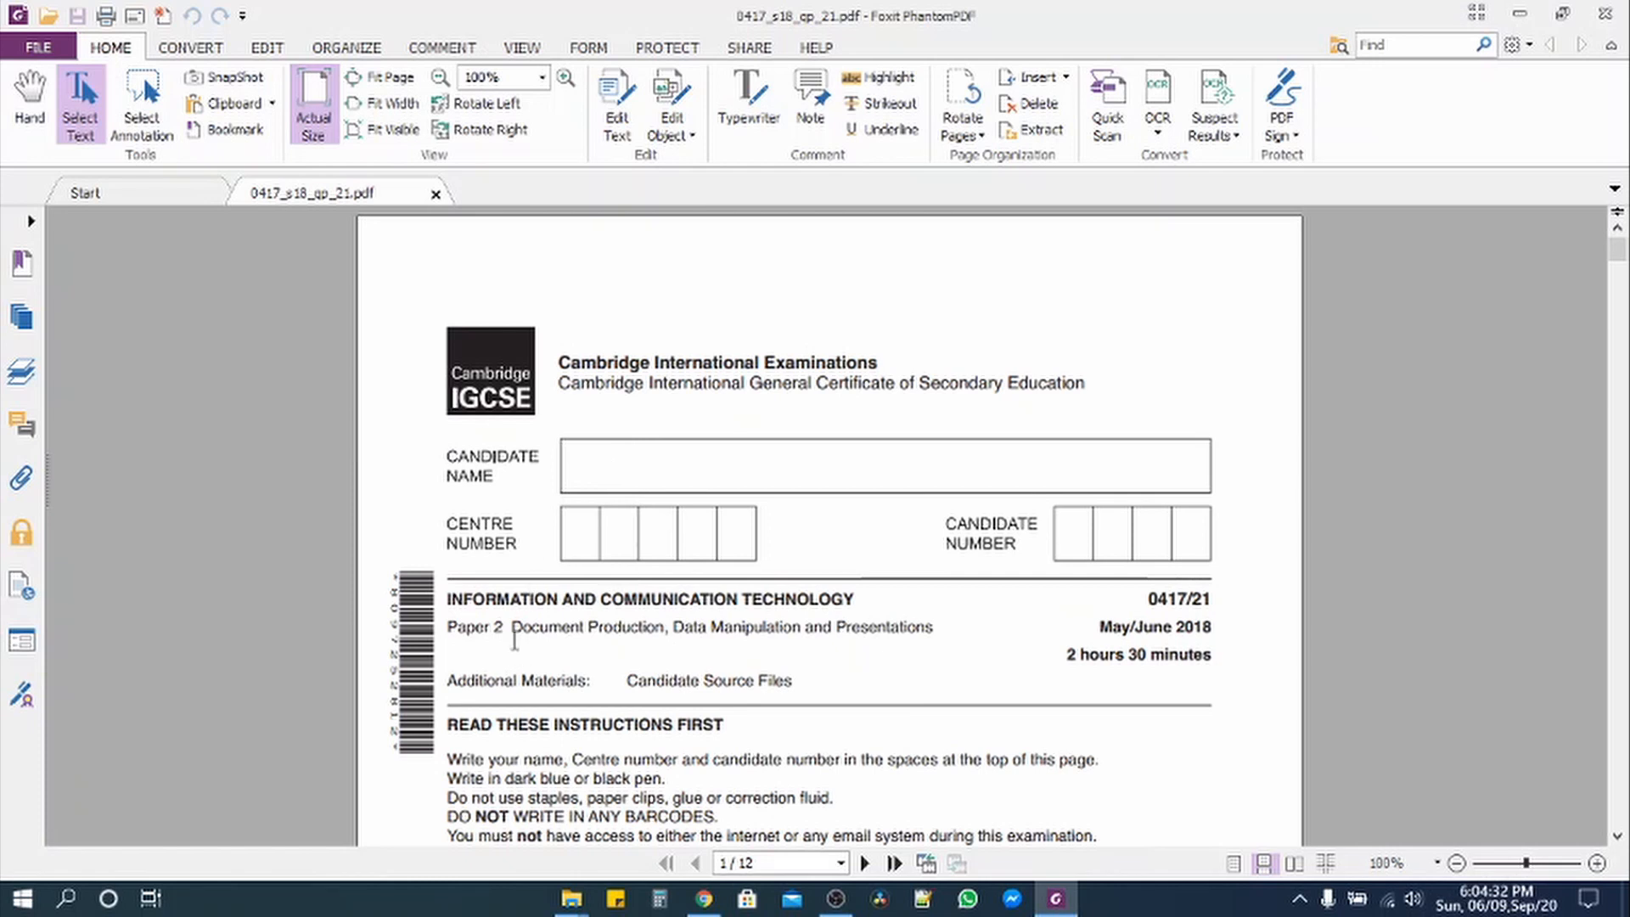
Step: Highlight 'Document Production' and 'Data Manipulation' in the paper's subtitle, then scroll down to page 6
drag(511, 631, 663, 632)
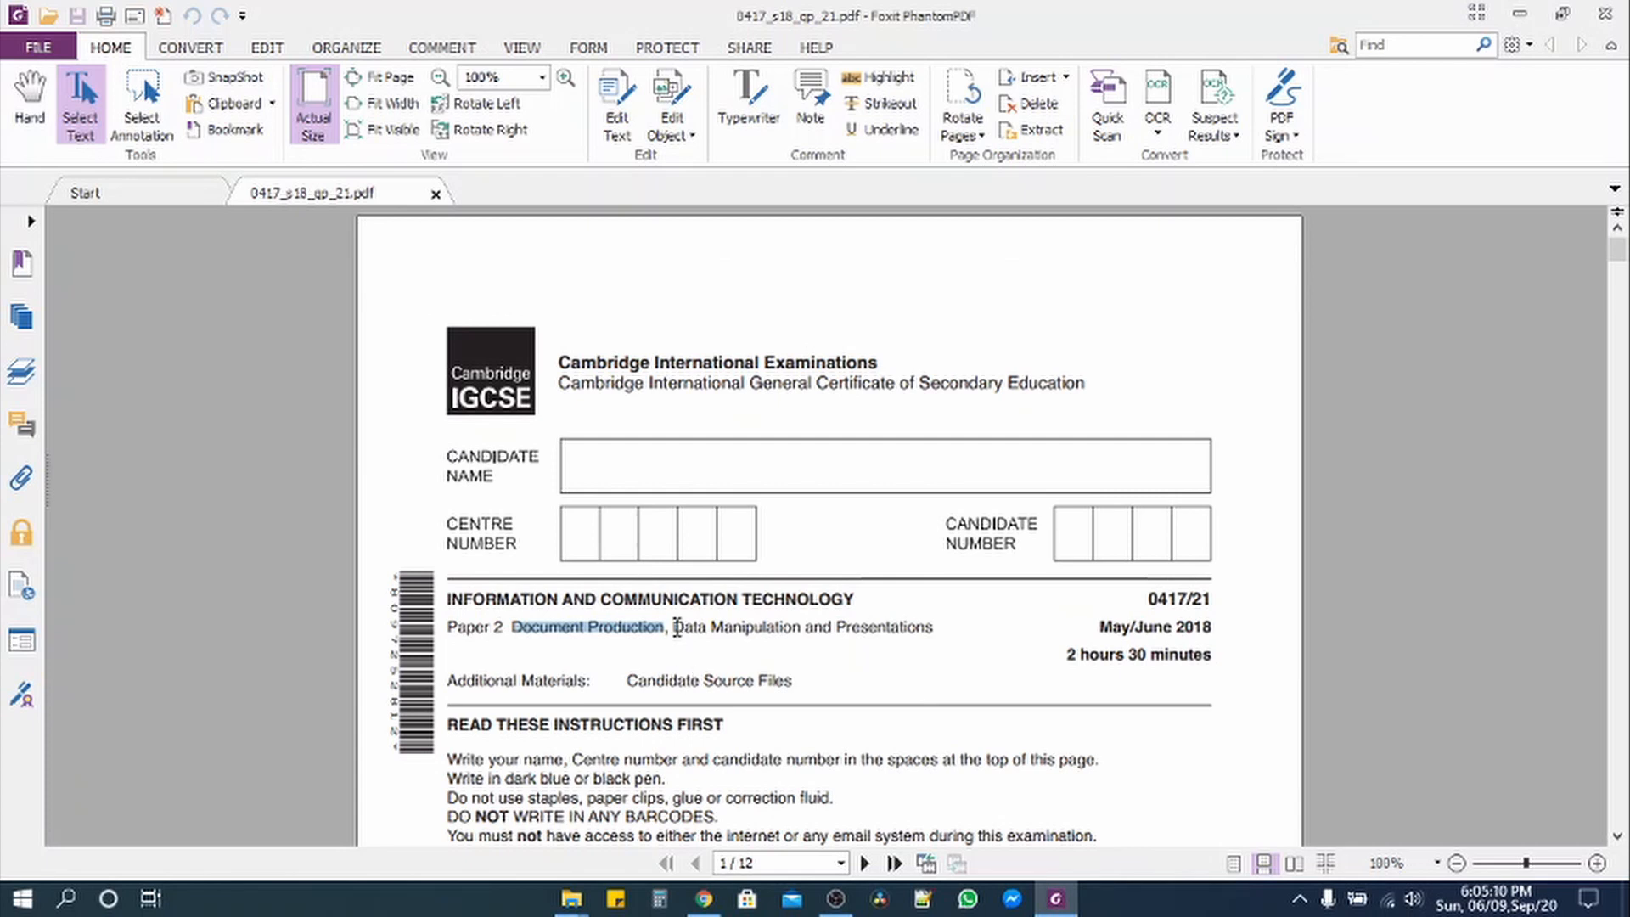
drag(675, 626, 803, 630)
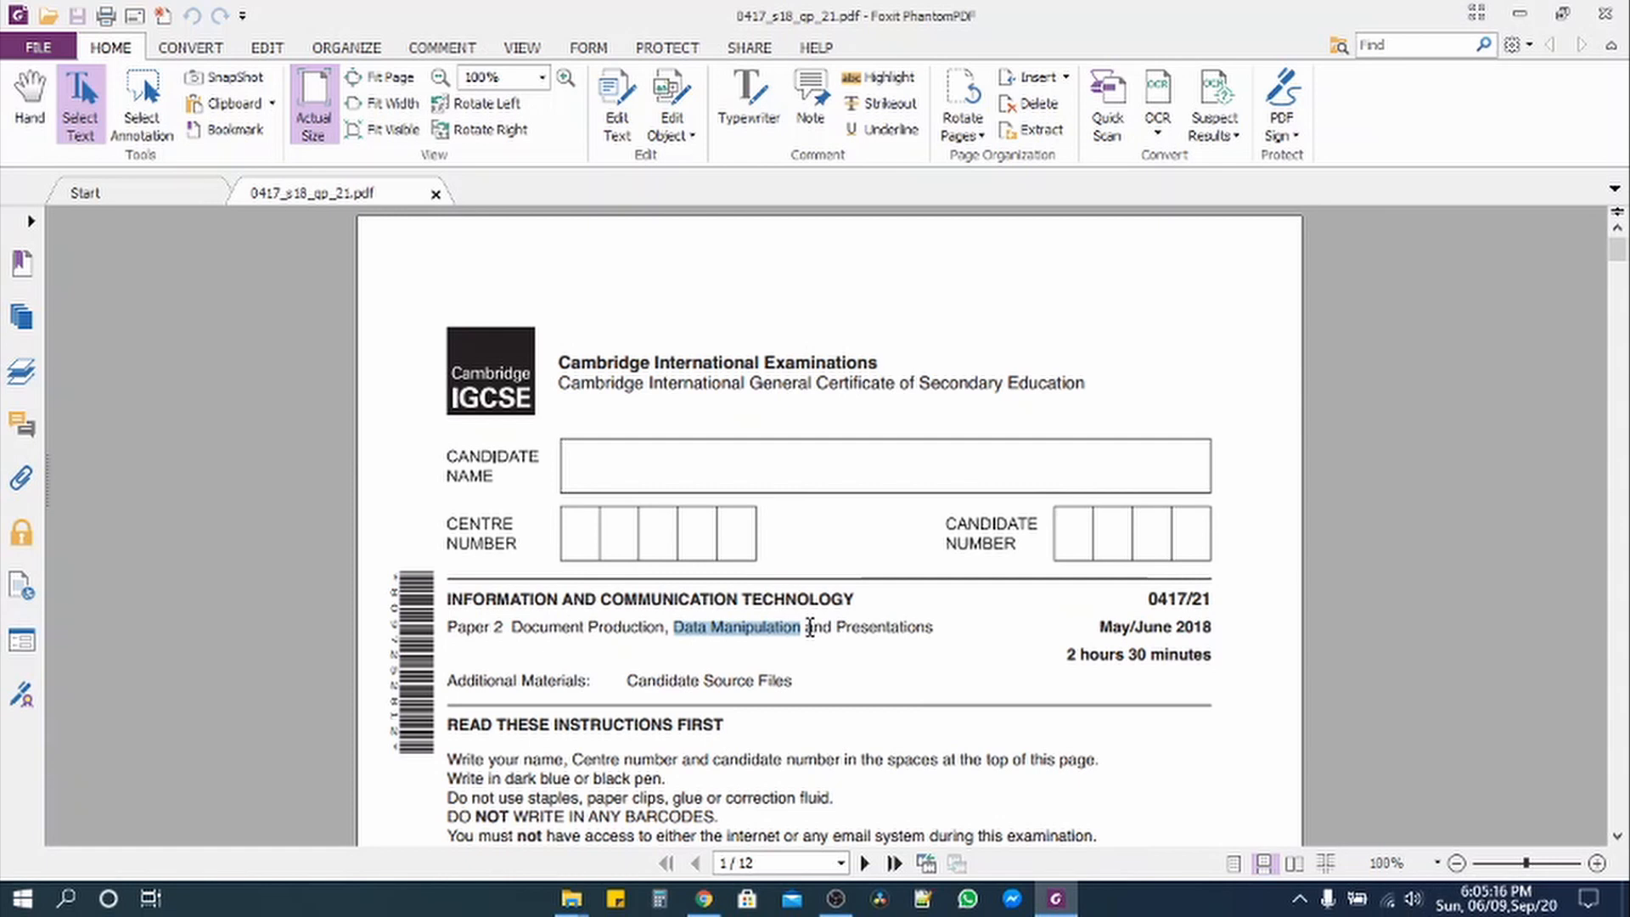
scroll(811, 626, down, 20)
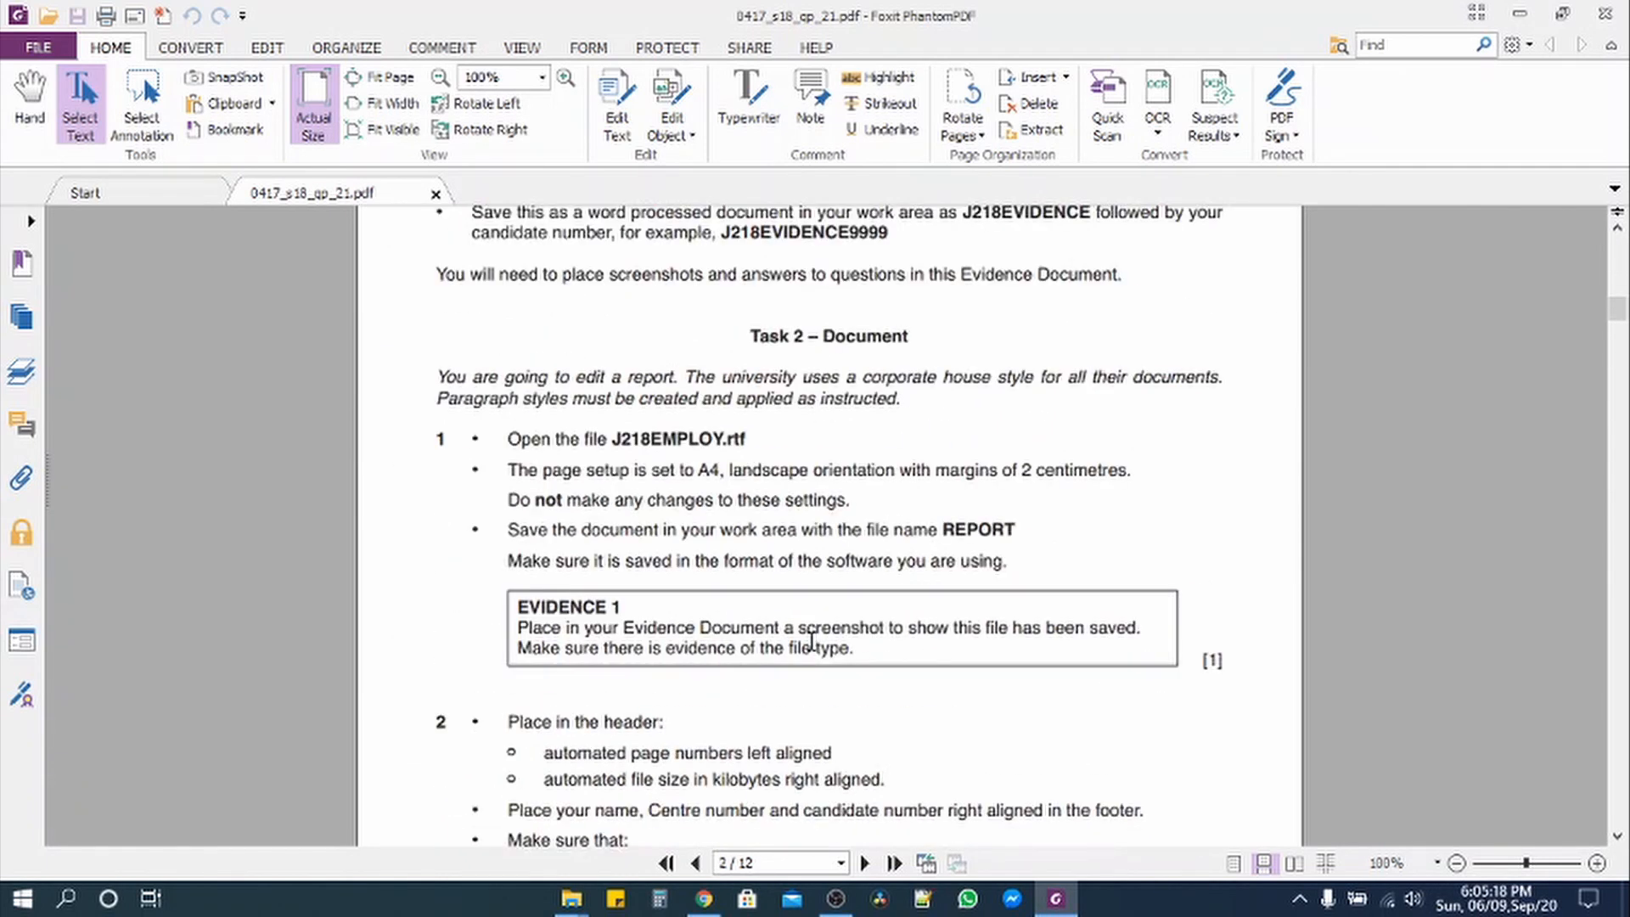
scroll(810, 648, down, 20)
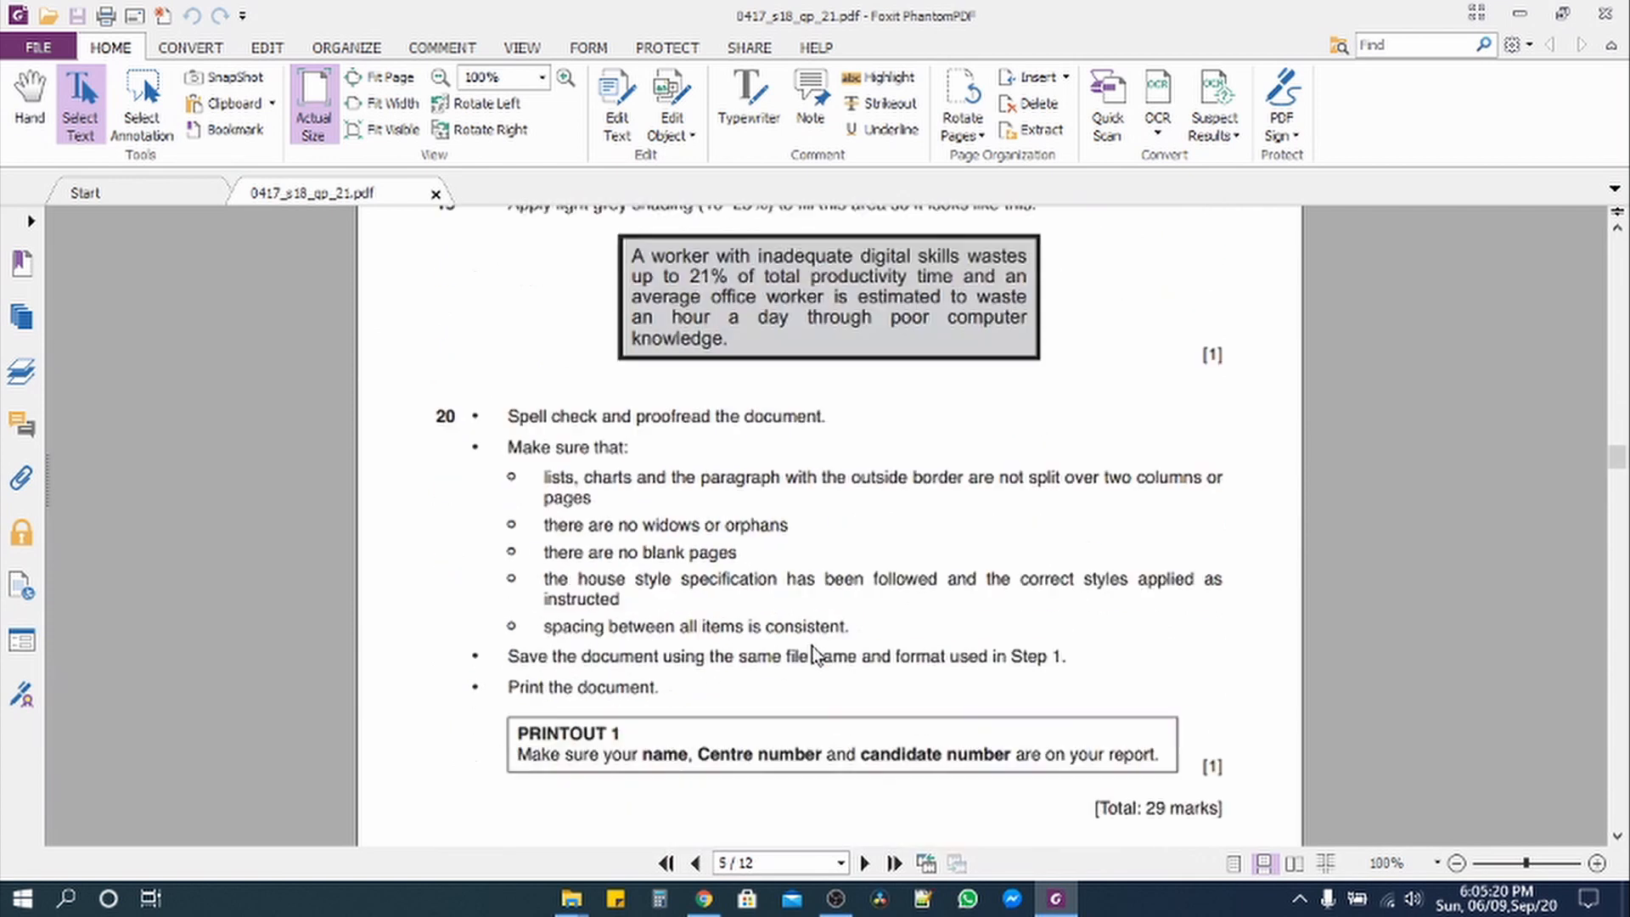
scroll(808, 644, down, 8)
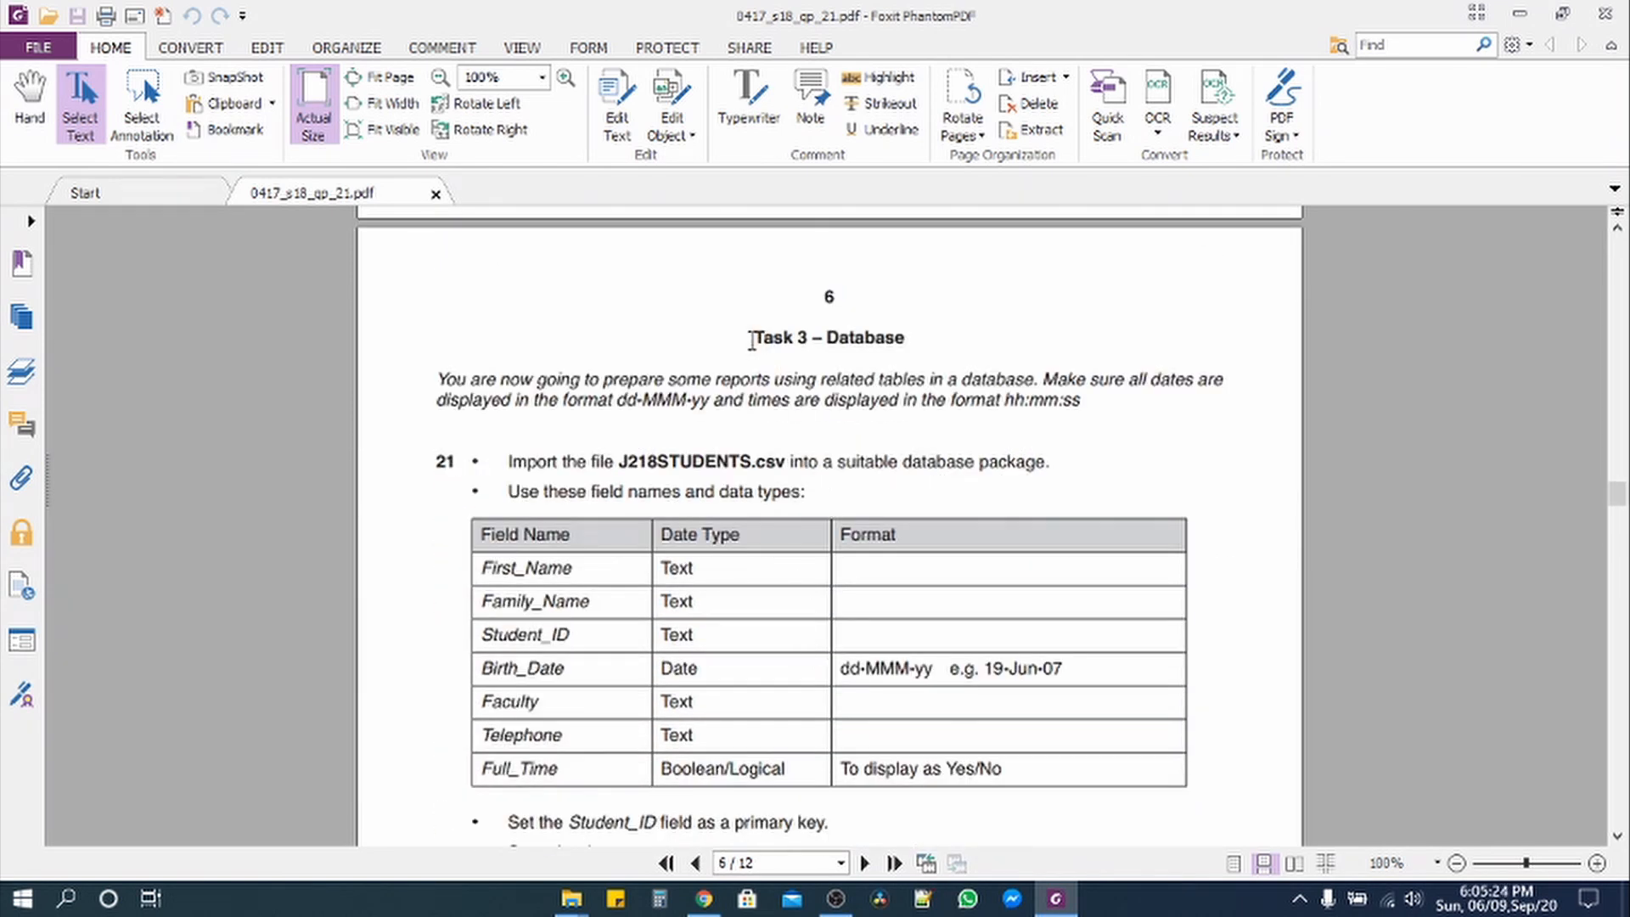
drag(751, 340, 917, 353)
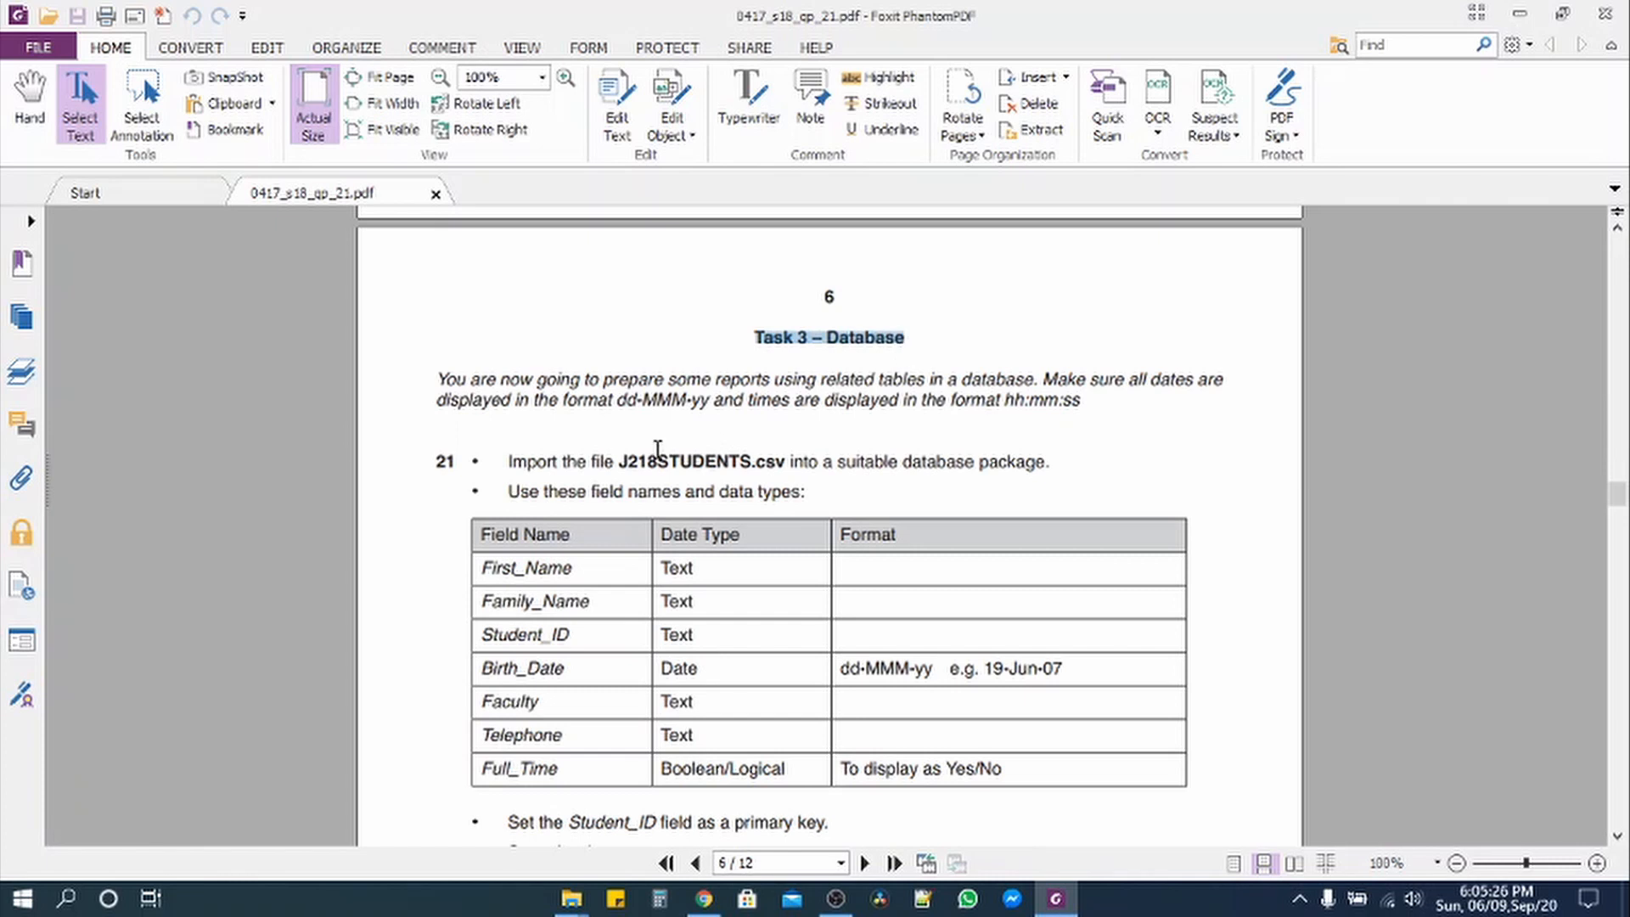
scroll(658, 450, down, 1)
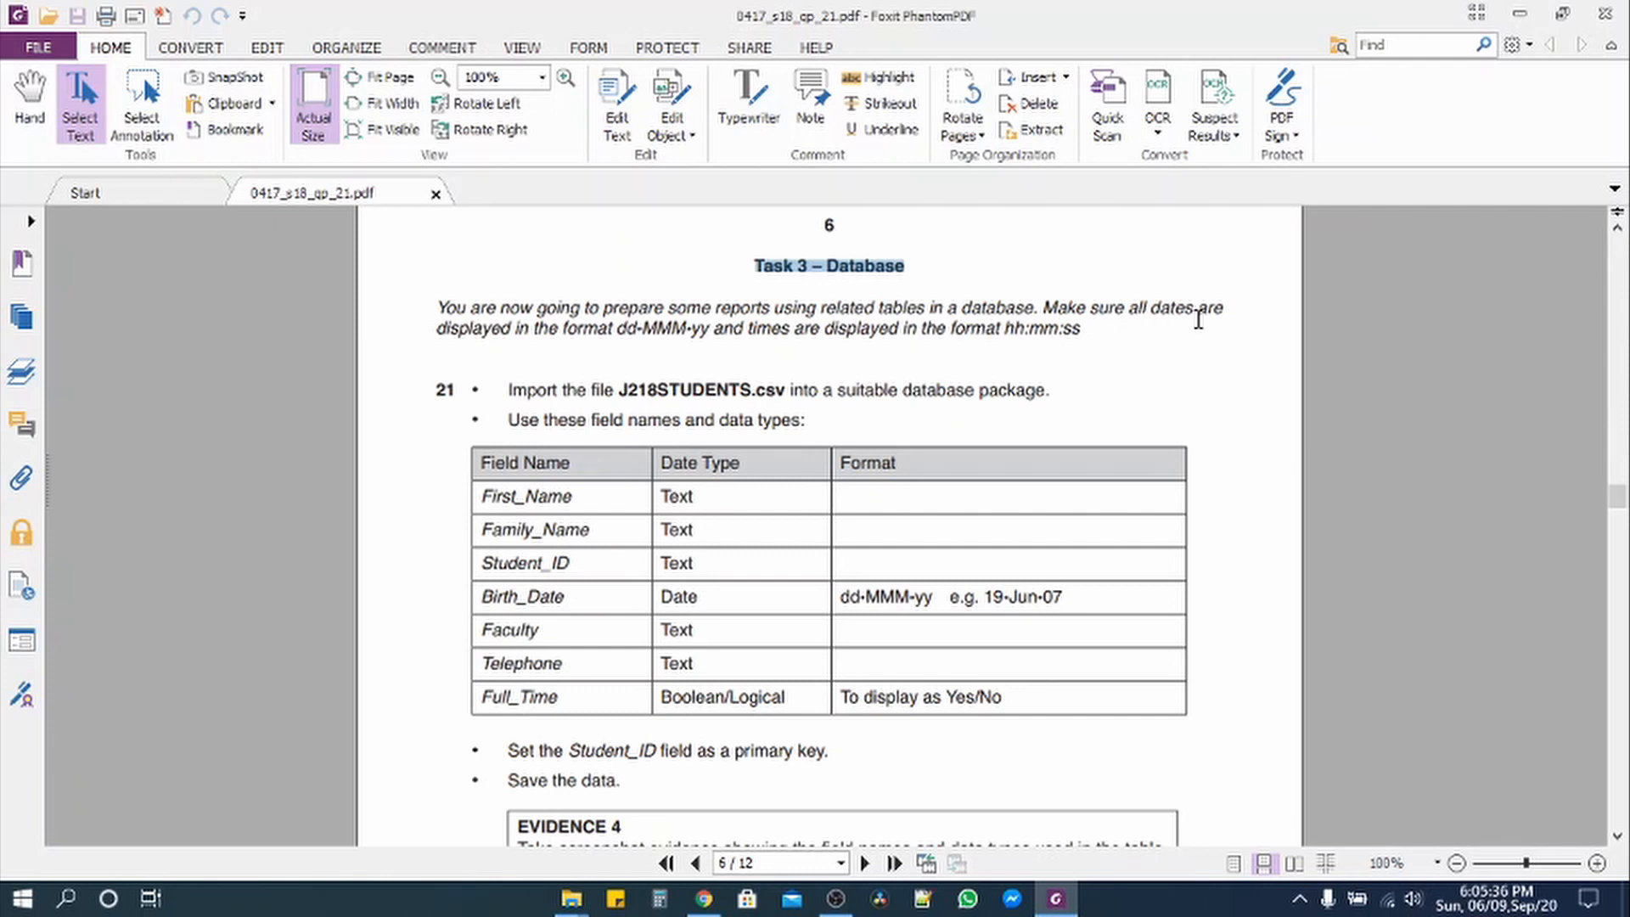
drag(438, 333, 698, 337)
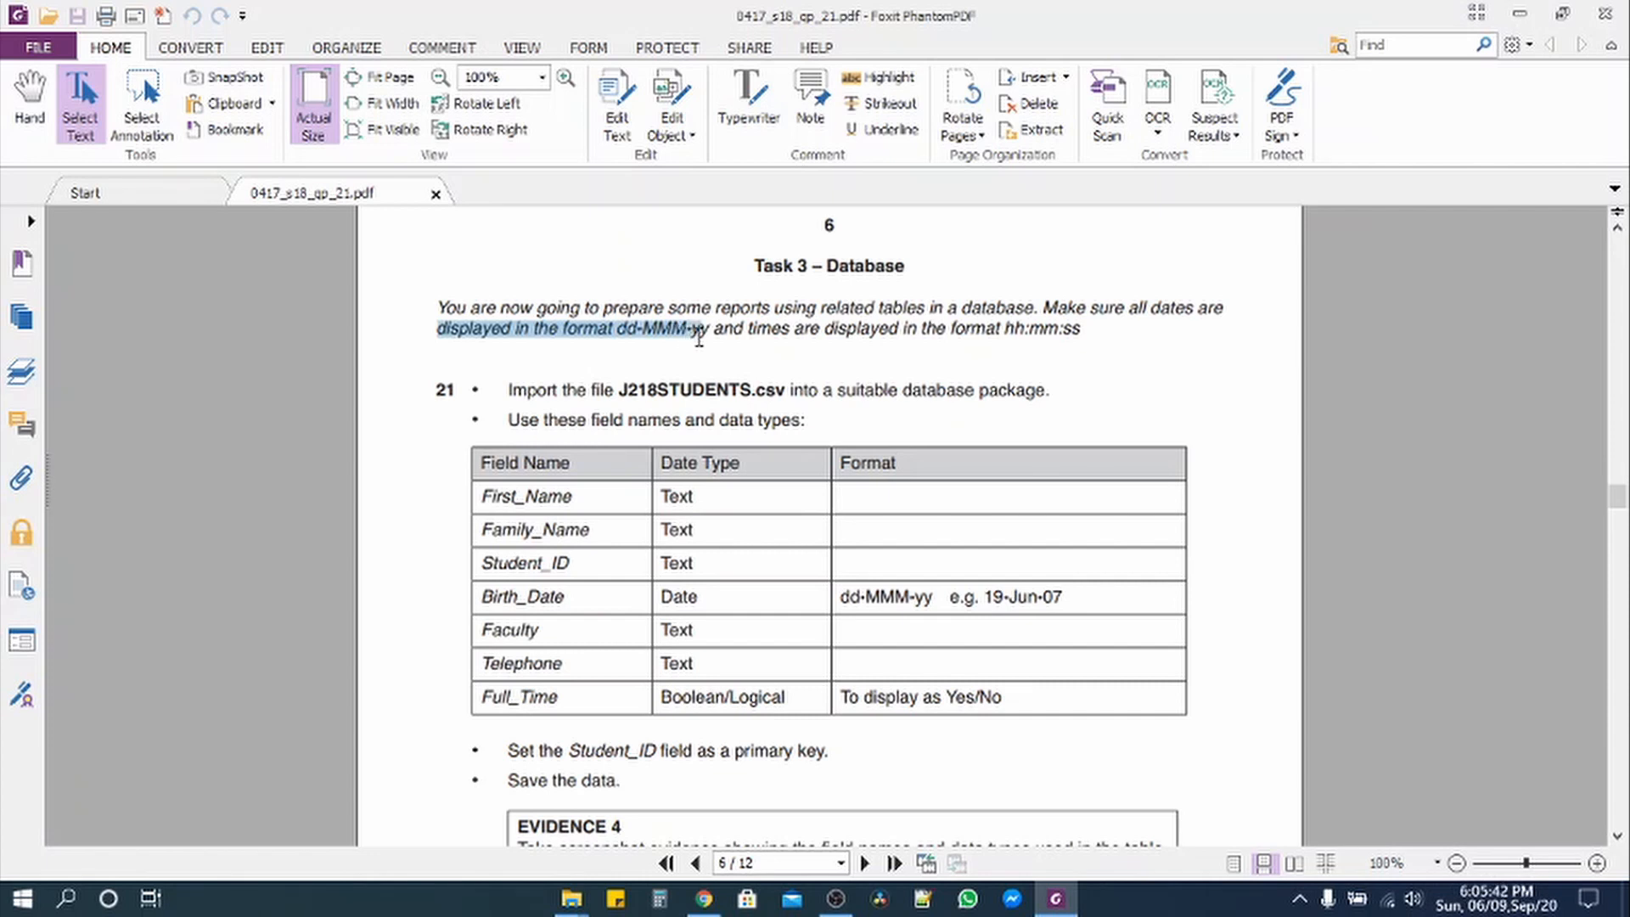
click(630, 341)
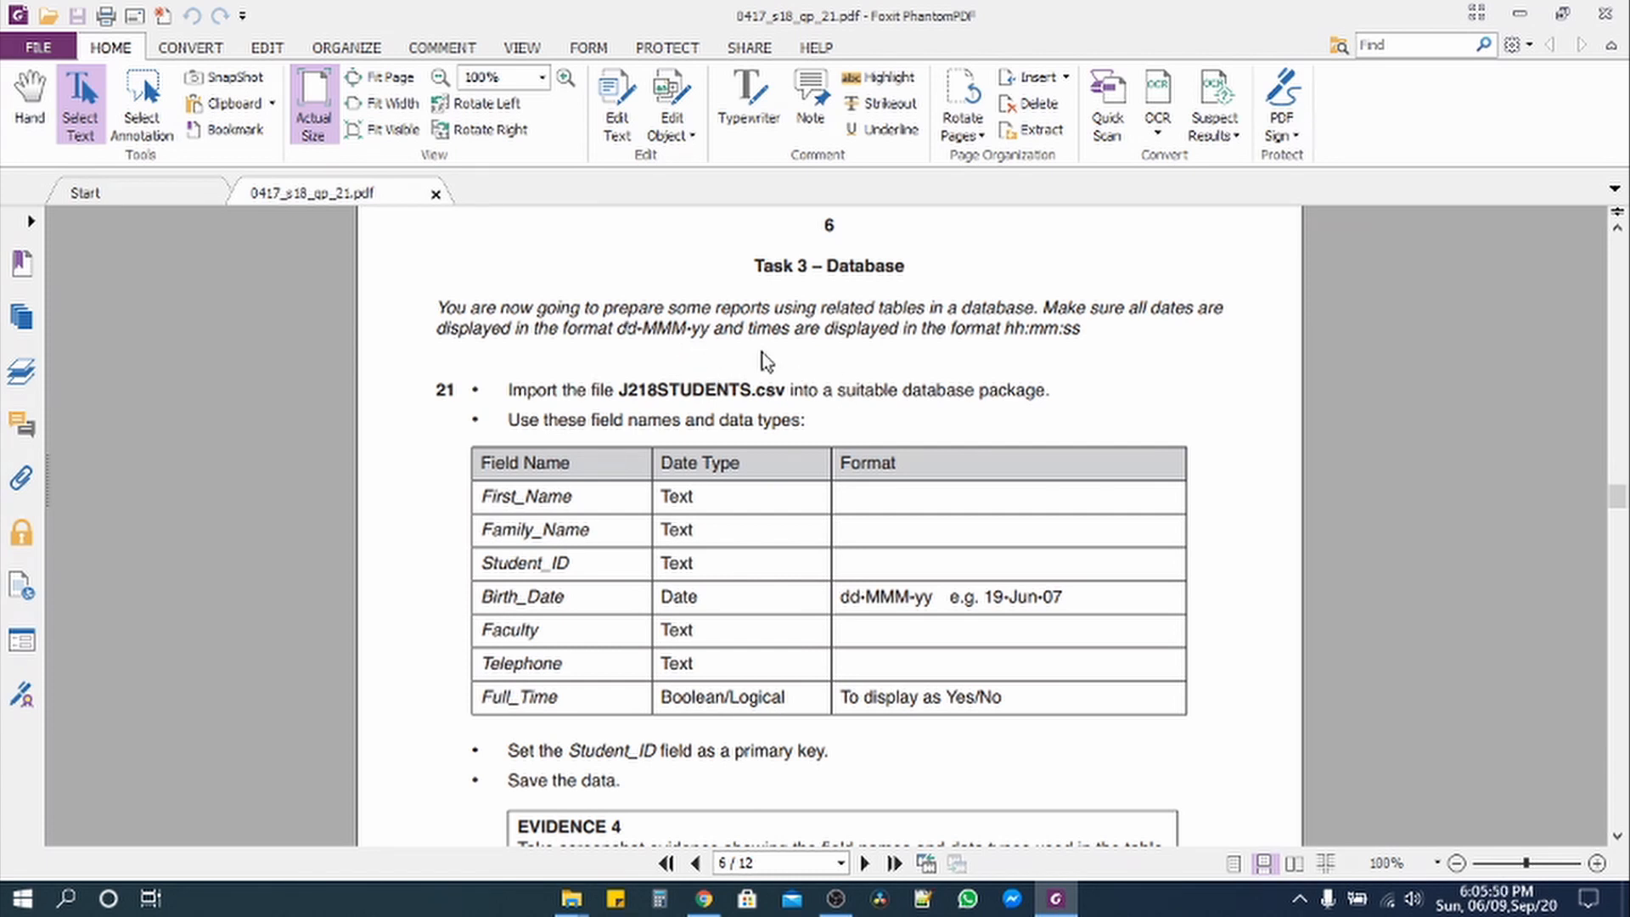
drag(751, 332, 1014, 339)
click(1021, 335)
Step: Add a blank Microsoft Access Database to the Source Files 2018 folder, name it 1234, and open it
click(1520, 12)
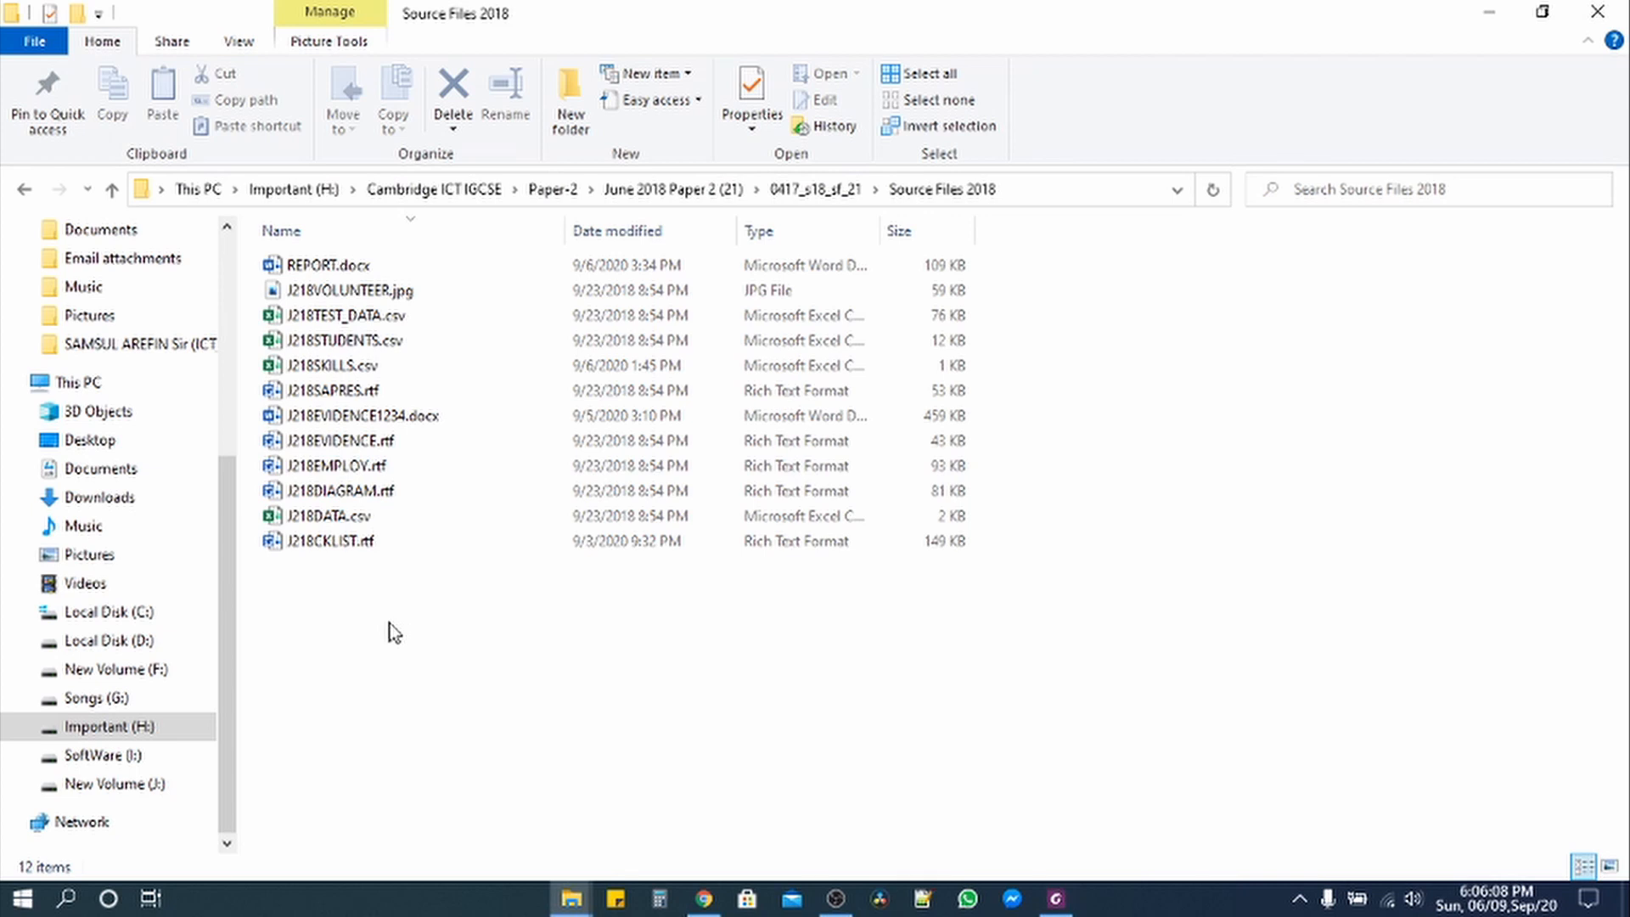
right_click(337, 586)
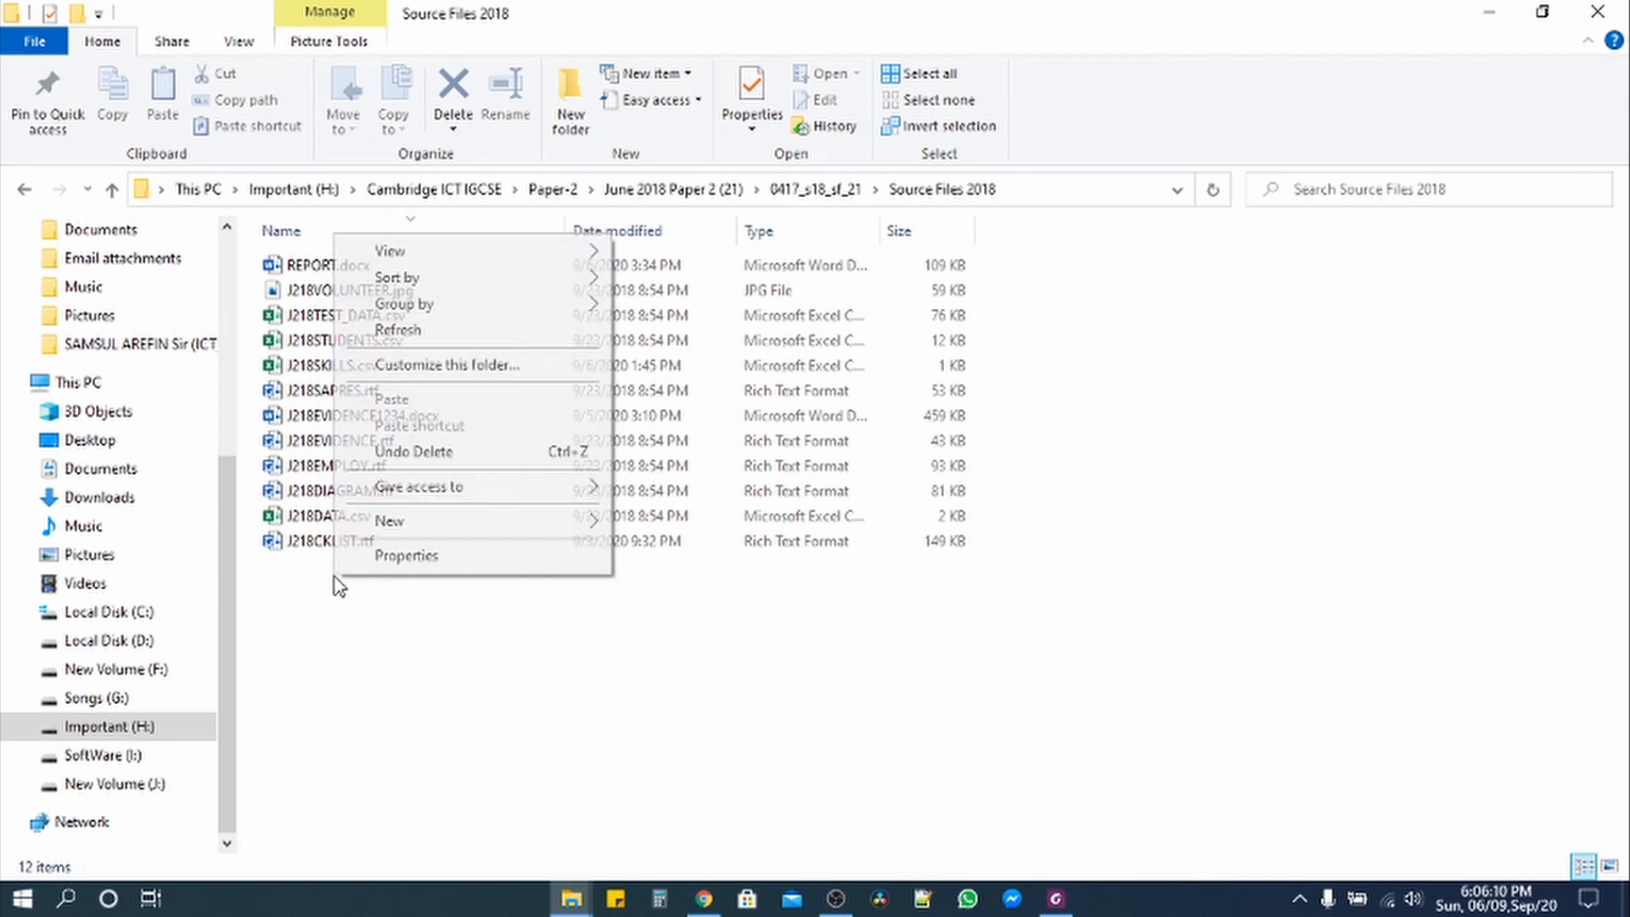
mouse_move(407, 525)
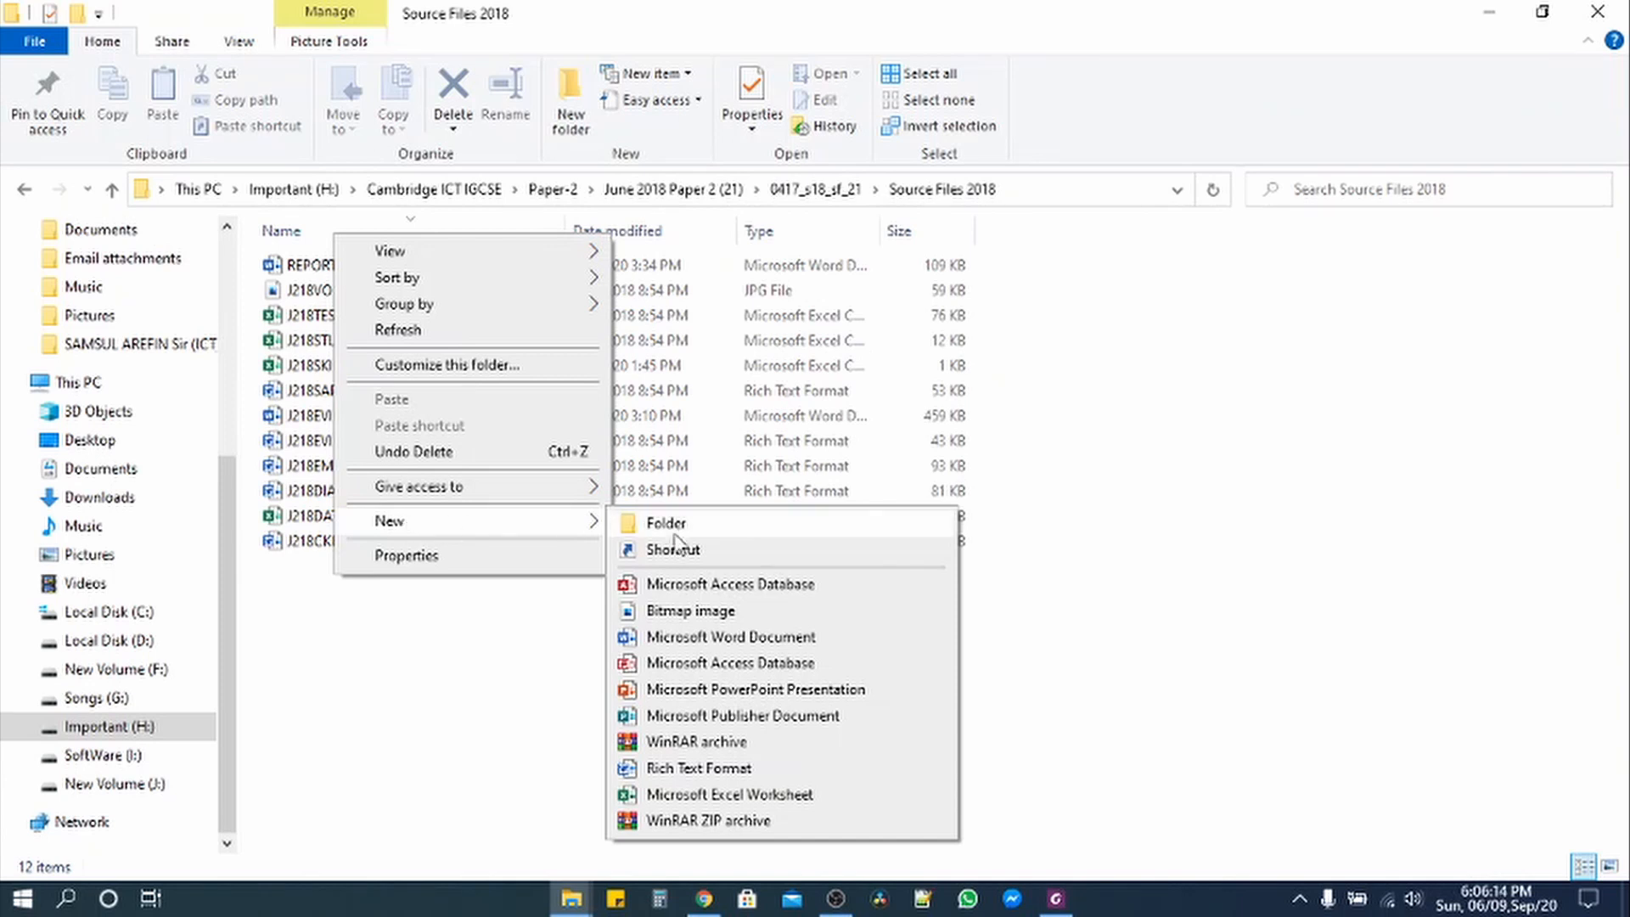
click(450, 527)
click(450, 527)
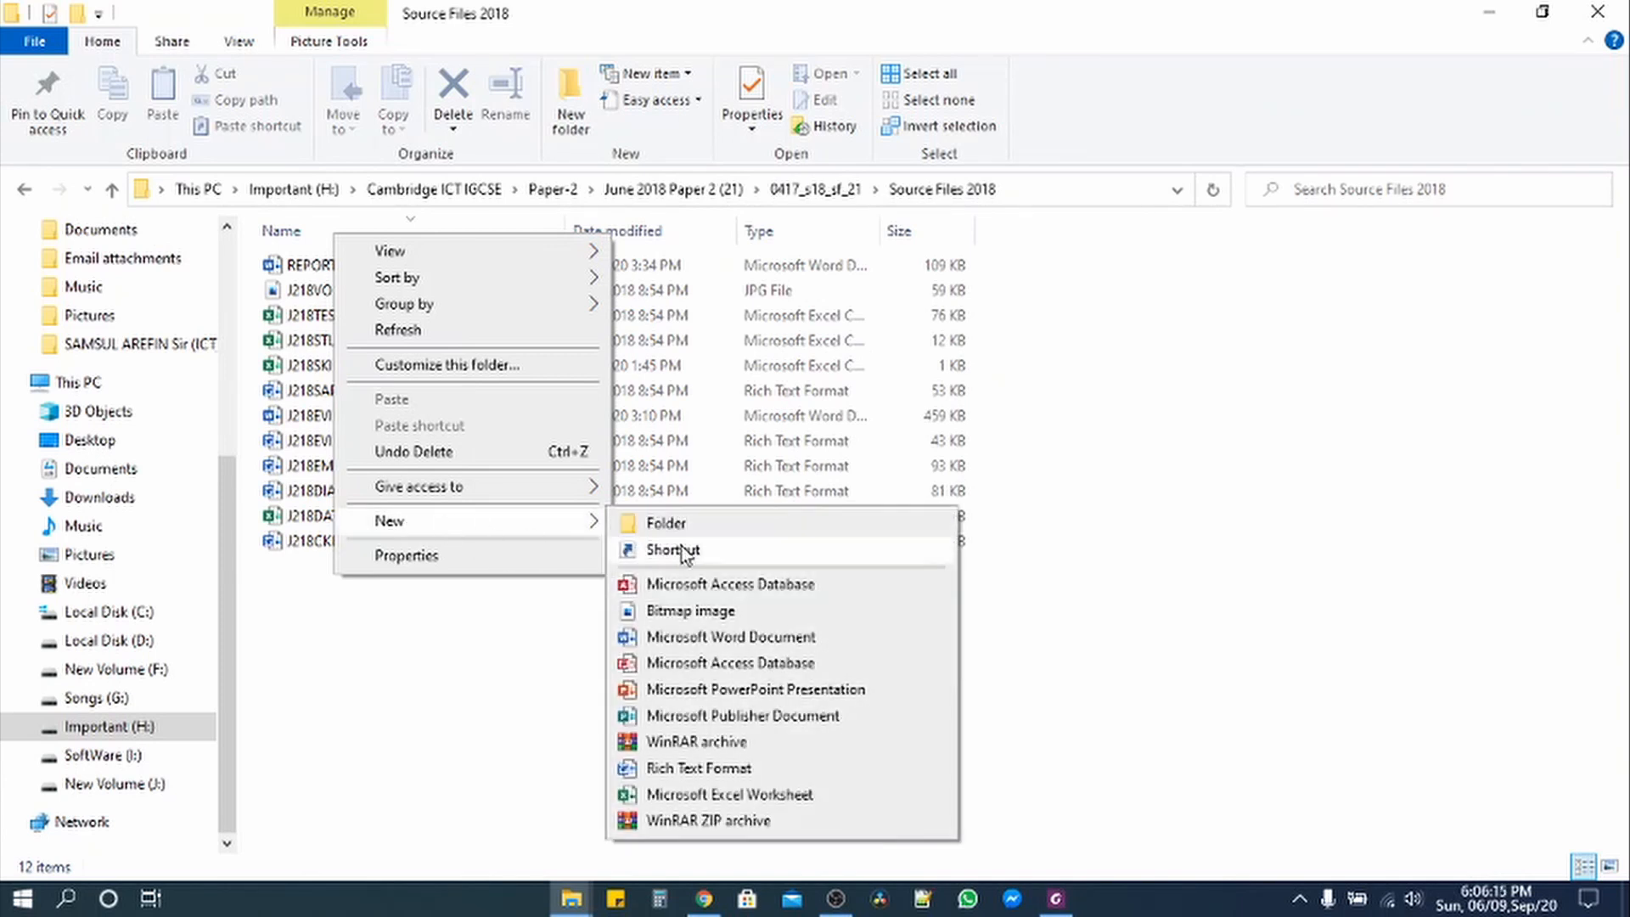
click(699, 594)
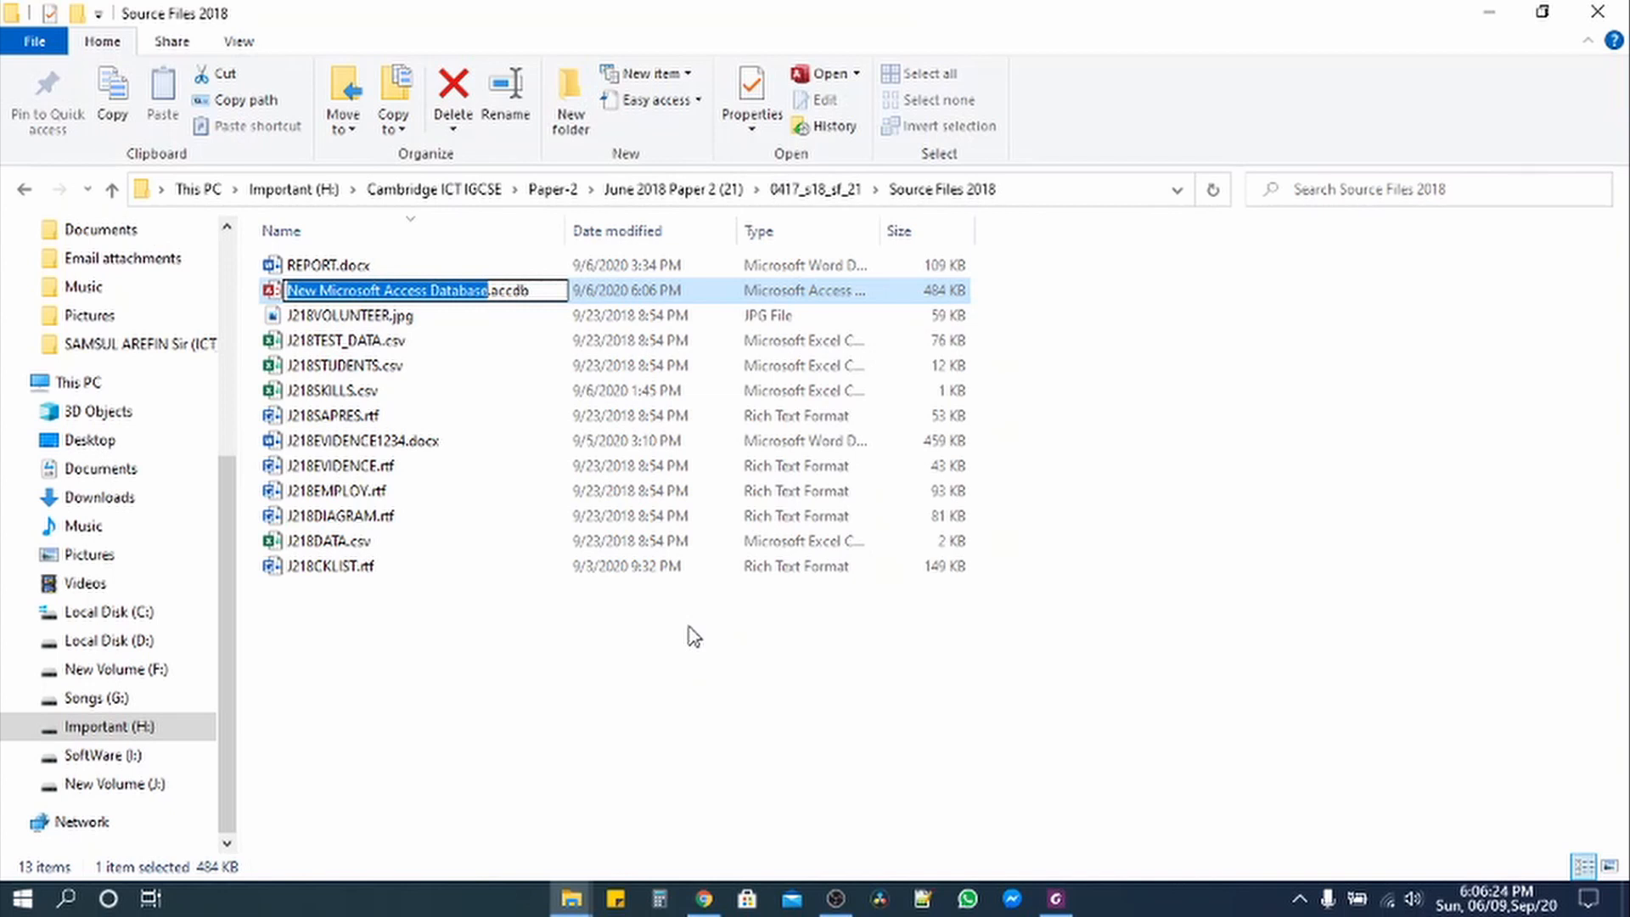
text(1234)
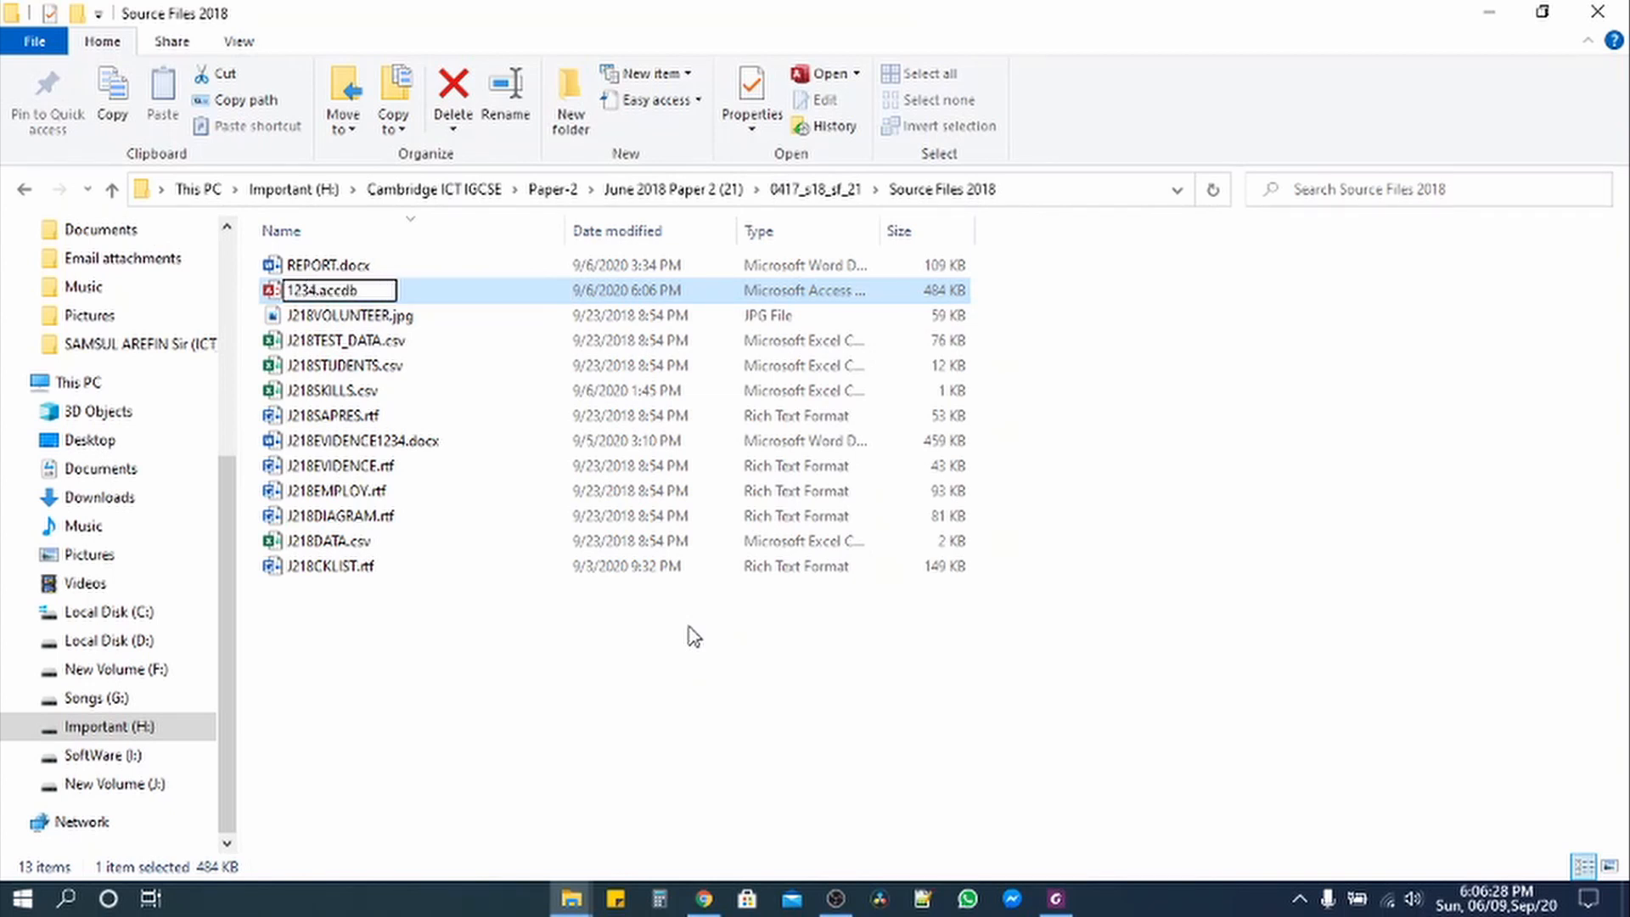
key(Return)
key(Return)
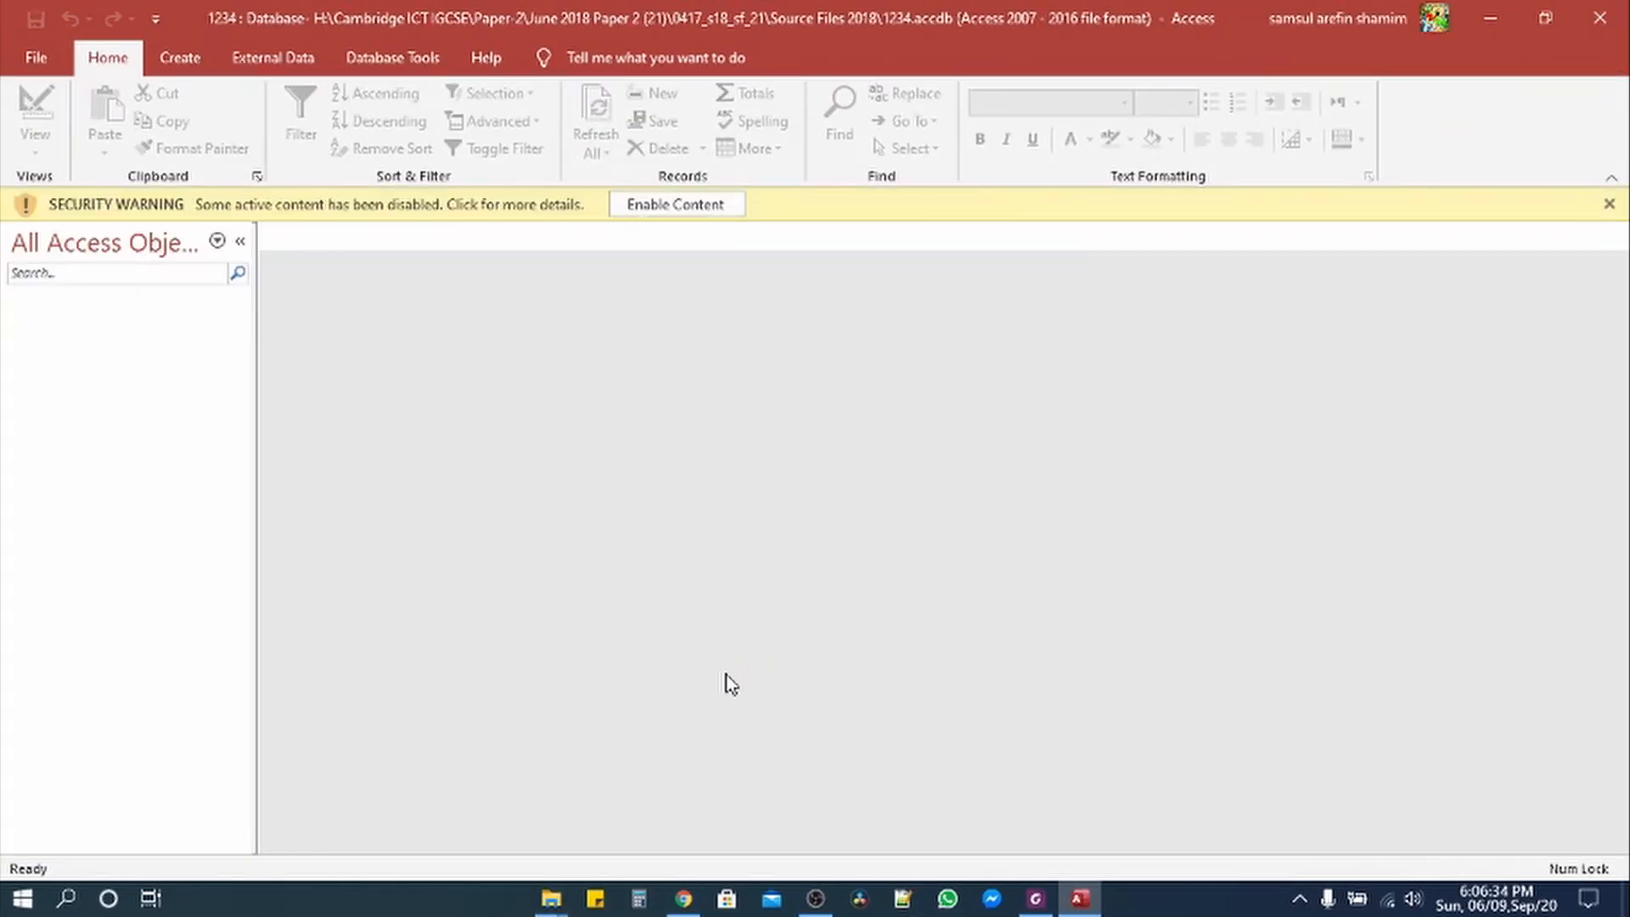
Step: Enable the database content and check the import file name J218STUDENTS.csv in the exam paper
click(677, 205)
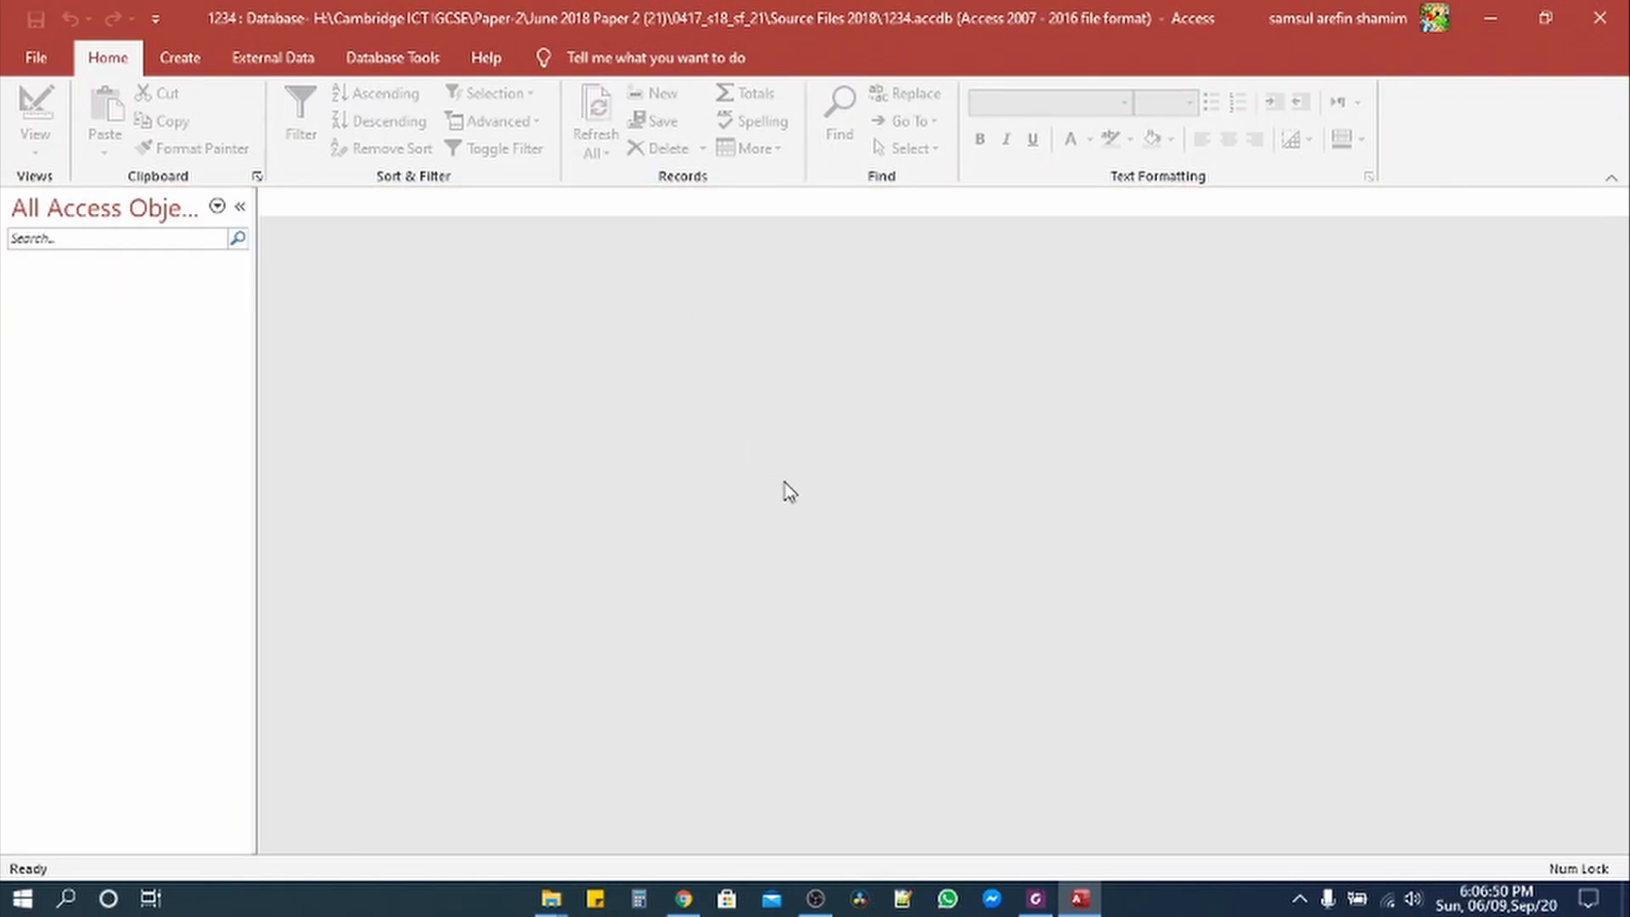
click(1036, 898)
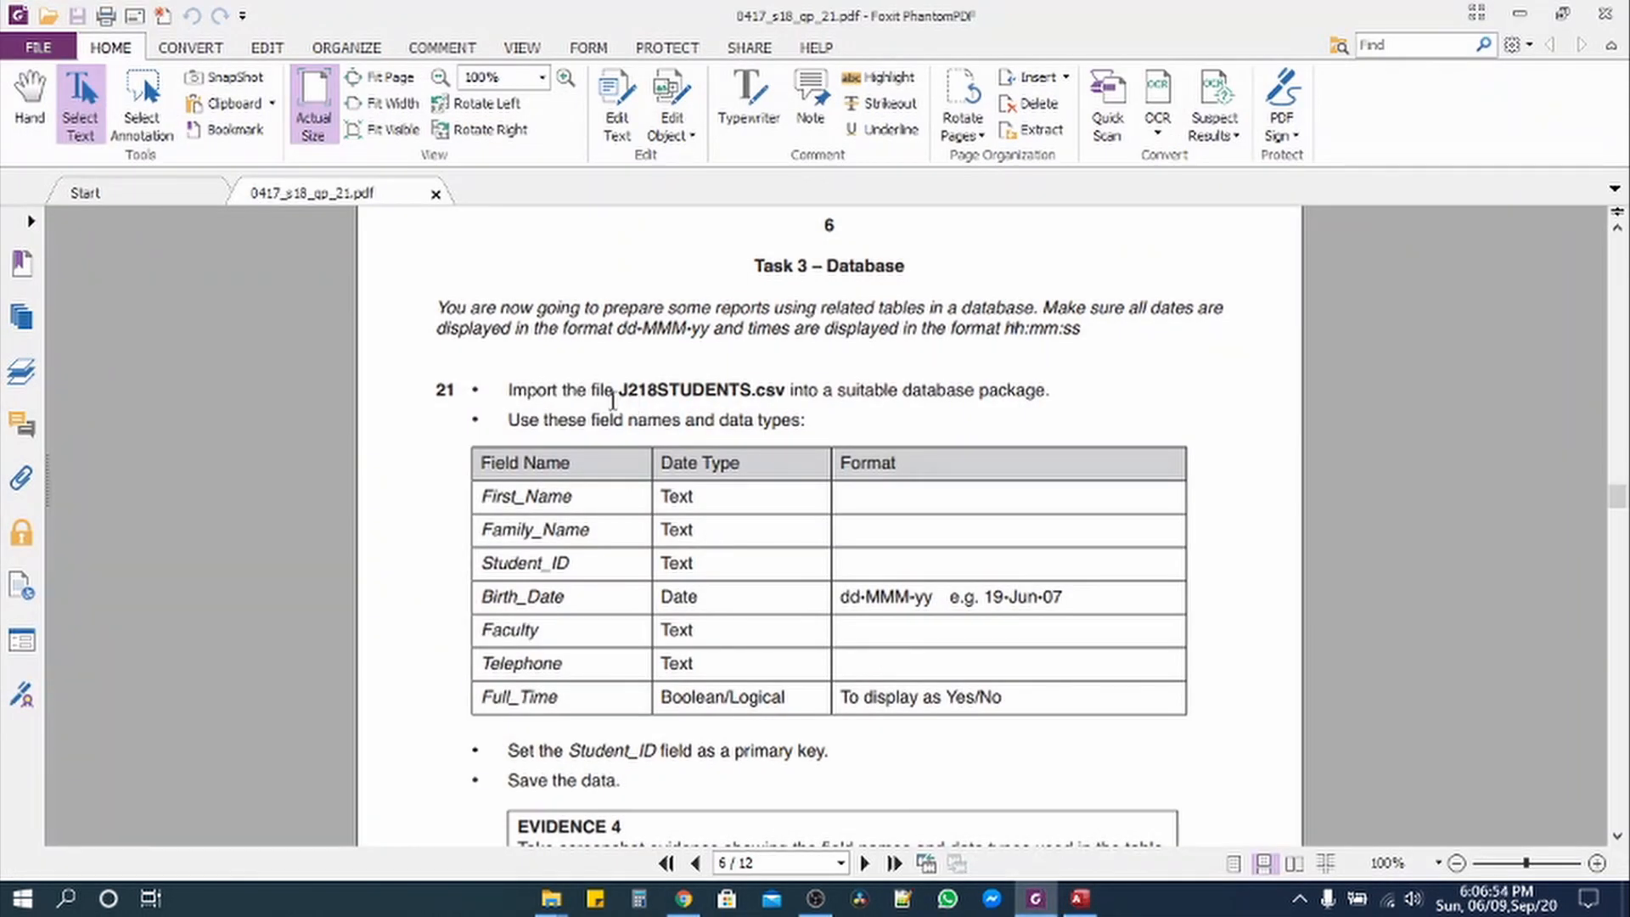
drag(620, 388, 786, 392)
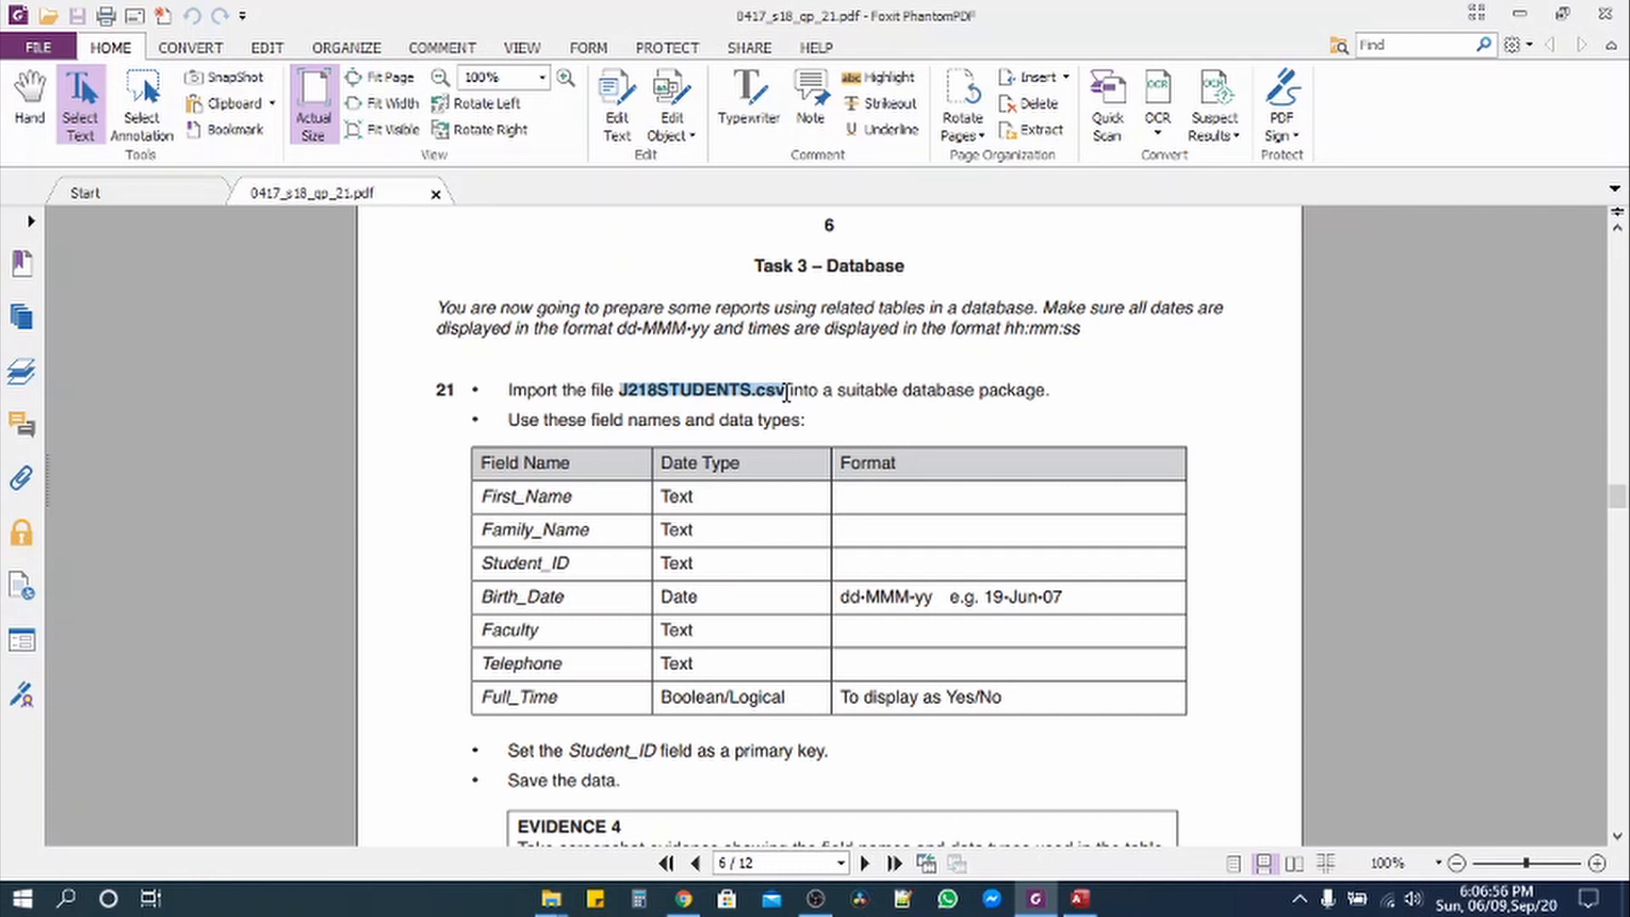
click(1046, 903)
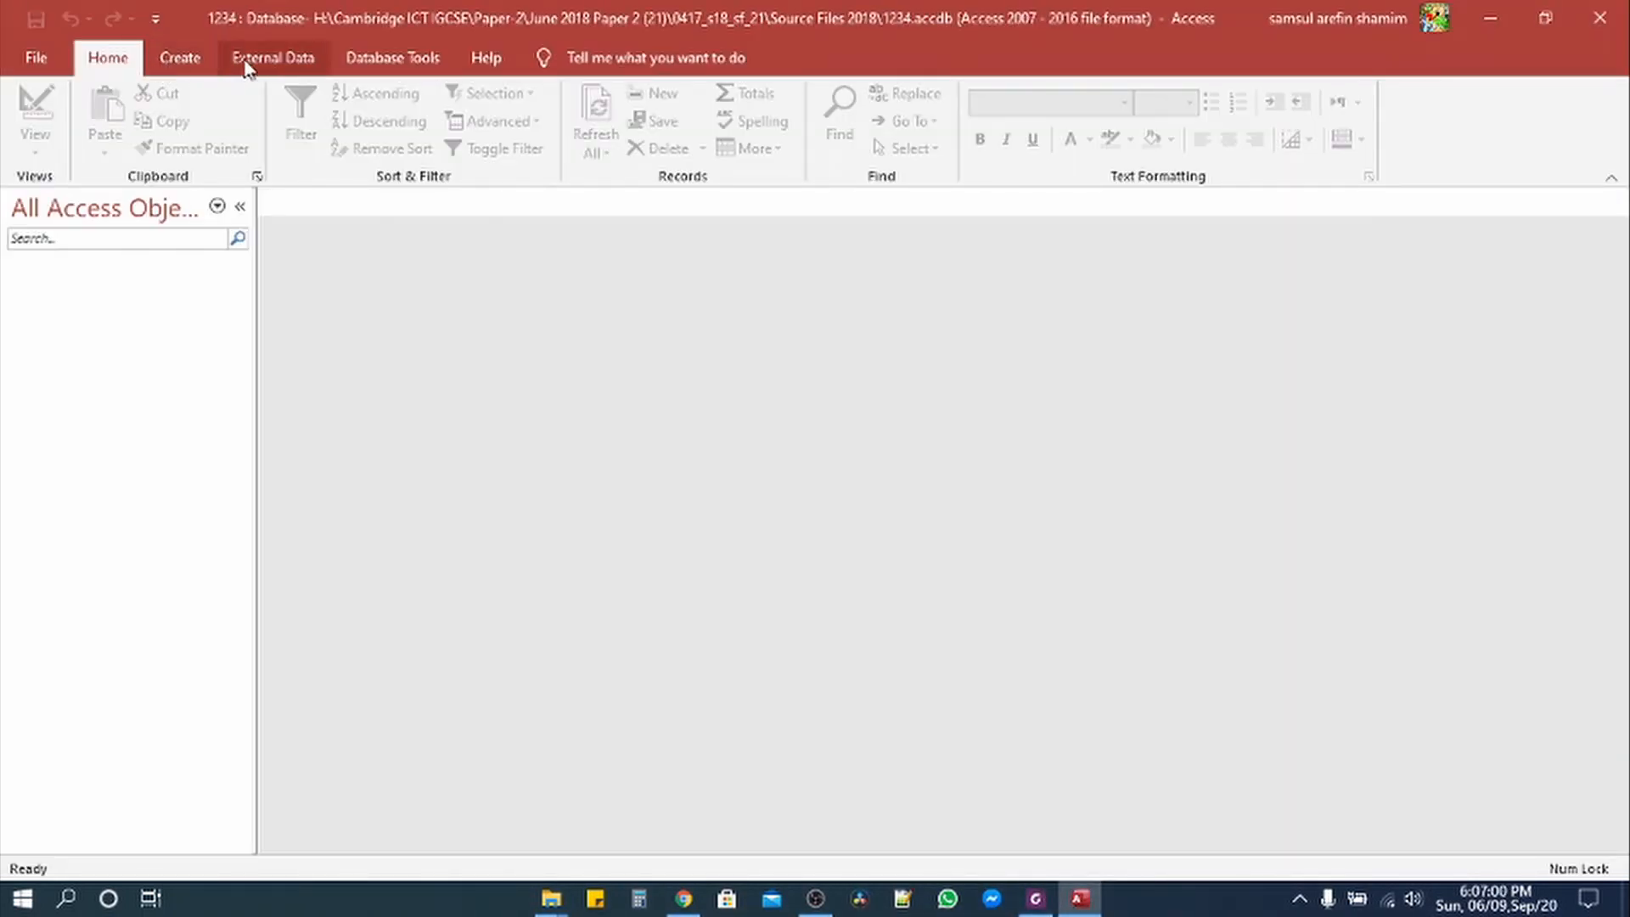
Step: Start an External Data import from a Text File
click(272, 61)
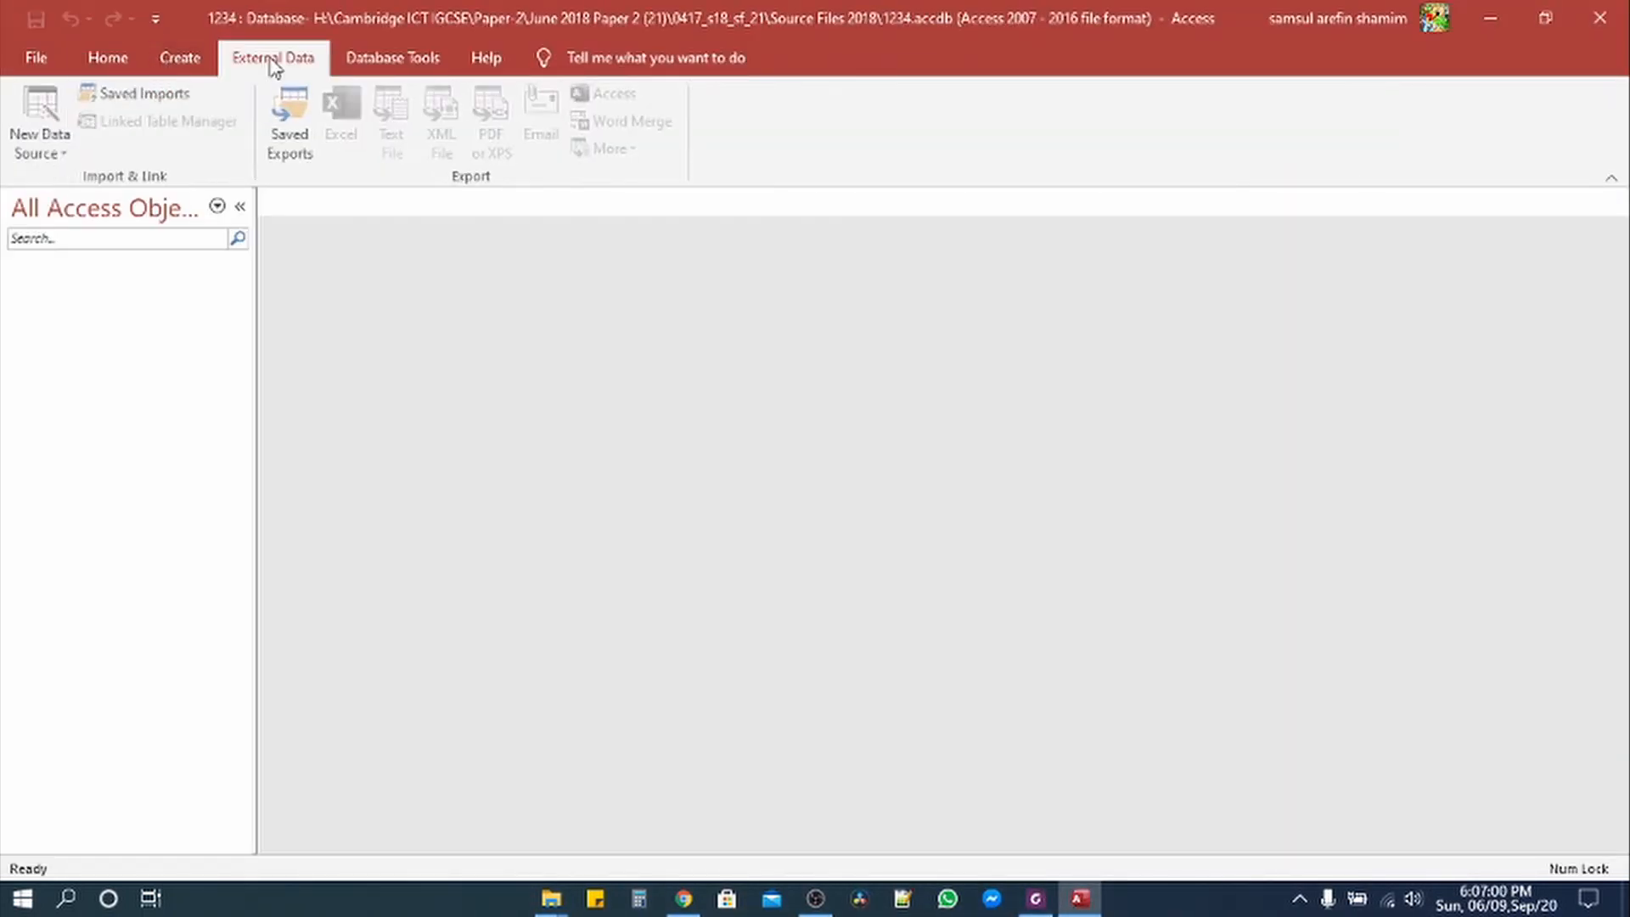
click(56, 152)
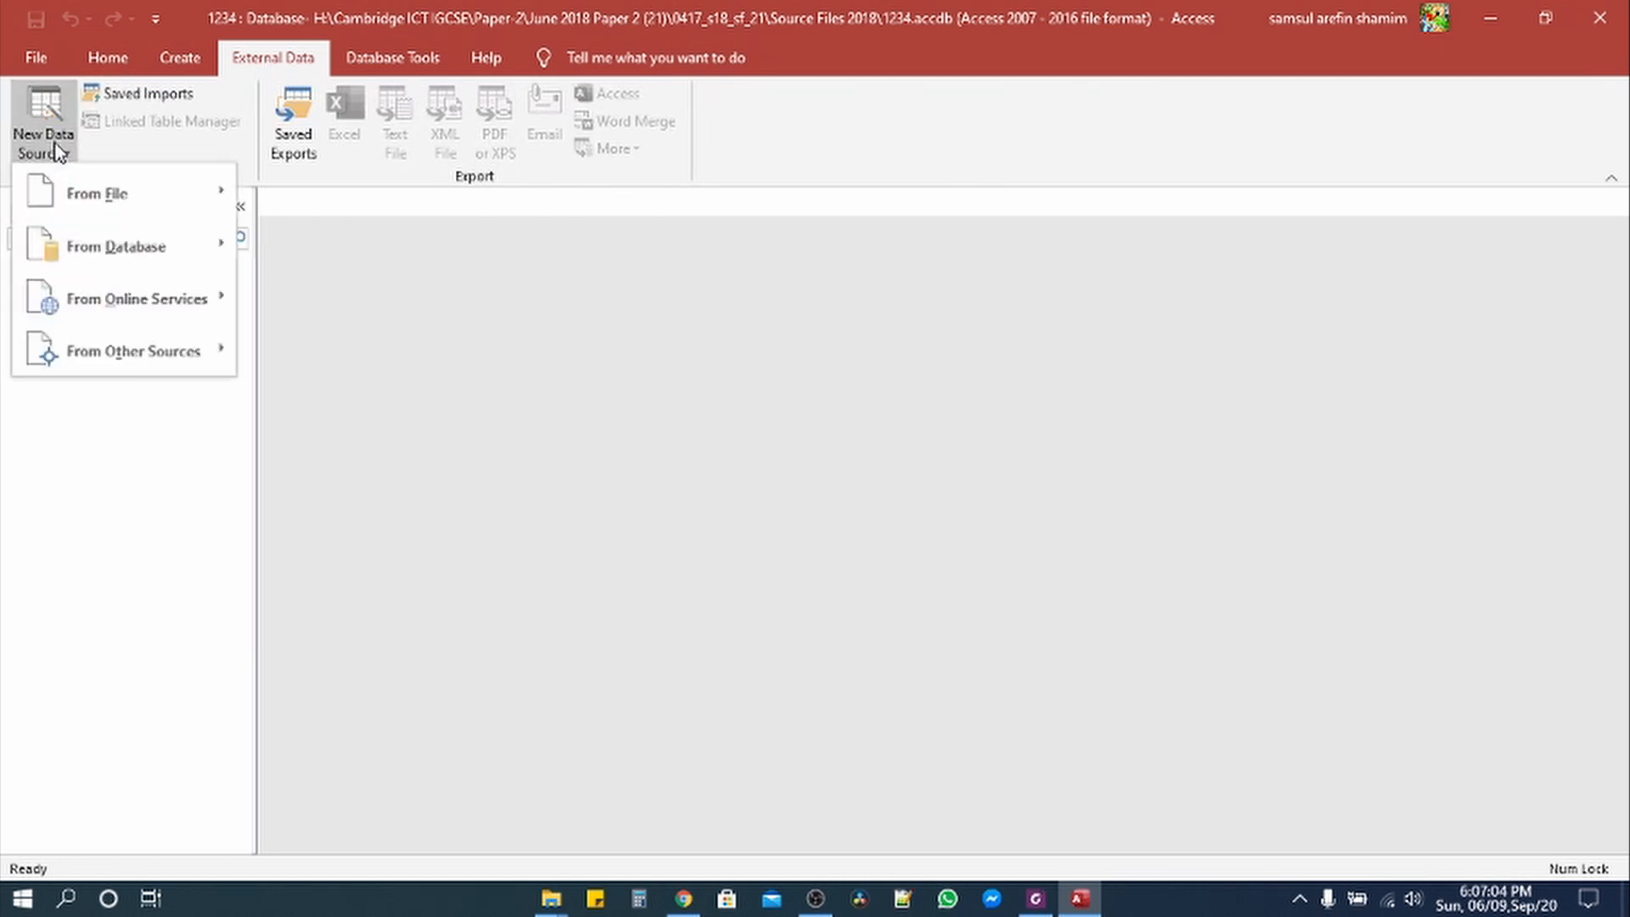
mouse_move(93, 205)
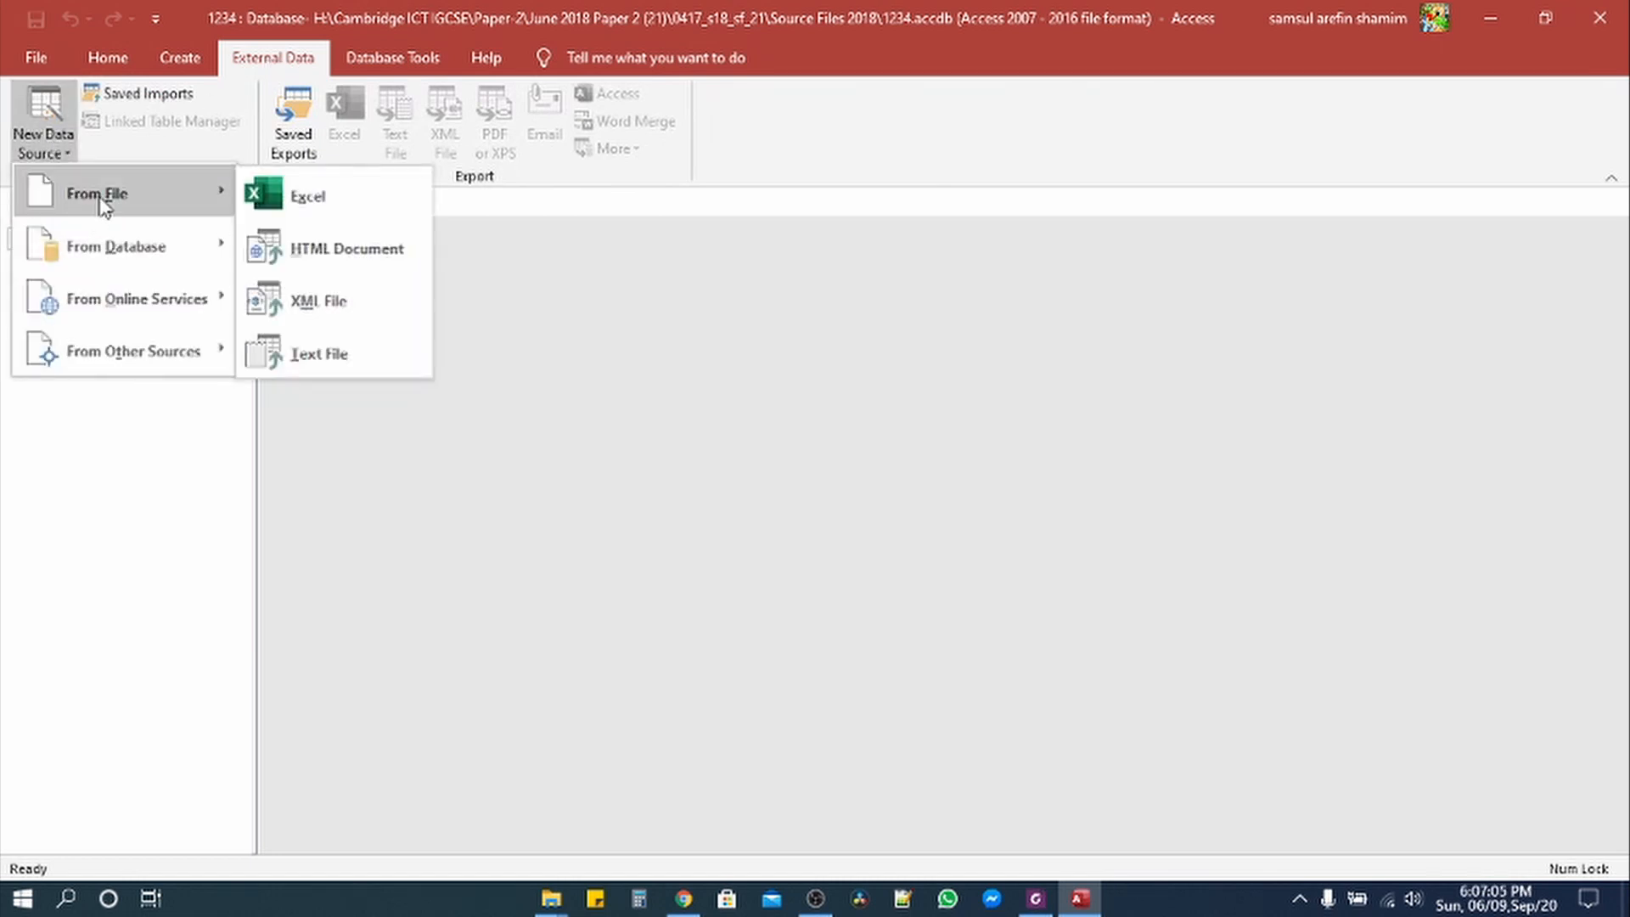
click(345, 363)
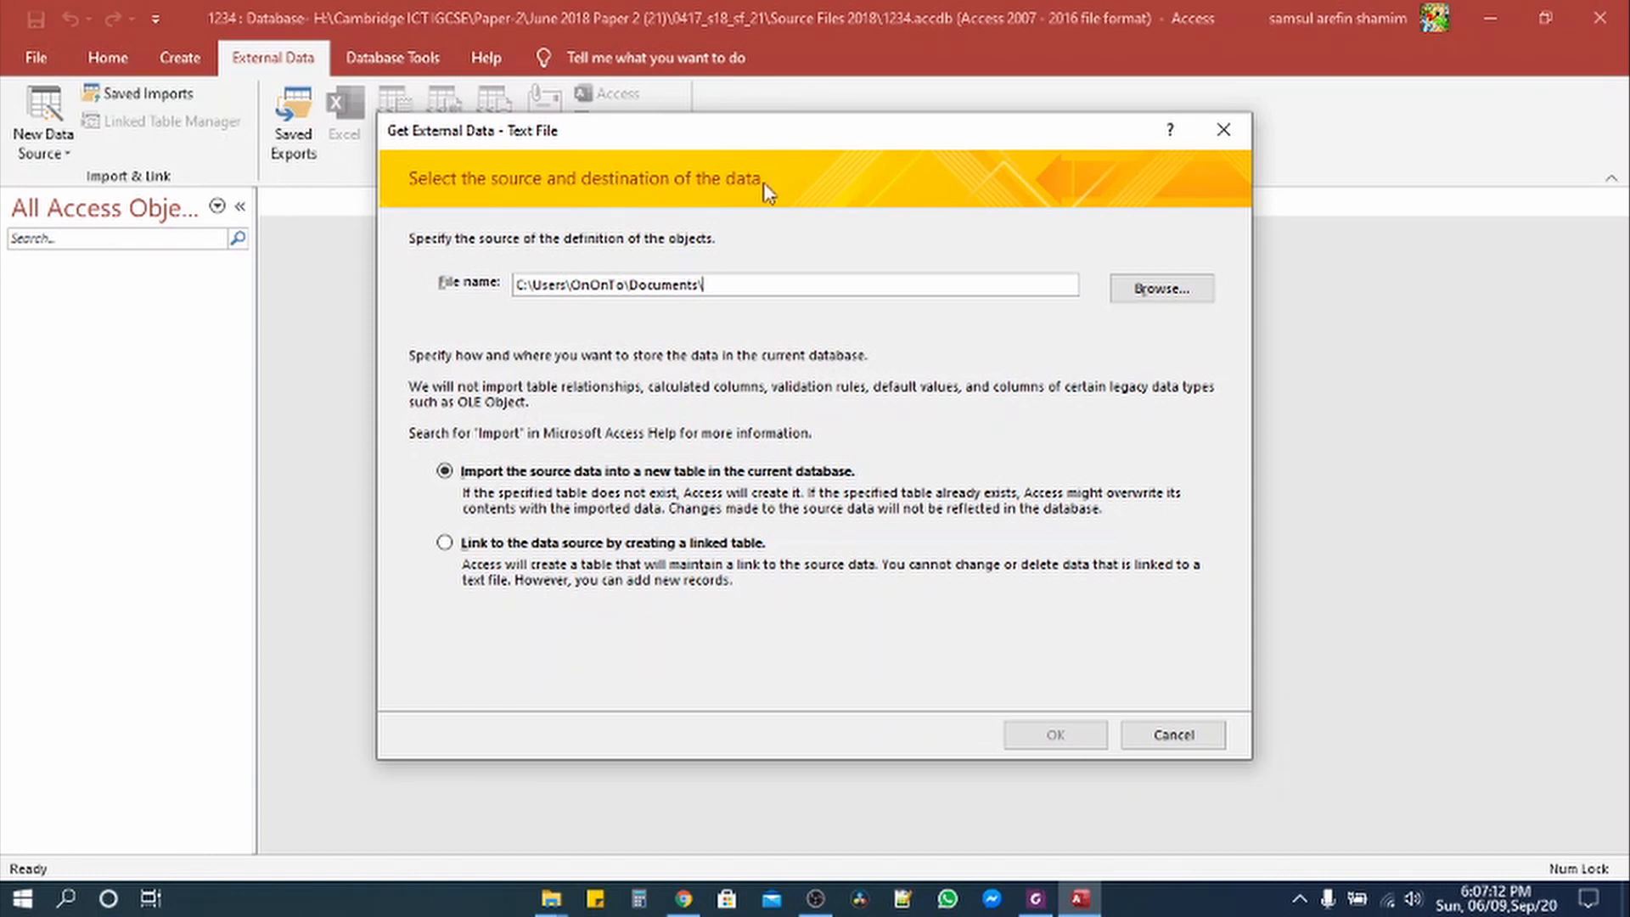
Step: Browse through H: to the Source Files 2018 folder and choose J218STUDENTS.csv as the import source
click(1162, 290)
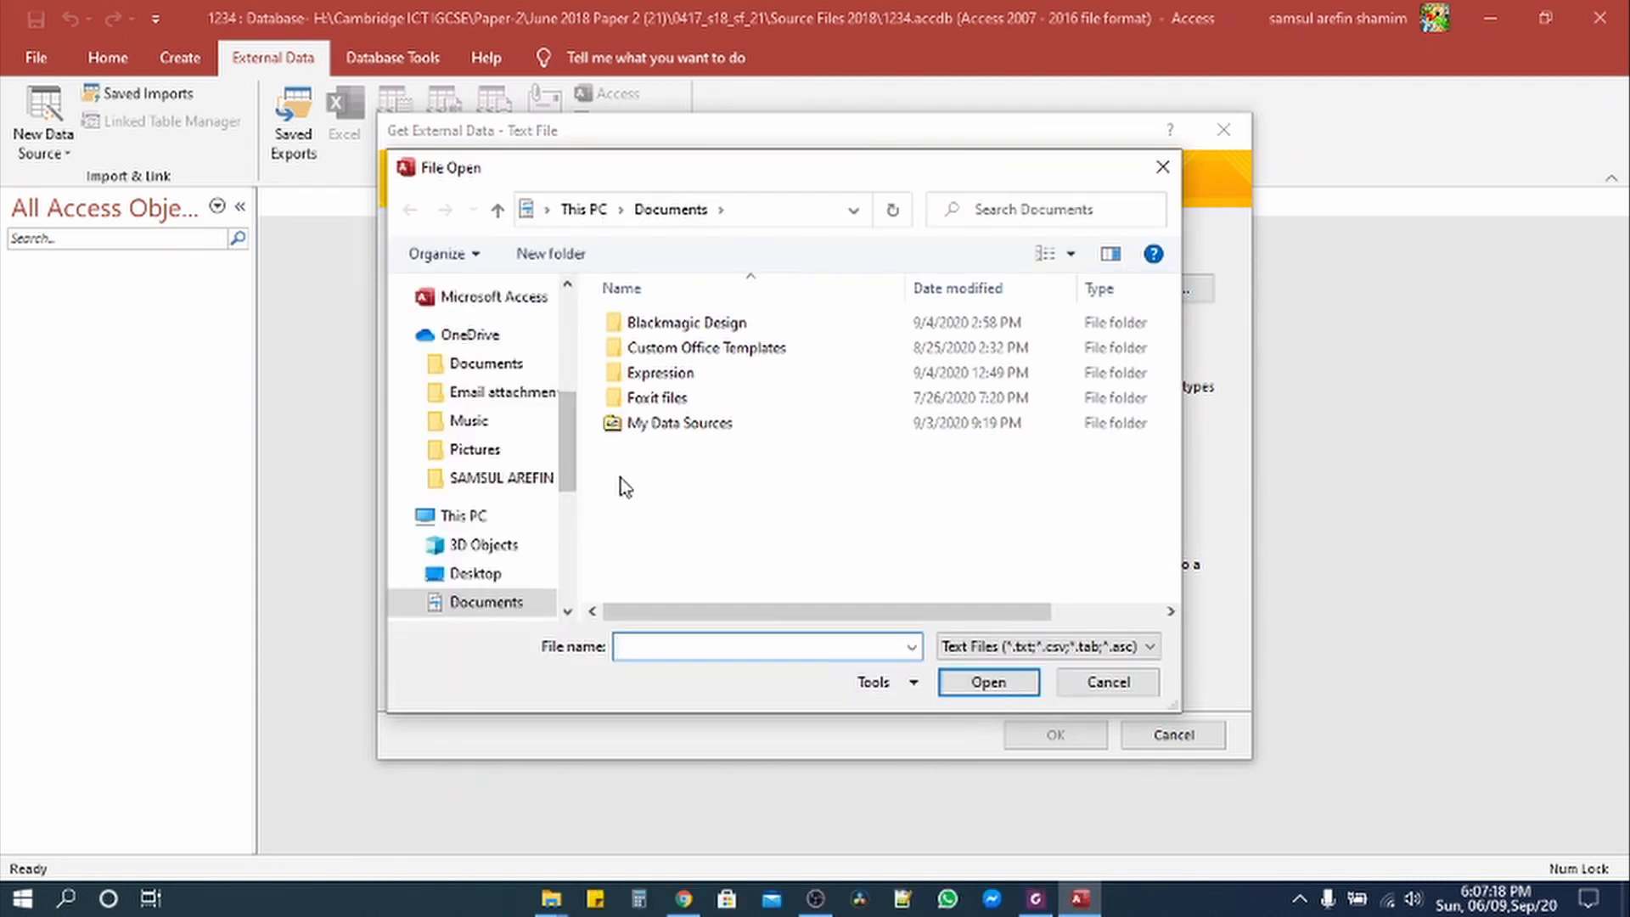
scroll(573, 536, down, 4)
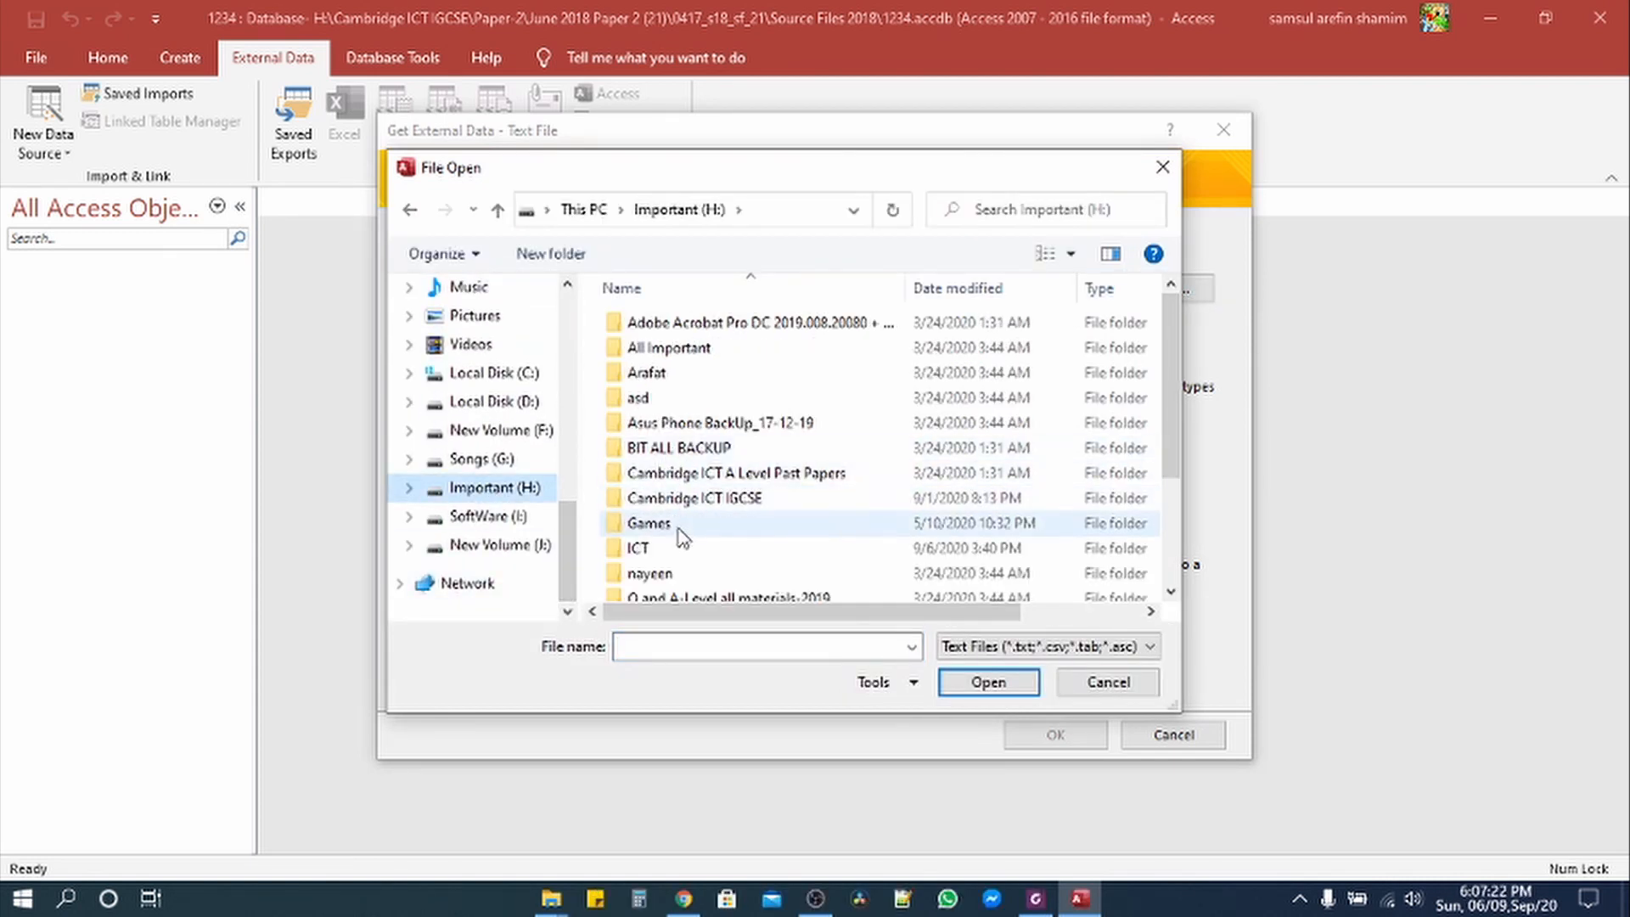
click(685, 501)
double_click(685, 500)
double_click(665, 350)
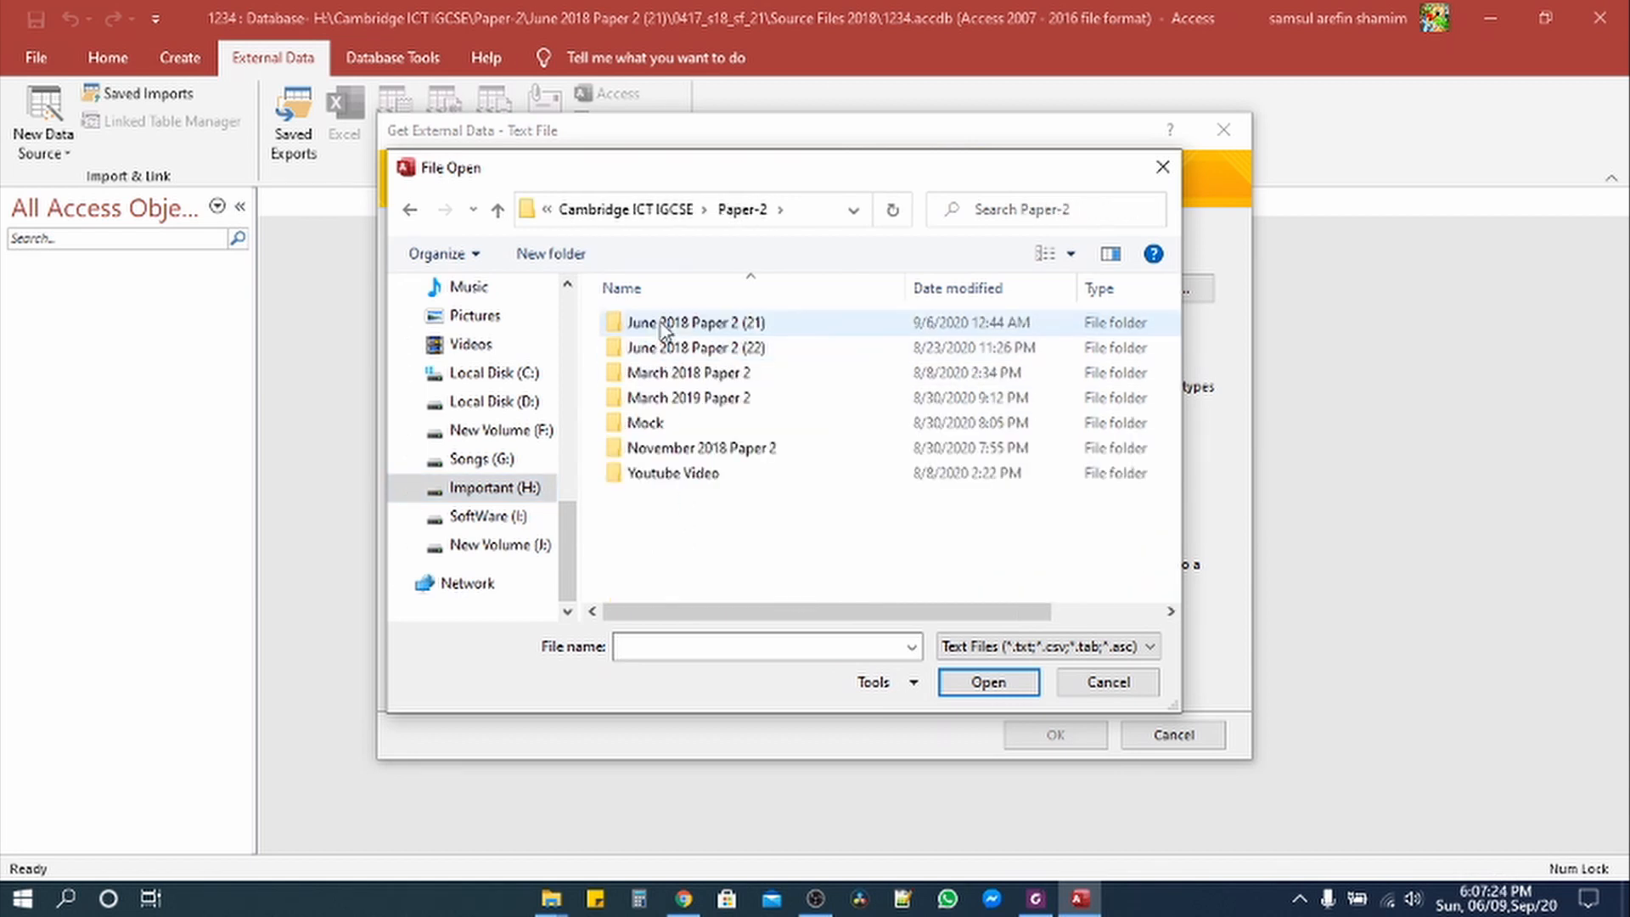
double_click(664, 328)
double_click(664, 331)
double_click(662, 323)
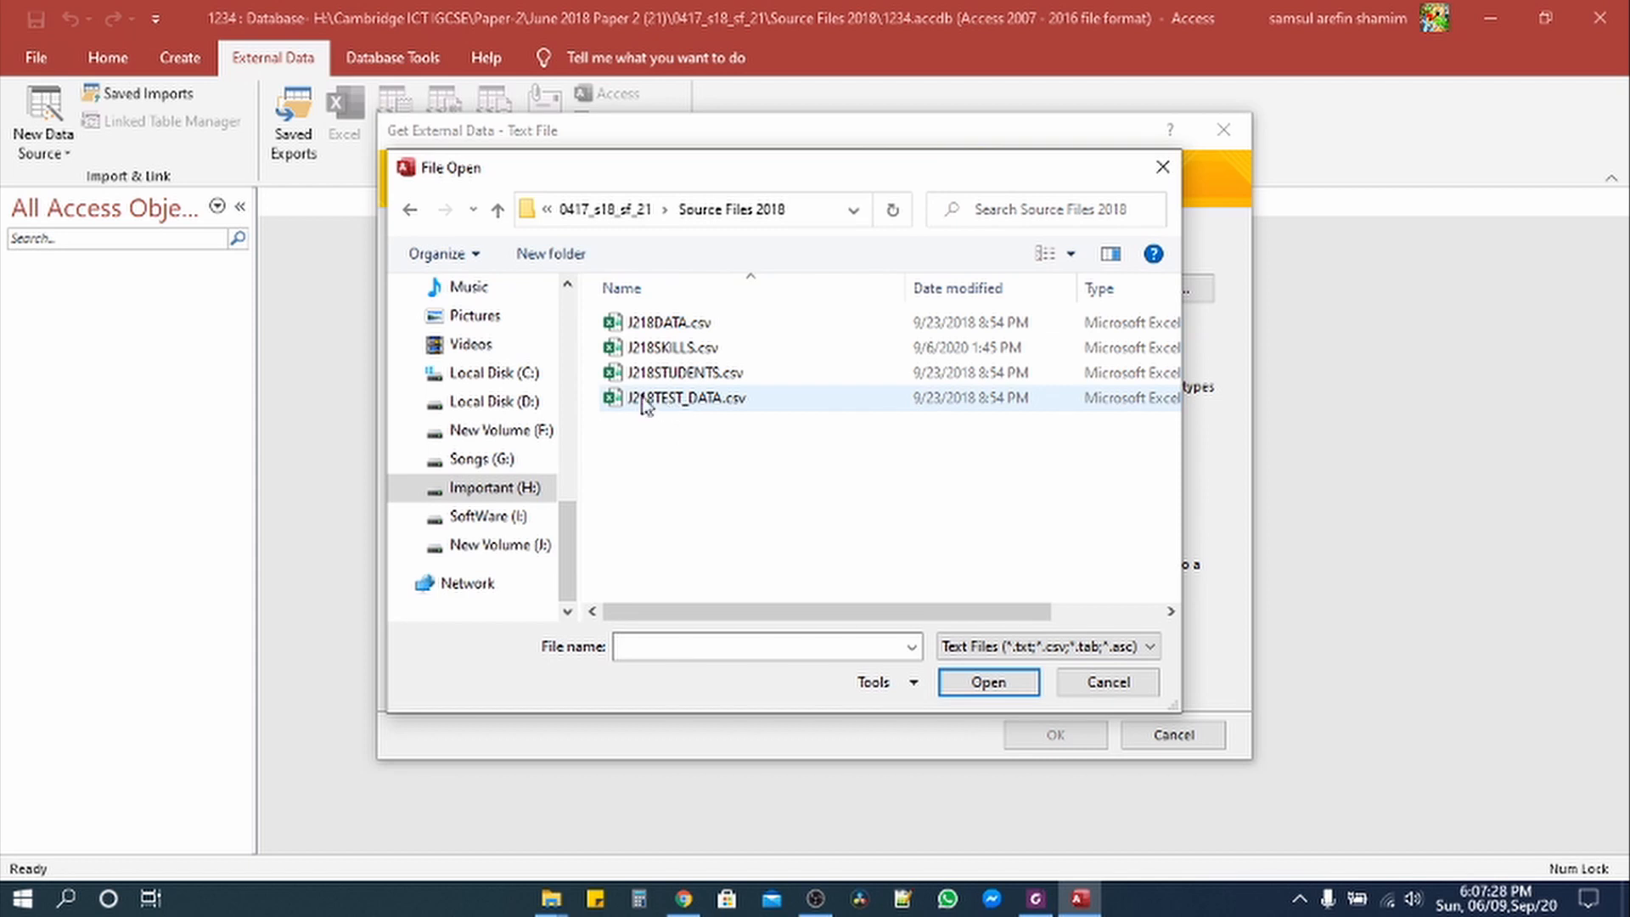
click(684, 376)
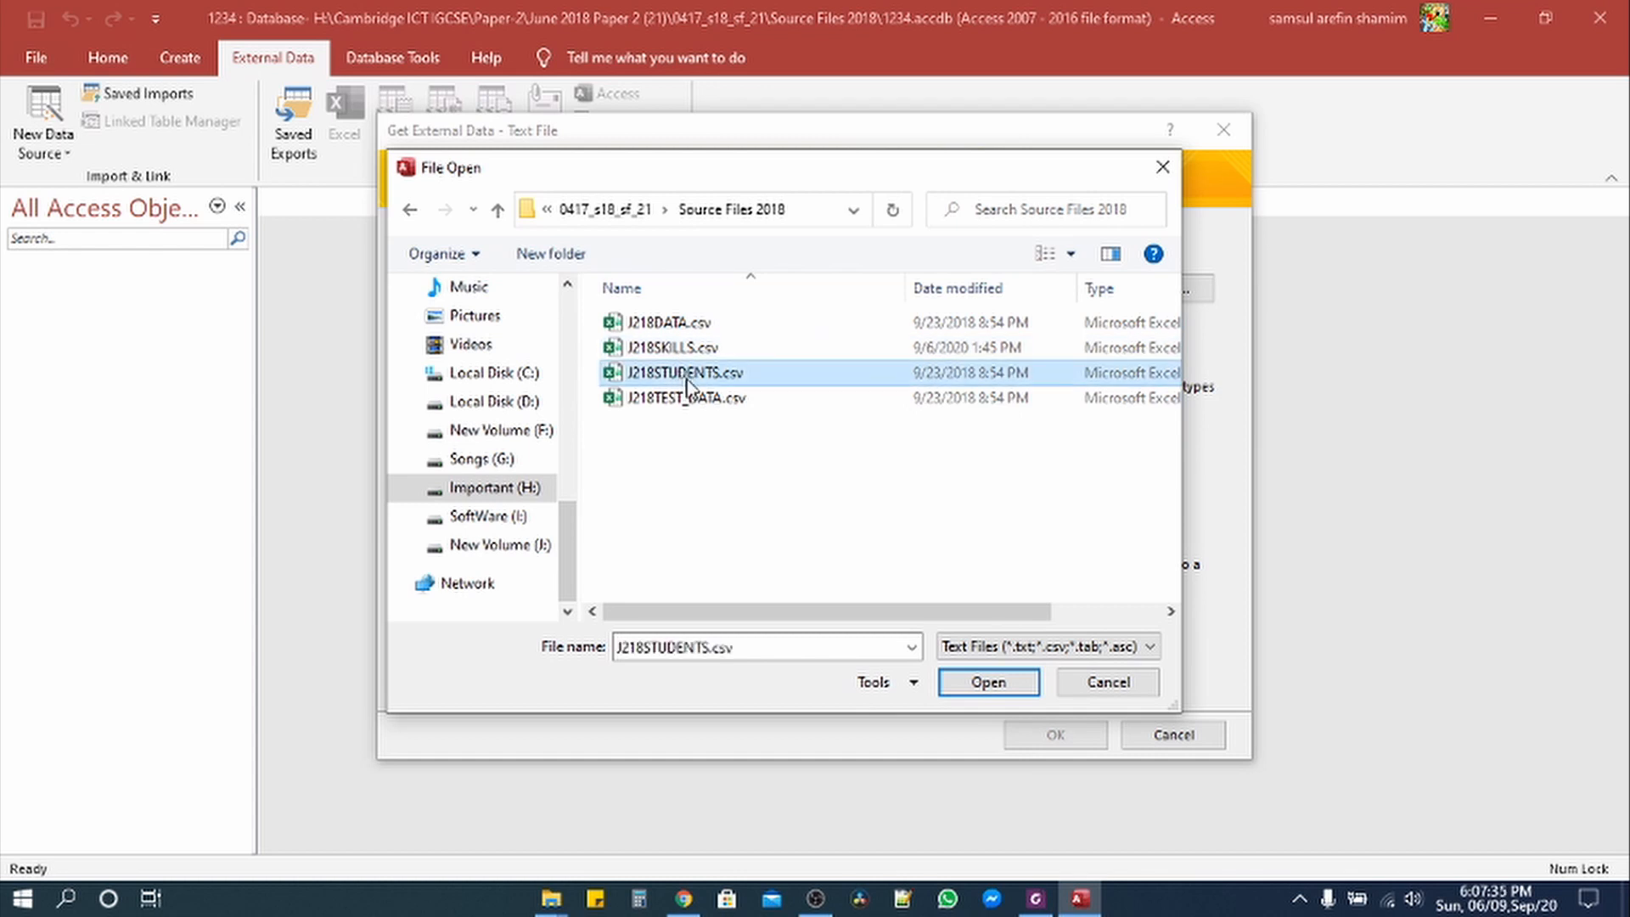
click(985, 684)
click(1055, 734)
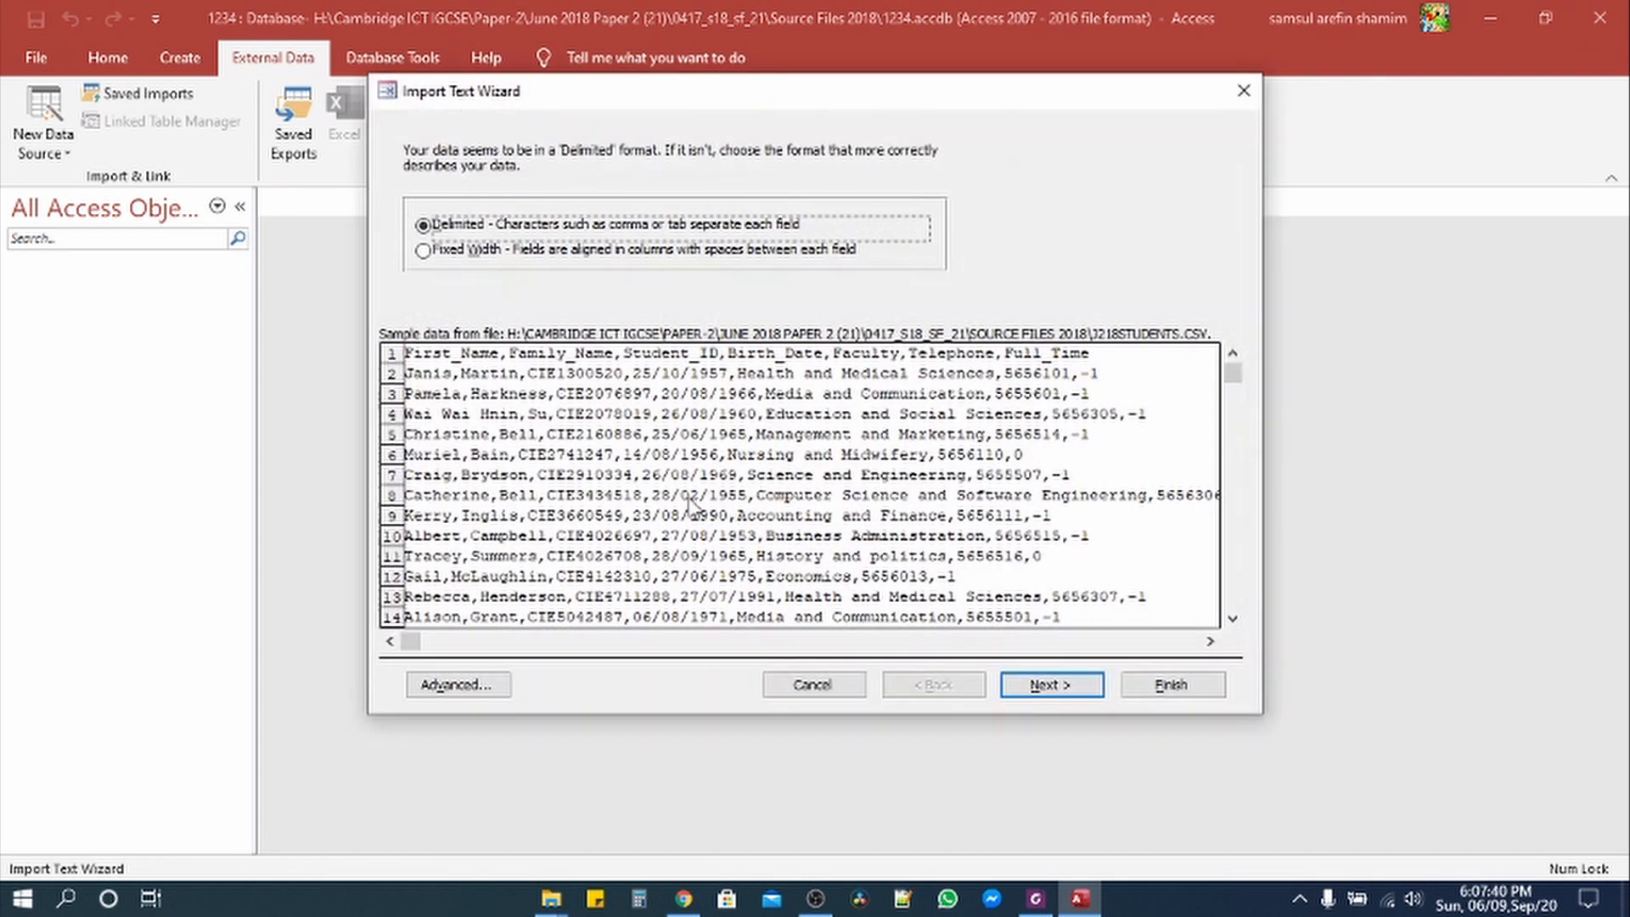
Step: Keep the Comma delimiter, use the first row as field names, and note the paper's dd-MMM-yy date format
click(1061, 695)
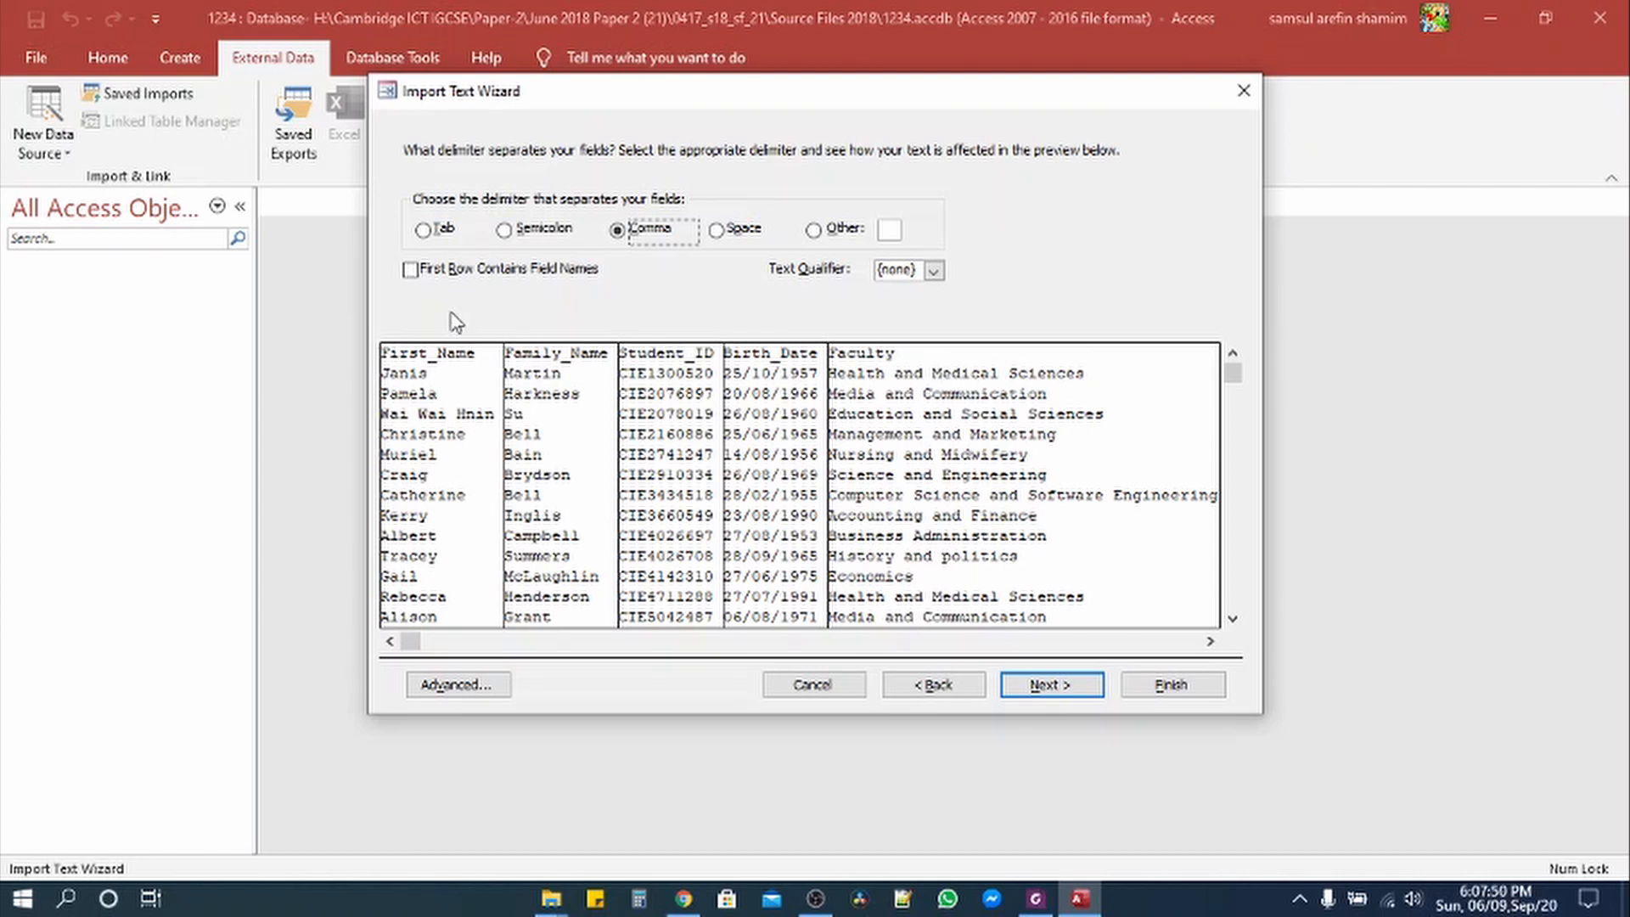
click(411, 272)
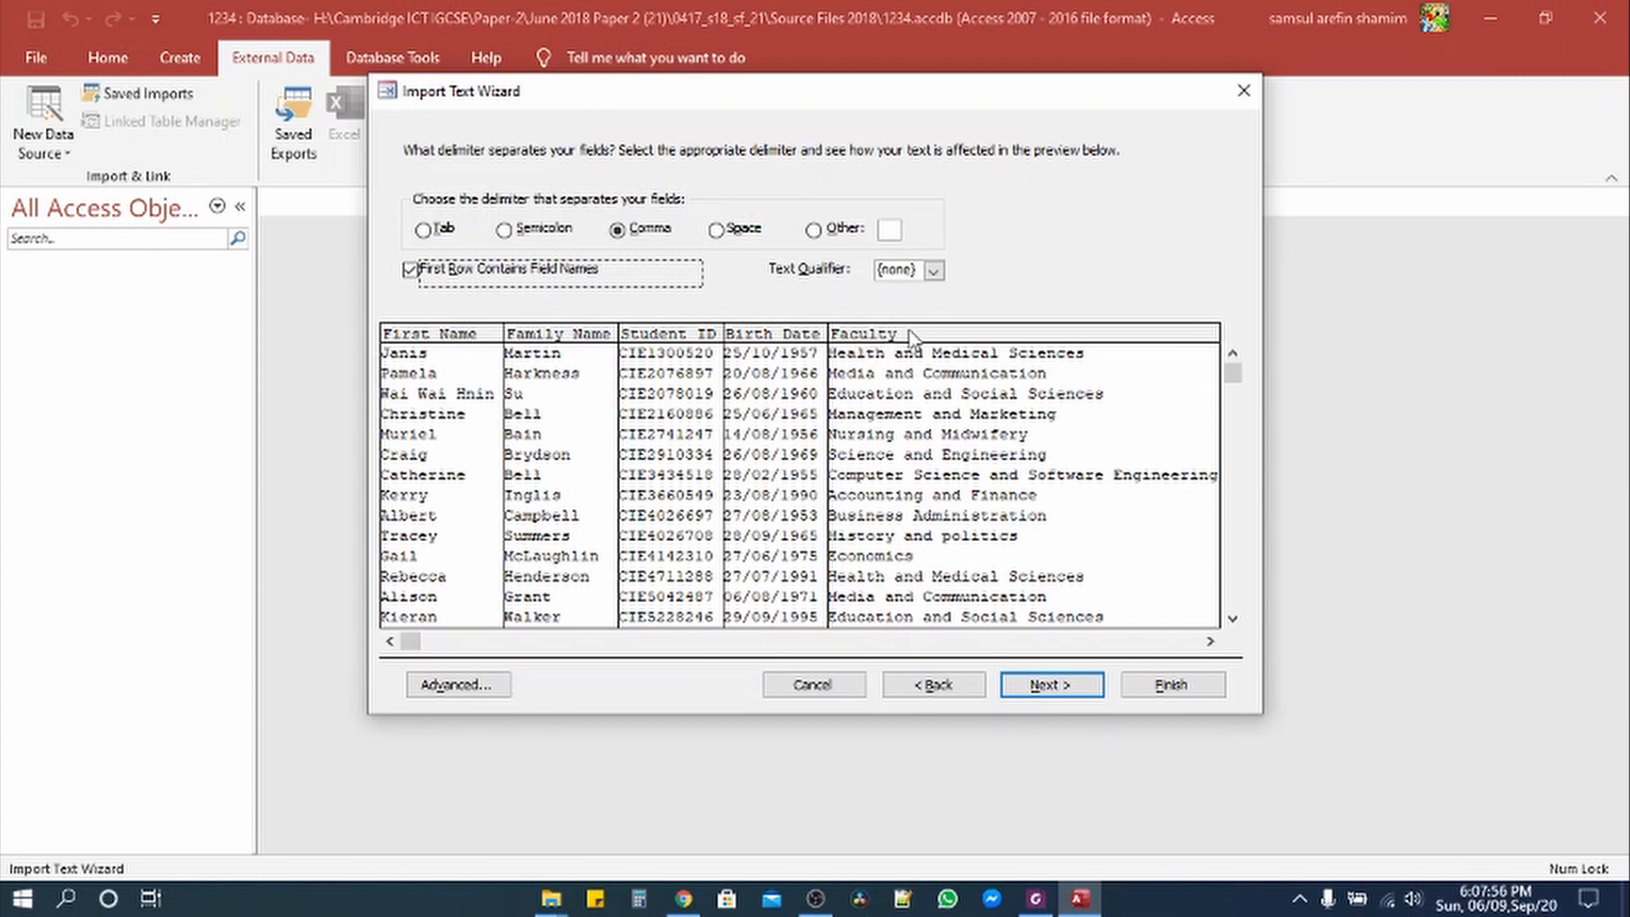
click(1037, 905)
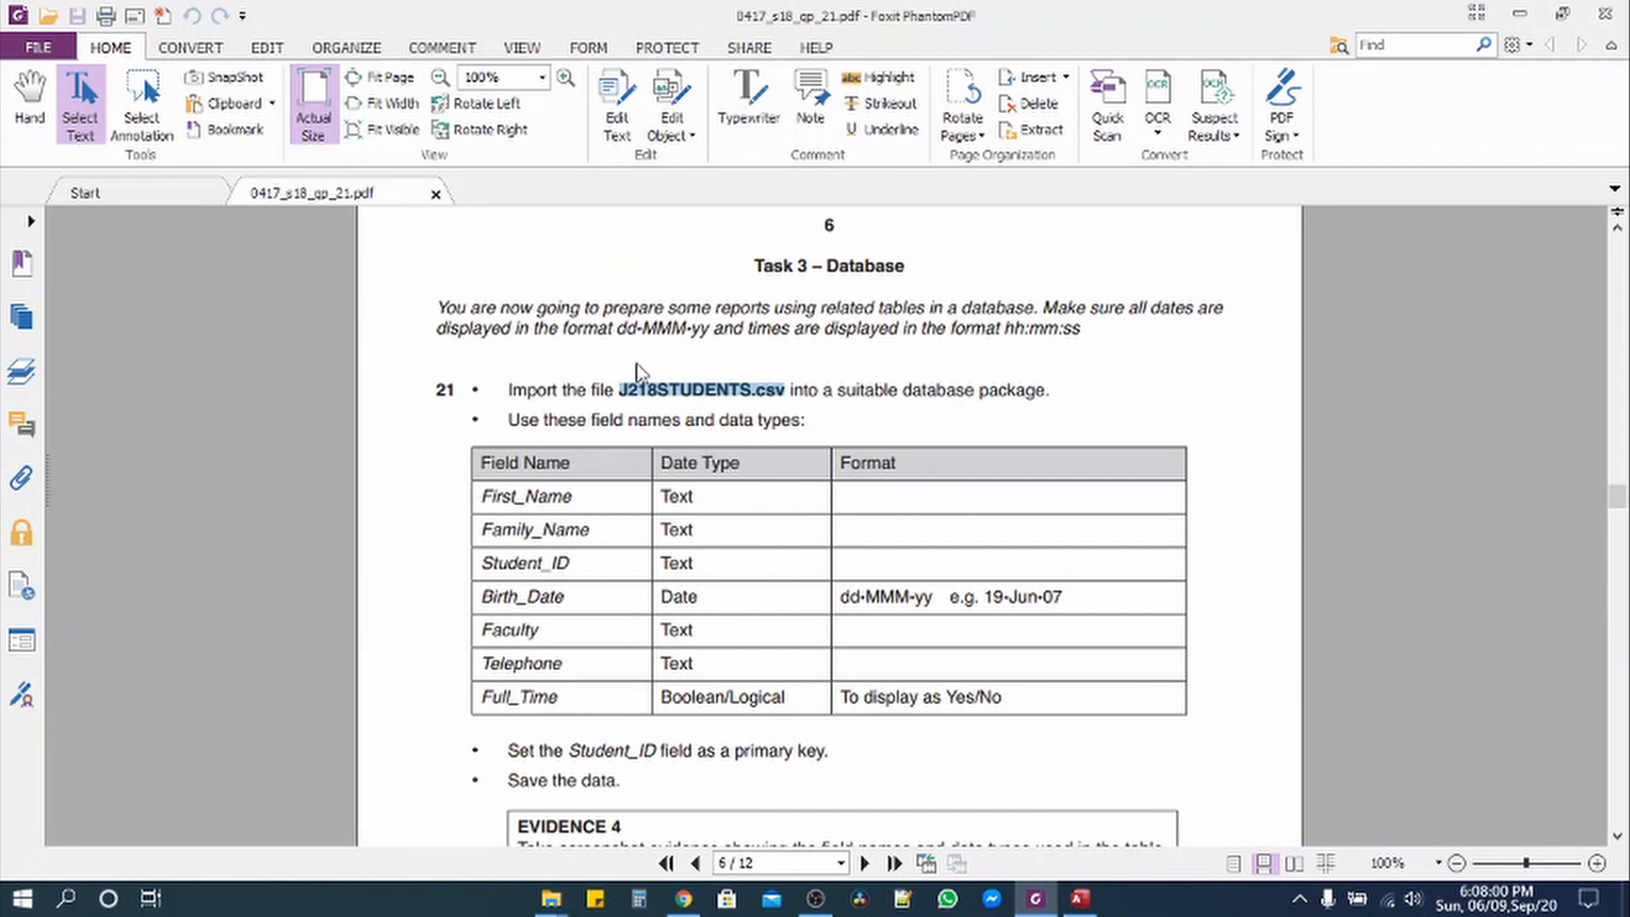
drag(618, 333, 710, 326)
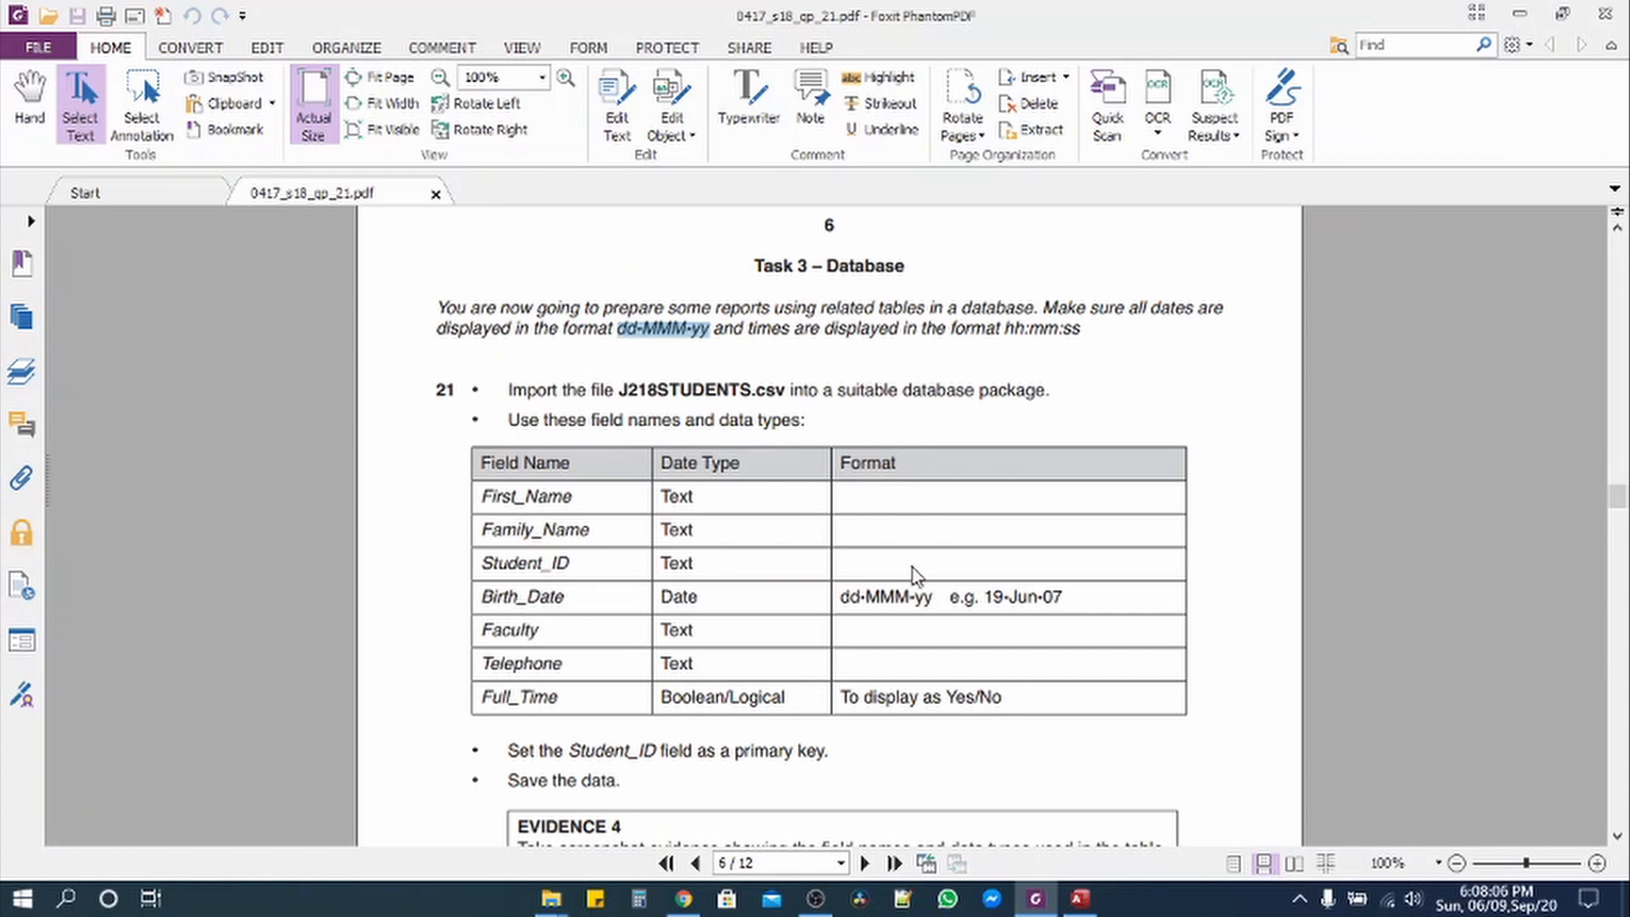
click(1080, 898)
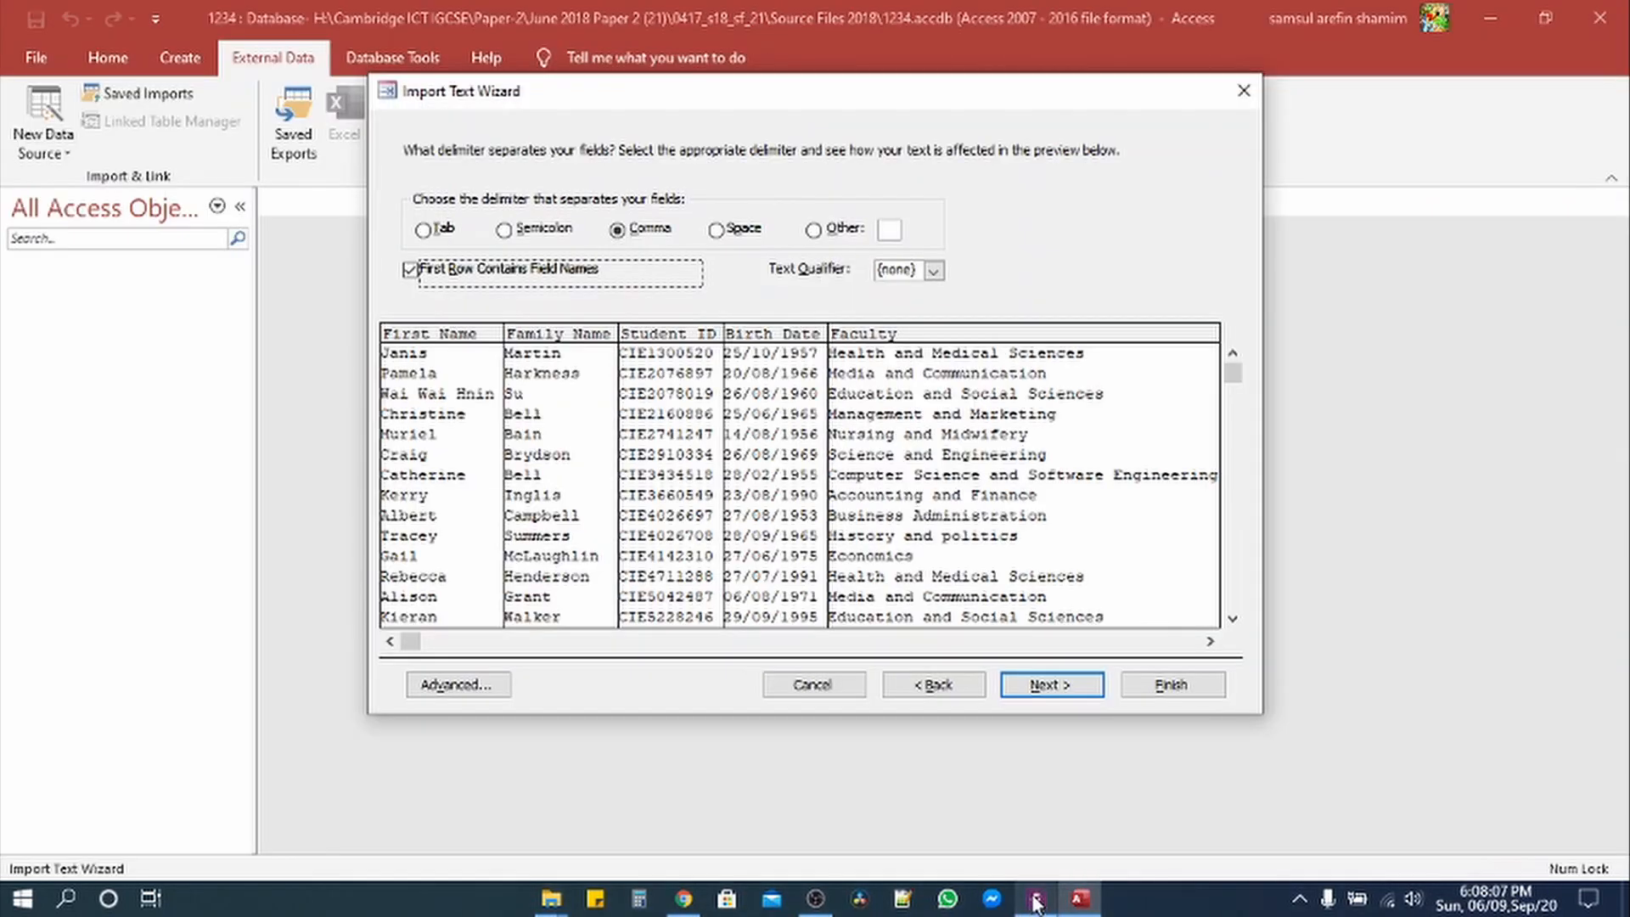
Step: In the import specification, set Date Order to DMY and check the paper's field table
click(484, 688)
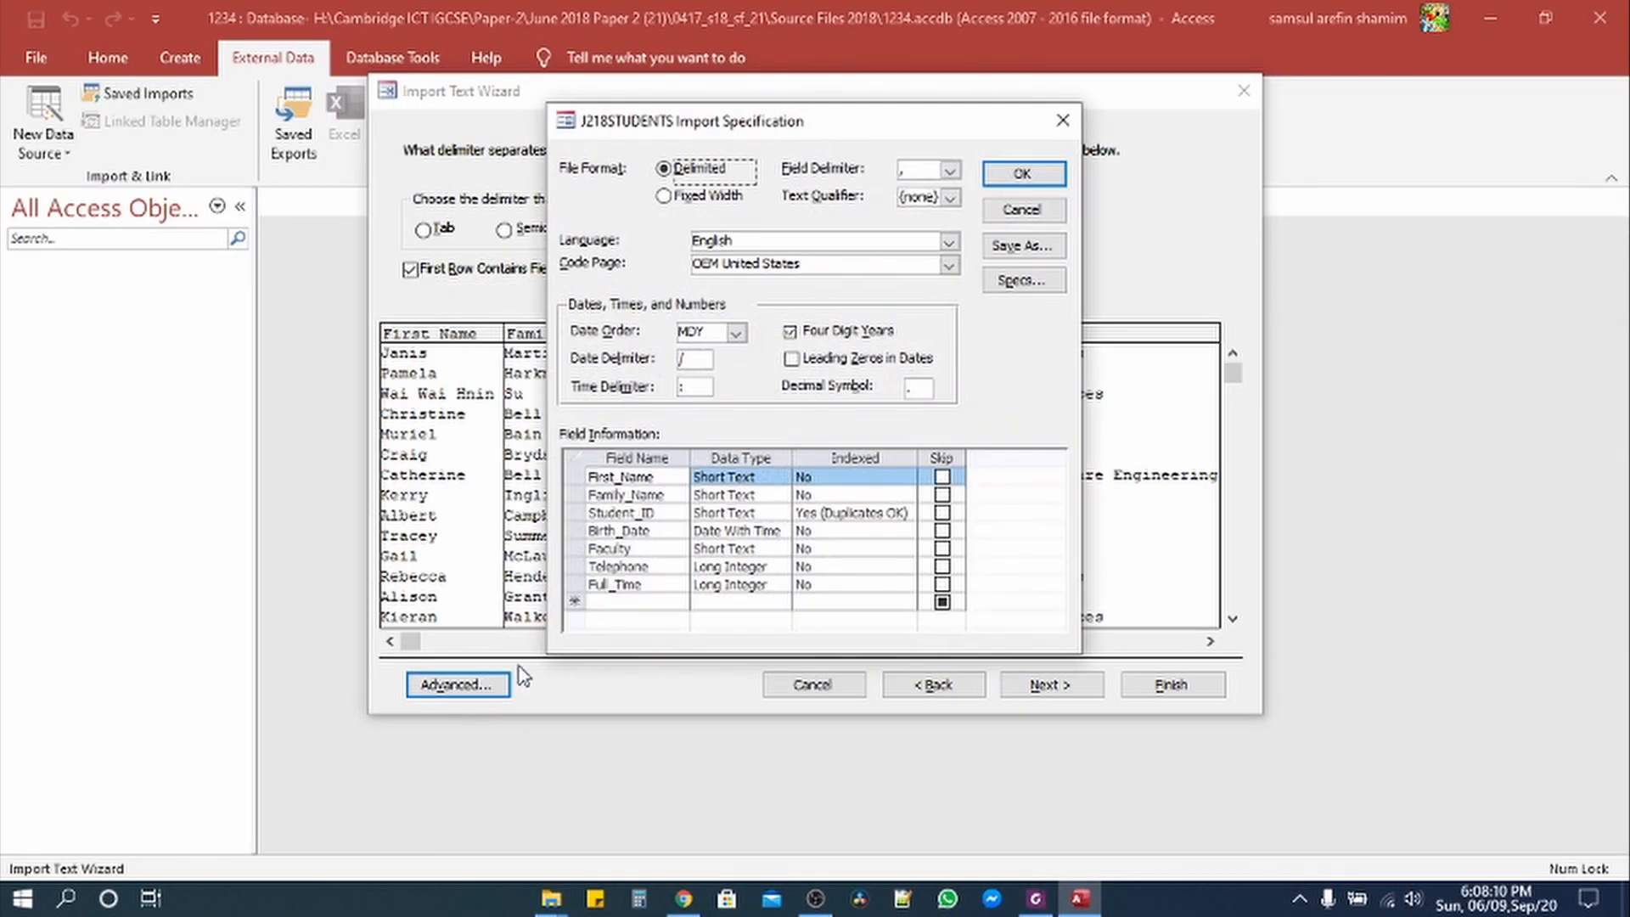
click(735, 332)
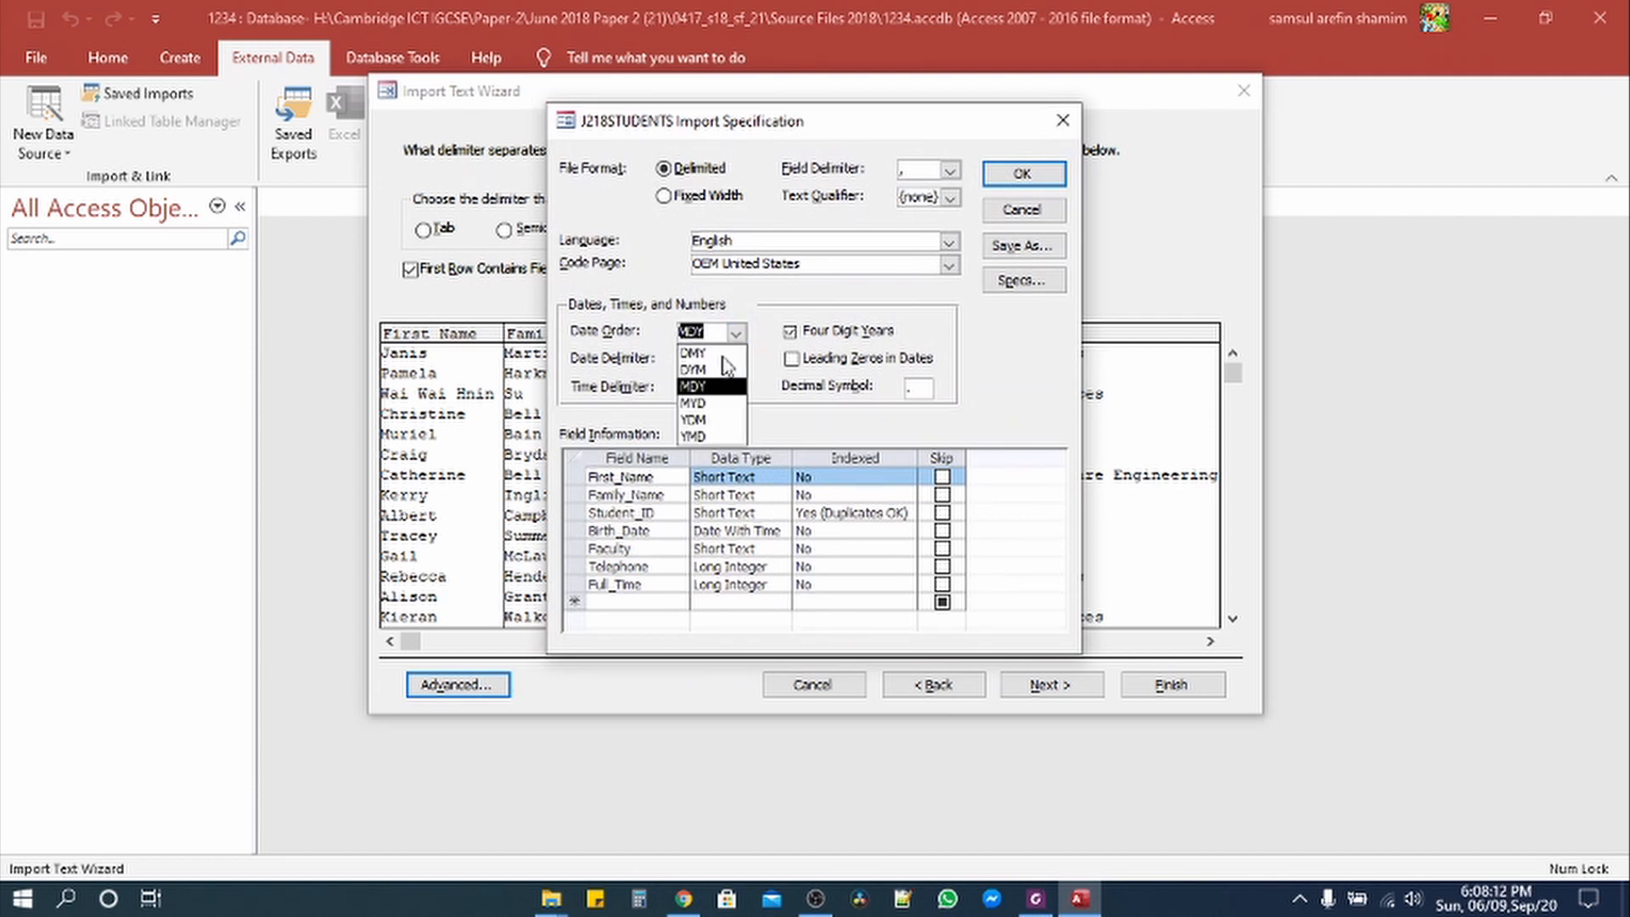
click(697, 353)
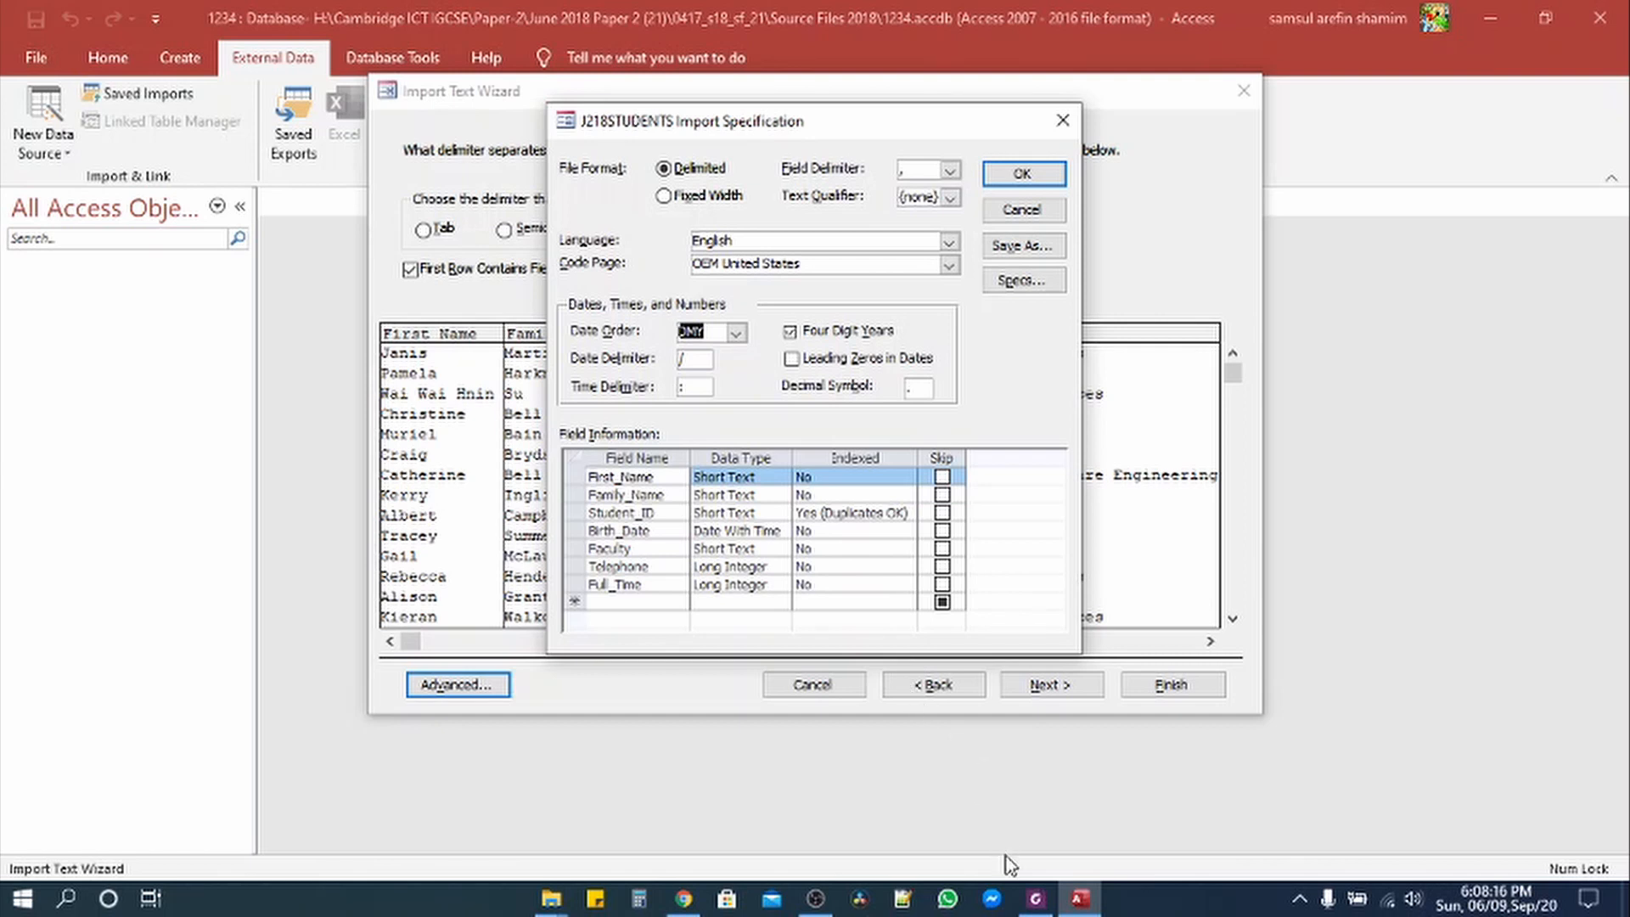
click(1035, 899)
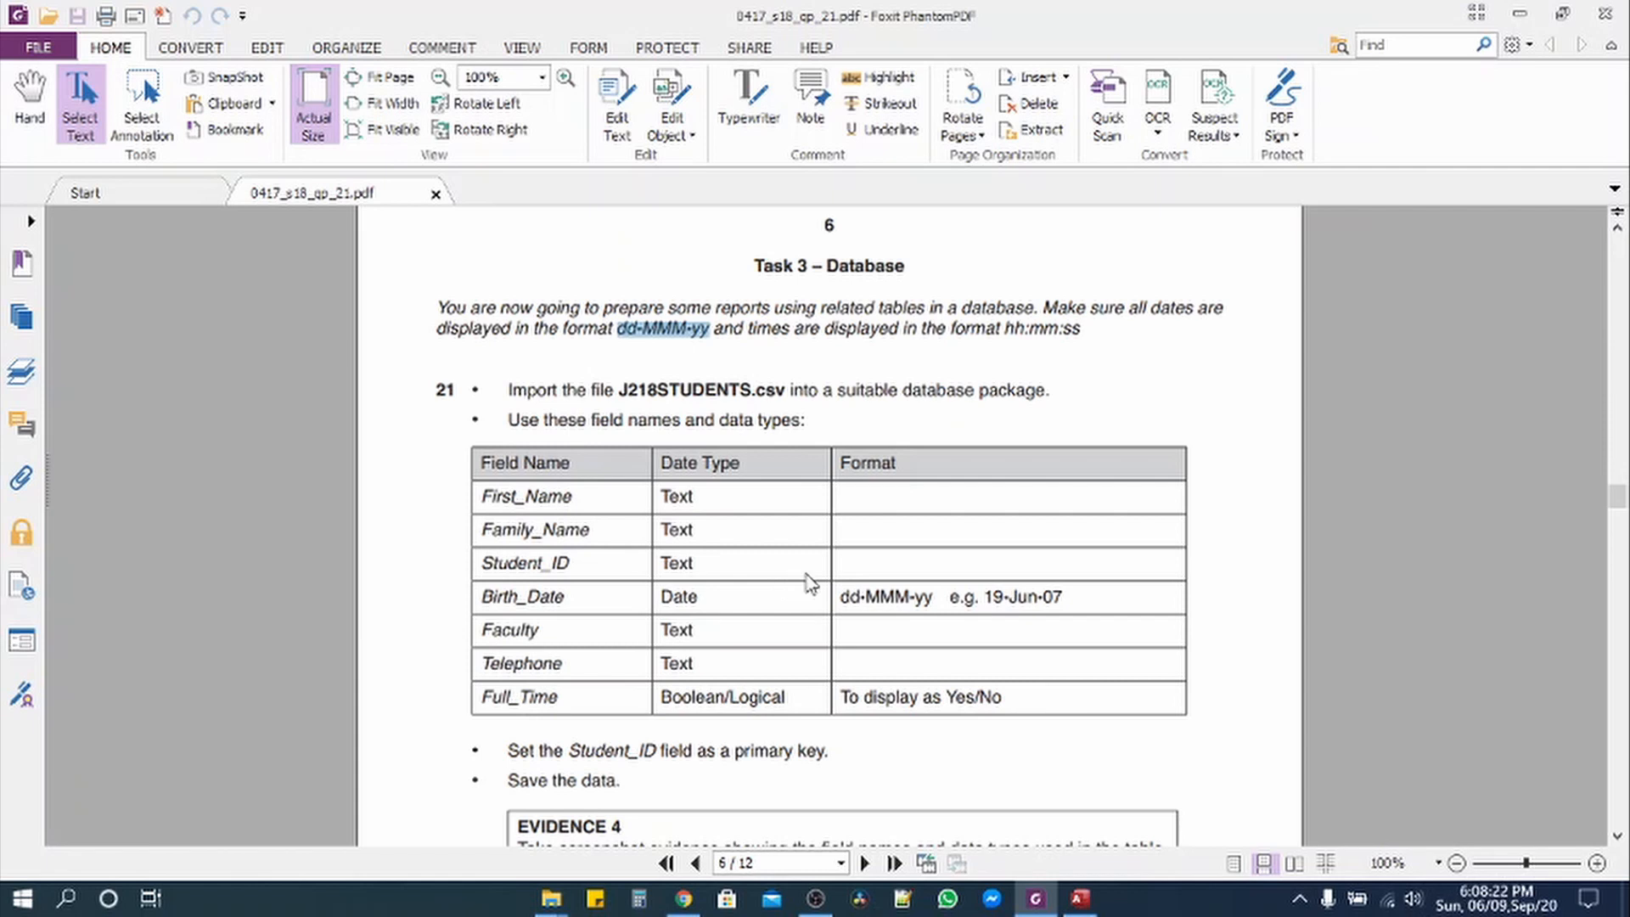
click(1035, 898)
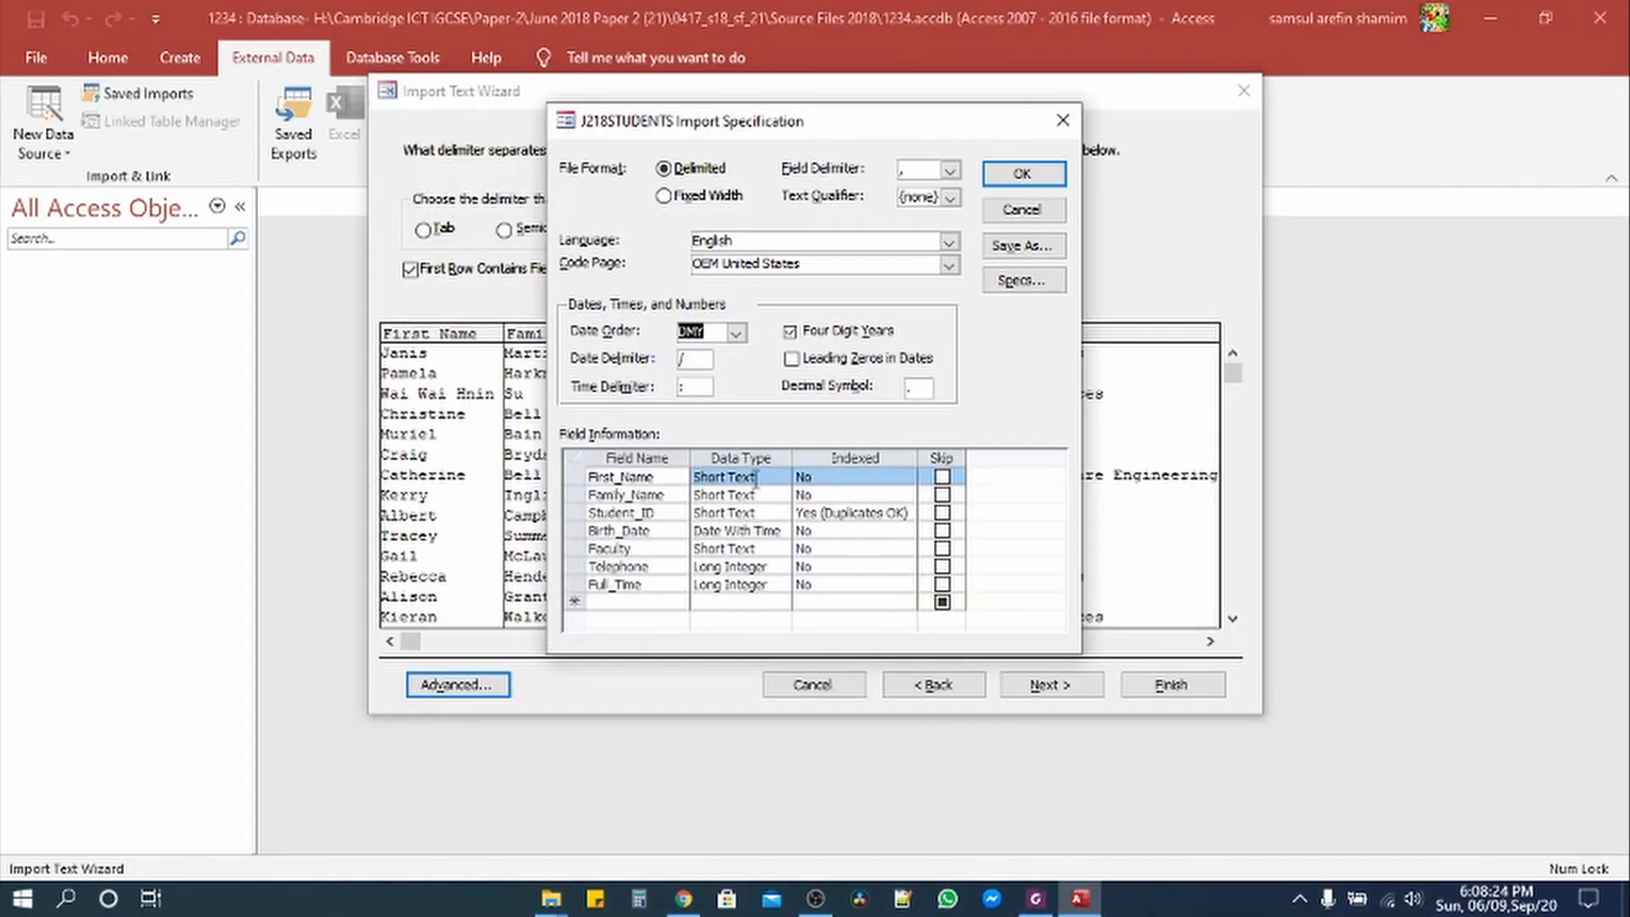
click(1035, 899)
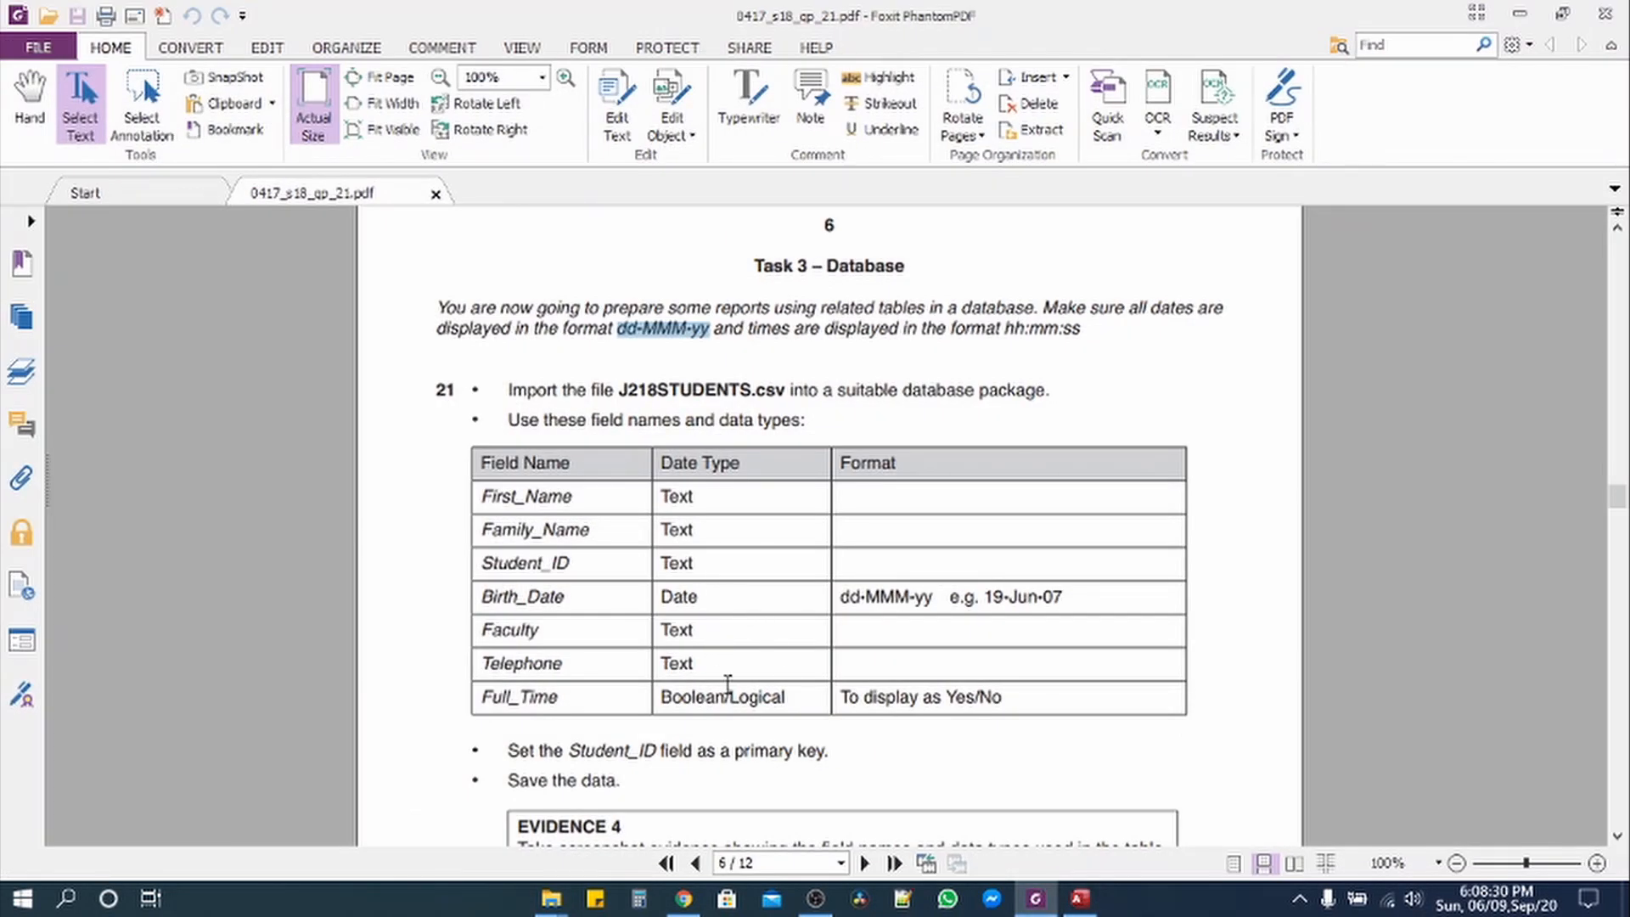
click(1034, 905)
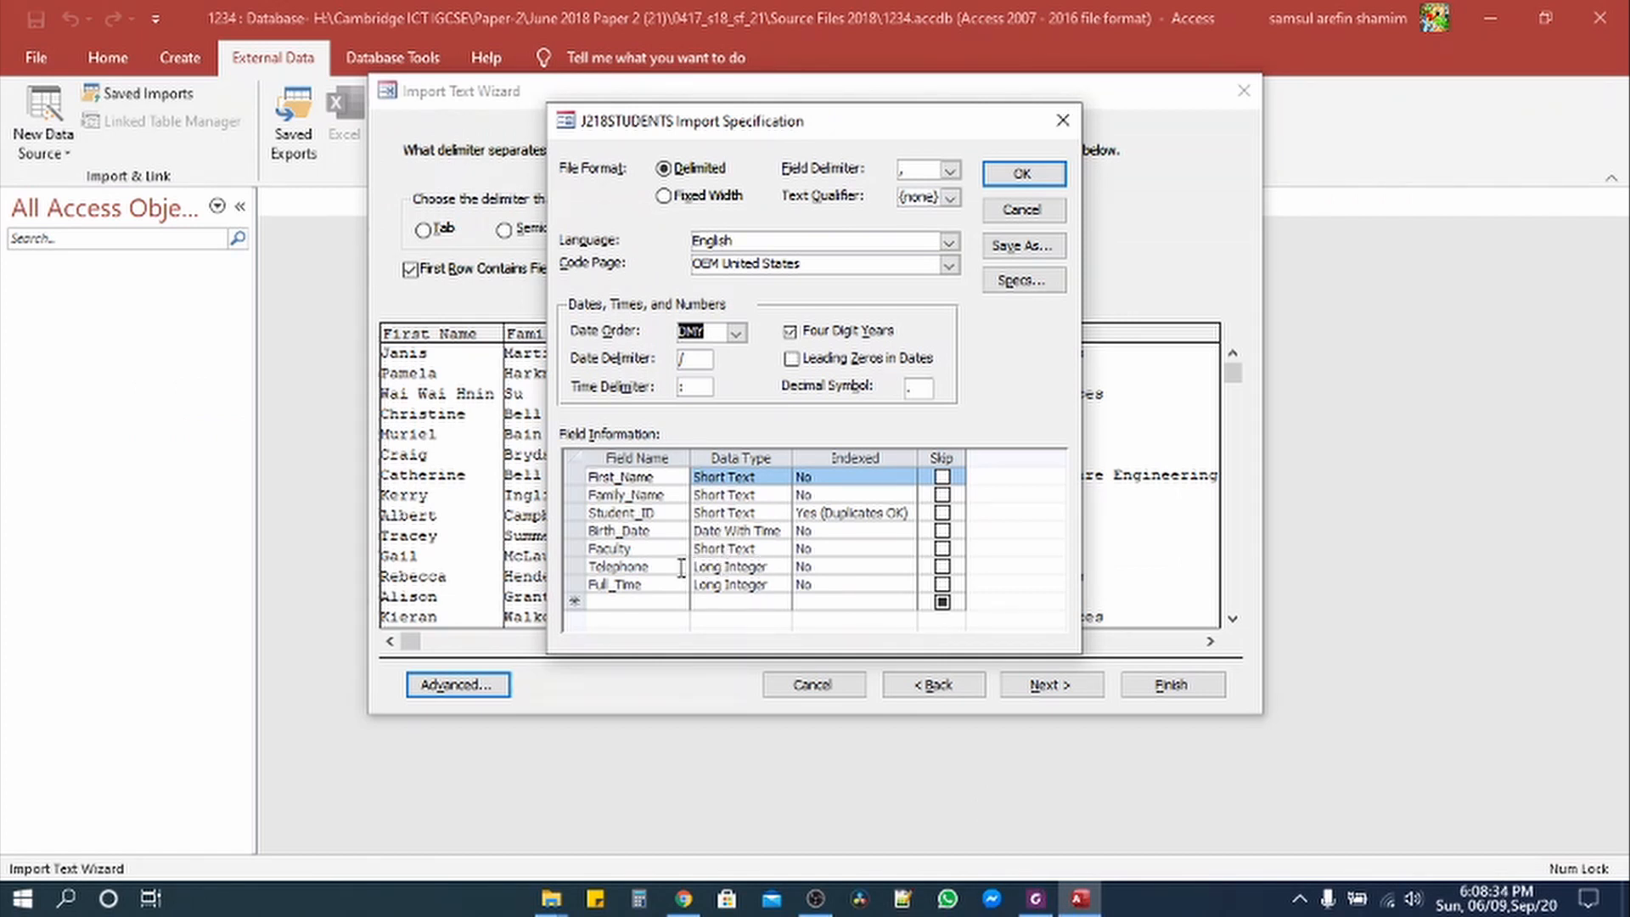
Step: Set Telephone to Short Text and Full_Time to Yes/No, matching the paper's Boolean type
click(752, 567)
click(782, 568)
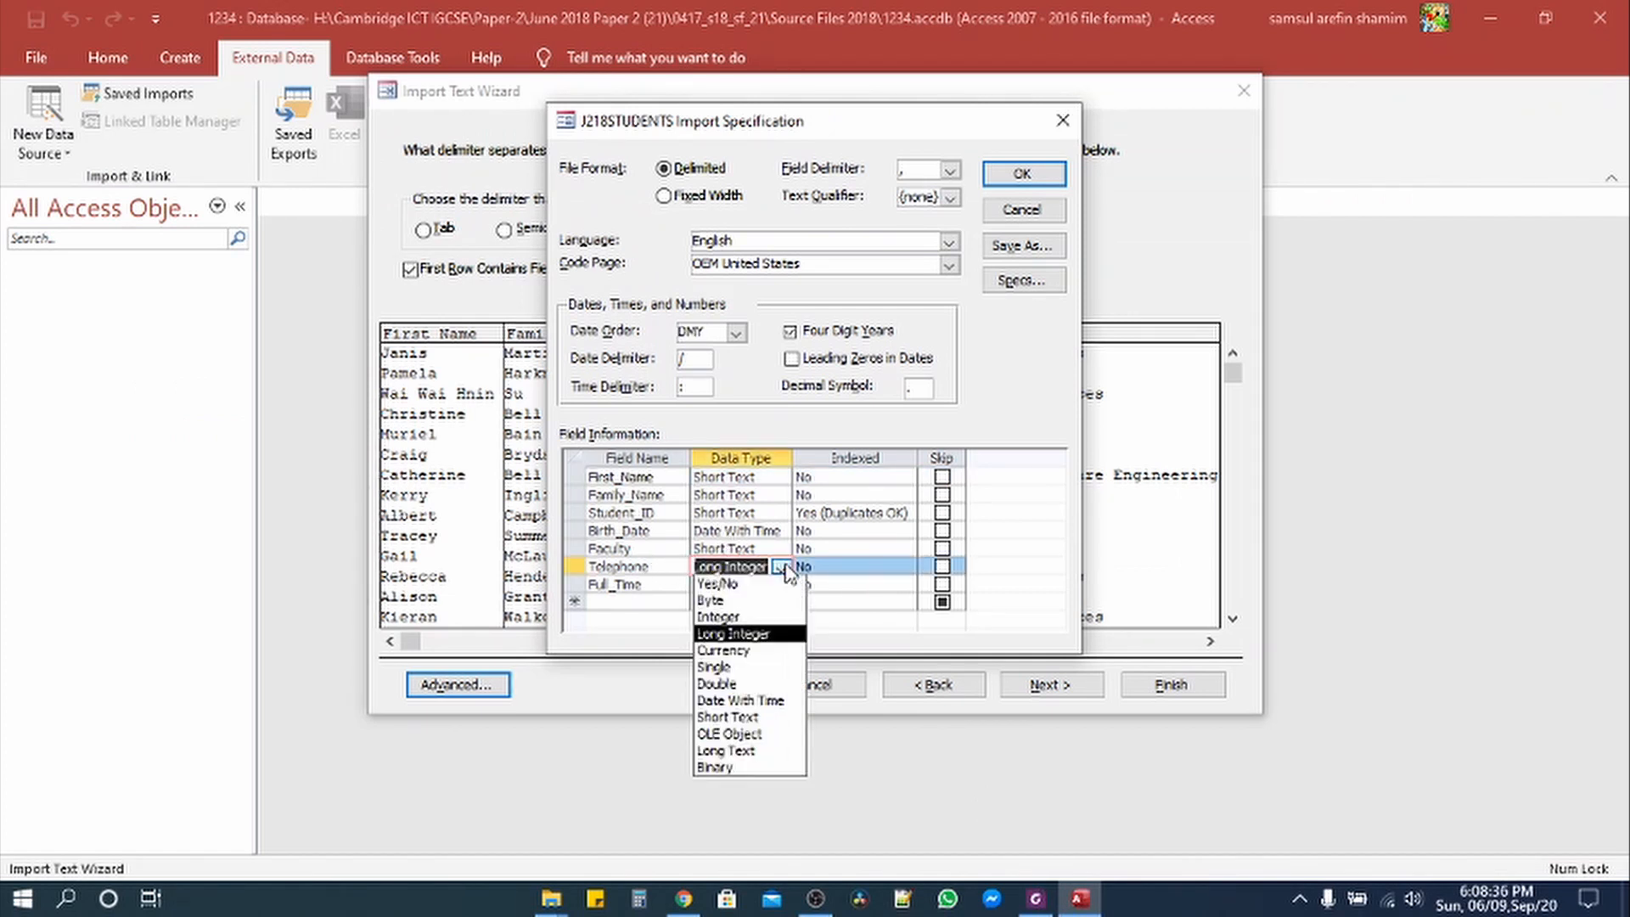
click(731, 718)
click(1032, 893)
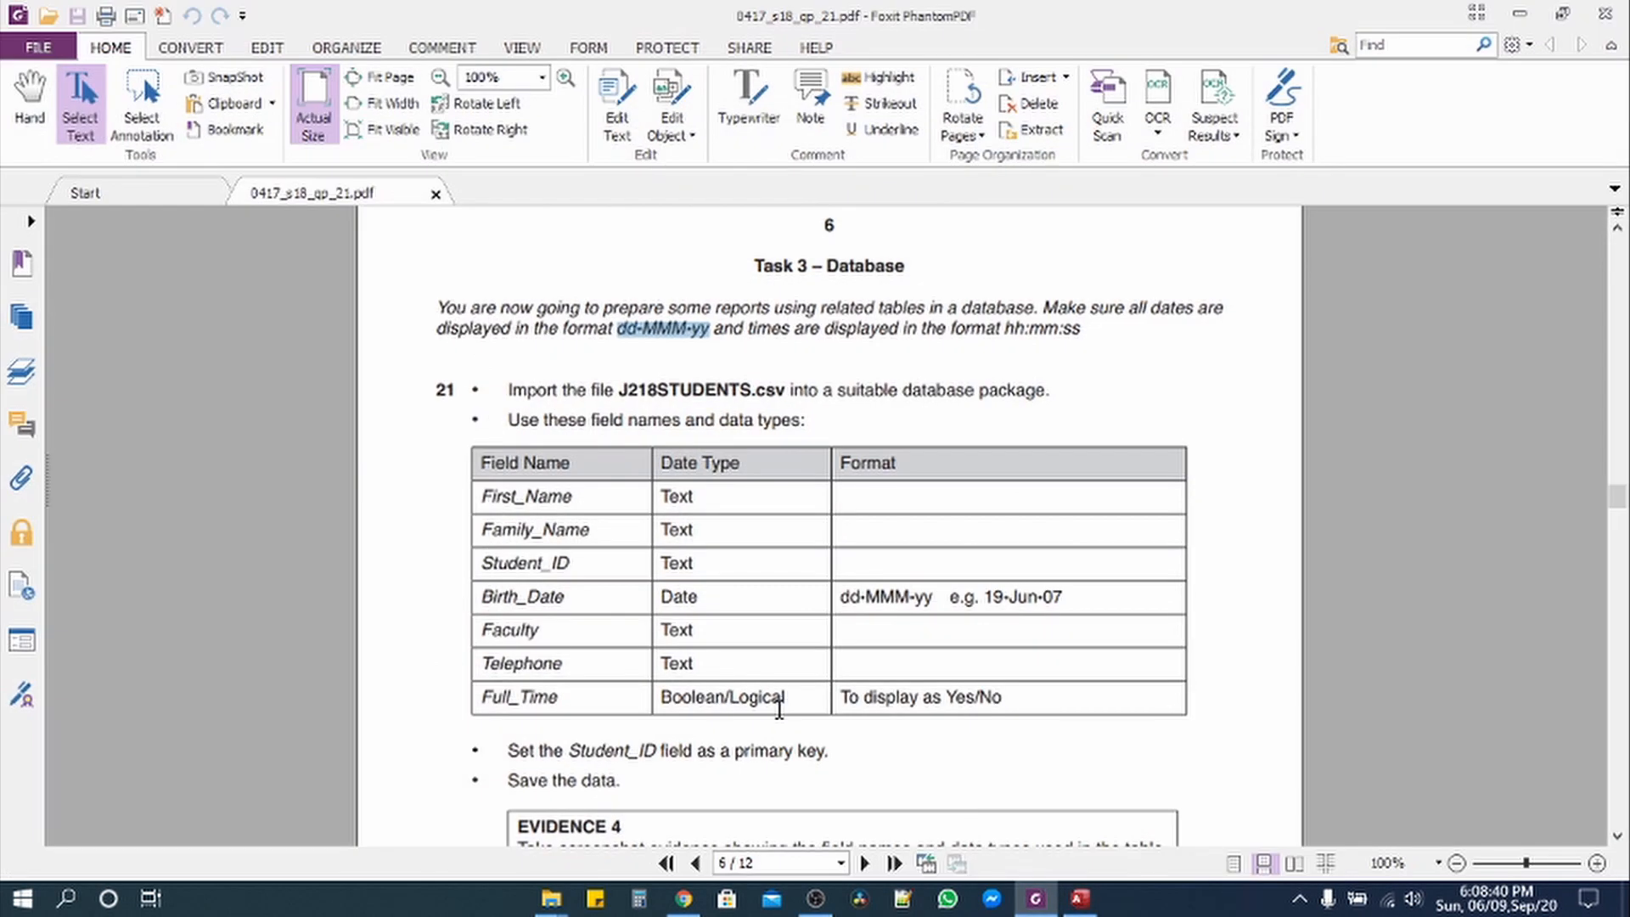
drag(660, 697, 809, 701)
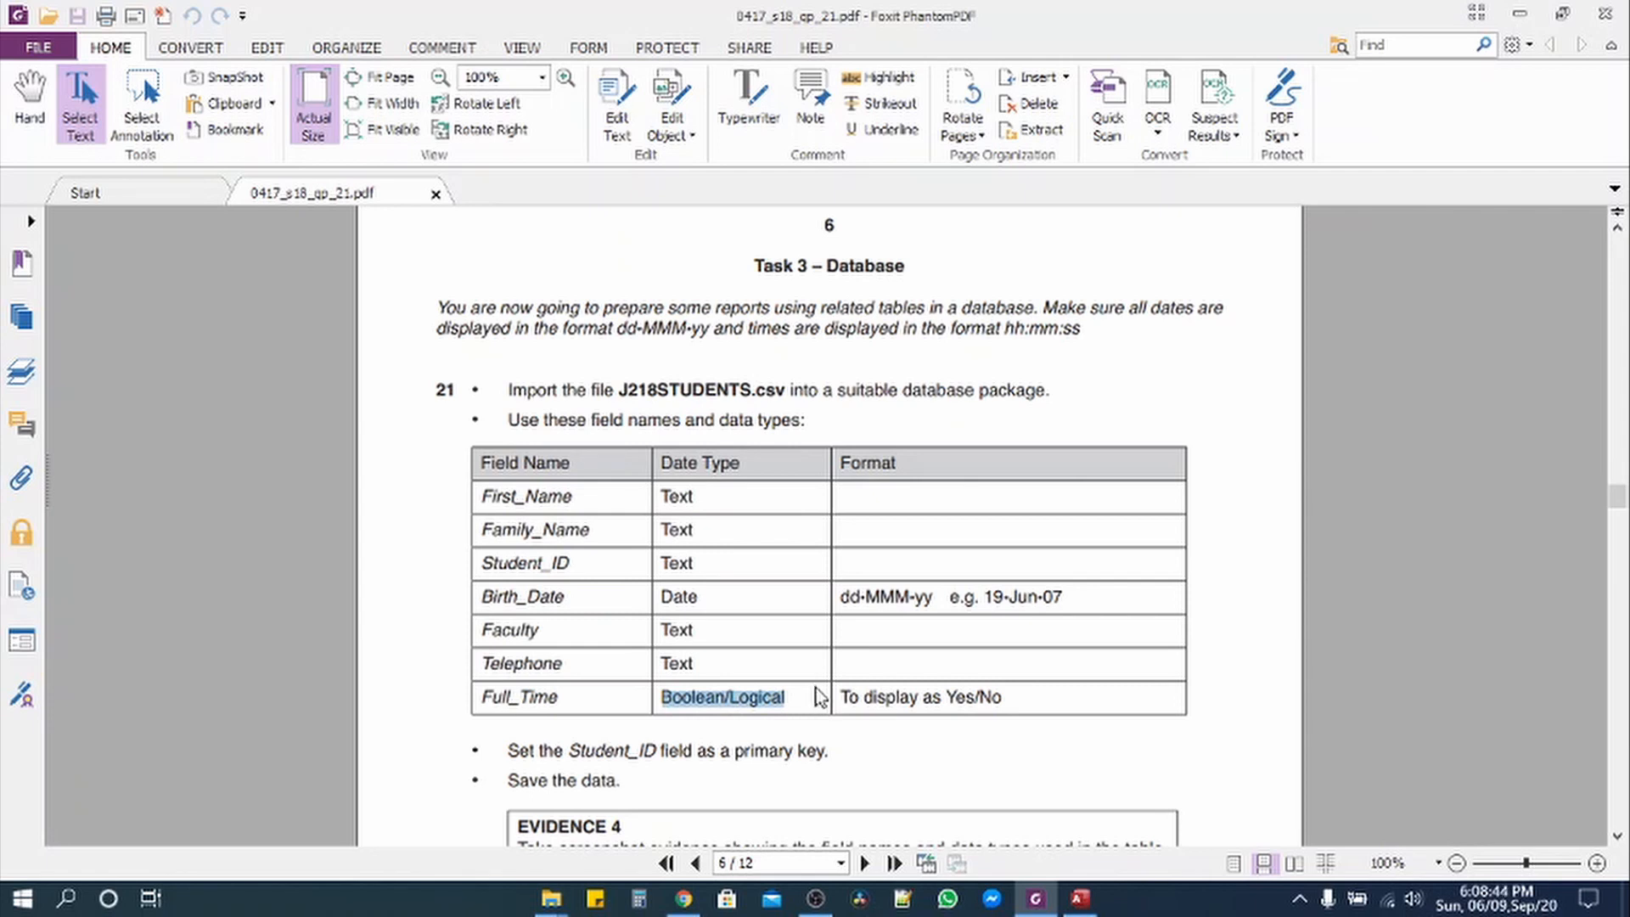
click(1079, 898)
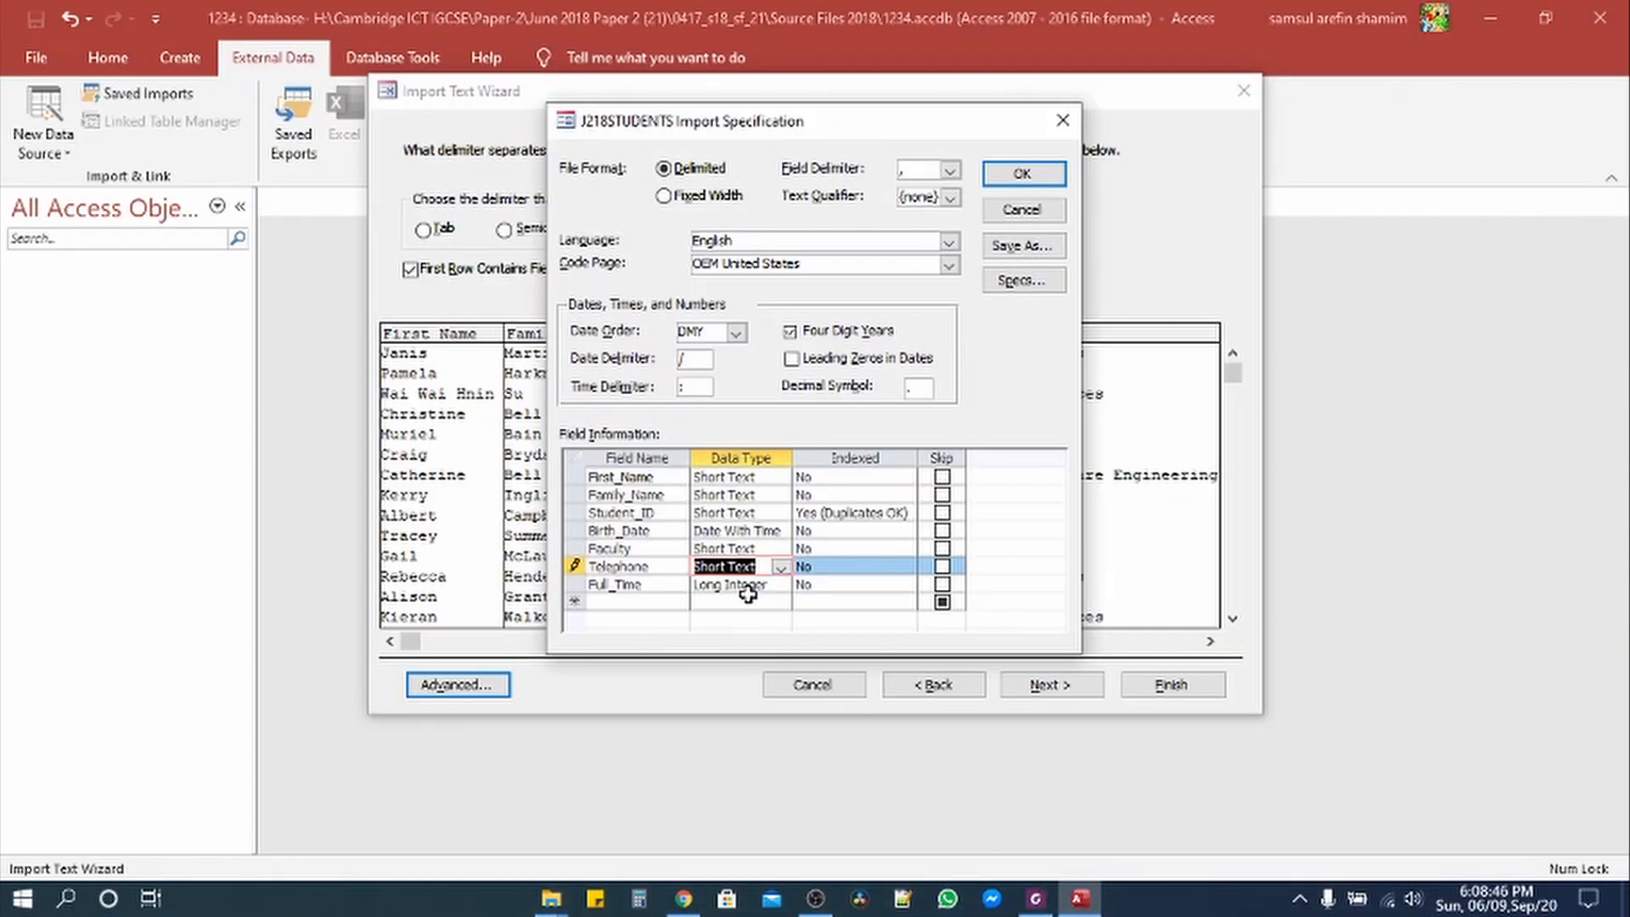
click(780, 587)
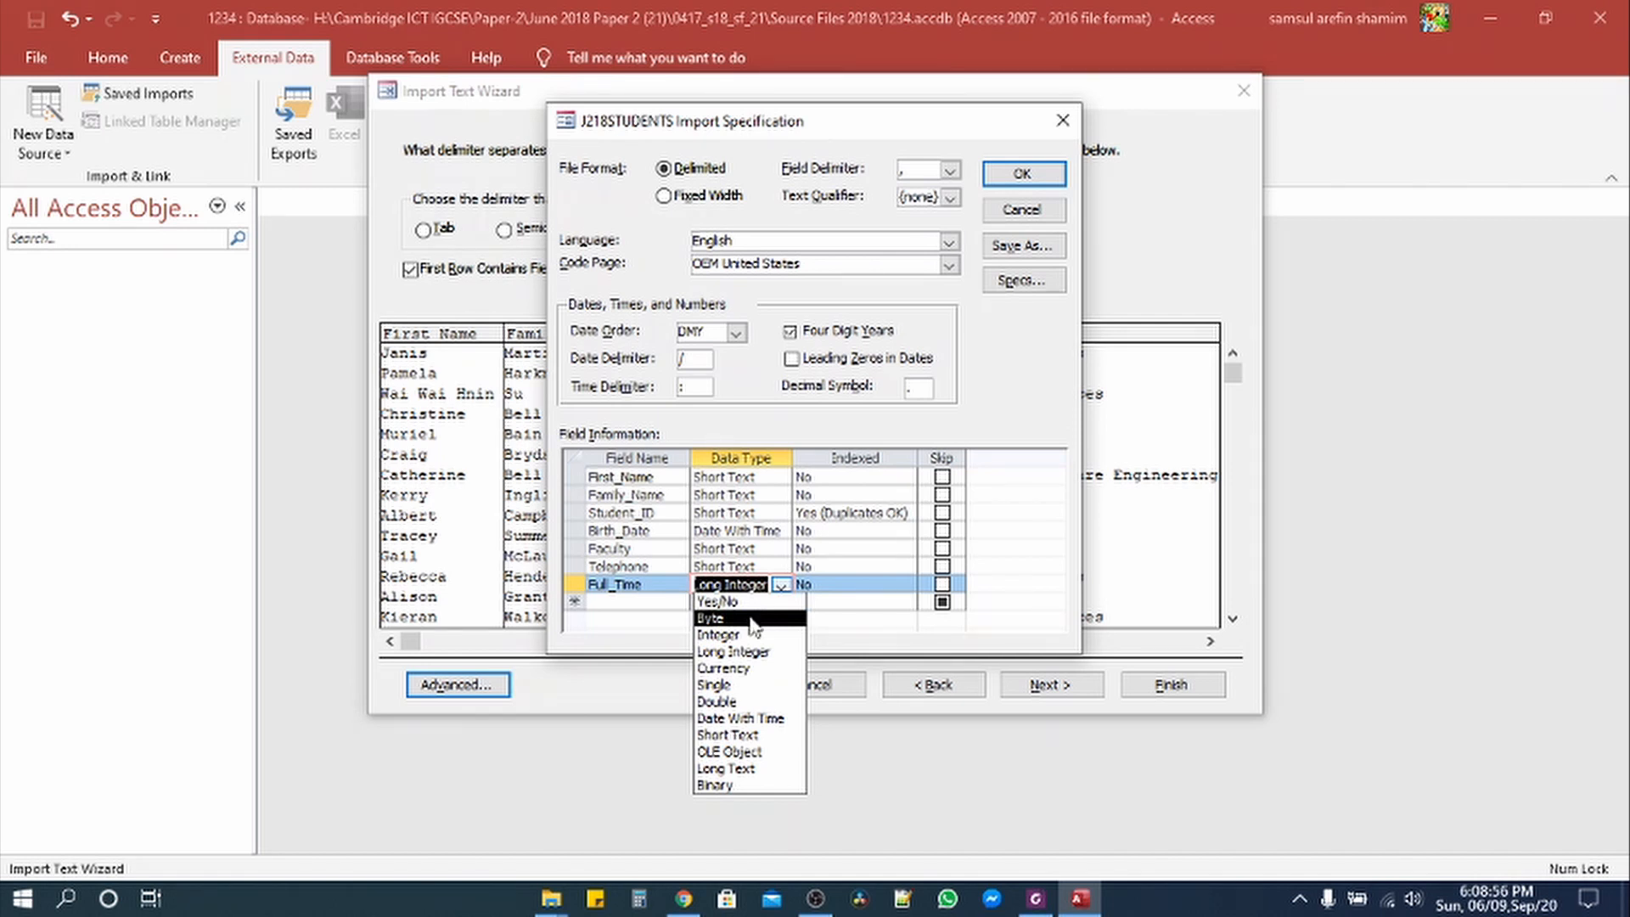
click(742, 606)
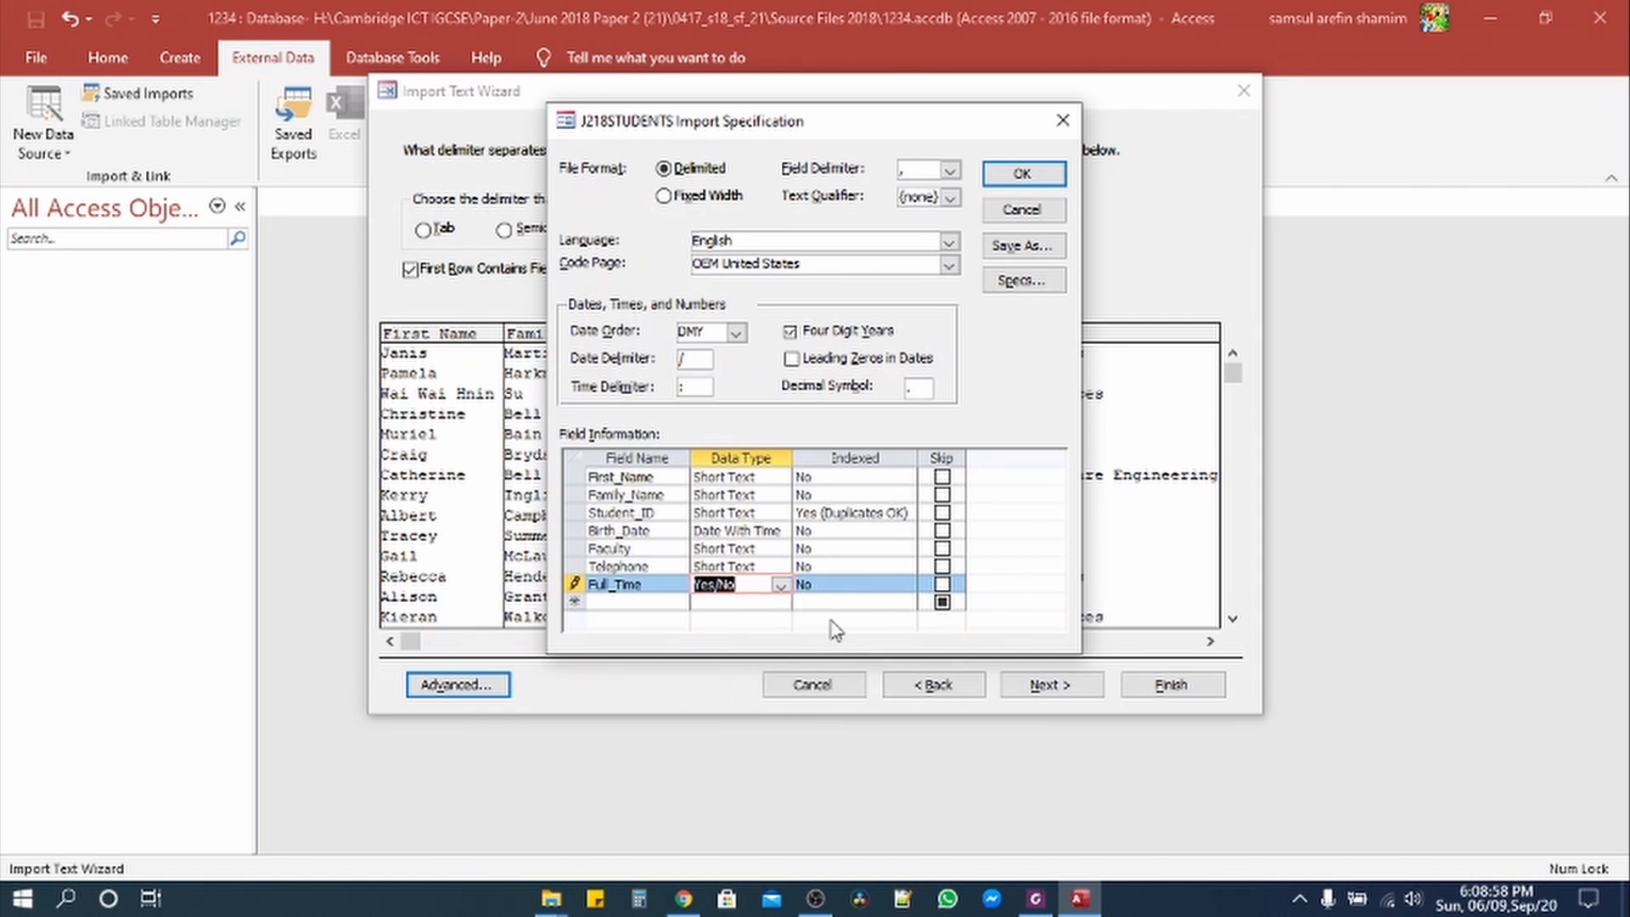
Step: Check the paper's Birth_Date format requirement and confirm the import specification
click(1036, 900)
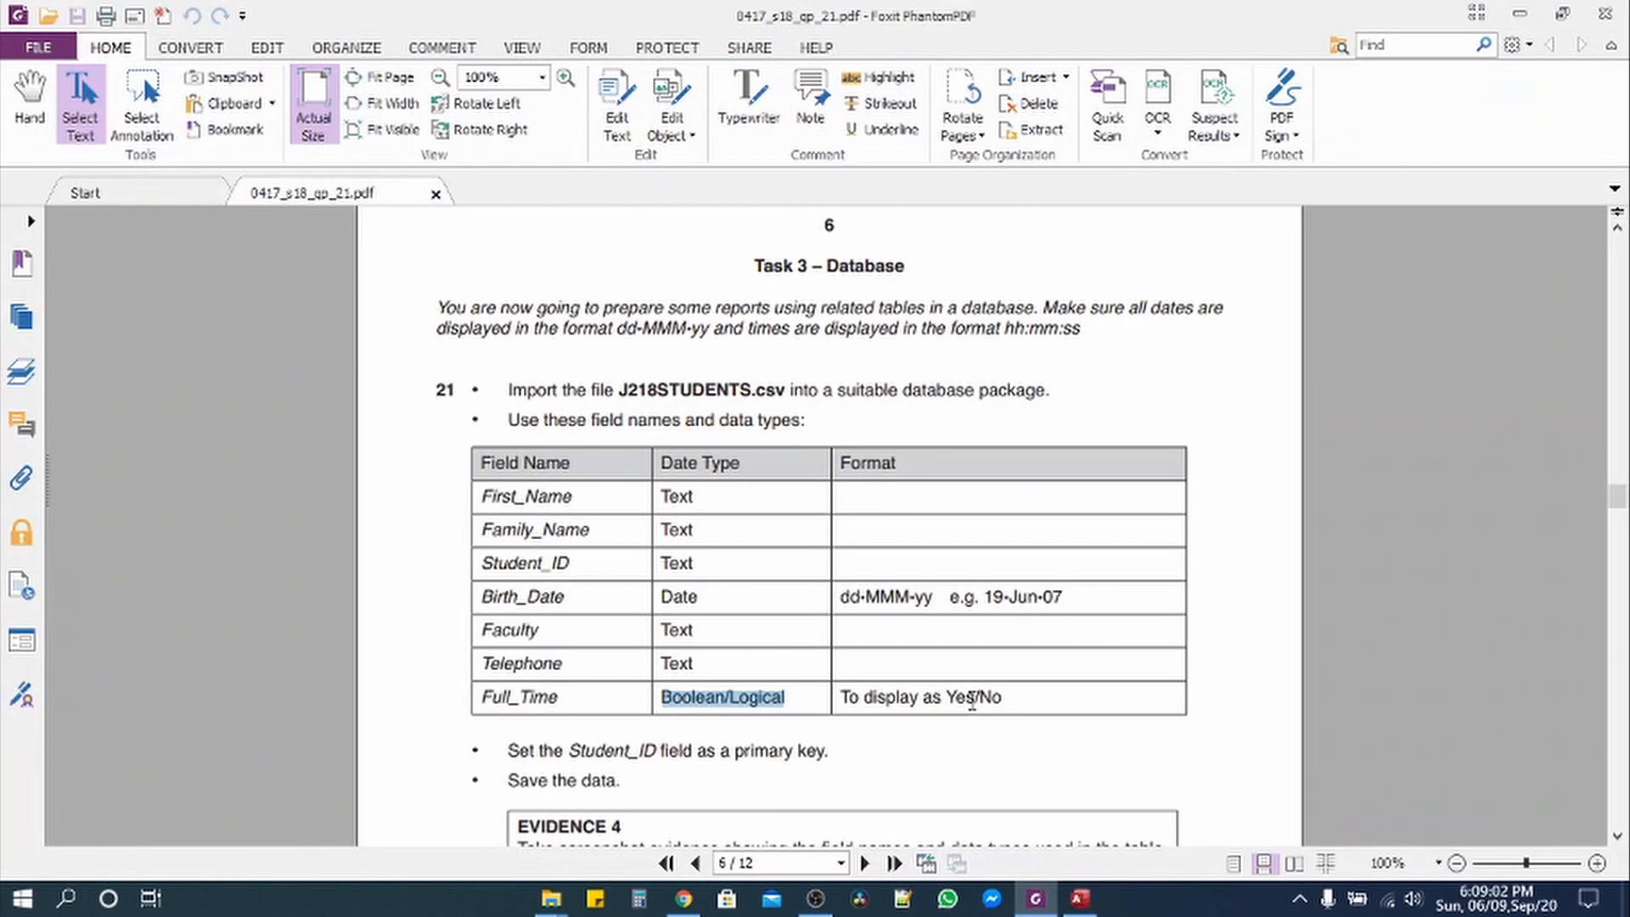
drag(842, 597, 1065, 602)
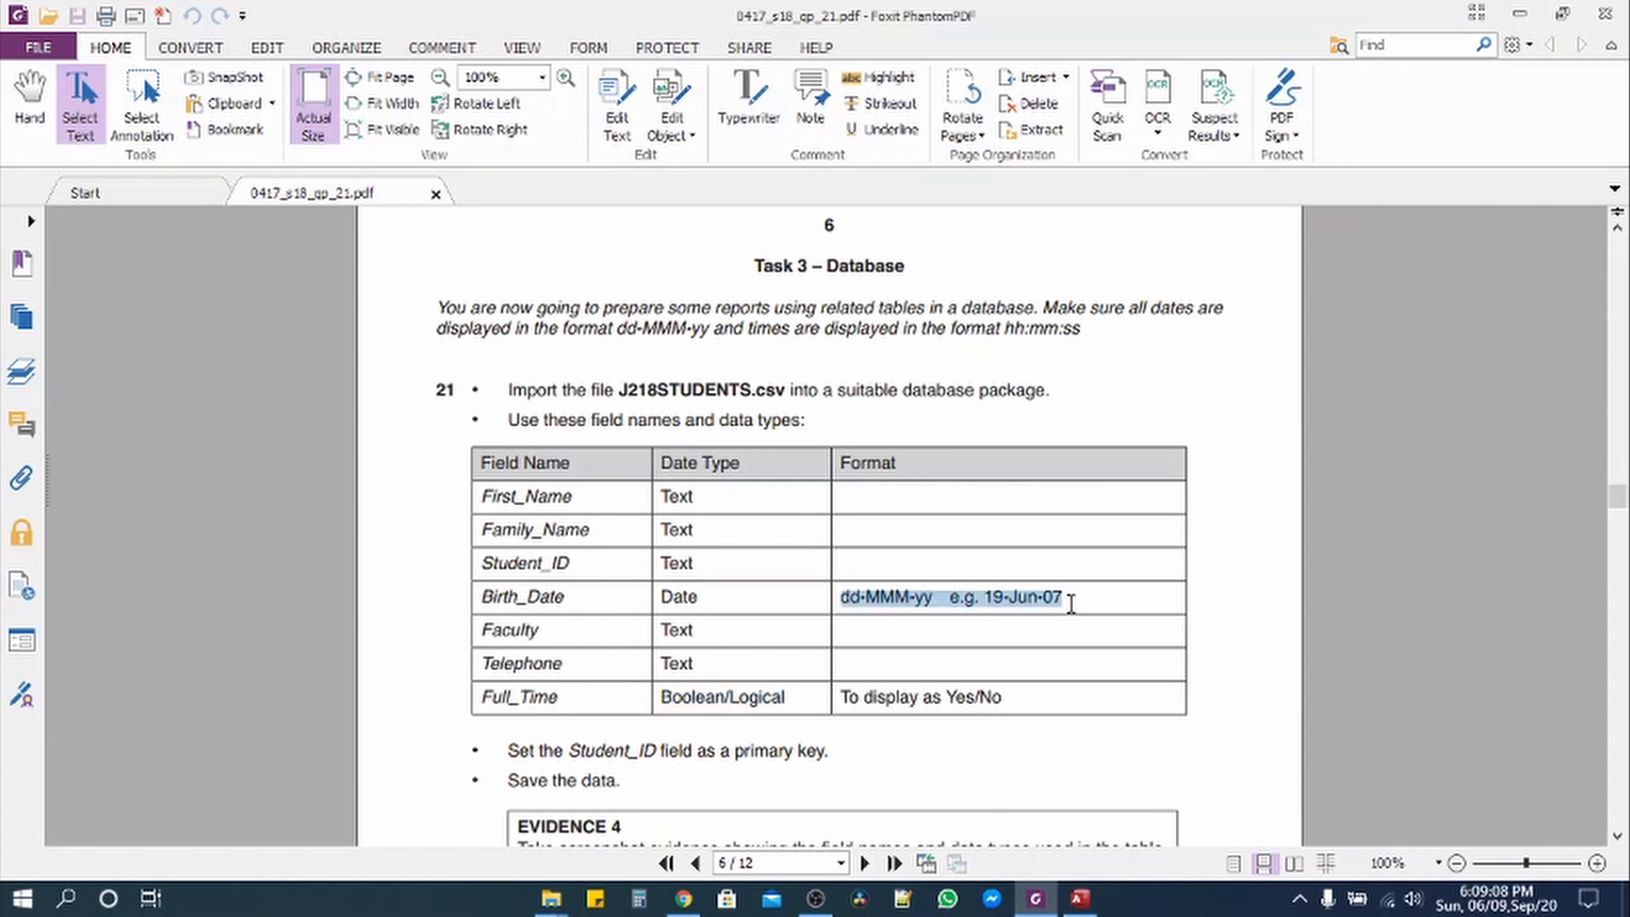
click(1039, 895)
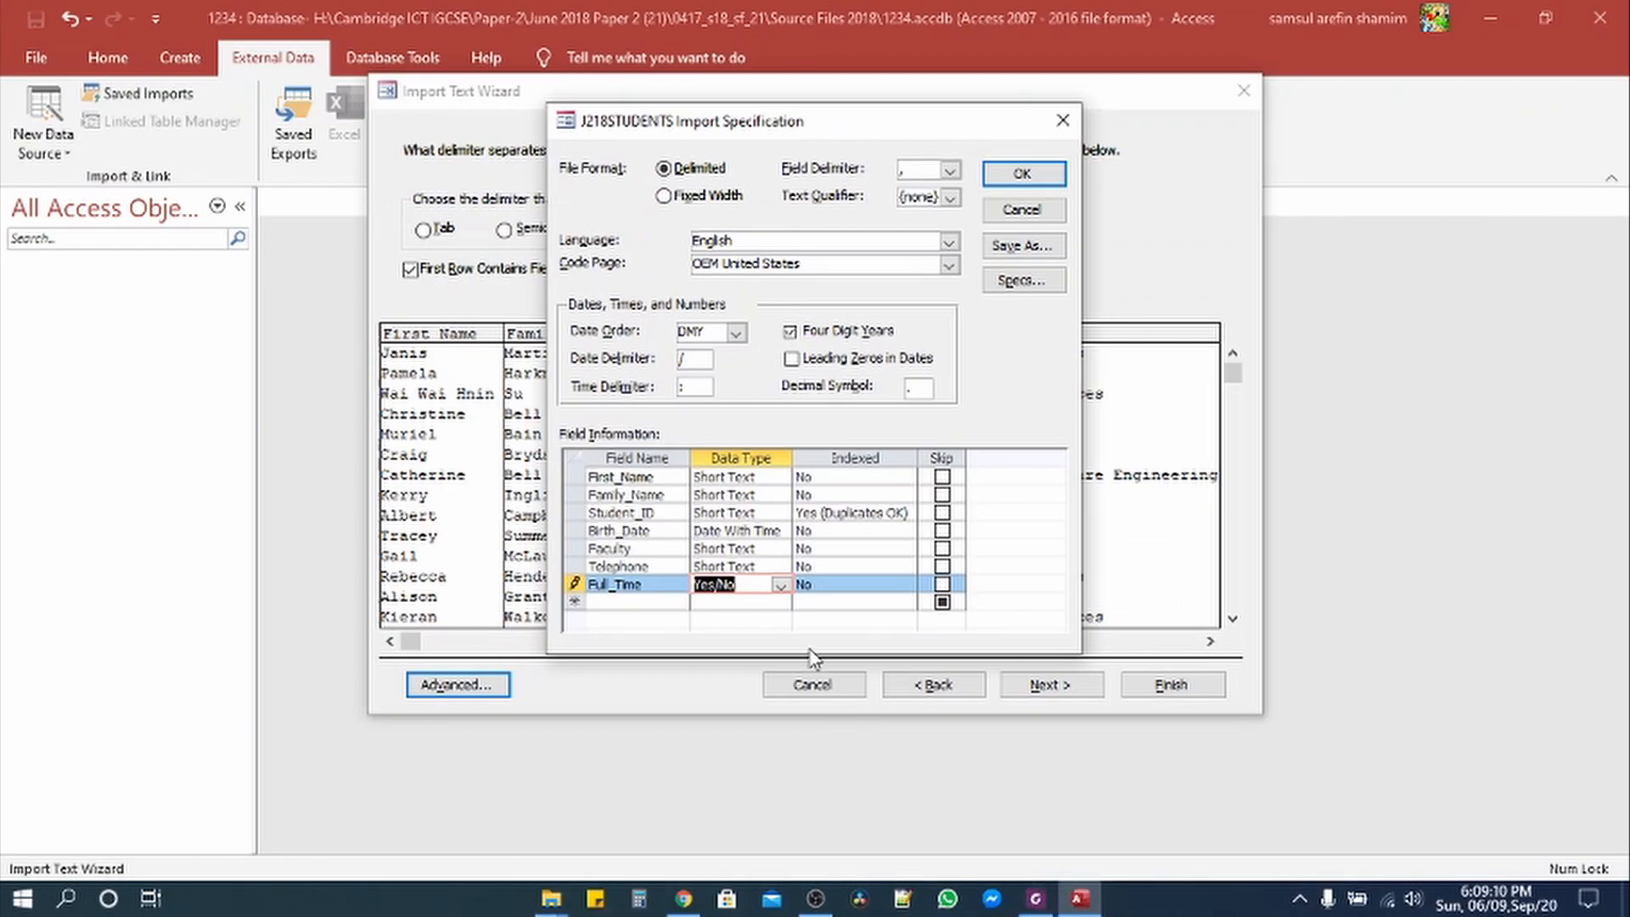
click(1023, 174)
Step: Advance to the primary key step and highlight the completed import instructions yellow in the paper
click(1049, 691)
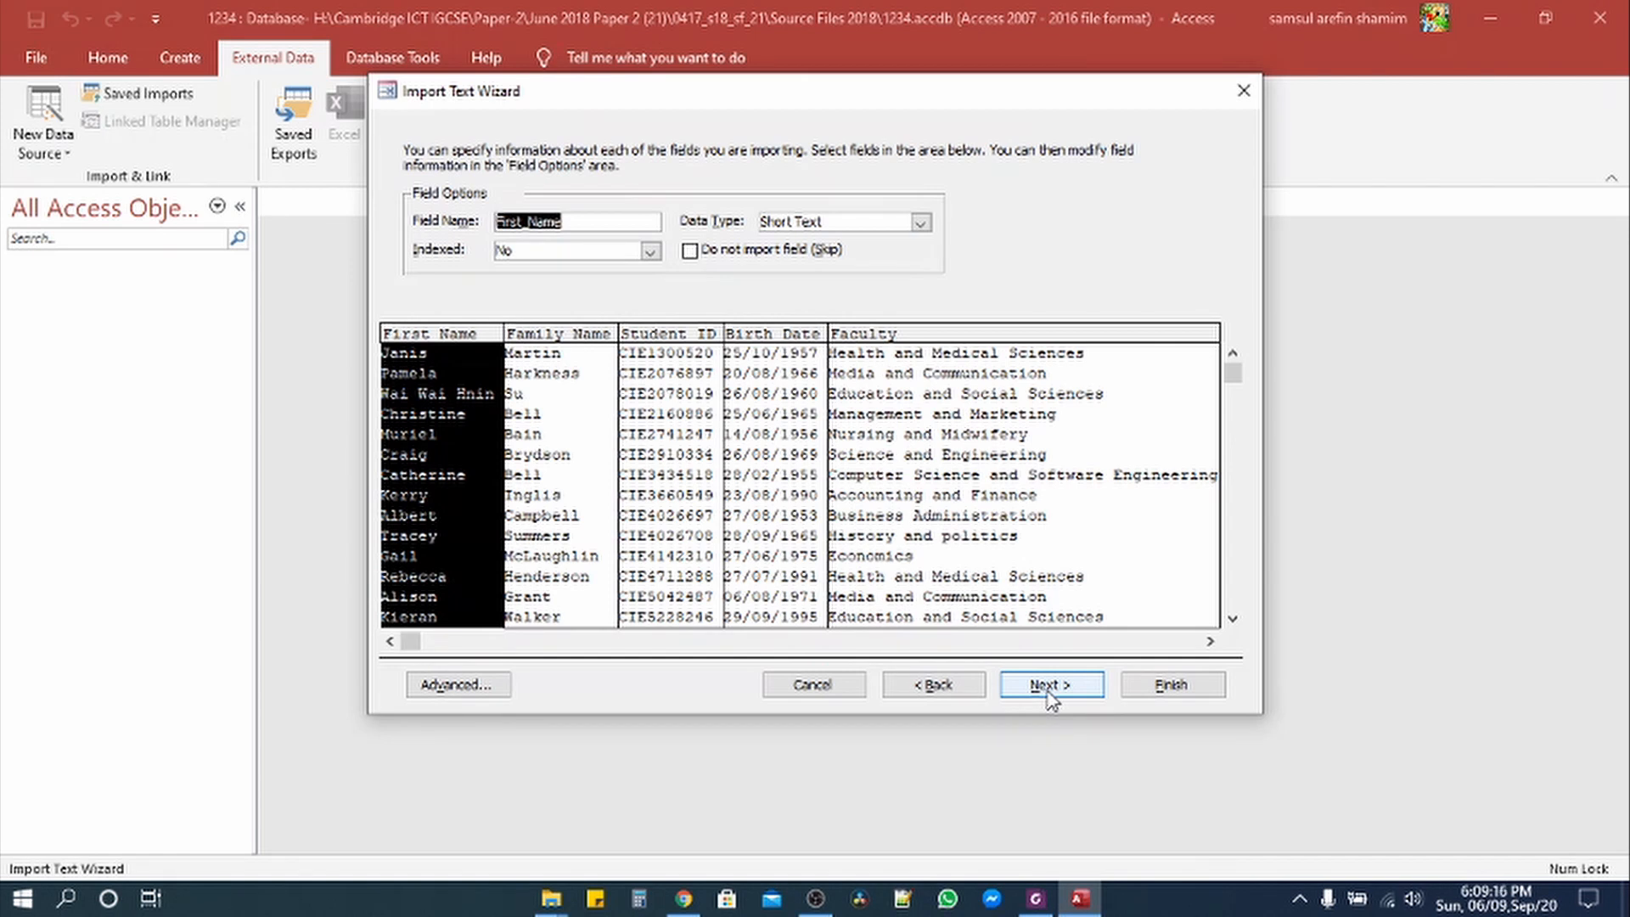
click(1049, 691)
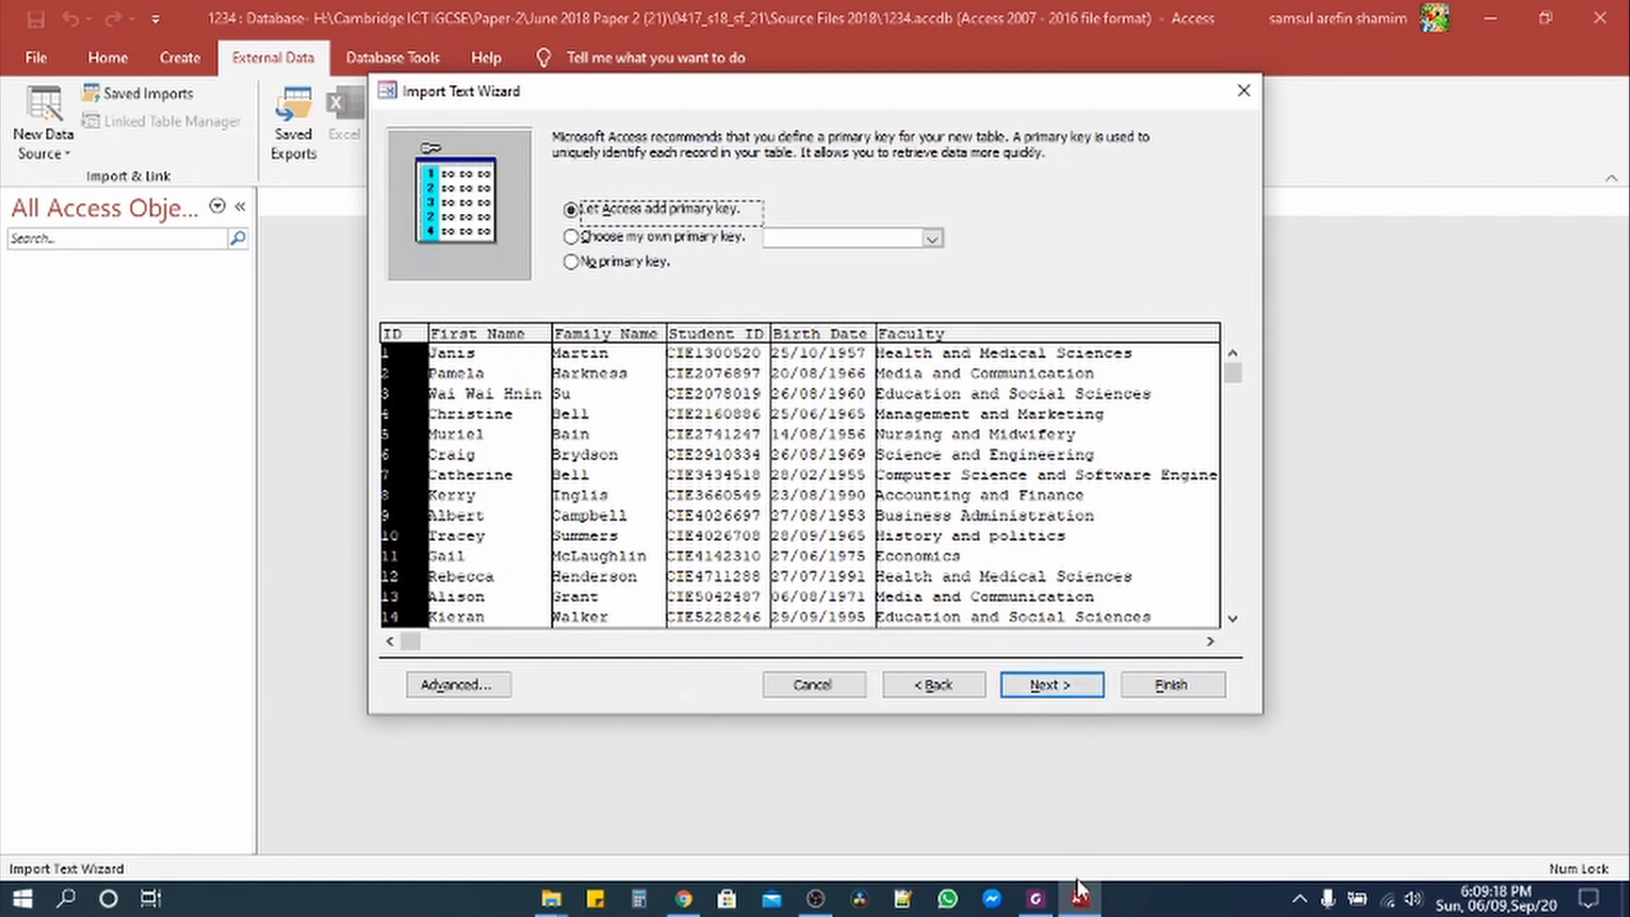
click(1045, 906)
scroll(797, 687, down, 3)
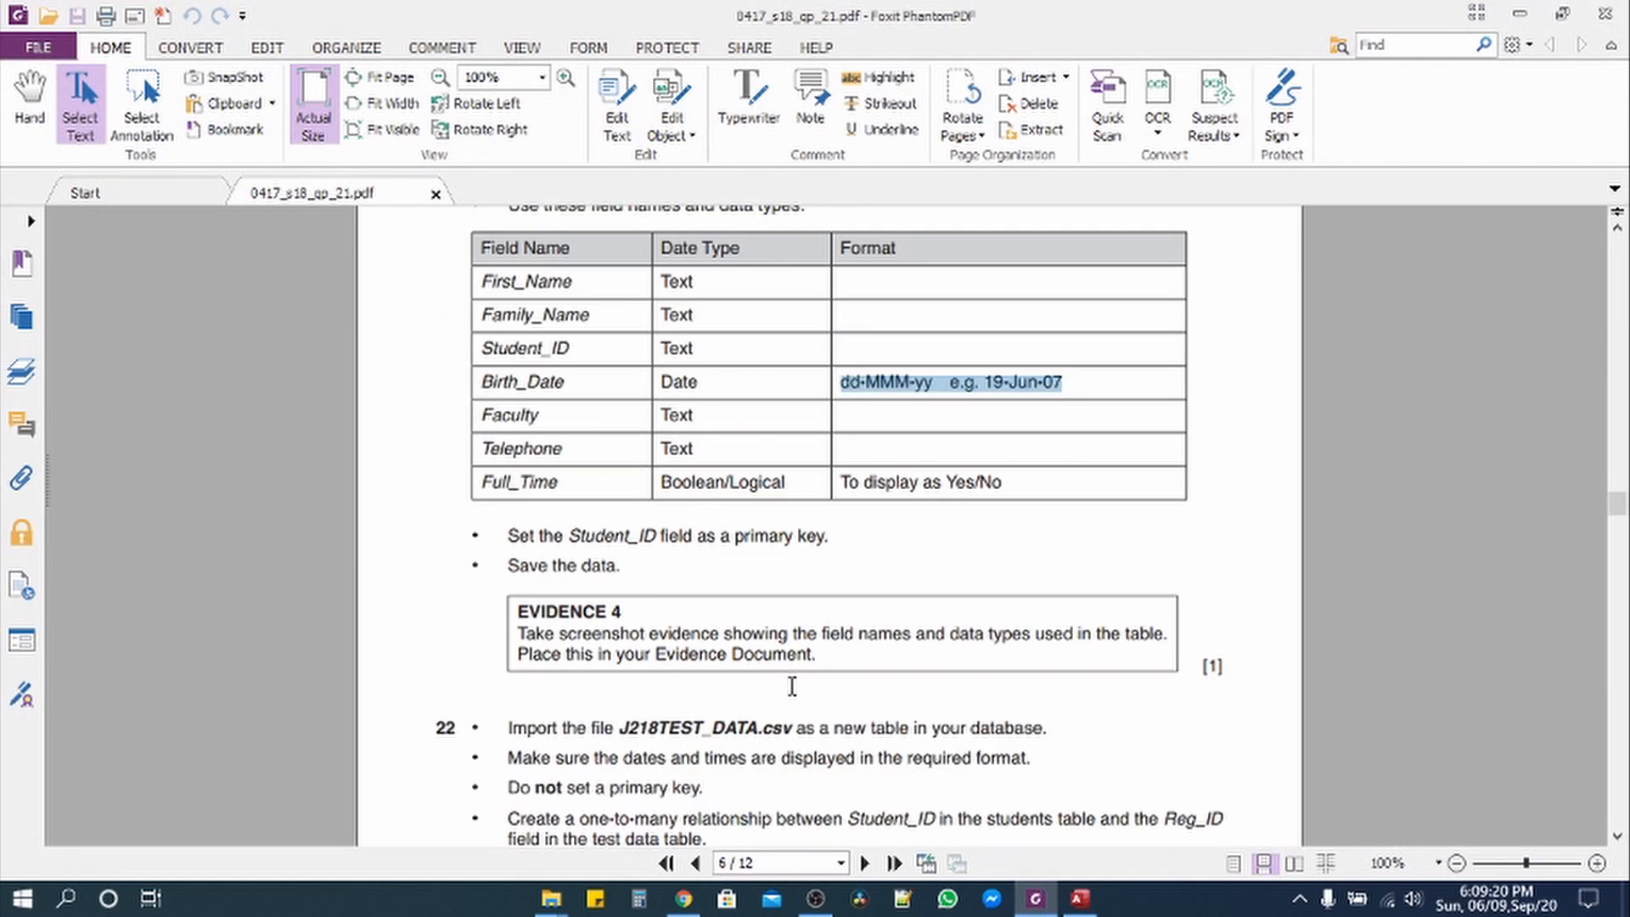
scroll(767, 644, up, 1)
scroll(767, 643, up, 3)
drag(507, 450, 1030, 768)
click(878, 77)
scroll(762, 534, down, 5)
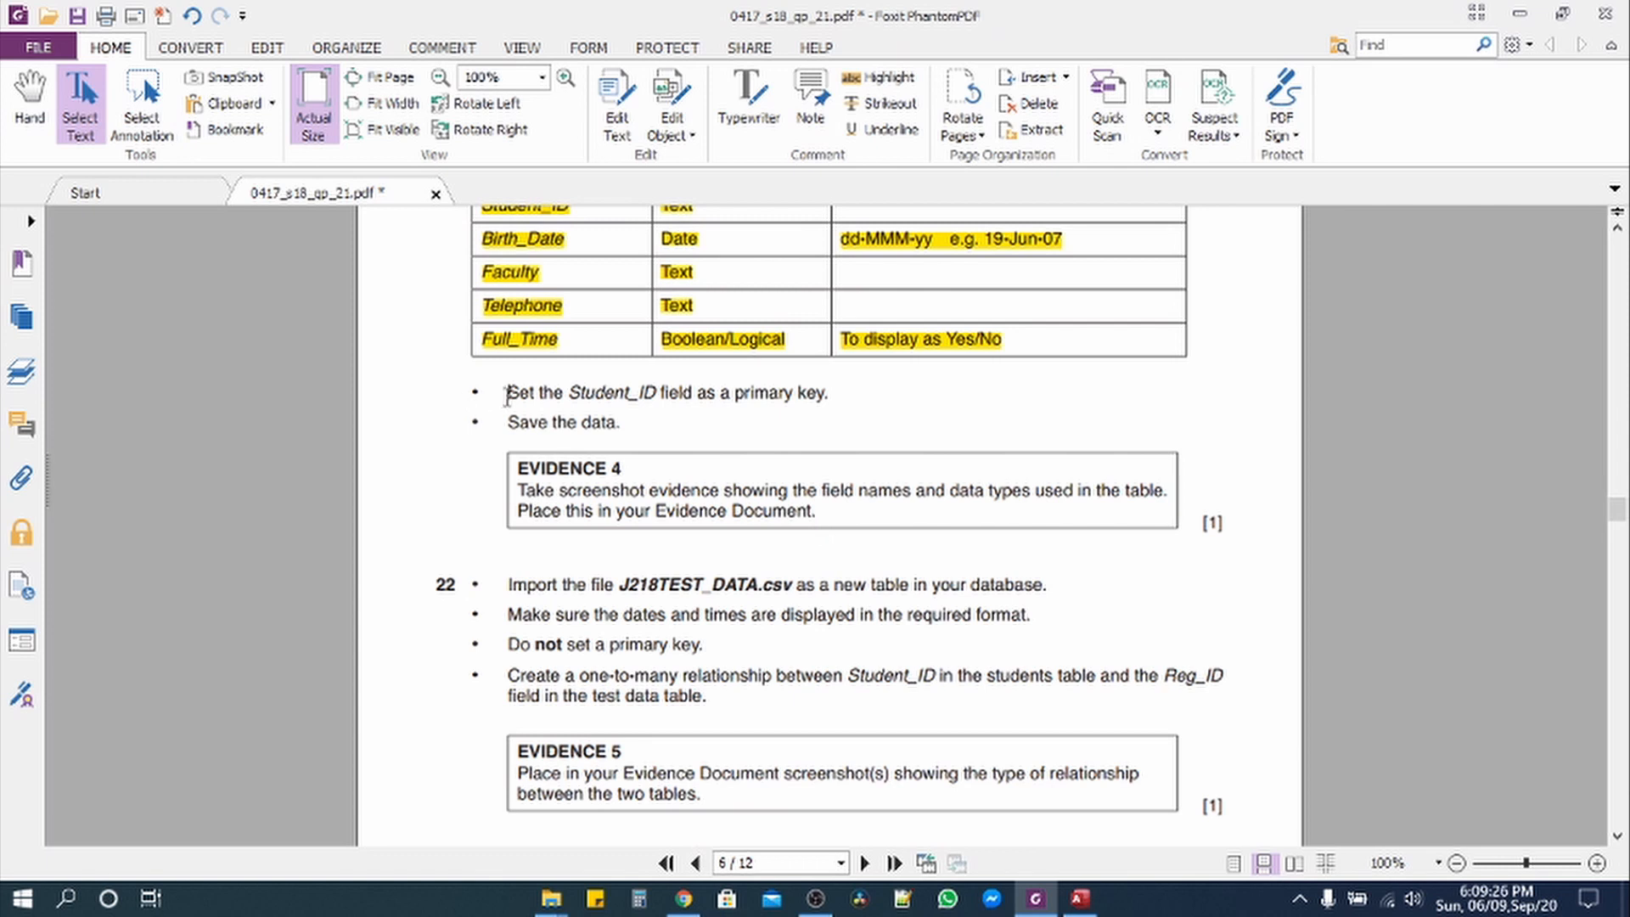
drag(507, 394, 840, 395)
Step: Choose Student_ID as the primary key and go on to the final Import to Table step
click(1080, 898)
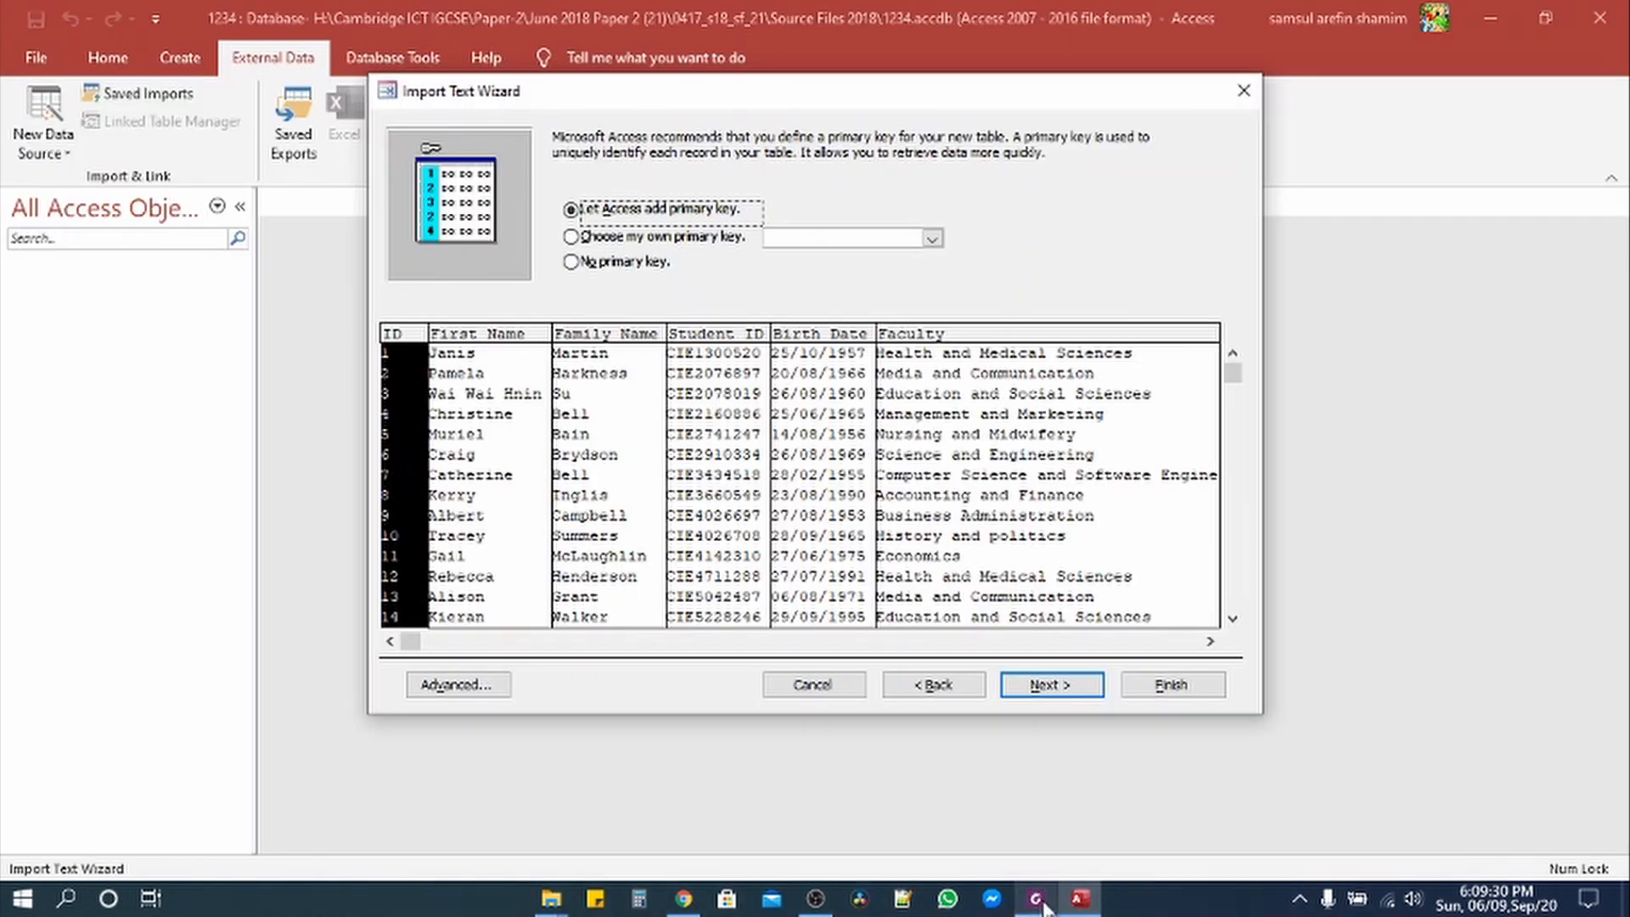
click(598, 240)
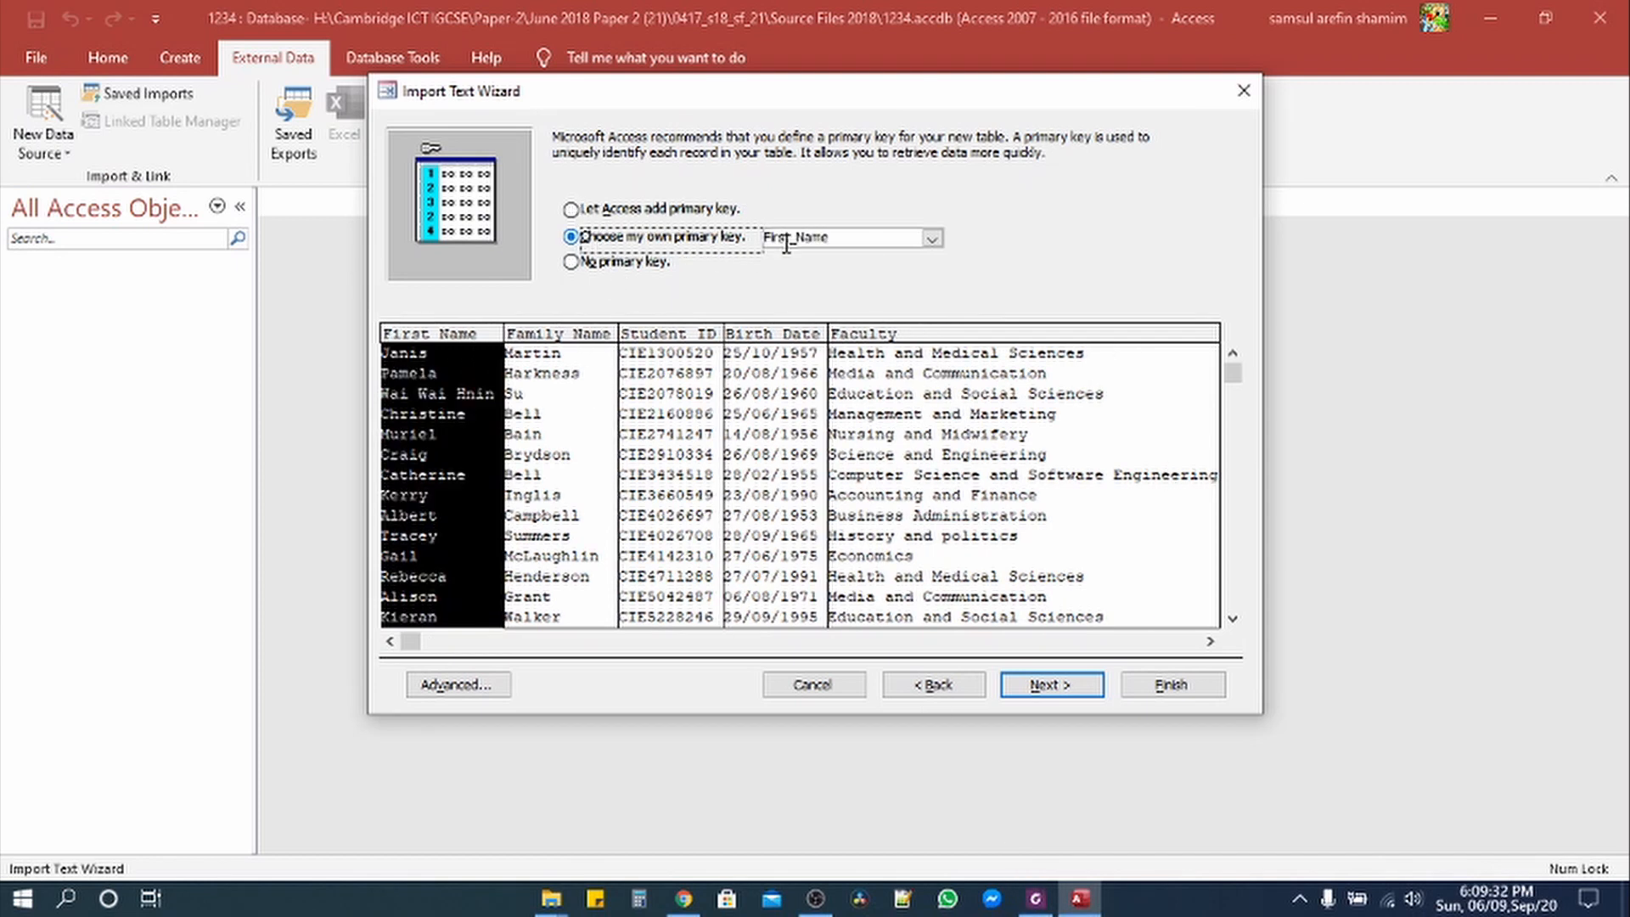
click(932, 239)
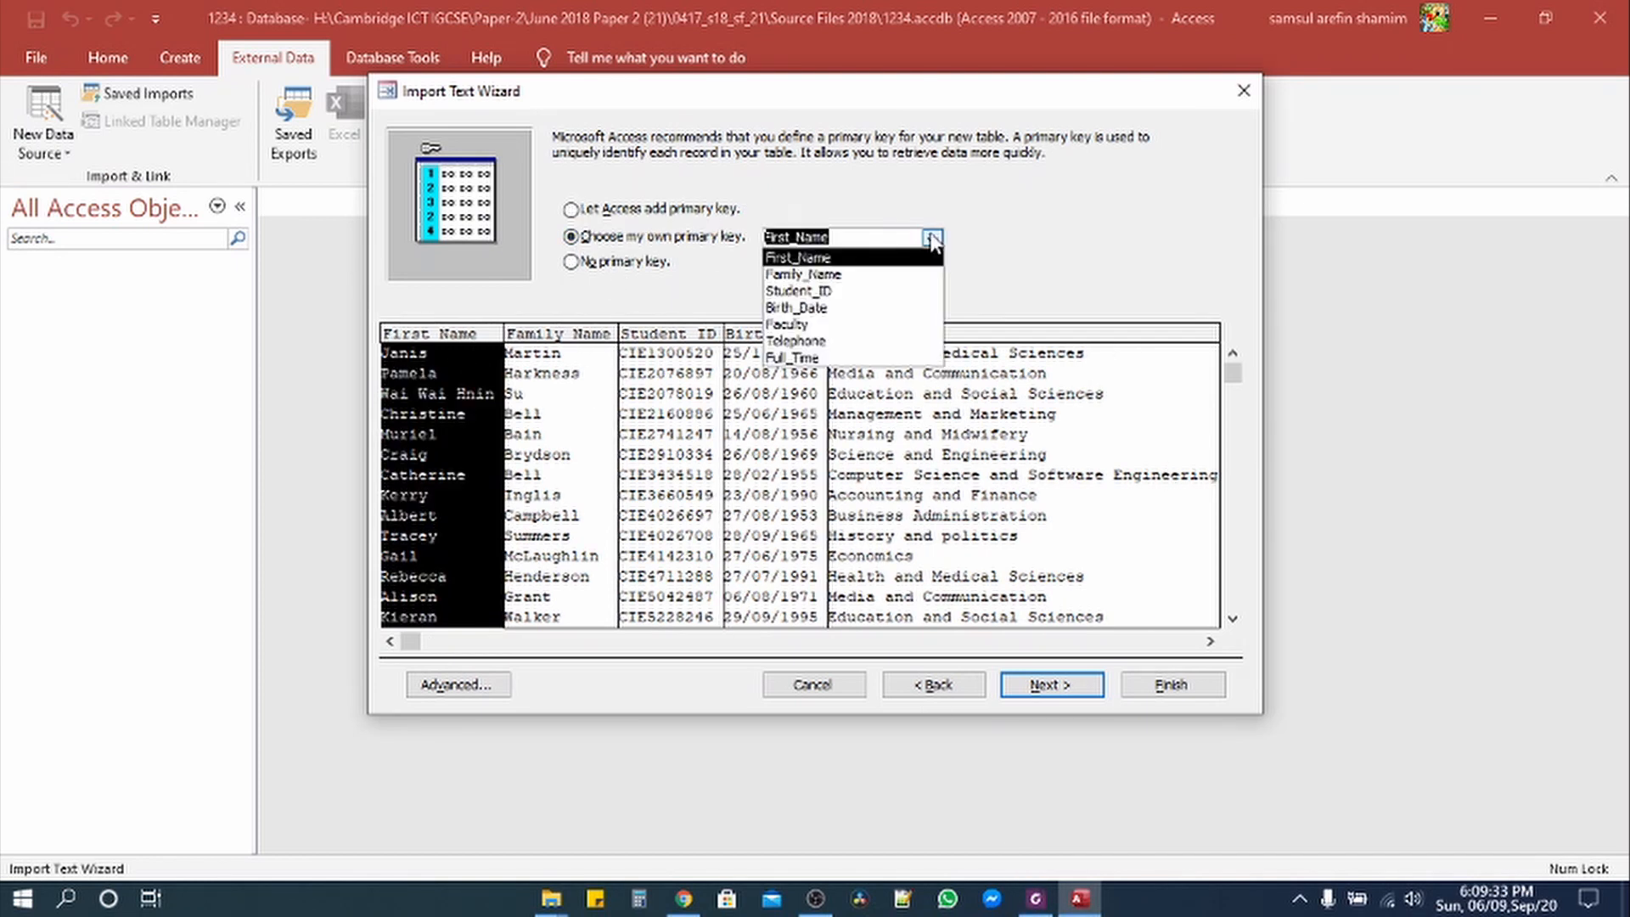
click(862, 291)
click(1036, 899)
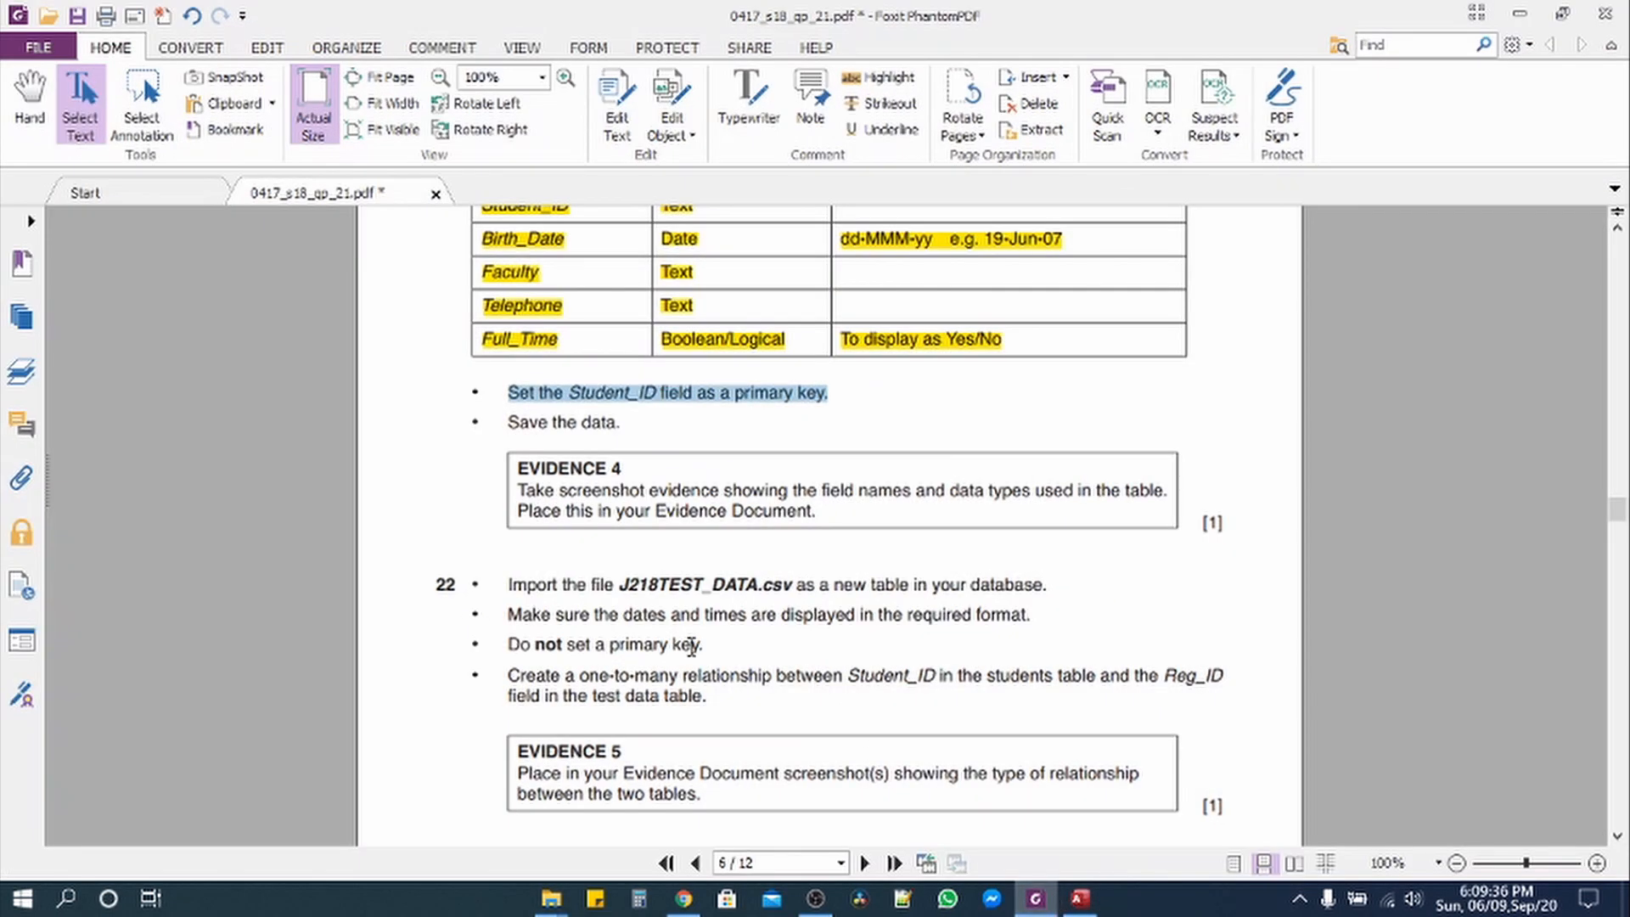
drag(507, 419, 616, 424)
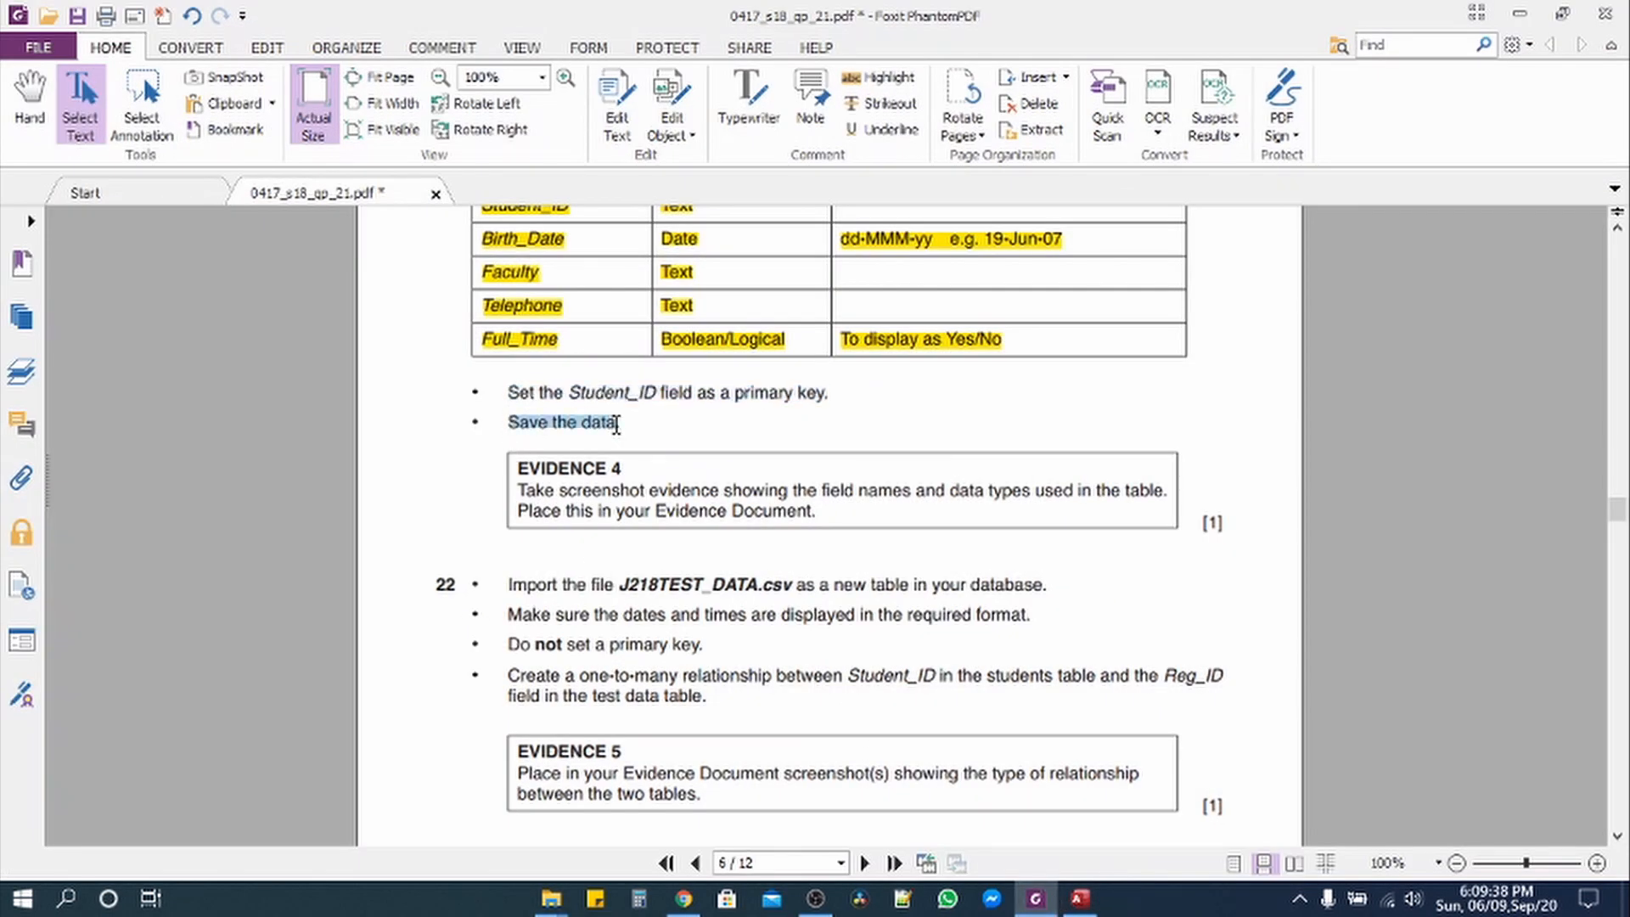
click(1080, 898)
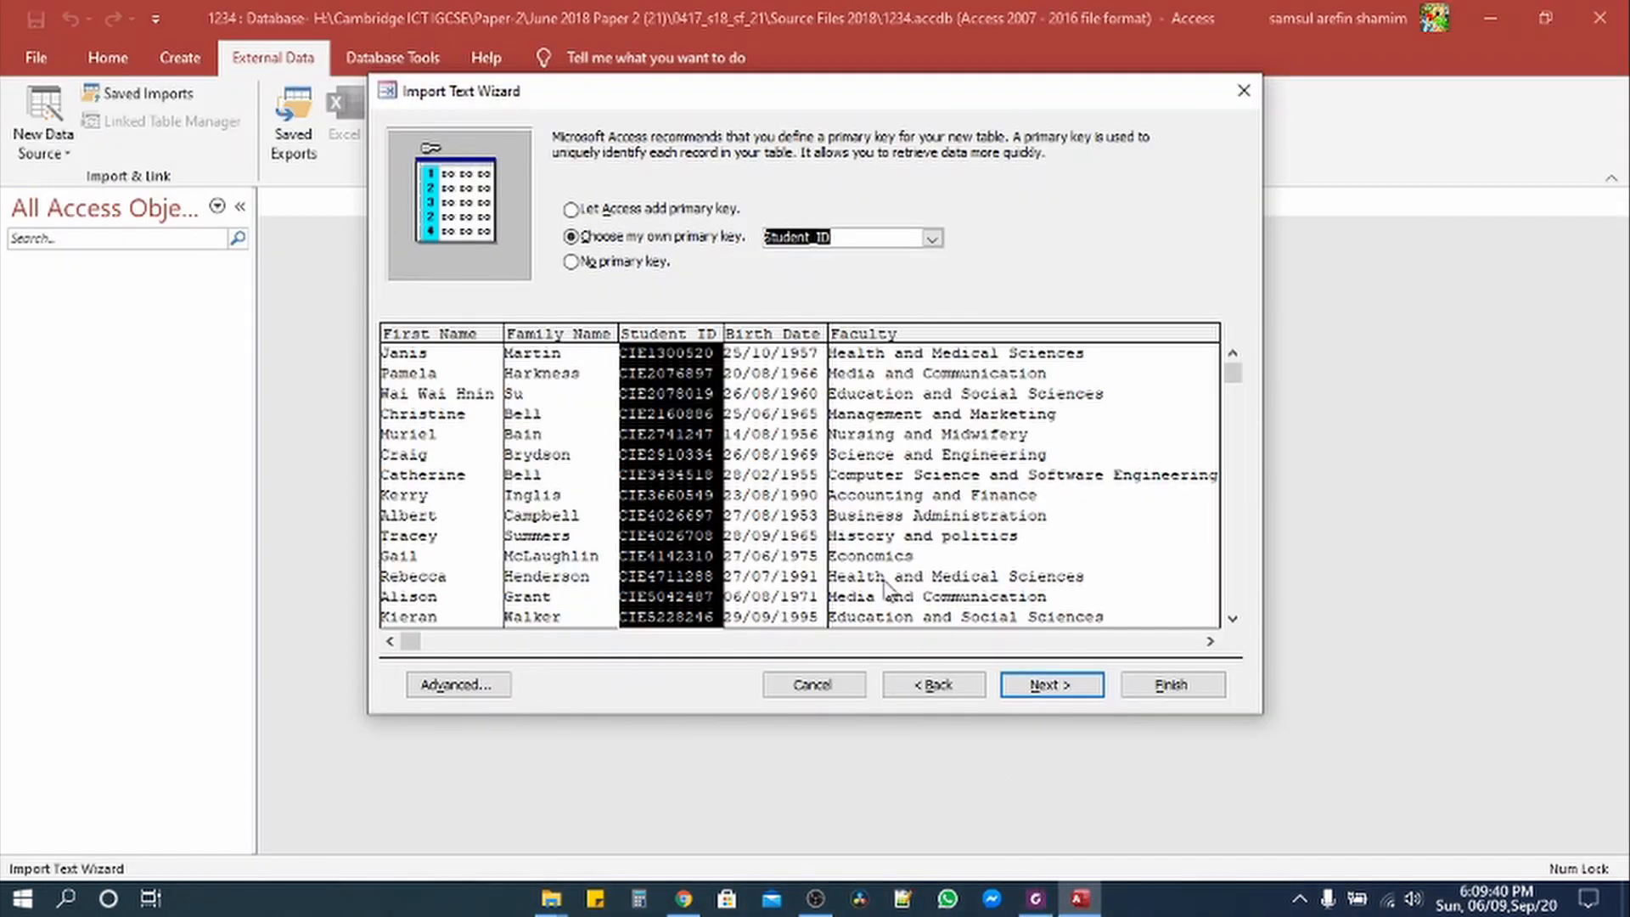
click(1047, 680)
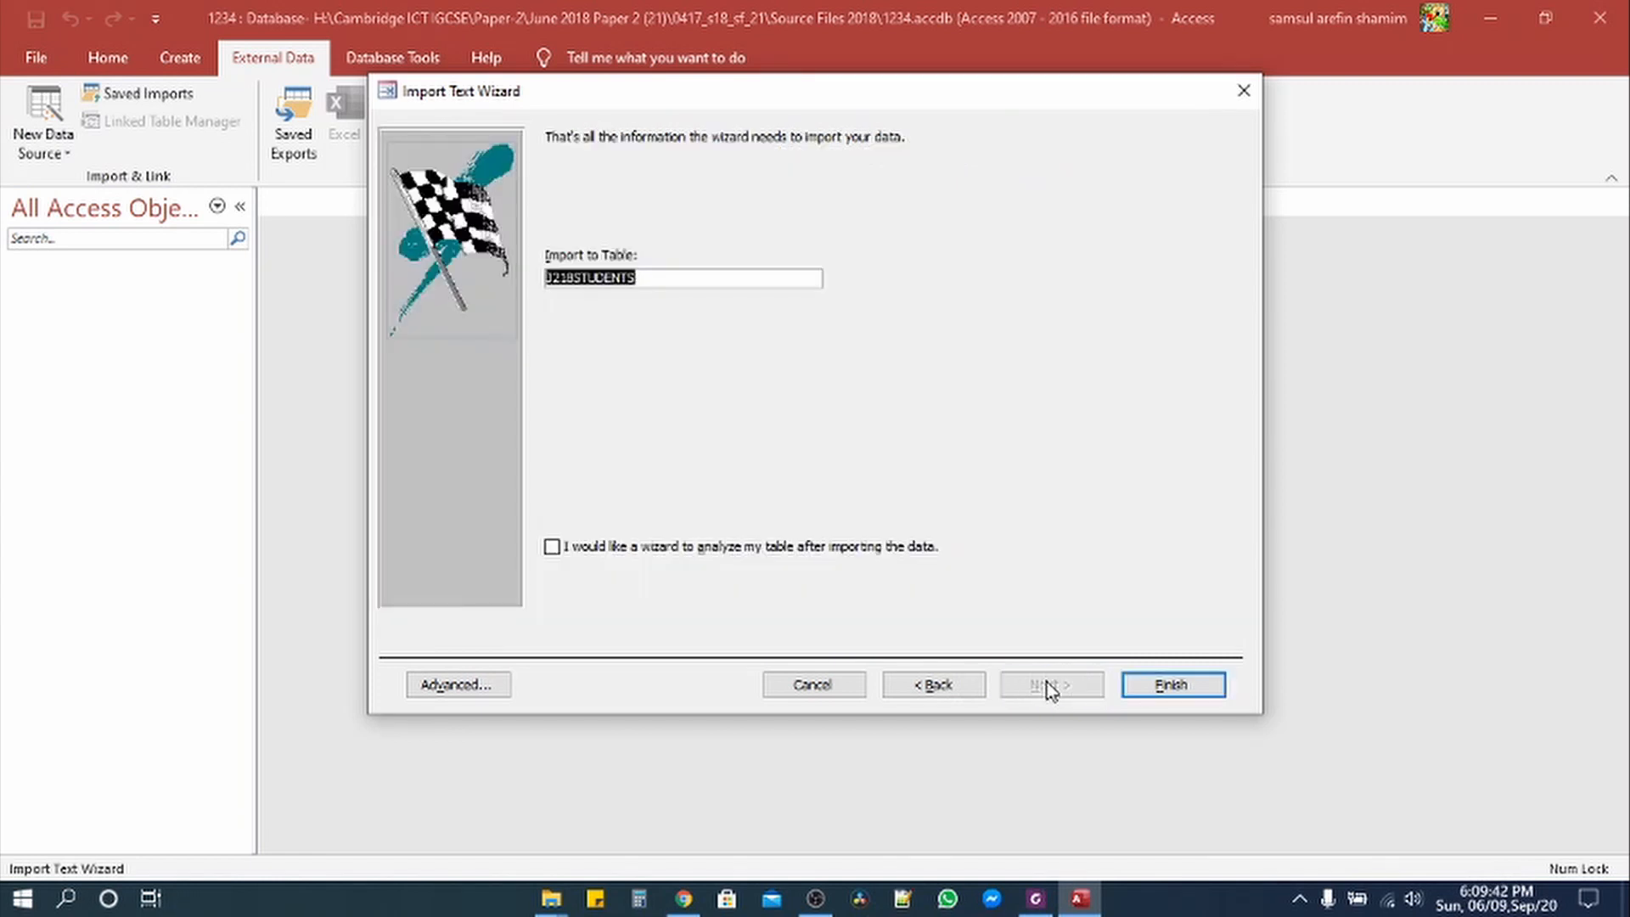
Step: Finish the import without saving the import steps and open the J218STUDENTS table
click(1174, 690)
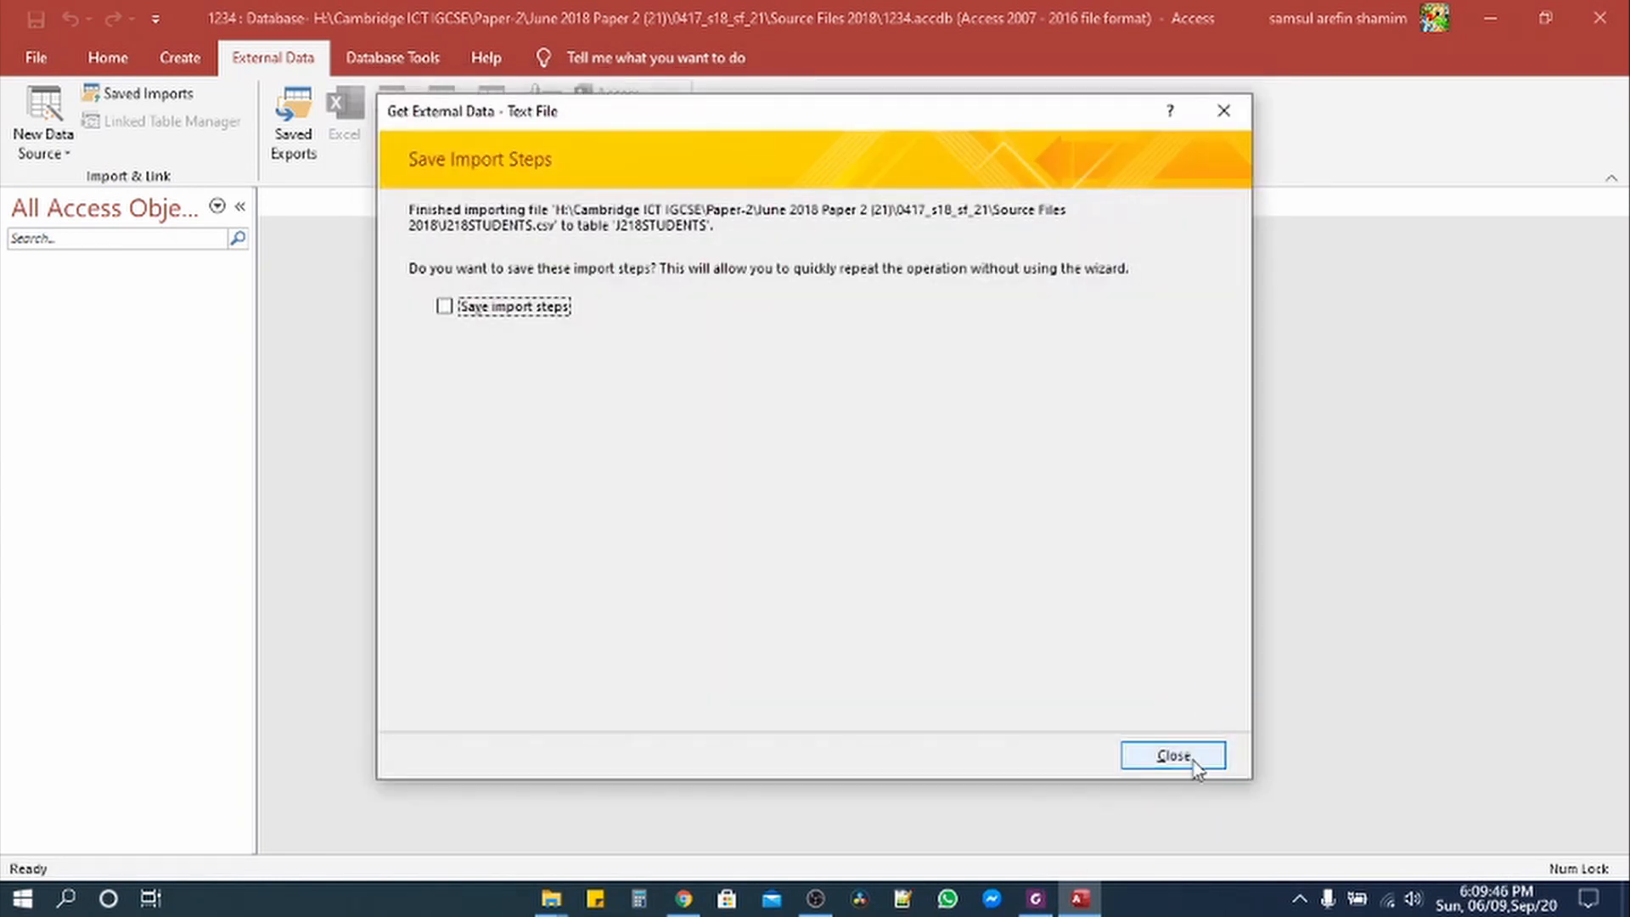
click(1189, 756)
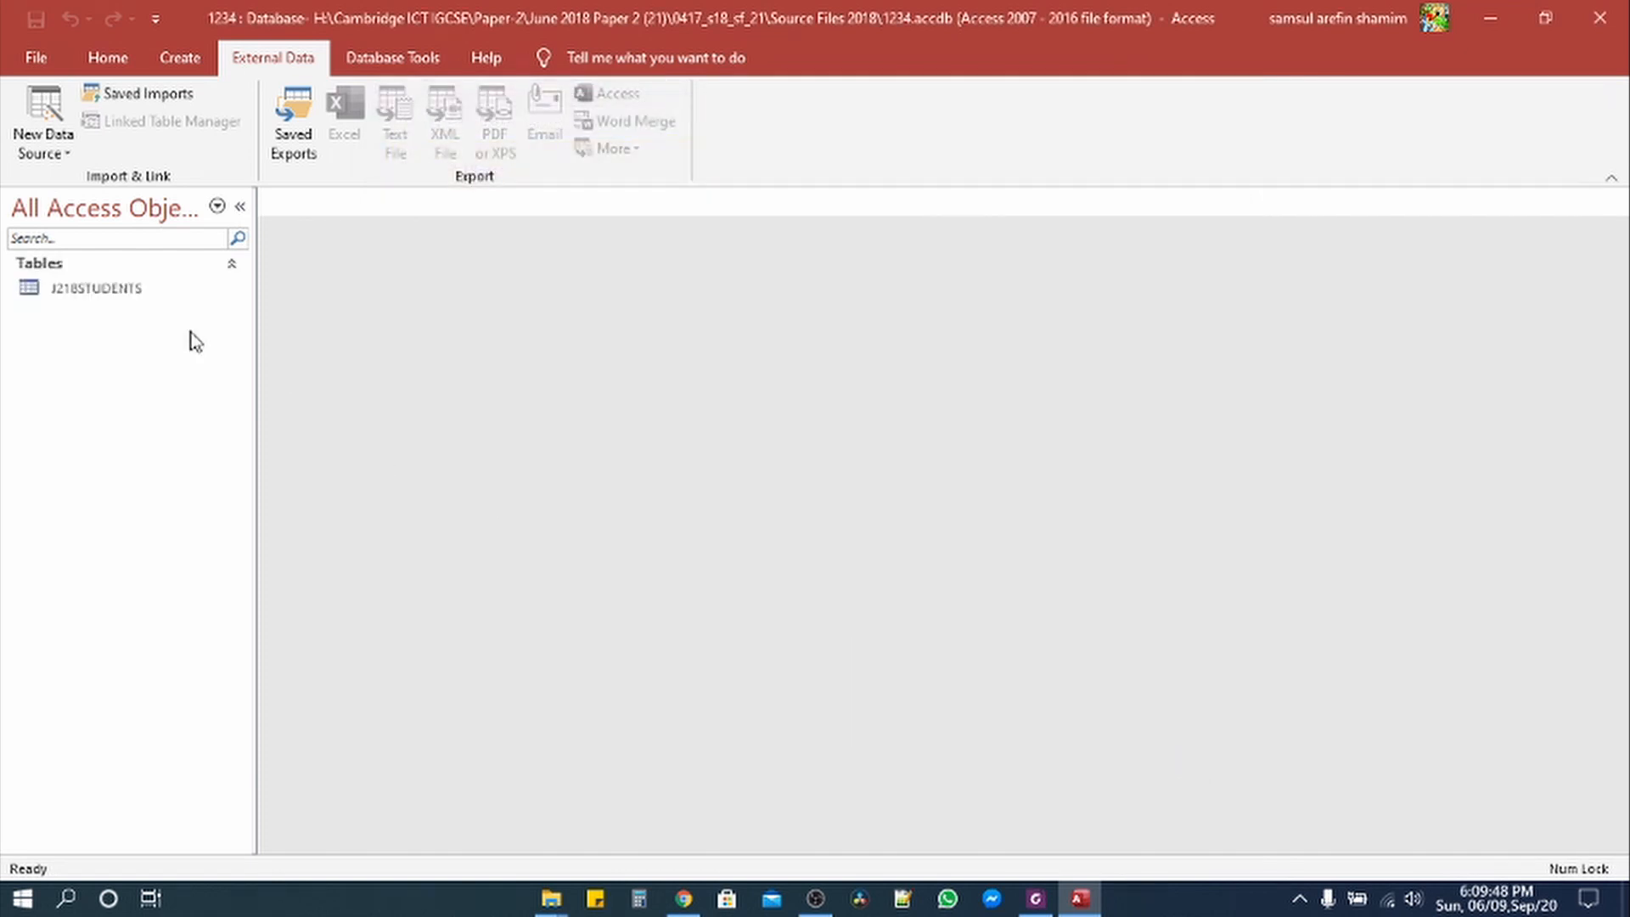
double_click(119, 290)
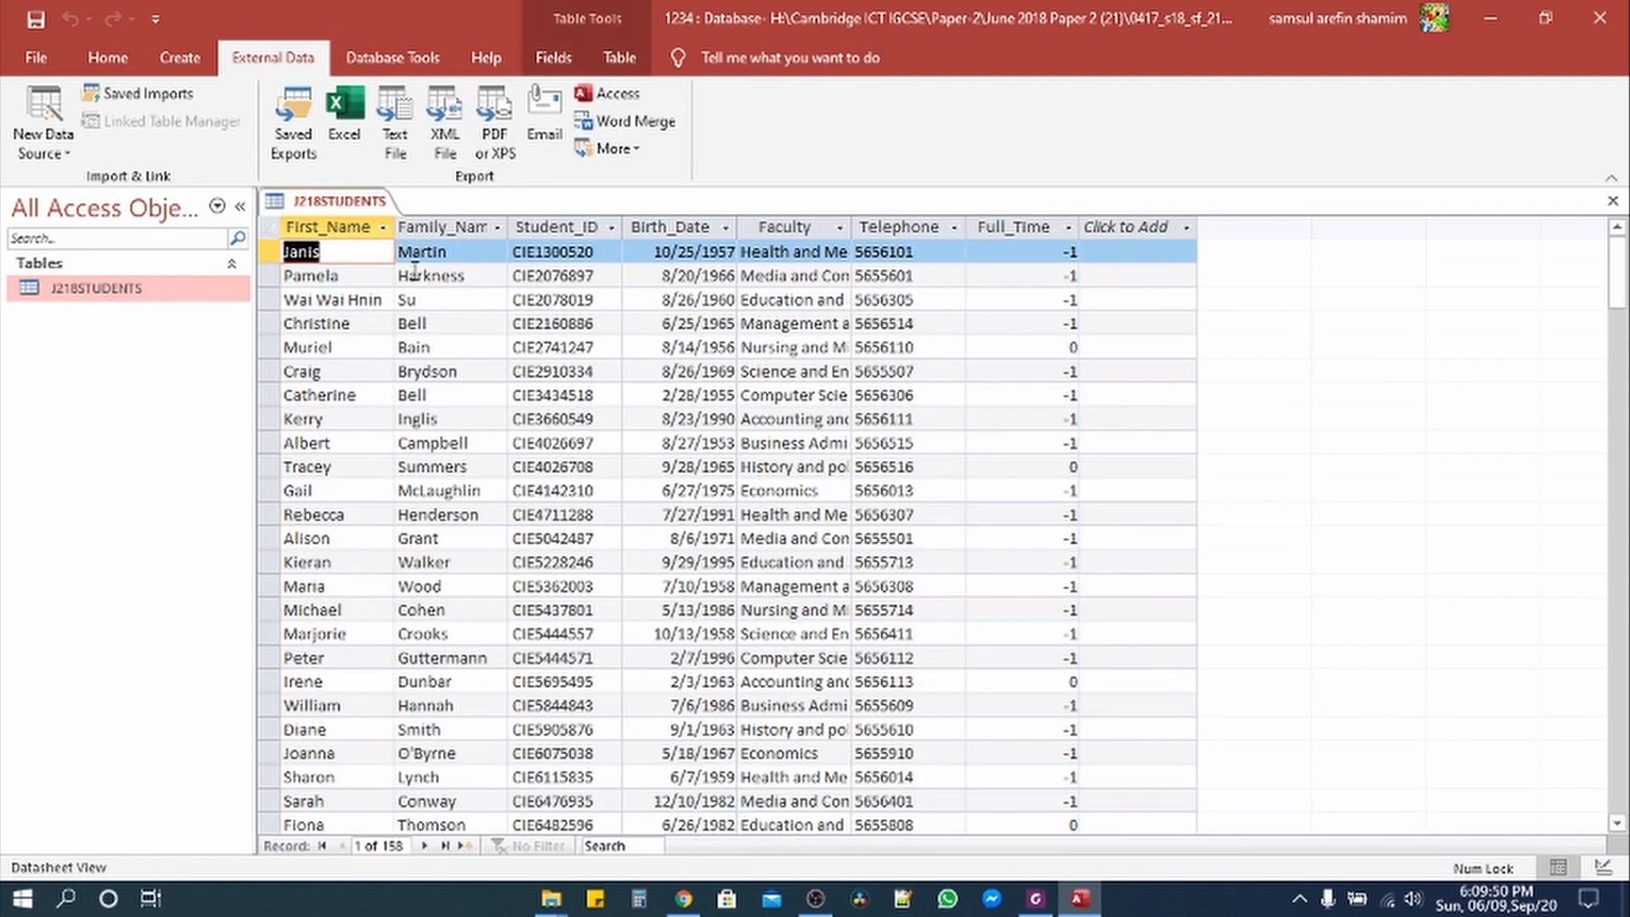
Step: Auto-fit First_Name, Family_Name, Student_ID, Birth_Date, Faculty, Telephone and Full_Time columns to their contents
double_click(394, 229)
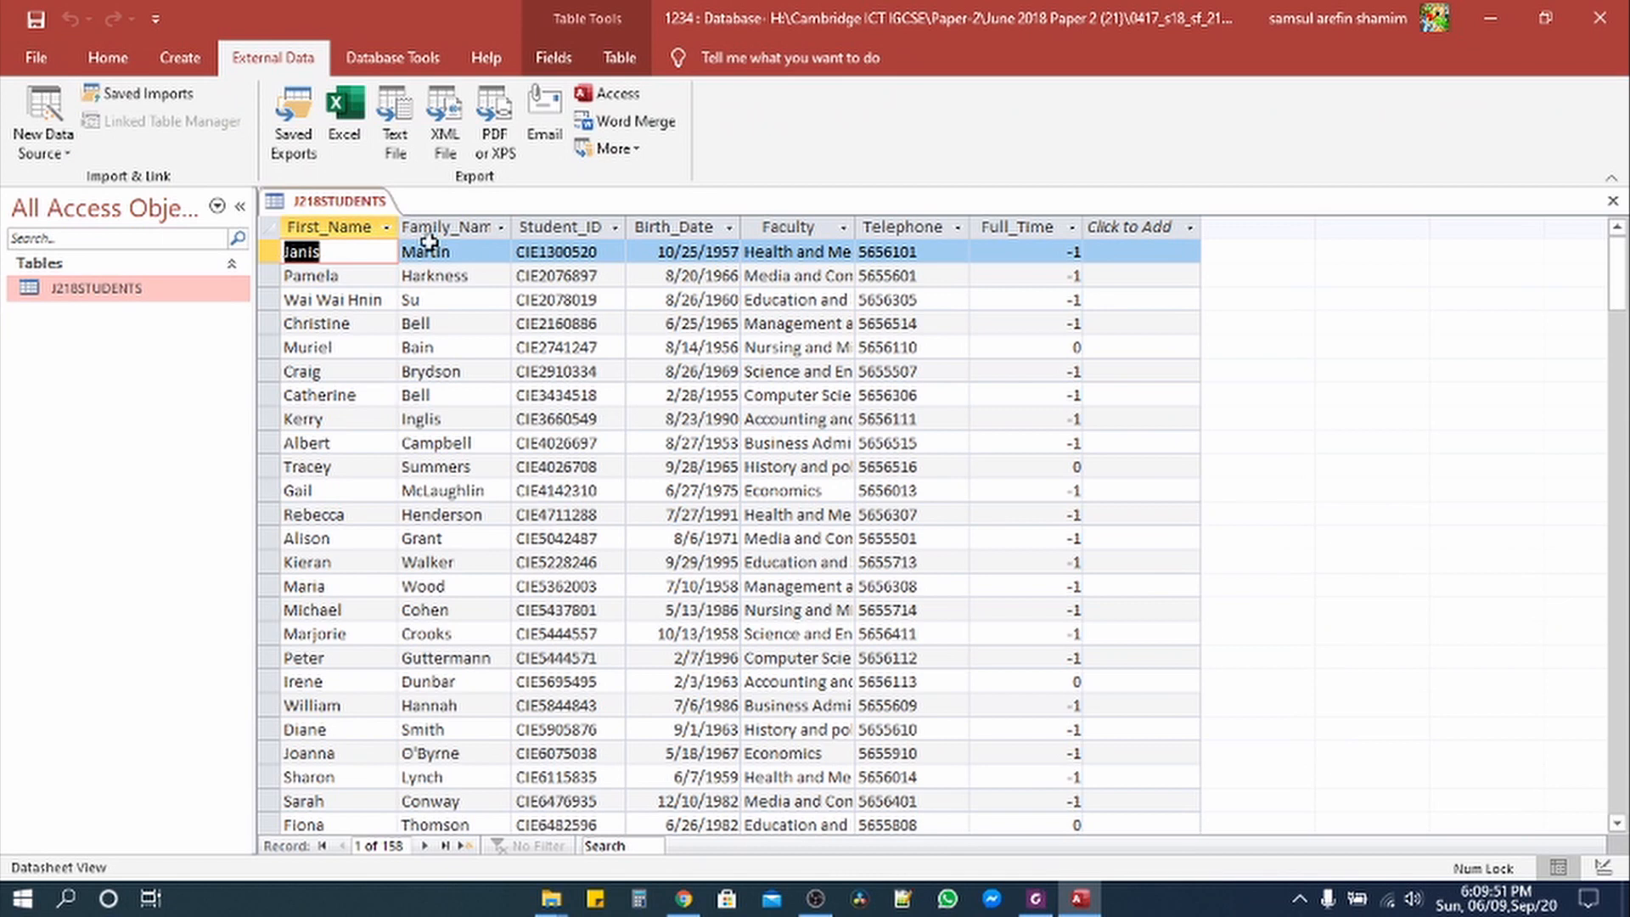
double_click(512, 228)
double_click(645, 228)
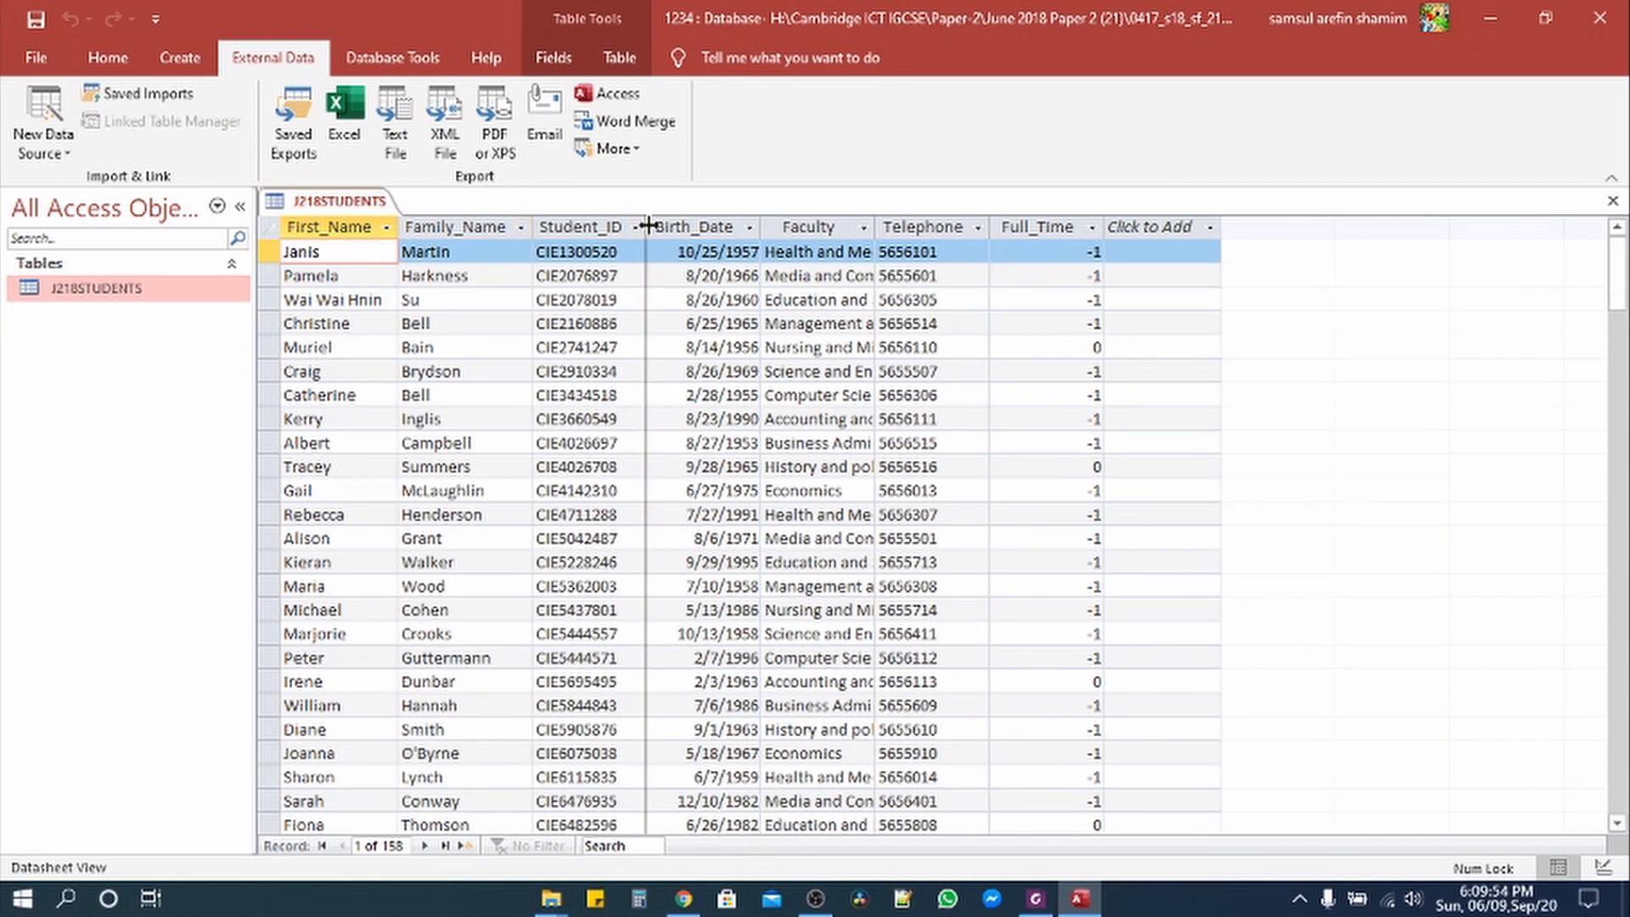
double_click(762, 227)
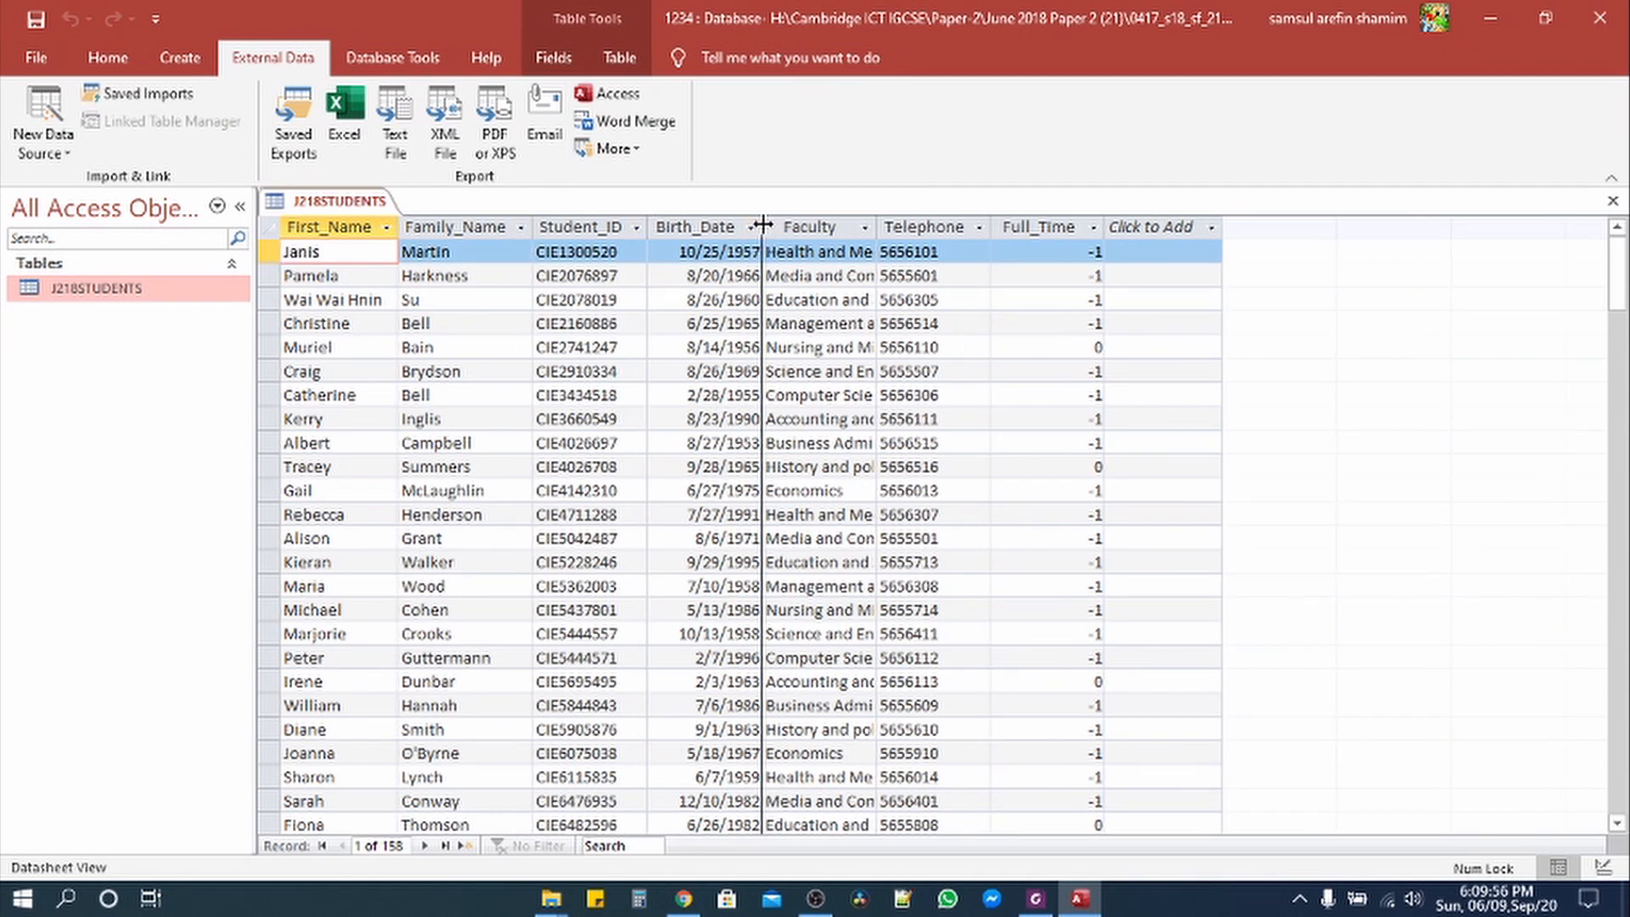
click(872, 227)
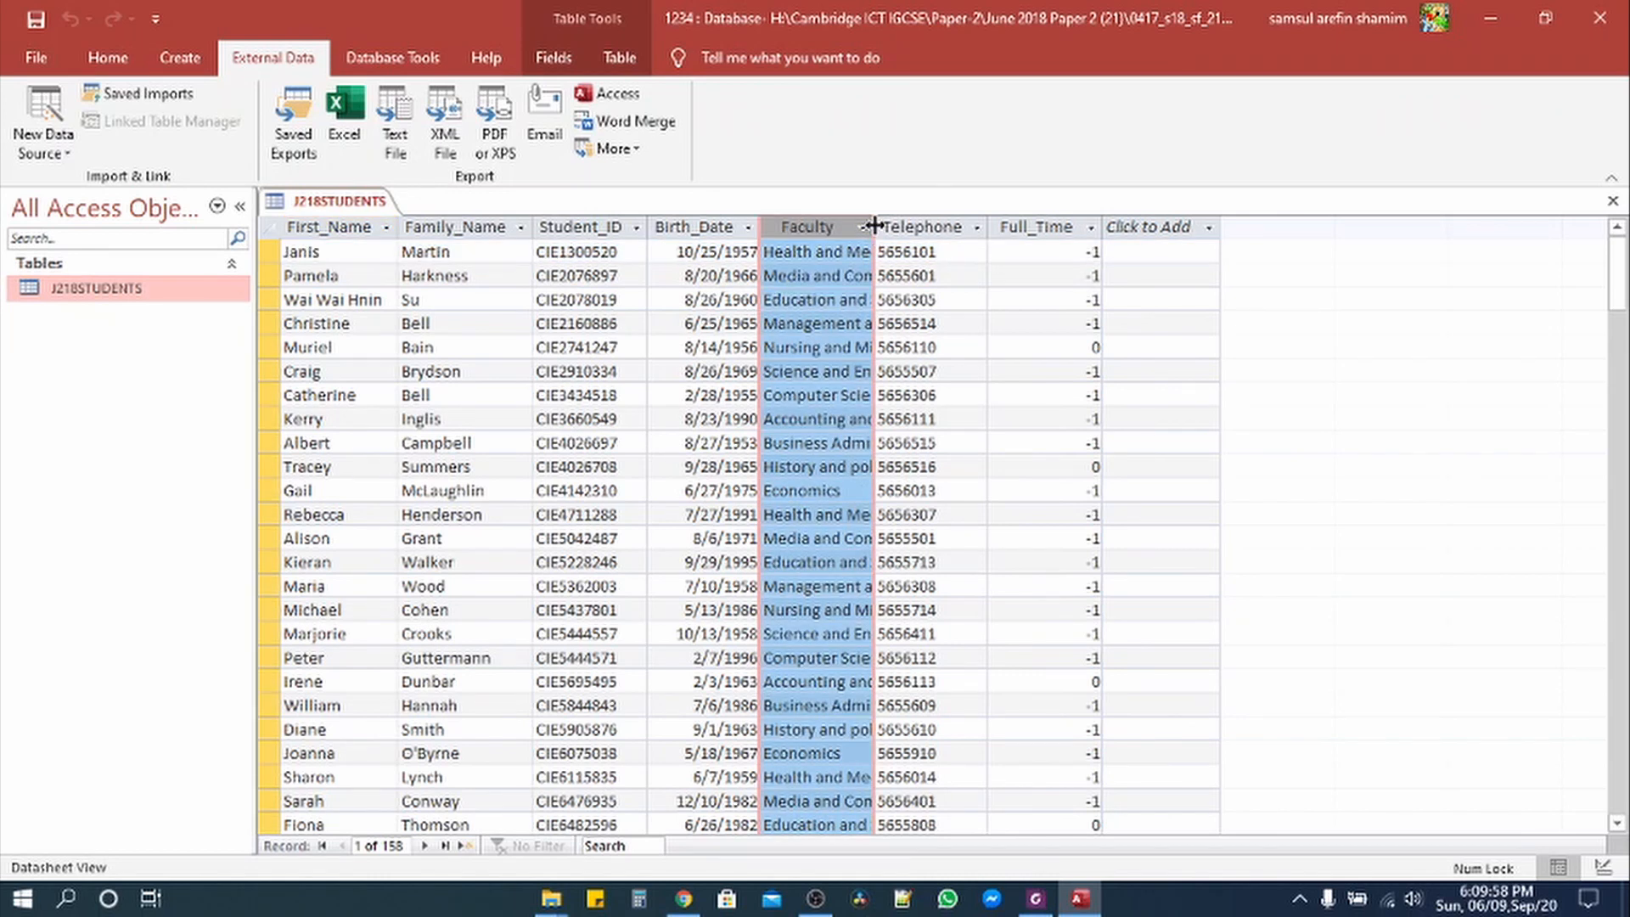
double_click(872, 227)
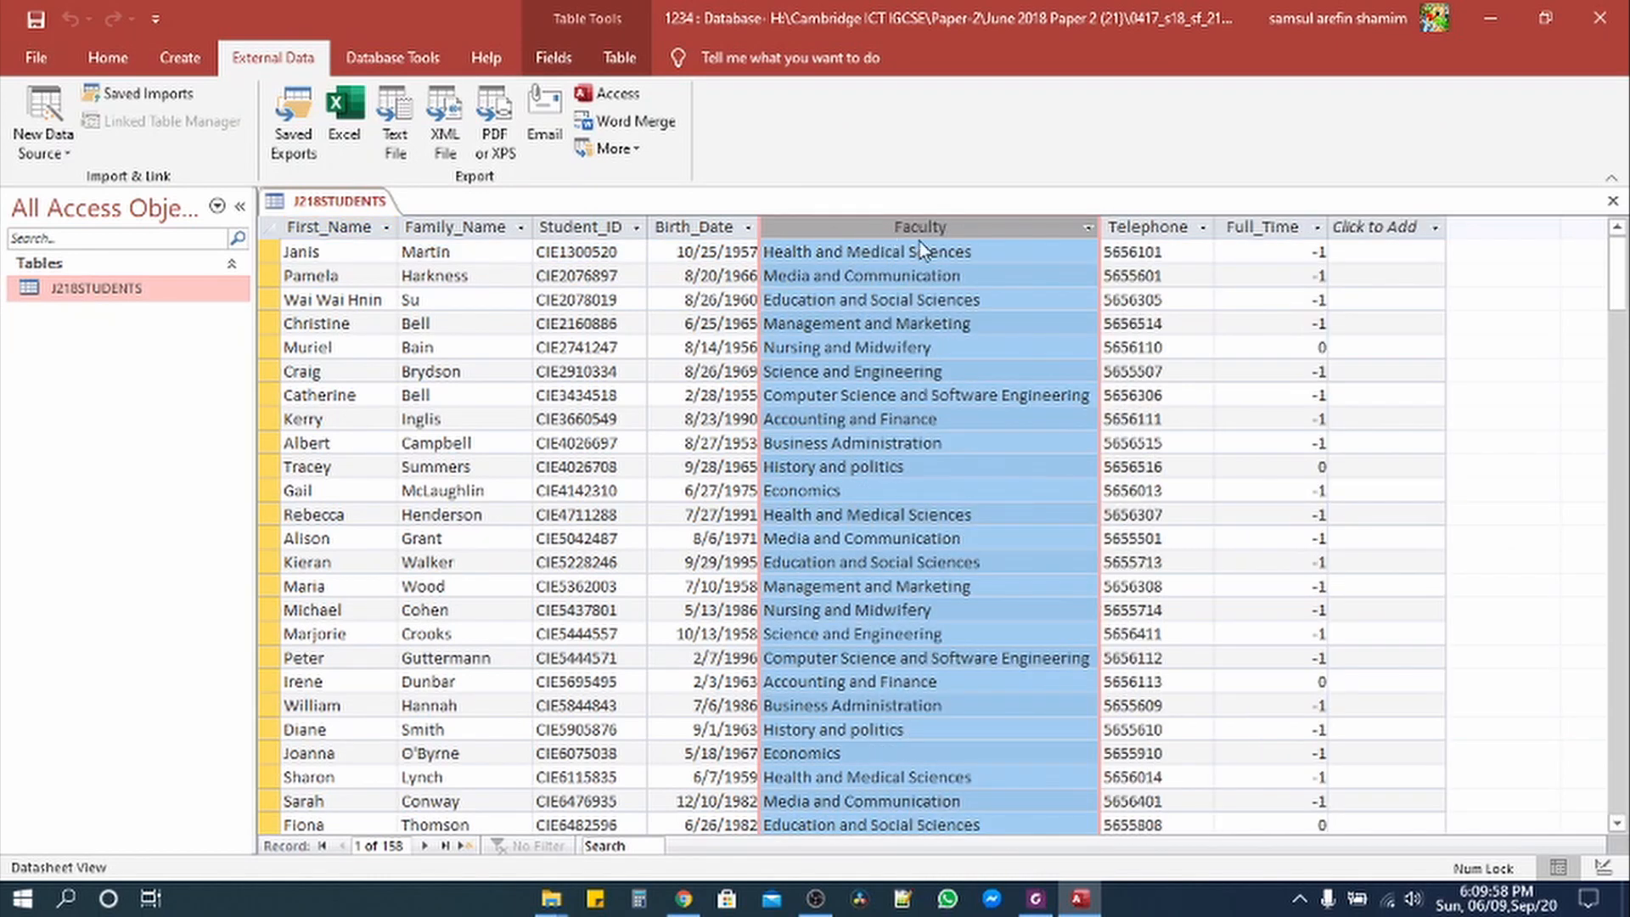
double_click(1214, 227)
double_click(1326, 234)
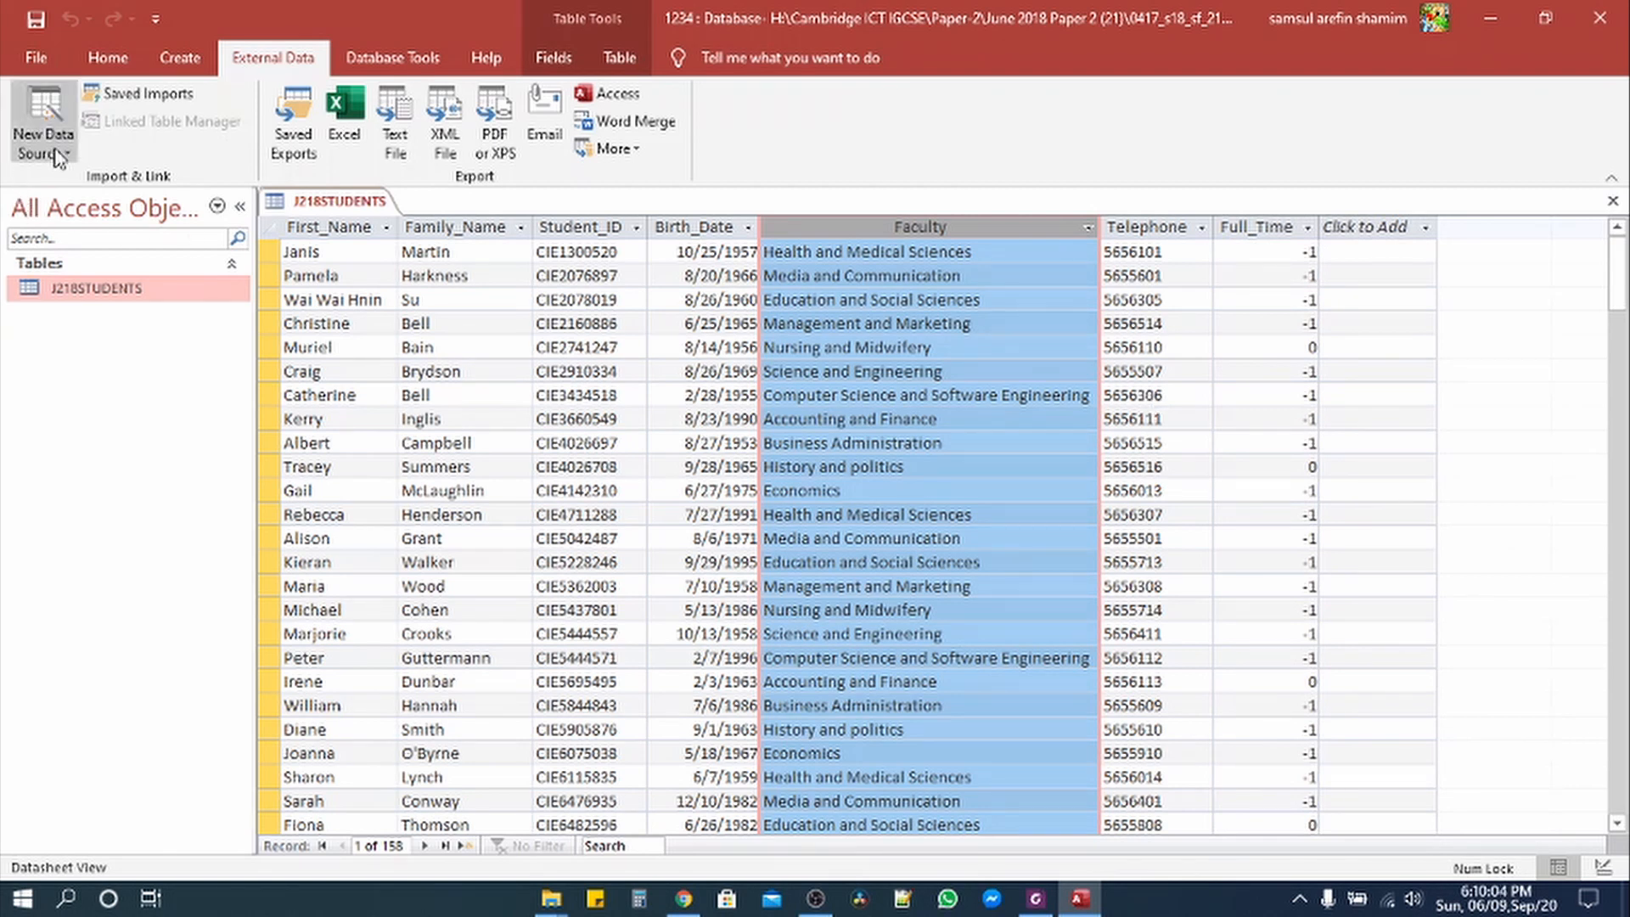
Step: Switch J218STUDENTS to Design View and highlight the paper's required Birth_Date example format
click(106, 61)
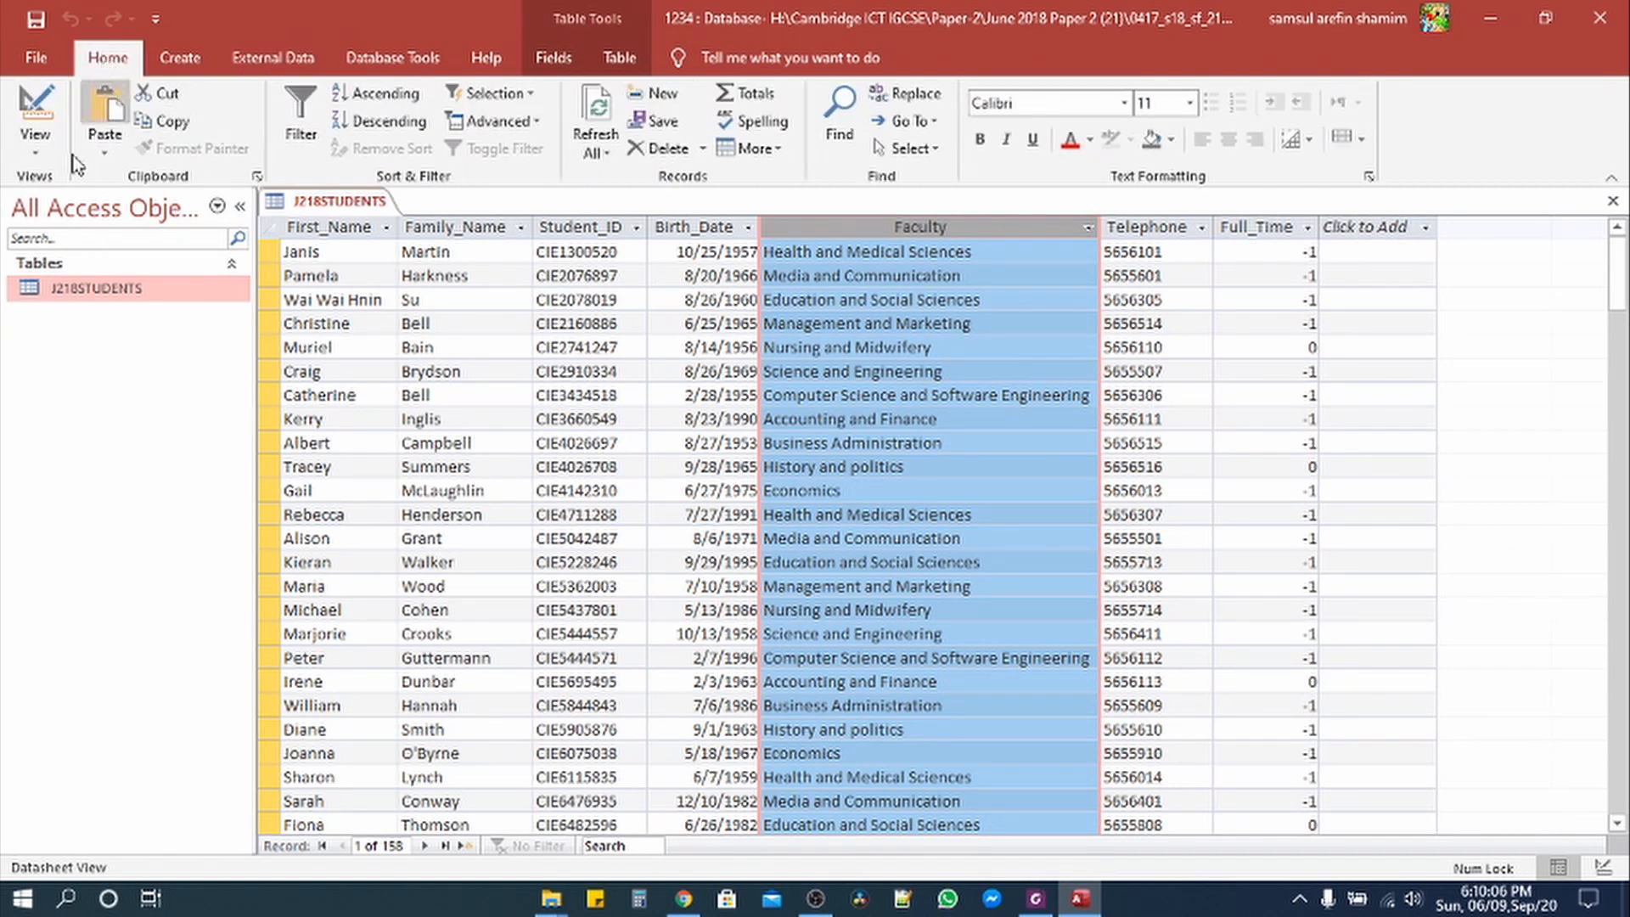
click(36, 143)
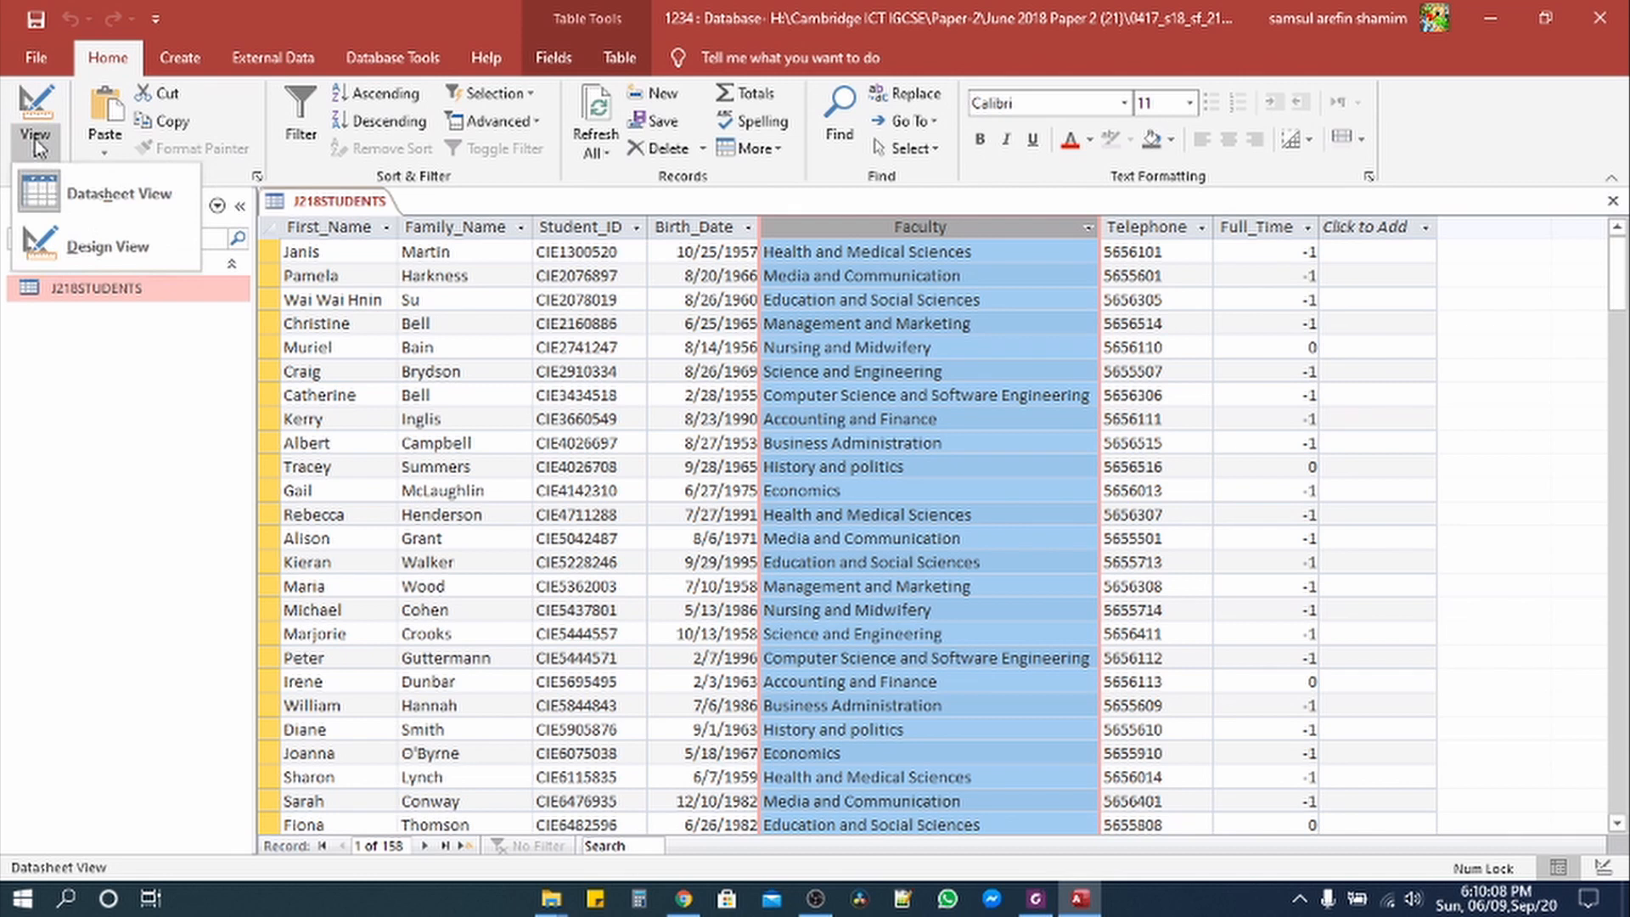
click(81, 251)
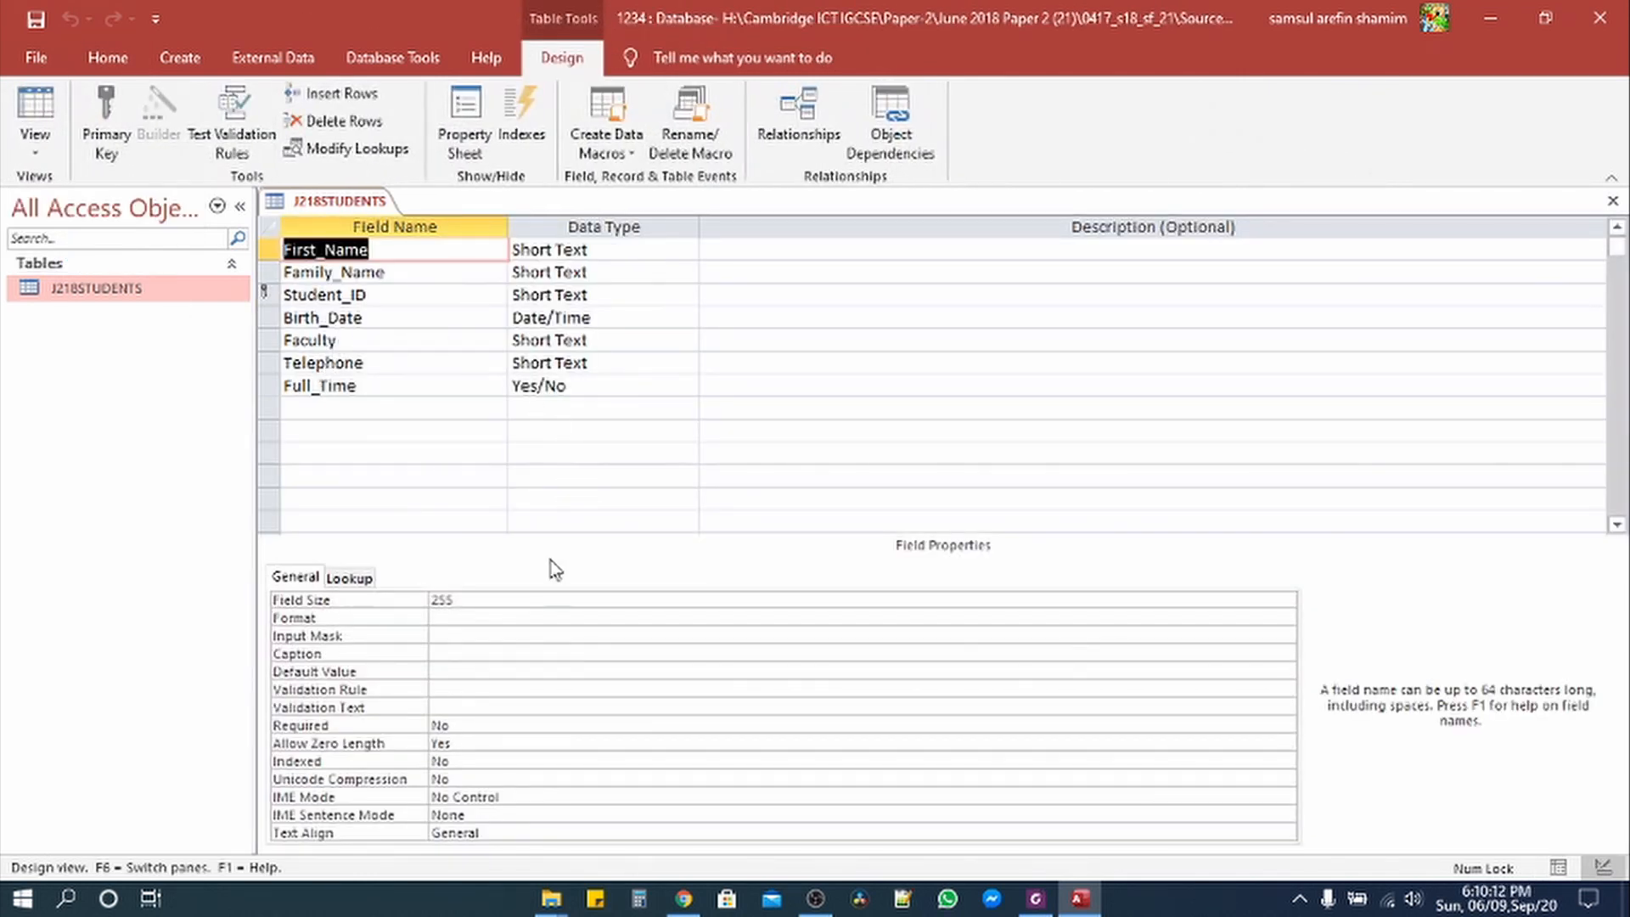
click(1034, 898)
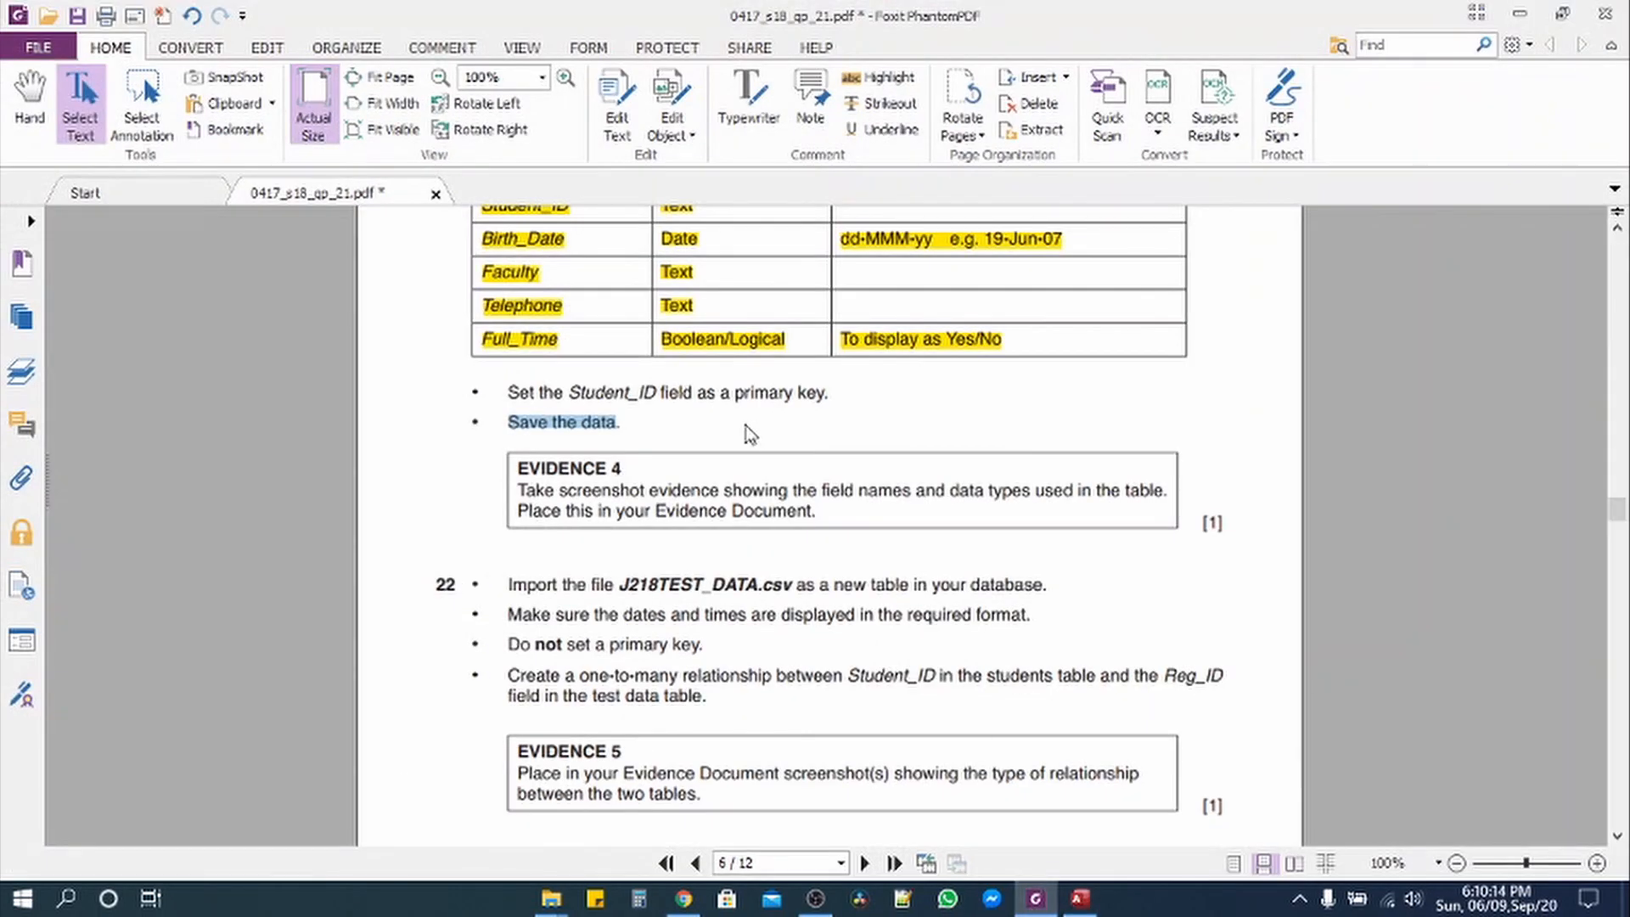
scroll(730, 416, up, 2)
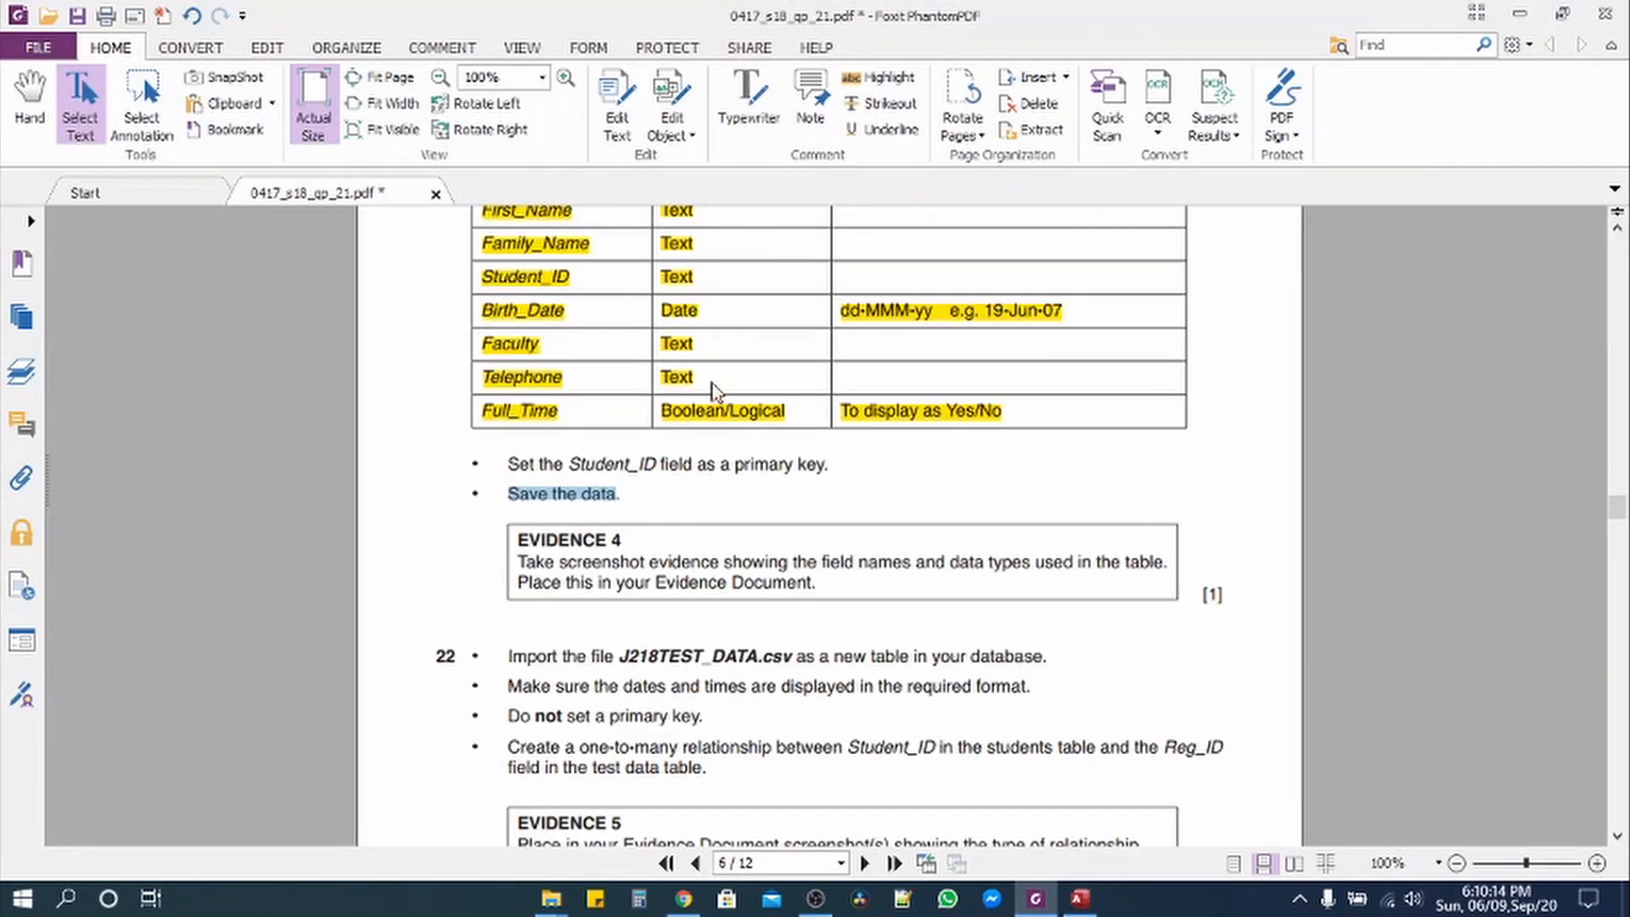
click(1088, 321)
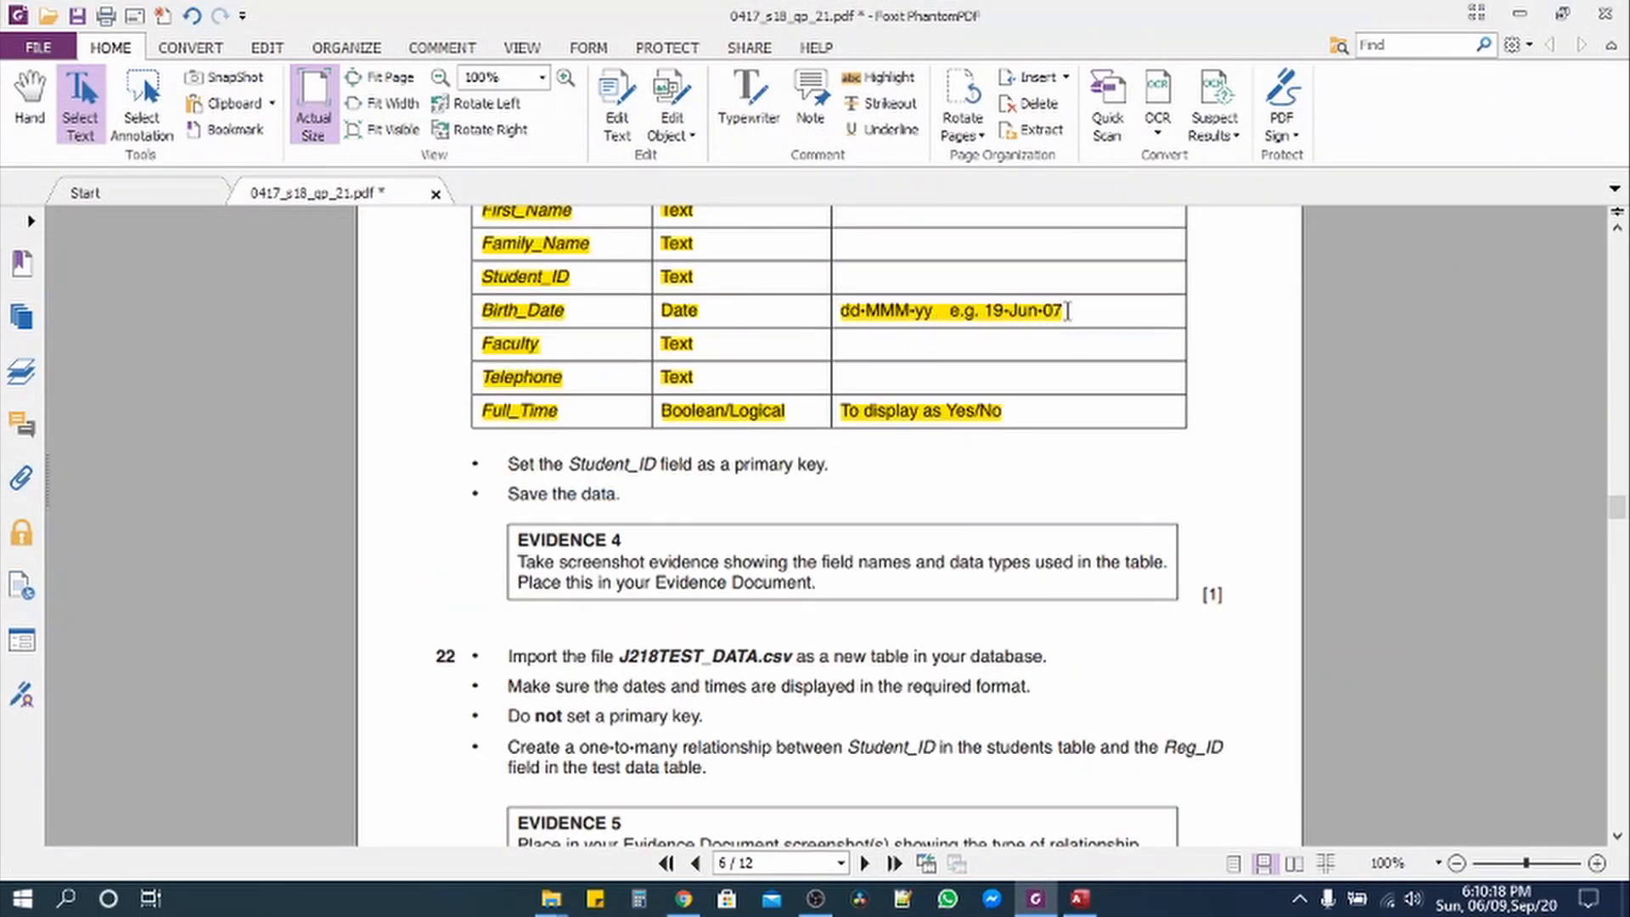
drag(1061, 312, 990, 310)
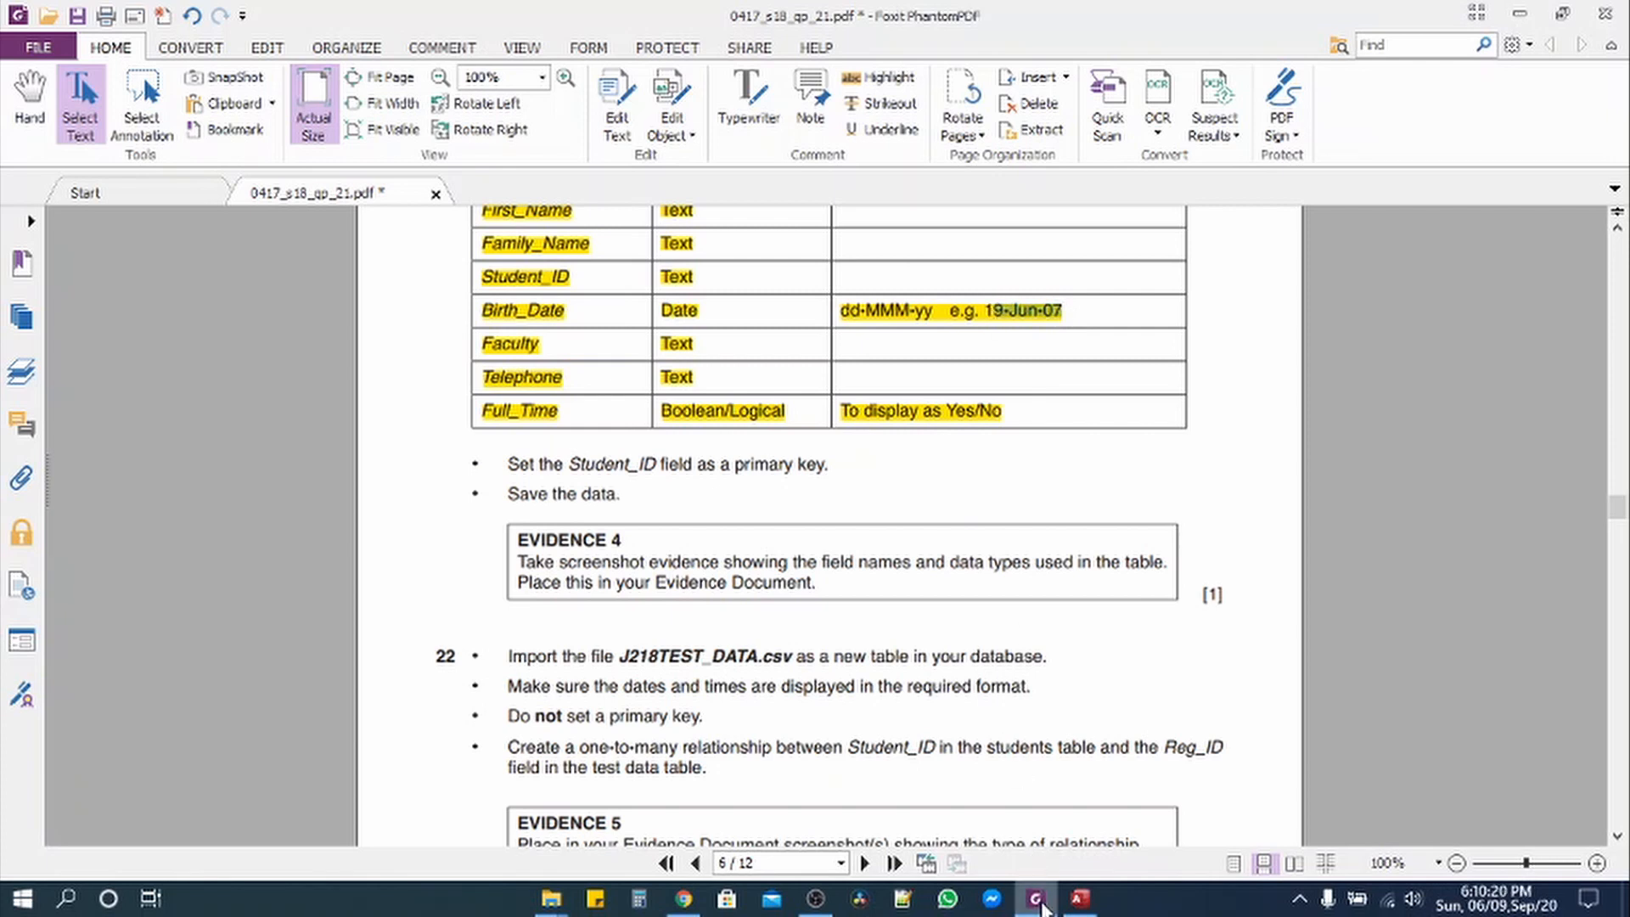
click(1080, 898)
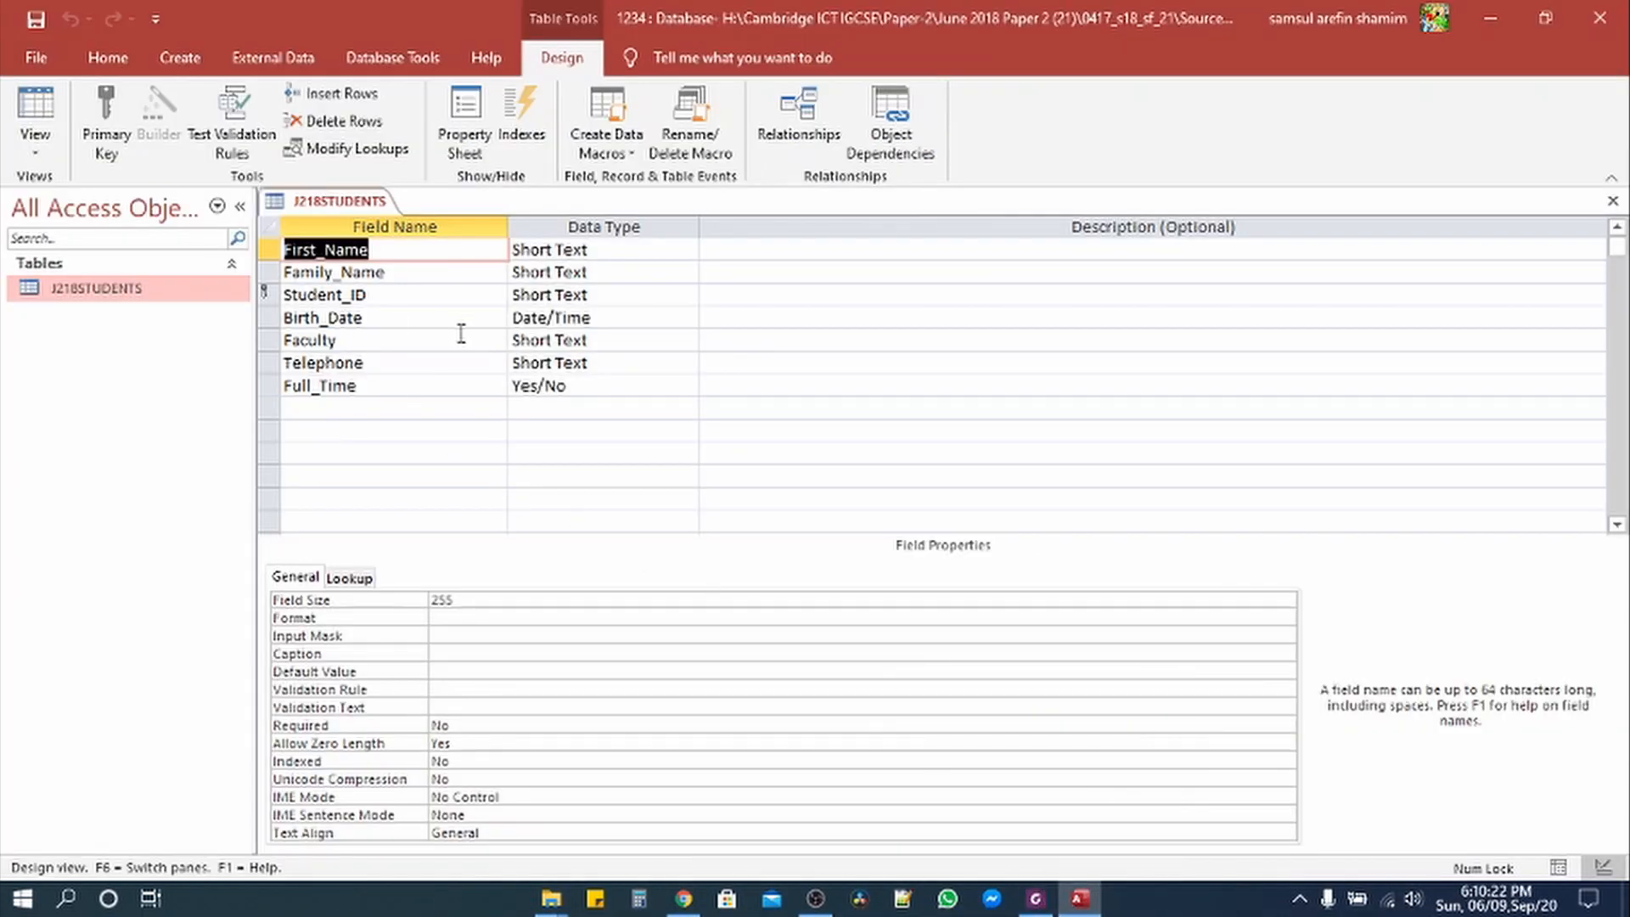
Step: Set the Birth_Date field's Format to Medium Date
click(577, 317)
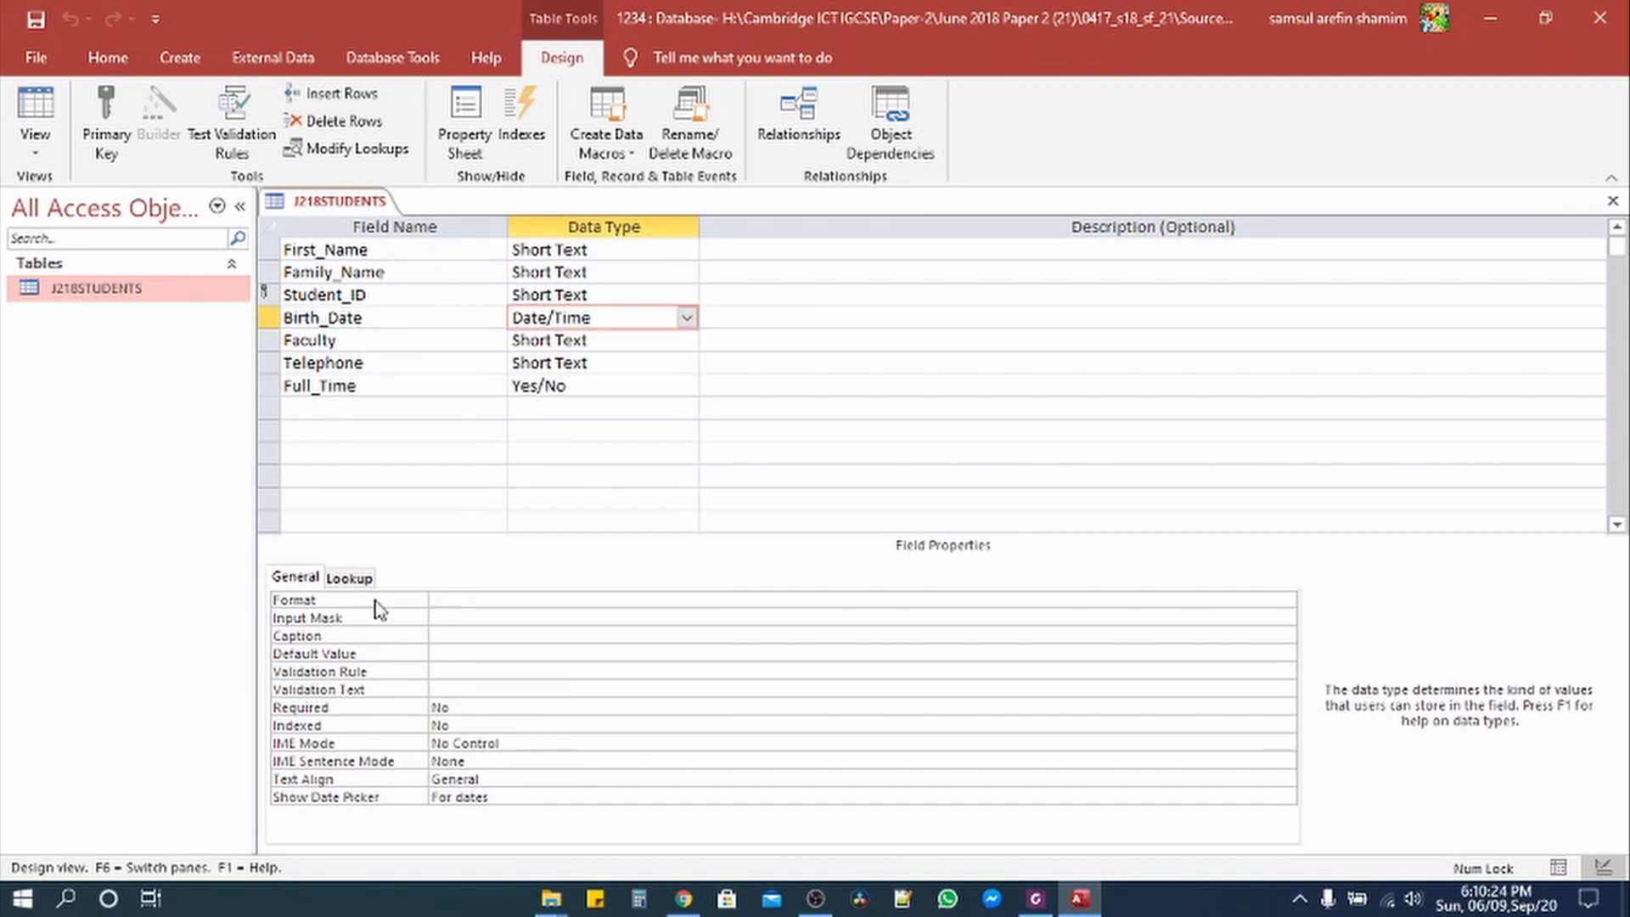
click(1286, 600)
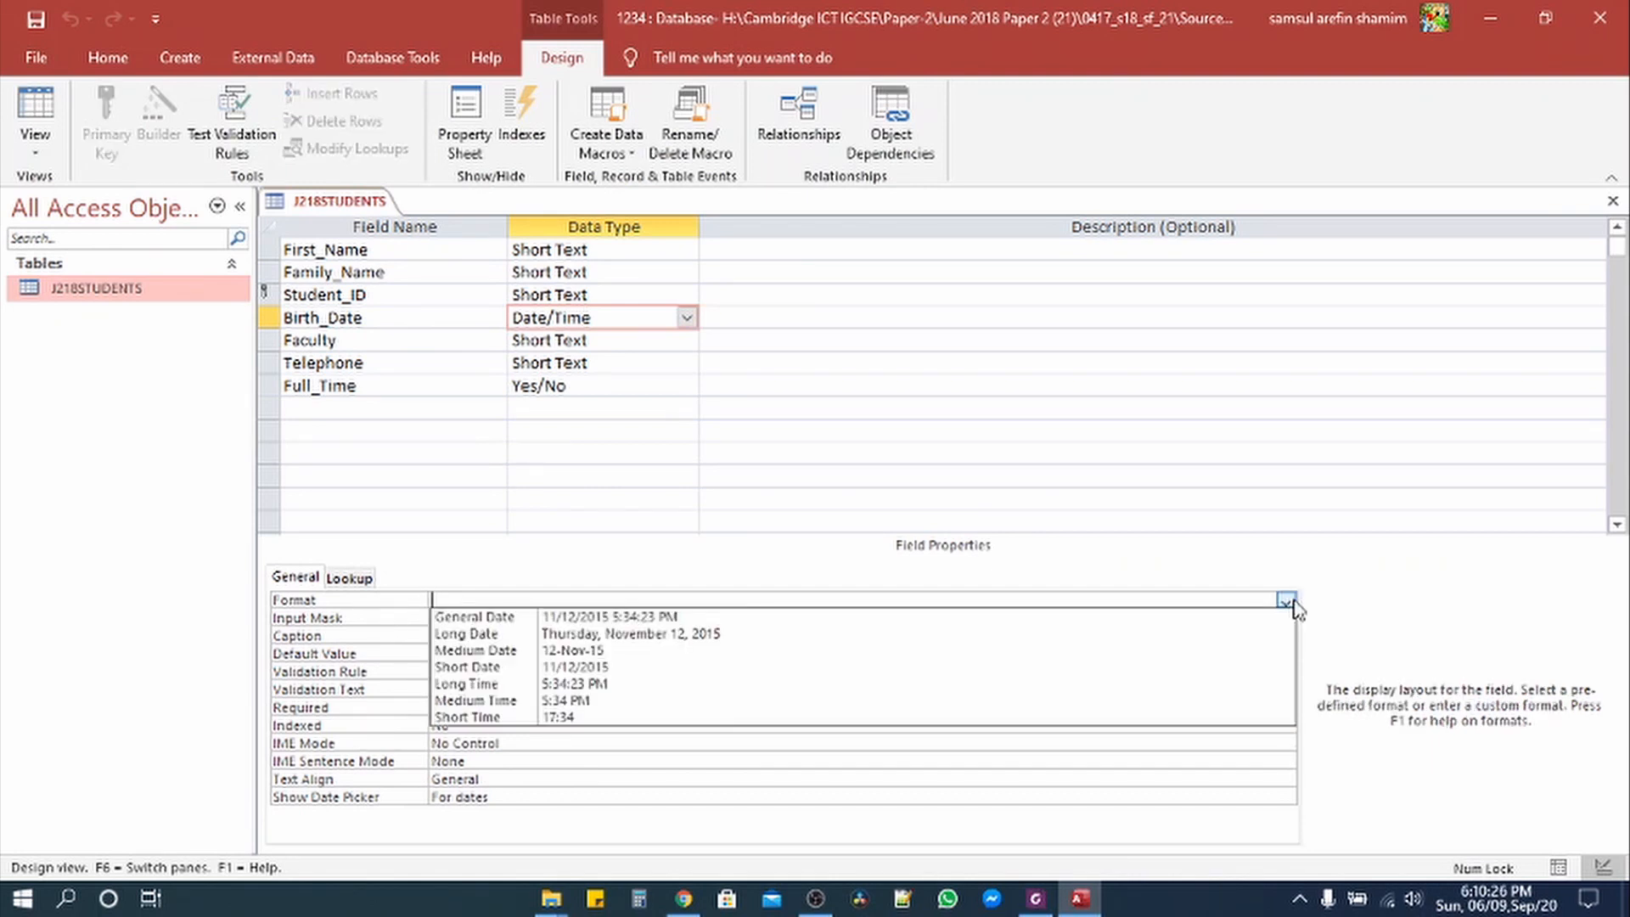
click(590, 652)
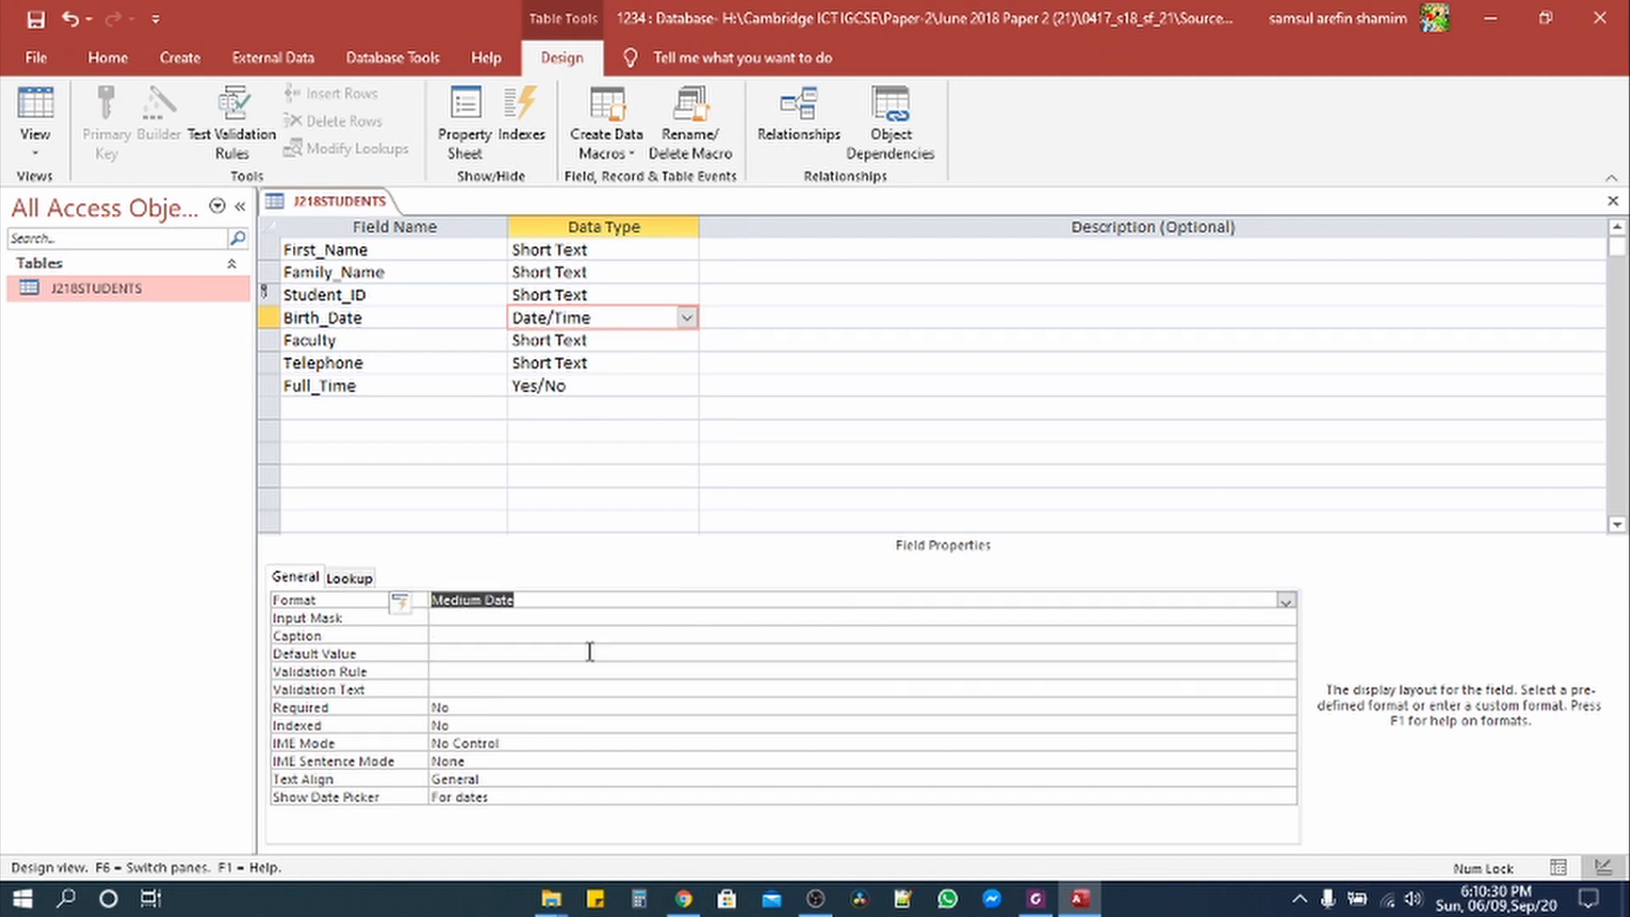
key(alt+Tab)
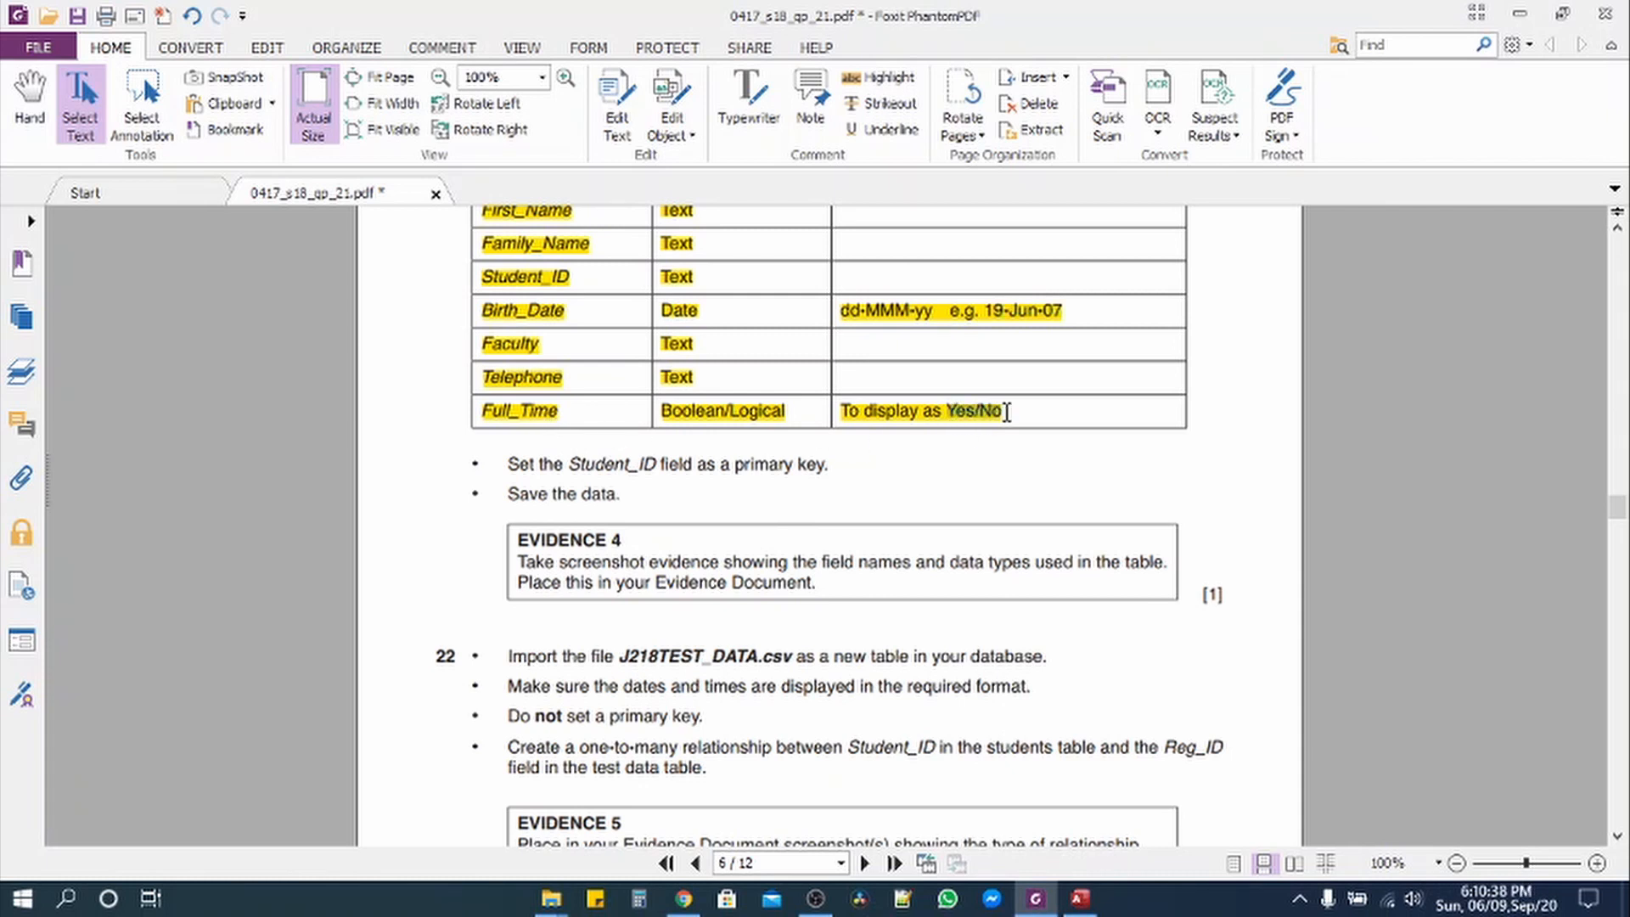
click(1079, 898)
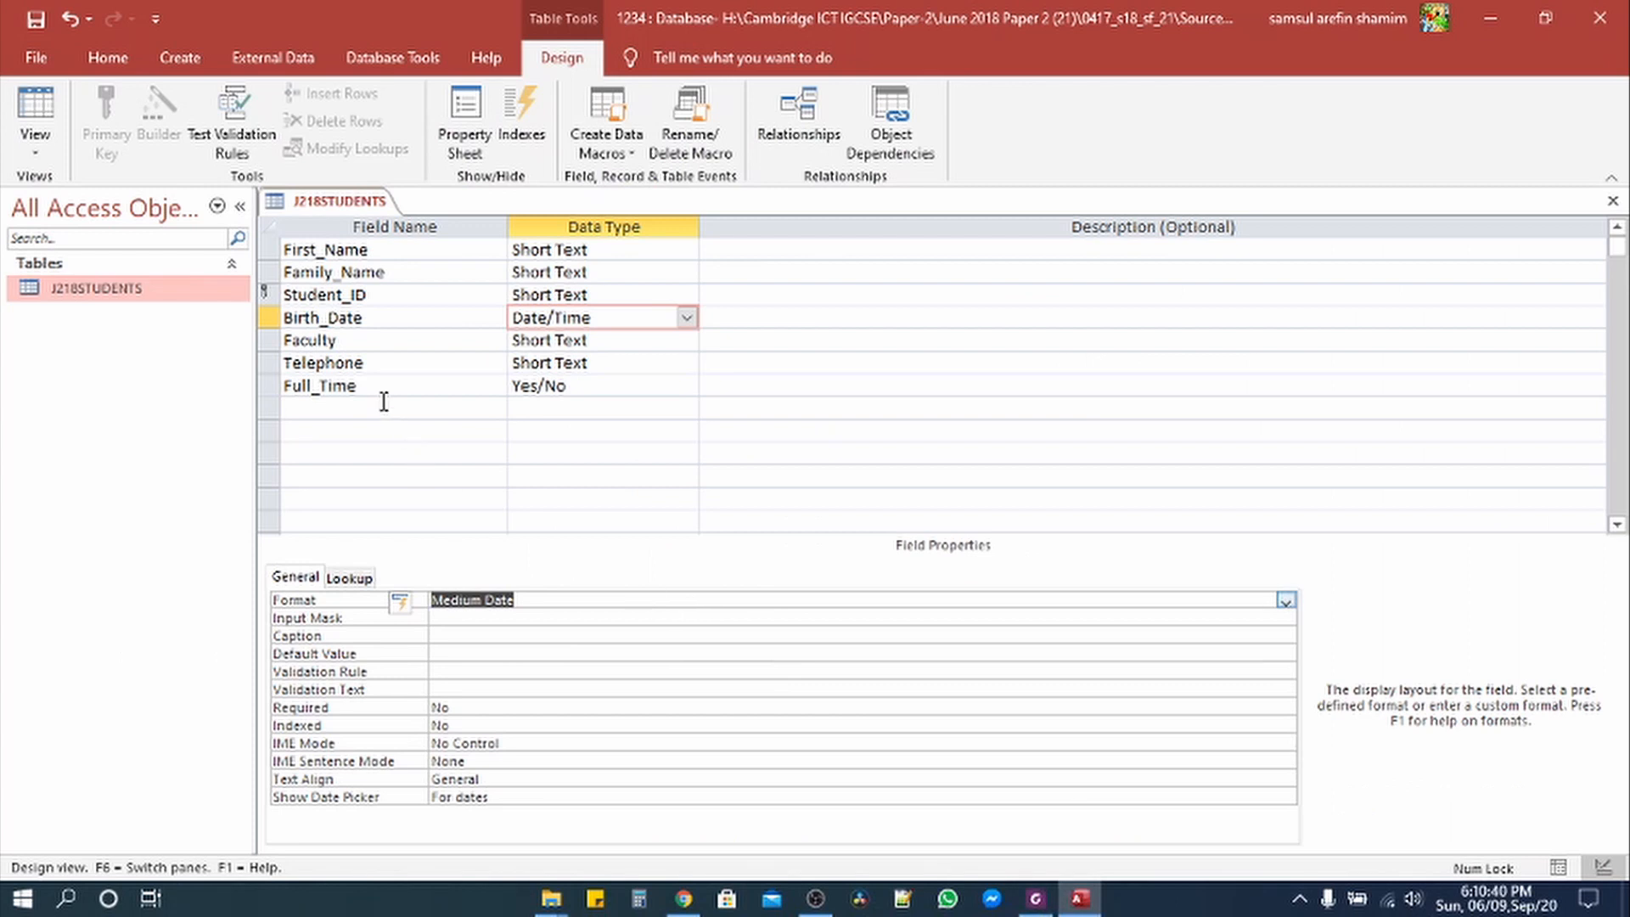
Step: Set Full_Time's Format to Yes/No, then save and return to Datasheet View
click(544, 388)
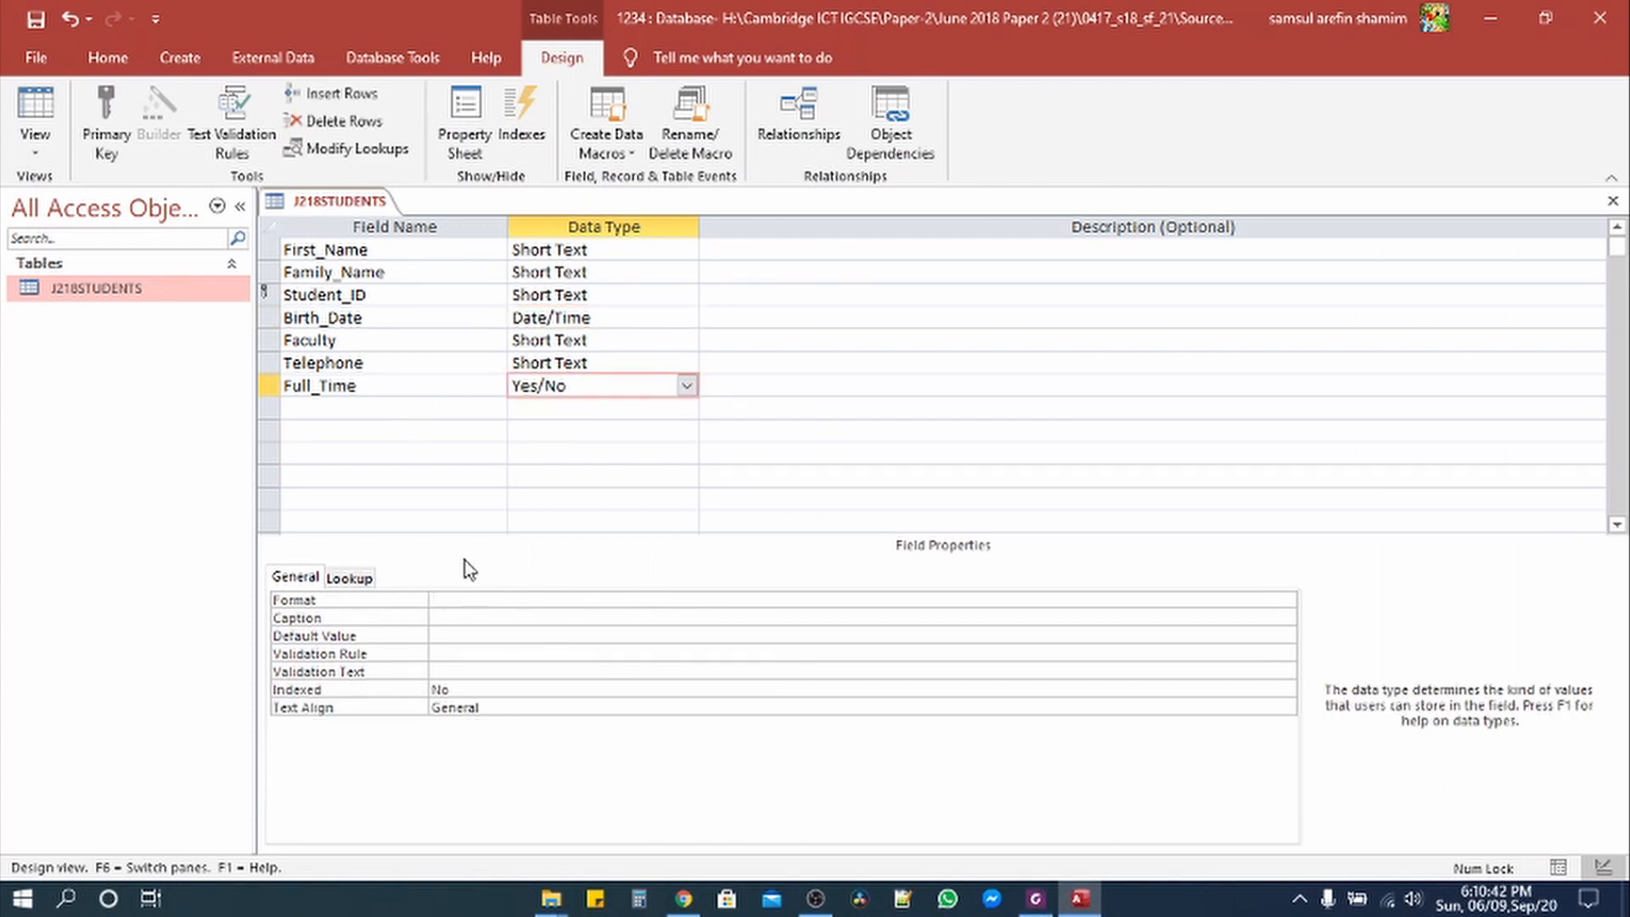
click(1287, 600)
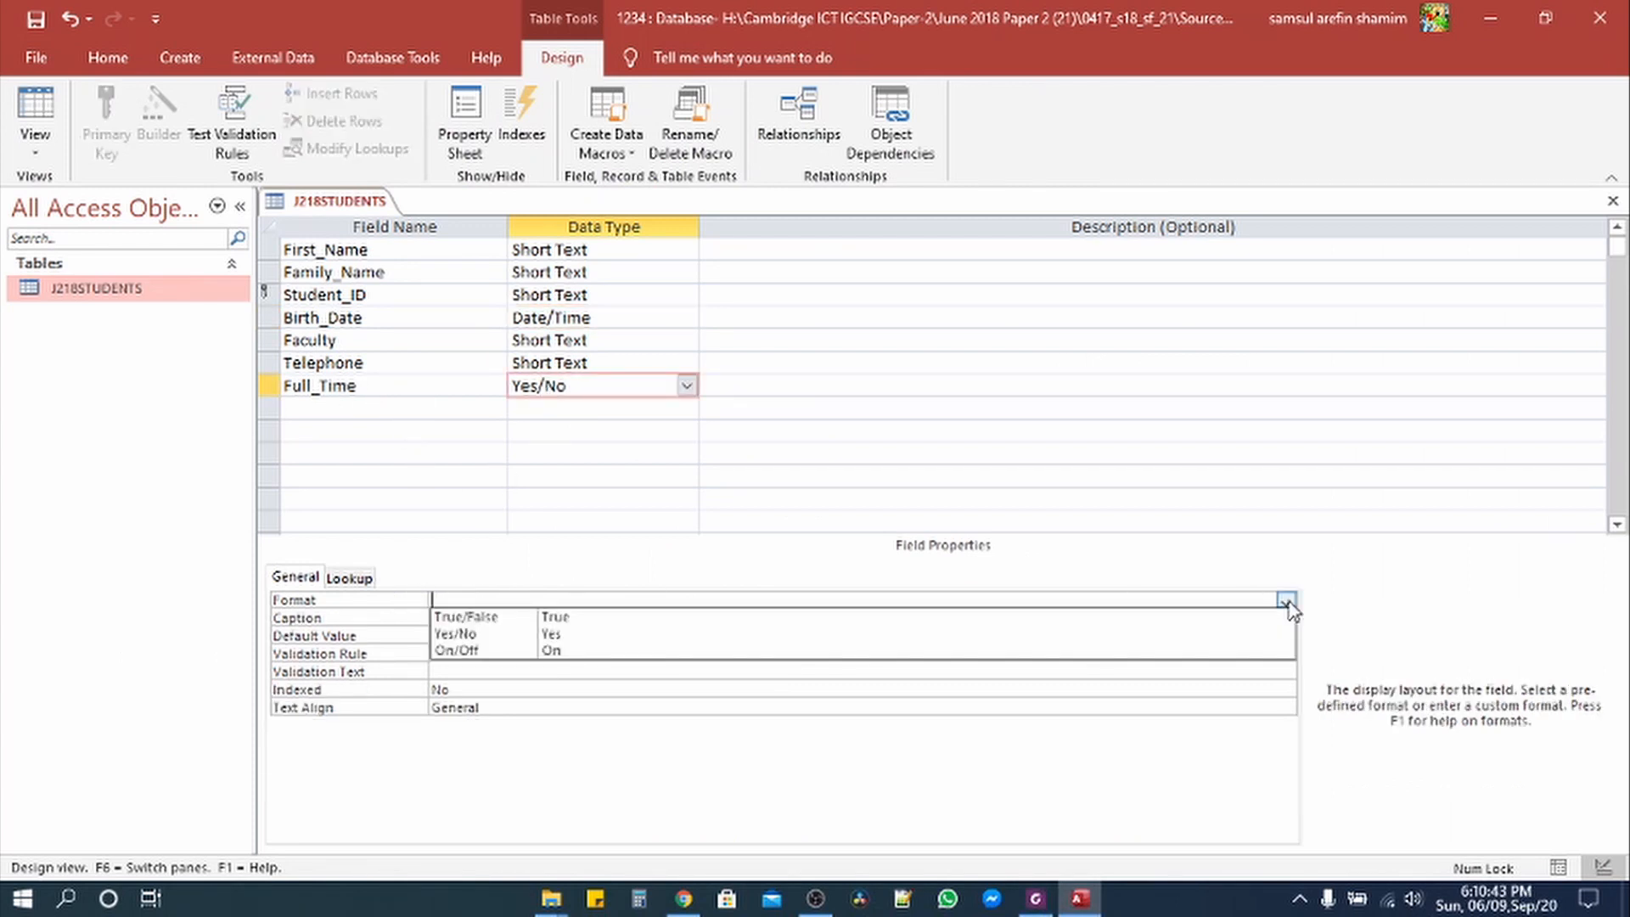
click(768, 635)
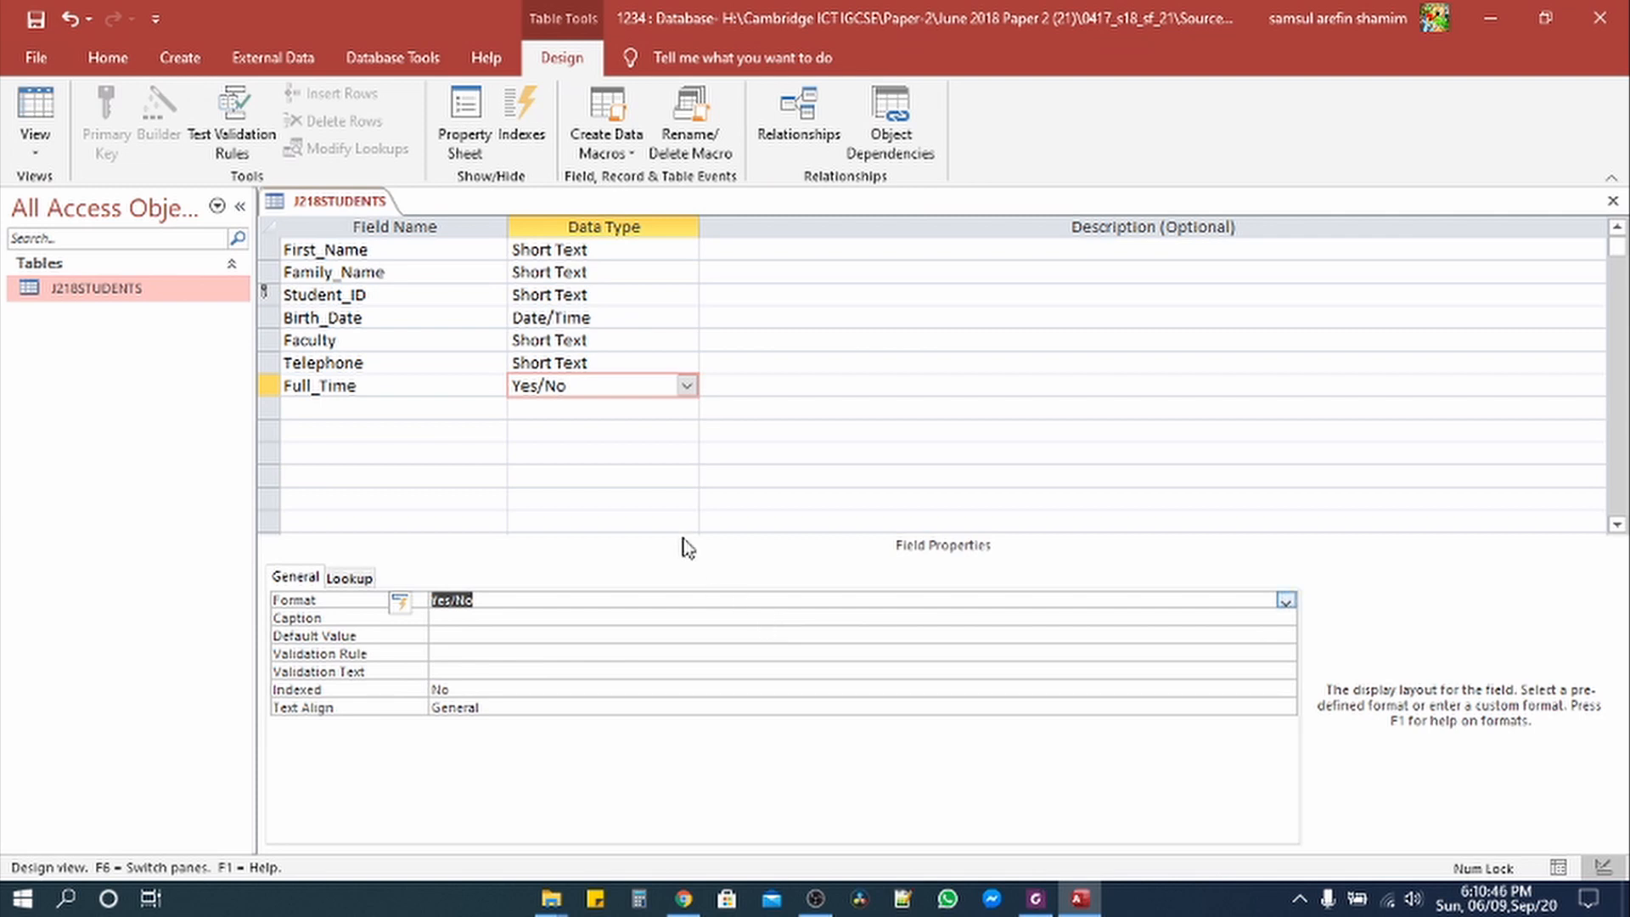
click(35, 148)
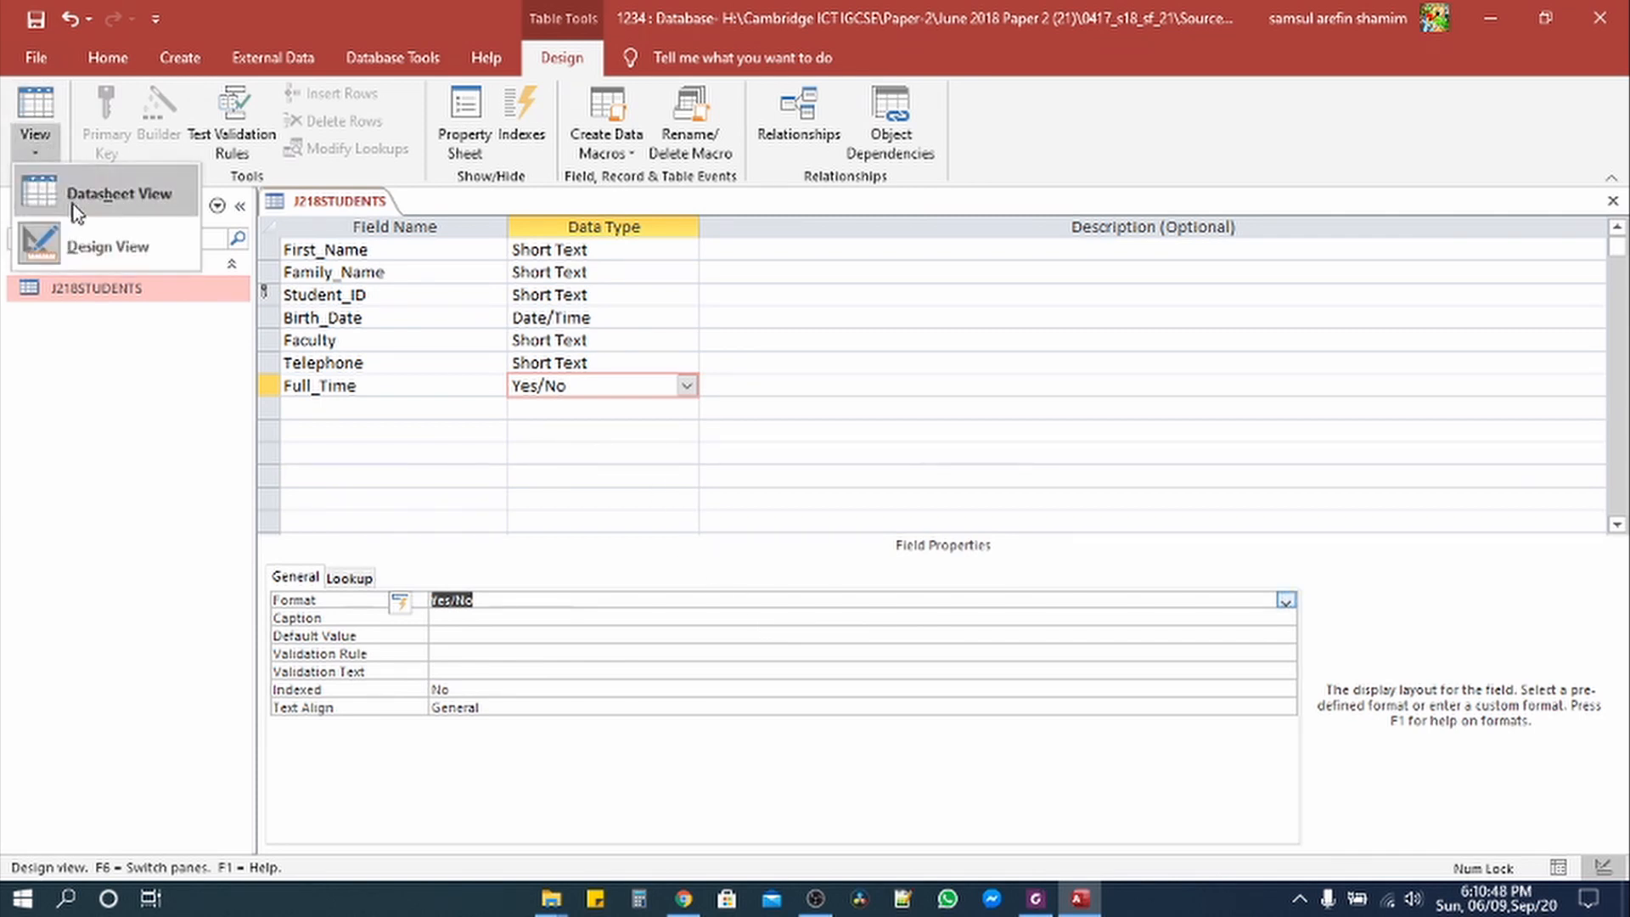
click(70, 197)
click(774, 525)
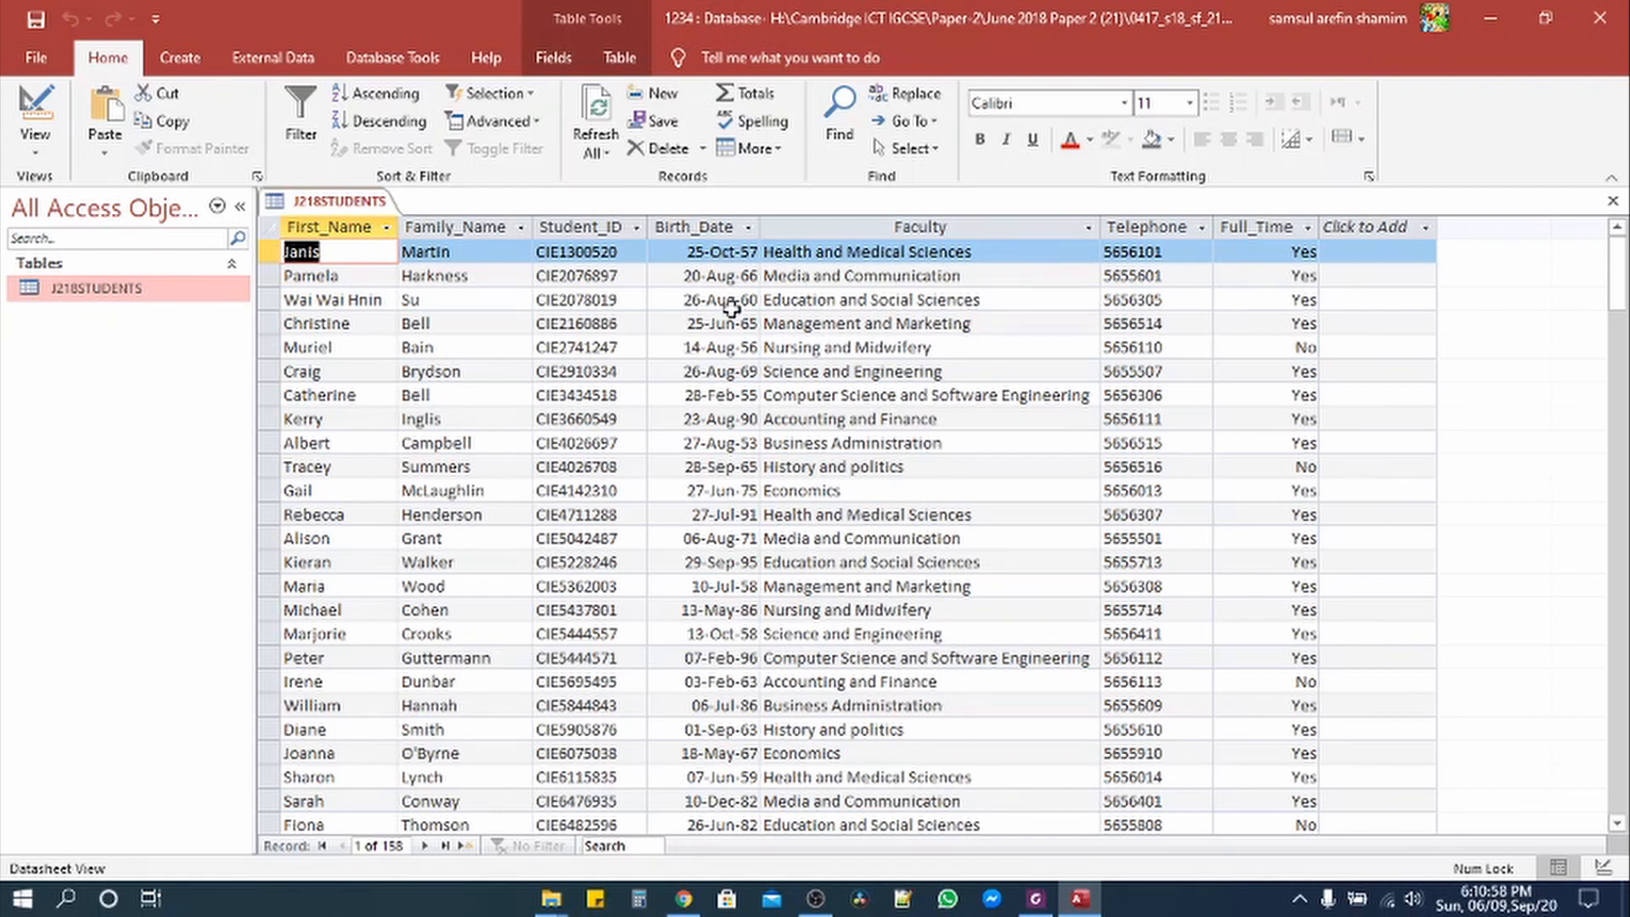
Step: Save the 1234 database, then highlight the Student_ID primary-key and 'Save the data.' bullets yellow
click(34, 58)
click(84, 331)
click(1035, 898)
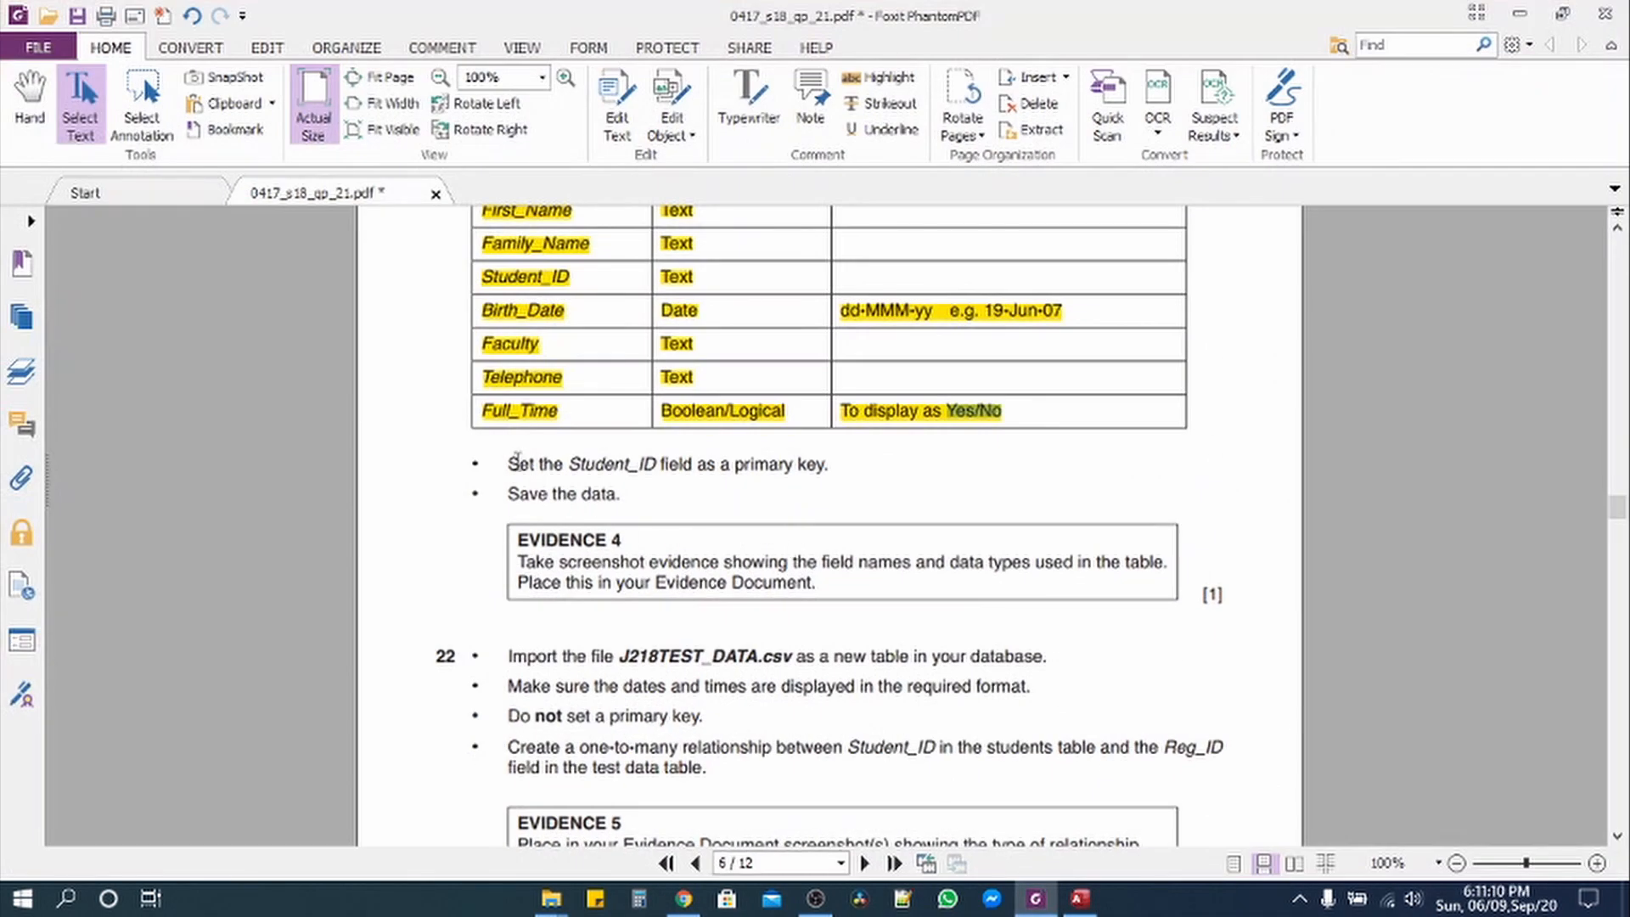
double_click(519, 464)
drag(564, 478, 632, 495)
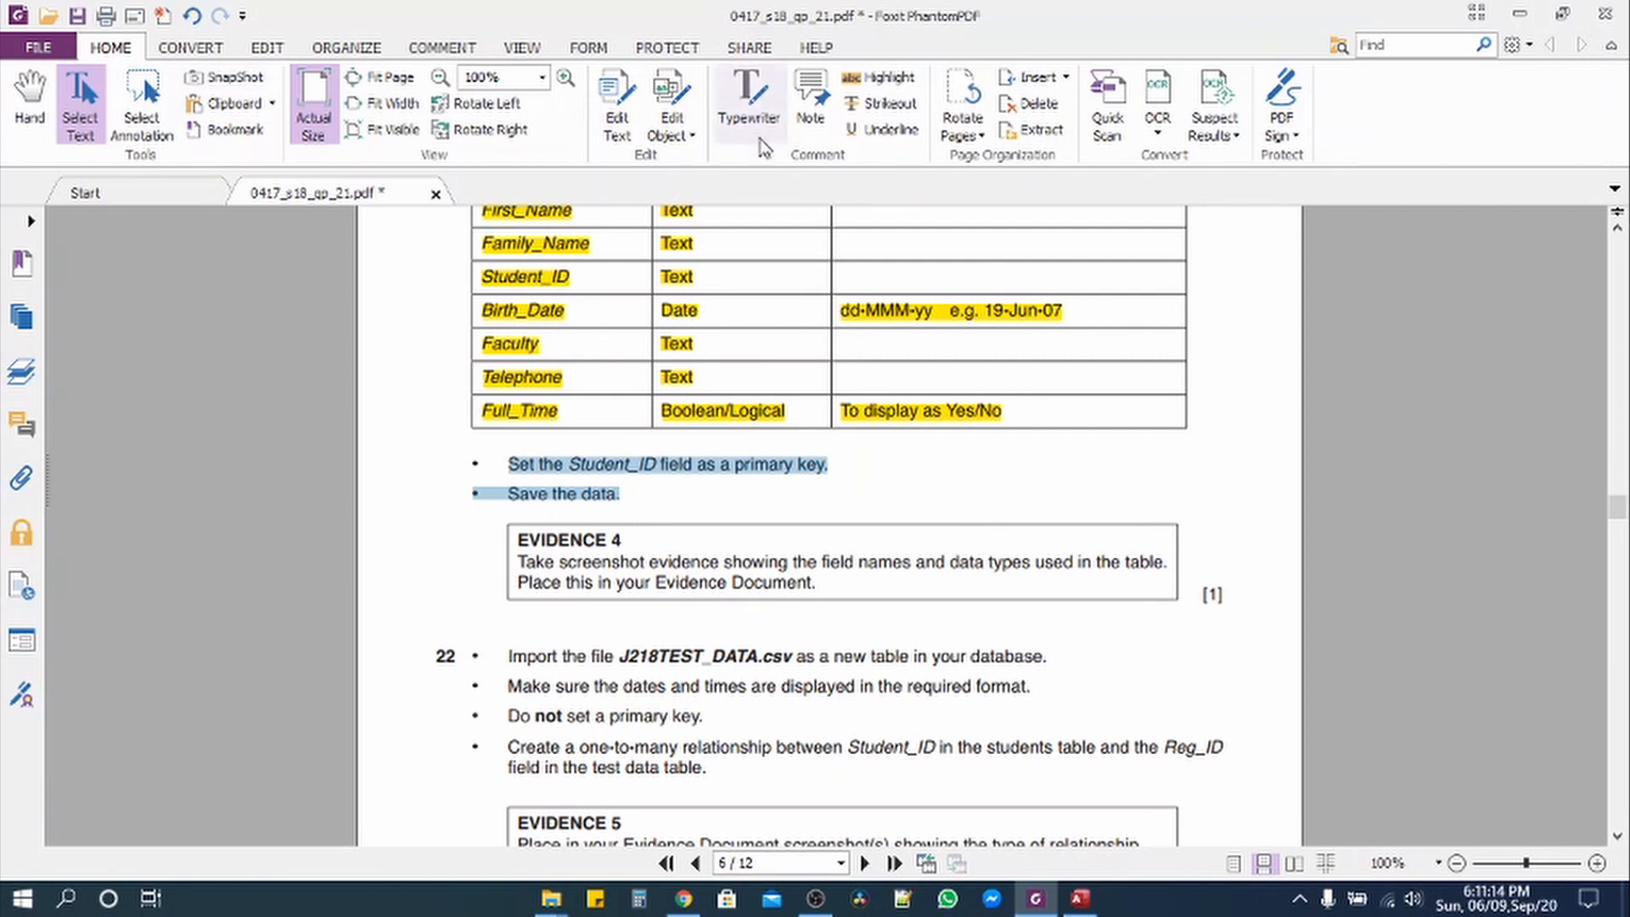
click(880, 77)
scroll(718, 472, down, 3)
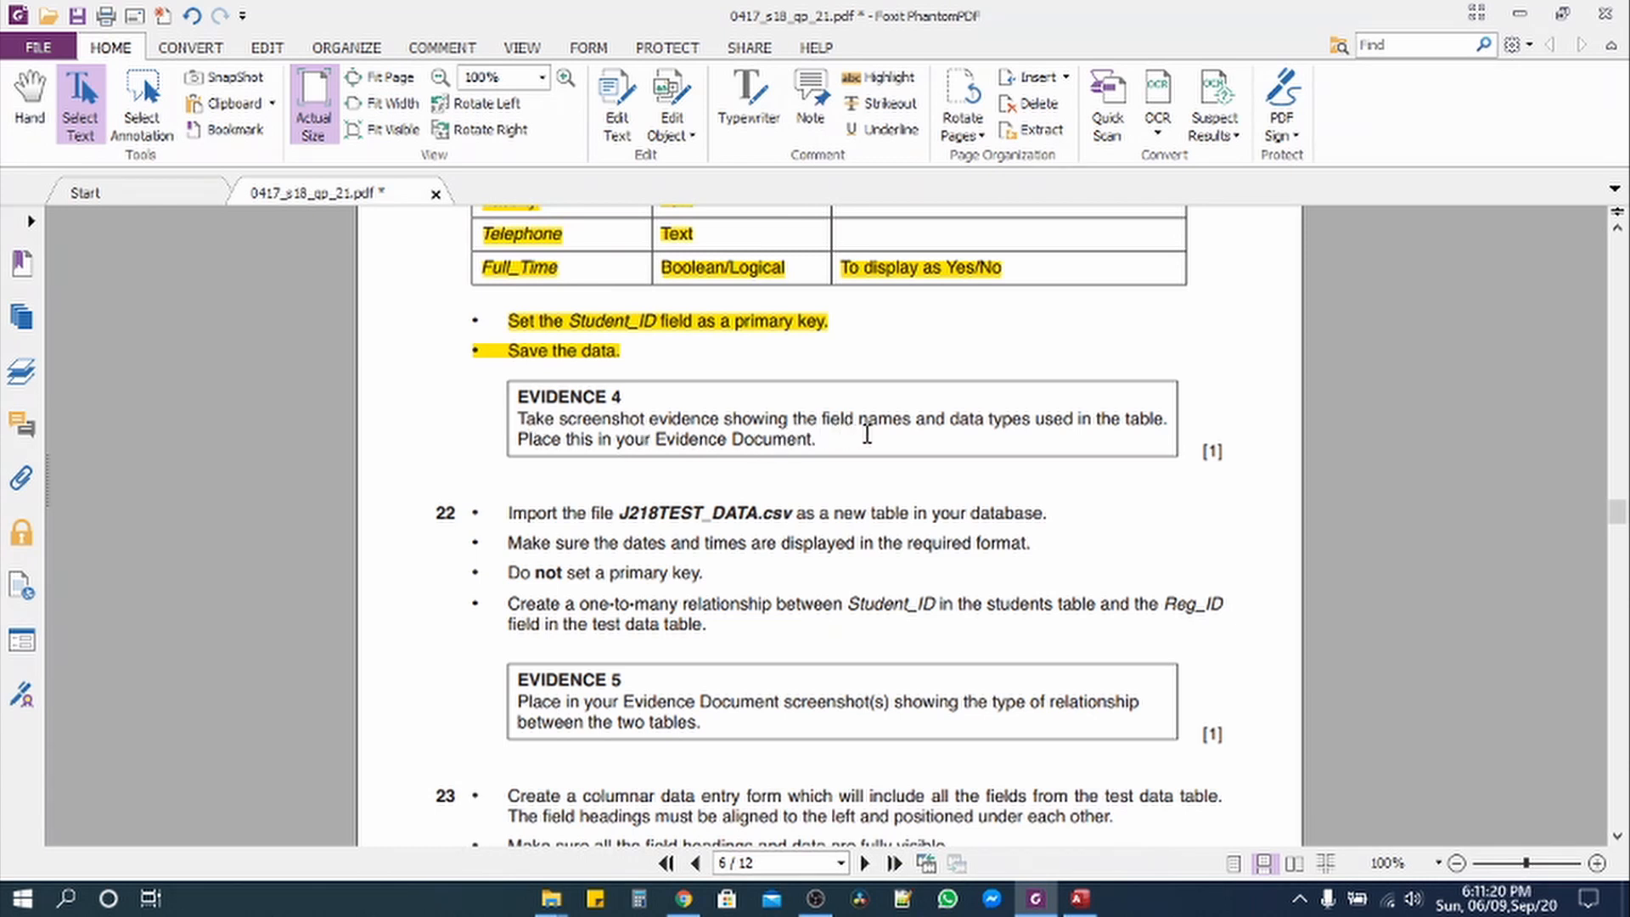
click(1079, 898)
click(35, 140)
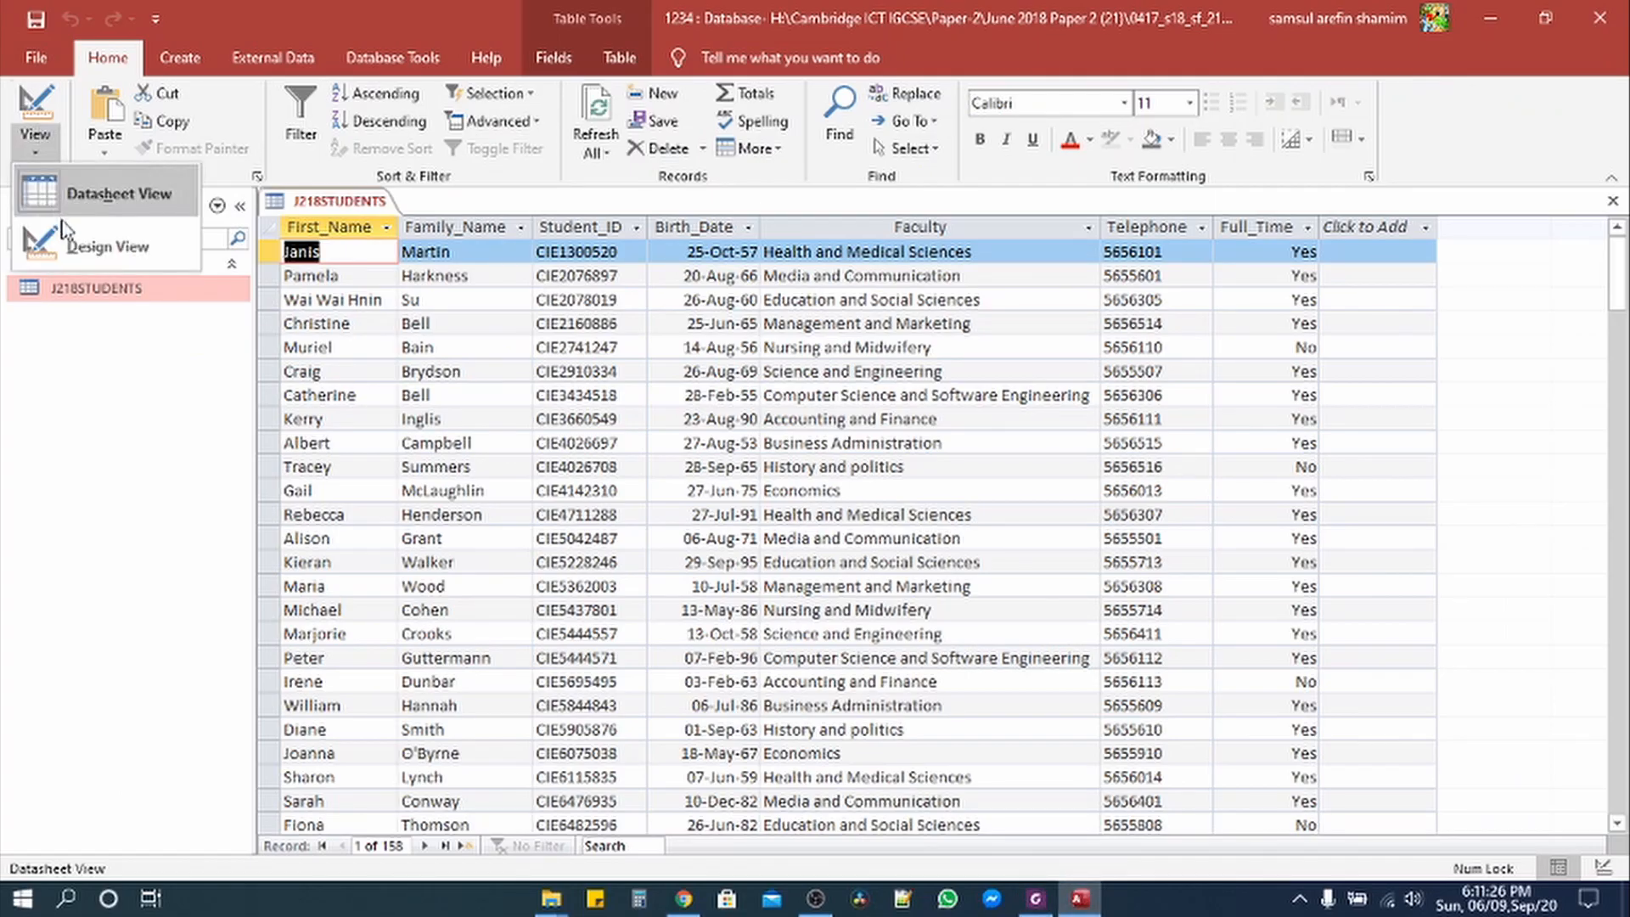
Step: Show J218STUDENTS in Design View with Birth_Date selected to reveal its Medium Date format
click(77, 231)
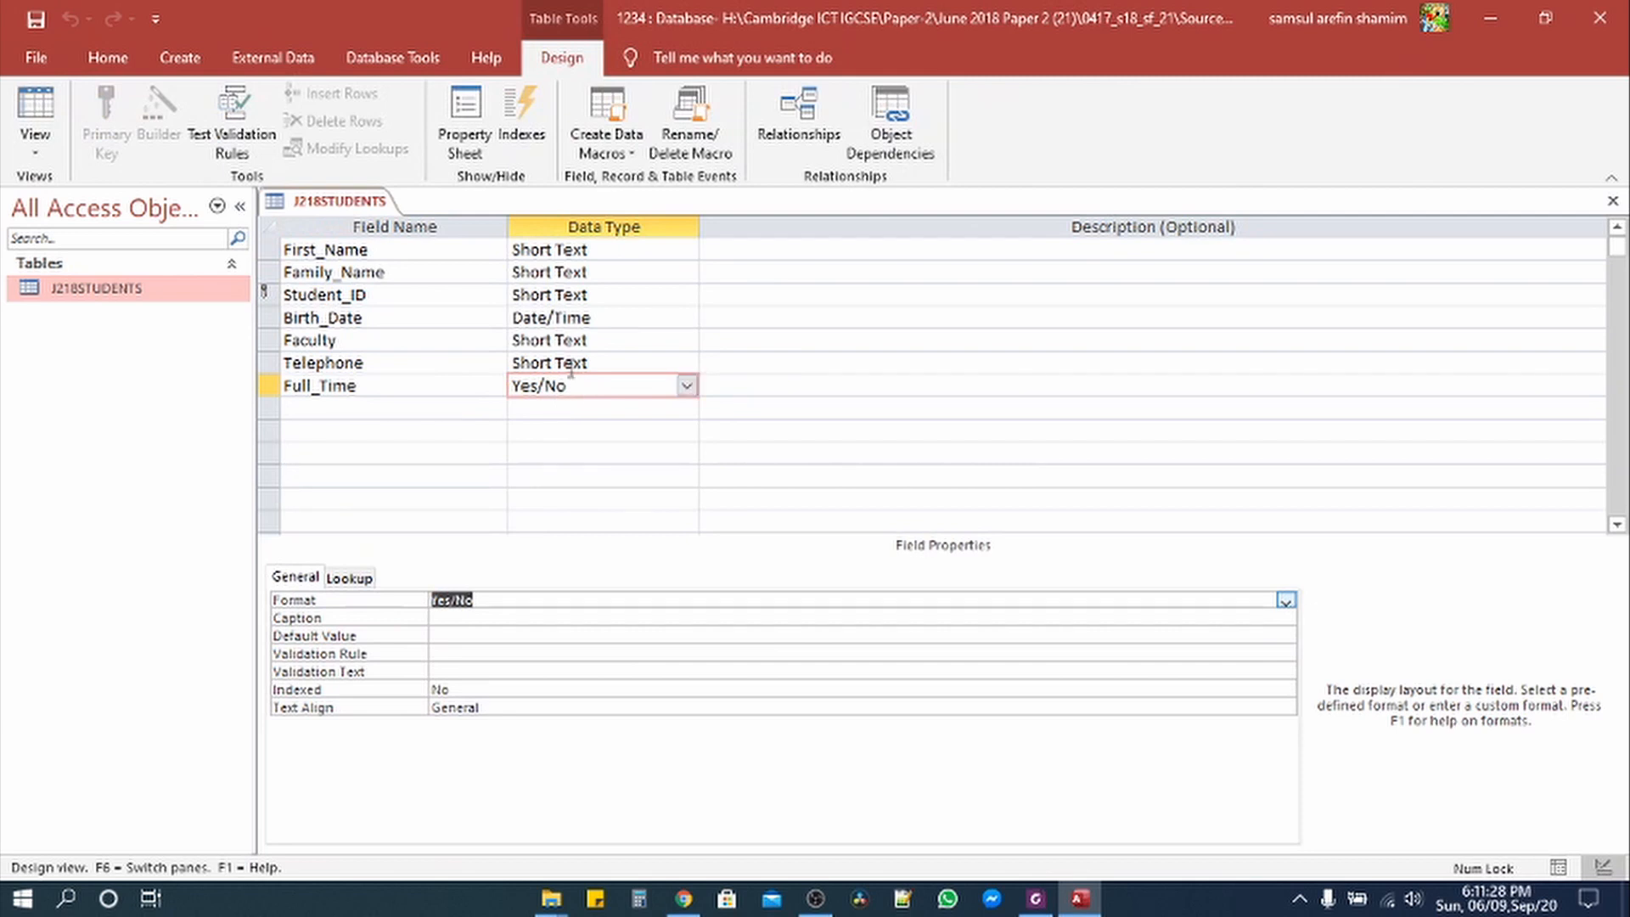
click(572, 321)
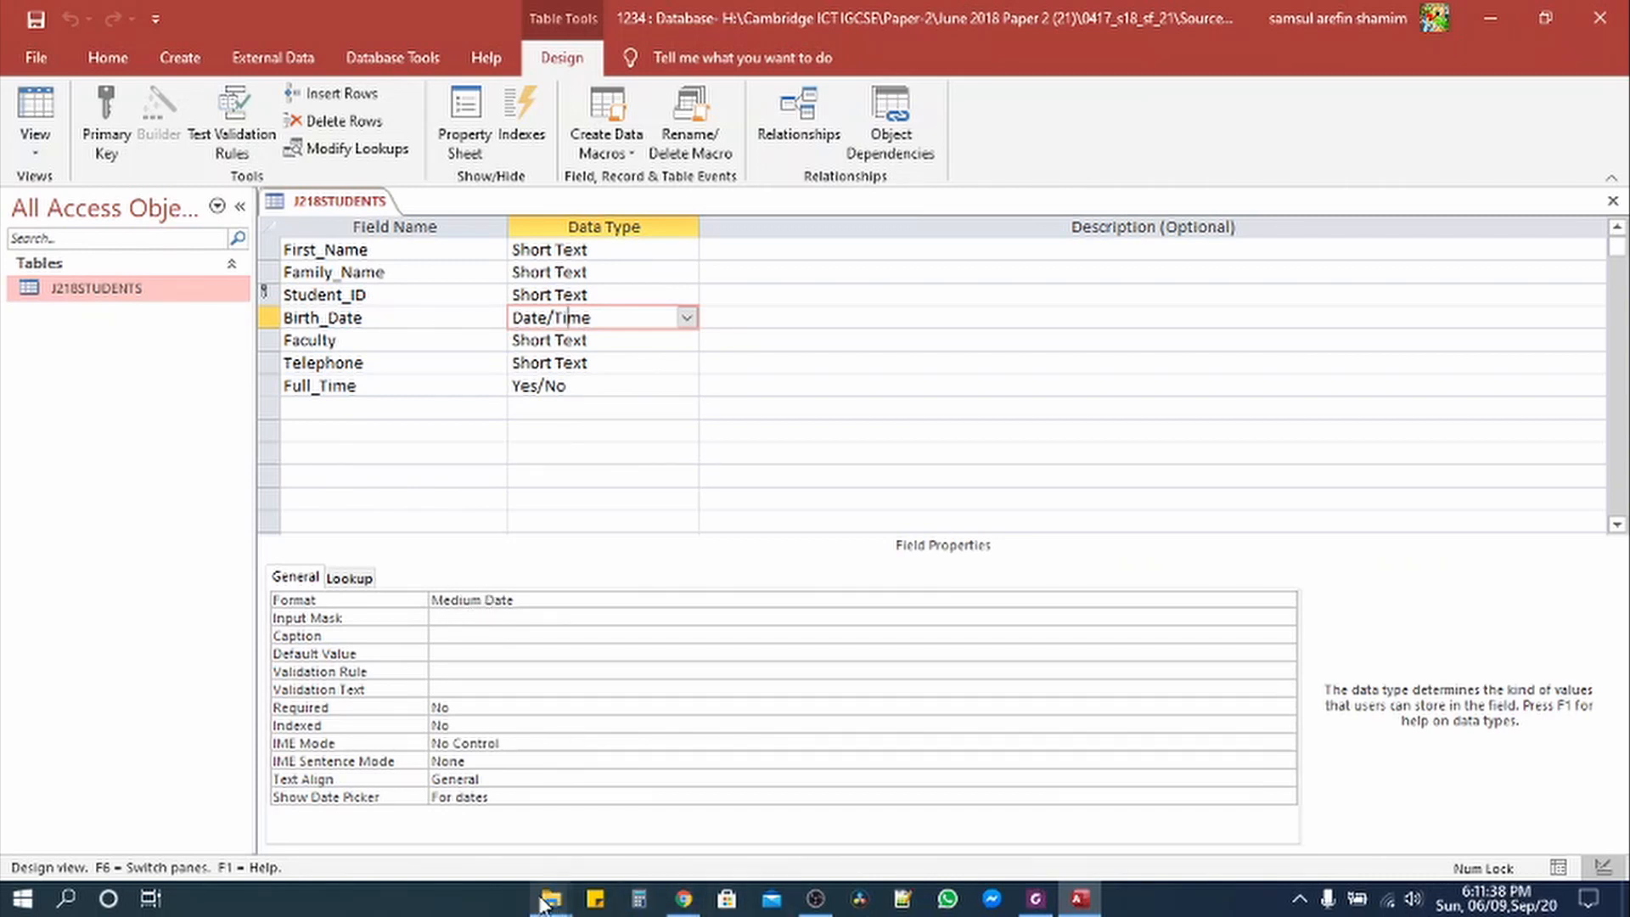
Step: Open J218EVIDENCE1234.docx from the Source Files 2018 folder in Word
mouse_move(551, 898)
click(370, 764)
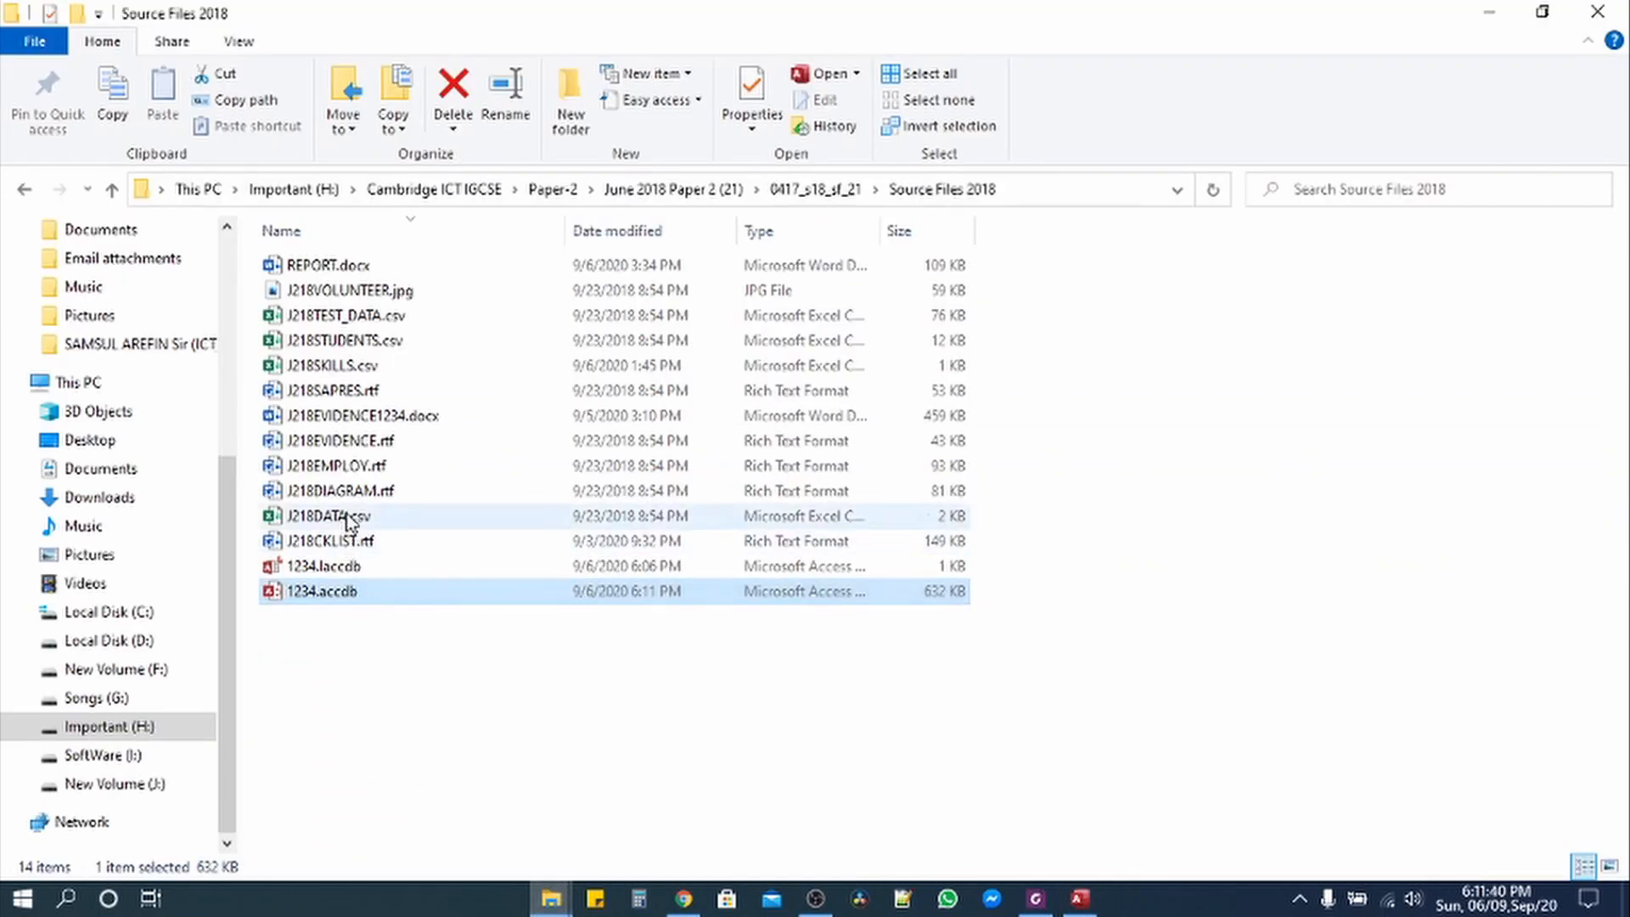
click(353, 417)
double_click(352, 419)
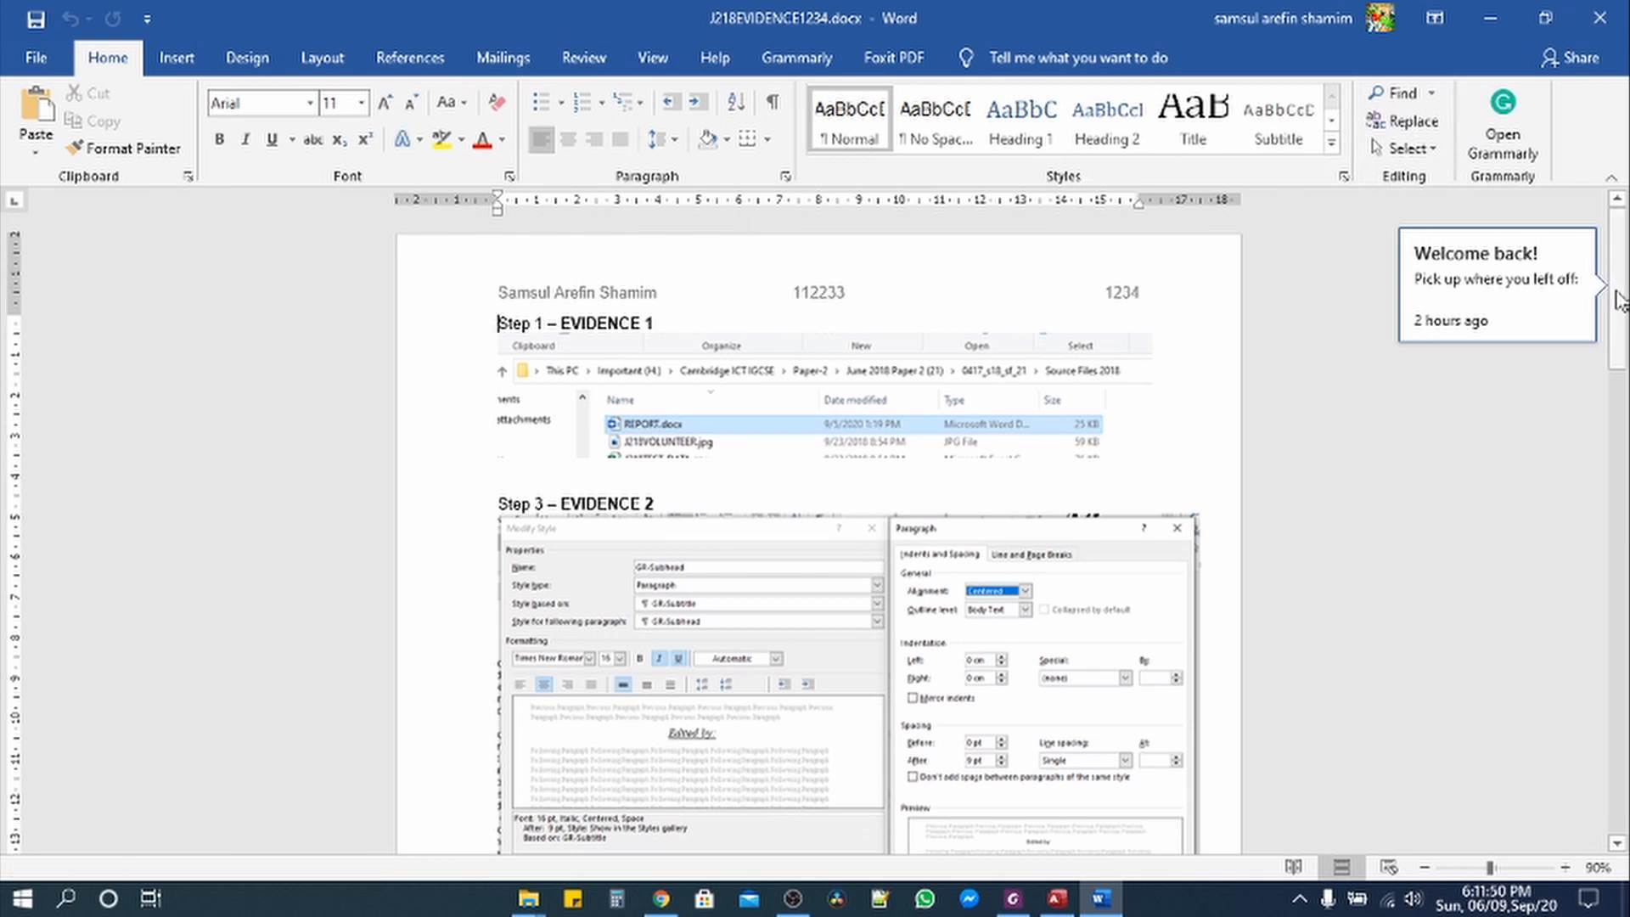
Step: Paste the J218STUDENTS design-view screenshot below 'Step 21 – EVIDENCE 4'
drag(1619, 288, 677, 527)
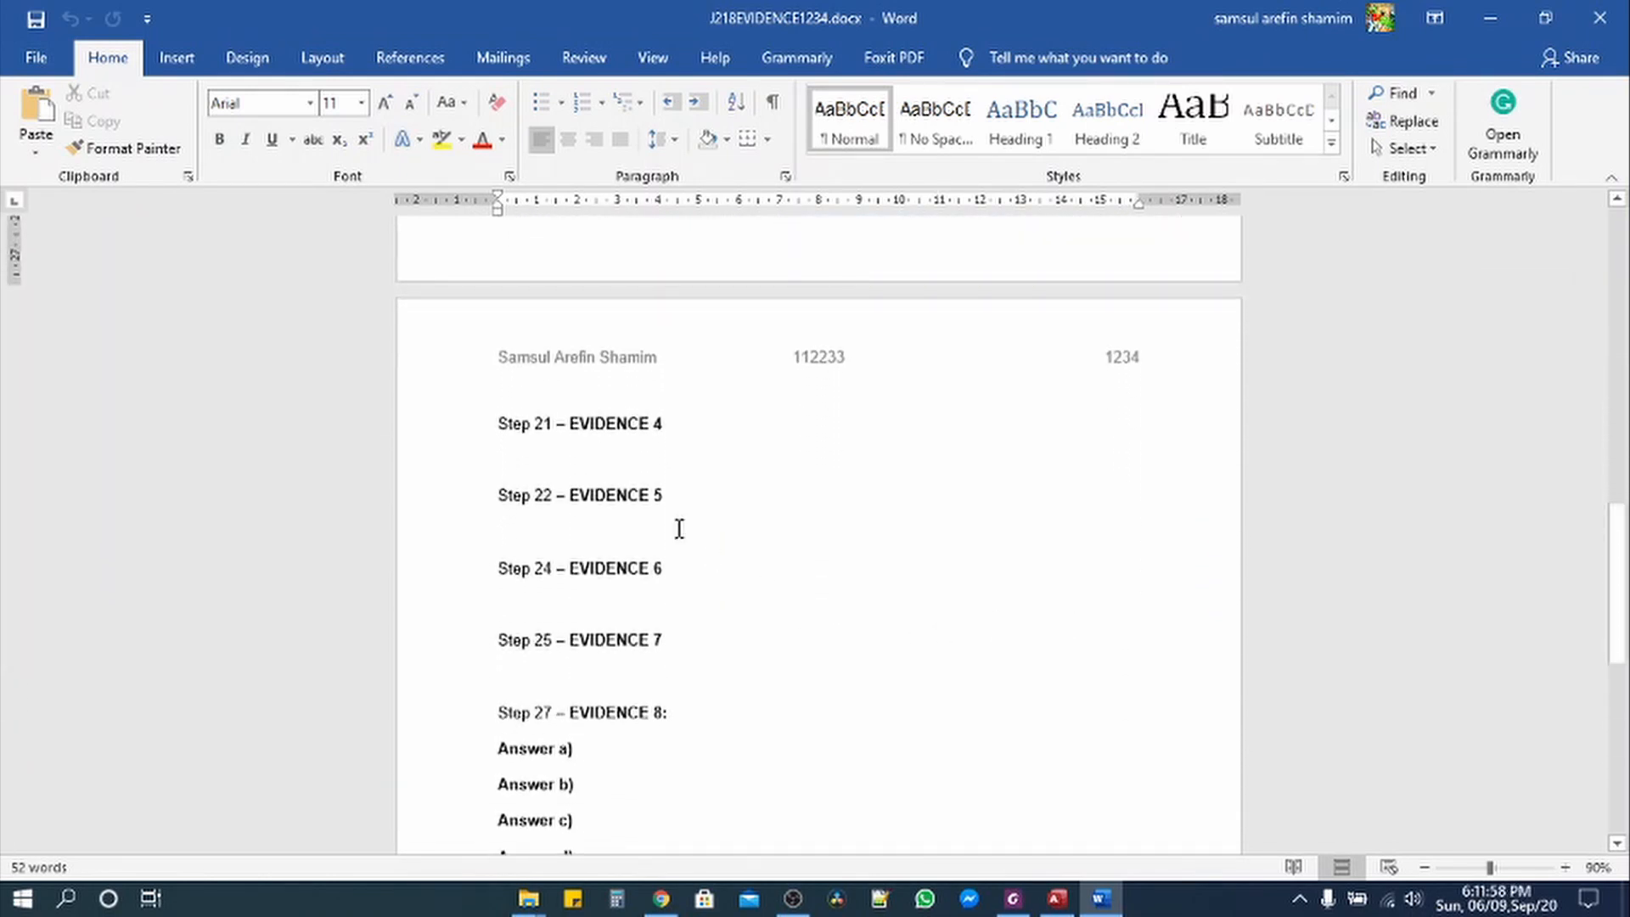
click(553, 444)
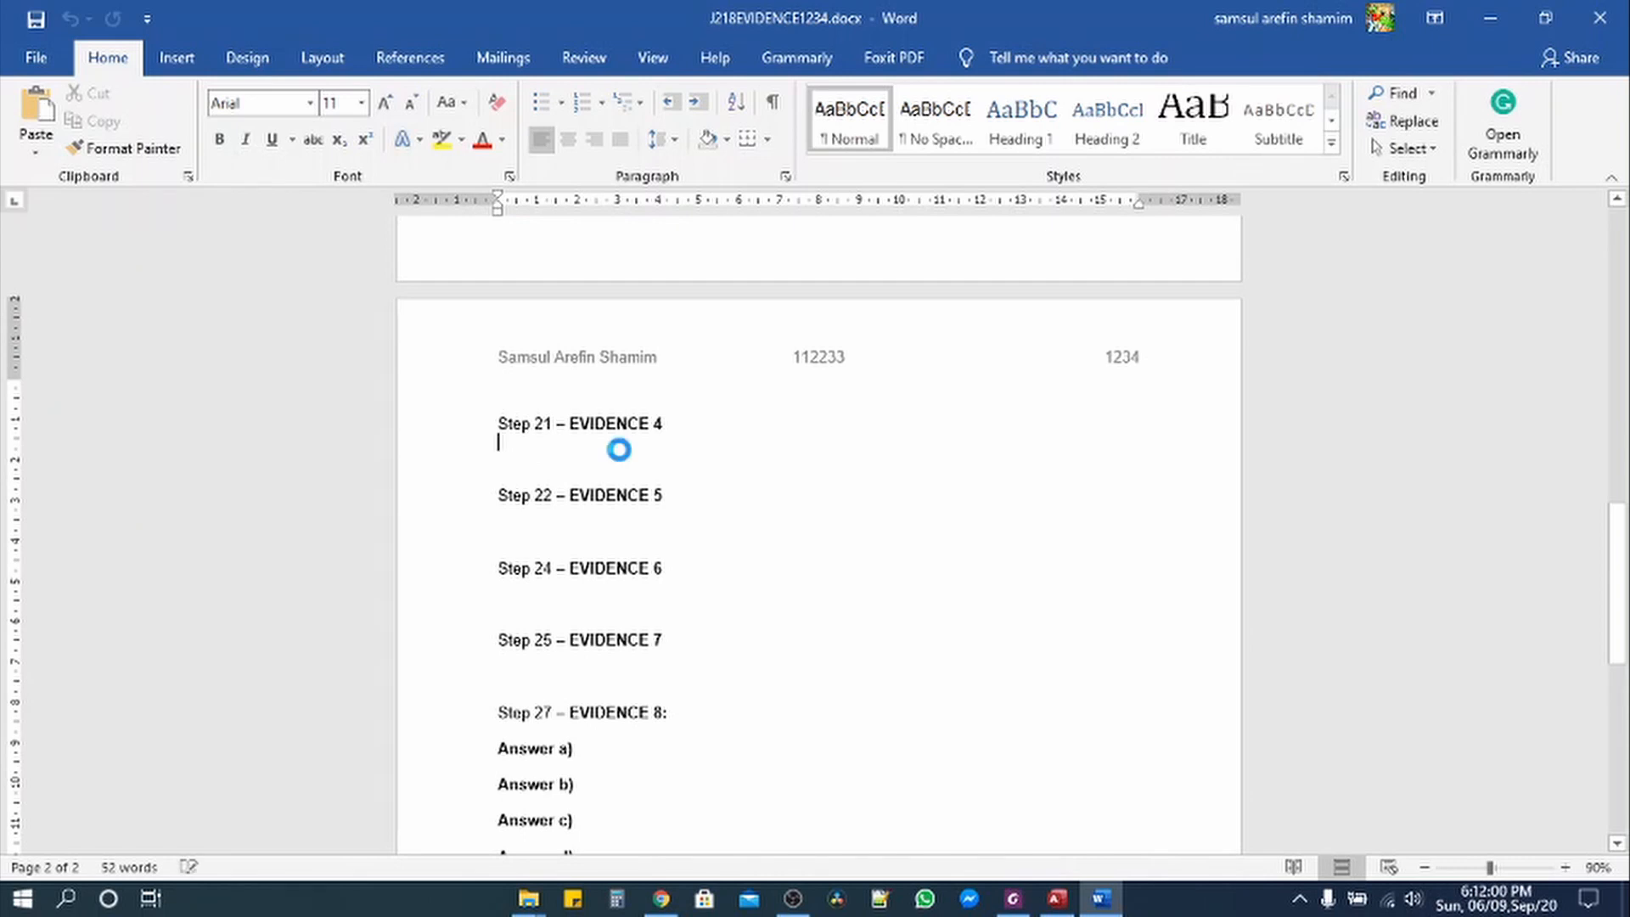
key(ctrl+v)
click(764, 611)
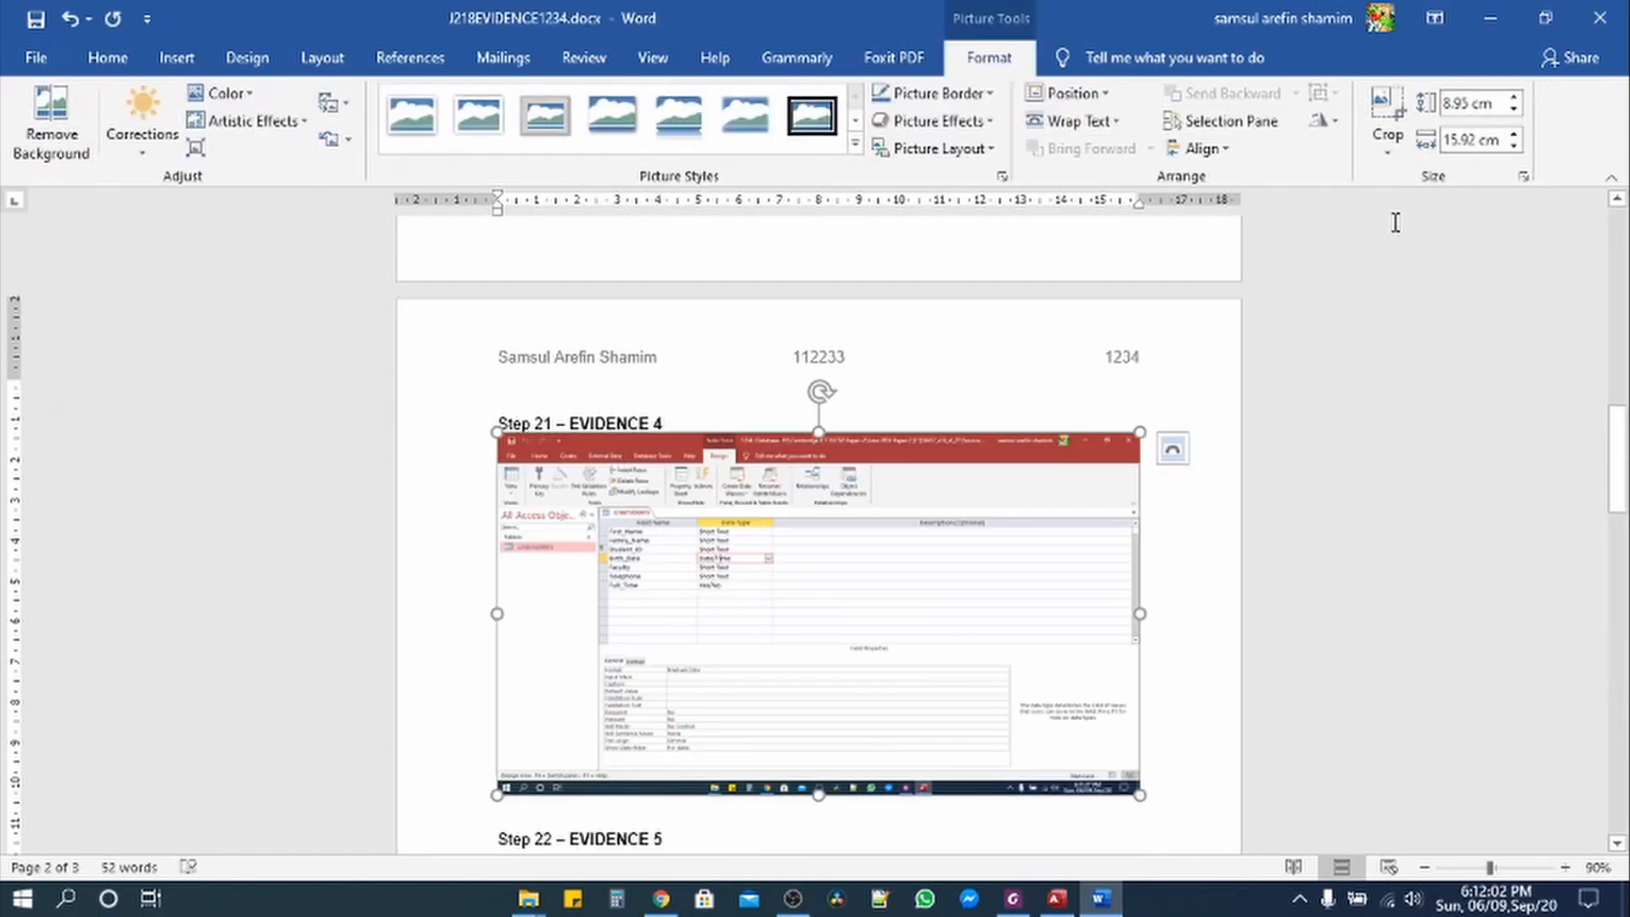
Step: Crop the screenshot's left, bottom, right and top edges down to the field list
click(1389, 115)
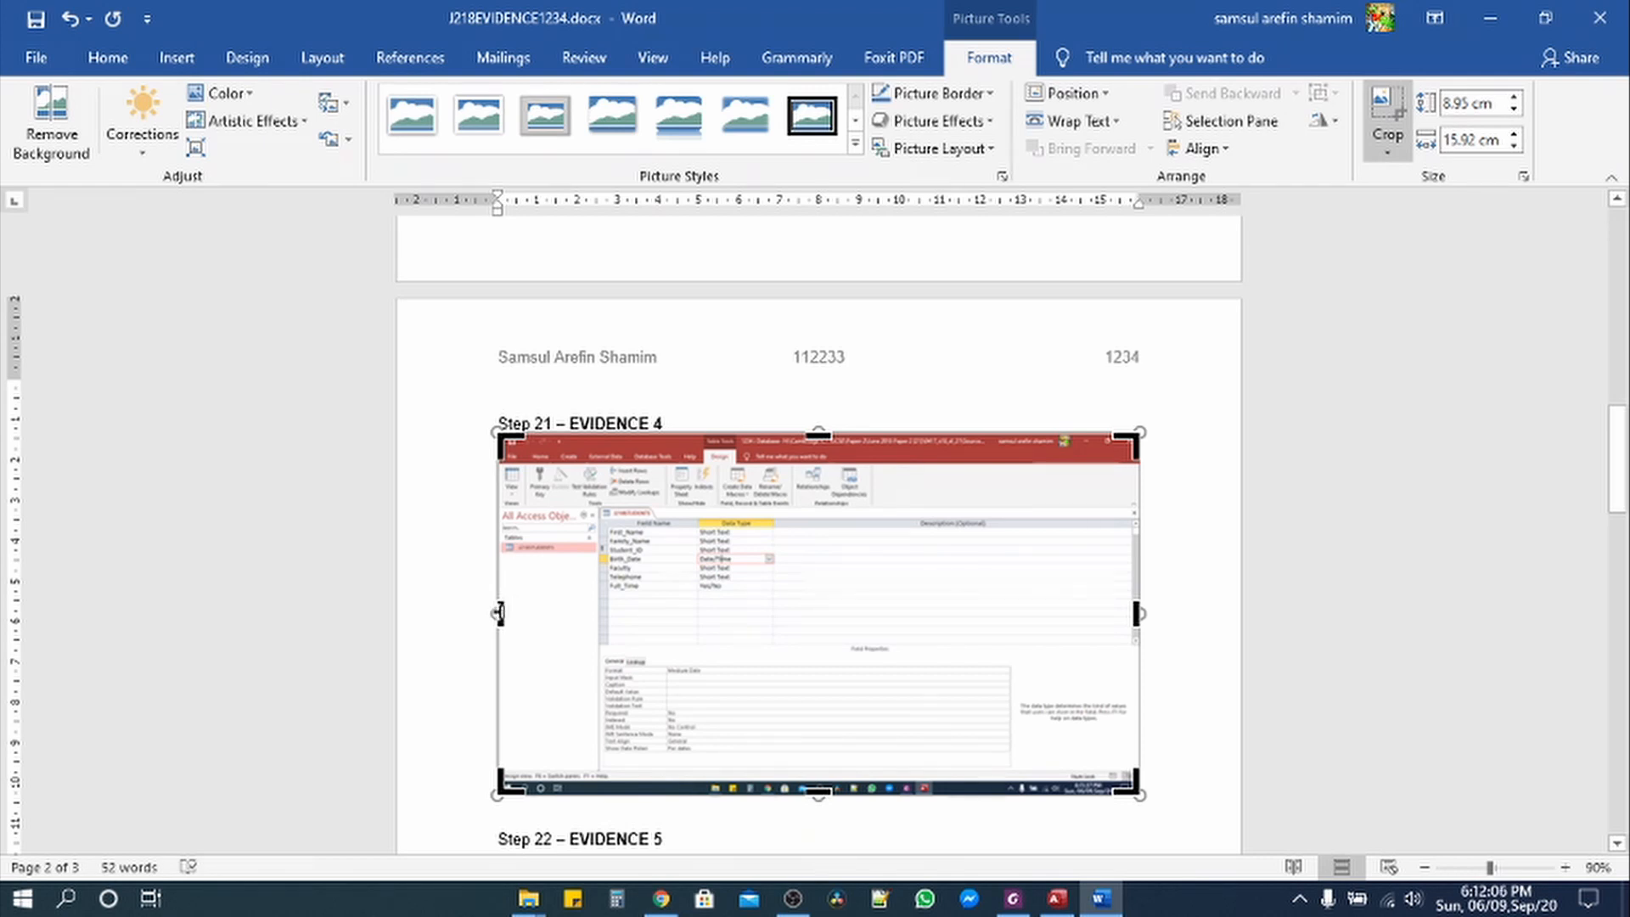
drag(499, 612, 594, 626)
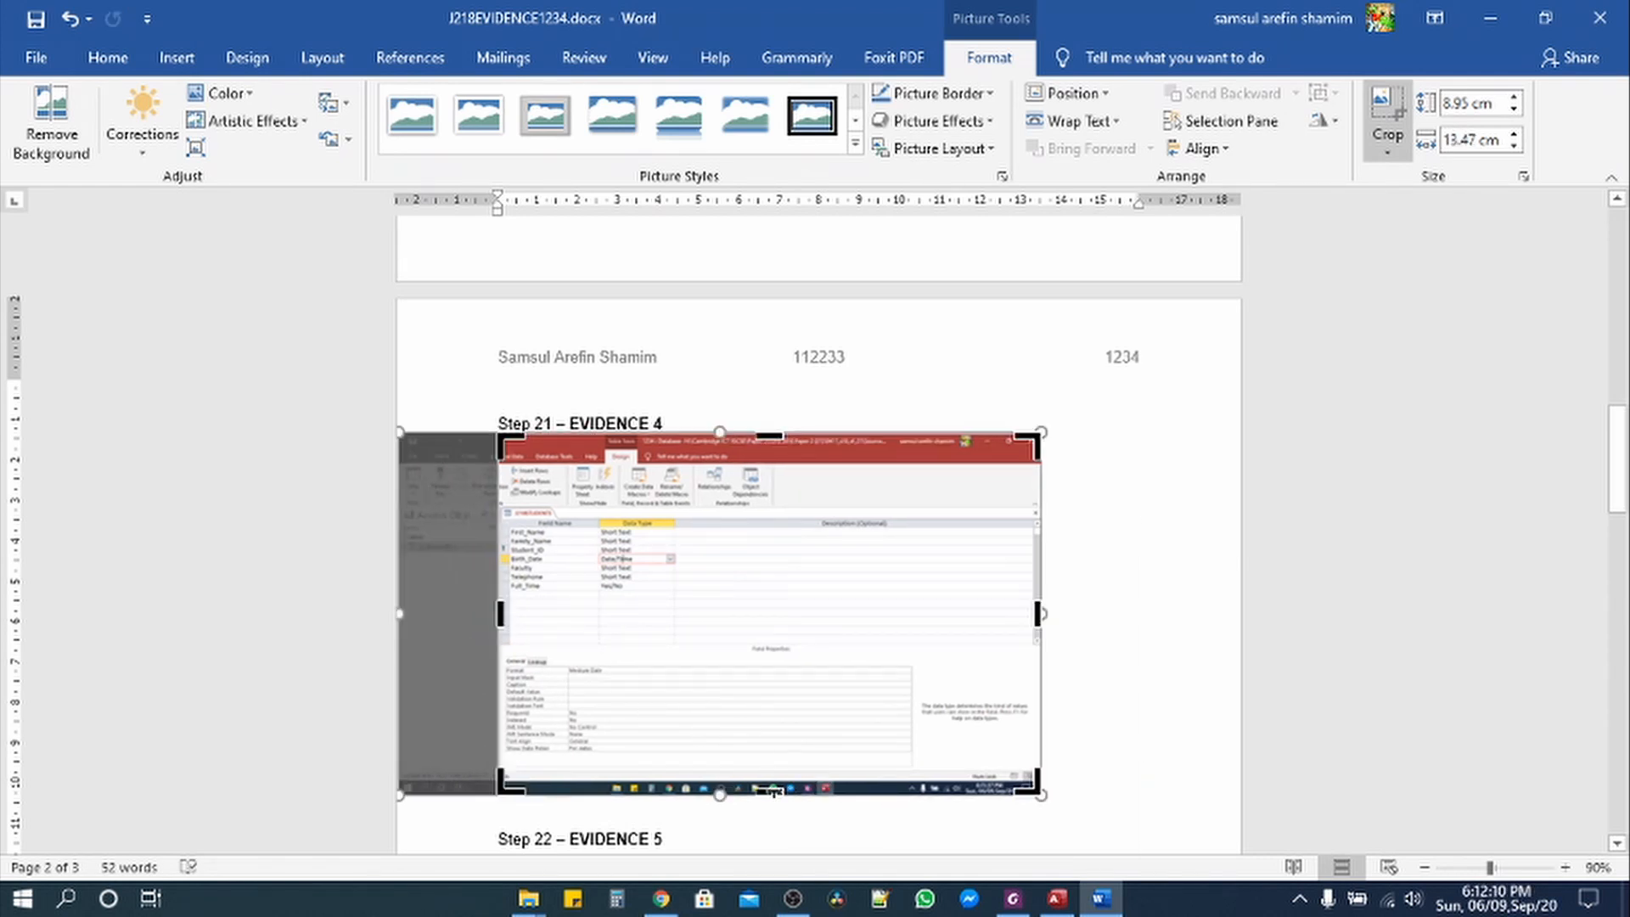
drag(774, 757, 773, 690)
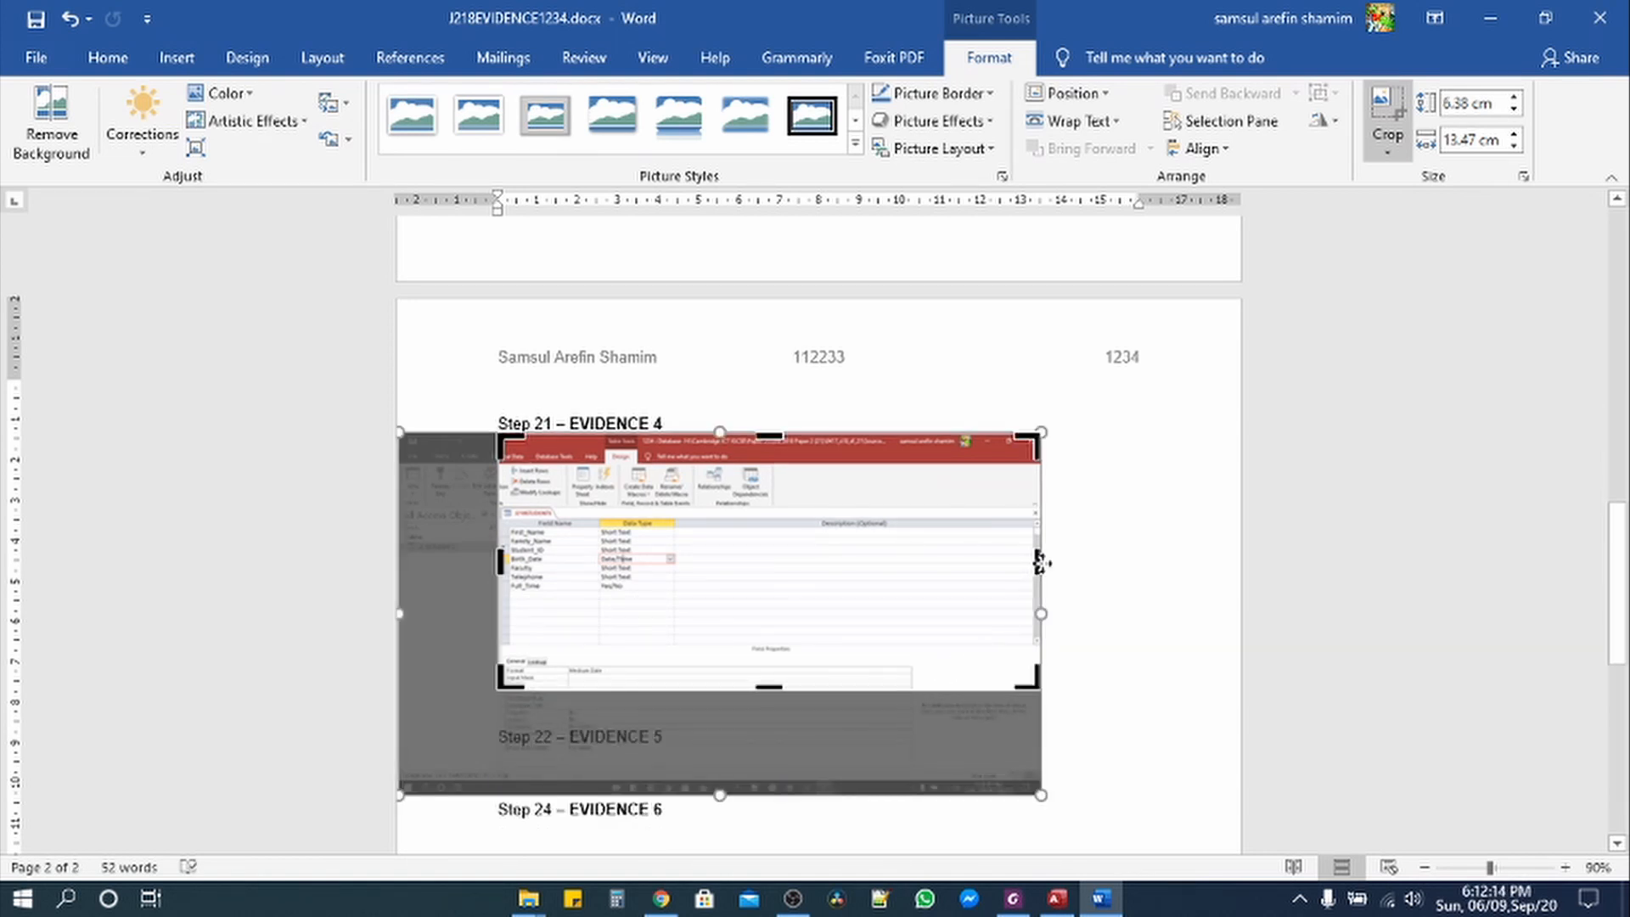
drag(1036, 556, 678, 547)
drag(584, 433, 575, 500)
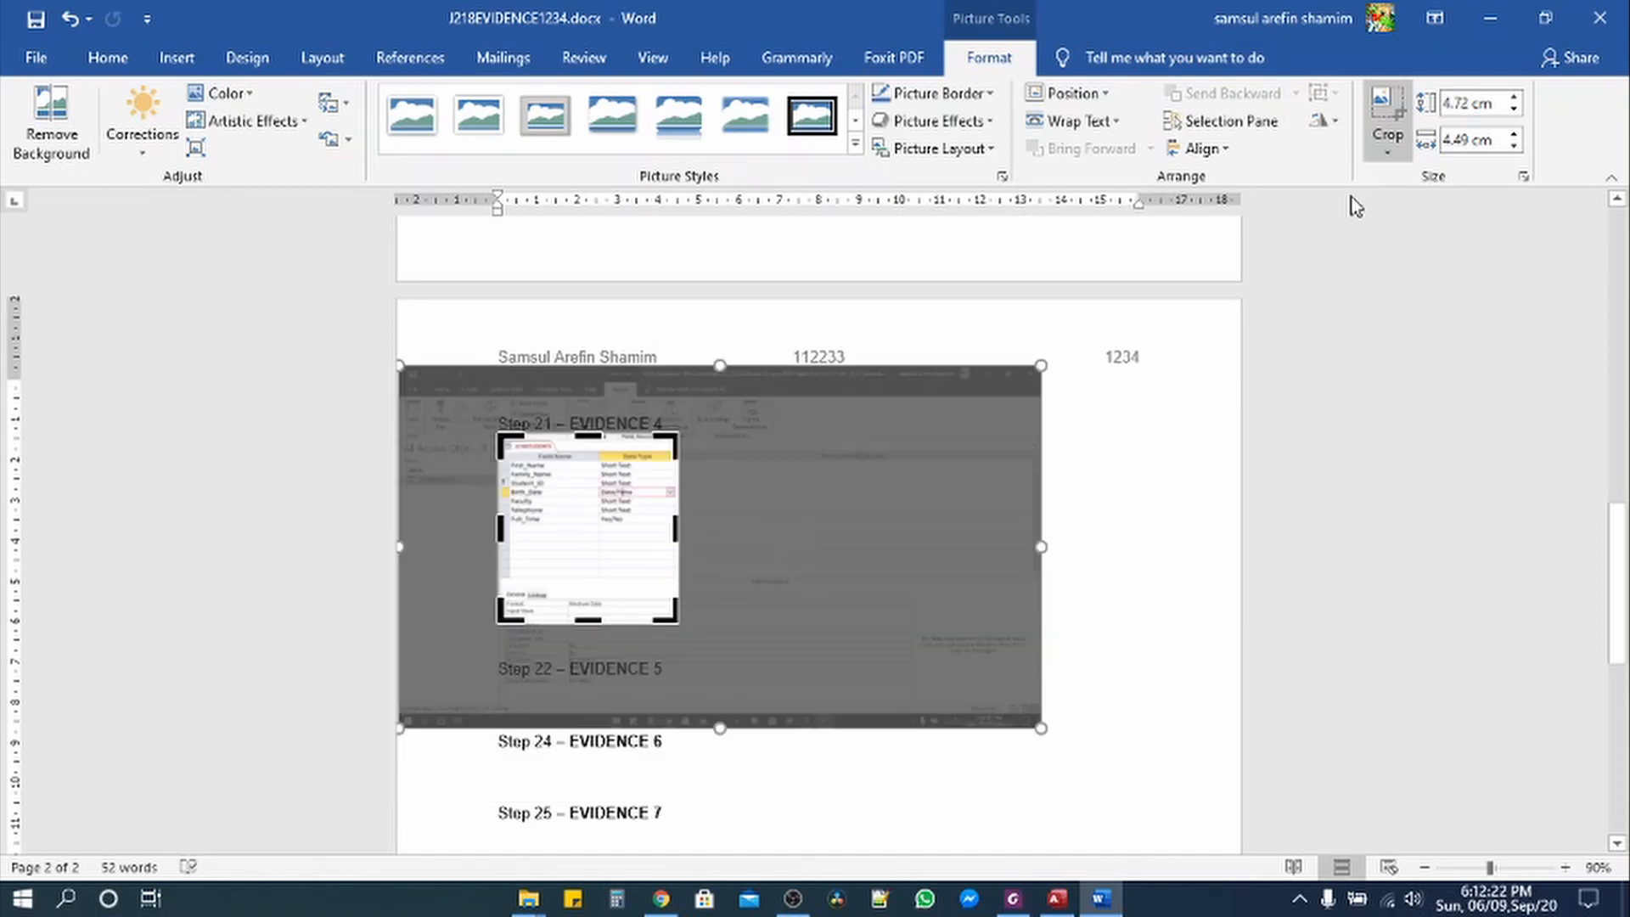
click(1386, 108)
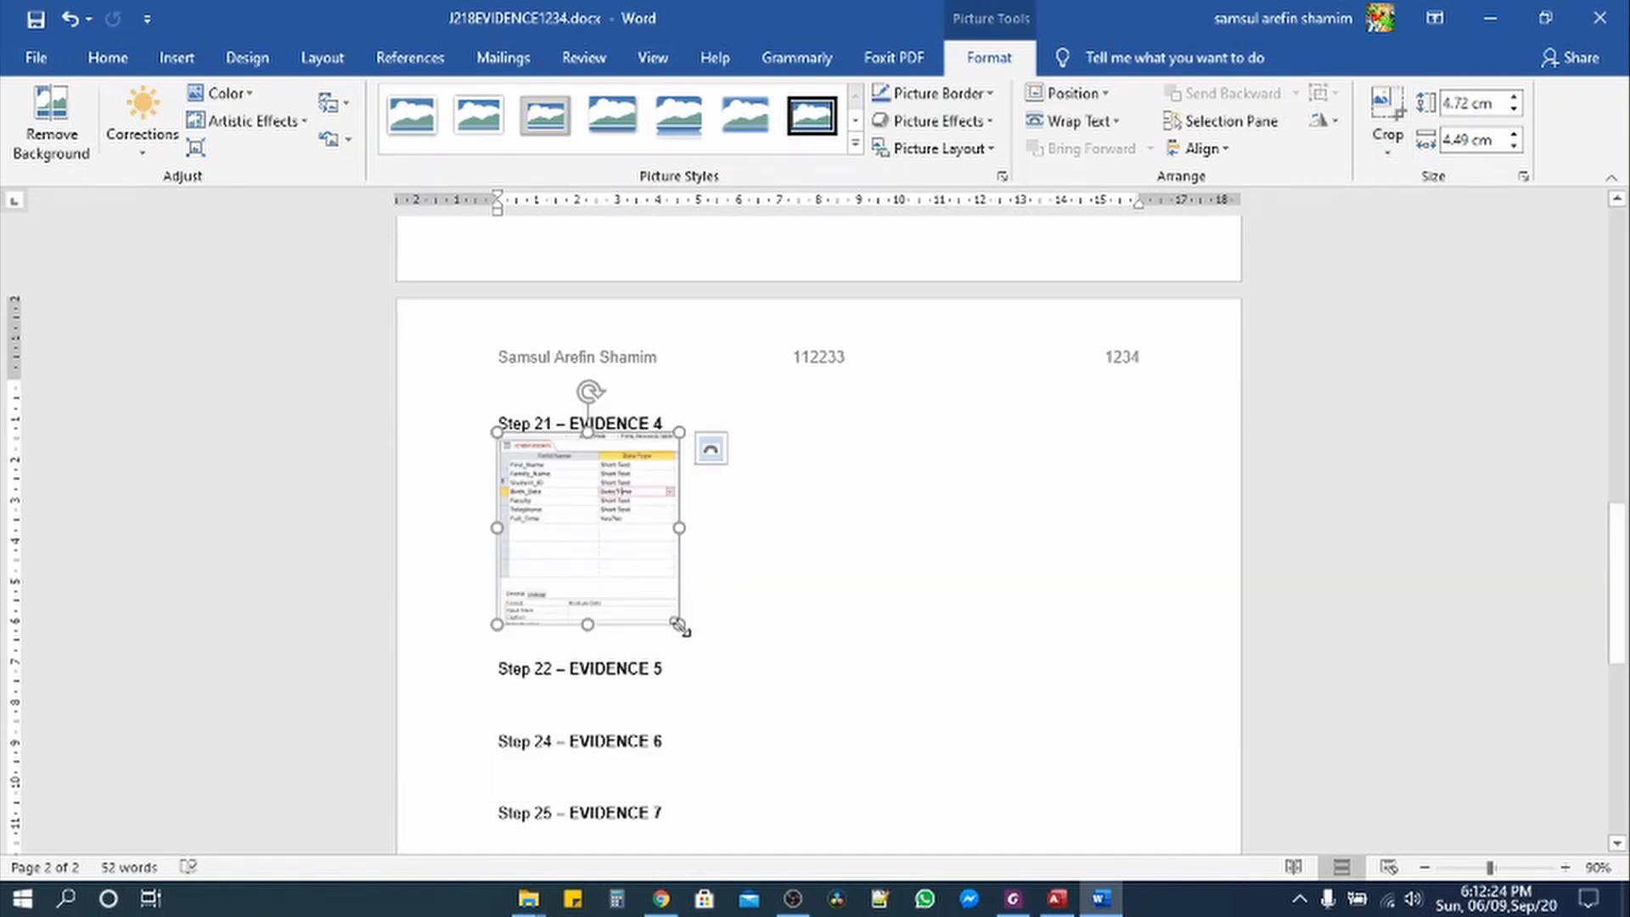
Step: Enlarge the cropped screenshot proportionally, then minimize Word
drag(679, 627, 1138, 797)
scroll(924, 687, down, 5)
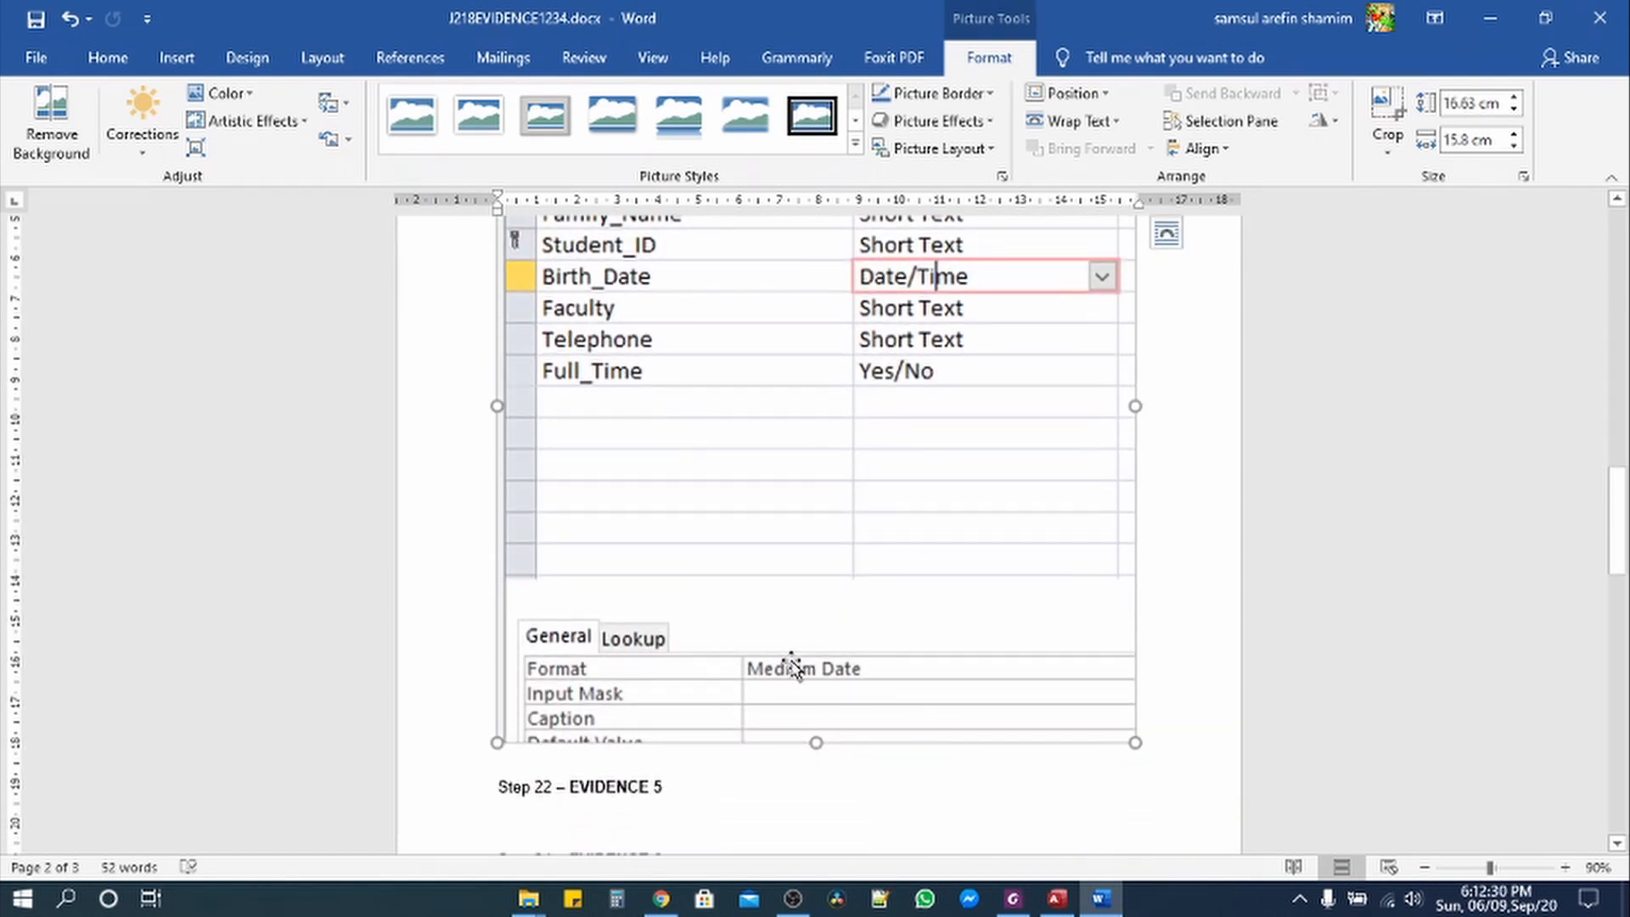
scroll(746, 688, up, 1)
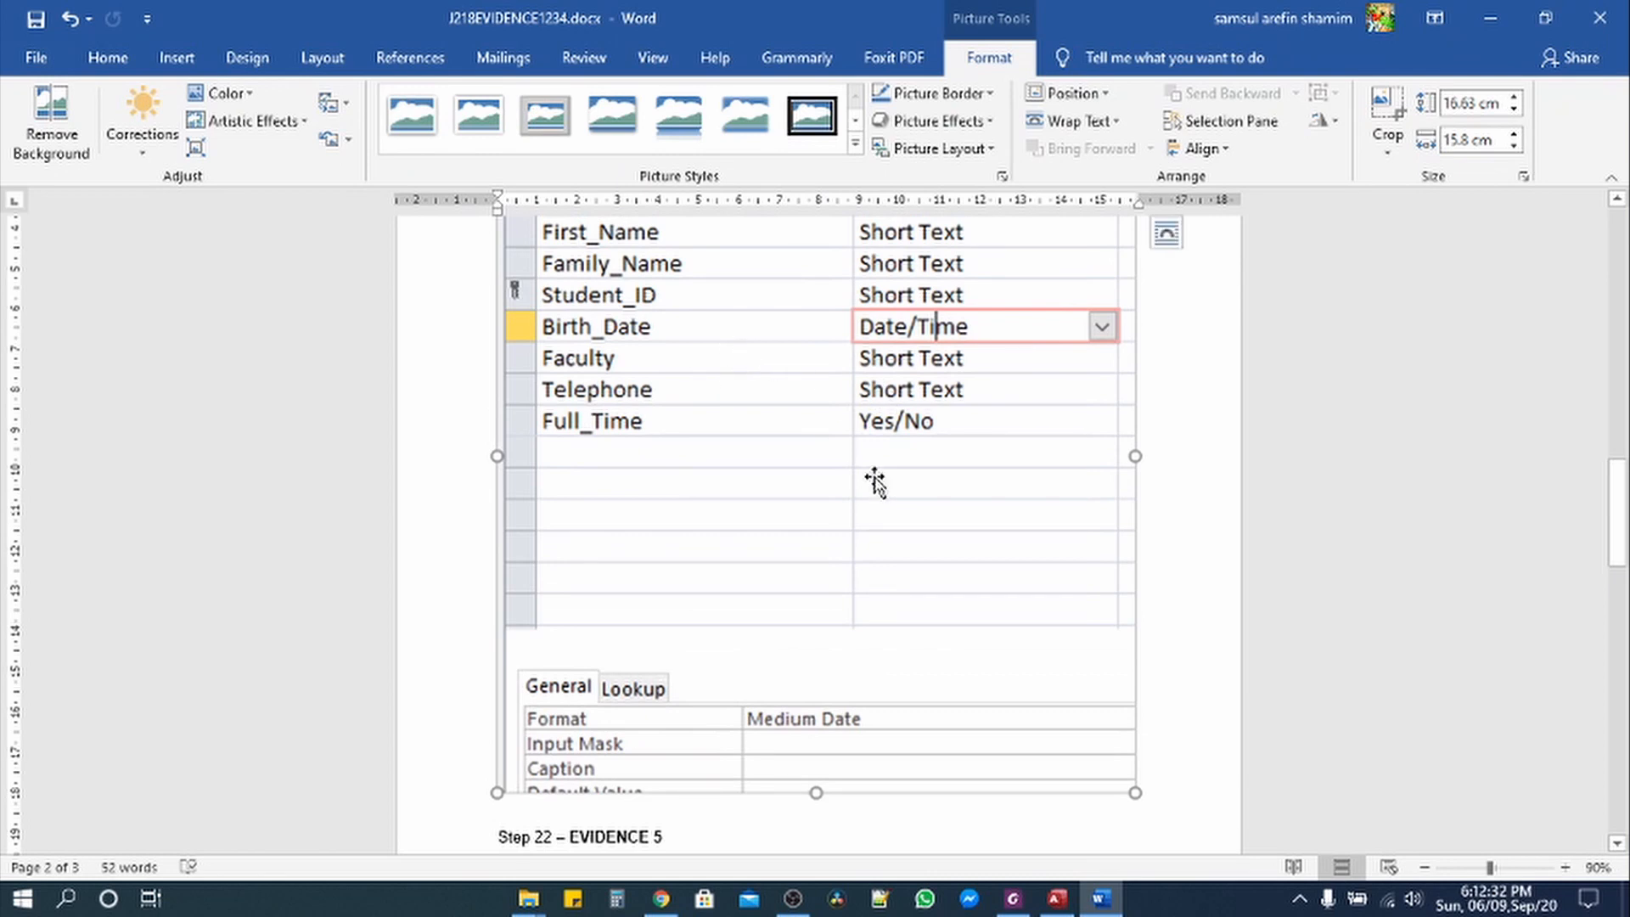
scroll(918, 493, up, 2)
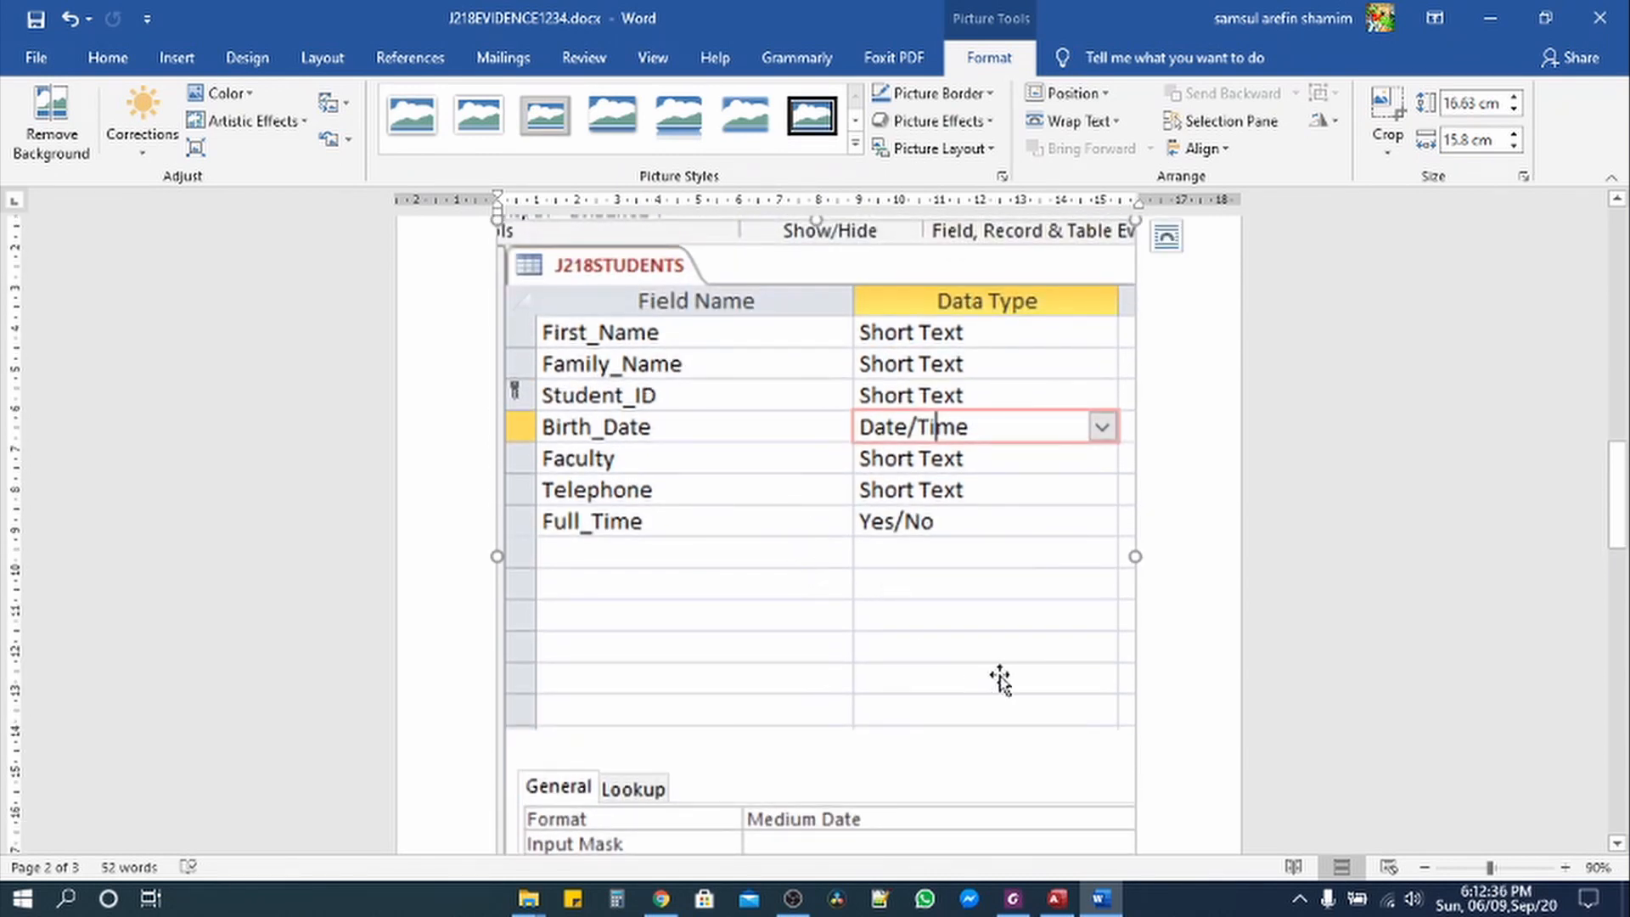
click(1500, 25)
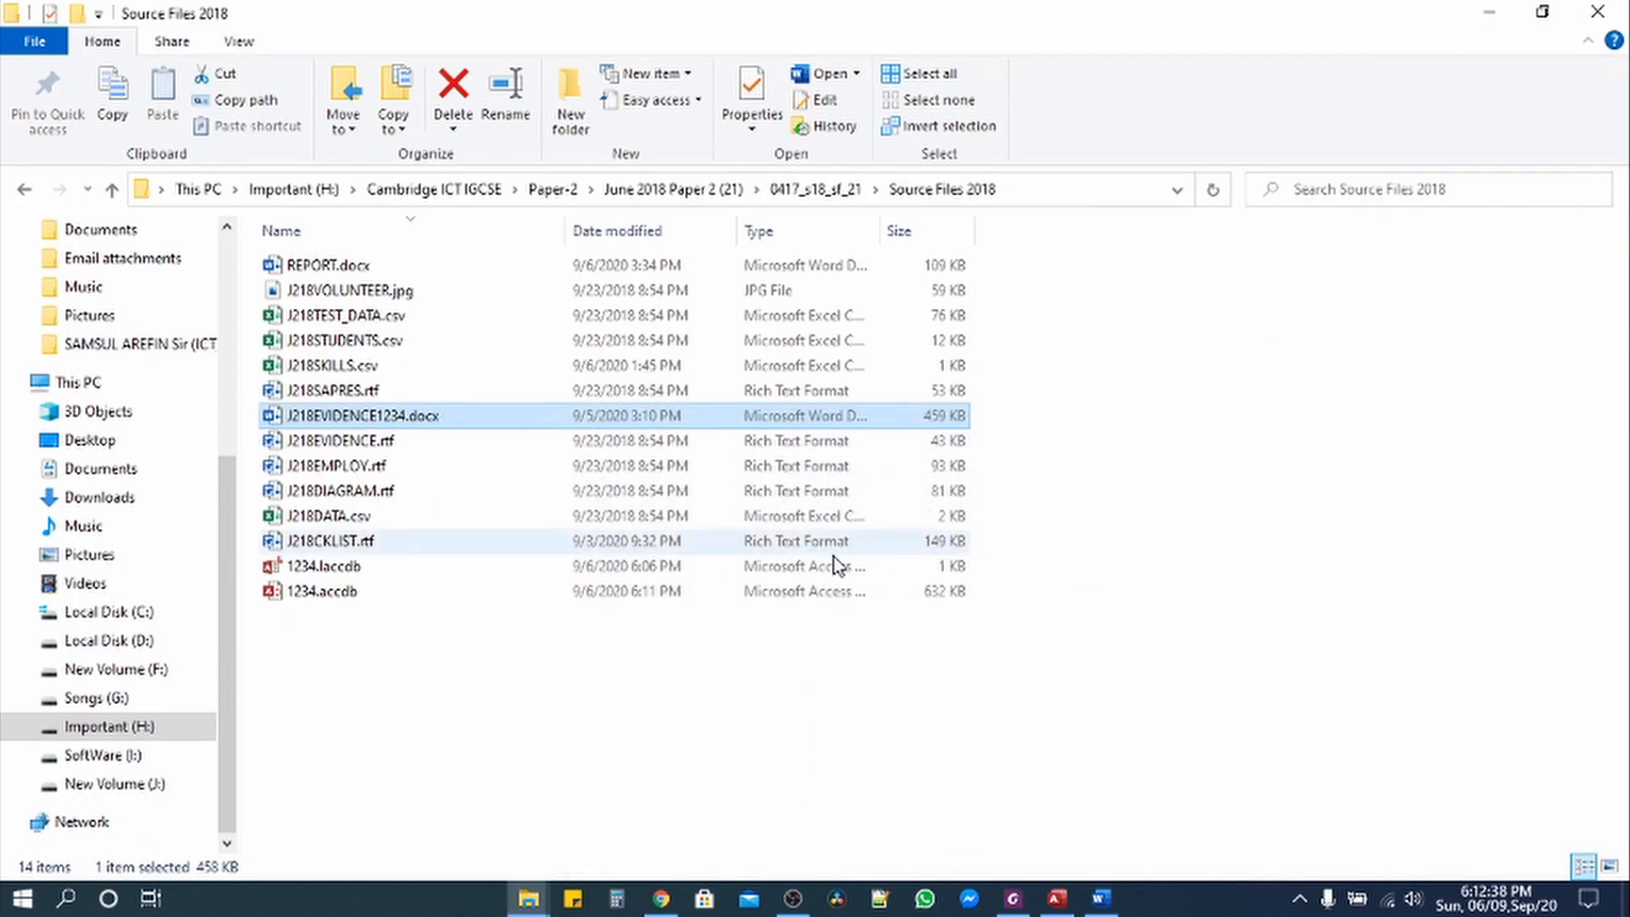
Step: Highlight the EVIDENCE 4 box text in yellow in the exam paper PDF, then return to Access
click(1013, 902)
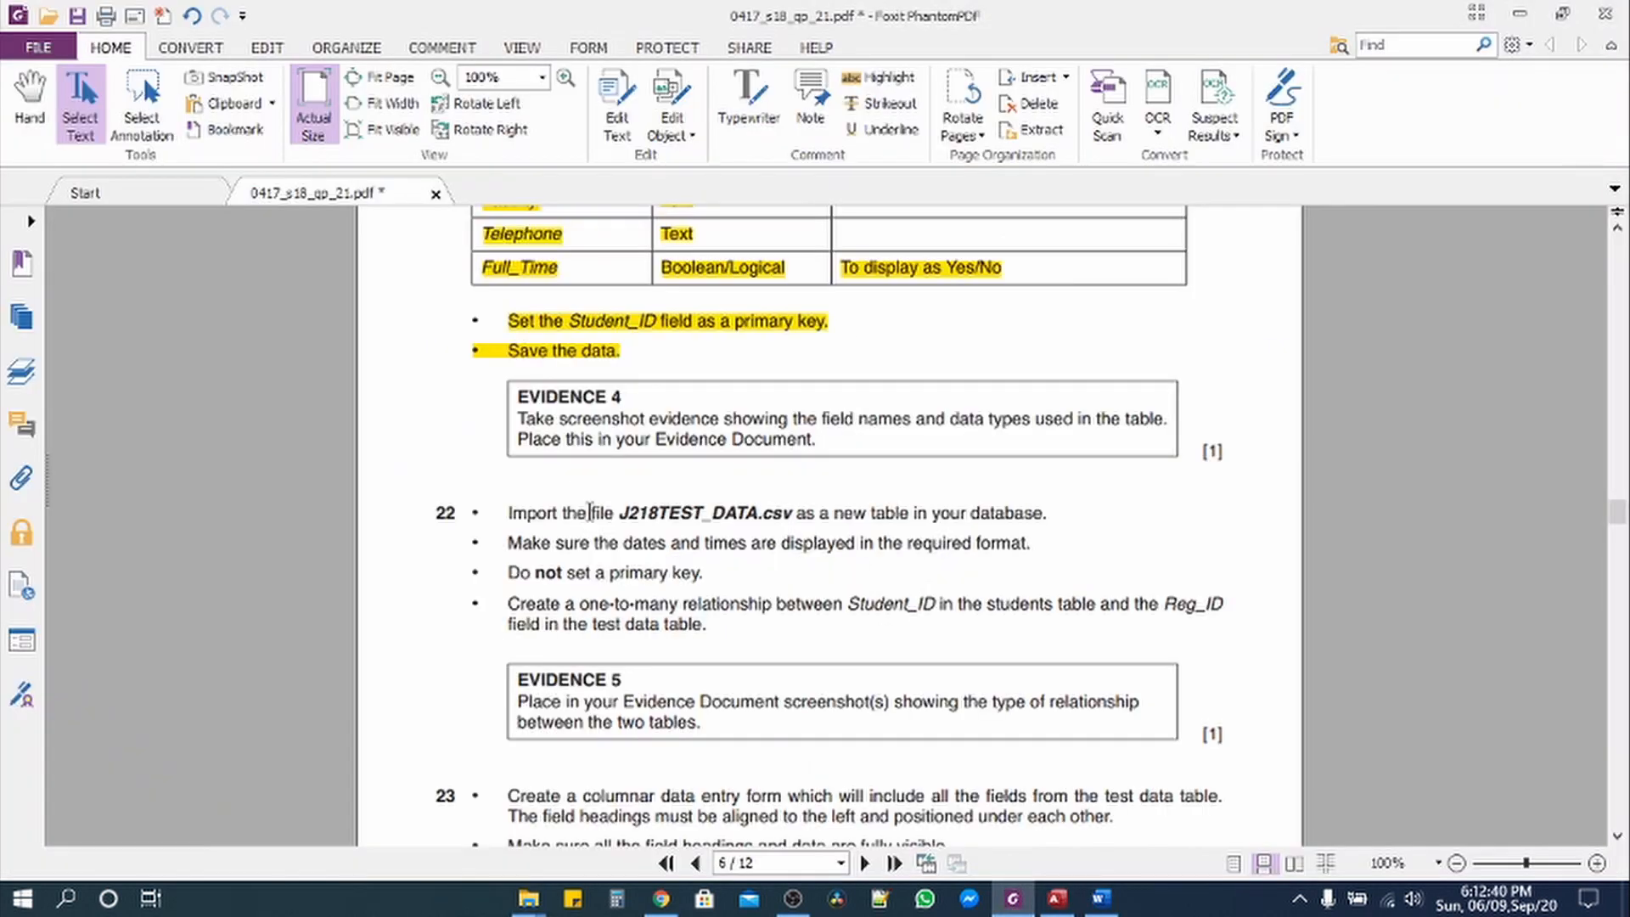
drag(523, 392, 819, 442)
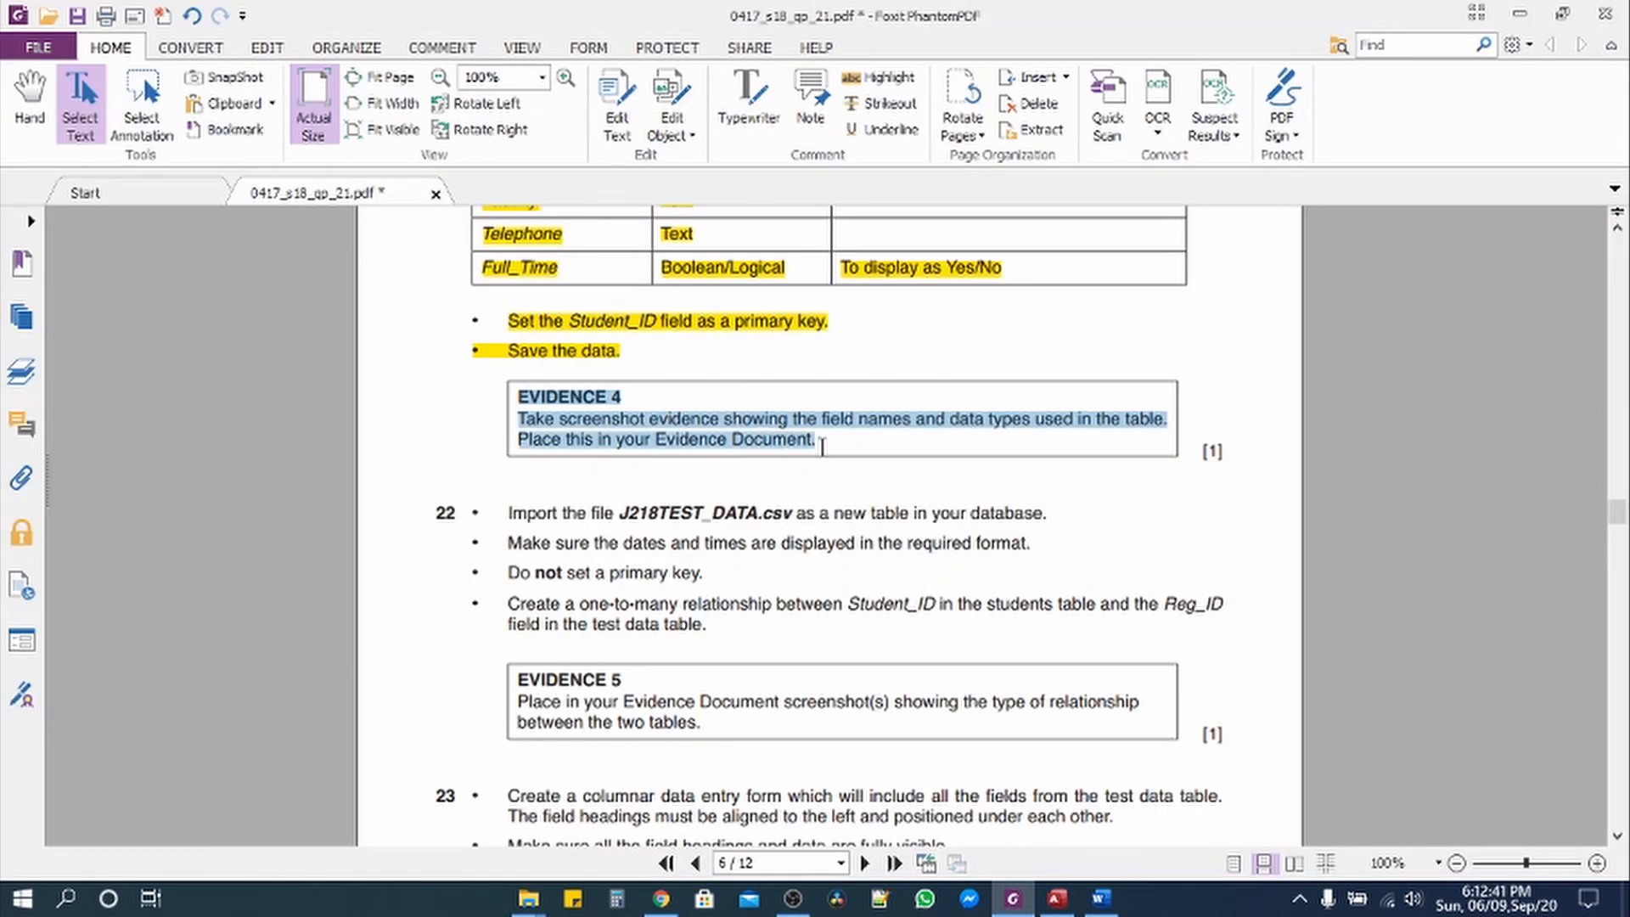
click(883, 76)
scroll(532, 528, down, 3)
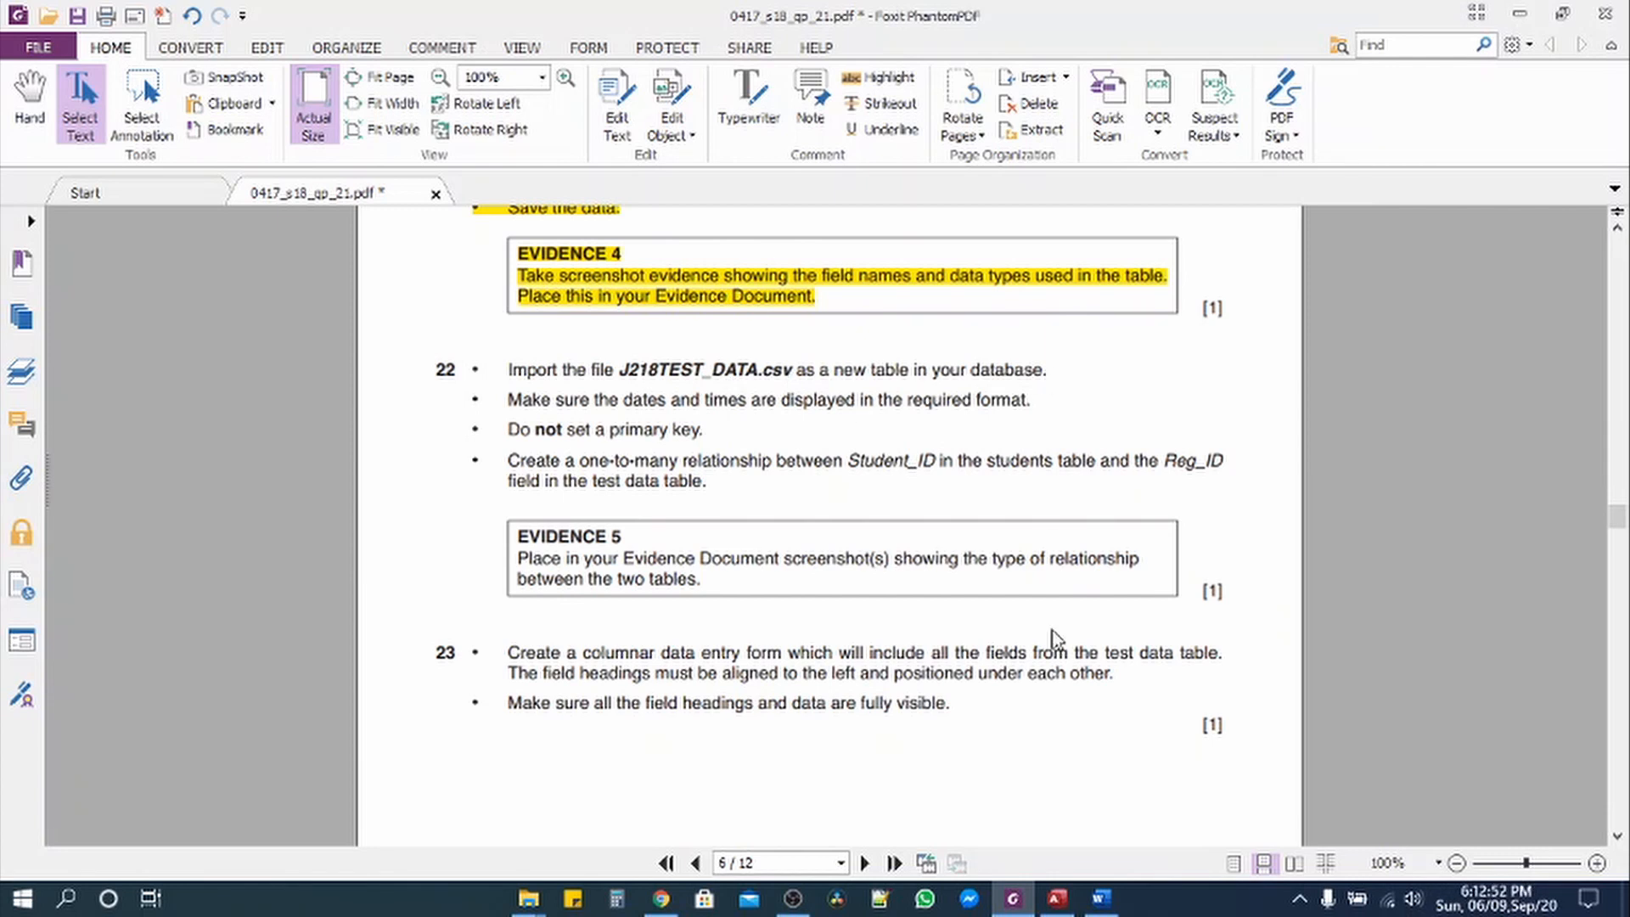
click(1059, 901)
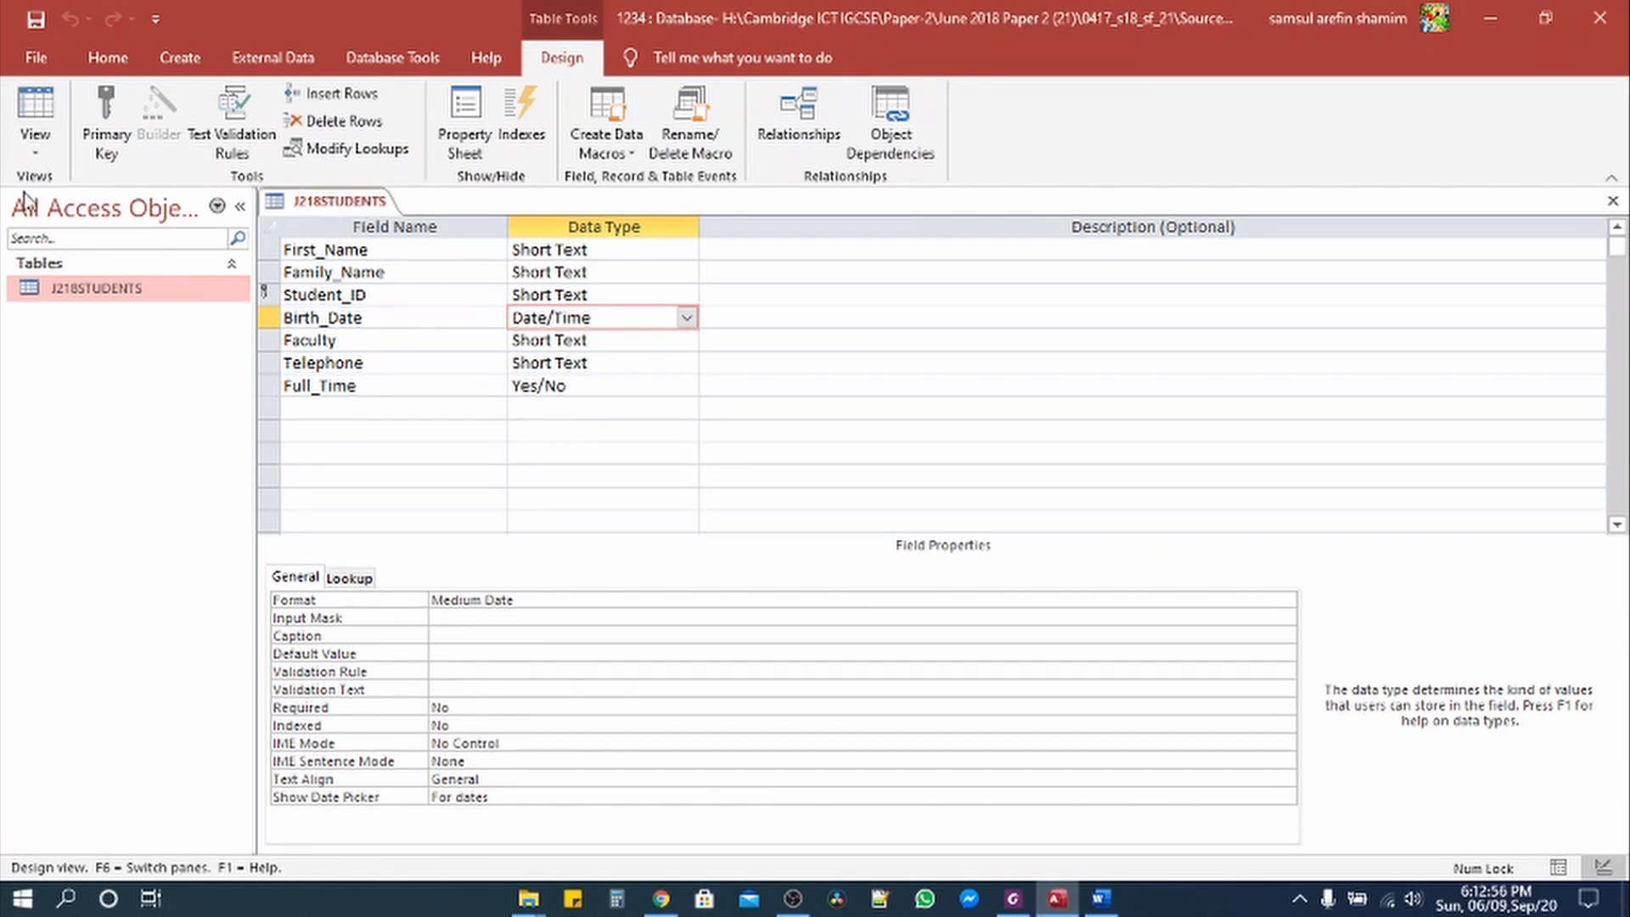
Step: Close the J218STUDENTS table and start a Text File import from External Data
click(34, 115)
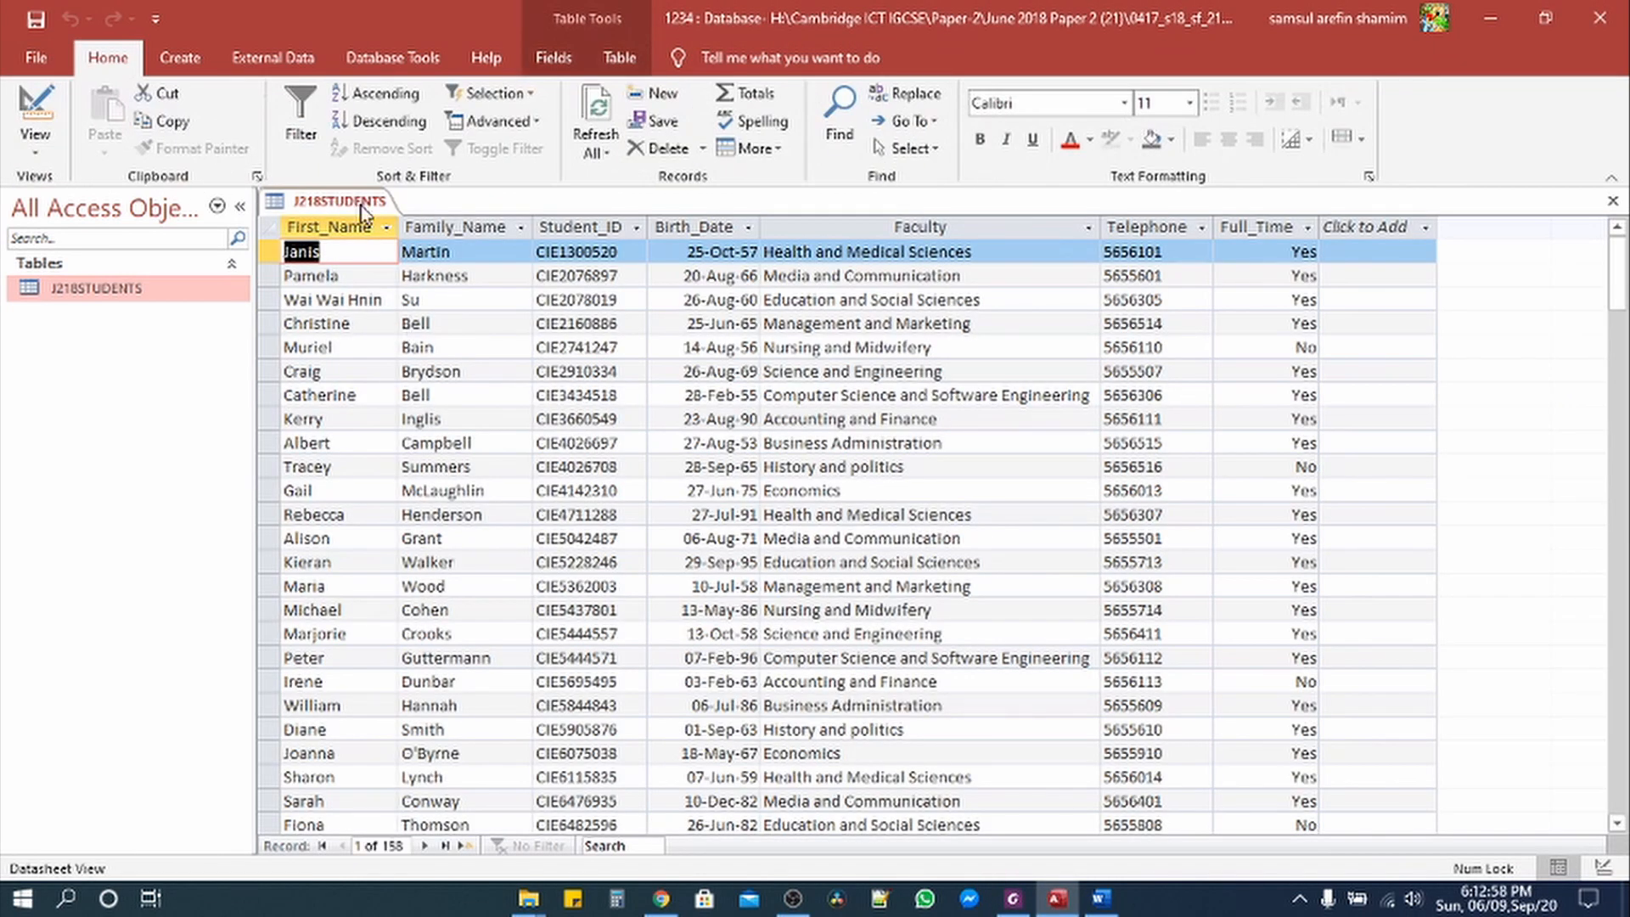
right_click(346, 210)
click(399, 236)
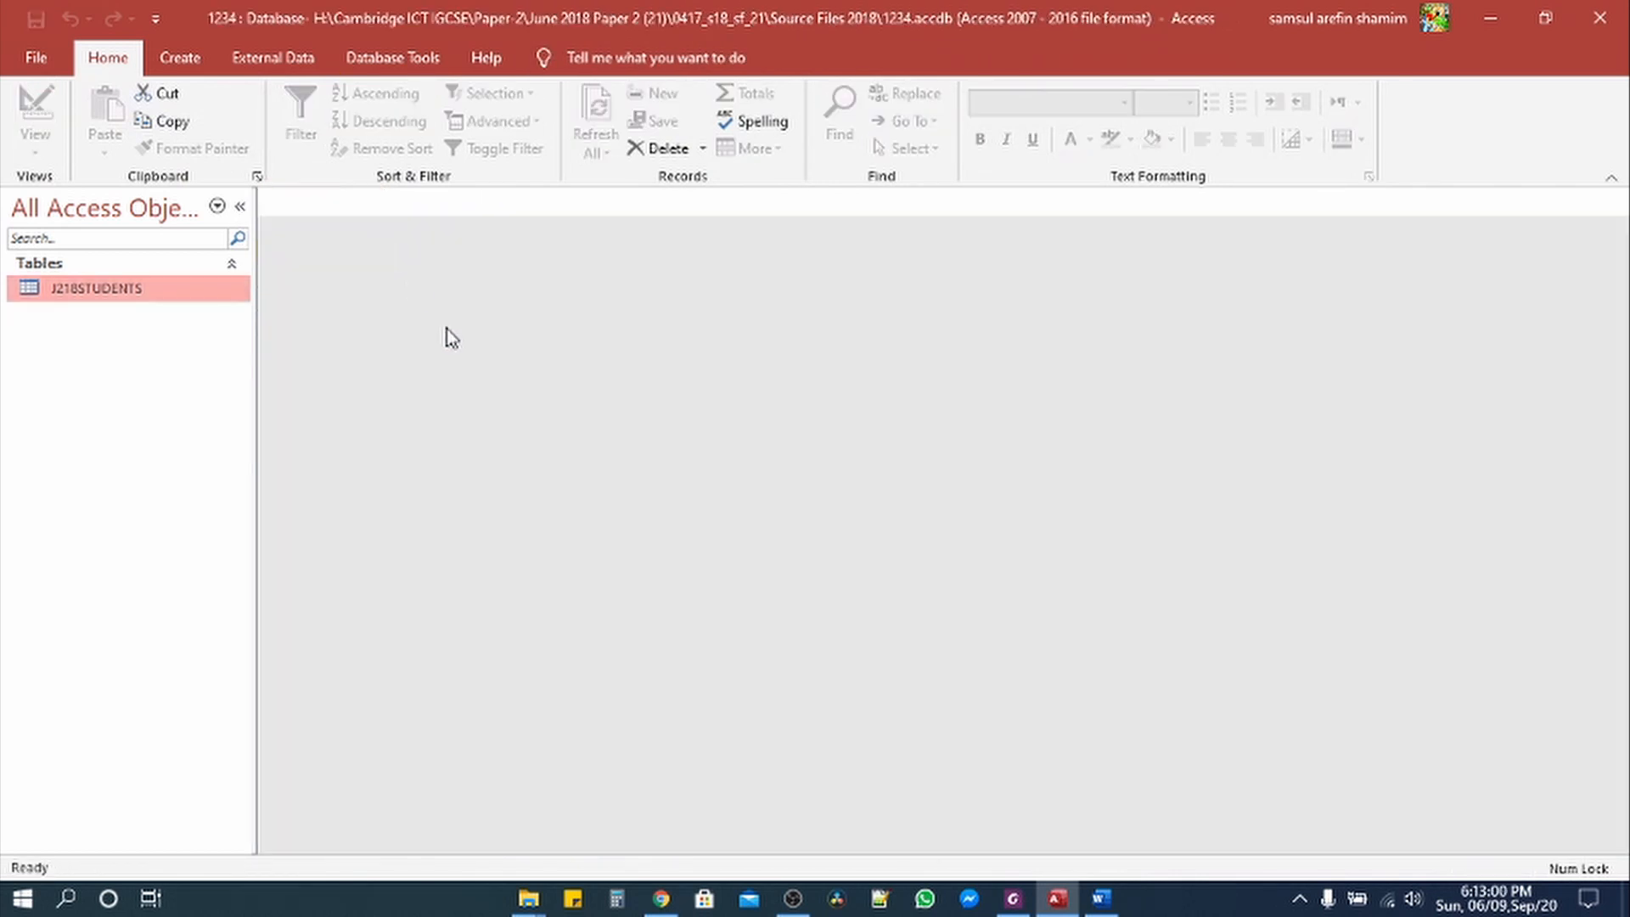
click(178, 61)
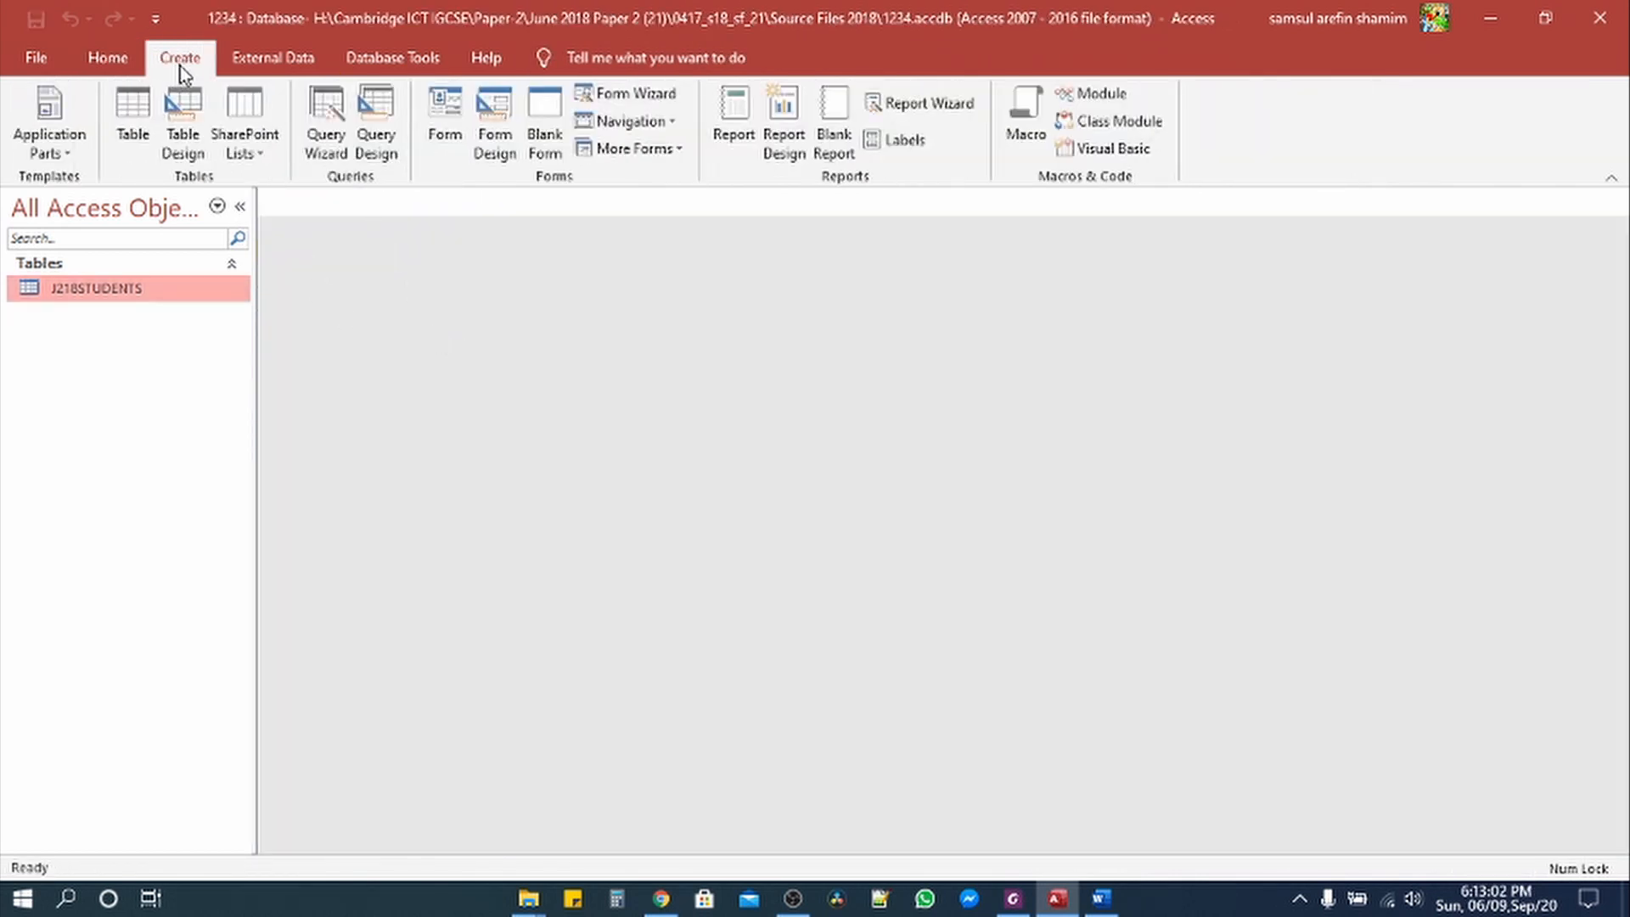
click(270, 60)
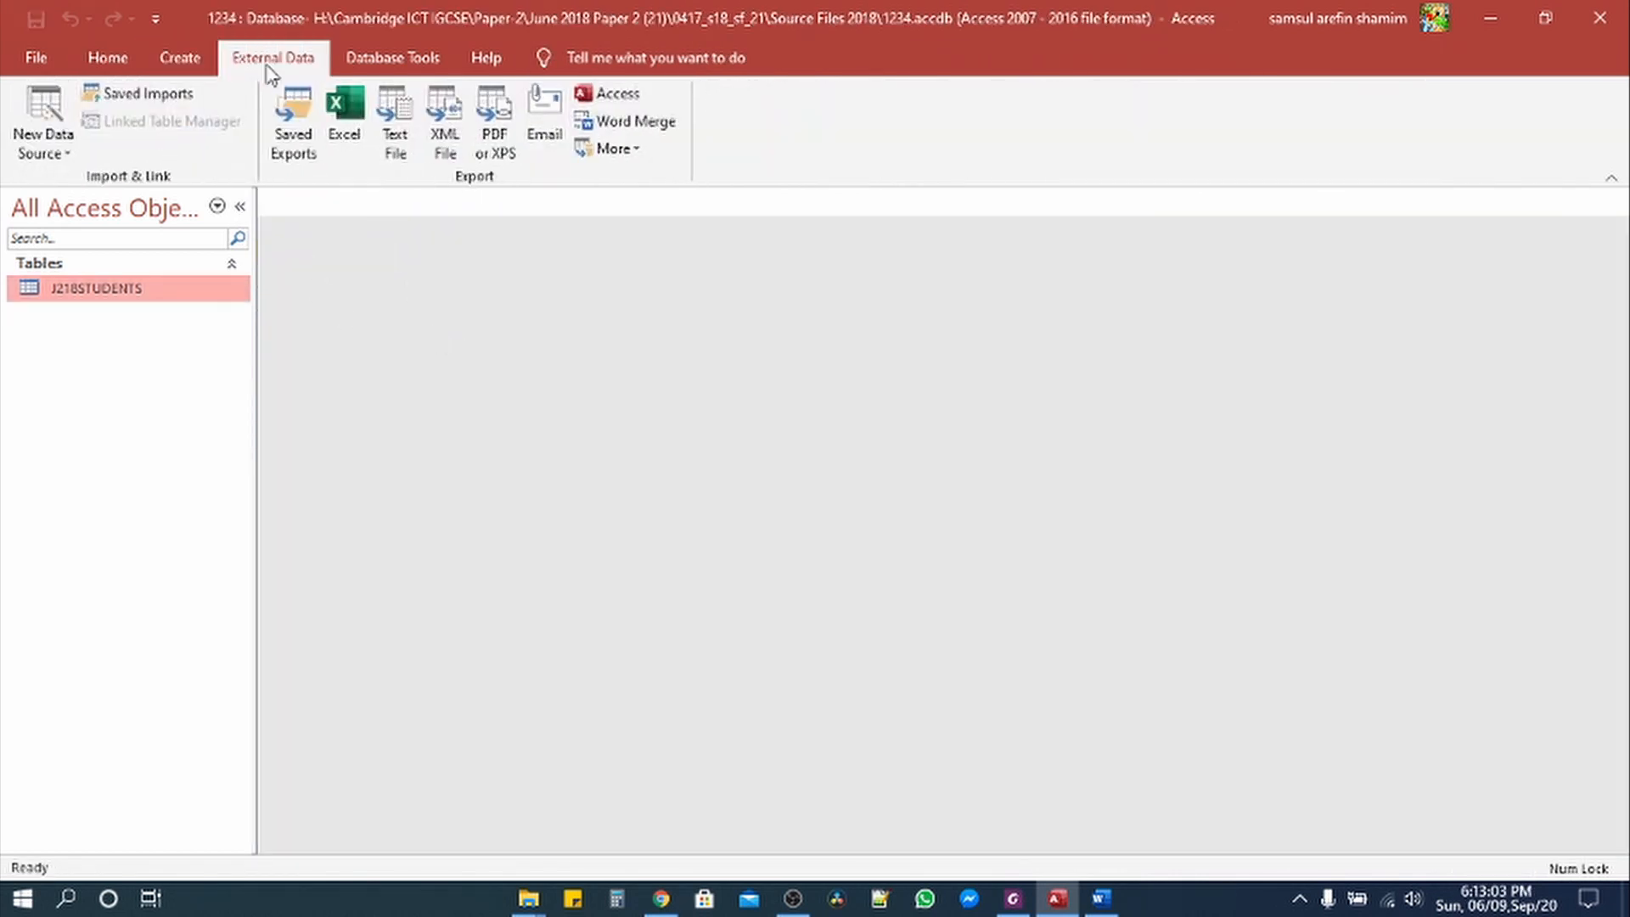
click(52, 153)
mouse_move(106, 202)
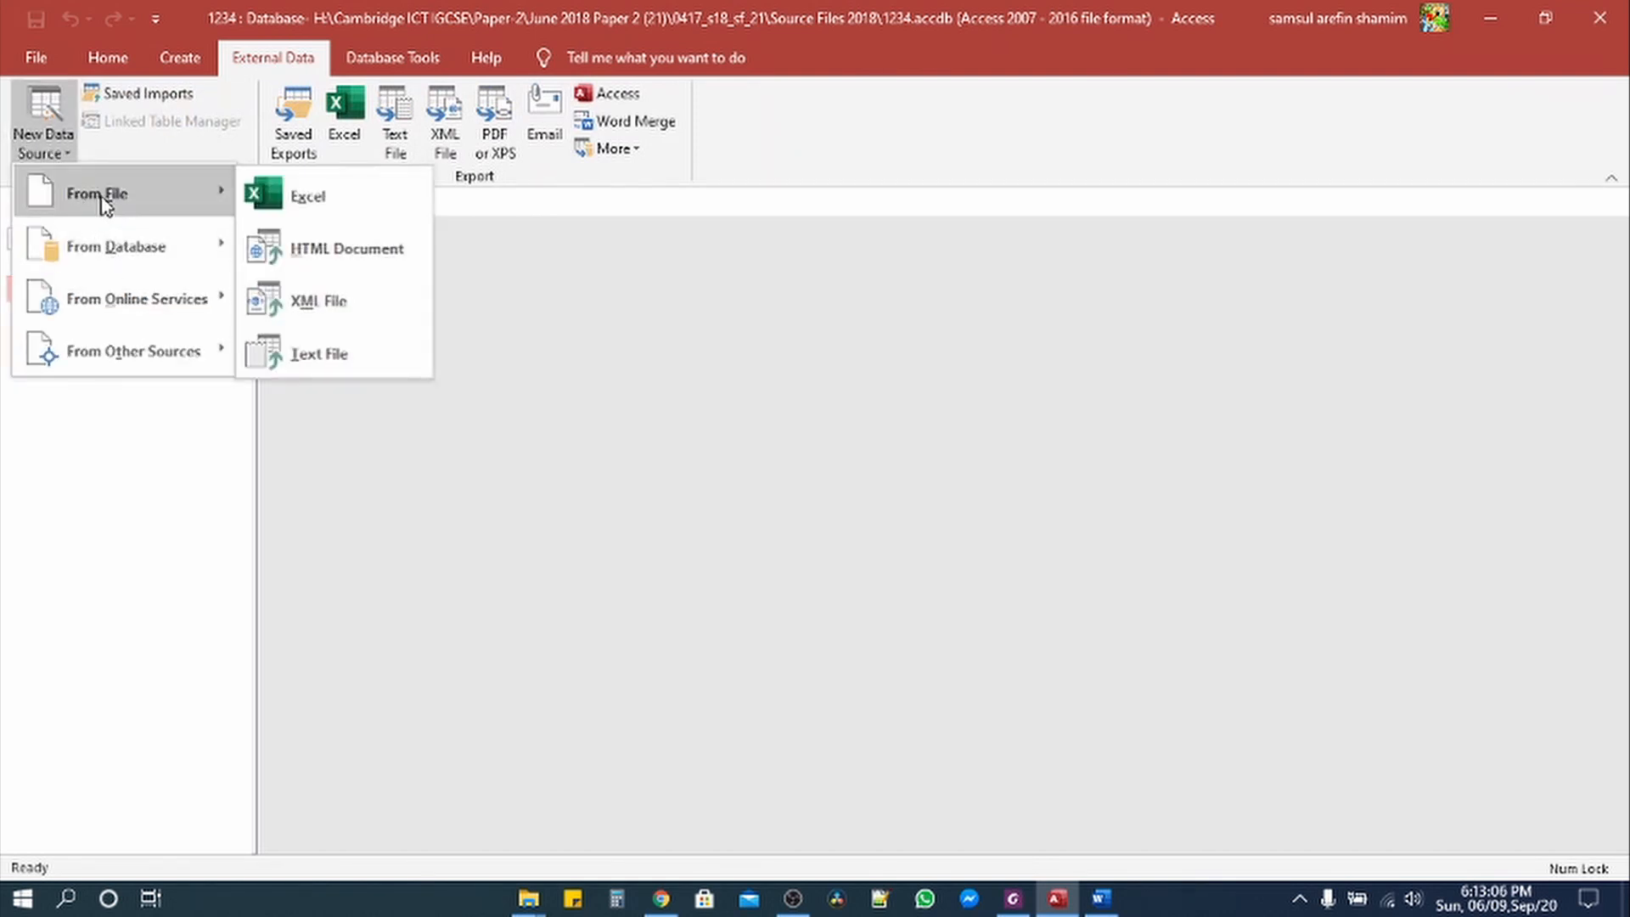
click(363, 359)
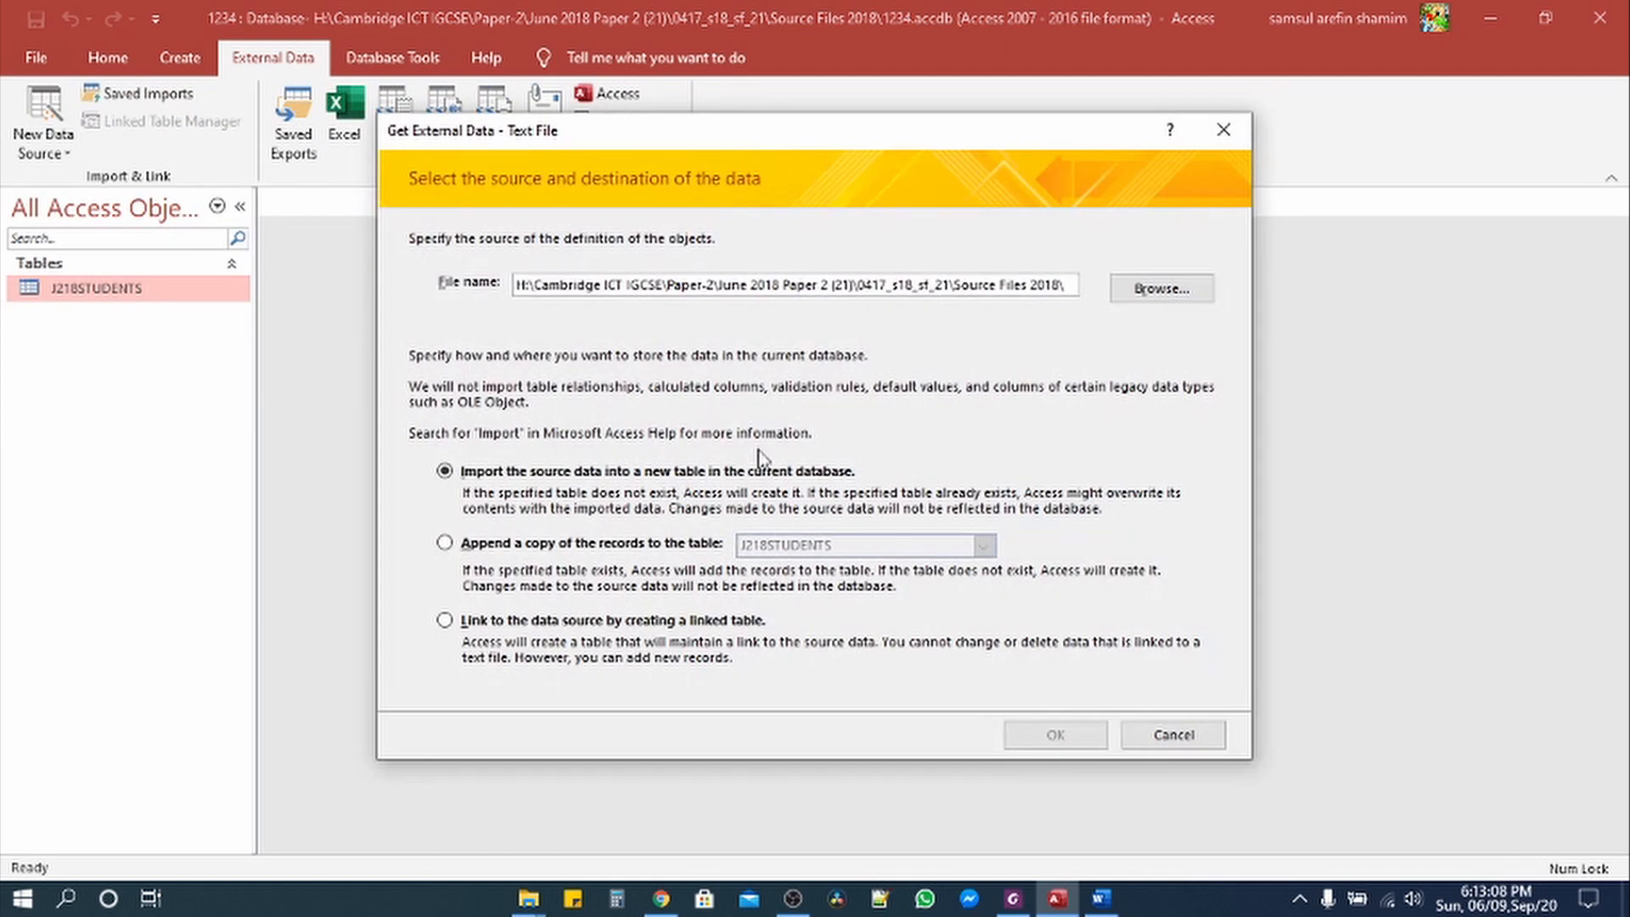
Step: Choose J218TEST_DATA.csv for import into a new table as delimited data
click(1130, 299)
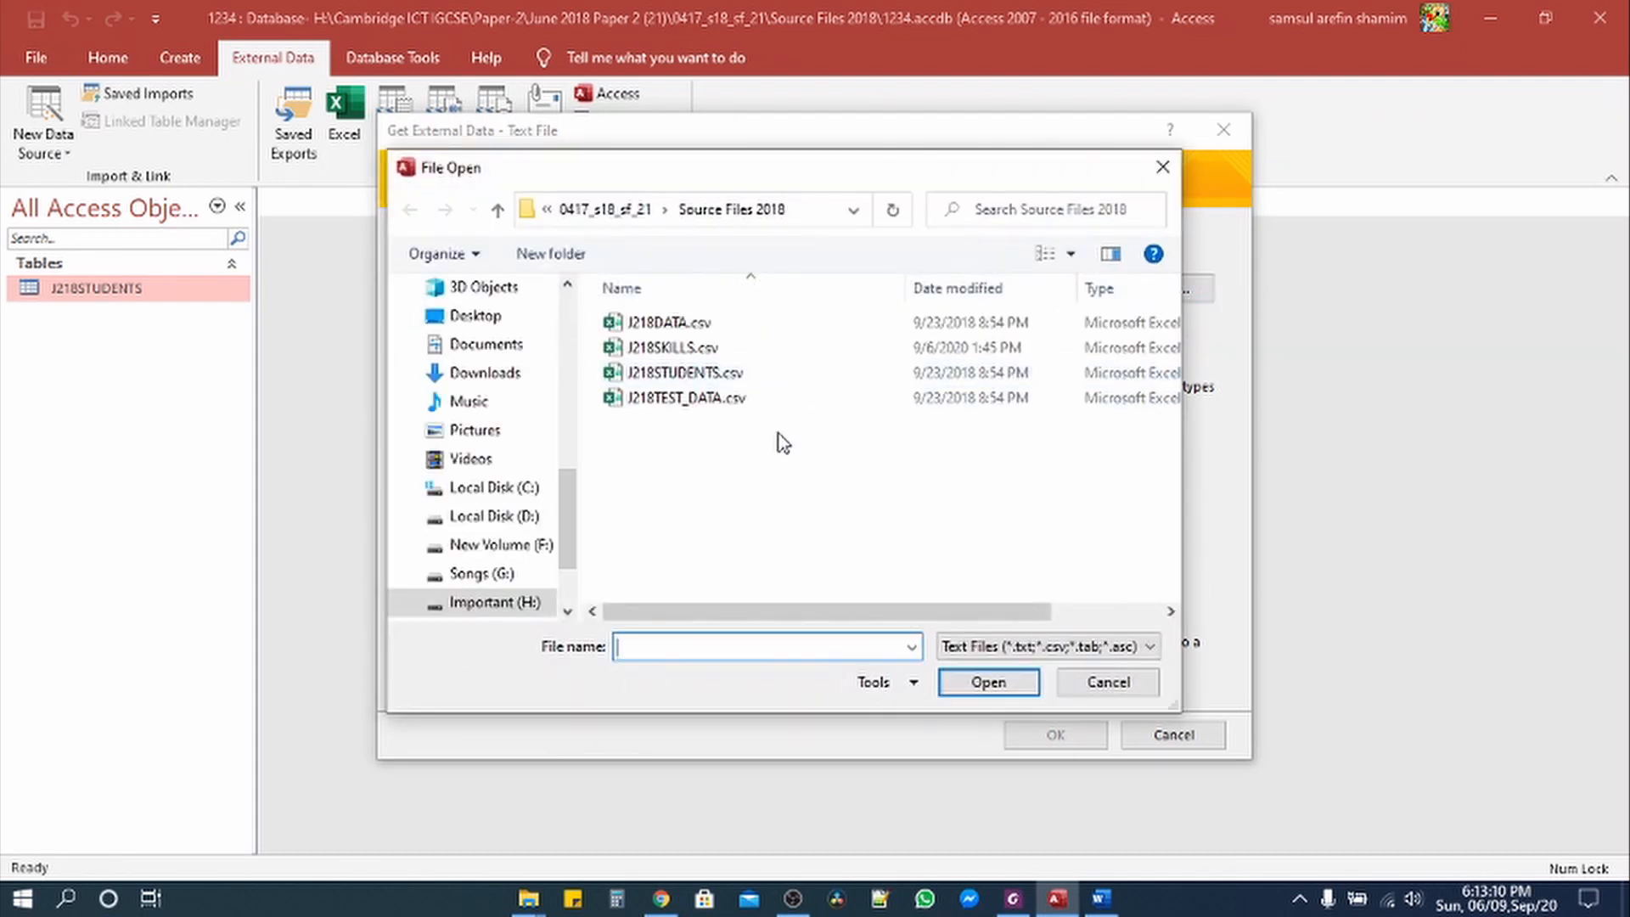
click(681, 399)
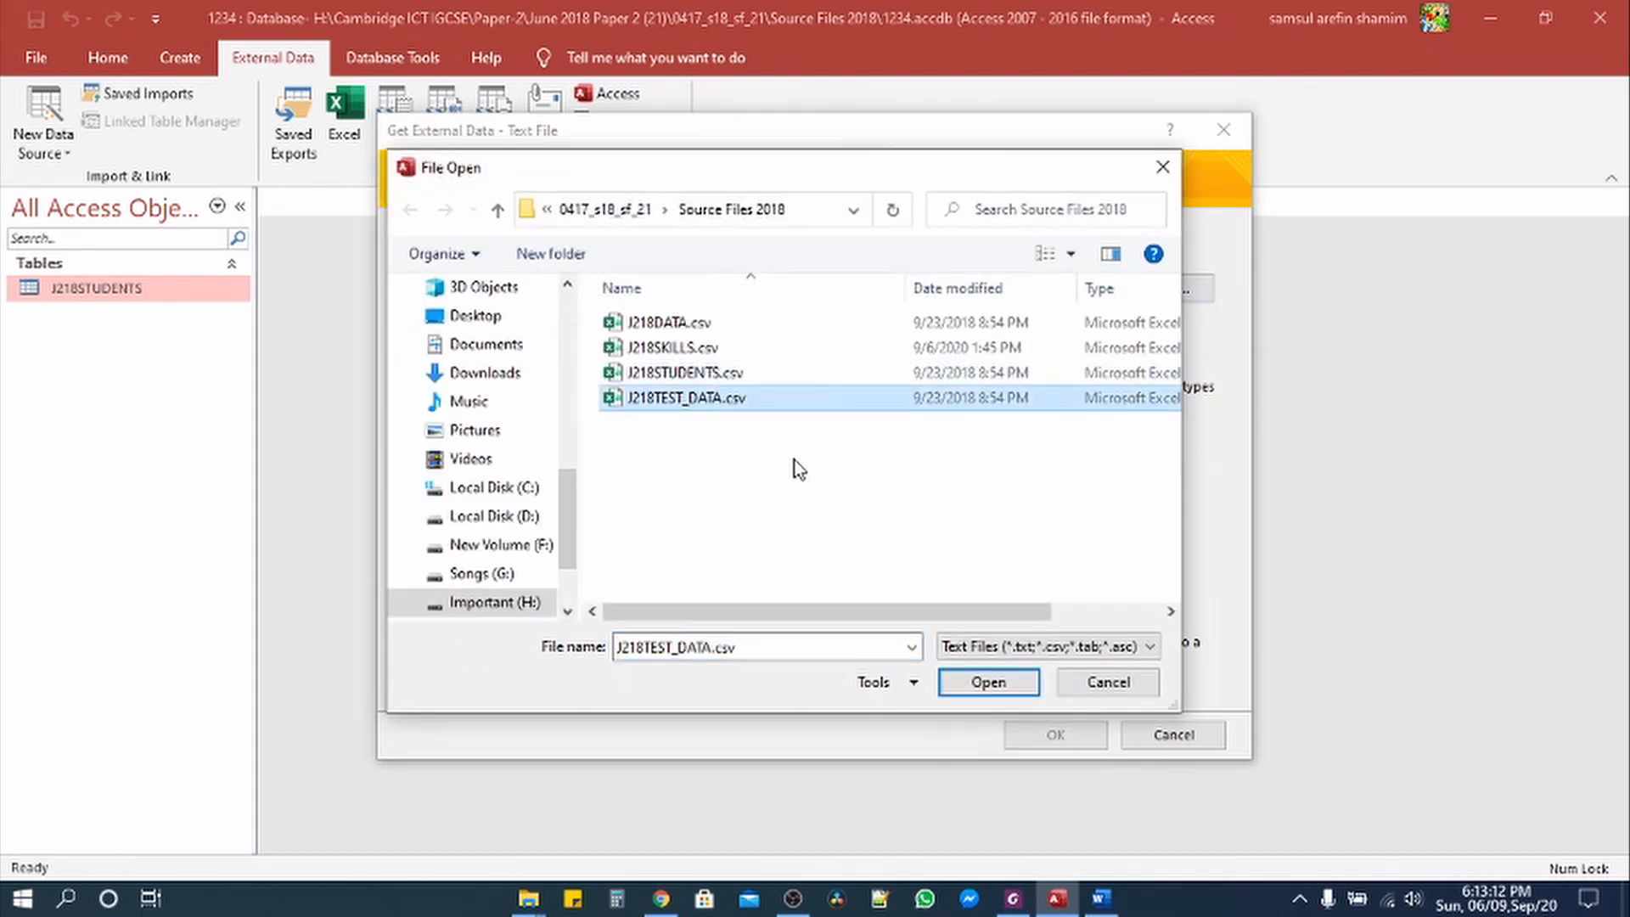
click(986, 686)
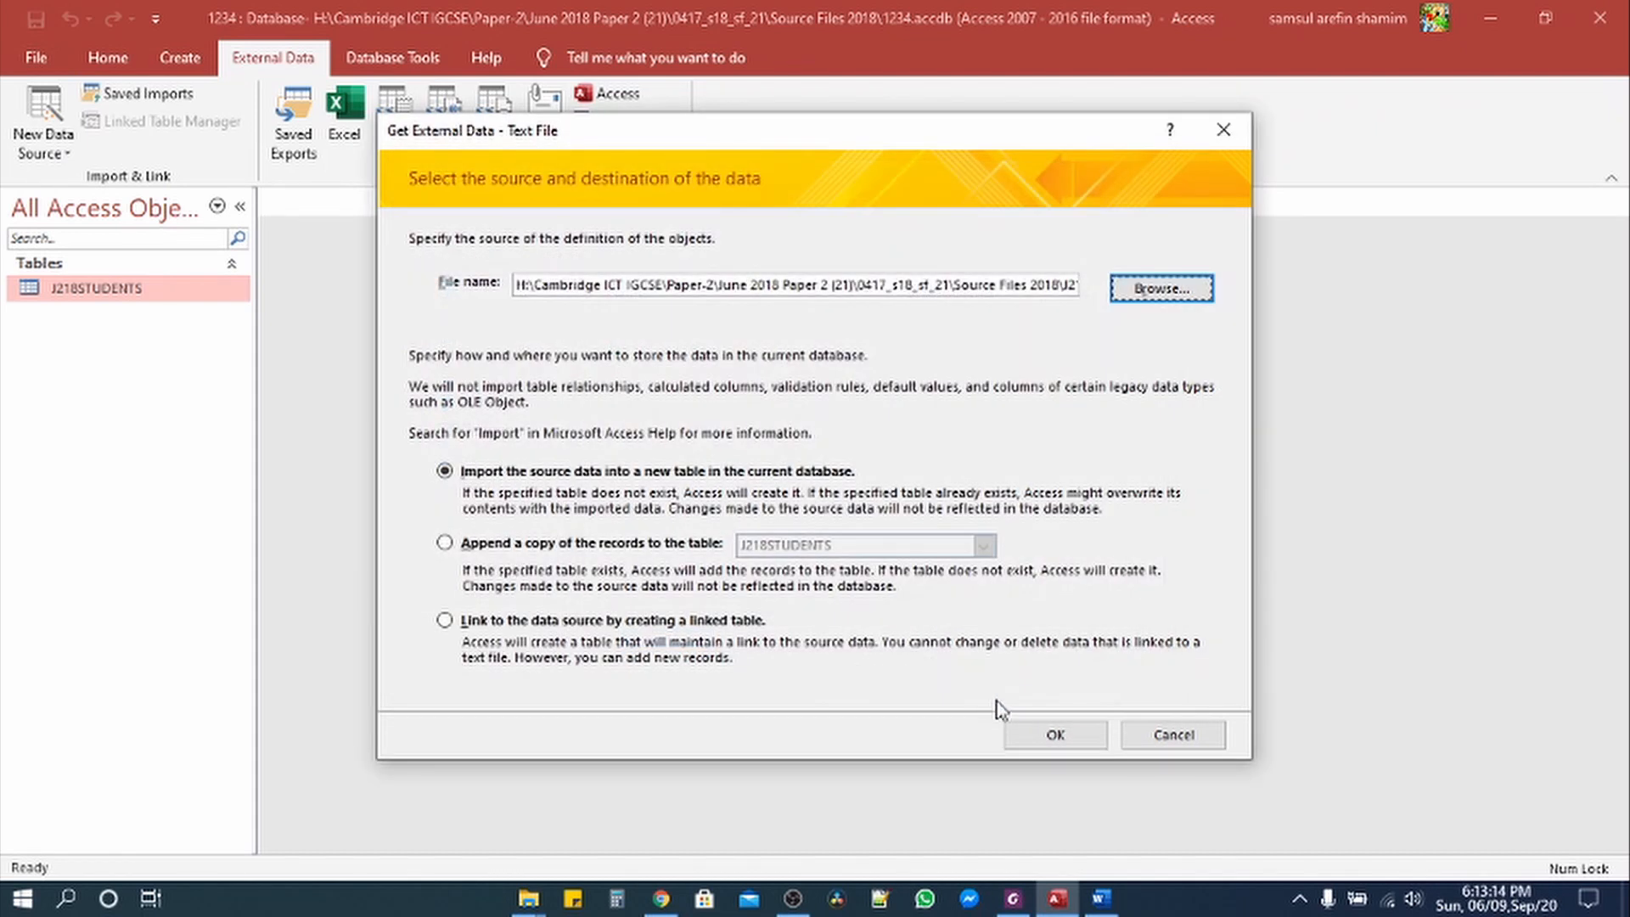
click(1051, 733)
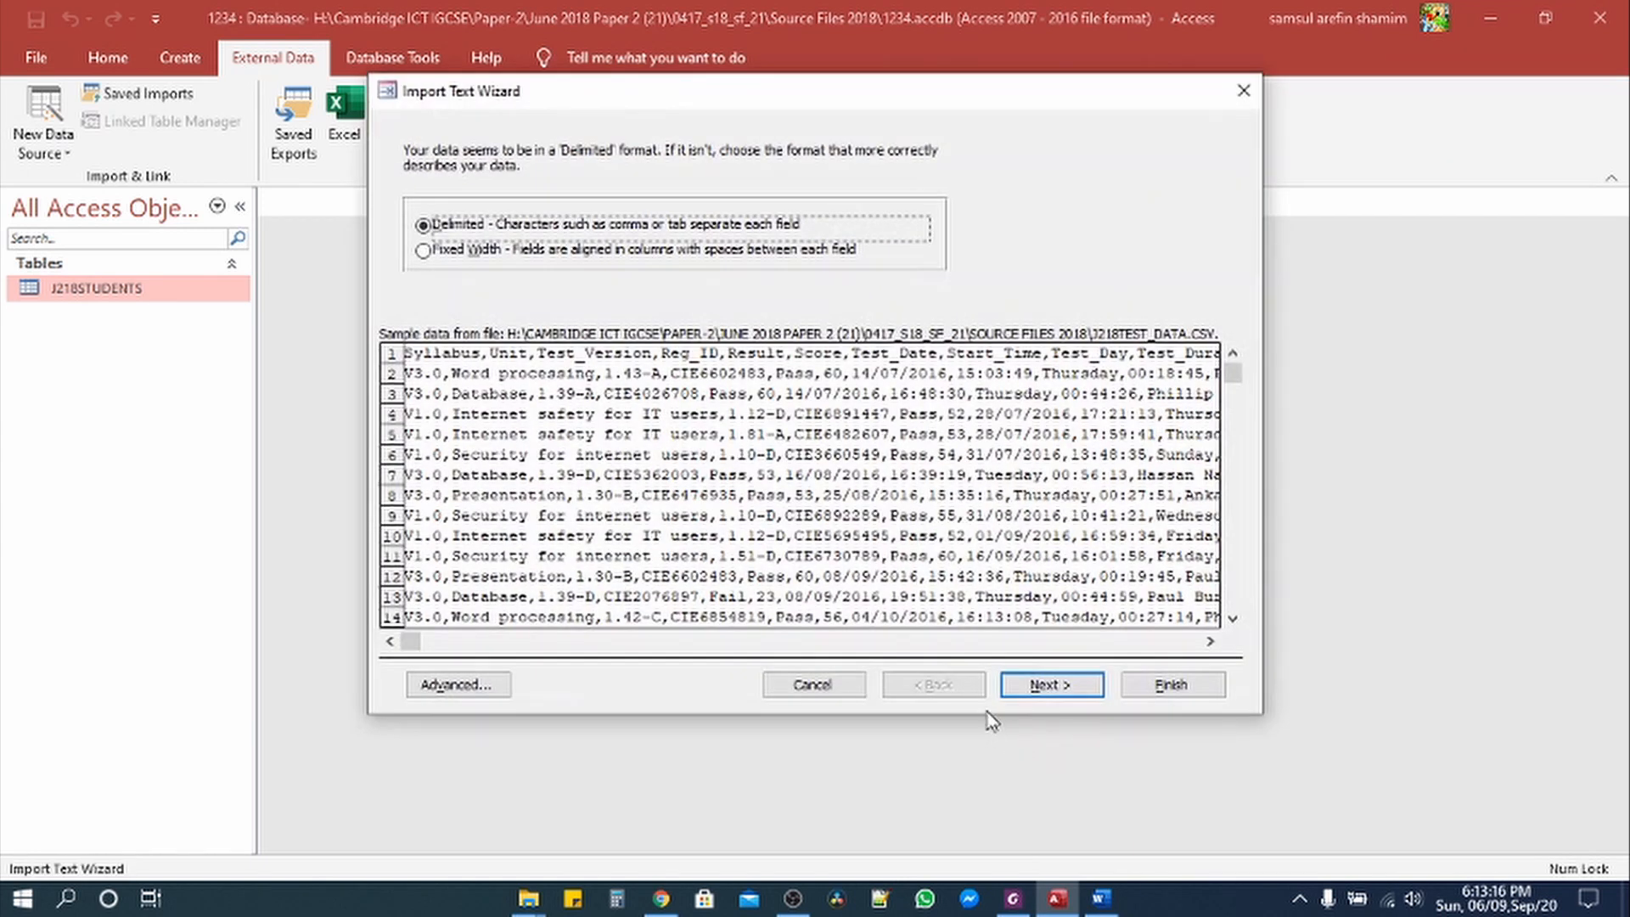
click(1057, 687)
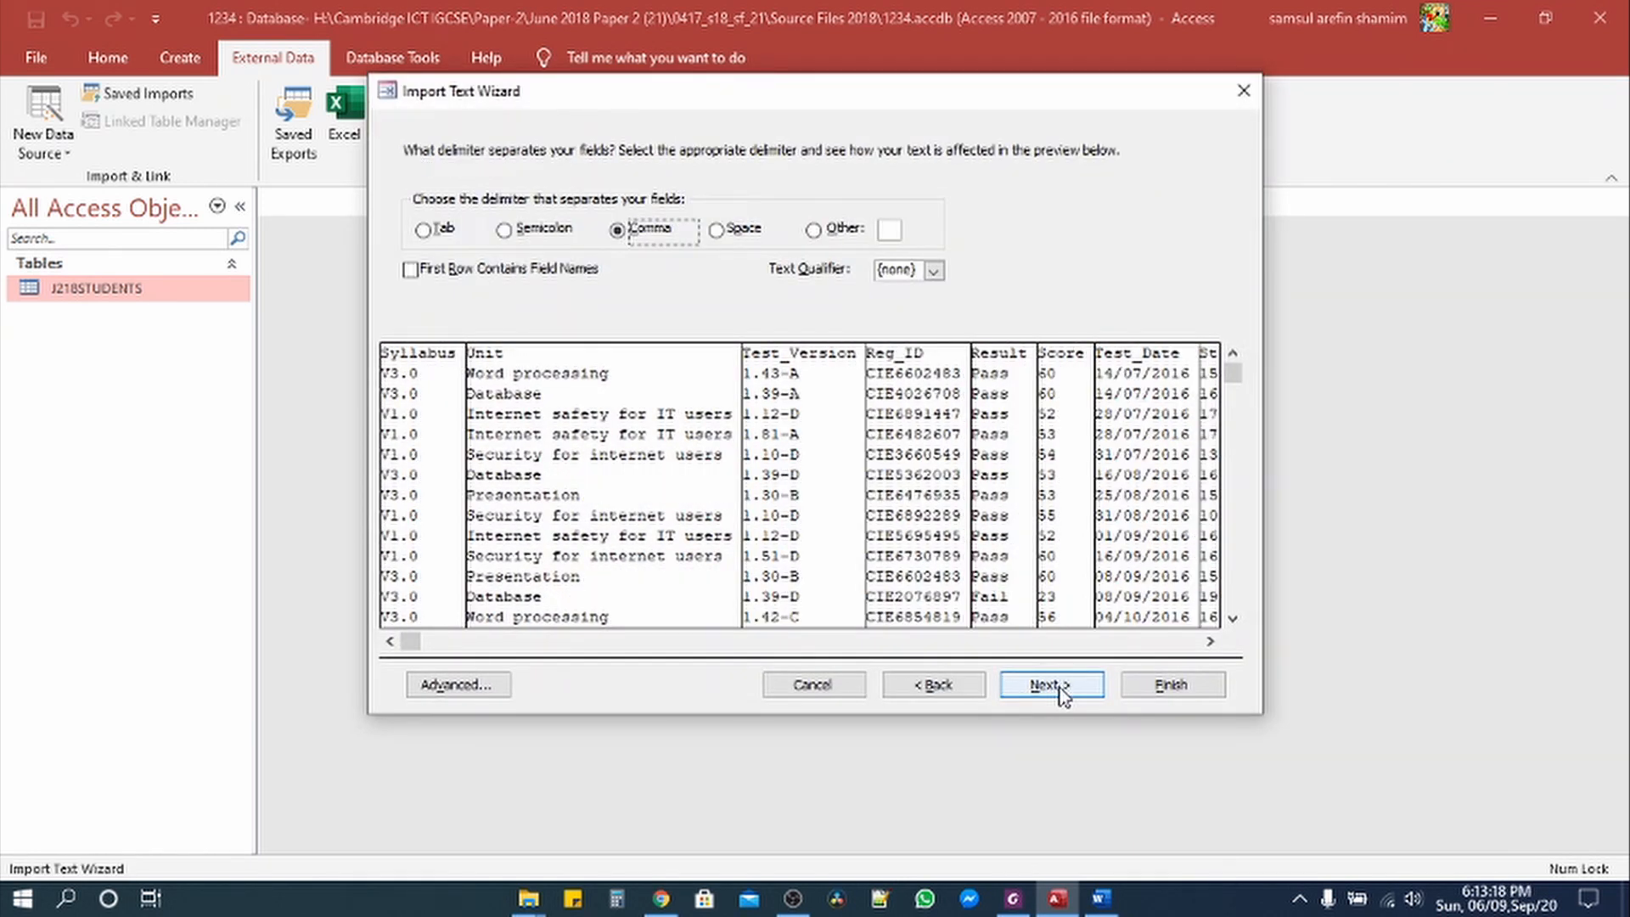
Step: Use the first row as field names and set the Advanced date order to DMY
click(440, 273)
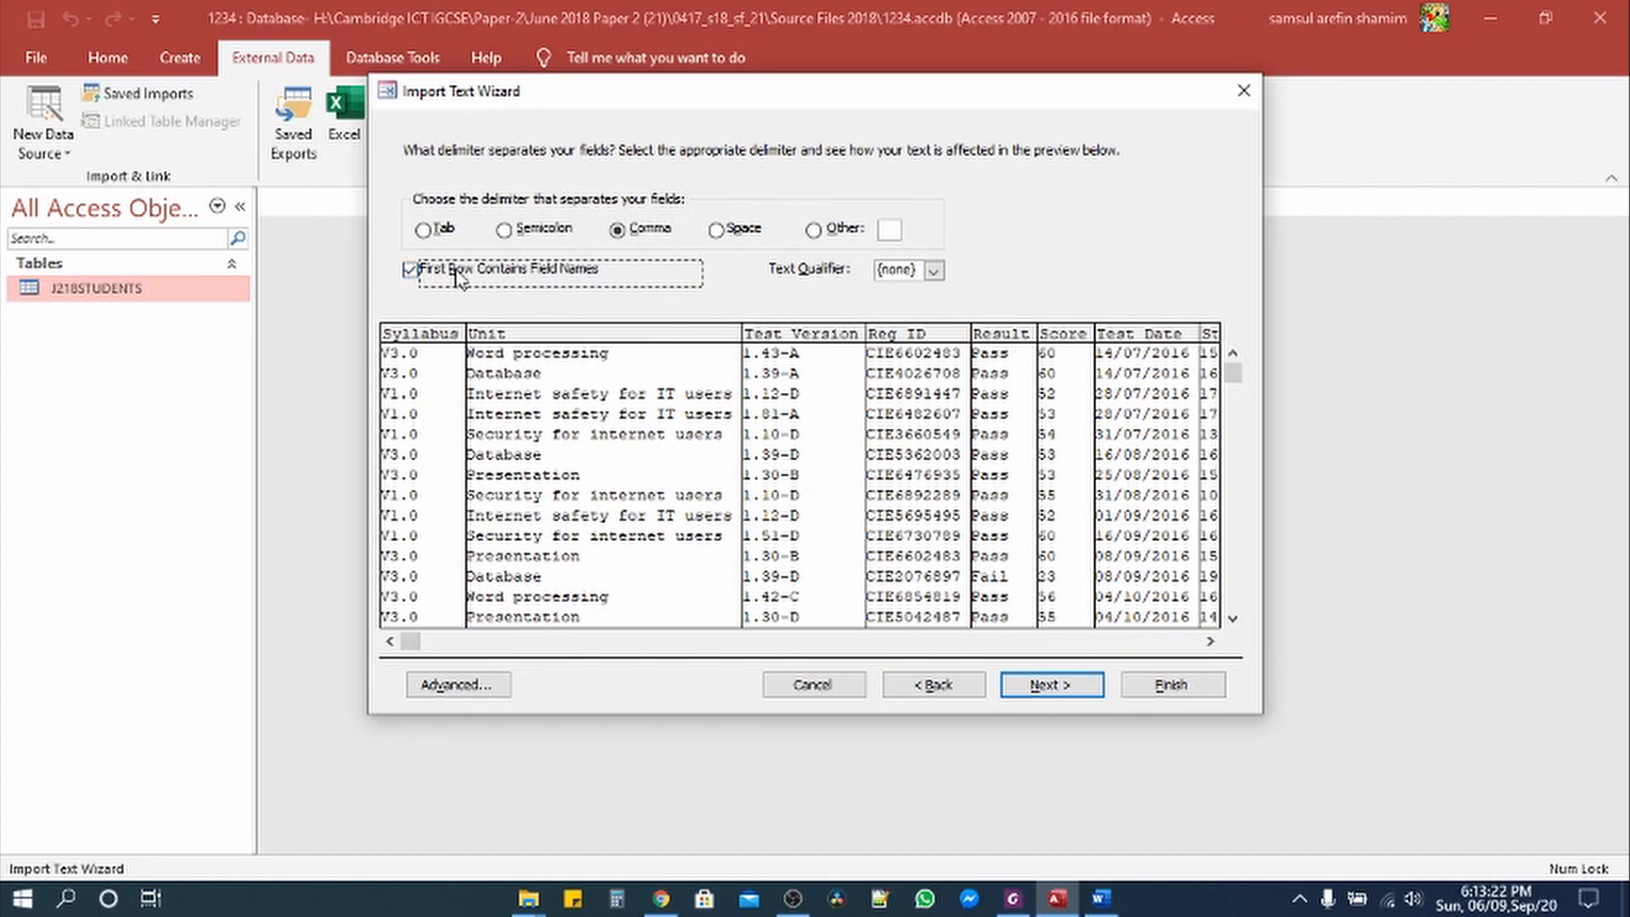
click(497, 686)
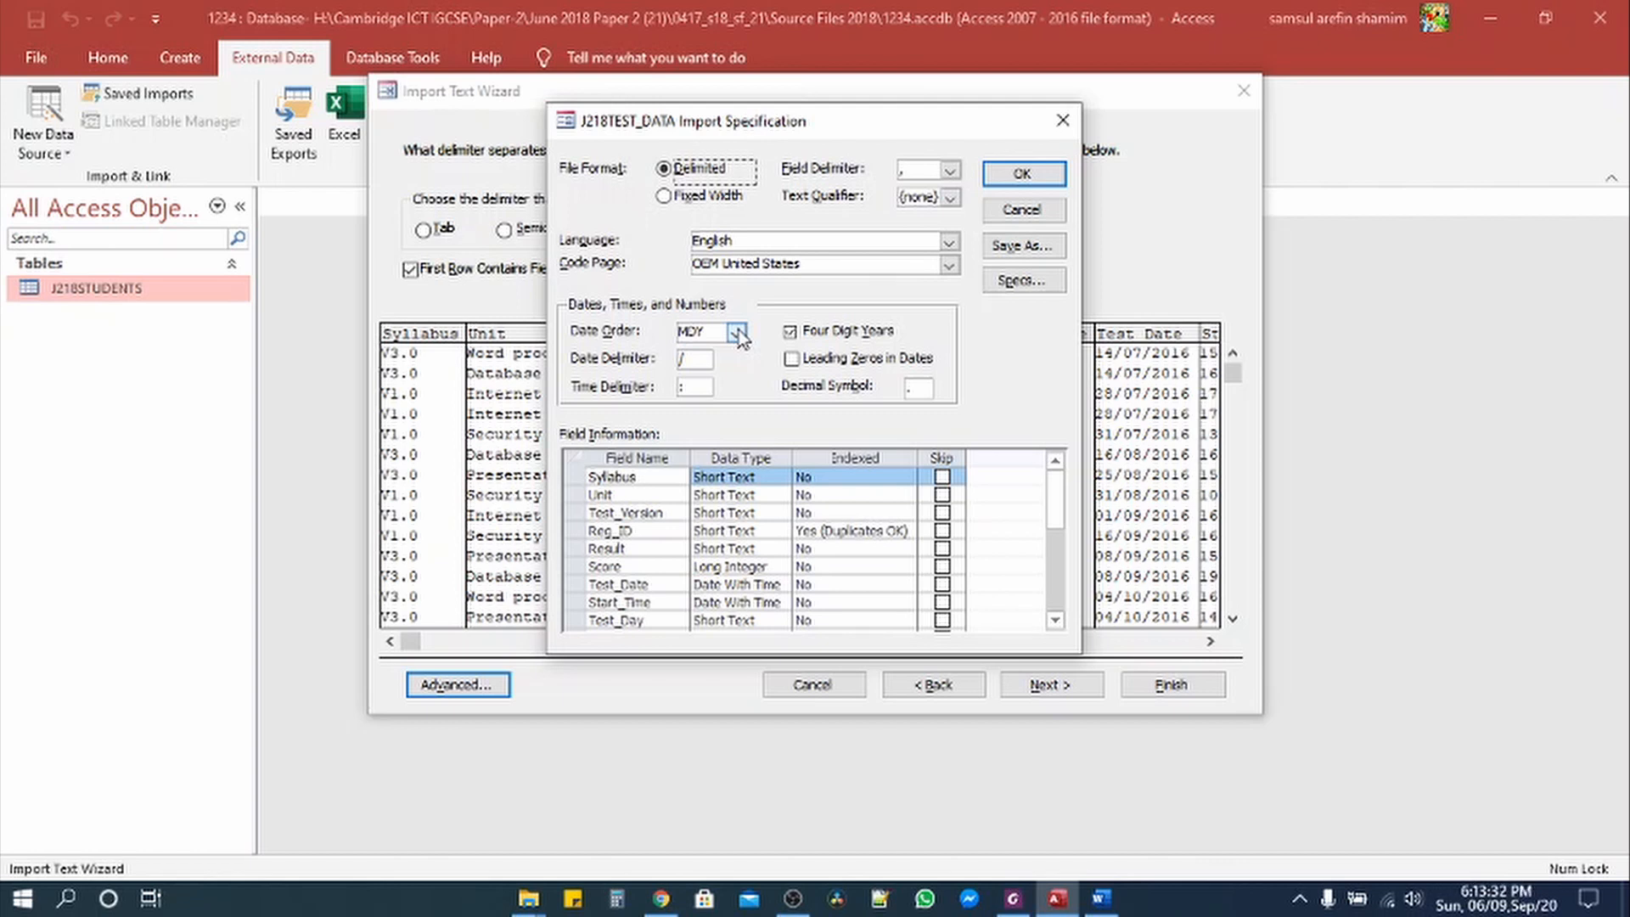
click(738, 333)
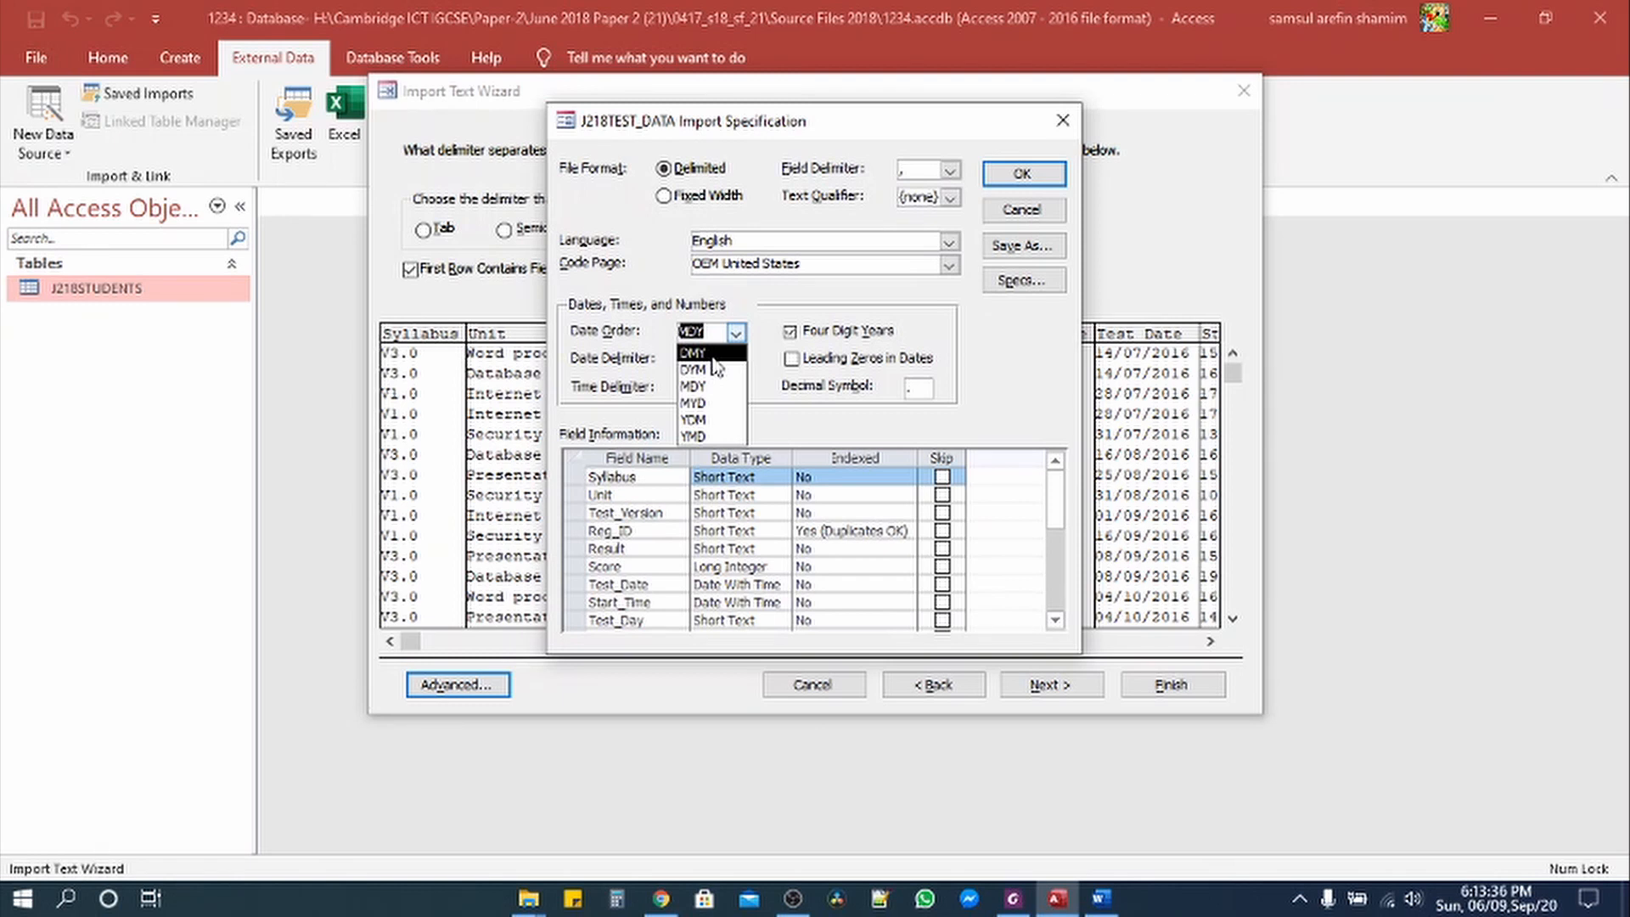
click(713, 354)
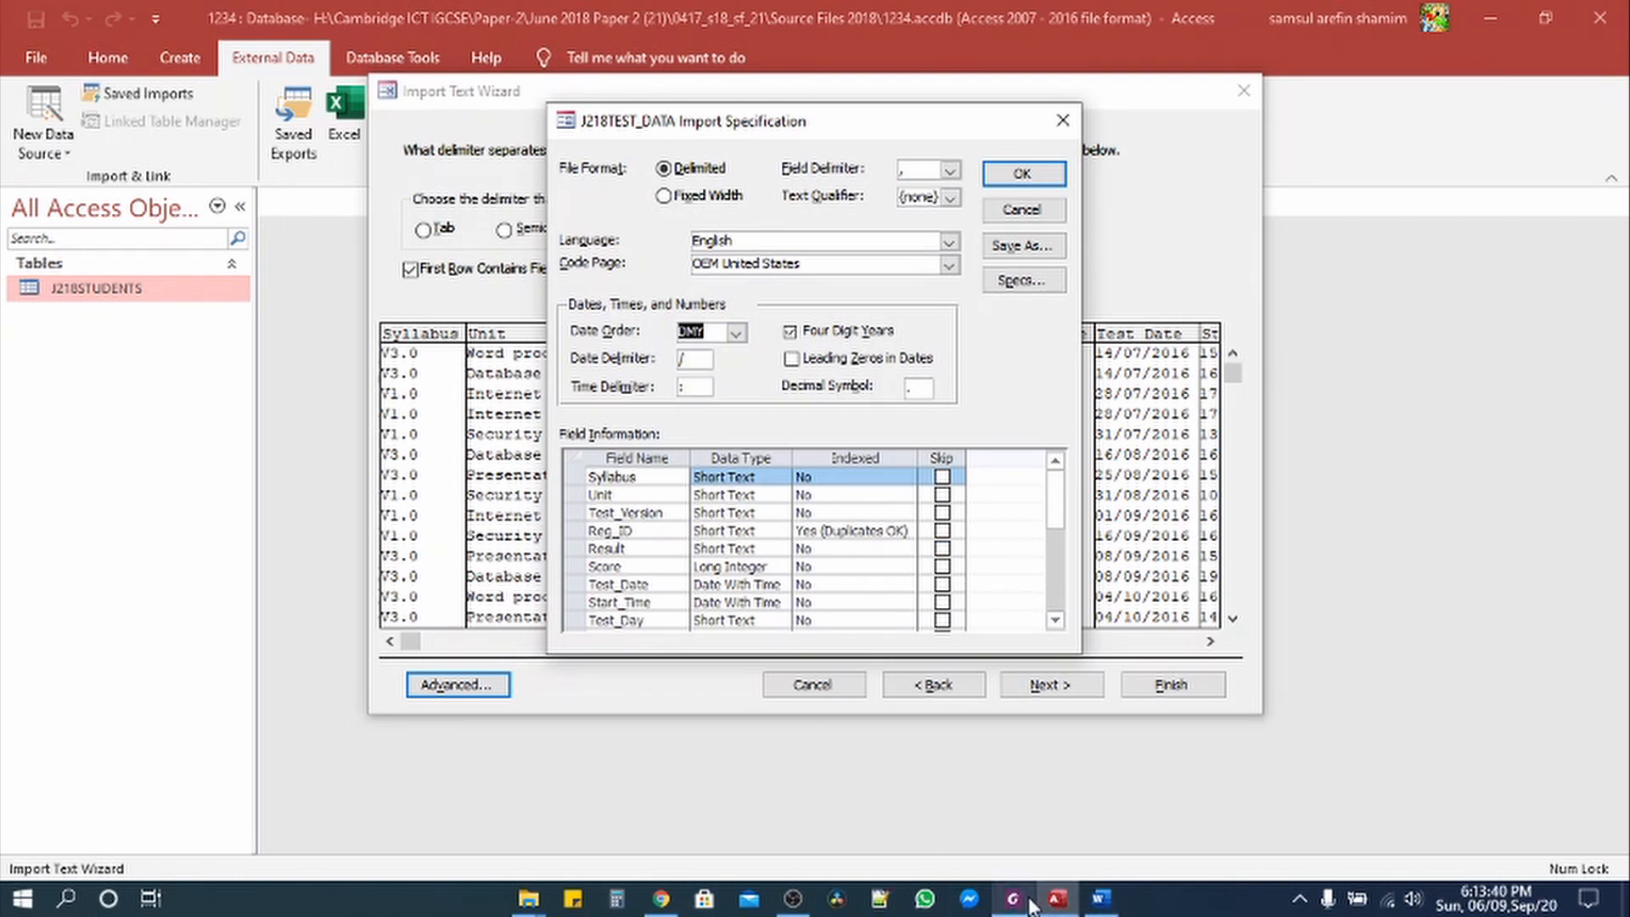
Step: Select question 22's requirement about displaying dates and times in the exam paper
mouse_move(1029, 907)
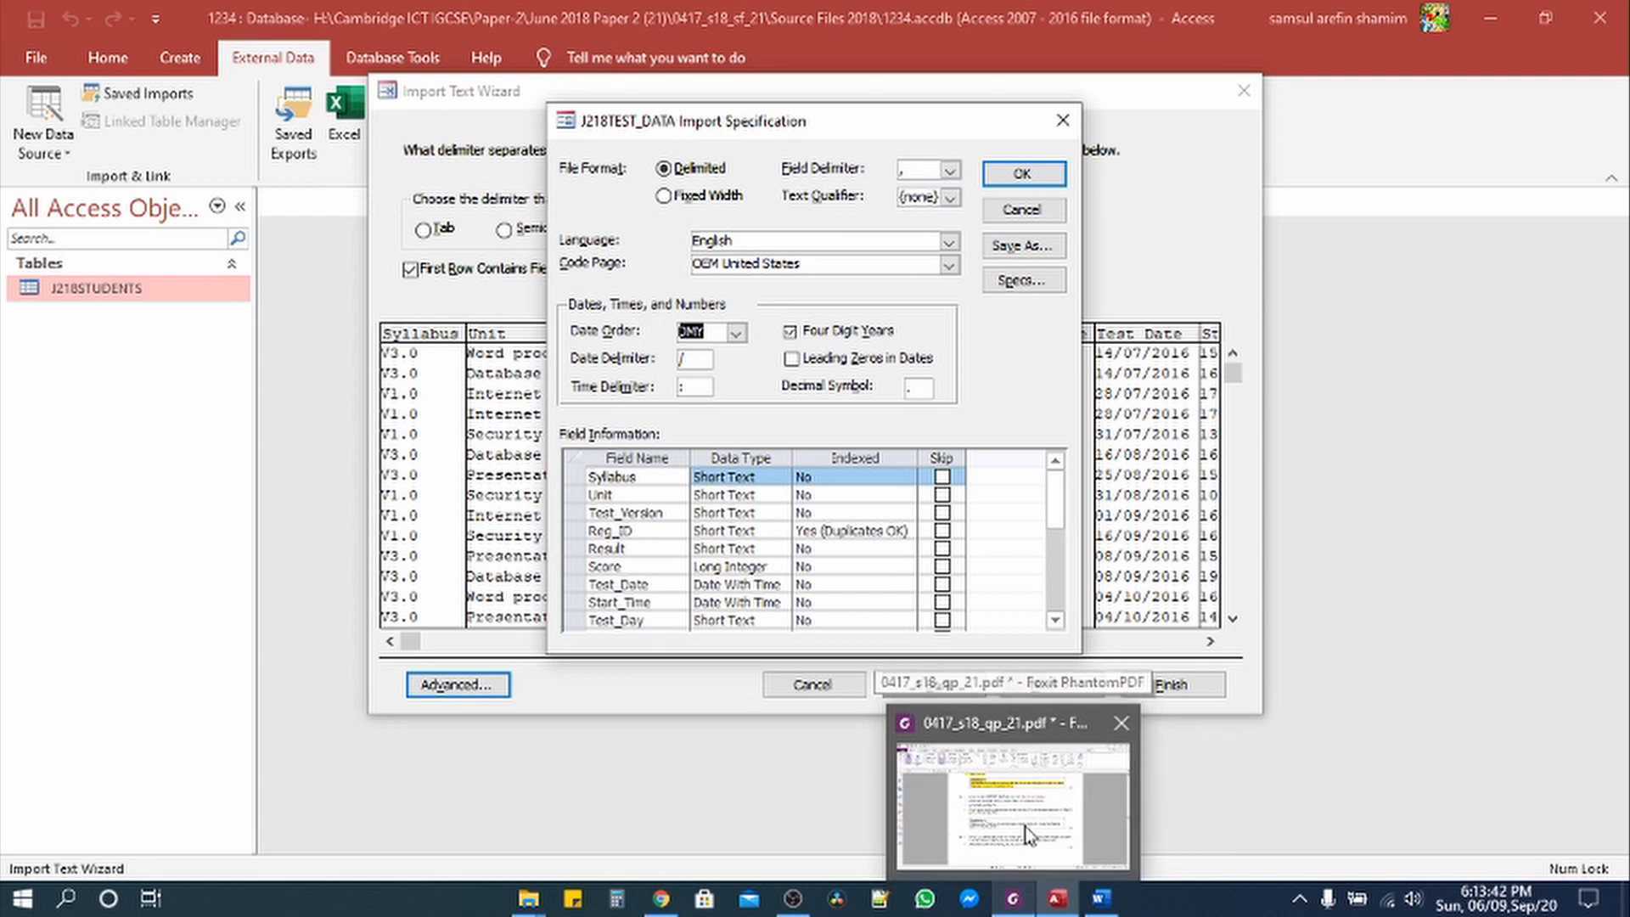
click(1013, 802)
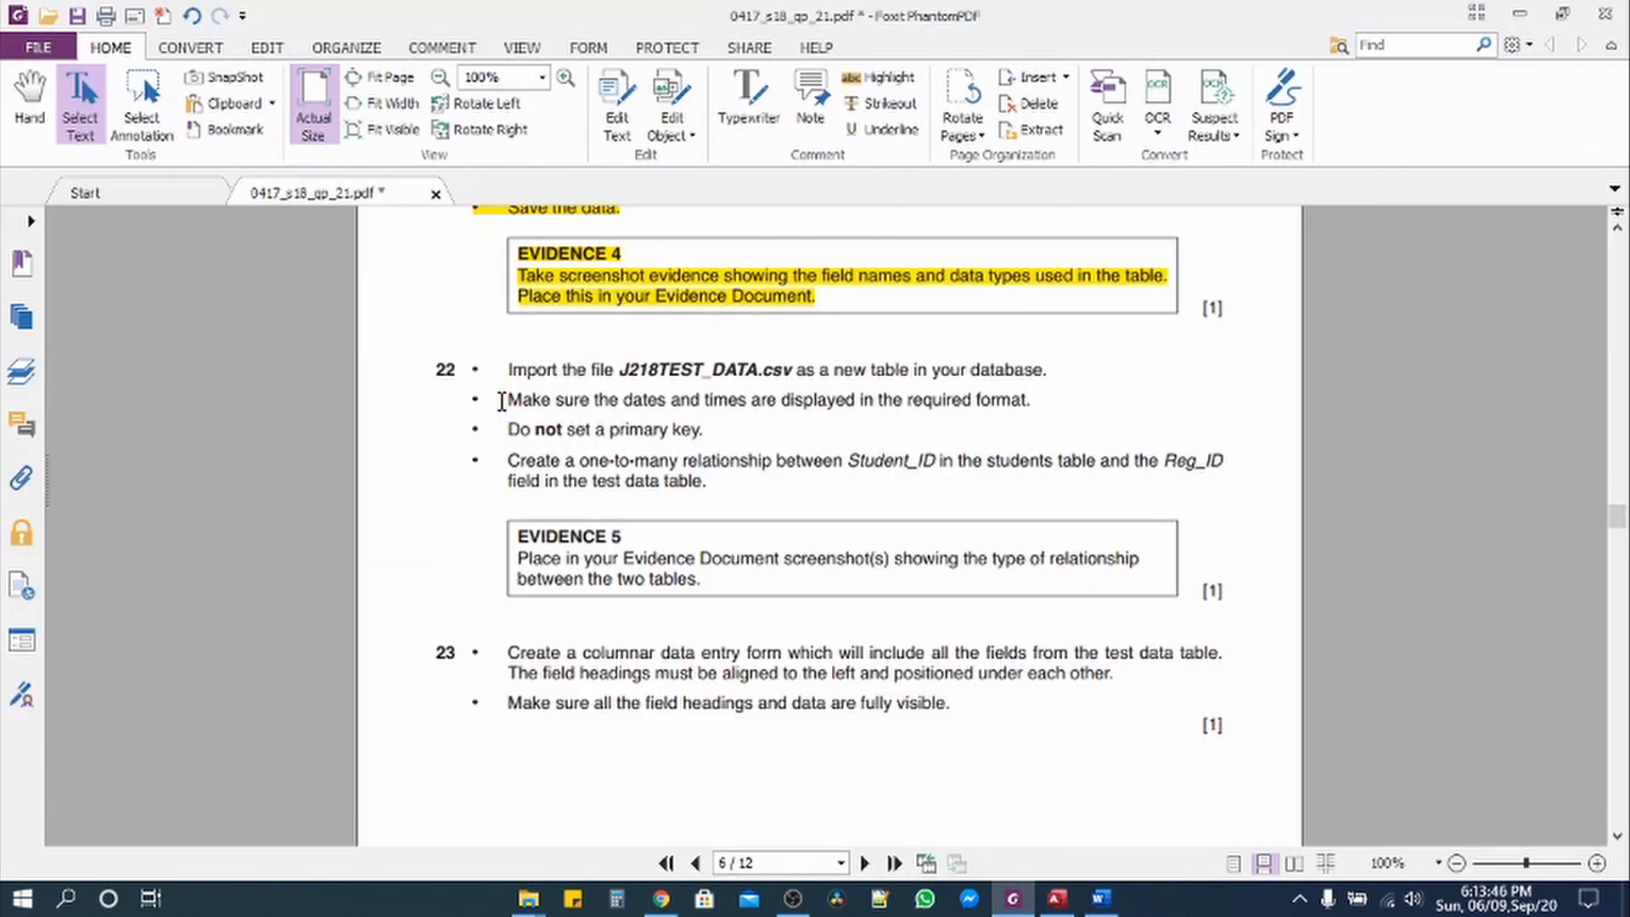
drag(501, 401, 1039, 404)
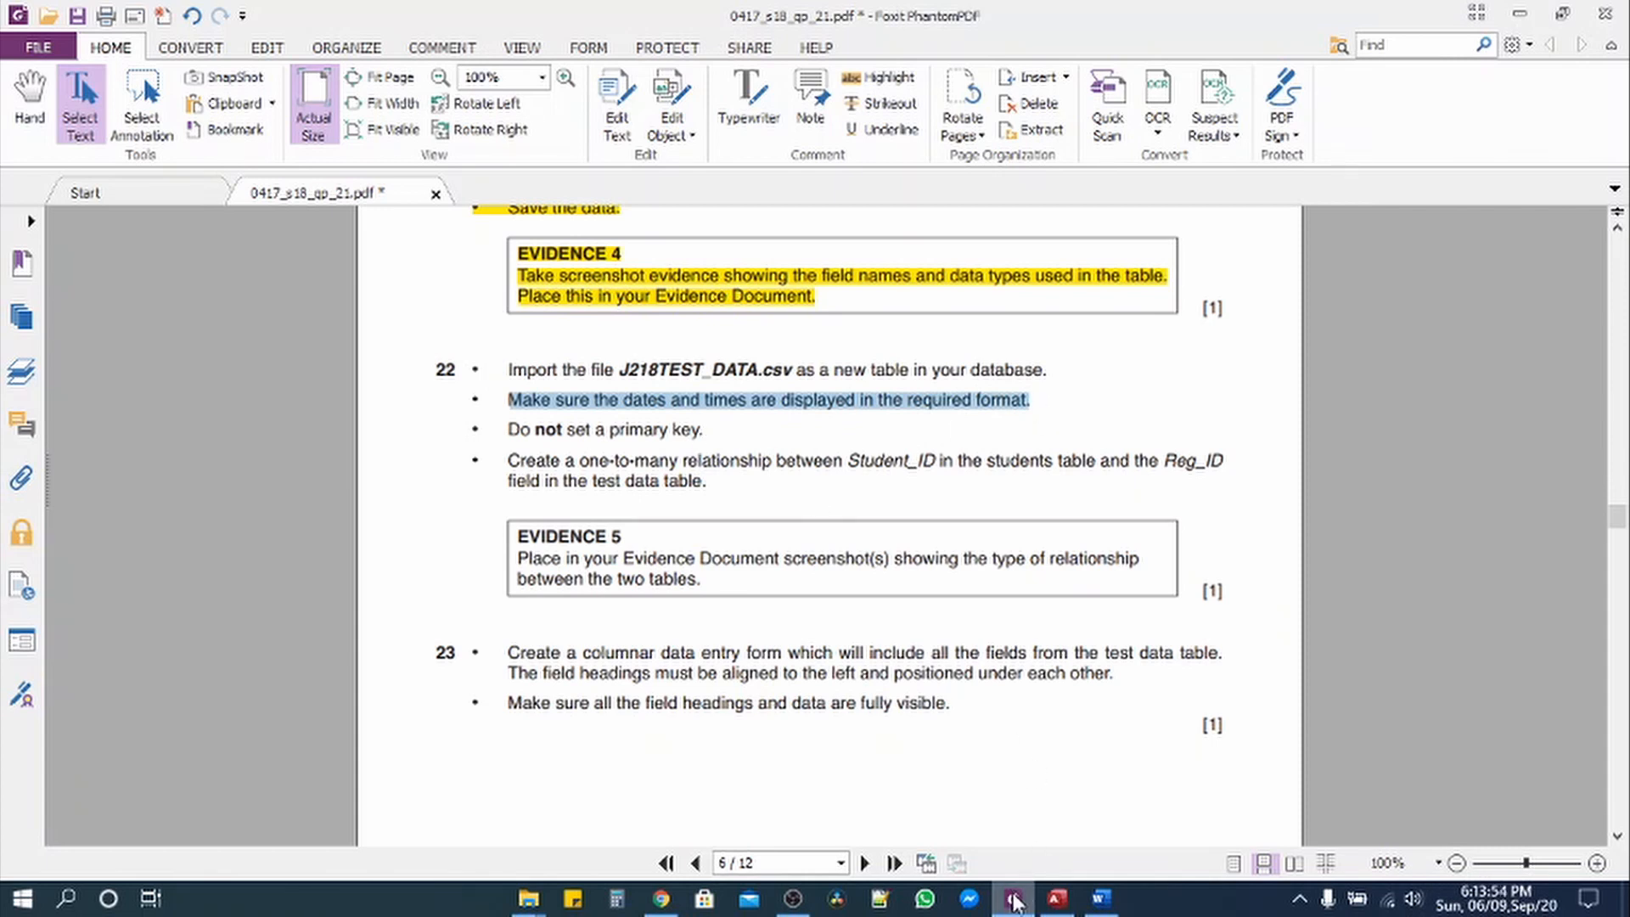
click(1052, 898)
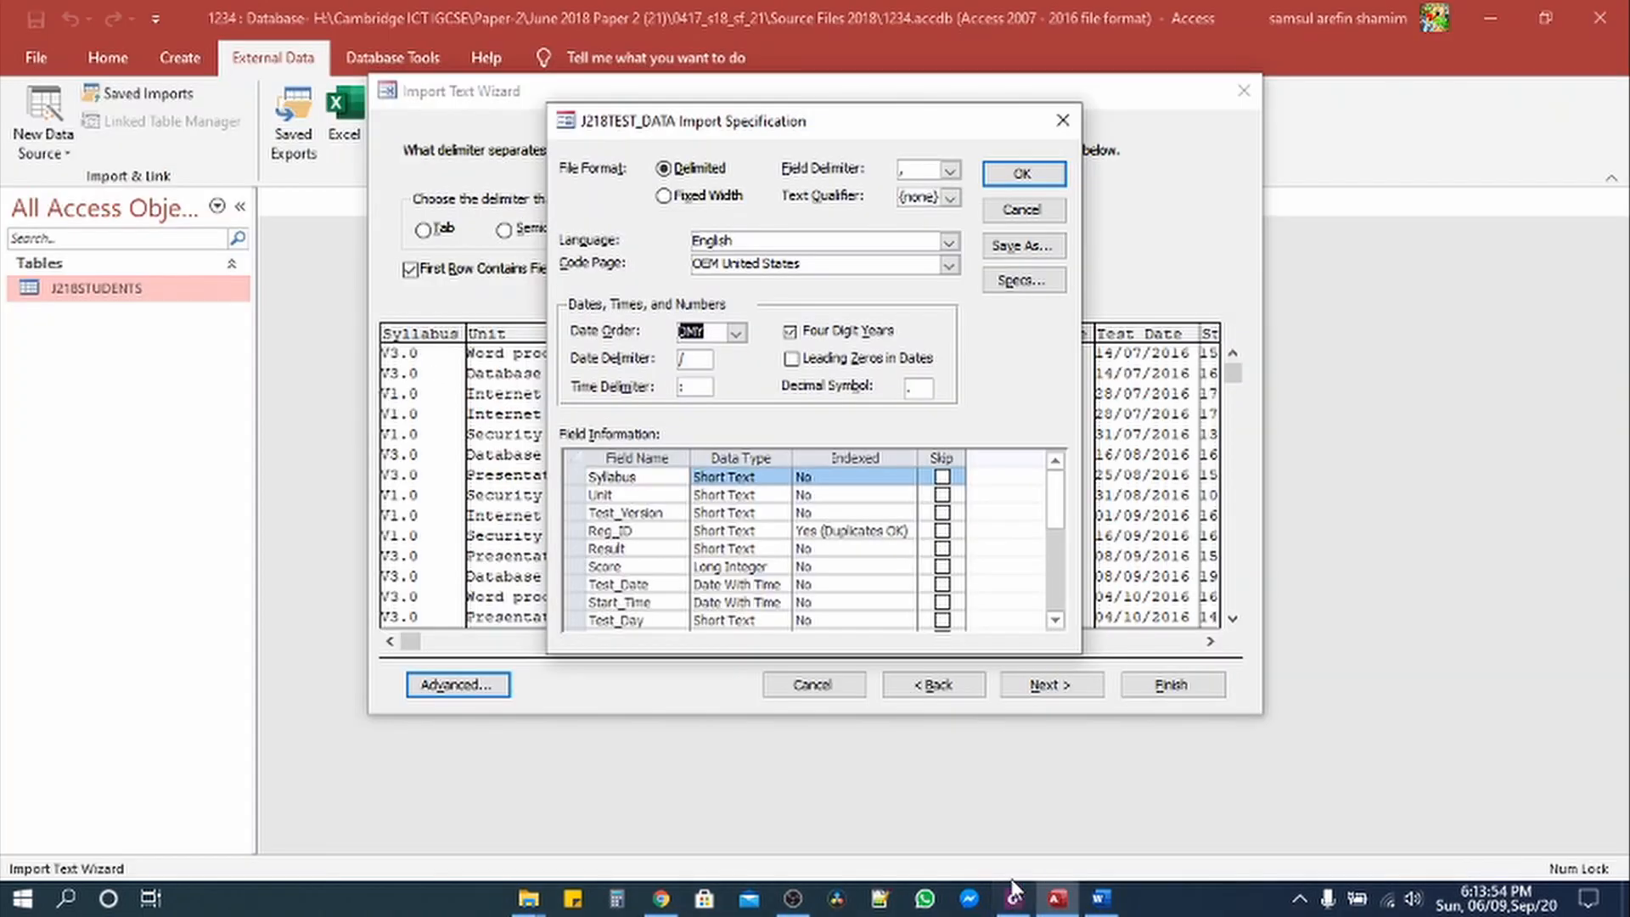
Step: Set the import specification's date delimiter to / and confirm it
click(695, 358)
text(/)
mouse_move(1056, 501)
mouse_down()
mouse_move(1059, 551)
mouse_move(1058, 496)
mouse_up()
click(1019, 174)
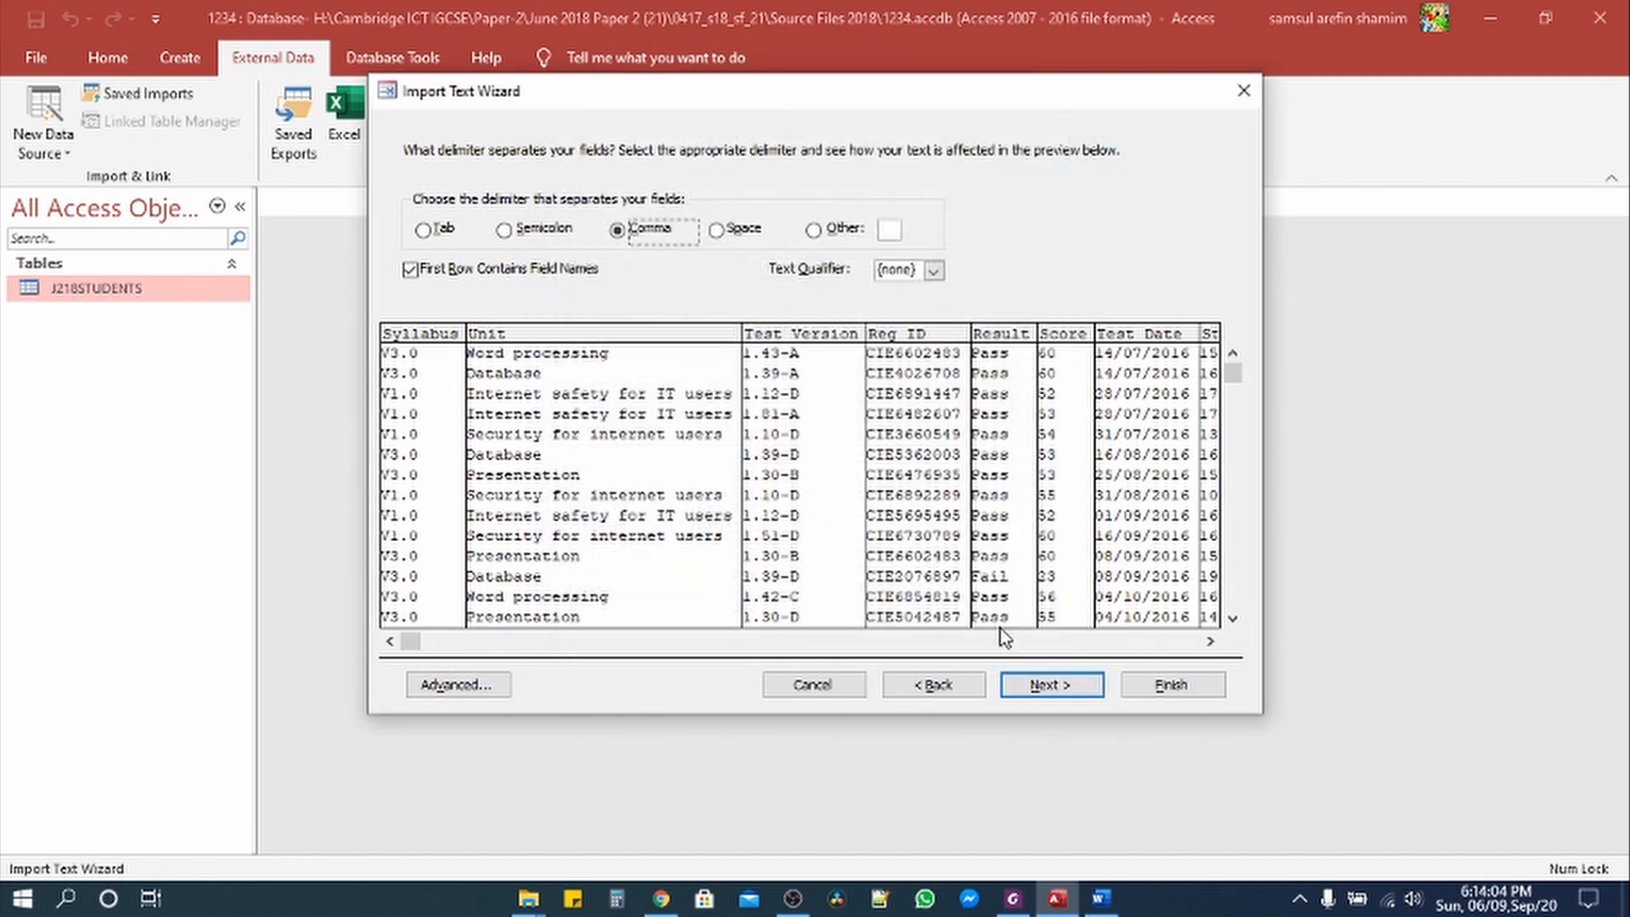
Step: Advance the wizard with No primary key to the final J218TEST_DATA step
click(1046, 686)
click(1050, 684)
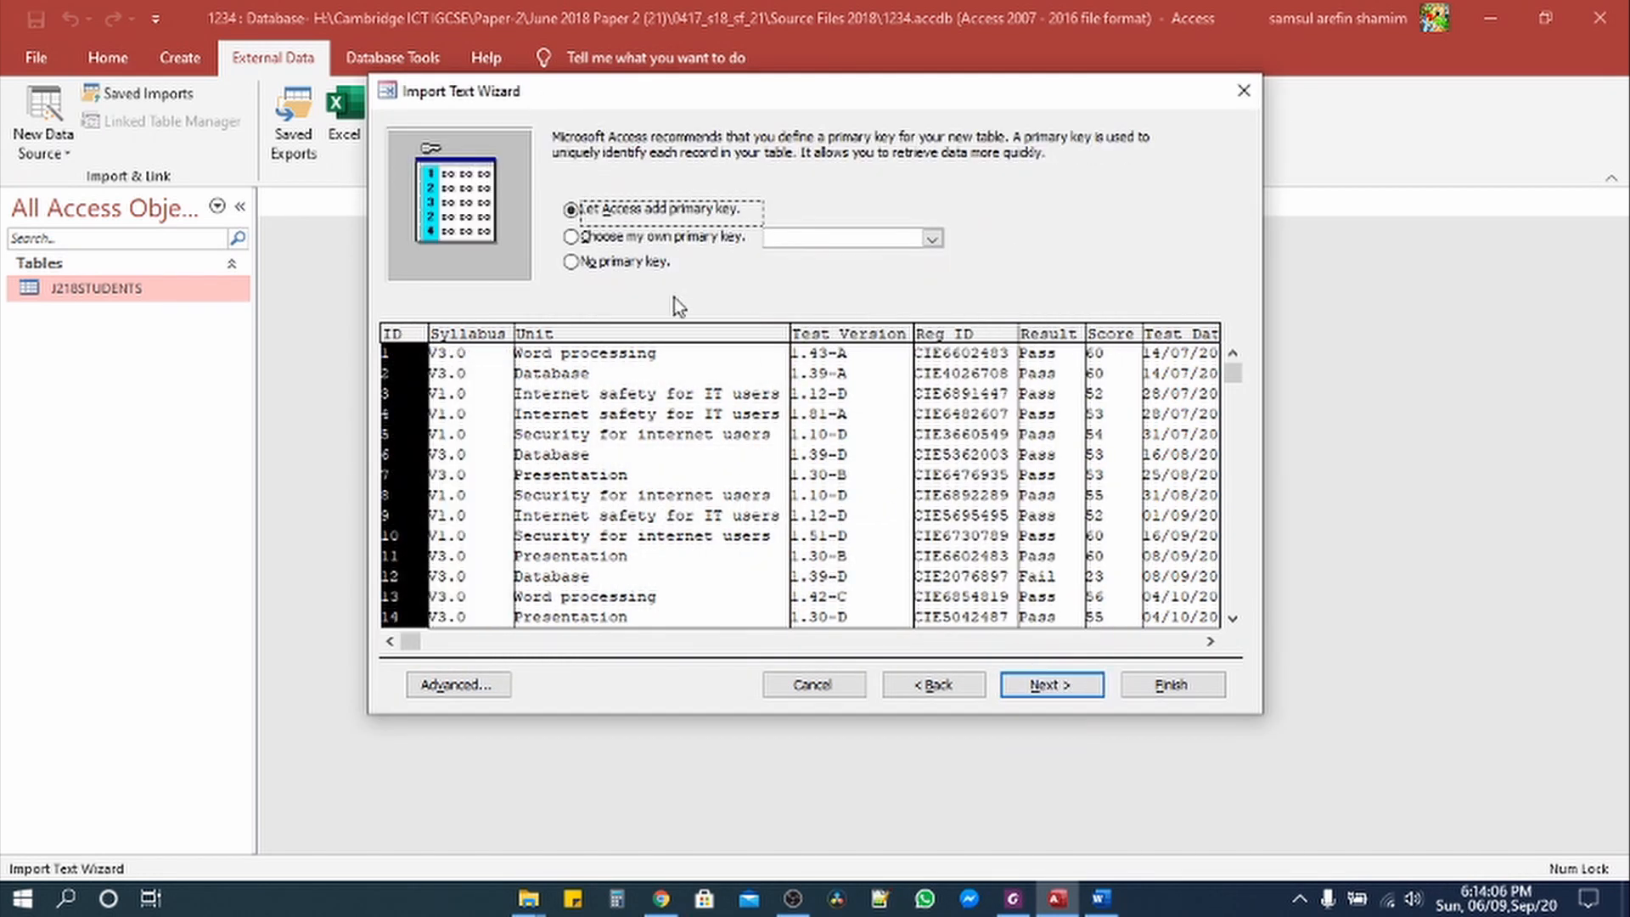
click(625, 264)
click(1049, 685)
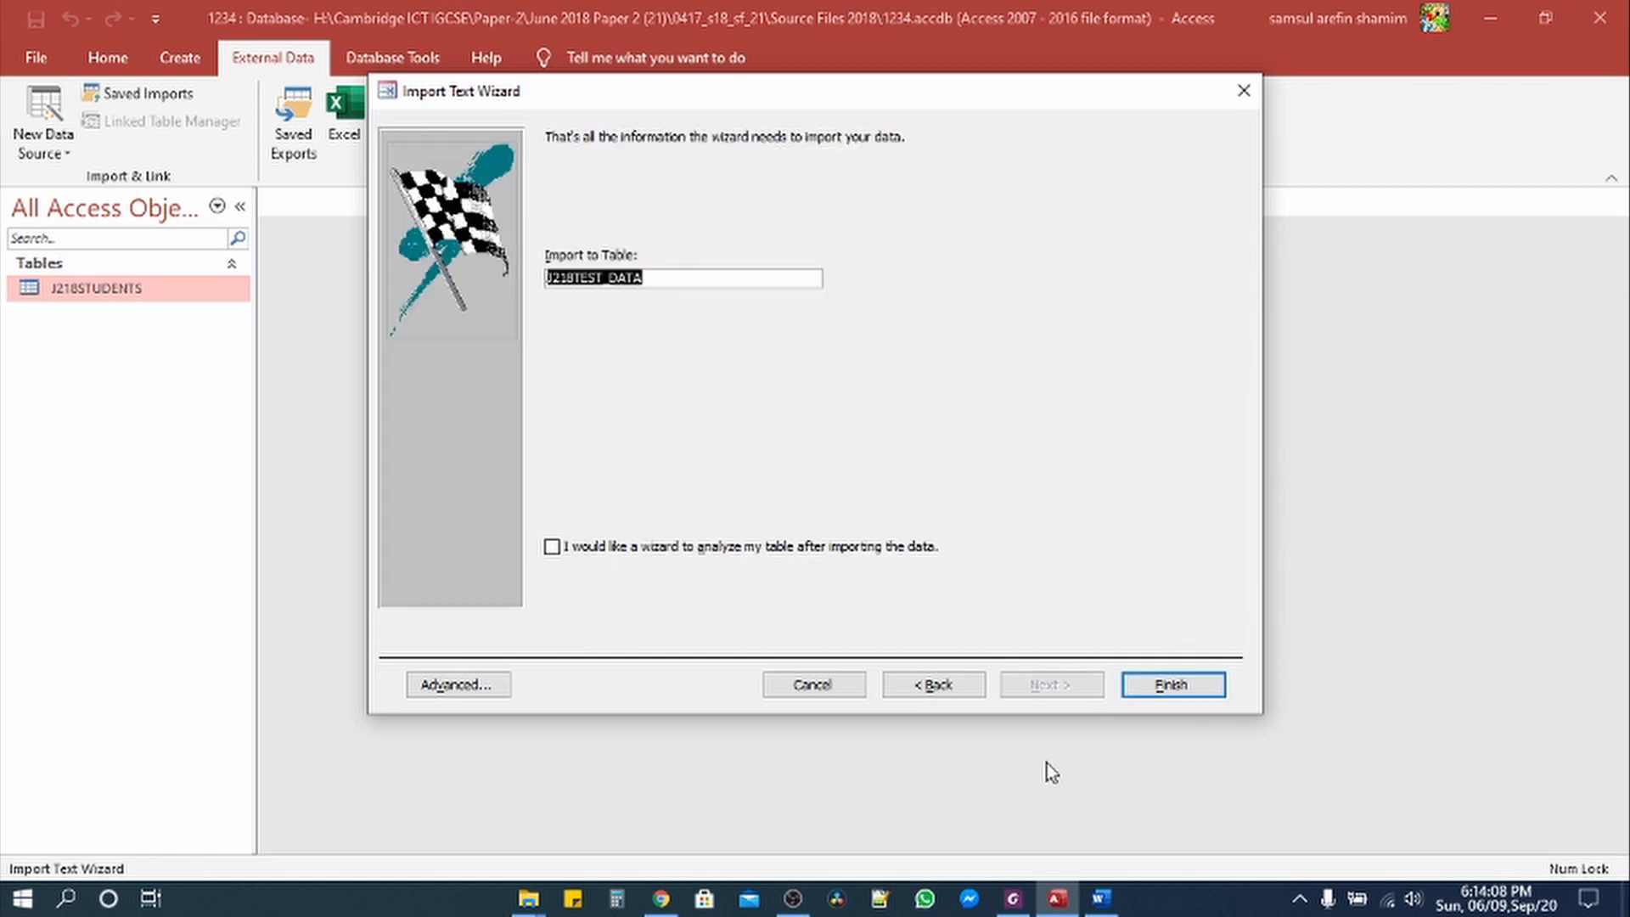
click(1022, 905)
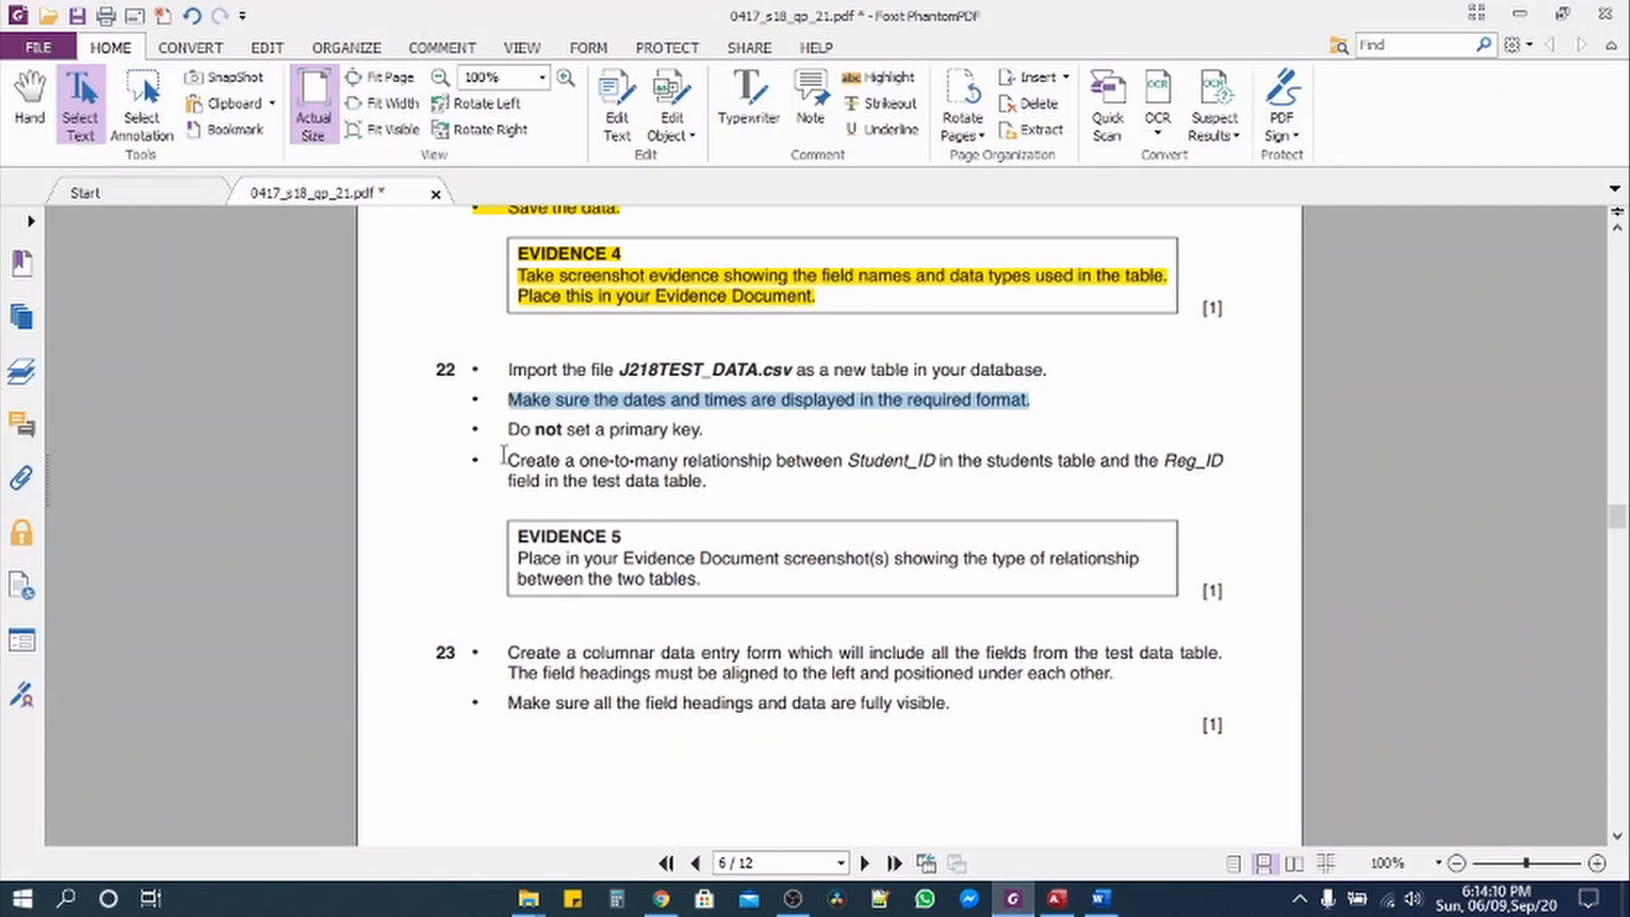
Step: Highlight question 22's first three bullets in yellow, then finish the J218TEST_DATA import
mouse_move(703, 430)
mouse_down()
mouse_move(547, 398)
mouse_move(508, 370)
mouse_move(692, 442)
mouse_up()
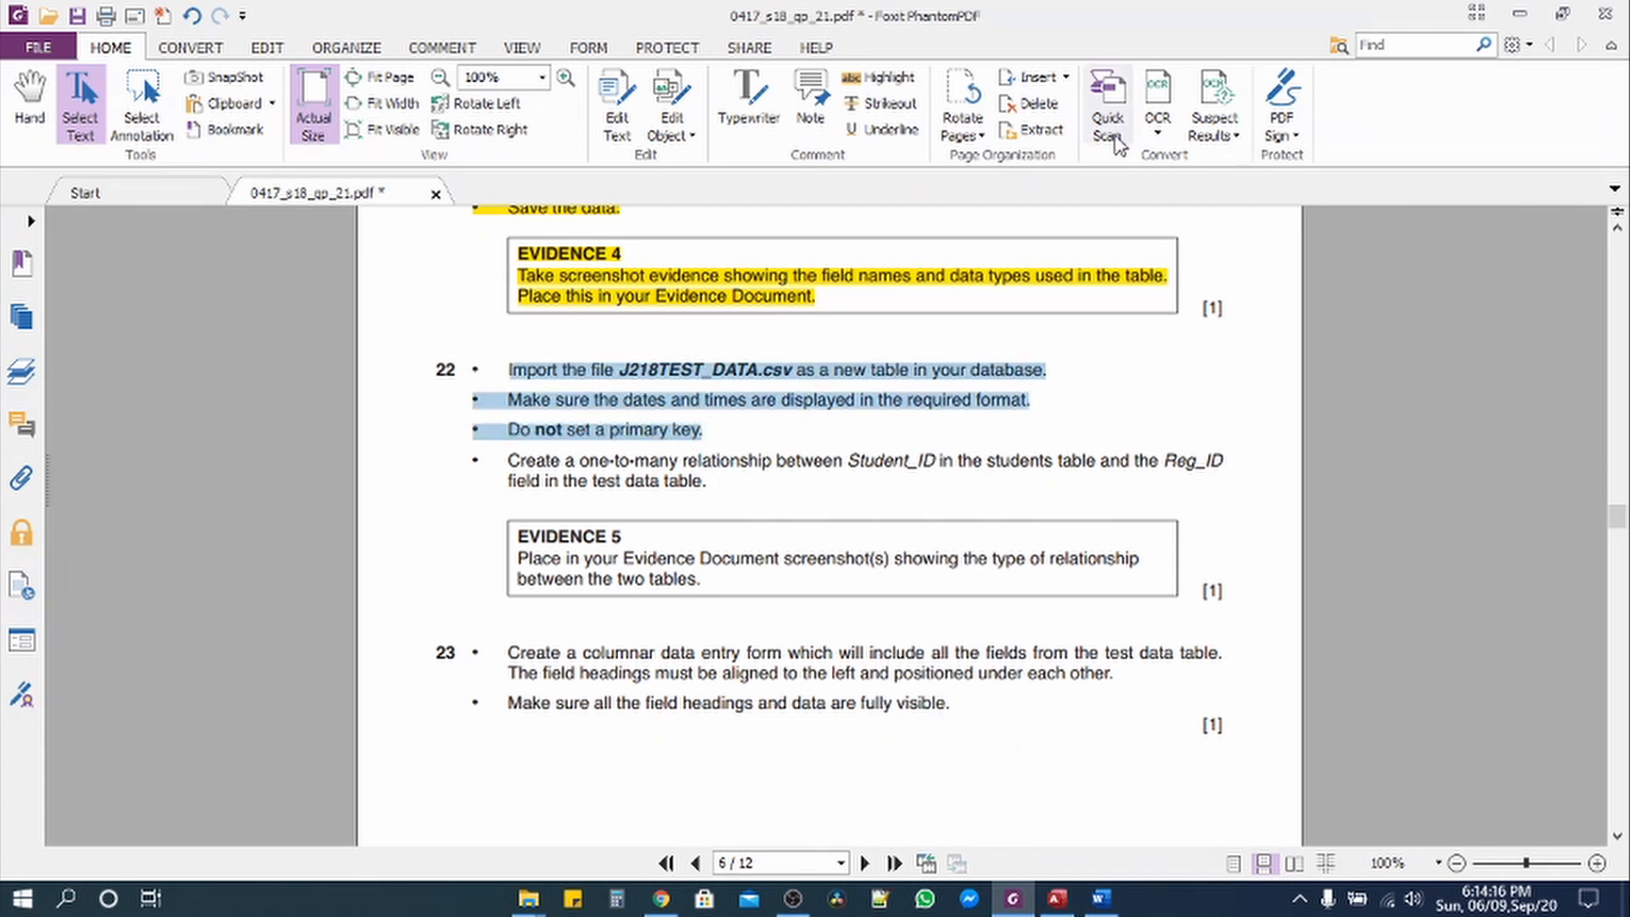
click(880, 77)
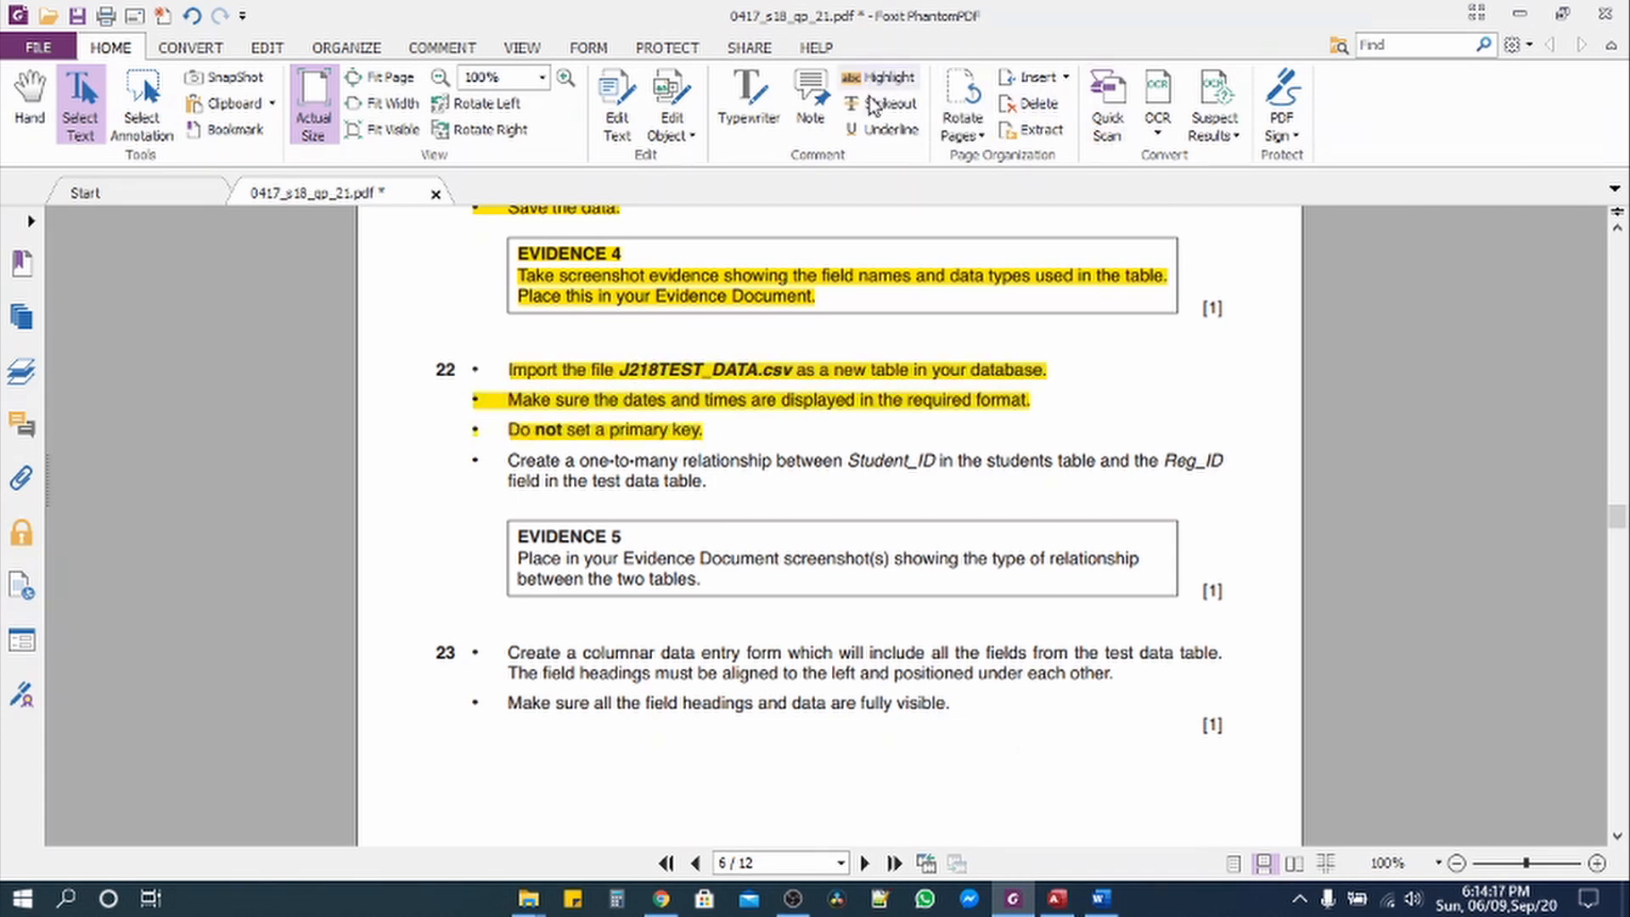
click(1057, 898)
click(1171, 684)
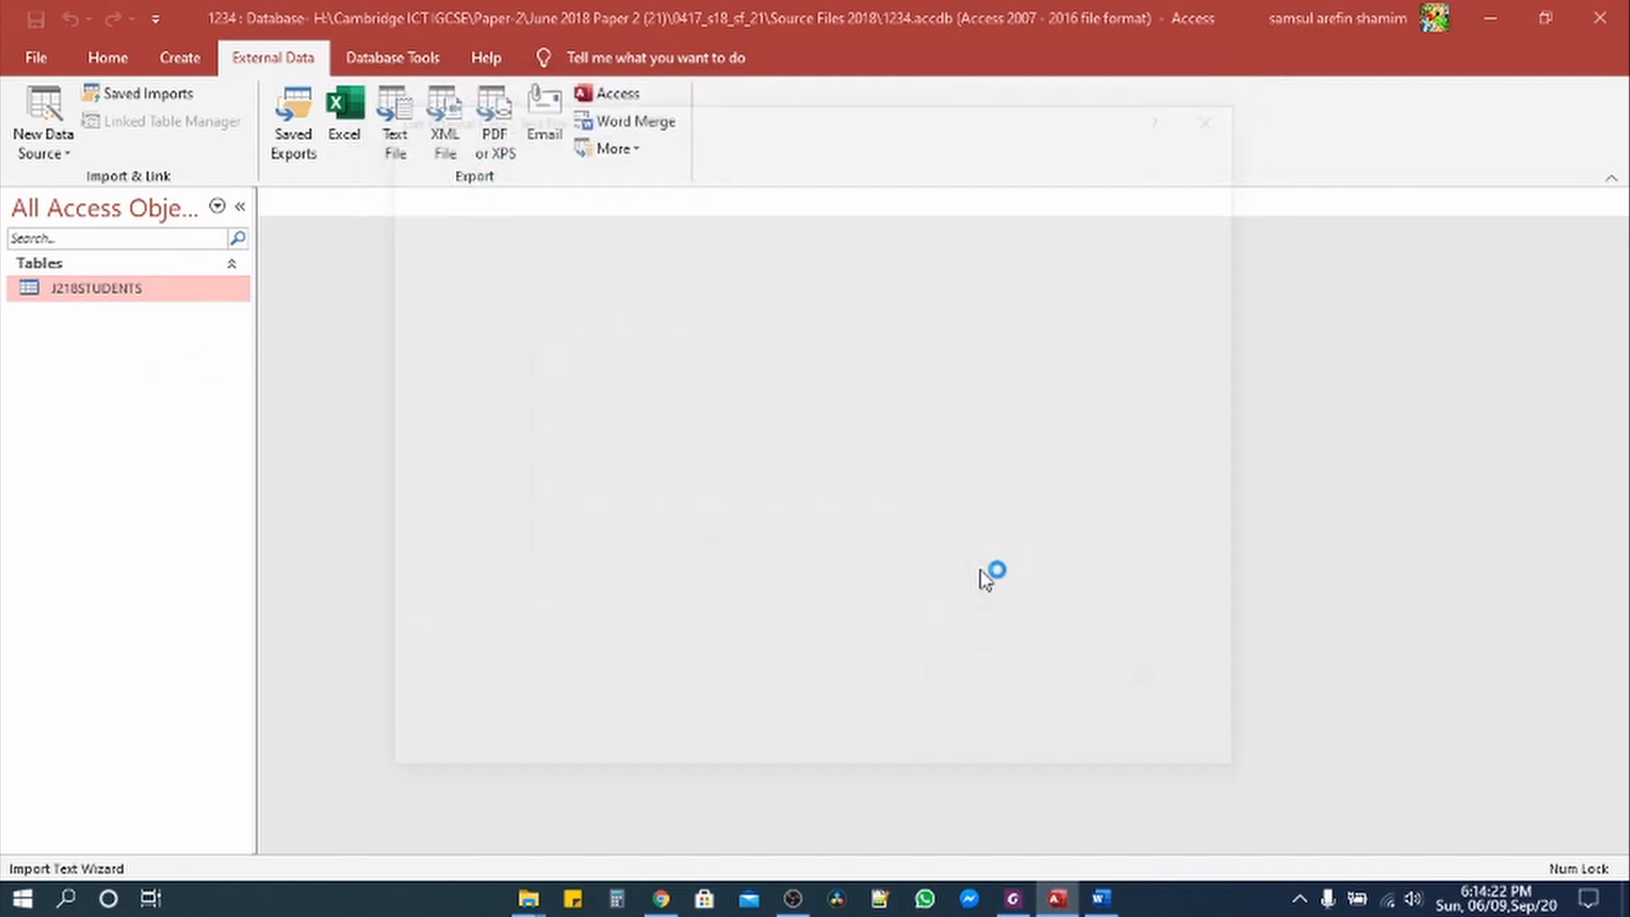
Step: Open J218TEST_DATA without saving import steps and autofit Syllabus, Unit, Test_Version, Reg_ID and Result
click(1170, 754)
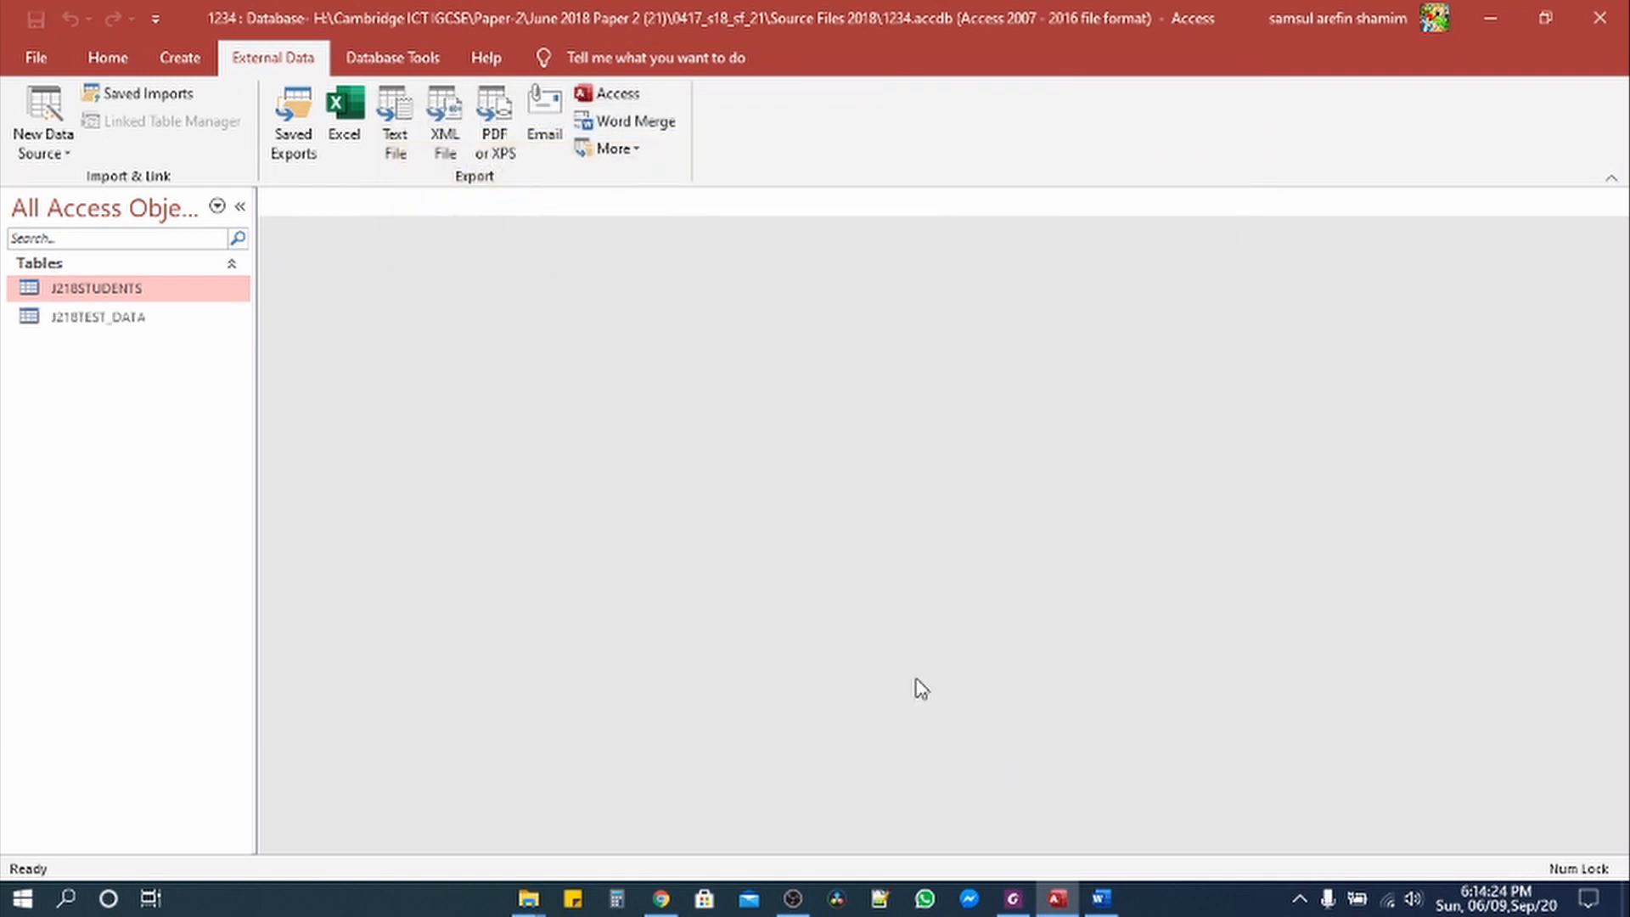
double_click(153, 323)
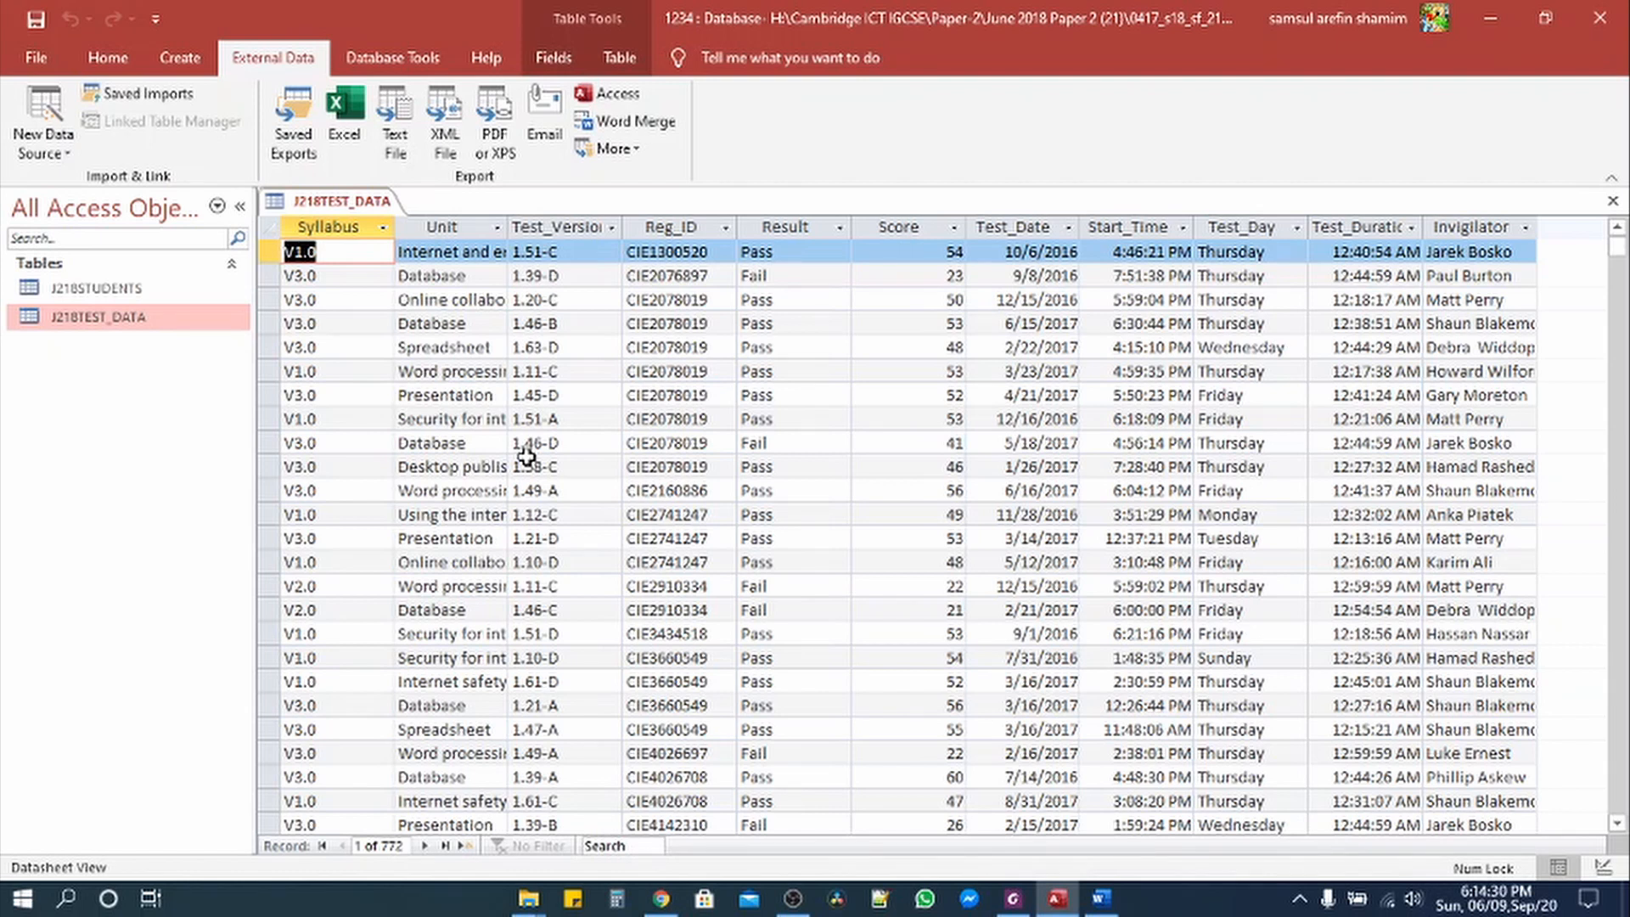
double_click(395, 226)
double_click(489, 228)
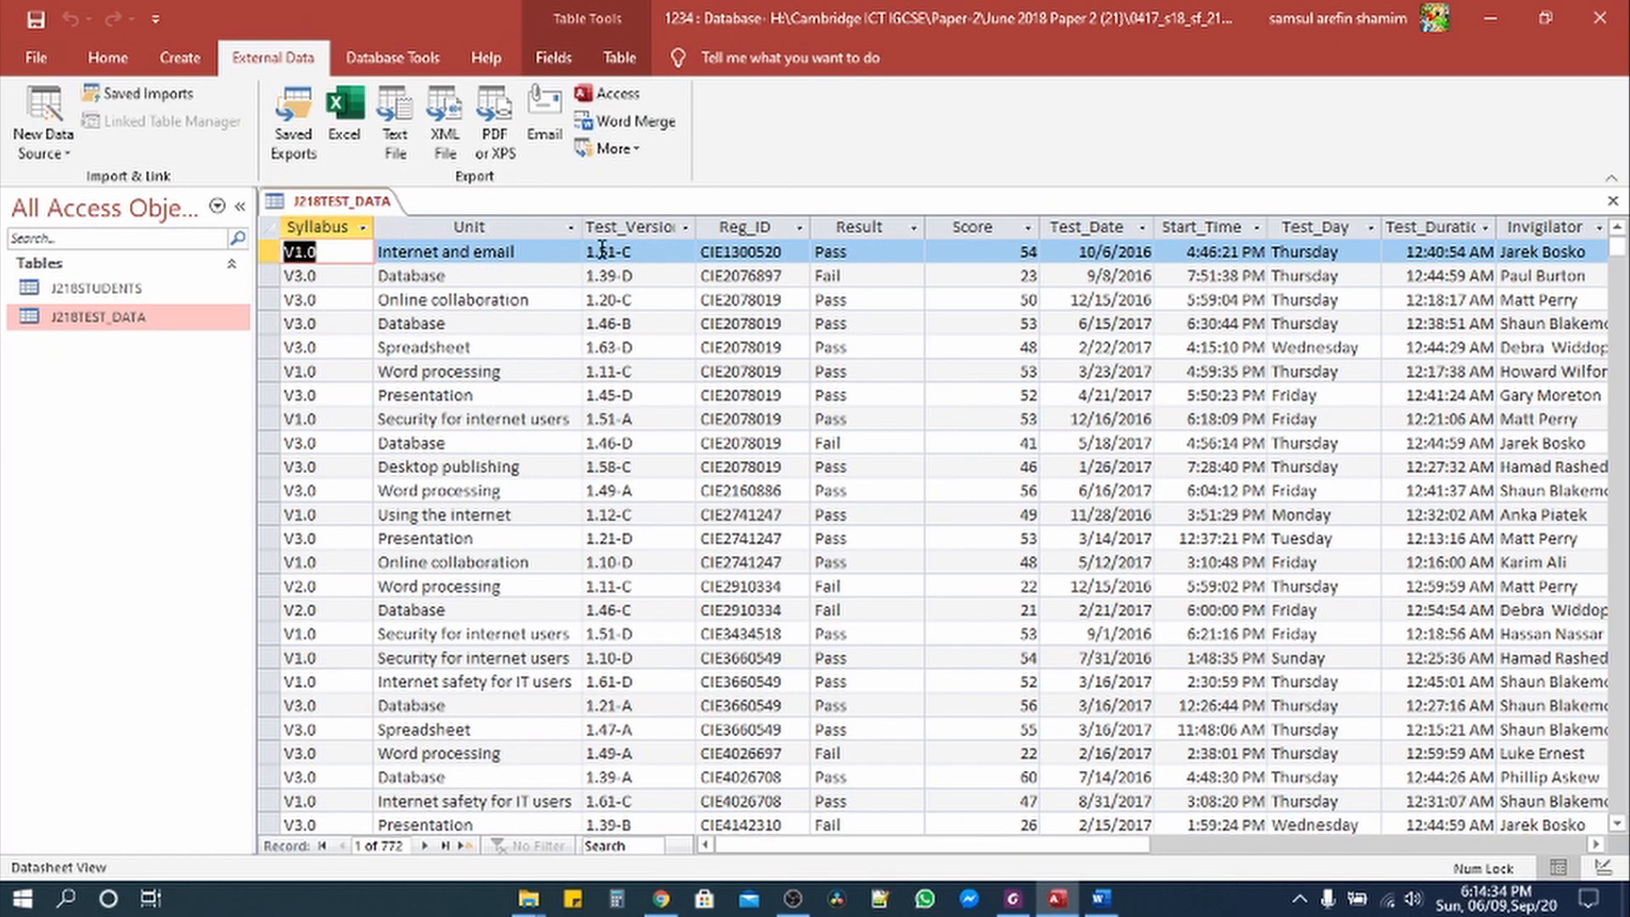
double_click(694, 227)
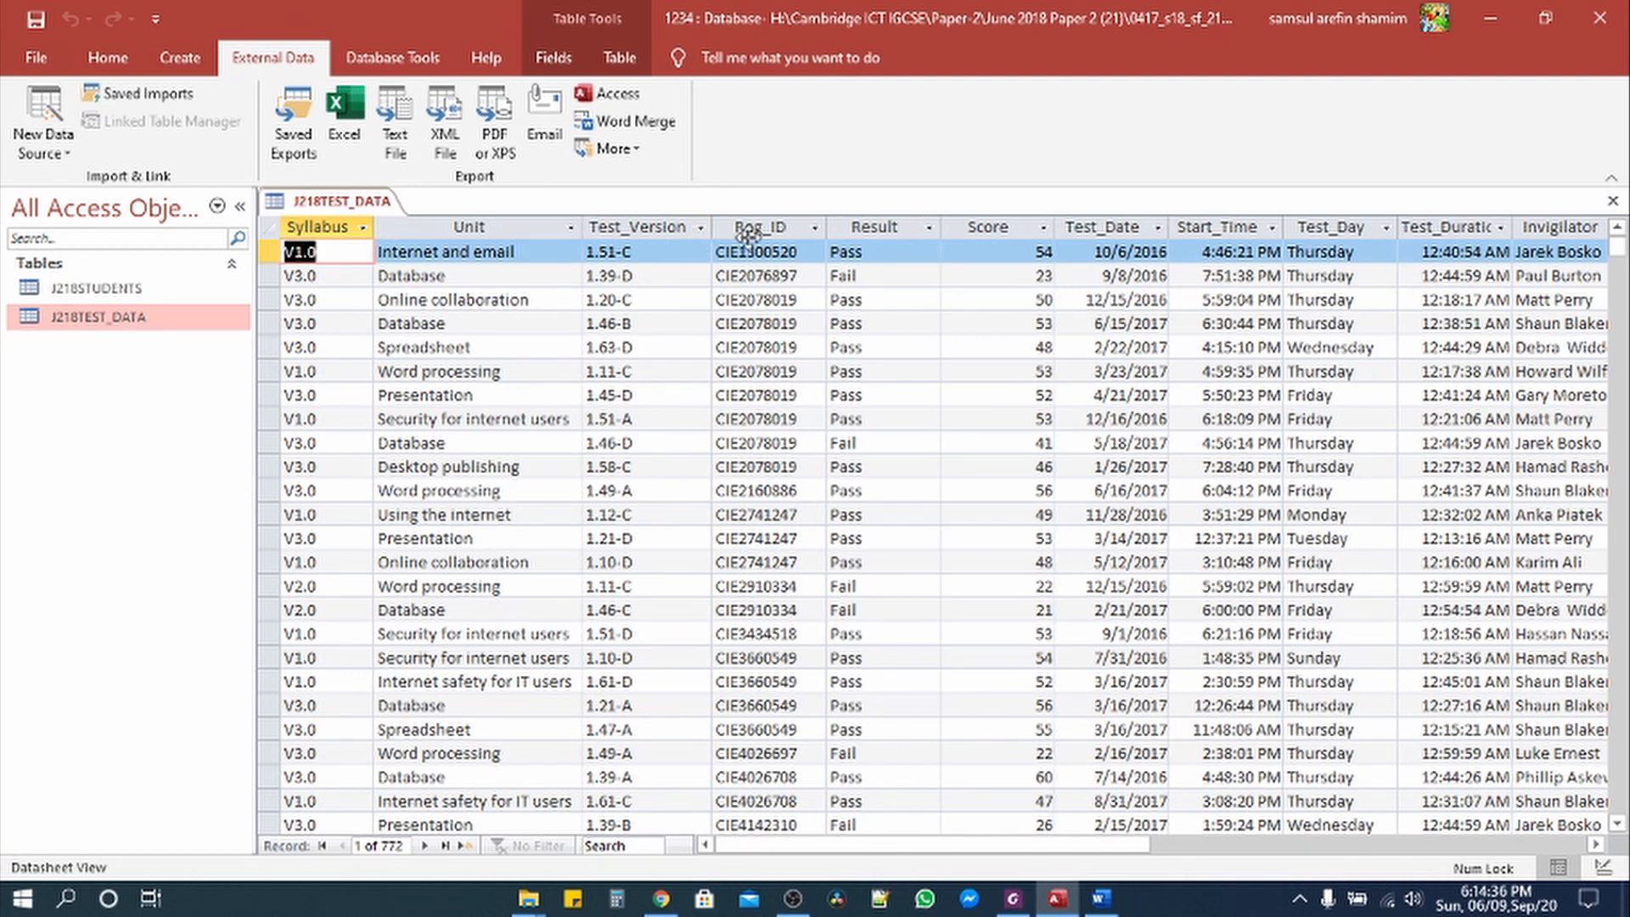
double_click(825, 226)
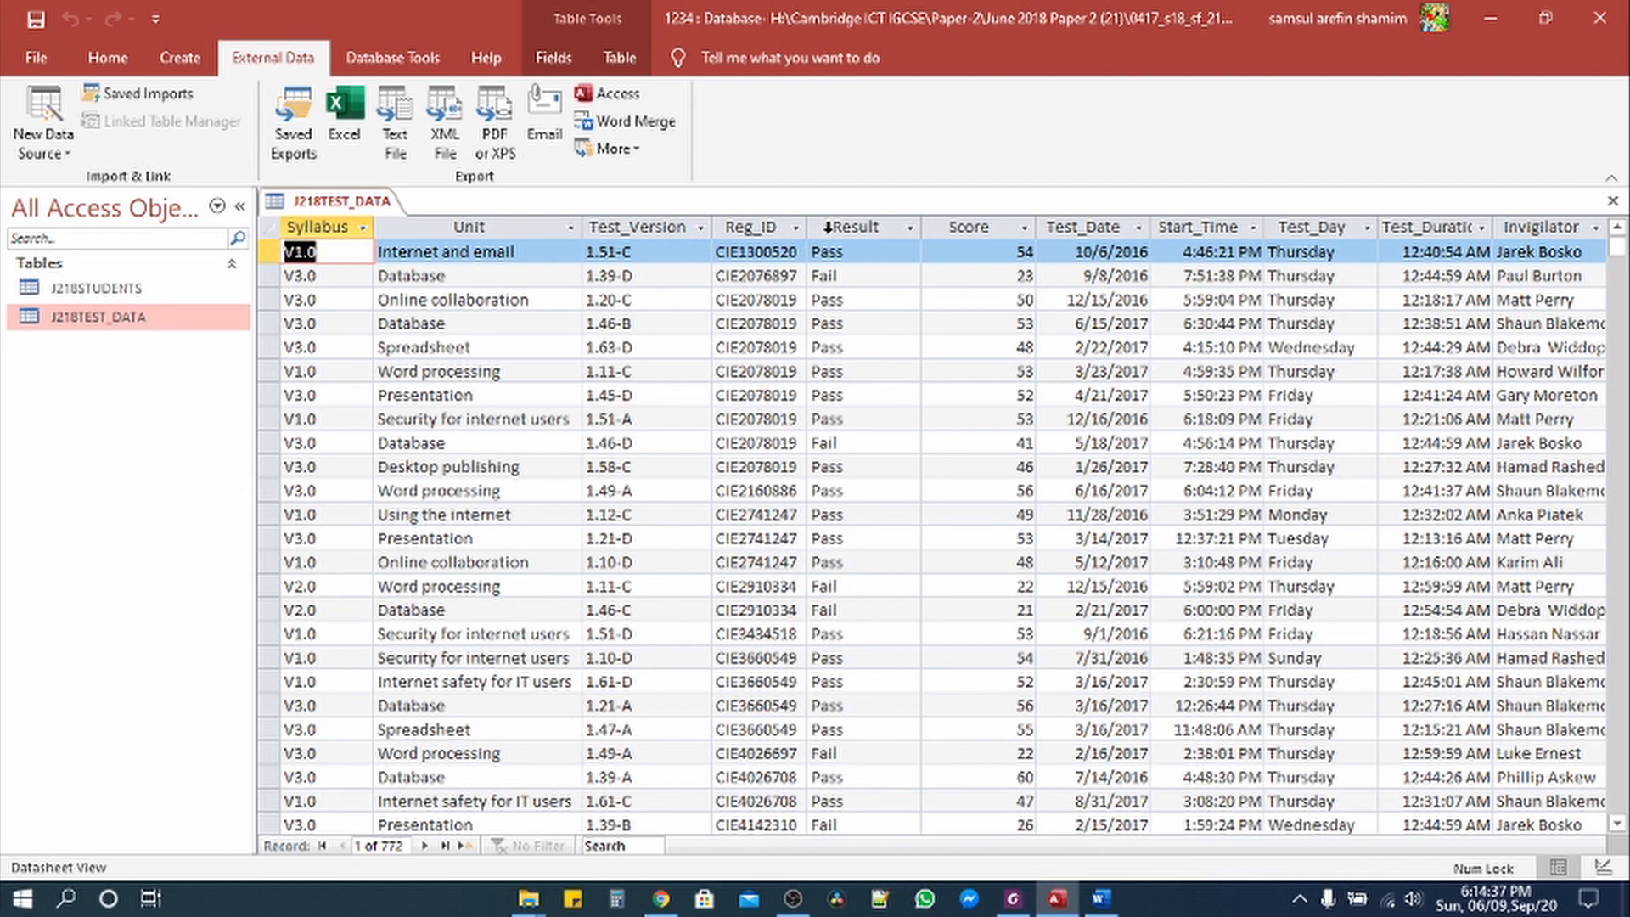
double_click(922, 228)
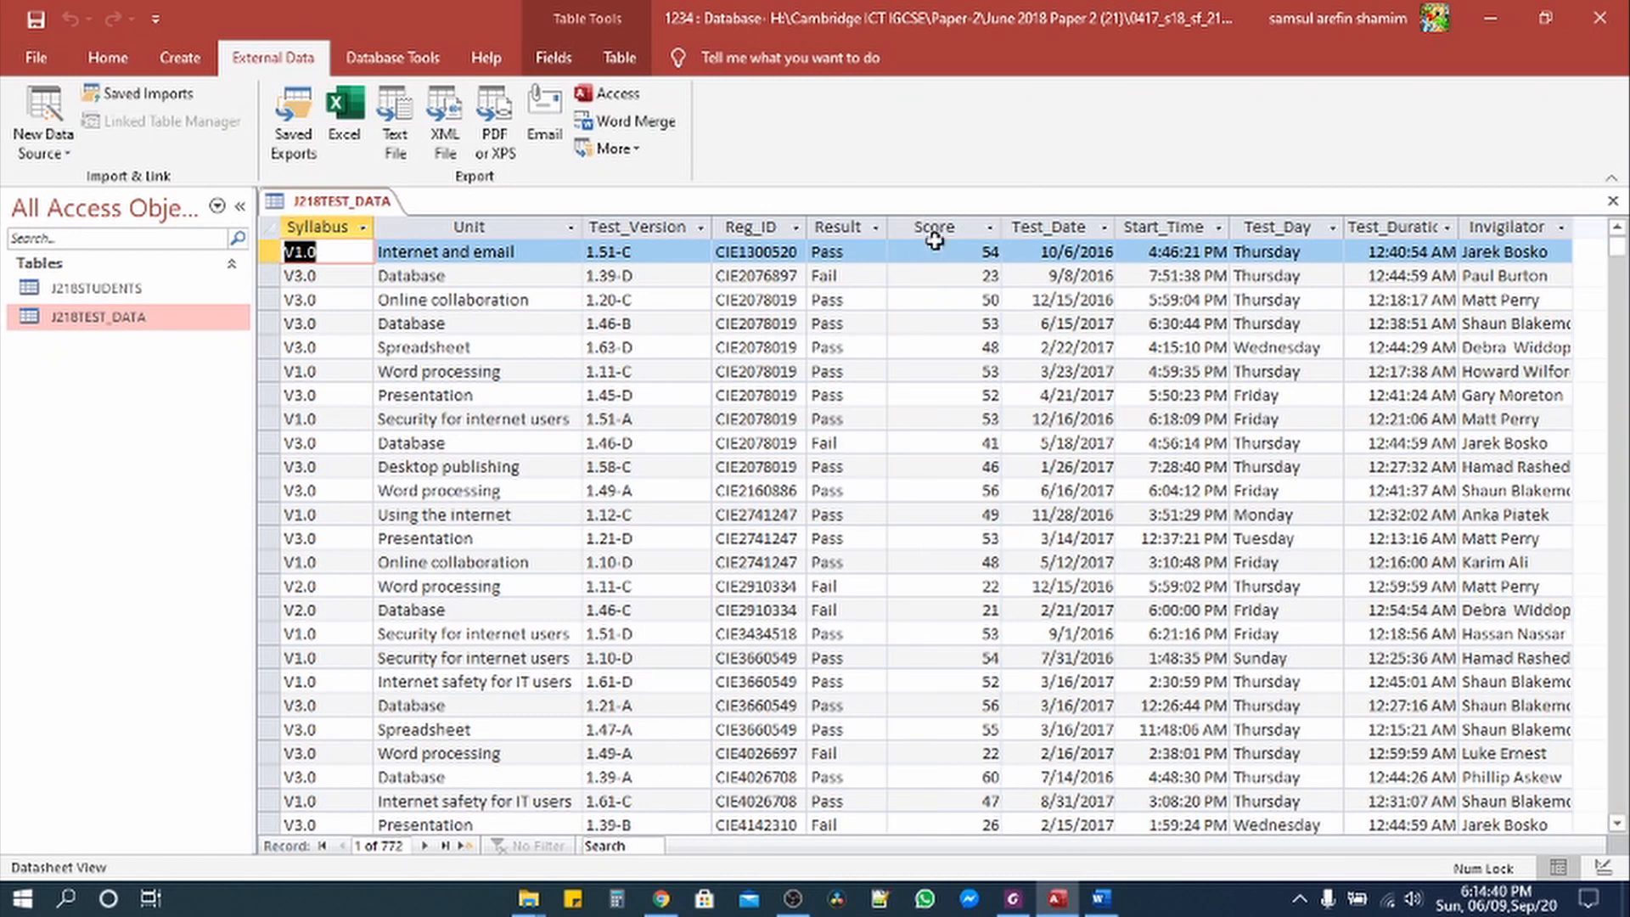
Step: Autofit the Score, Test_Date, Start_Time, Test_Day, Test_Duration and Invigilator columns
double_click(1000, 227)
double_click(1074, 227)
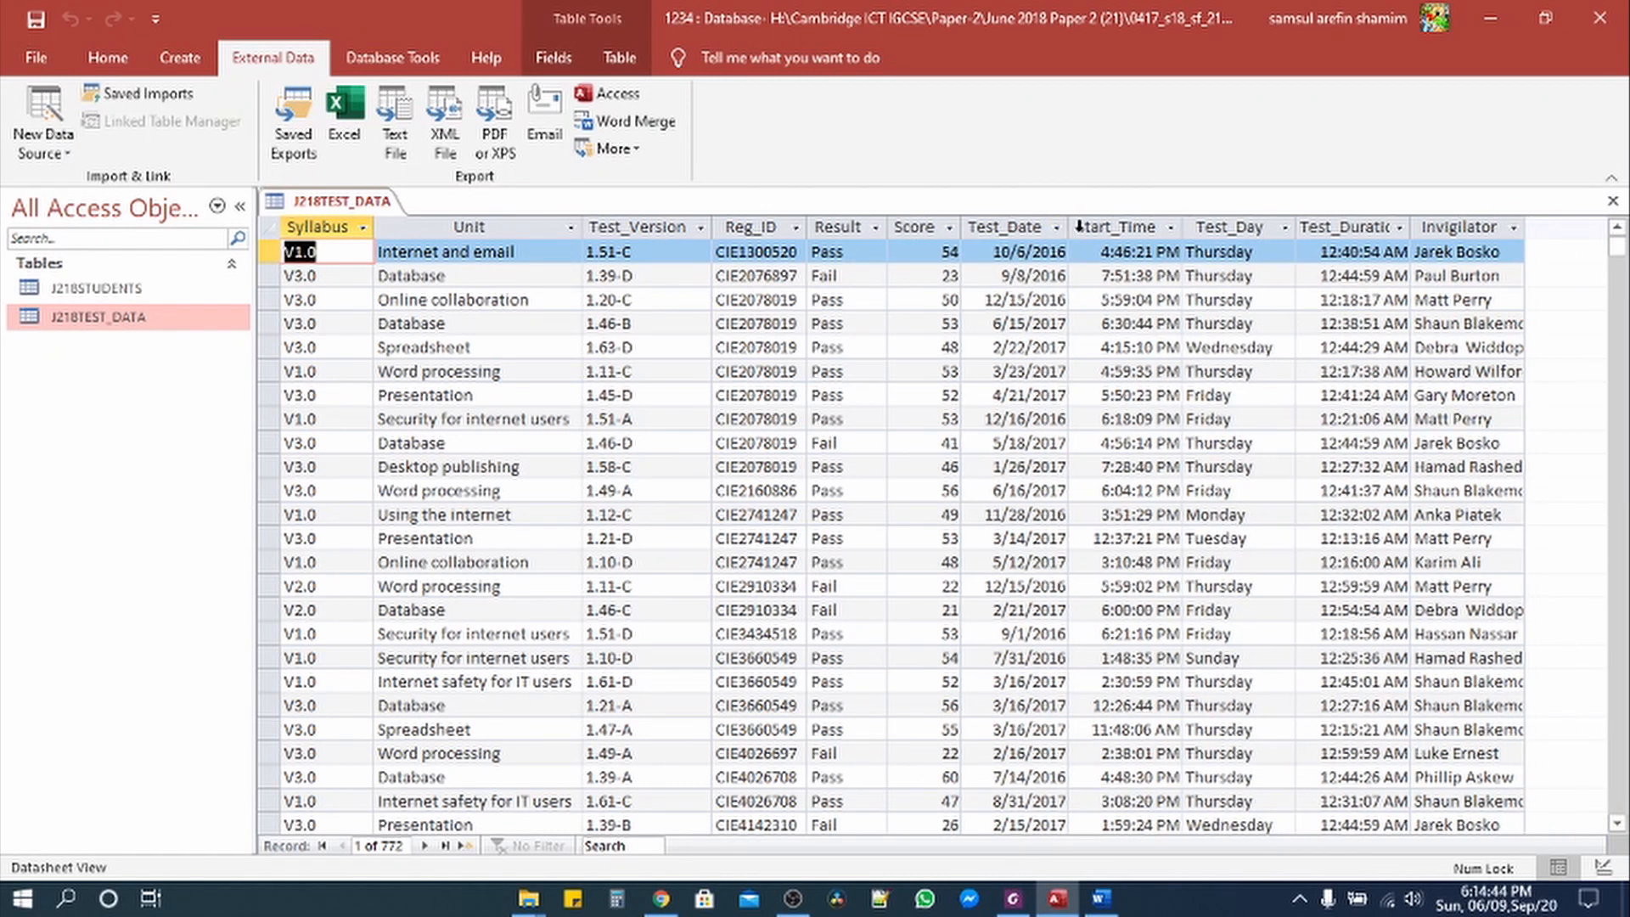
double_click(1184, 224)
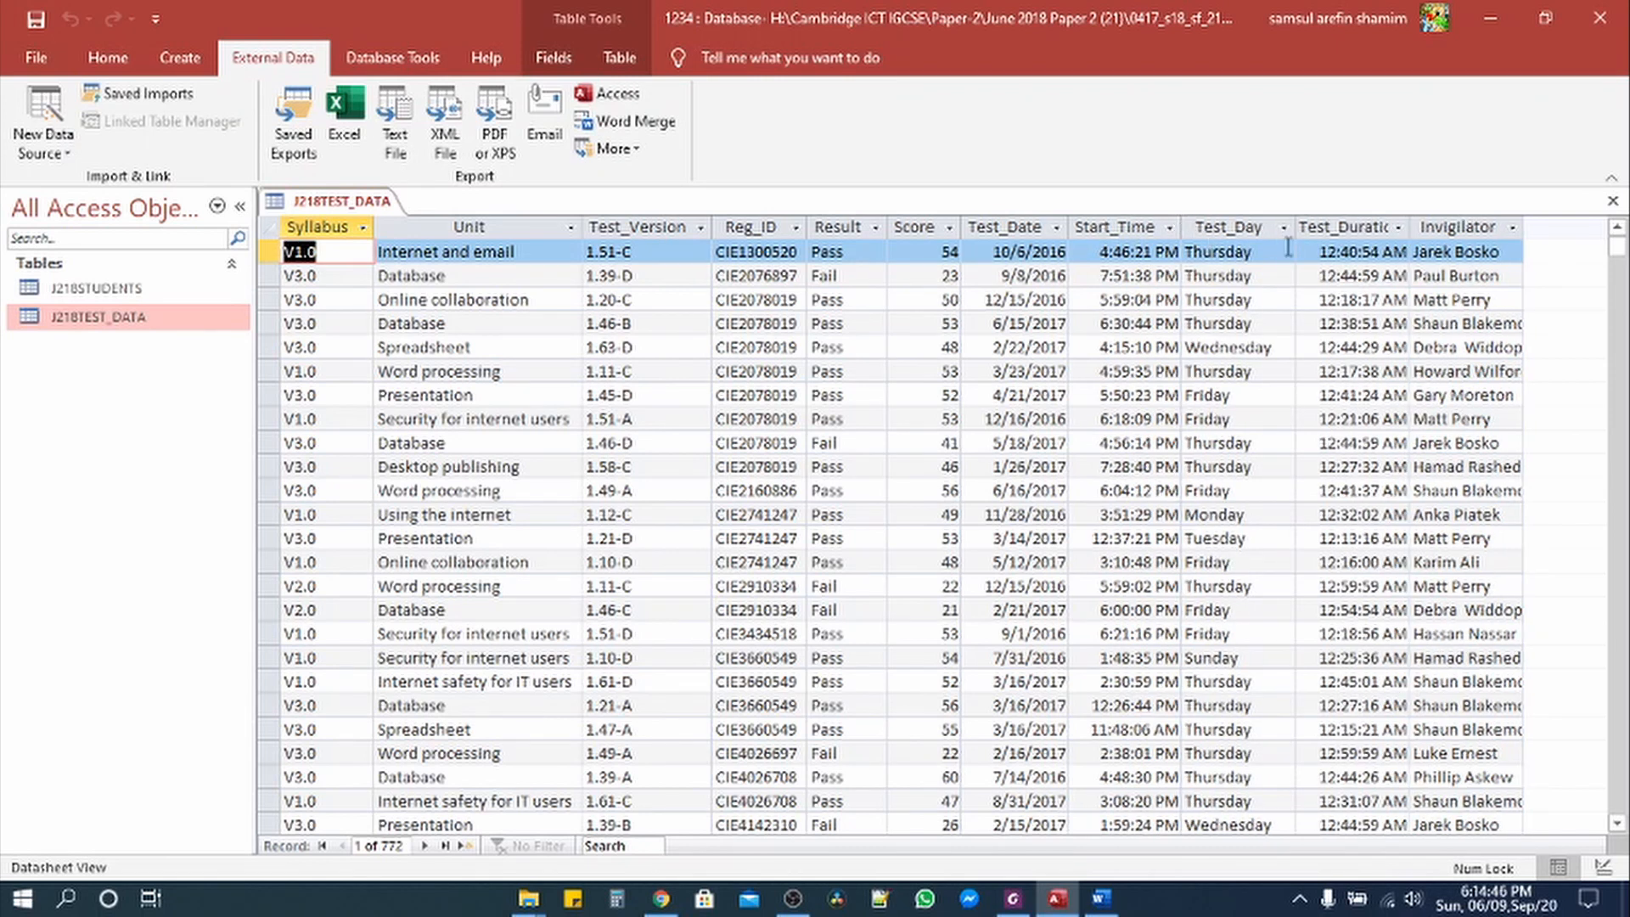
double_click(1294, 227)
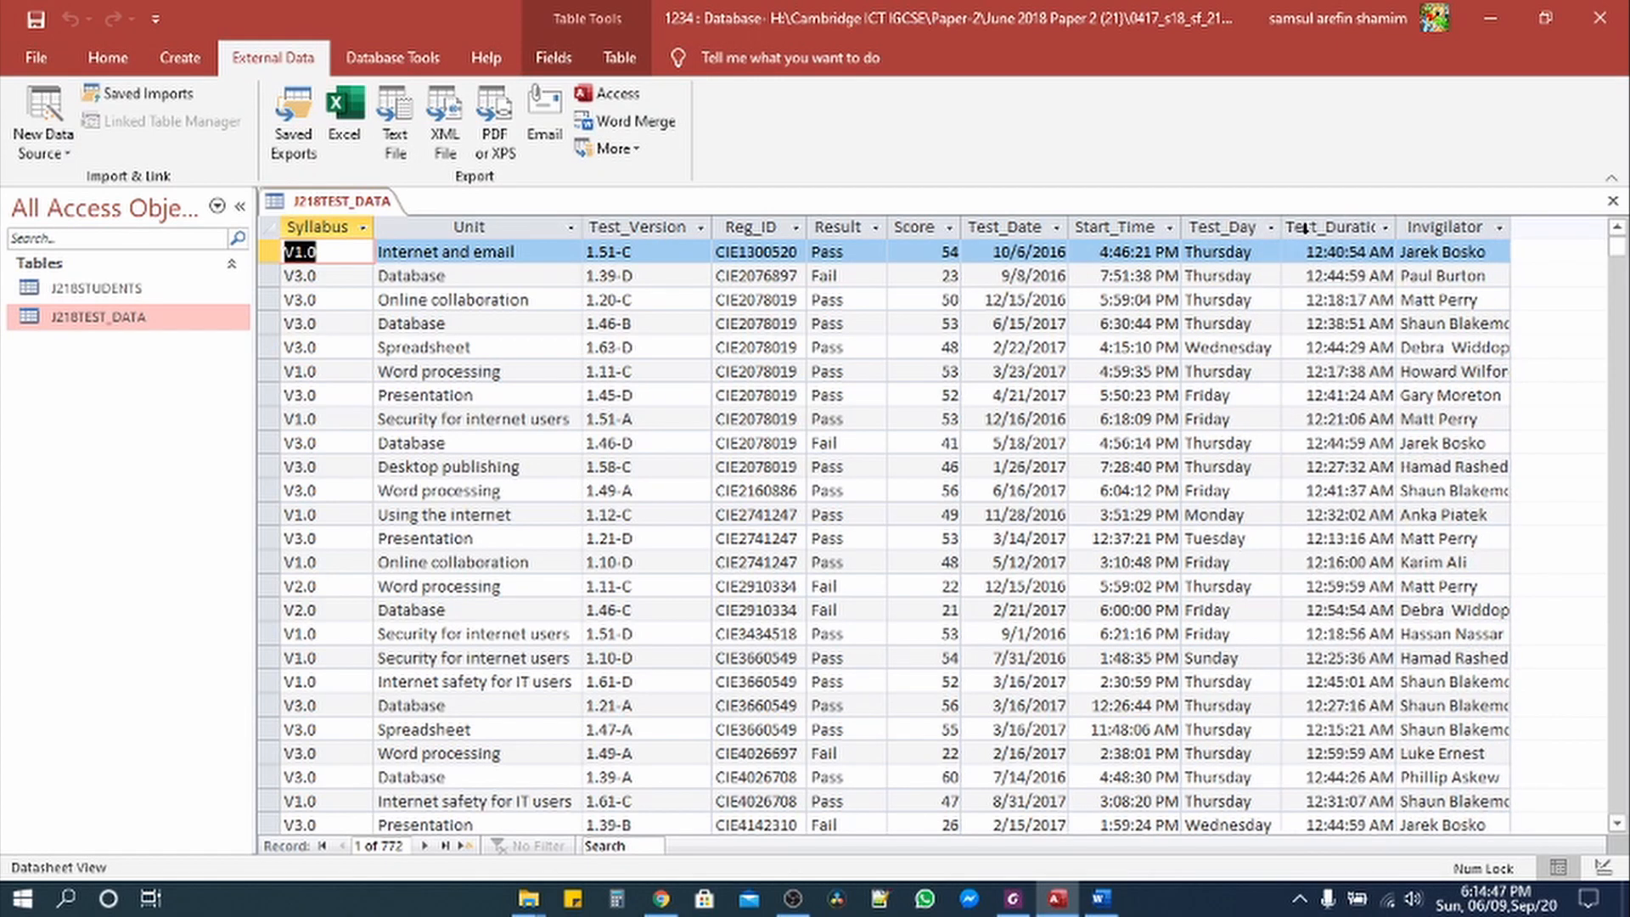
double_click(1396, 226)
double_click(1533, 227)
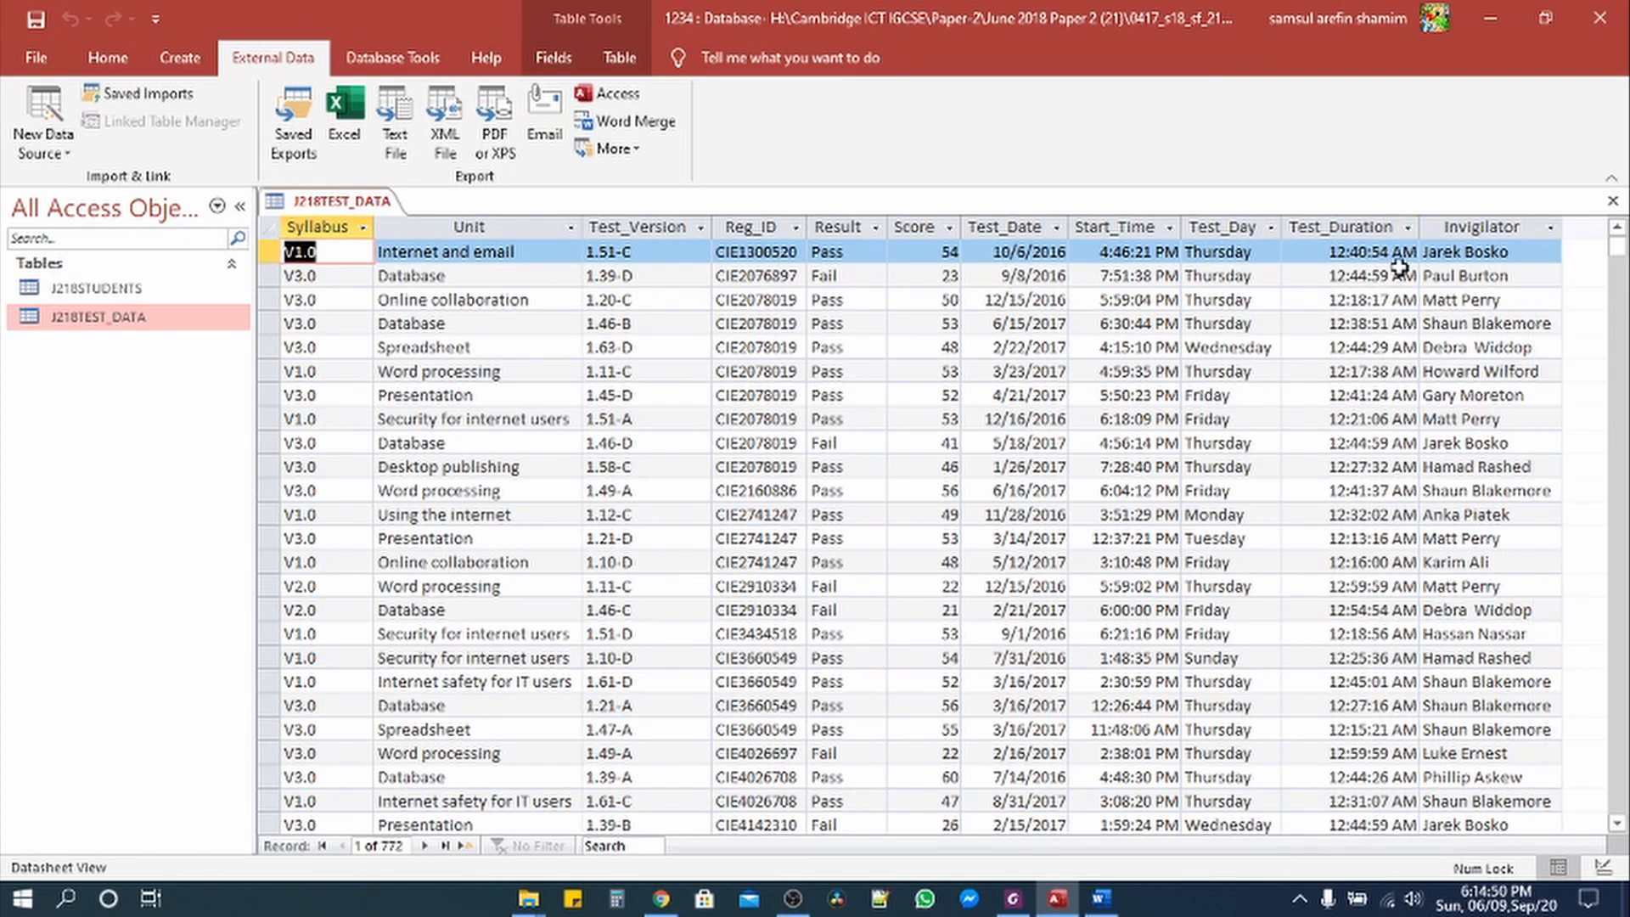
click(108, 57)
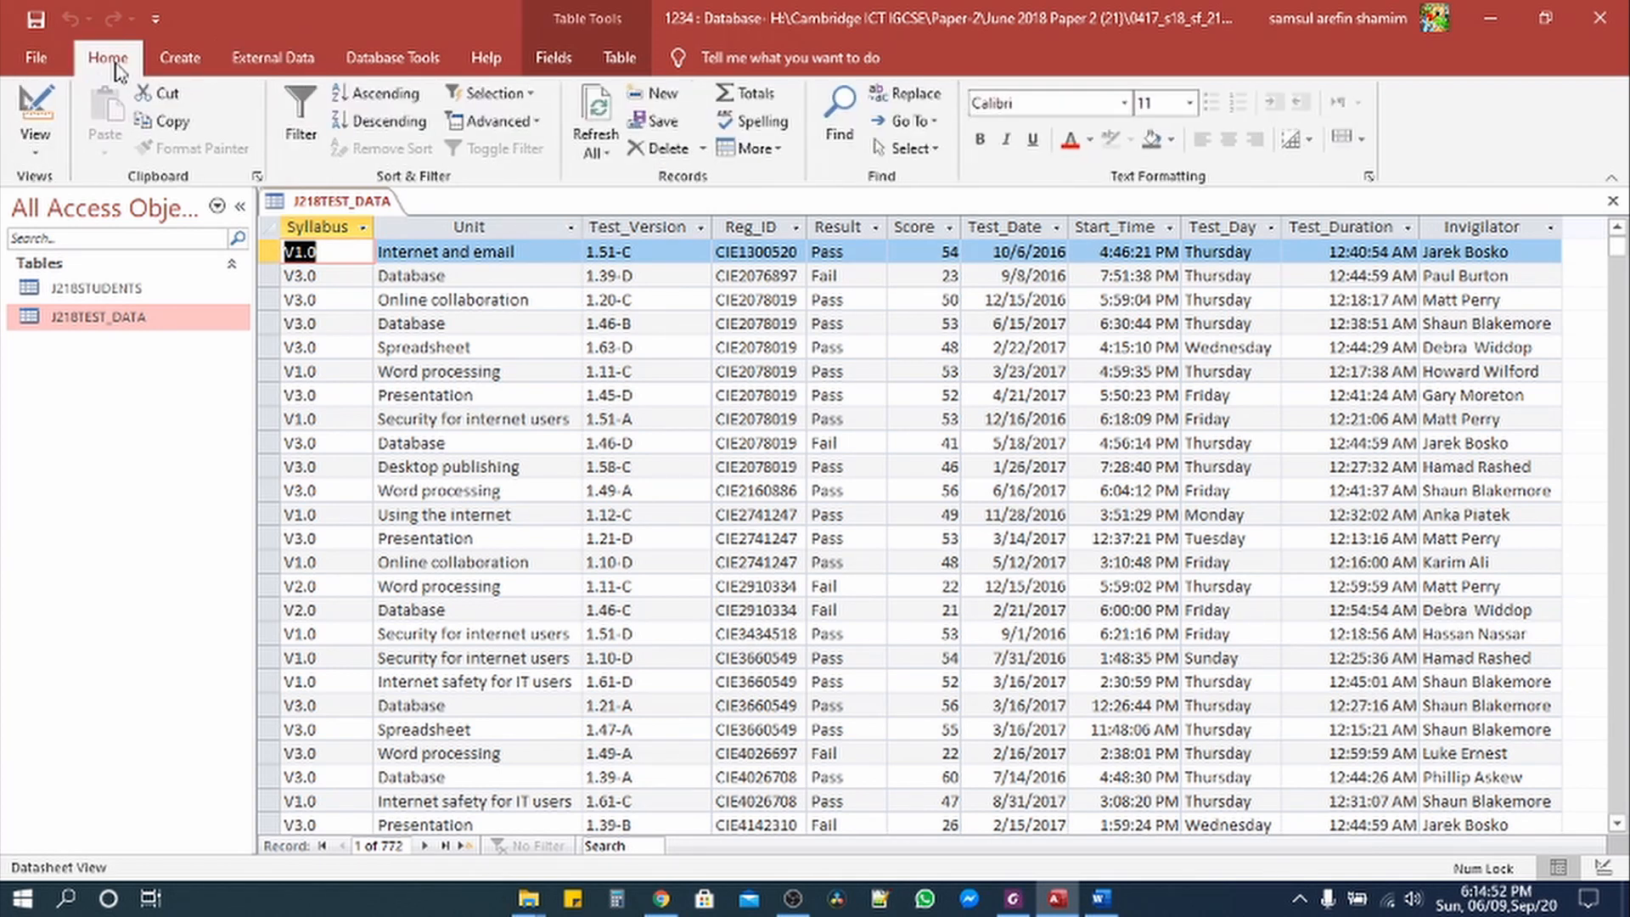
Step: In J218TEST_DATA's Design View, set the Test_Date format to Medium Date
click(46, 153)
click(69, 248)
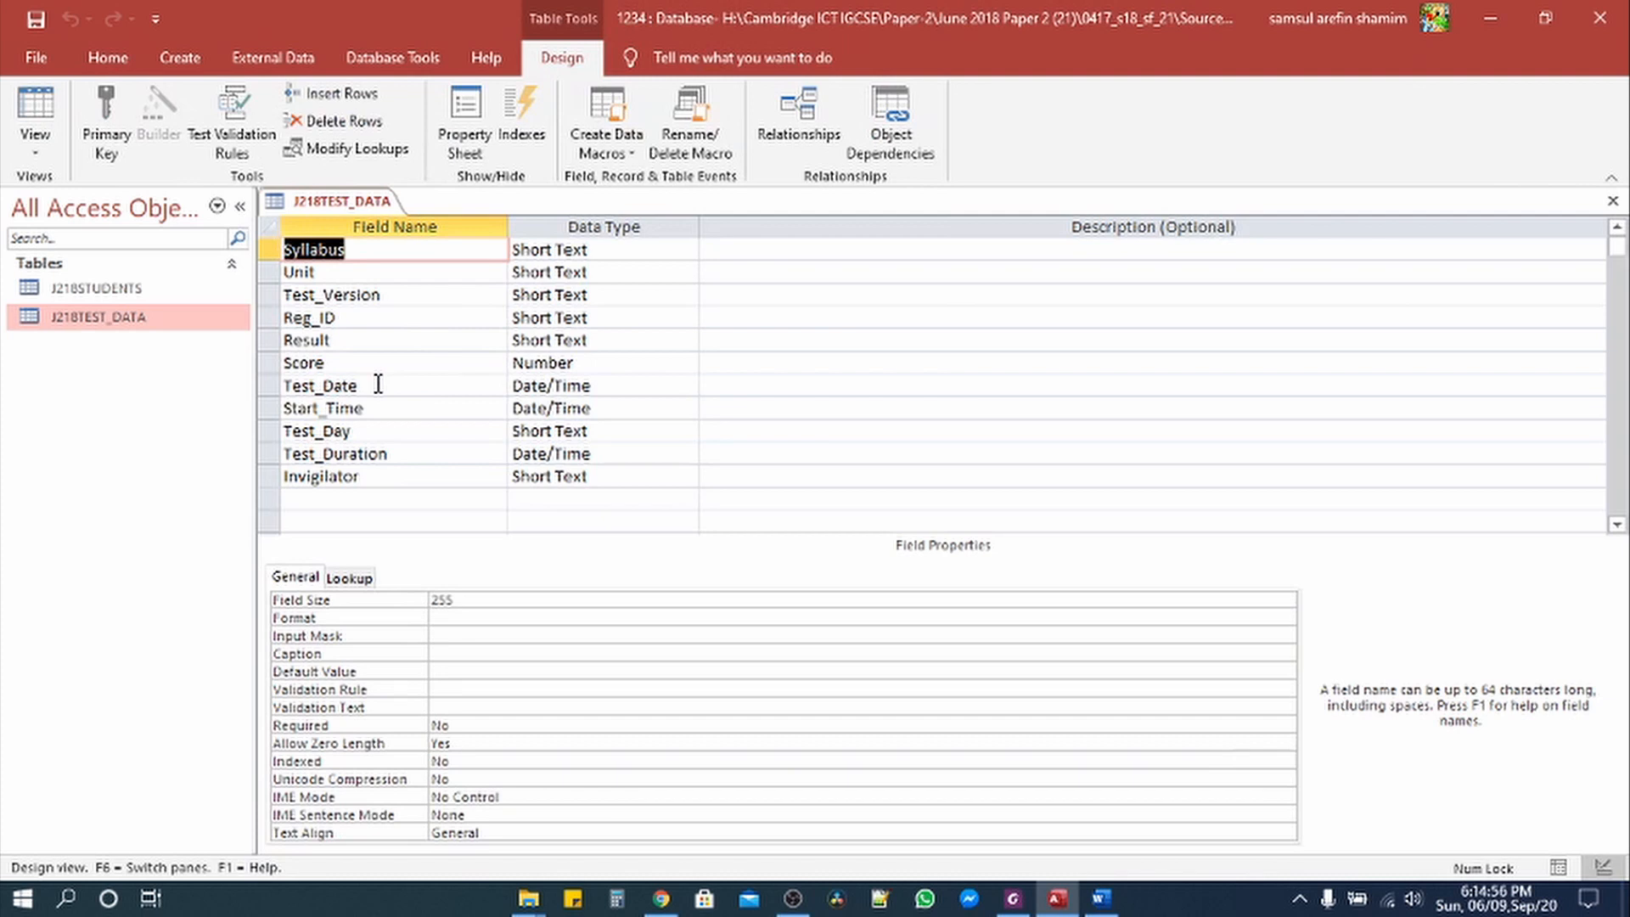
click(548, 388)
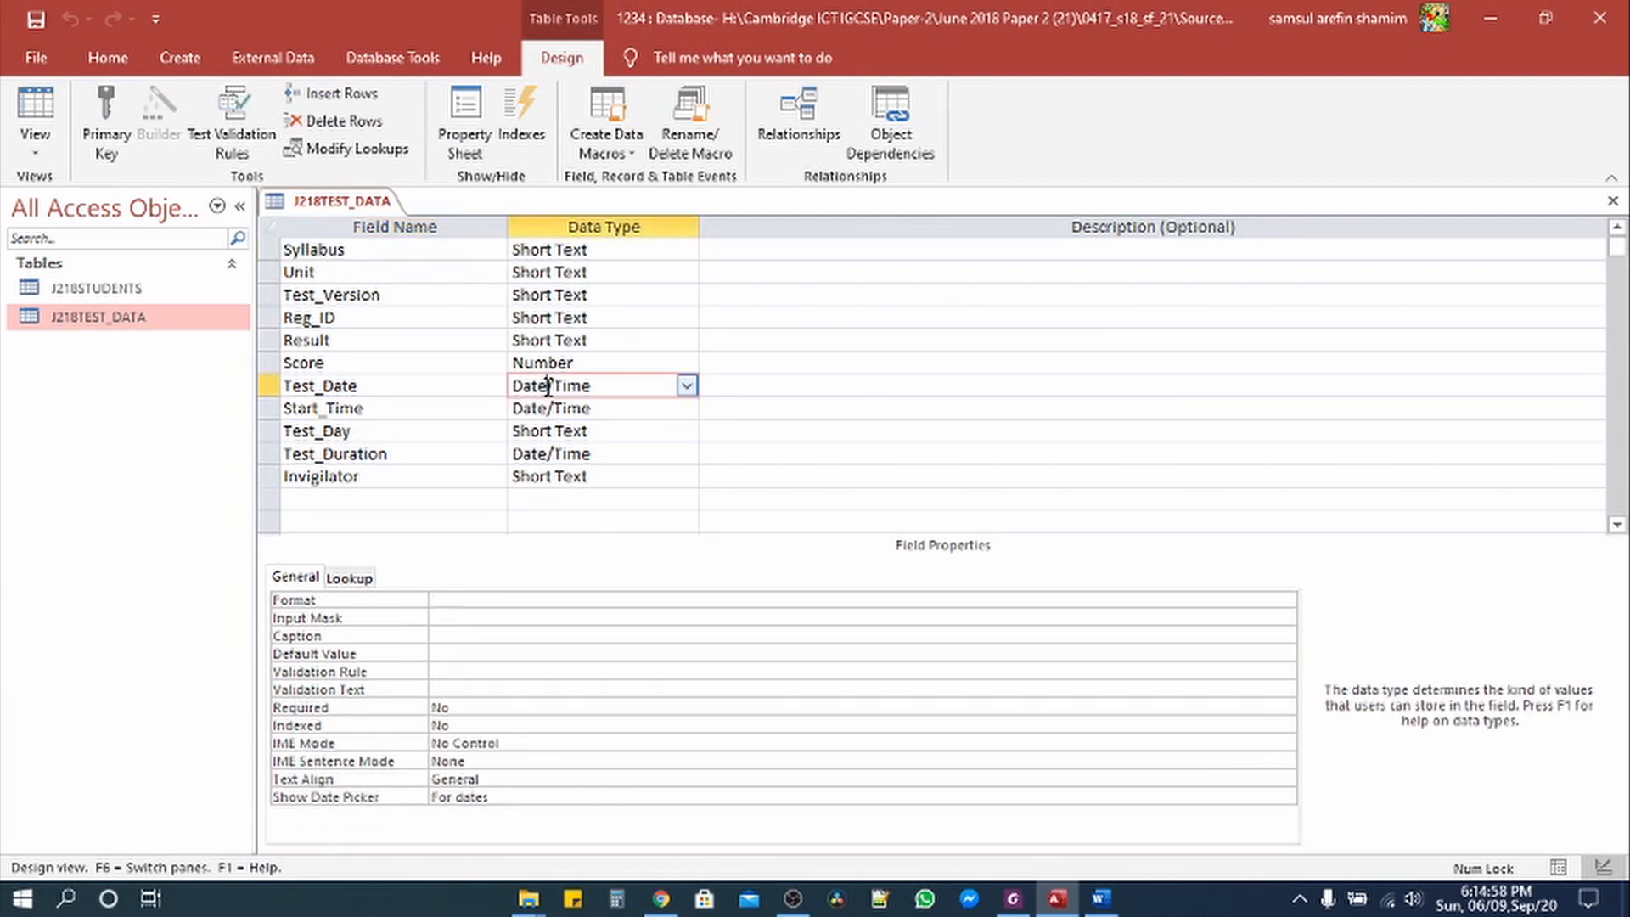
click(35, 111)
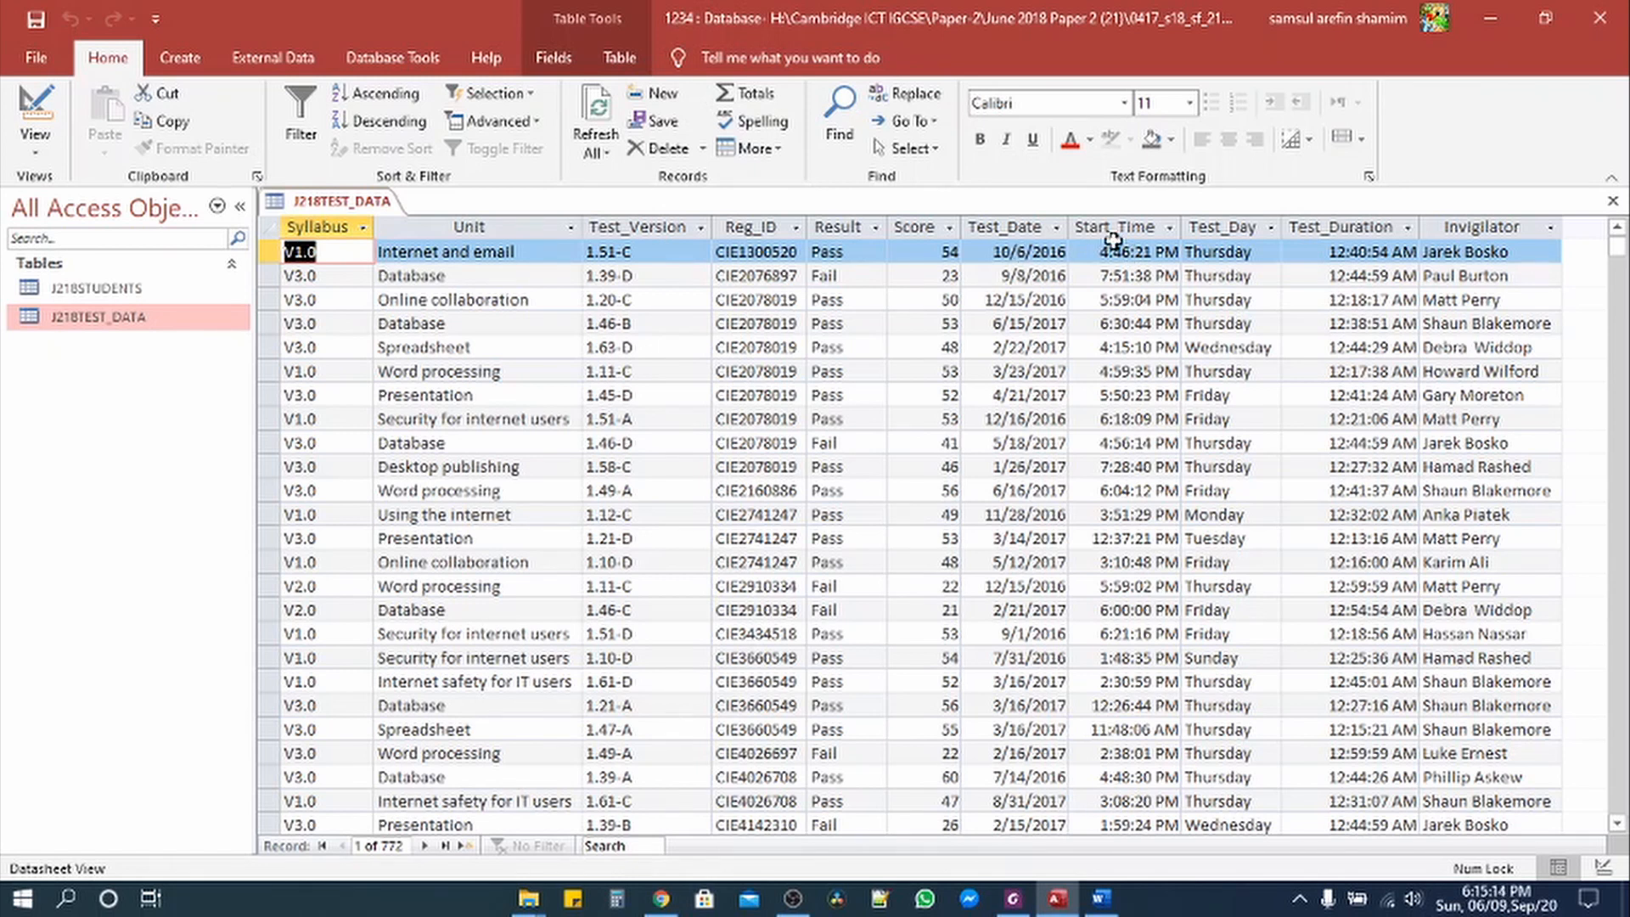
click(35, 146)
click(85, 233)
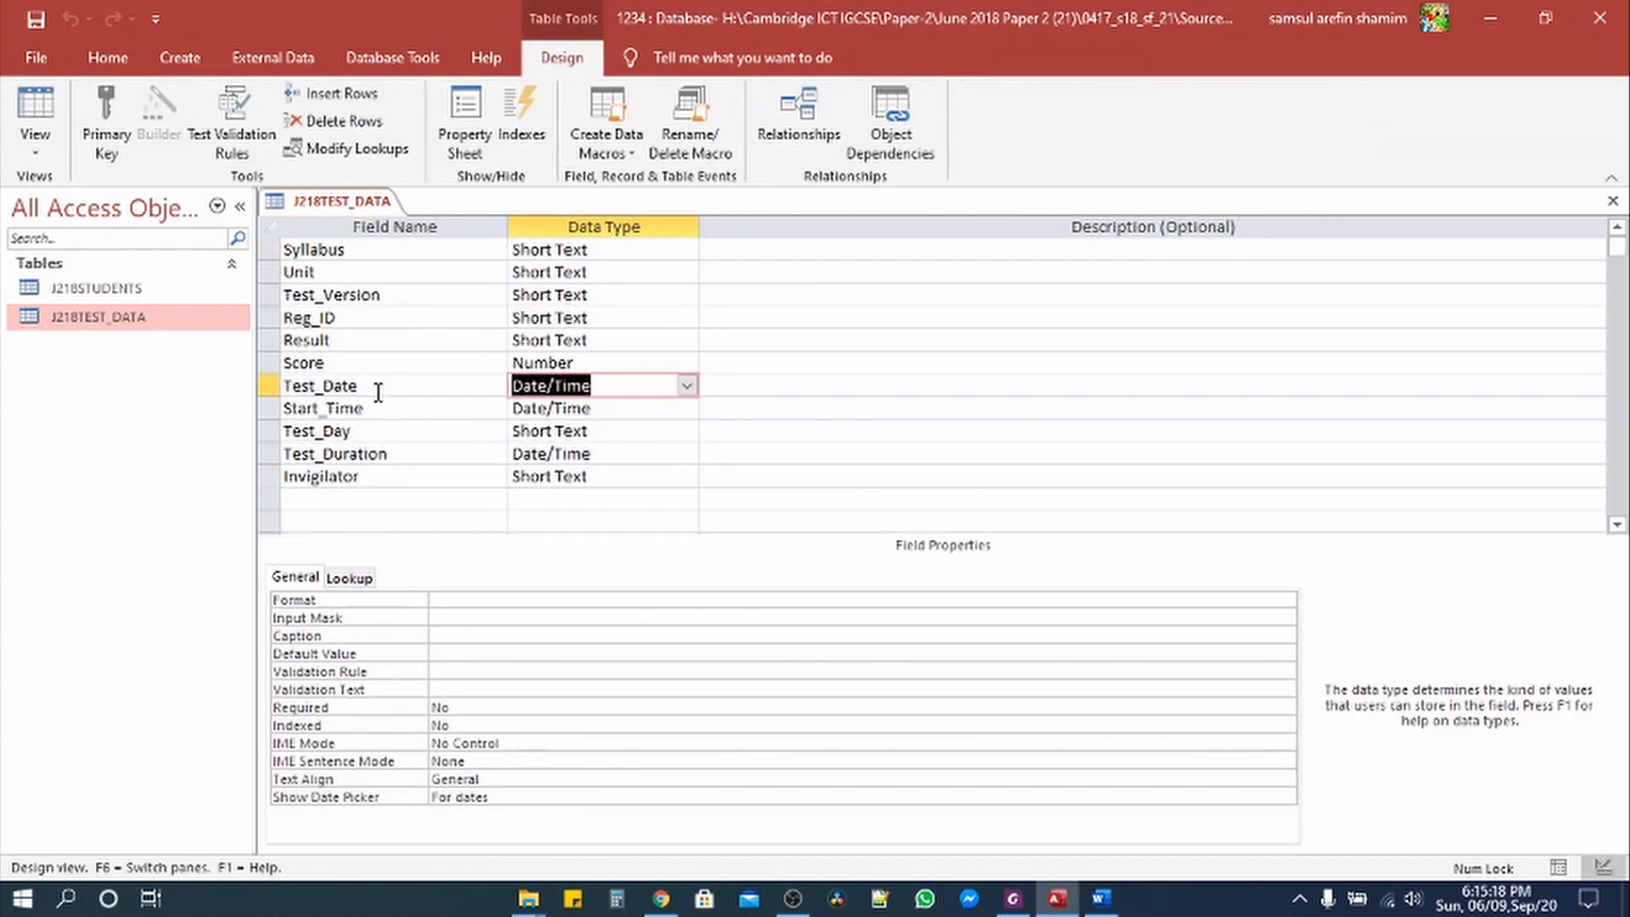
click(530, 600)
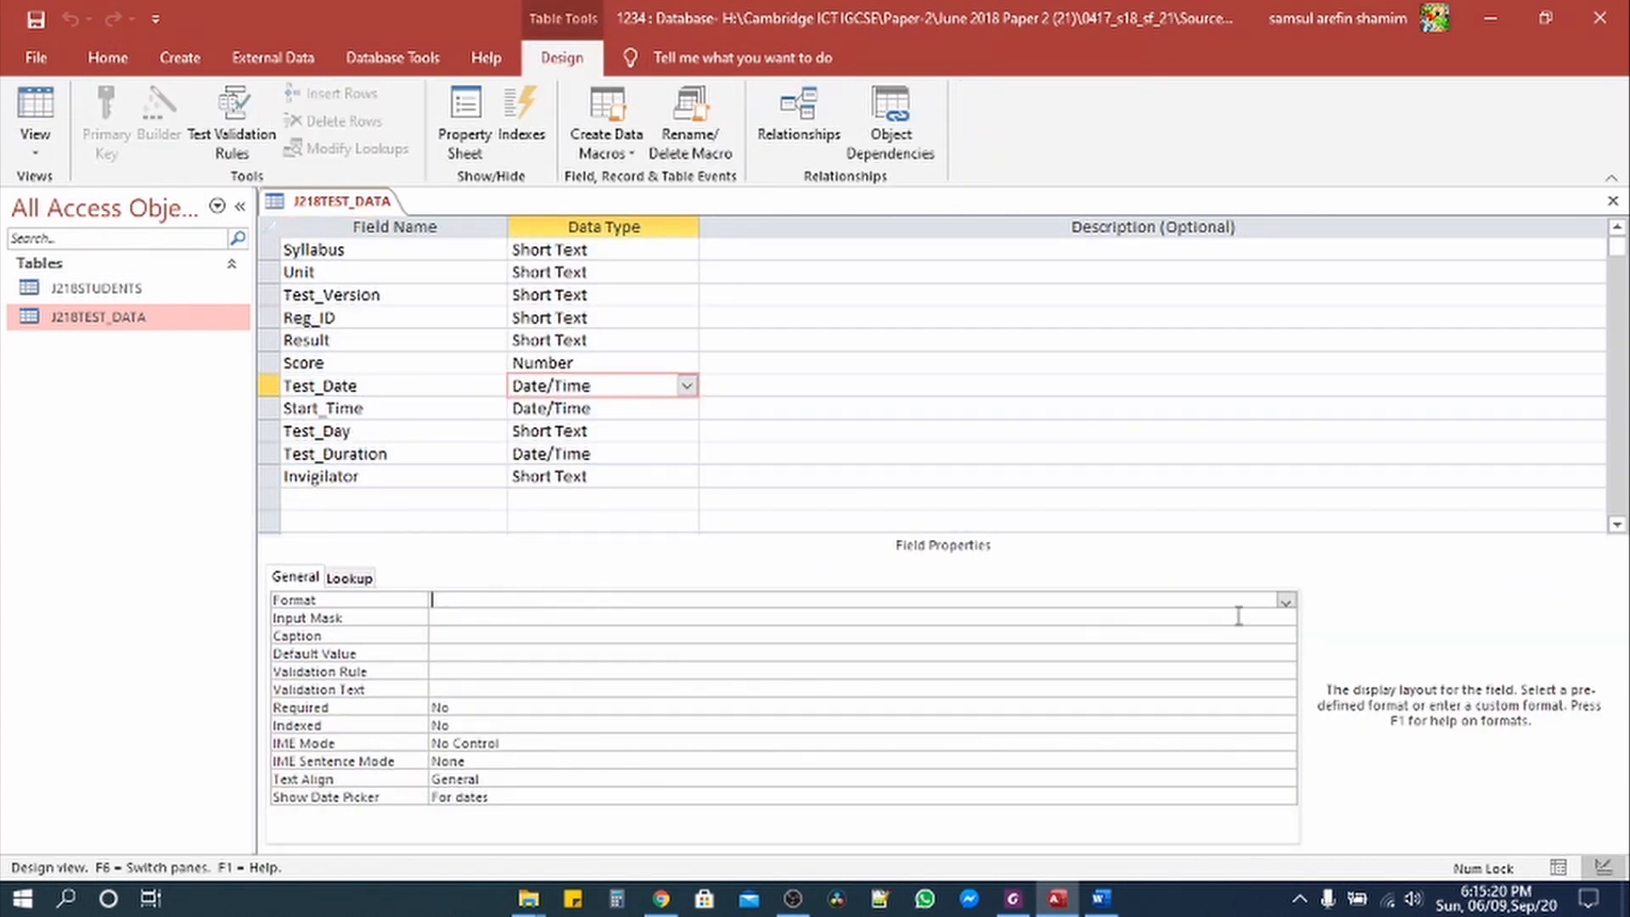
click(1284, 600)
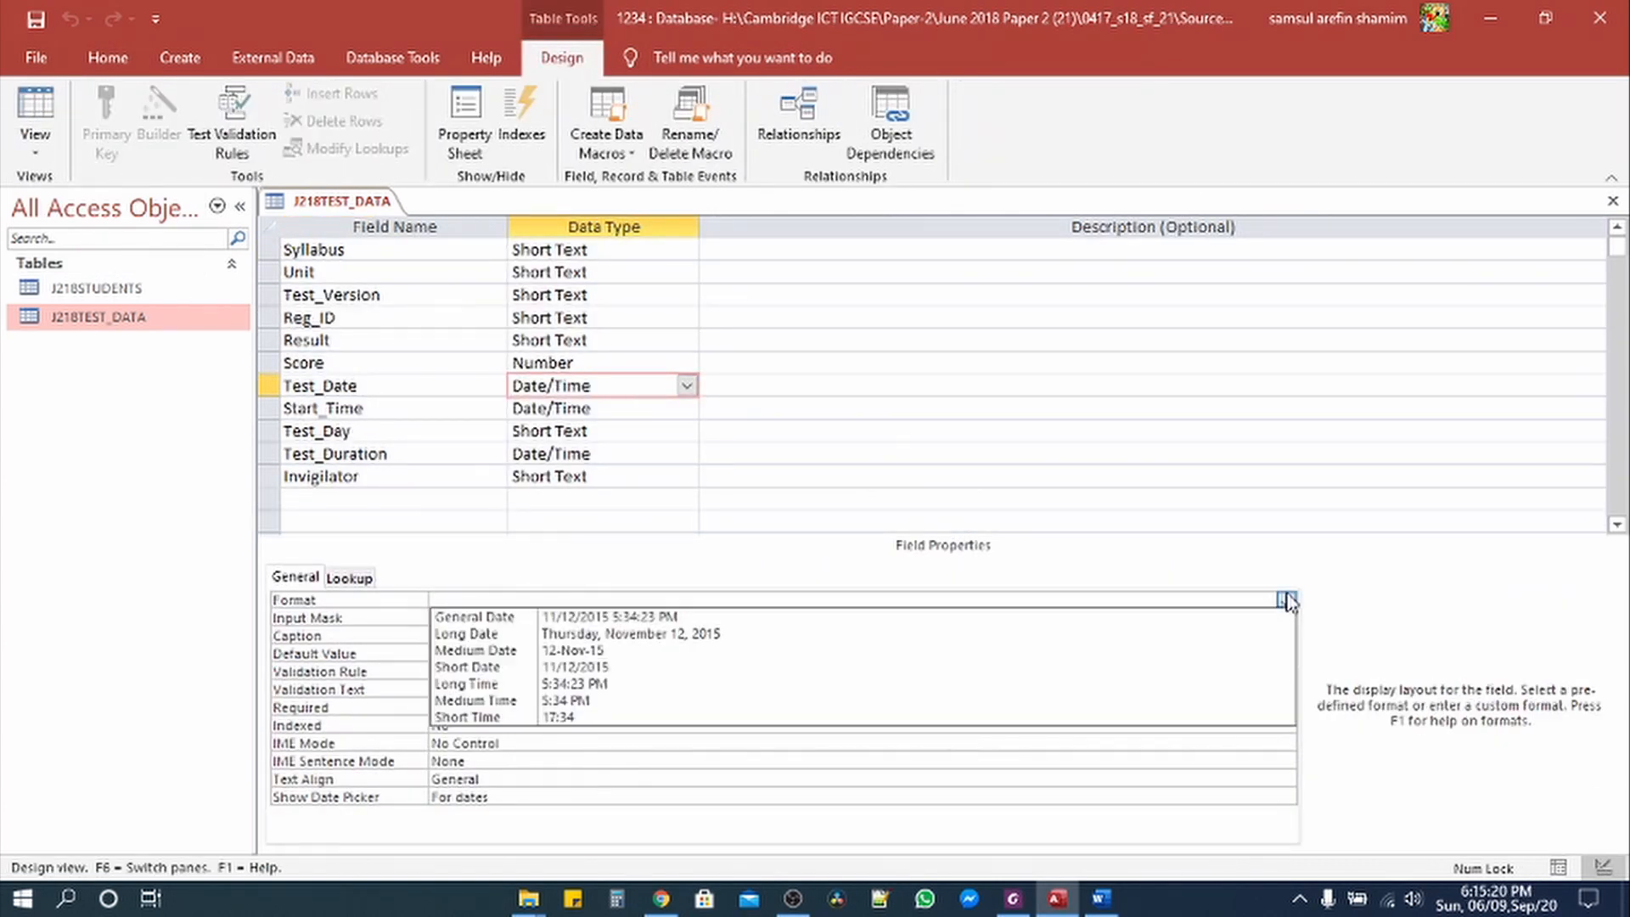
click(713, 651)
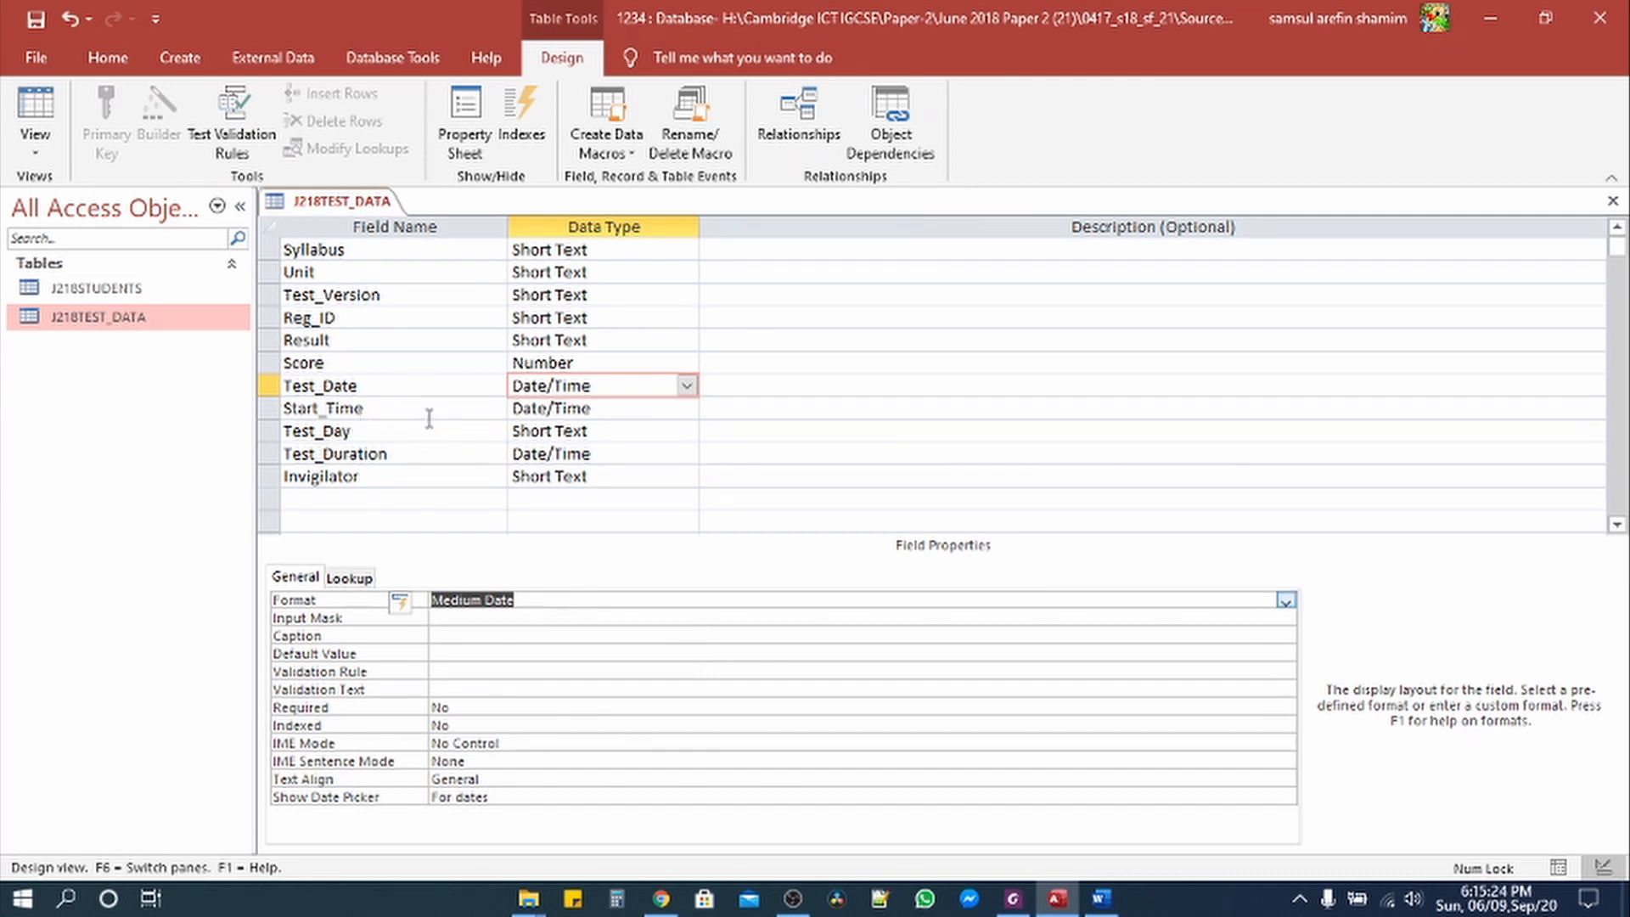
Step: Format Start_Time and Test_Duration as Long Time and save the table
click(552, 412)
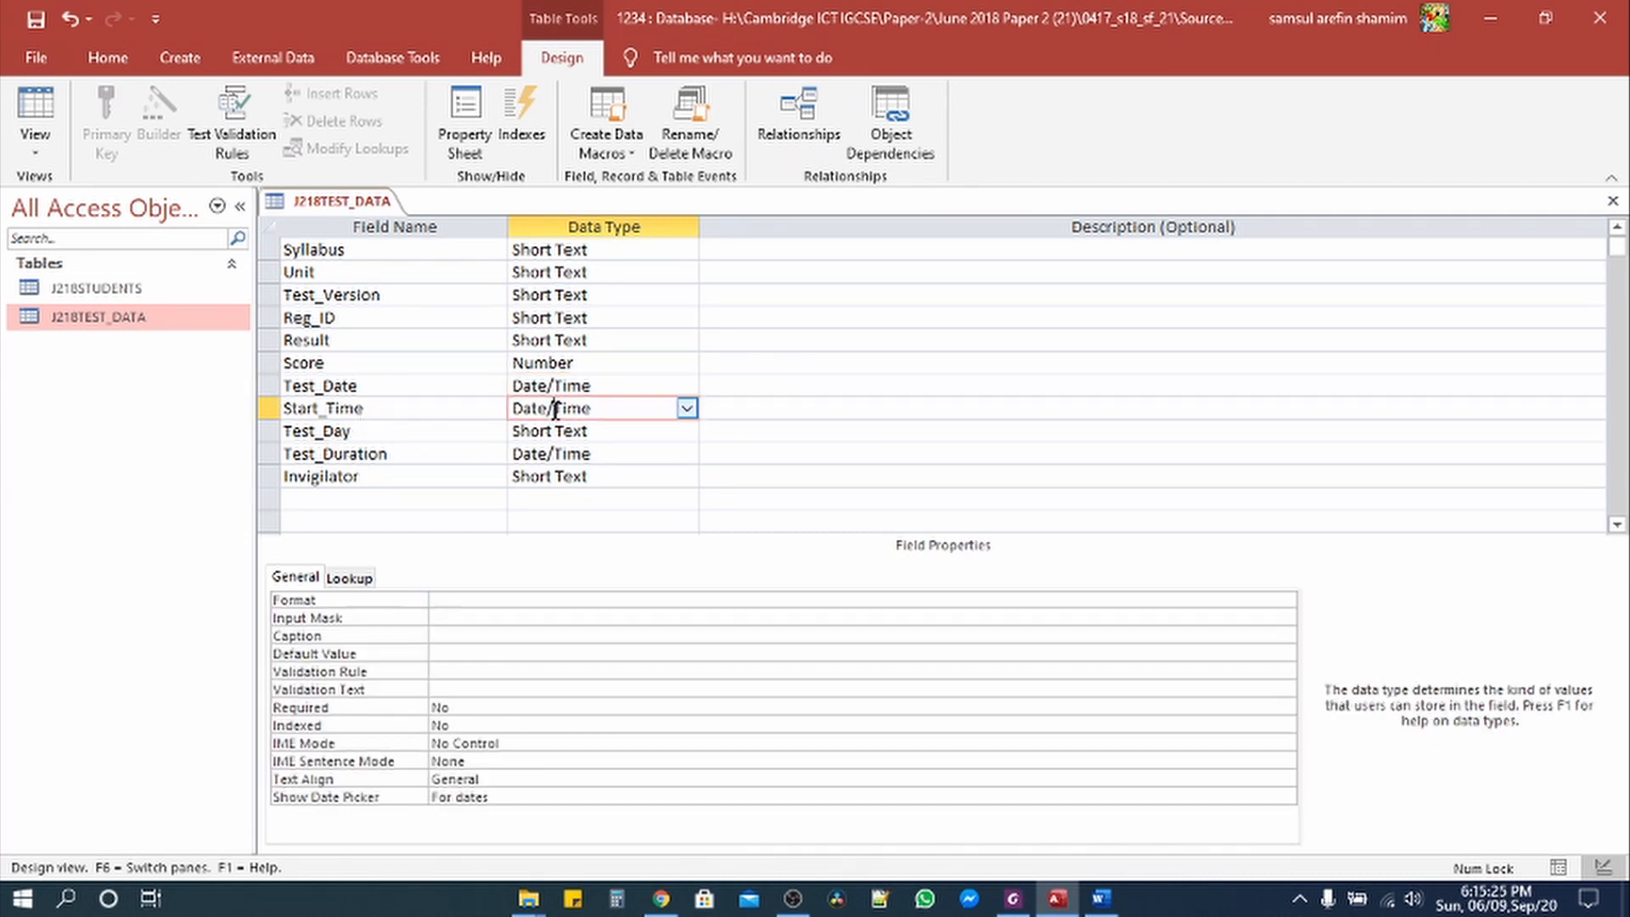
click(1285, 601)
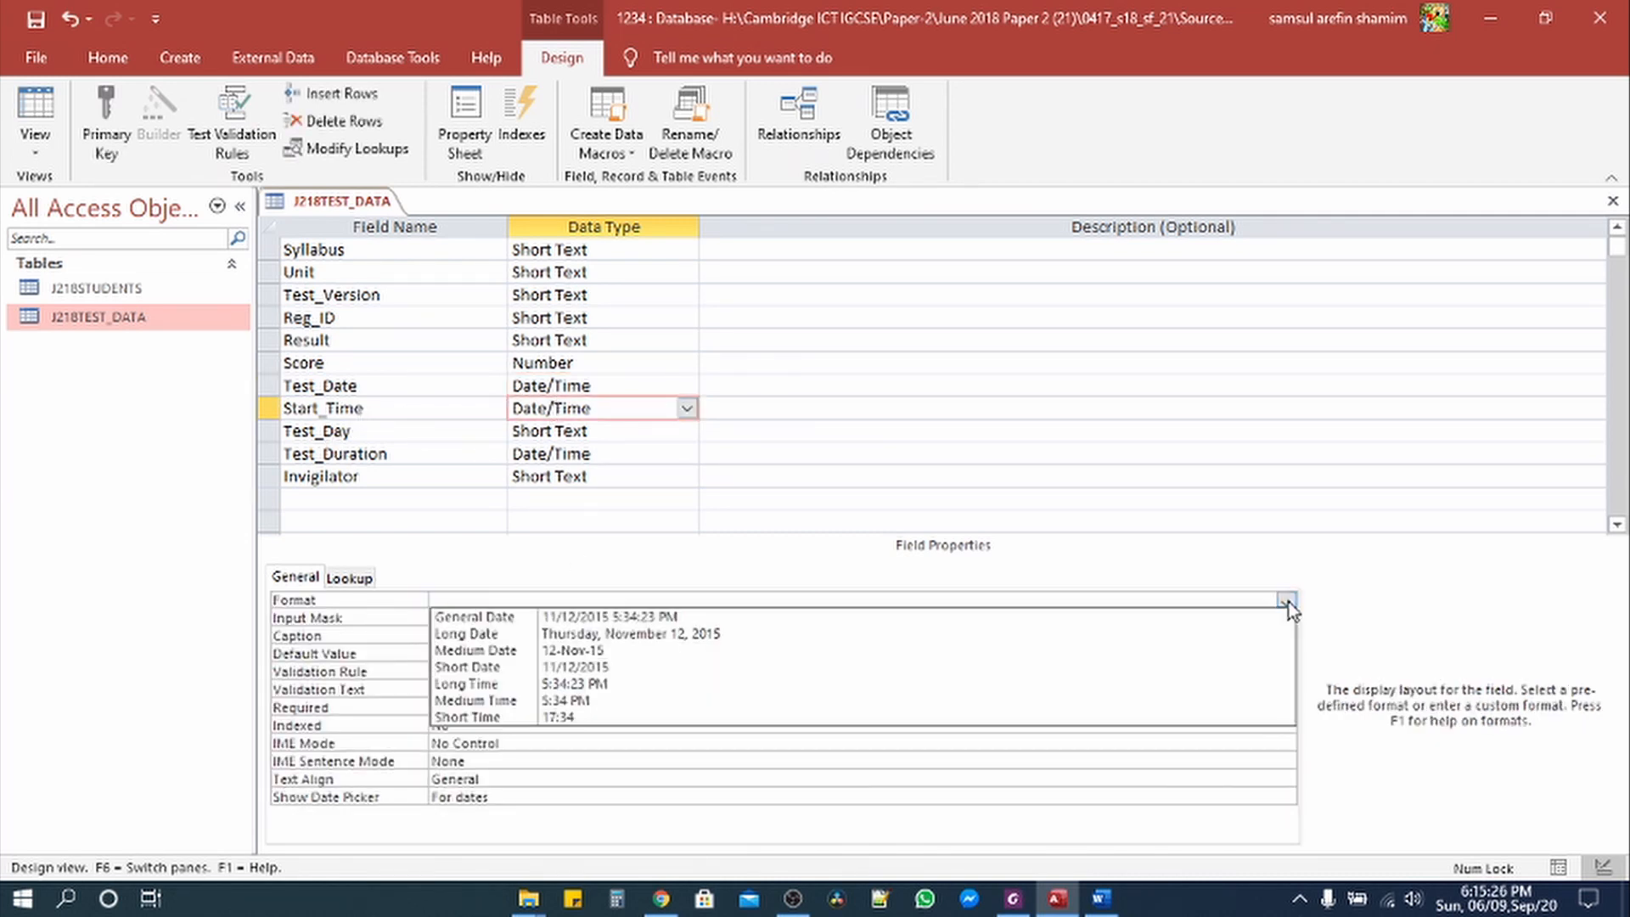
click(680, 687)
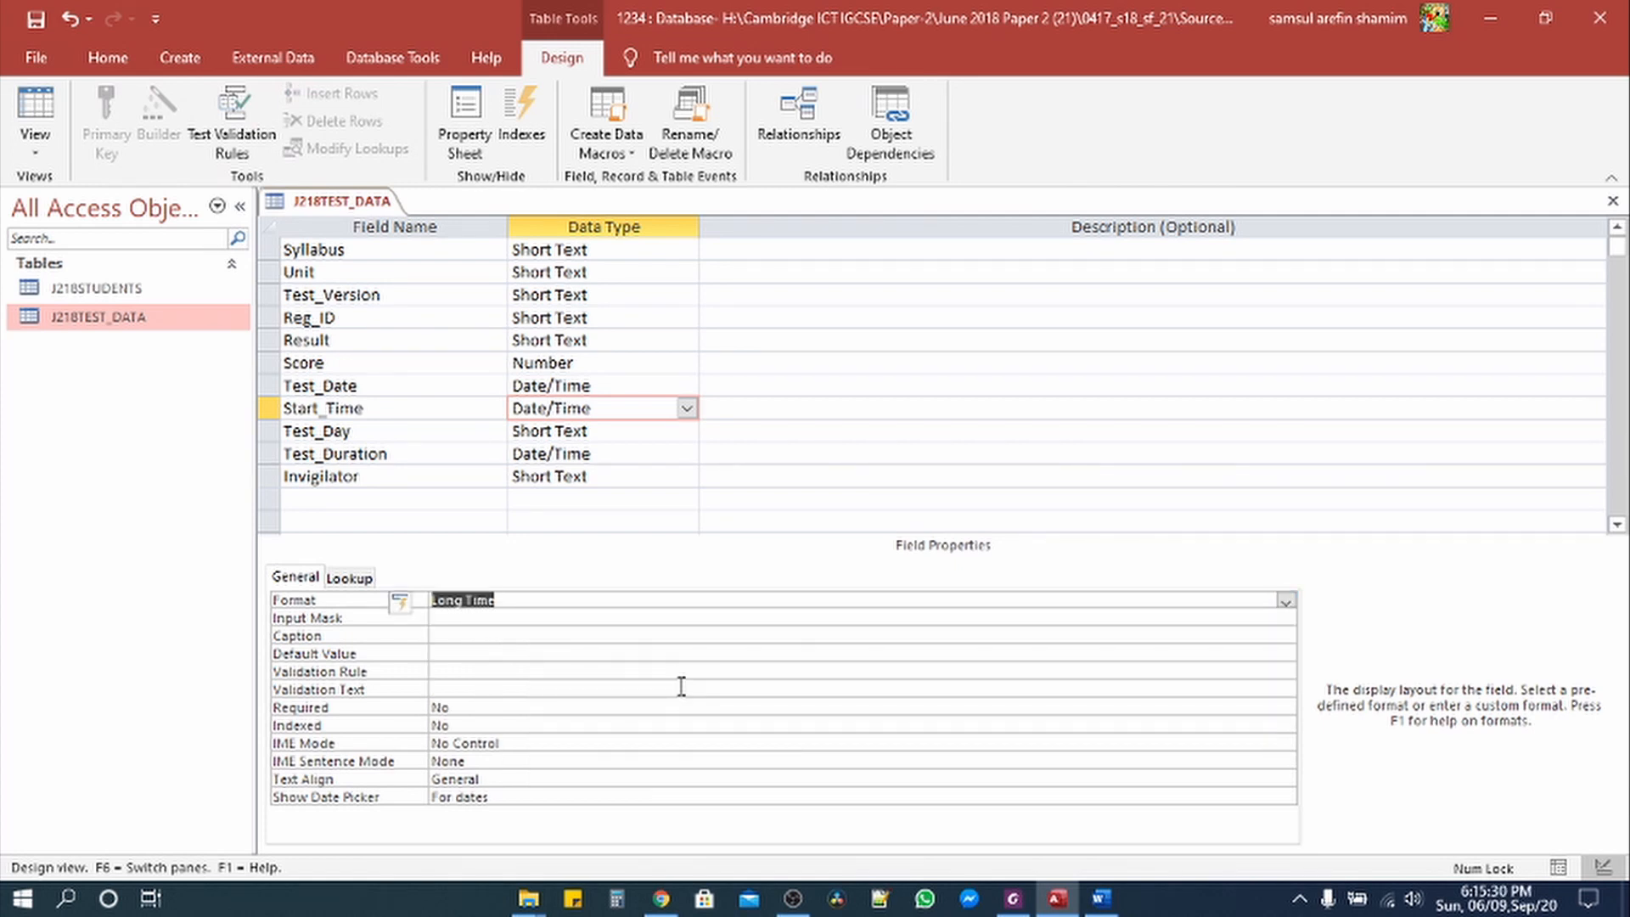
click(564, 454)
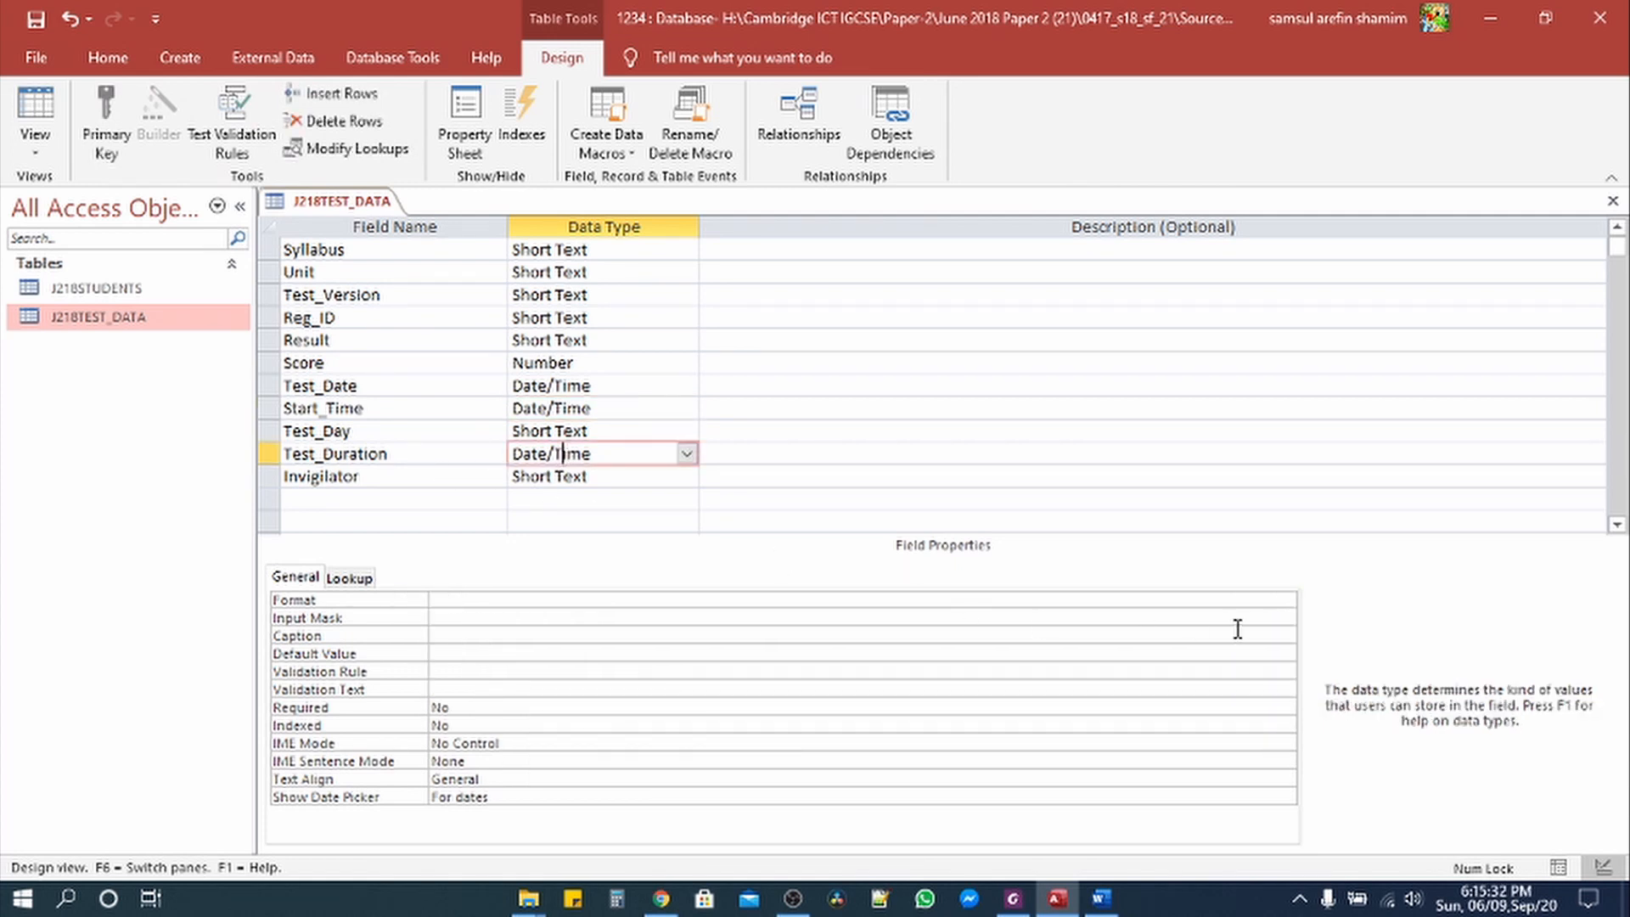
click(1288, 600)
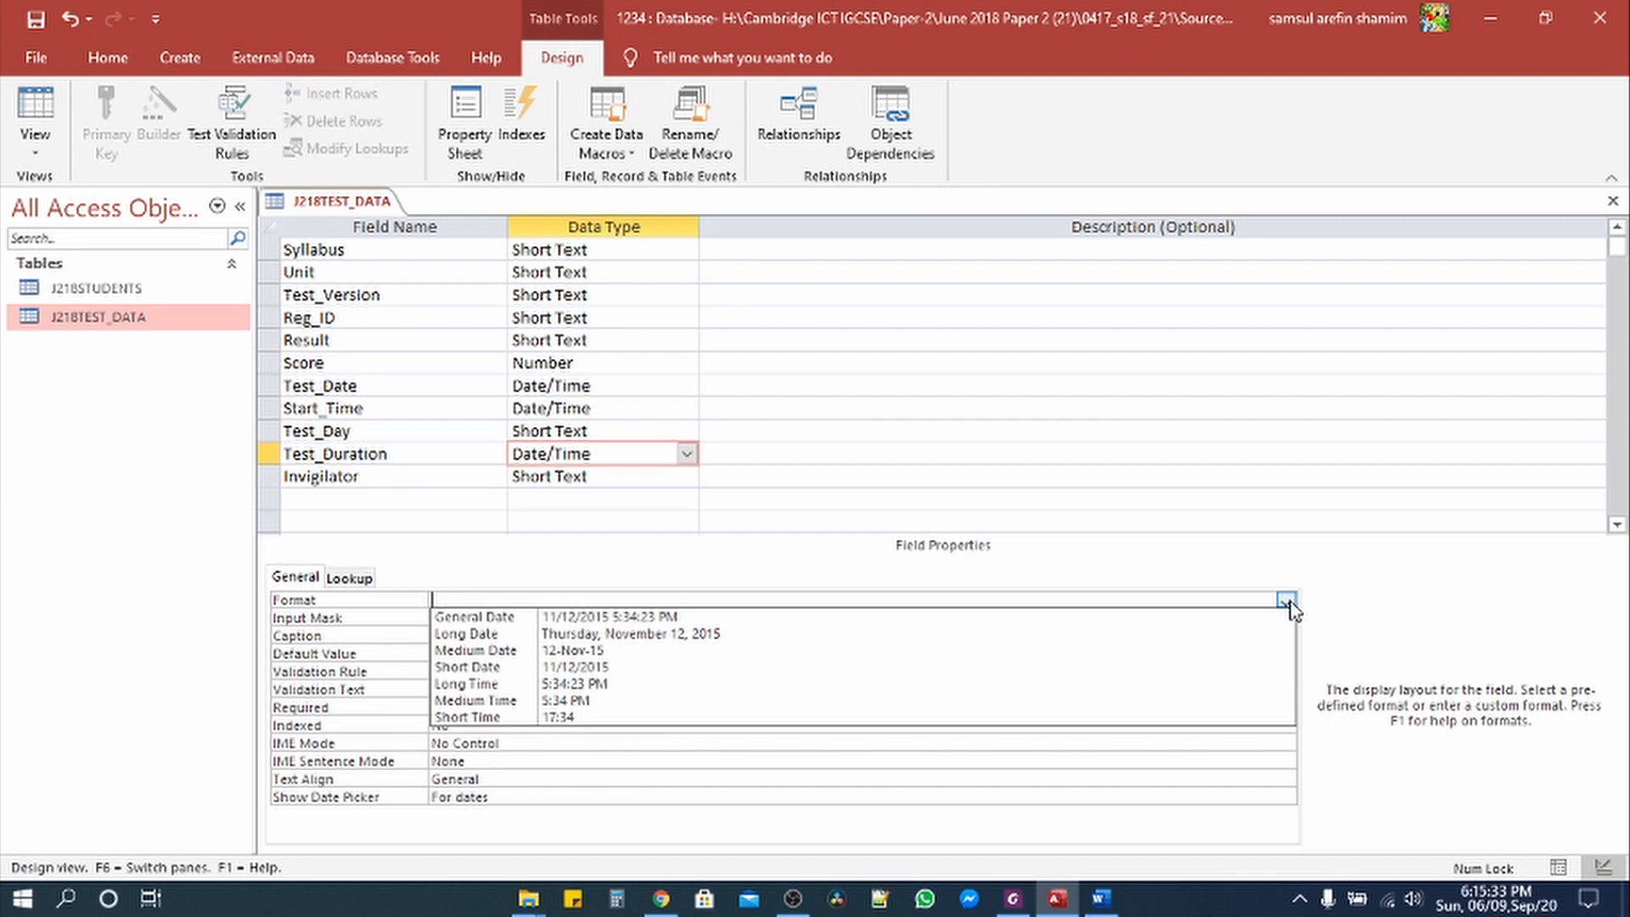
click(636, 689)
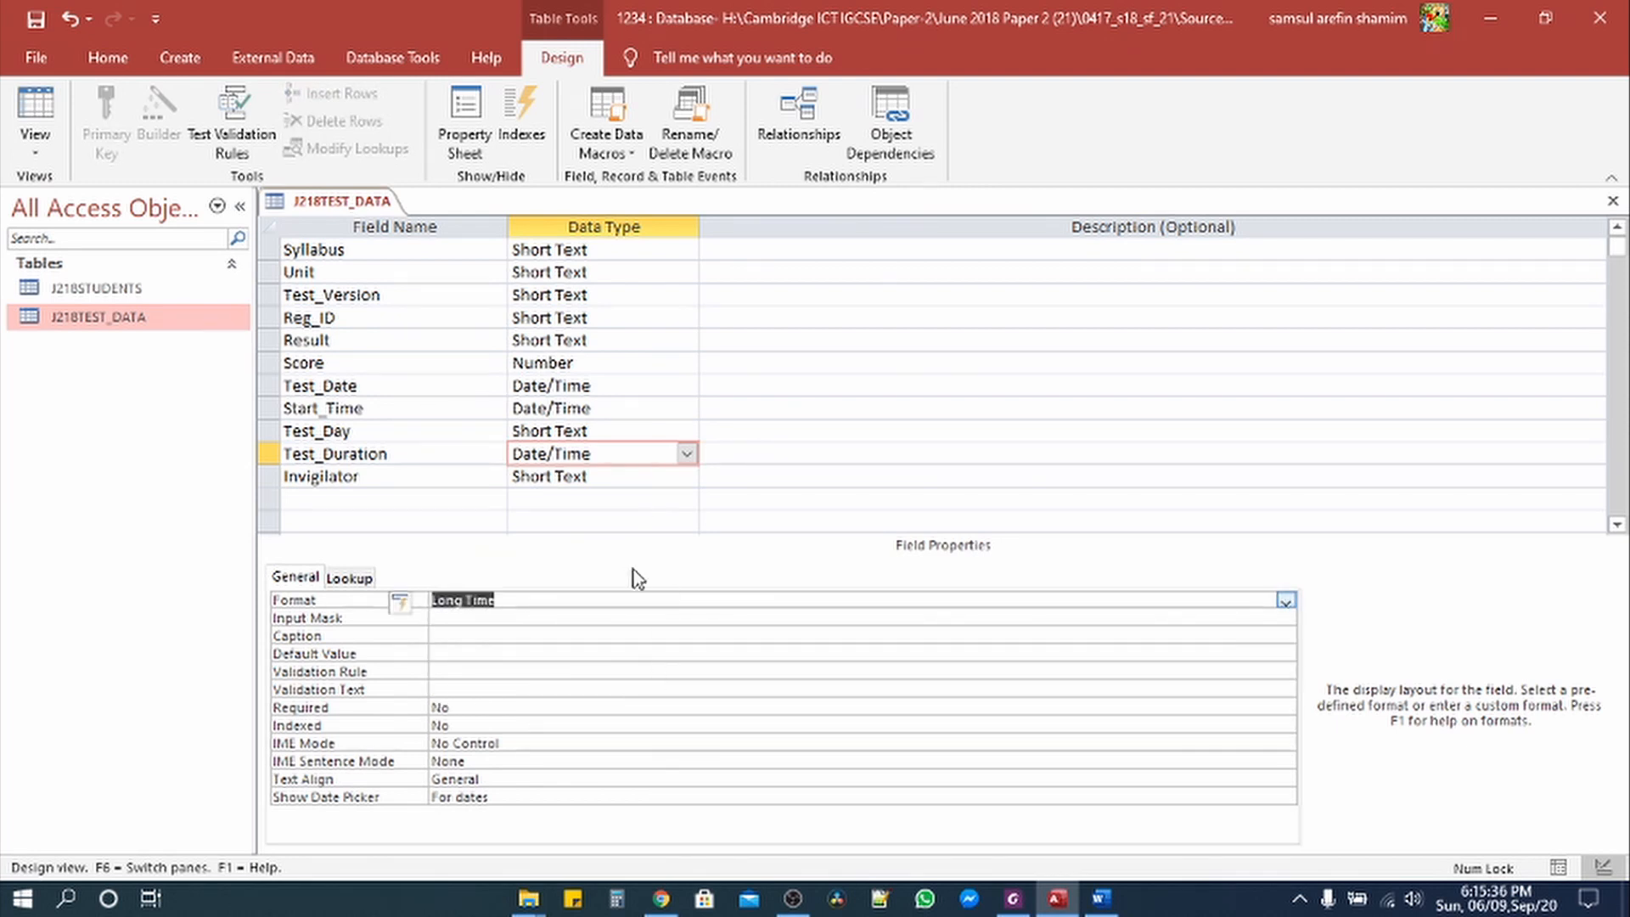
click(43, 115)
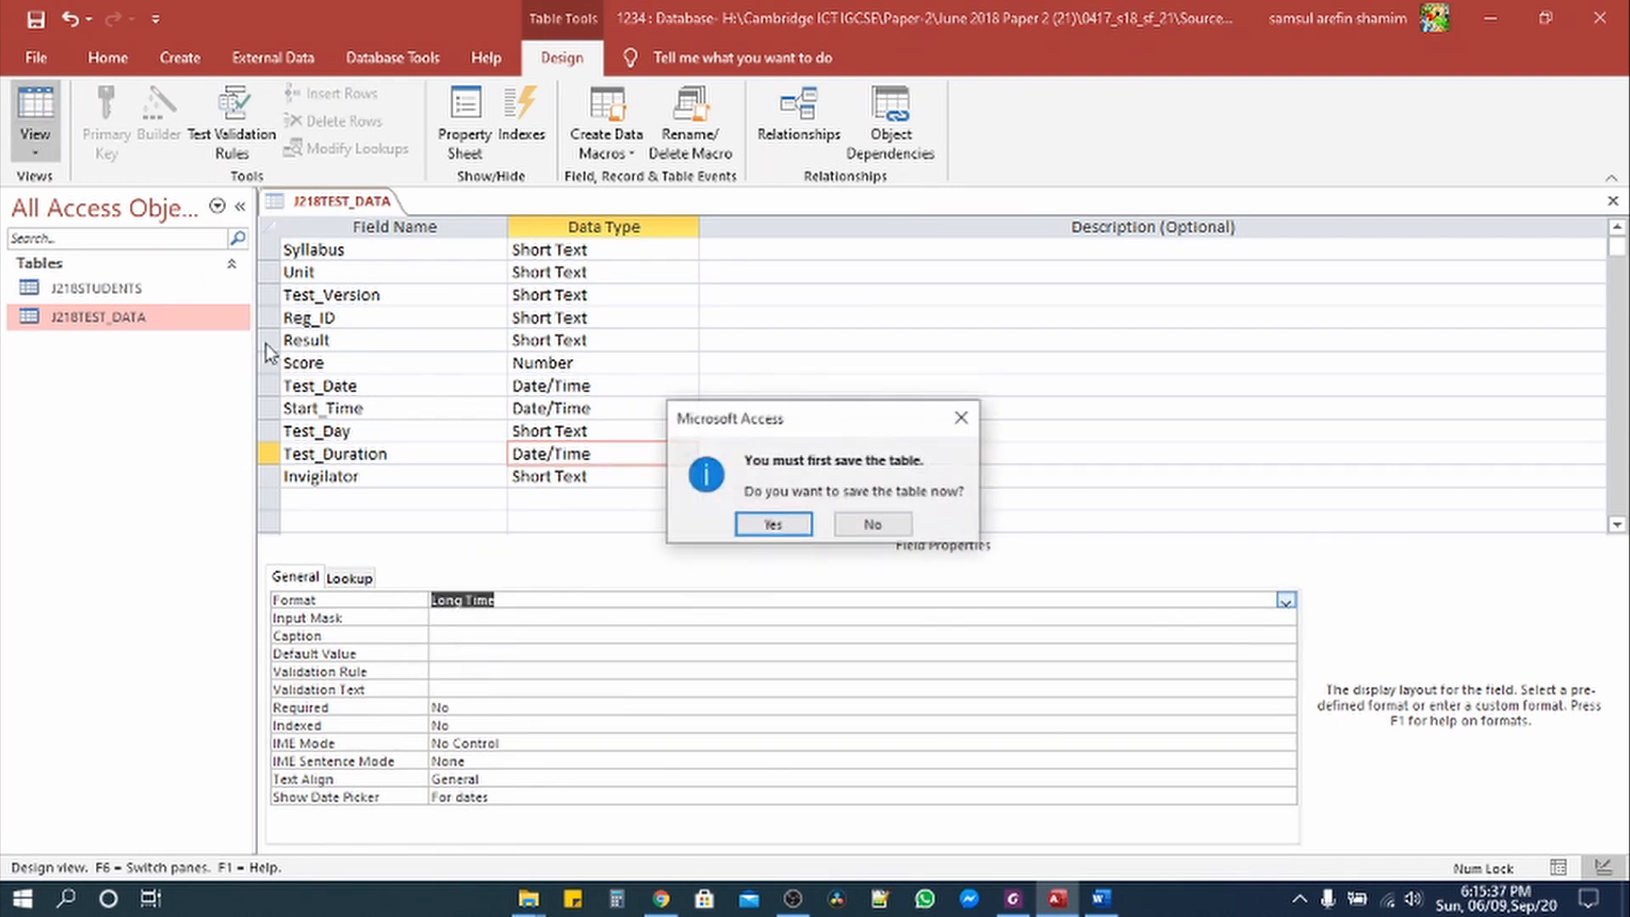
click(773, 524)
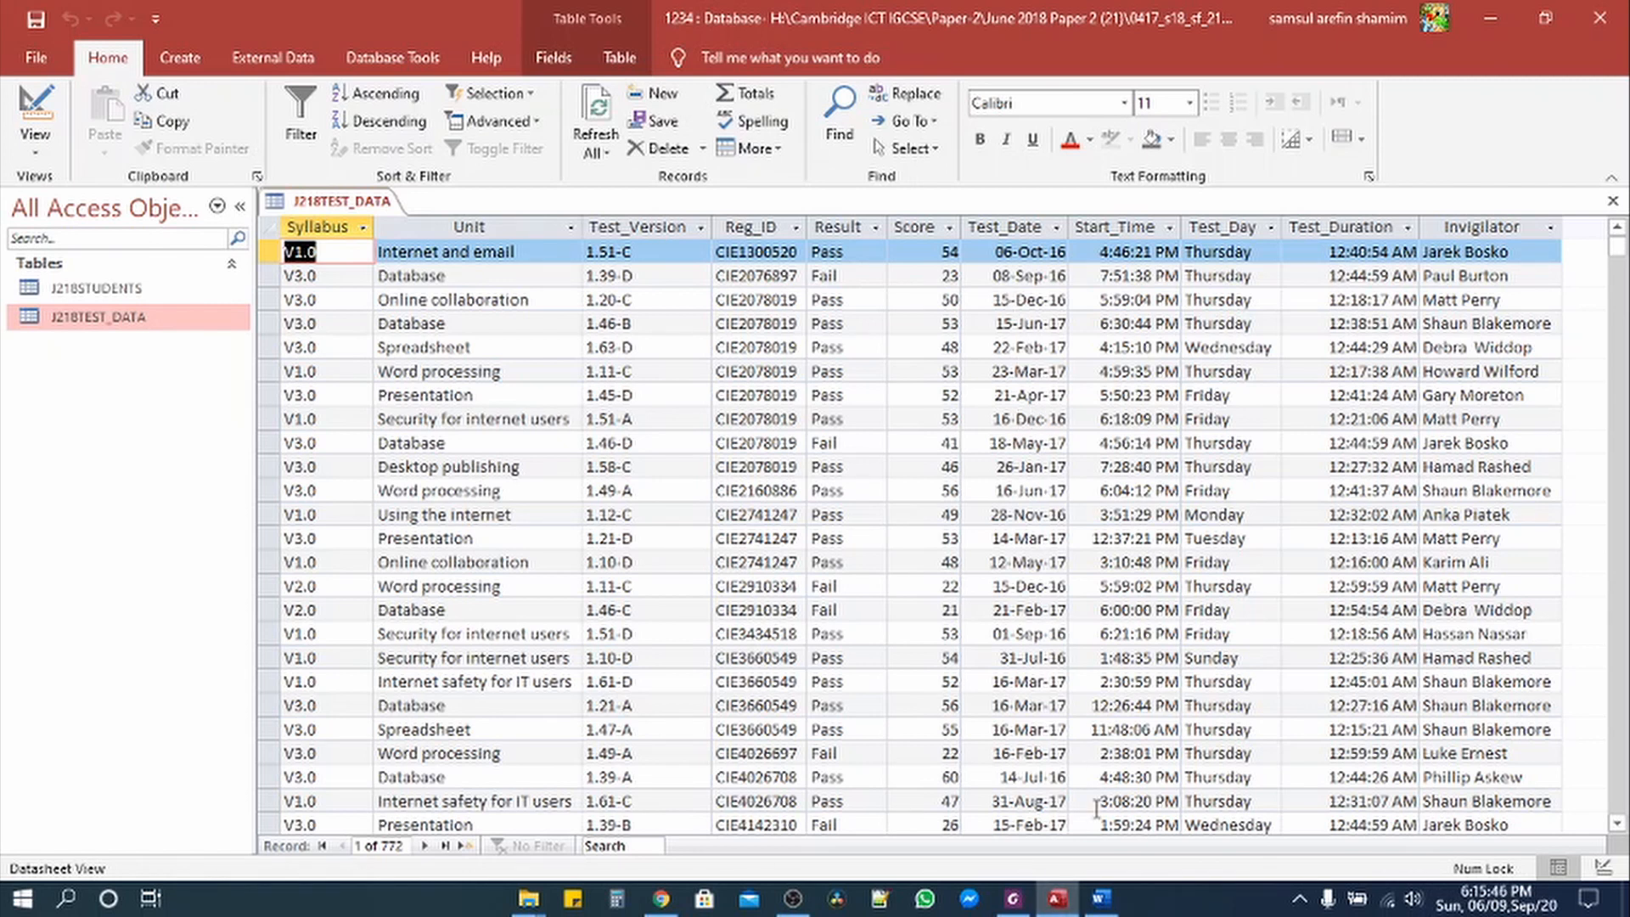
Step: In the exam paper, select the instruction to link Student_ID to Reg_ID one-to-many
click(1015, 902)
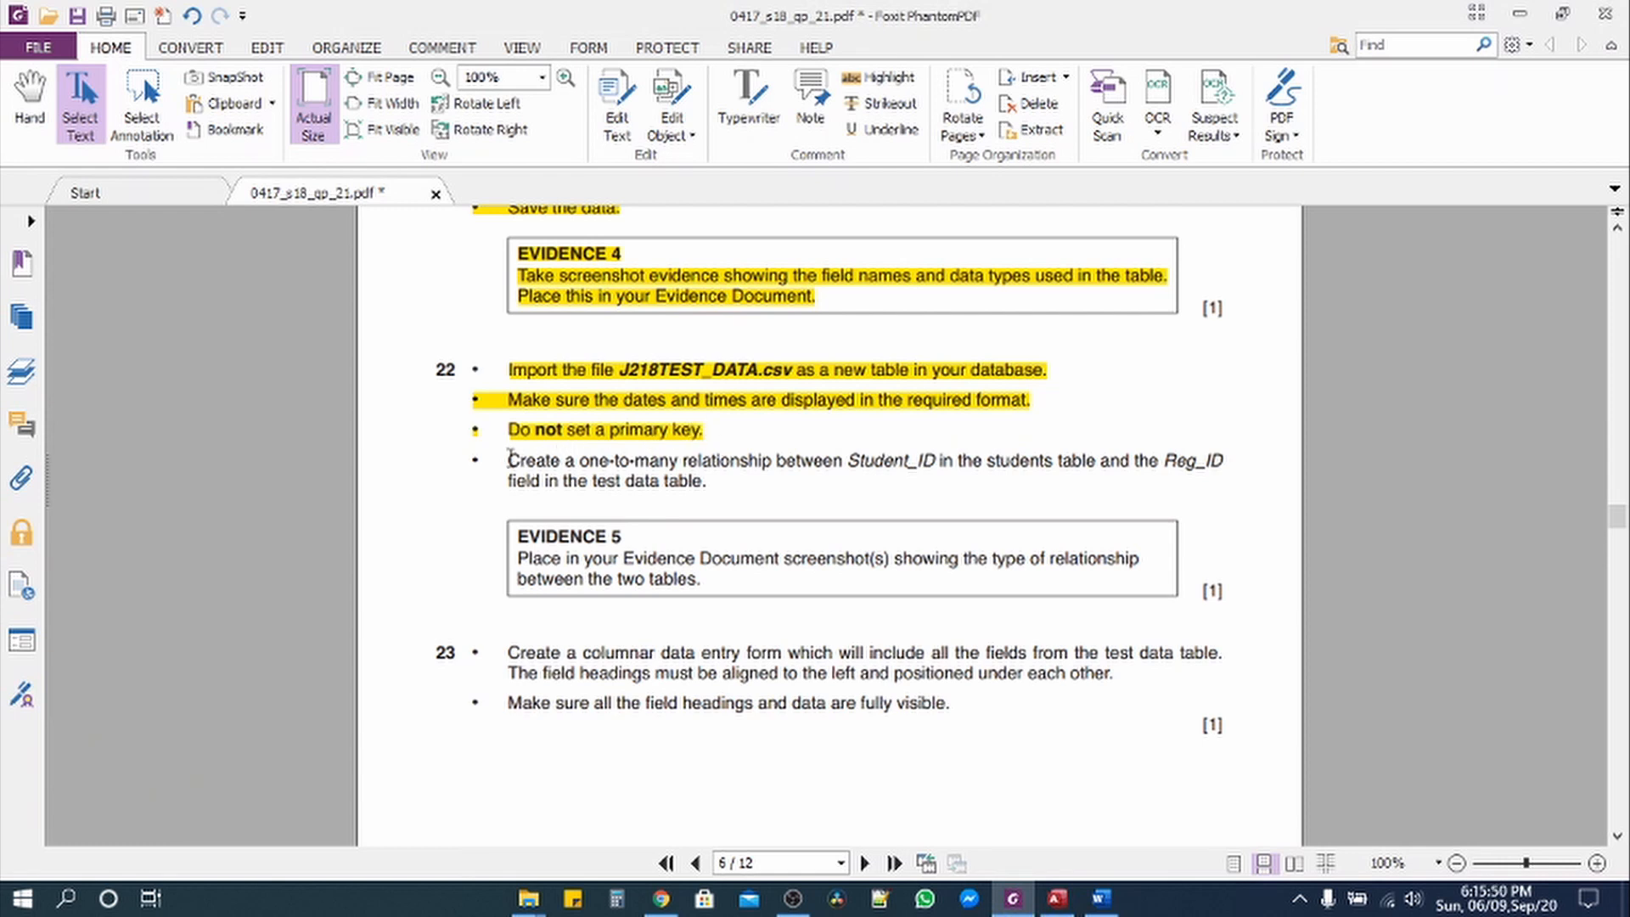
drag(509, 460, 1216, 461)
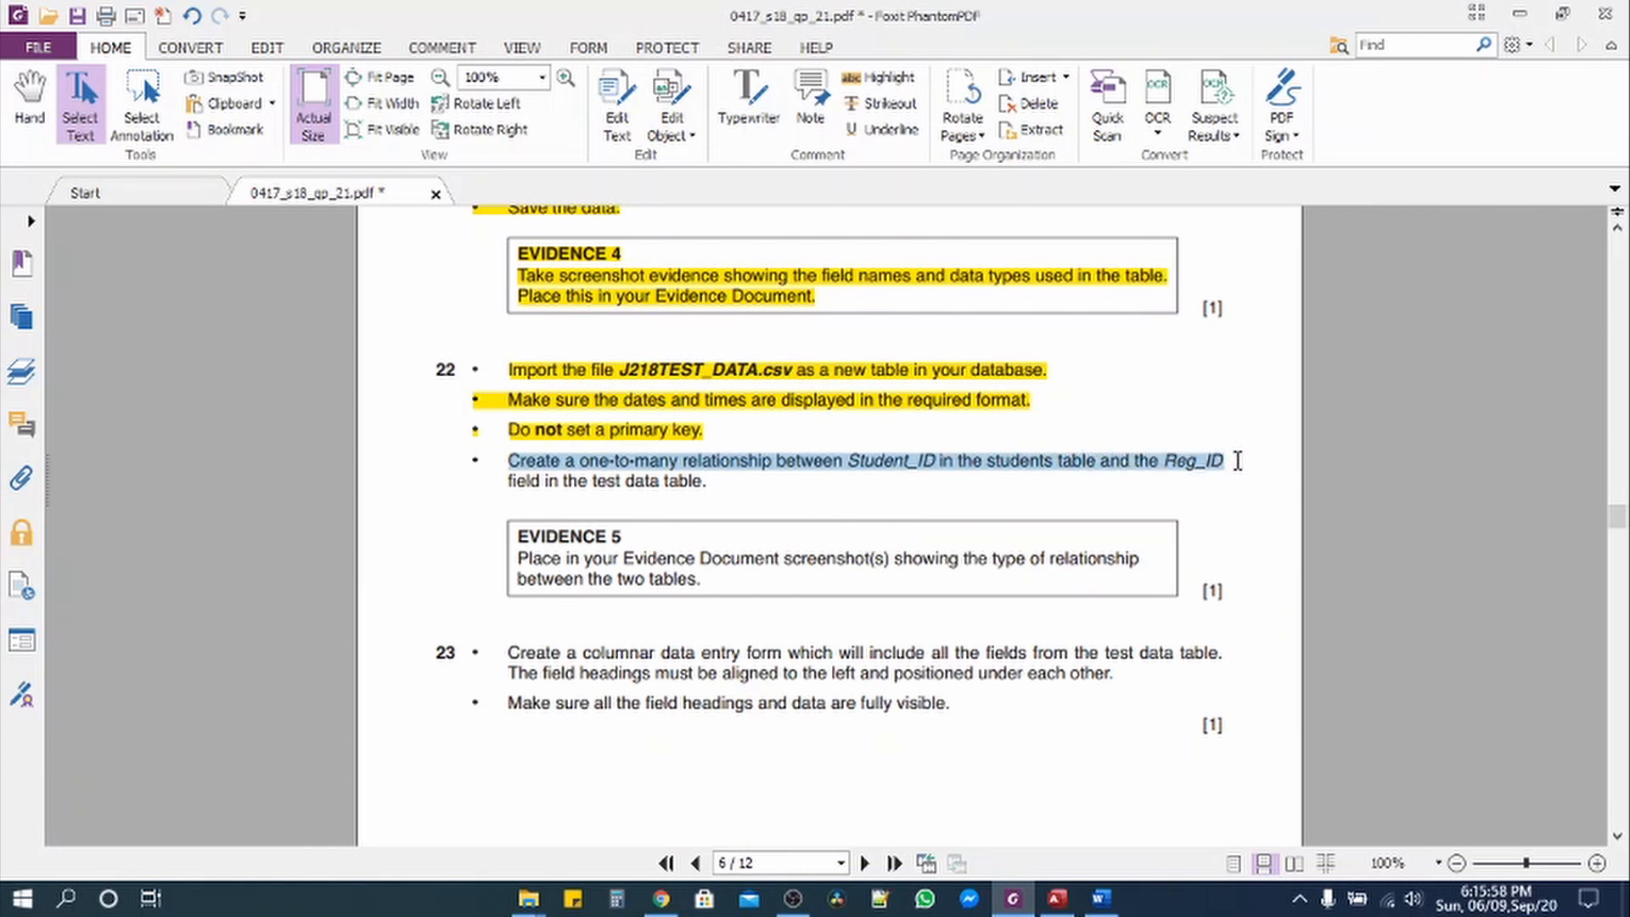
Step: Close all open tables in the database
click(1029, 903)
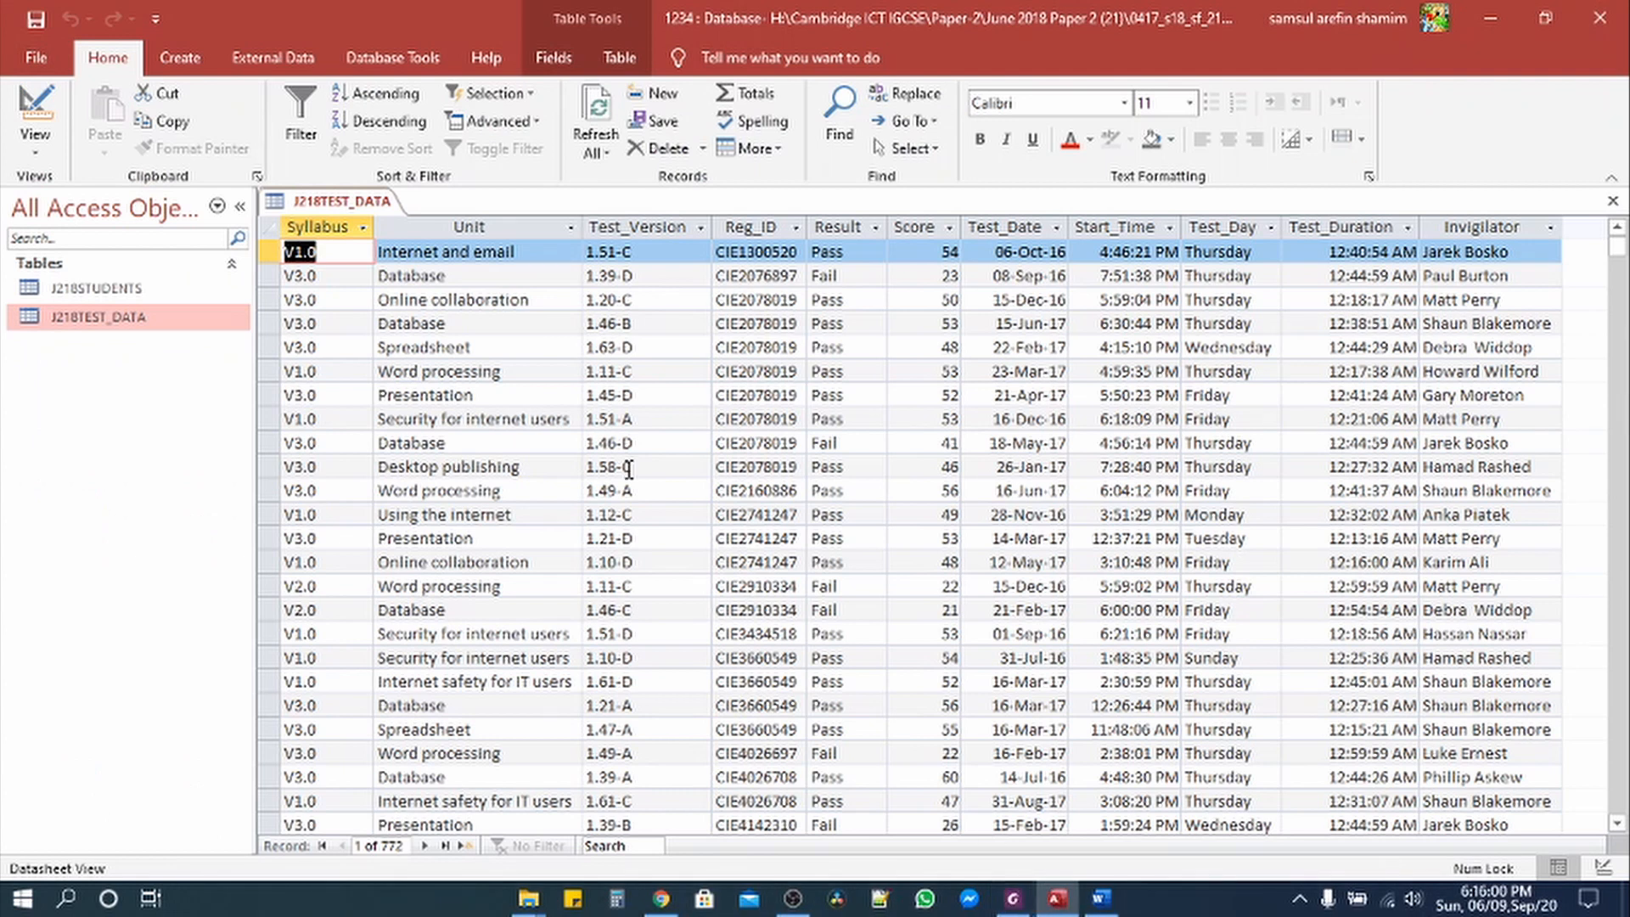
right_click(339, 202)
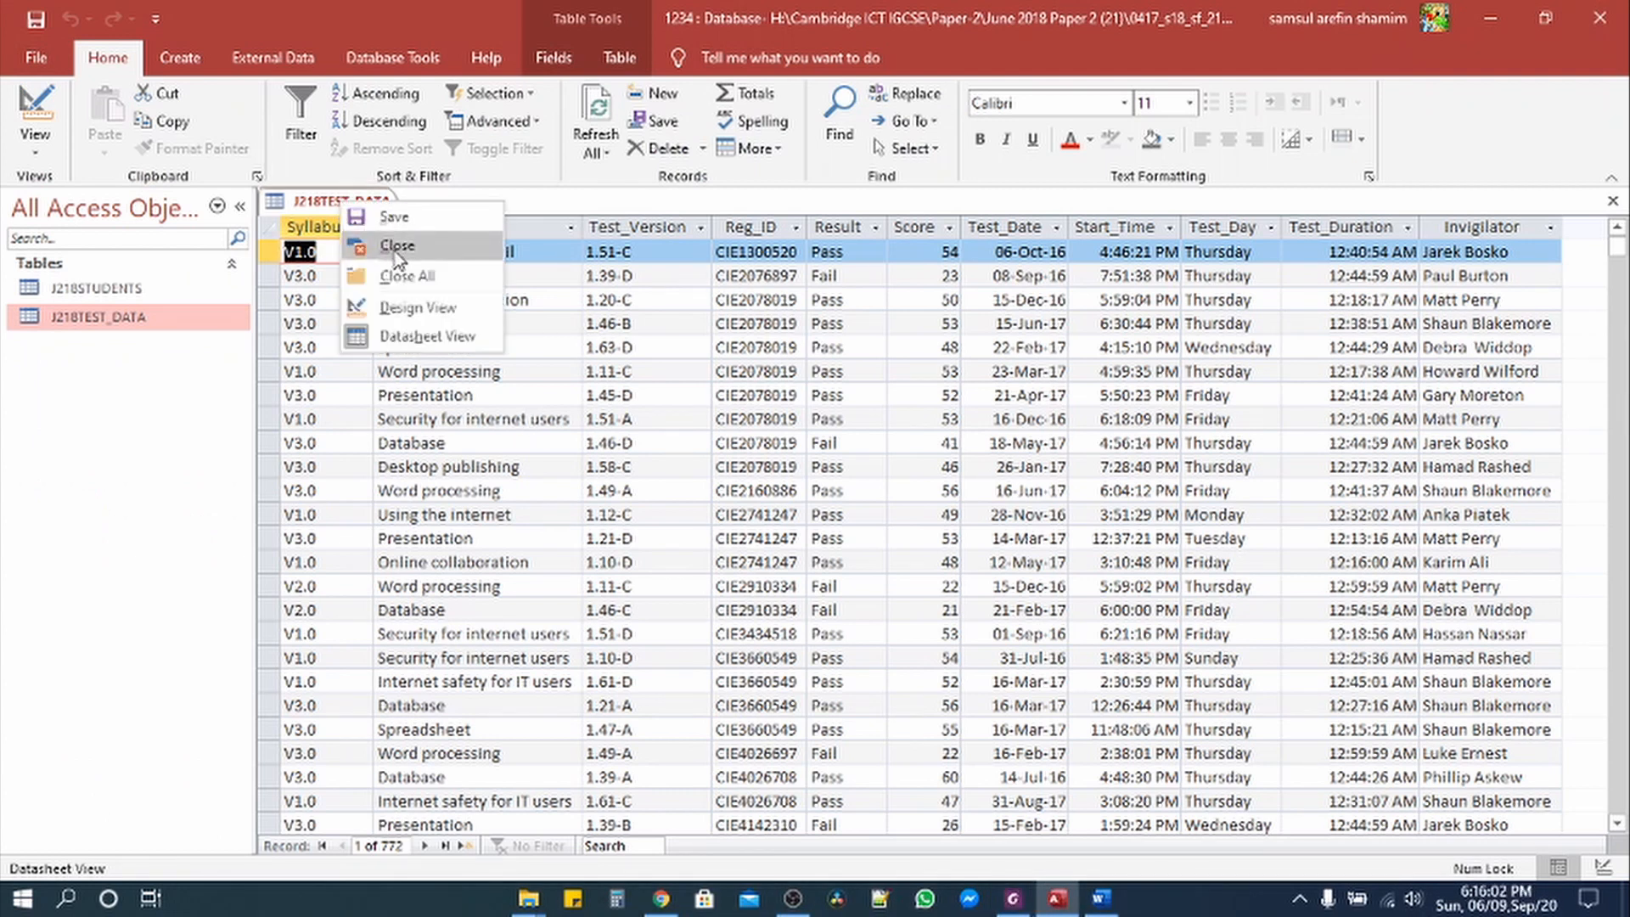
click(396, 276)
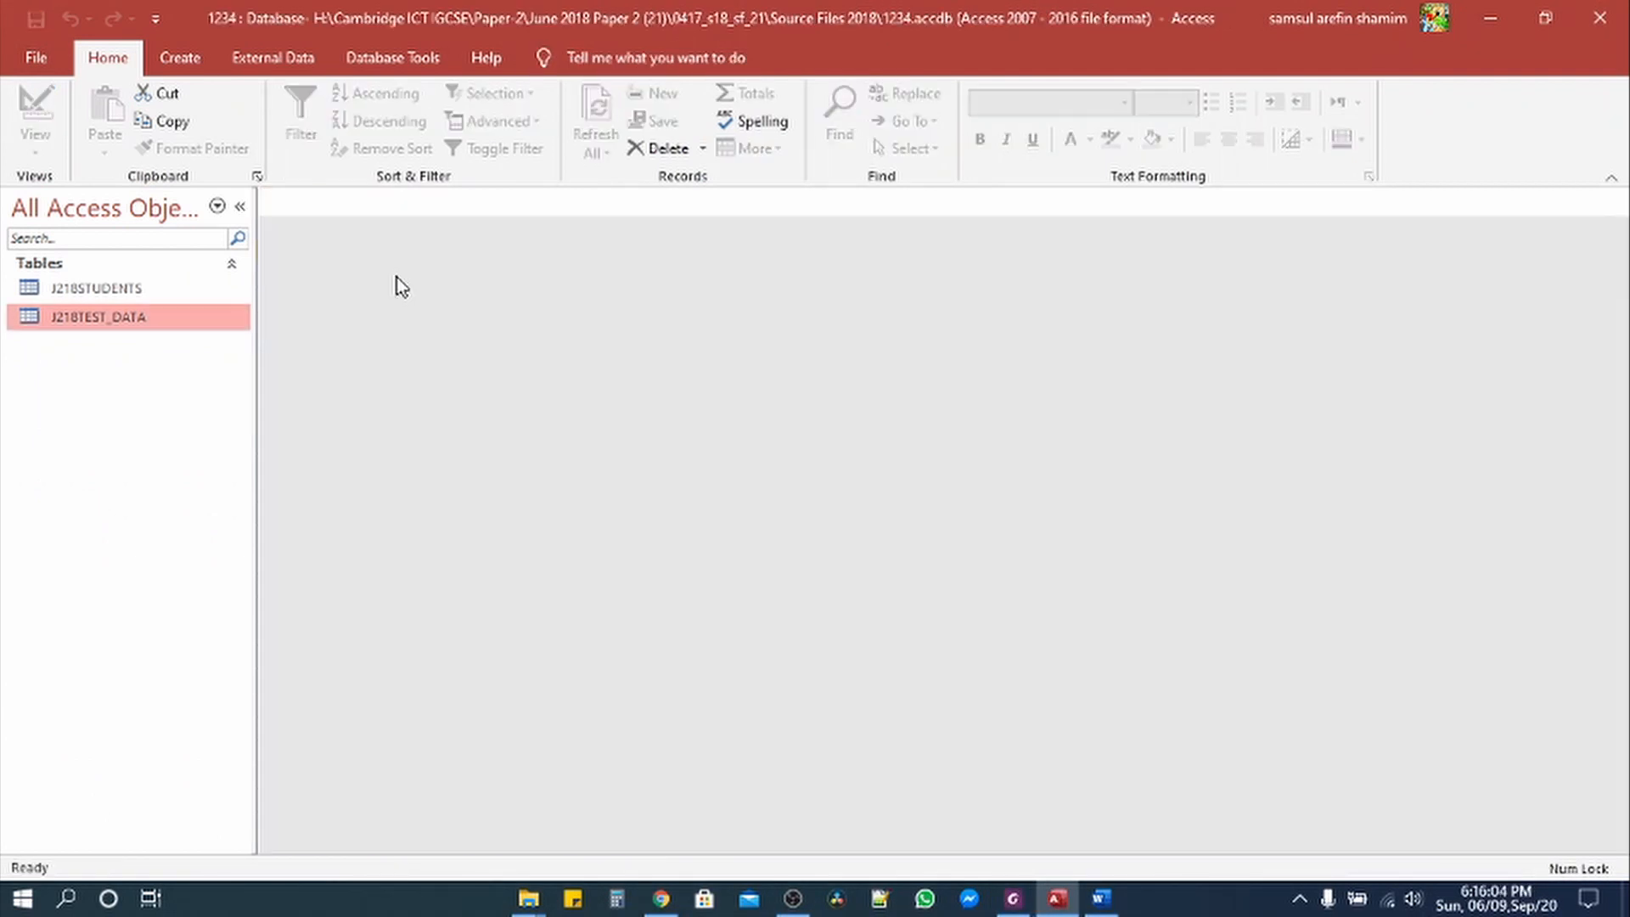
Step: Add J218STUDENTS and J218TEST_DATA to the Relationships window and enlarge both field lists
click(406, 55)
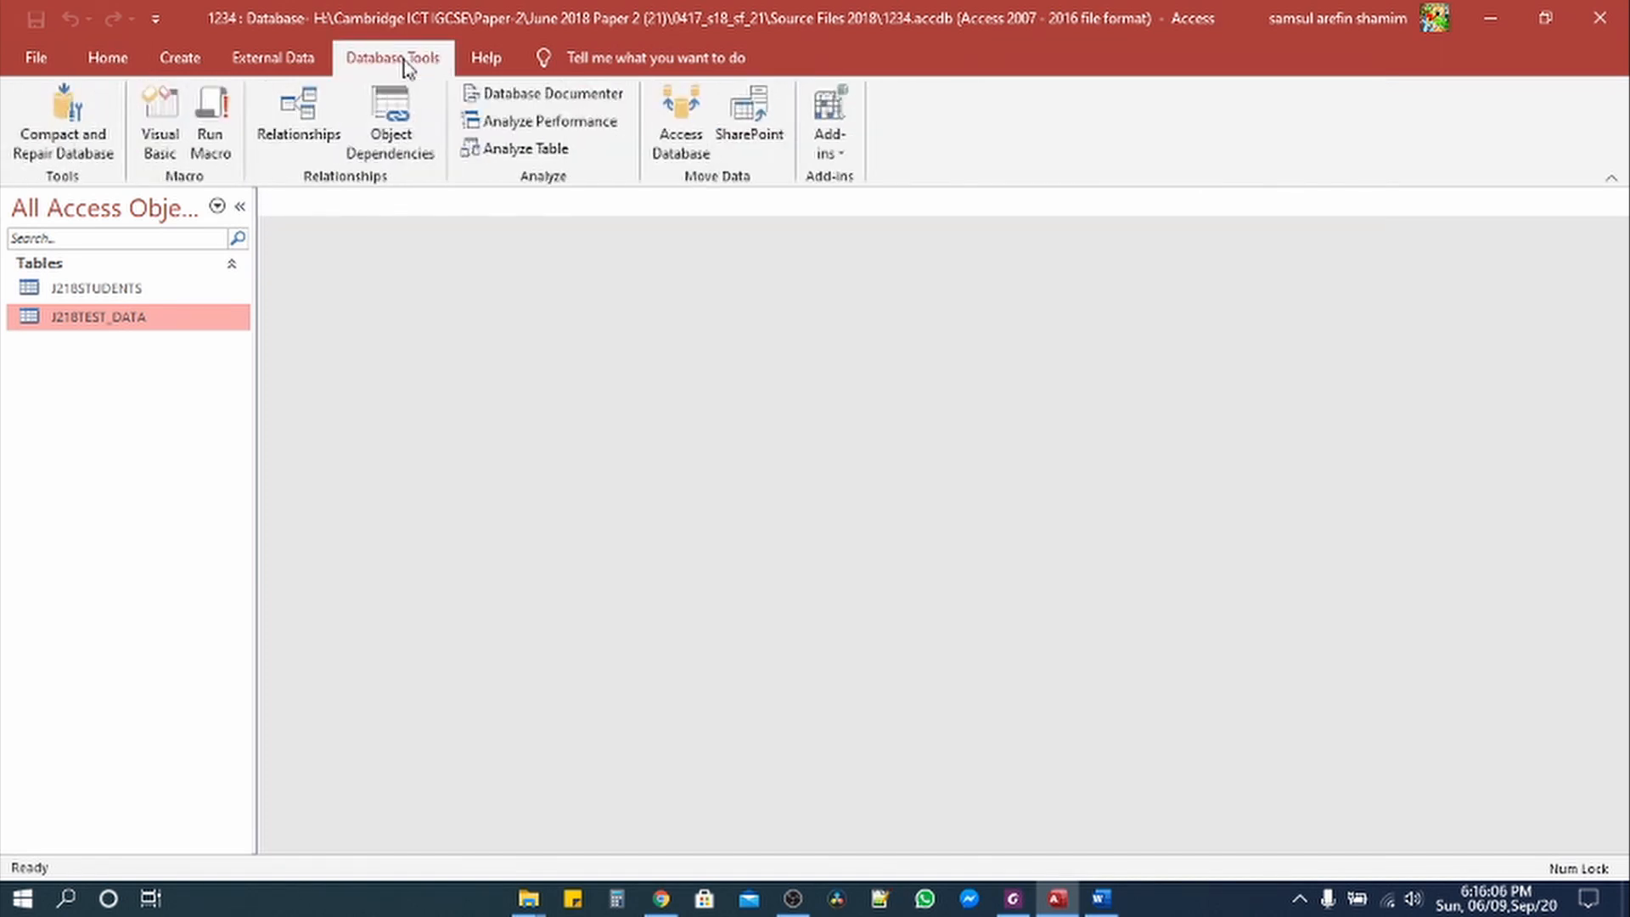
click(314, 136)
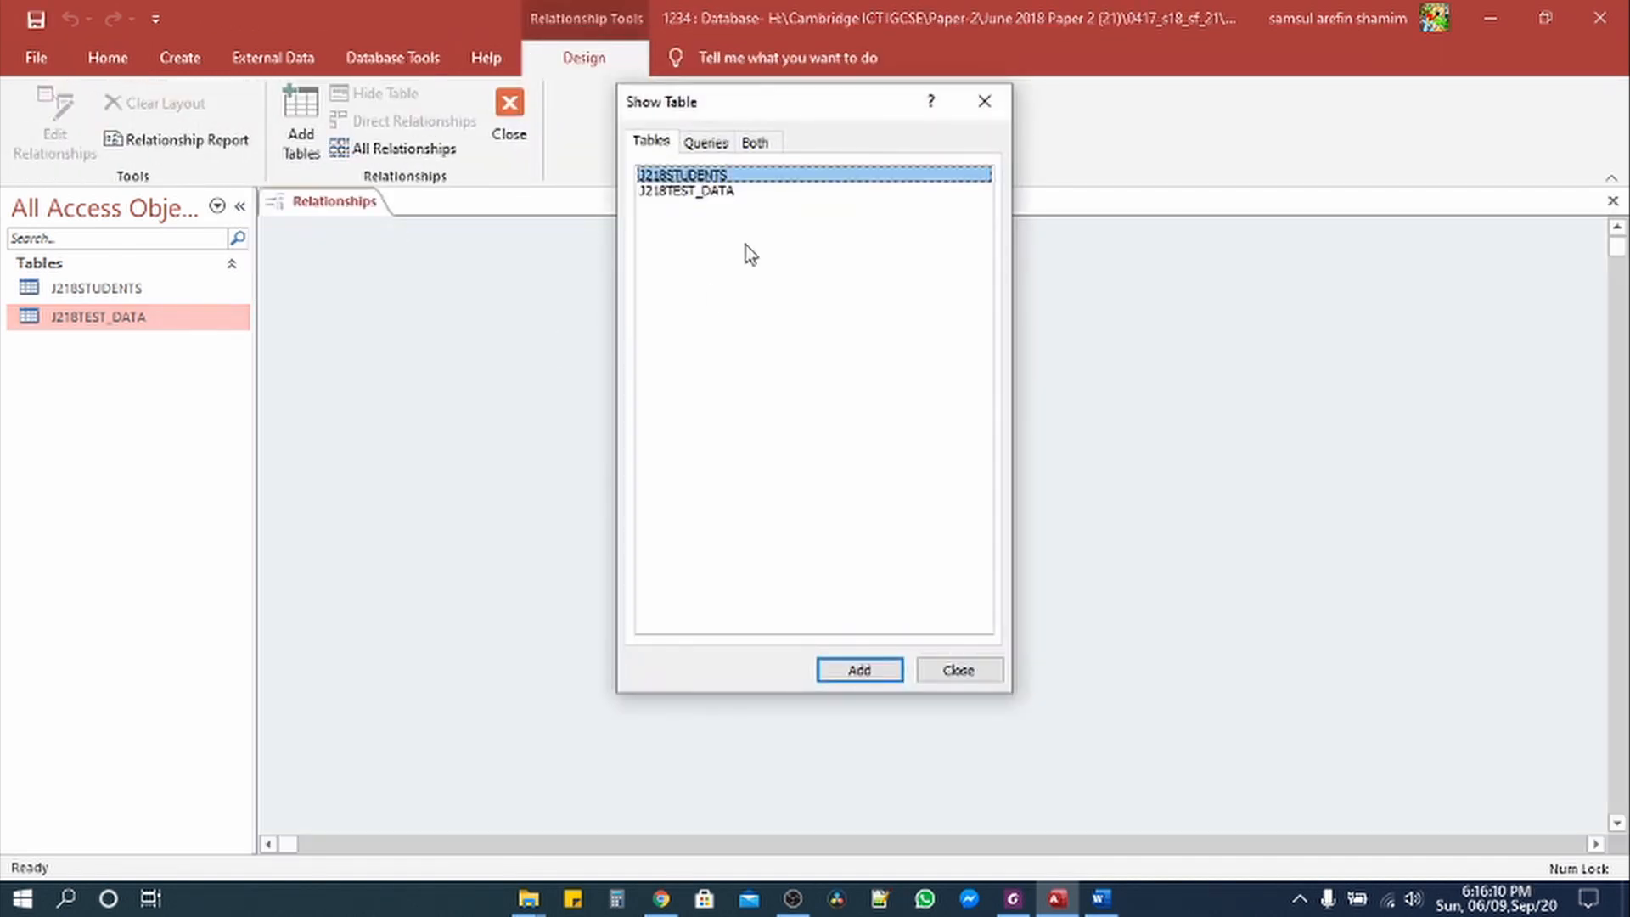
key(shift+Down)
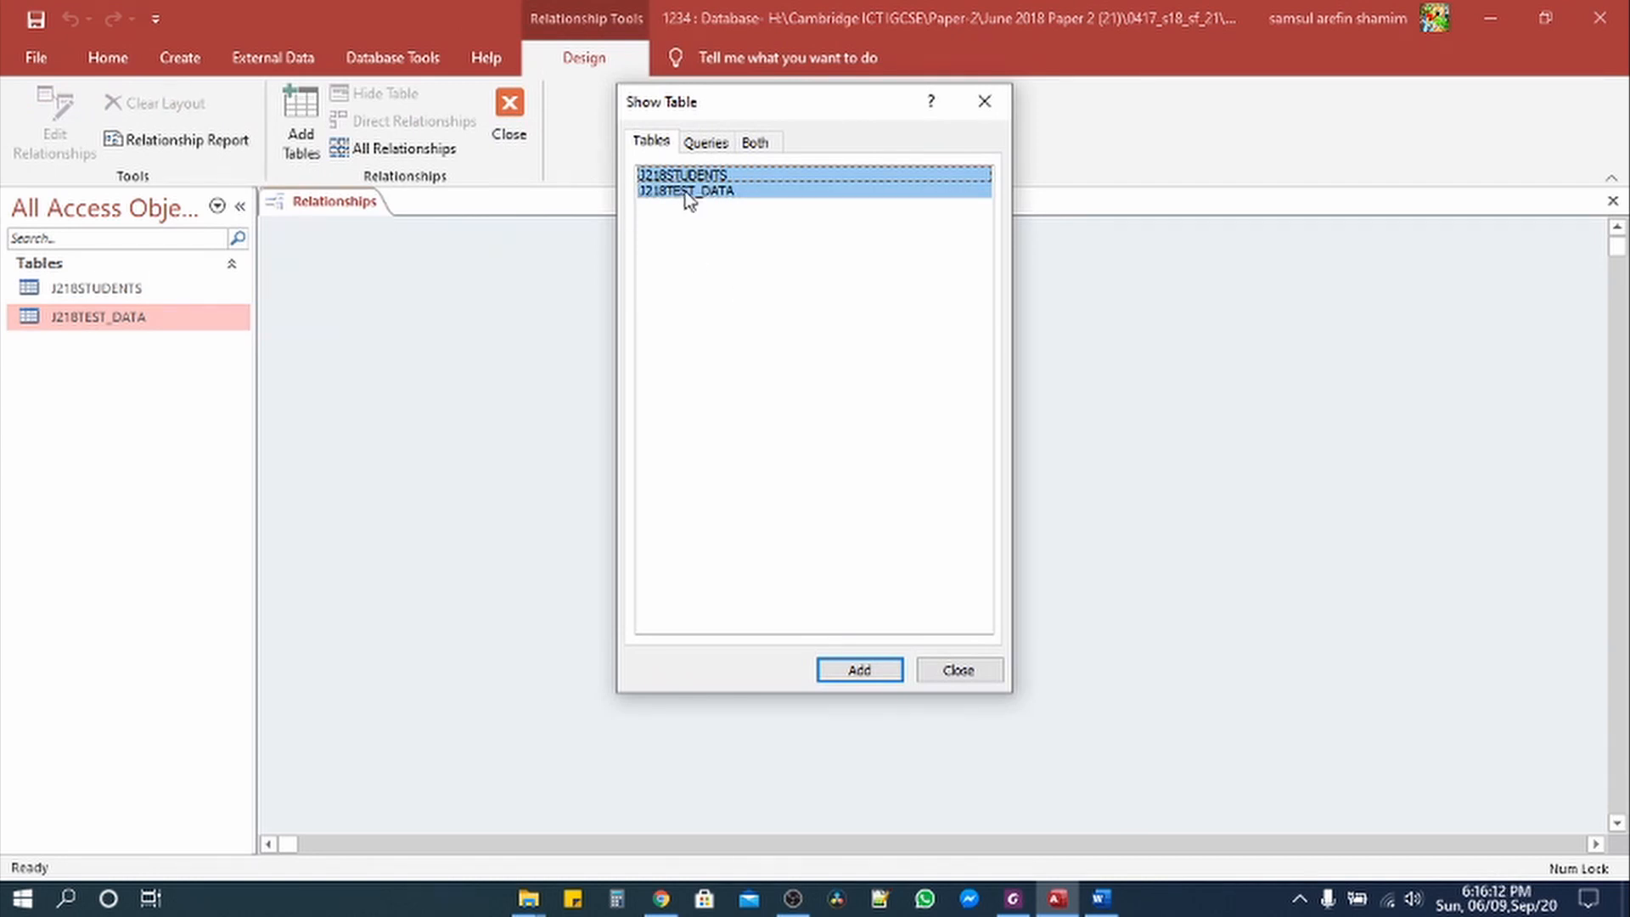
click(858, 669)
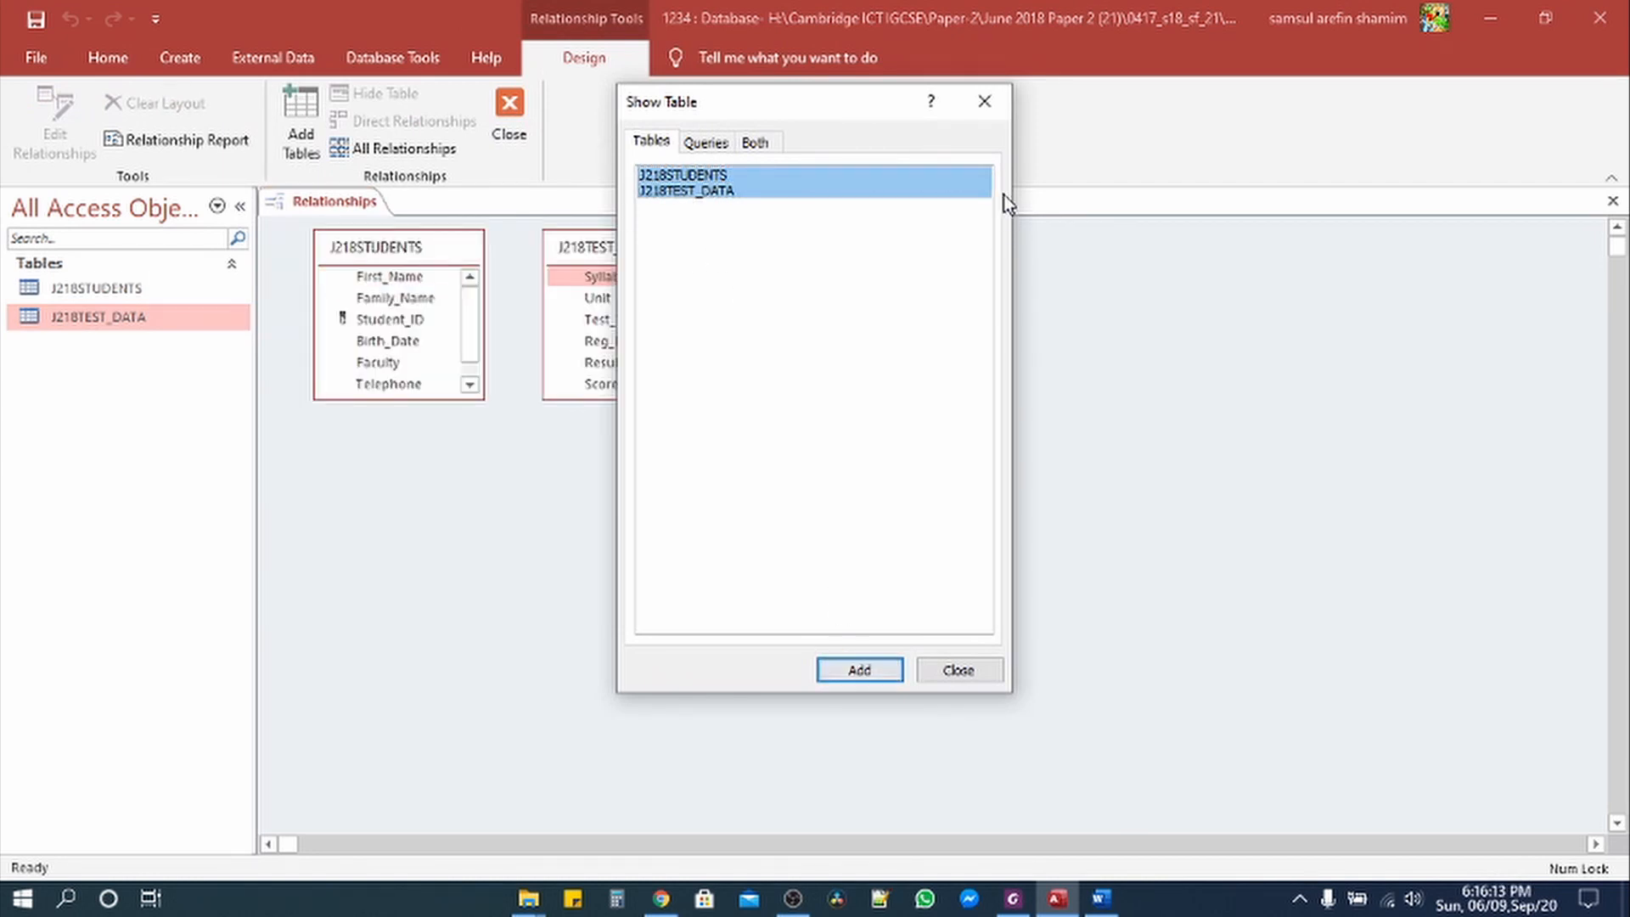
click(984, 101)
drag(419, 395, 422, 482)
drag(639, 399, 626, 515)
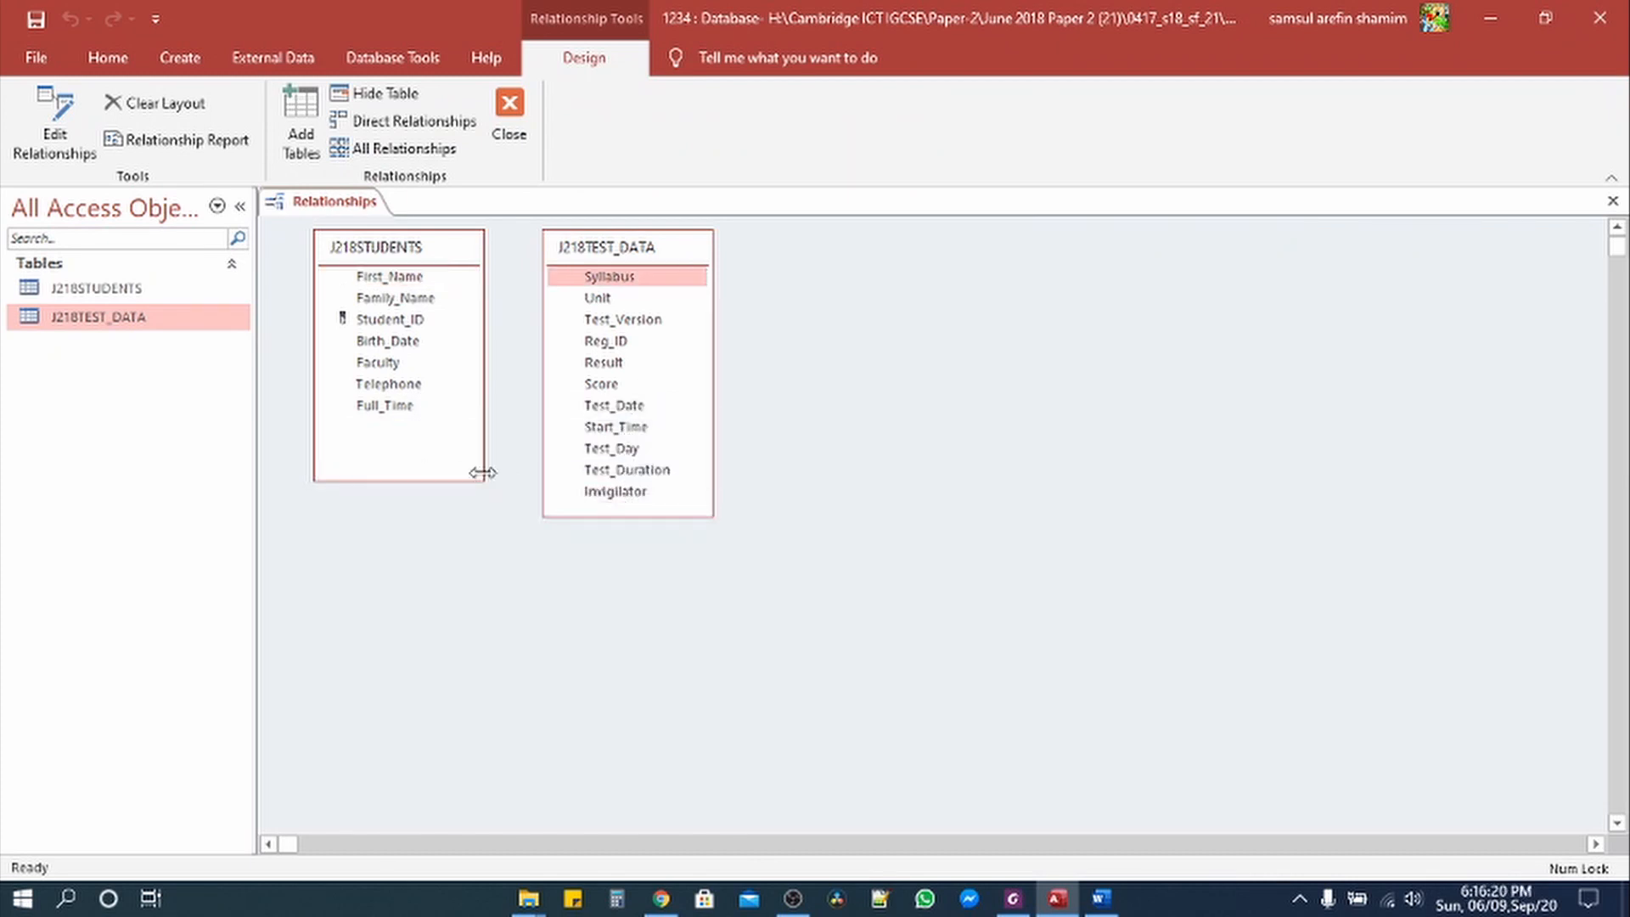
Step: Link Student_ID in J218STUDENTS to Reg_ID in J218TEST_DATA as One-To-Many, moving the dialog aside
drag(456, 479, 455, 515)
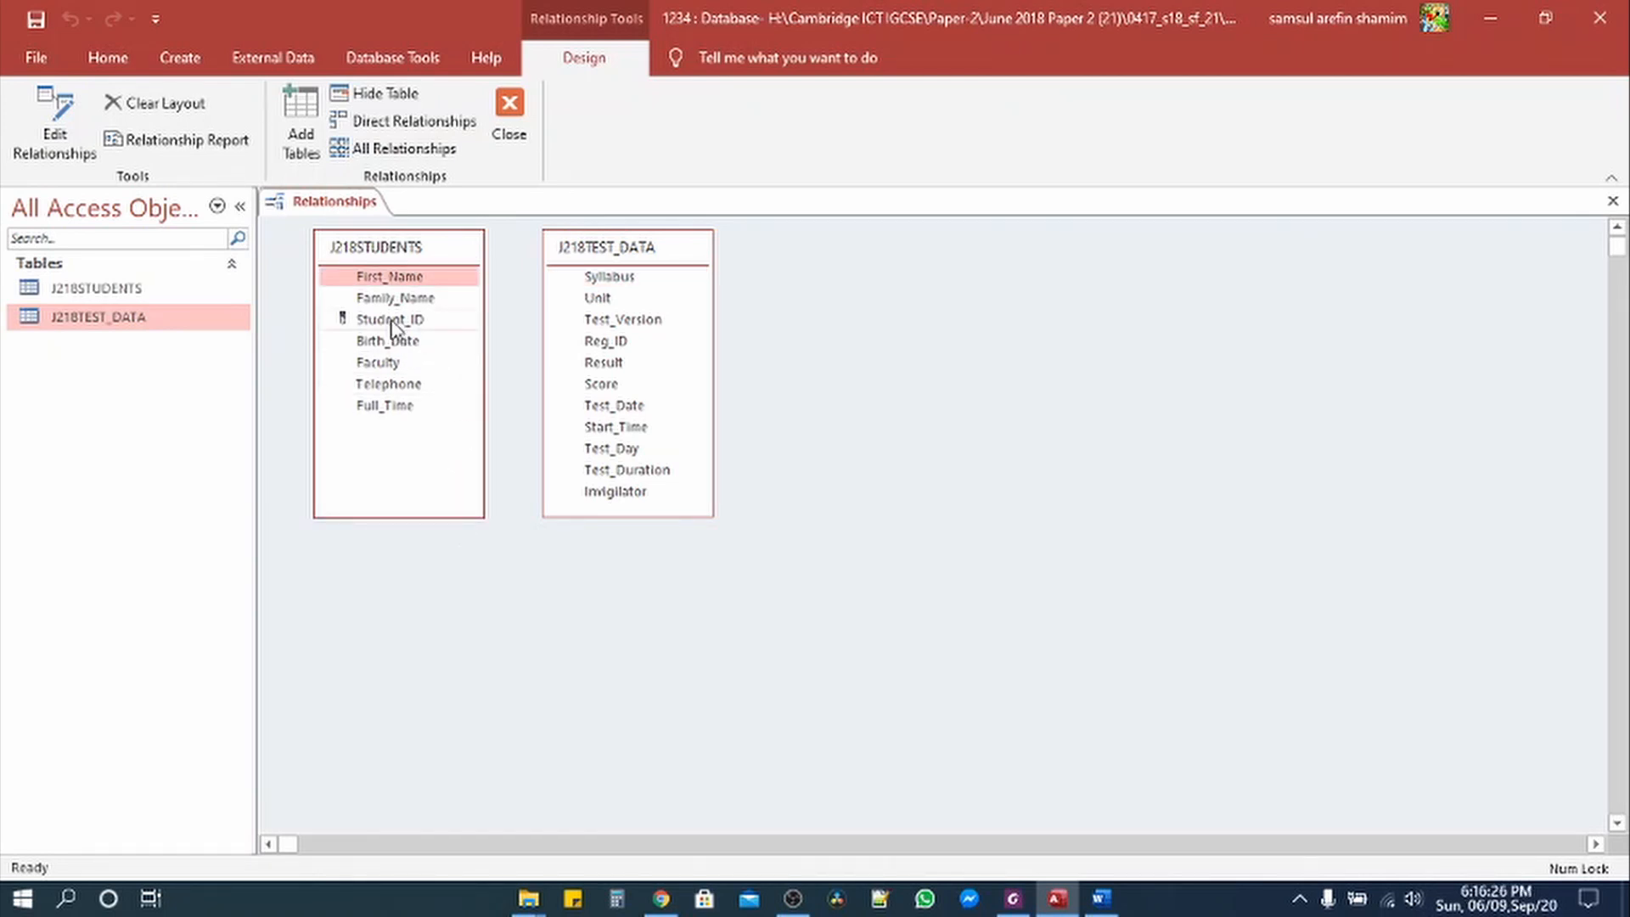
drag(391, 322, 585, 342)
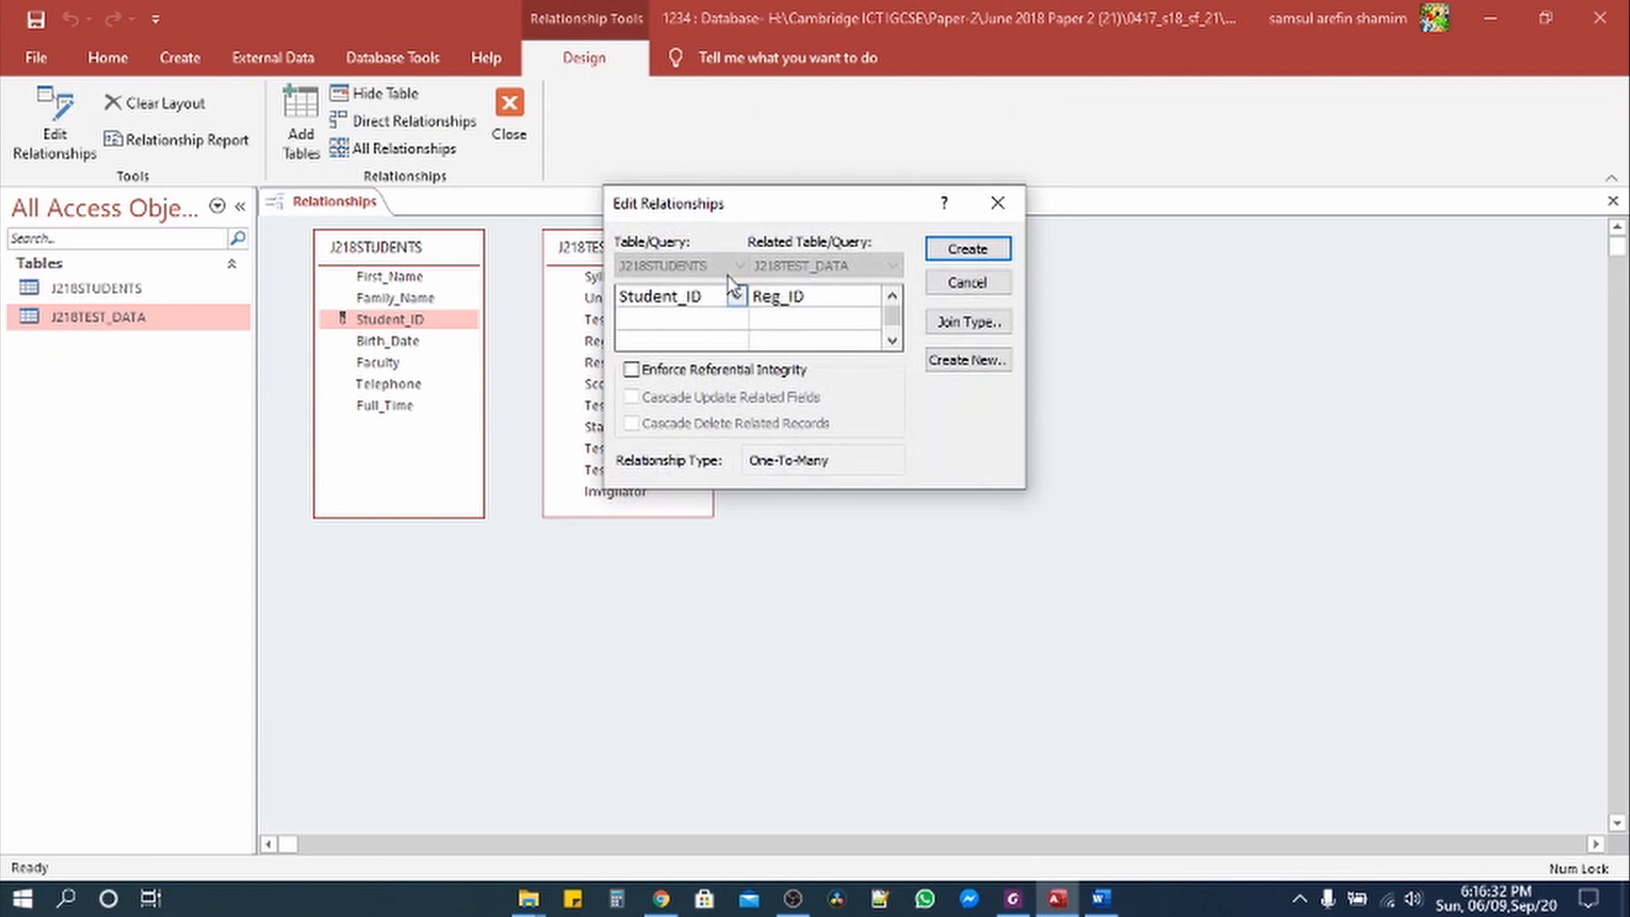
drag(725, 202, 863, 246)
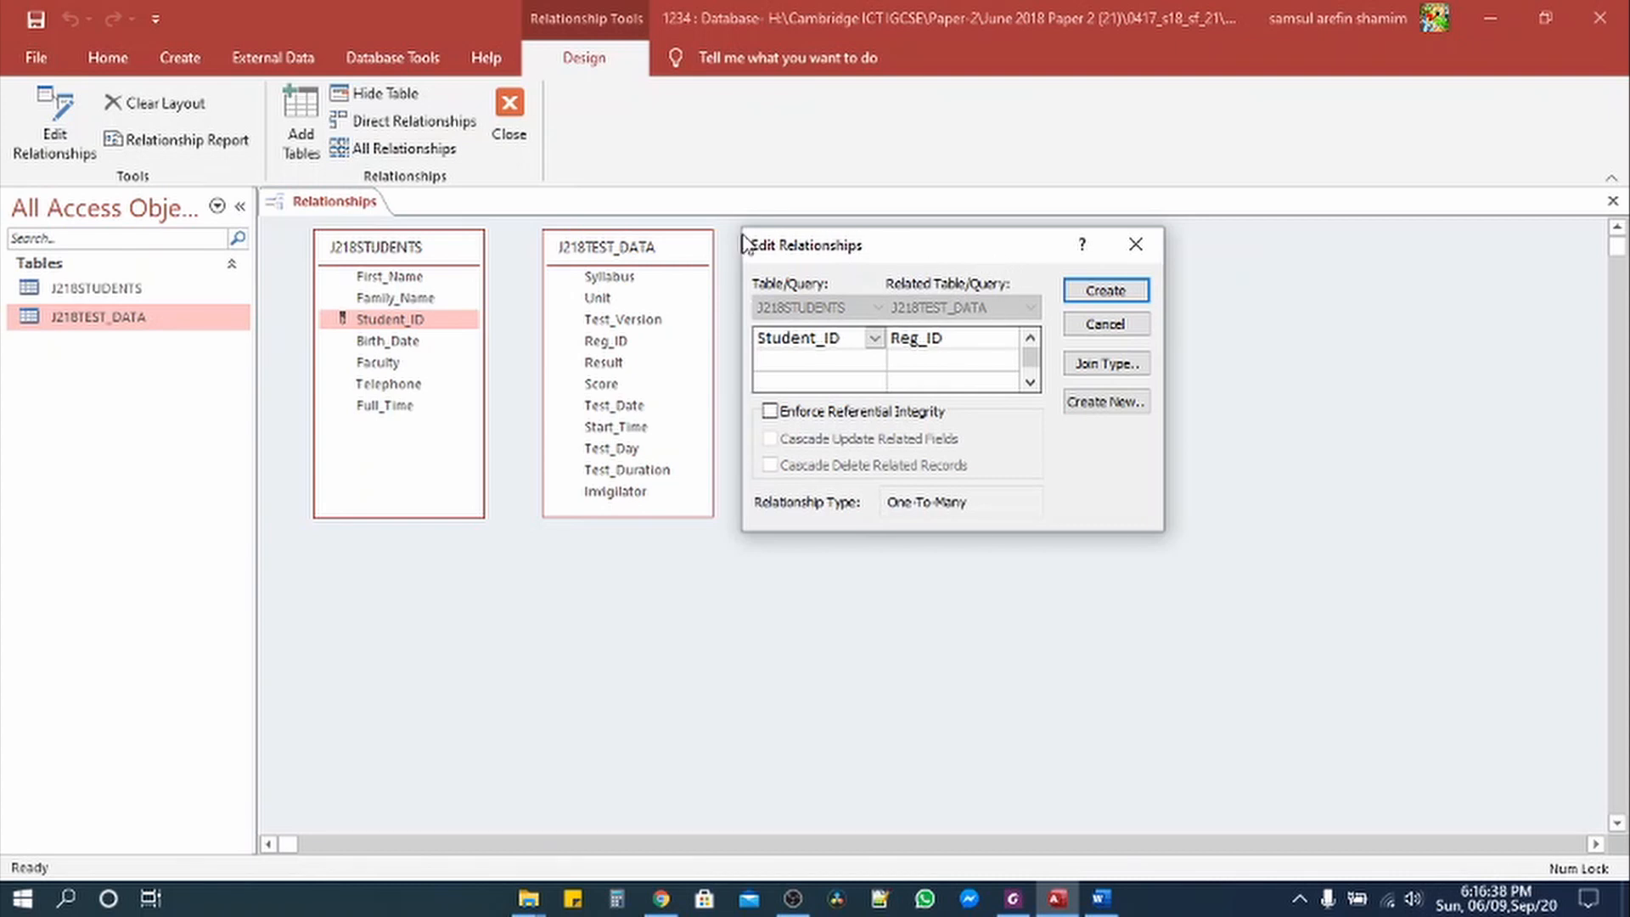
click(1013, 898)
Step: Highlight the Reg_ID relationship instruction in yellow and select the Evidence 5 requirement
drag(702, 488, 495, 460)
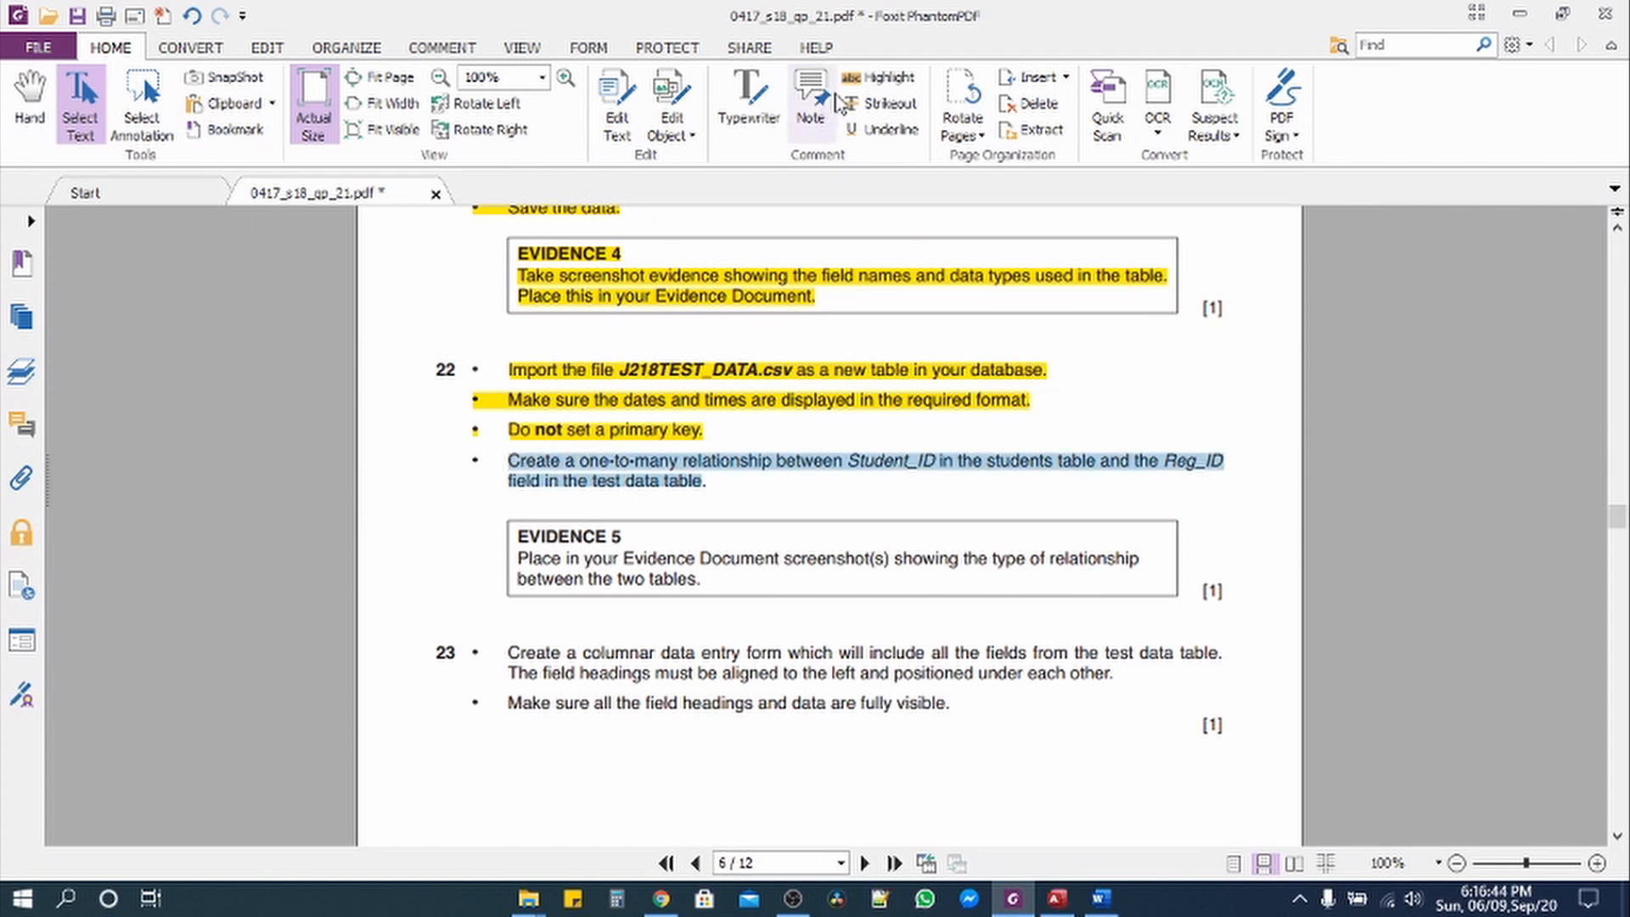
click(877, 77)
scroll(705, 548, down, 1)
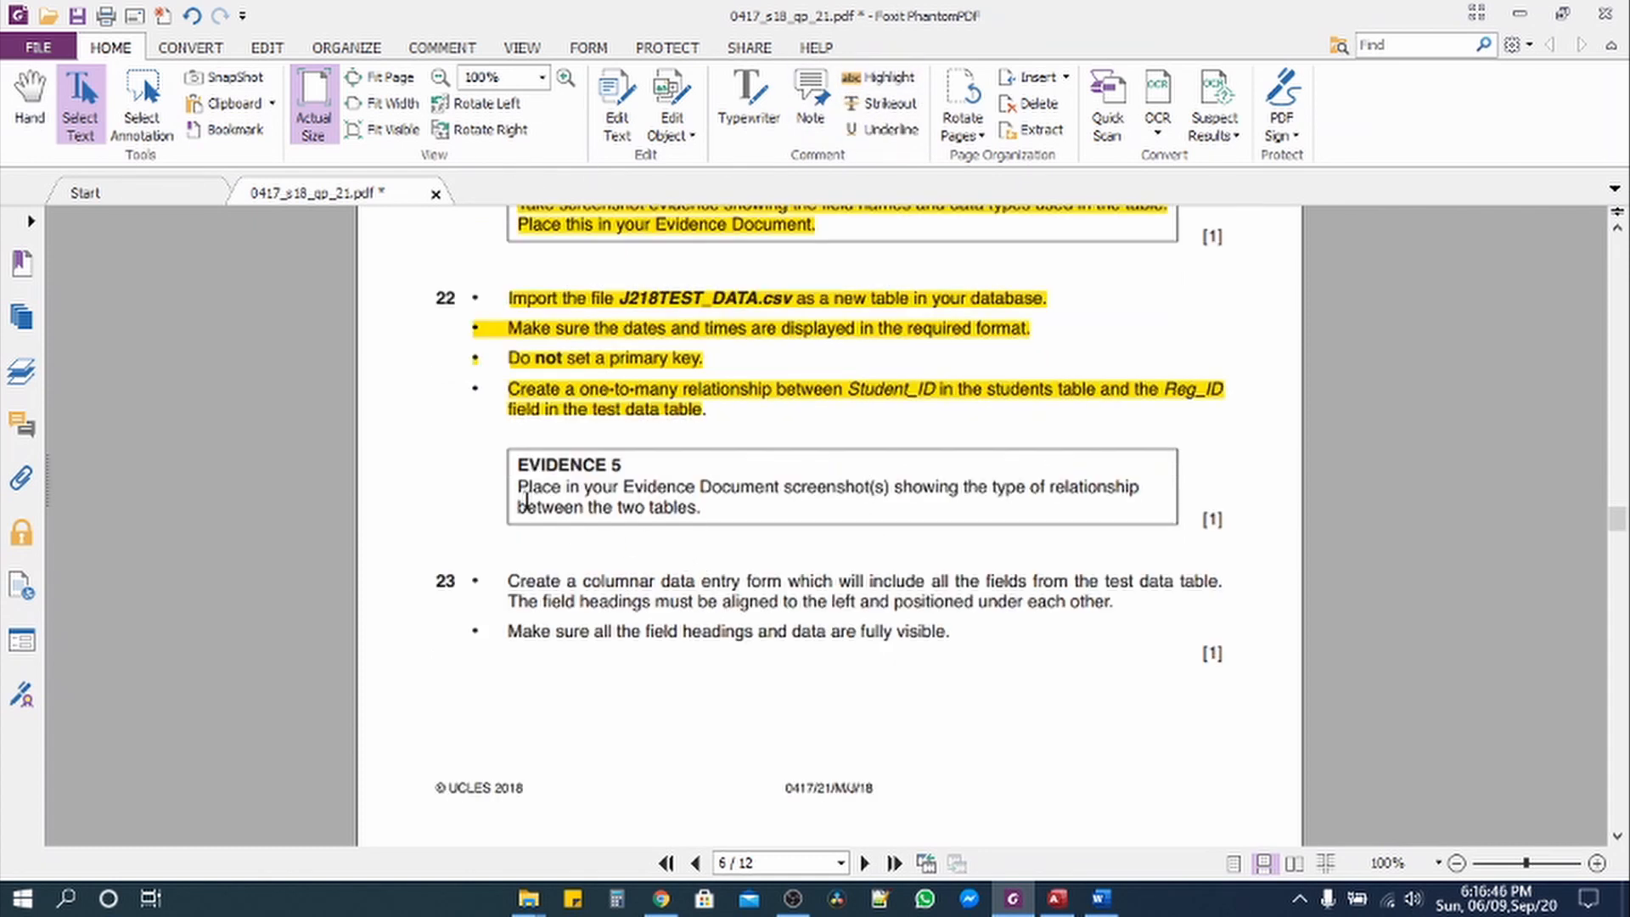
drag(518, 486, 798, 492)
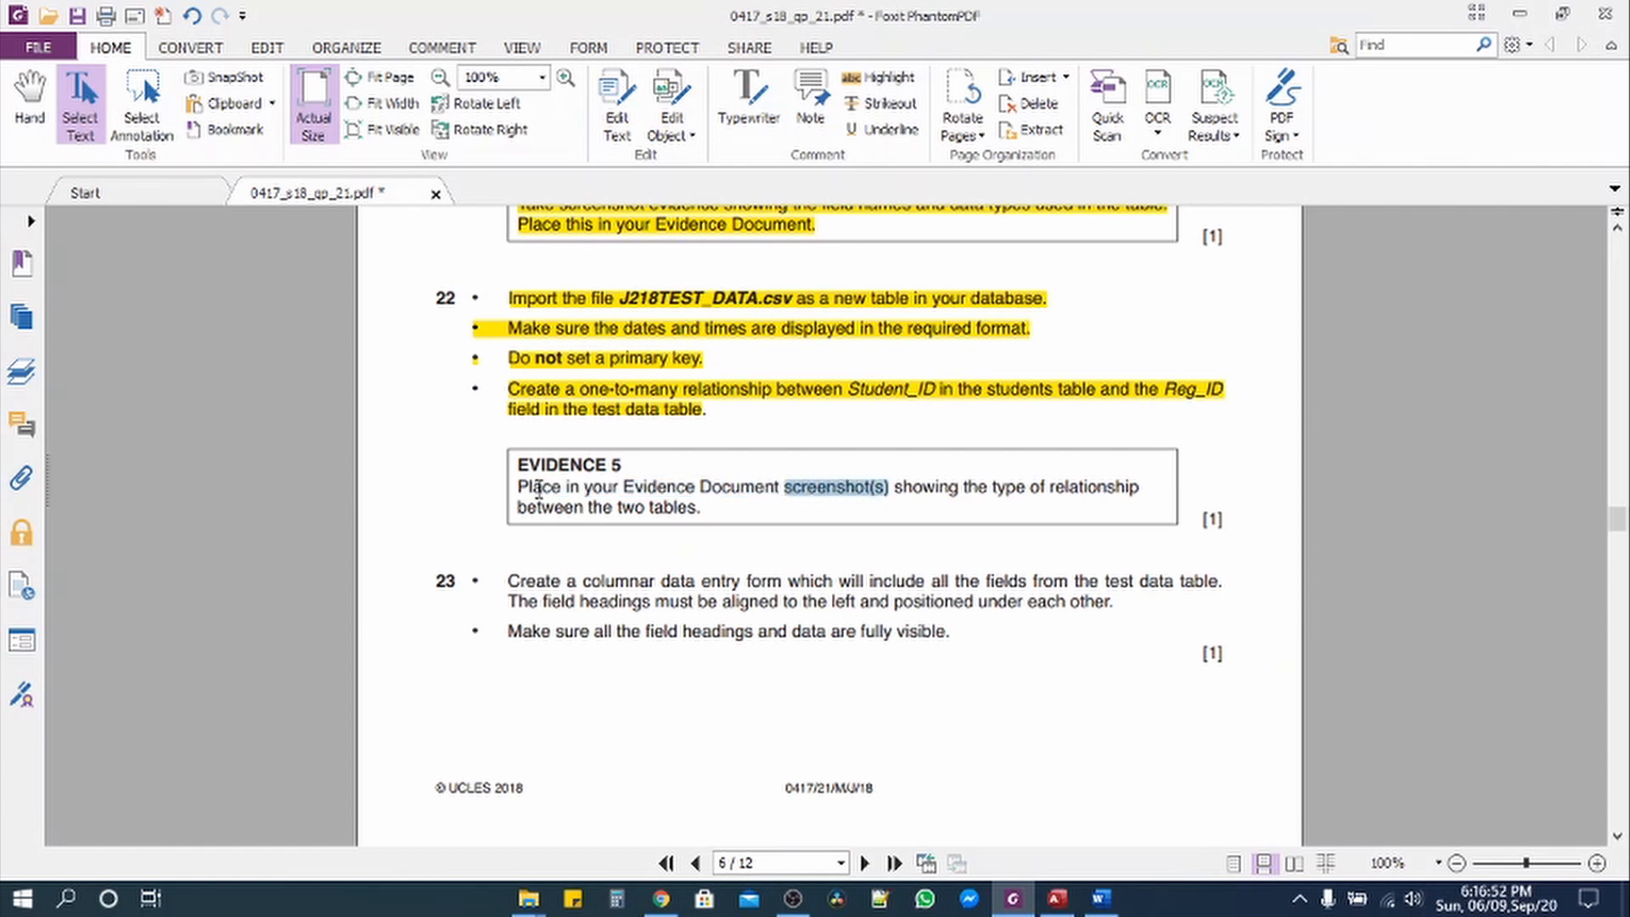
drag(520, 489, 1098, 509)
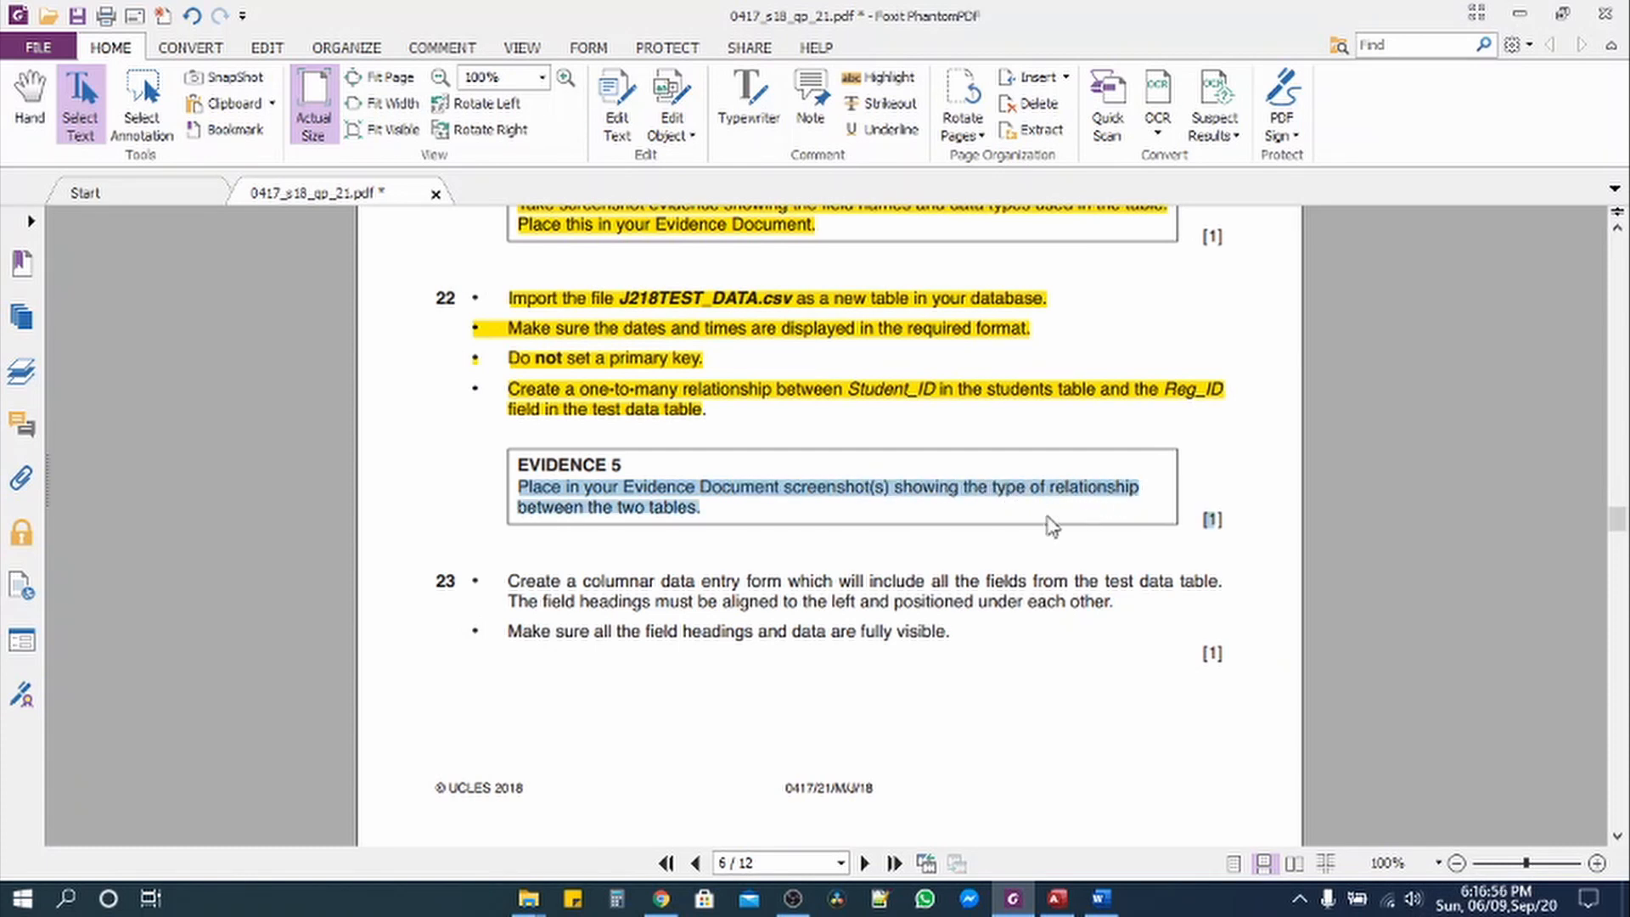
click(1057, 898)
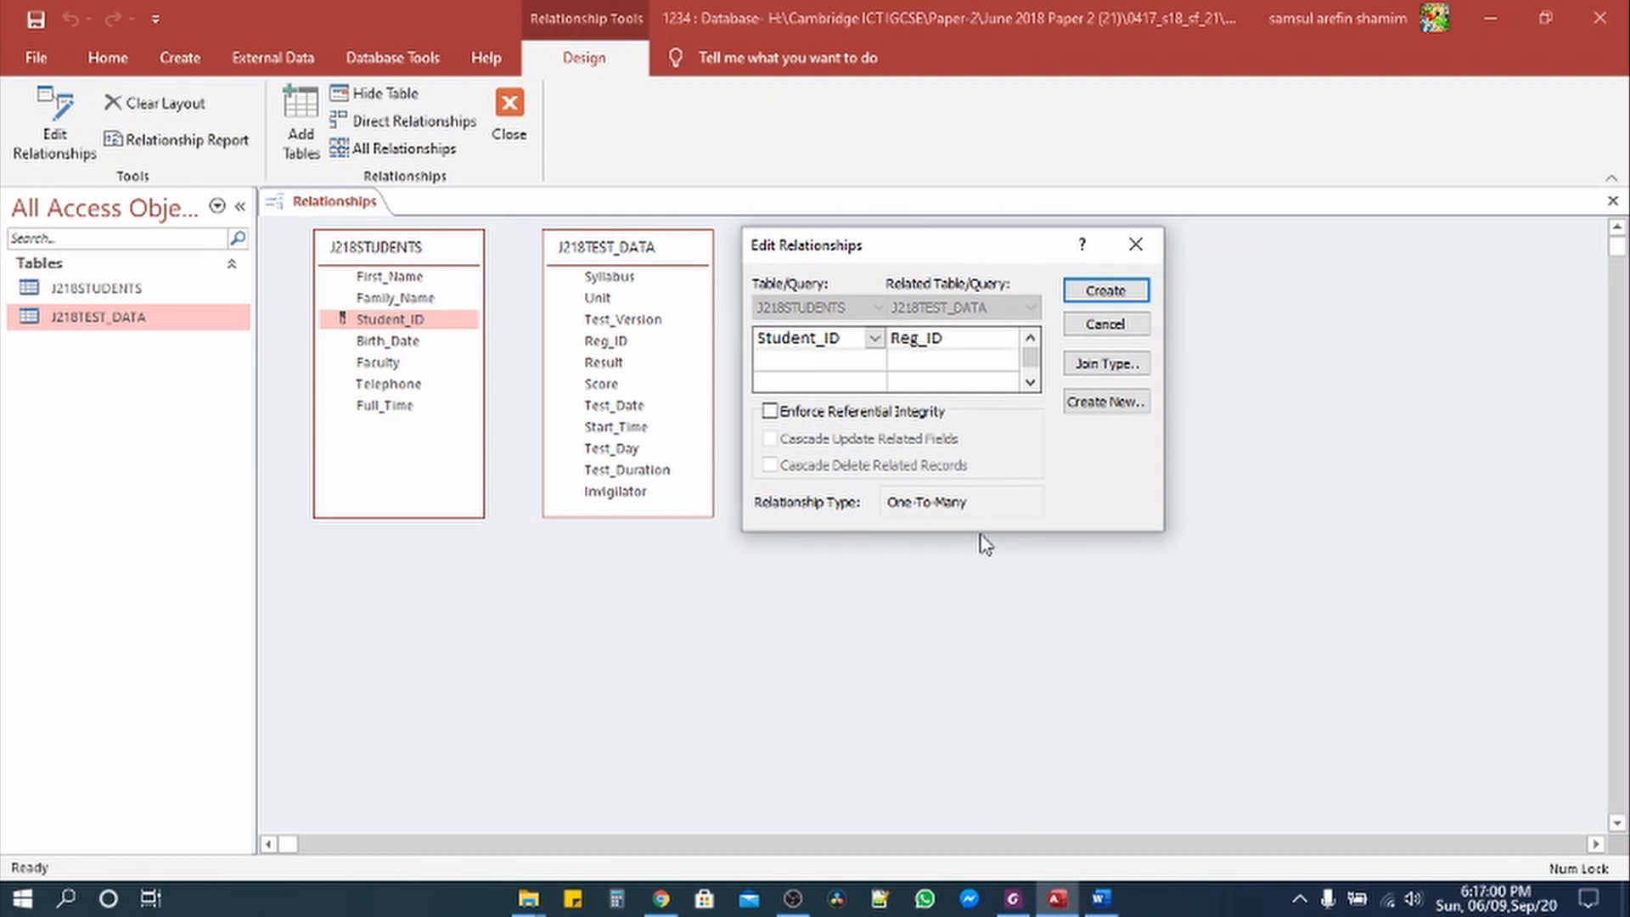
Step: Launch Snipping Tool, snip the Edit Relationships dialog with the Student_ID–Reg_ID link, and copy it
key(super)
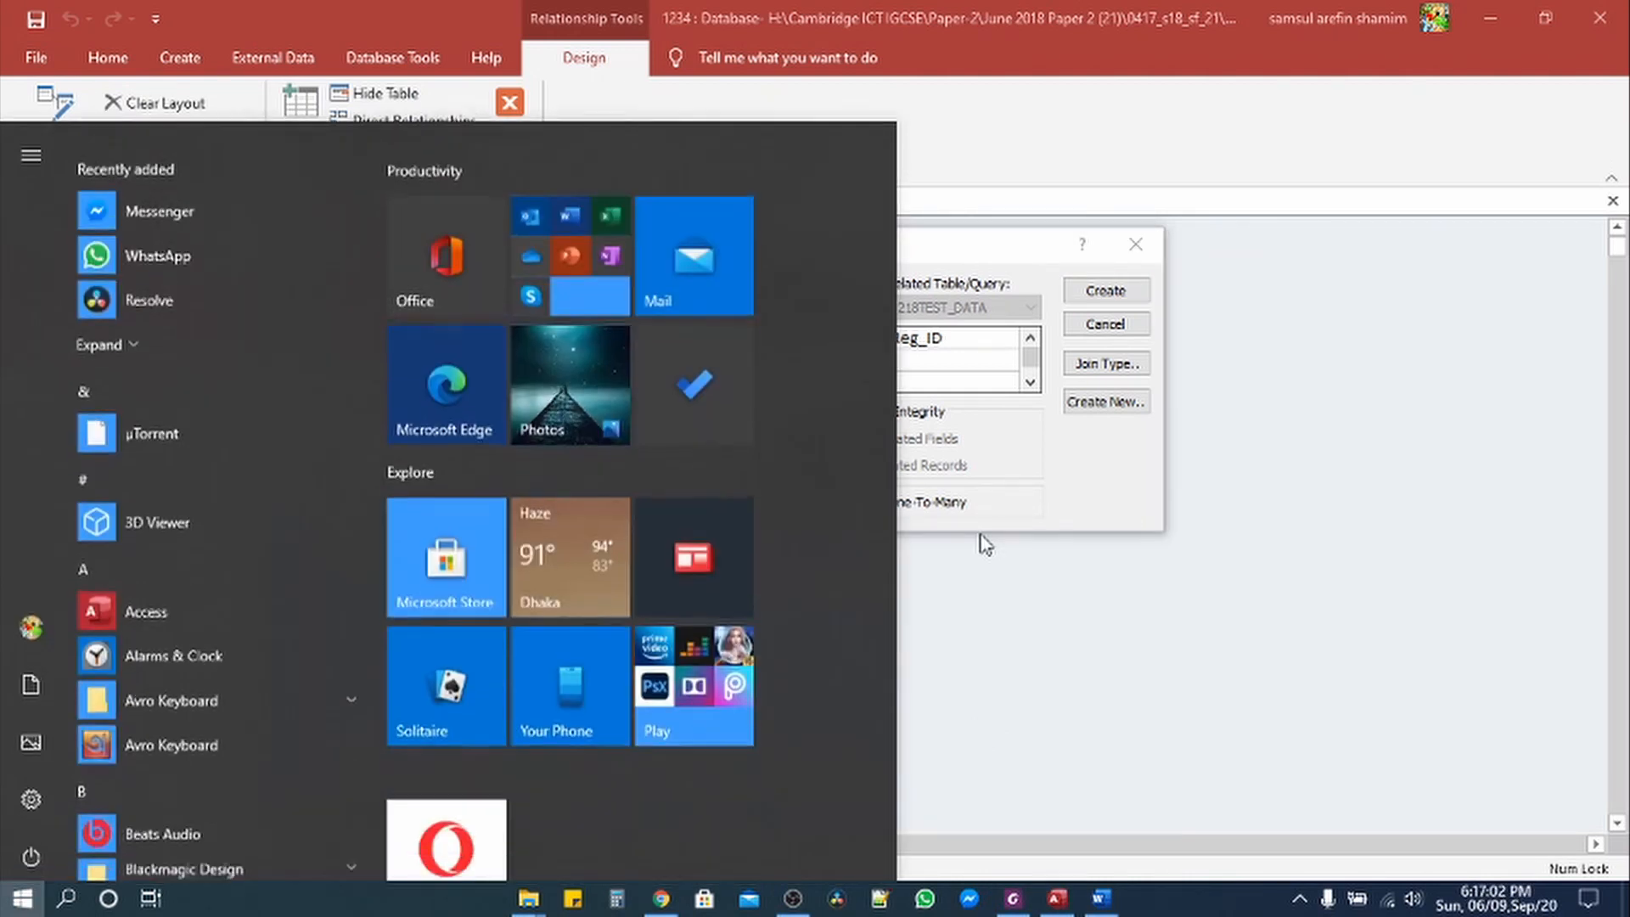
text(sni)
key(Return)
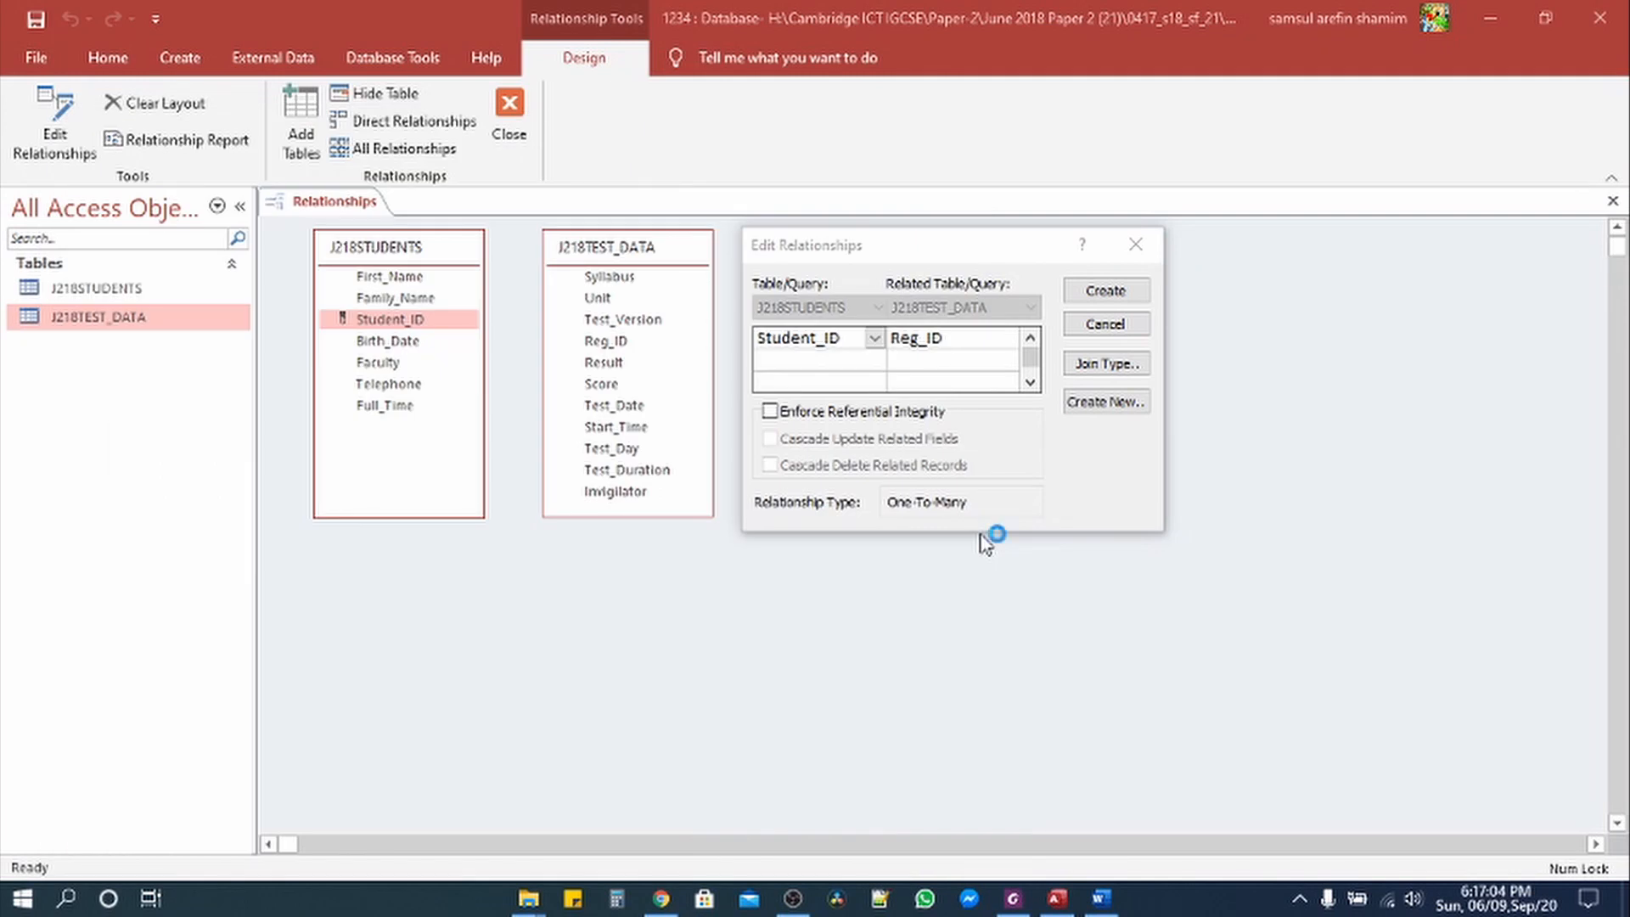
click(722, 240)
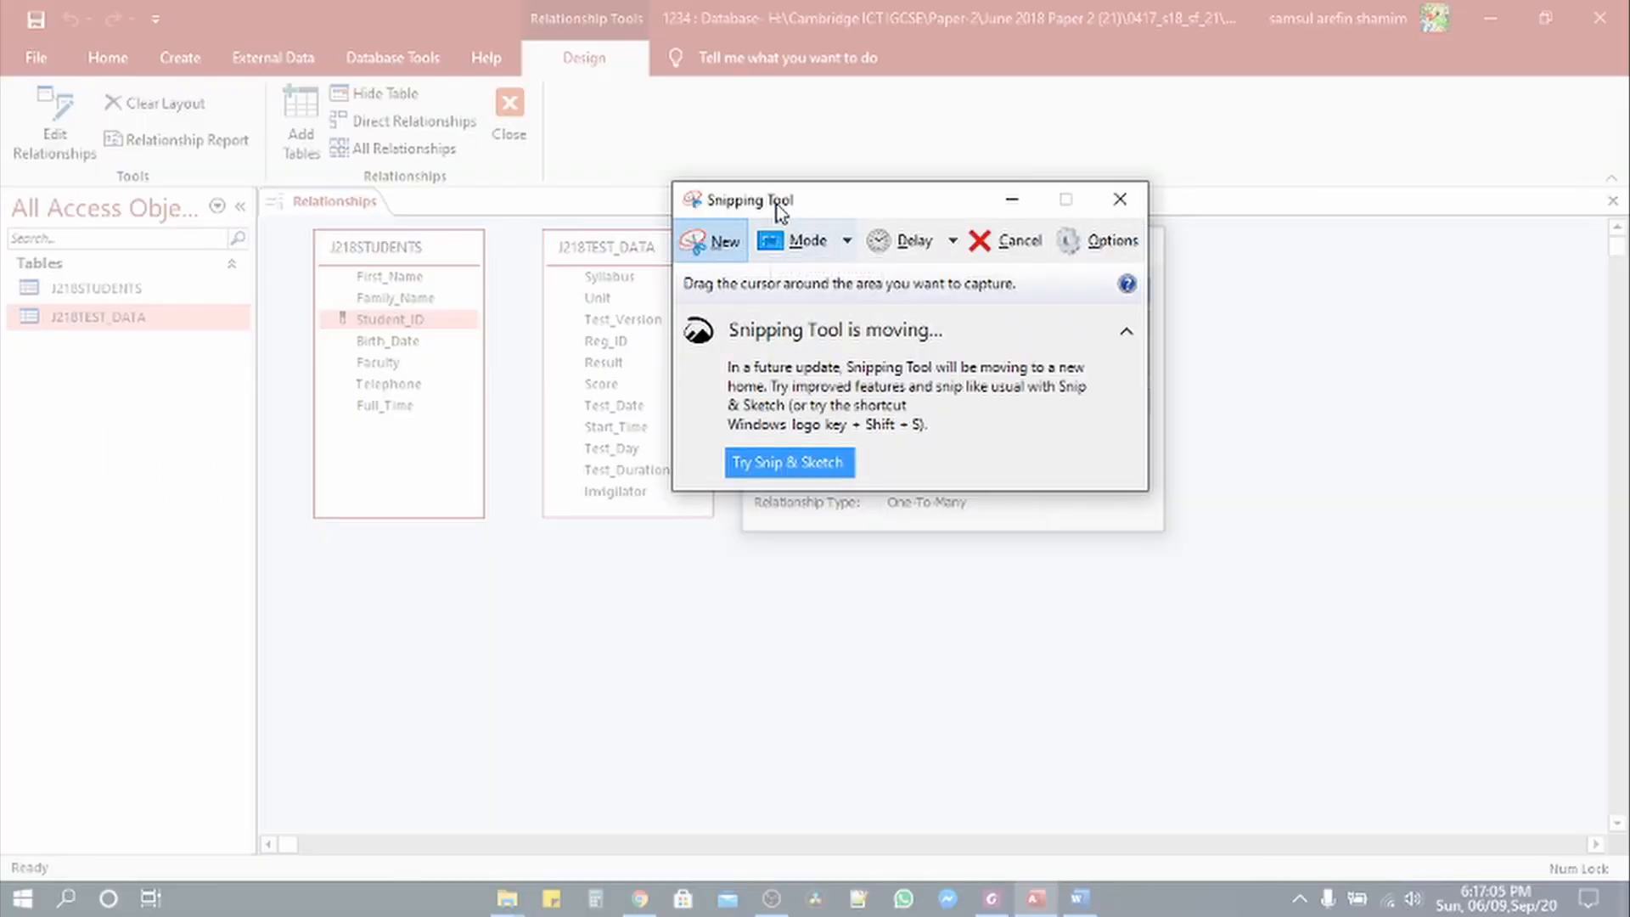
drag(775, 217, 1345, 195)
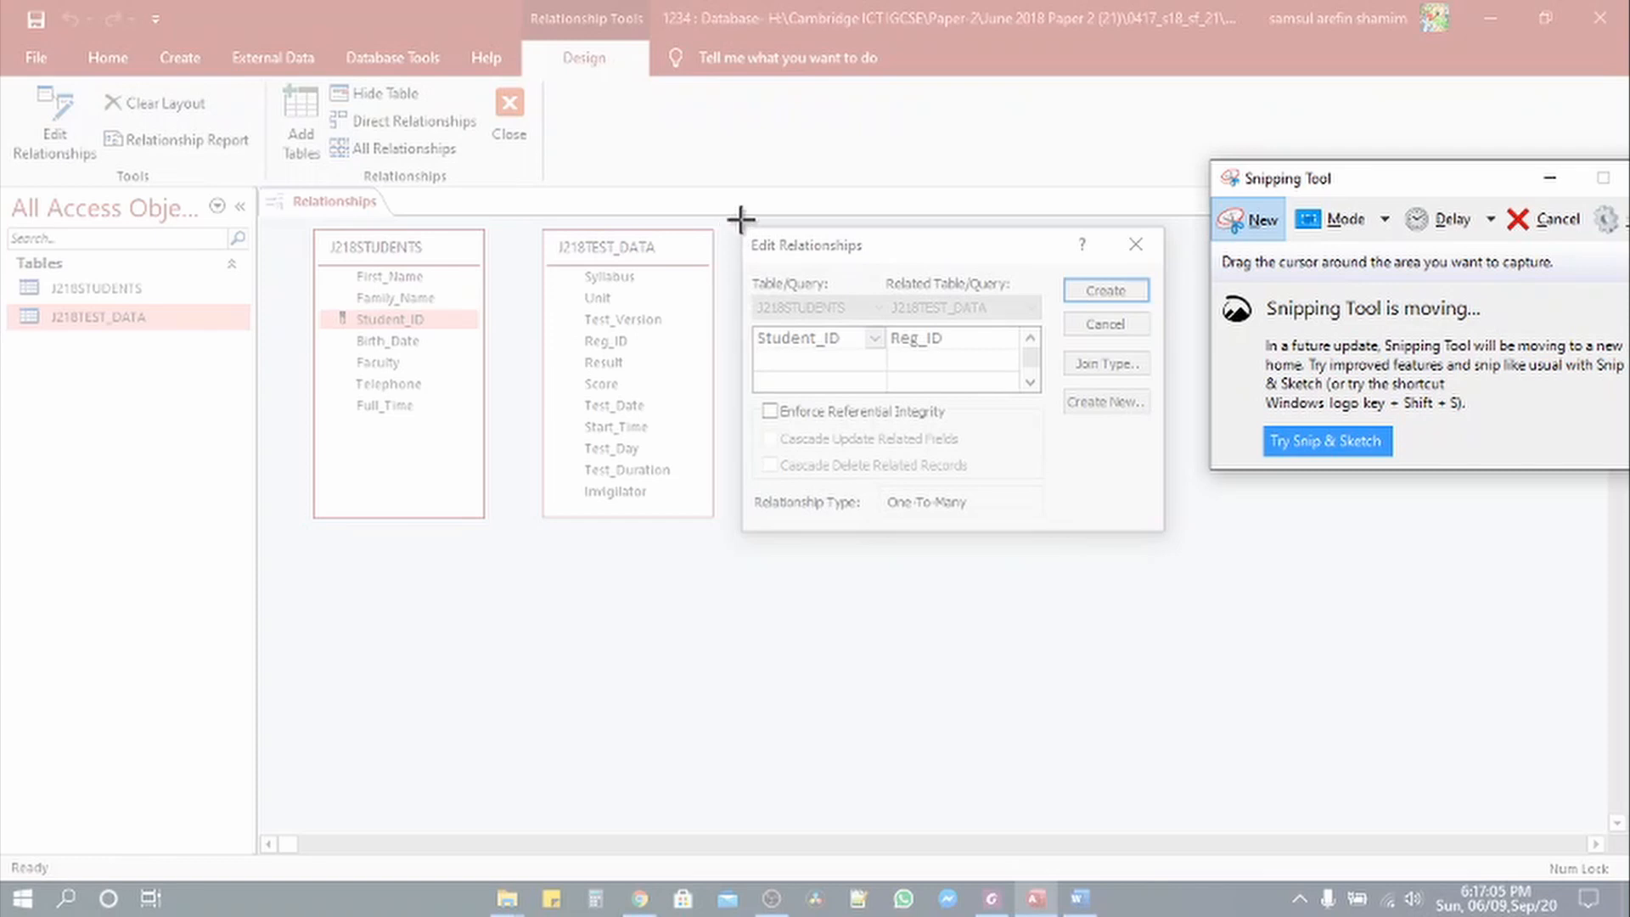
drag(734, 225, 1169, 537)
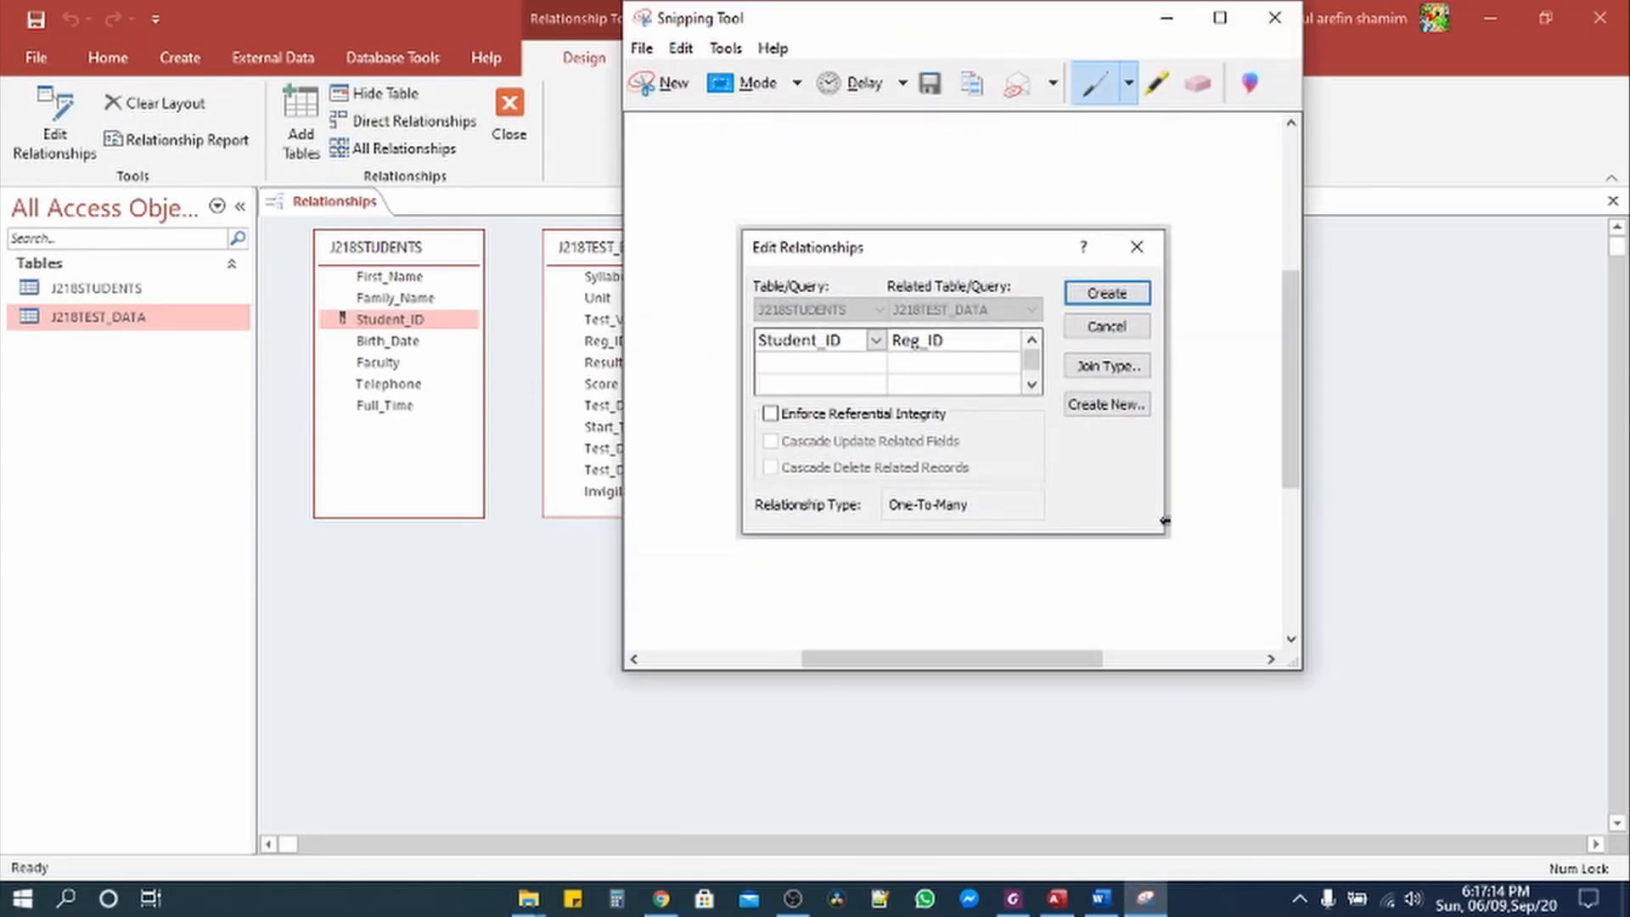
right_click(1001, 343)
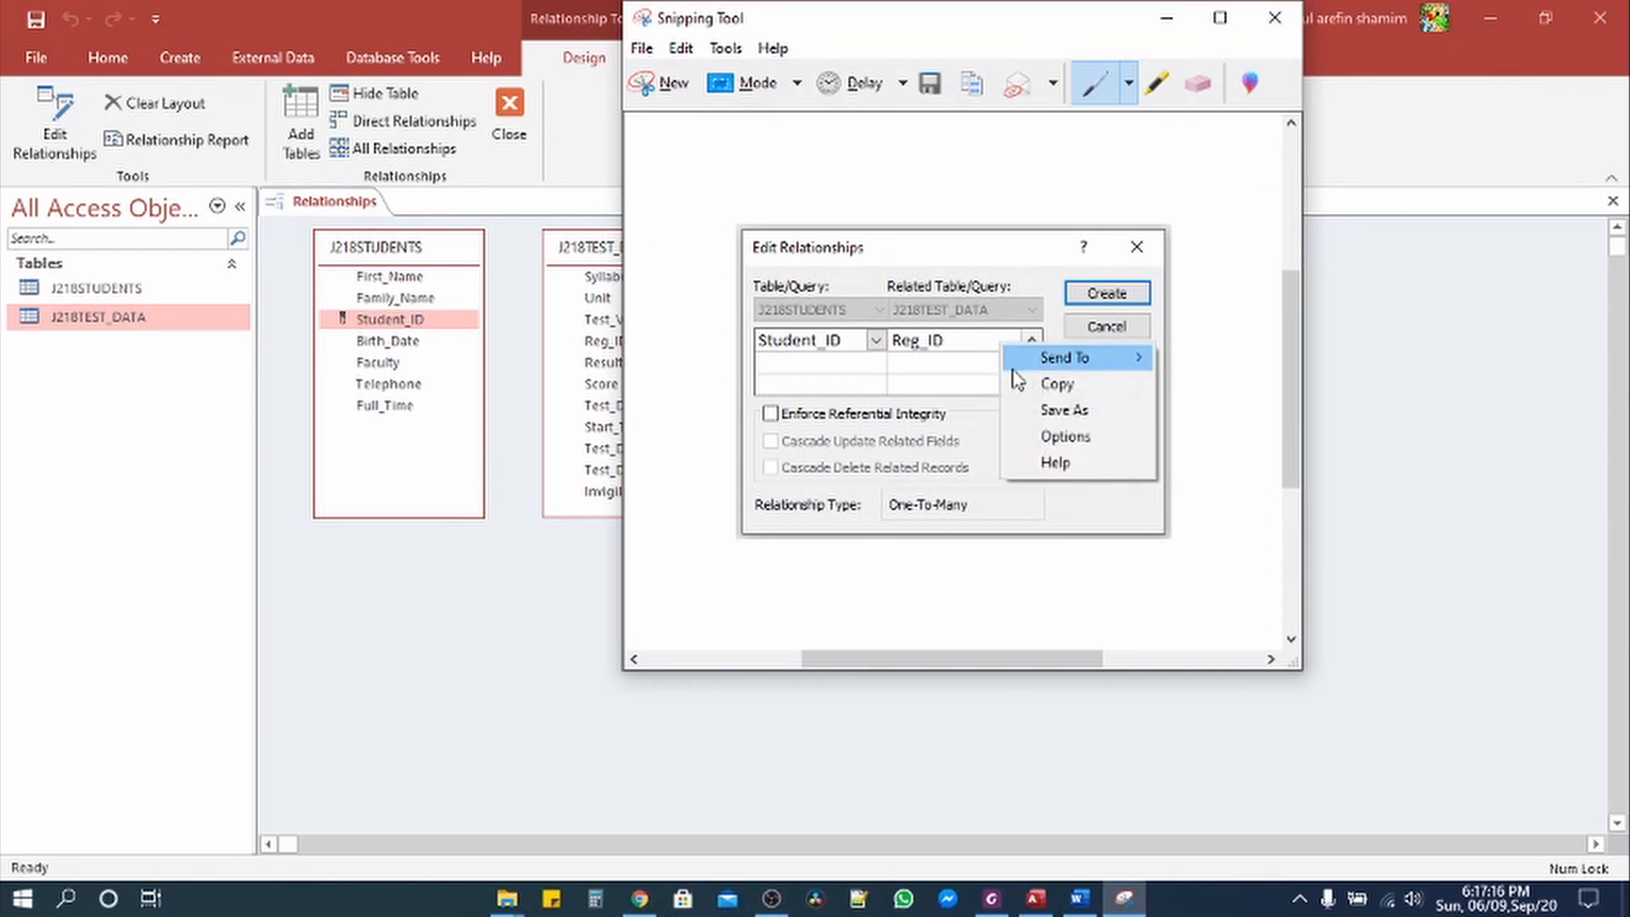
click(1031, 384)
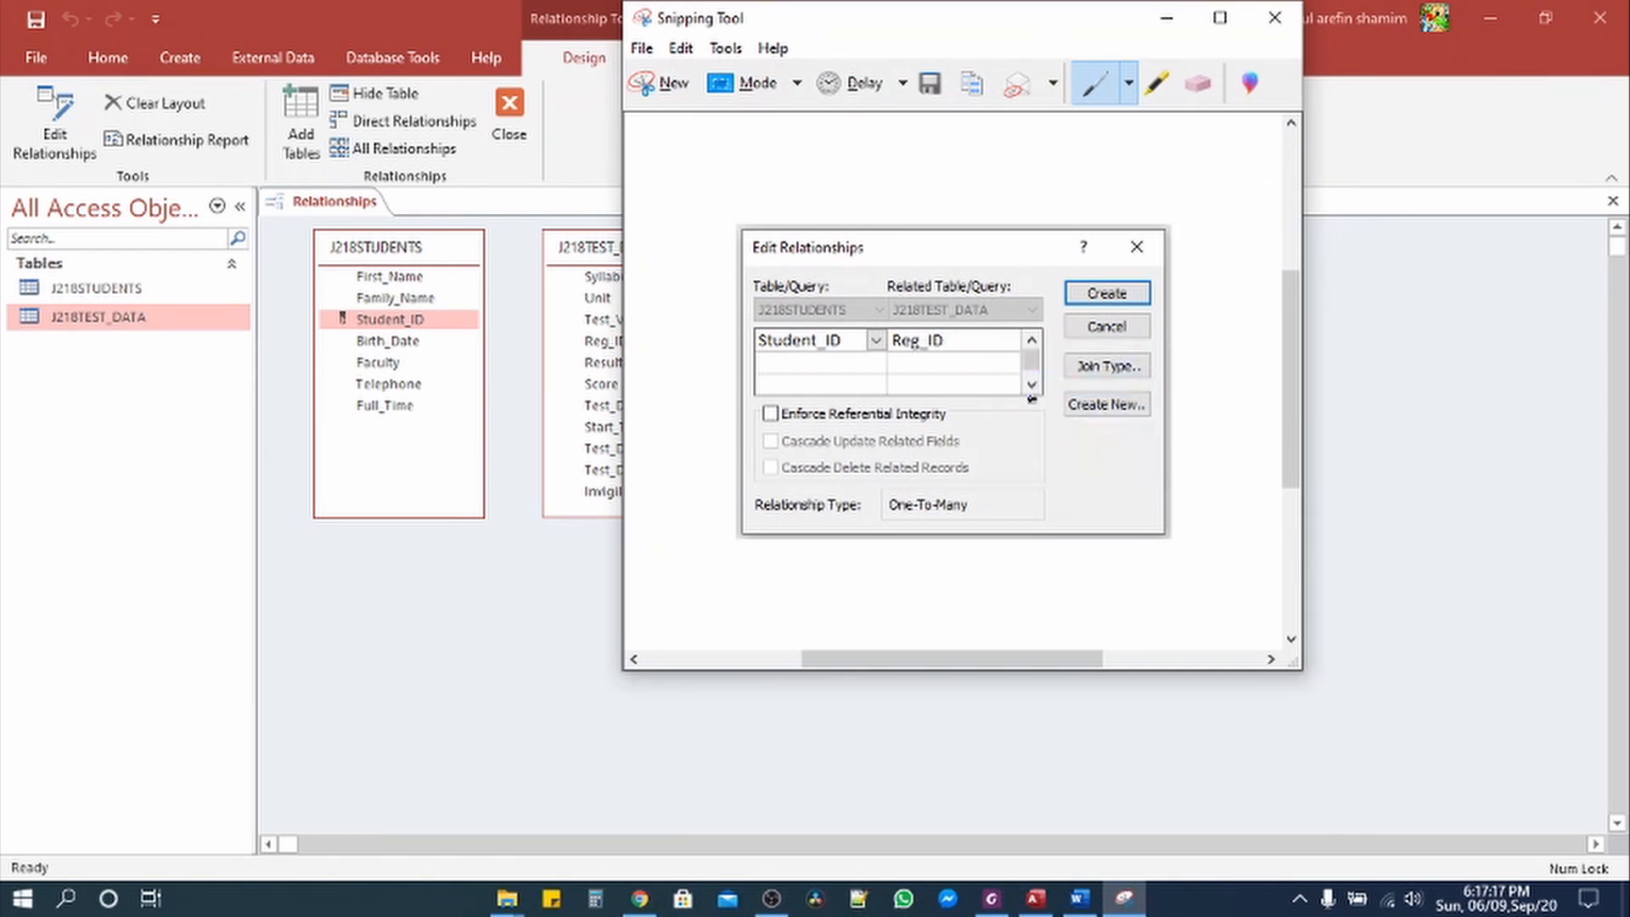
click(1167, 18)
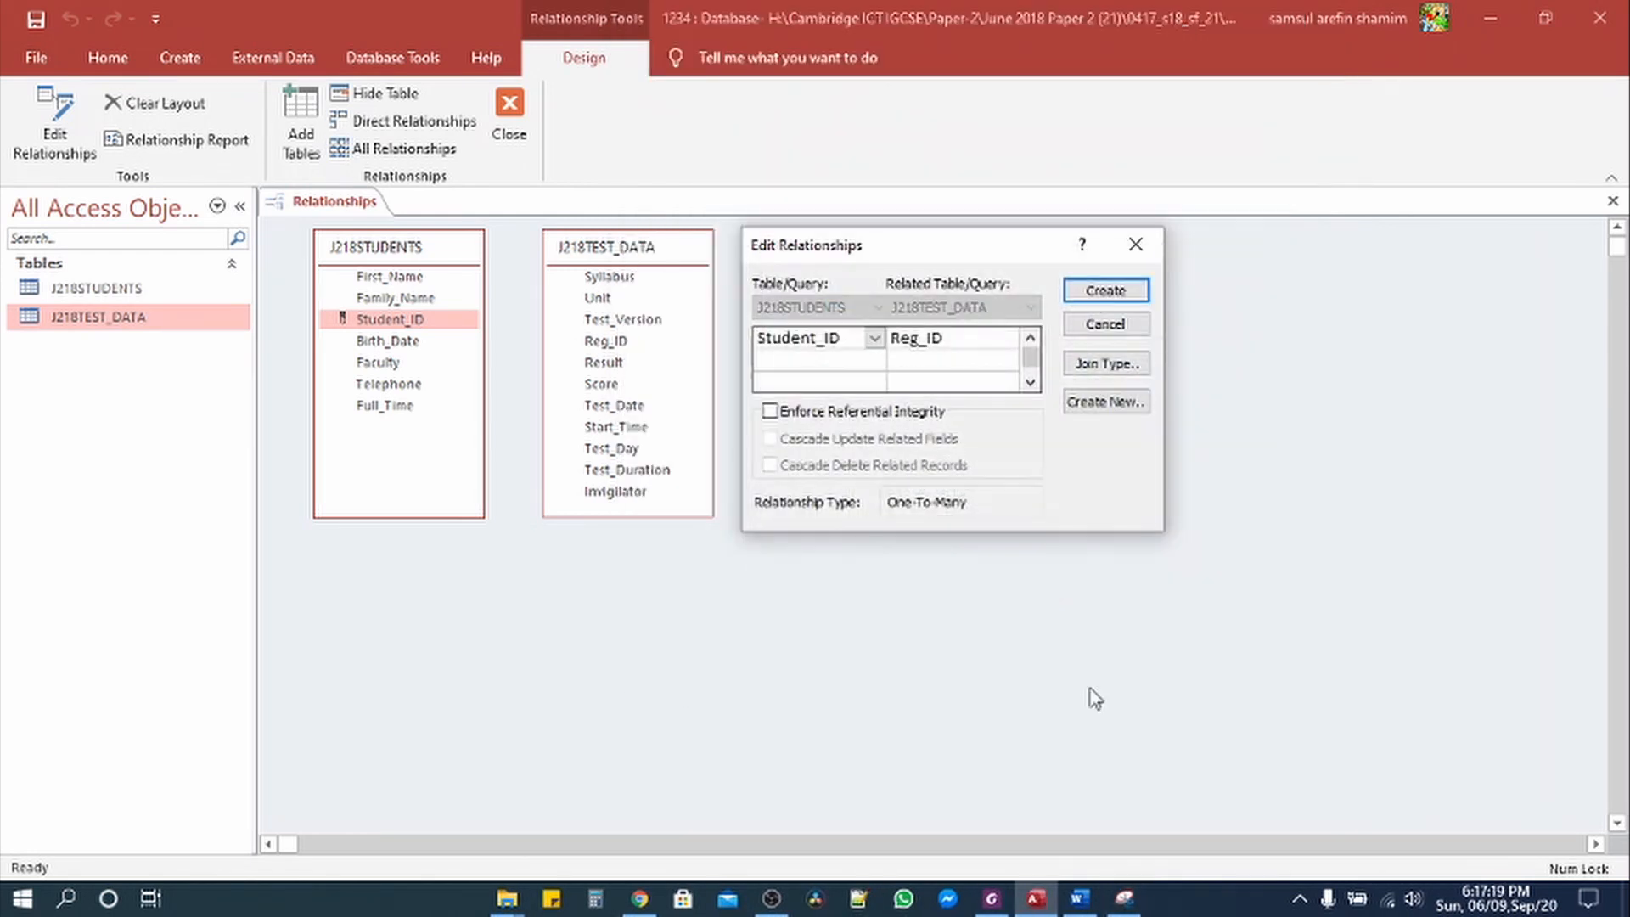
Step: Paste the Edit Relationships snip under Step 22 – EVIDENCE 5 in Word and enlarge it
click(1079, 899)
scroll(777, 730, down, 3)
scroll(775, 741, down, 1)
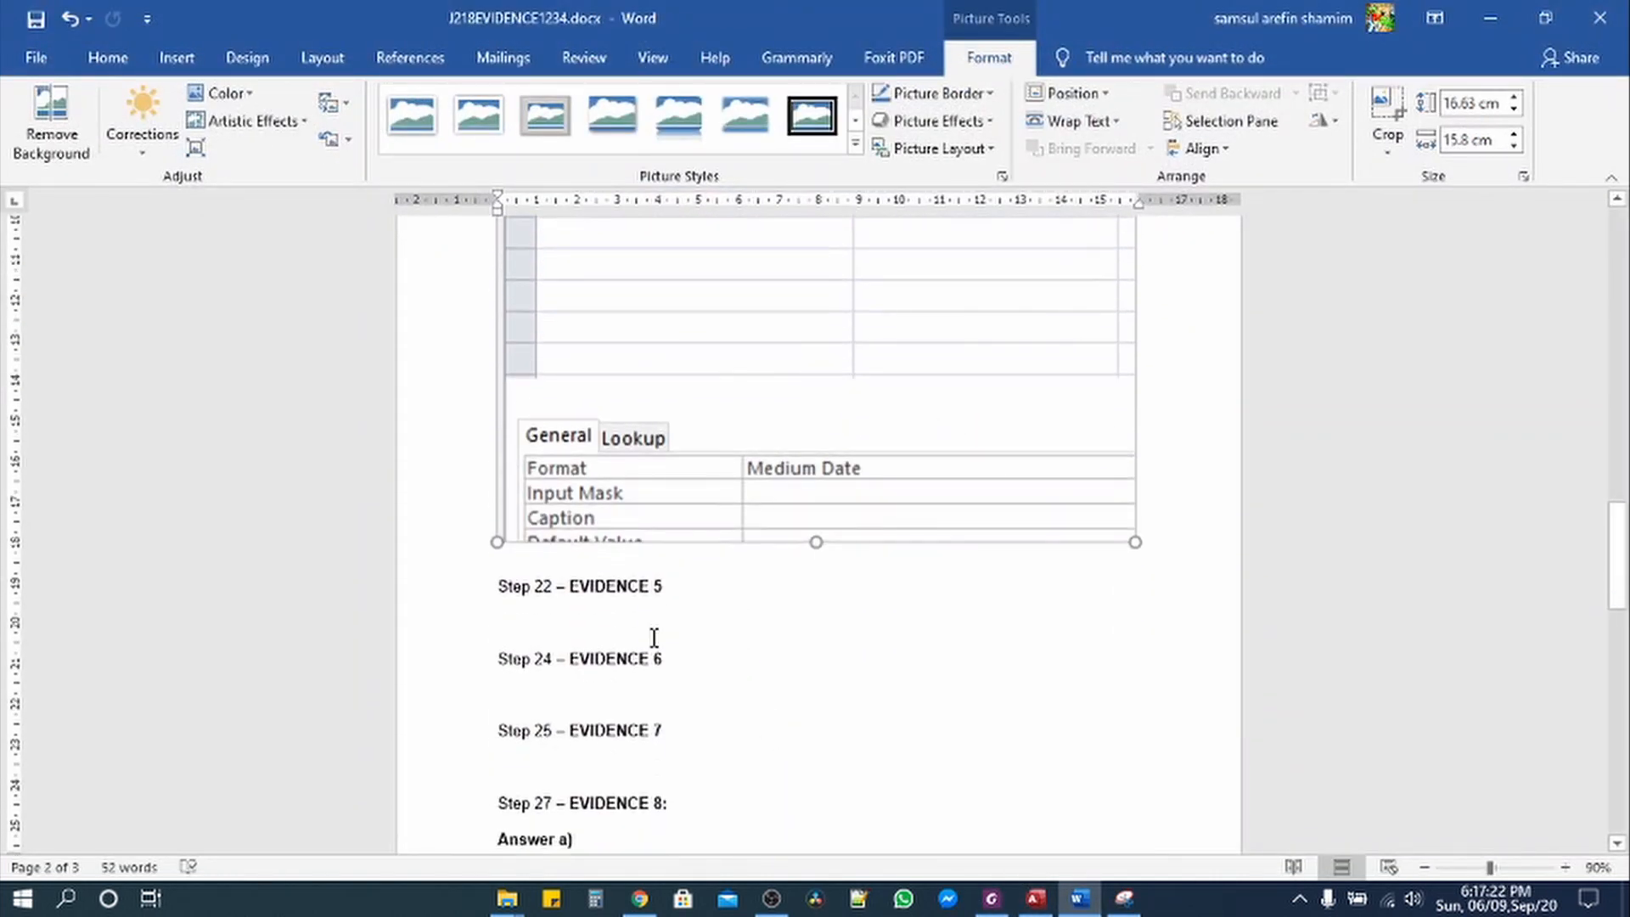
click(558, 604)
key(ctrl+v)
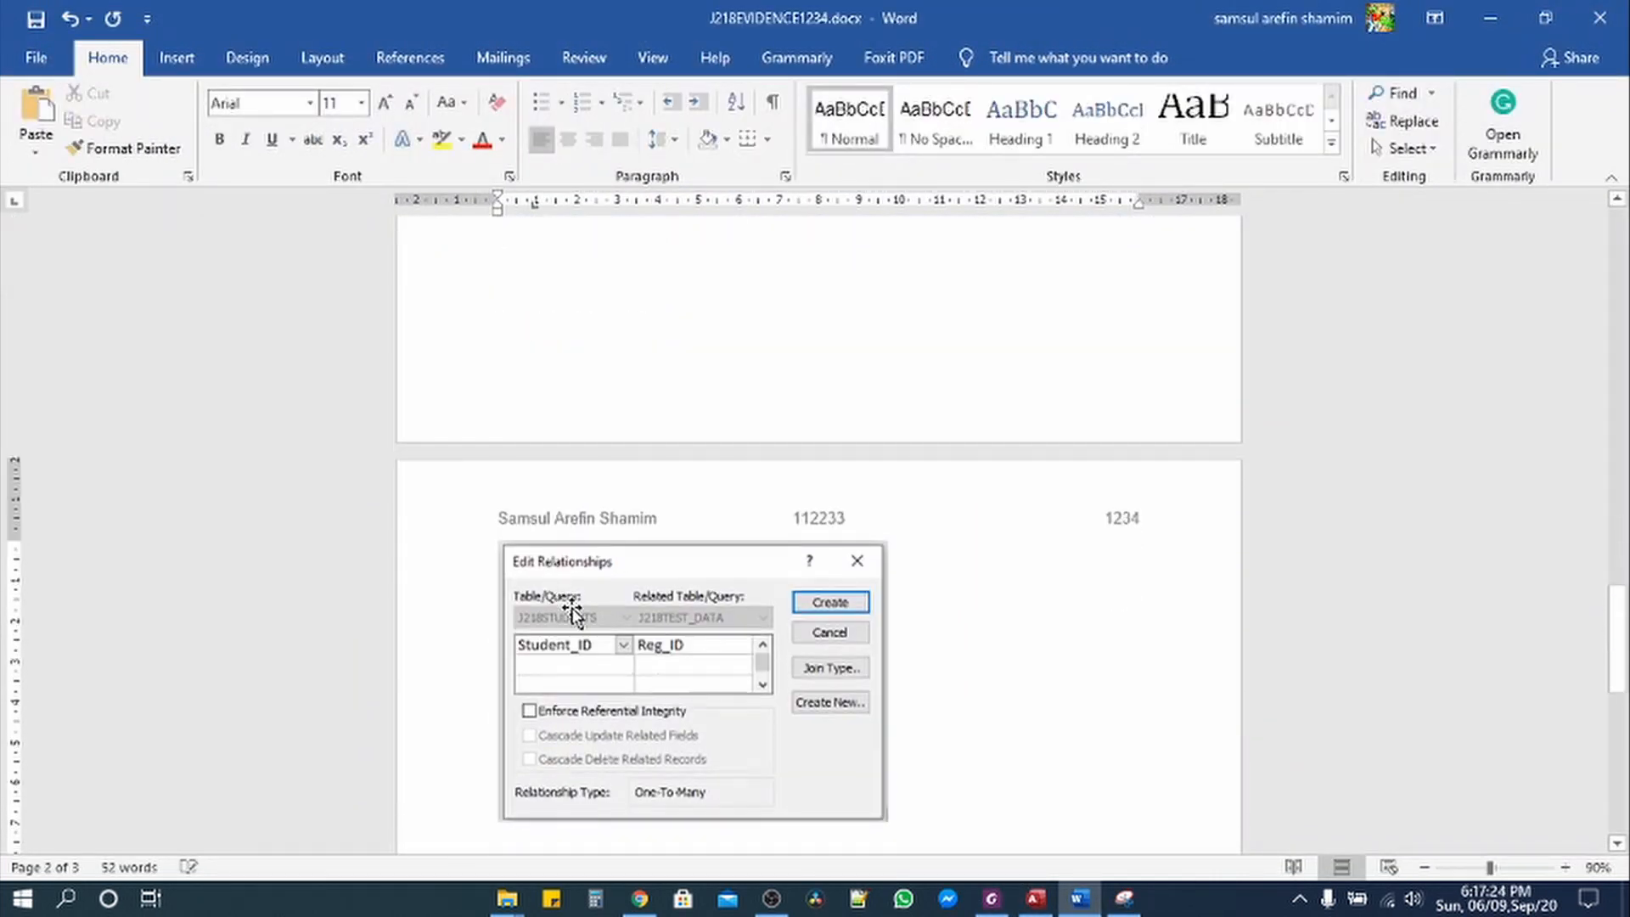
scroll(730, 684, up, 3)
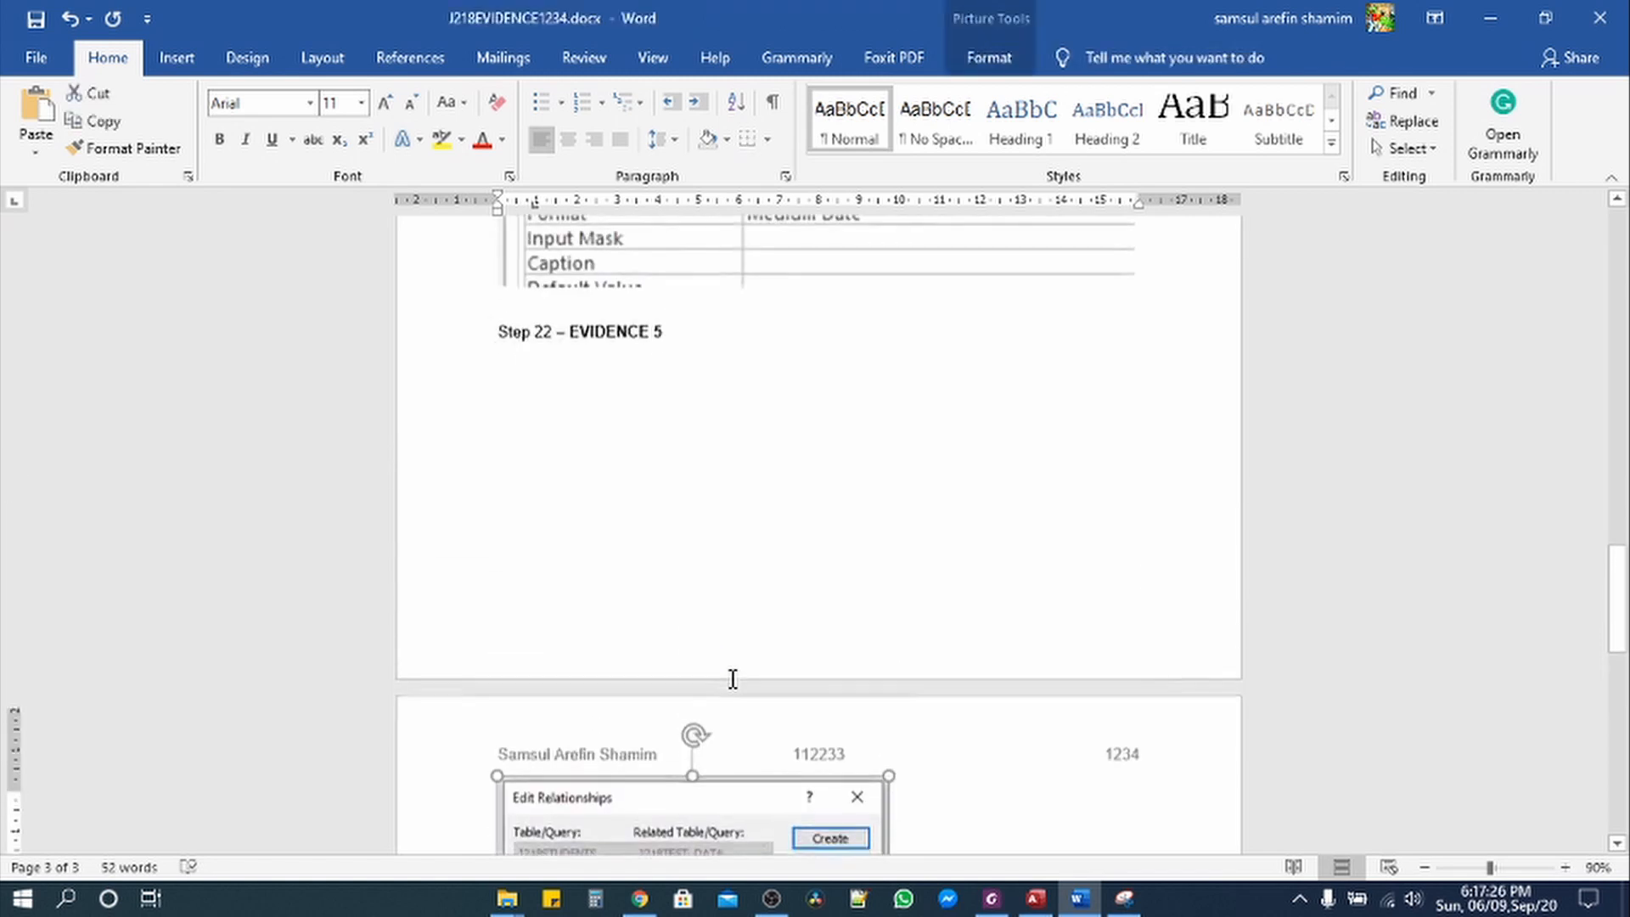
scroll(732, 681, down, 4)
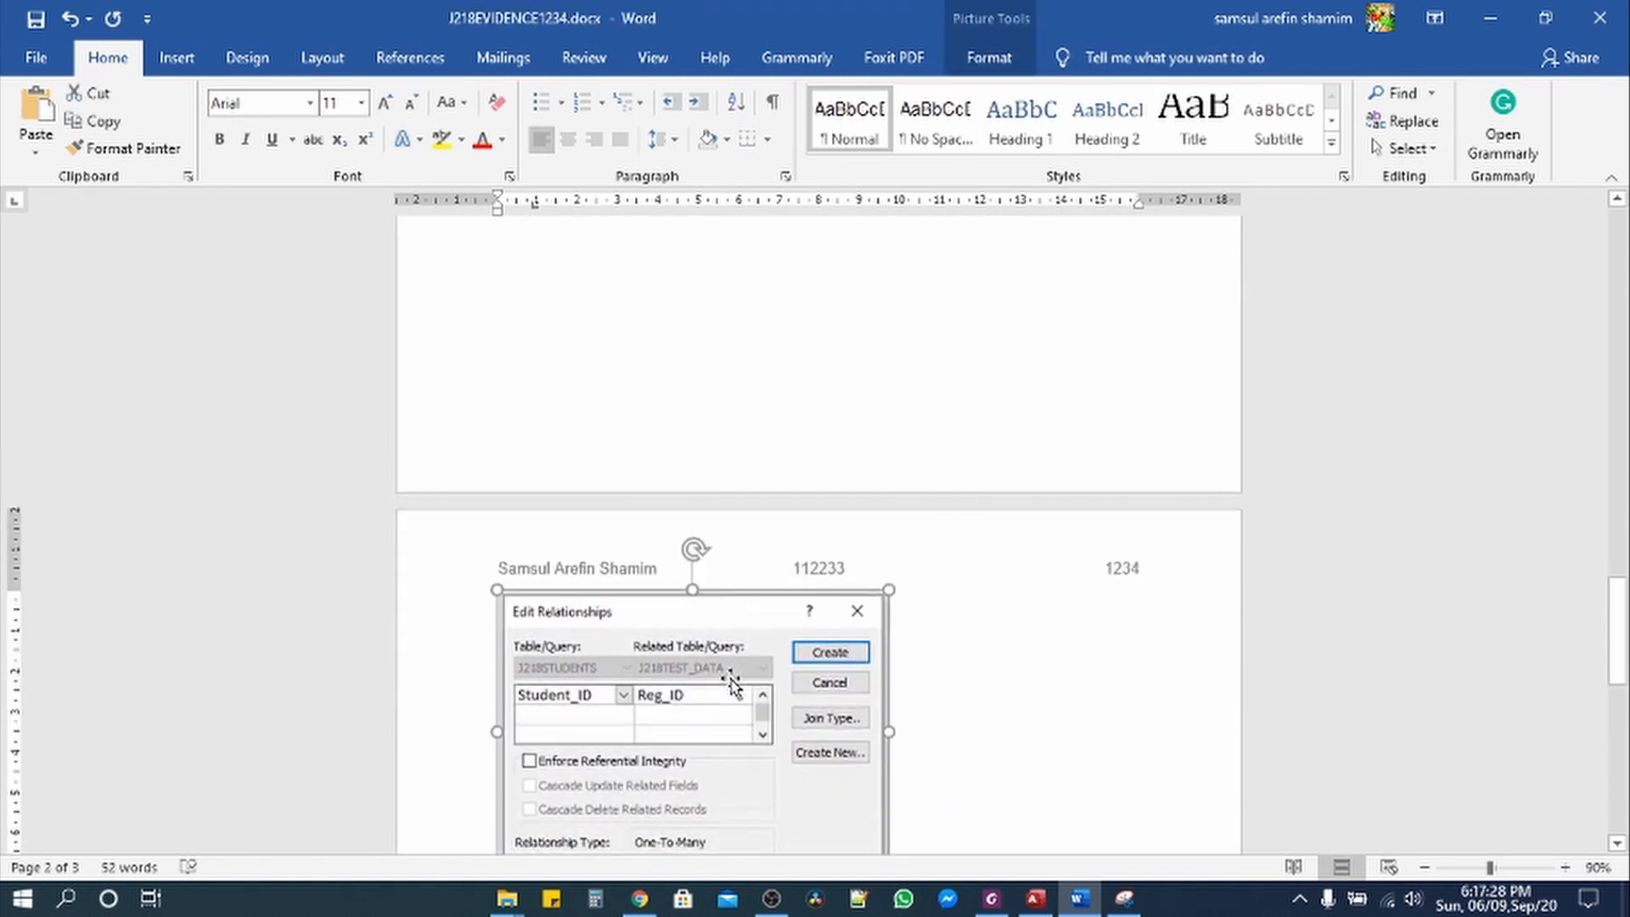
drag(887, 719, 1129, 830)
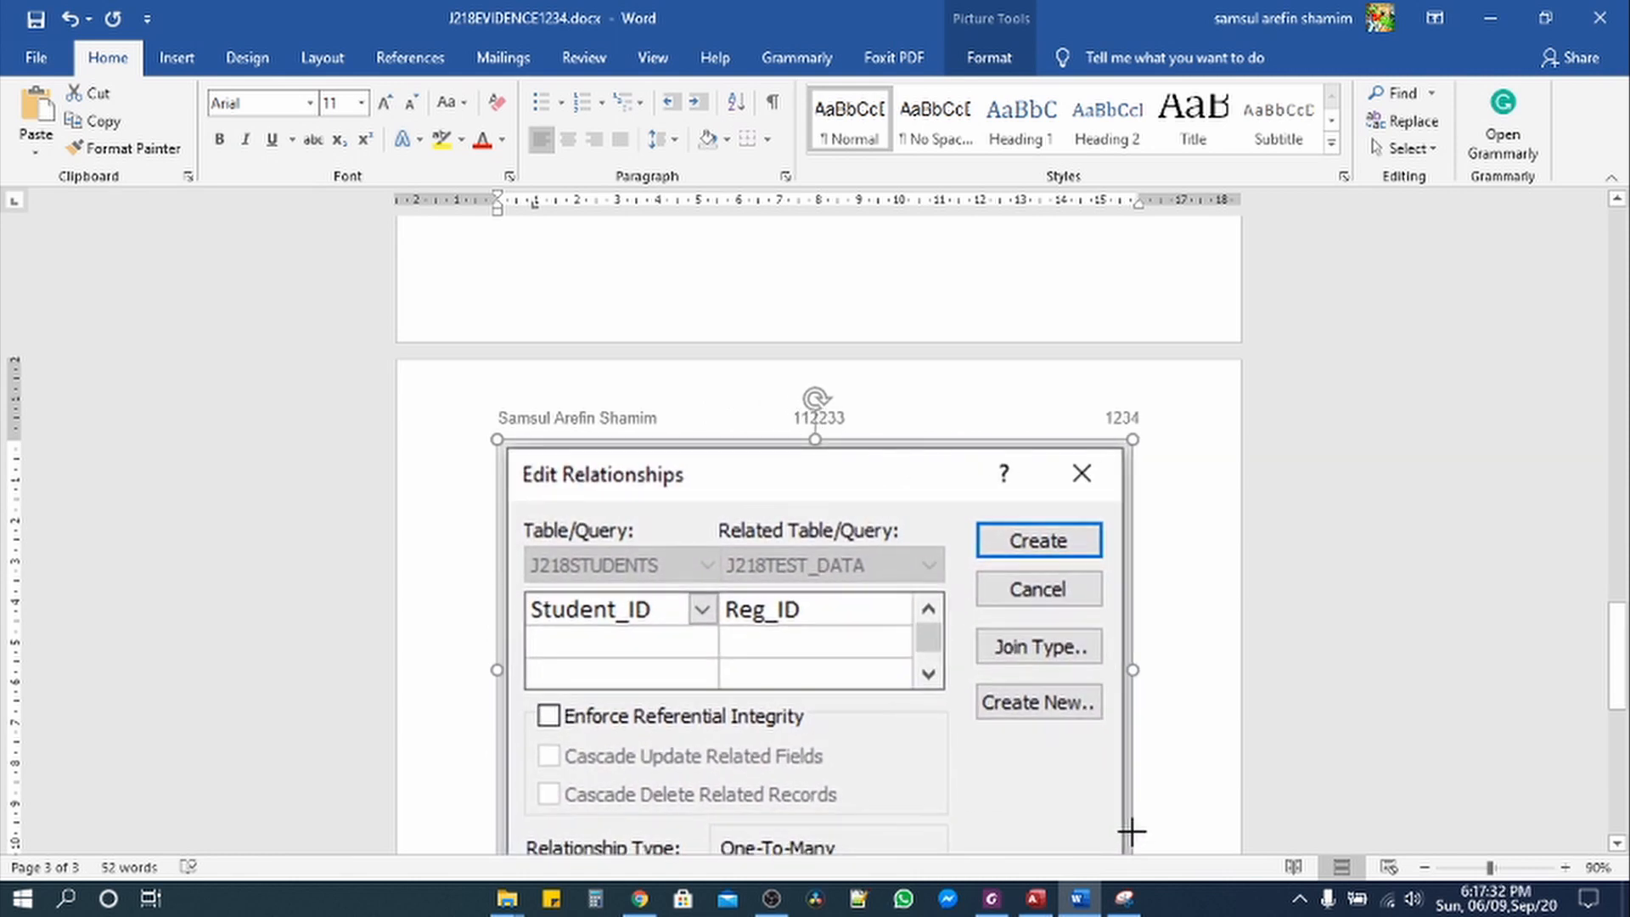
scroll(874, 721, down, 2)
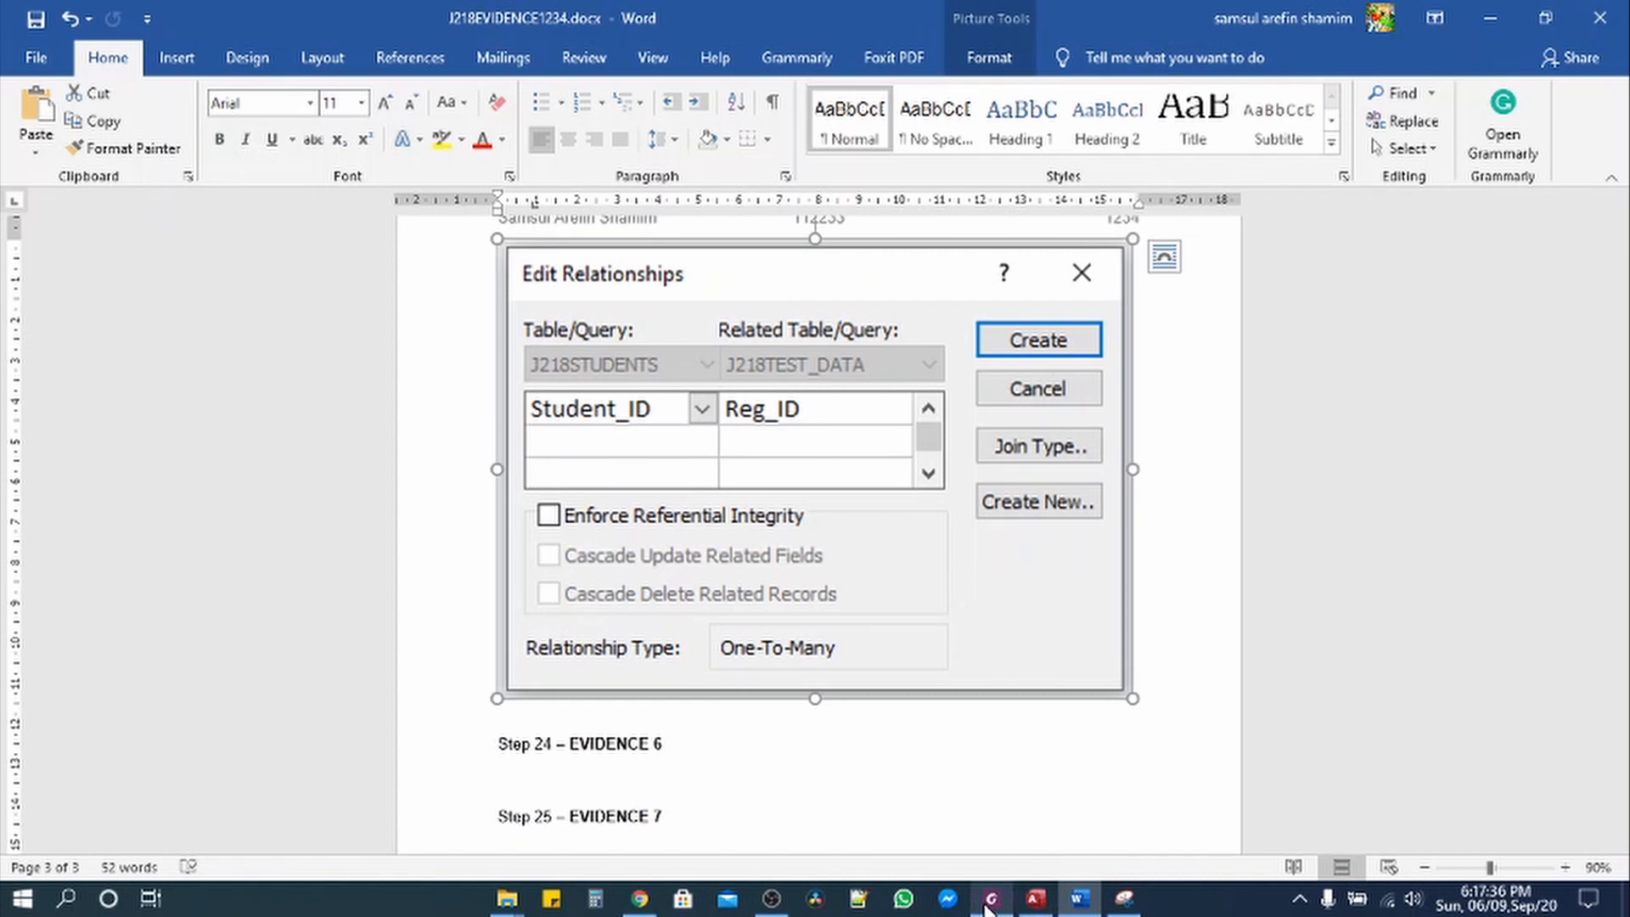
click(1036, 898)
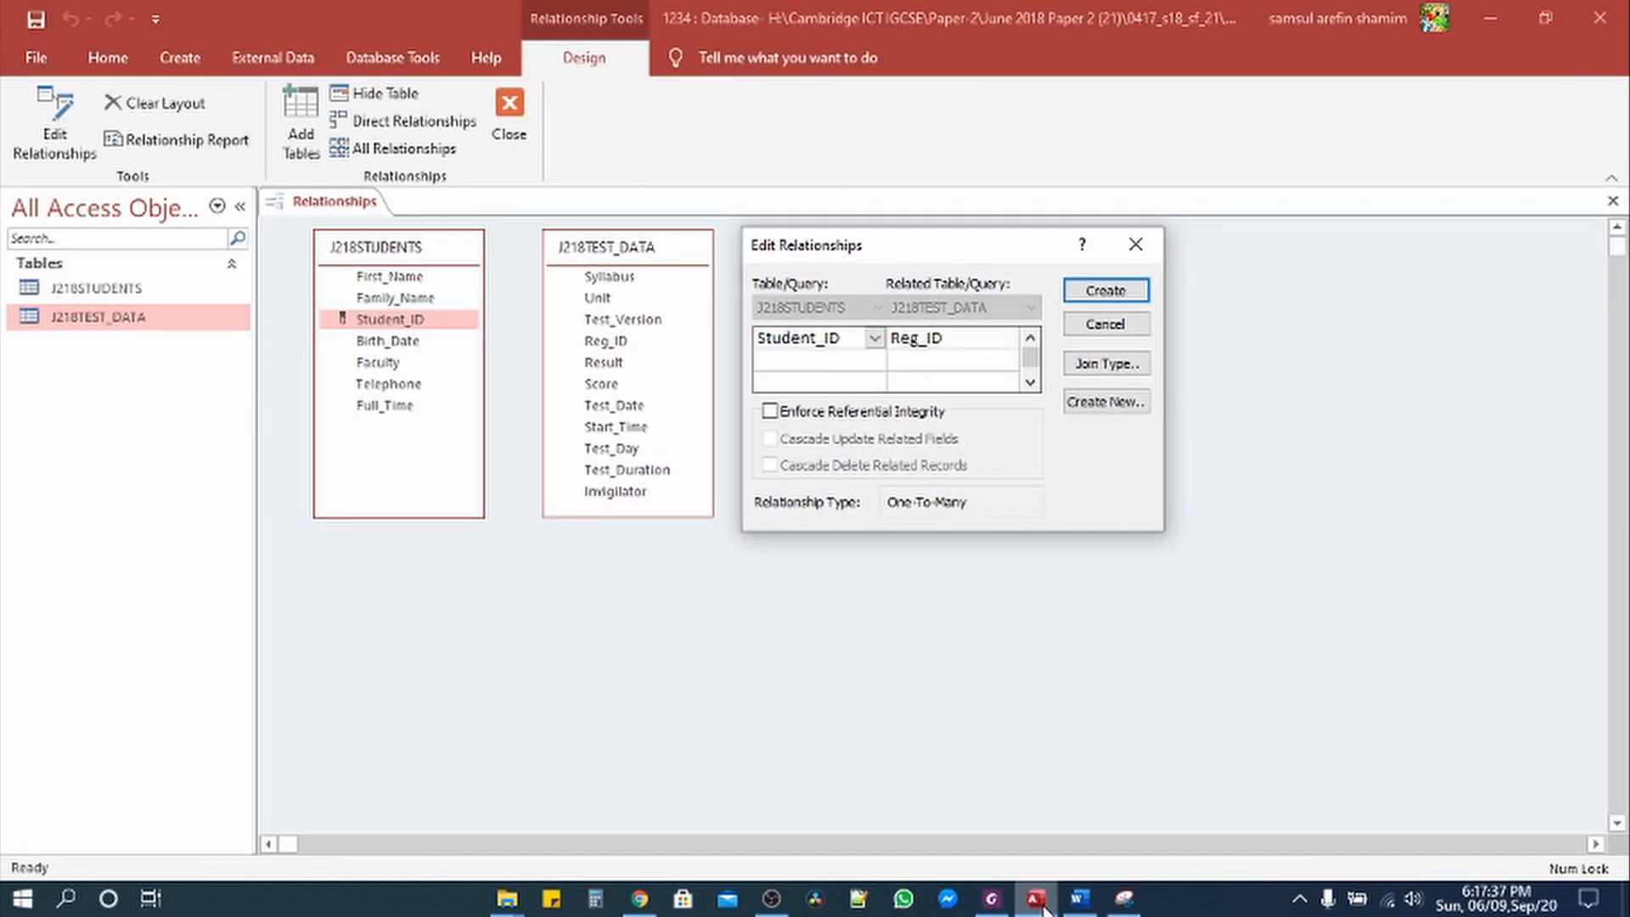
Step: Create the Student_ID–Reg_ID relationship, then snip and copy the J218STUDENTS–J218TEST_DATA diagram
click(1105, 291)
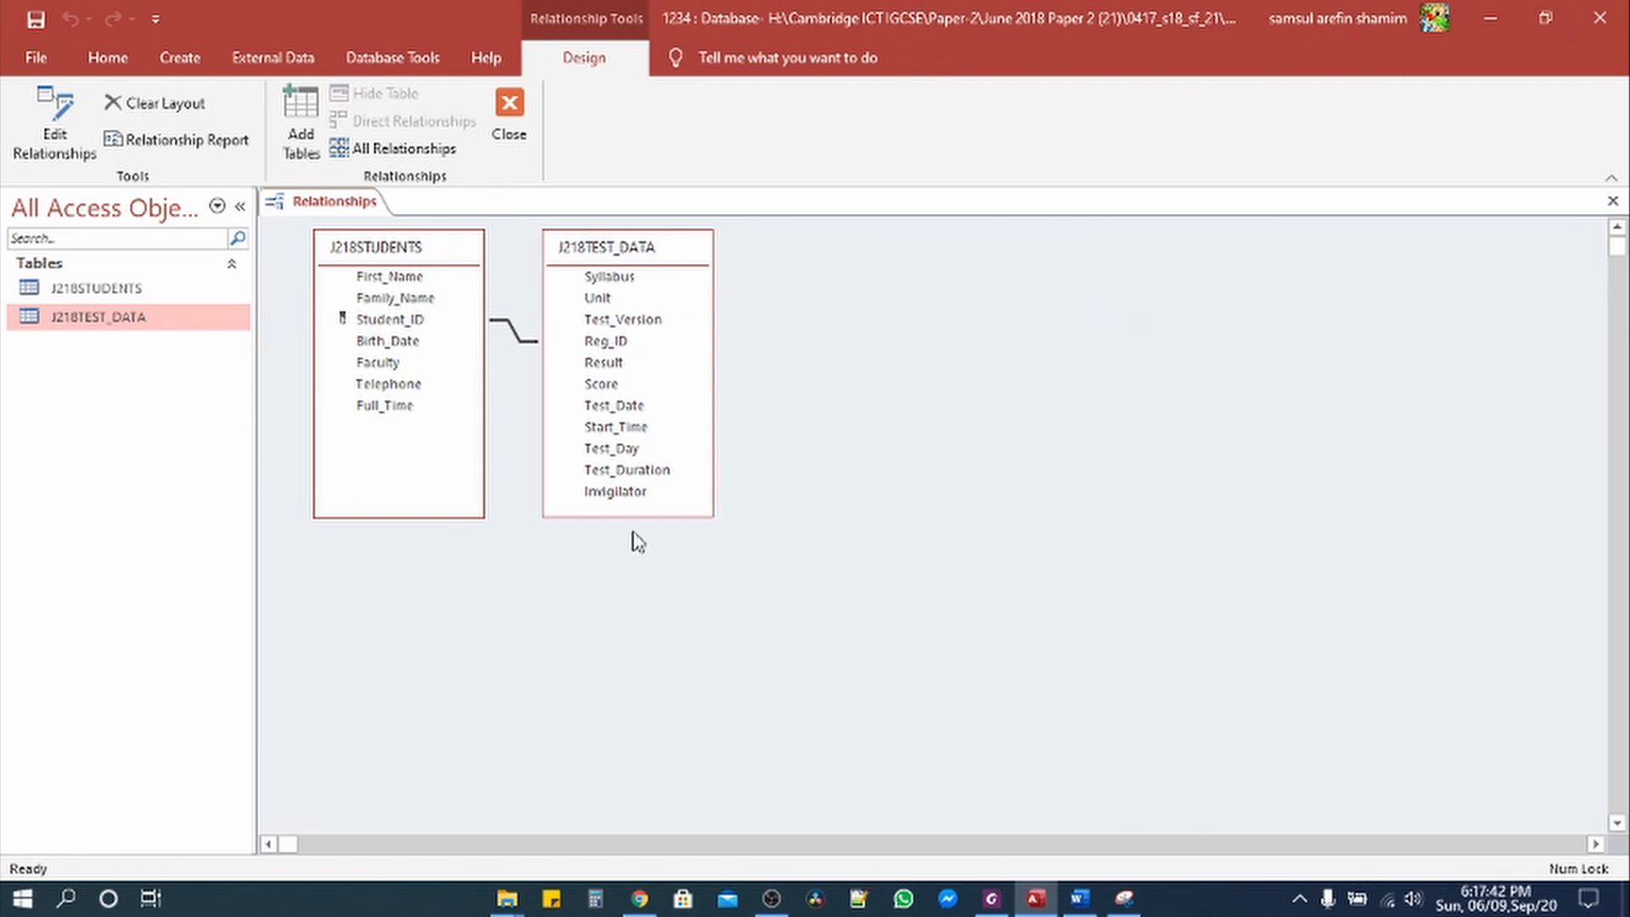
click(1119, 900)
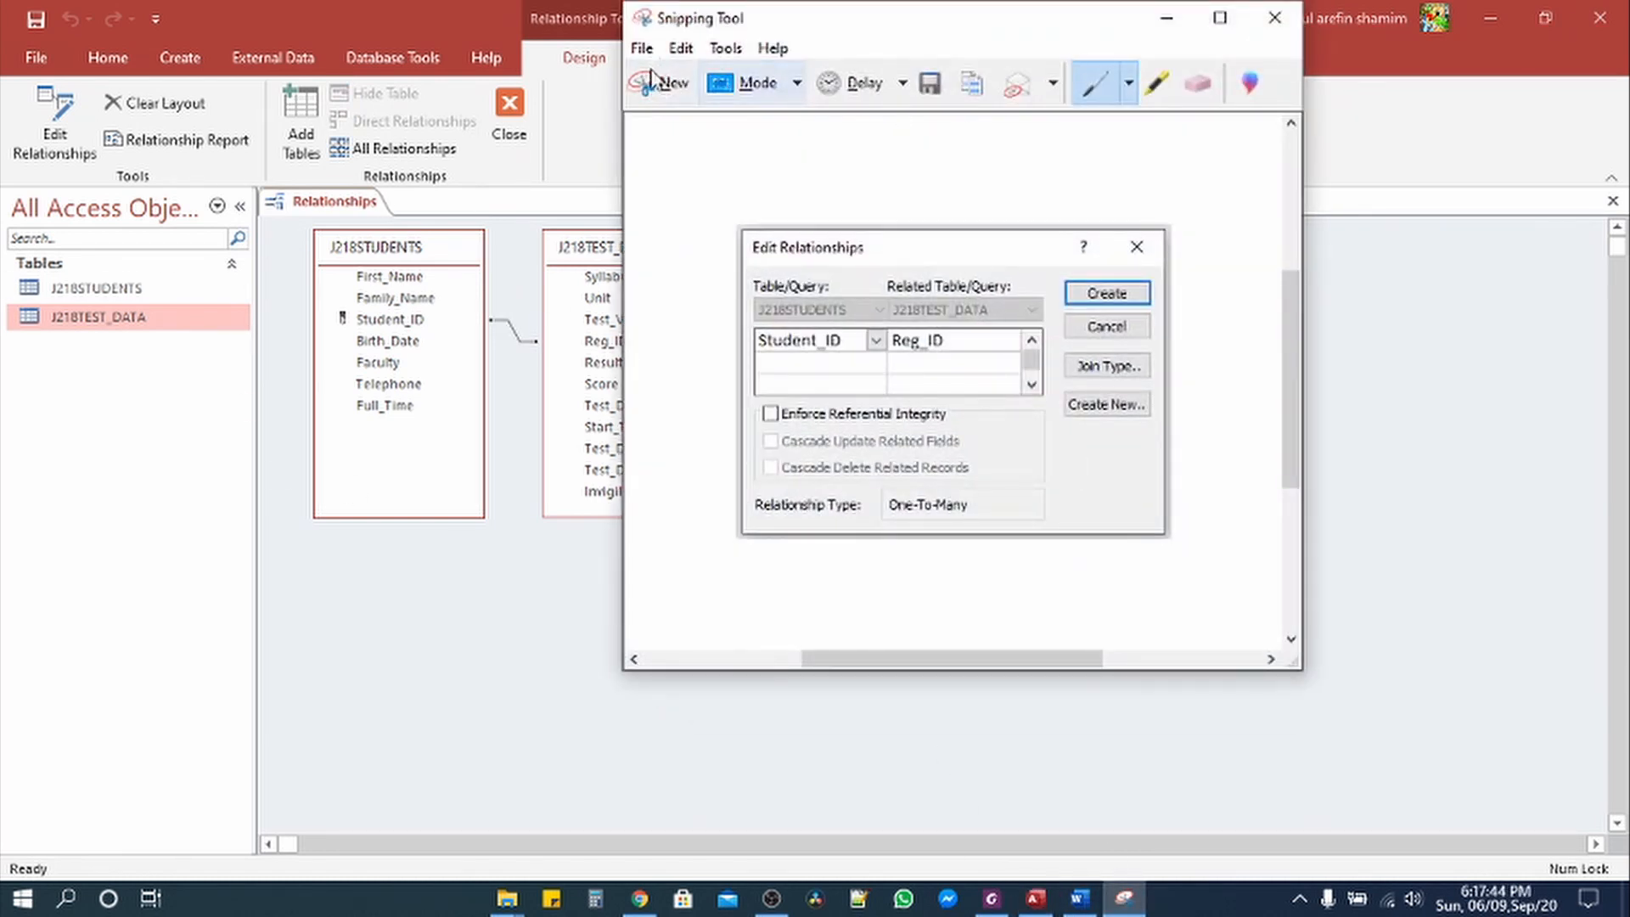
click(661, 85)
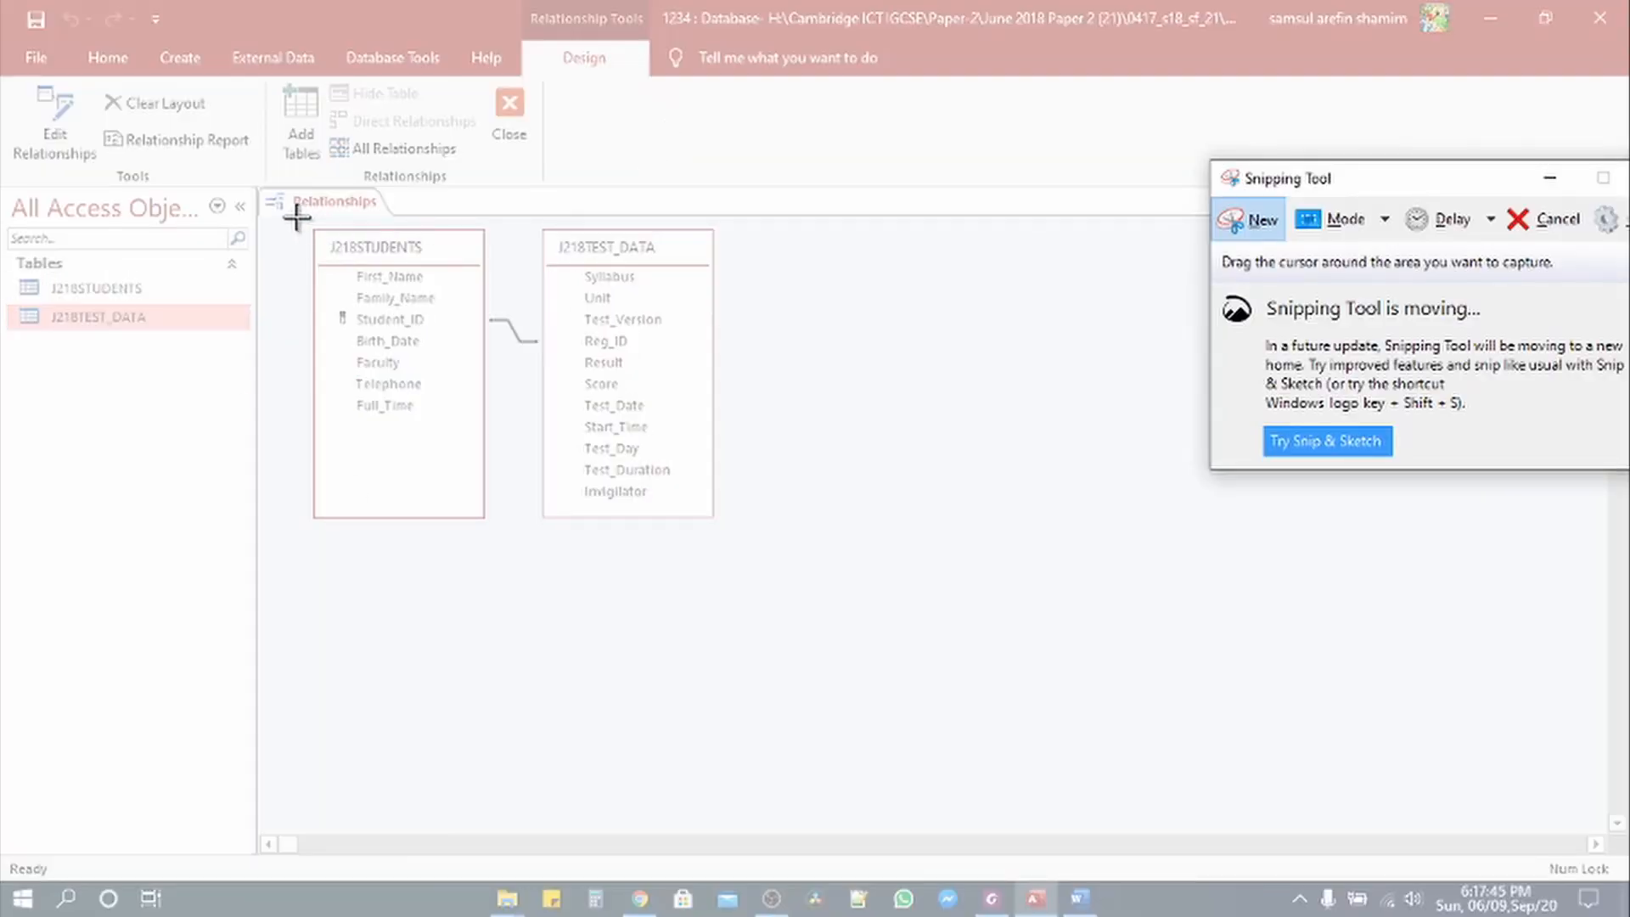
drag(251, 179, 732, 531)
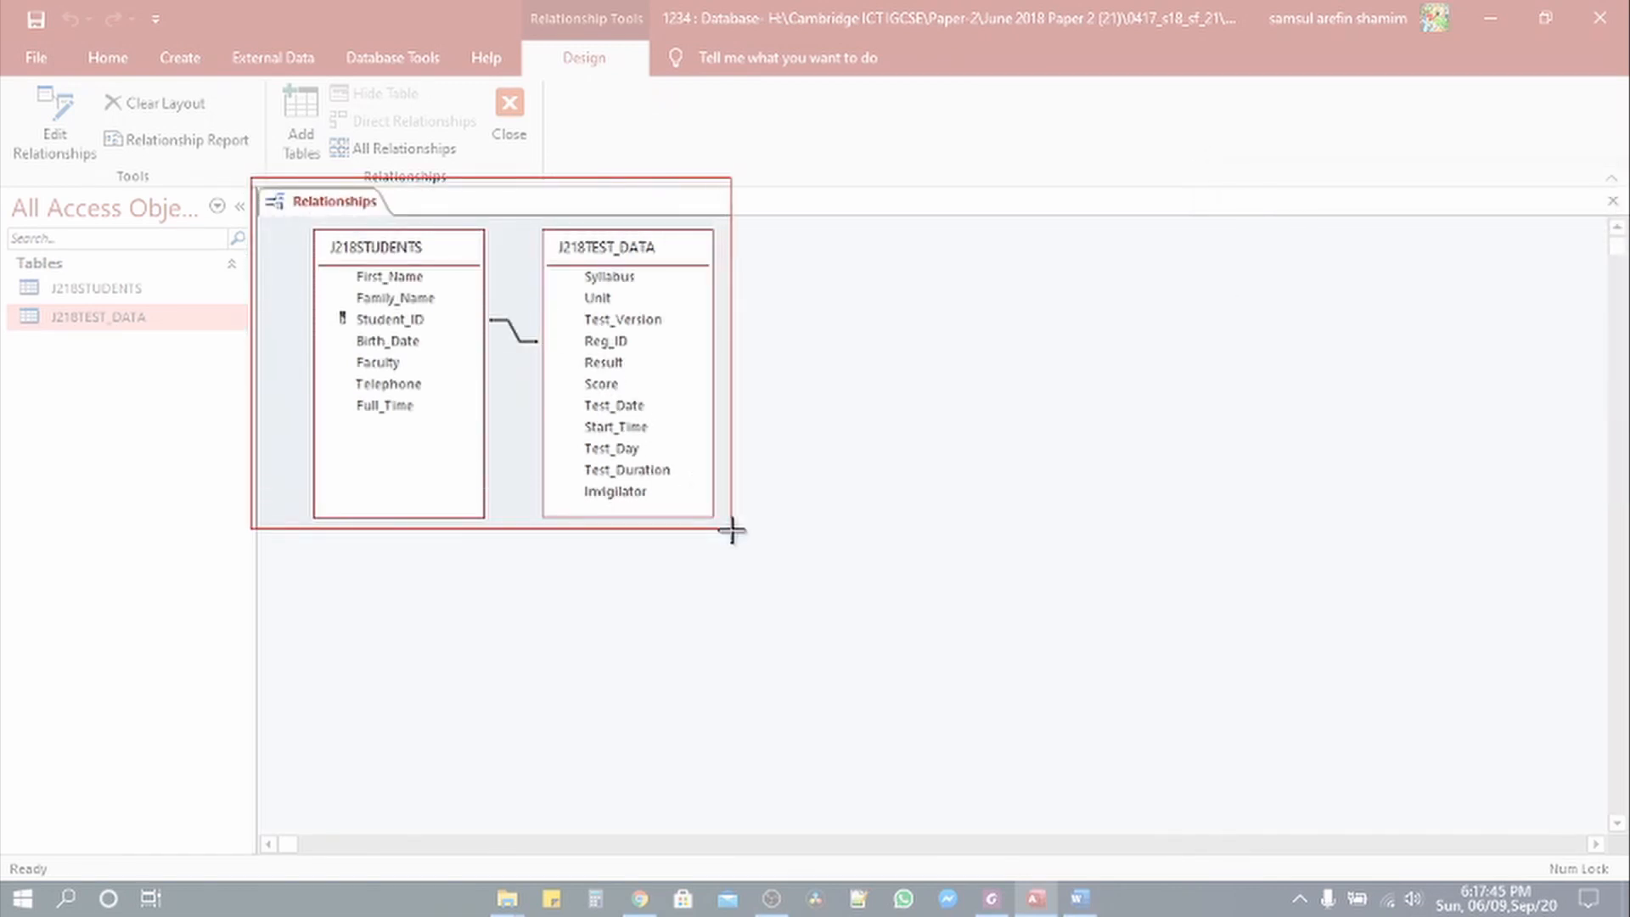
drag(731, 531, 732, 531)
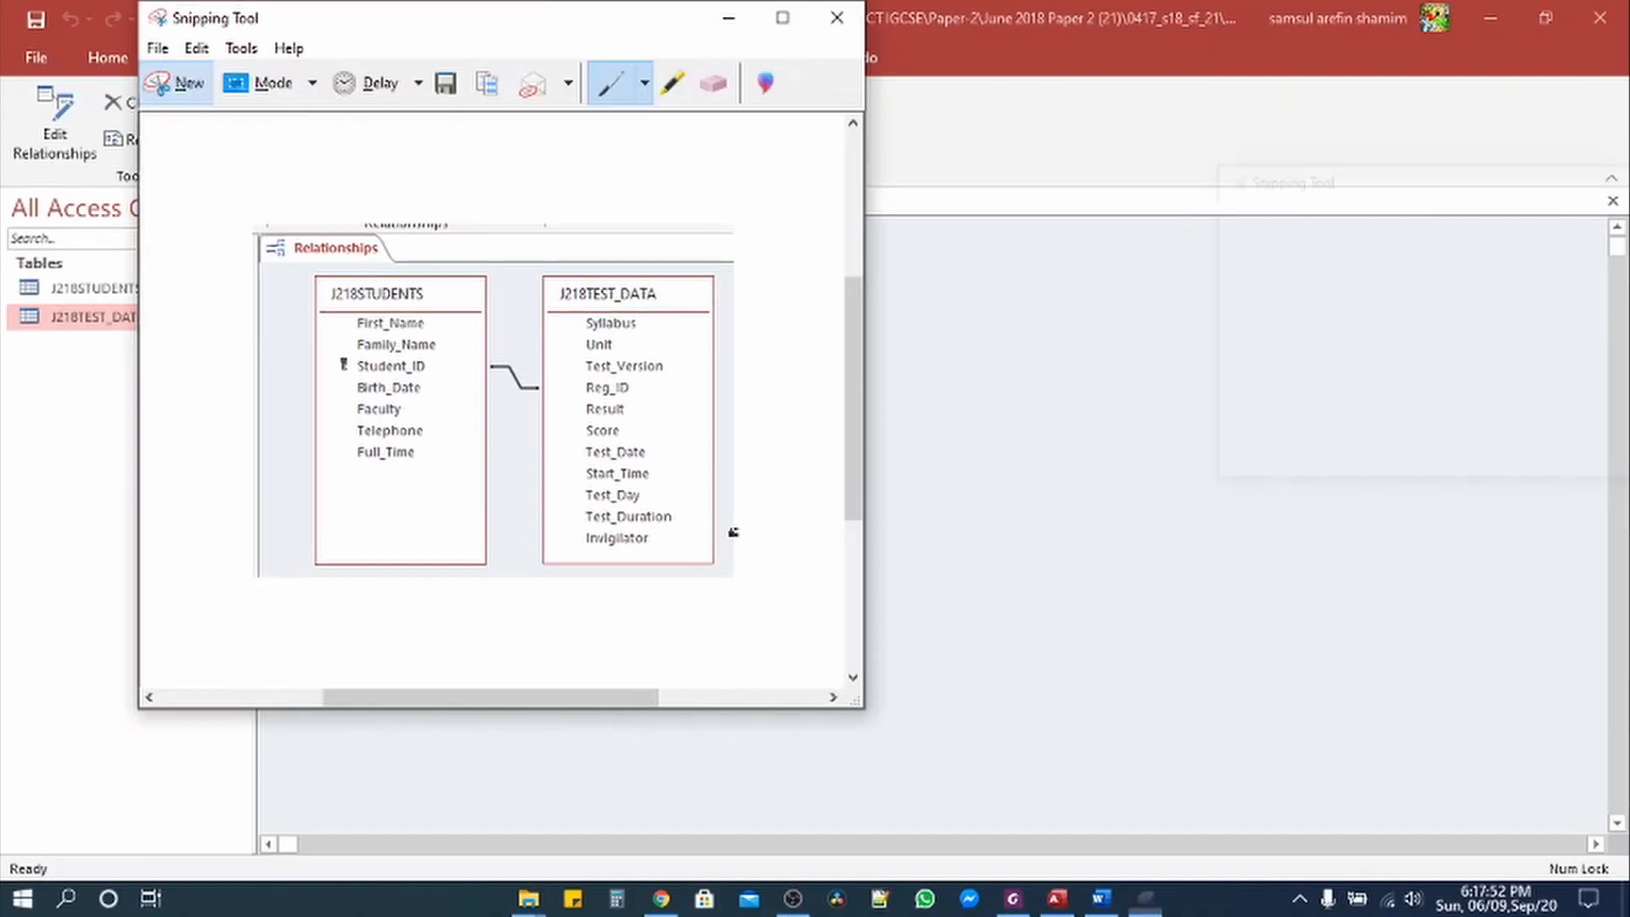
right_click(416, 325)
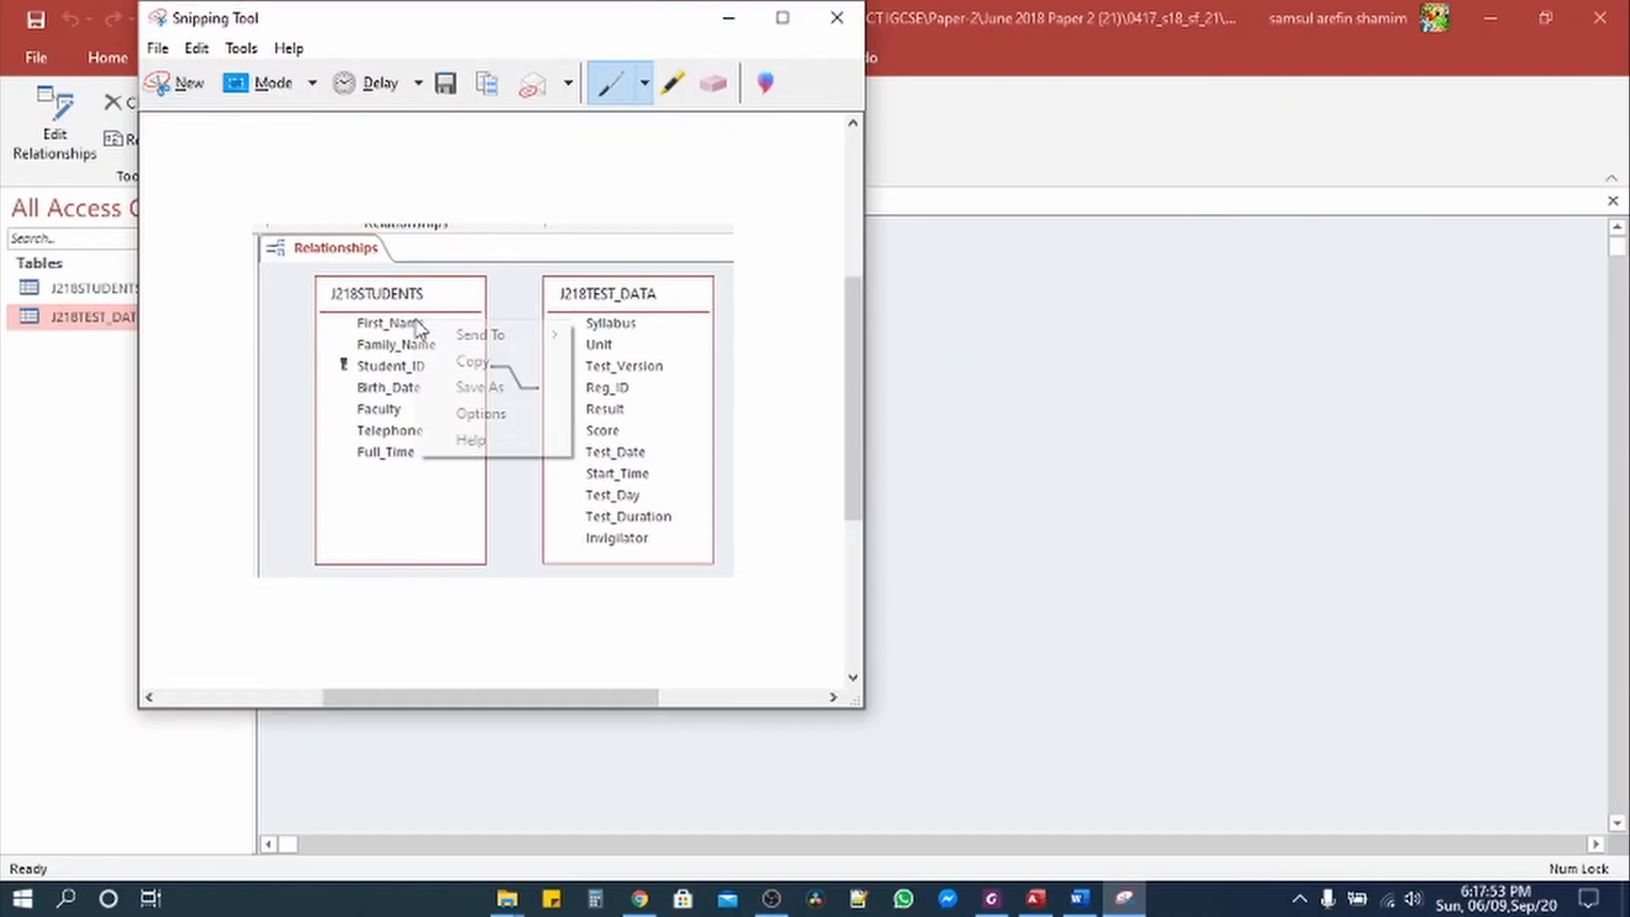
click(461, 365)
click(728, 18)
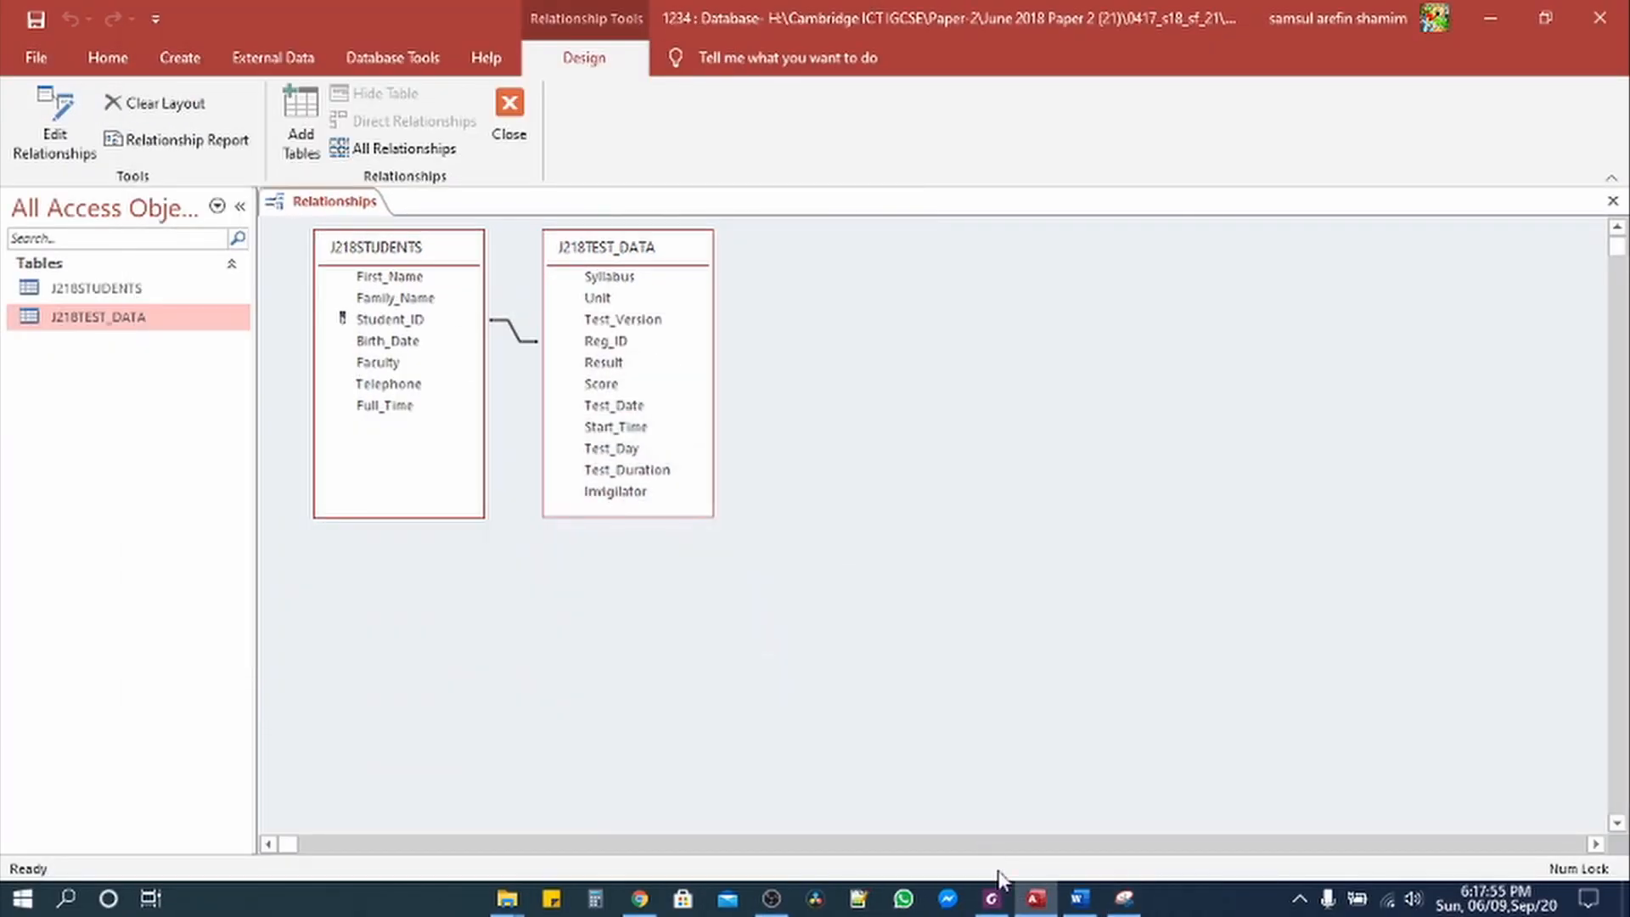
Step: Paste the Relationships diagram snip below the dialog picture in Word and enlarge it
click(1080, 898)
click(620, 715)
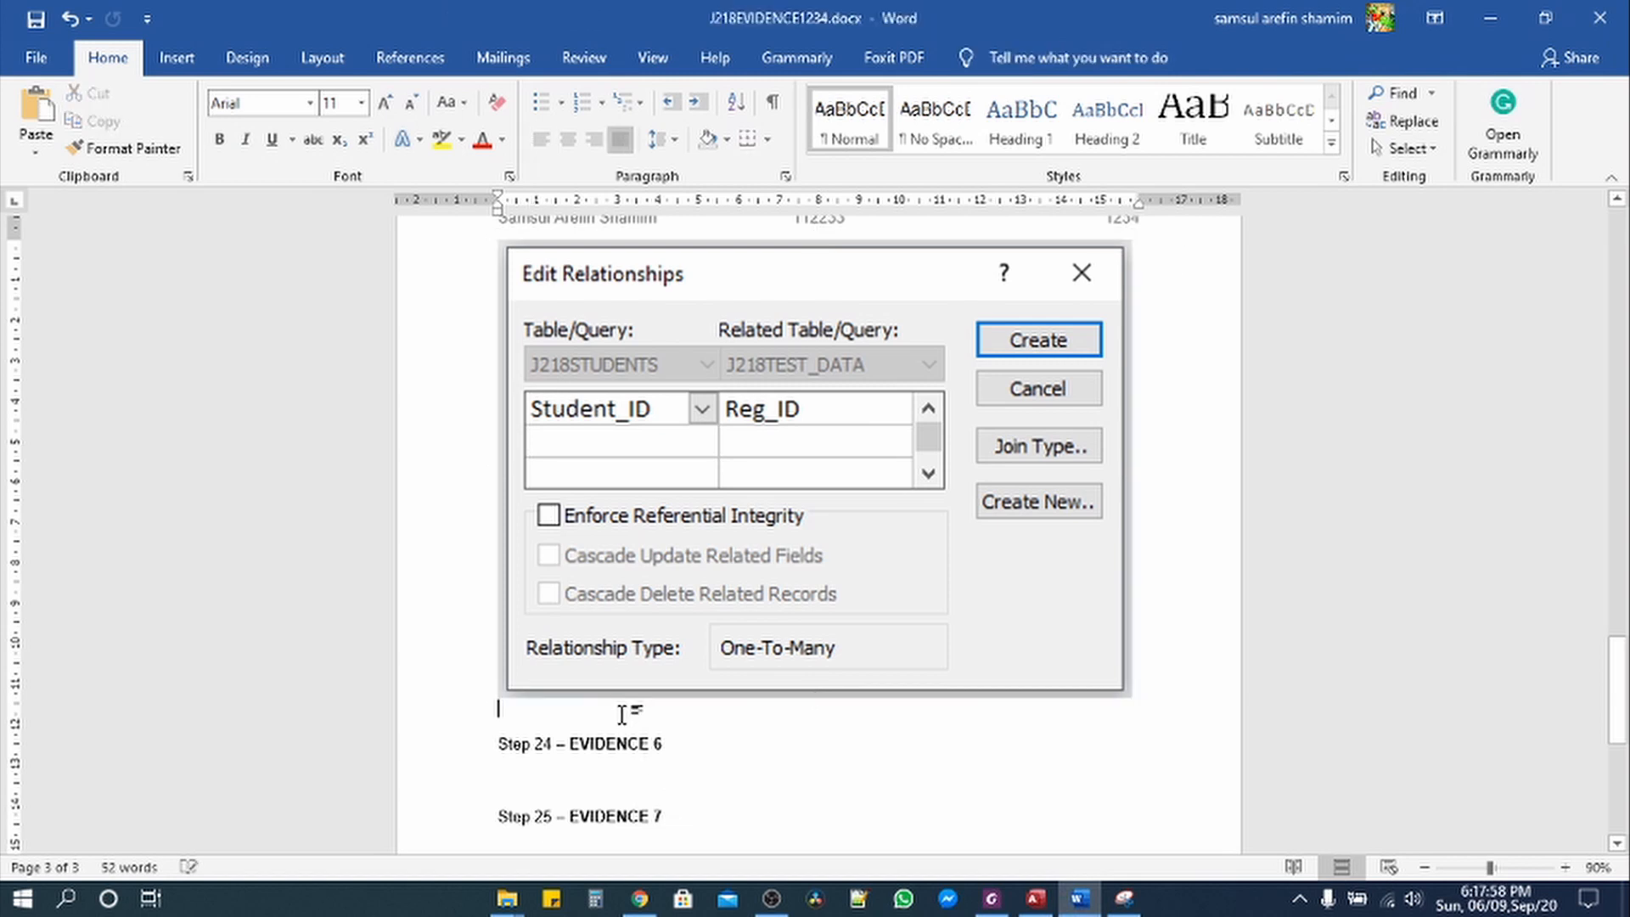
key(ctrl+v)
click(913, 811)
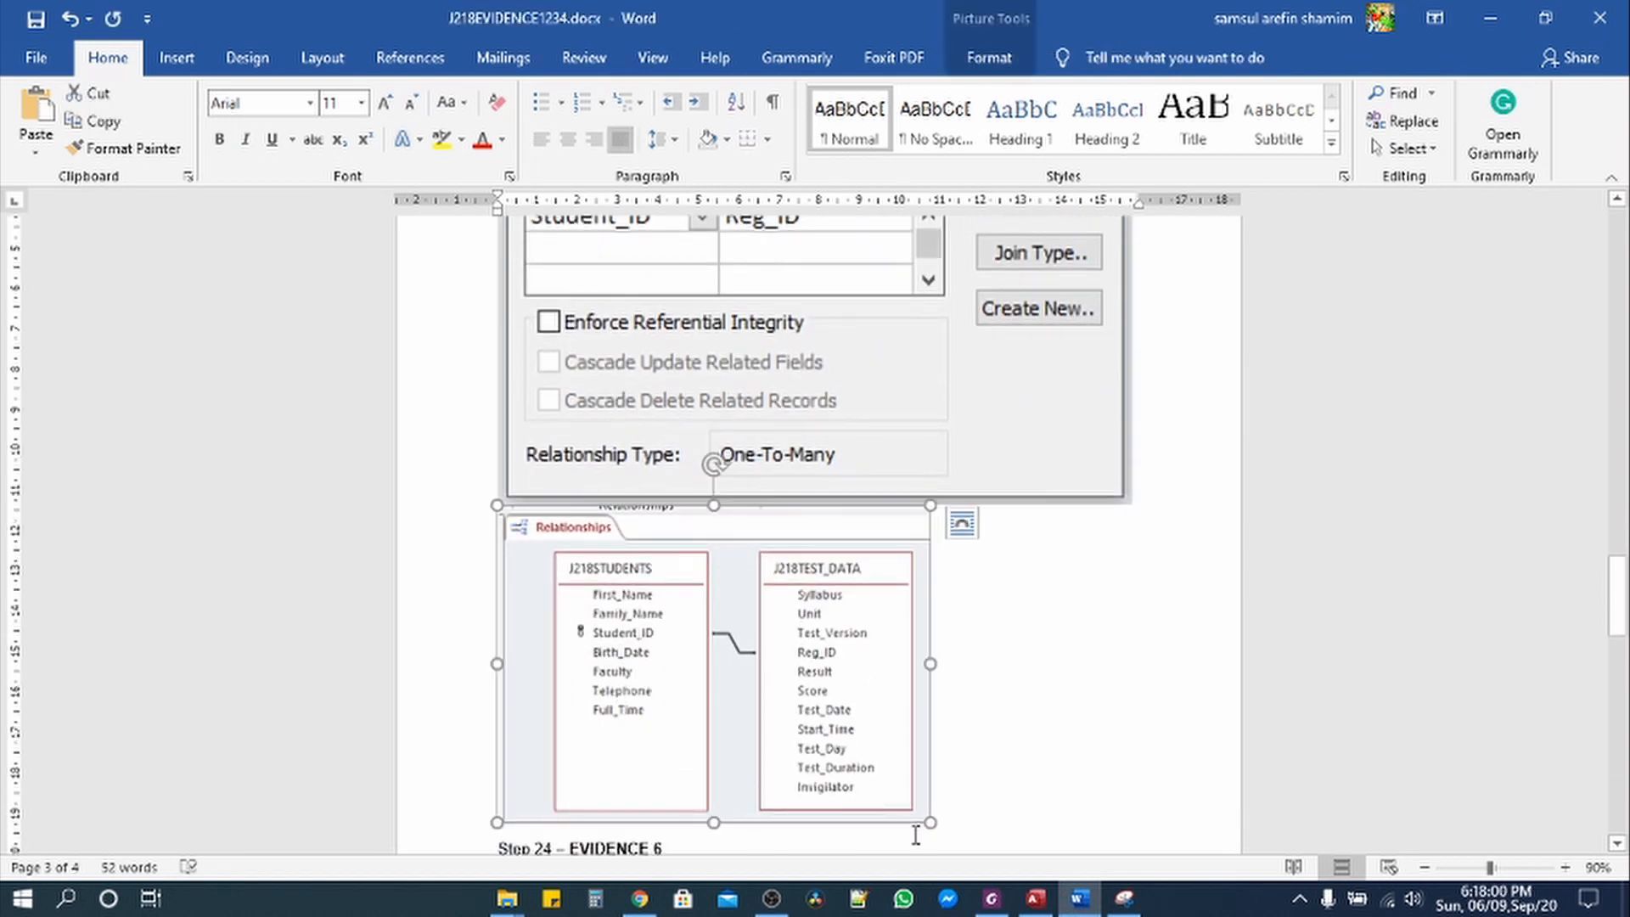
drag(930, 822, 1126, 889)
click(1153, 481)
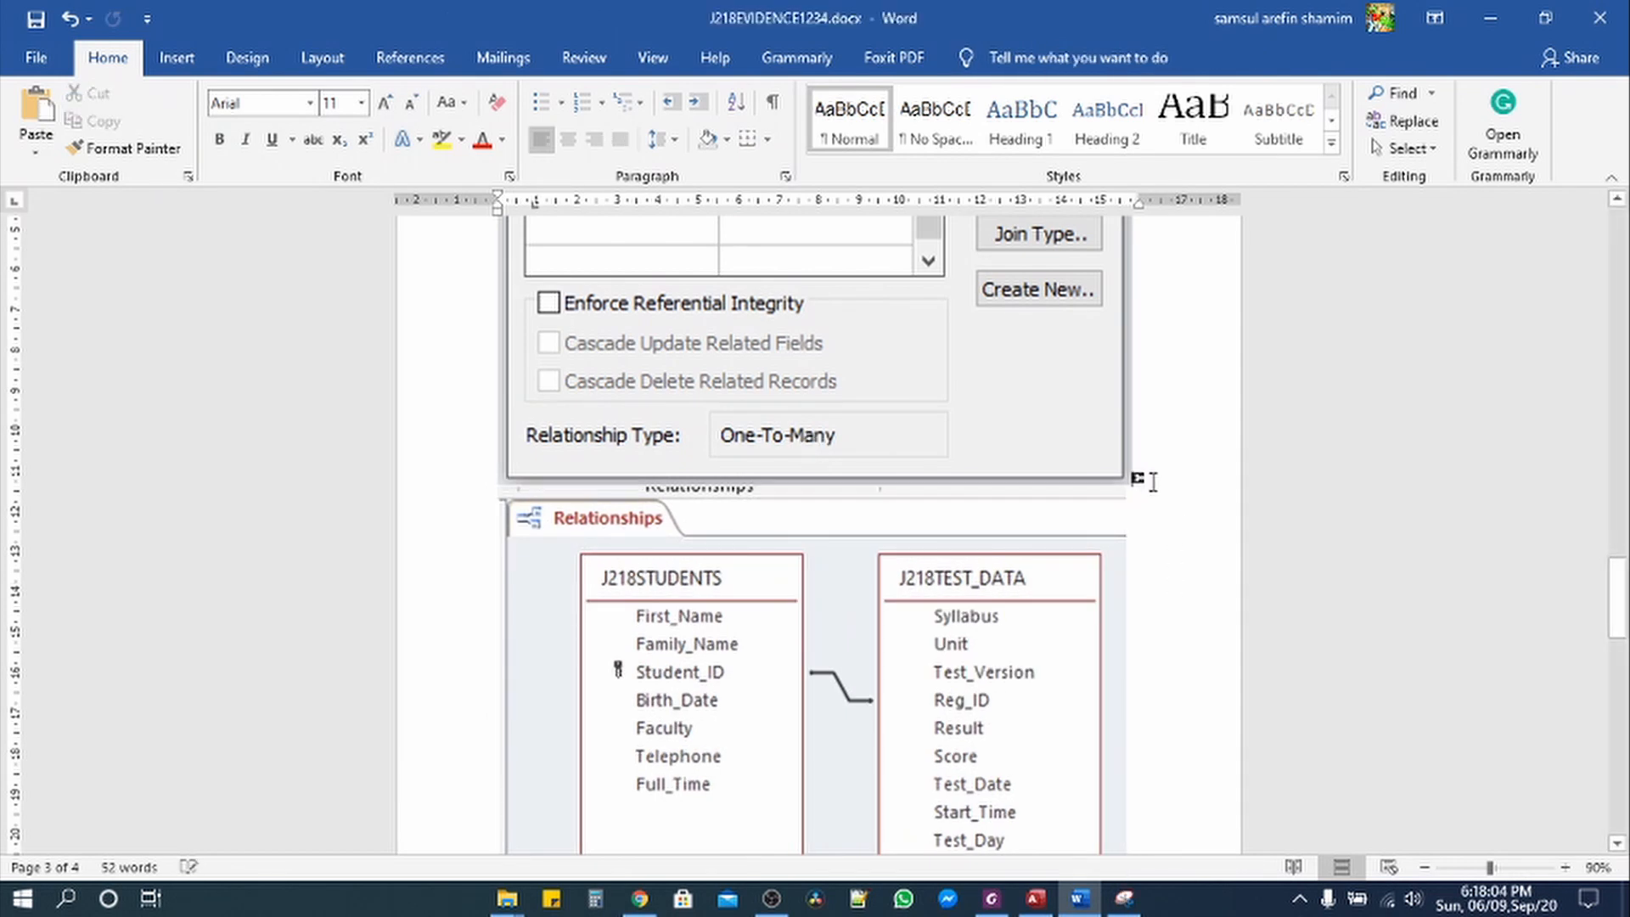
scroll(872, 571, down, 5)
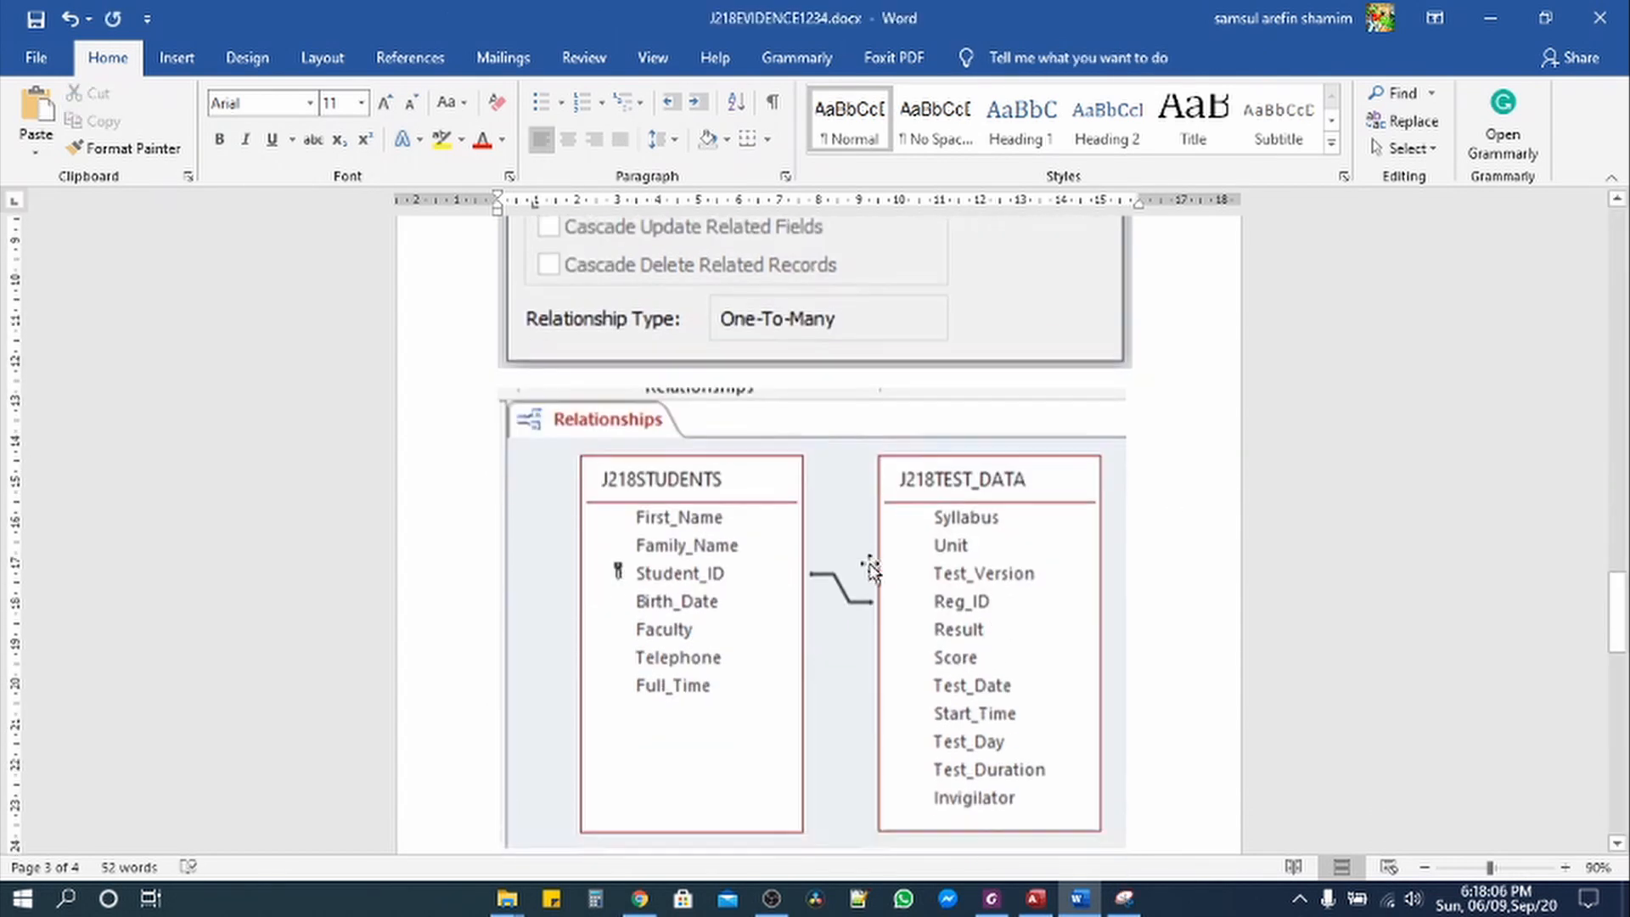
scroll(873, 571, down, 5)
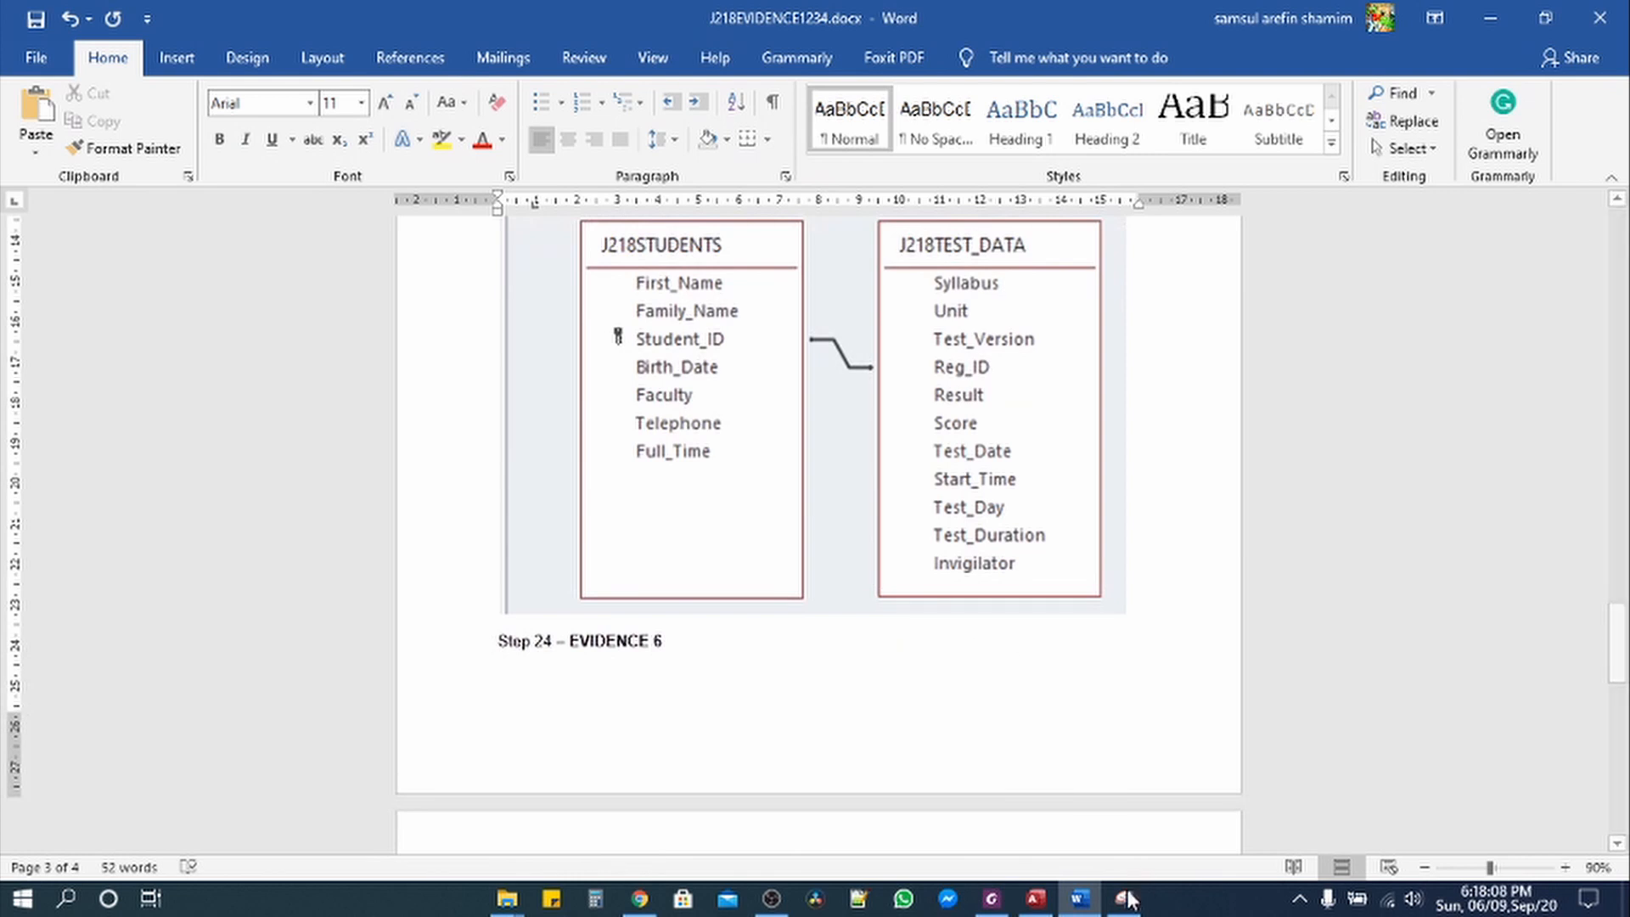
Step: Highlight the Evidence 5 instruction in the exam paper in yellow
click(1000, 902)
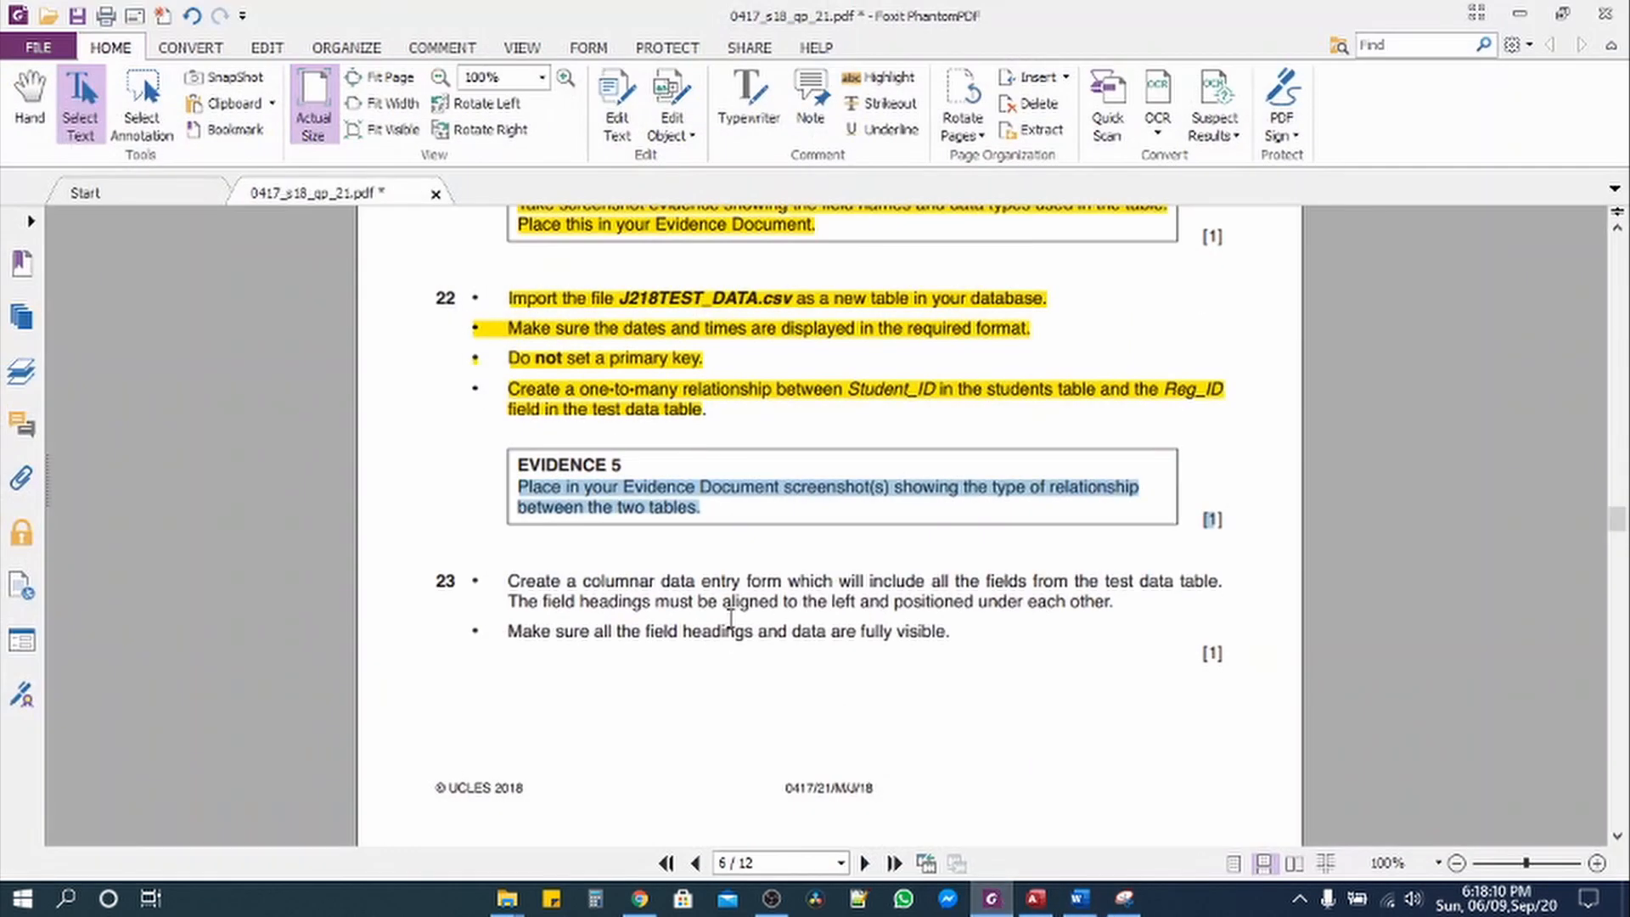
click(879, 78)
scroll(567, 620, down, 6)
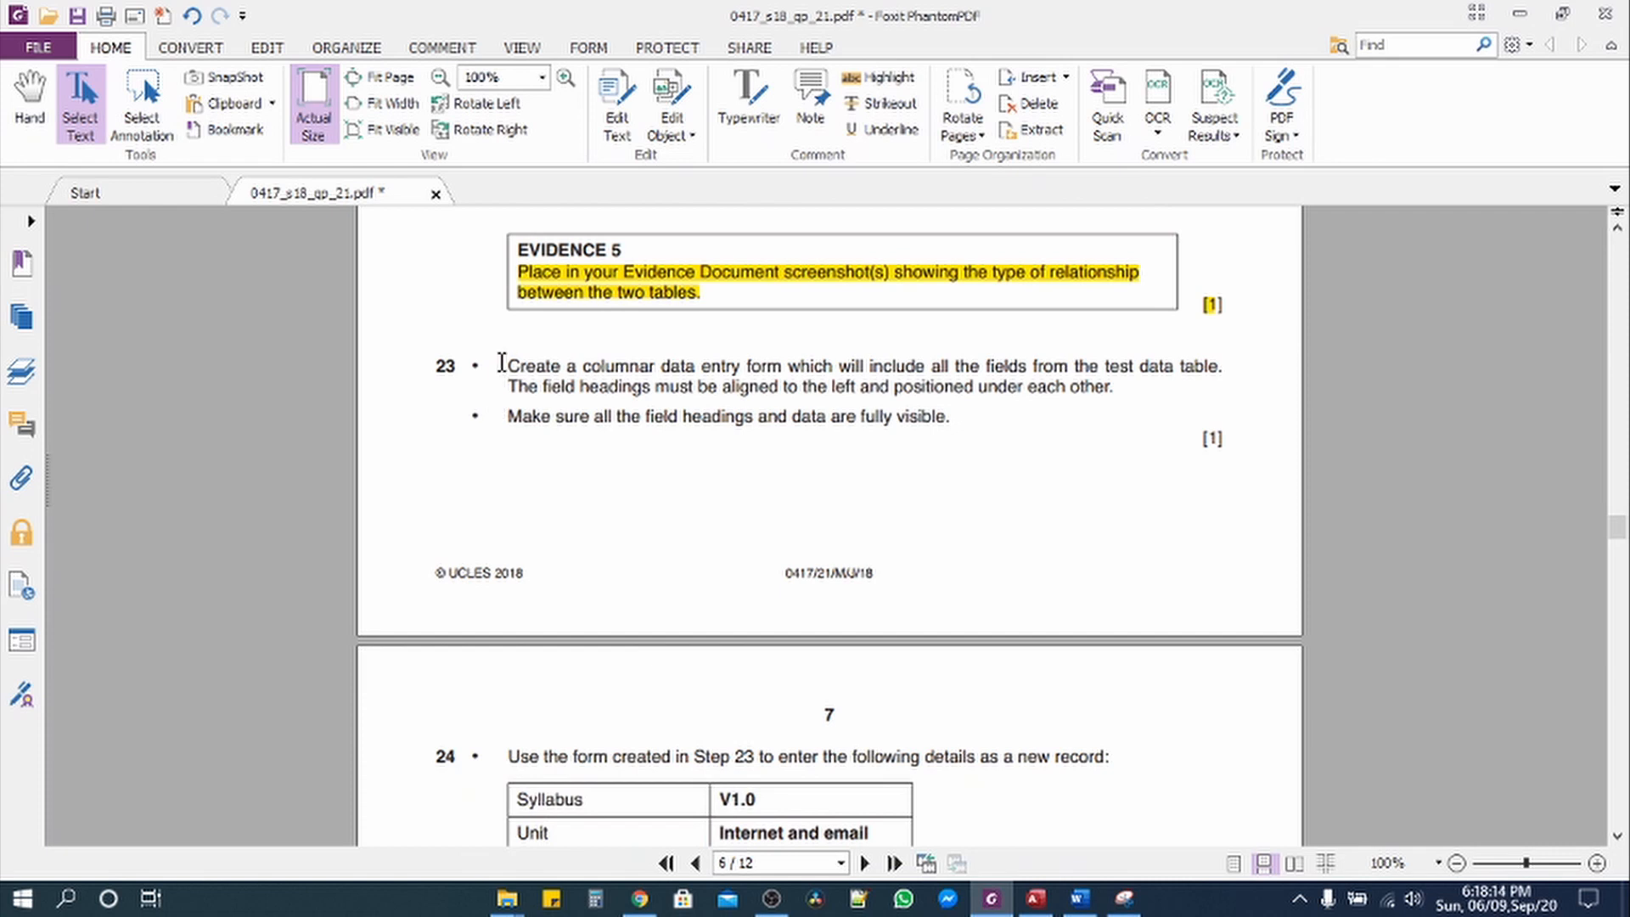
Step: Mark 'columnar data entry form' in task 23, then close Access's Relationships window
drag(502, 364, 1225, 368)
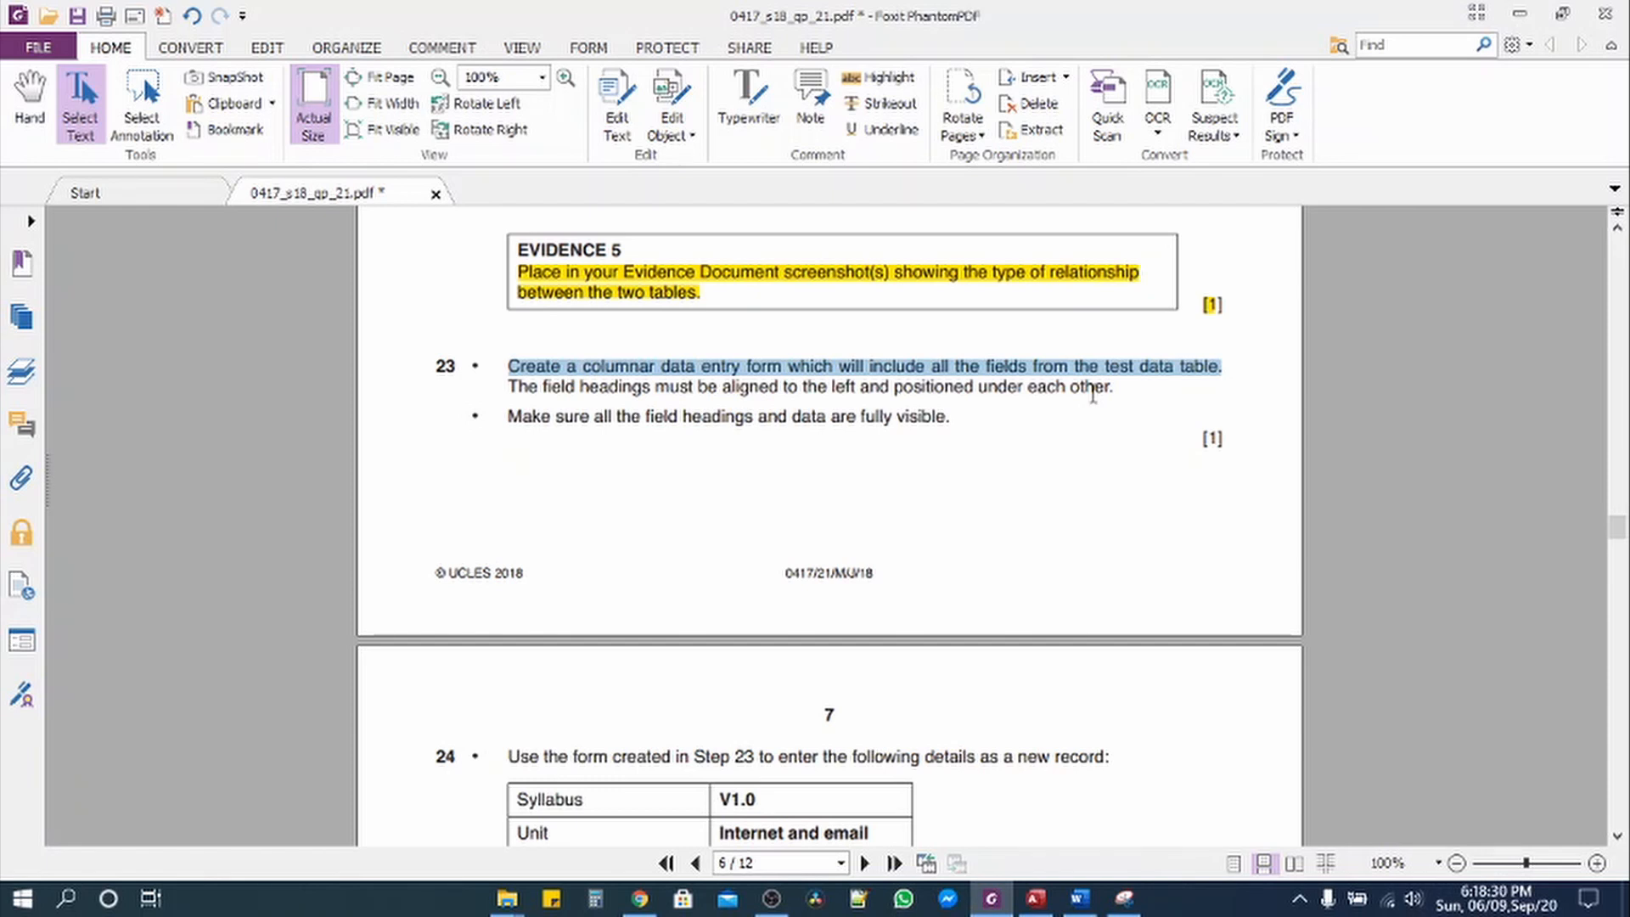
click(697, 387)
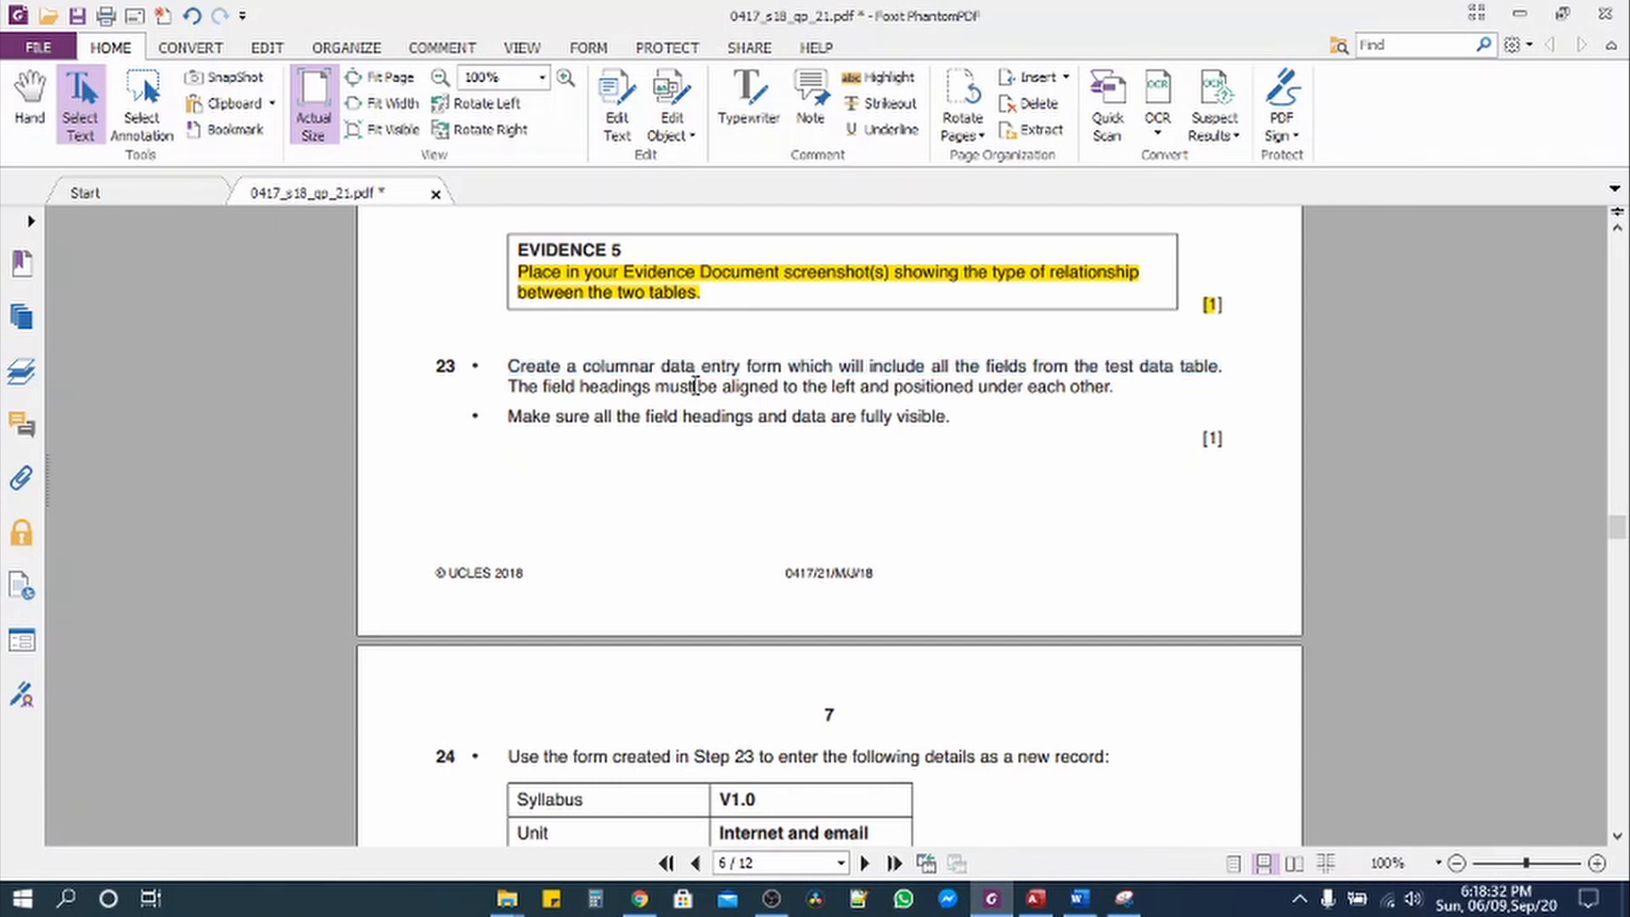
drag(587, 365, 758, 367)
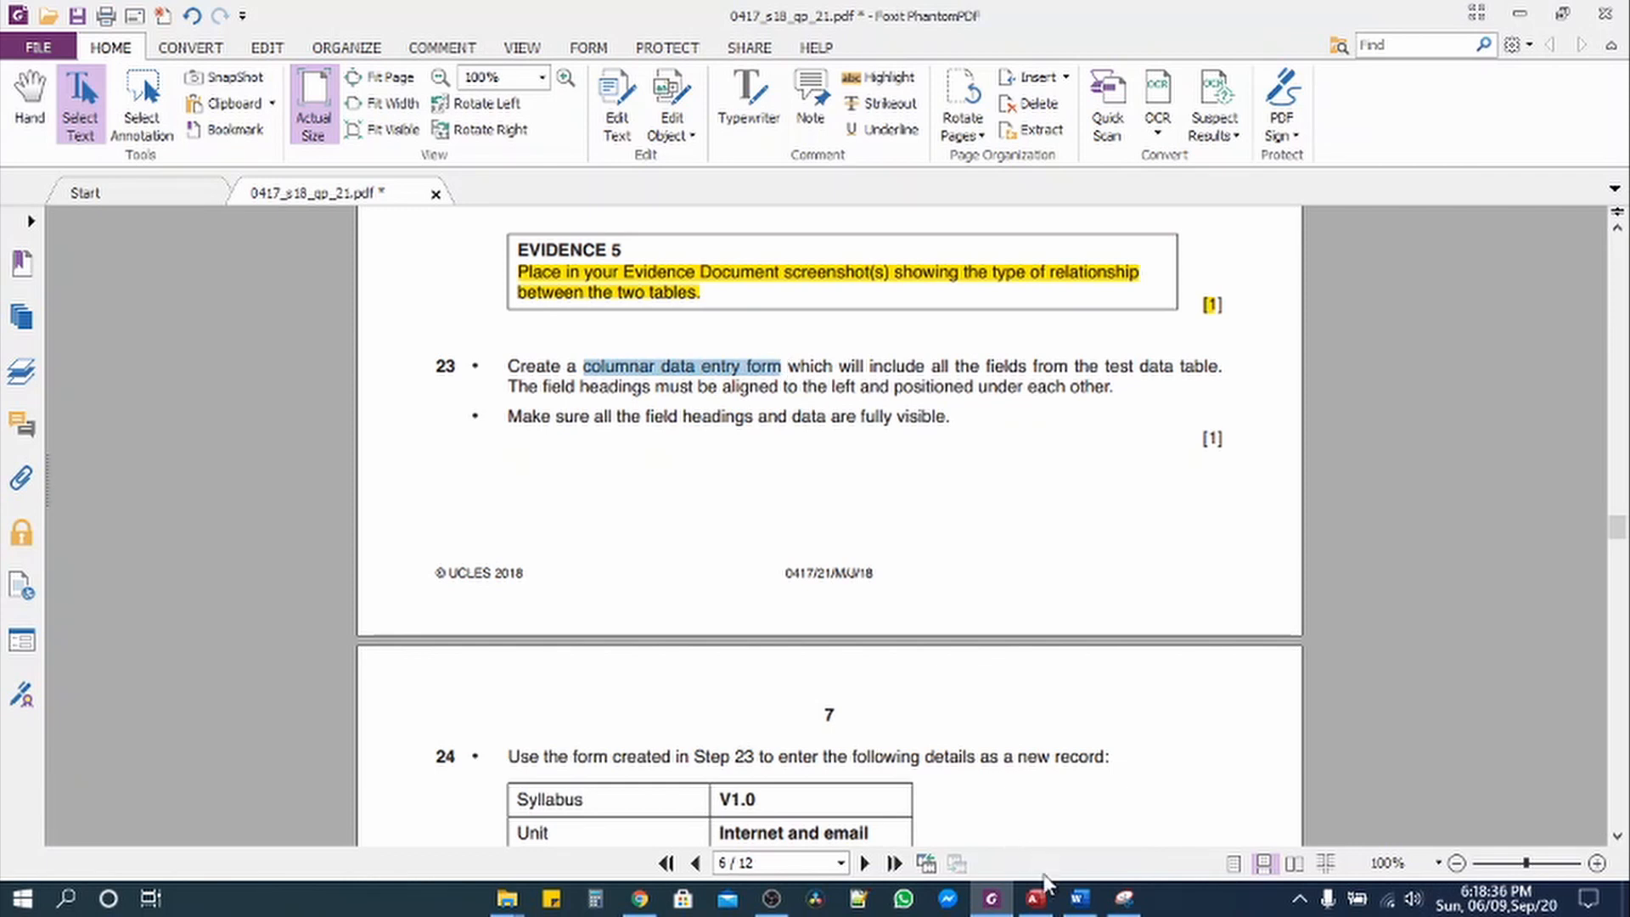
click(1049, 902)
click(509, 114)
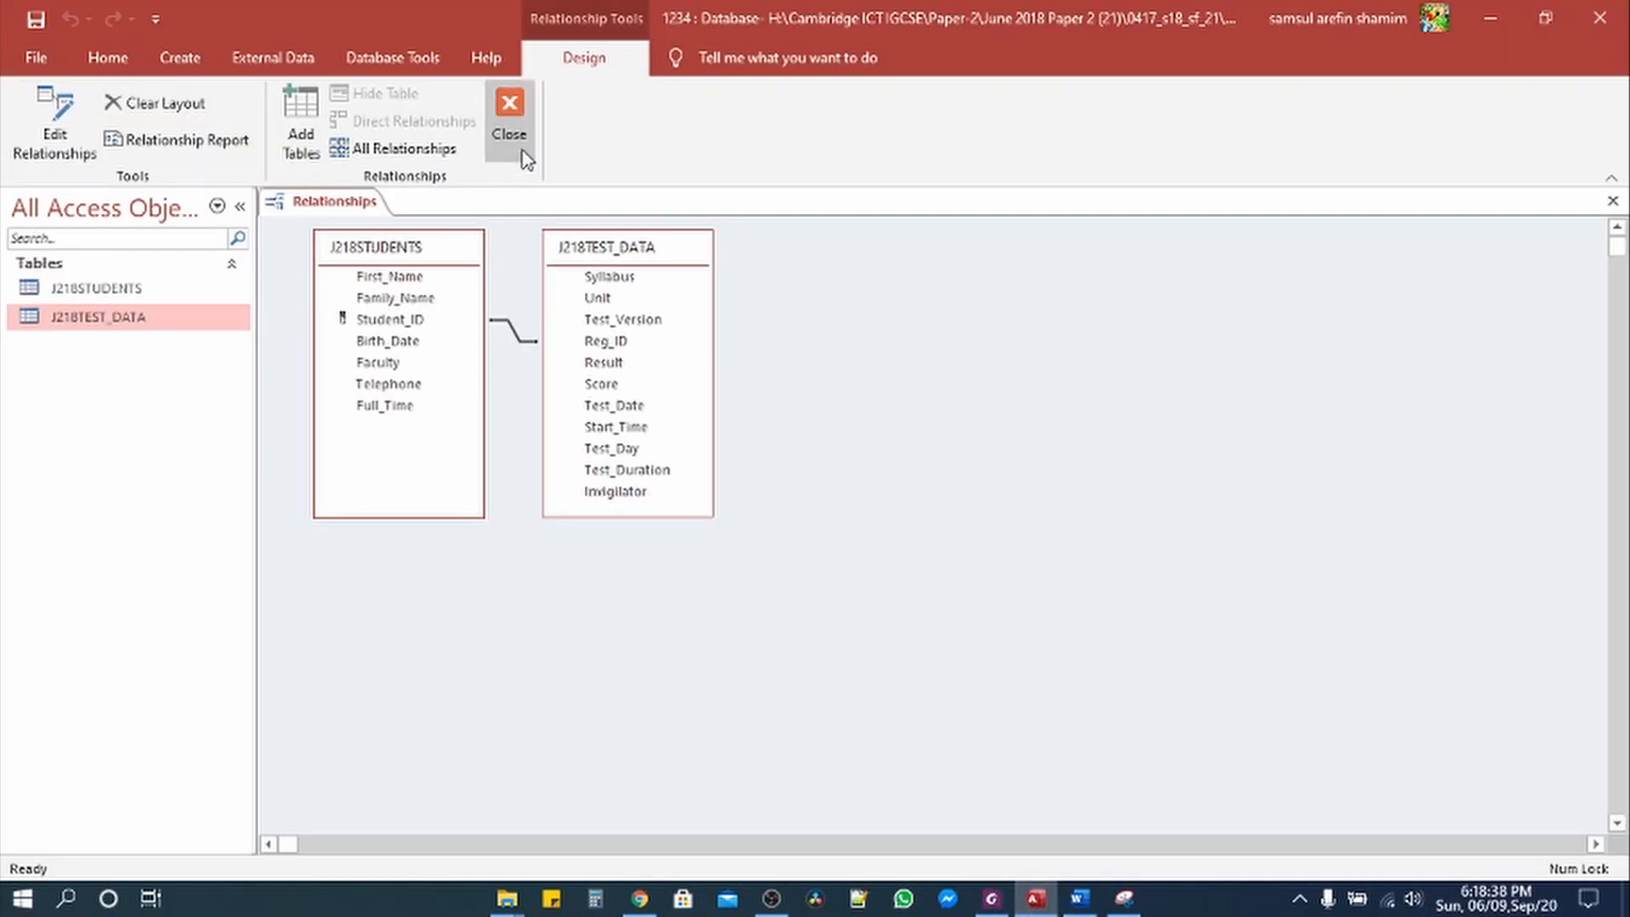
Step: Save the relationships layout and start the Form Wizard
click(749, 518)
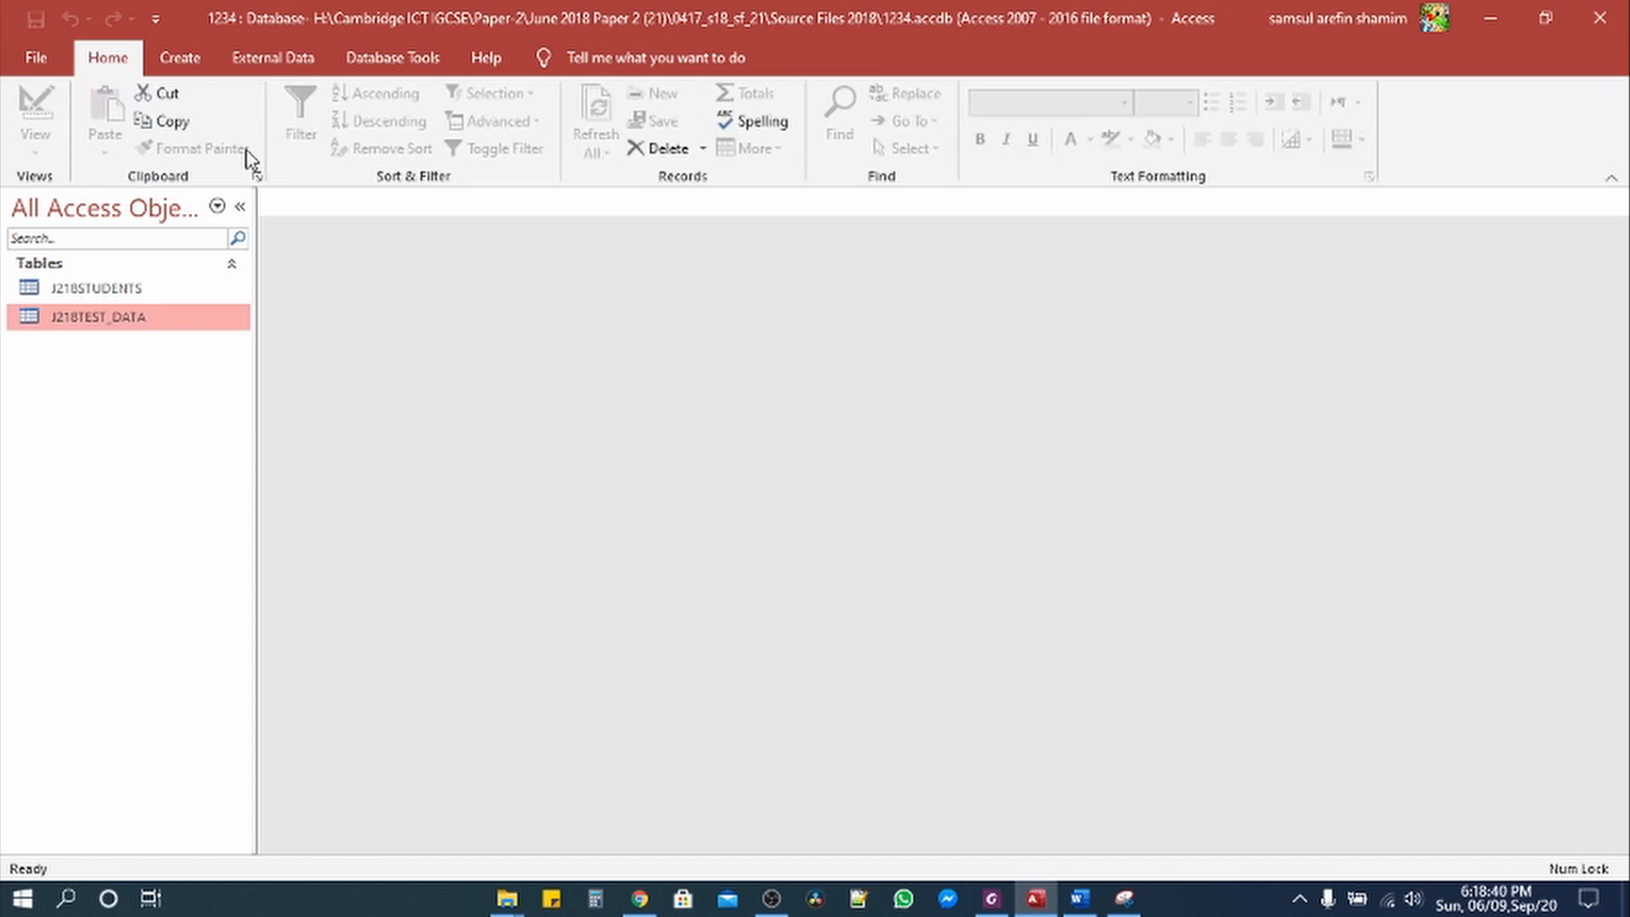
click(199, 60)
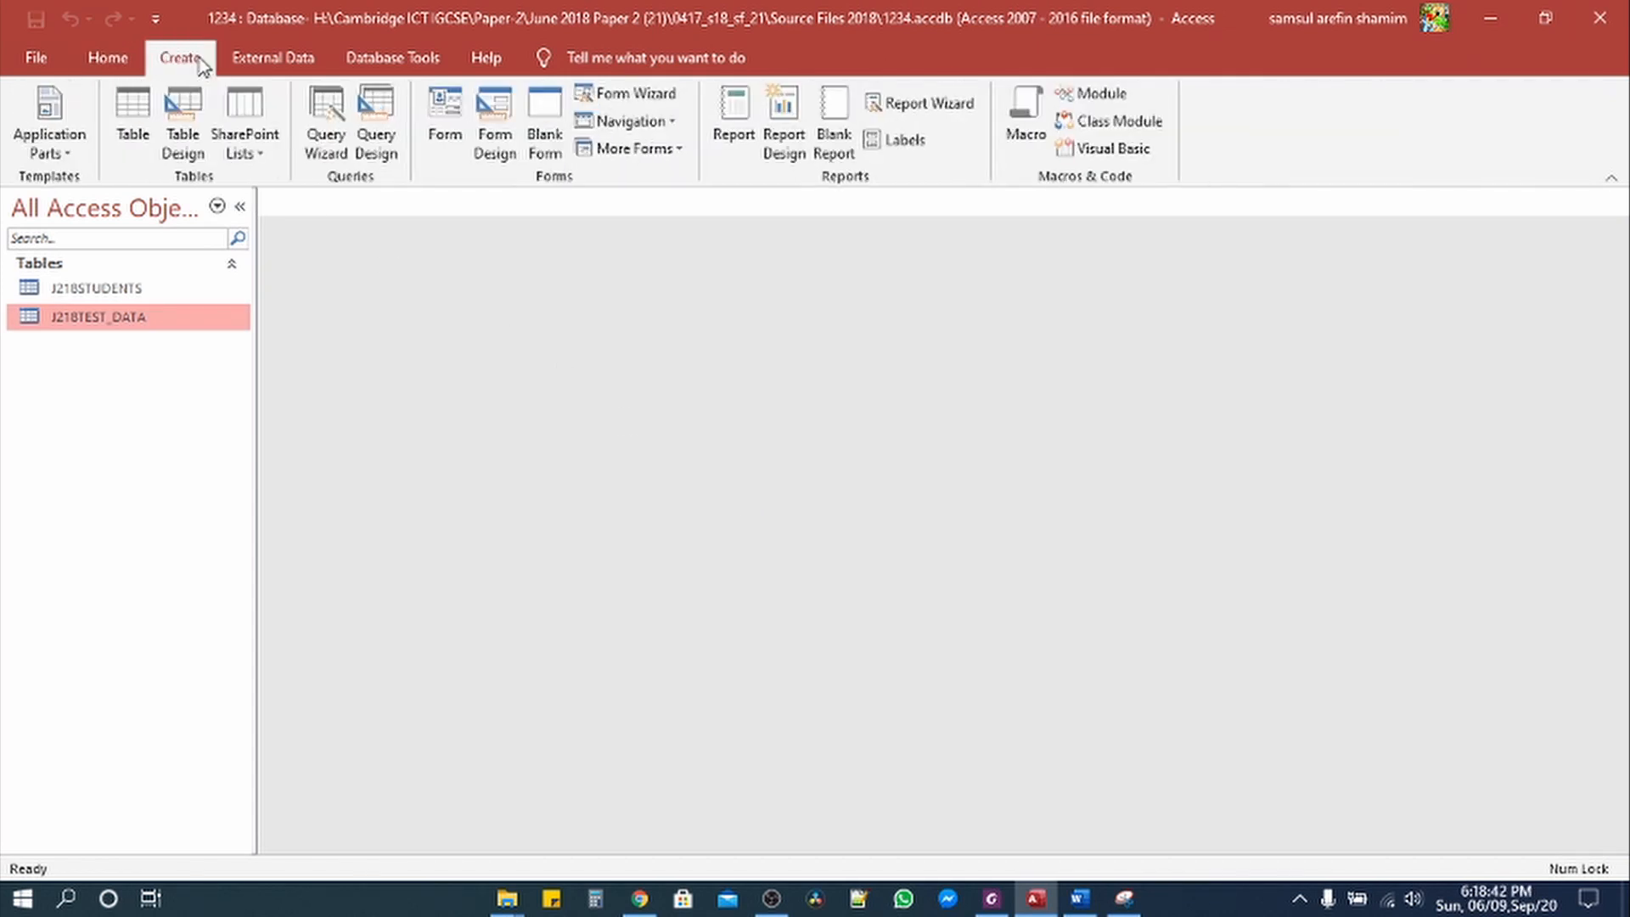
click(645, 95)
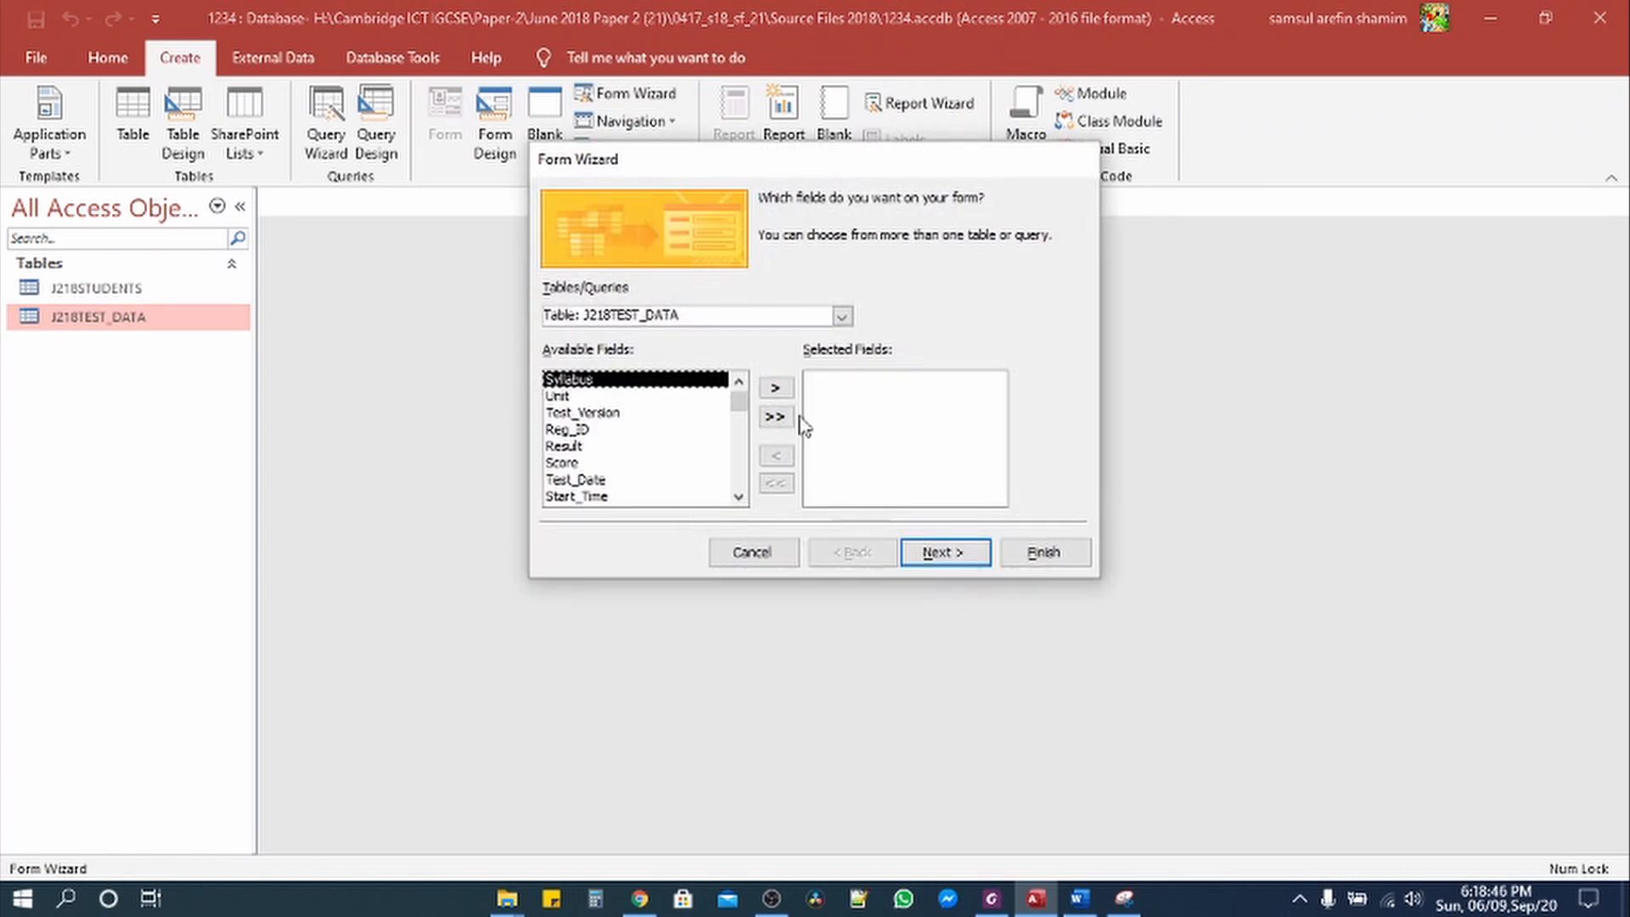
click(991, 899)
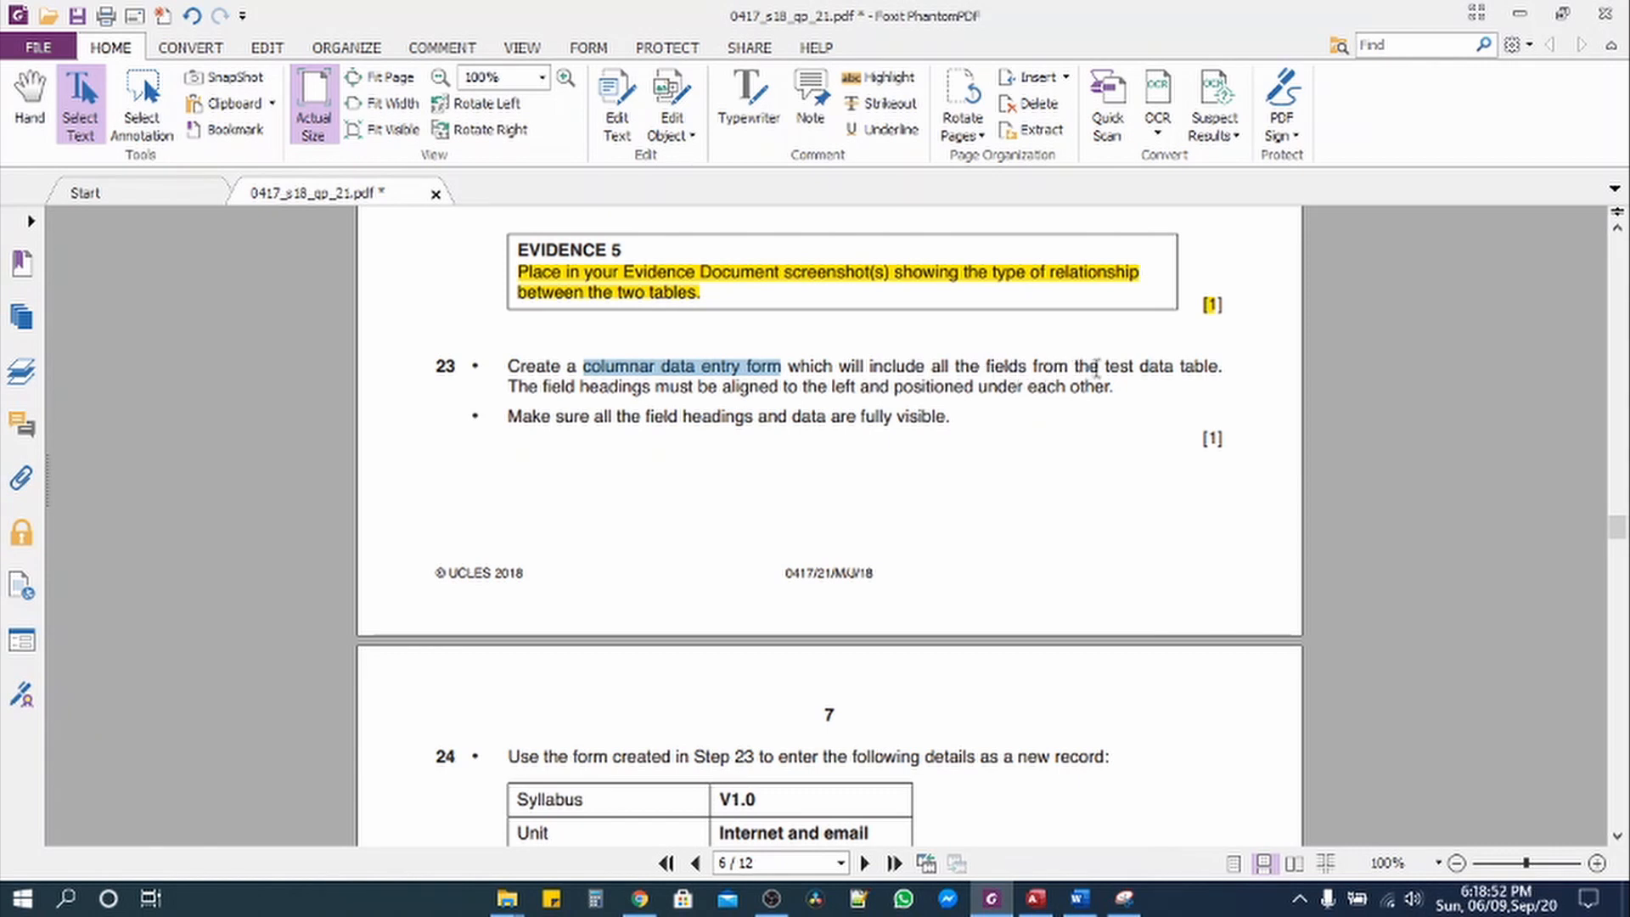
click(1036, 898)
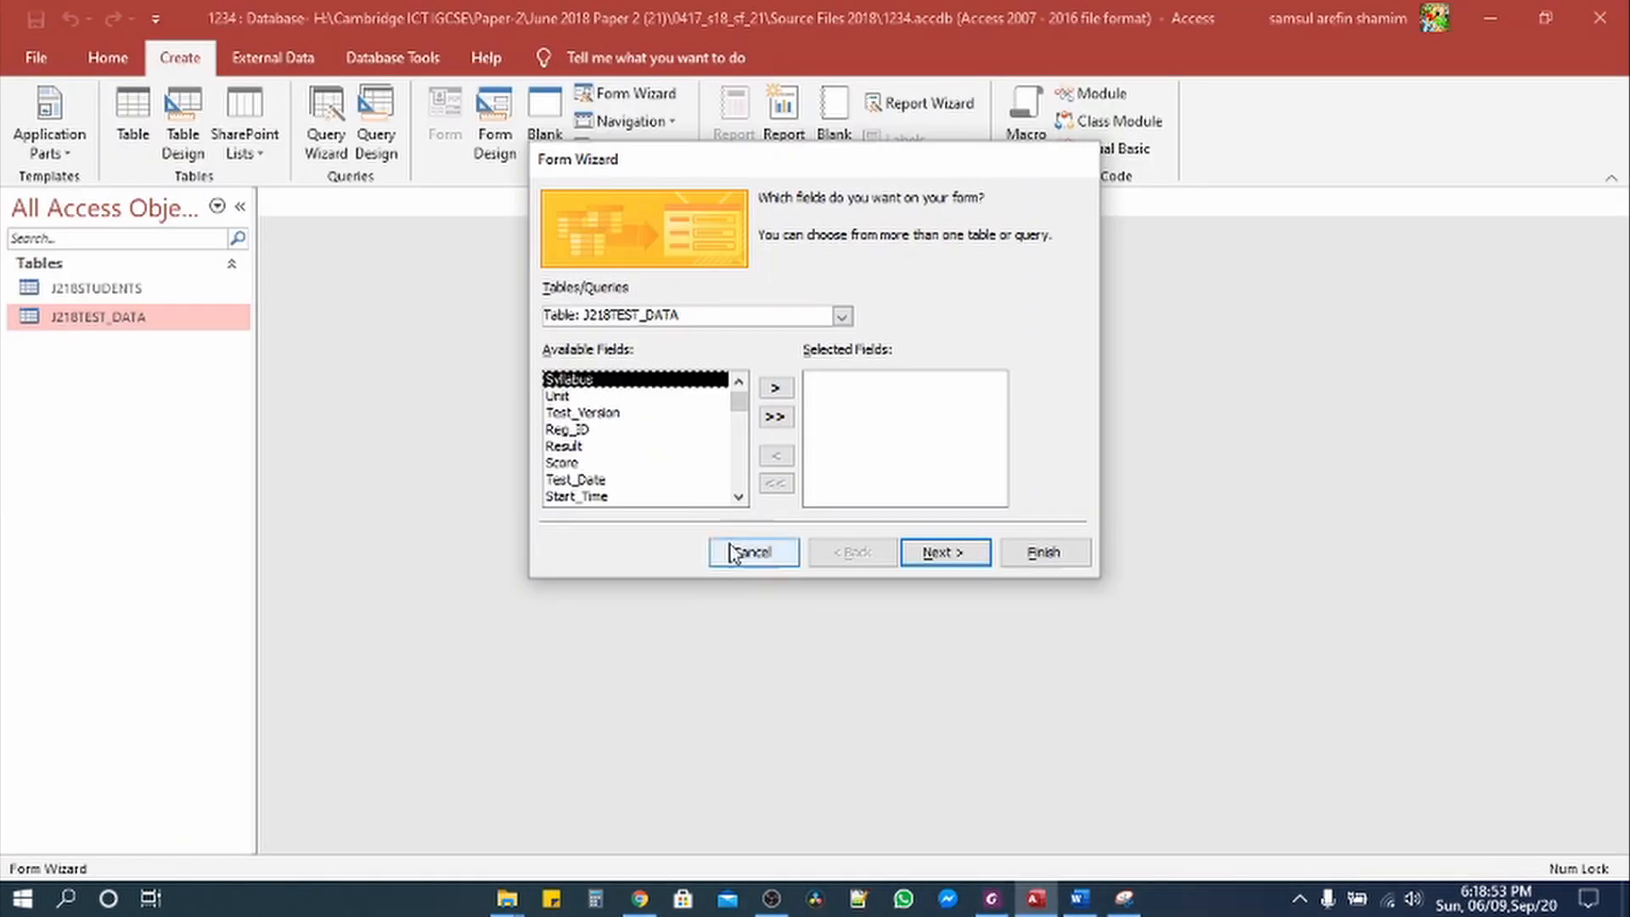
Step: Build a Columnar form from all J218TEST_DATA fields, titled TEST_DATA Entry Form
click(842, 316)
click(677, 351)
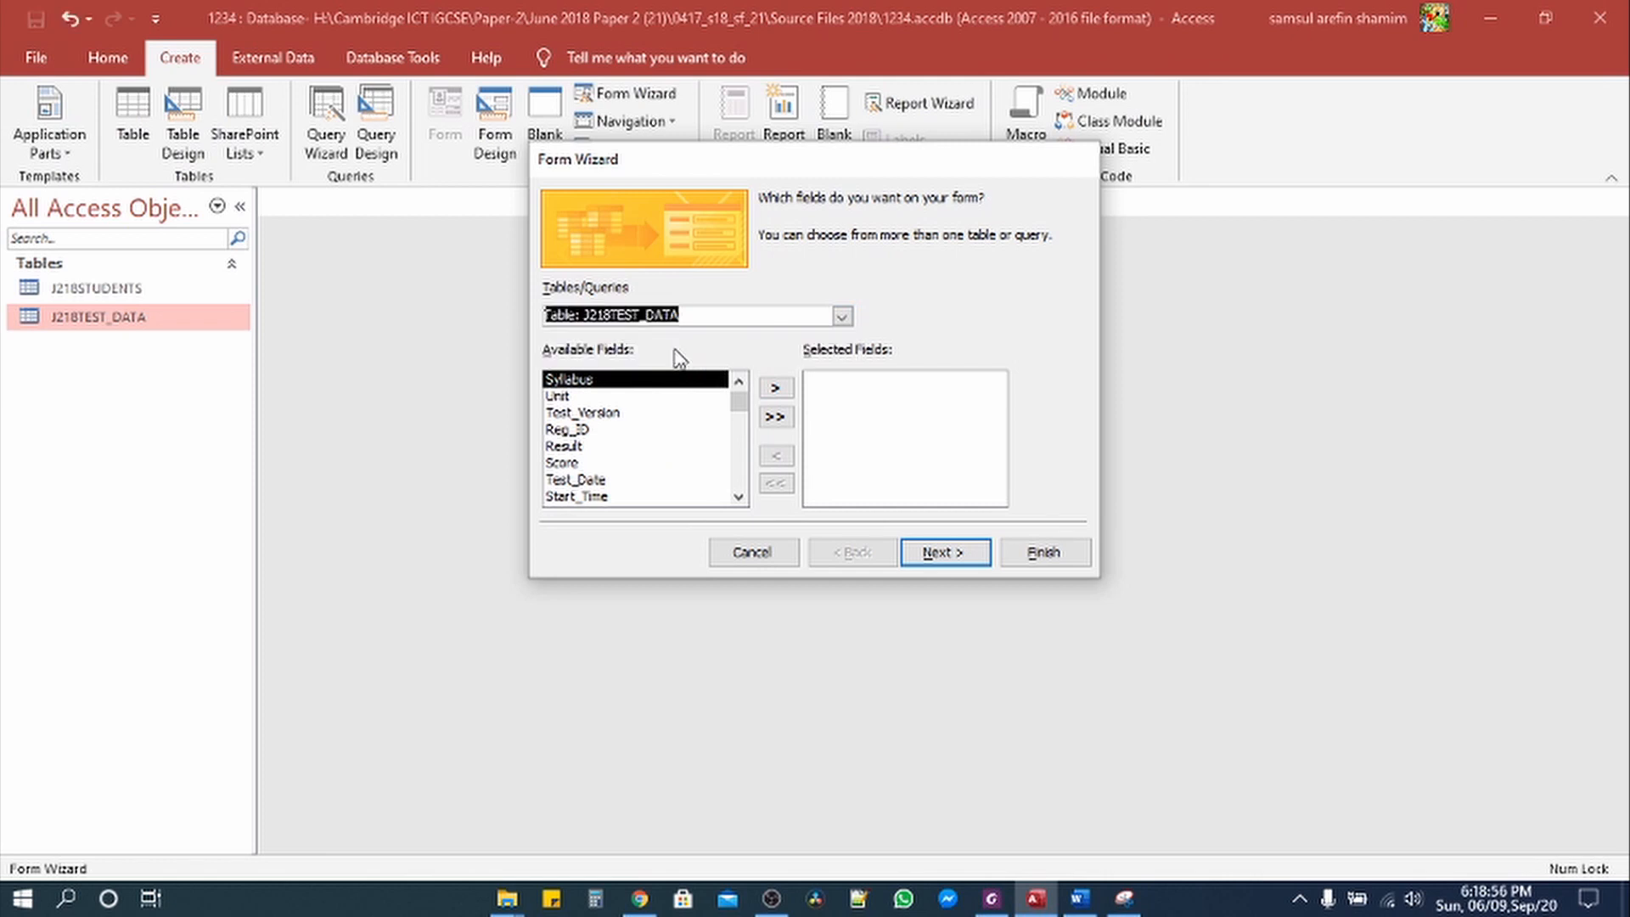
click(774, 417)
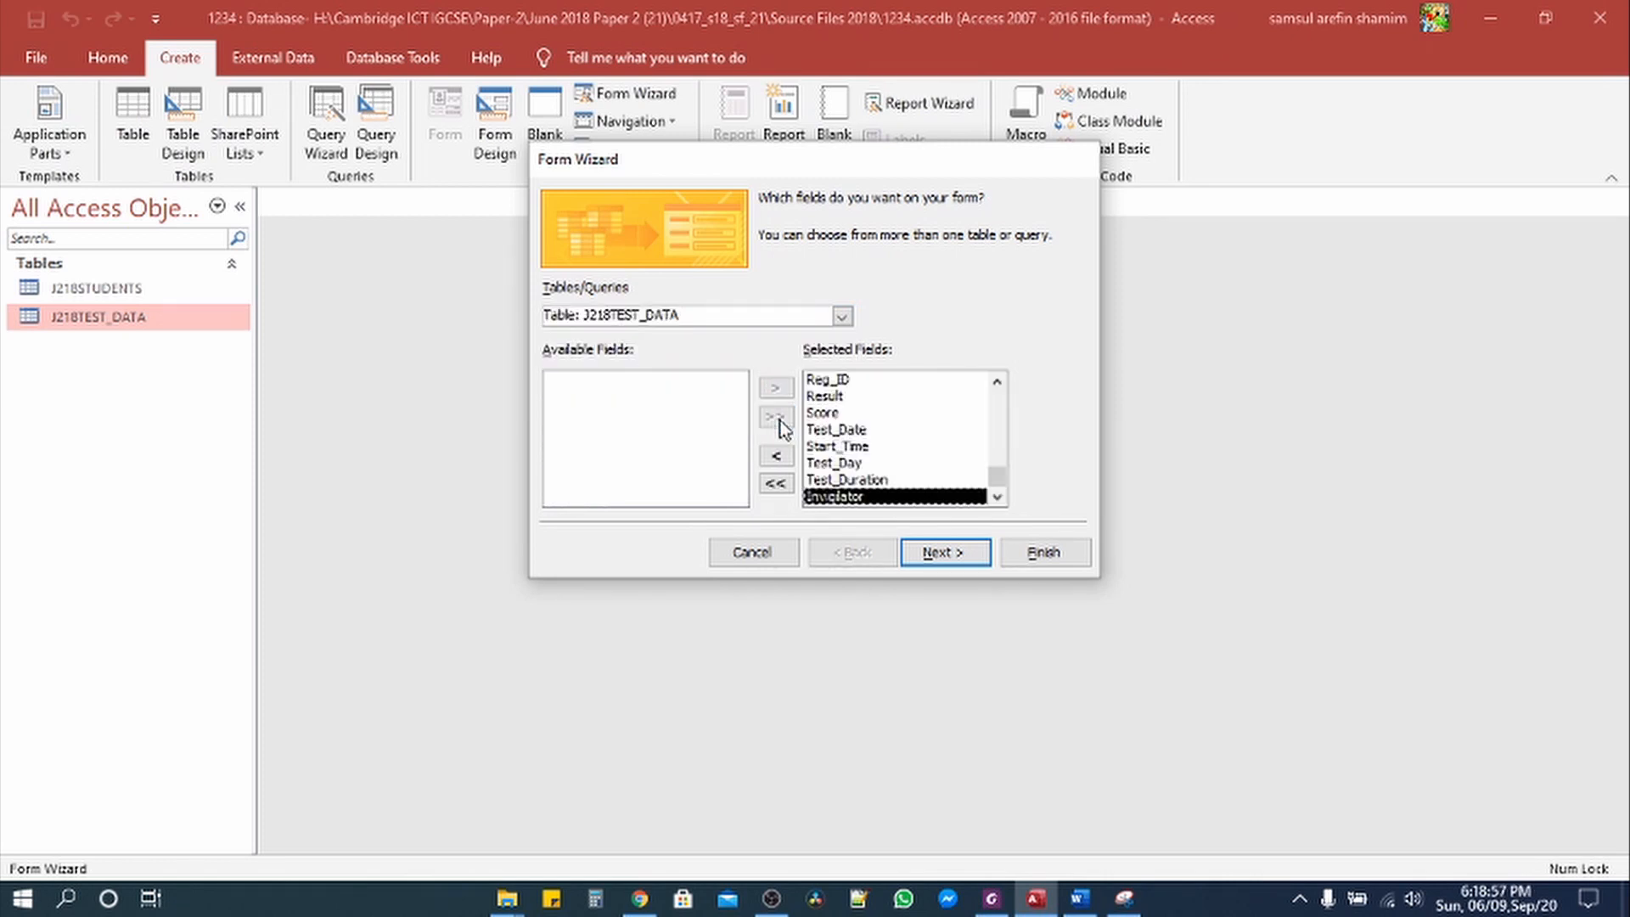
click(942, 559)
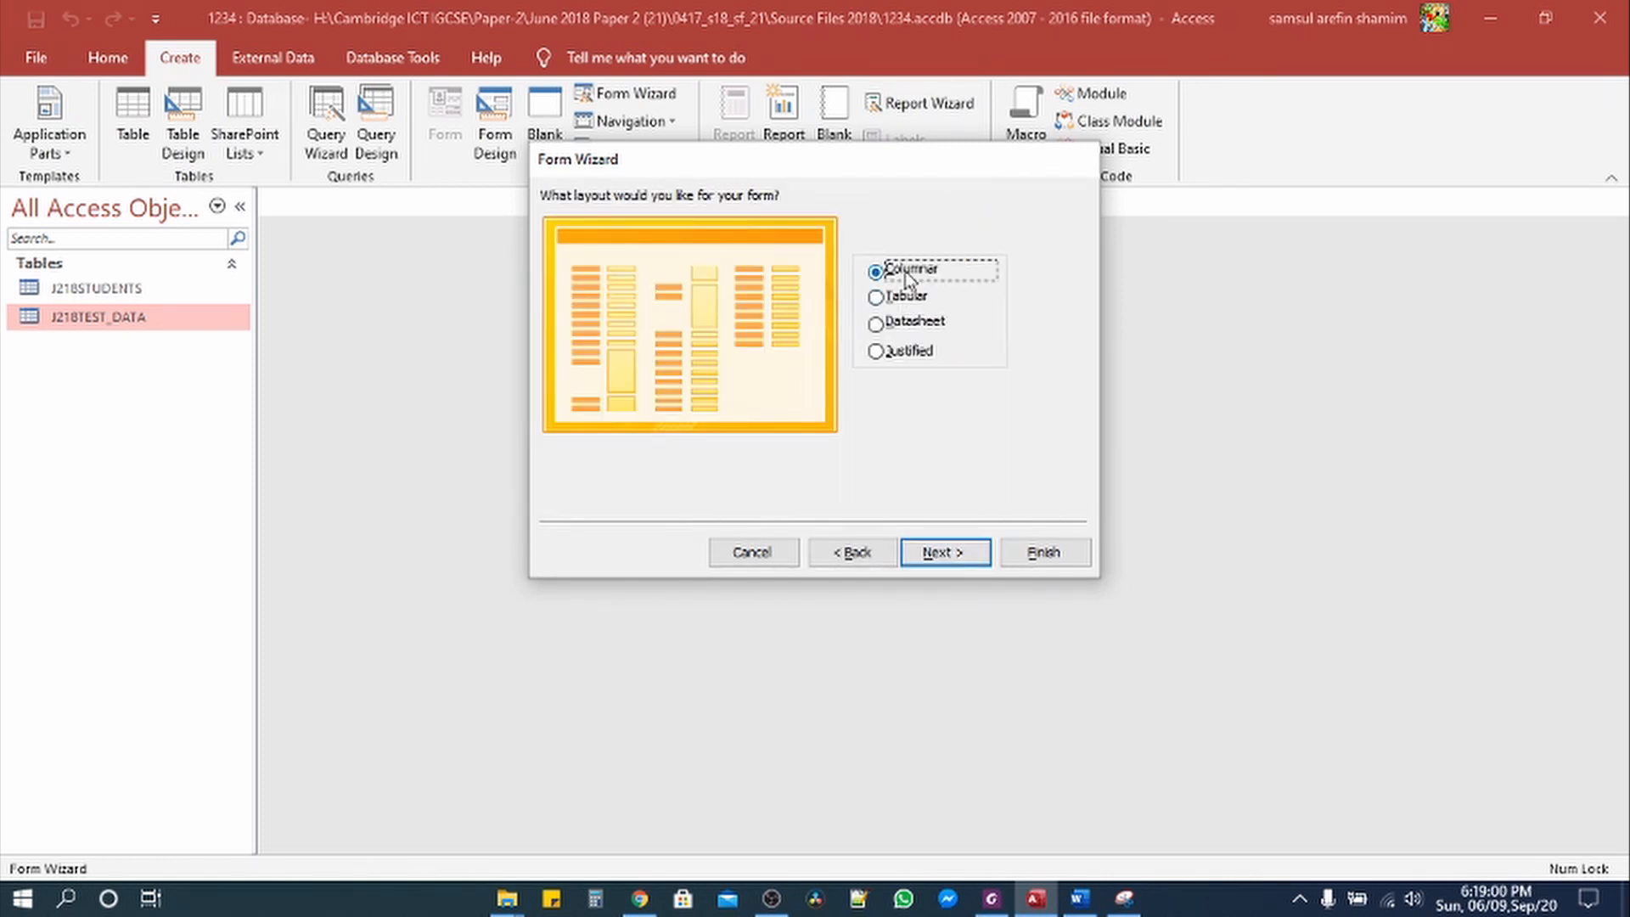
click(954, 567)
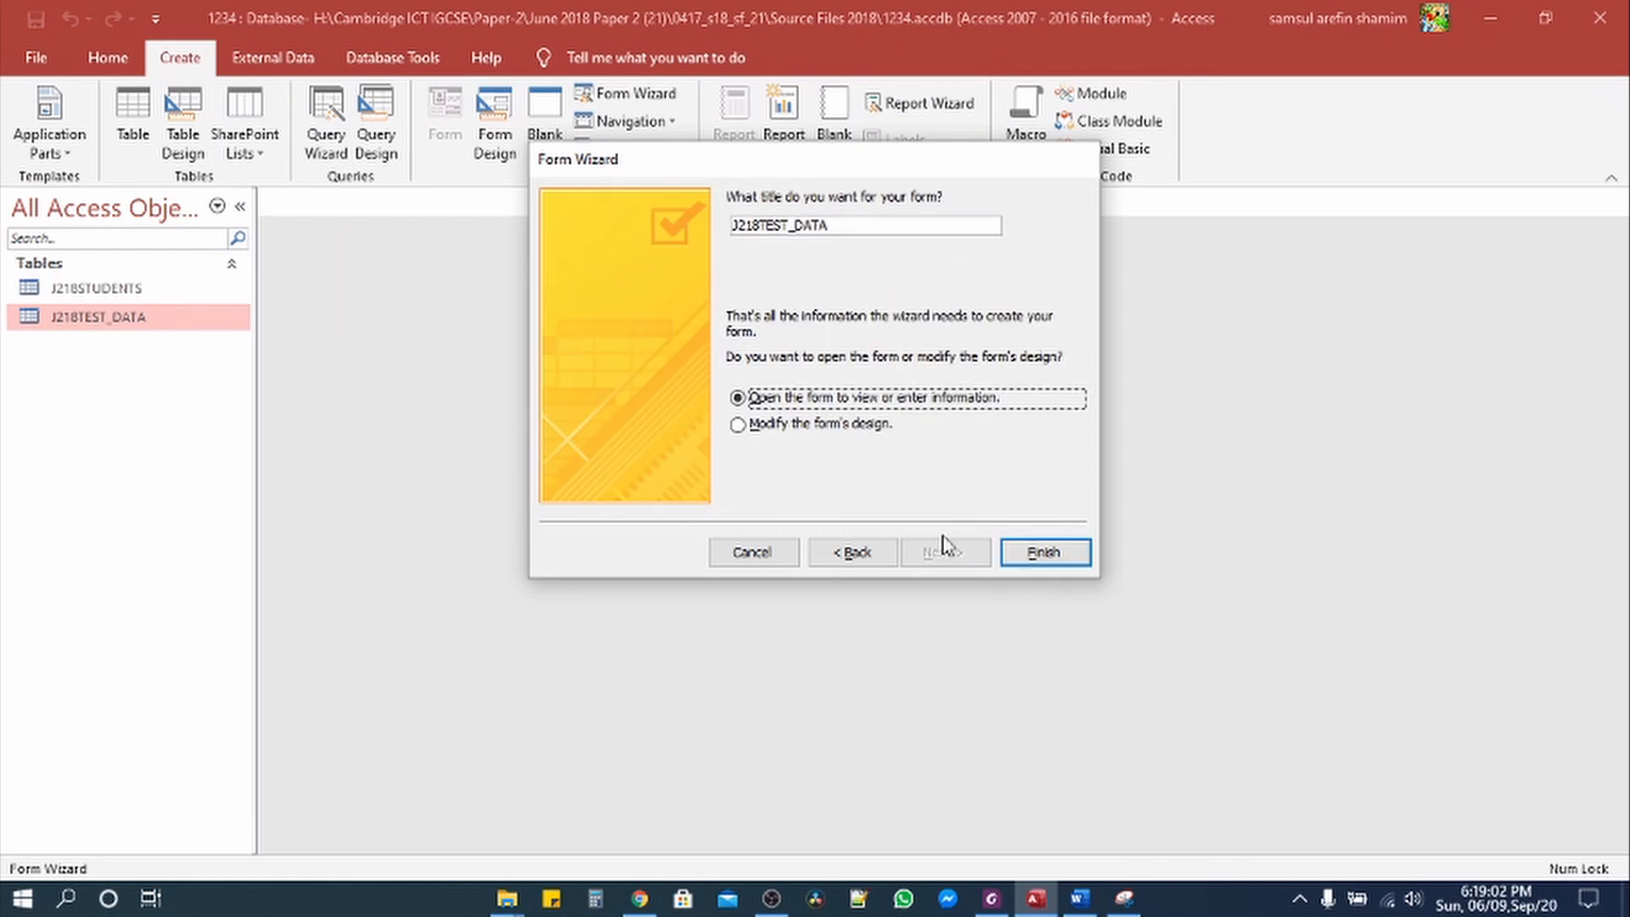
drag(761, 226, 662, 228)
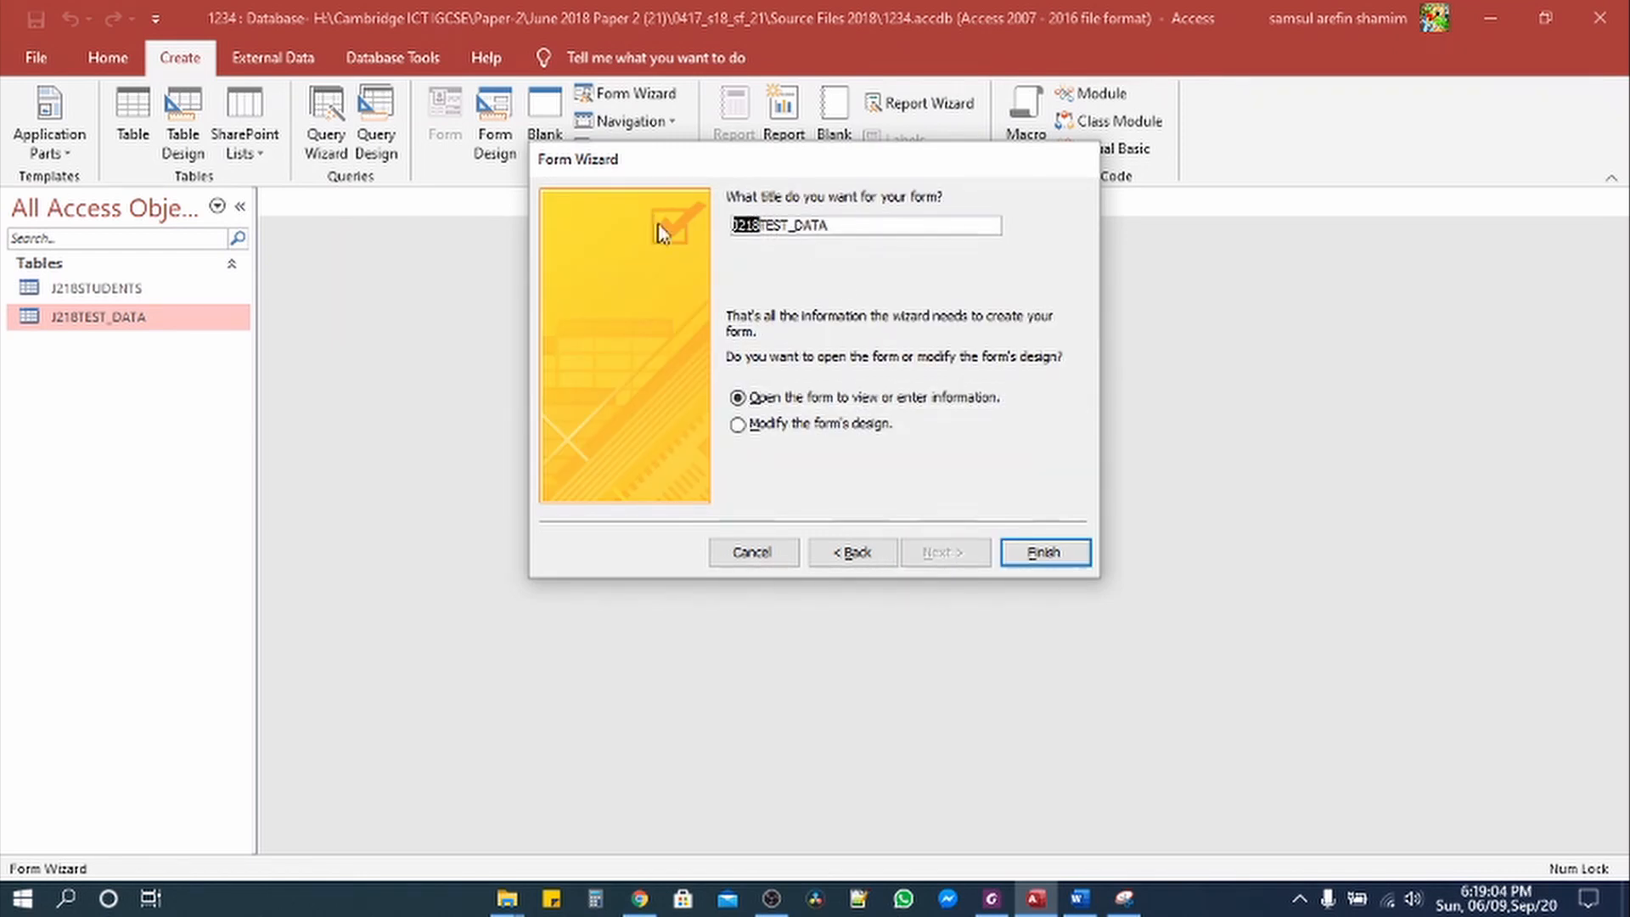
key(BackSpace)
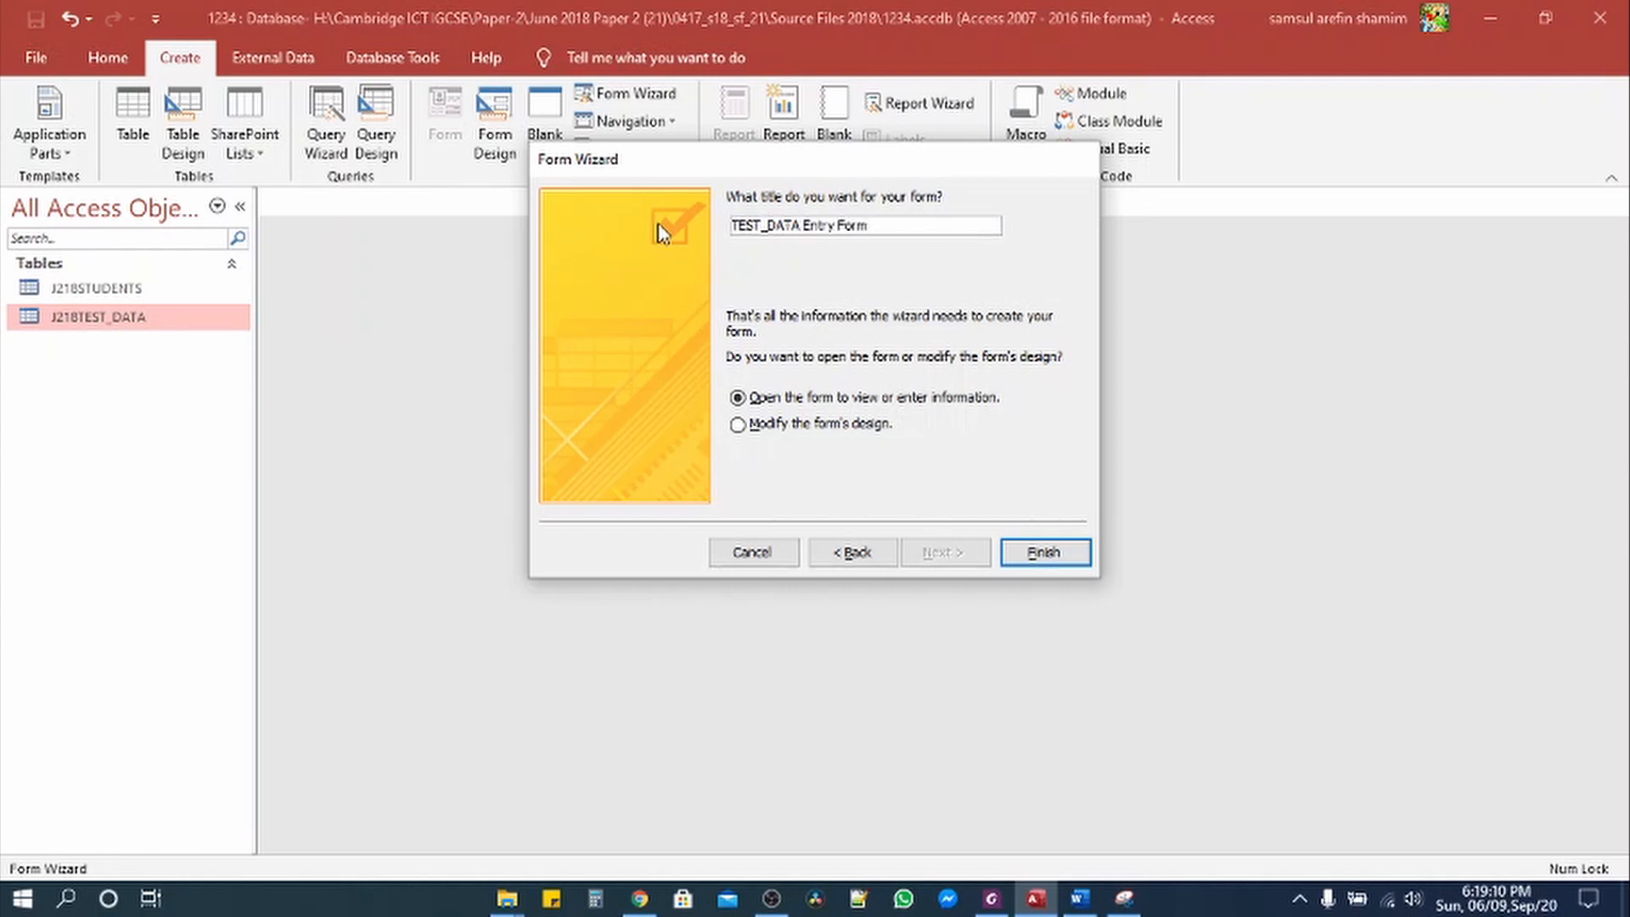
click(1043, 552)
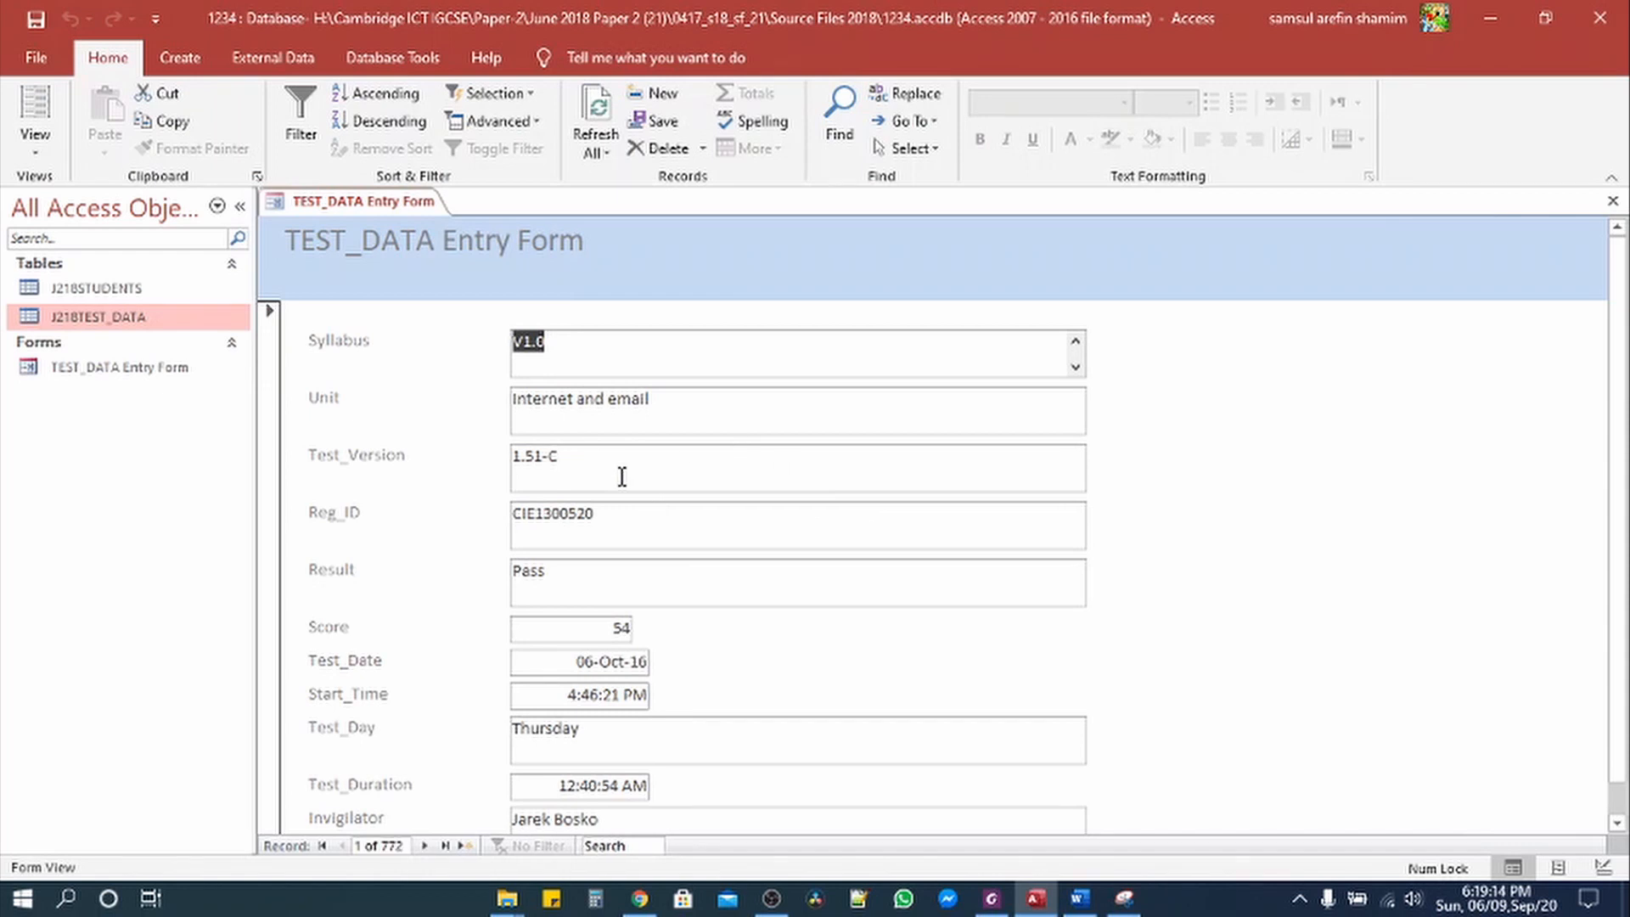
Step: Close the leftover Snipping Tool snip without saving it and bring the exam paper PDF forward
right_click(1113, 905)
click(1107, 854)
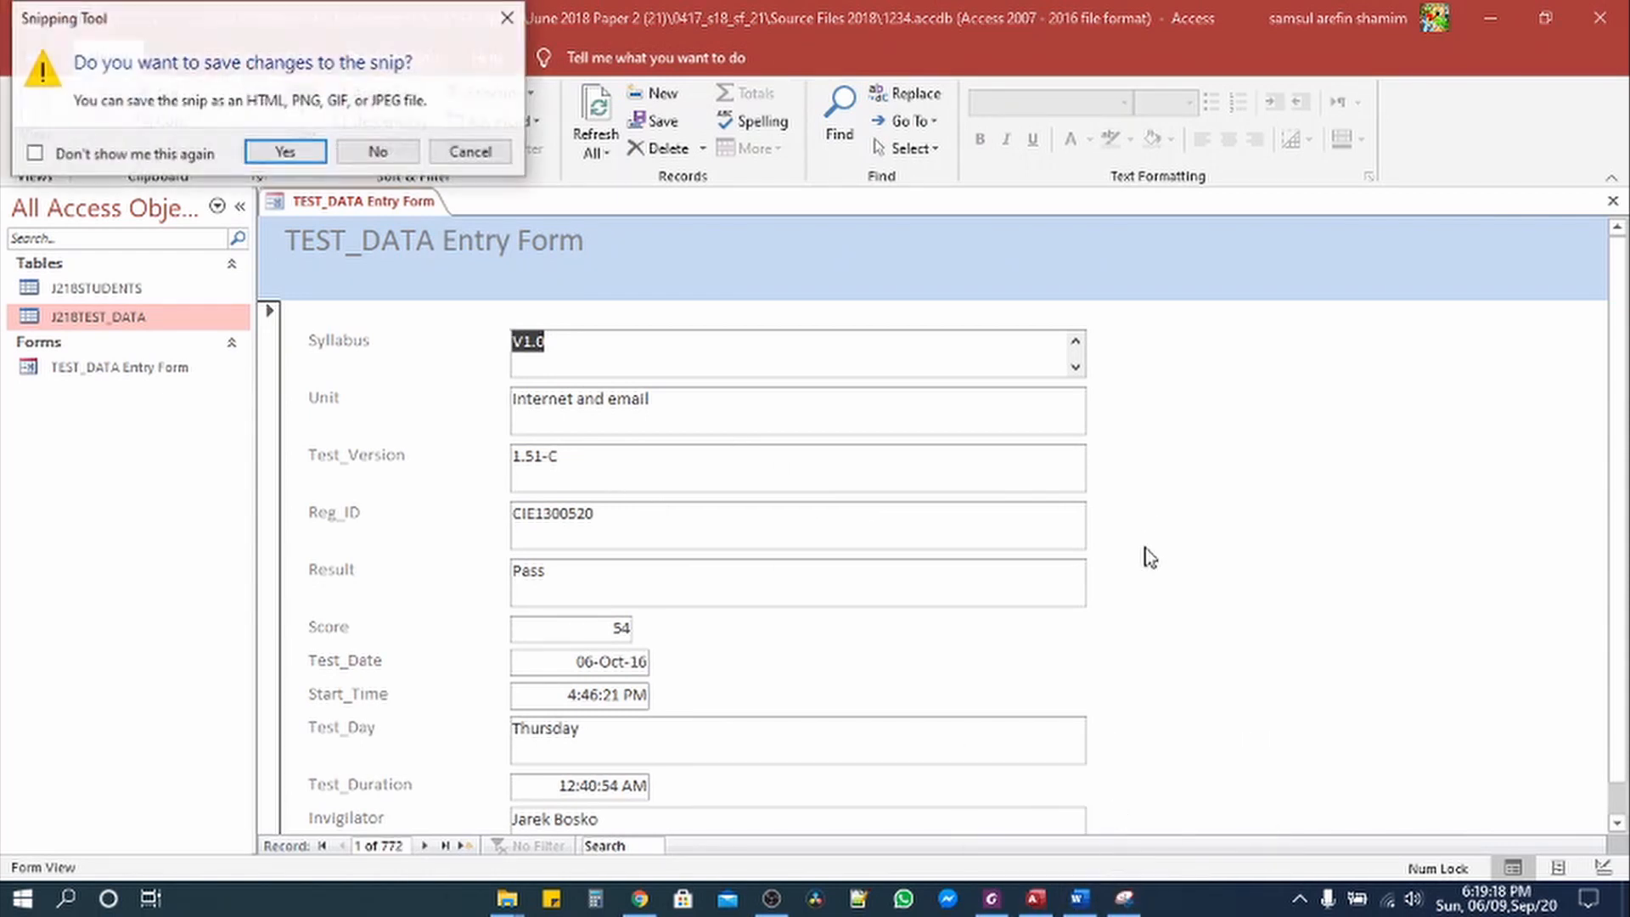
click(504, 19)
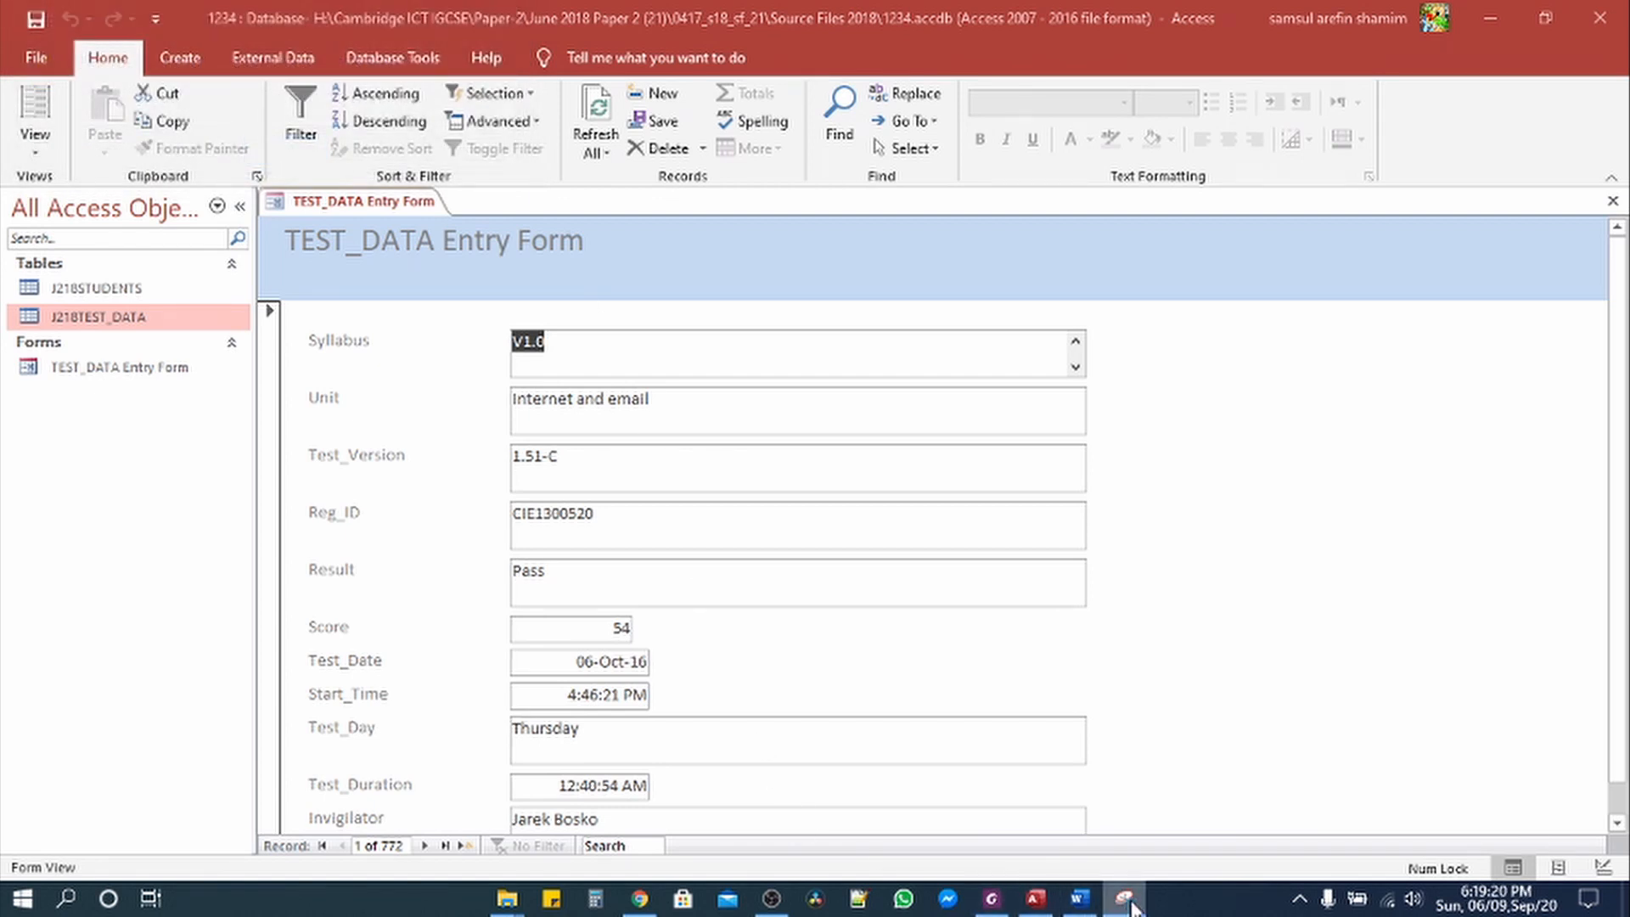
click(832, 32)
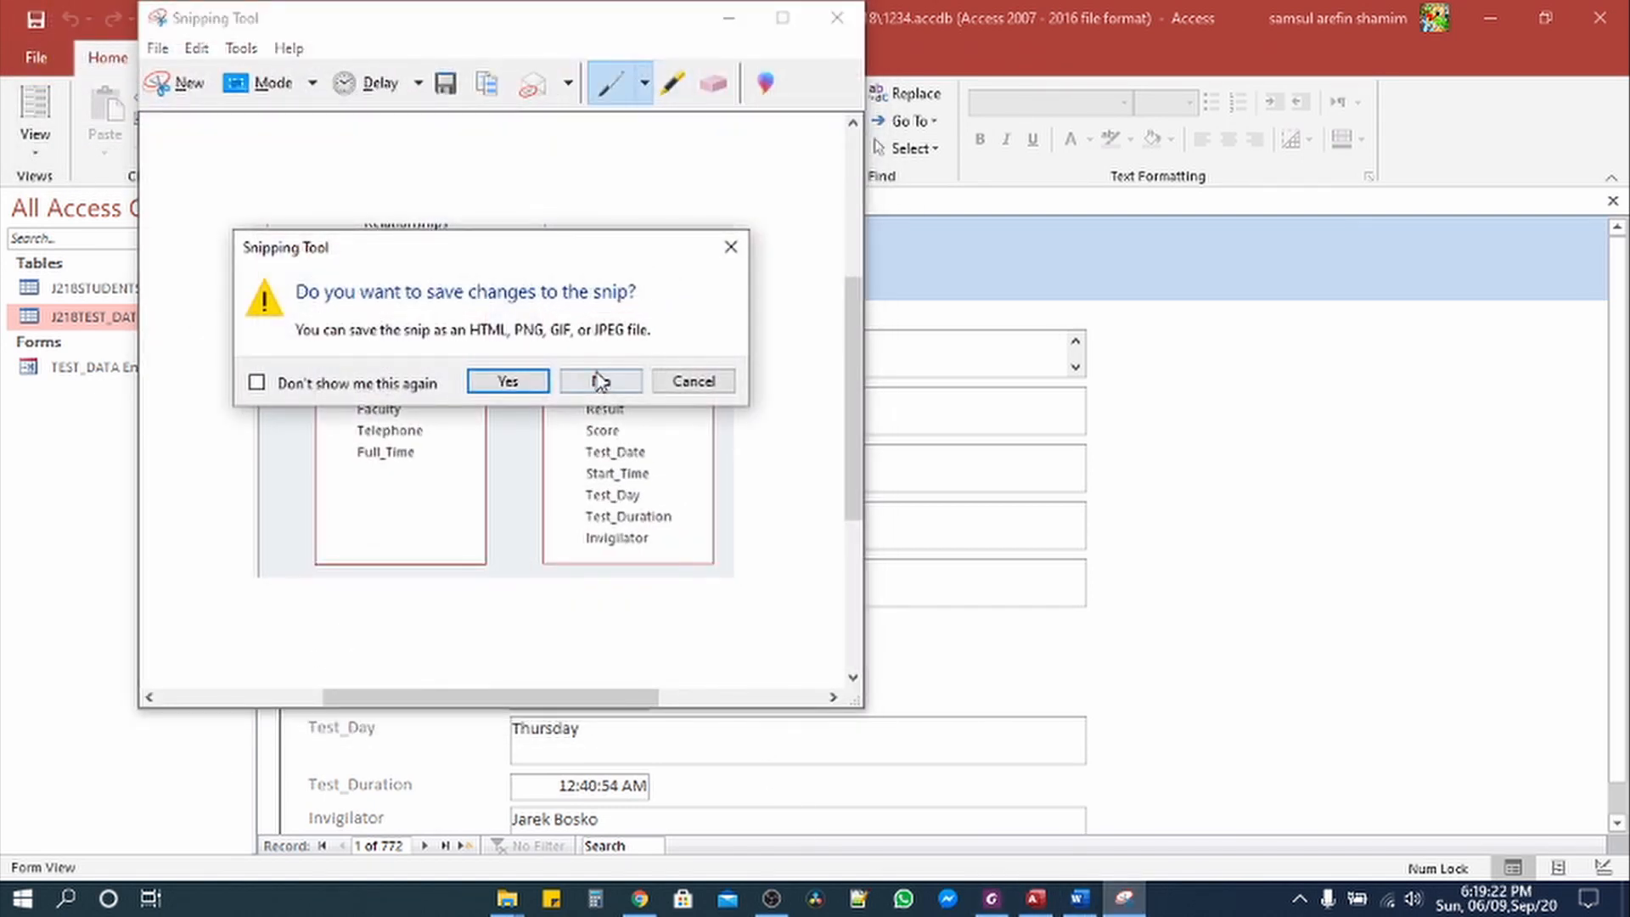
click(600, 379)
click(991, 898)
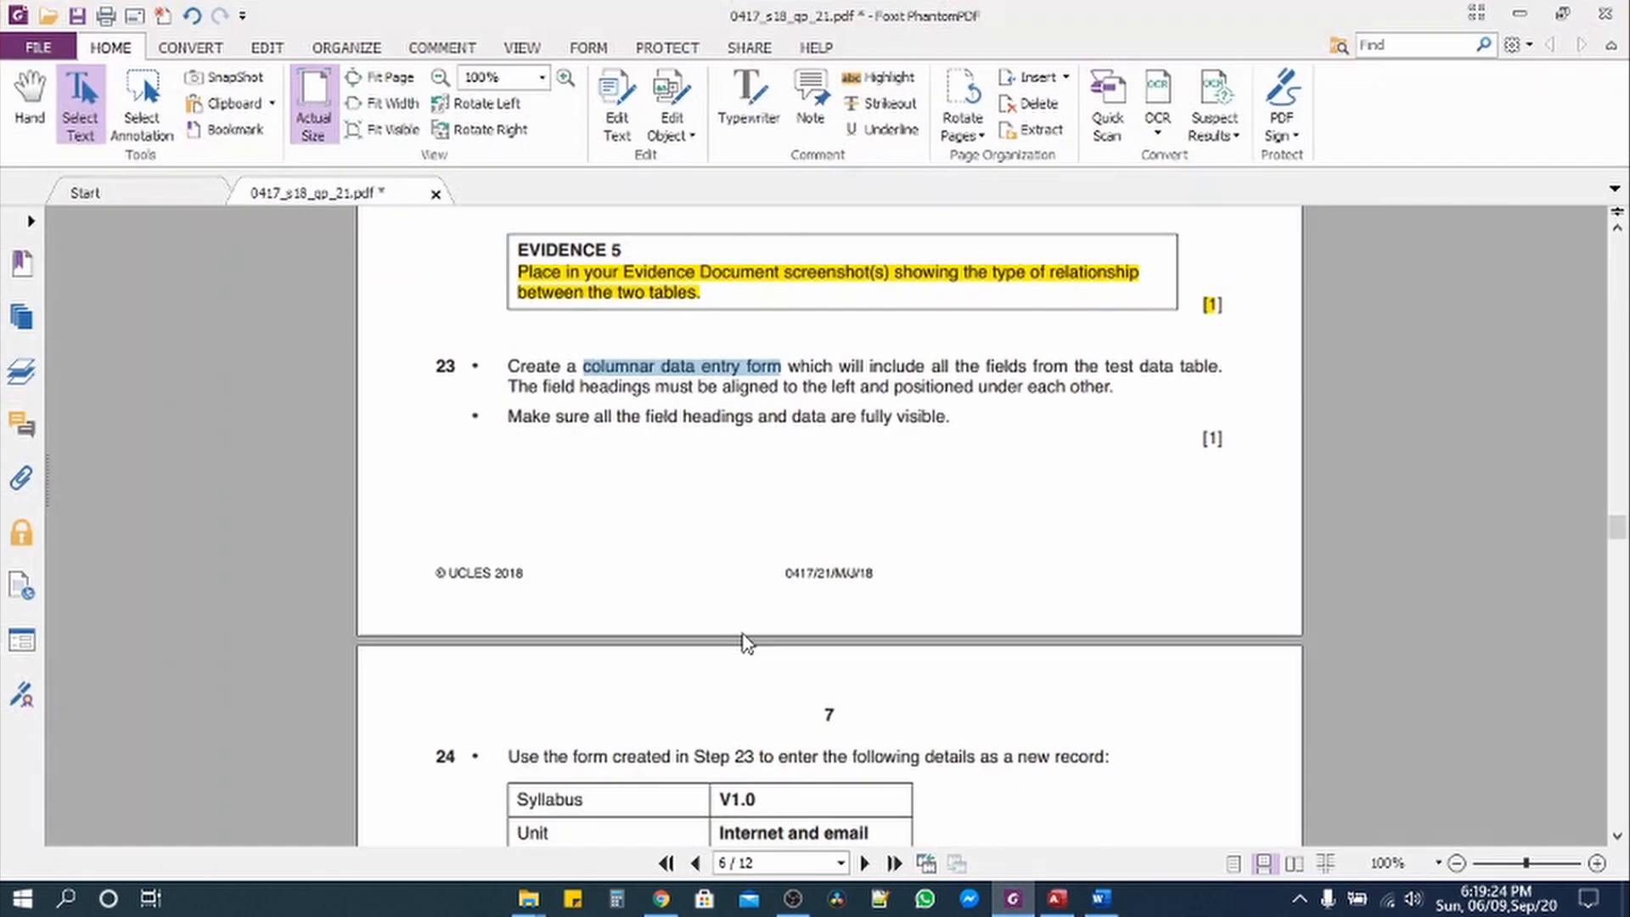
Step: Mark task 23's 'Make sure all the field headings…' requirement in the PDF, then return to Access
scroll(580, 500, down, 1)
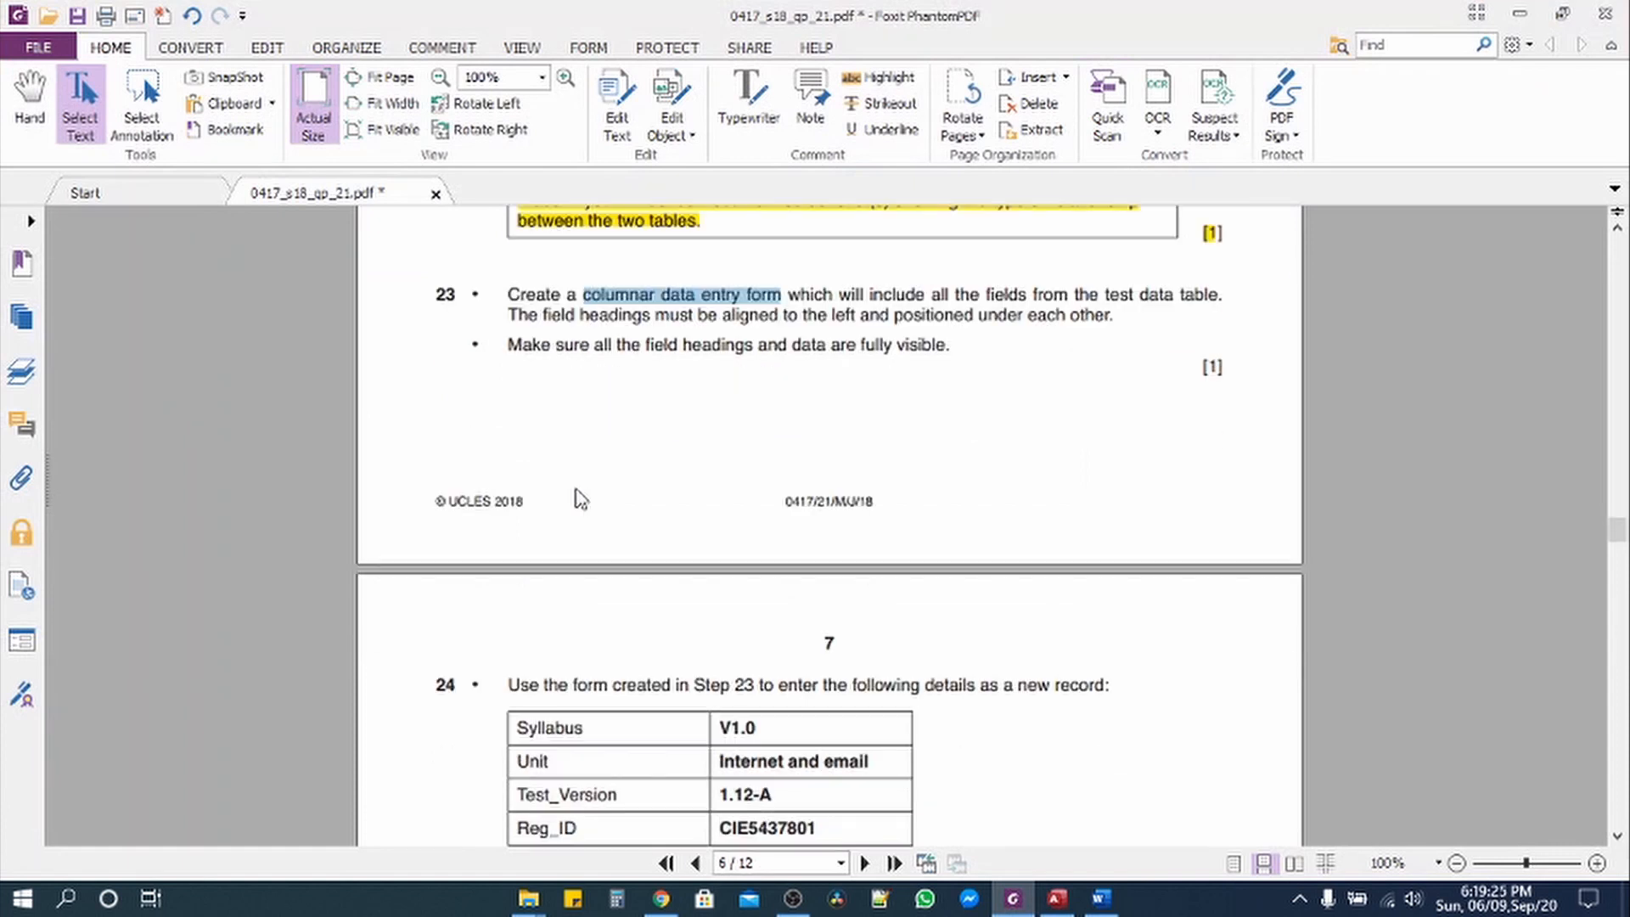
click(510, 351)
drag(513, 351, 947, 347)
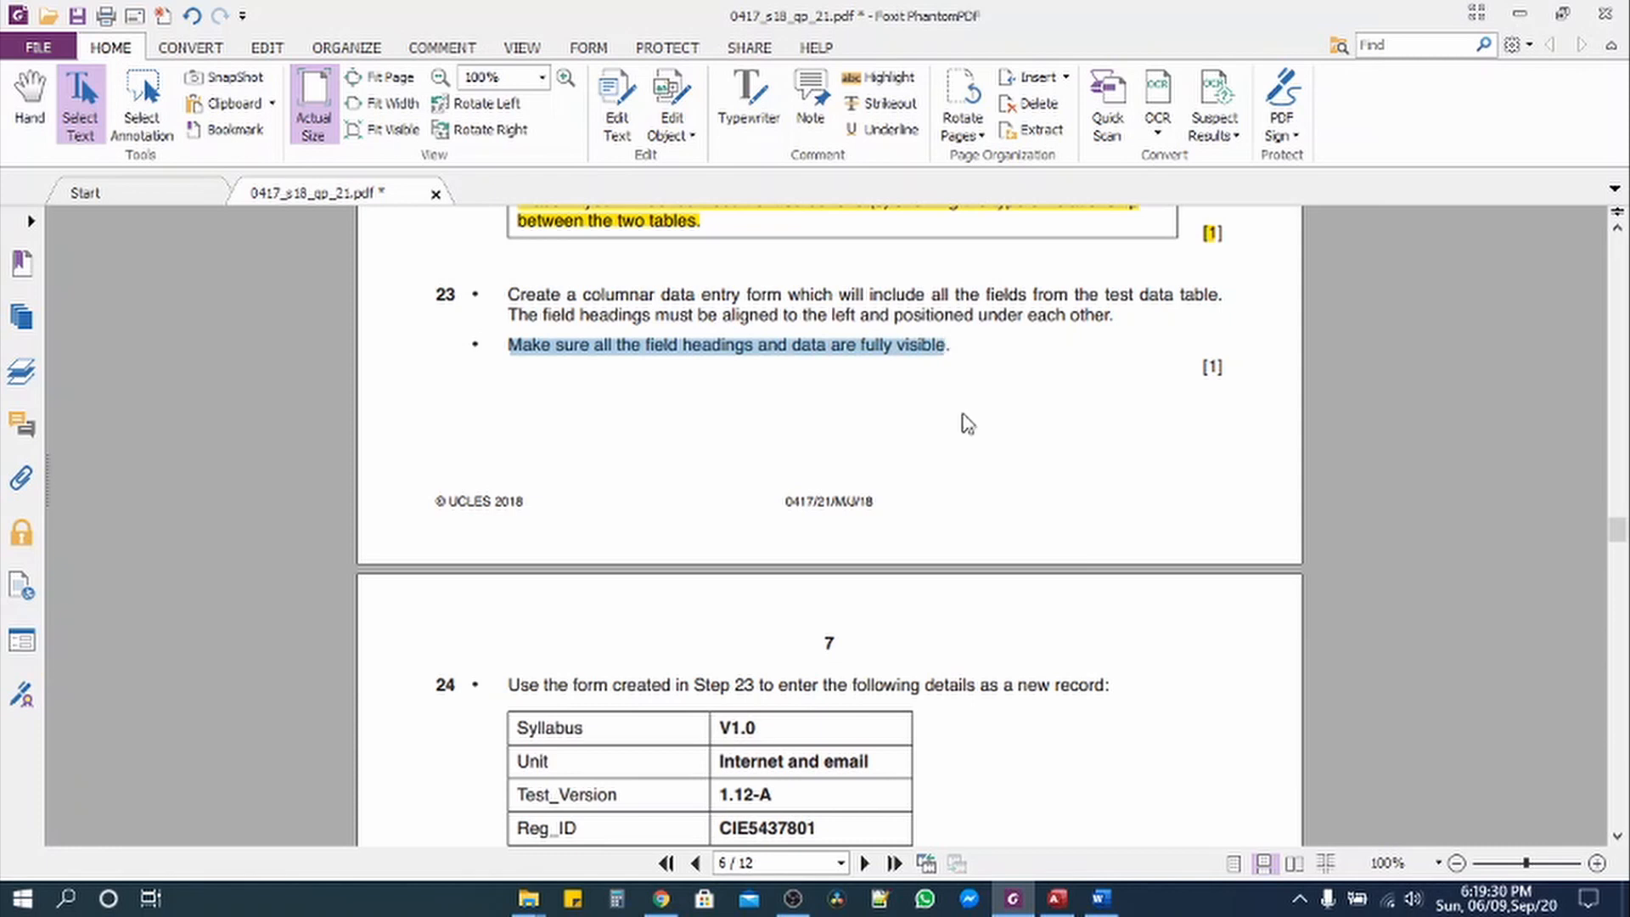
click(1063, 896)
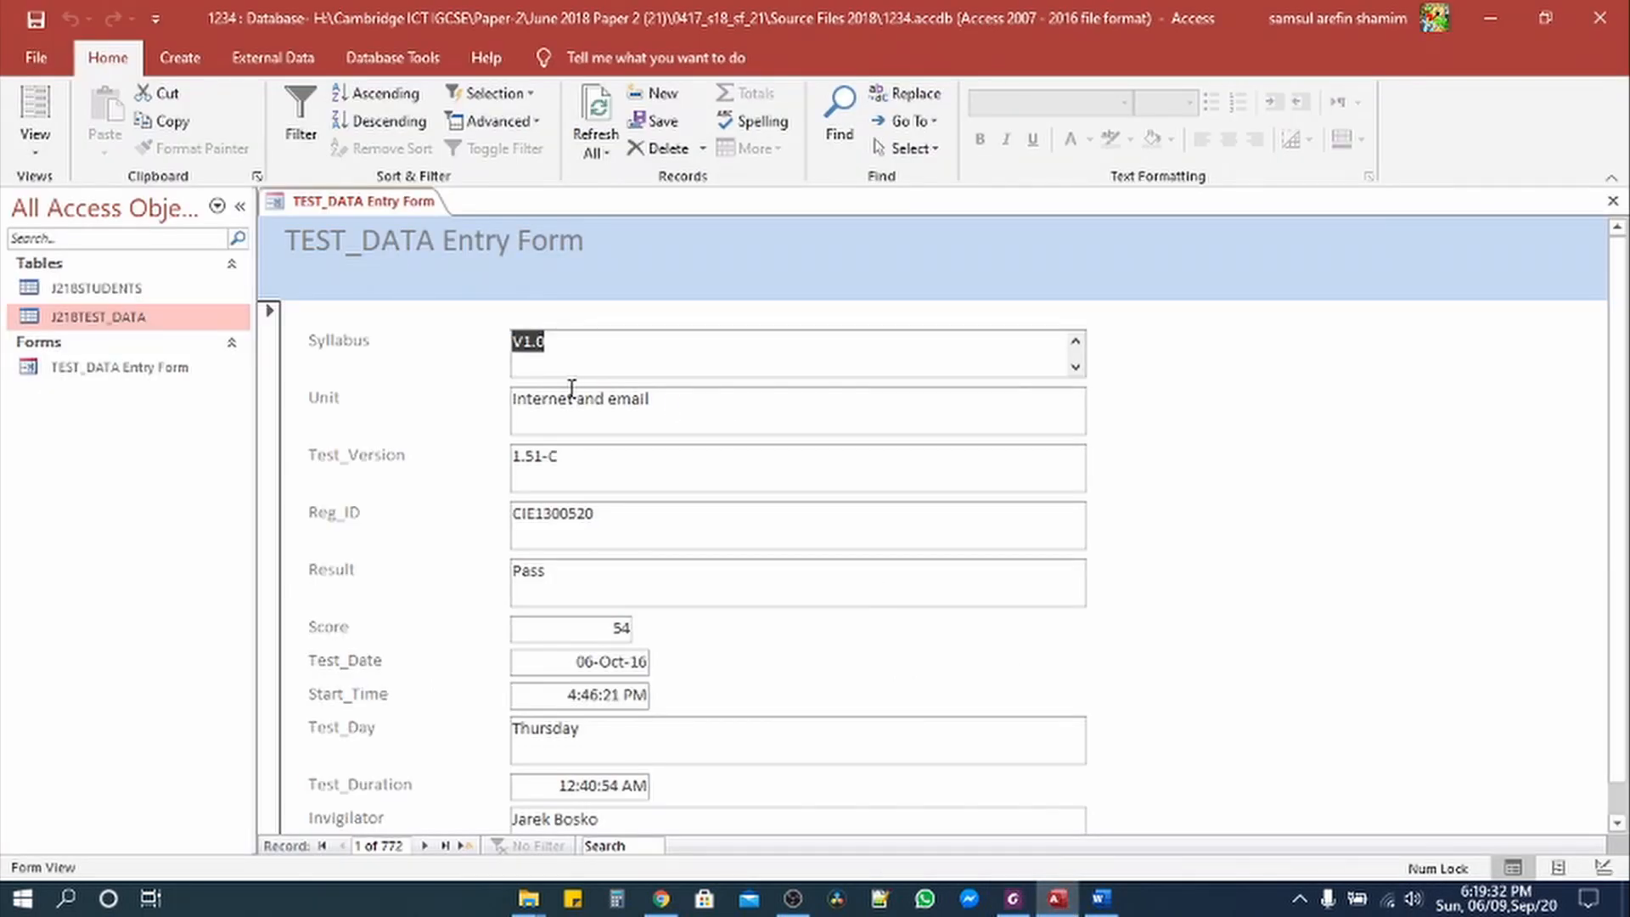
Step: Switch the TEST_DATA Entry Form from Form View to Design View
scroll(465, 428, down, 1)
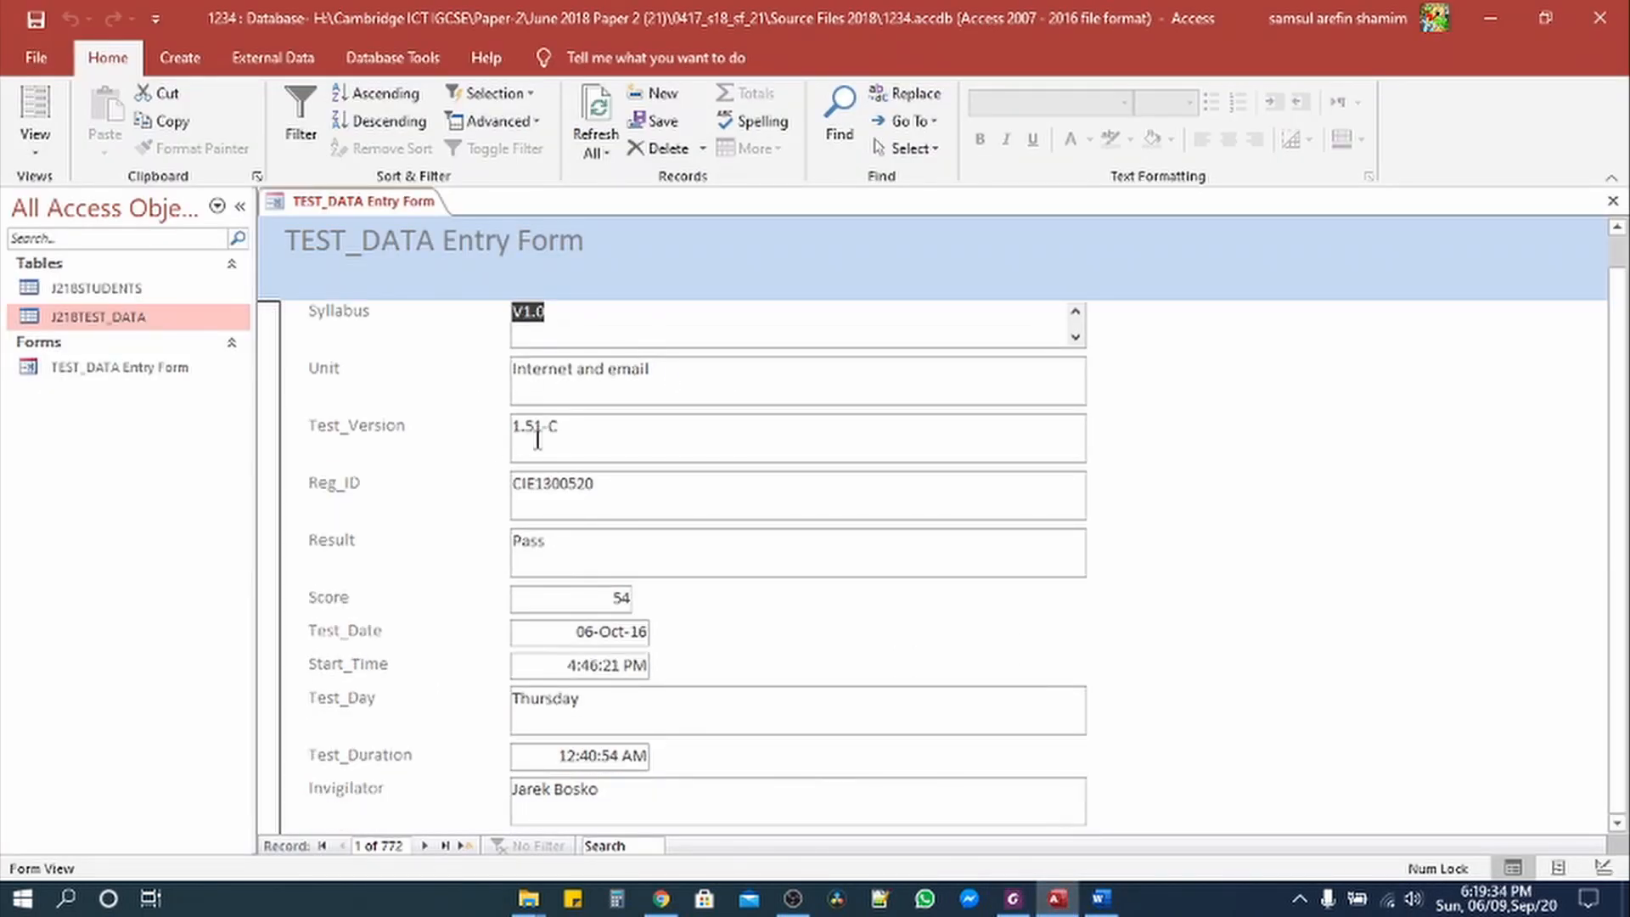
scroll(550, 360, up, 1)
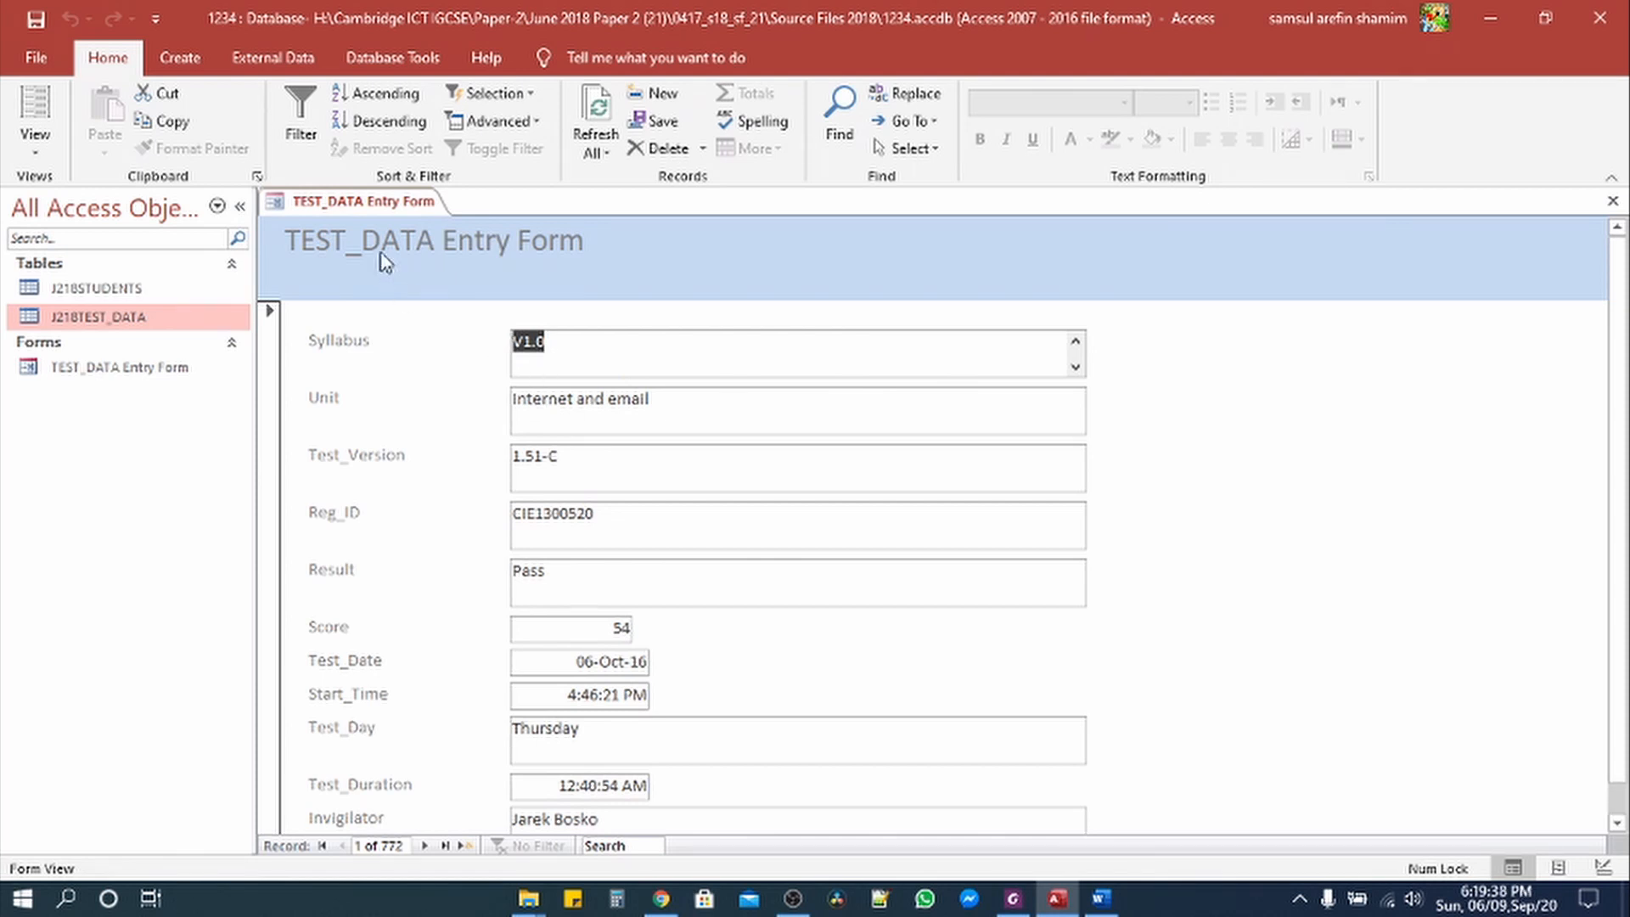
click(35, 143)
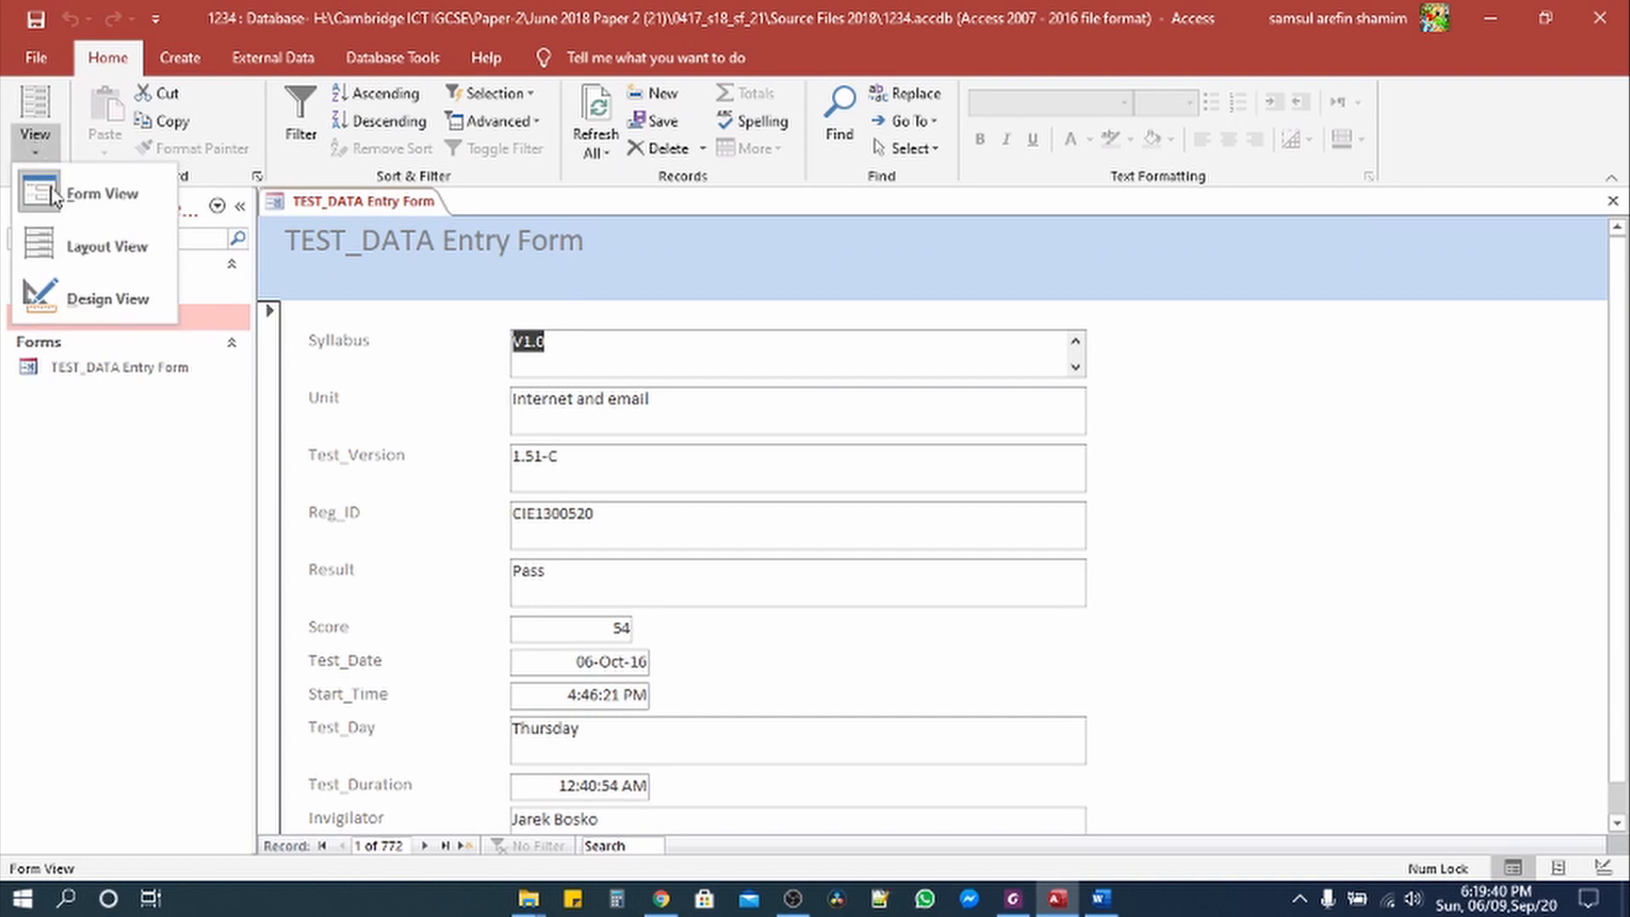
click(85, 297)
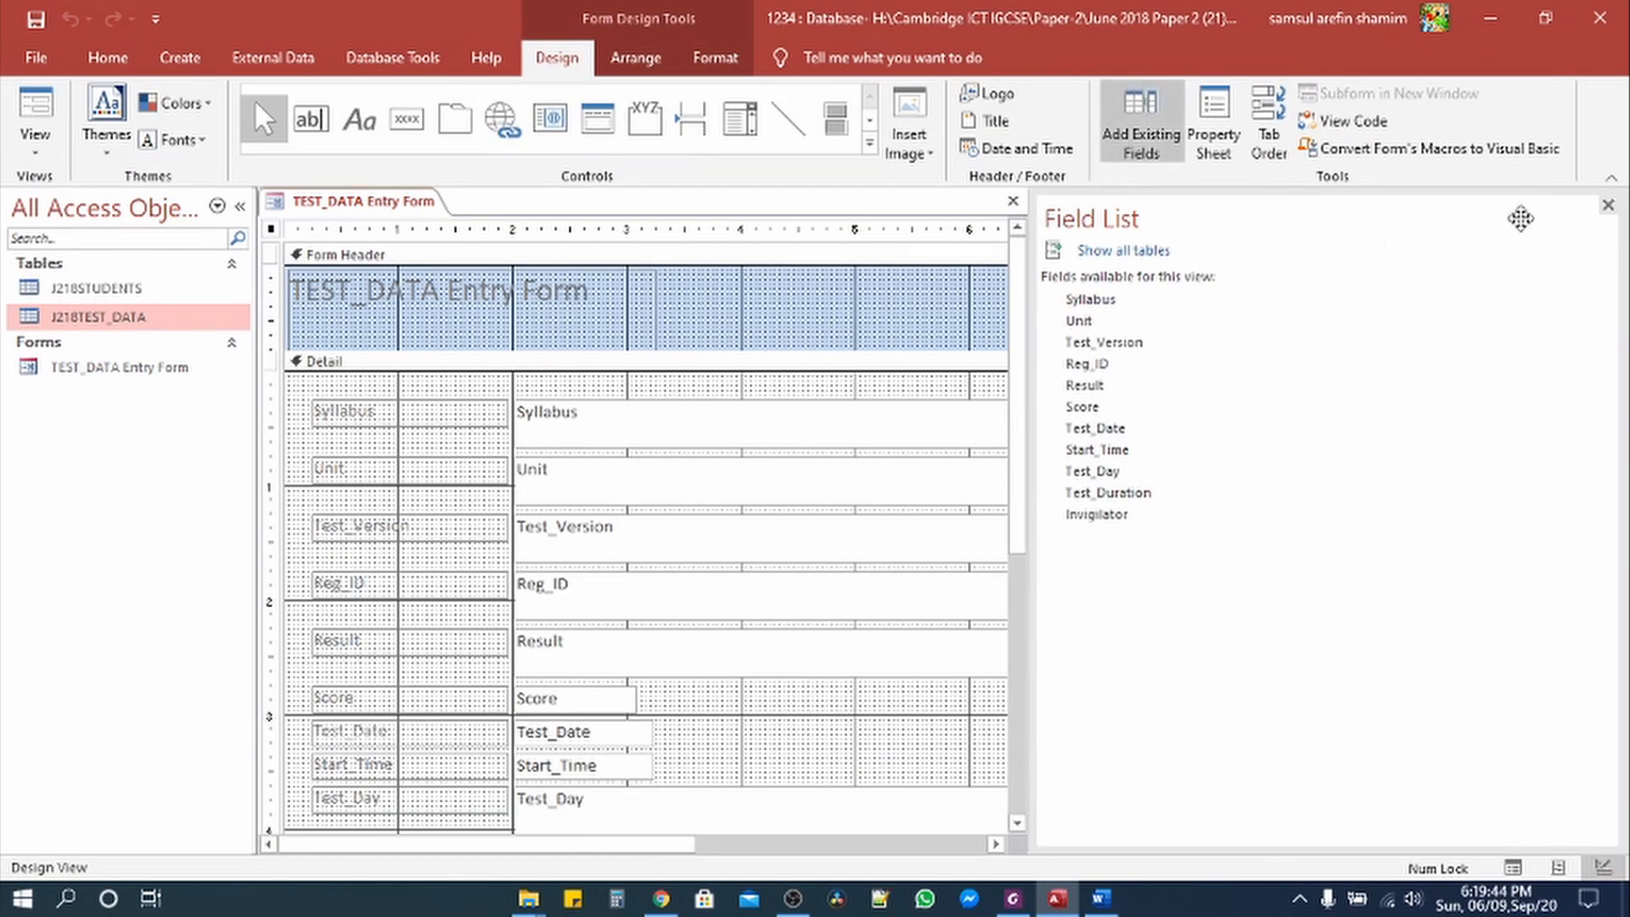
Step: Hide the field list and widen the form title label across the header
click(1607, 205)
scroll(698, 540, down, 3)
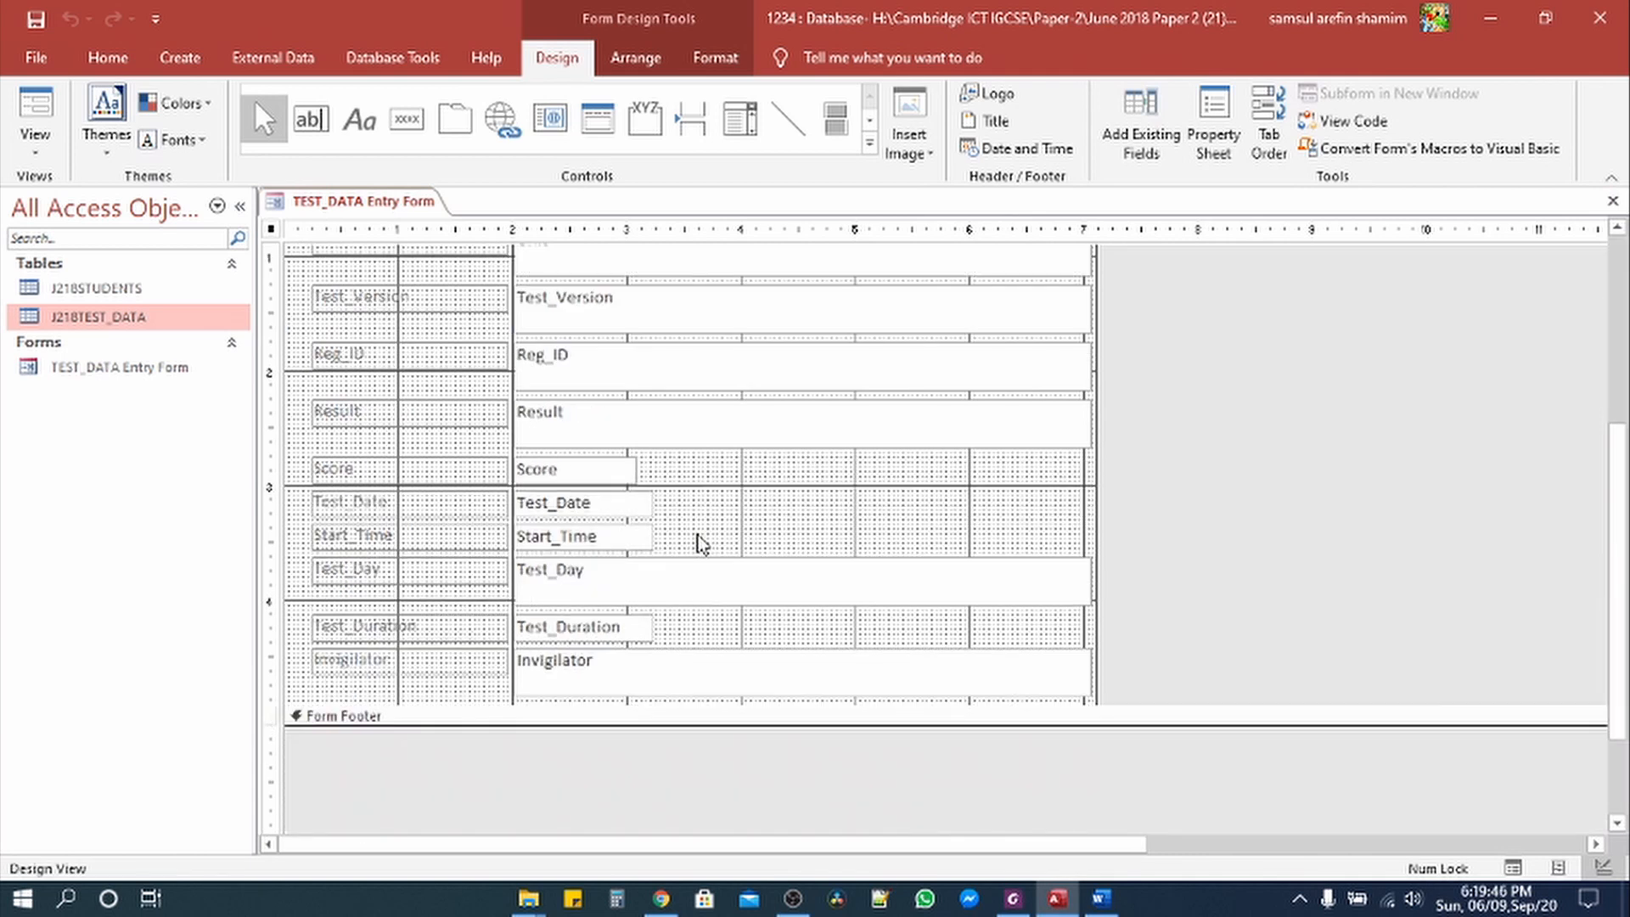
scroll(699, 540, up, 3)
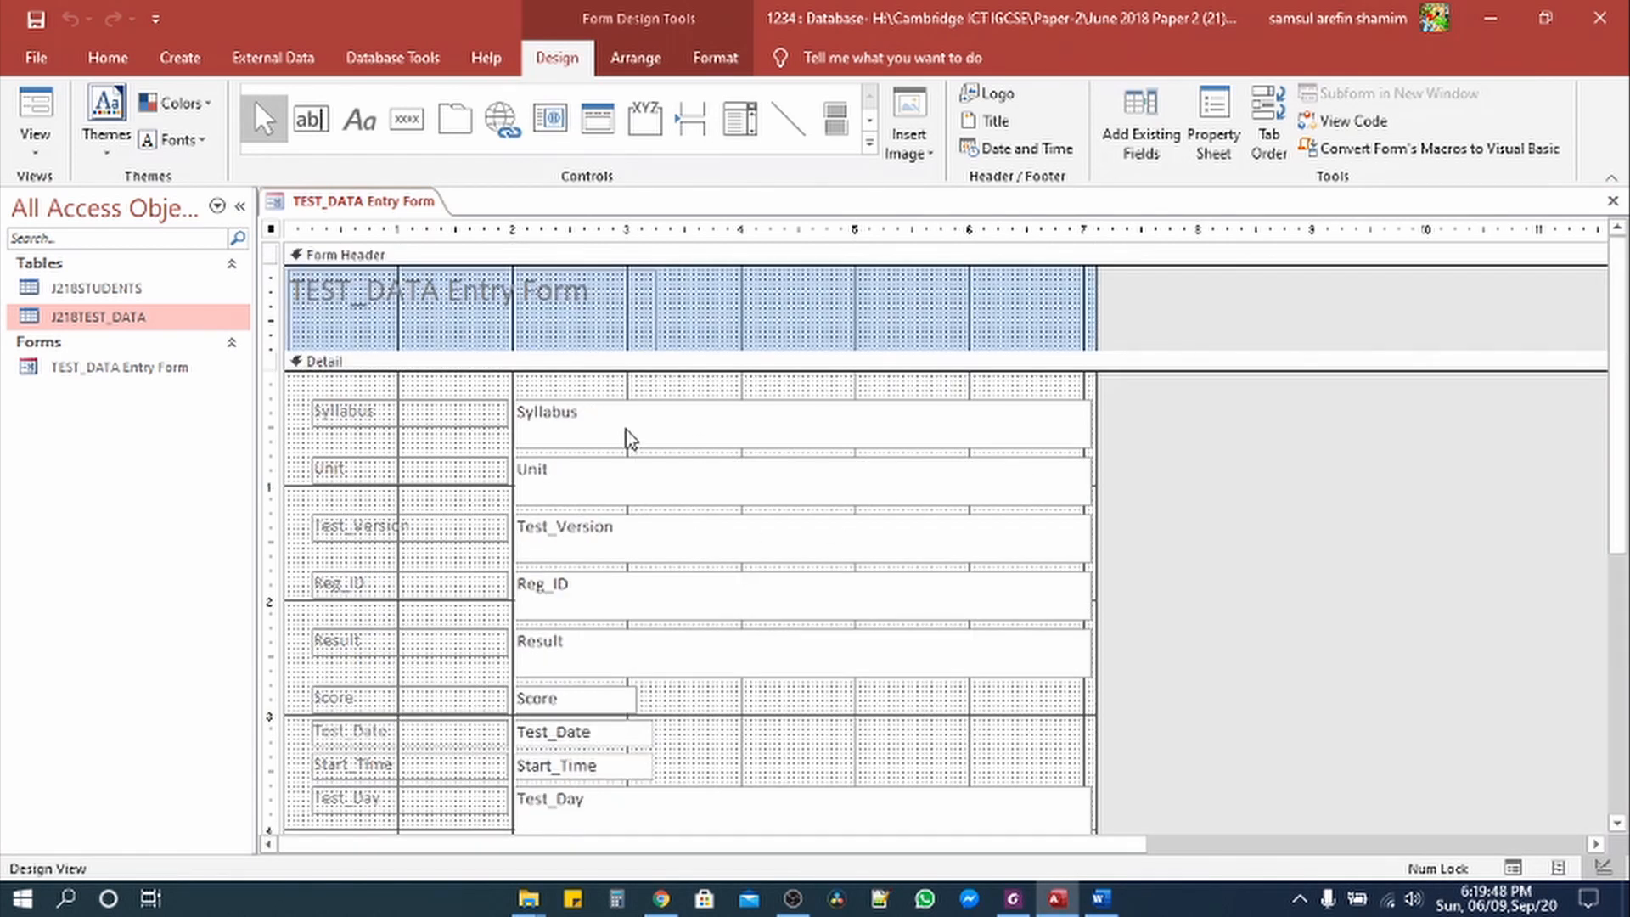
click(608, 327)
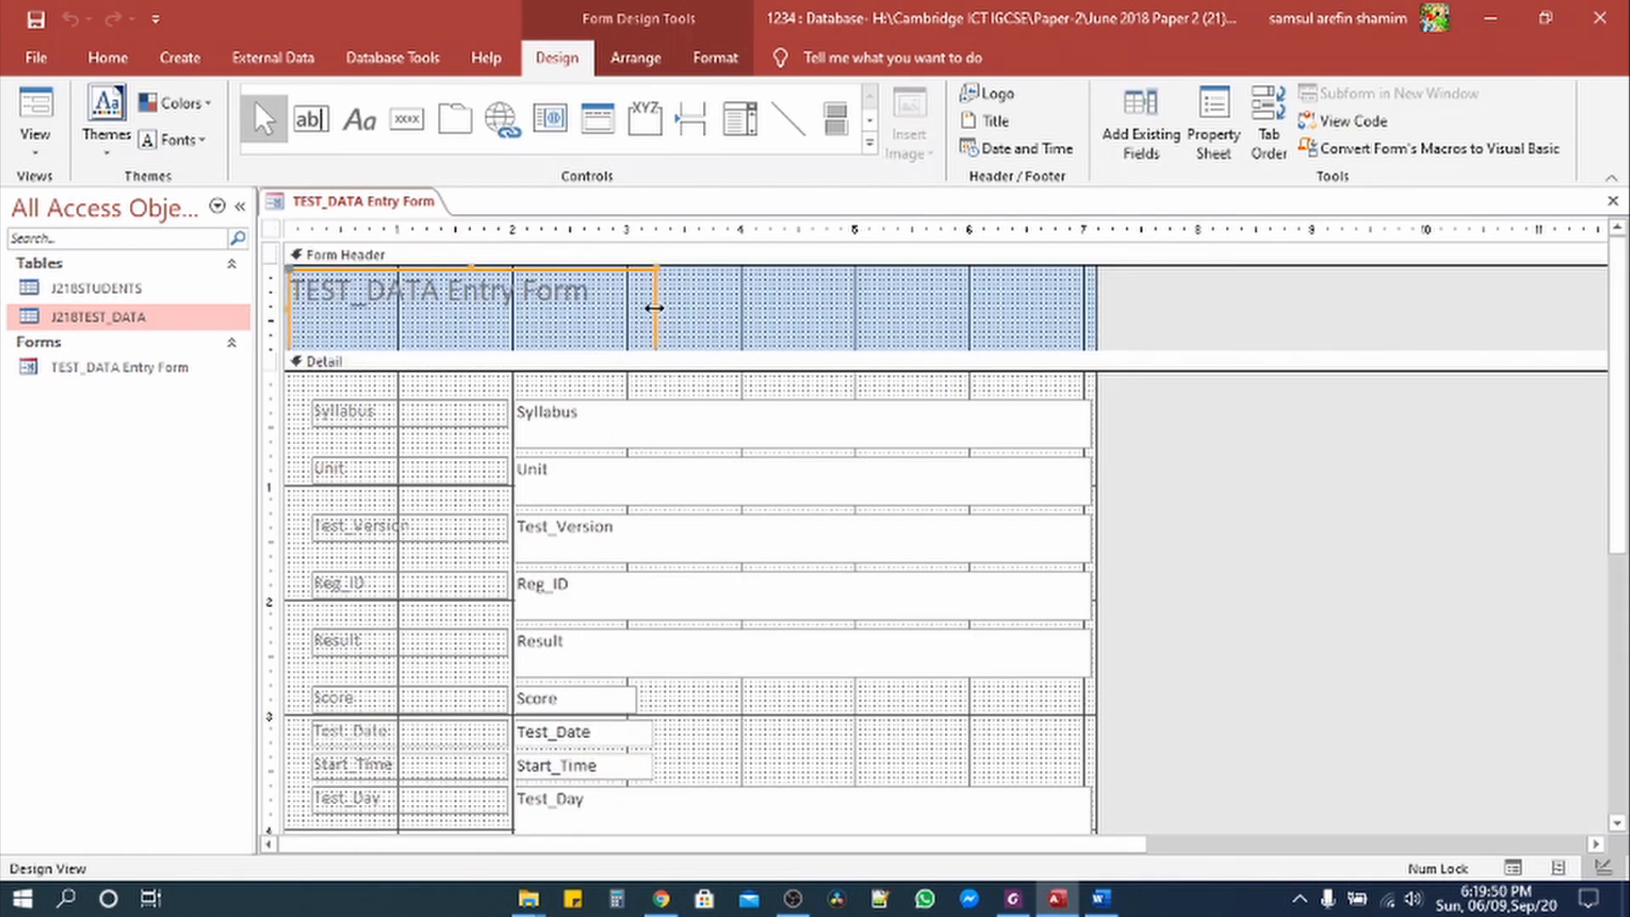
drag(653, 307, 1055, 313)
Step: Set the title text to font size 28 and make the form header section taller
click(594, 295)
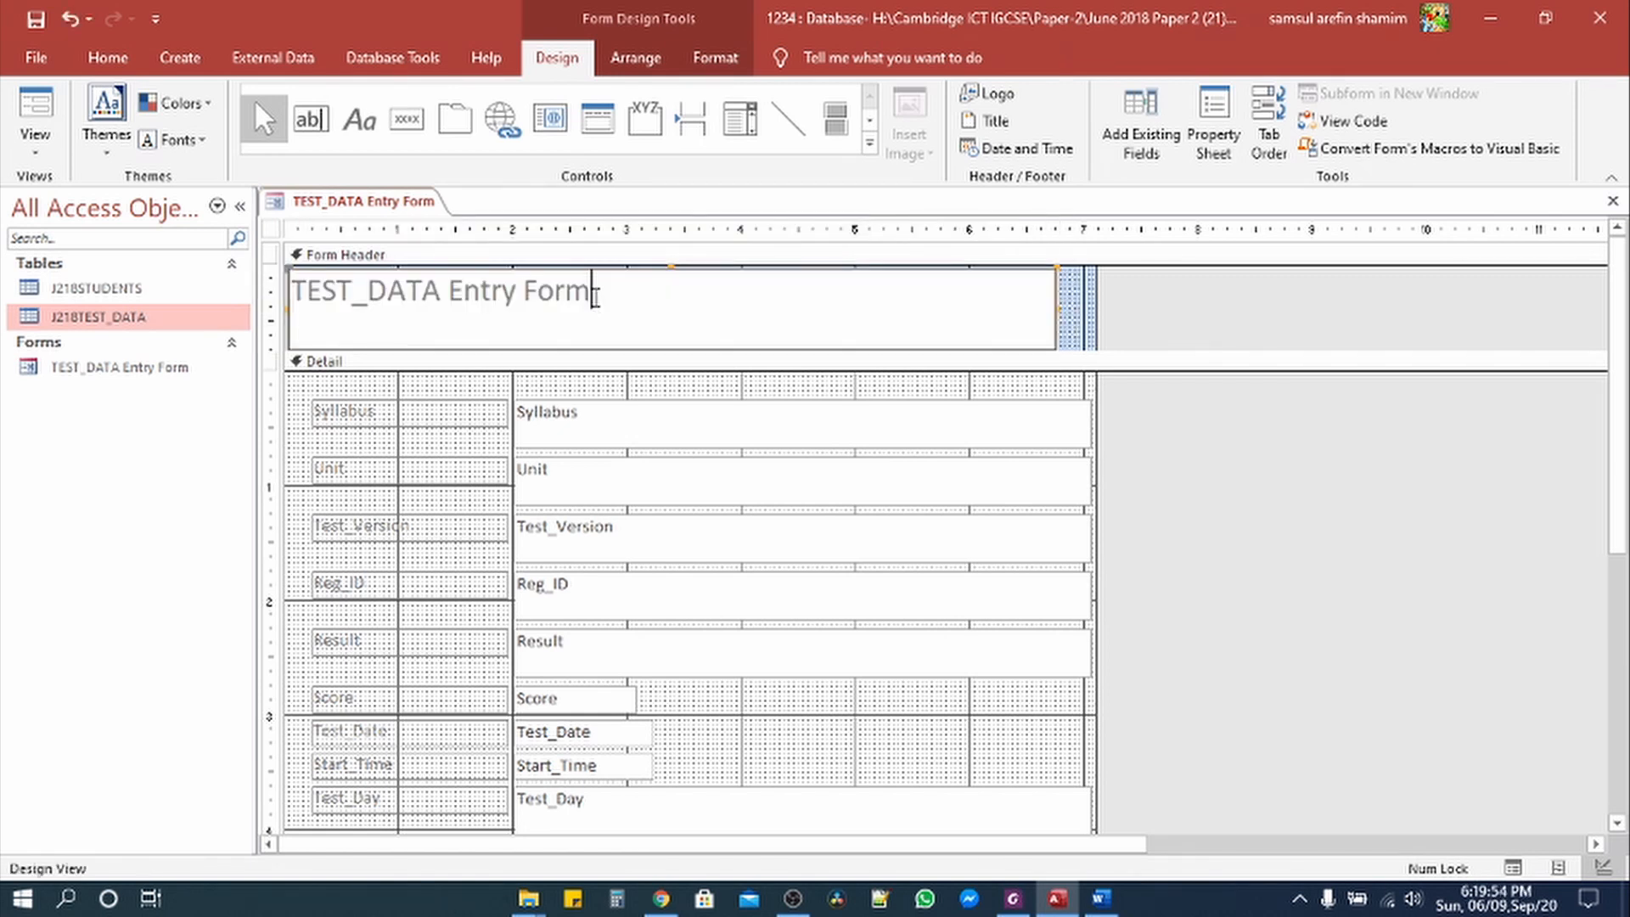
drag(595, 296, 289, 293)
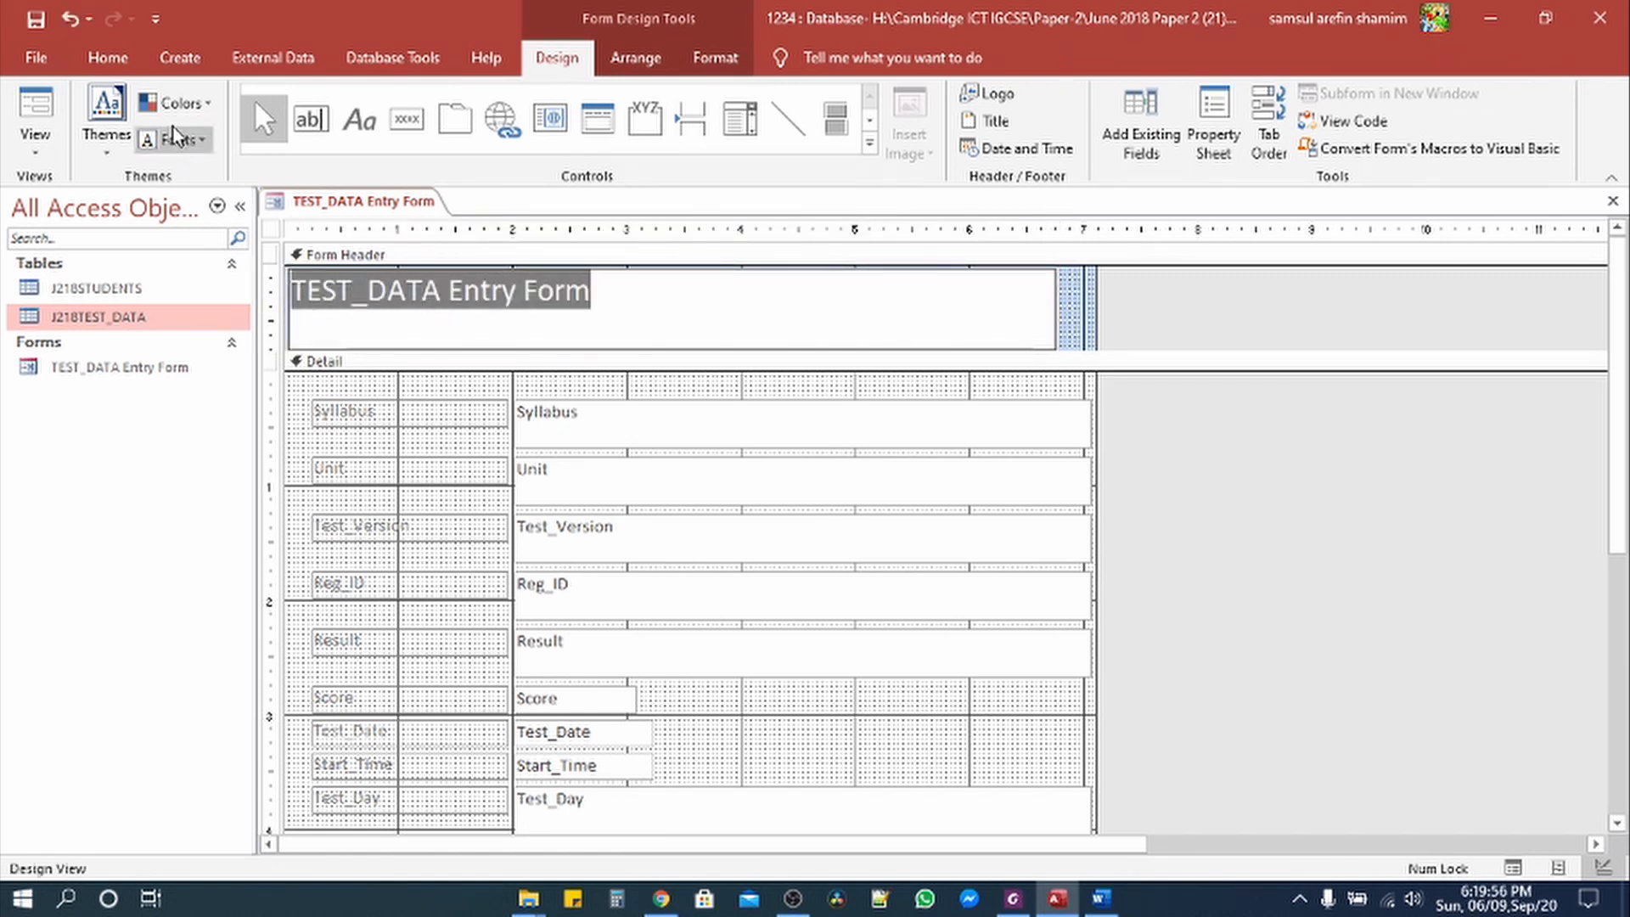
click(107, 58)
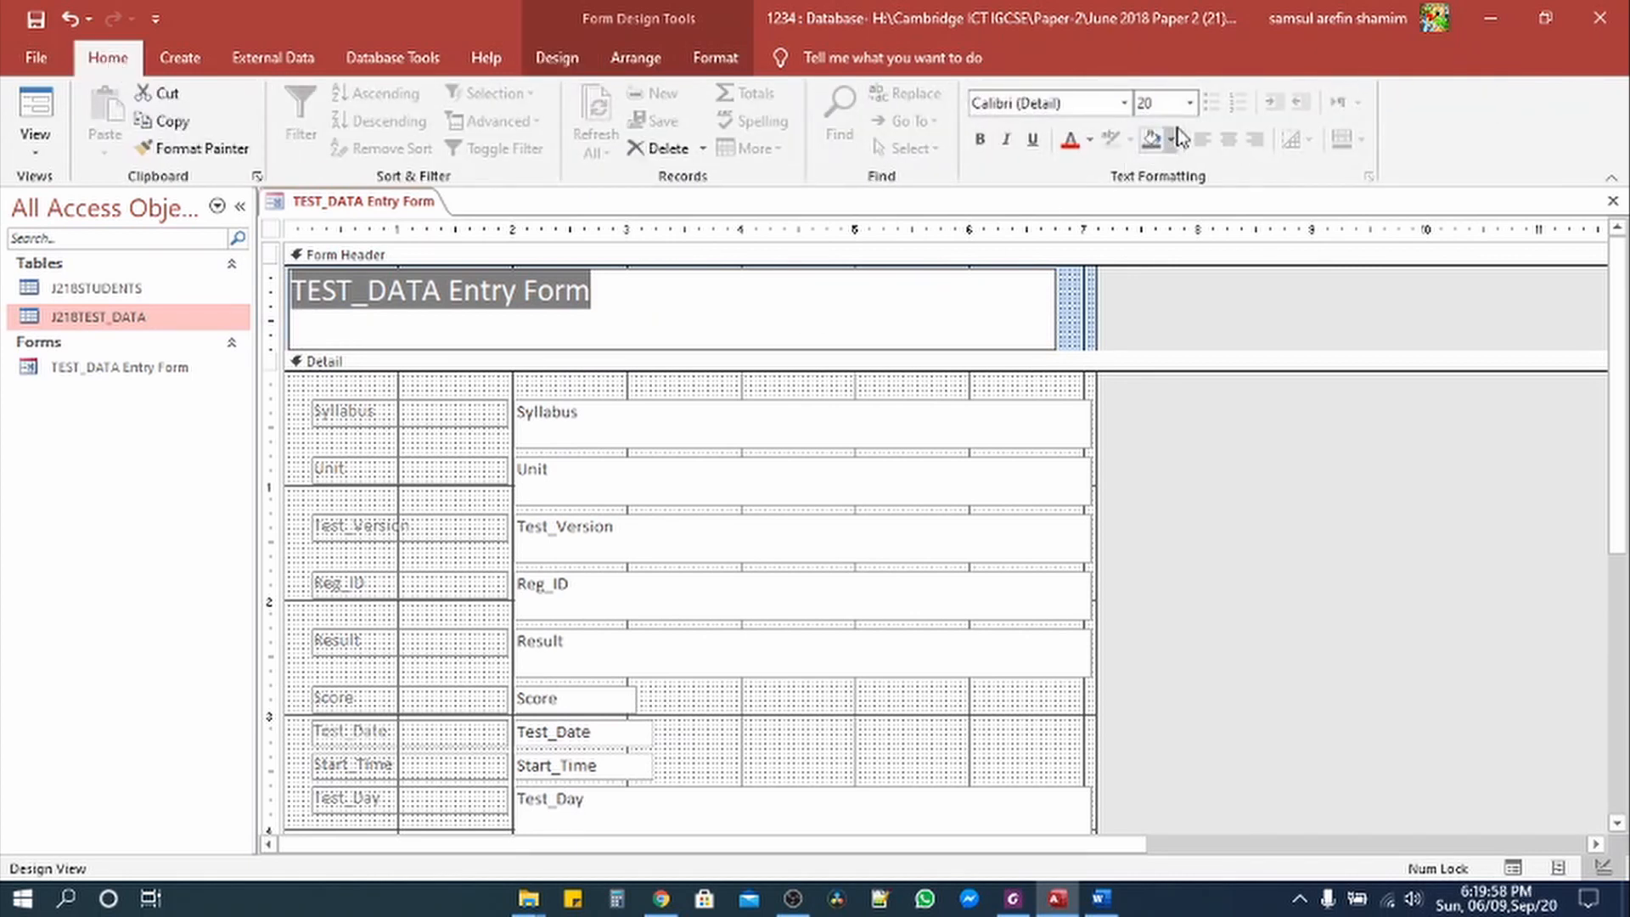
click(1190, 102)
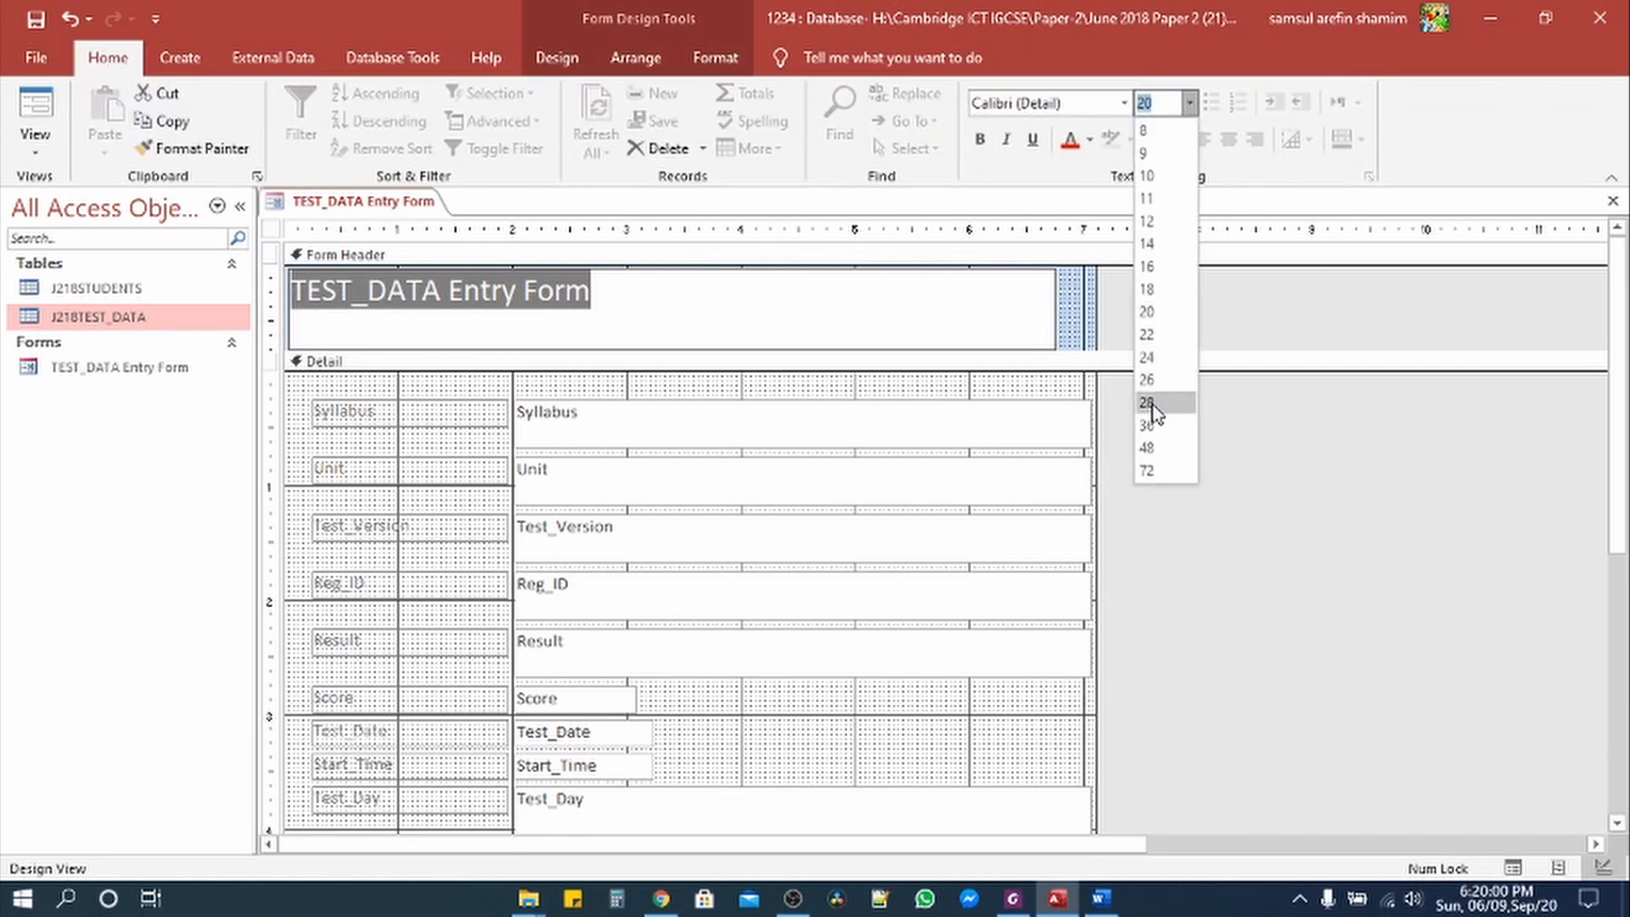
click(1151, 403)
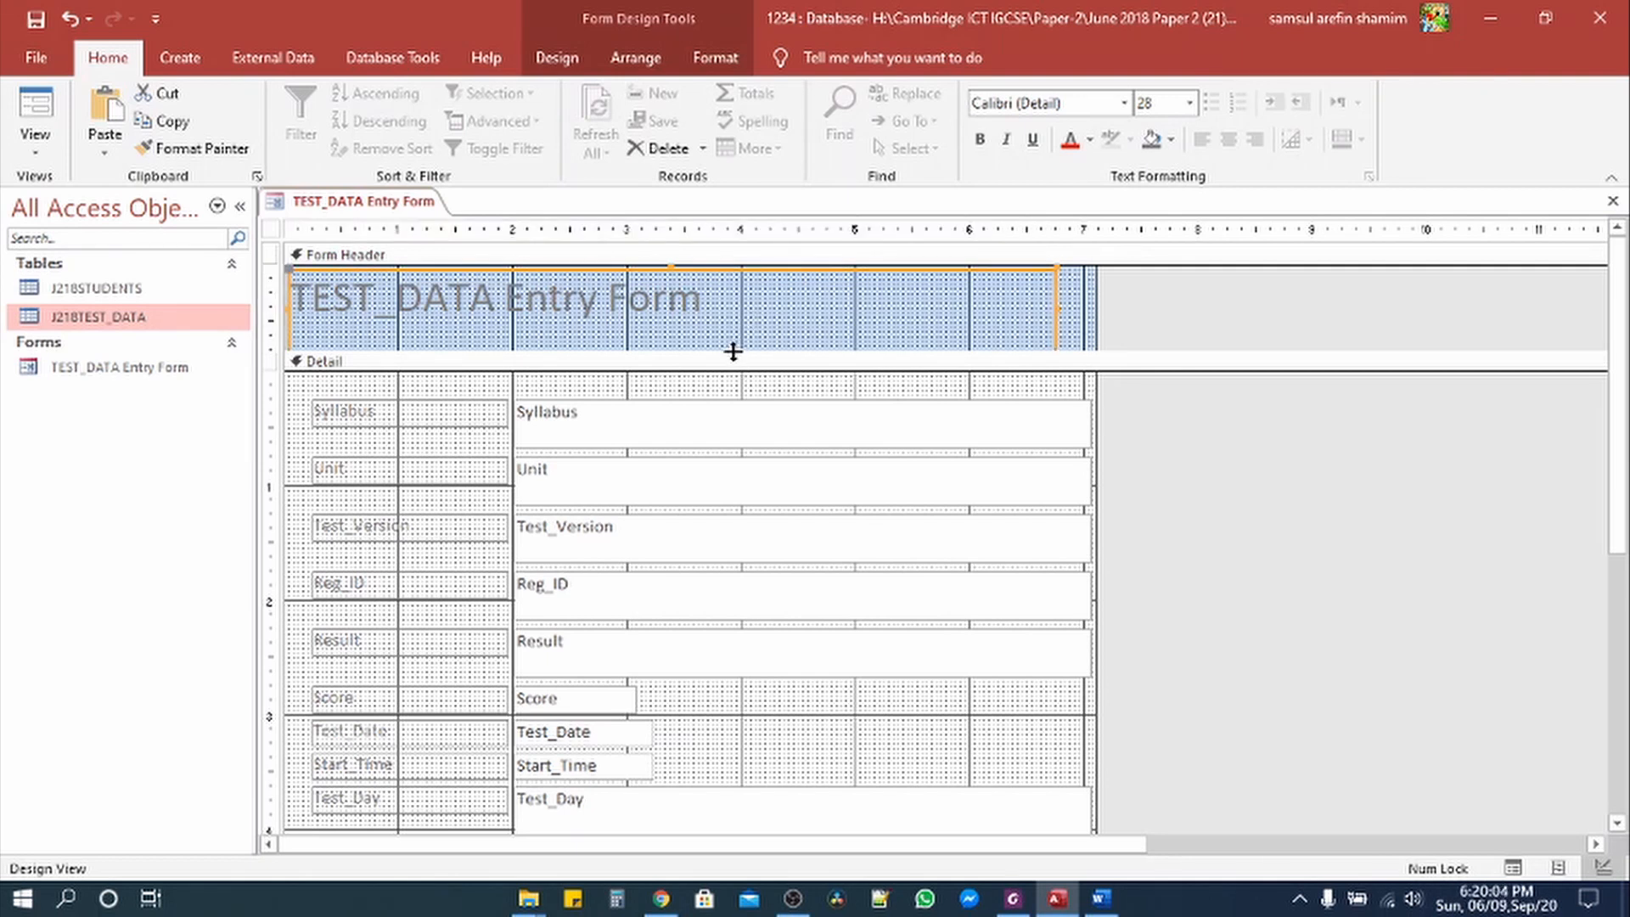
drag(734, 351, 666, 336)
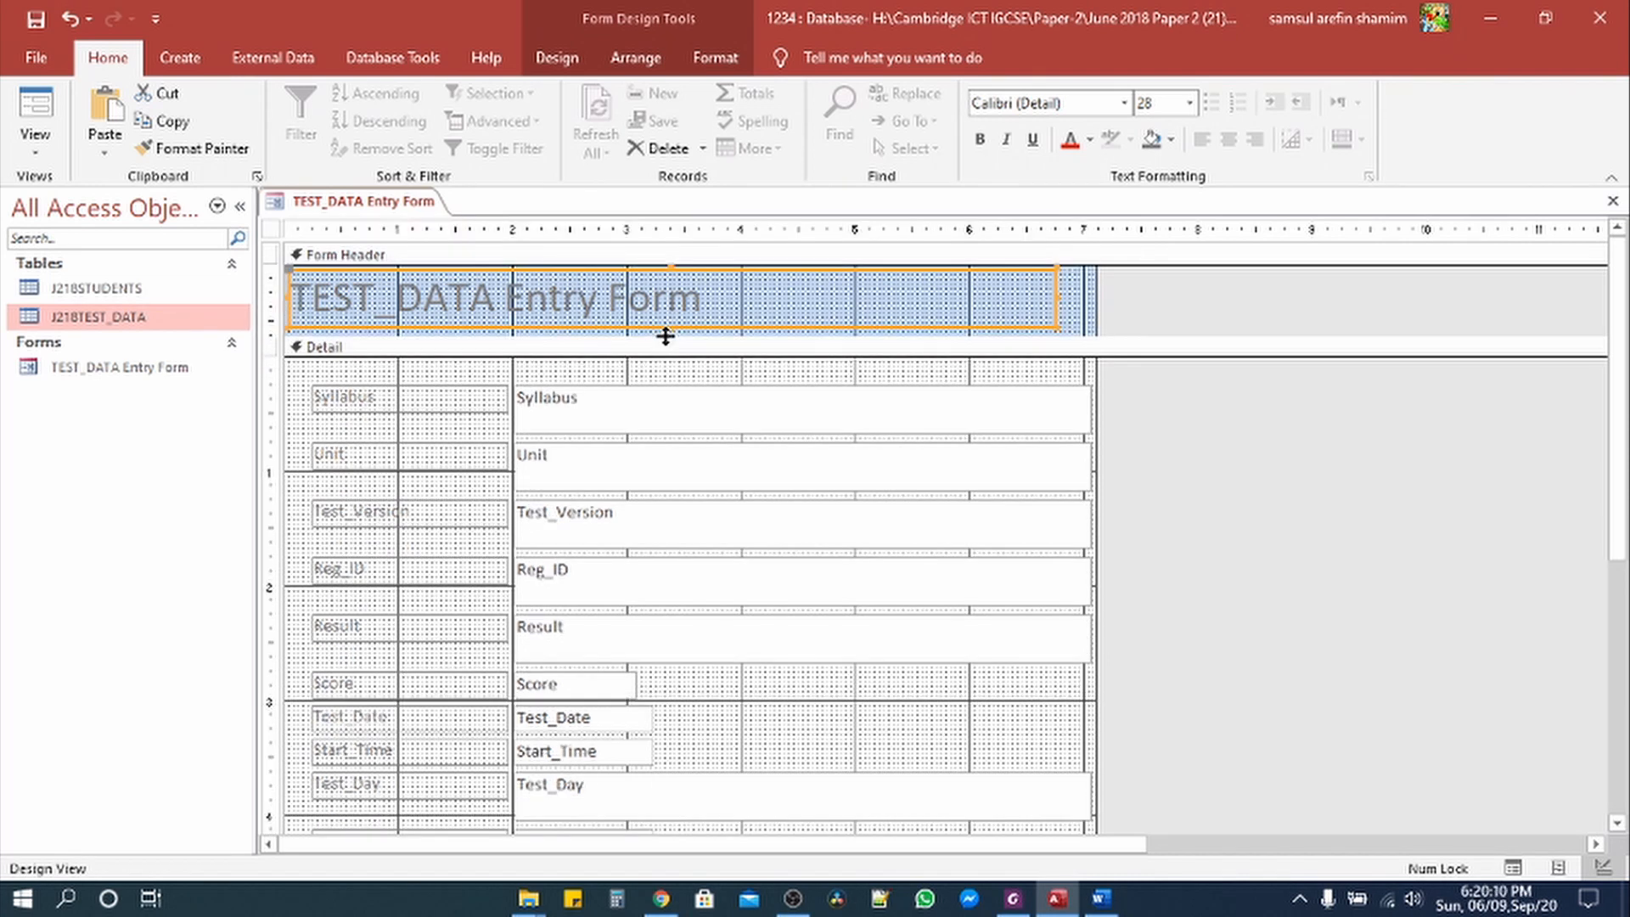
Step: Left-align the title and shorten the Syllabus, Unit, Test_Version, Reg_ID and Result text boxes
click(1203, 138)
click(658, 416)
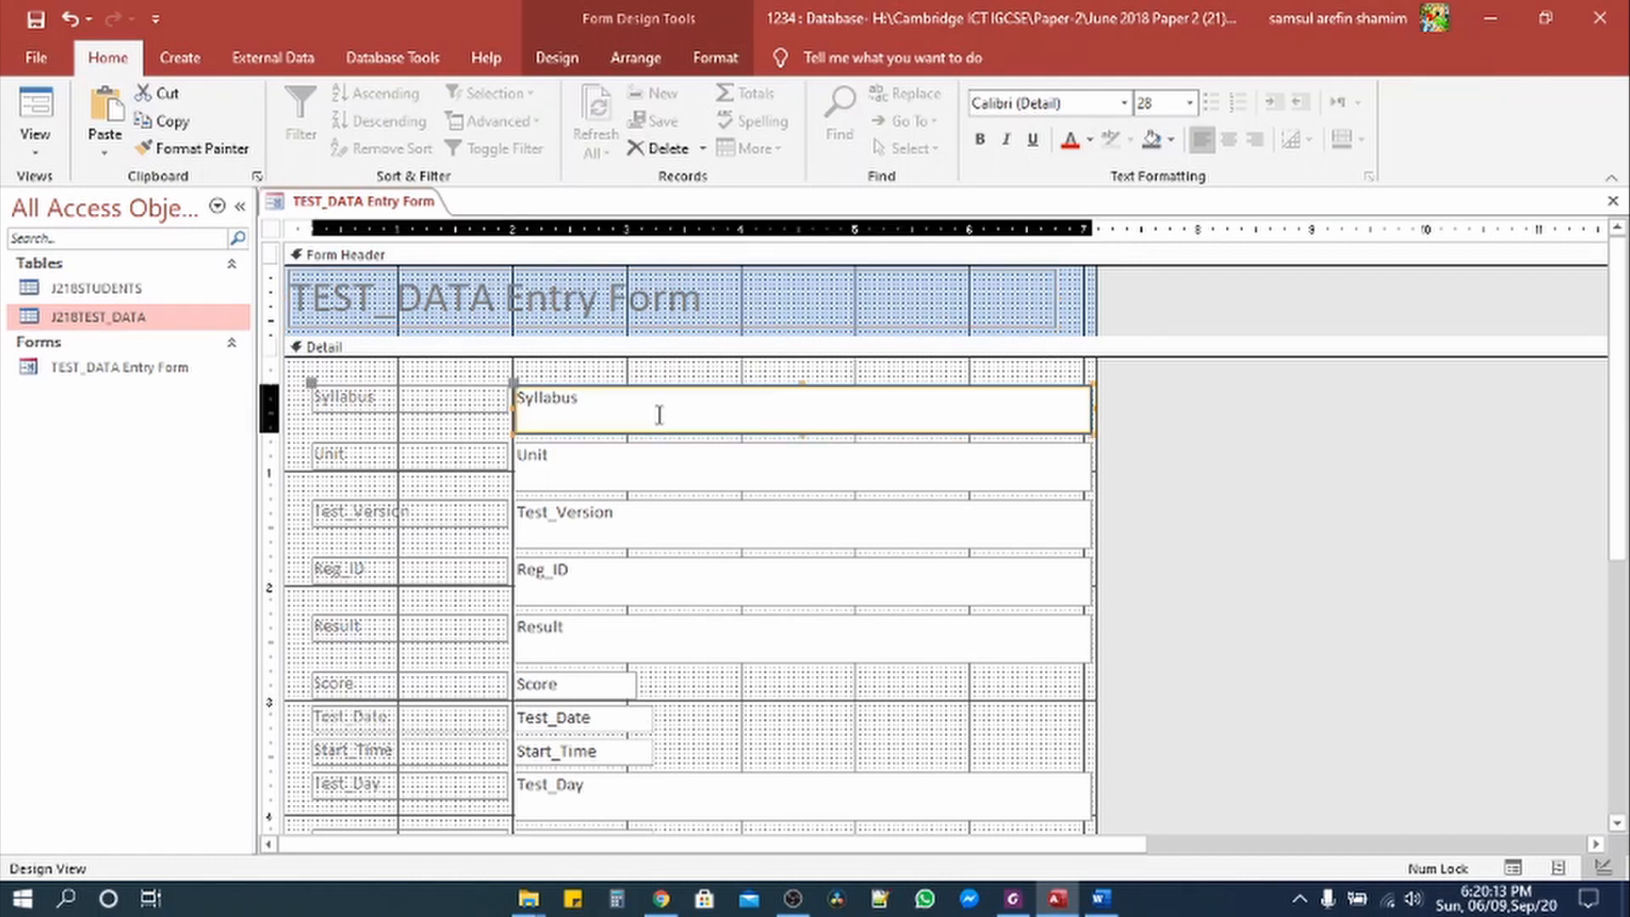
shift+click(648, 480)
shift+click(645, 541)
shift+click(635, 605)
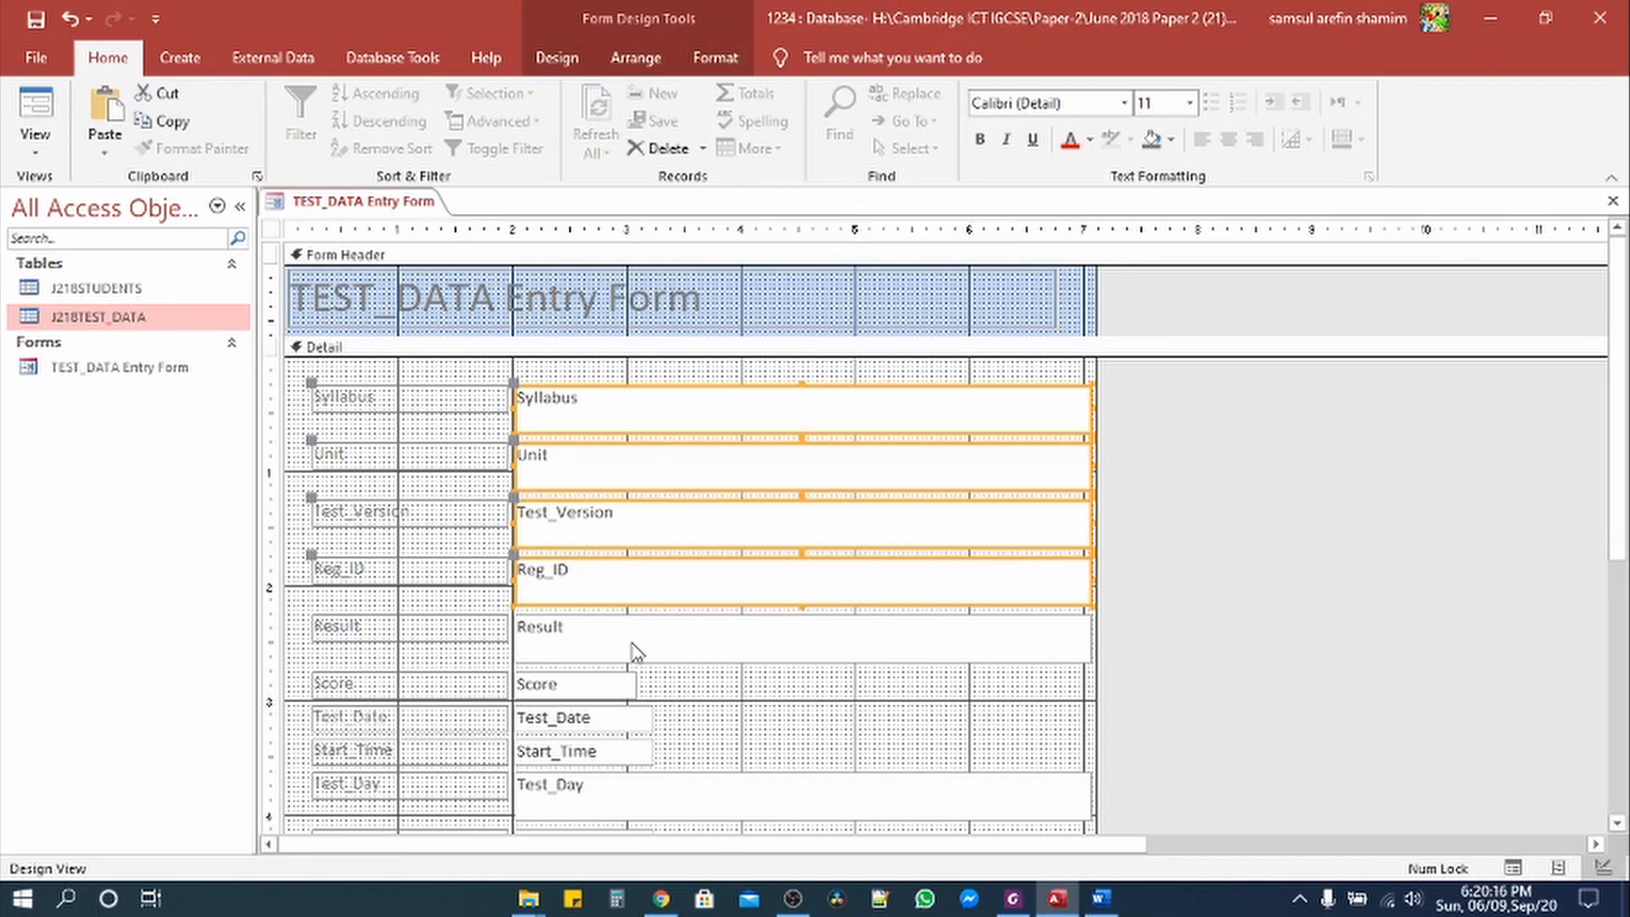
shift+click(634, 647)
drag(803, 662, 803, 641)
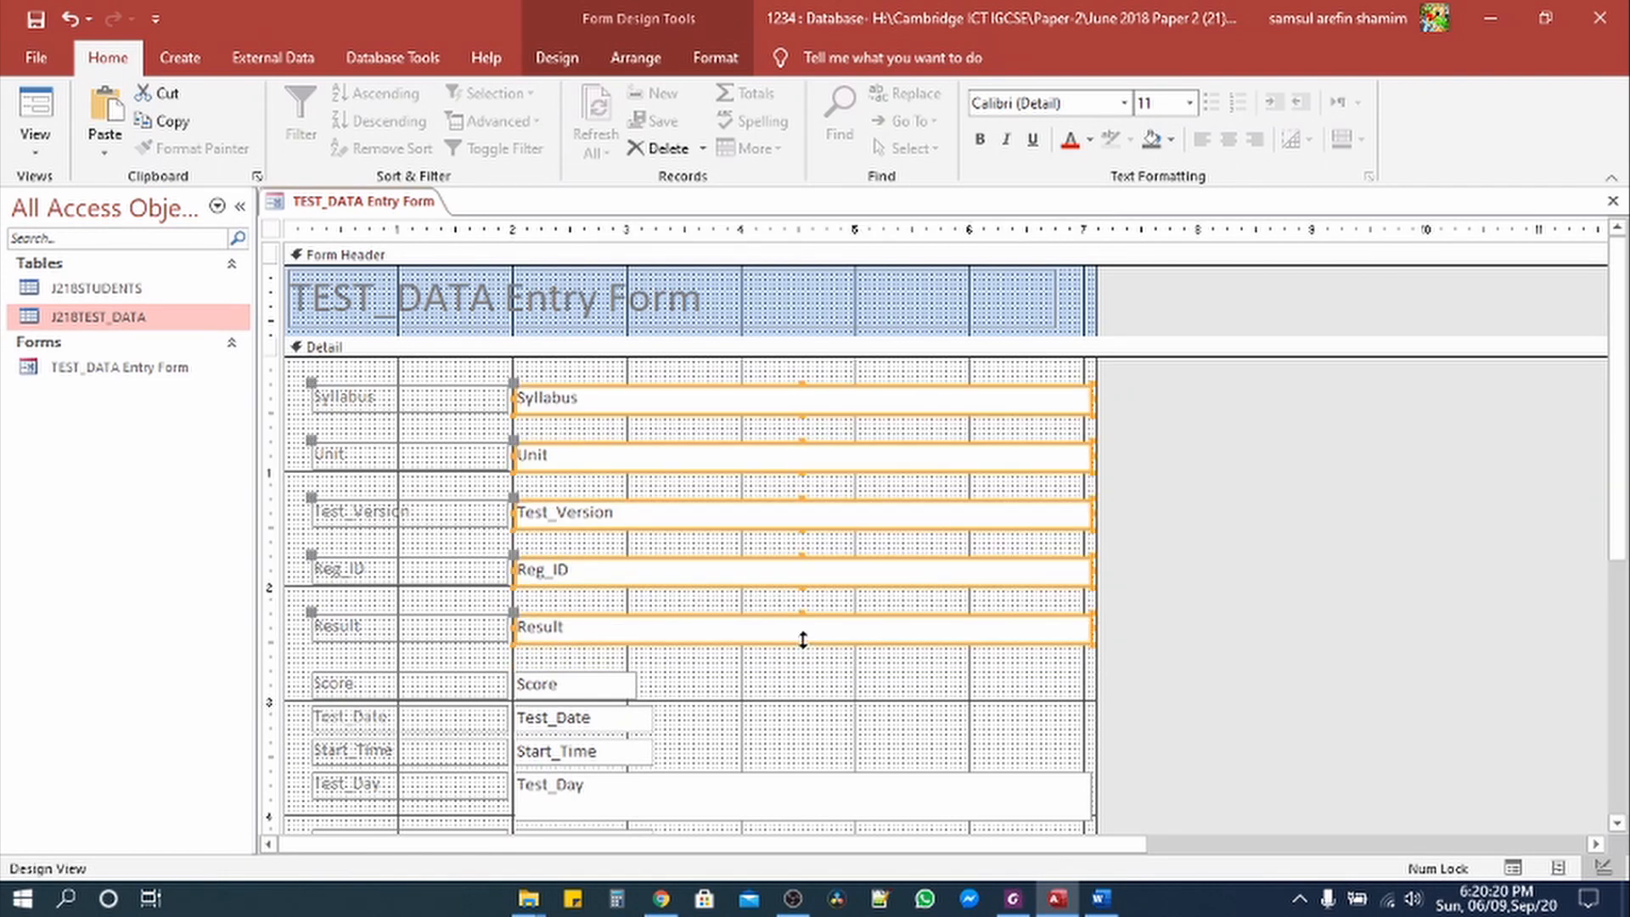
scroll(696, 610, down, 3)
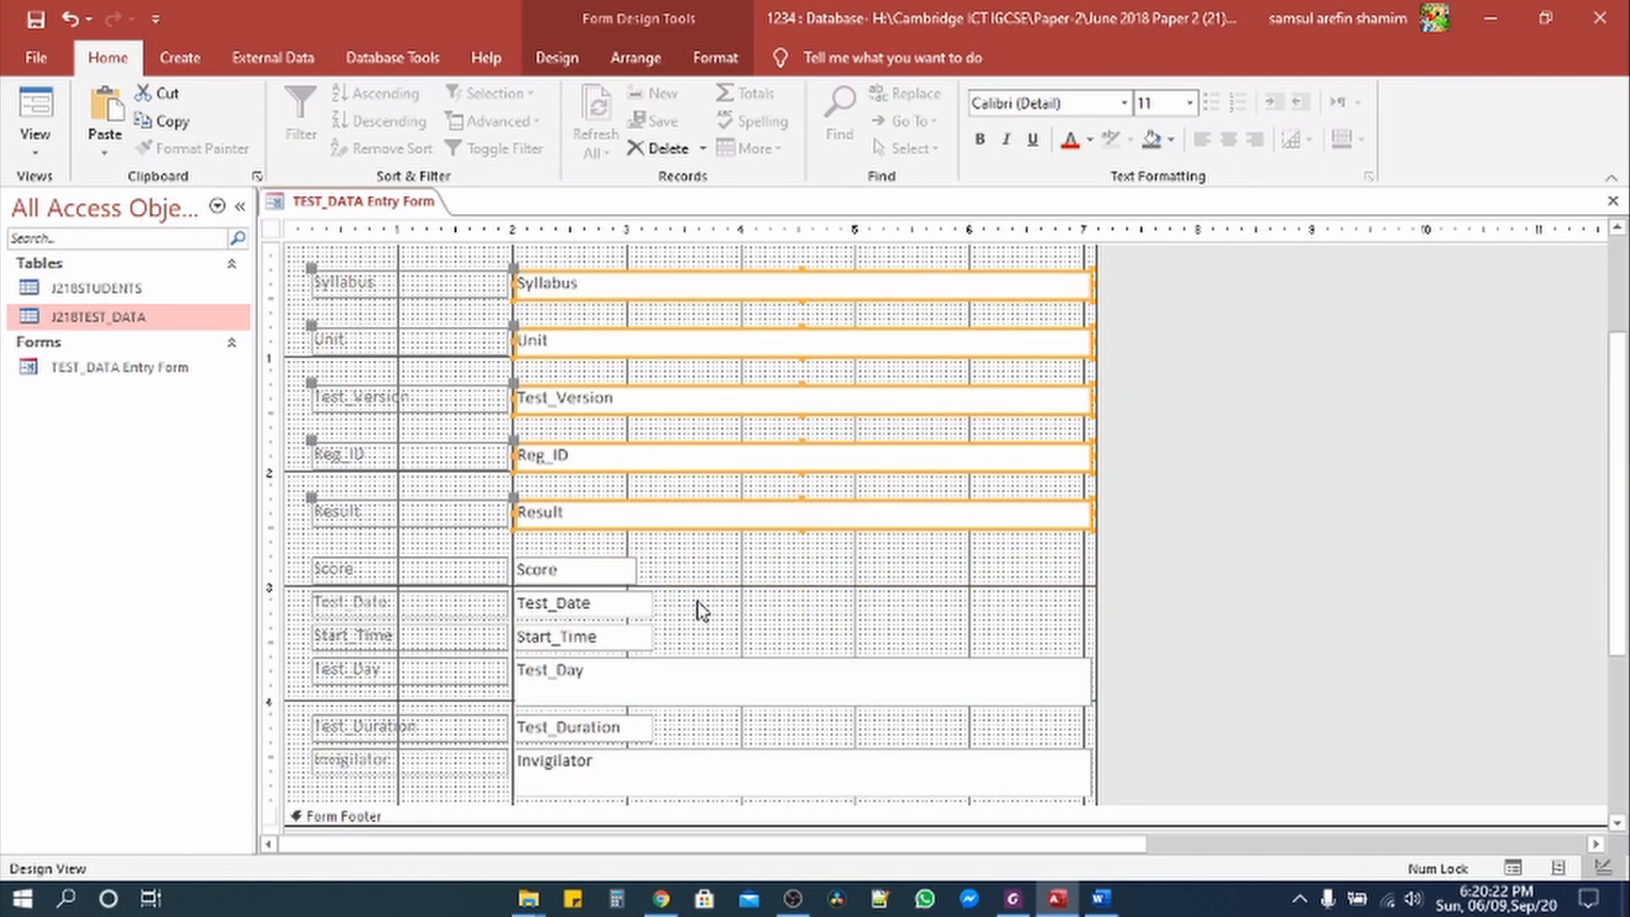
Step: Narrow those five text boxes, Syllabus to Result, to about half their width
click(624, 376)
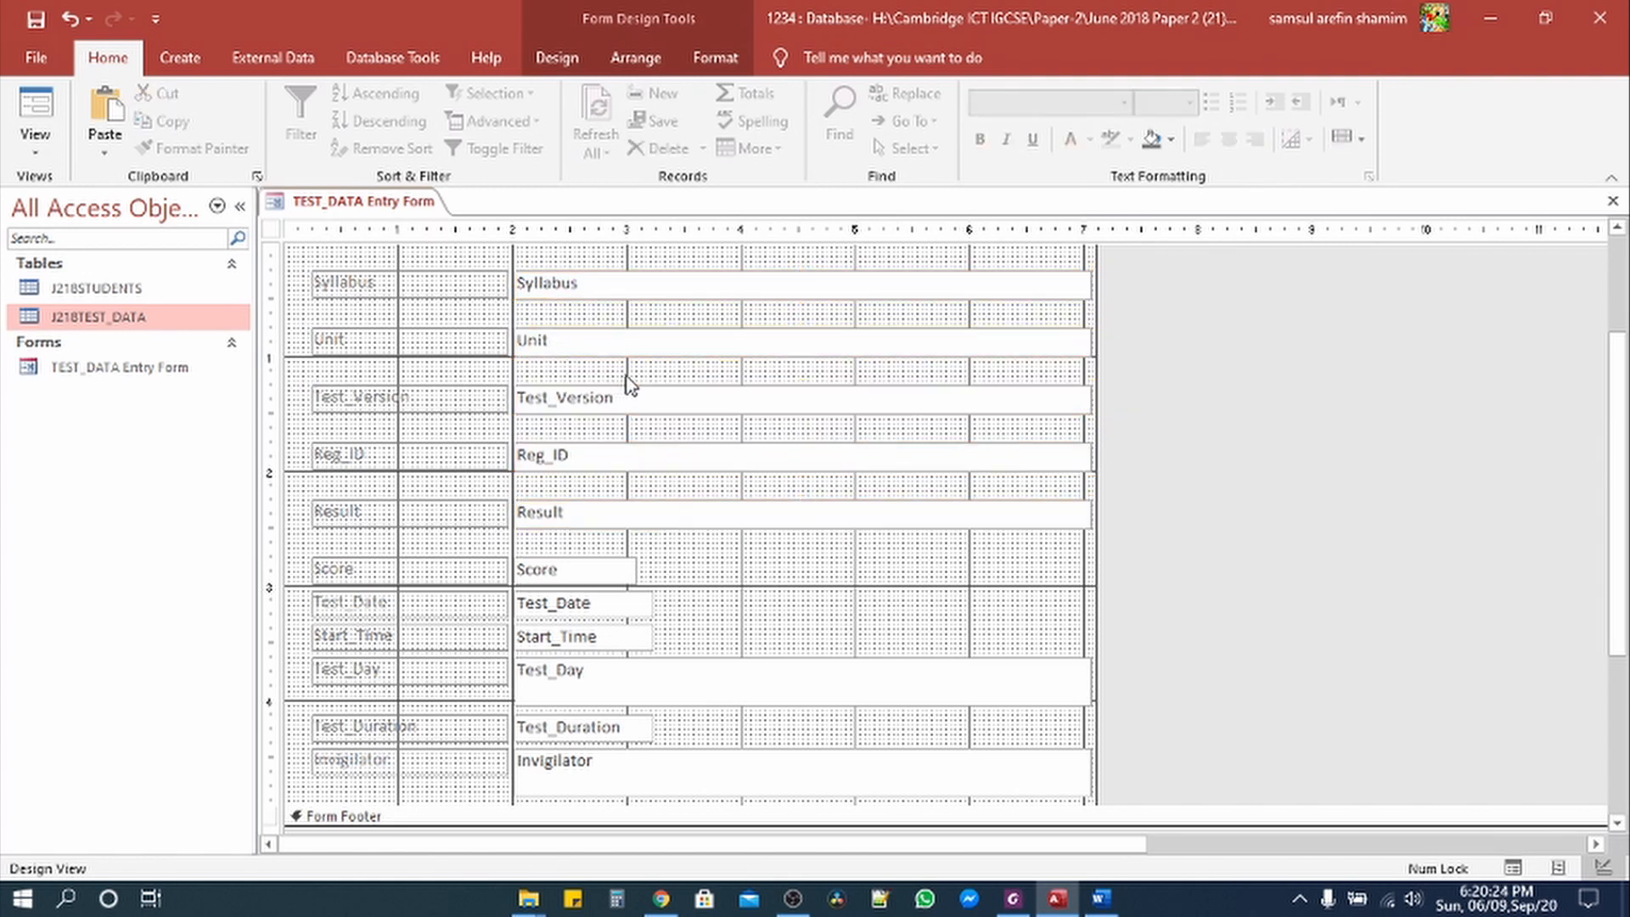
click(1022, 280)
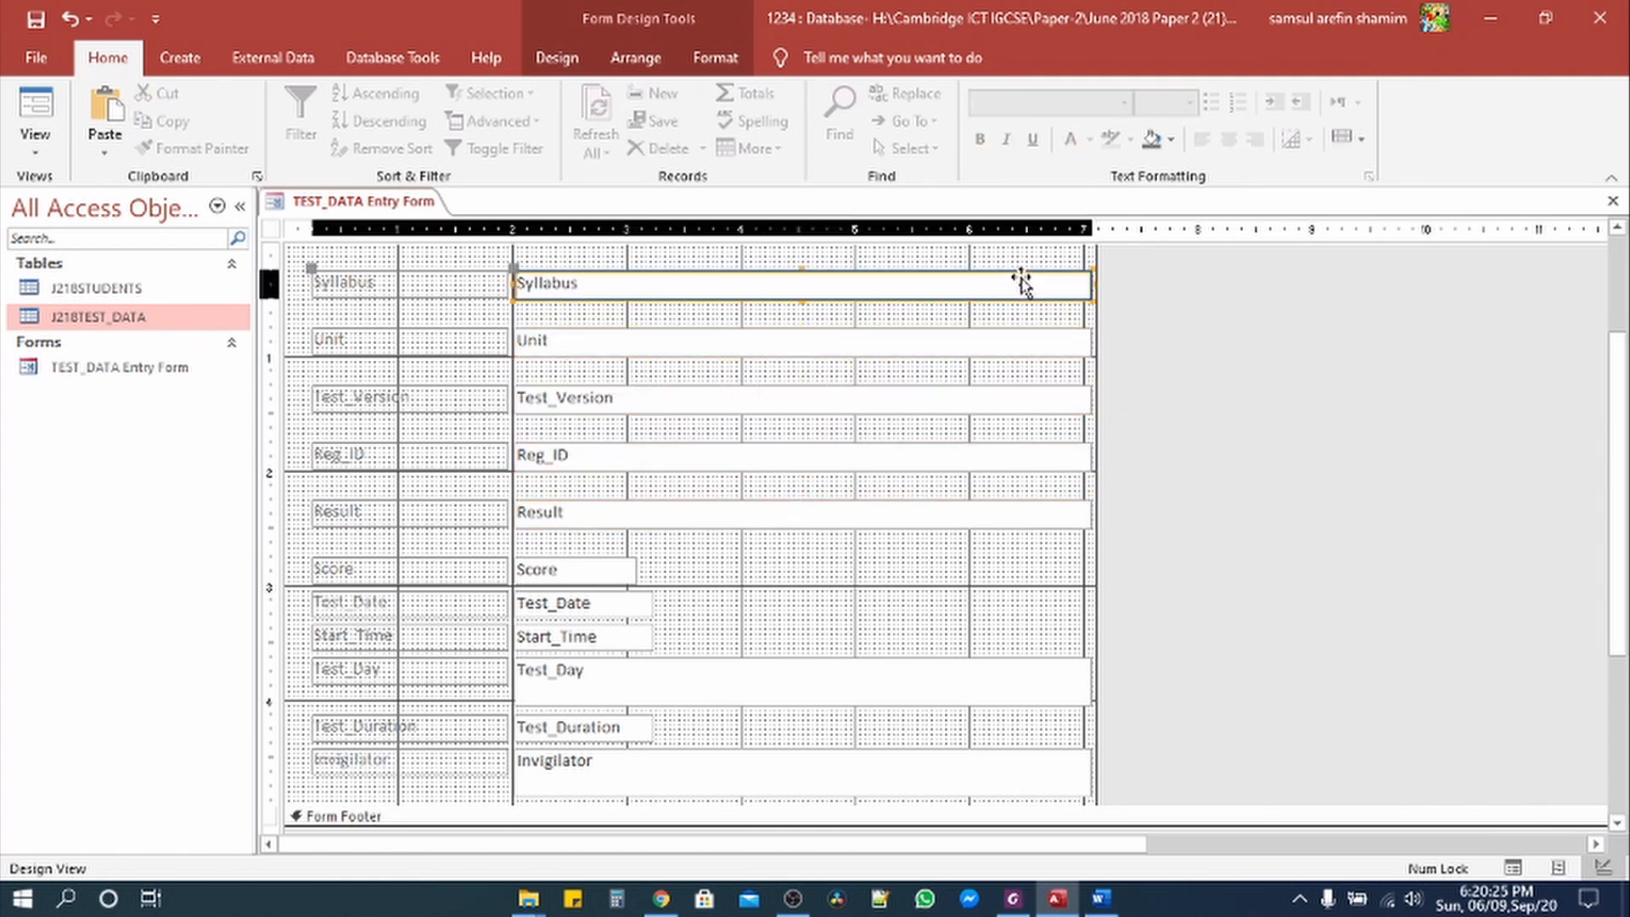
shift+click(985, 344)
shift+click(976, 399)
shift+click(968, 462)
shift+click(957, 512)
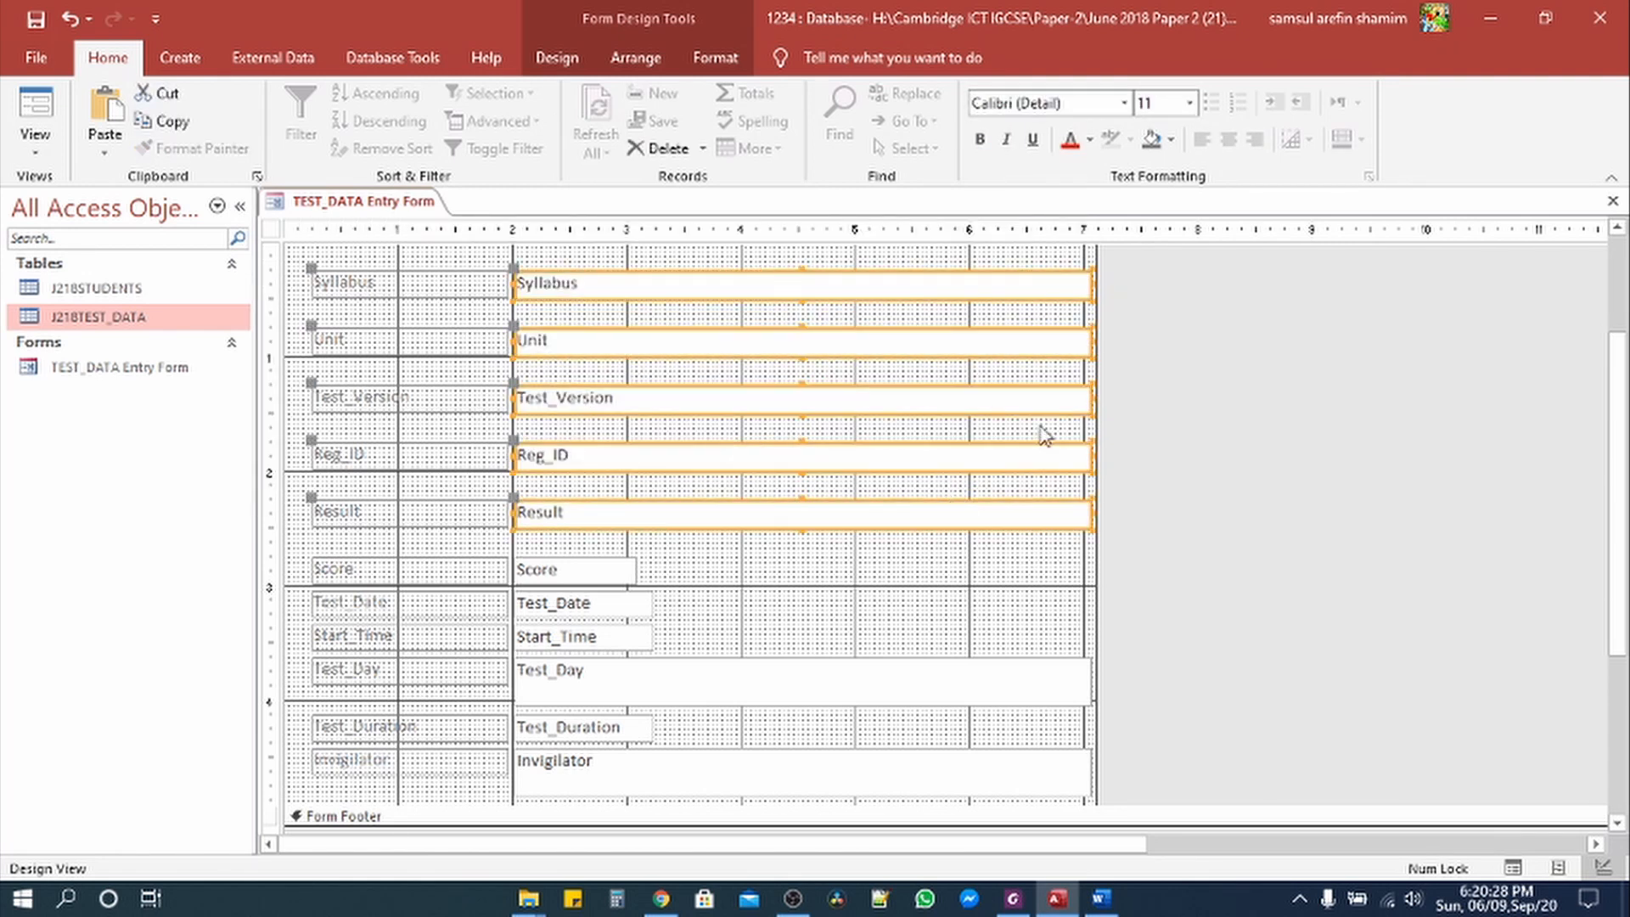
drag(1093, 283, 792, 291)
click(897, 348)
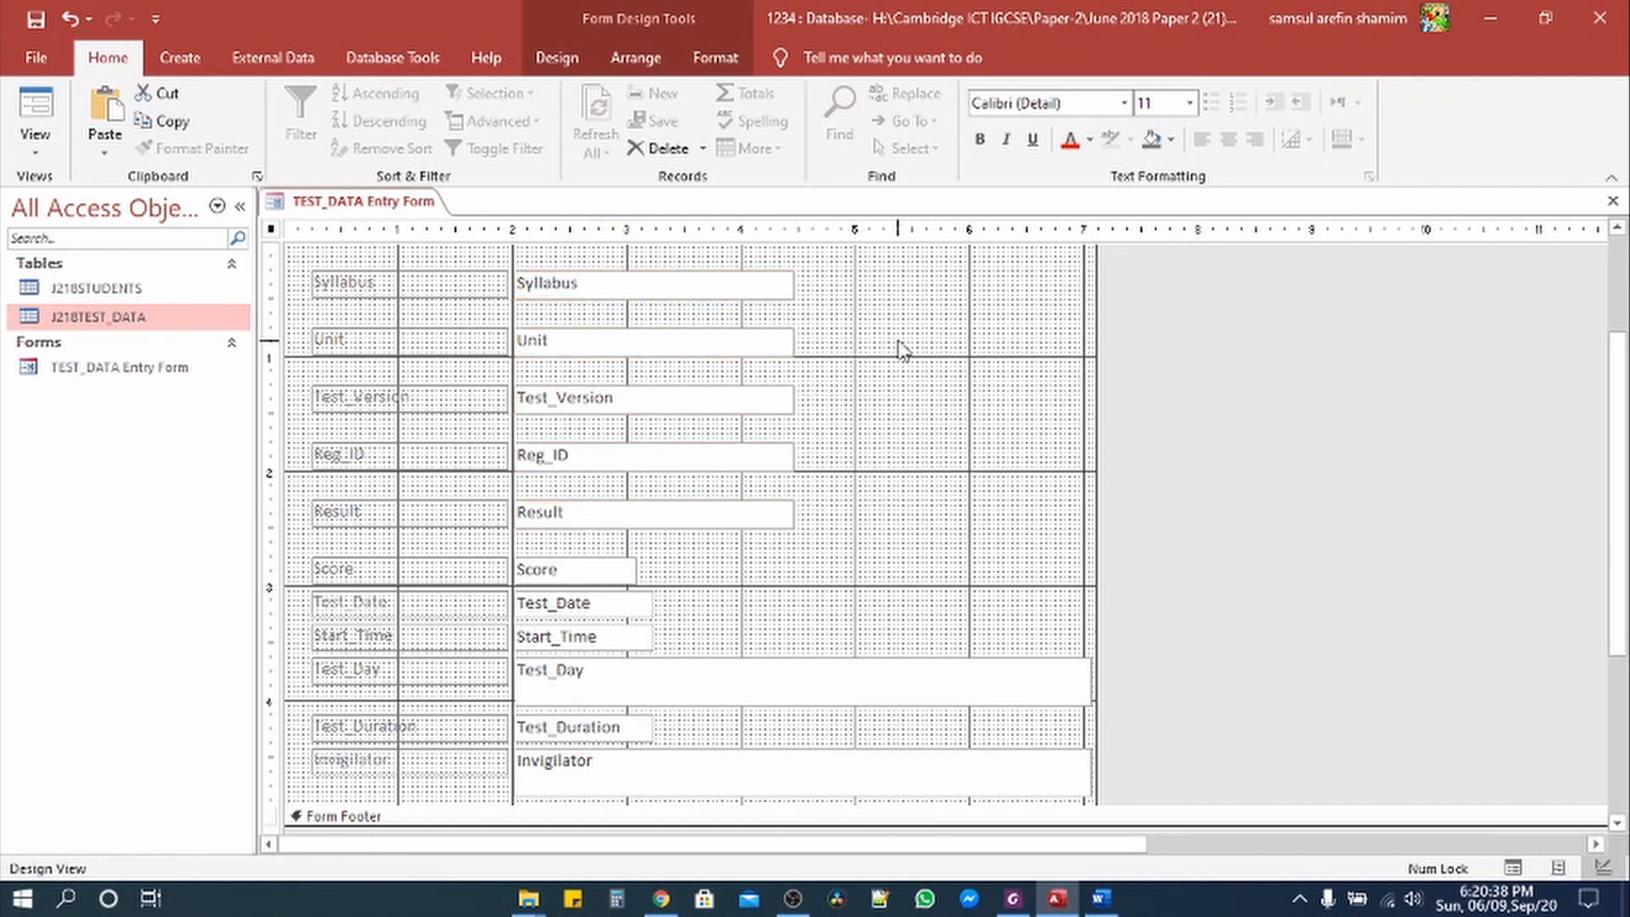
Step: Nudge the Unit and Test_Version rows up to sit evenly beneath Syllabus
drag(825, 354, 380, 344)
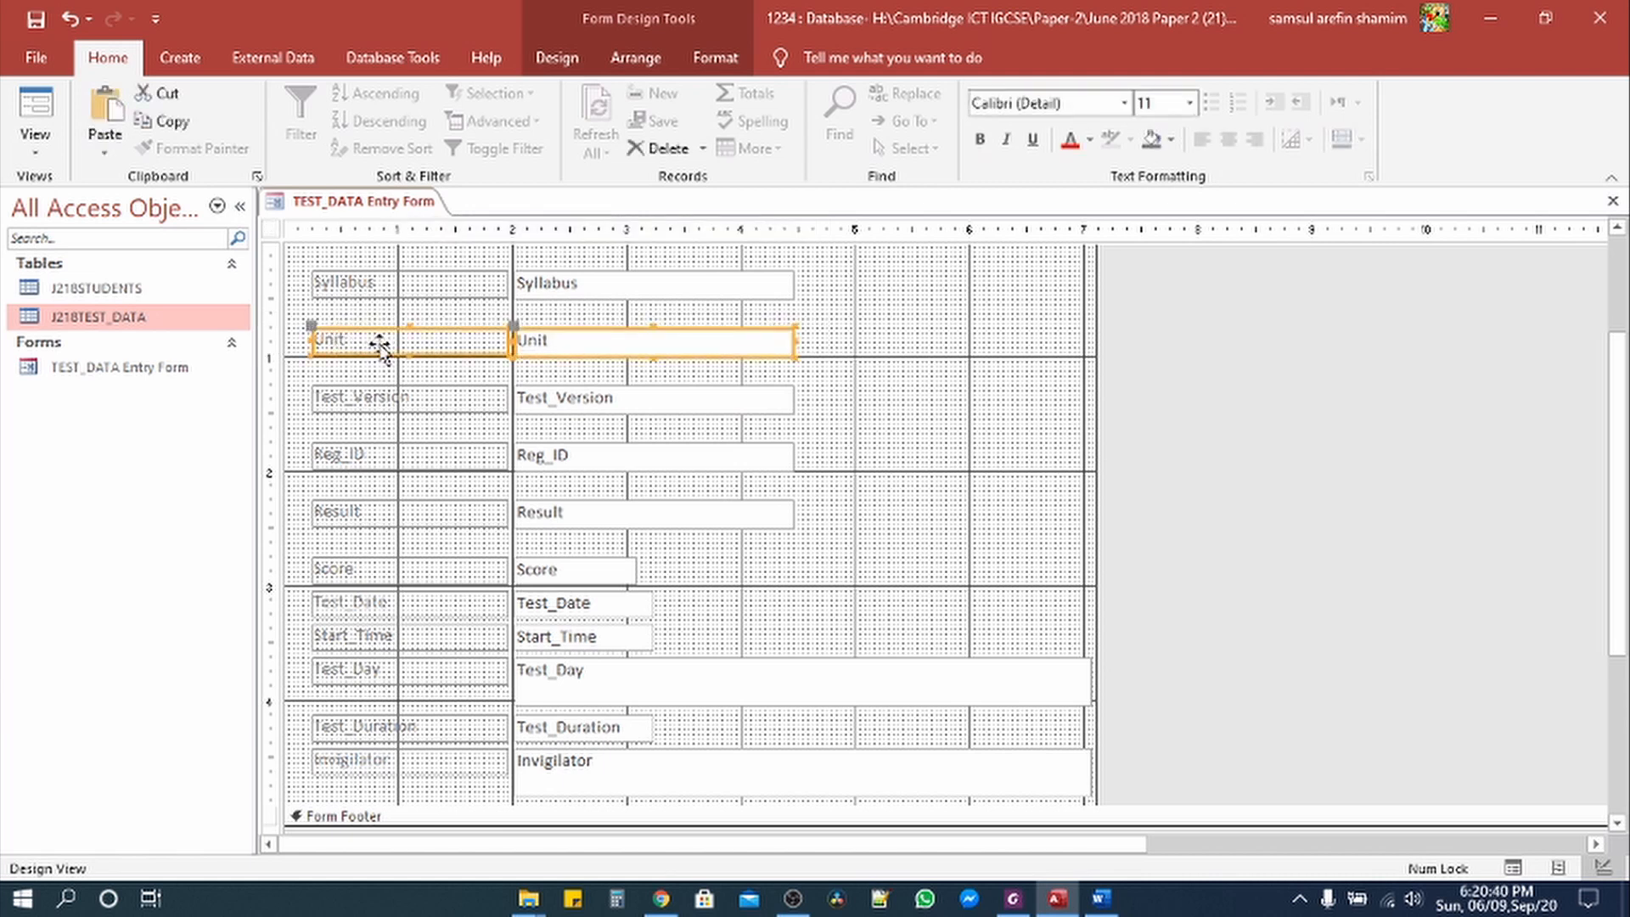
key(Up)
key(Up)
key(Up)
key(Up)
key(Up)
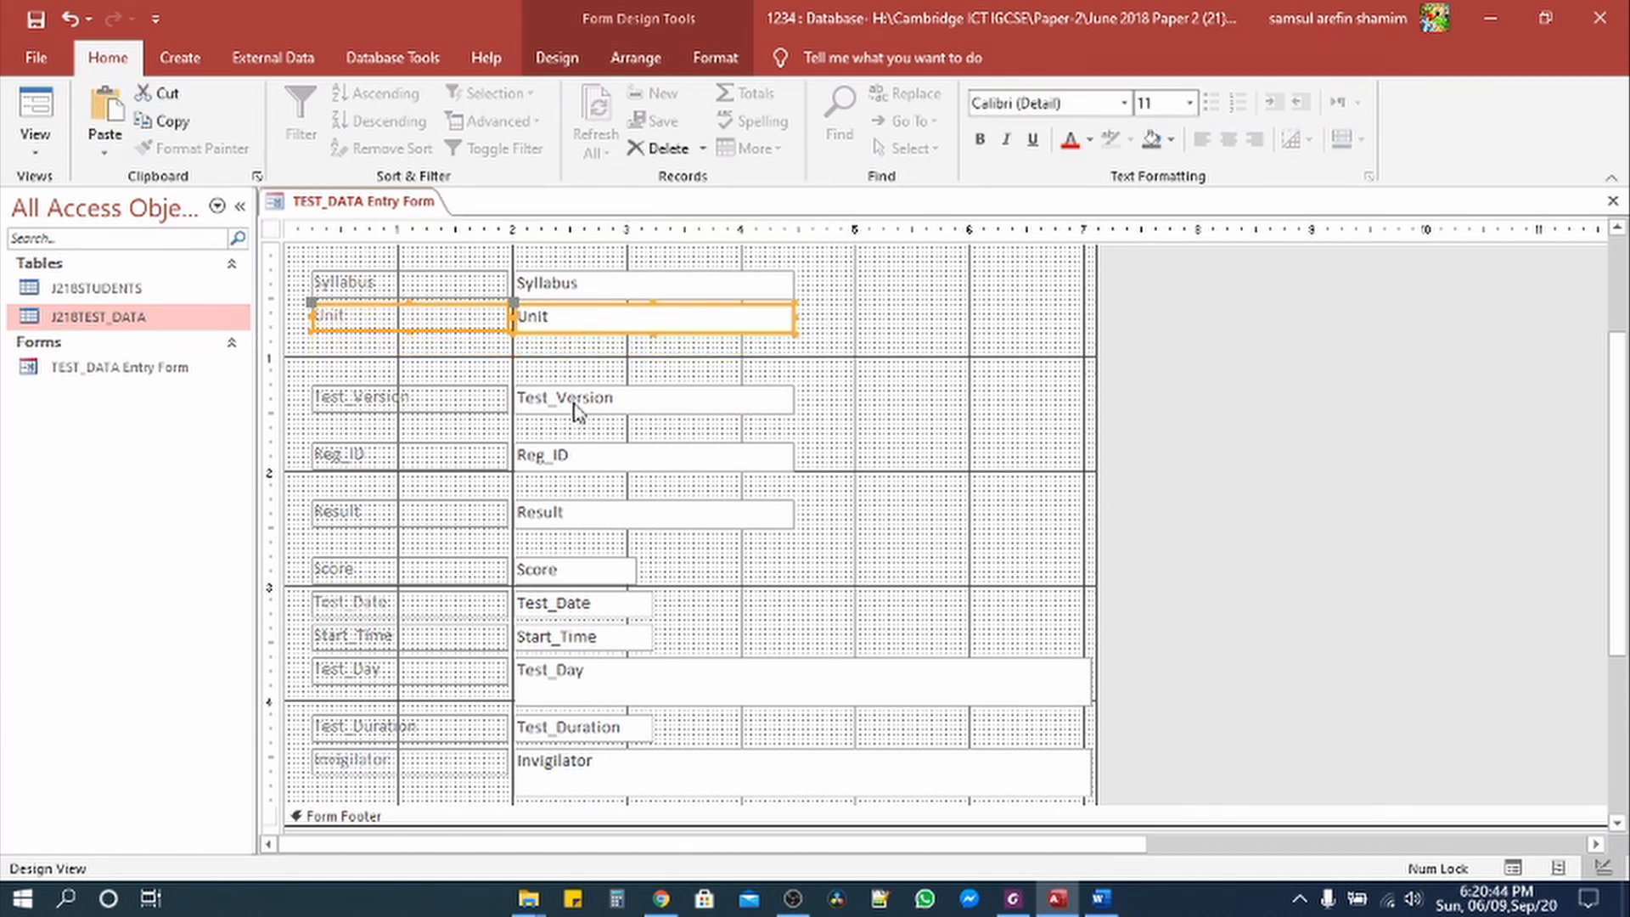
drag(818, 413, 384, 390)
key(Up)
key(Up)
key(Up)
key(Up)
key(Up)
key(Up)
key(Up)
key(Up)
key(Up)
key(Up)
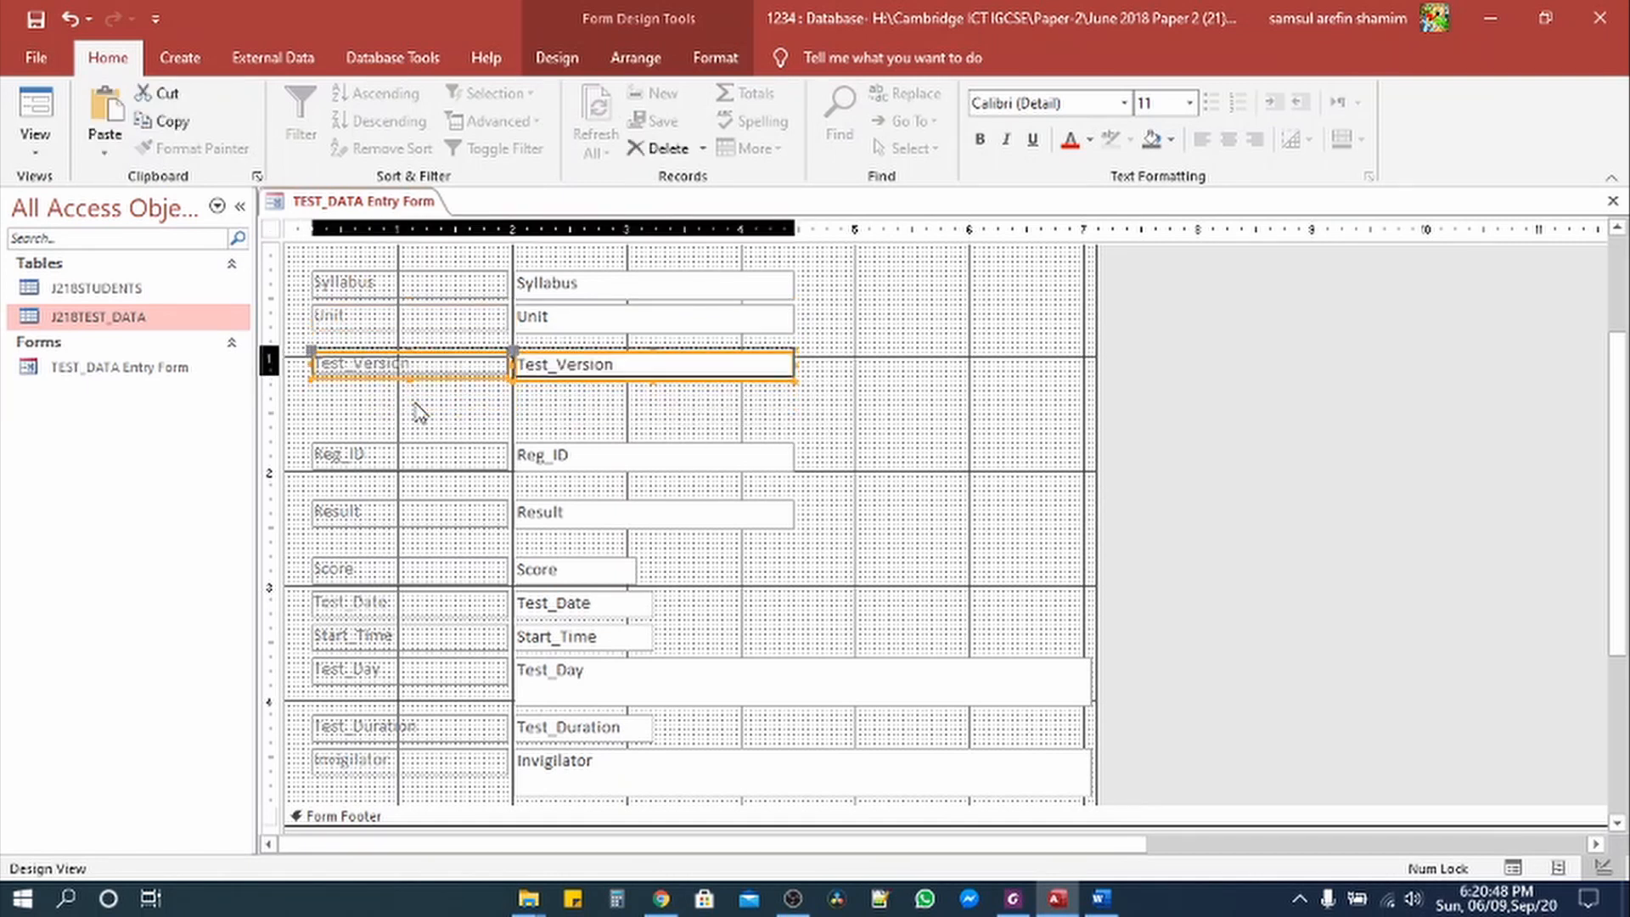
key(Down)
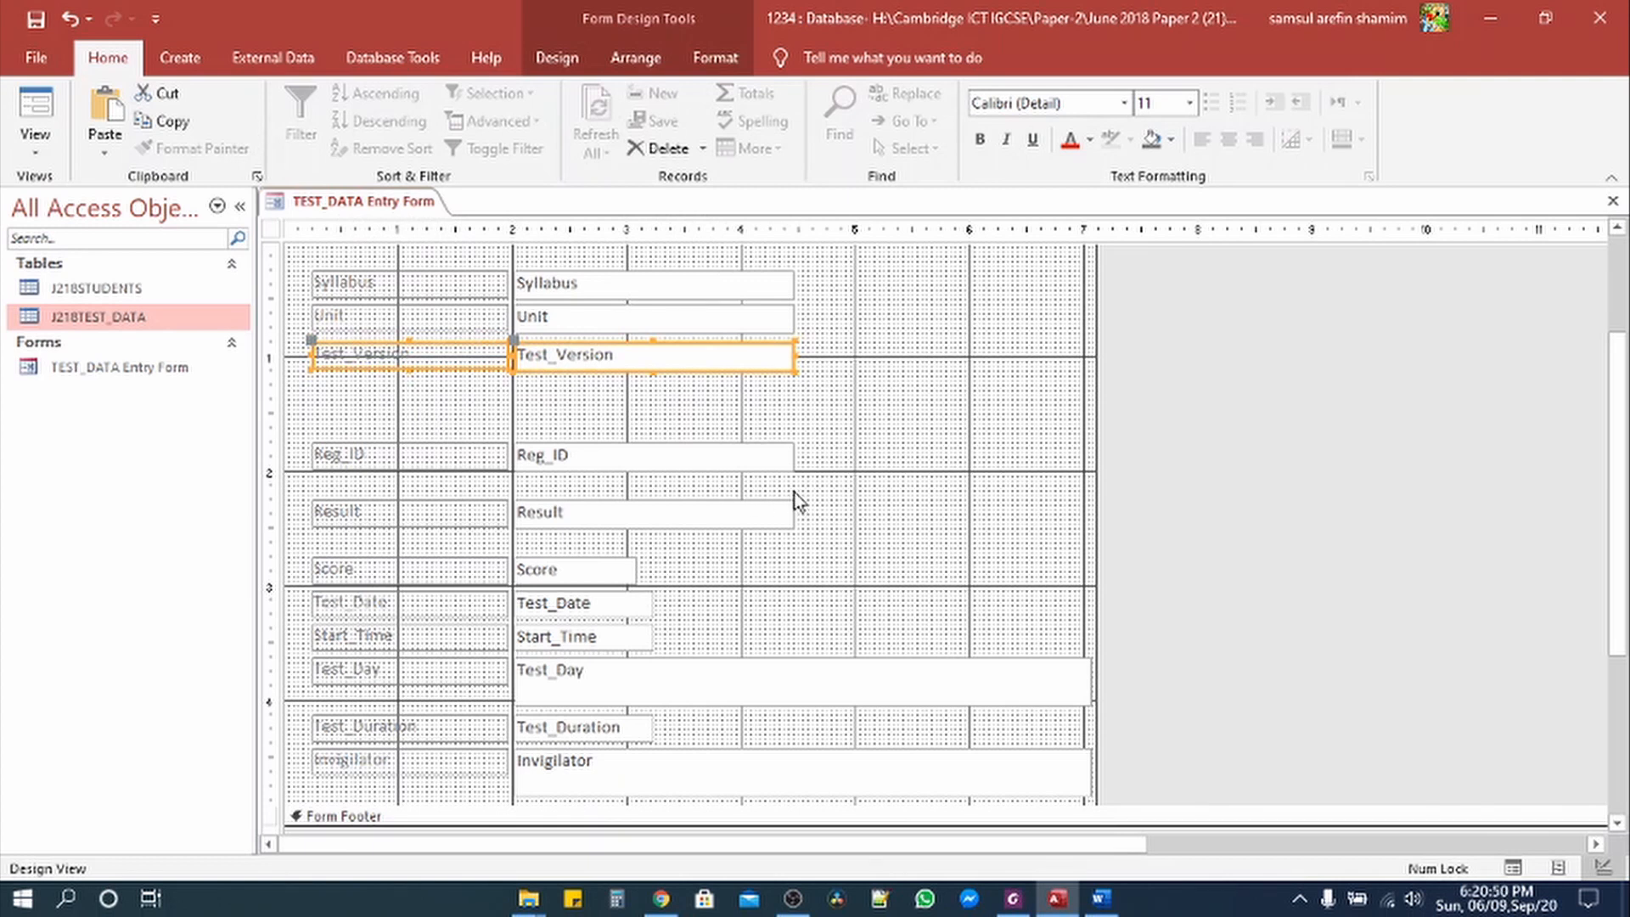
Step: Move the Reg_ID and Result rows up to close the gaps below Test_Version
drag(829, 473, 311, 438)
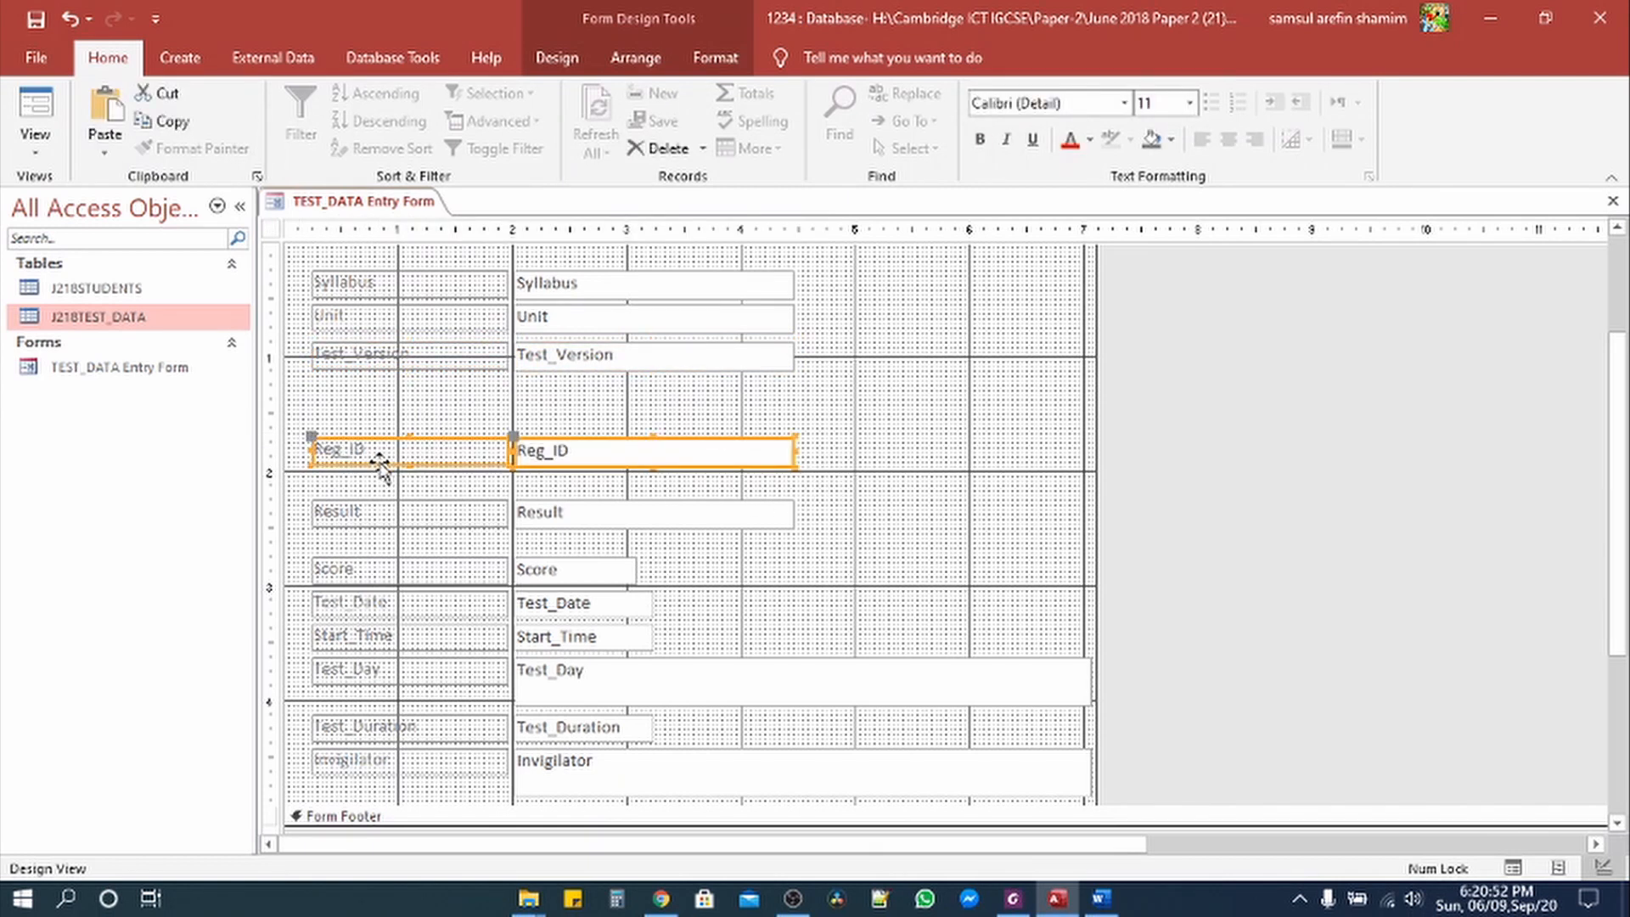
key(Up)
key(Up)
key(Up)
key(Up)
key(Up)
key(Up)
key(Up)
key(Up)
key(Up)
key(Up)
key(Up)
key(Up)
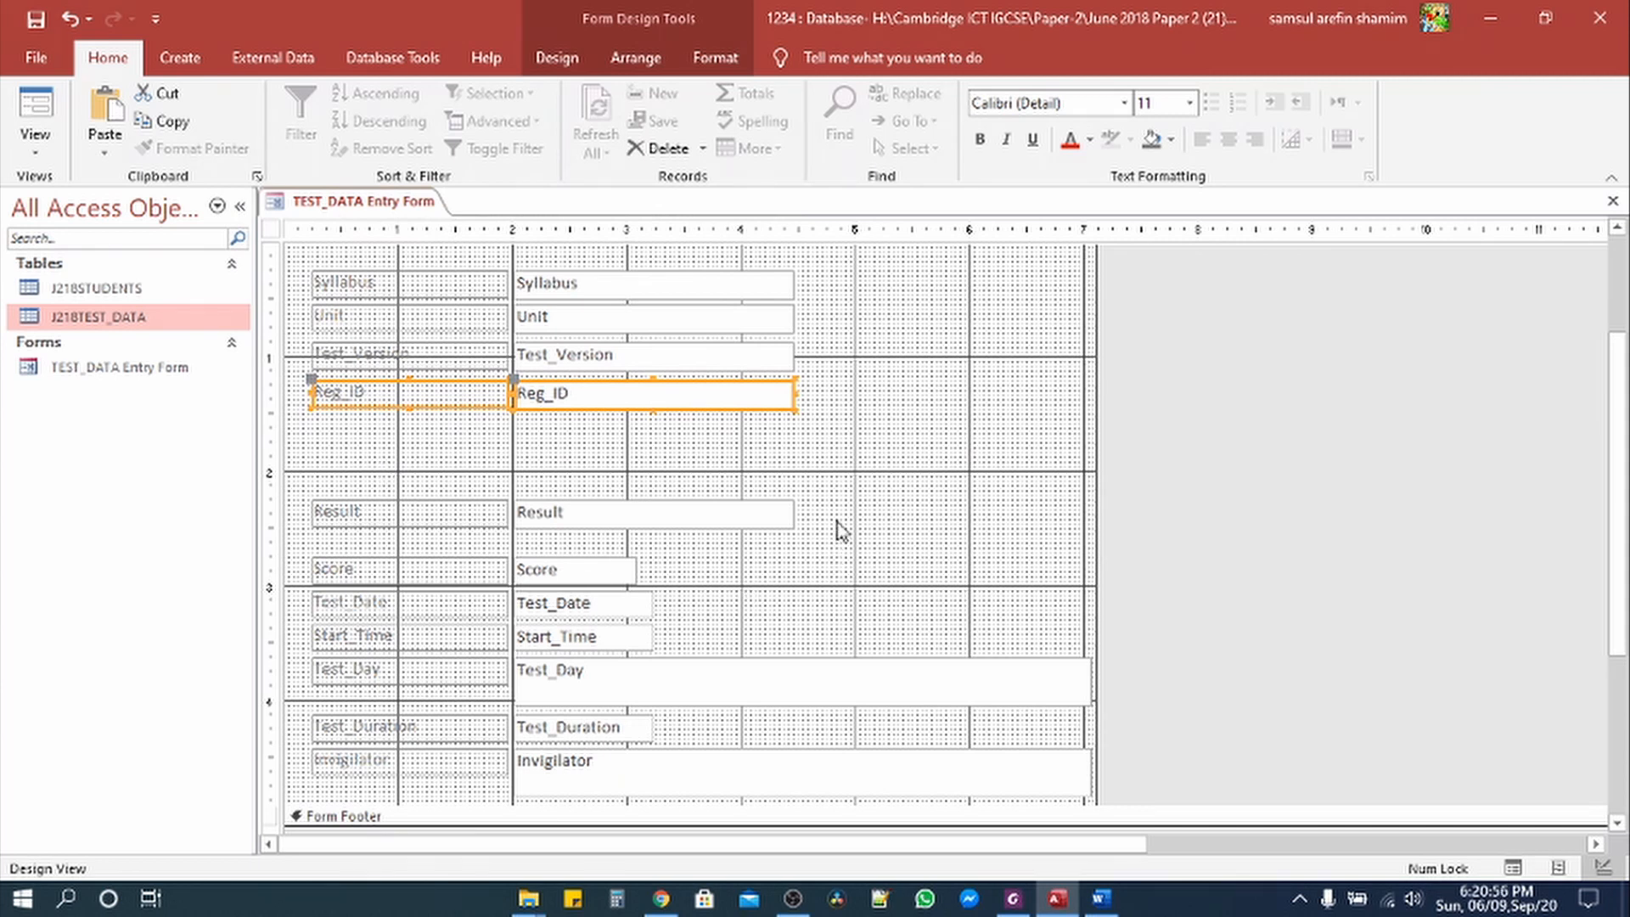
drag(841, 531, 311, 508)
key(Up)
key(Up)
key(Up)
key(Up)
key(Up)
key(Up)
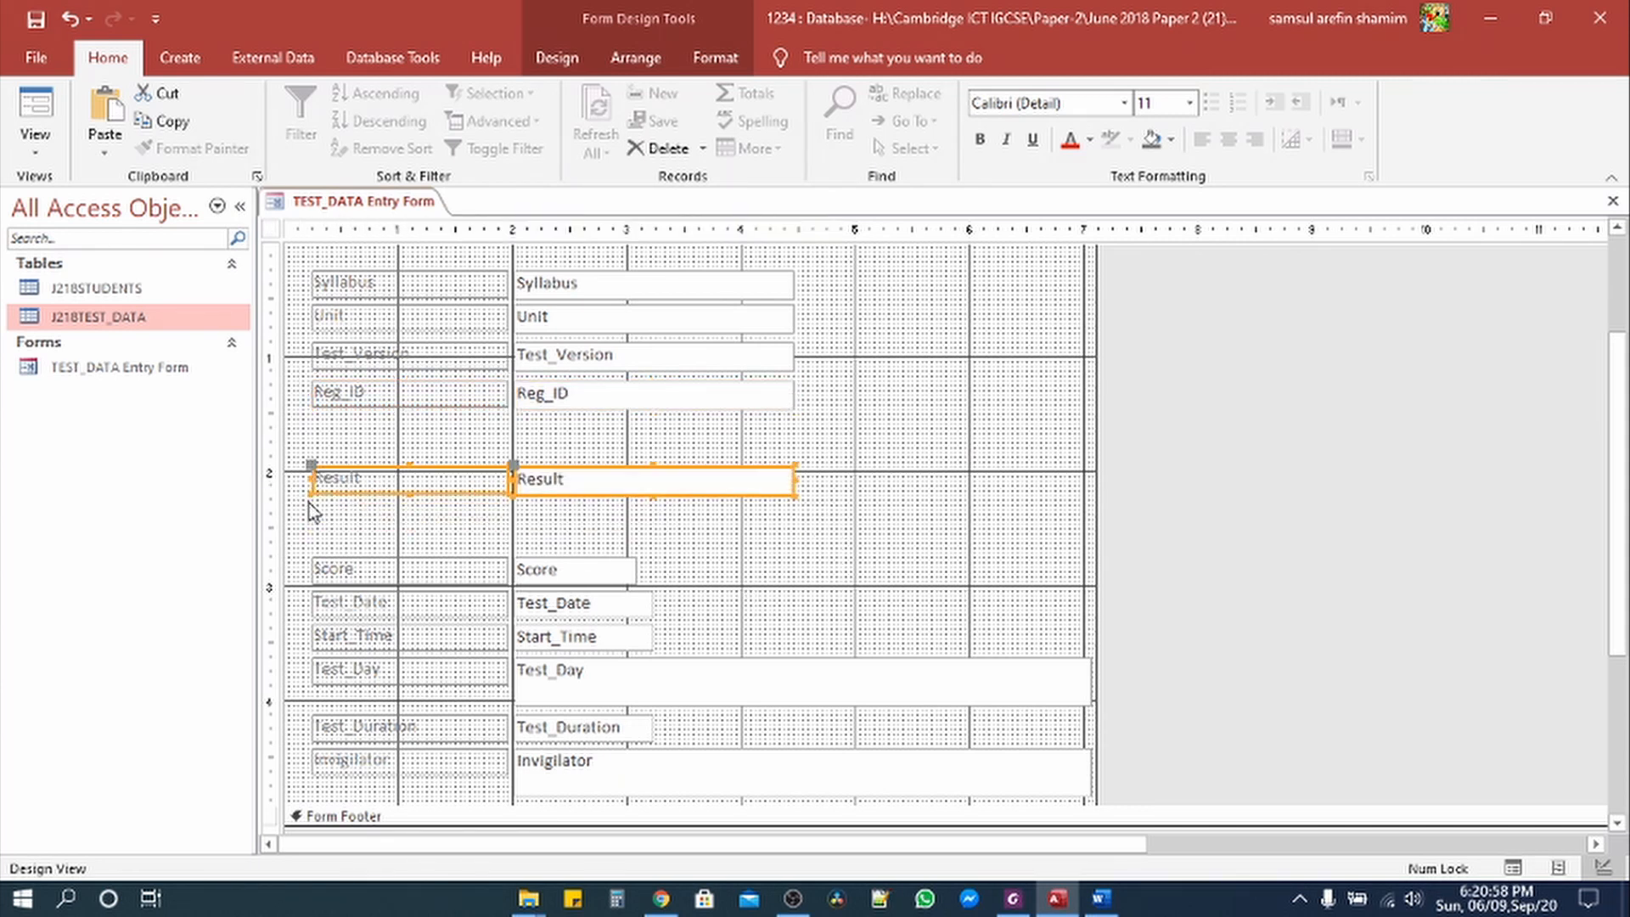
key(Up)
key(Up)
key(Up)
key(Up)
key(Up)
key(Up)
key(Up)
key(Up)
key(Up)
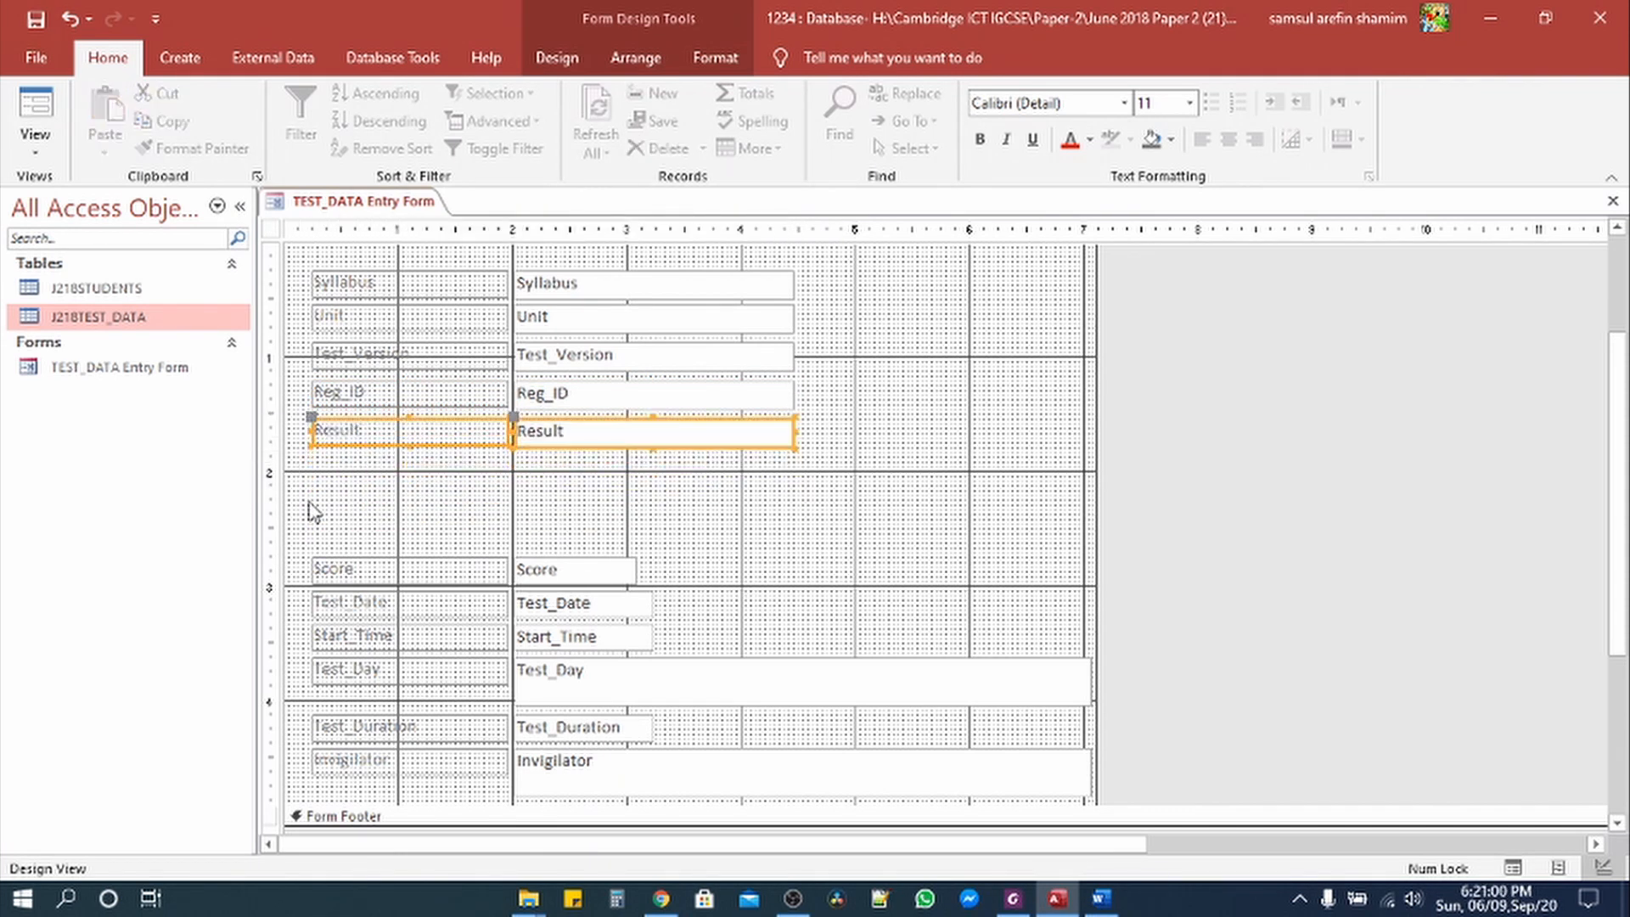
key(Up)
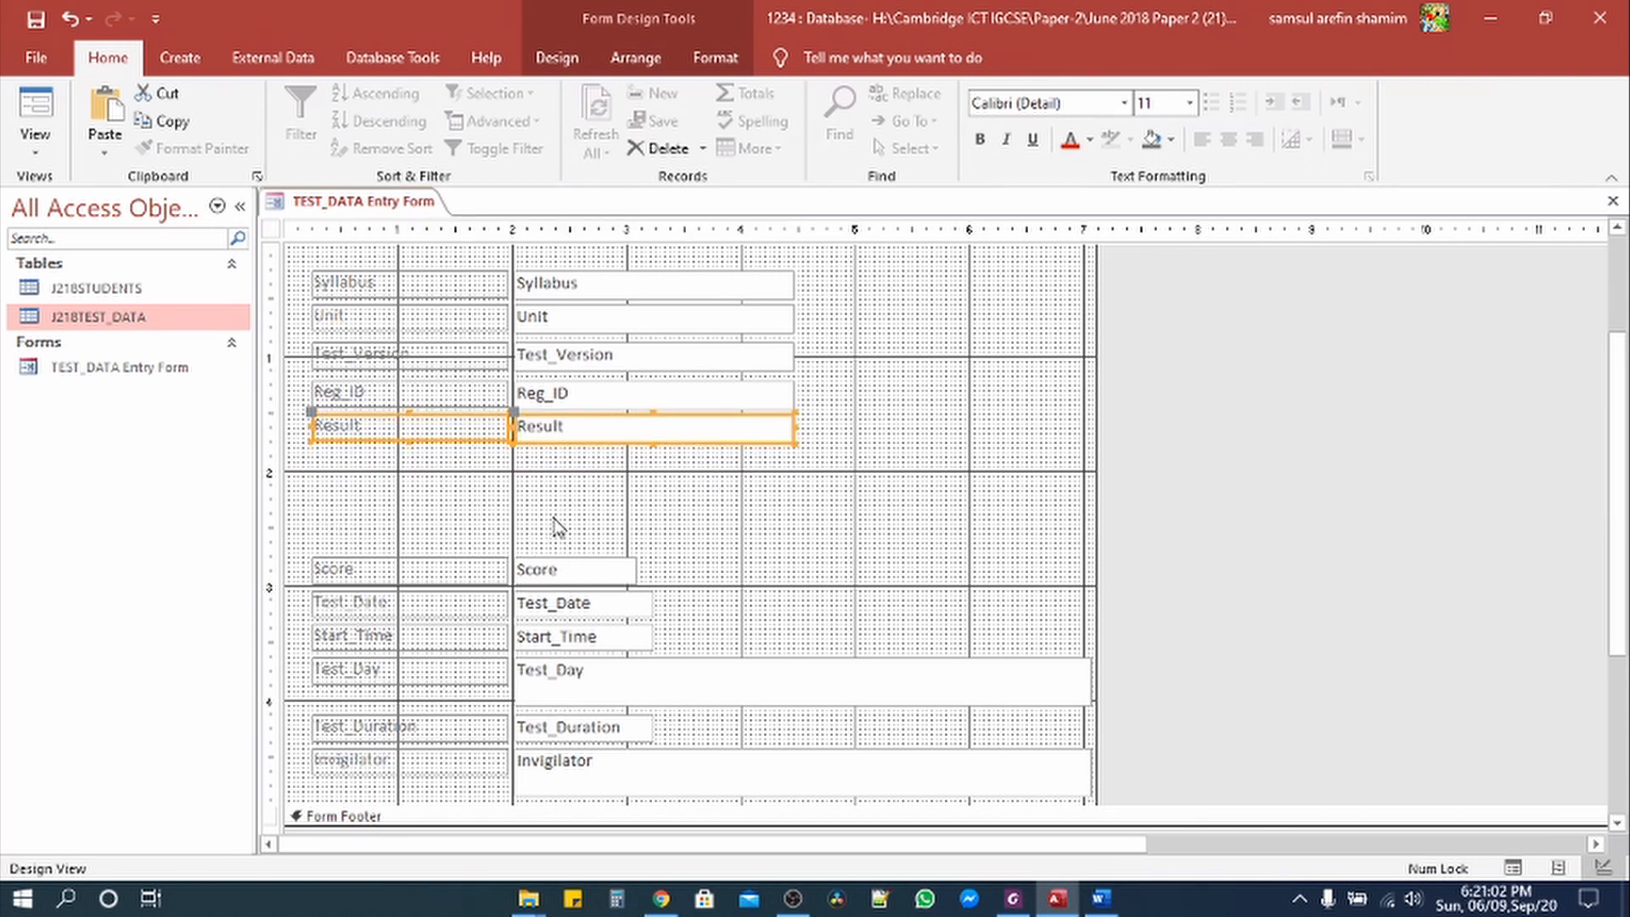
key(Down)
click(598, 530)
Step: Move the Score-to-Invigilator group of controls up closer beneath Result
scroll(702, 540, down, 3)
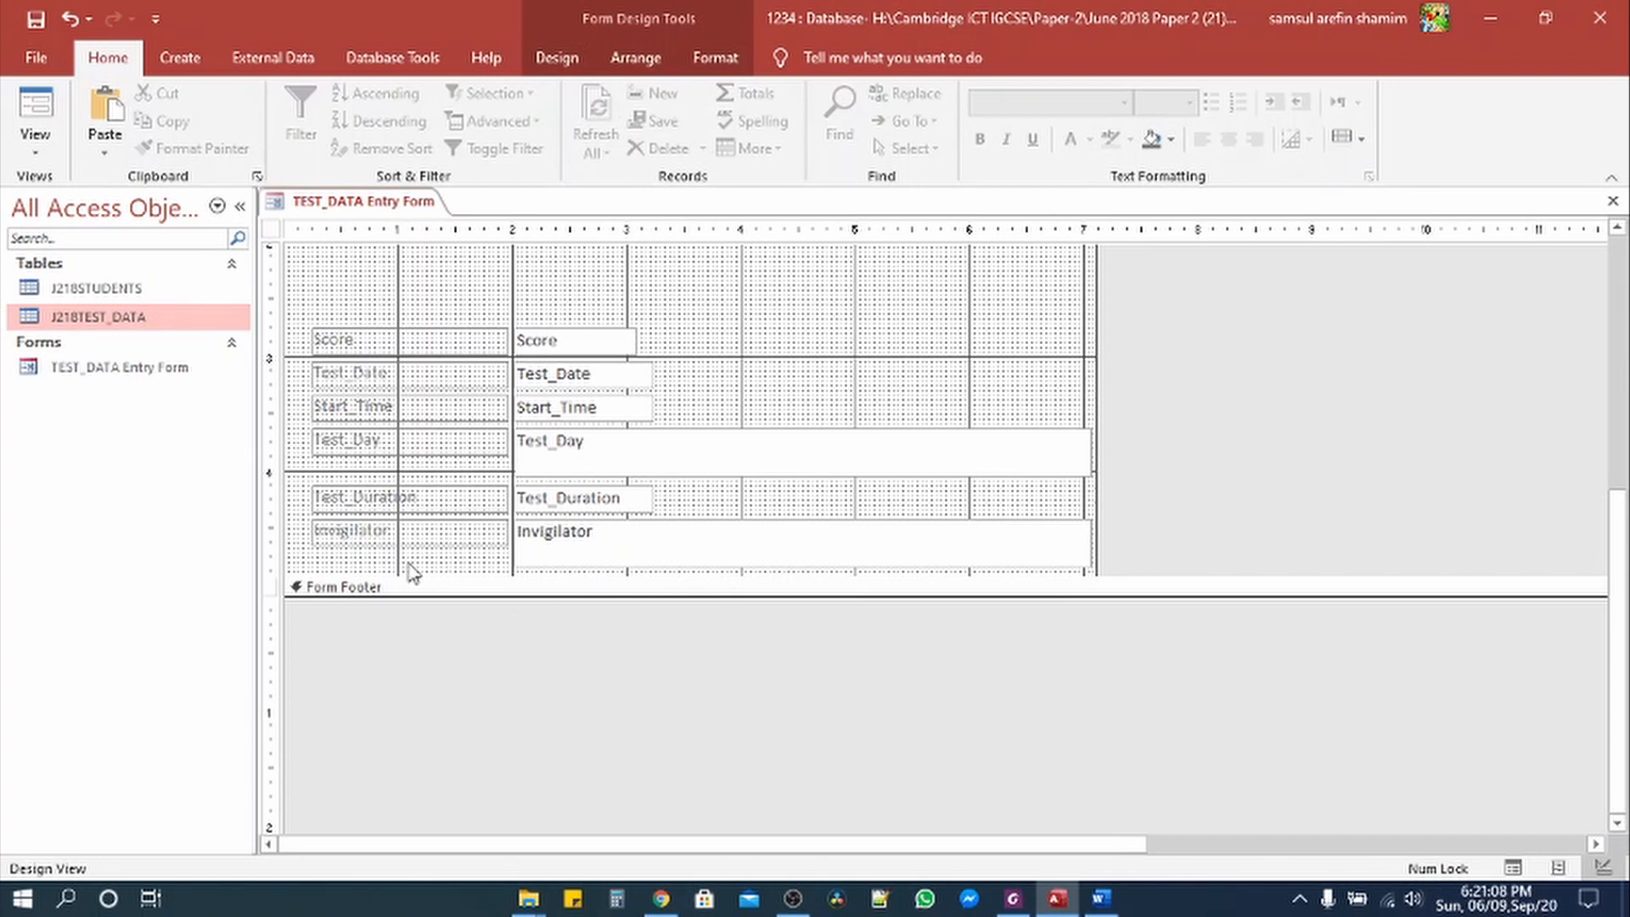
drag(294, 554, 324, 549)
mouse_move(294, 306)
mouse_down()
mouse_move(346, 346)
mouse_move(943, 571)
mouse_move(1095, 564)
mouse_move(965, 597)
mouse_up()
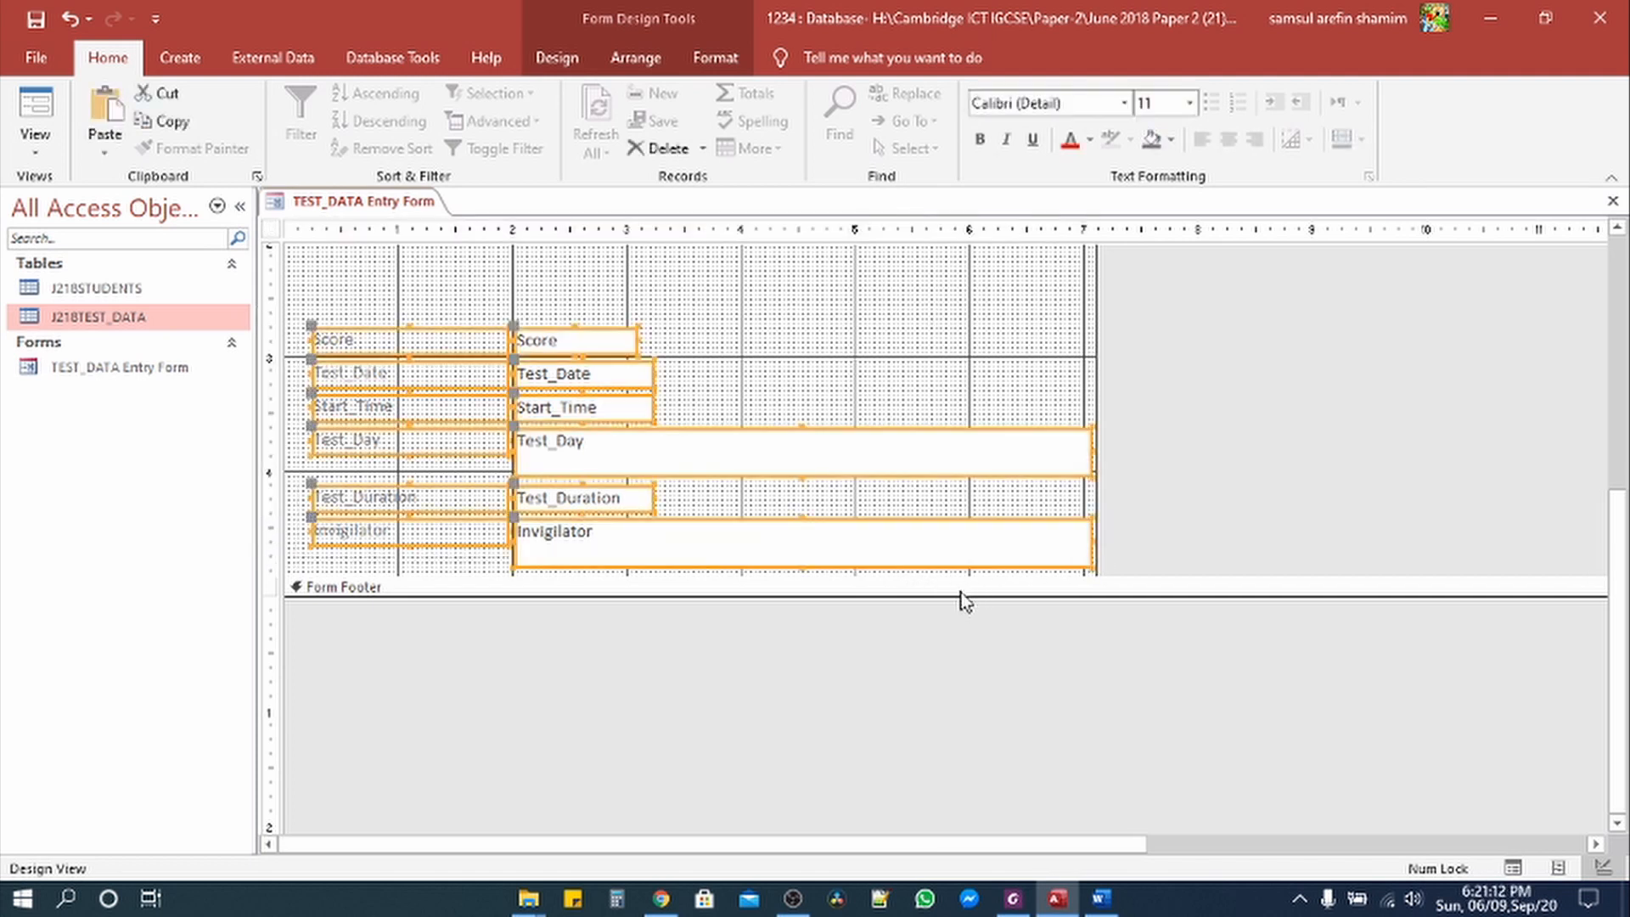
scroll(936, 649, up, 1)
scroll(936, 649, up, 2)
key(Up)
key(Up)
key(Up)
key(Up)
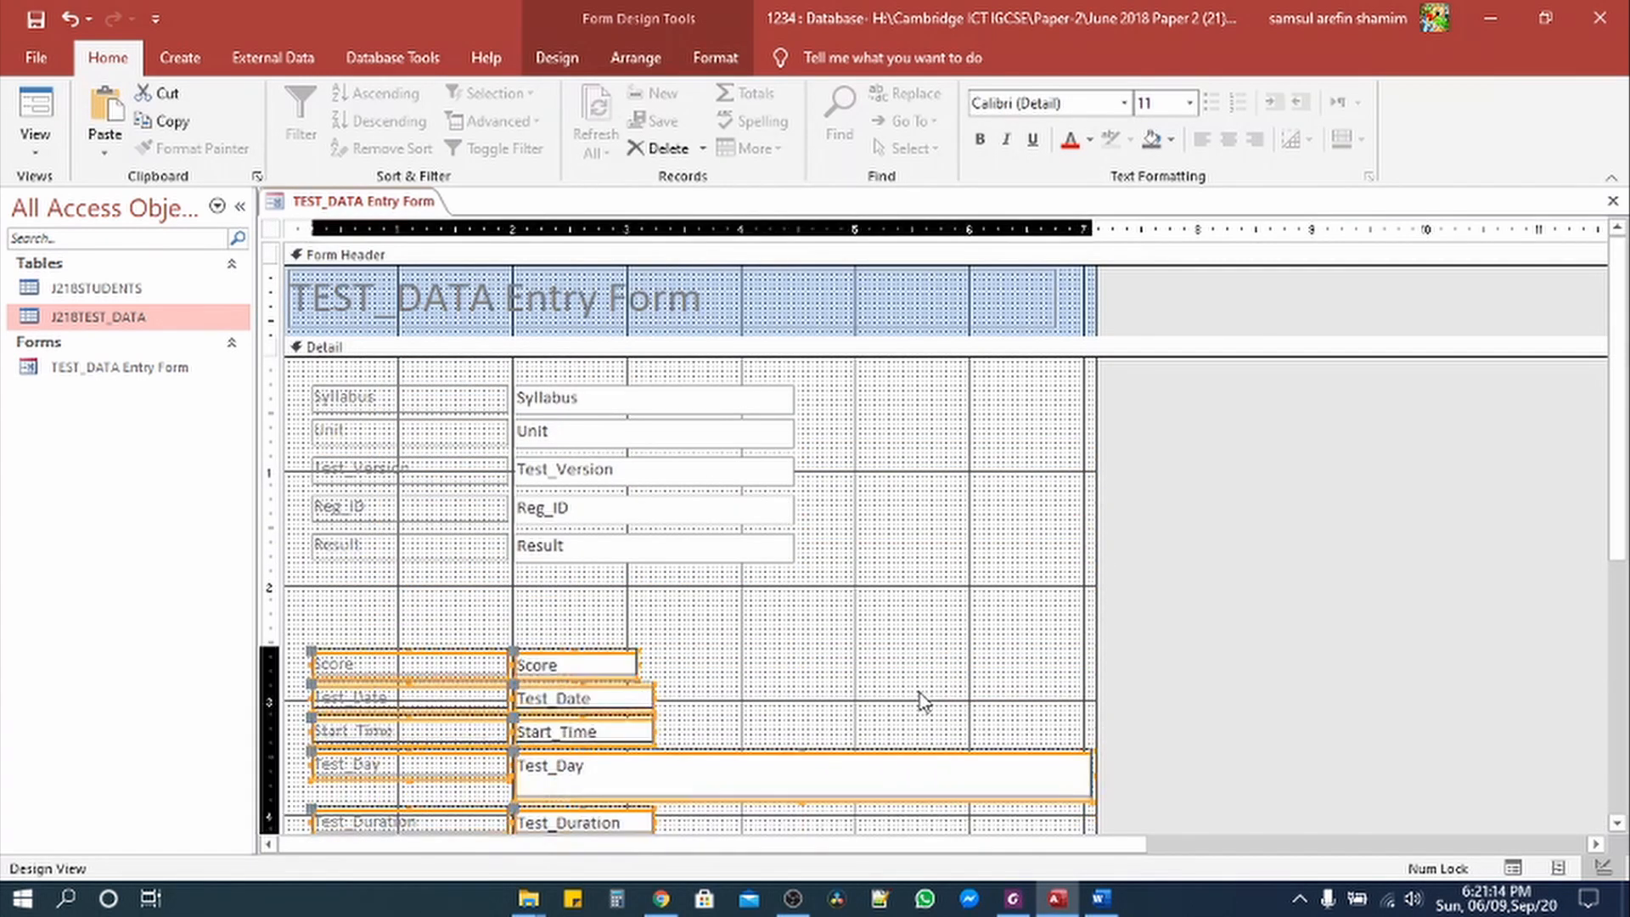
key(Up)
key(Up)
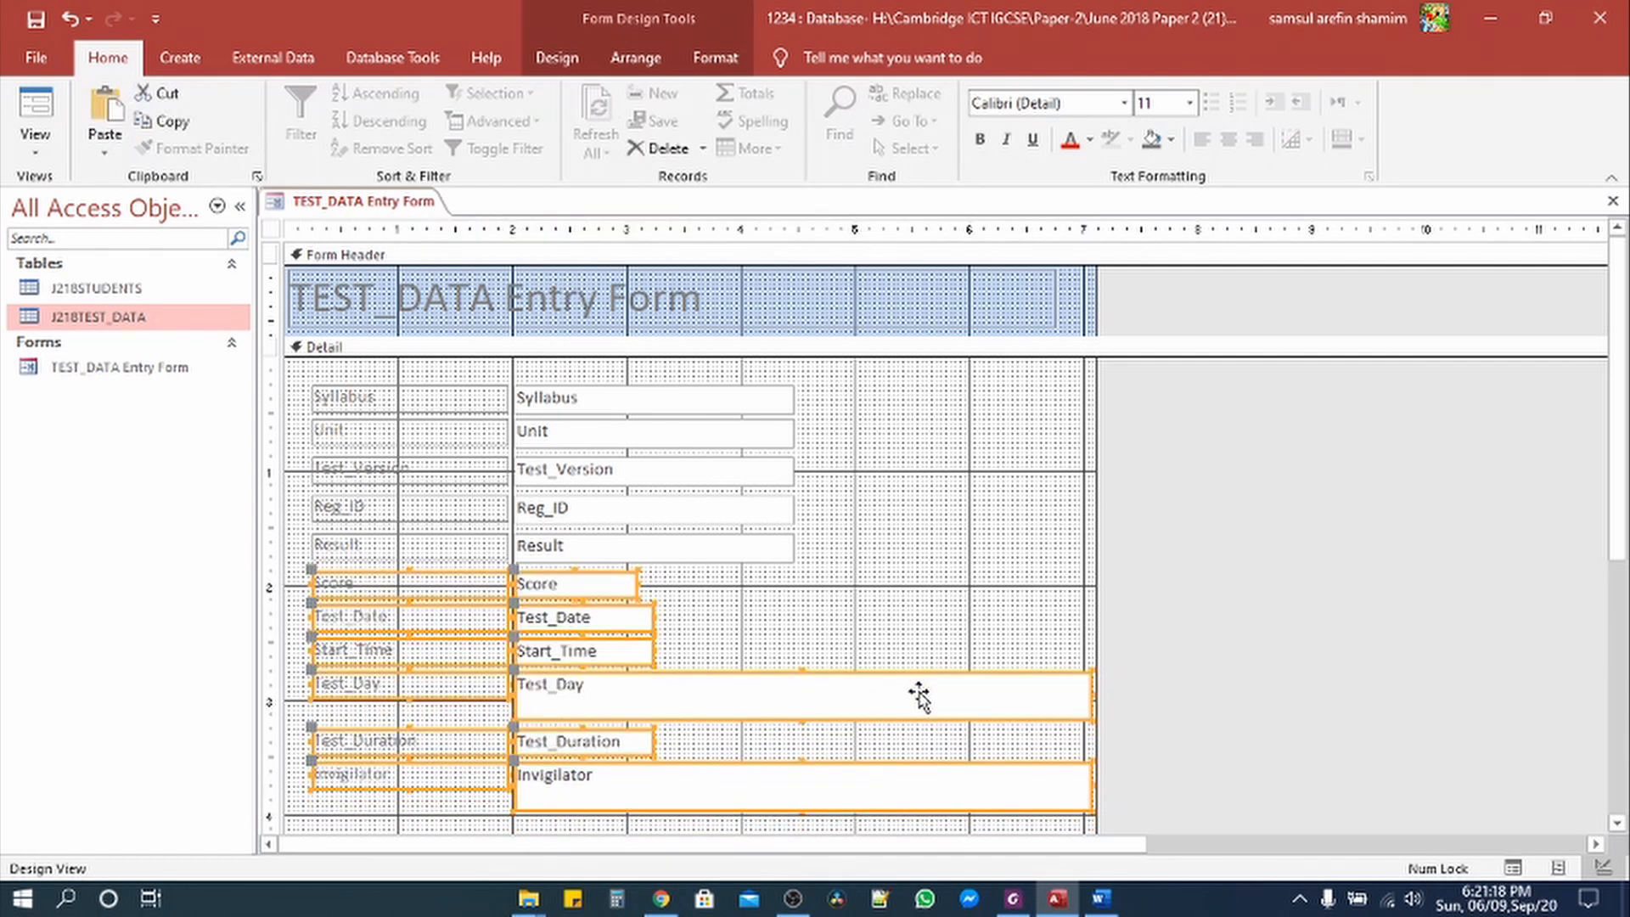
Step: Make Test_Day and Invigilator one line high and move Test_Duration and Invigilator up under Test_Day
click(788, 649)
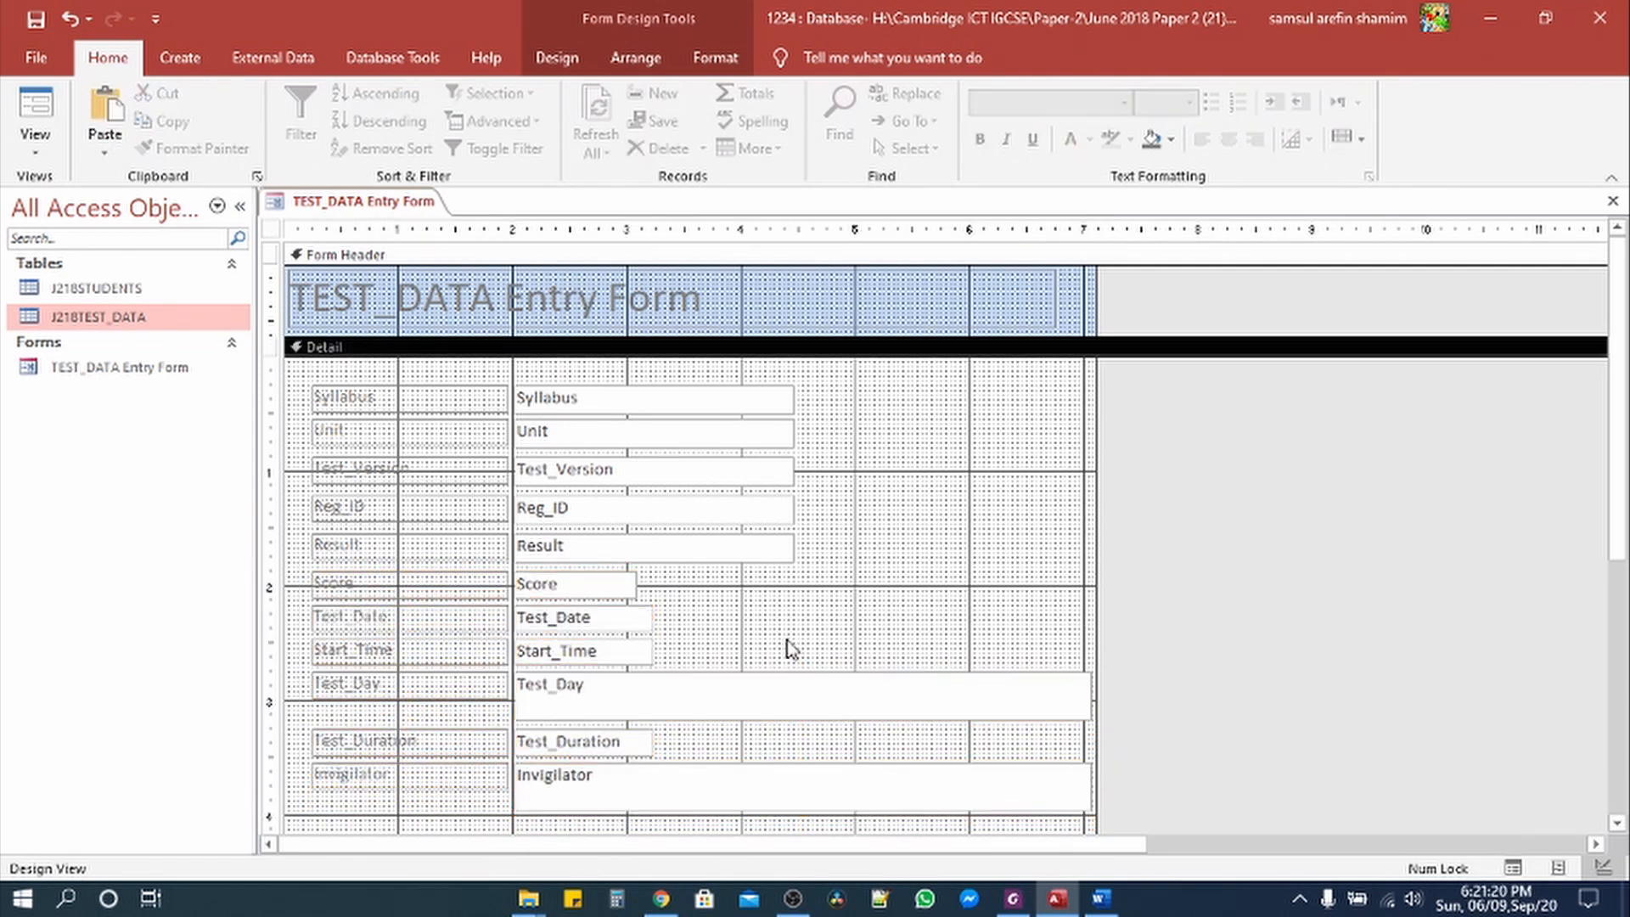
click(684, 694)
shift+click(691, 782)
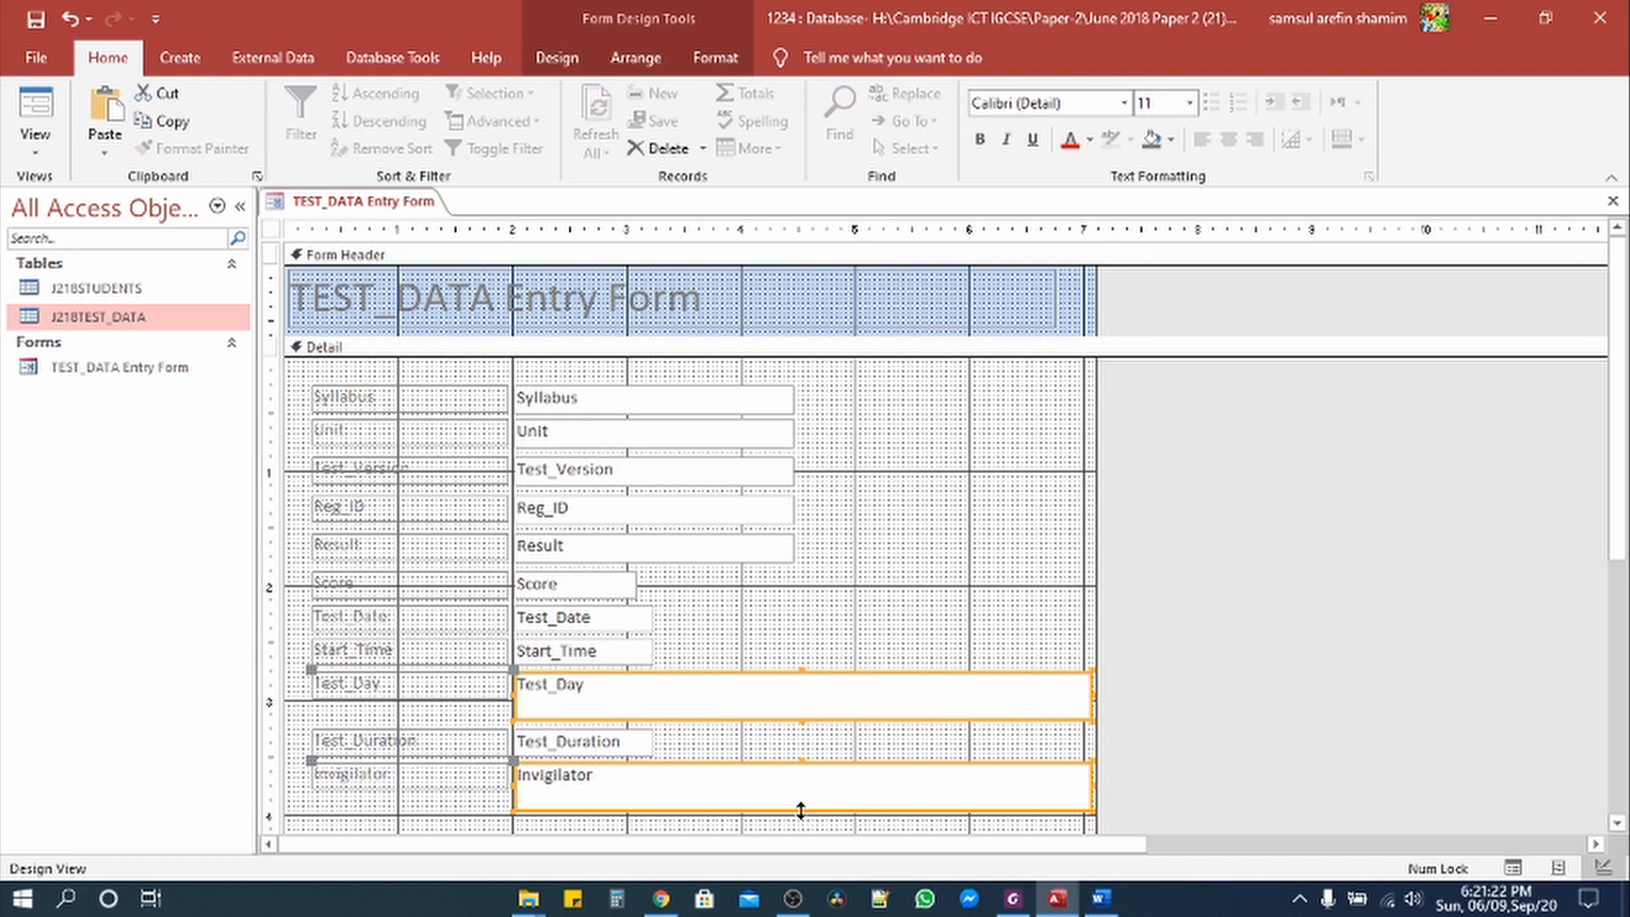
drag(800, 805, 800, 791)
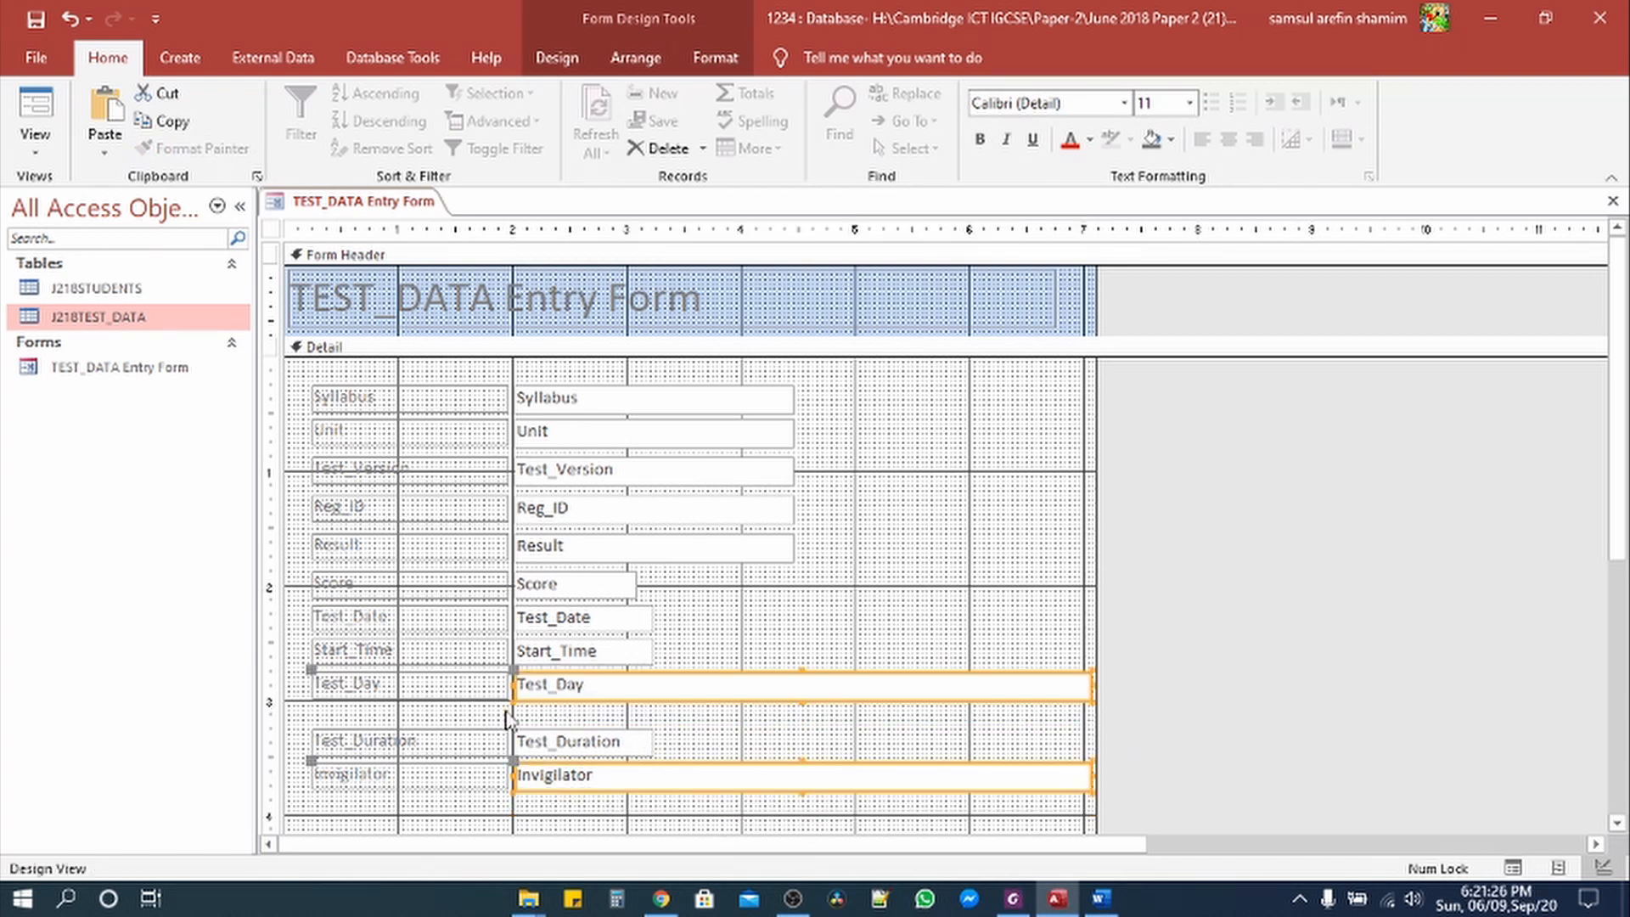
drag(282, 709, 819, 805)
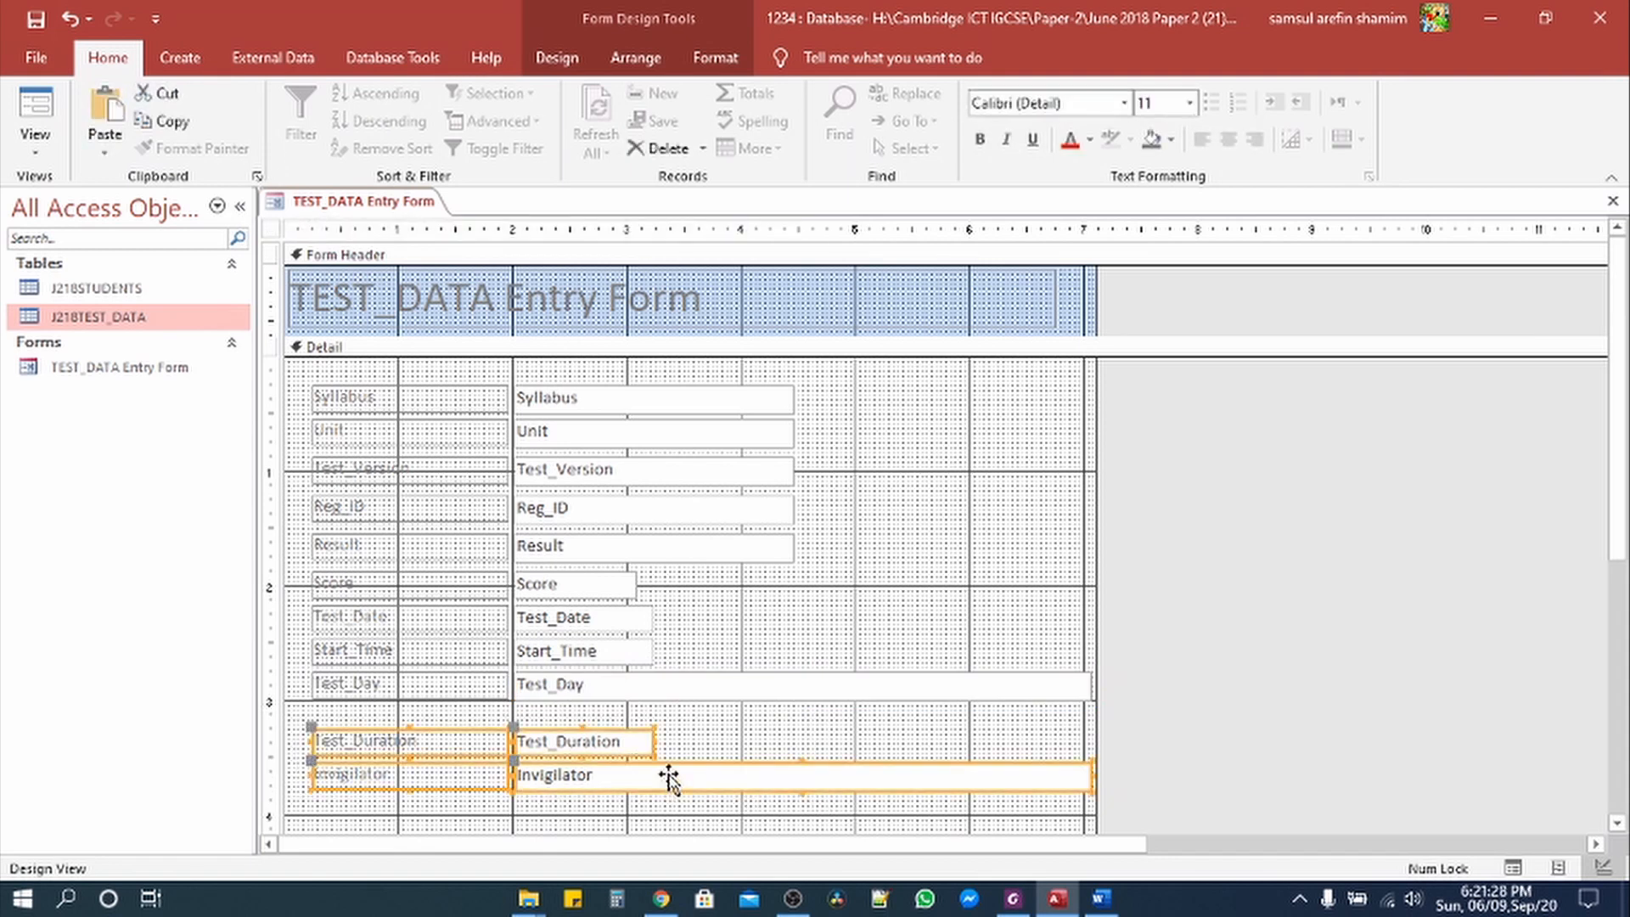
drag(669, 775, 678, 758)
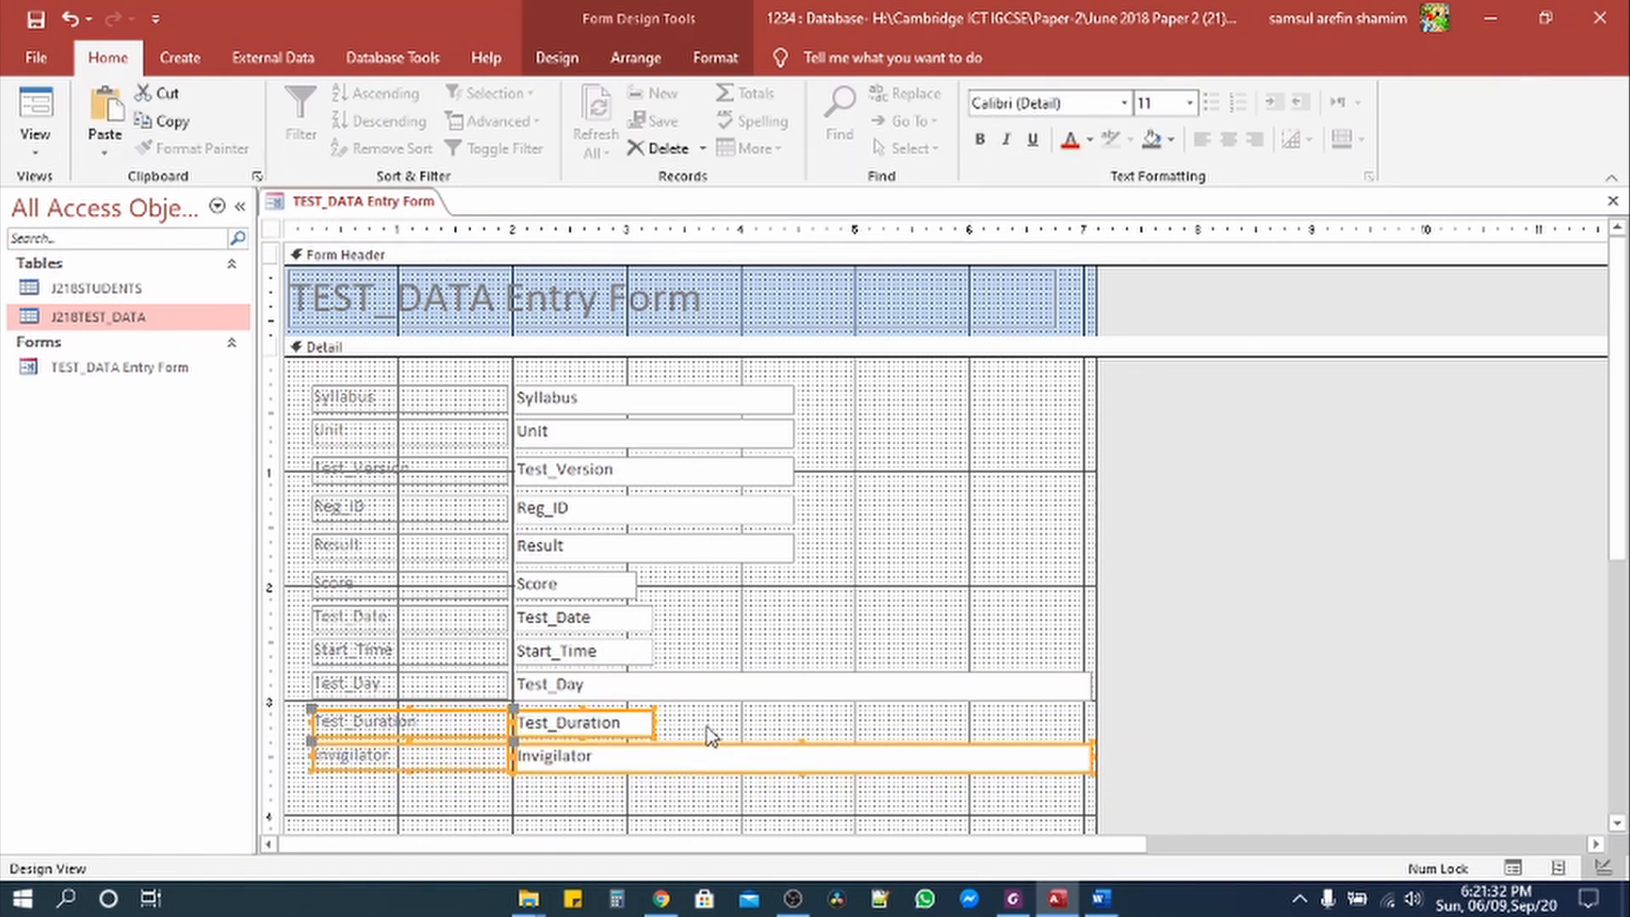
click(710, 736)
Step: Narrow the Test_Day and Invigilator boxes to match the other boxes' width
click(807, 756)
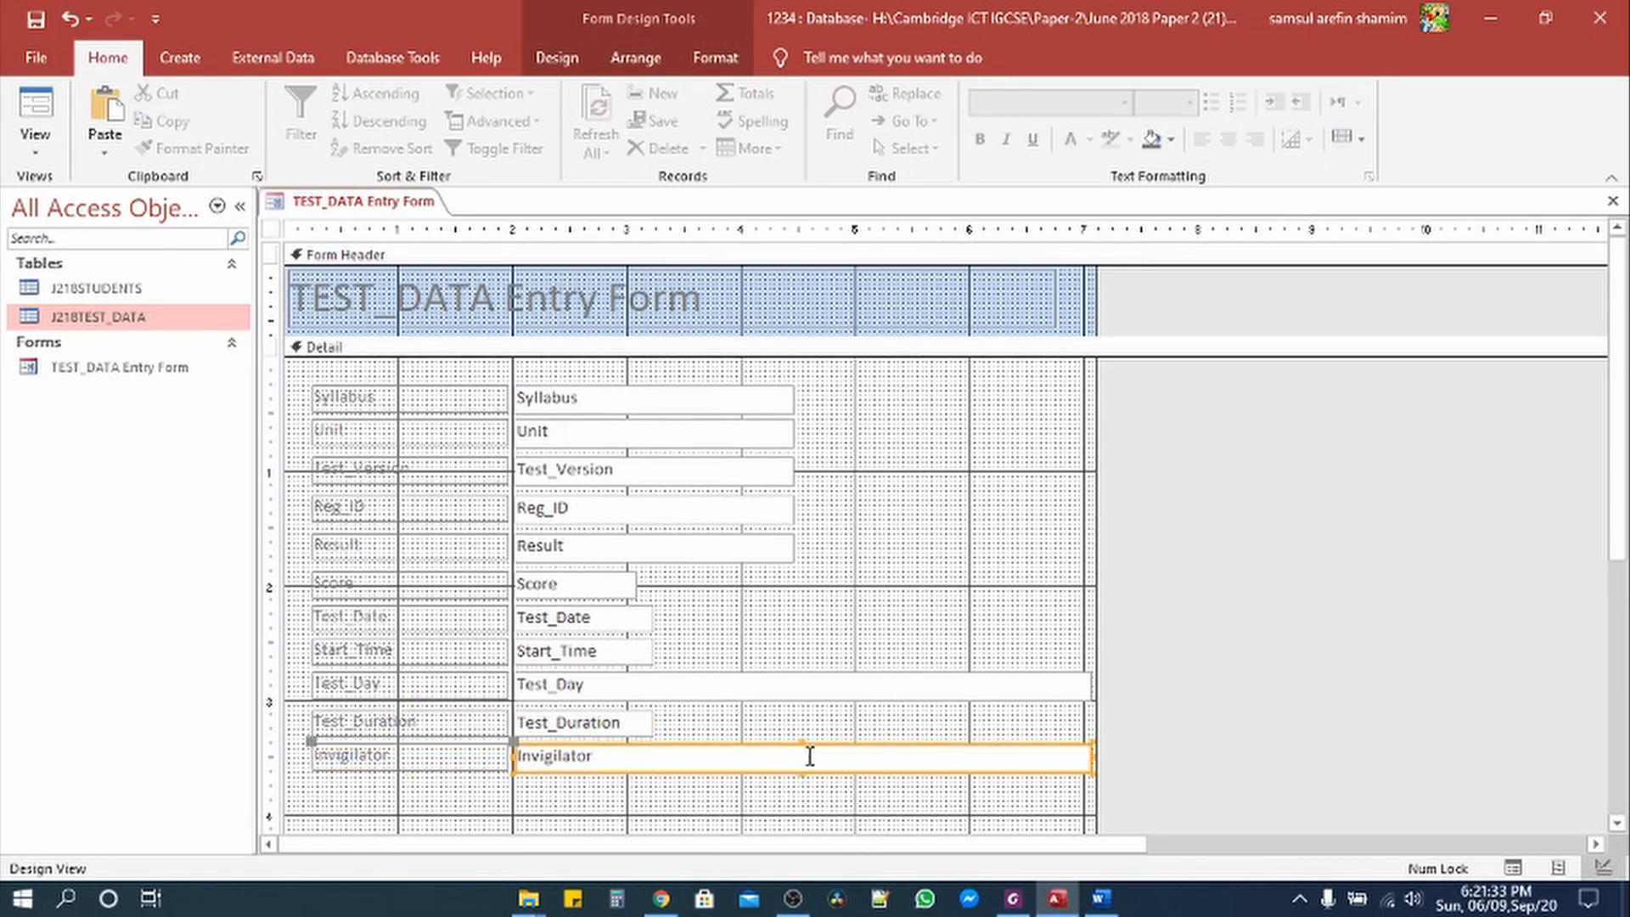
shift+click(1057, 686)
drag(1091, 758, 794, 742)
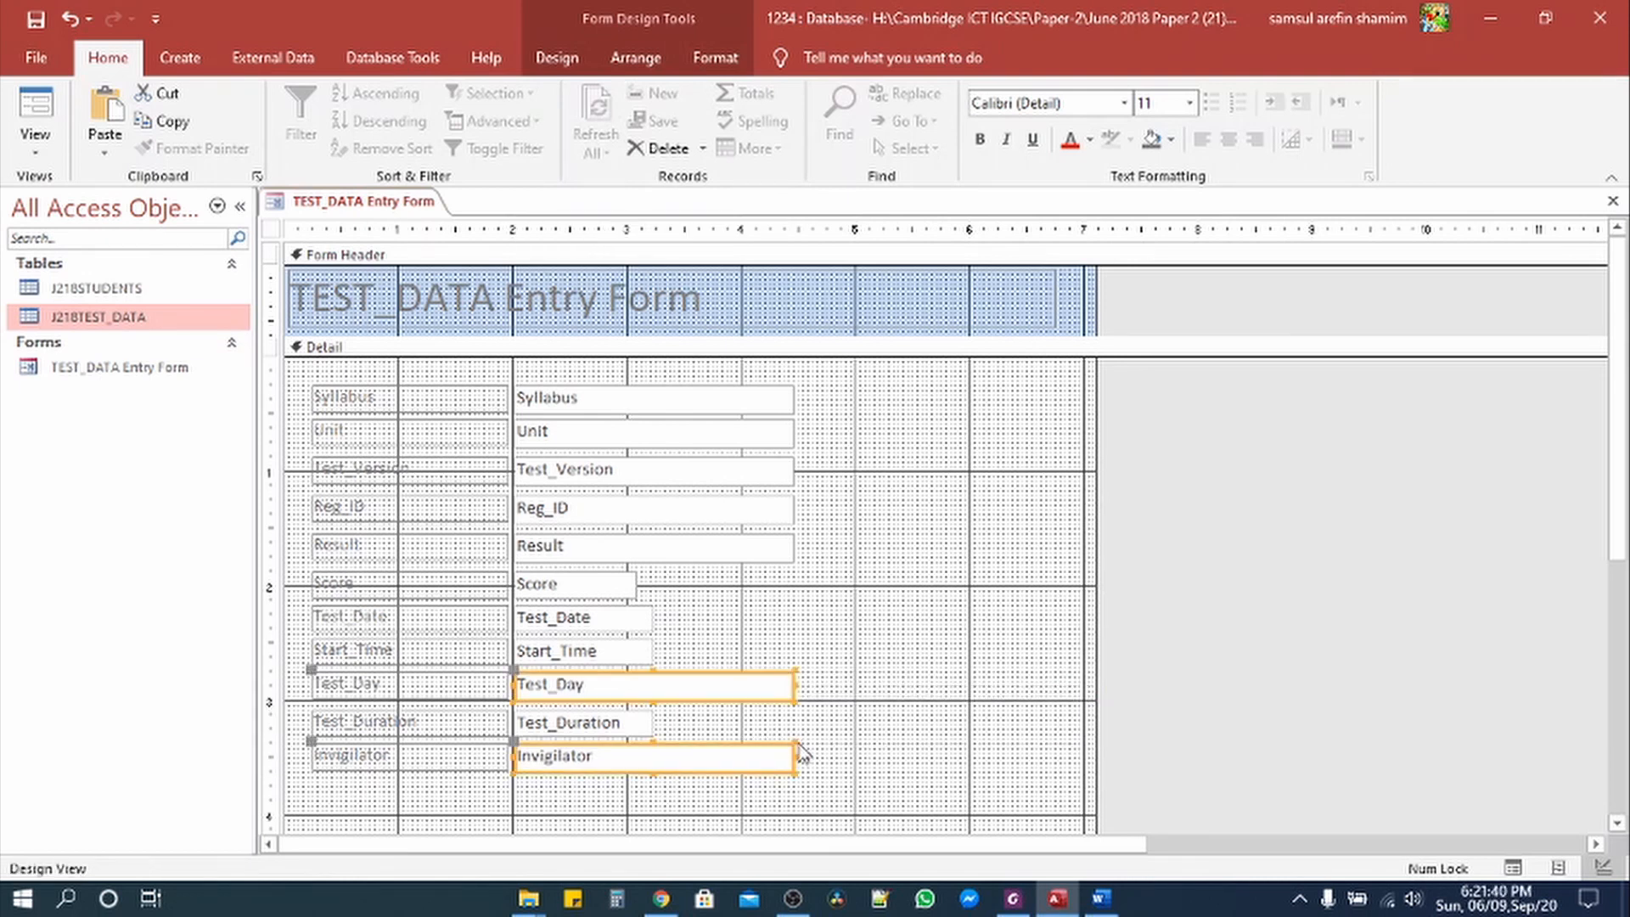
click(840, 771)
click(32, 149)
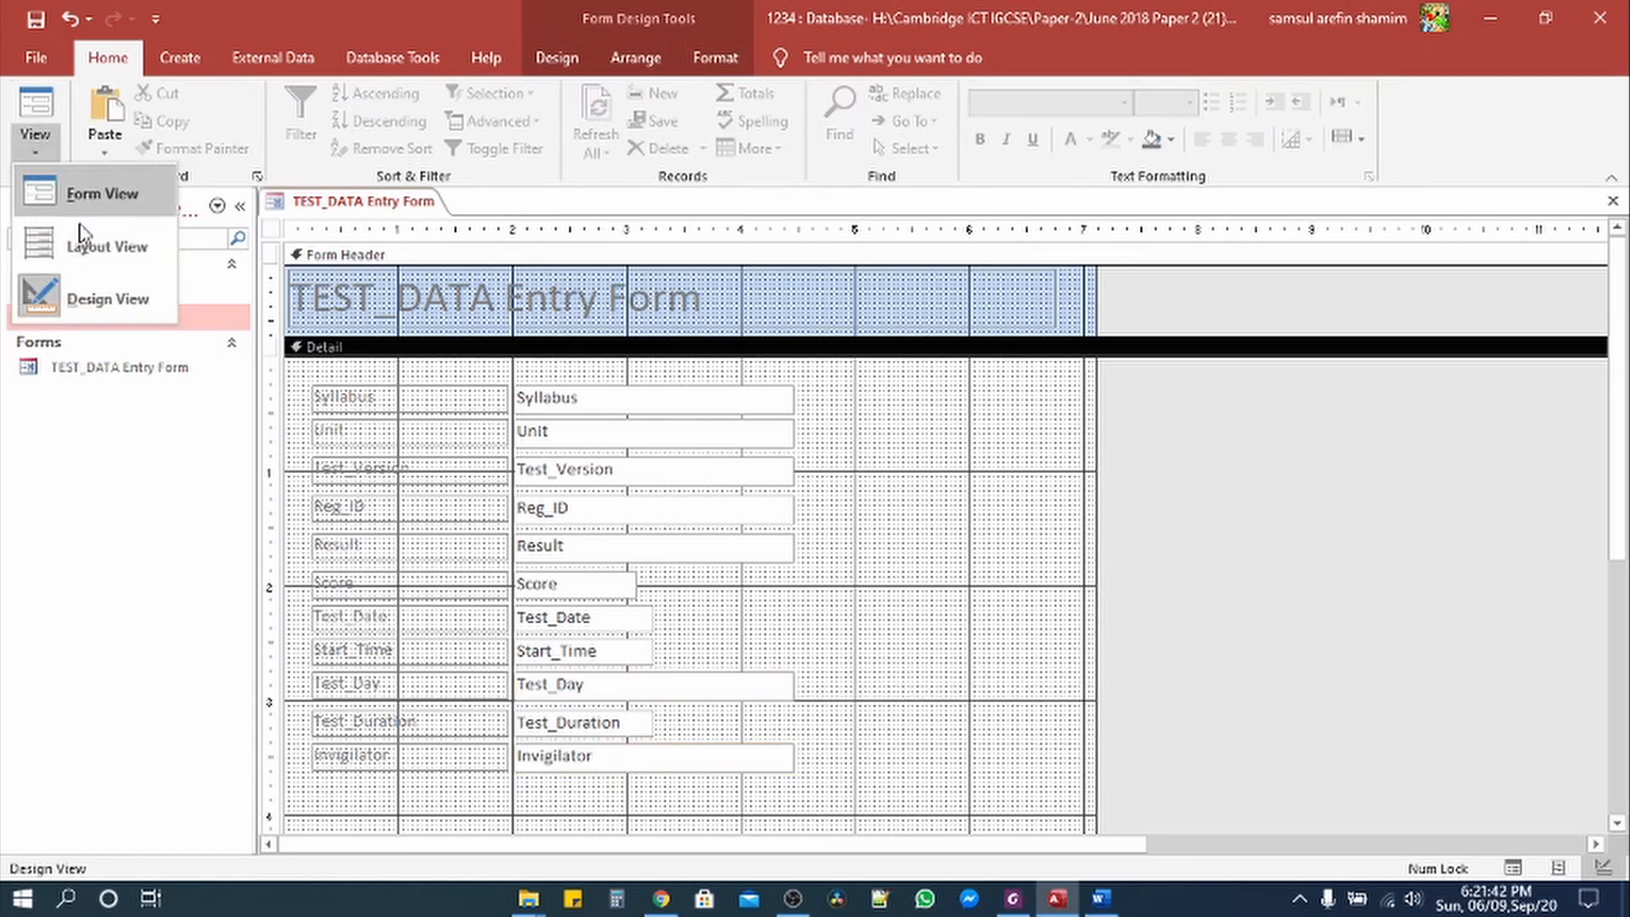
click(85, 190)
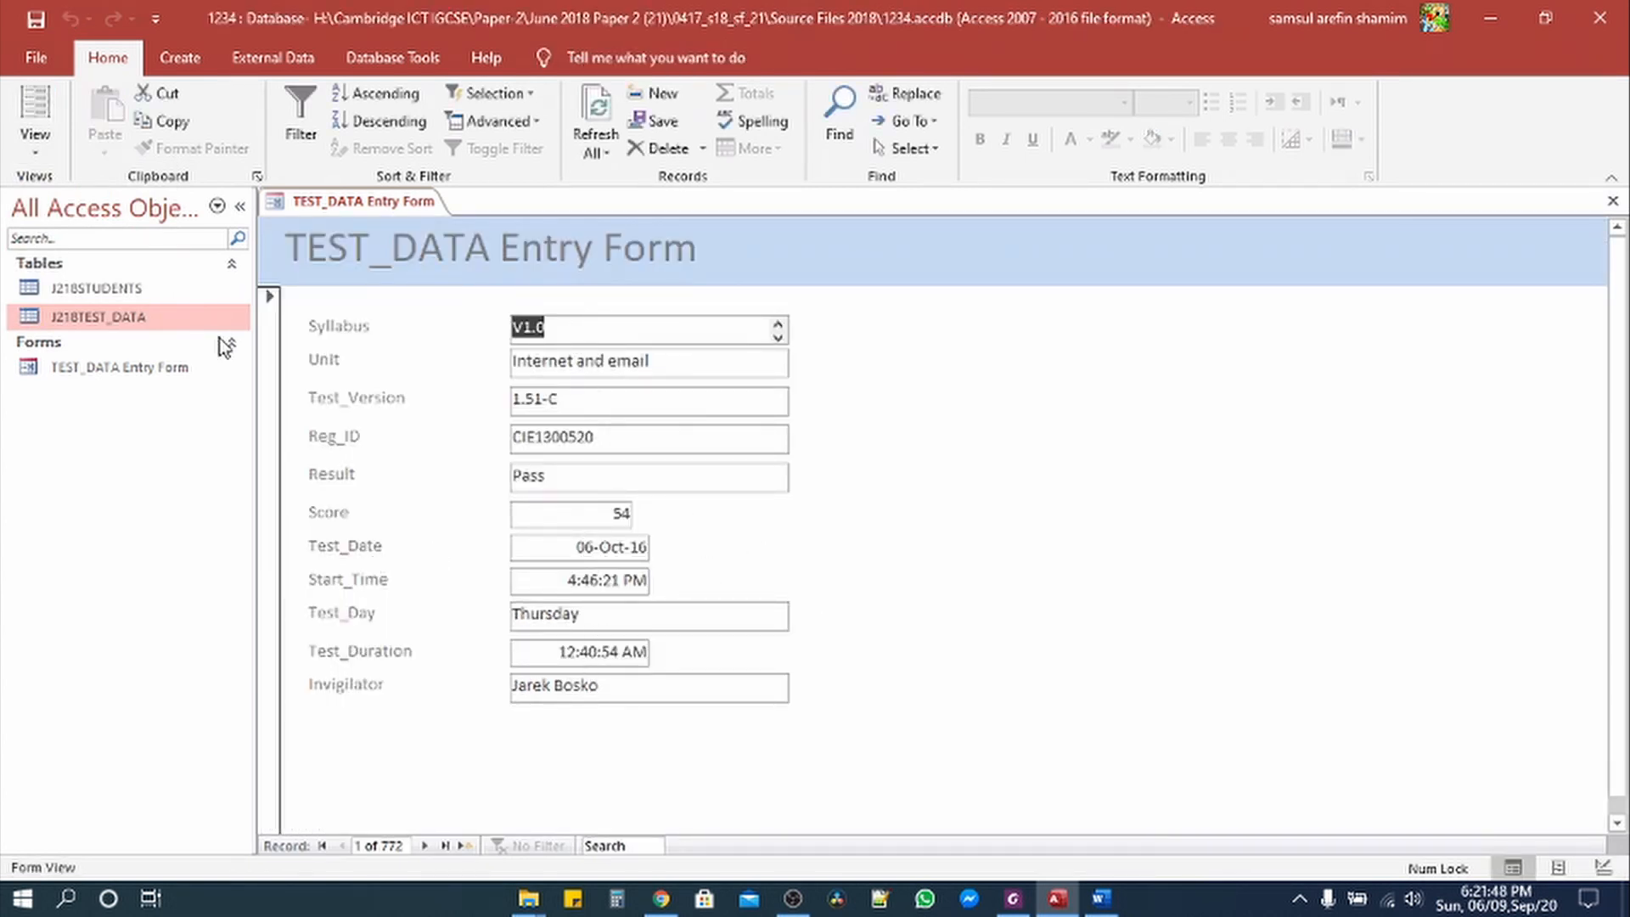
click(42, 137)
click(79, 298)
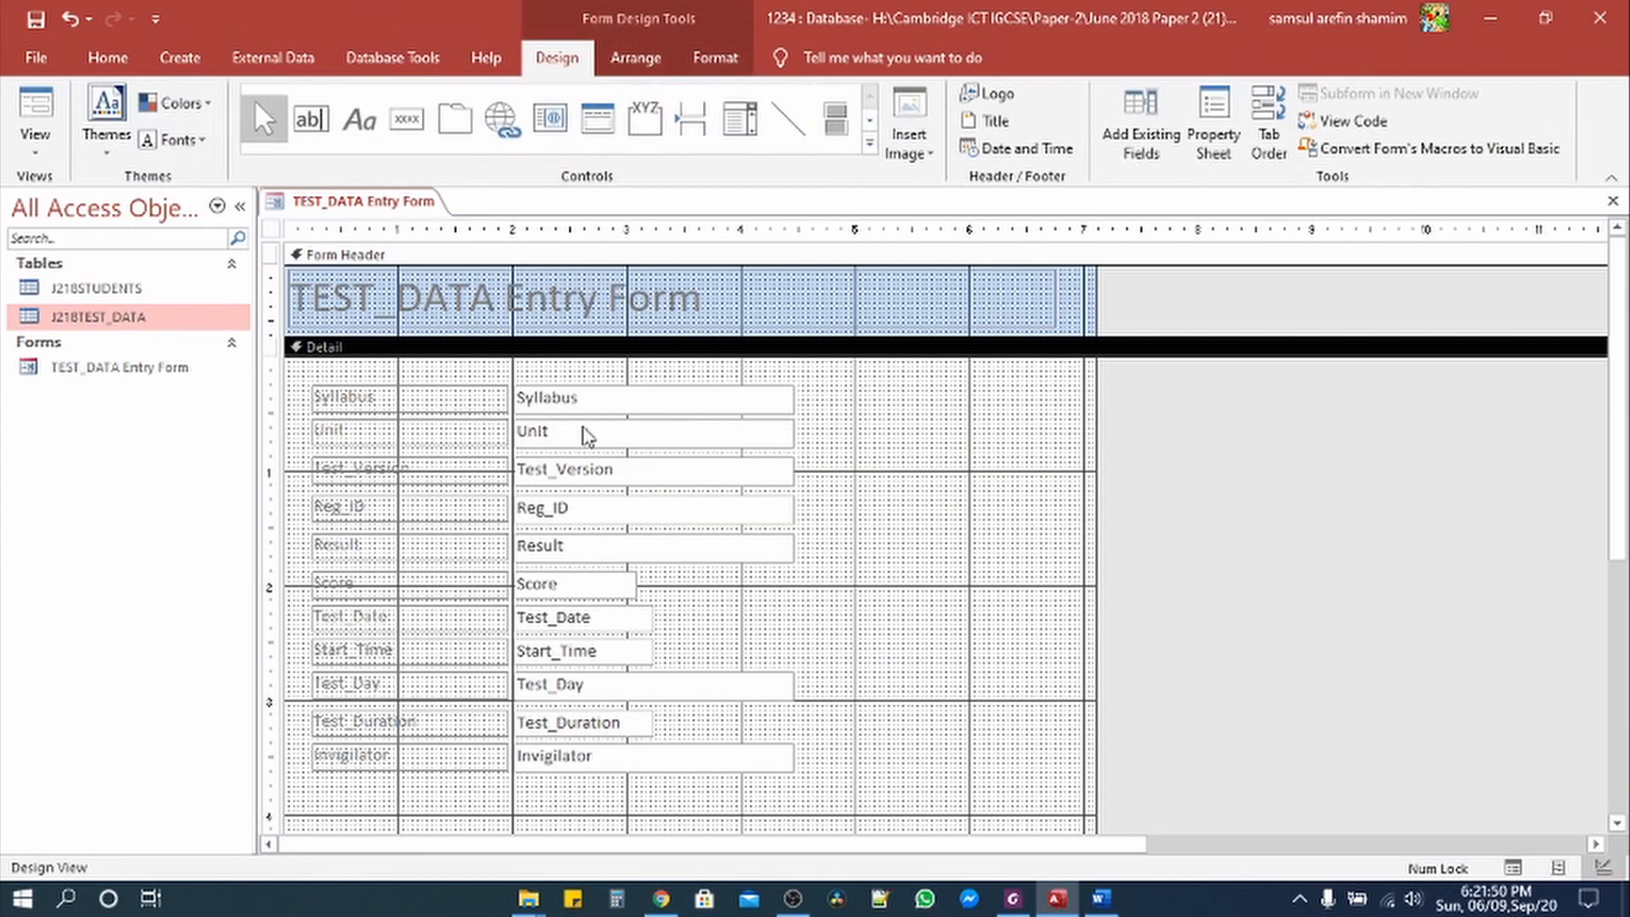
Step: Select all eleven text boxes, from Syllabus down to Invigilator
click(589, 407)
shift+click(590, 450)
shift+click(576, 473)
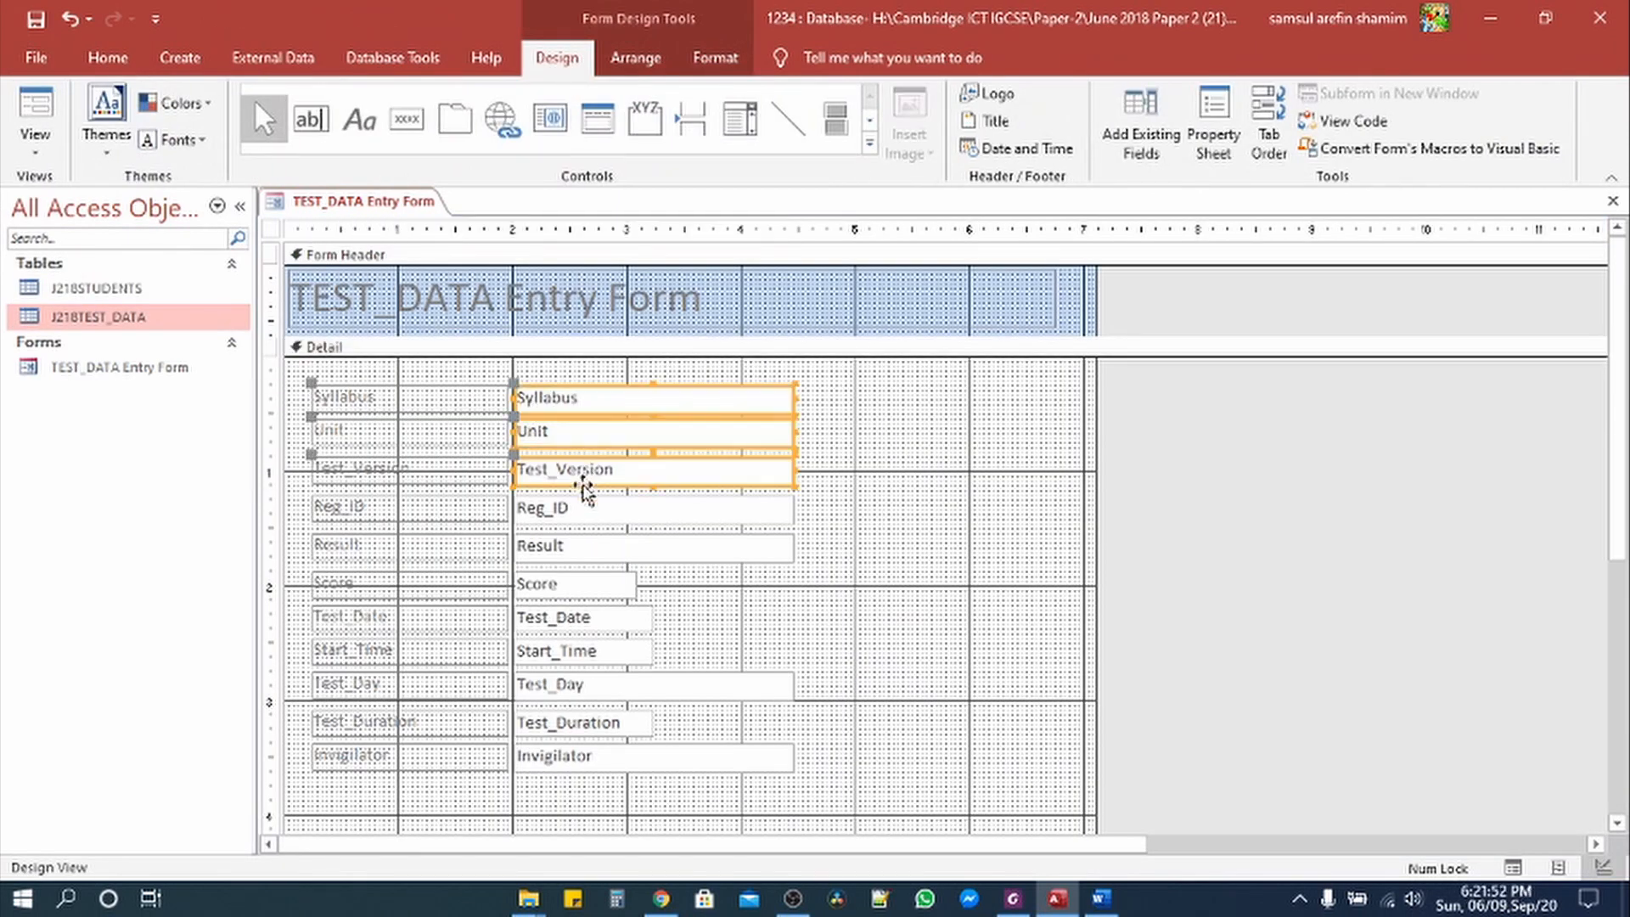
shift+click(579, 512)
shift+click(571, 548)
shift+click(572, 585)
shift+click(571, 619)
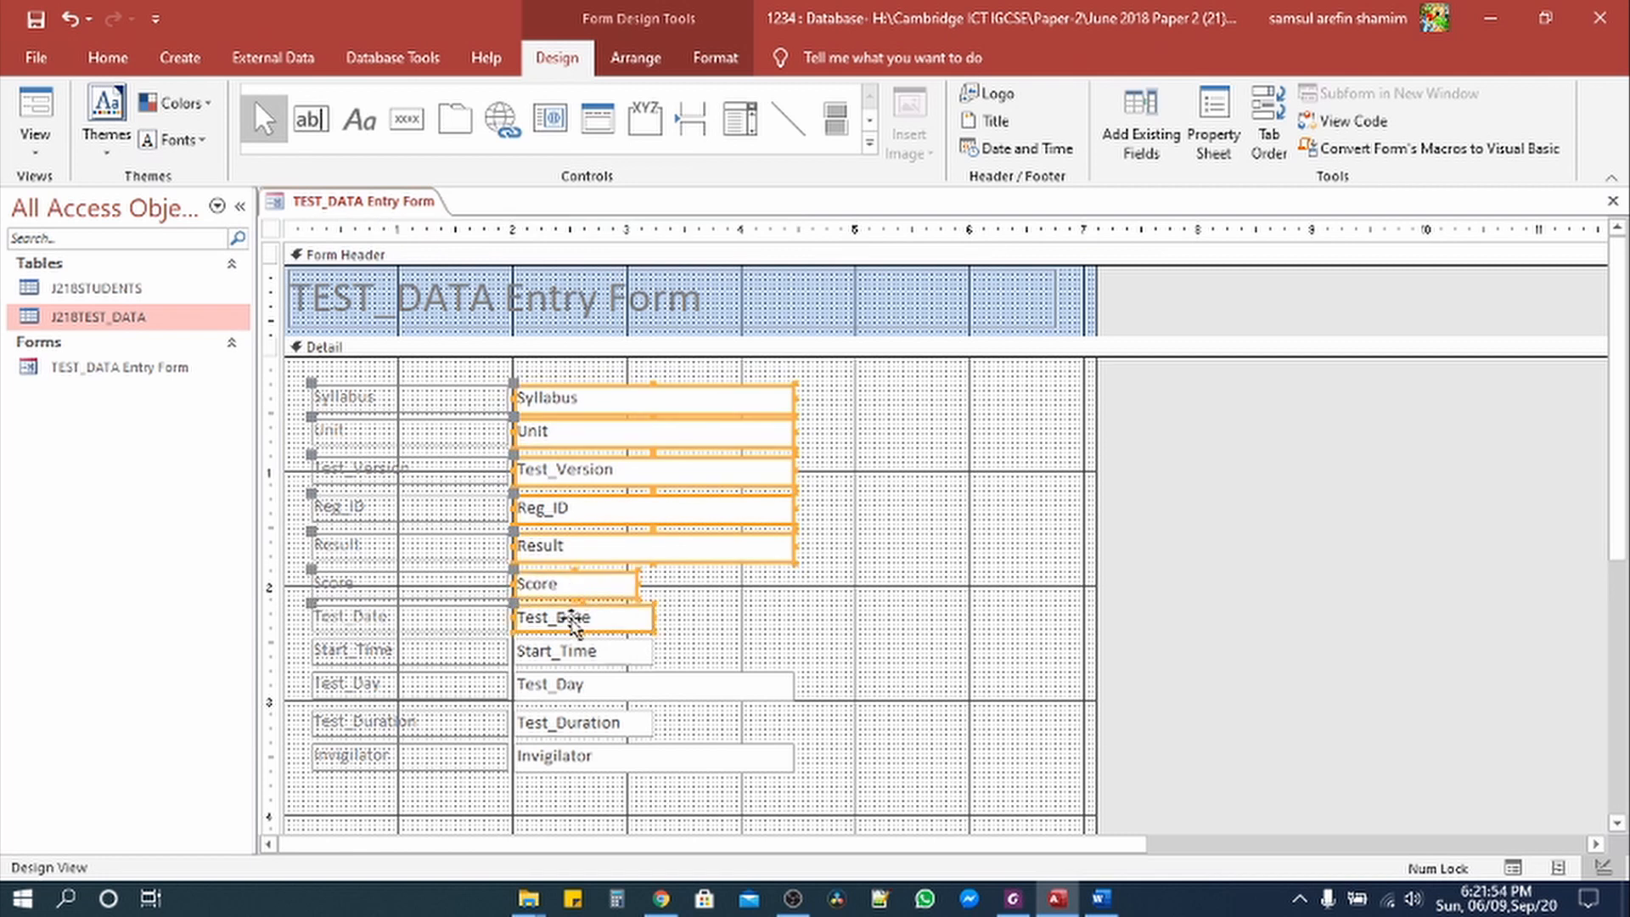
shift+click(582, 652)
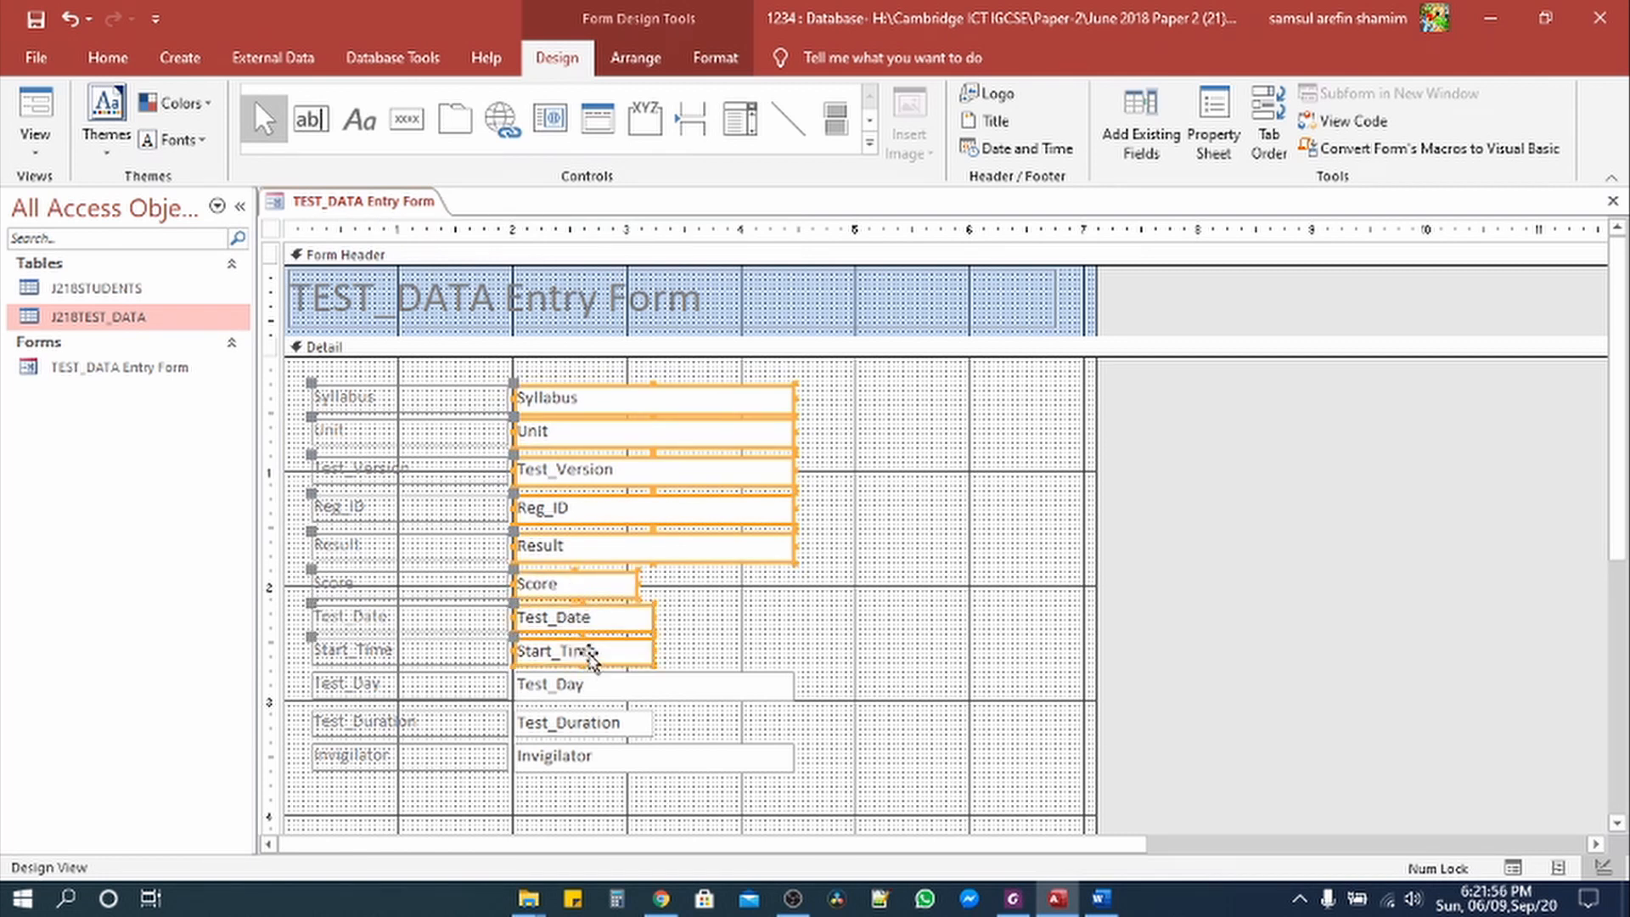
shift+click(597, 687)
shift+click(588, 729)
shift+click(586, 760)
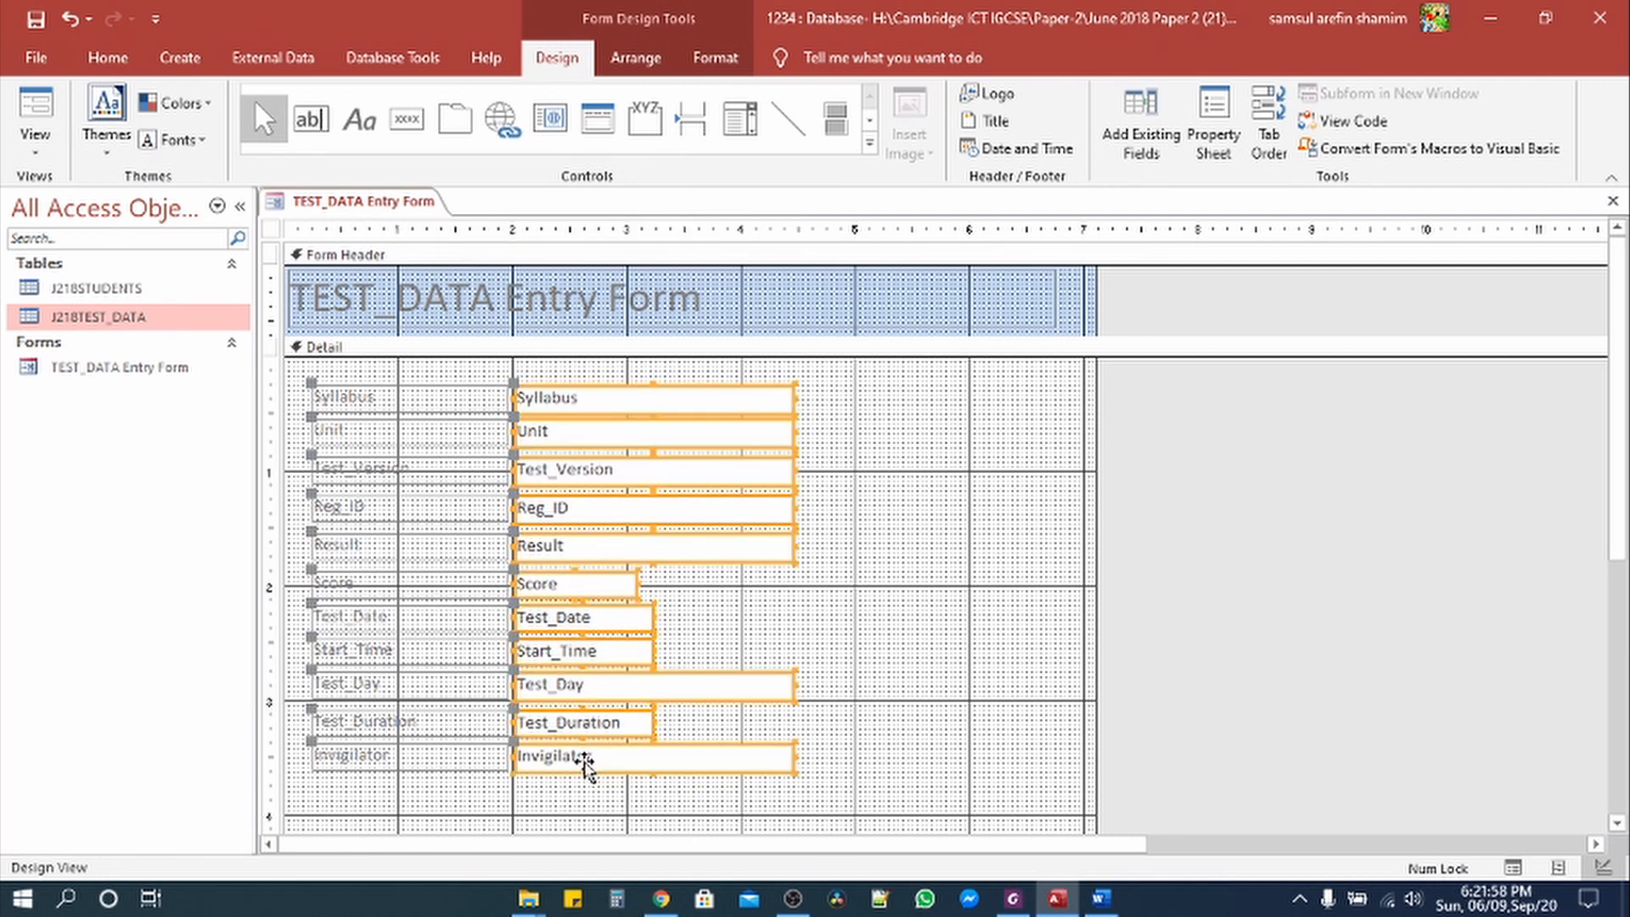
Step: Left-align their data, check the form in Form View, and bring up the exam paper
click(108, 58)
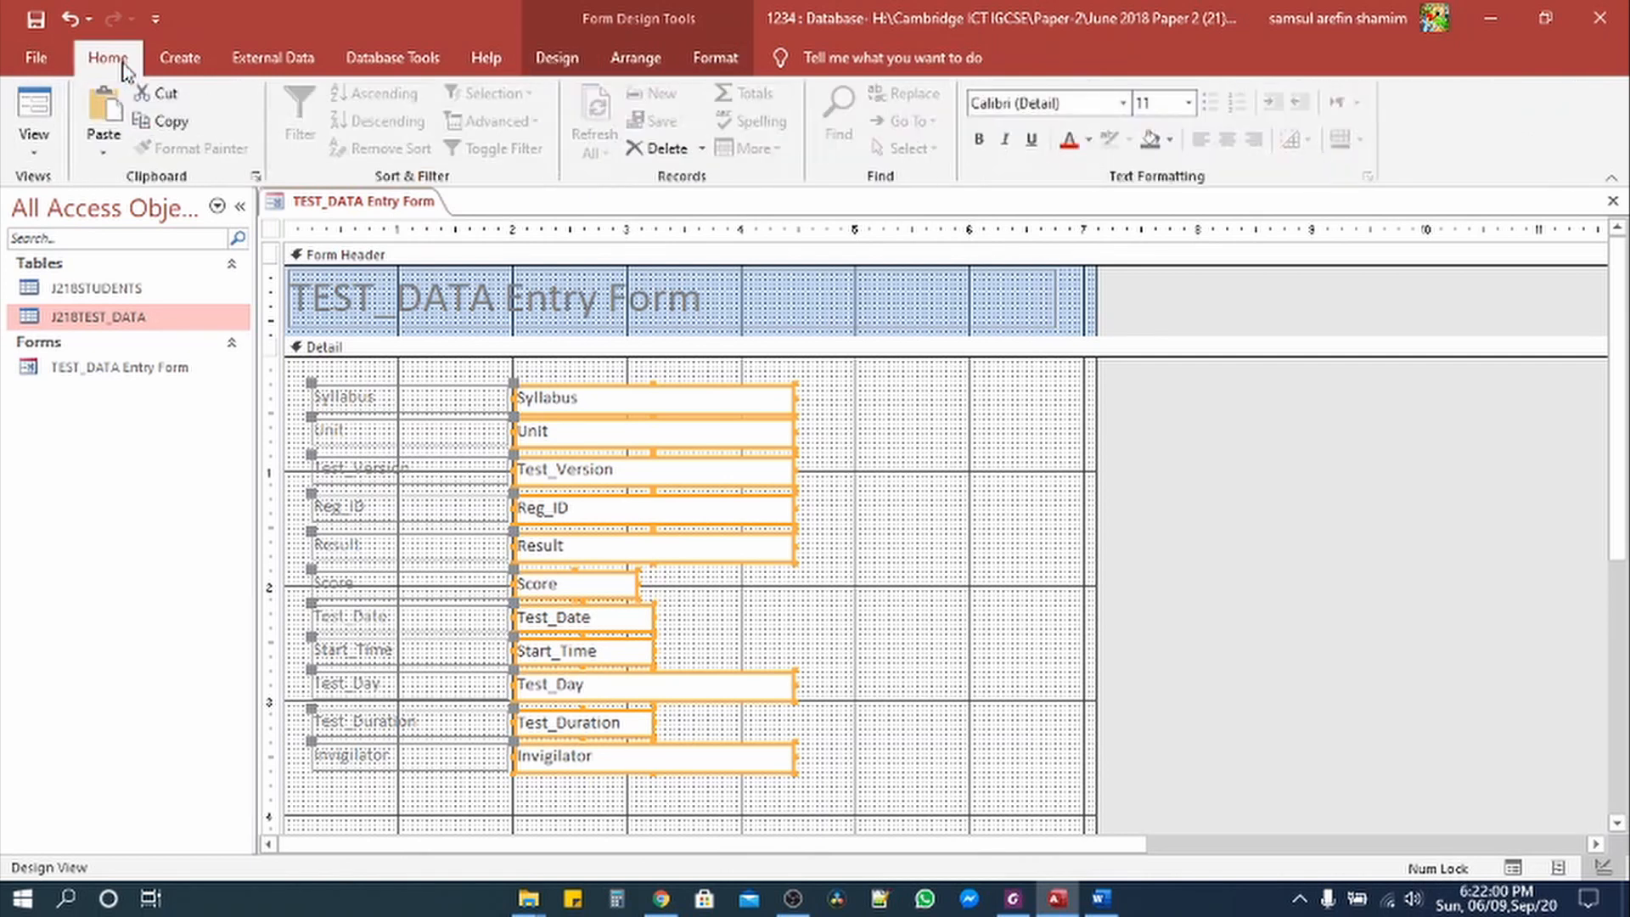
click(1201, 139)
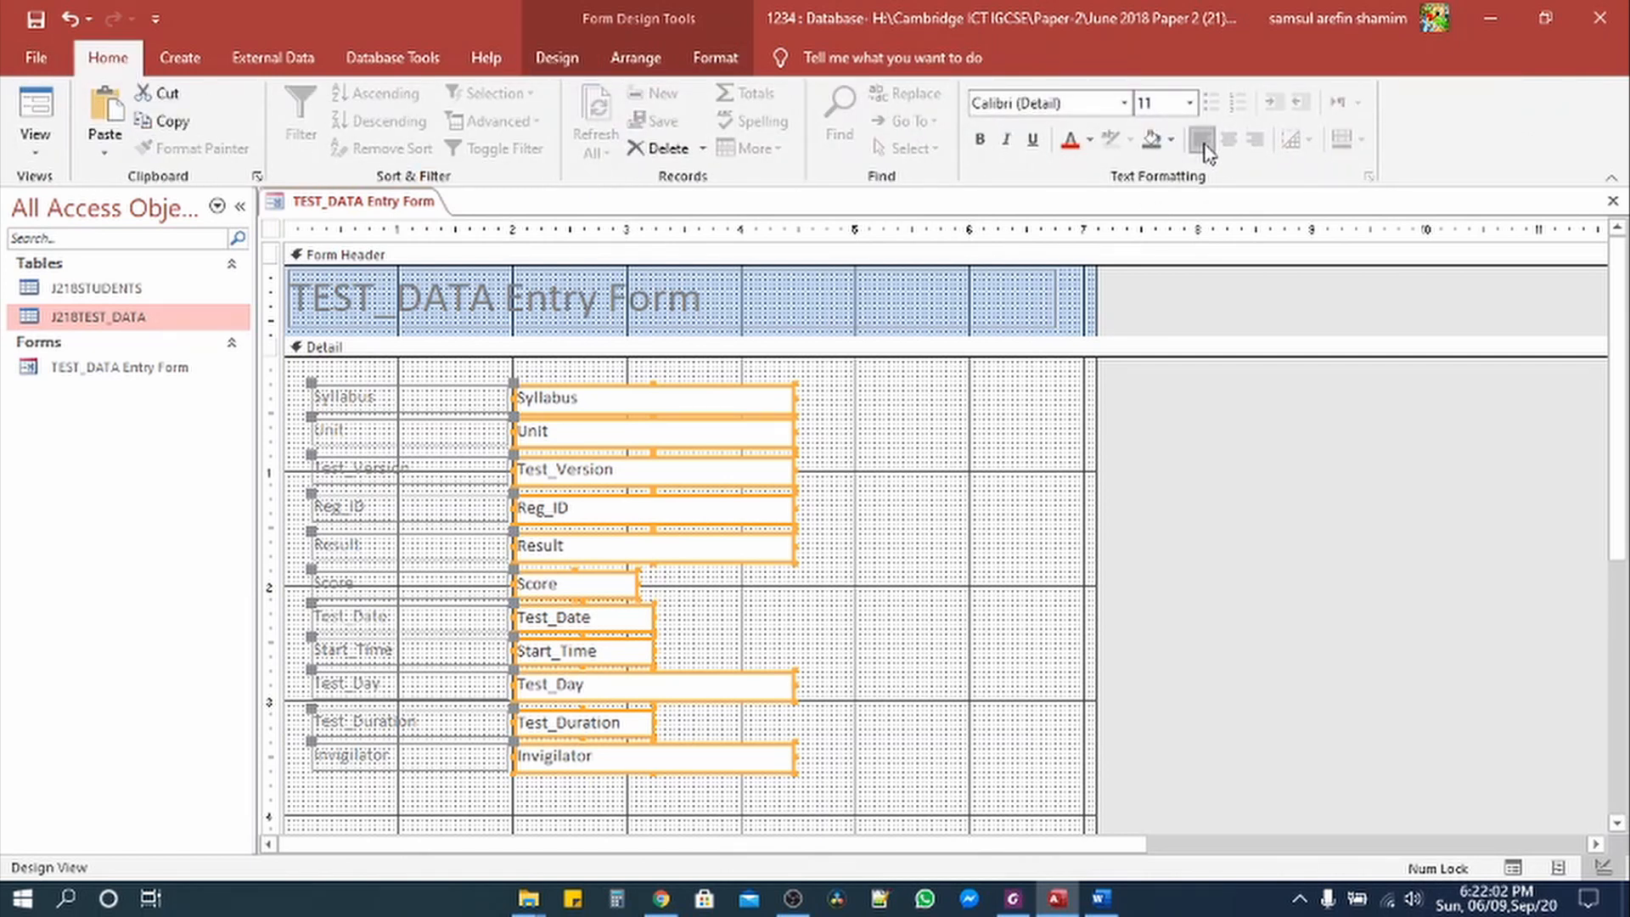
click(60, 100)
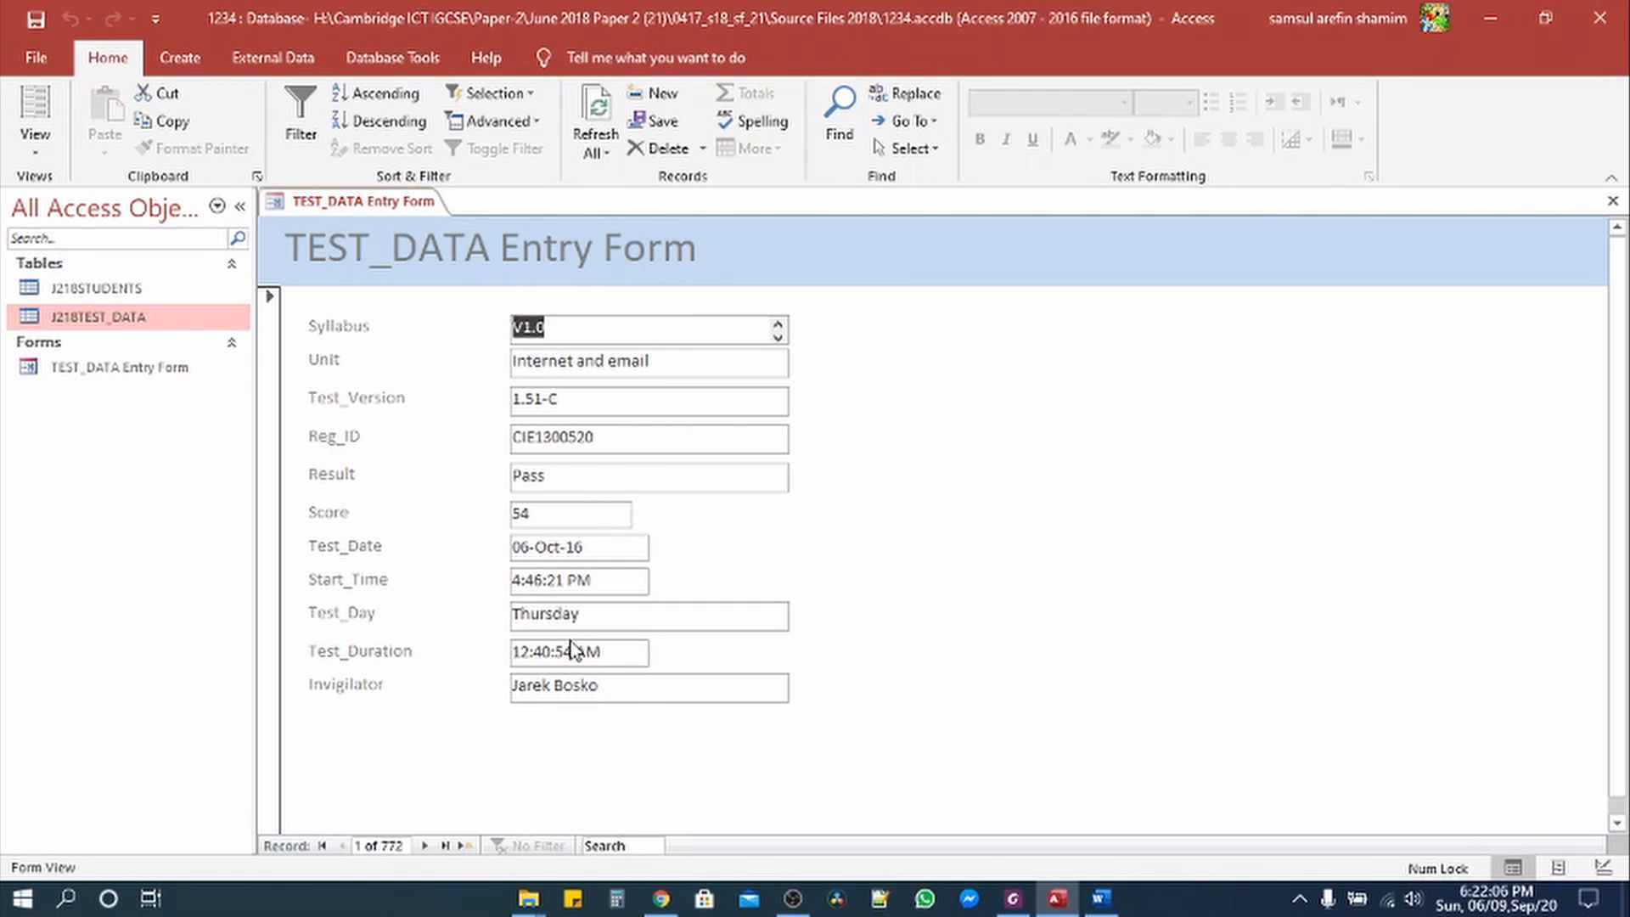
click(1012, 898)
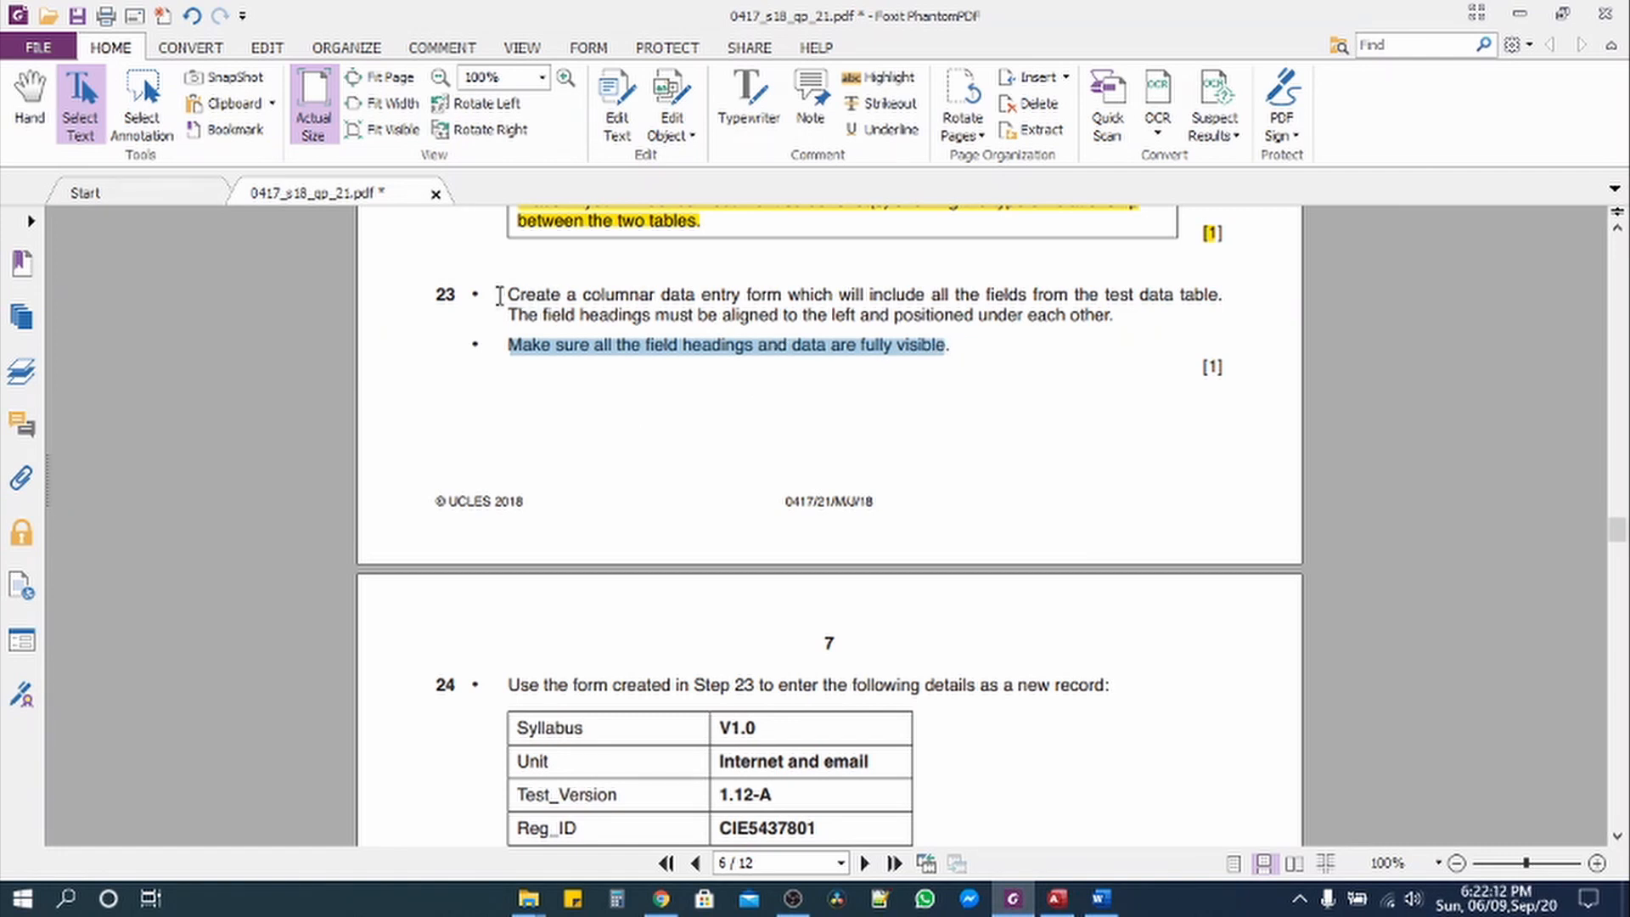
Step: Highlight question 23 as done, review question 24's new-record table, and return to Access
drag(508, 288, 983, 356)
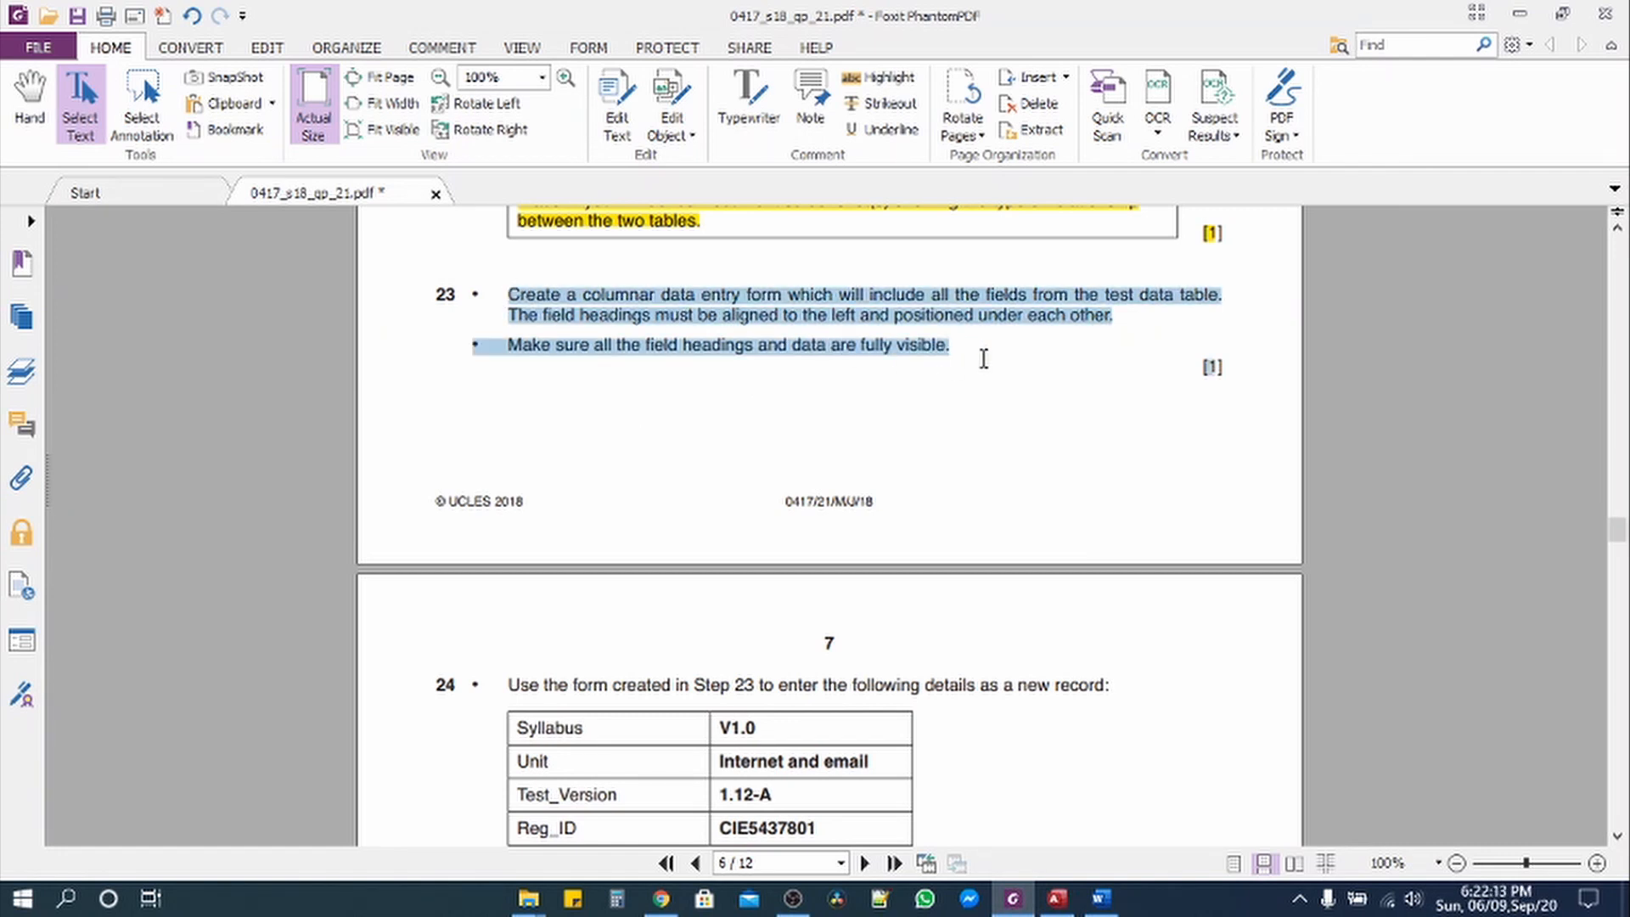
click(879, 78)
scroll(618, 418, down, 4)
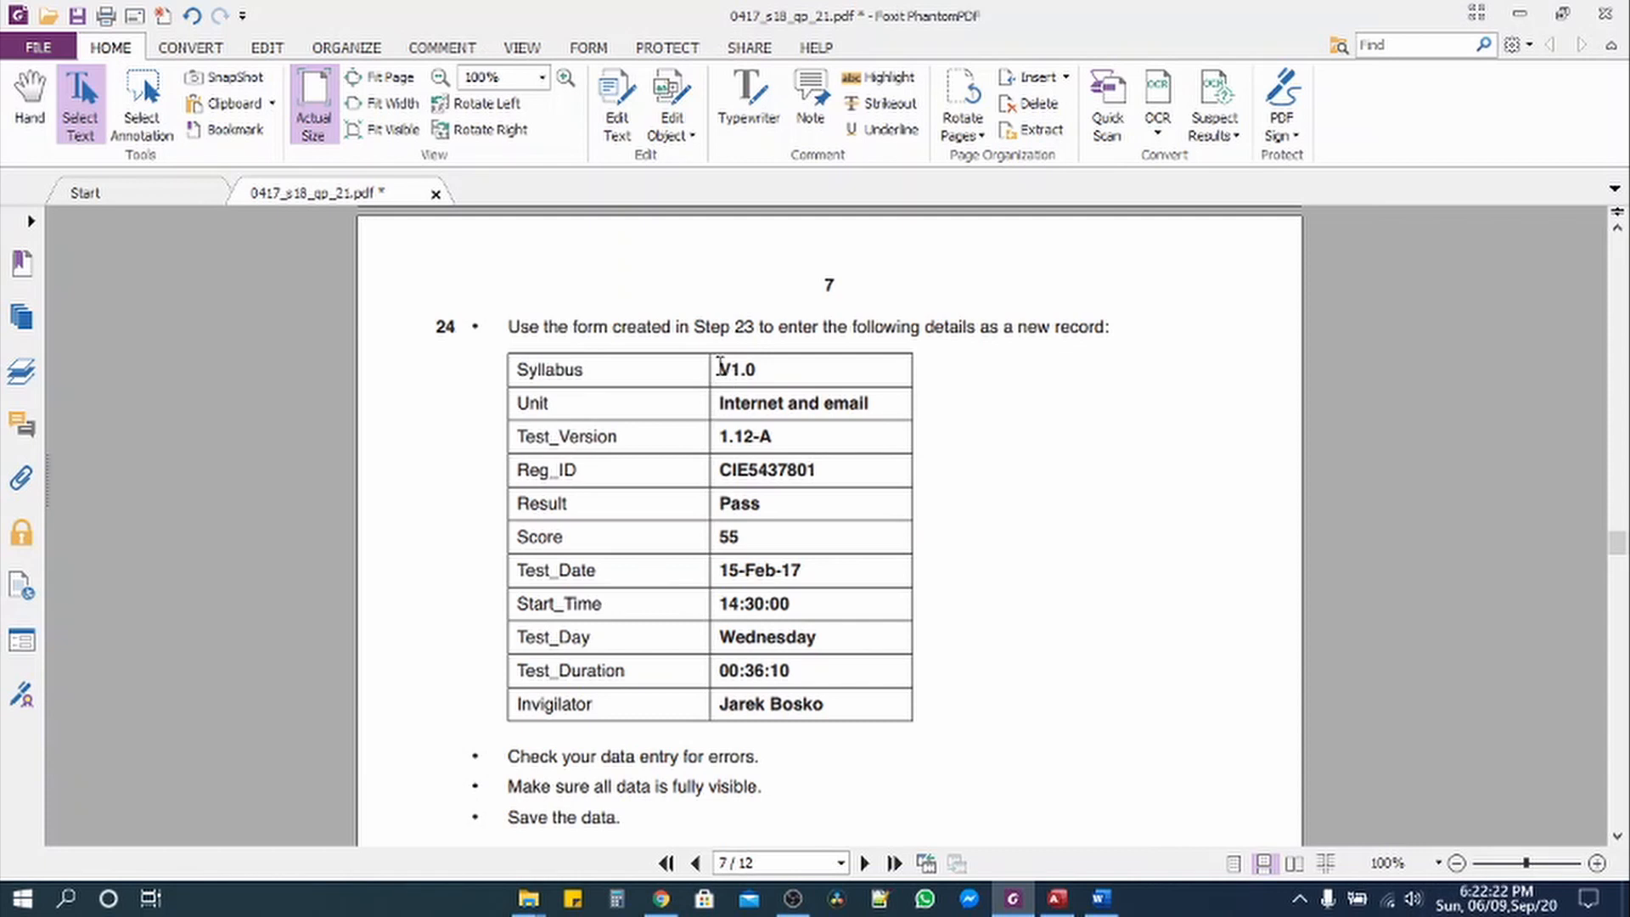
drag(718, 367, 876, 730)
click(859, 721)
click(1057, 898)
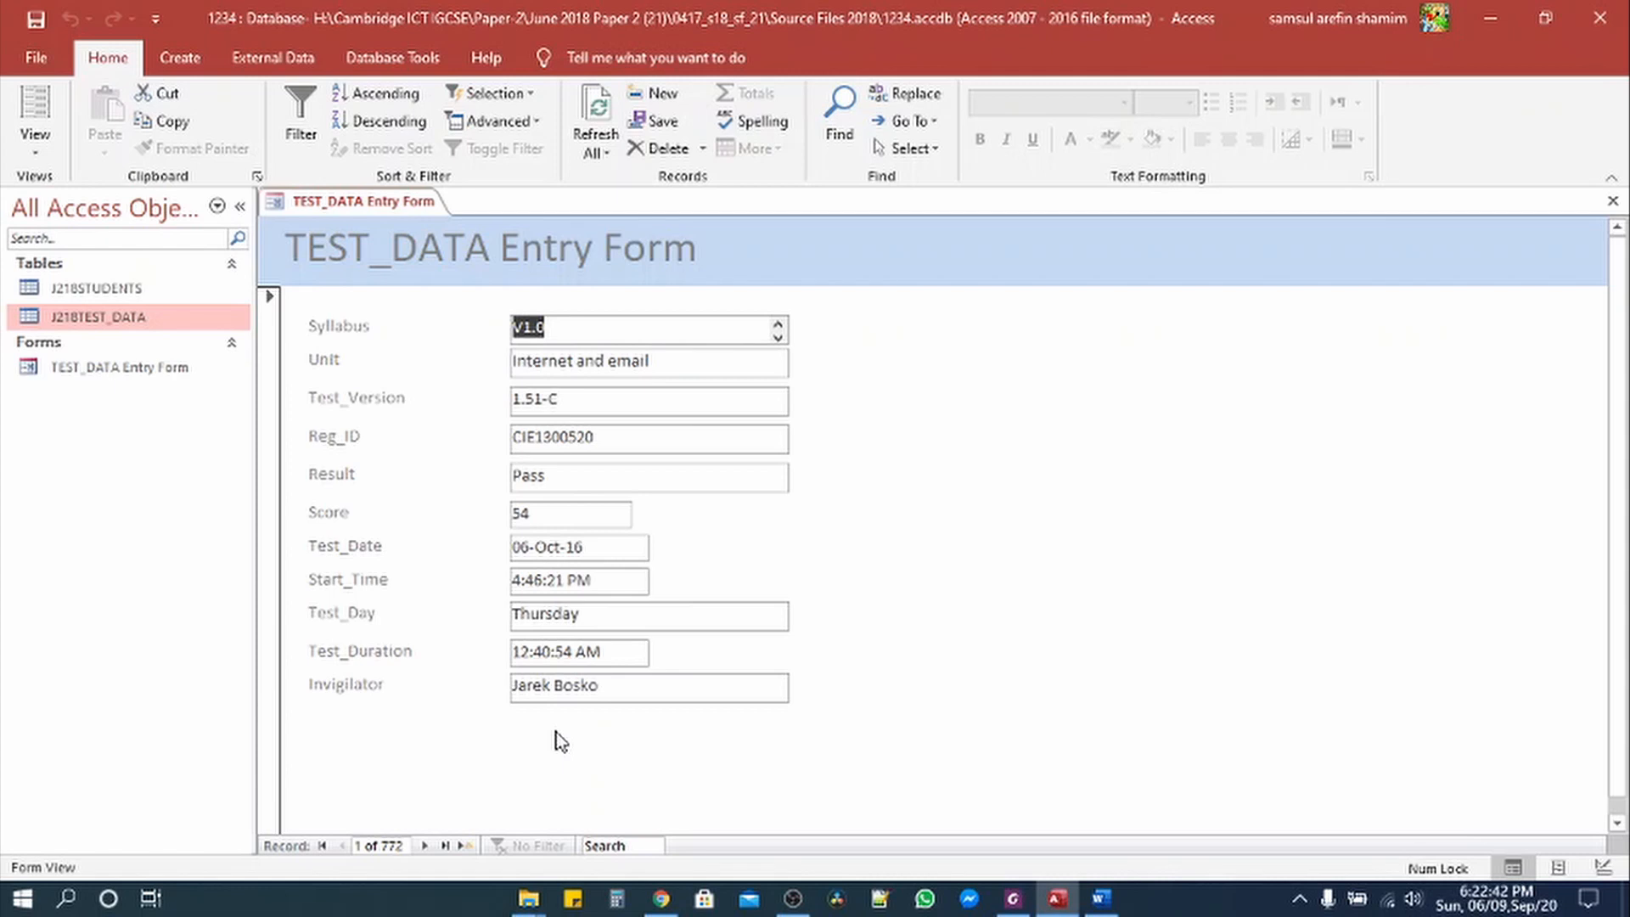
Step: Switch the entry form to Design View and draw a command button beside the Invigilator box
click(36, 145)
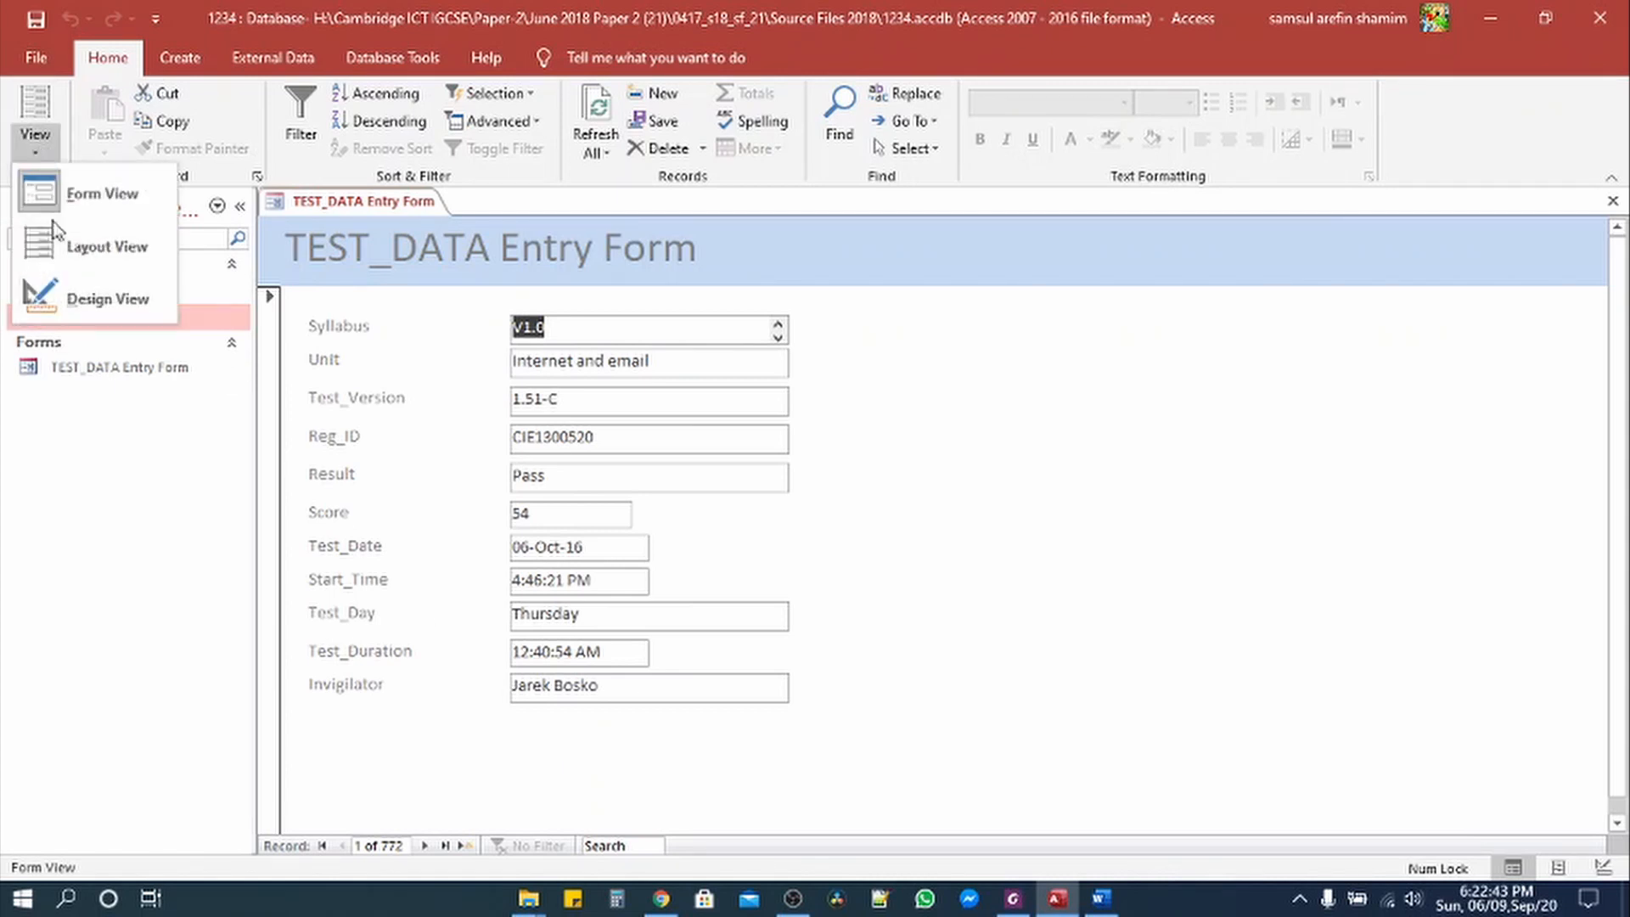
click(99, 307)
scroll(849, 650, down, 5)
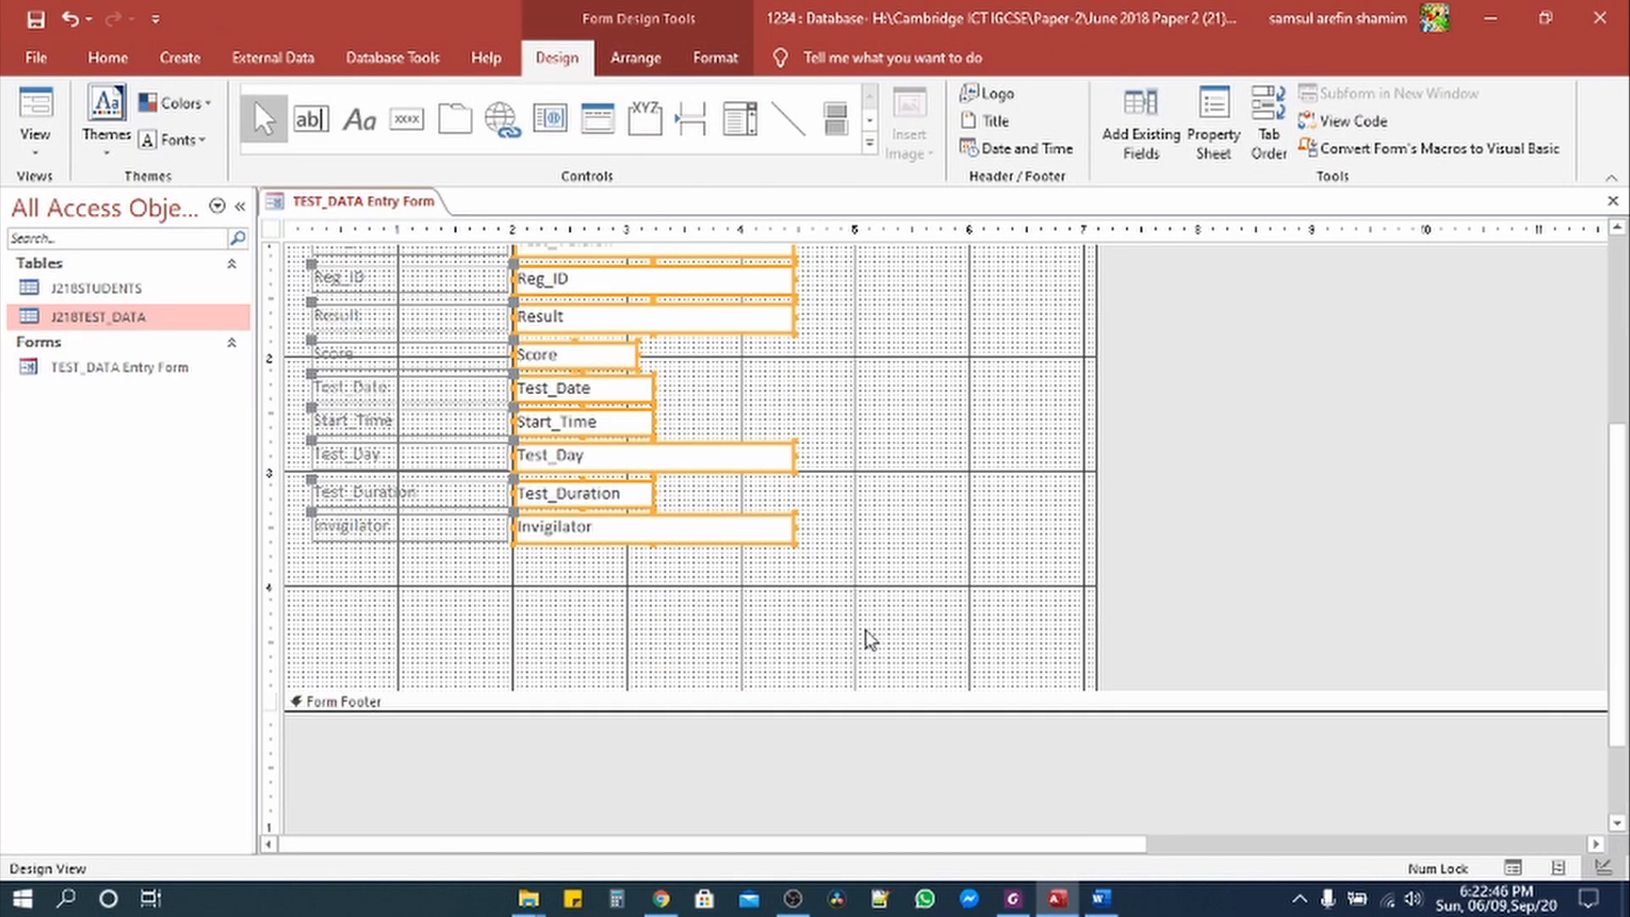
scroll(870, 639, up, 5)
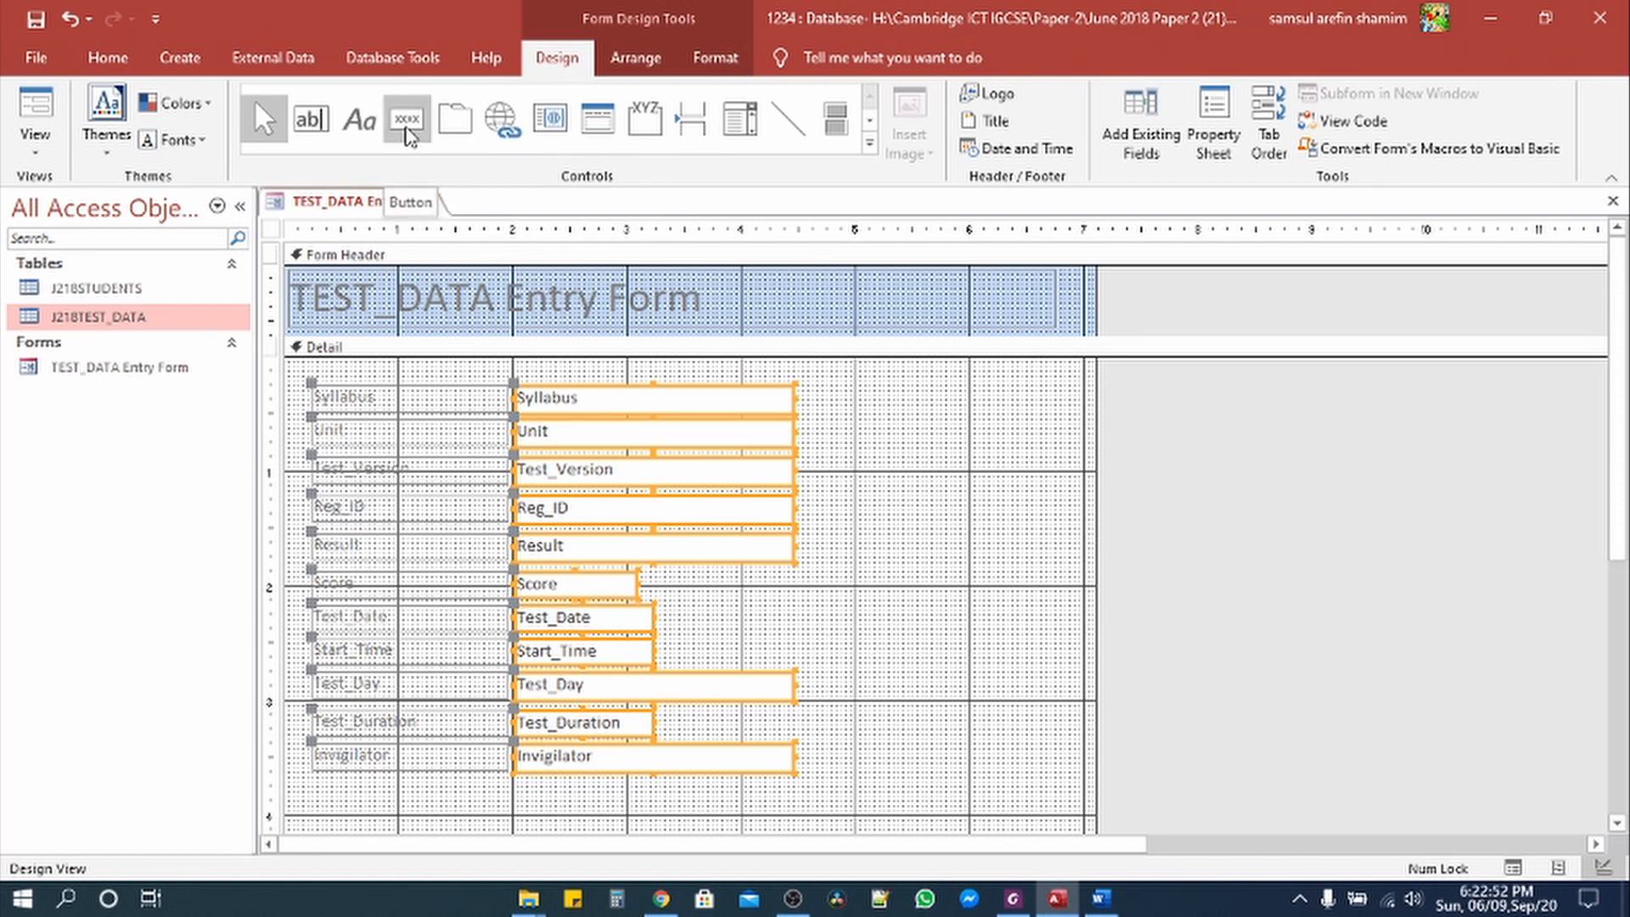
click(407, 123)
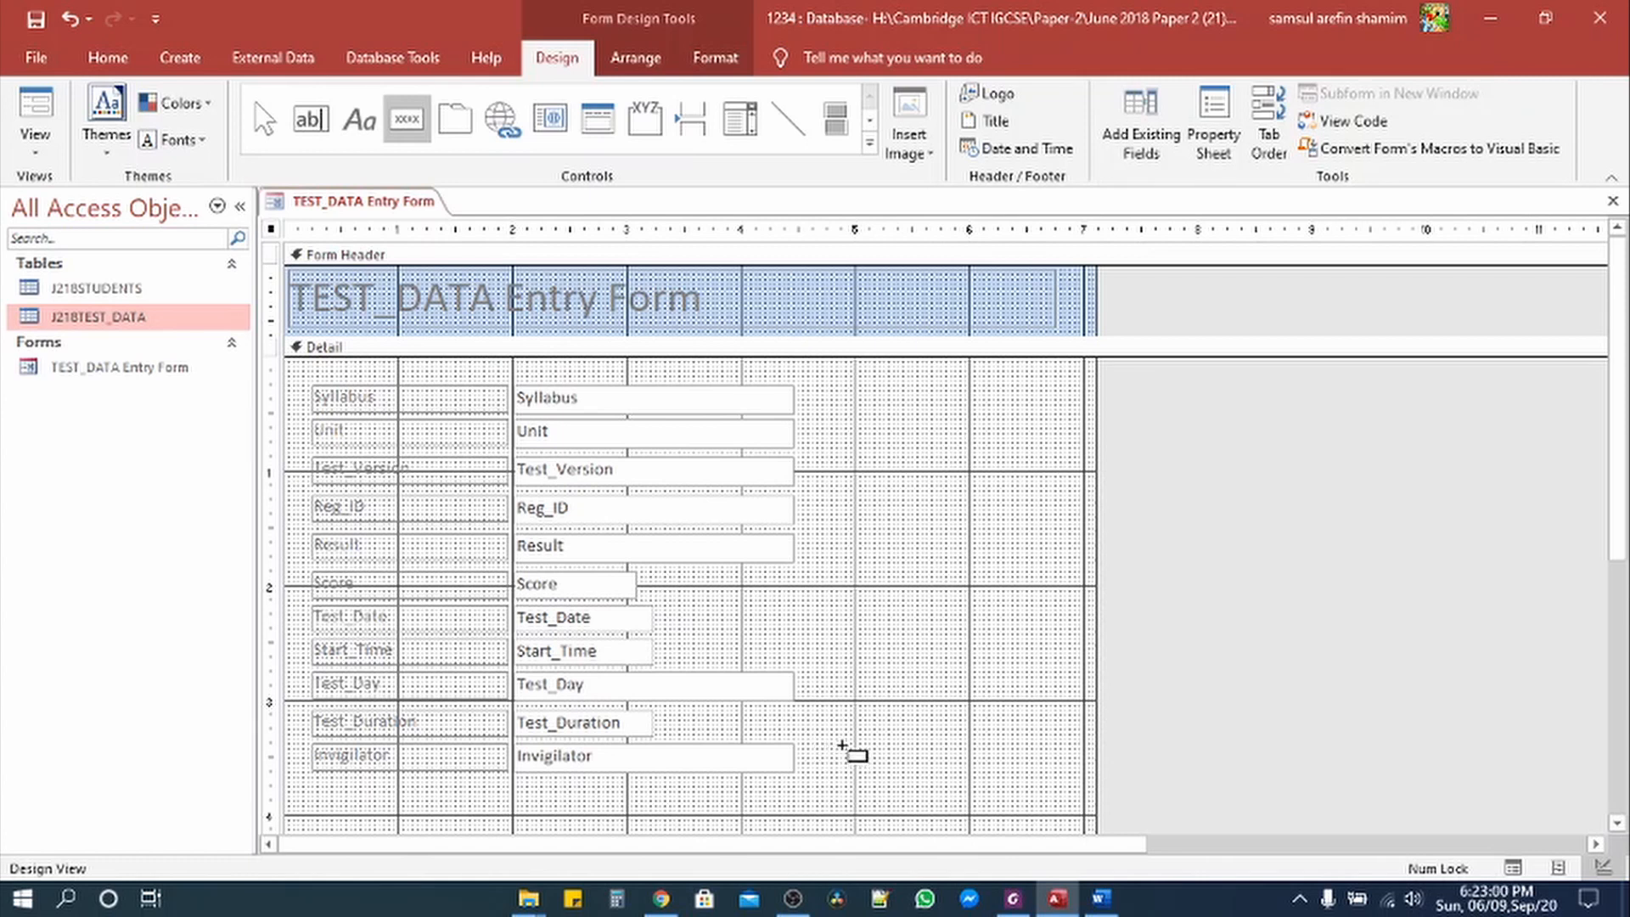
drag(830, 749, 1007, 783)
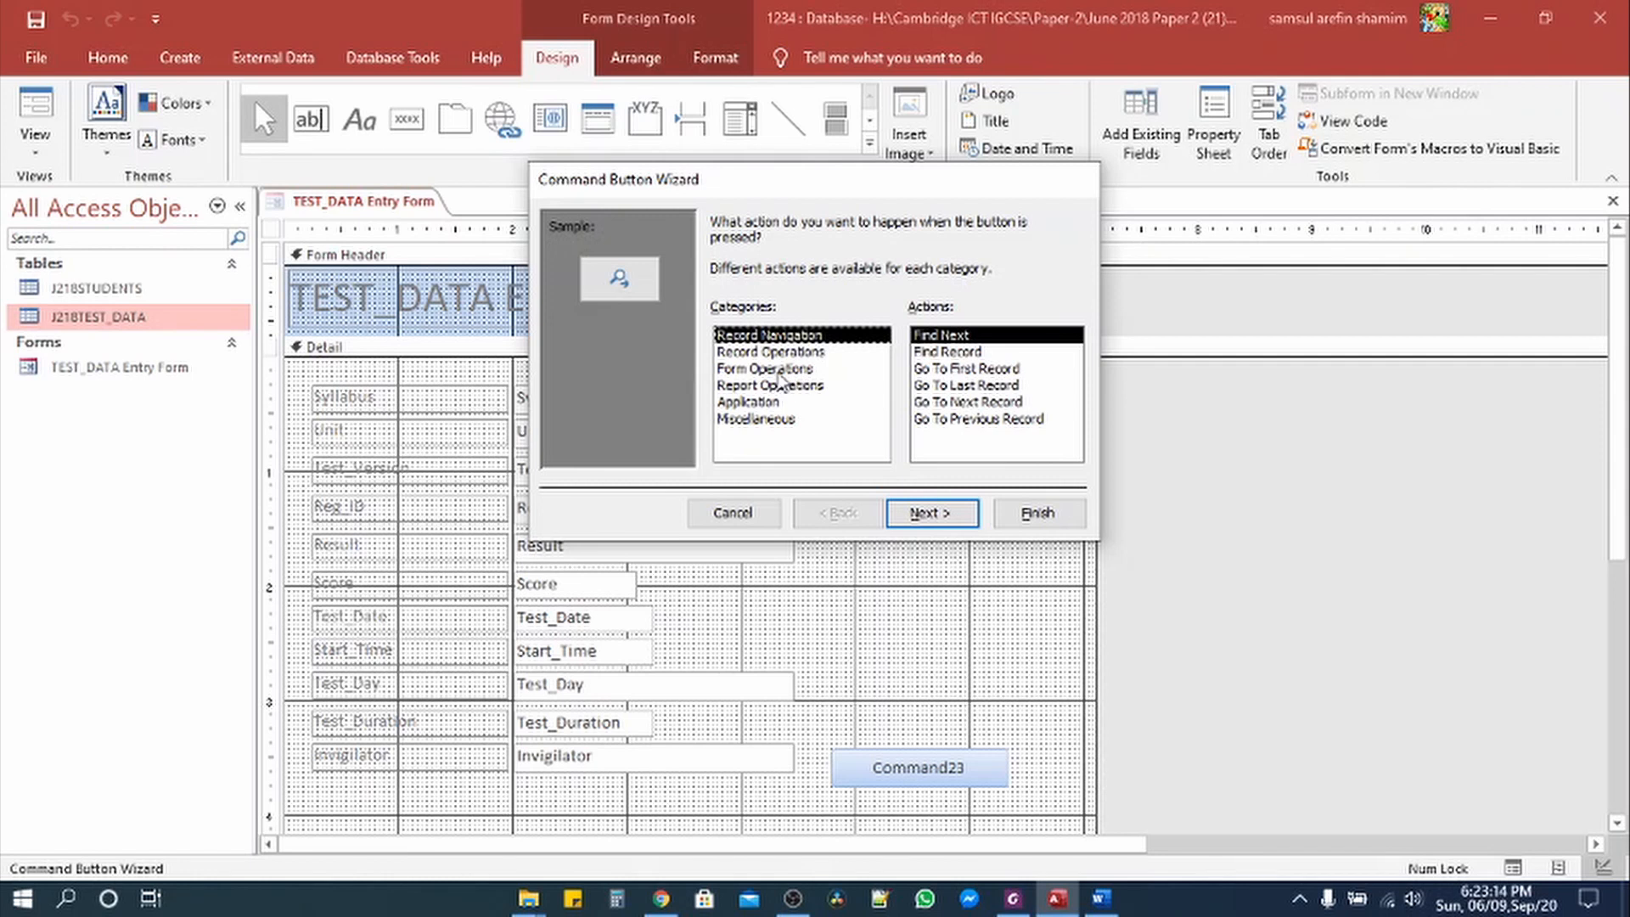
Step: Set the button to the Record Operations > Add New Record action with the text caption 'Add Record'
click(780, 352)
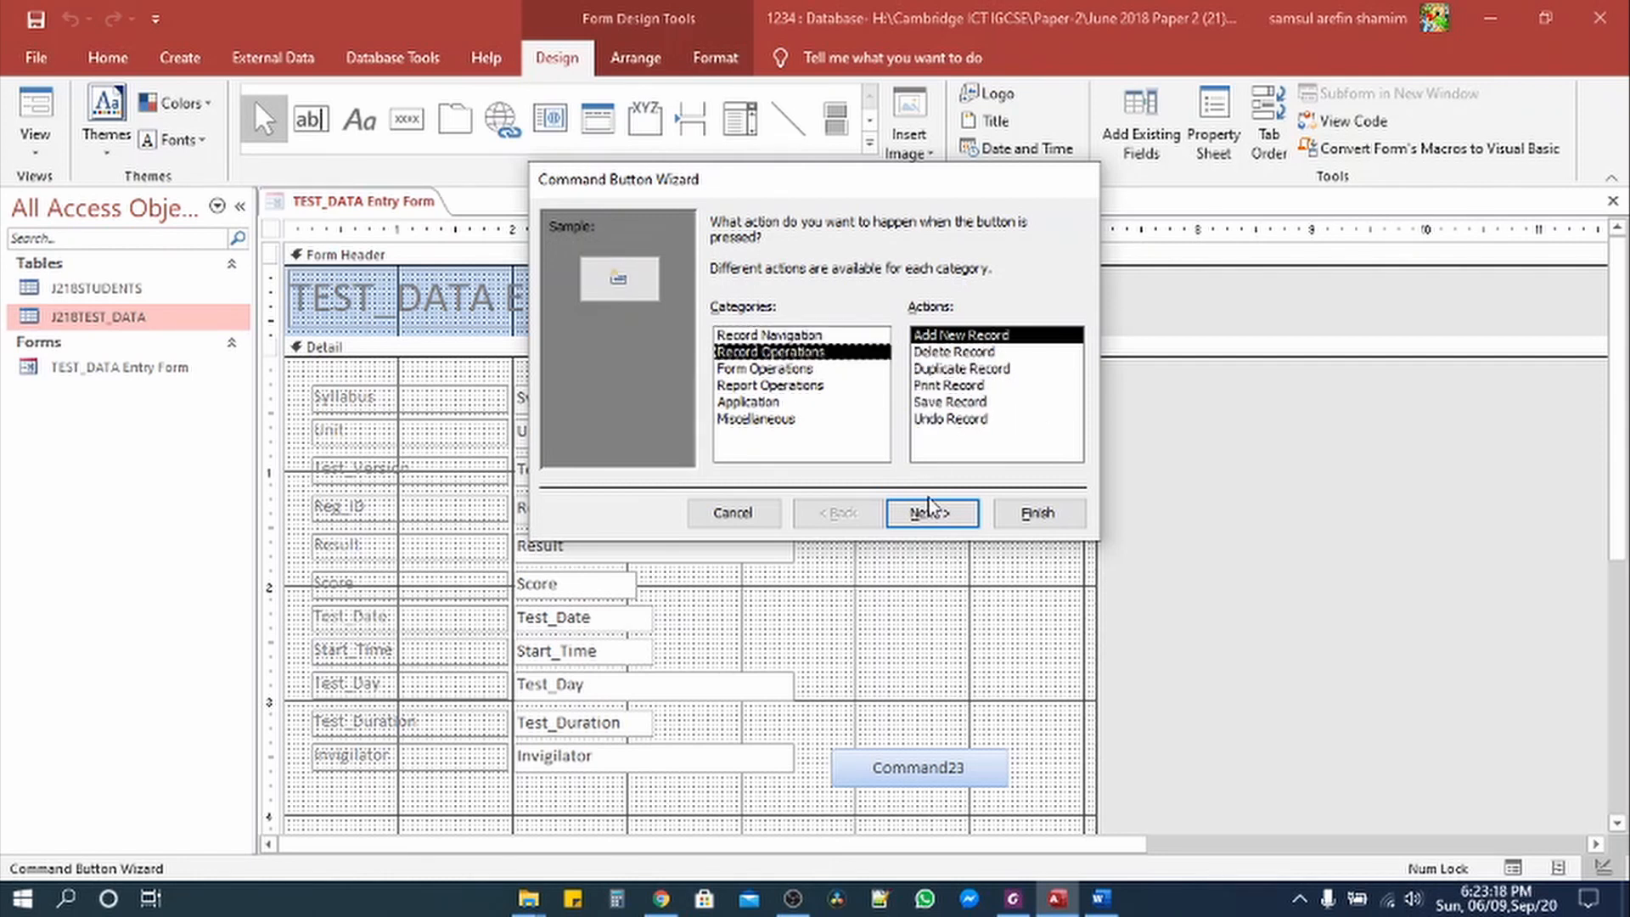
click(951, 518)
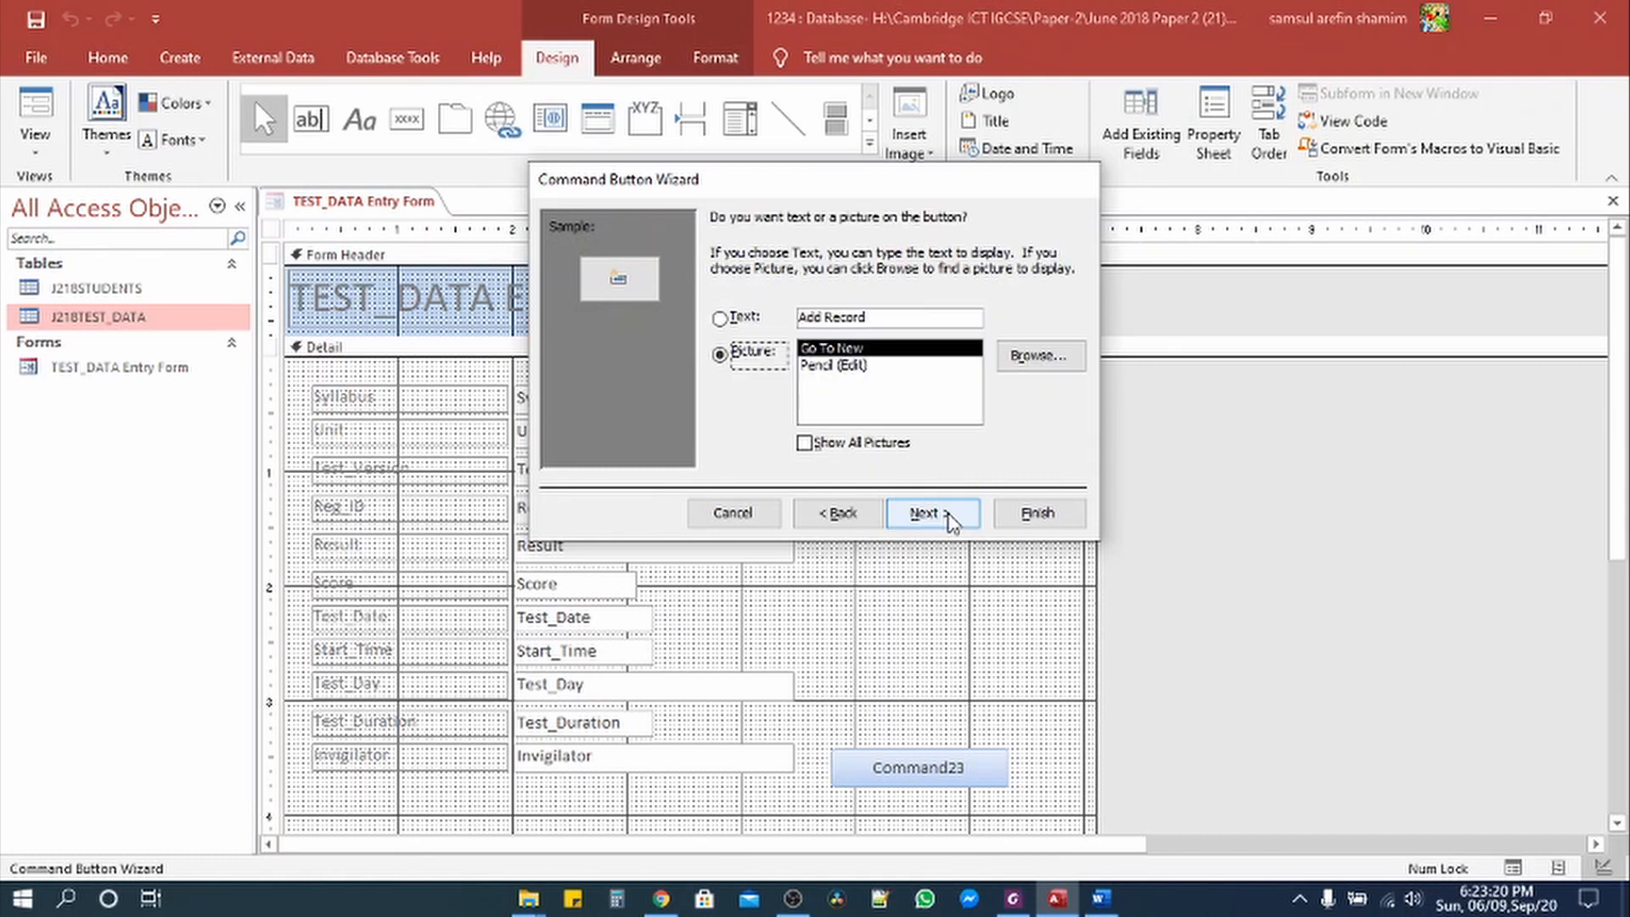
click(740, 324)
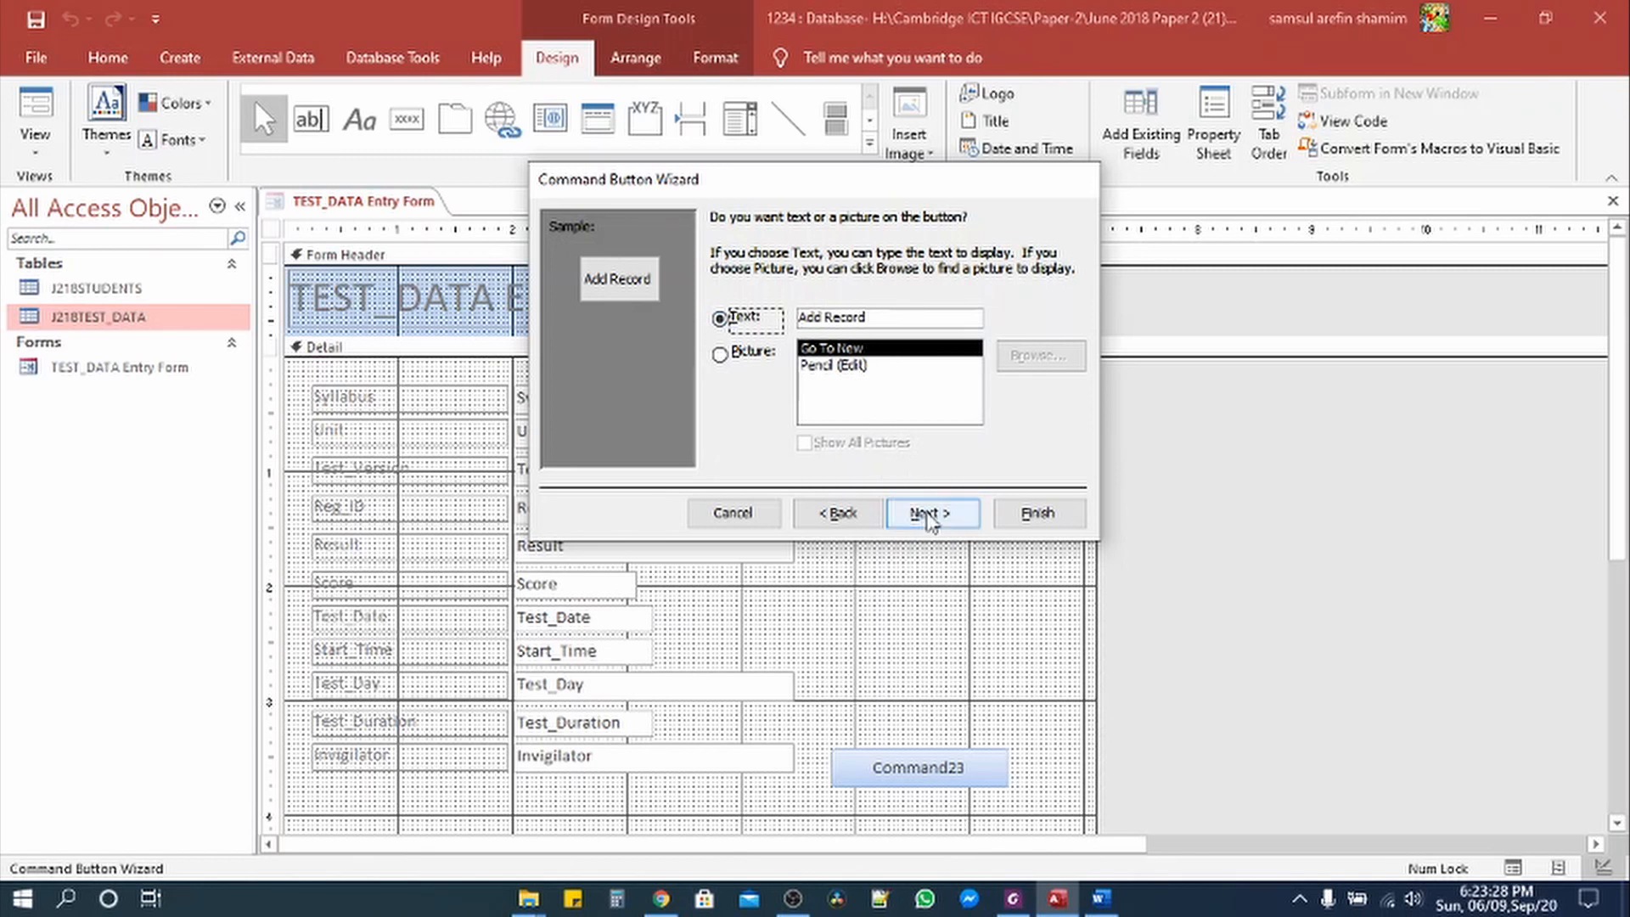
click(930, 522)
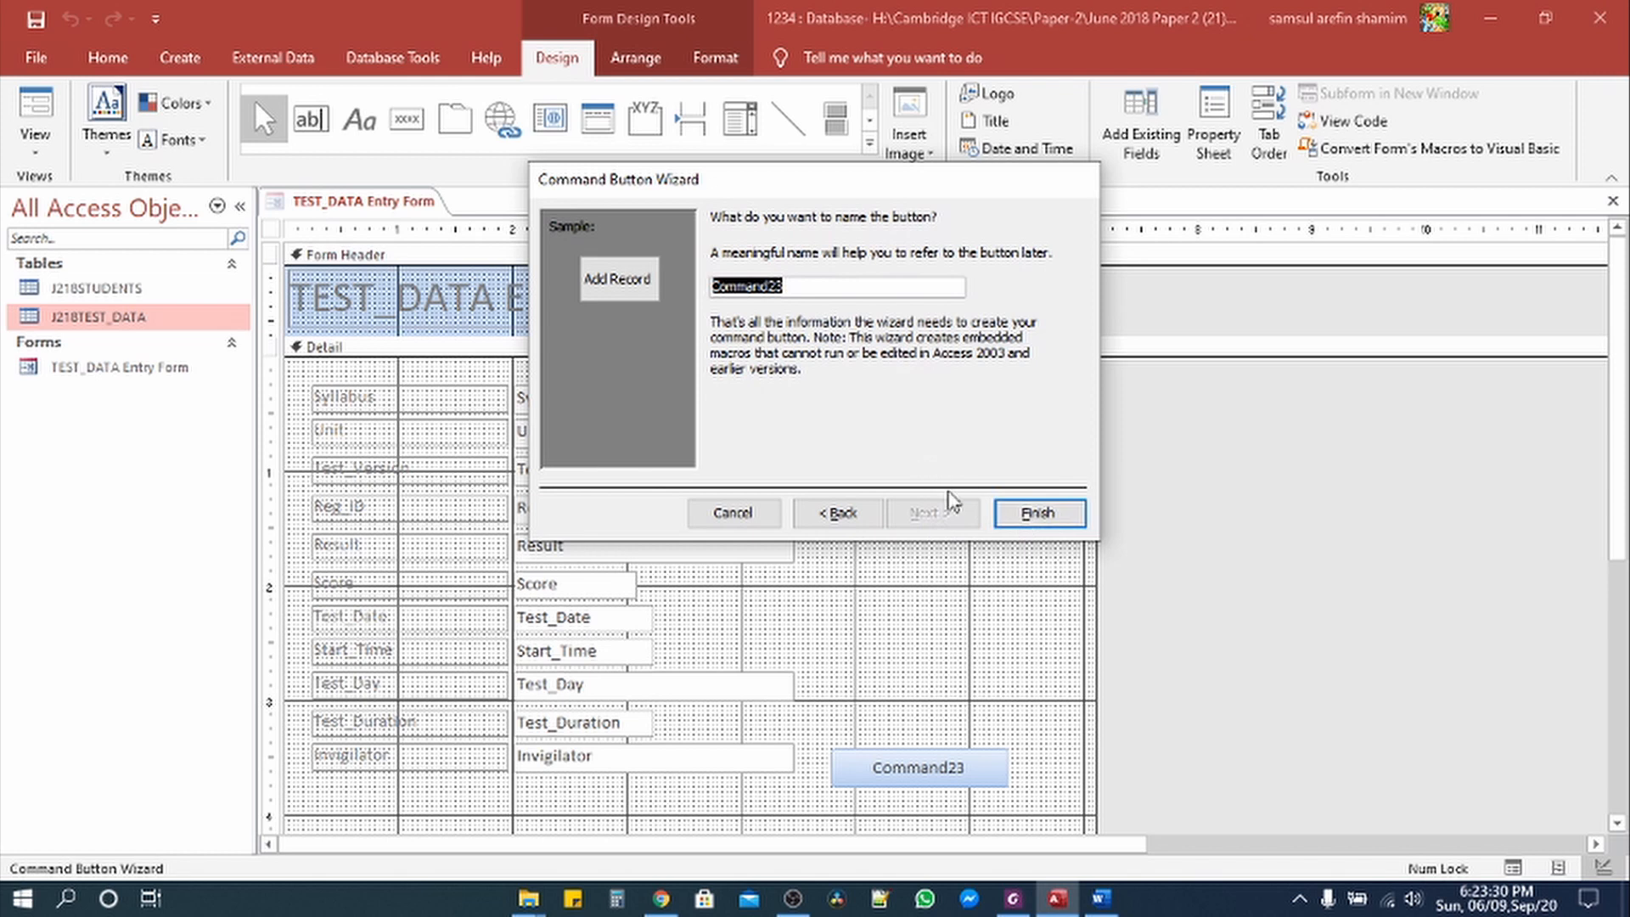
click(1027, 516)
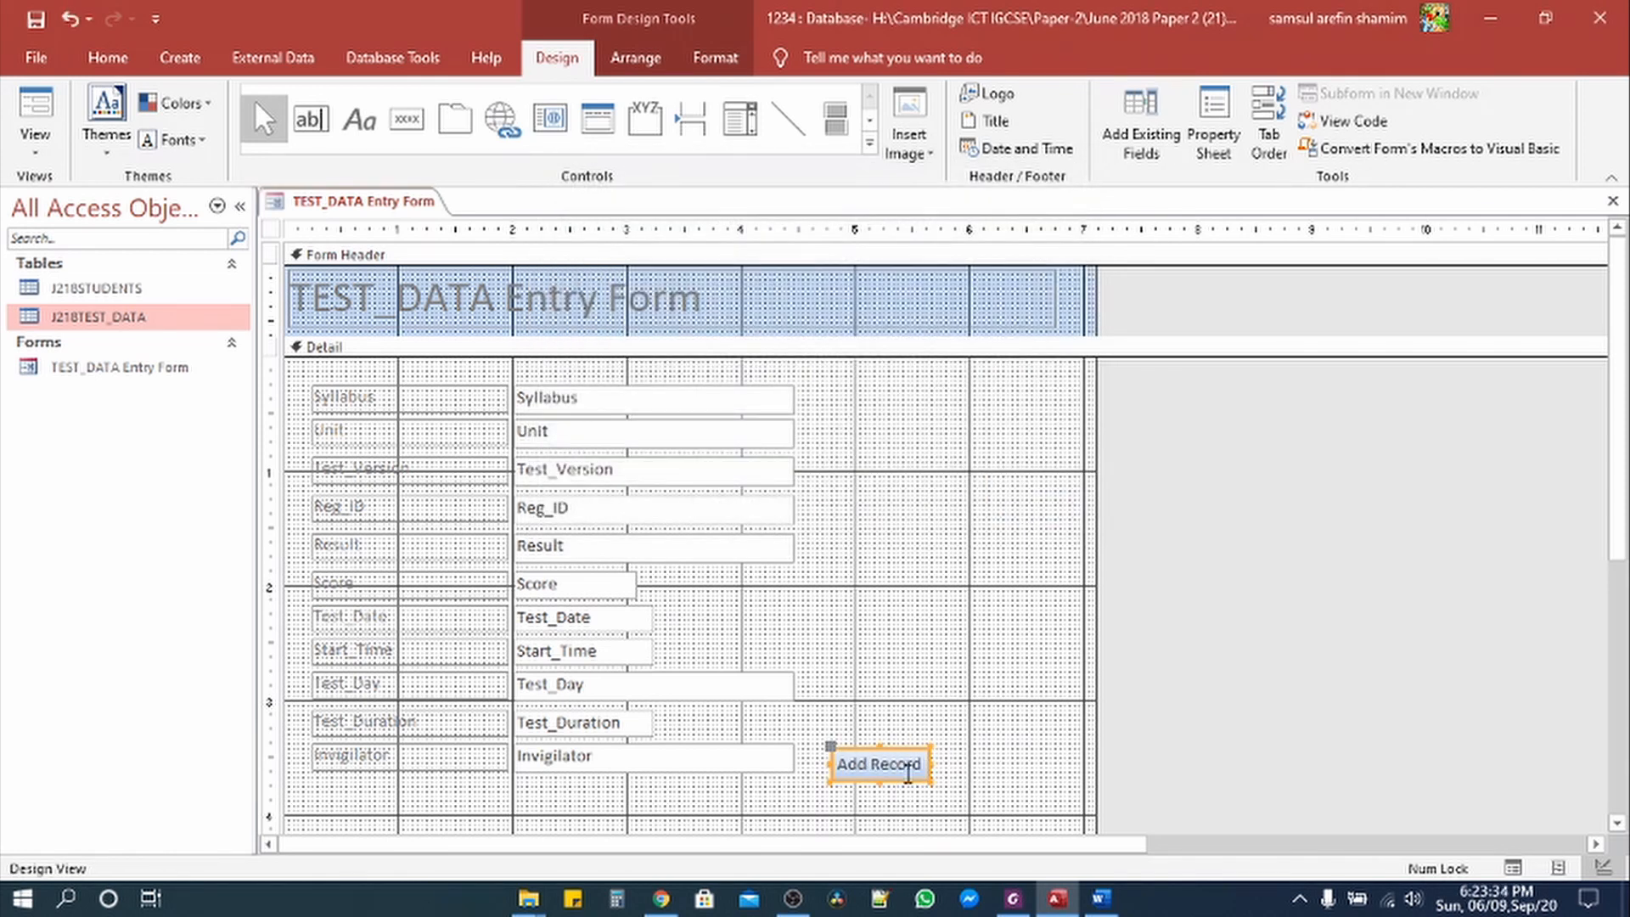
Step: Move the Add Record button to the bottom-left under the fields and return to Form View
key(Up)
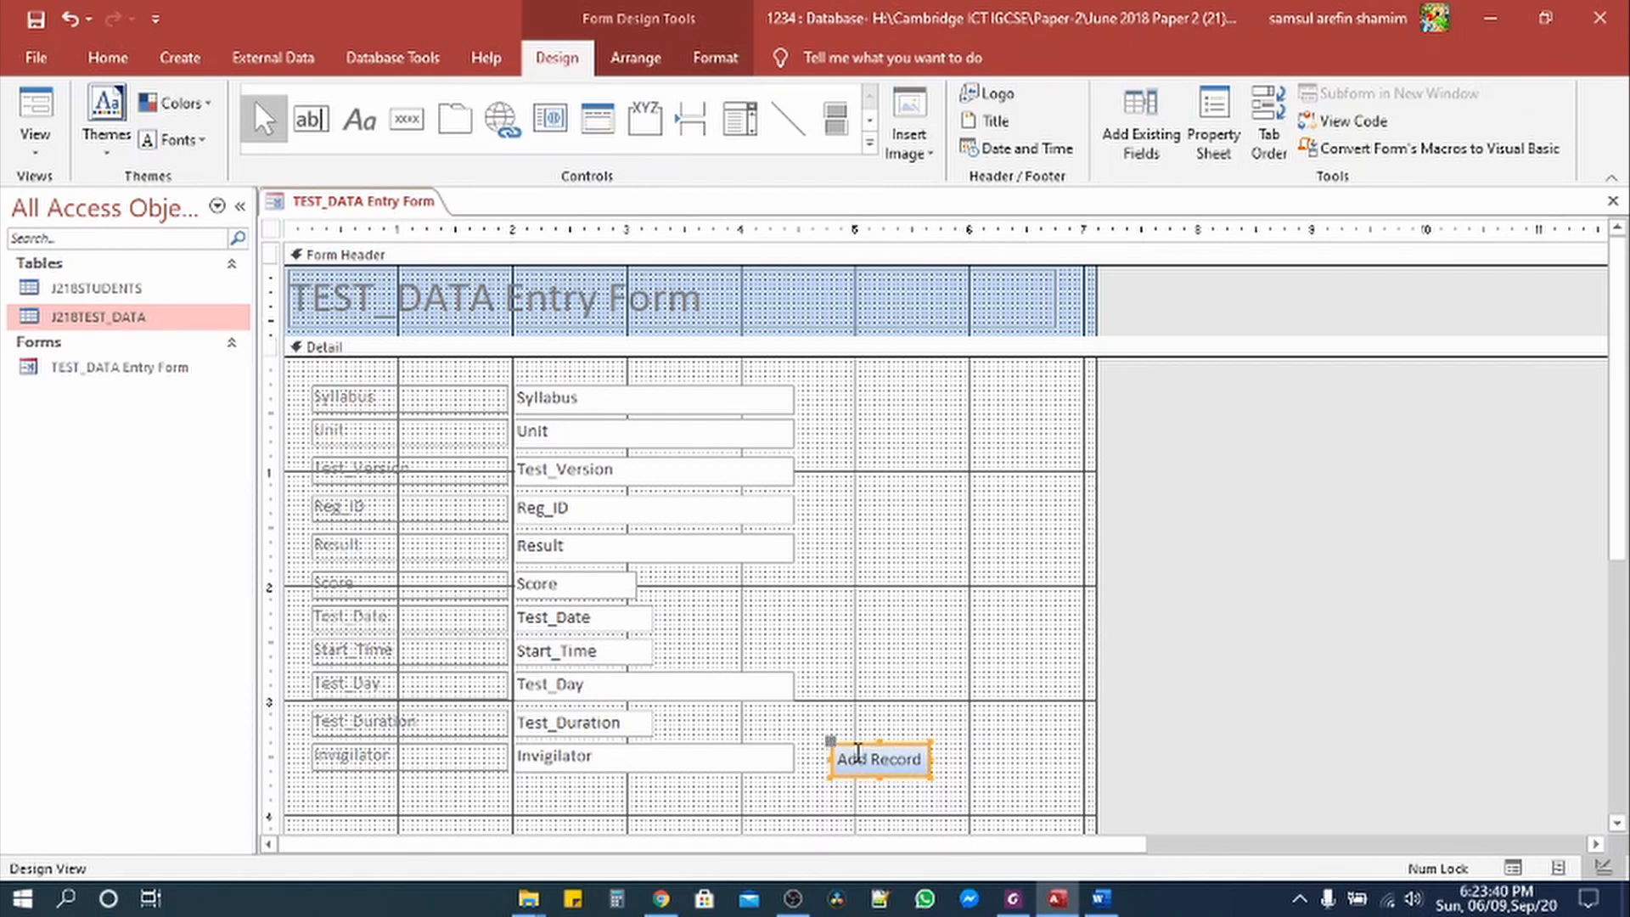
drag(844, 775, 330, 820)
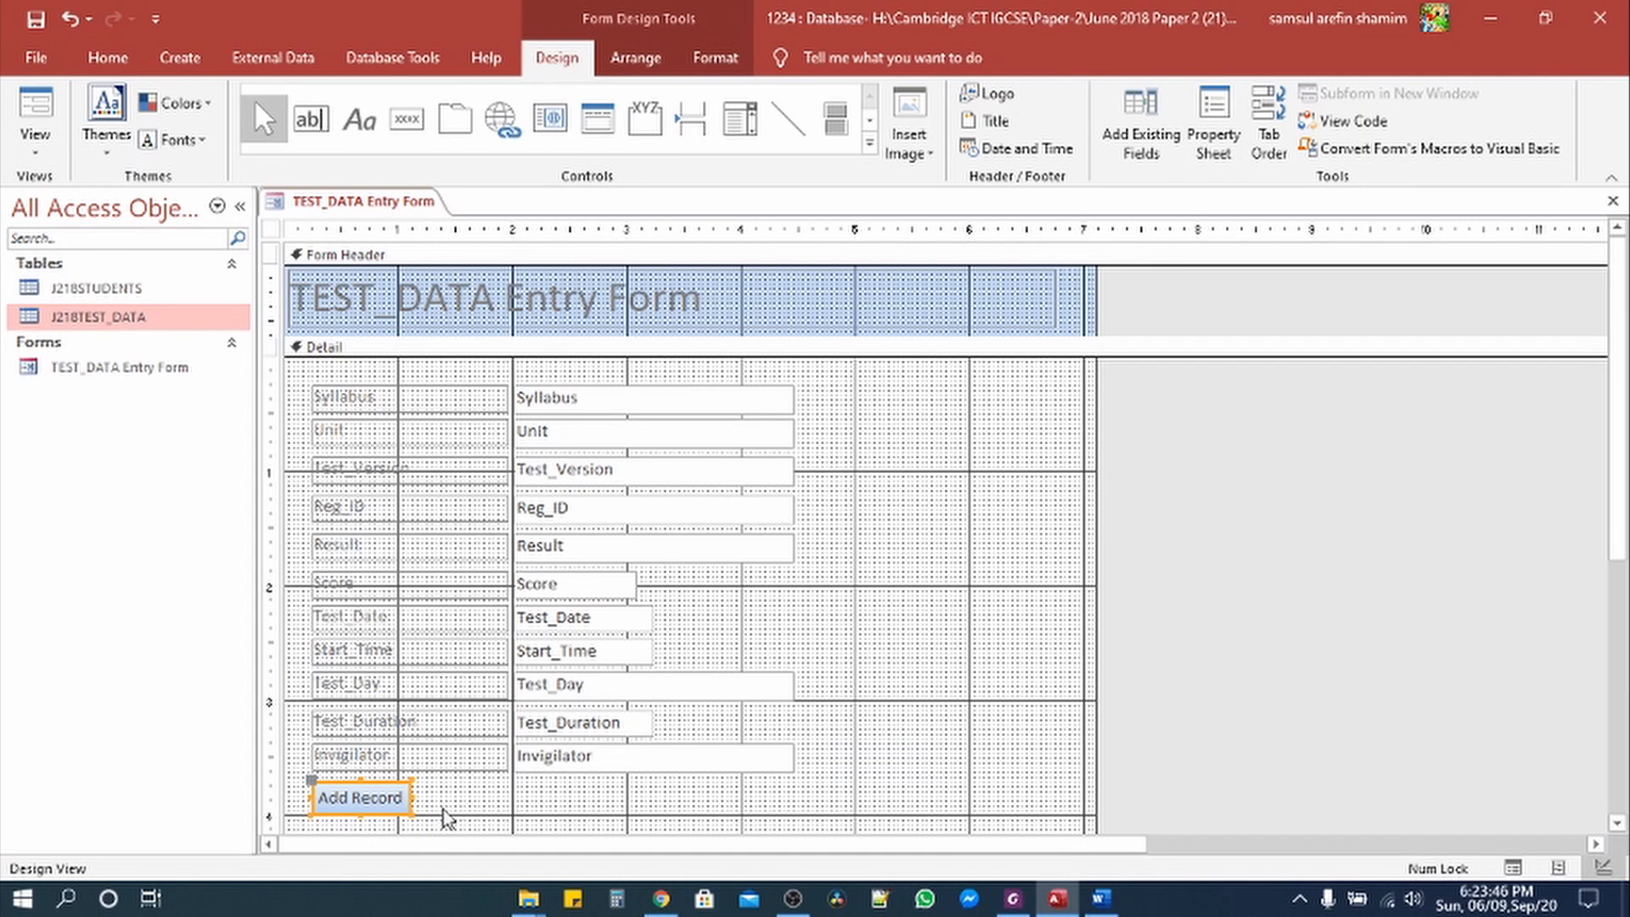
drag(367, 811, 367, 835)
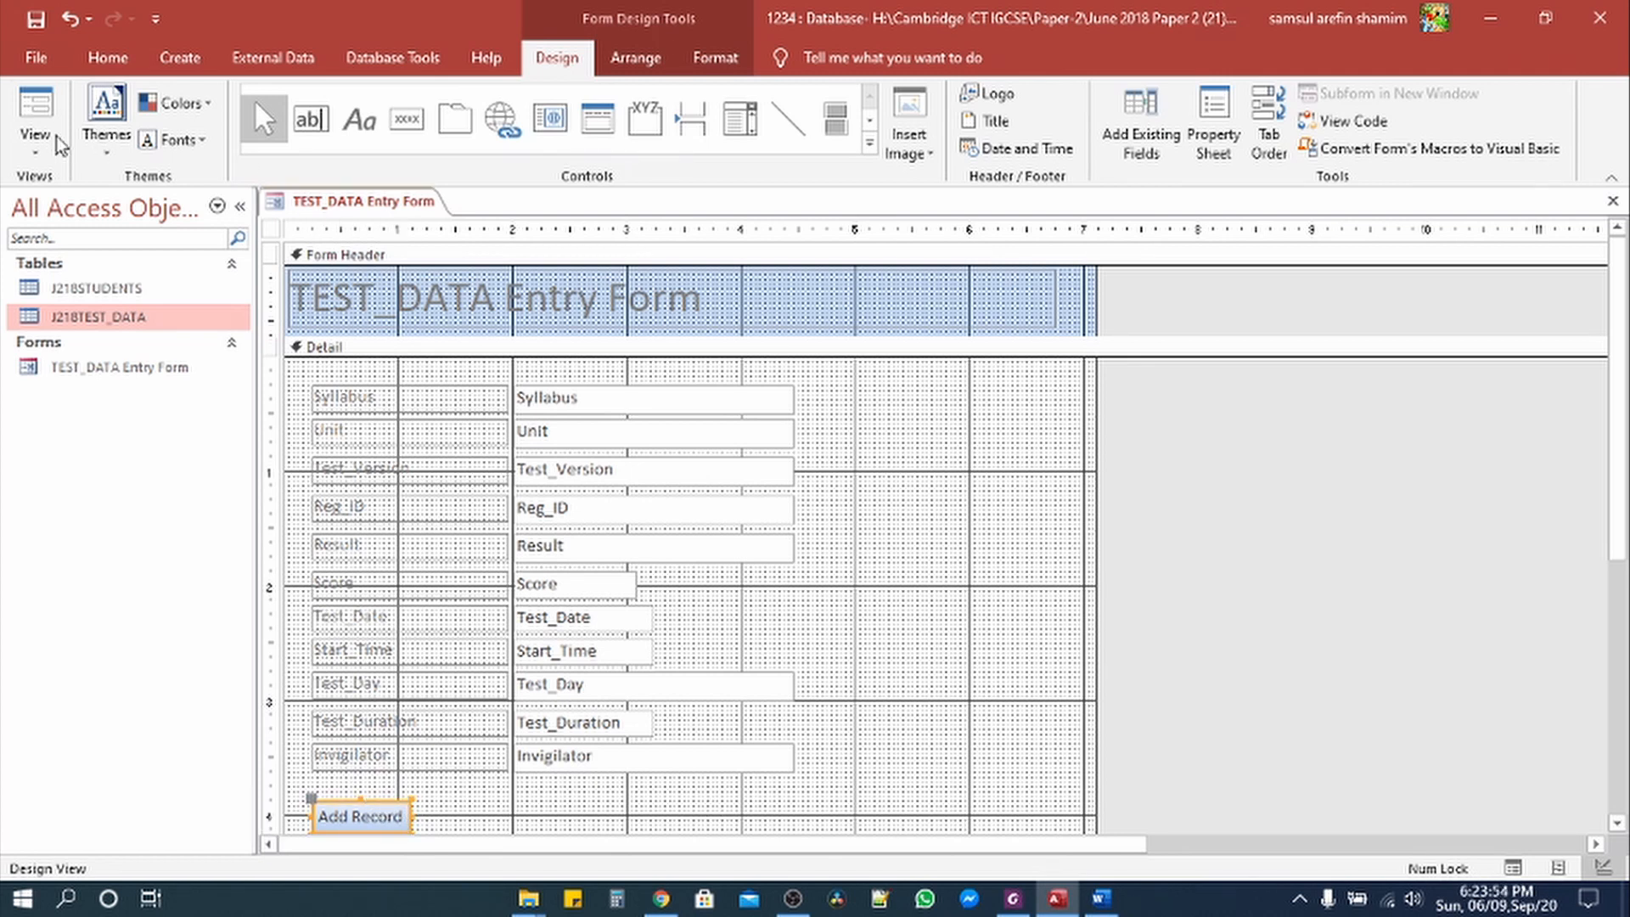
click(41, 95)
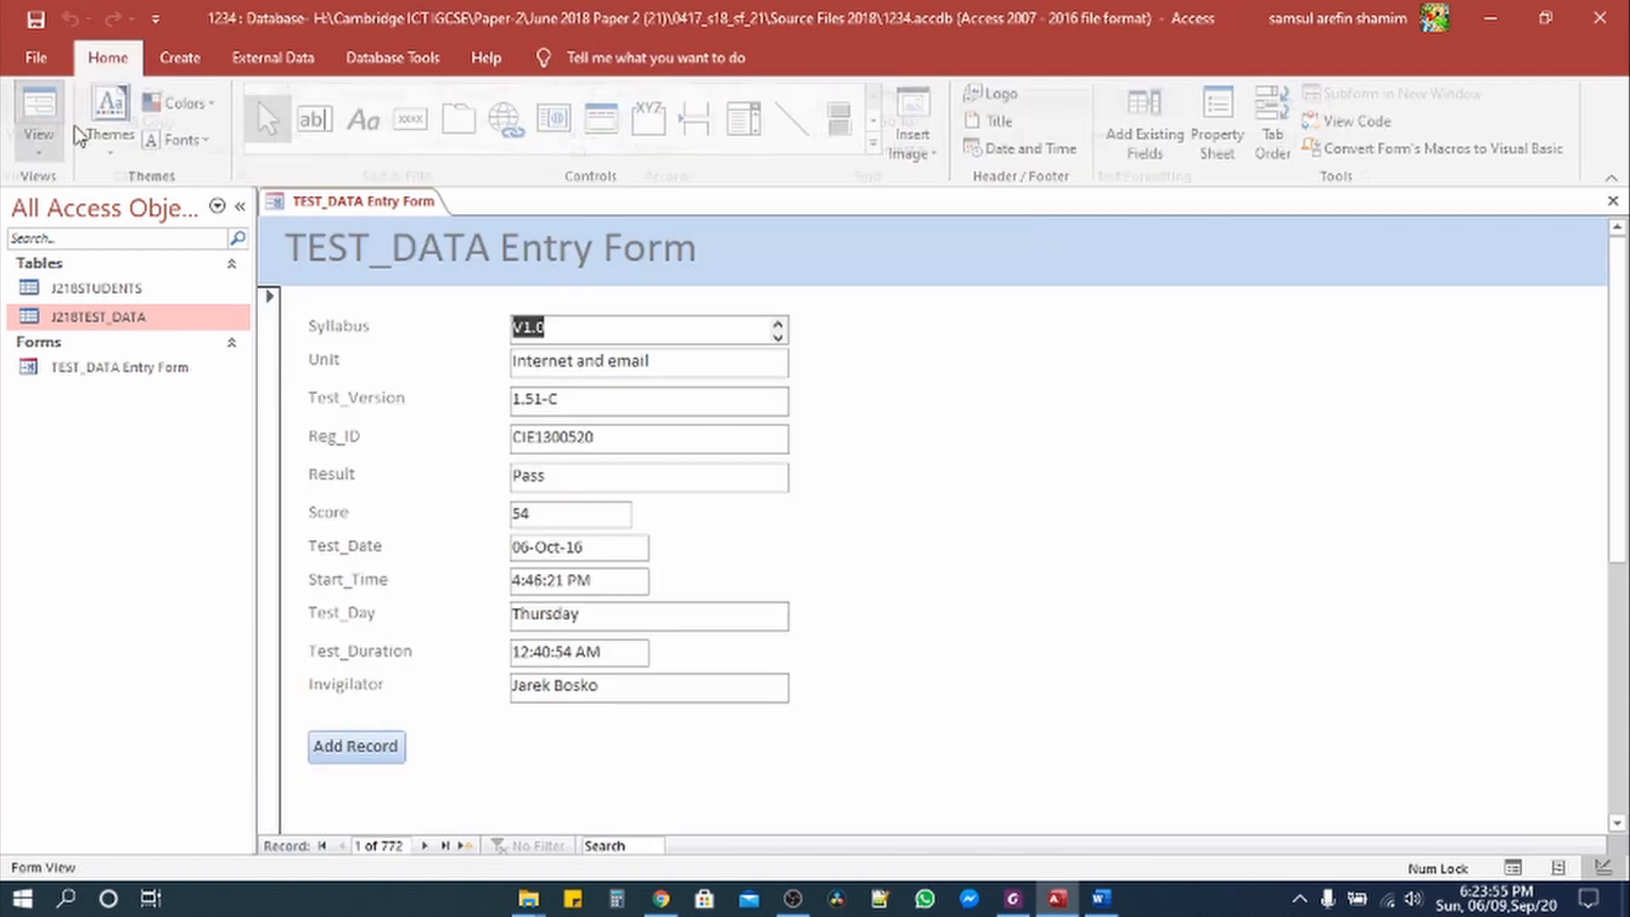
Step: Start blank record 773 with Add Record and bring up the exam paper's Step 24 table
click(395, 753)
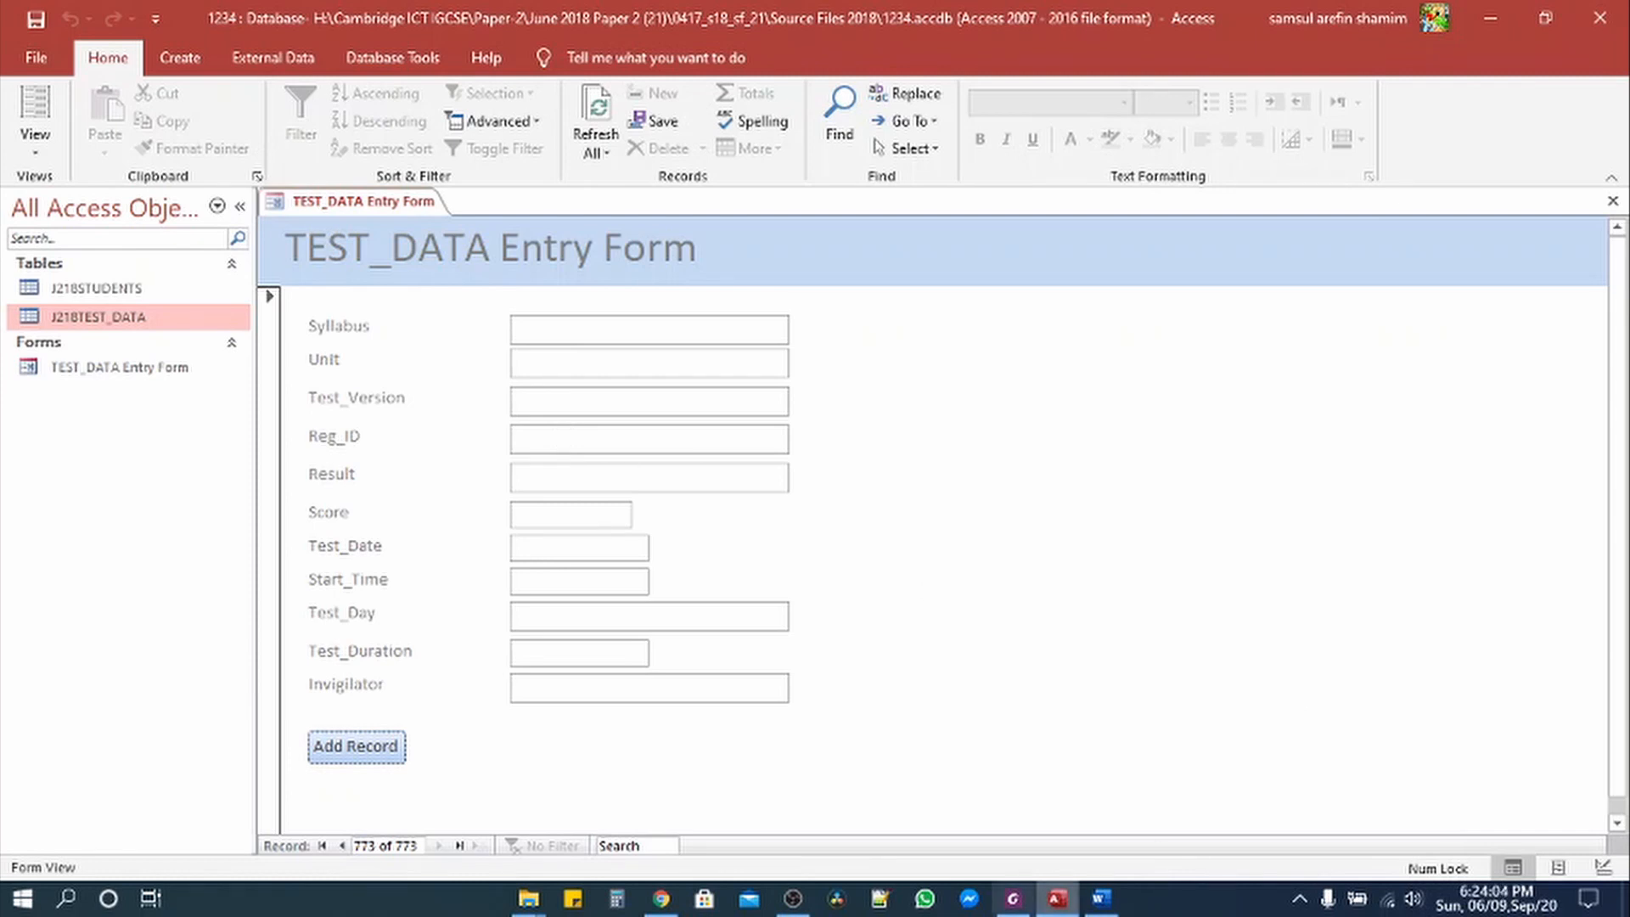
click(1012, 899)
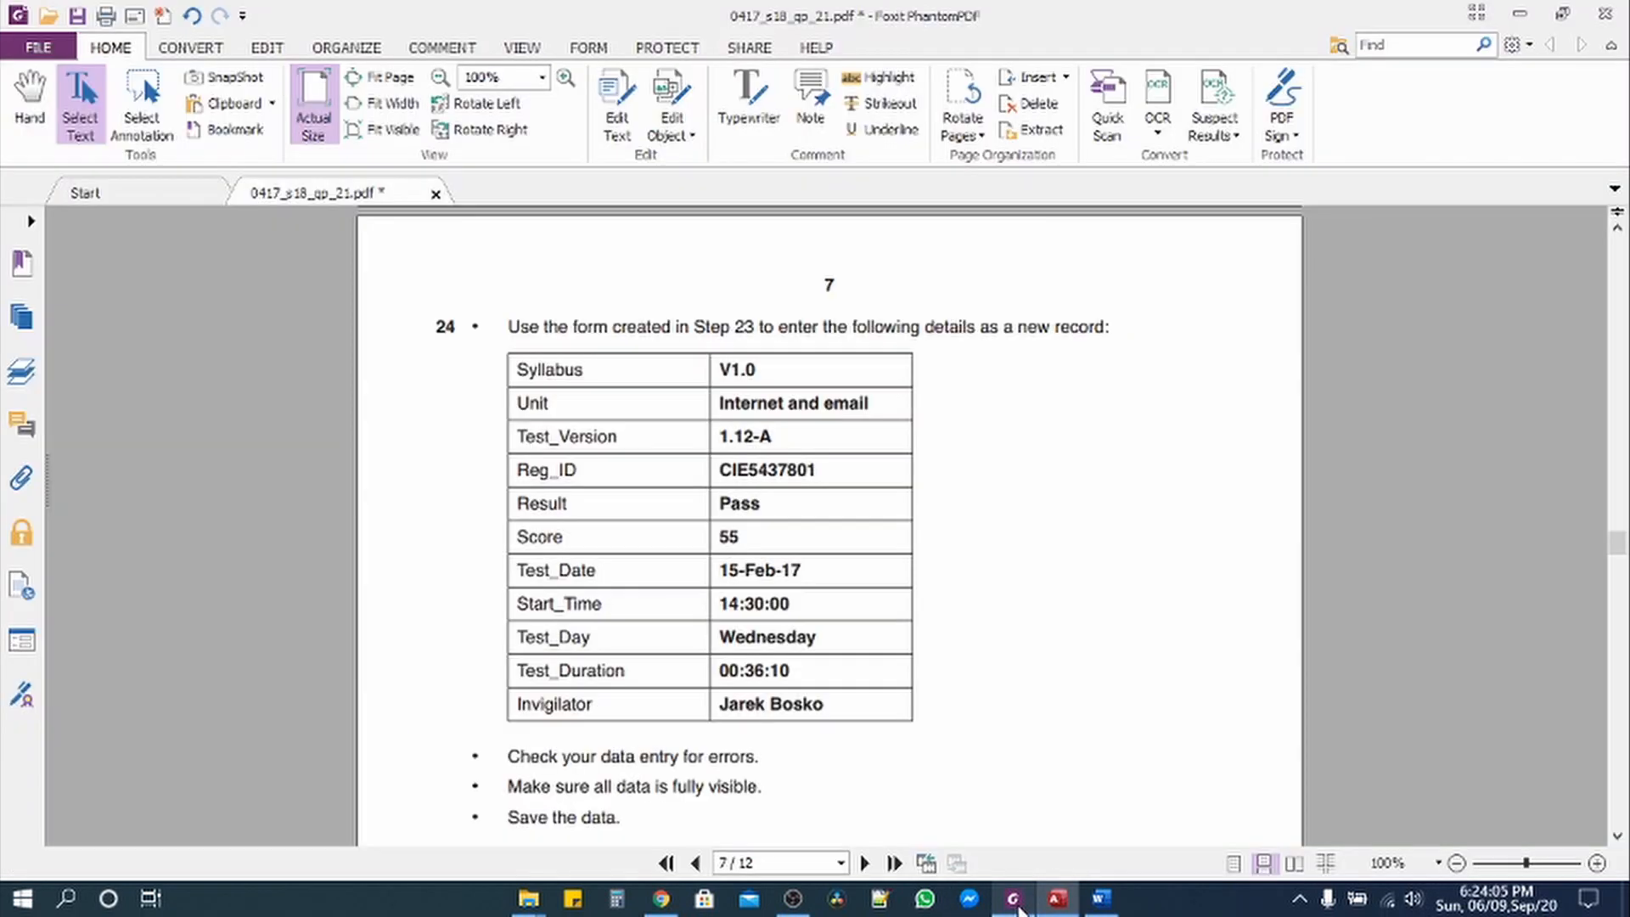
Step: Copy Syllabus V1.0, Unit 'Internet and email' and Test_Version 1.12-A from the paper into the form
mouse_move(766, 373)
mouse_down()
mouse_move(727, 371)
mouse_move(760, 371)
mouse_up()
key(ctrl+c)
click(770, 371)
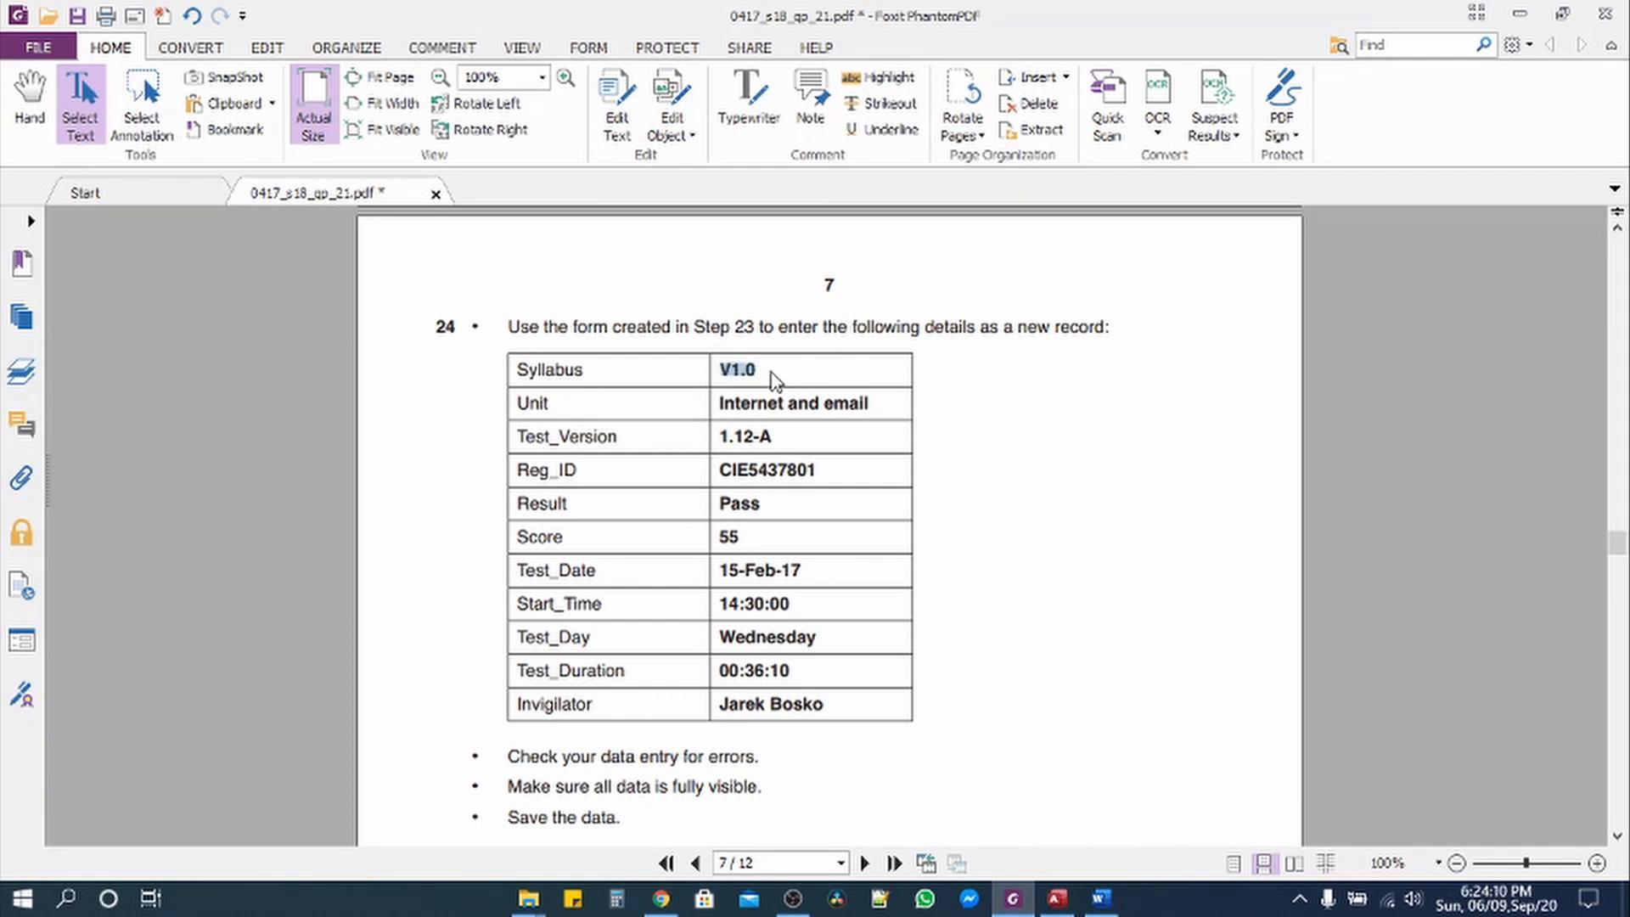
mouse_move(1008, 900)
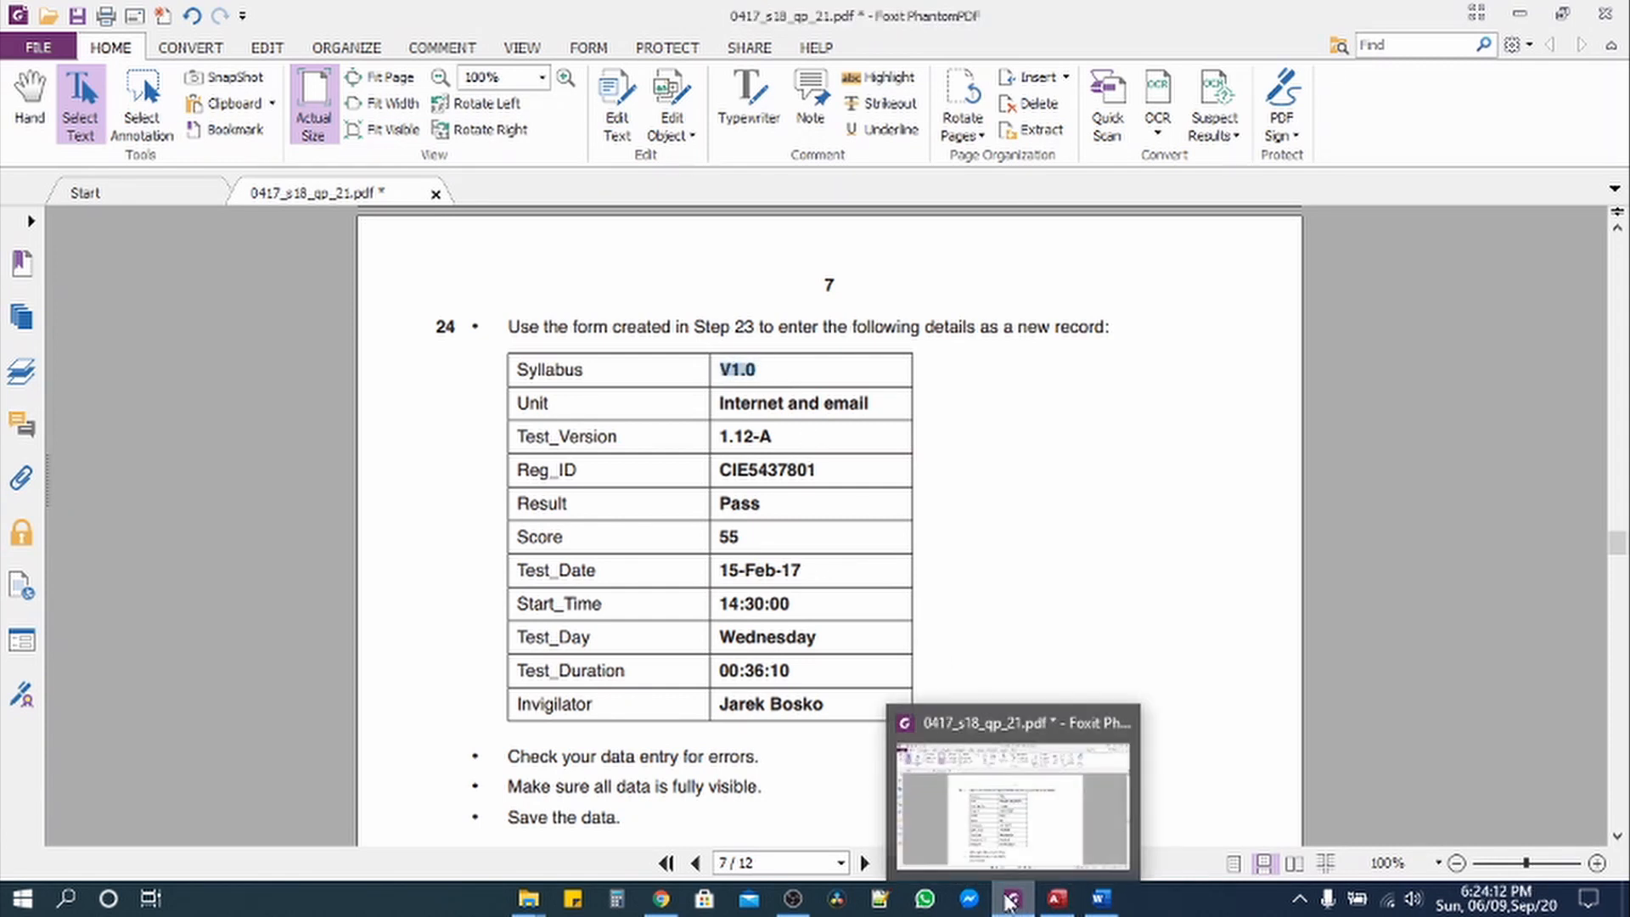
click(1072, 904)
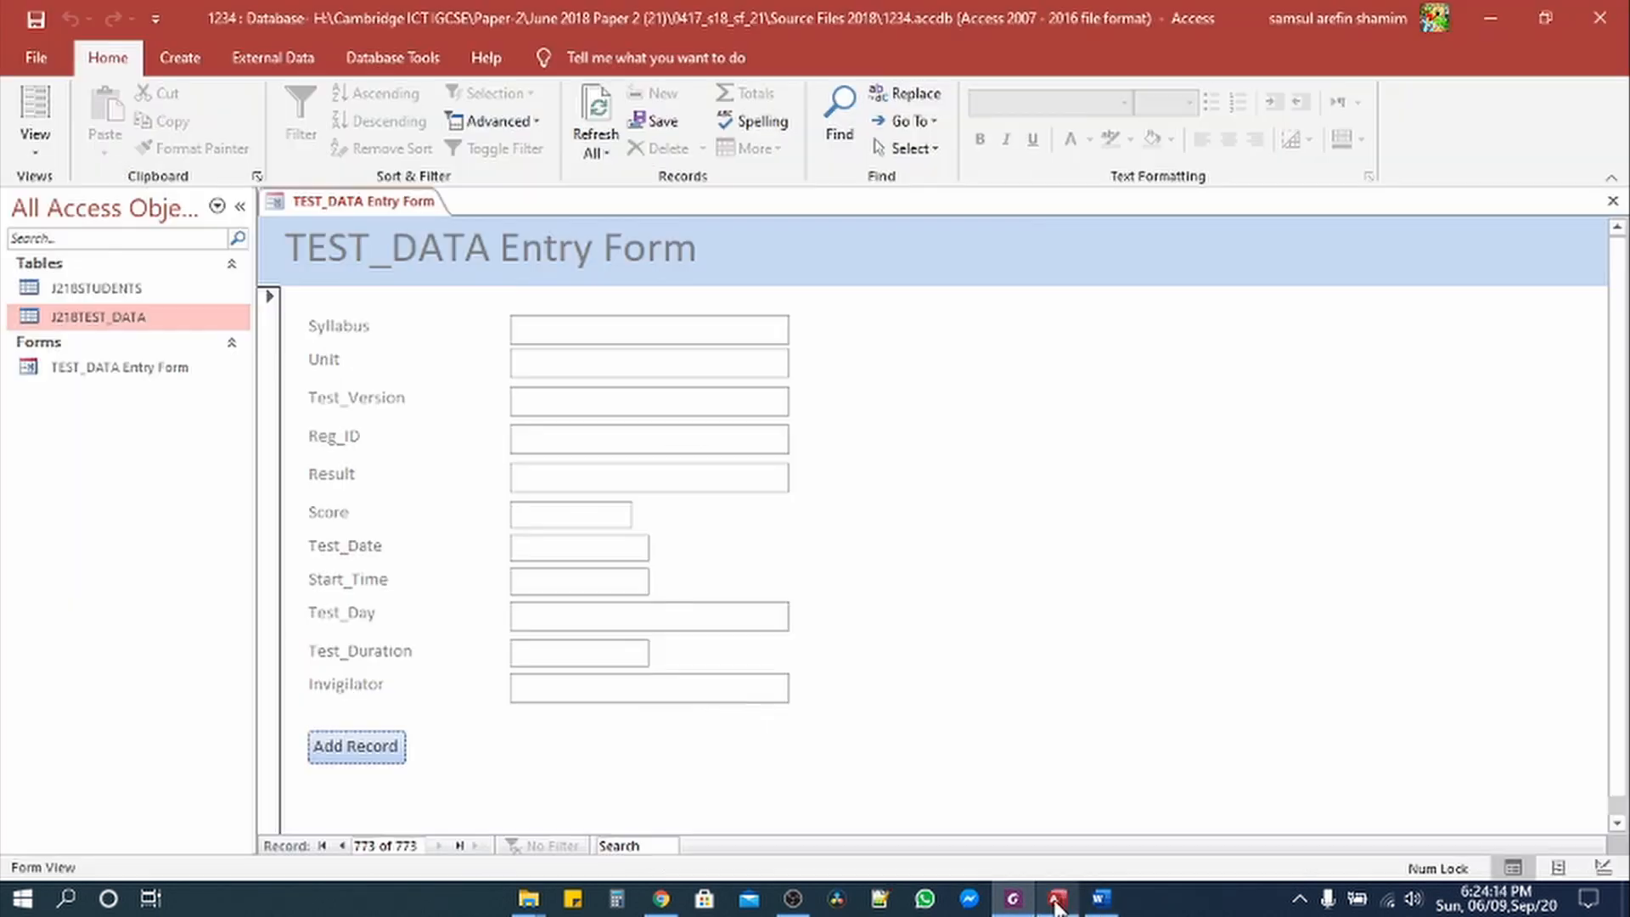
click(571, 342)
key(ctrl+v)
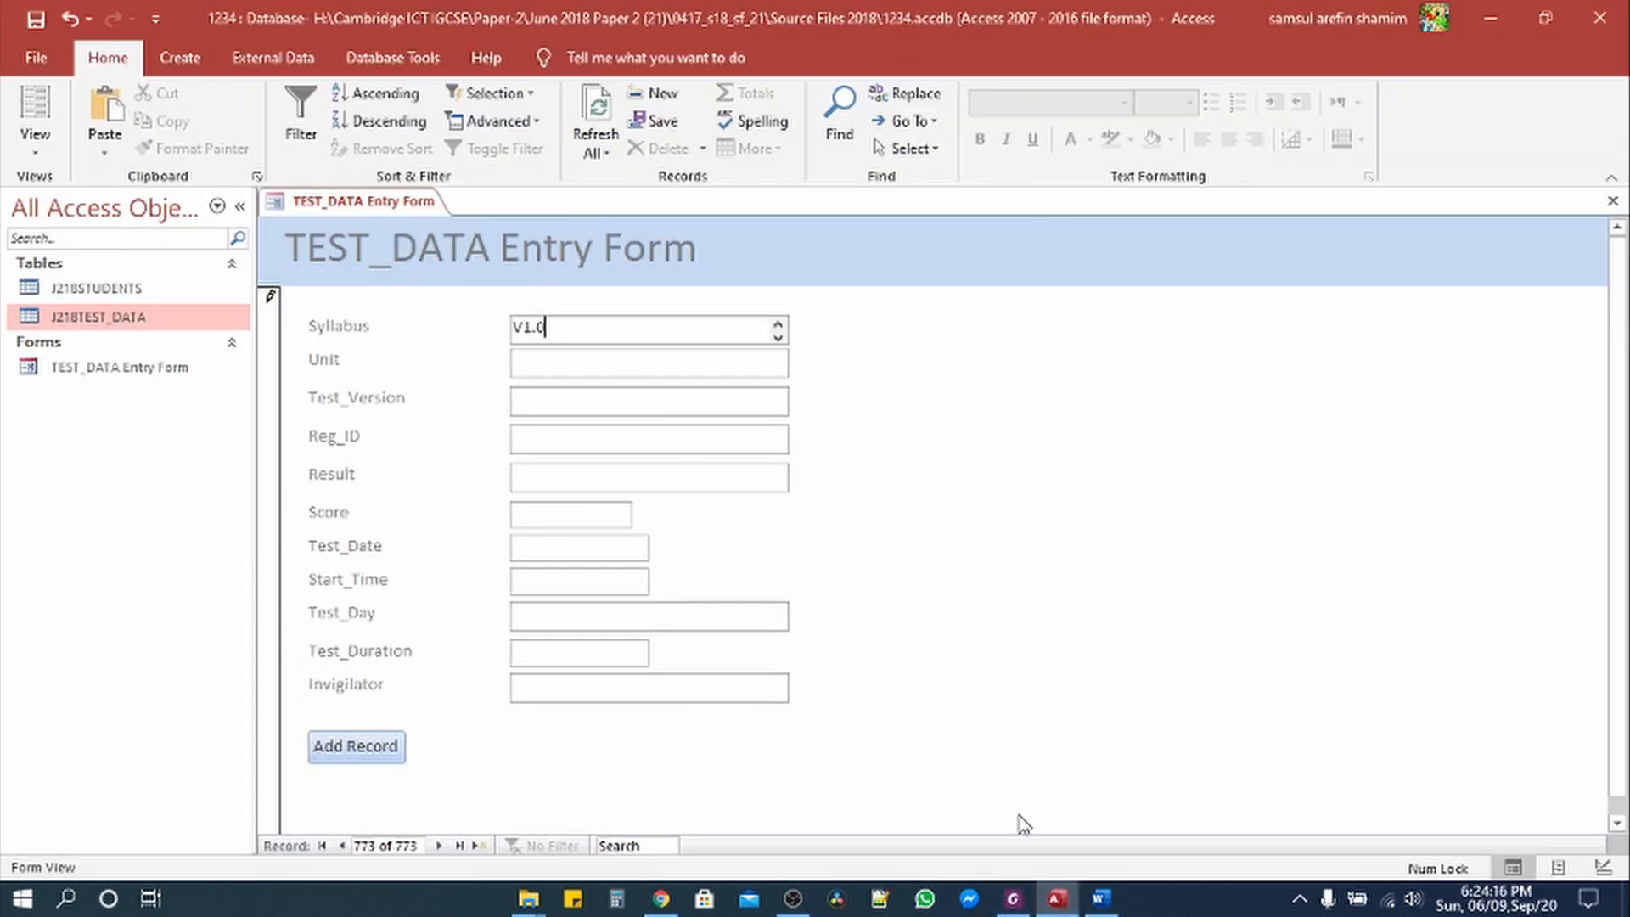
click(1013, 900)
drag(720, 397, 873, 395)
key(ctrl+c)
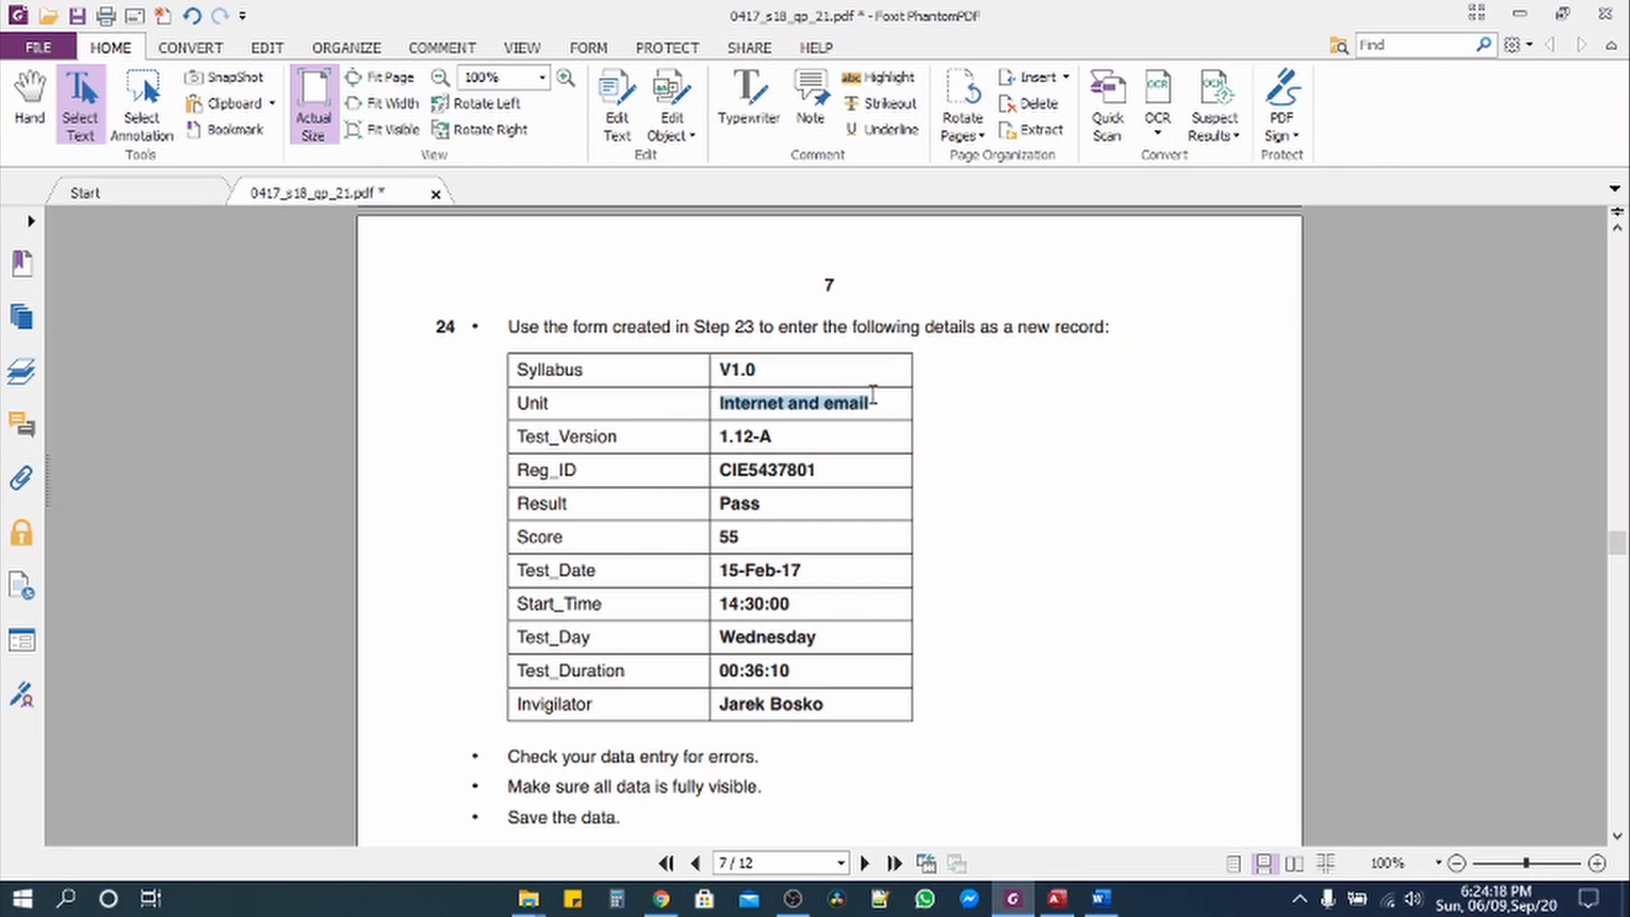
click(1057, 900)
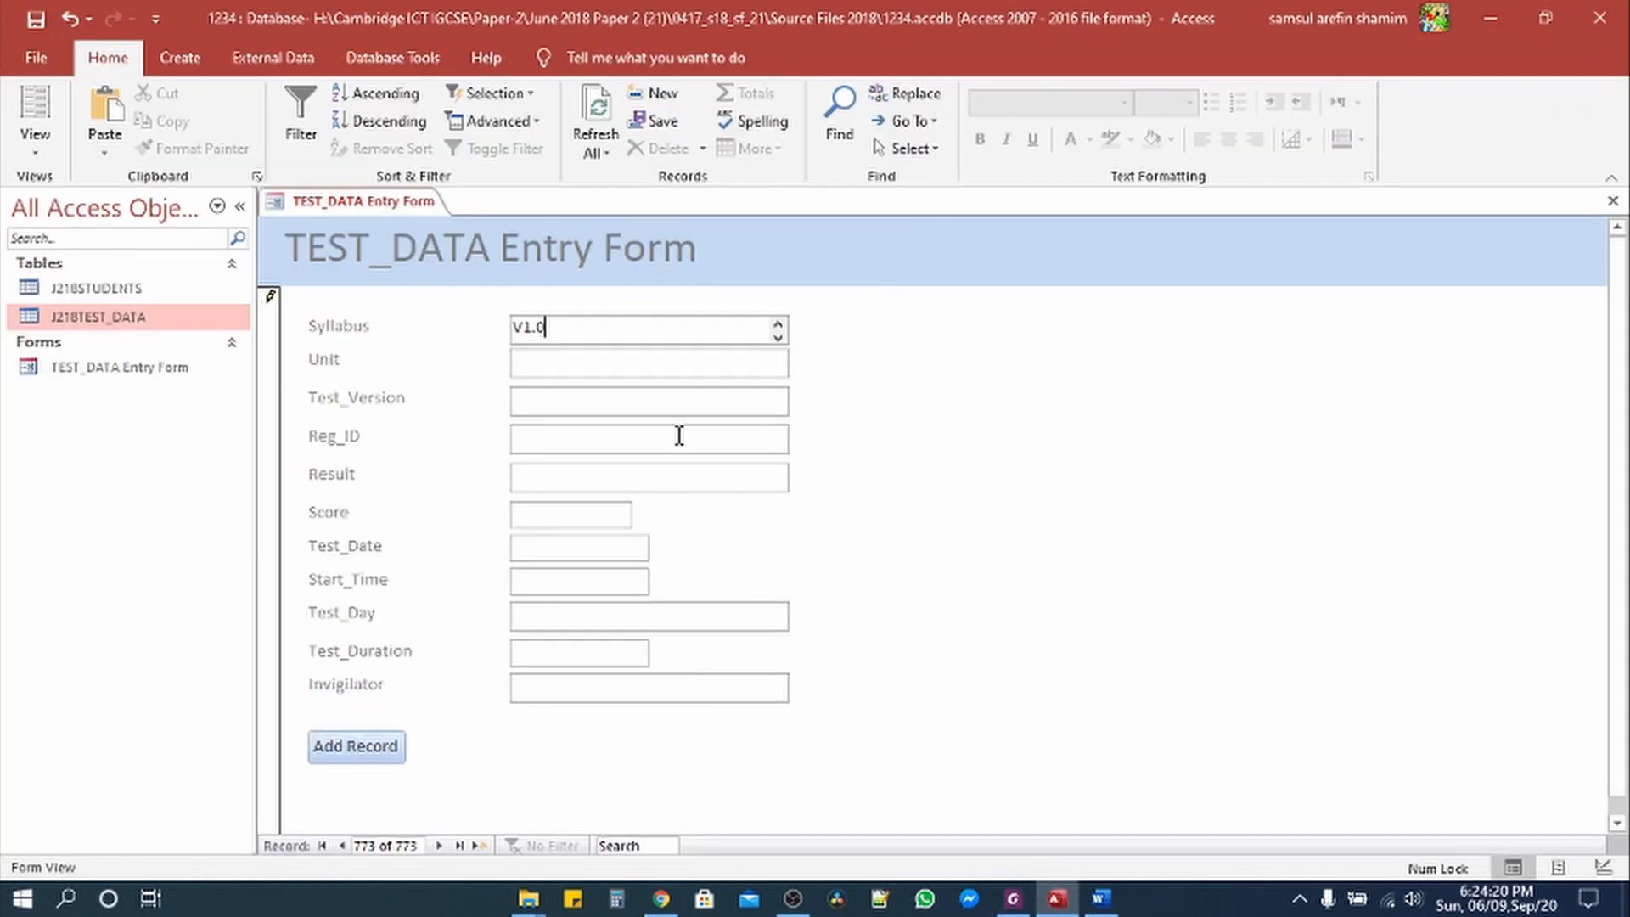
click(623, 375)
key(ctrl+v)
click(1013, 900)
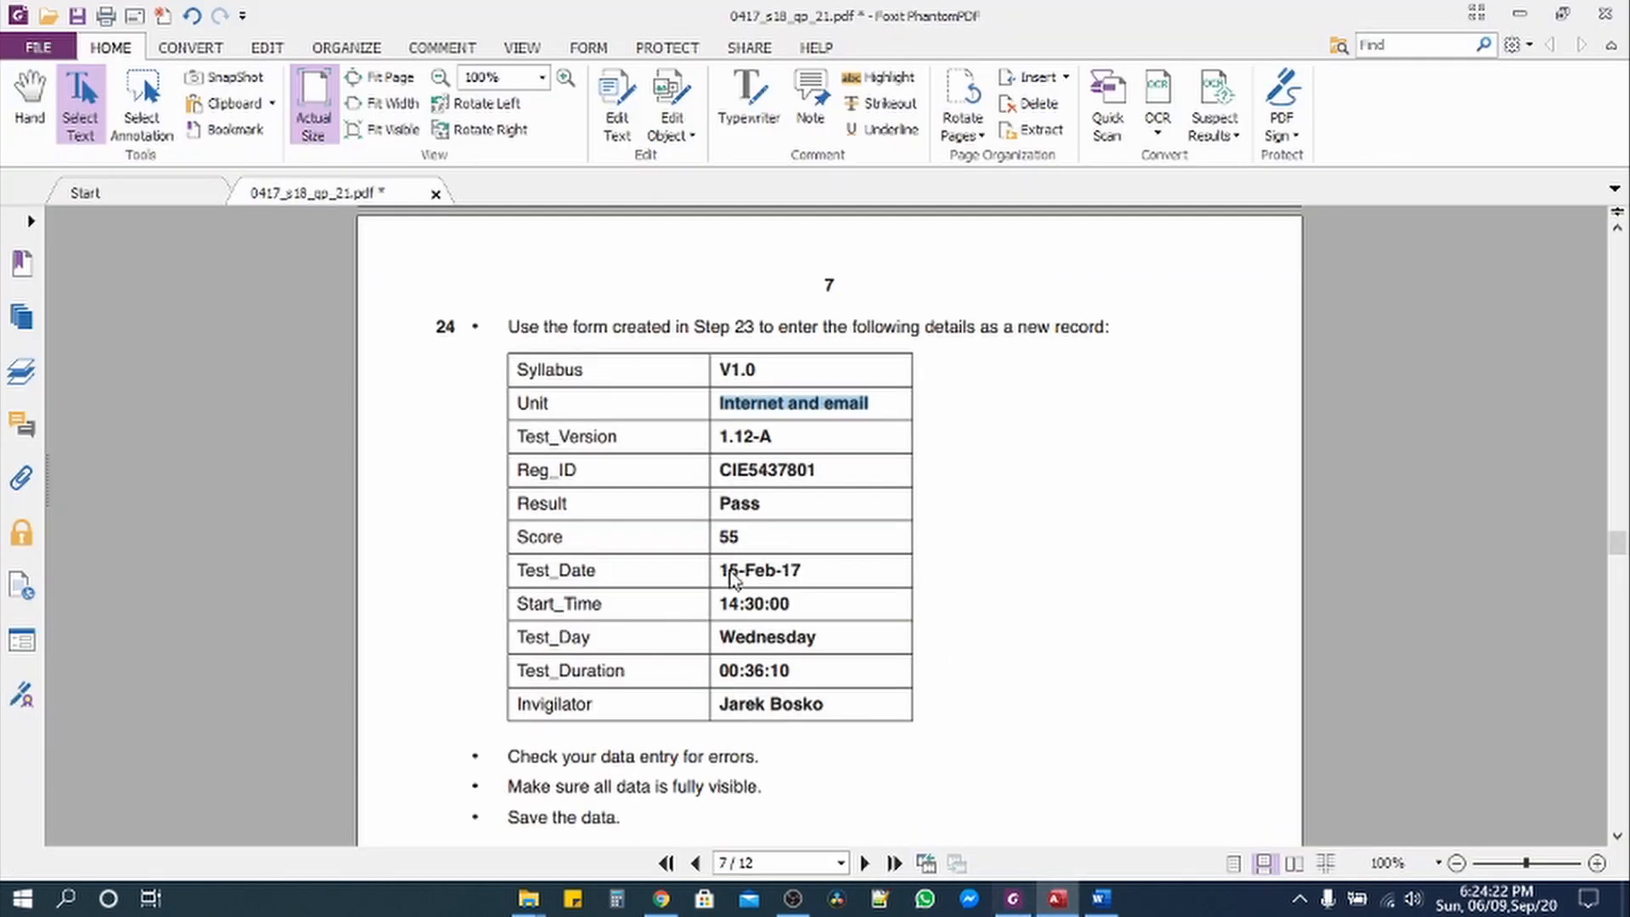
drag(720, 436, 796, 441)
key(ctrl+c)
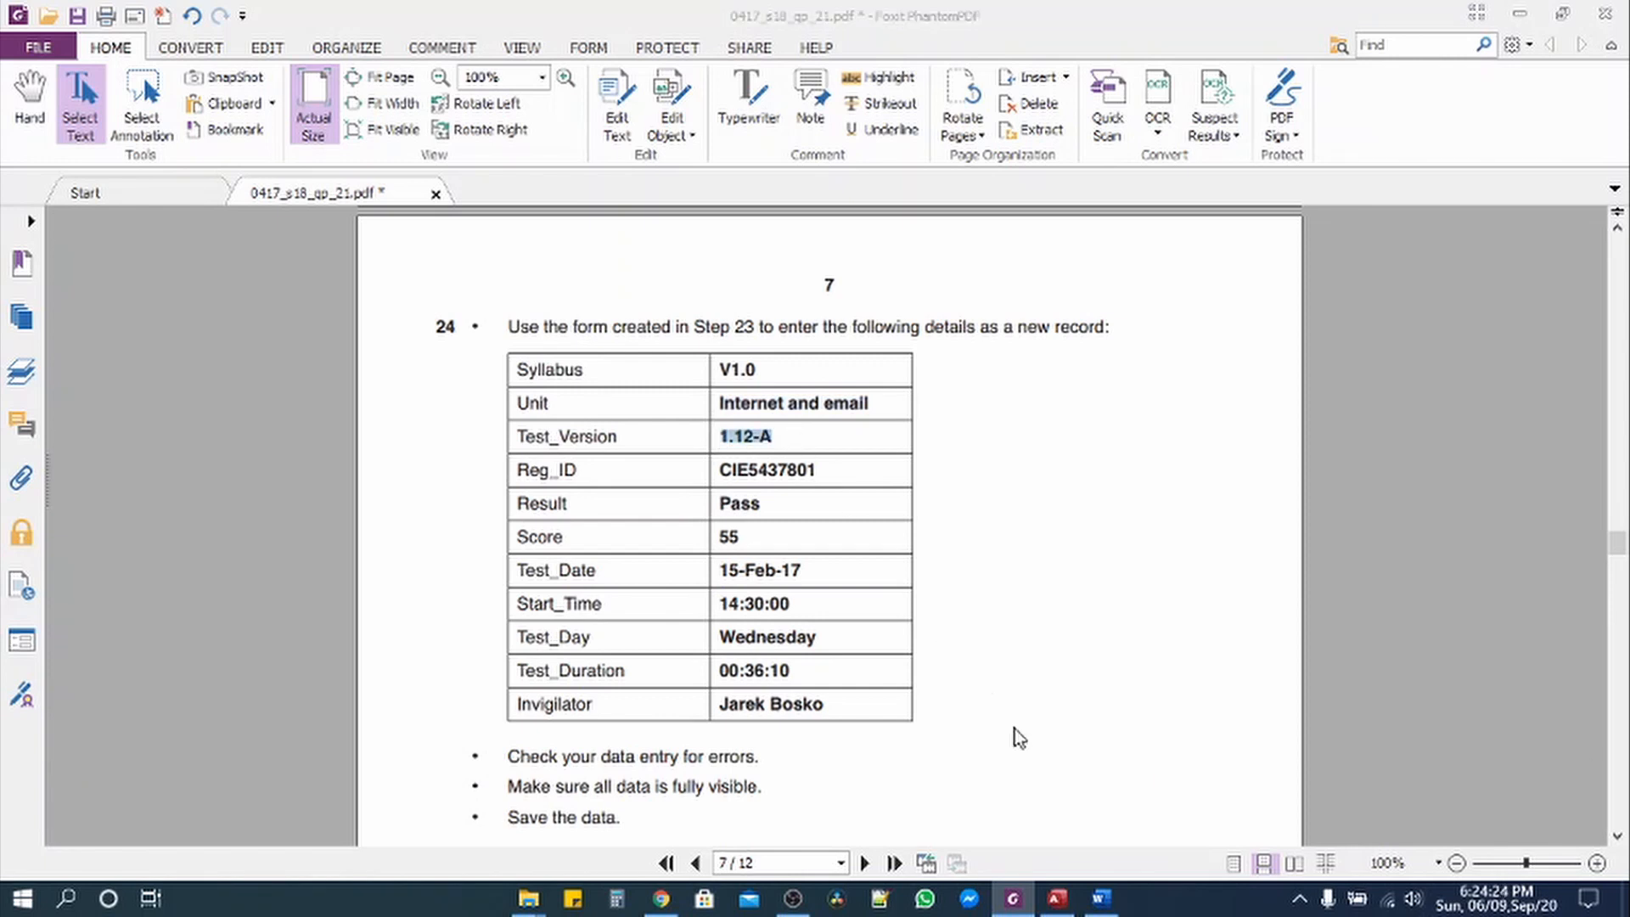
click(1057, 898)
click(644, 400)
key(ctrl+v)
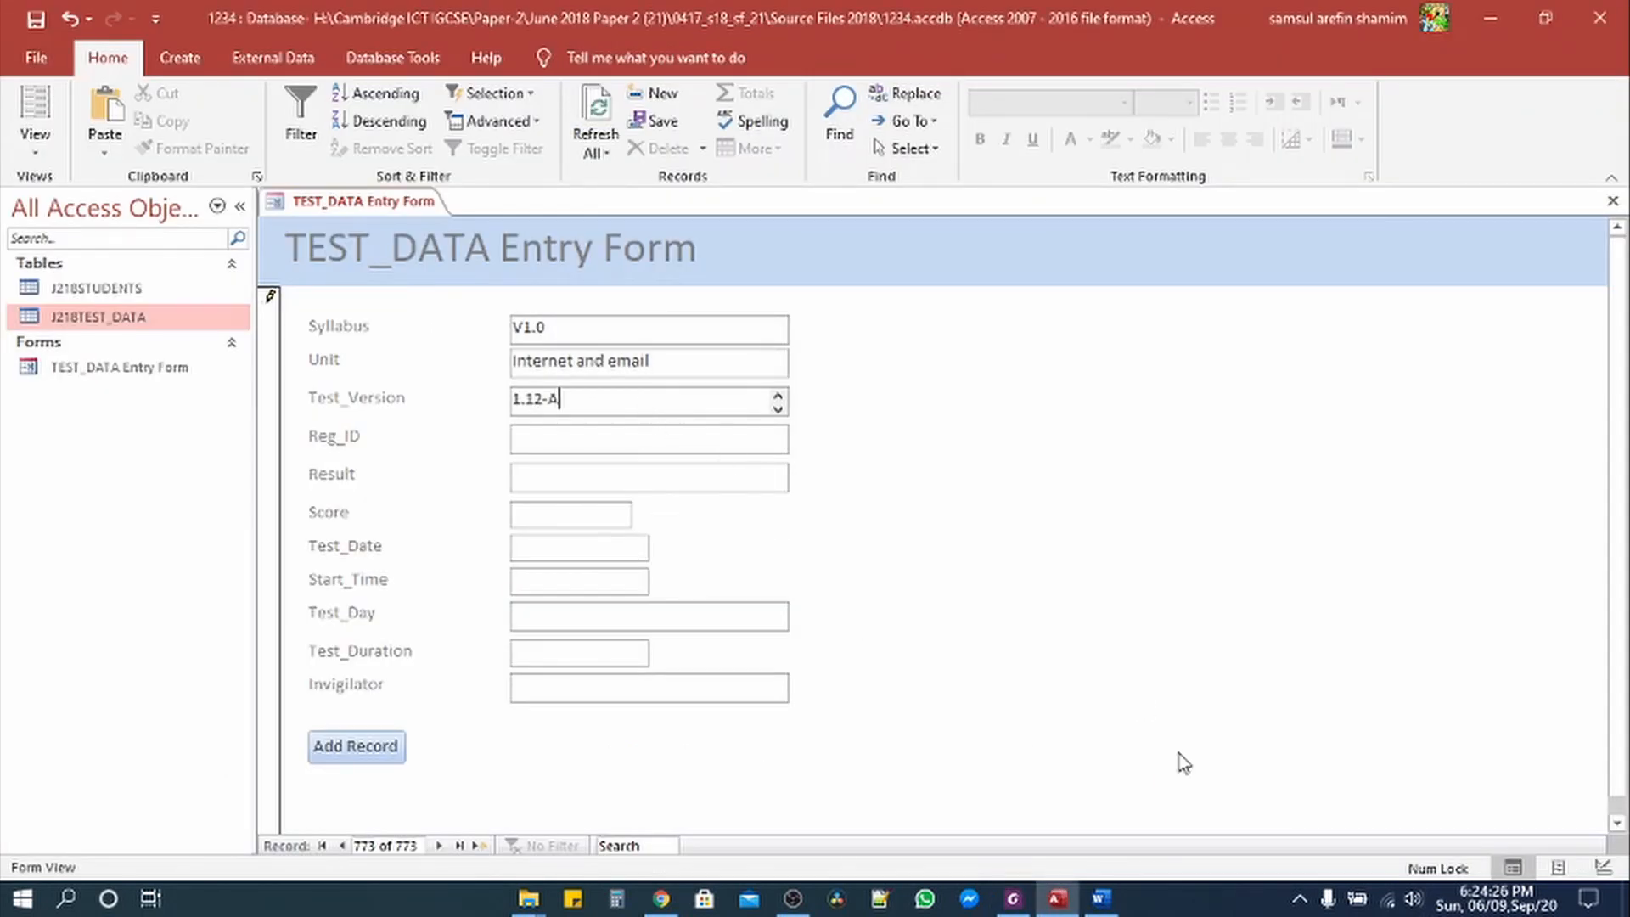
Step: Paste the registration ID into Reg_ID, Pass into Result, and the score value into Score
click(1013, 900)
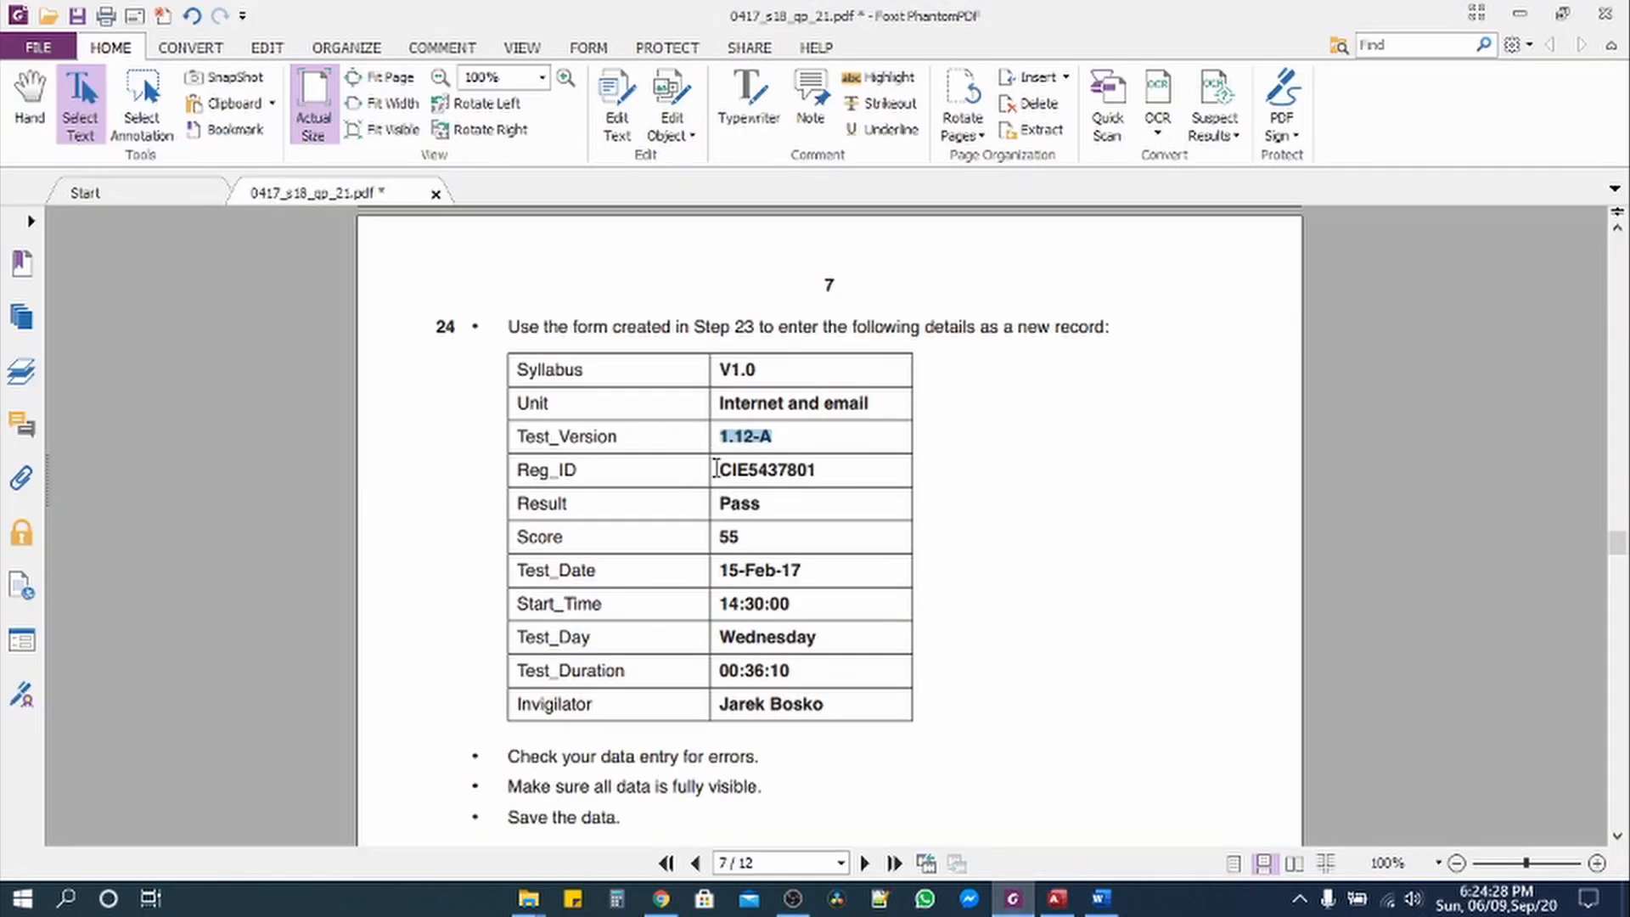
drag(720, 469, 829, 466)
key(ctrl+c)
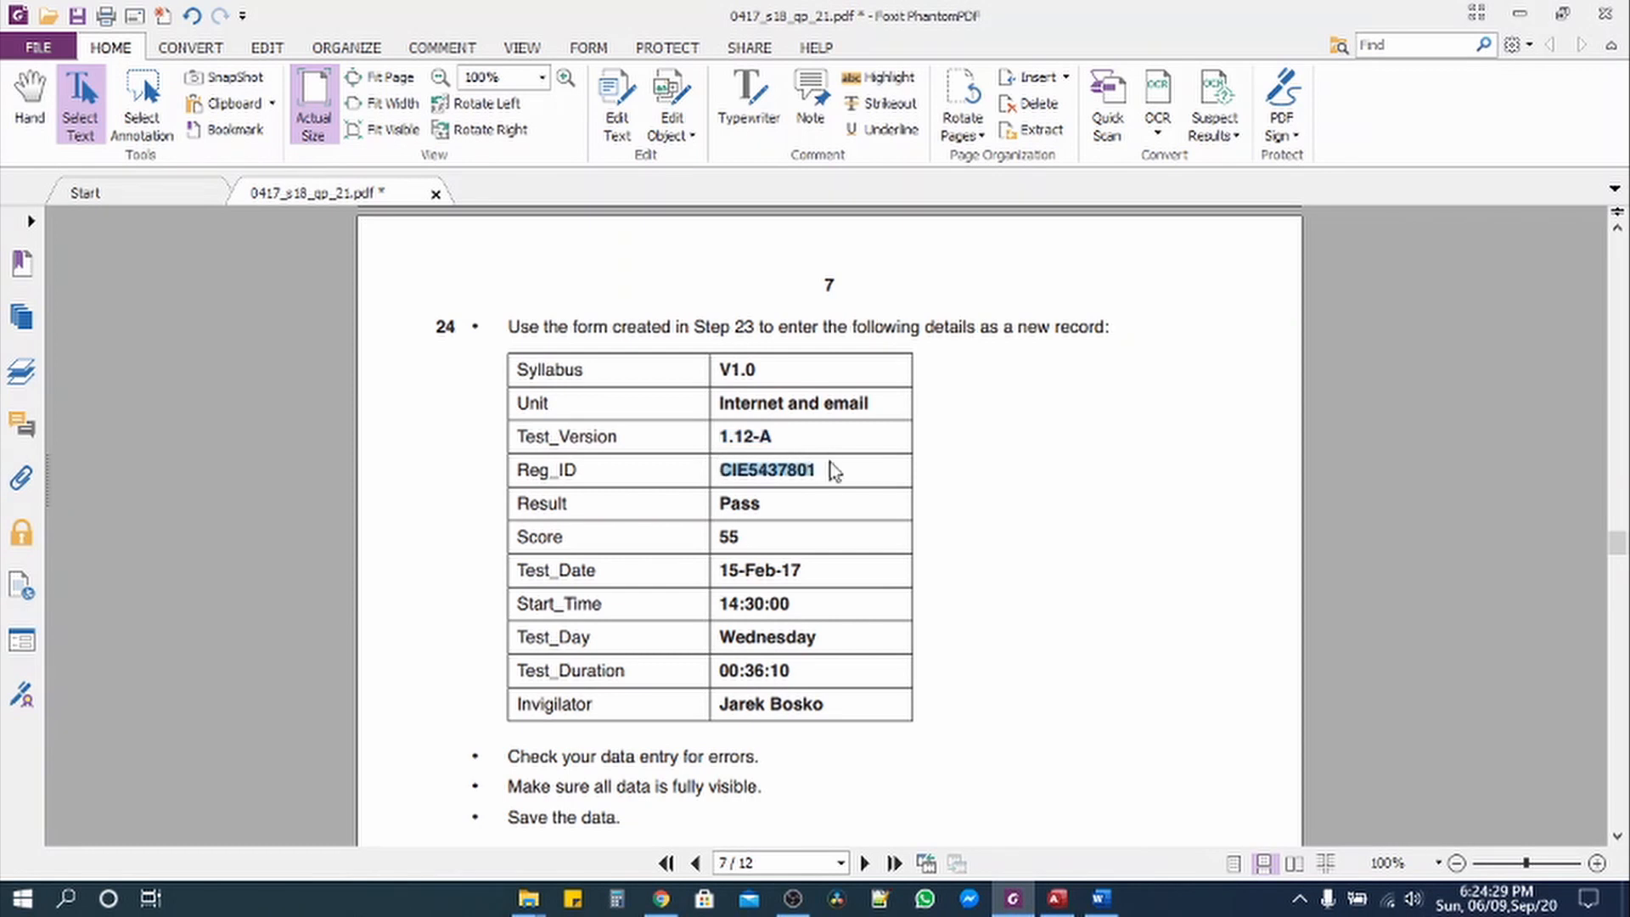
click(1058, 899)
click(610, 436)
key(ctrl+v)
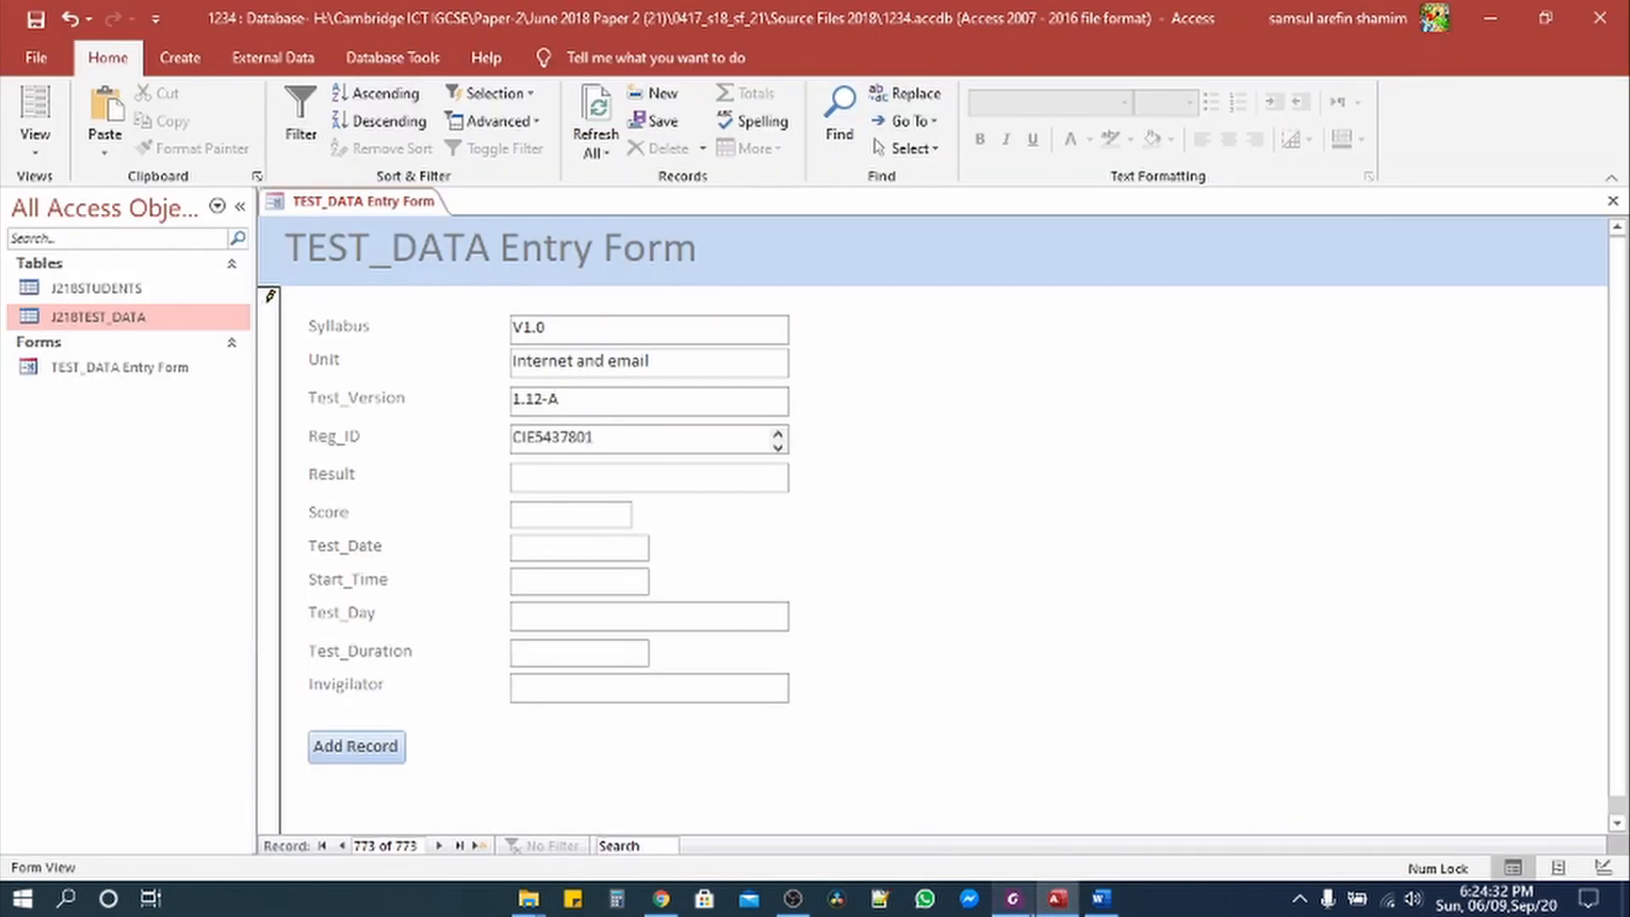
click(1013, 899)
drag(725, 507, 768, 512)
key(ctrl+c)
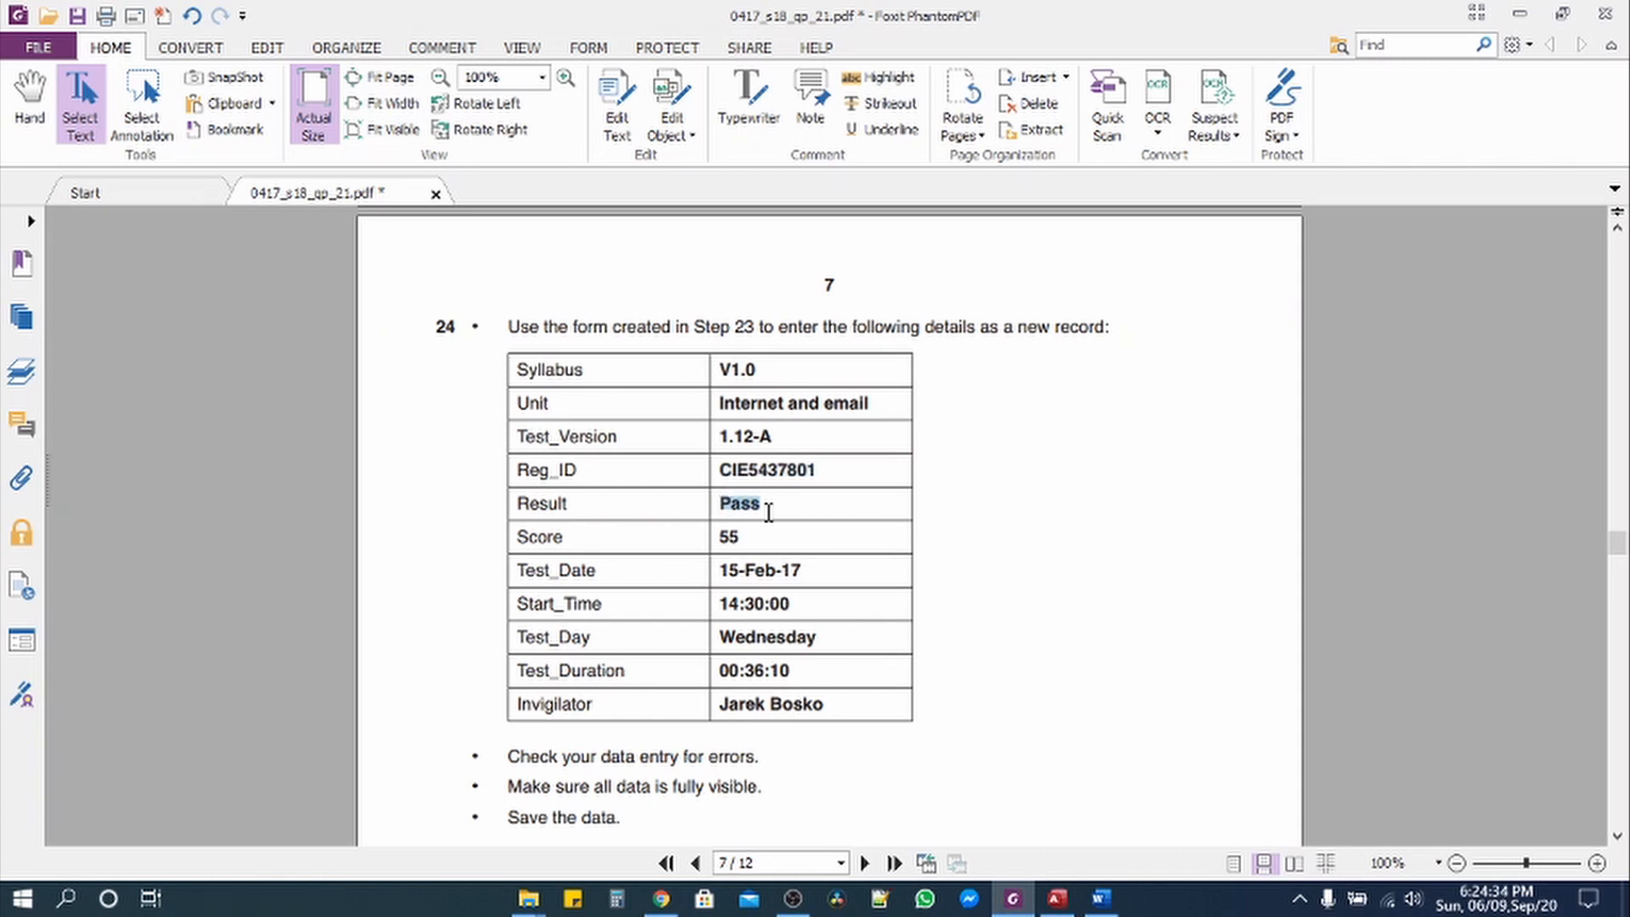
click(1057, 898)
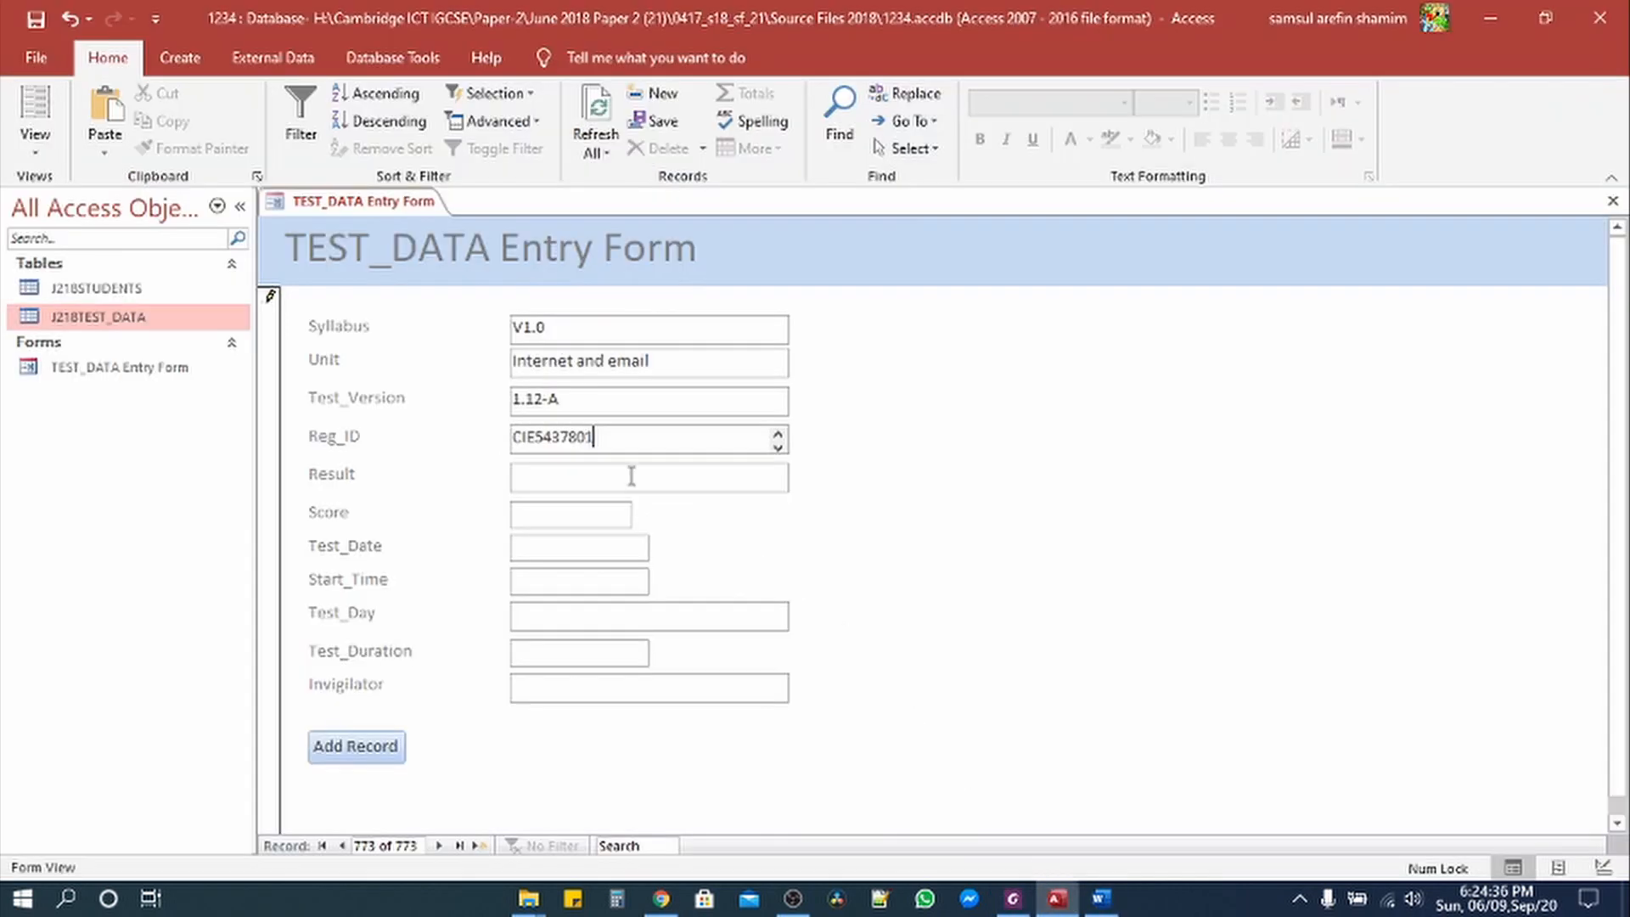
click(629, 477)
key(ctrl+v)
click(1013, 898)
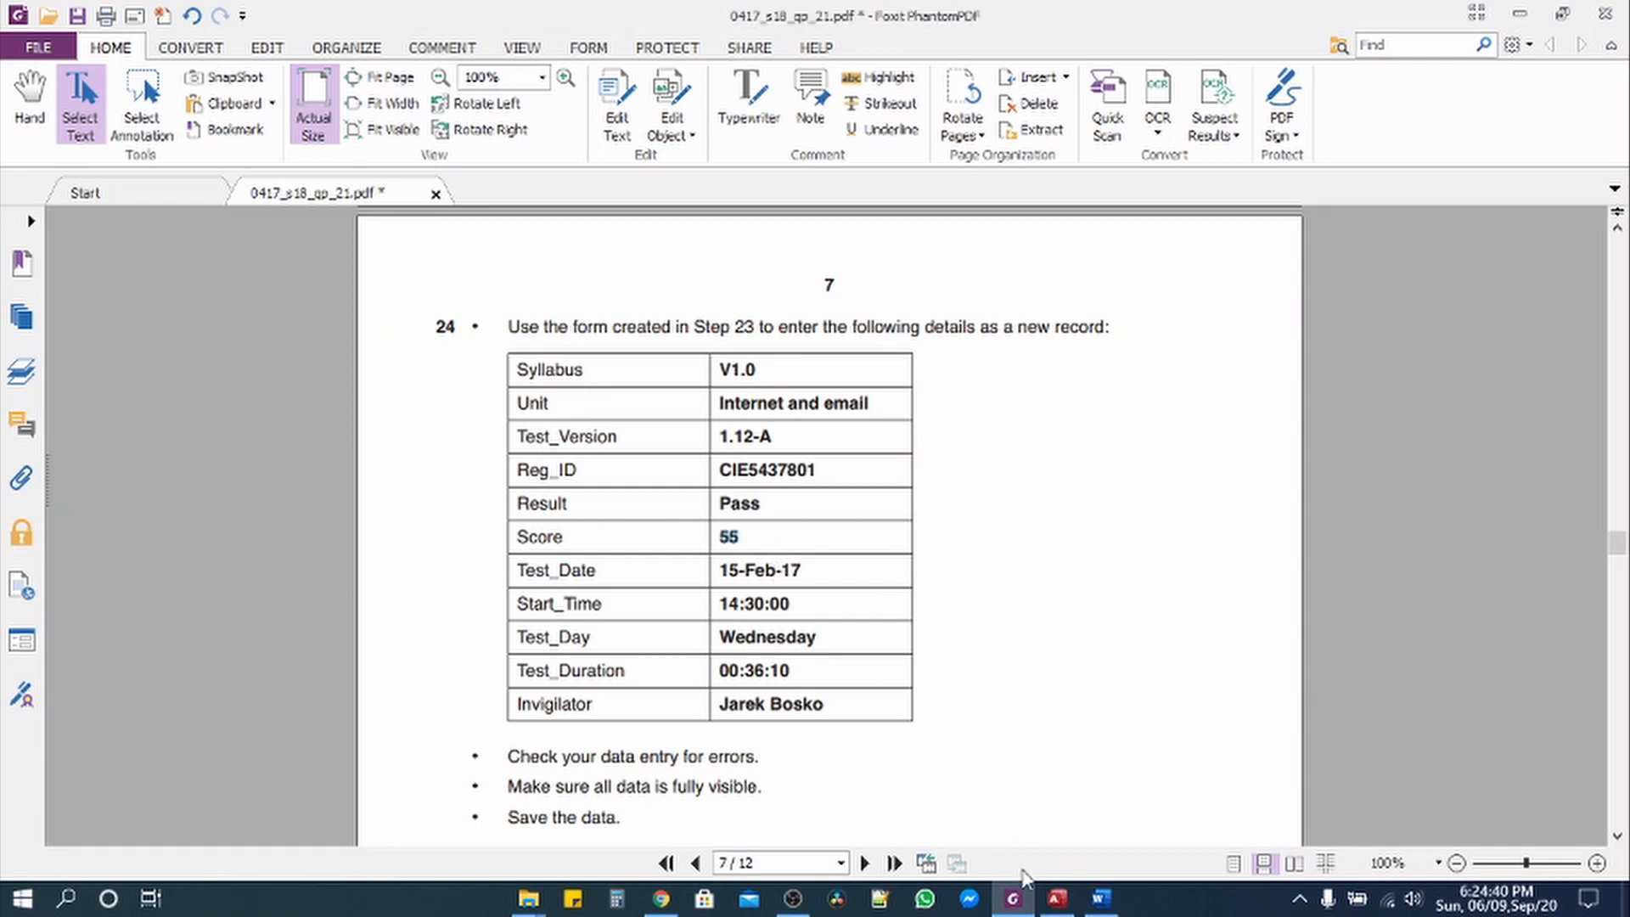
click(1057, 898)
click(568, 524)
text(55)
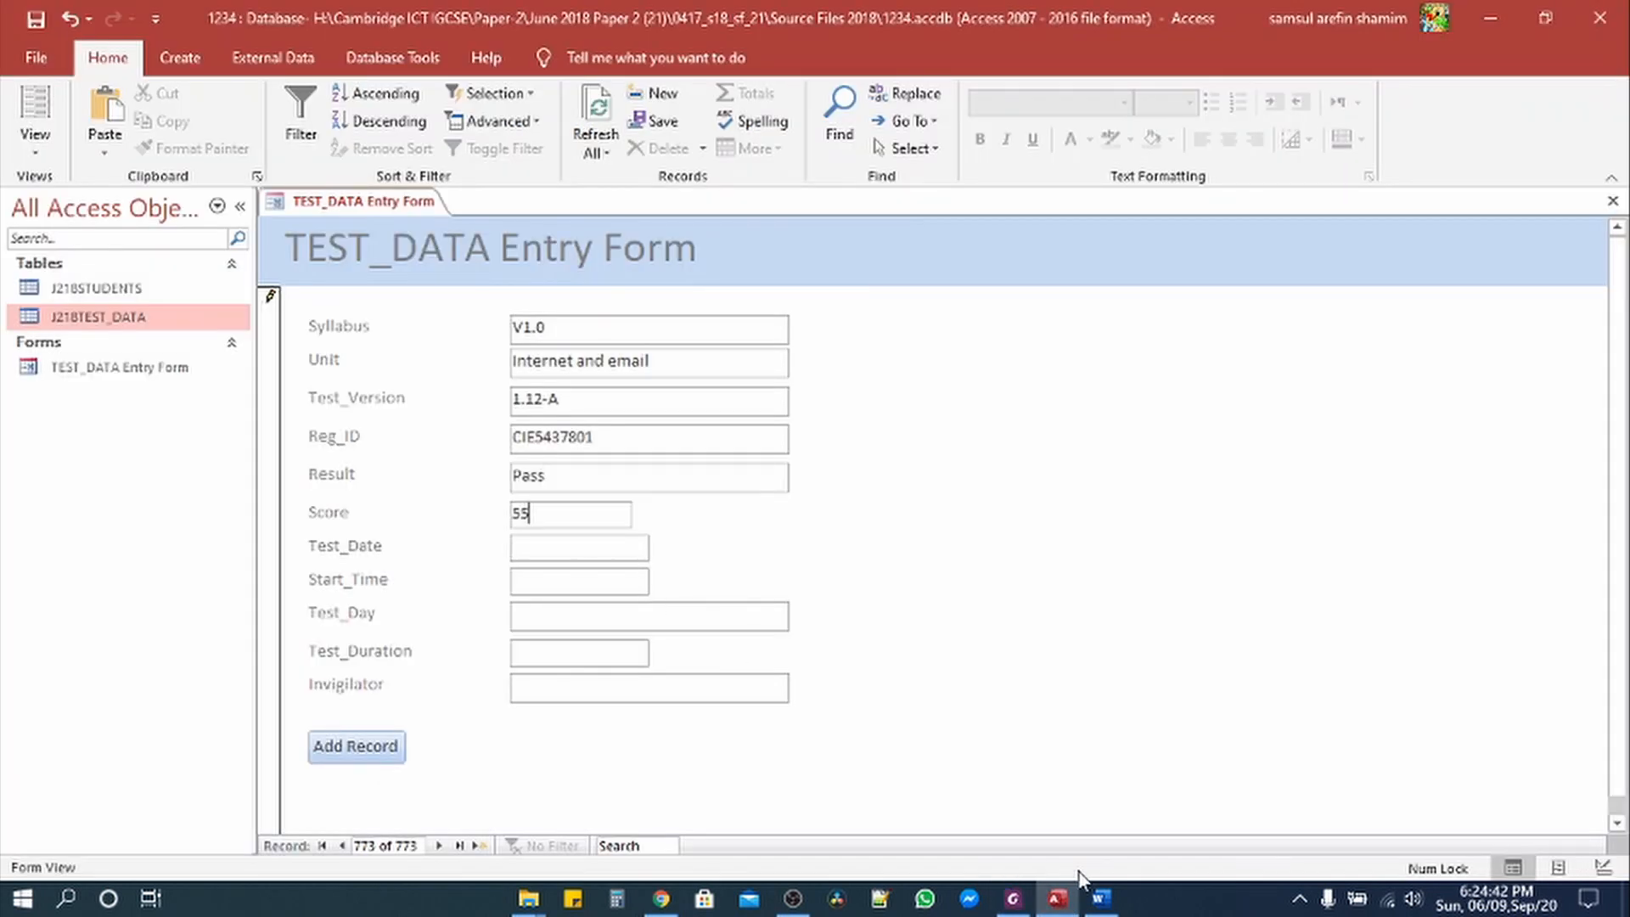
Step: Copy Test_Date 15-Feb-17, Start_Time 14:30:00 and Test_Day Wednesday into the new record
click(1013, 899)
drag(729, 567, 813, 575)
key(ctrl+c)
click(1057, 898)
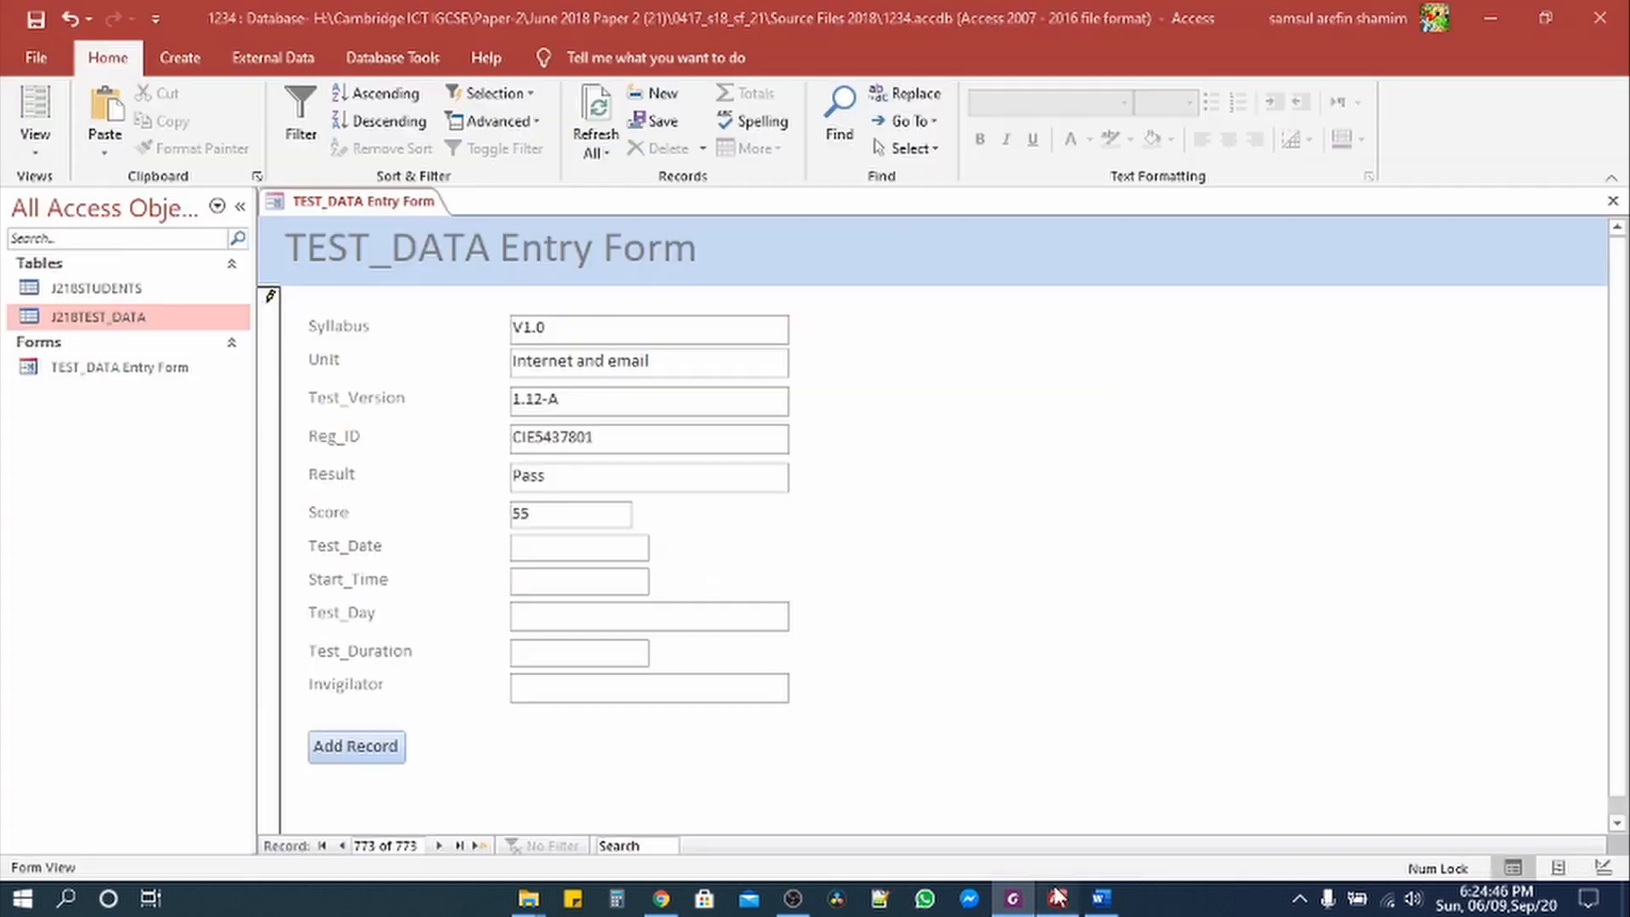
click(615, 551)
key(ctrl+v)
click(1013, 898)
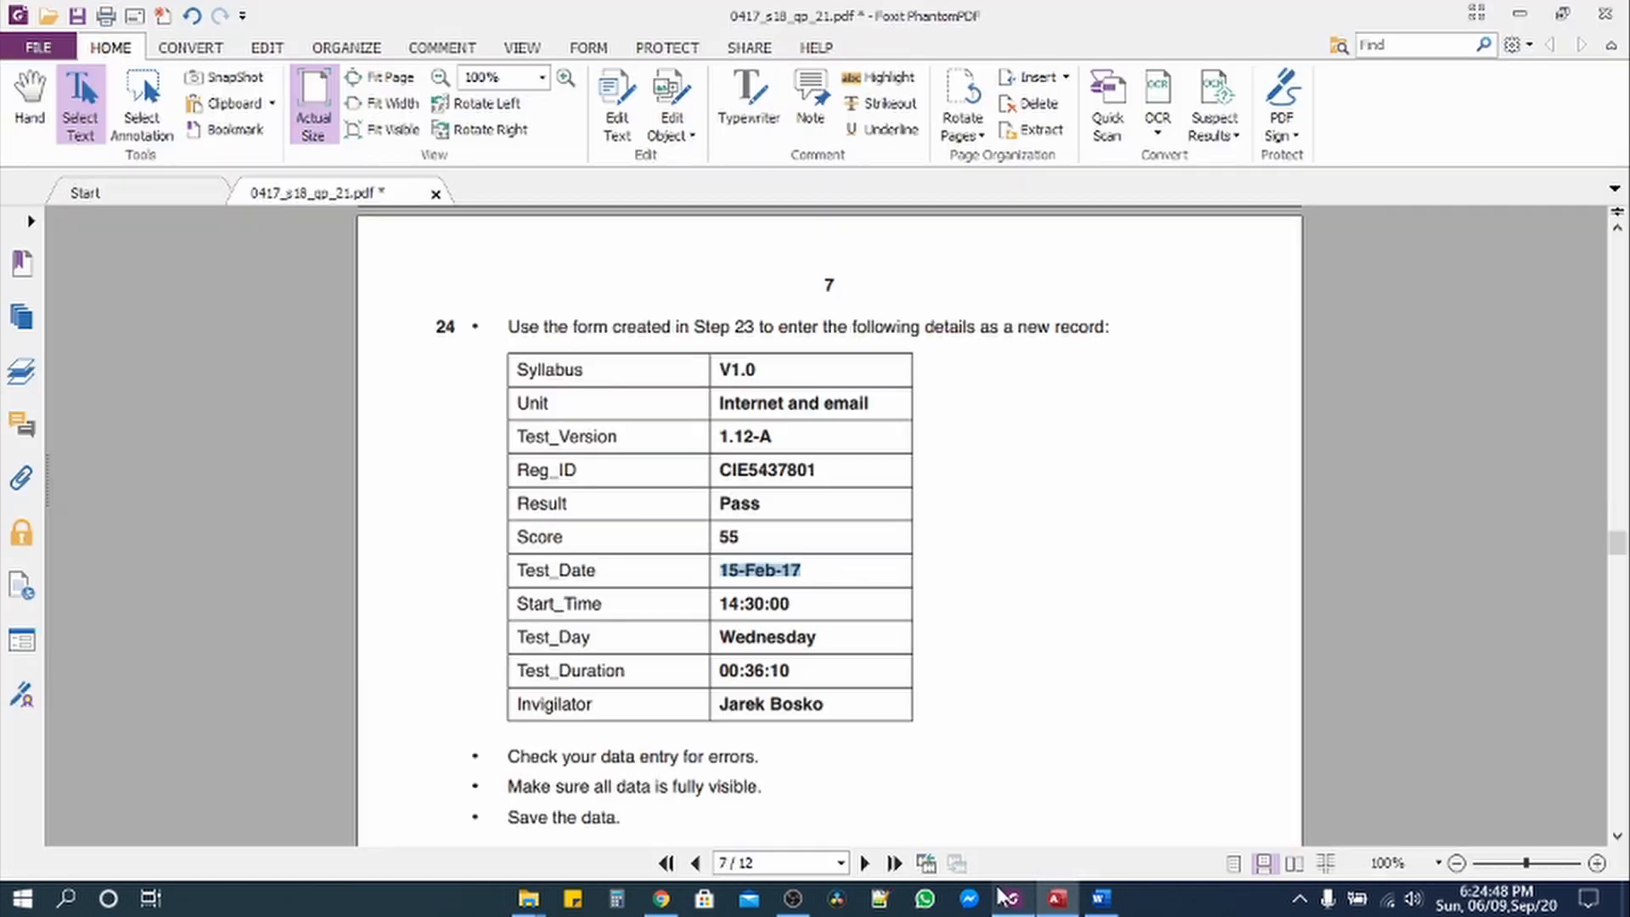
drag(720, 607, 798, 605)
key(ctrl+c)
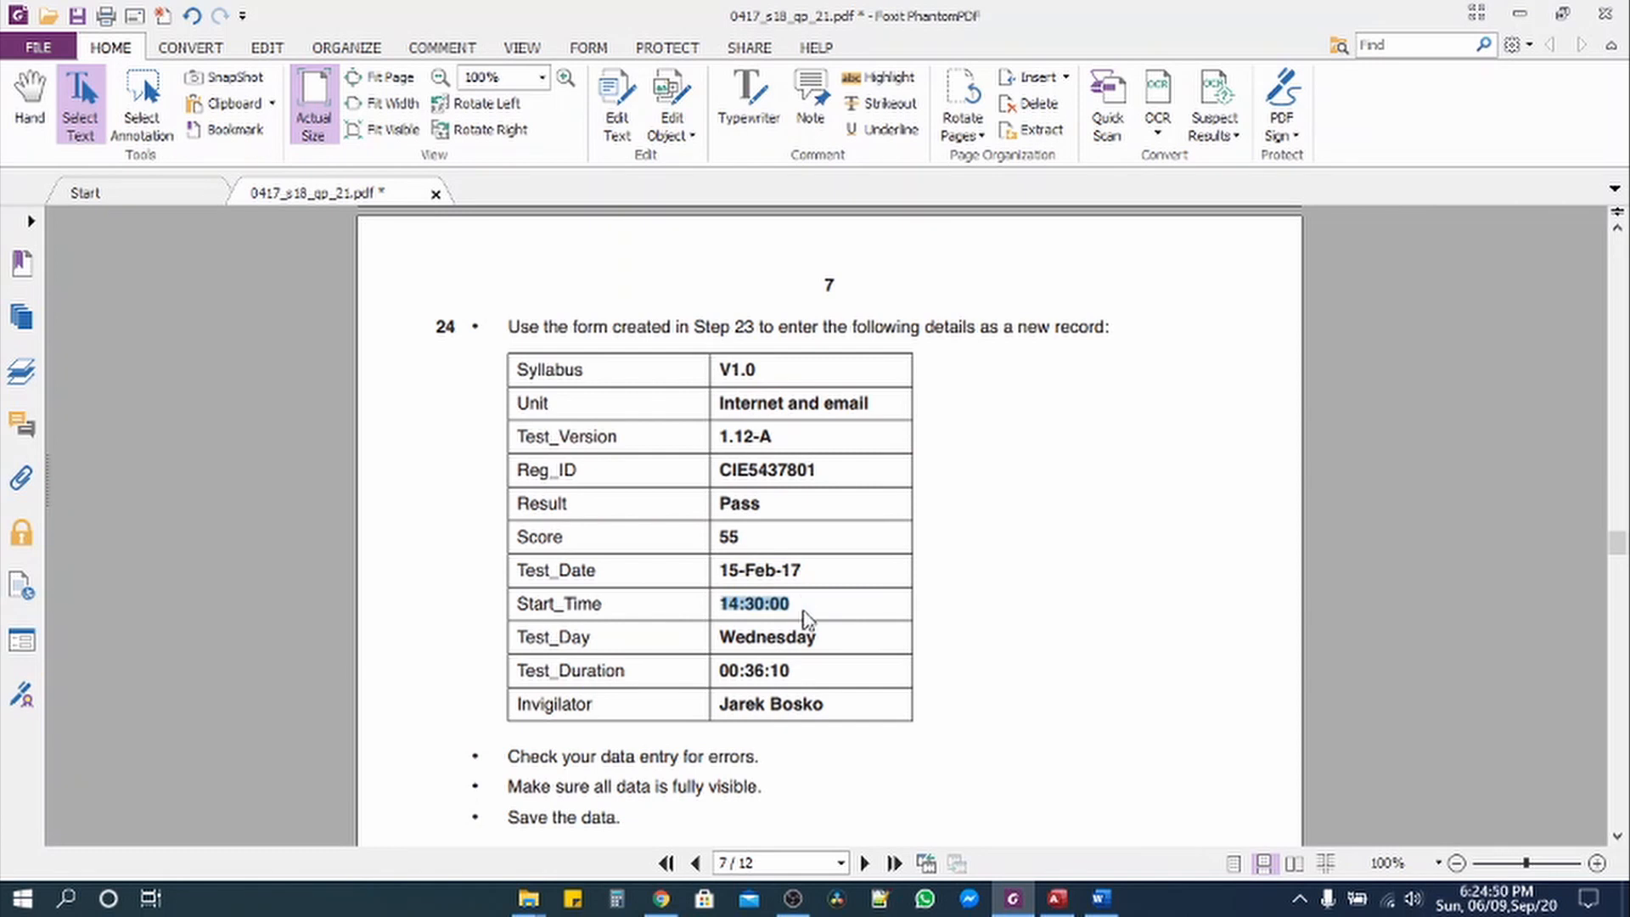
key(alt+Tab)
click(572, 582)
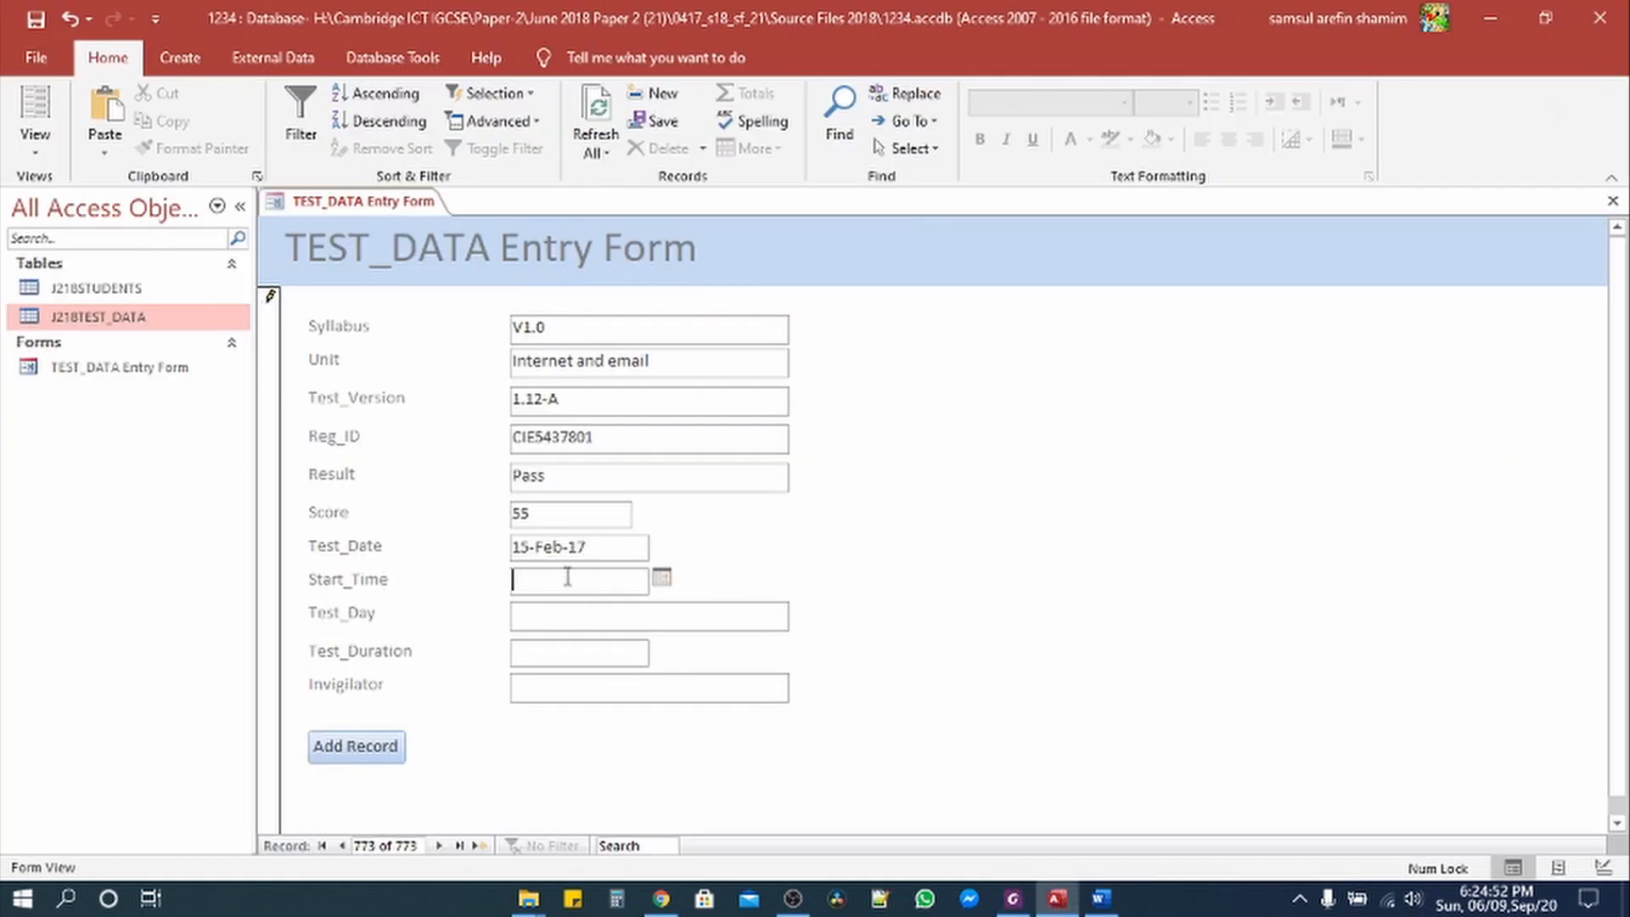
key(ctrl+v)
click(1013, 898)
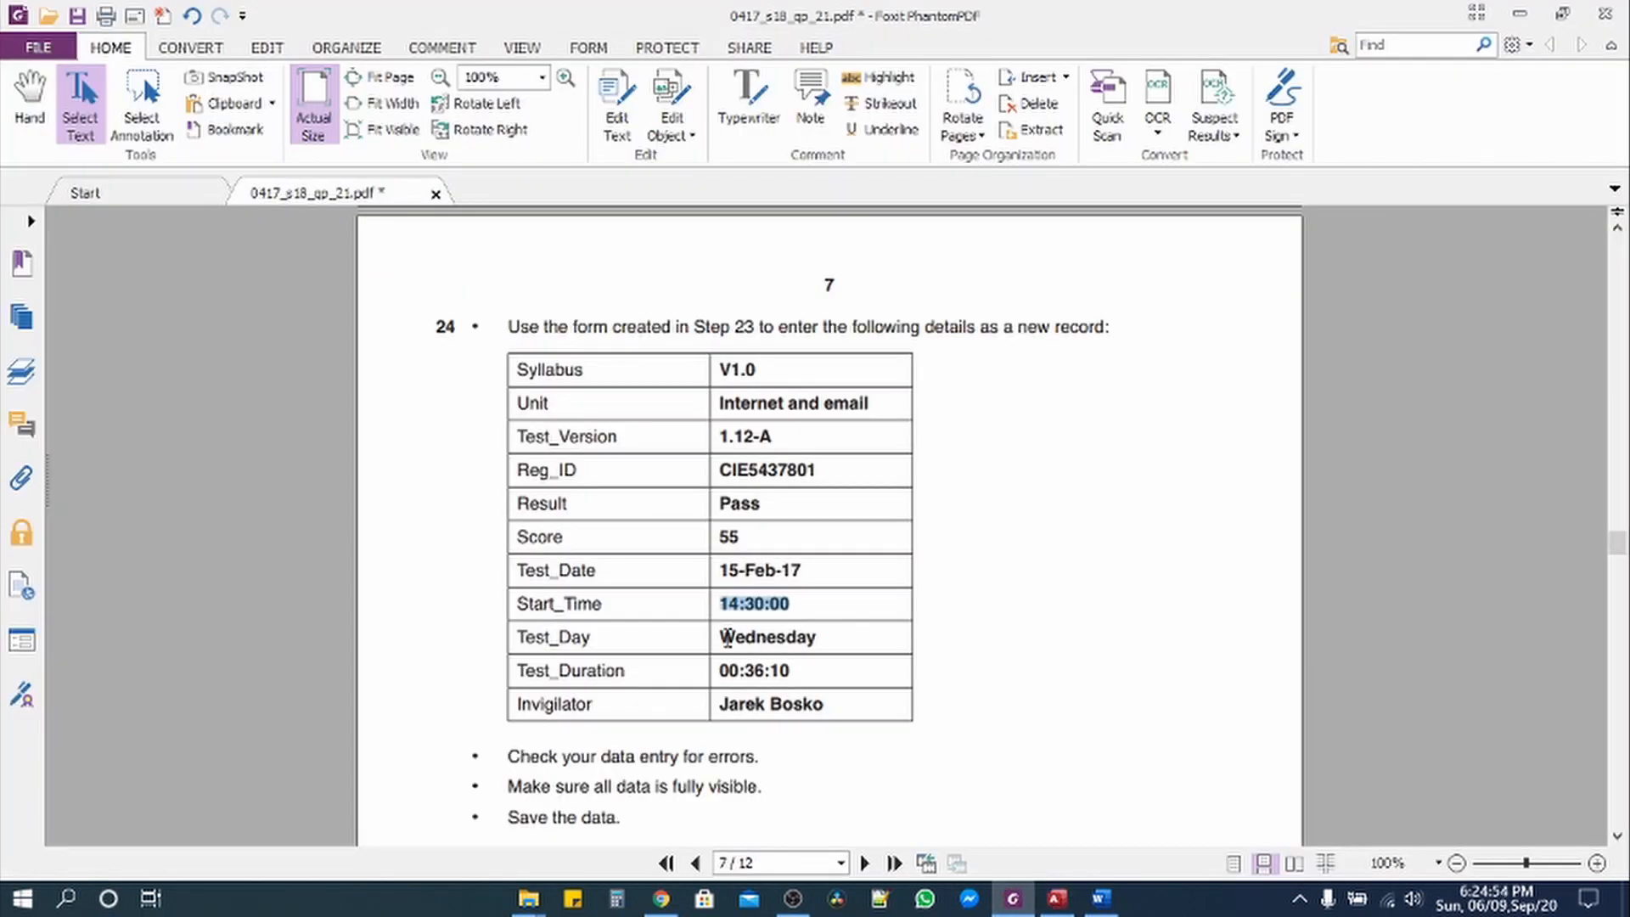
drag(721, 637, 858, 644)
key(ctrl+c)
key(alt+Tab)
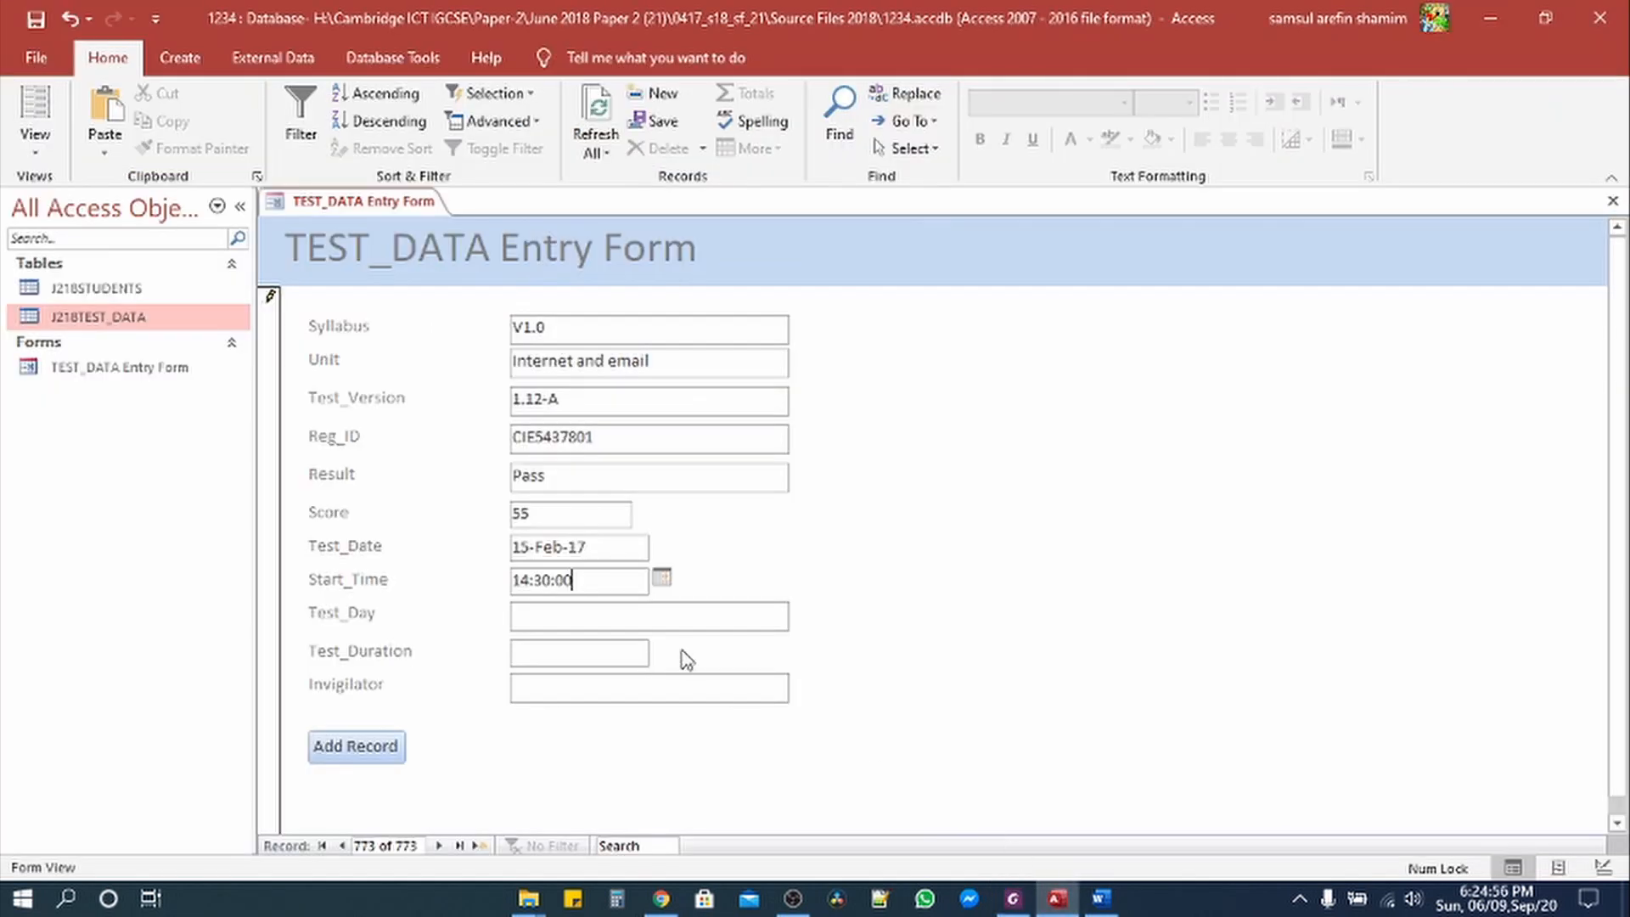
click(617, 614)
key(ctrl+v)
Step: Copy Test_Duration 00:36:10 and the invigilator's name into the last two fields
click(1013, 898)
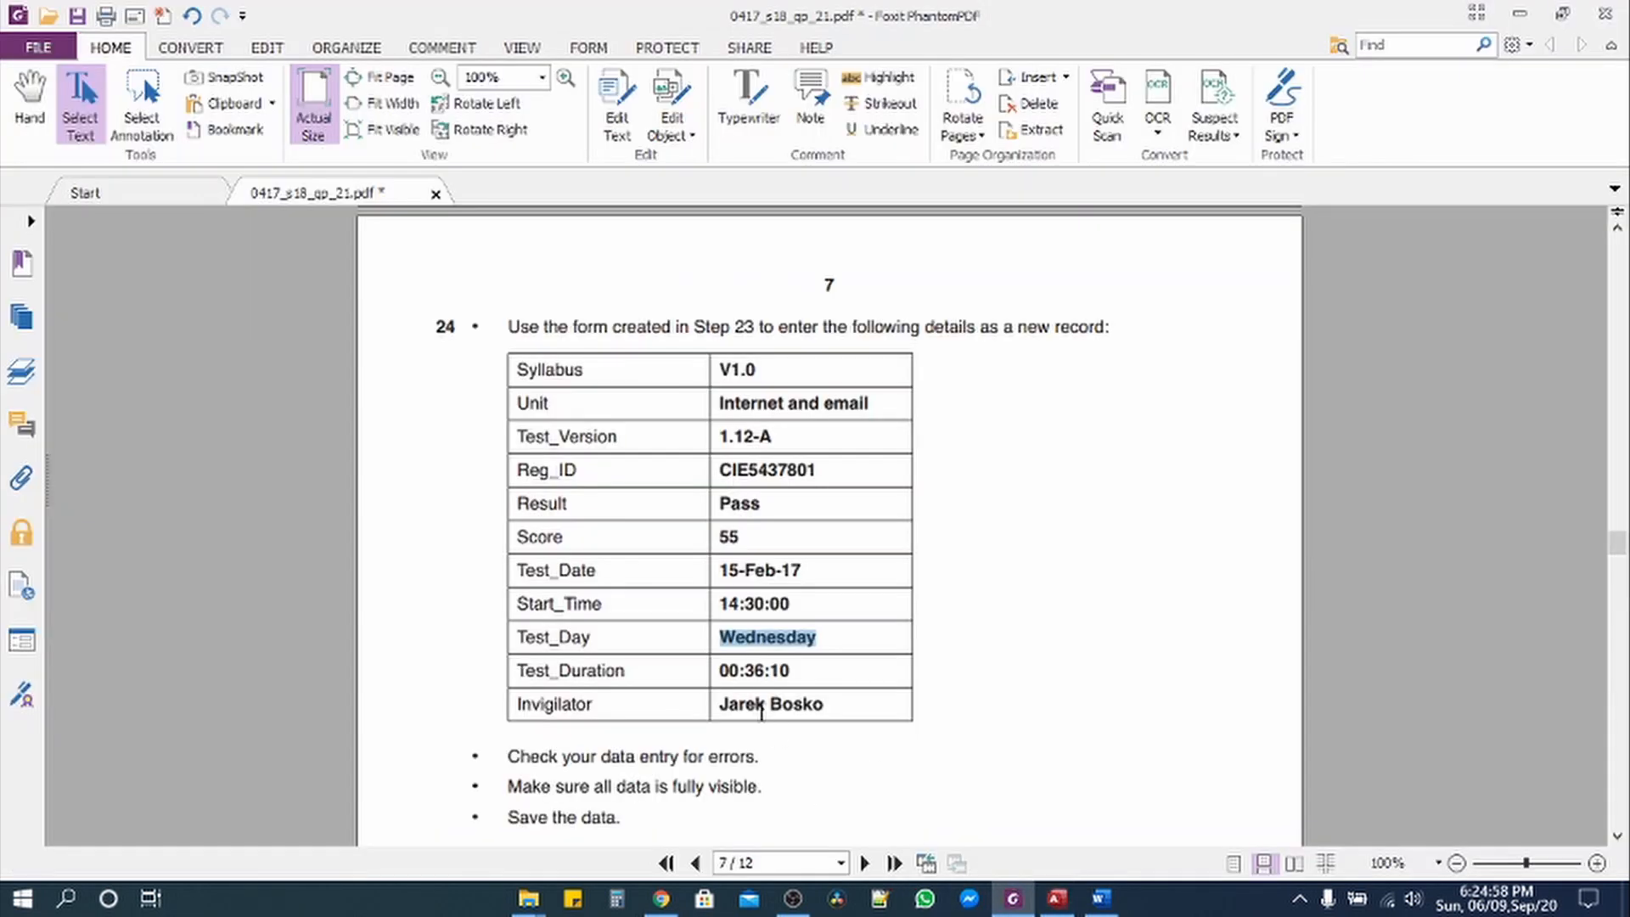
drag(721, 670, 816, 675)
key(ctrl+c)
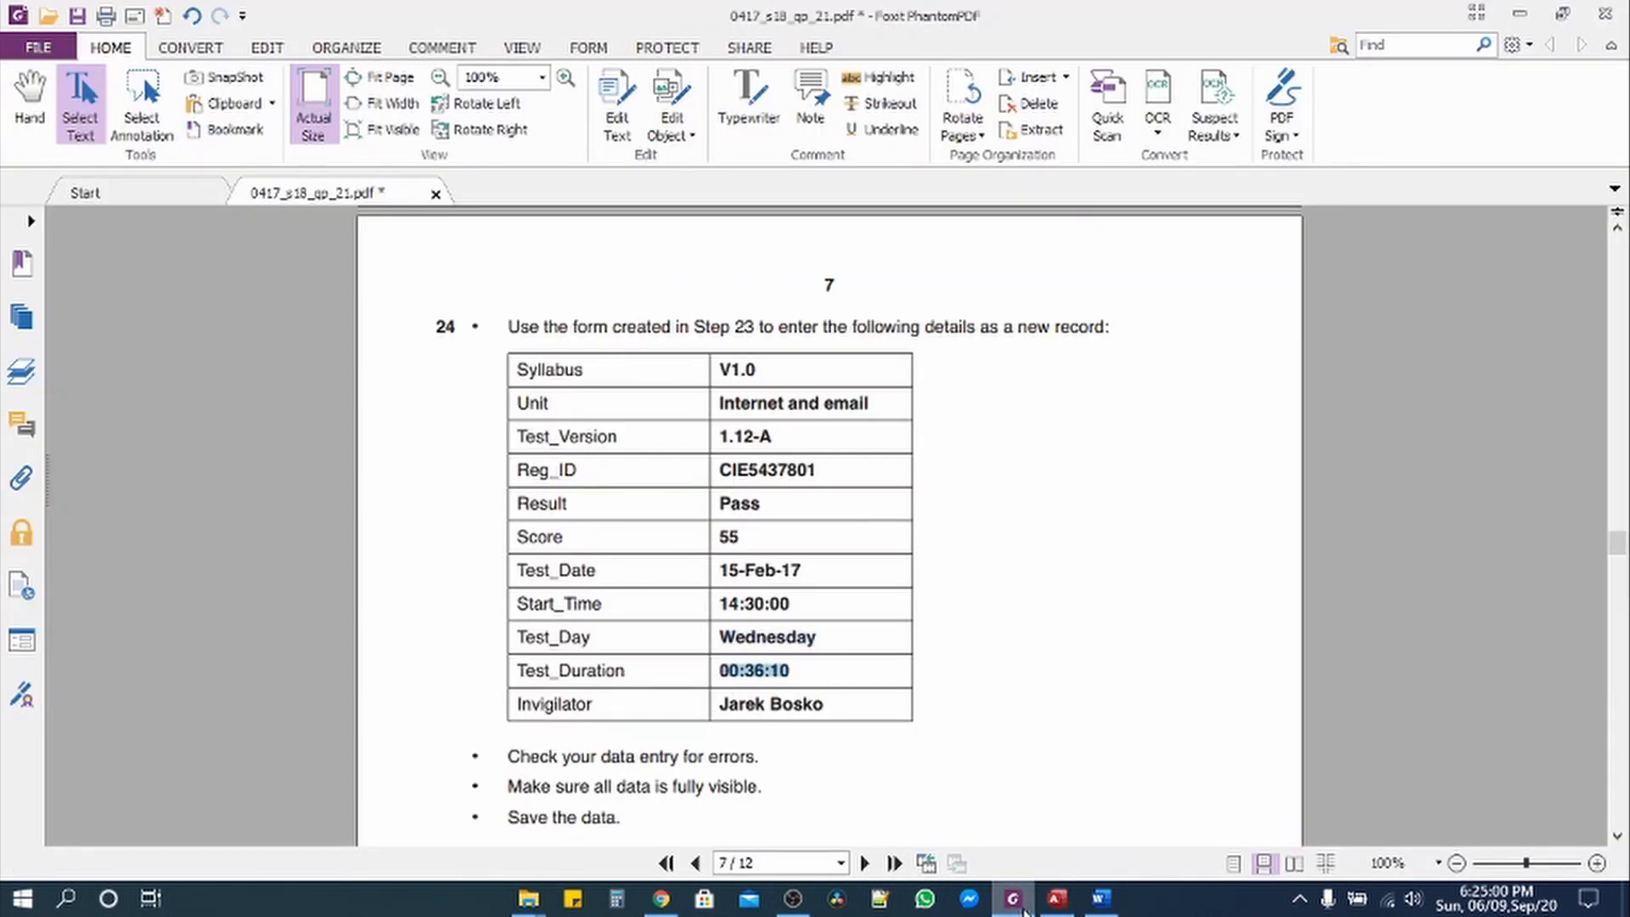
key(alt+Tab)
click(645, 658)
key(ctrl+v)
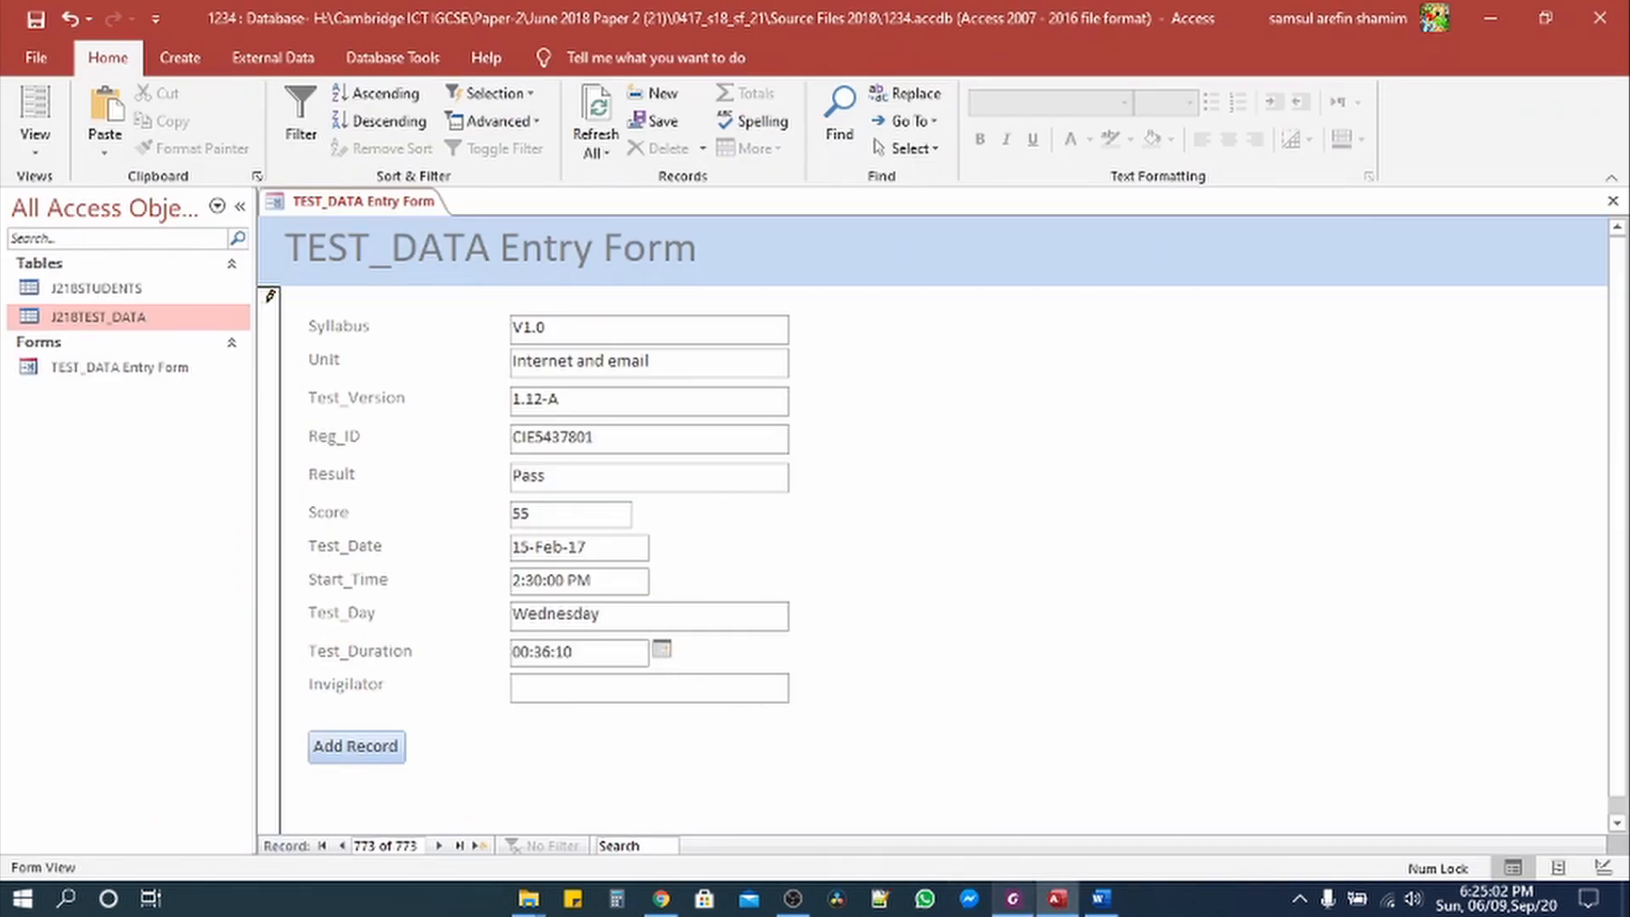
click(1013, 898)
click(724, 705)
drag(720, 704, 849, 713)
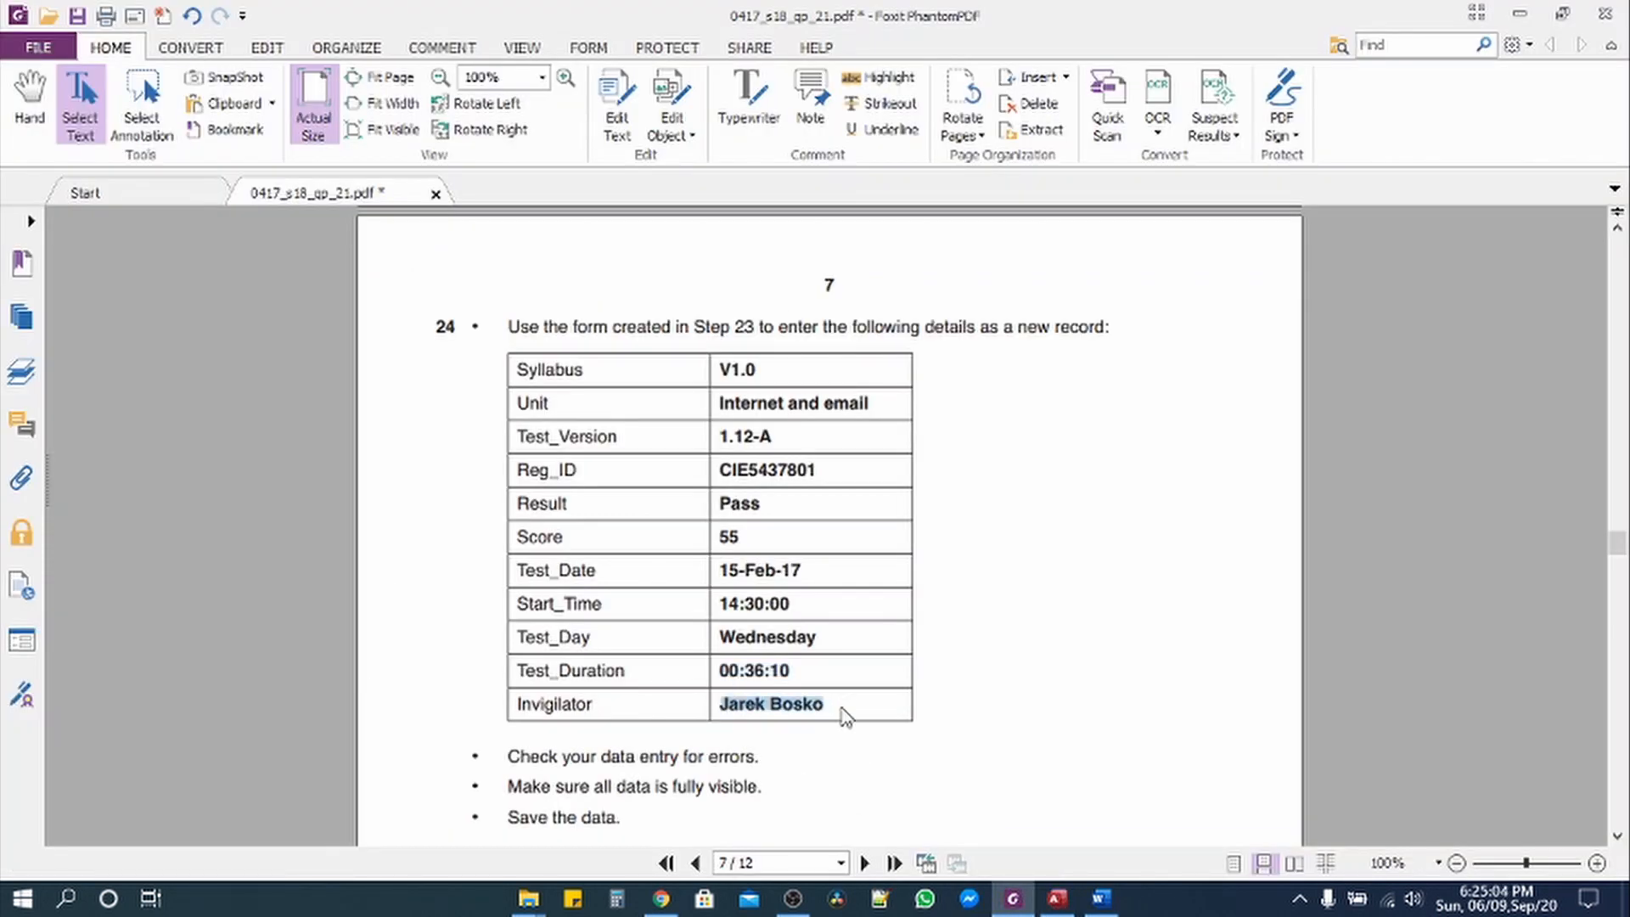
click(1057, 898)
click(707, 690)
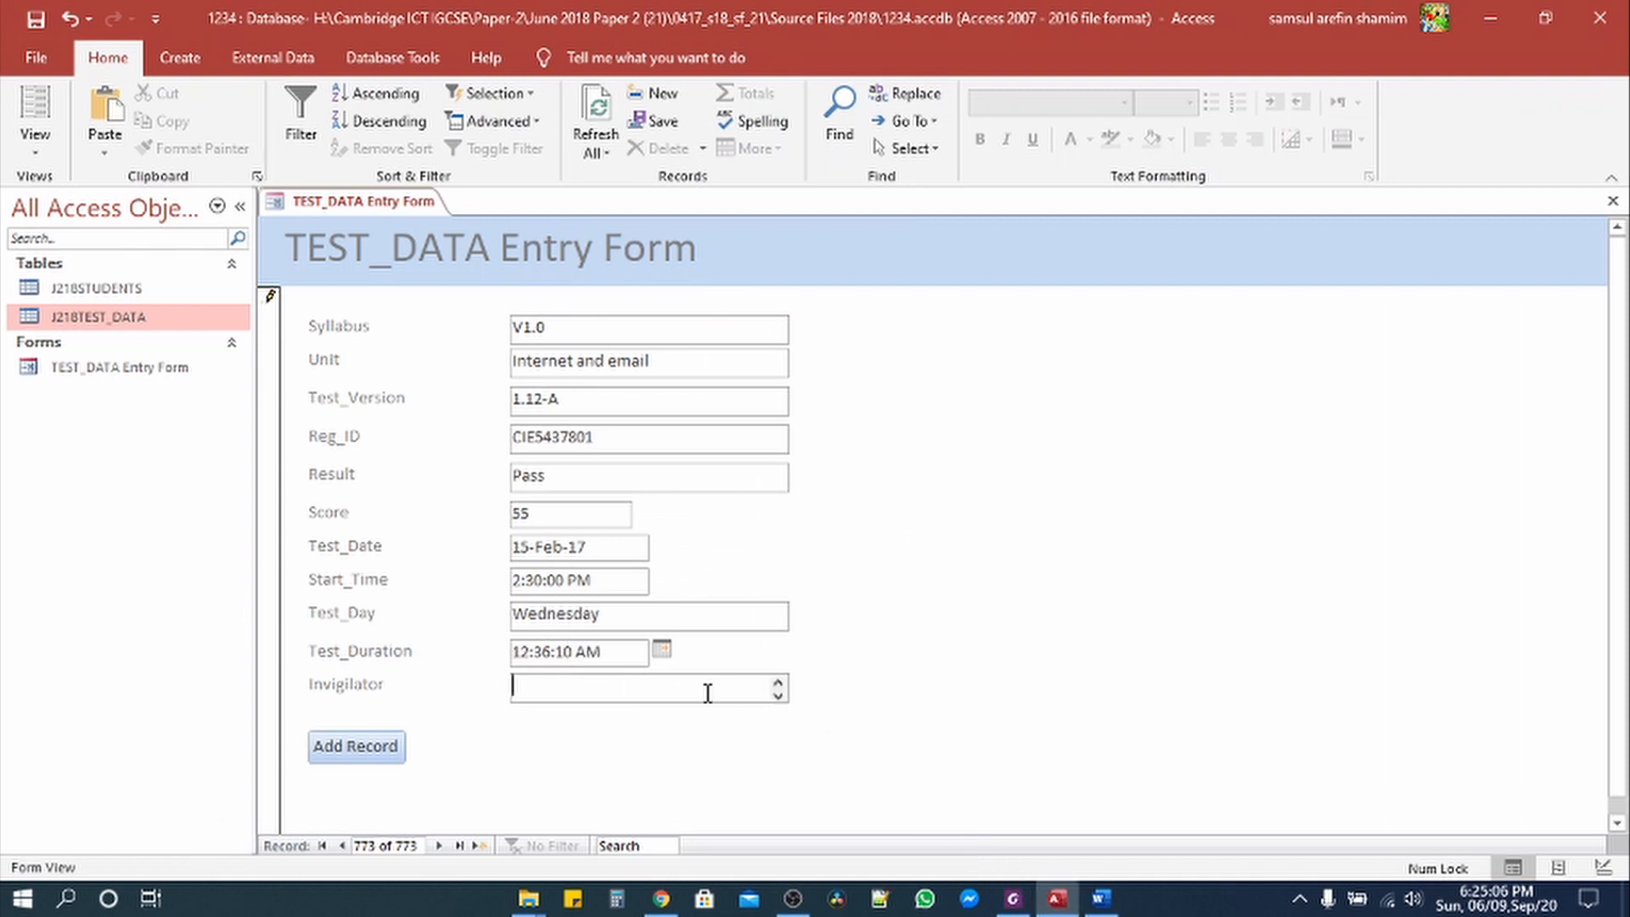
key(ctrl+v)
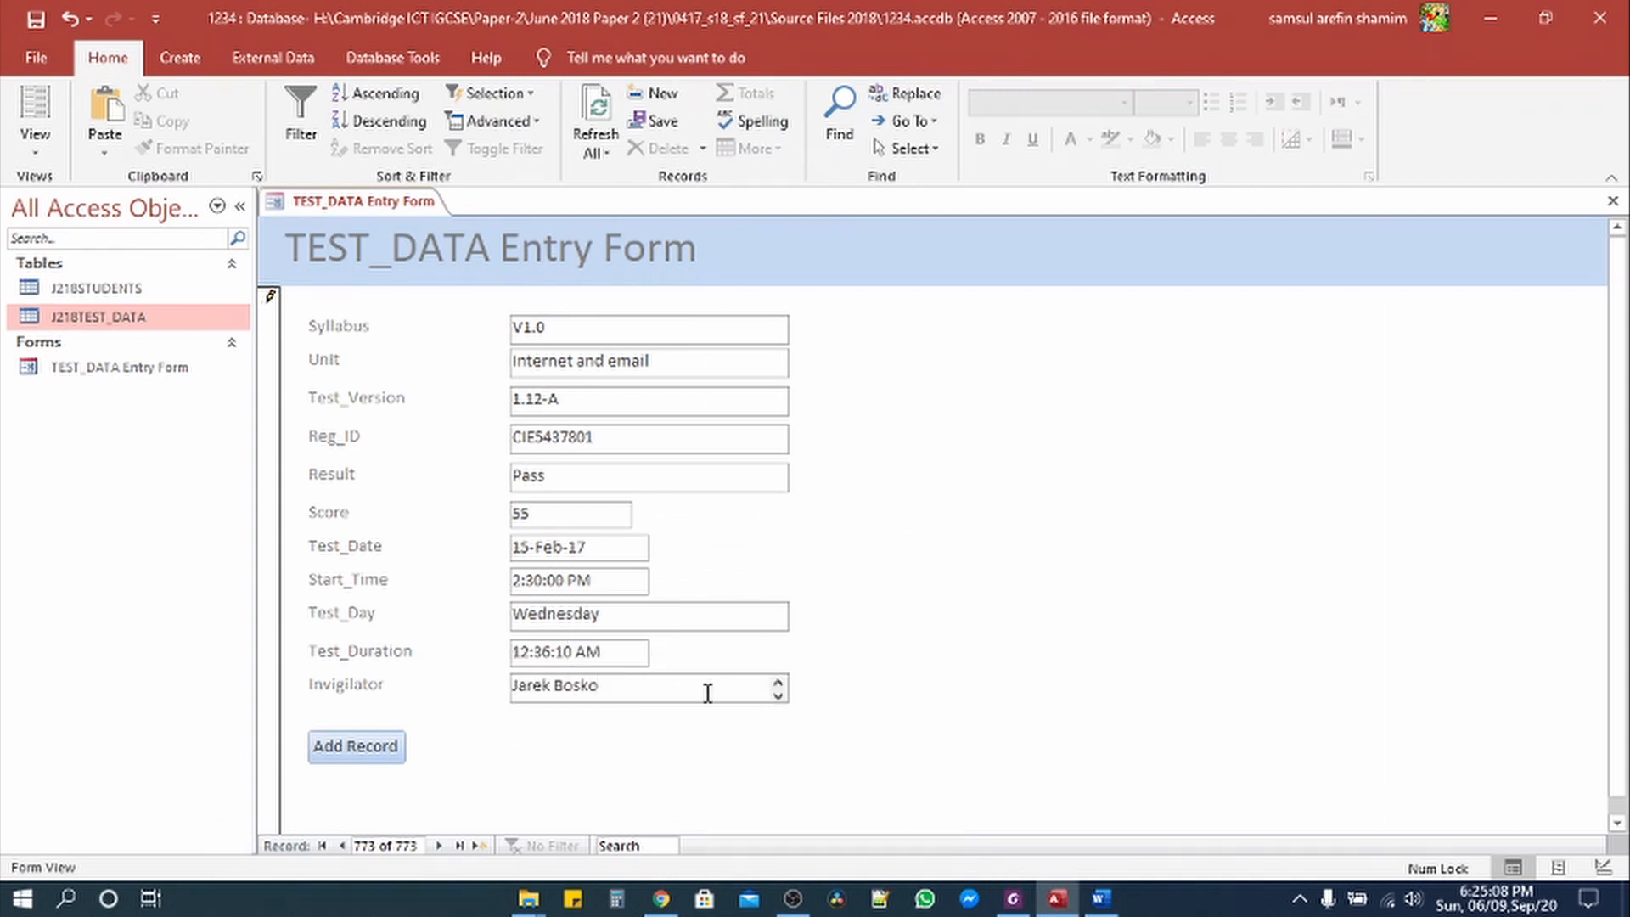
Step: Highlight question 24's text, data table and three checklist bullets in yellow
click(1013, 899)
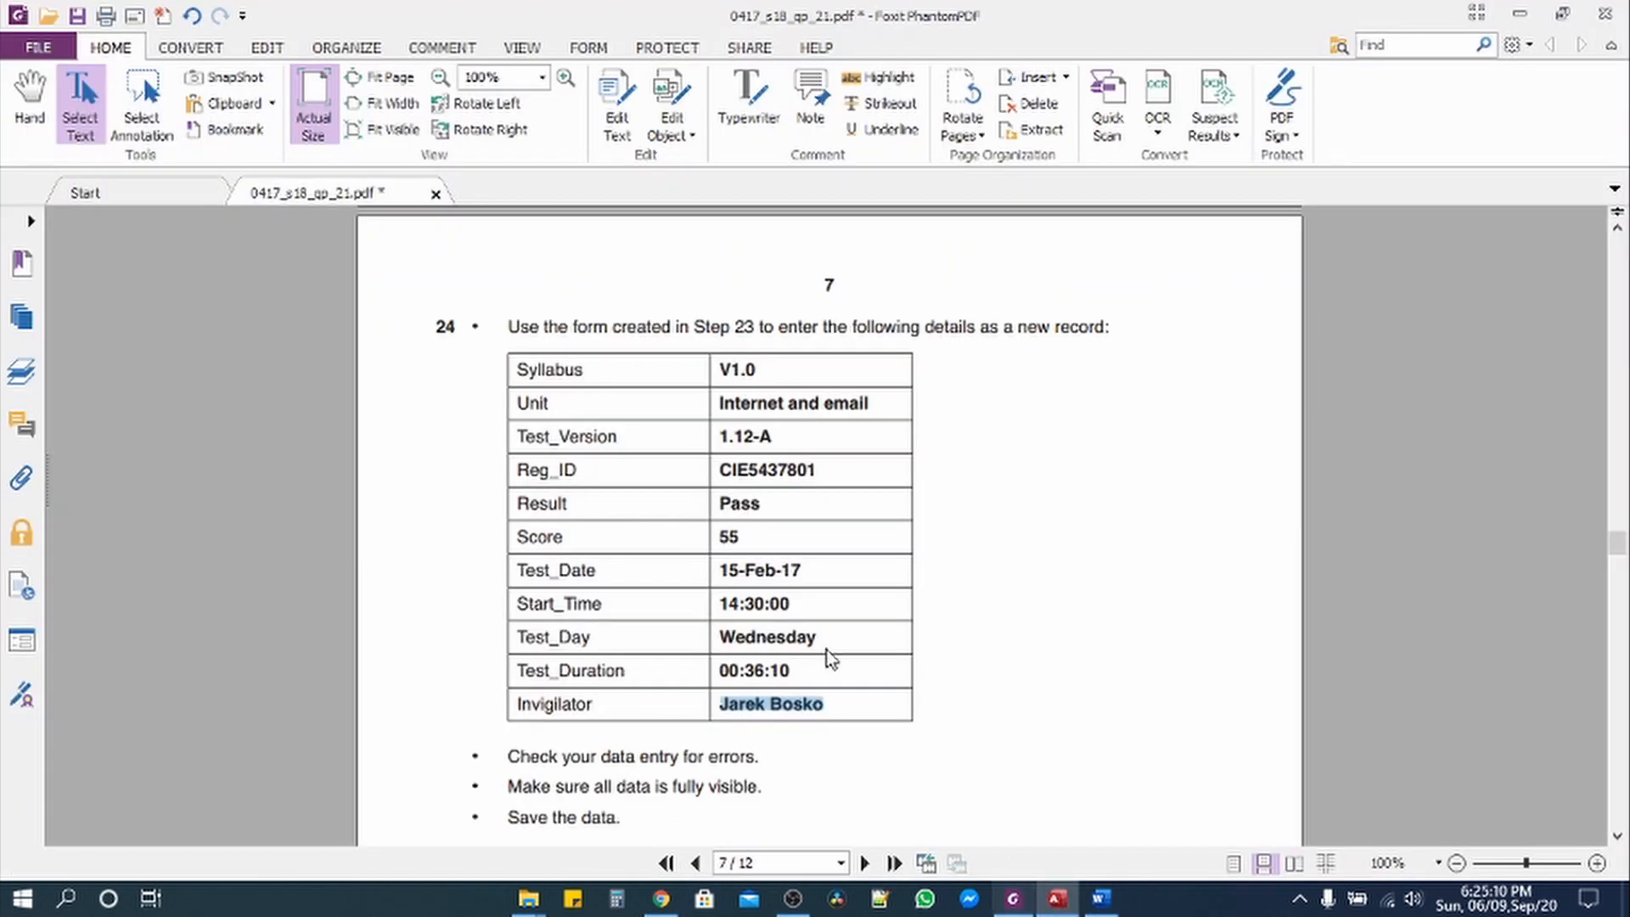
drag(509, 327, 882, 707)
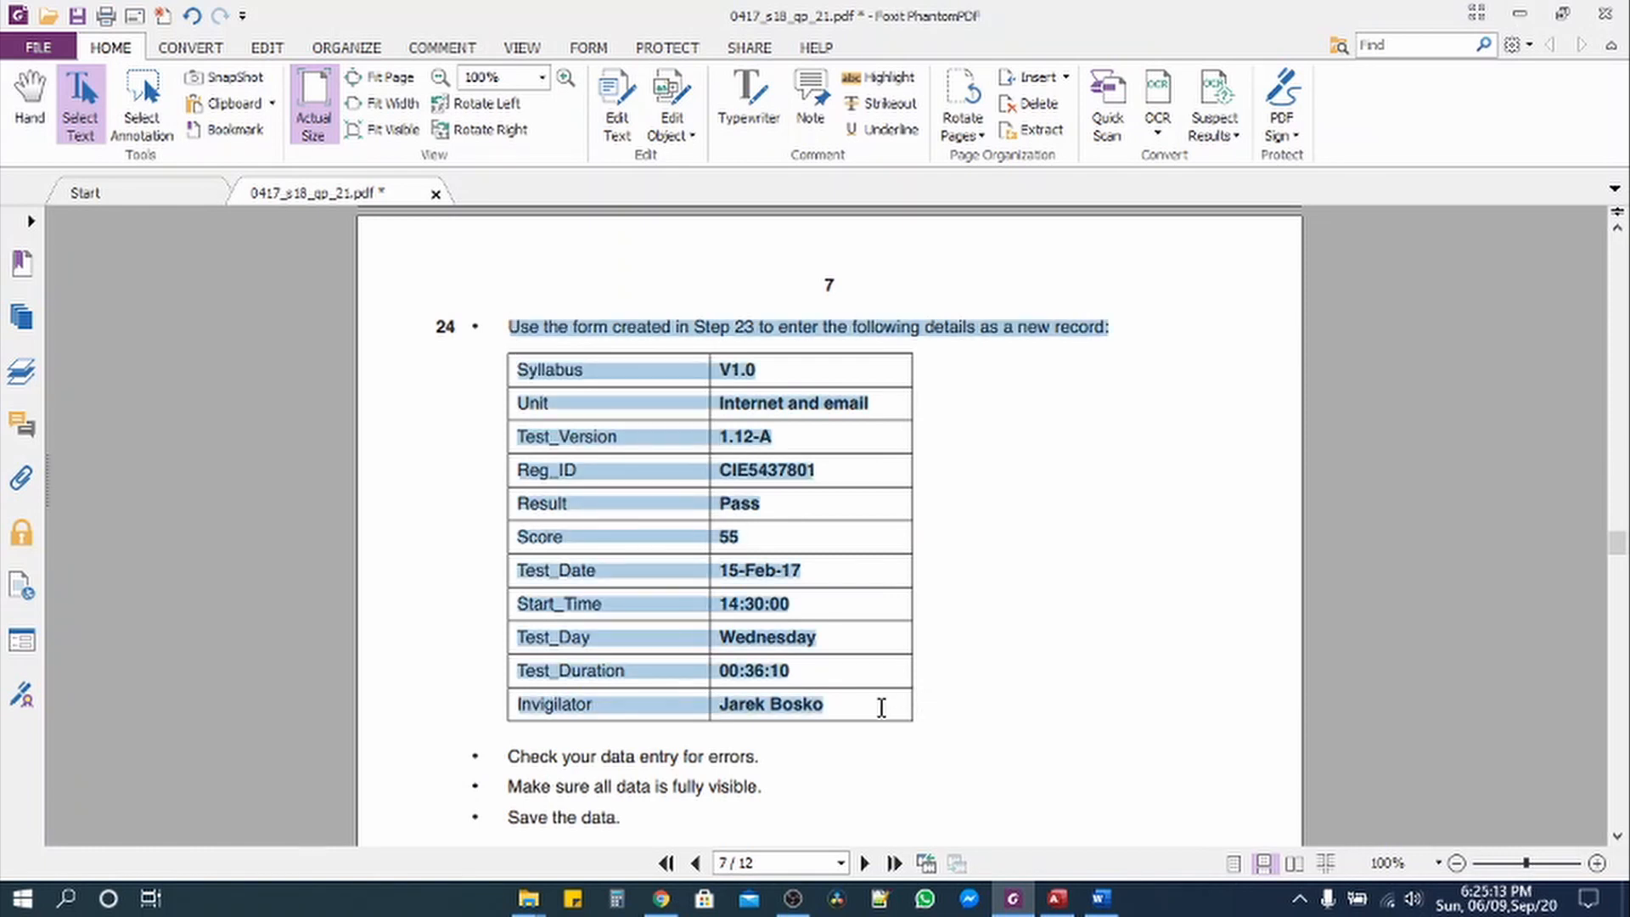
click(880, 77)
scroll(691, 519, up, 5)
scroll(691, 529, down, 8)
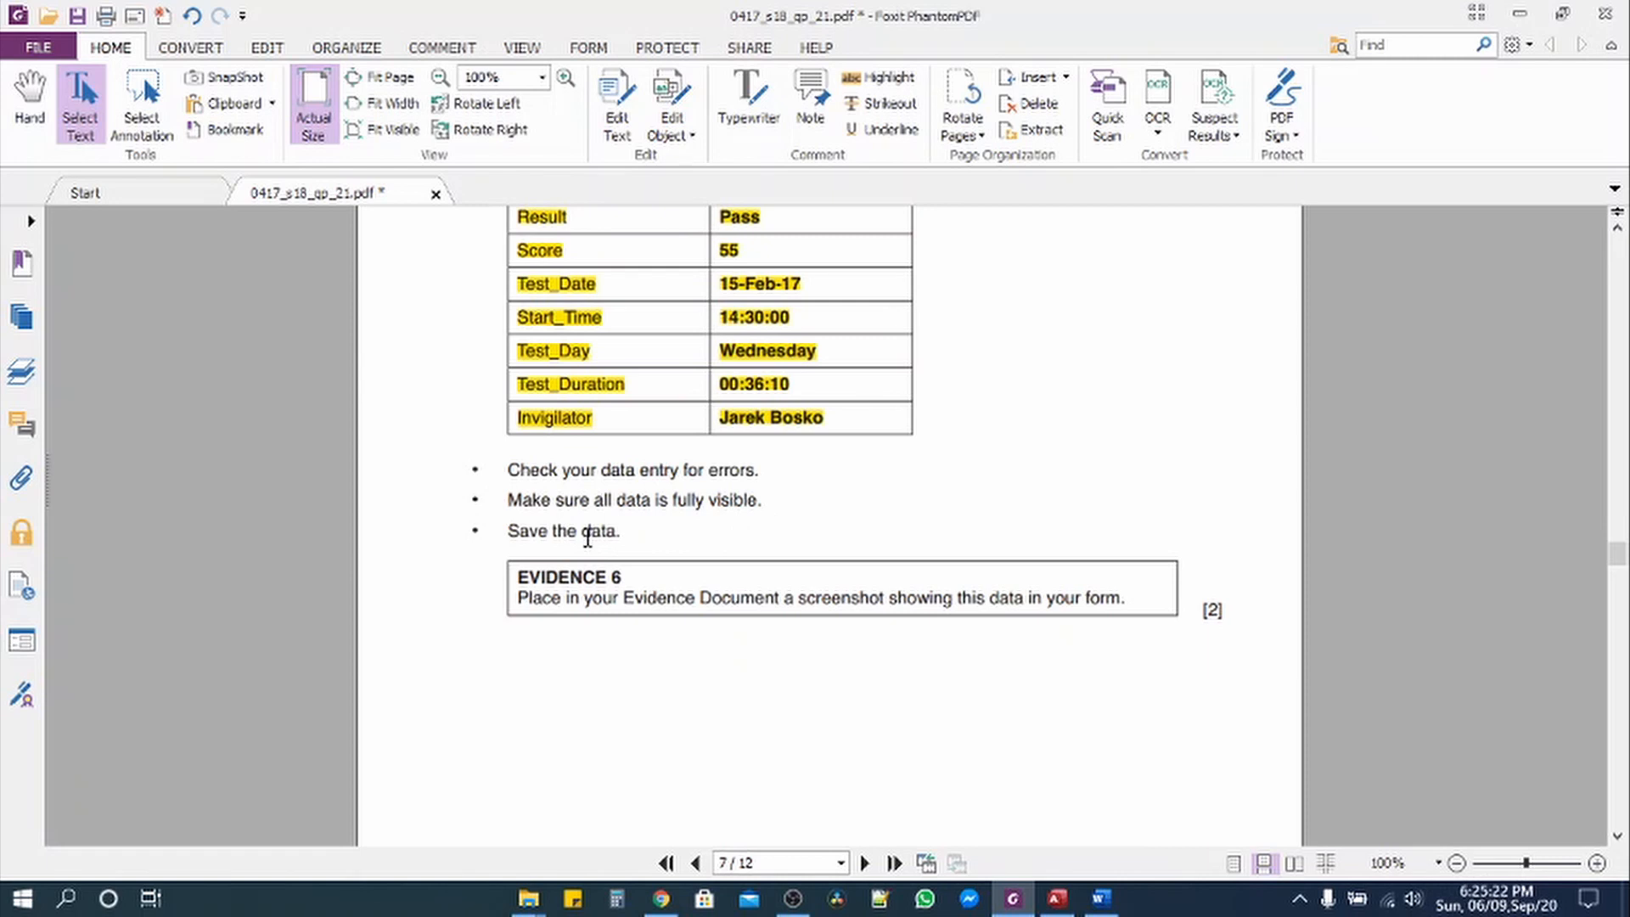
click(1057, 898)
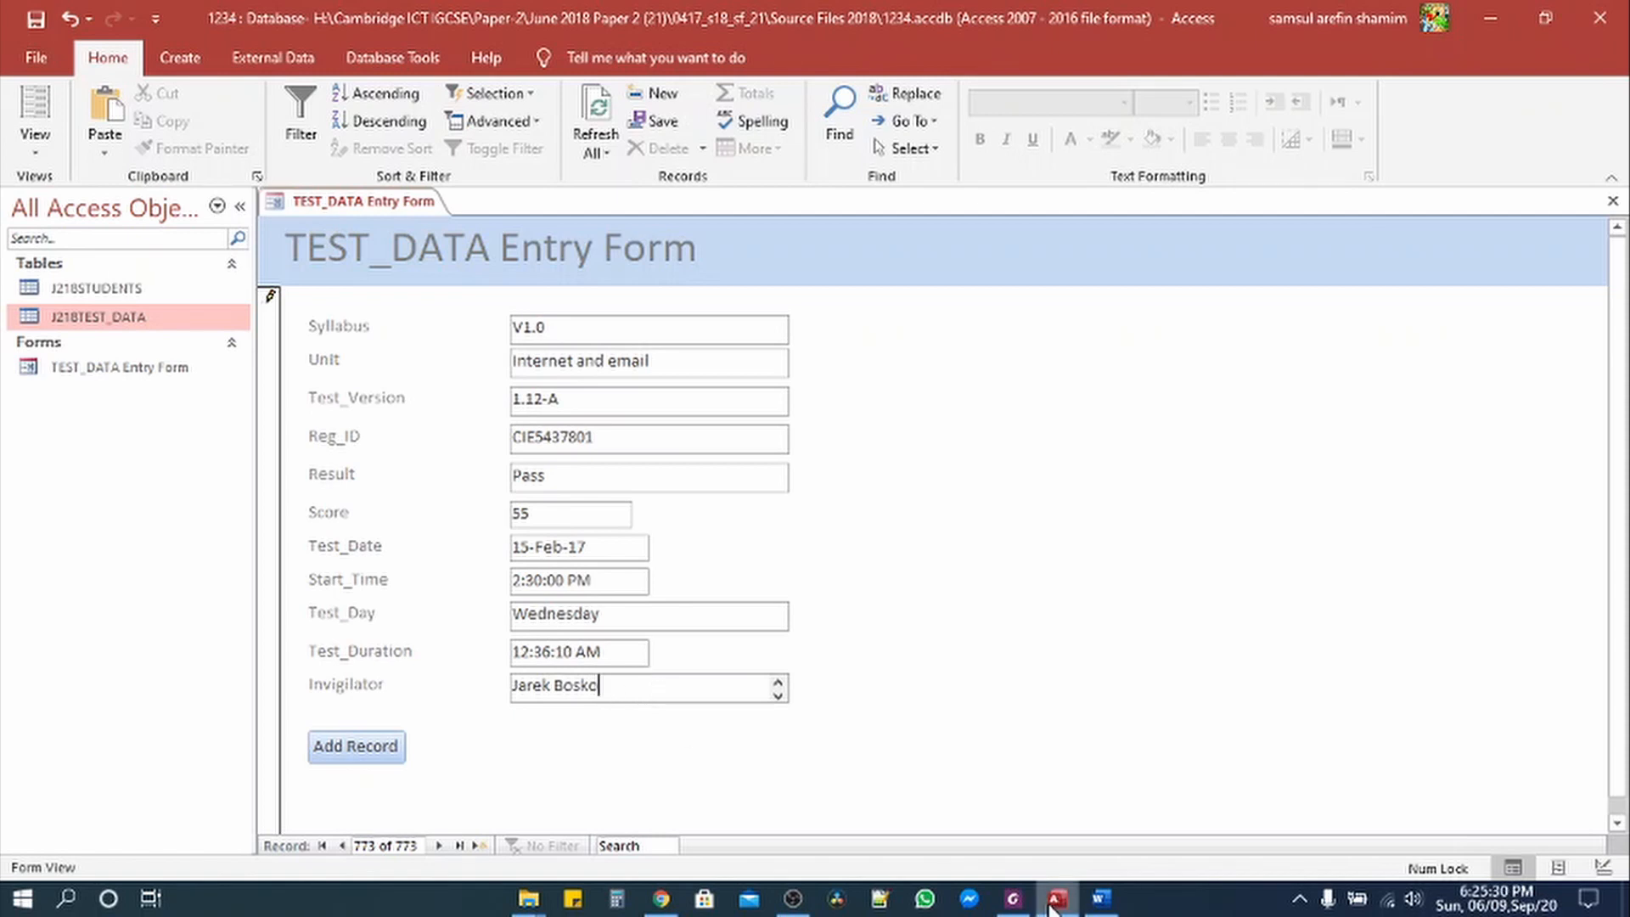
click(1013, 898)
drag(508, 470, 616, 530)
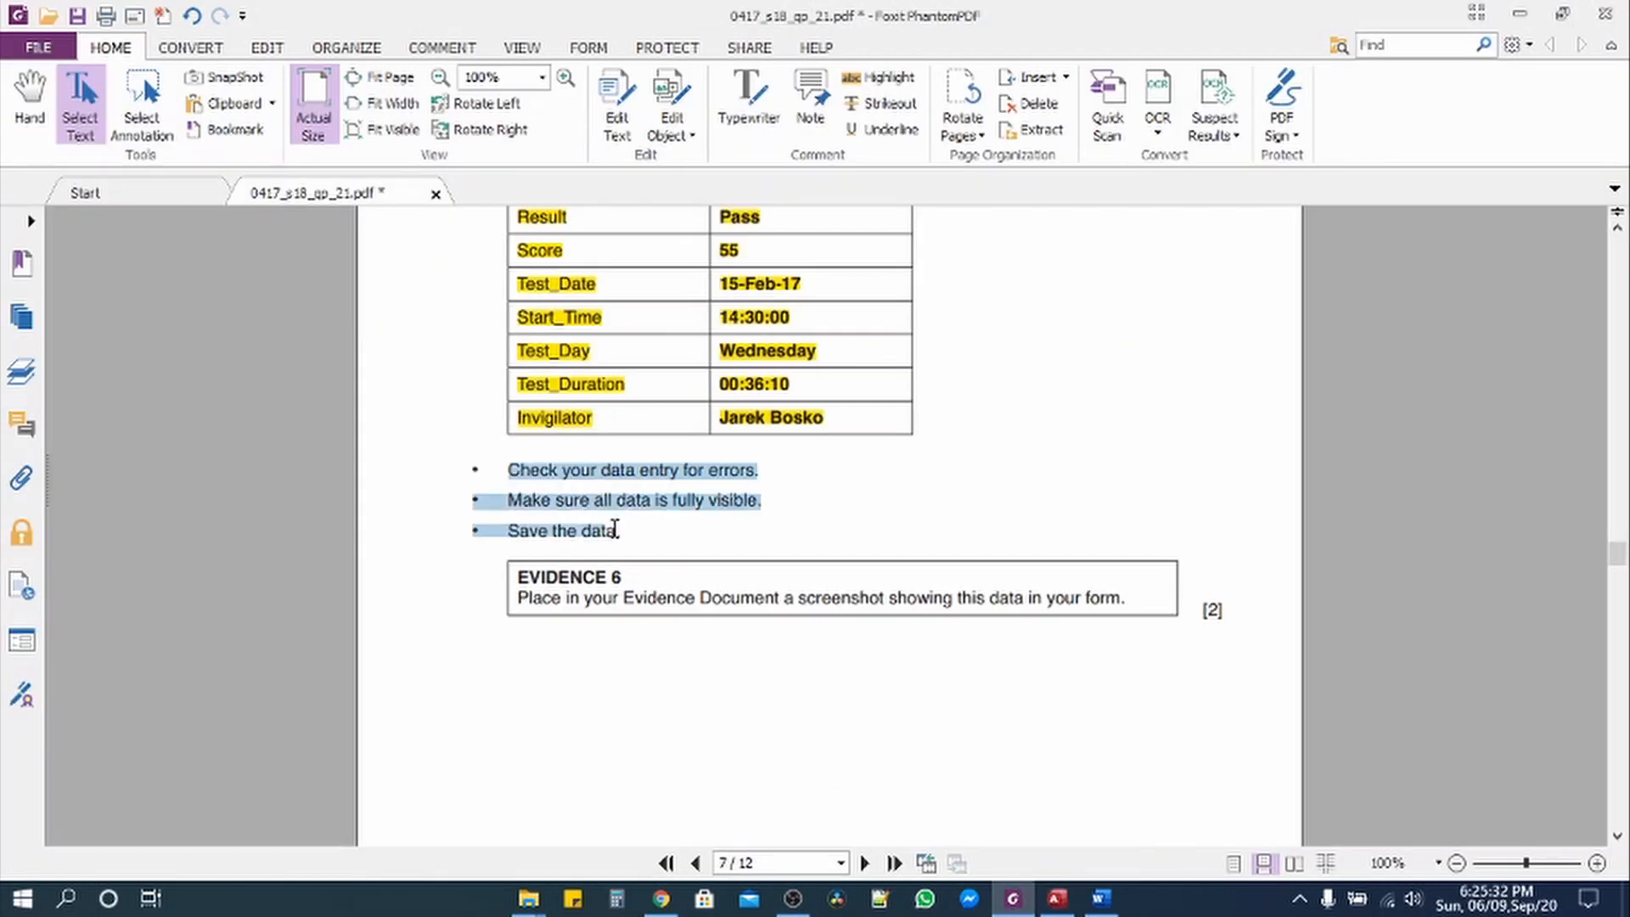
click(878, 78)
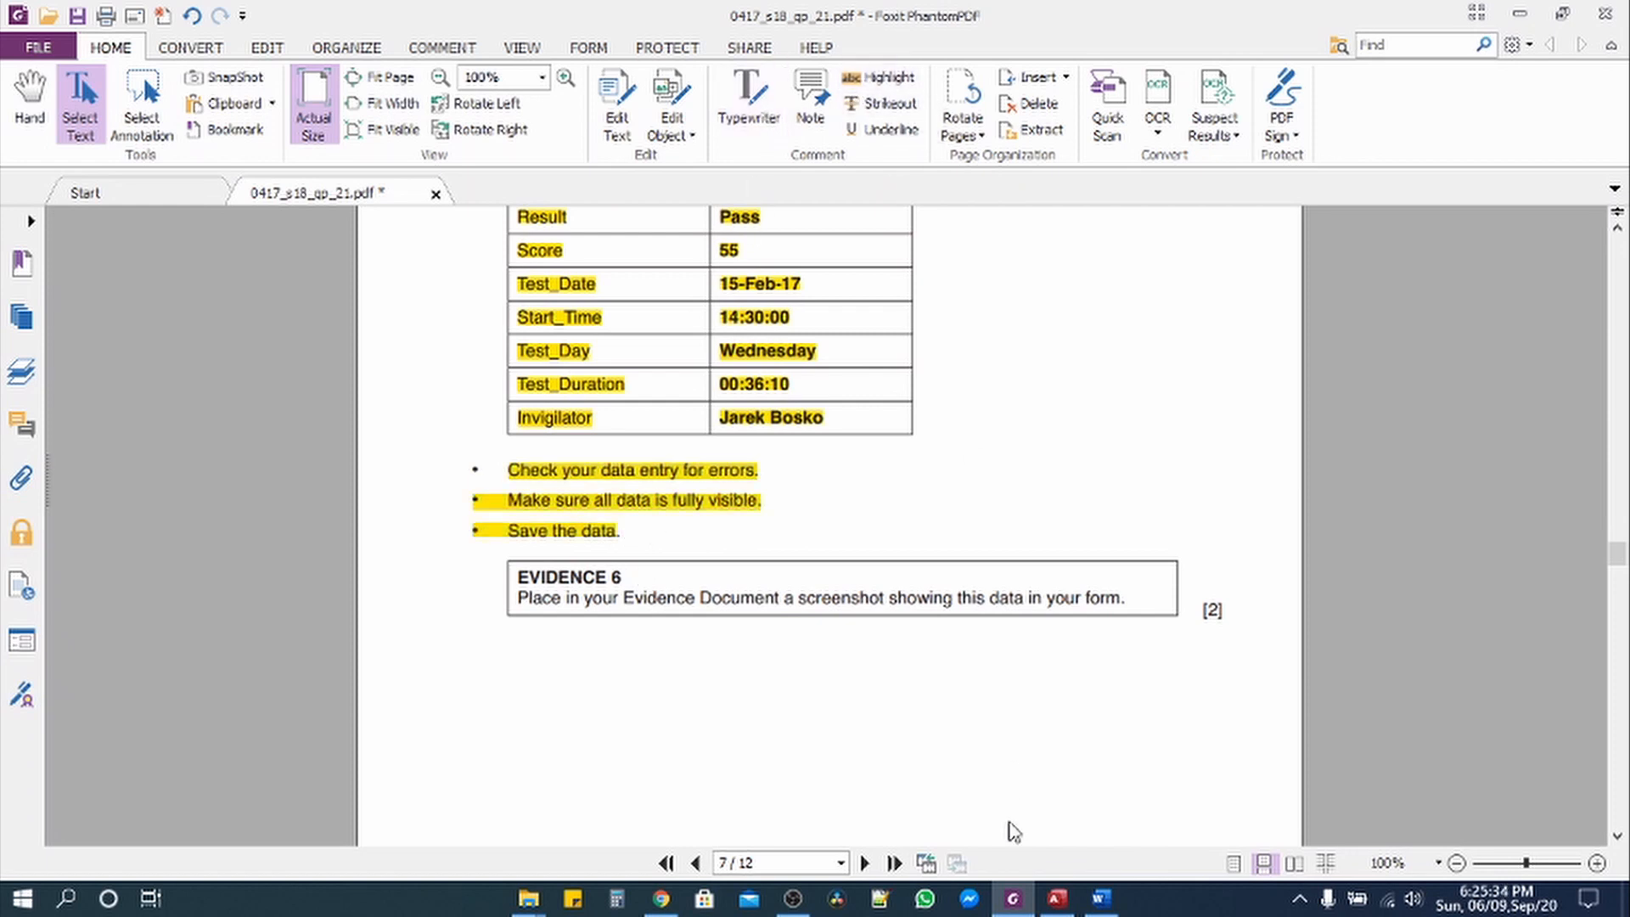
Step: Save the new record and the database in Access, then bring up the Word evidence document
click(1057, 898)
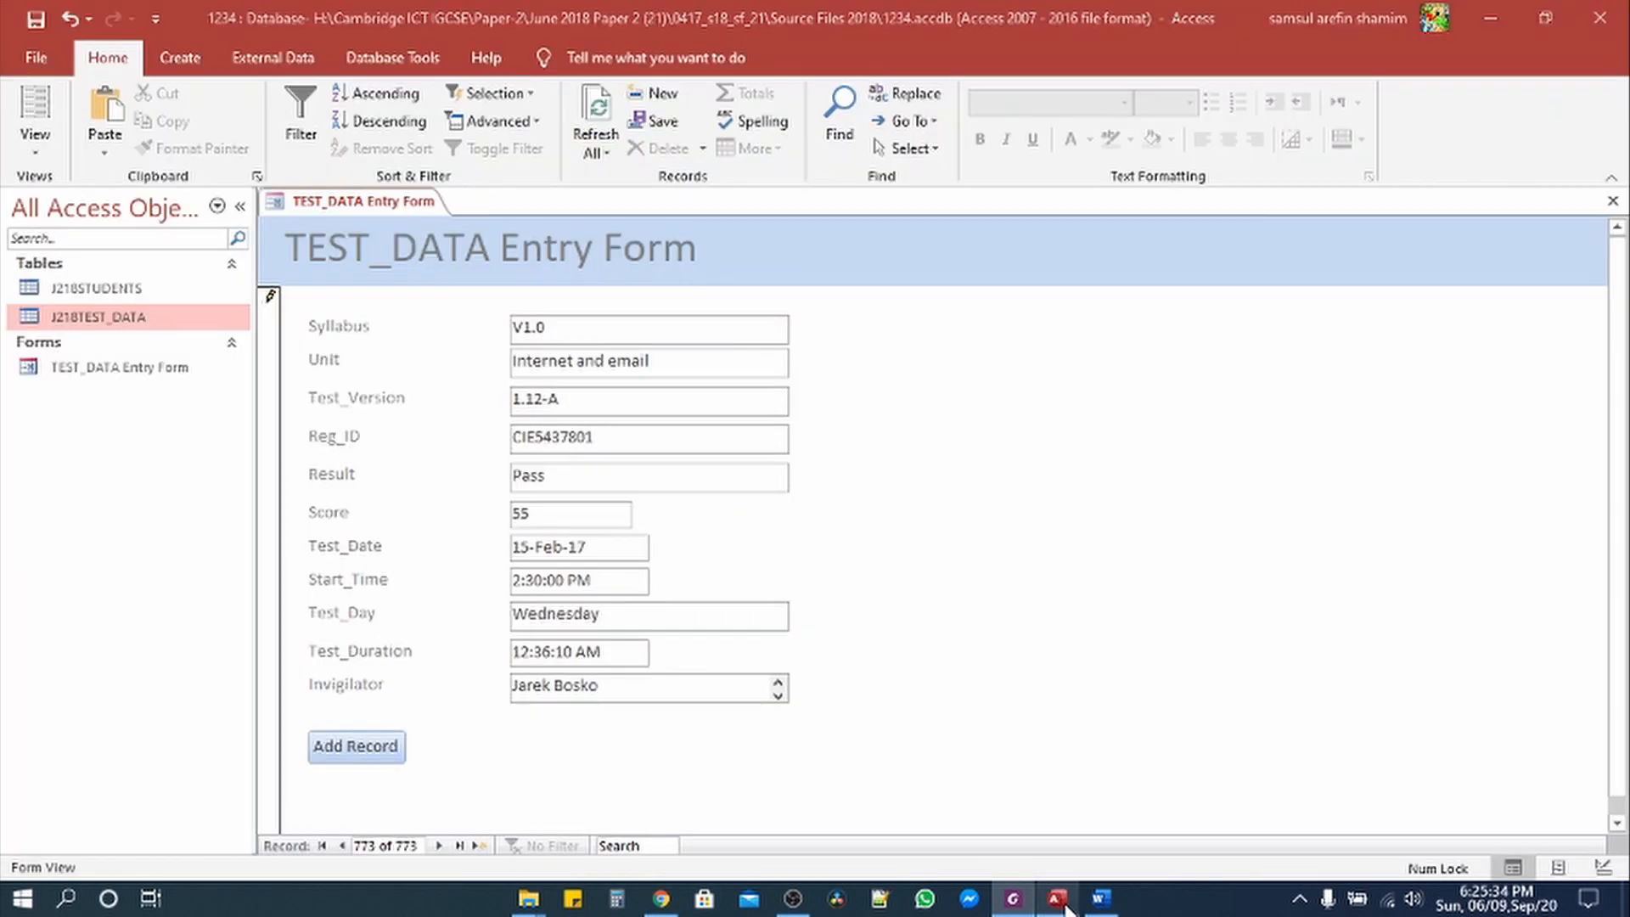
click(34, 21)
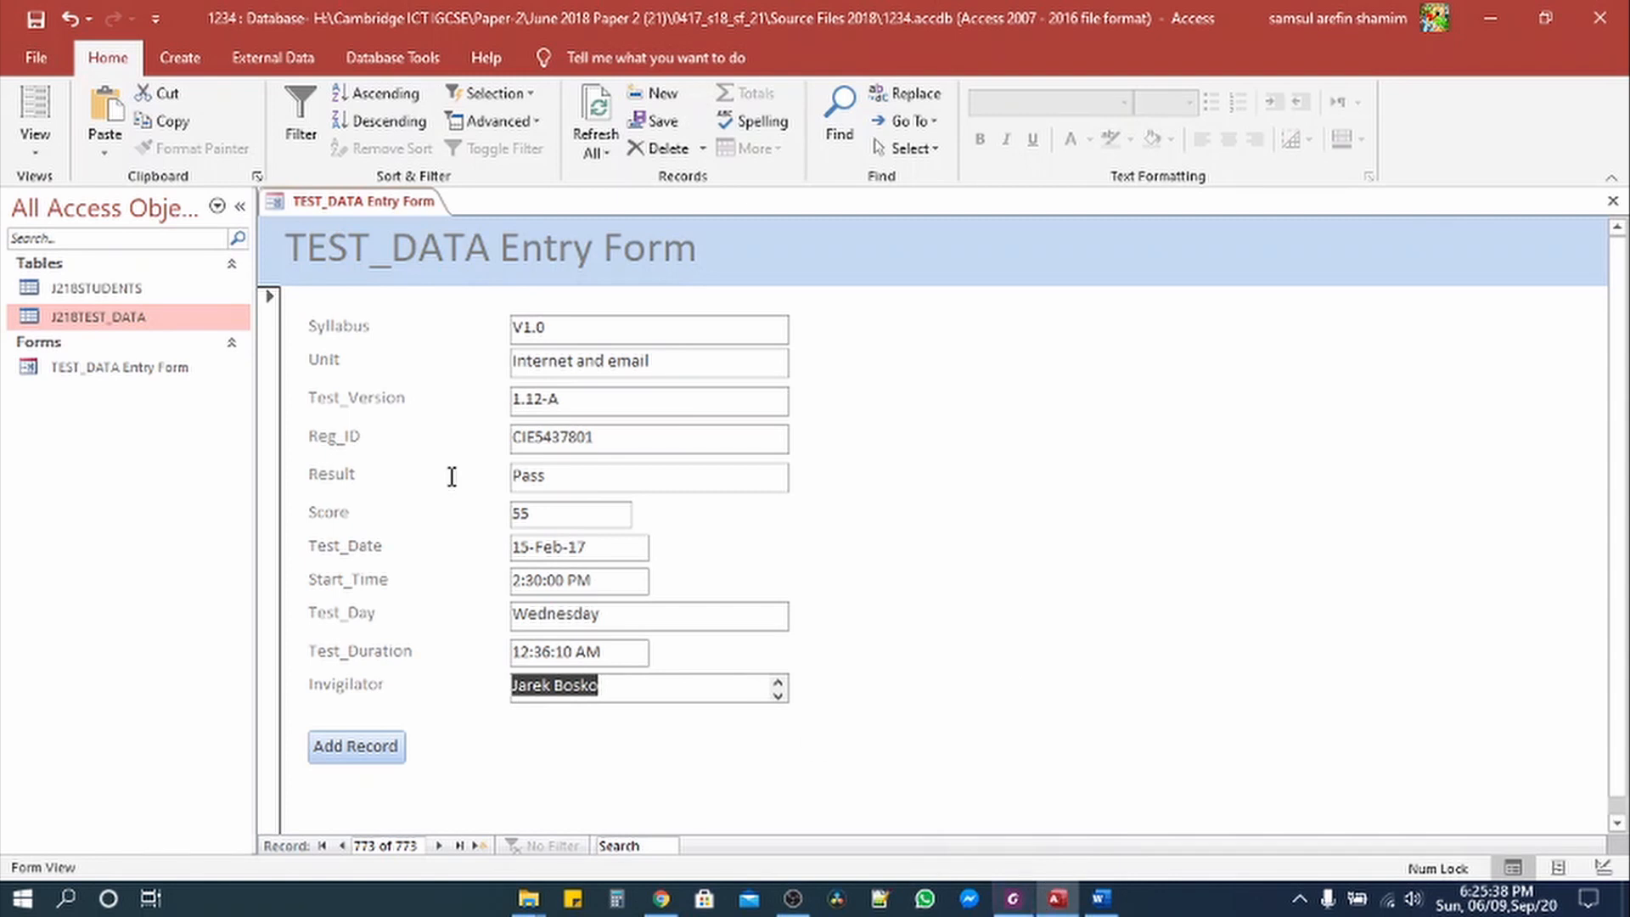
click(36, 57)
click(60, 329)
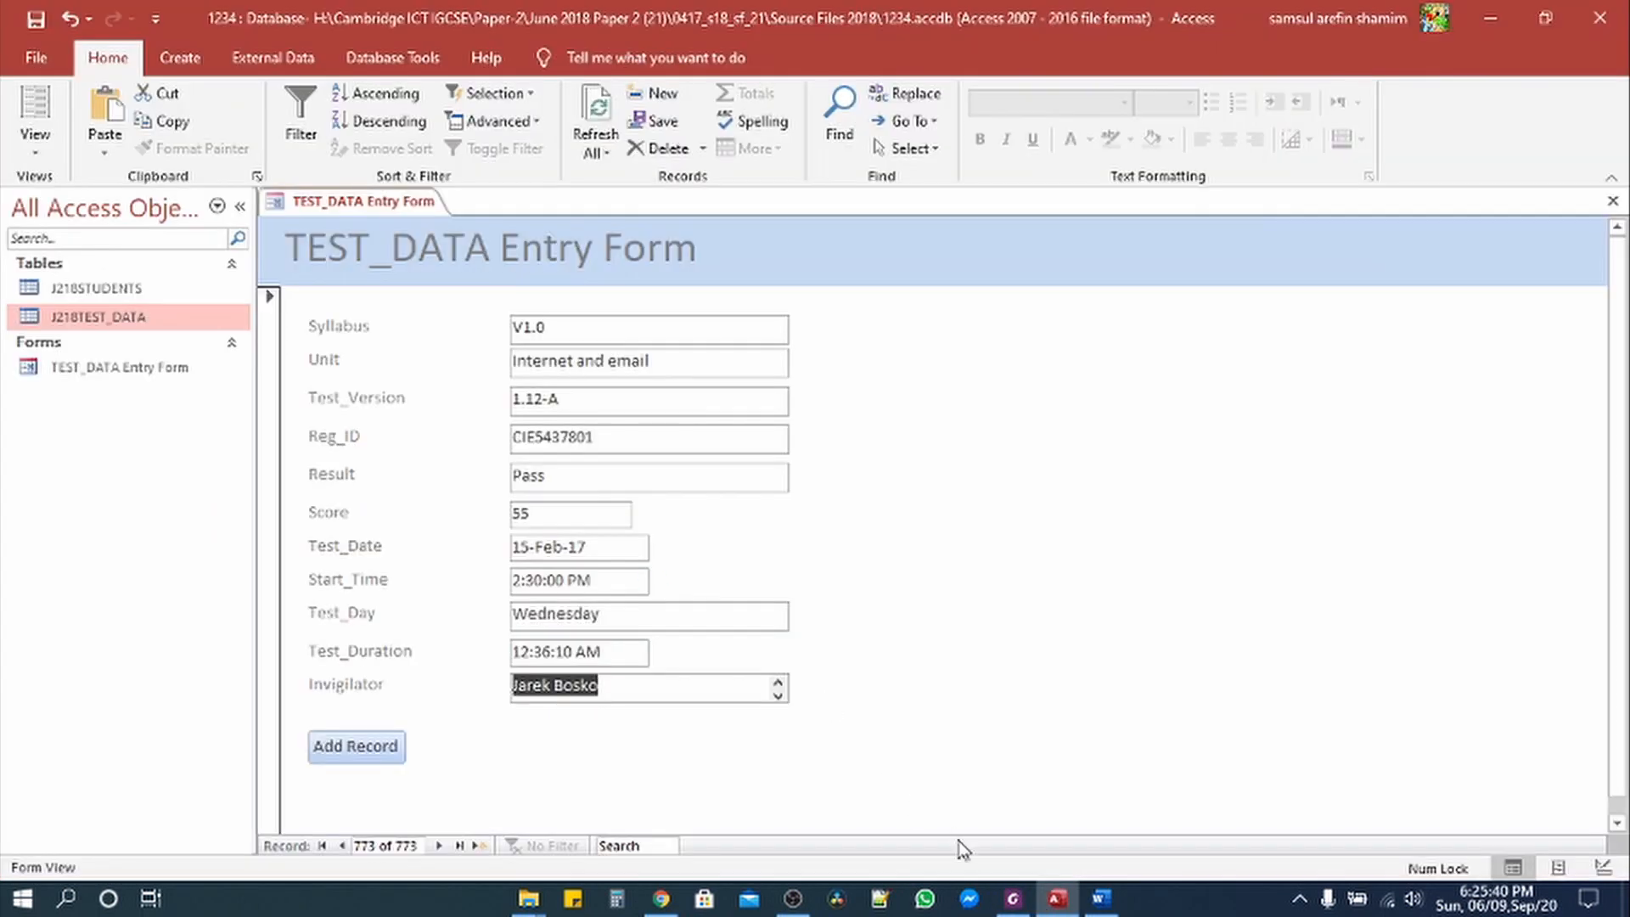
click(1013, 898)
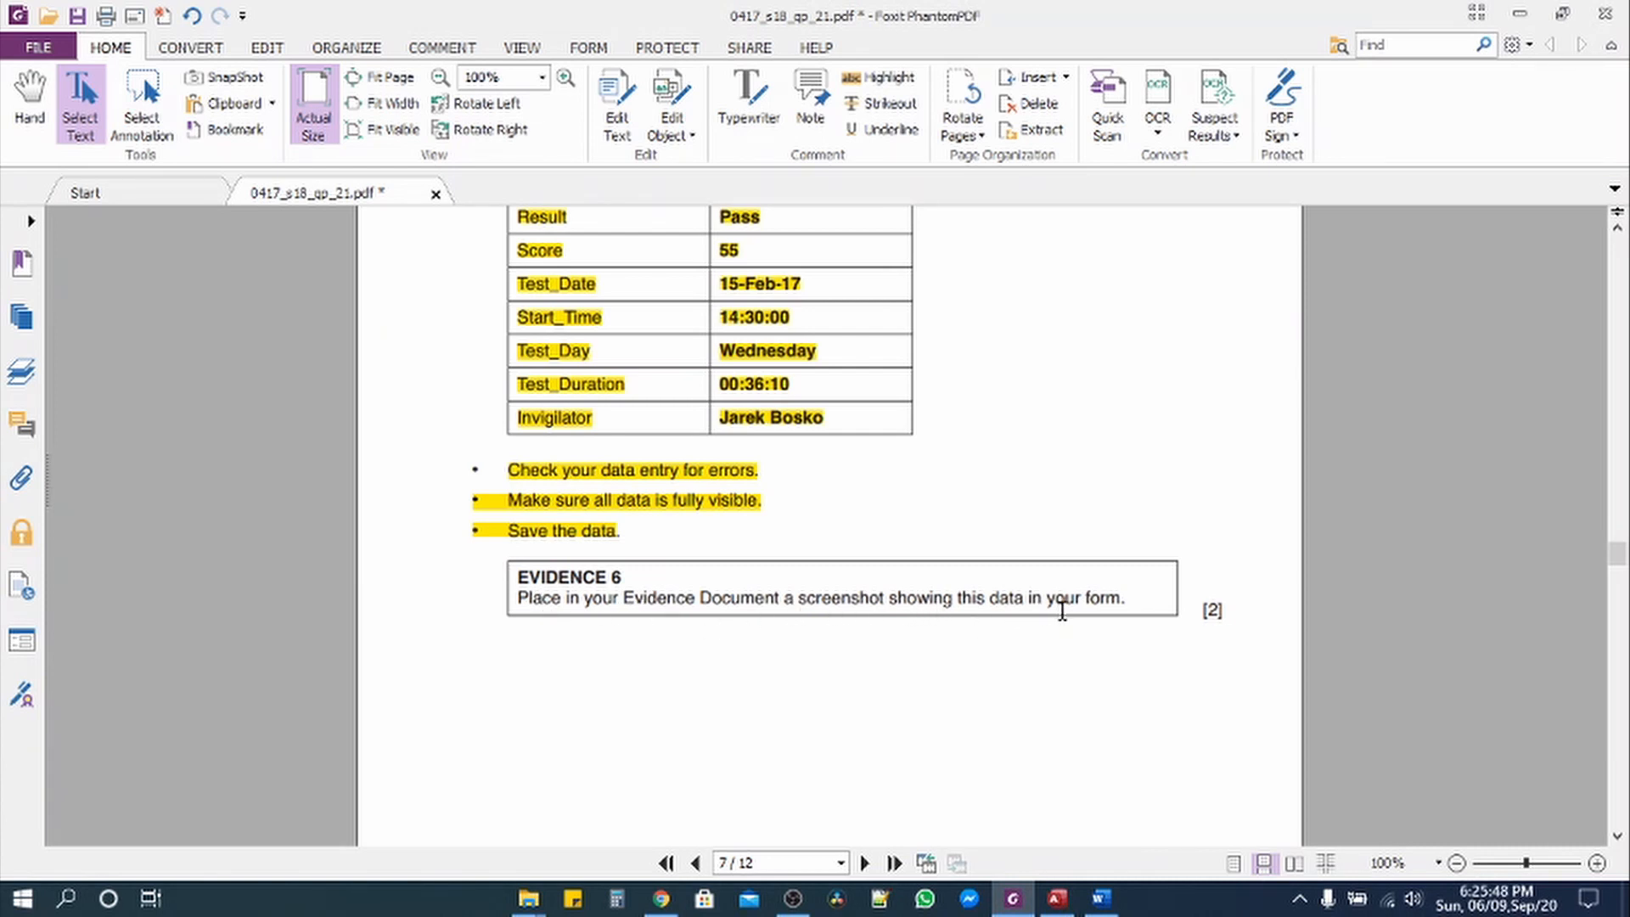
click(1057, 898)
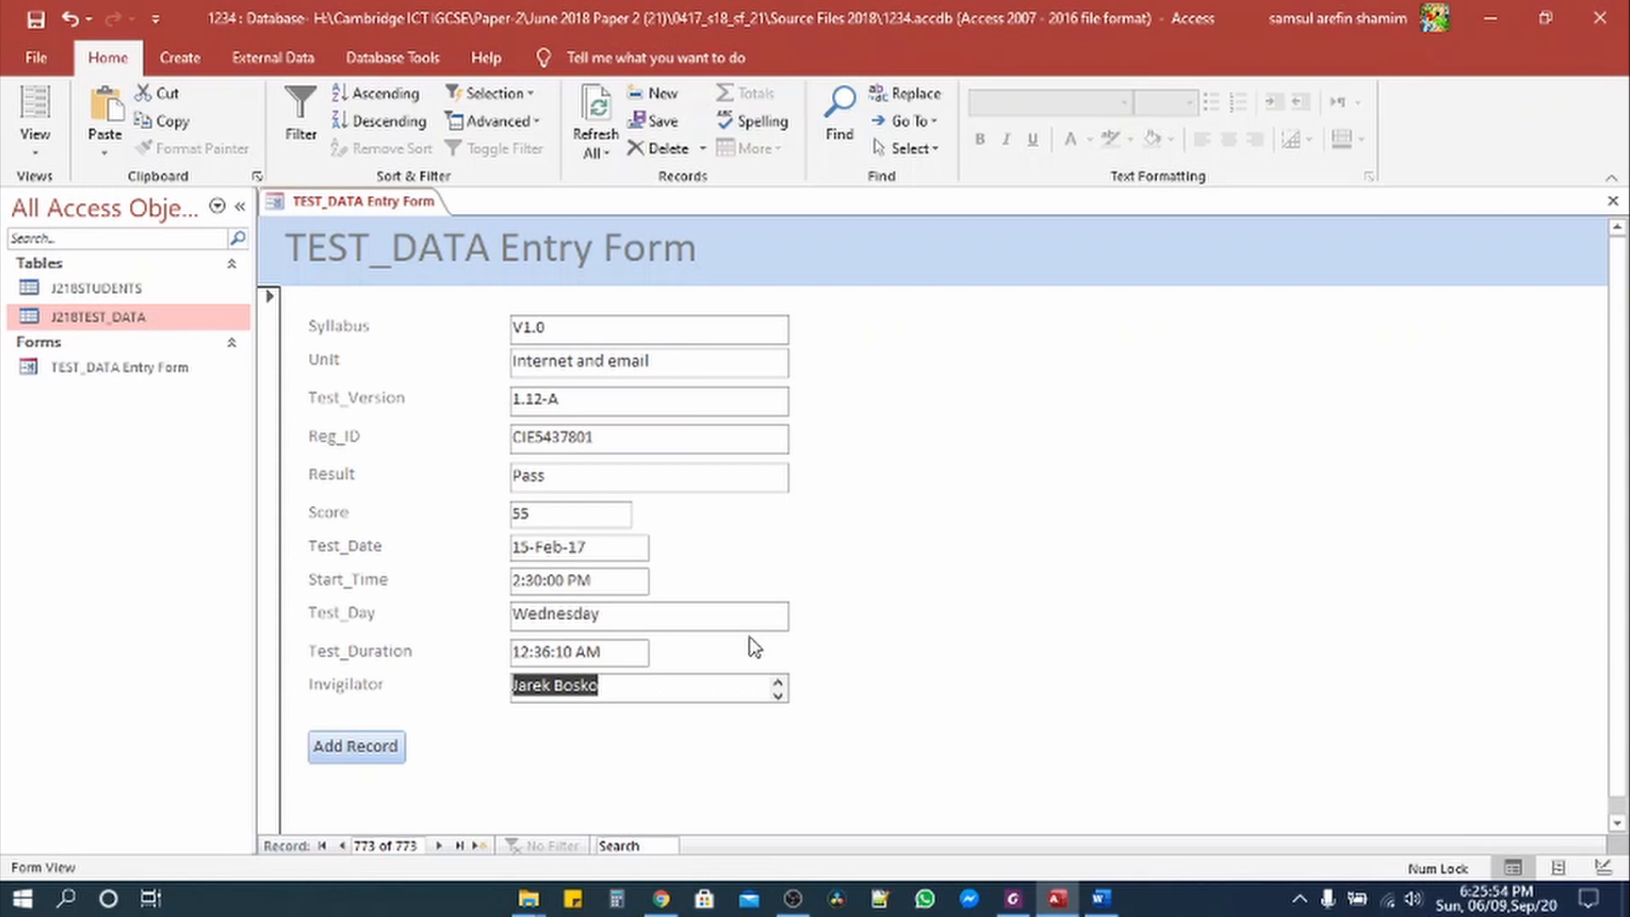
click(1095, 897)
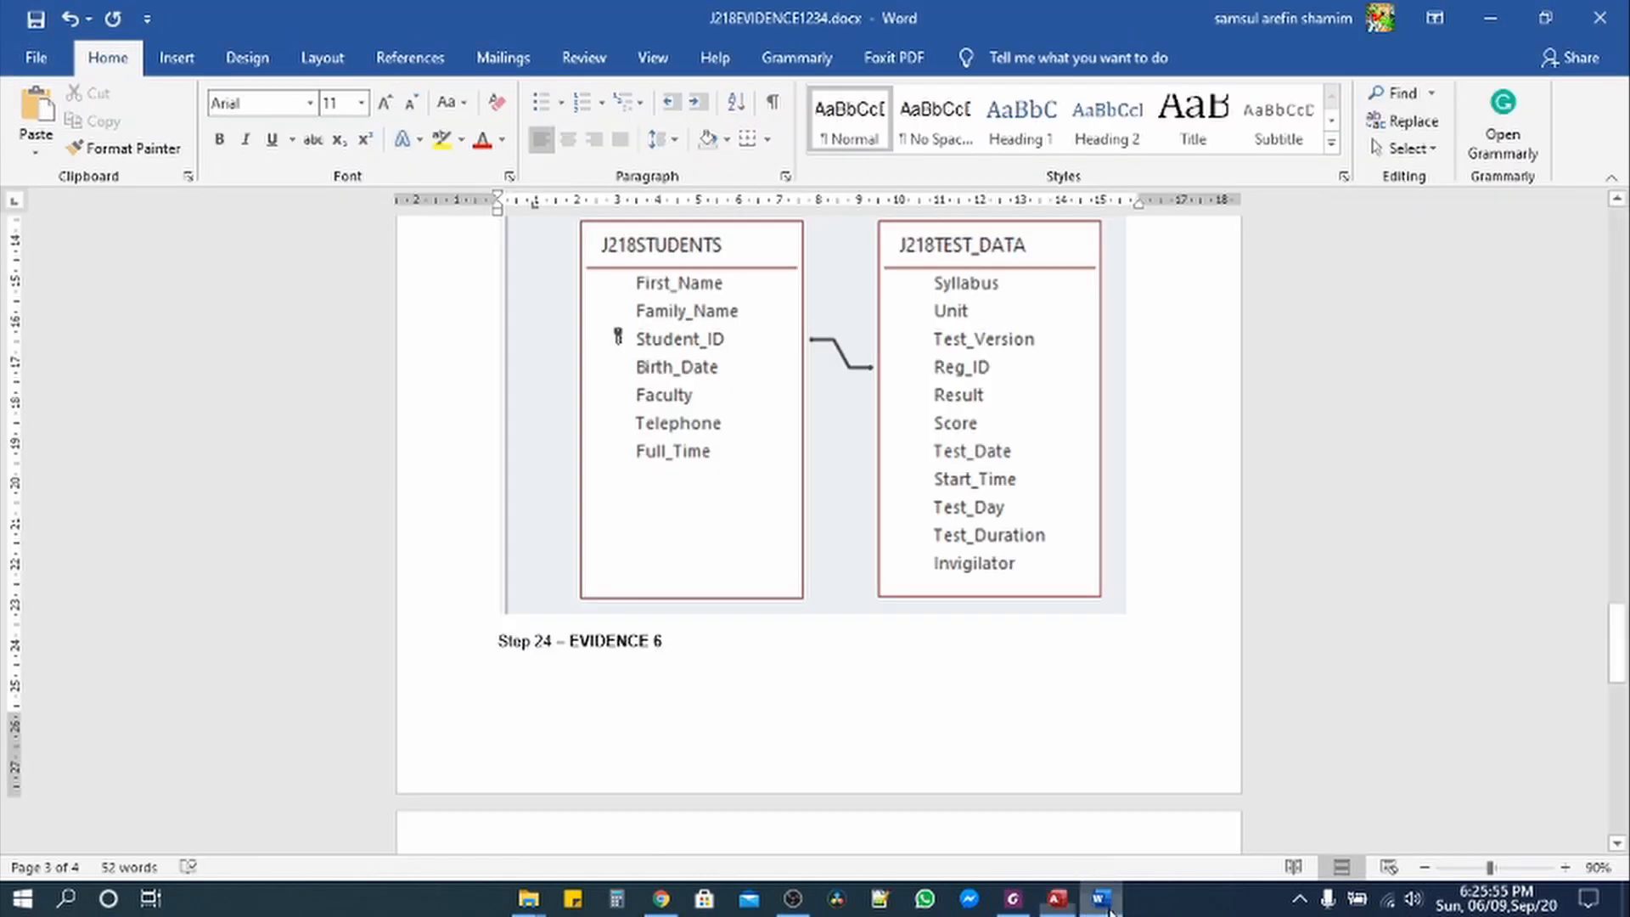
Step: Paste the entry form screenshot under Step 24 – EVIDENCE 6 and crop it to the form
click(565, 666)
click(541, 660)
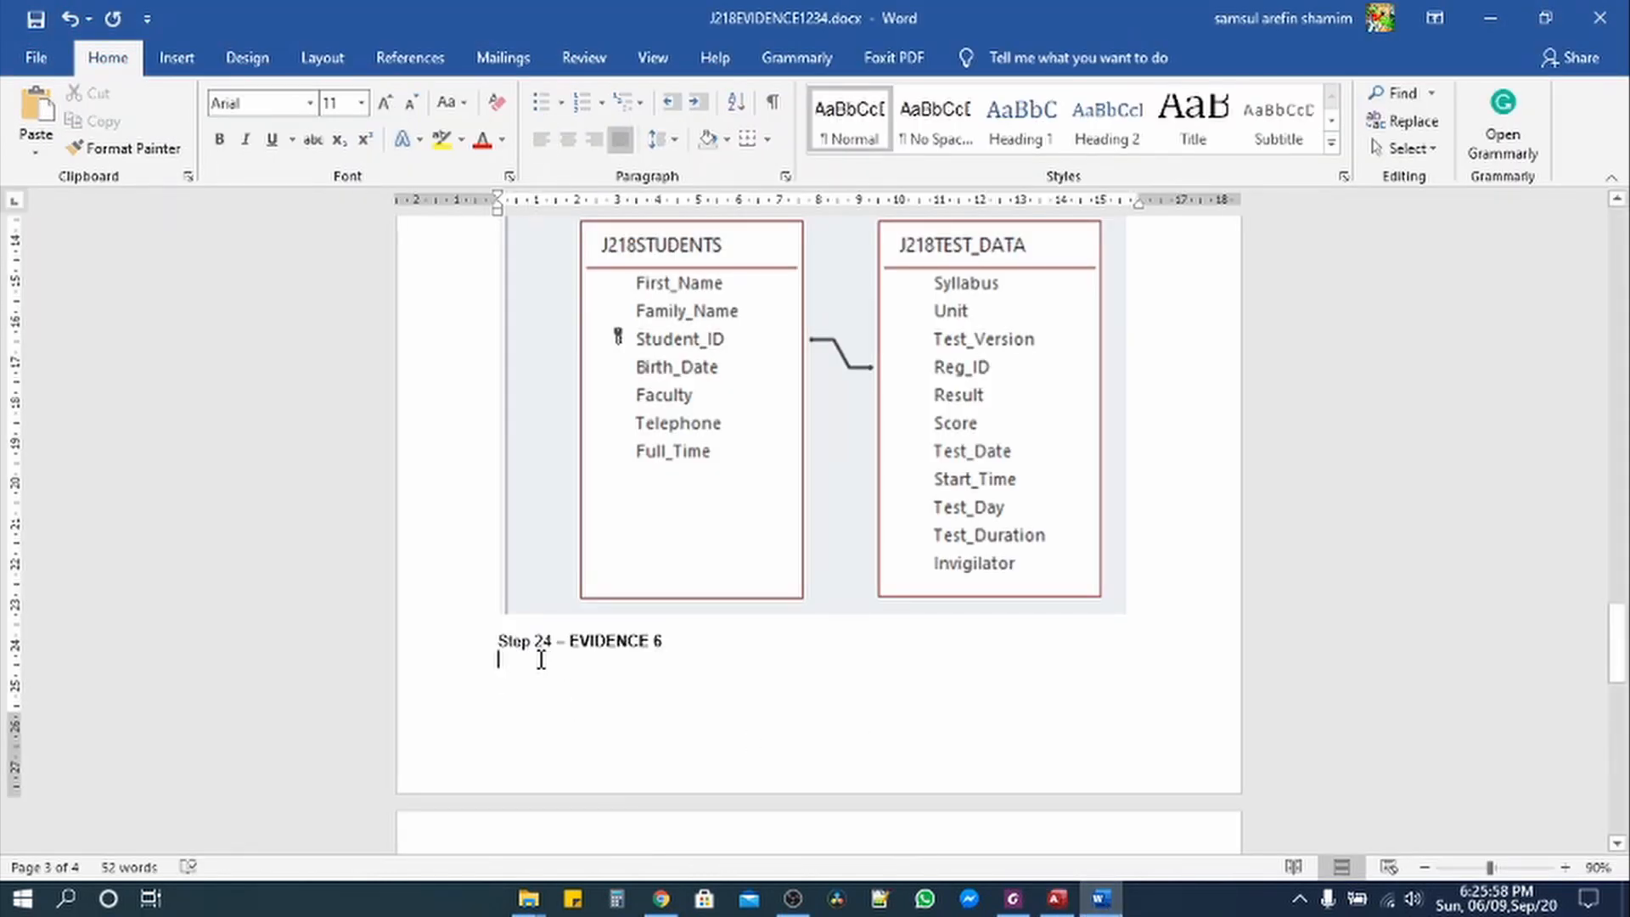
key(ctrl+v)
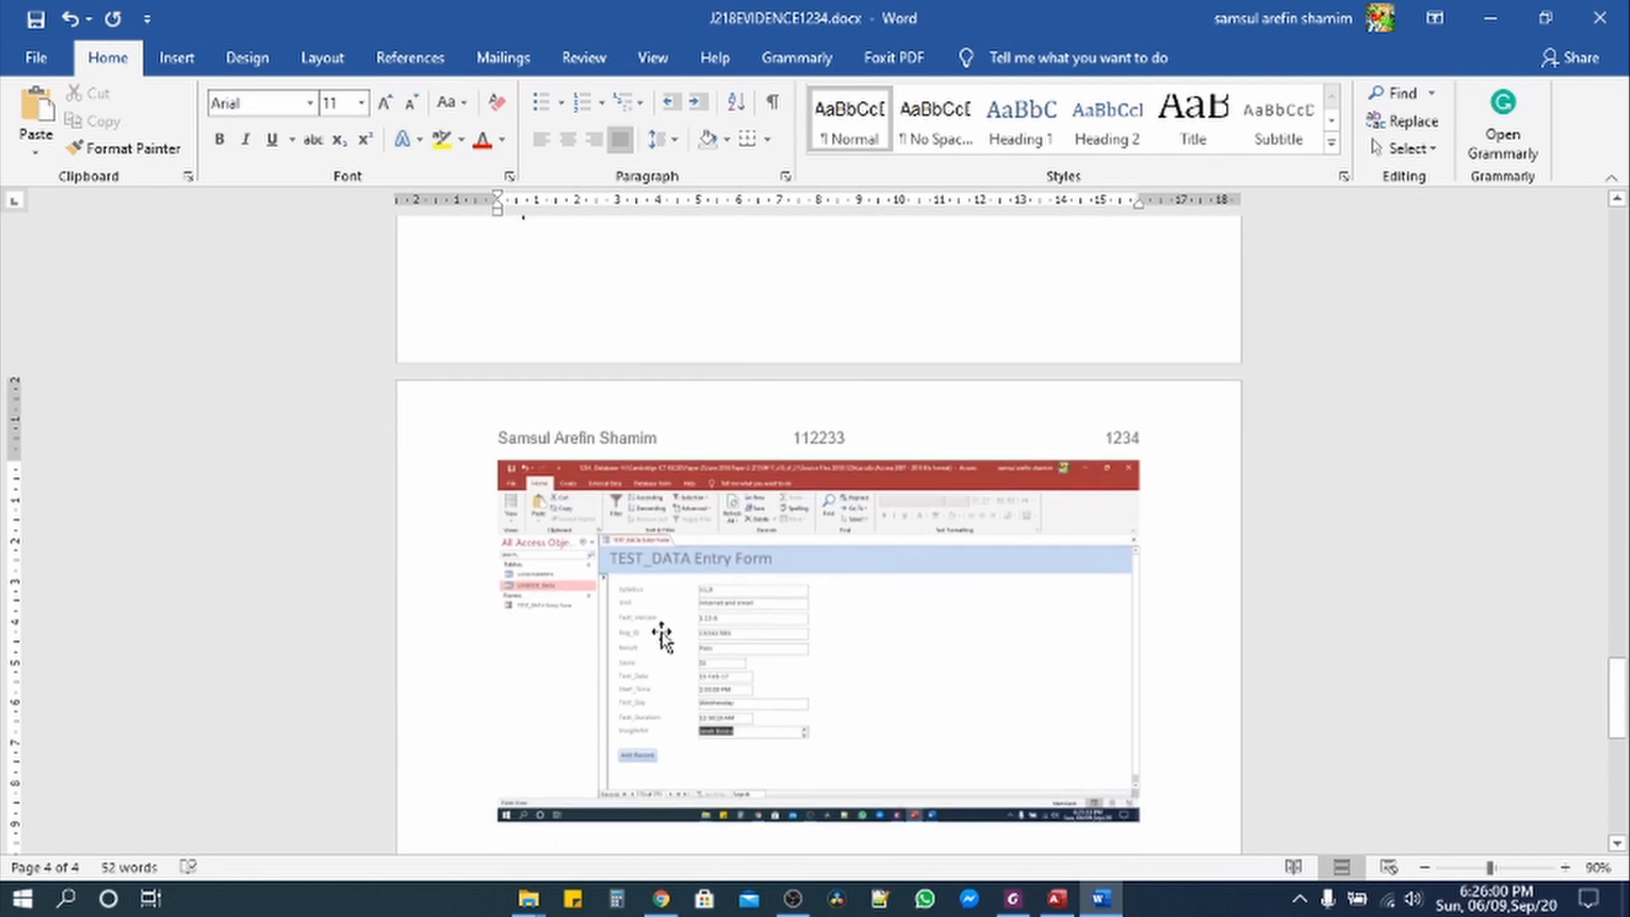
click(806, 627)
click(1387, 108)
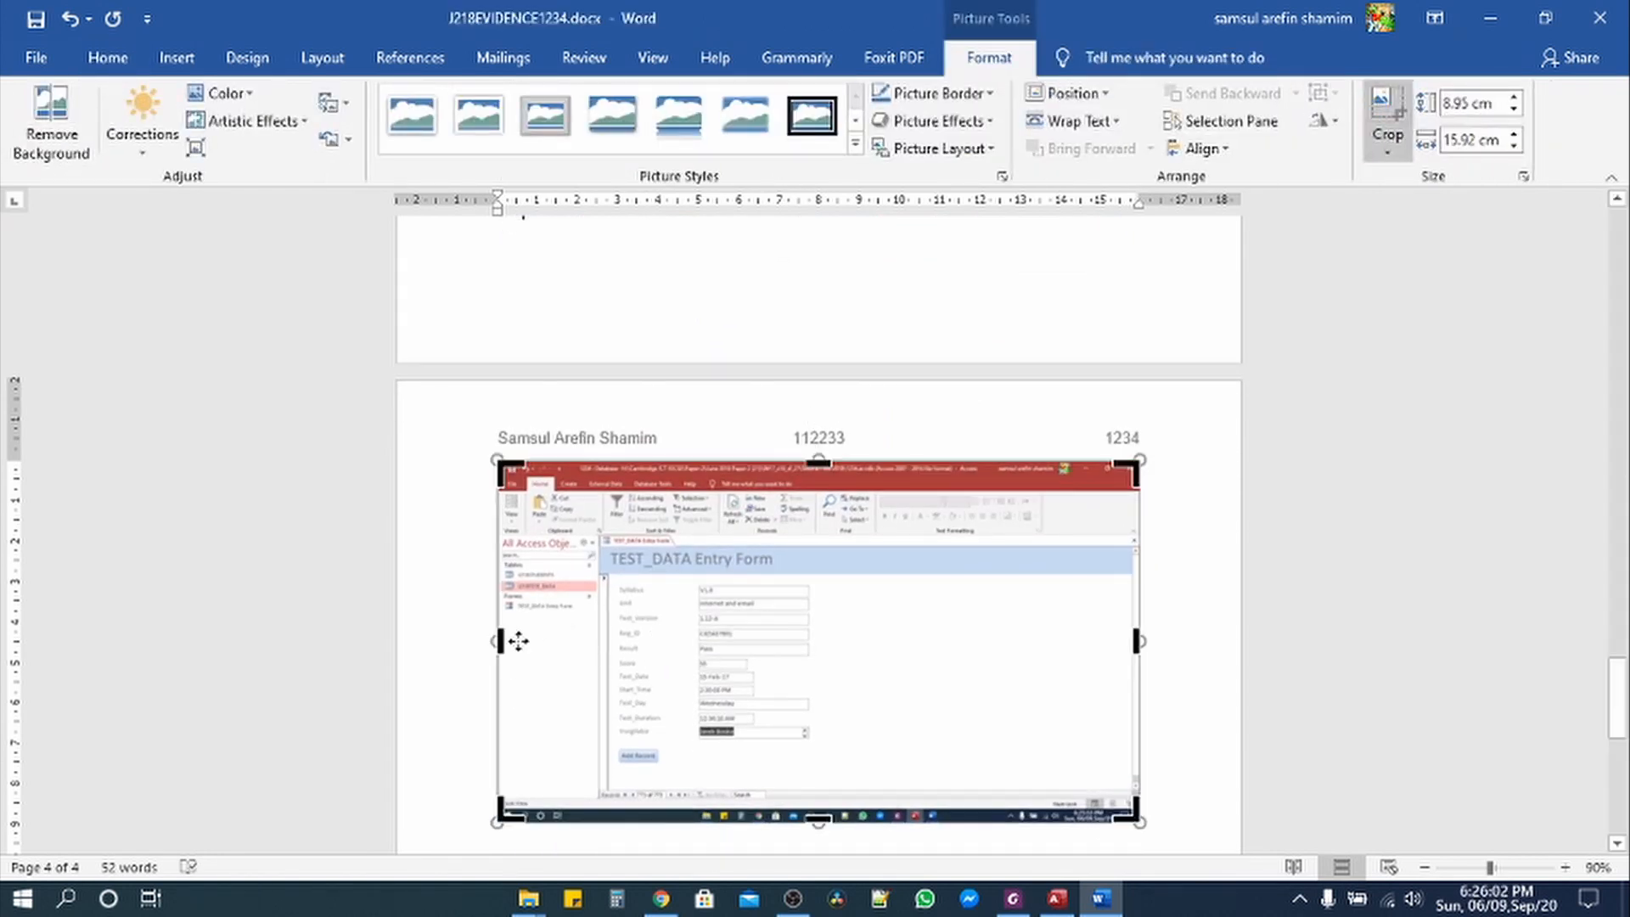
drag(500, 641, 596, 644)
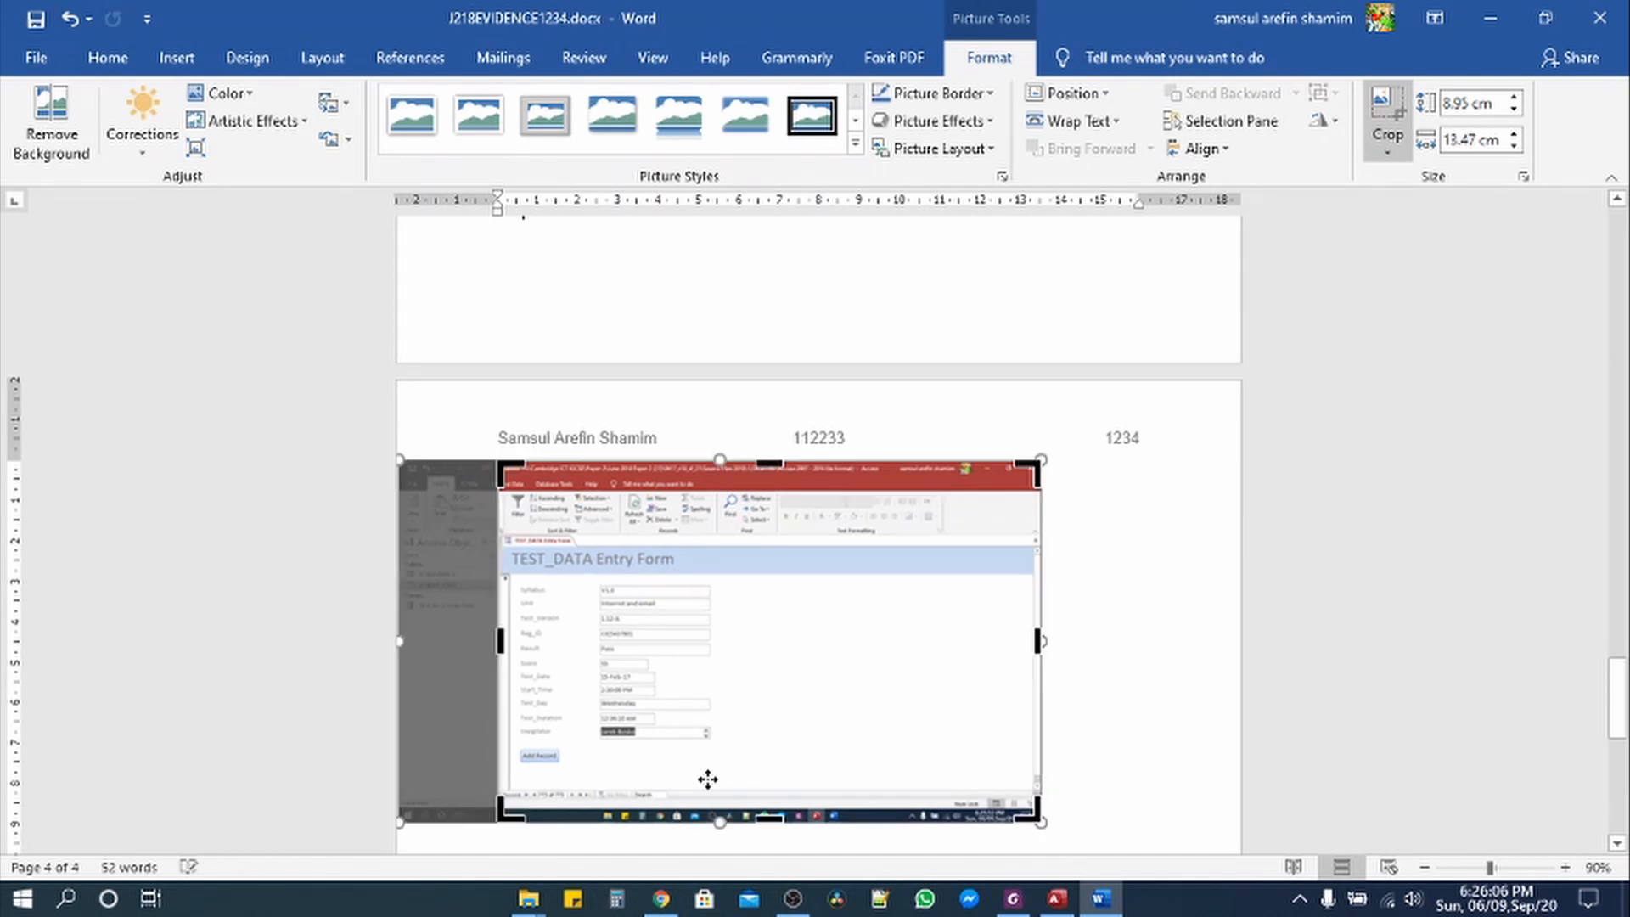
drag(770, 821, 777, 769)
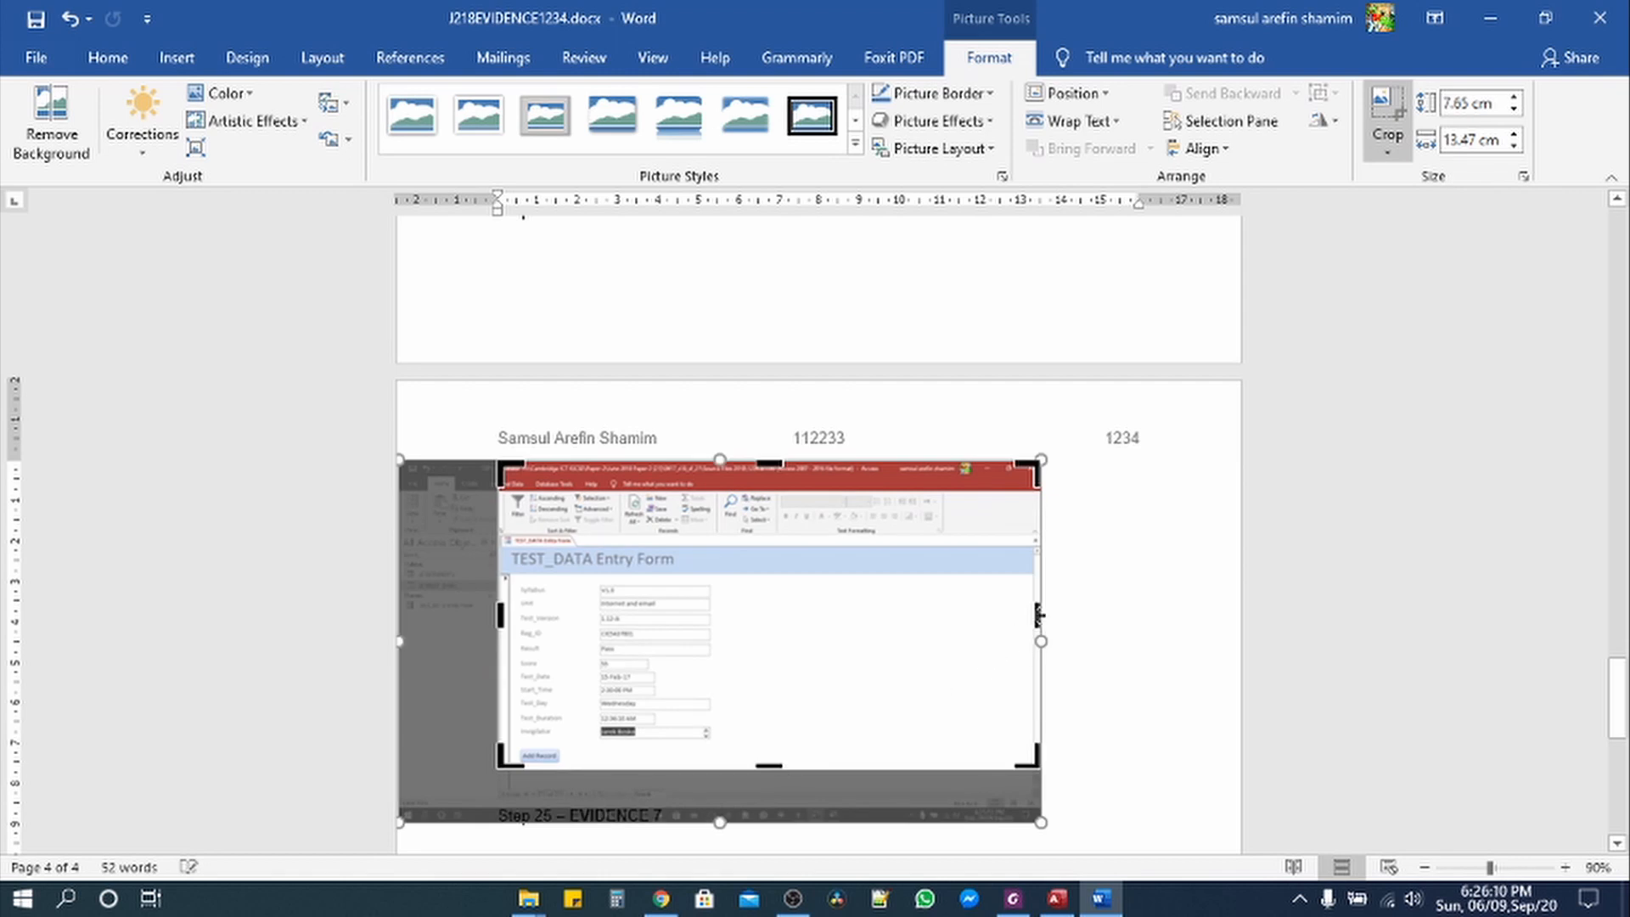
drag(1038, 613, 717, 647)
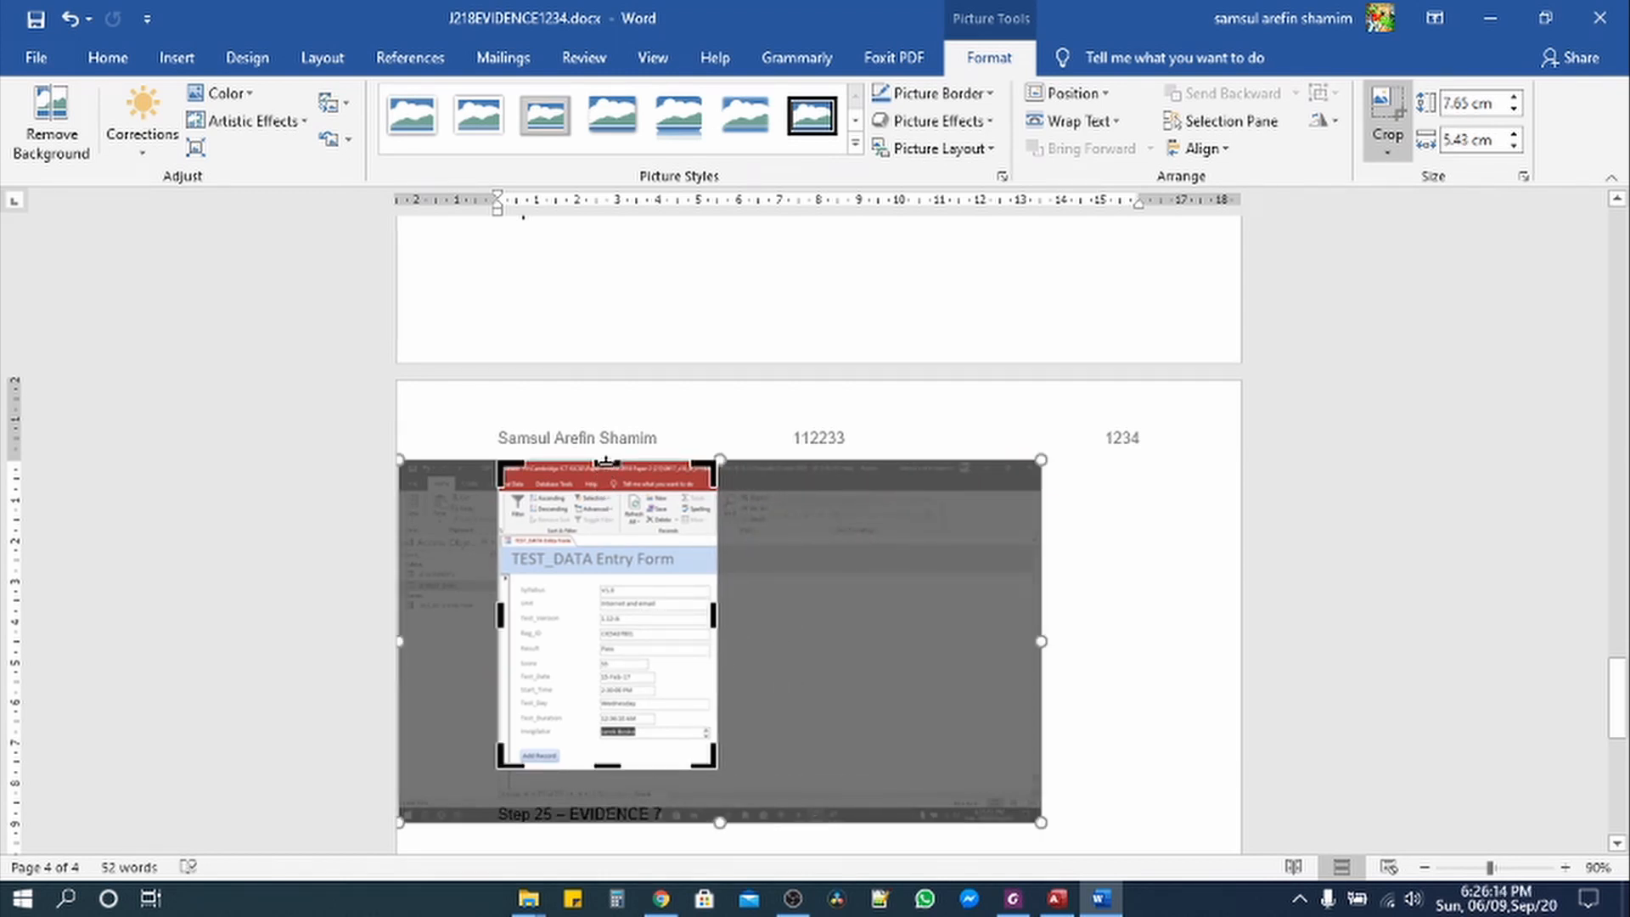
drag(606, 463, 607, 532)
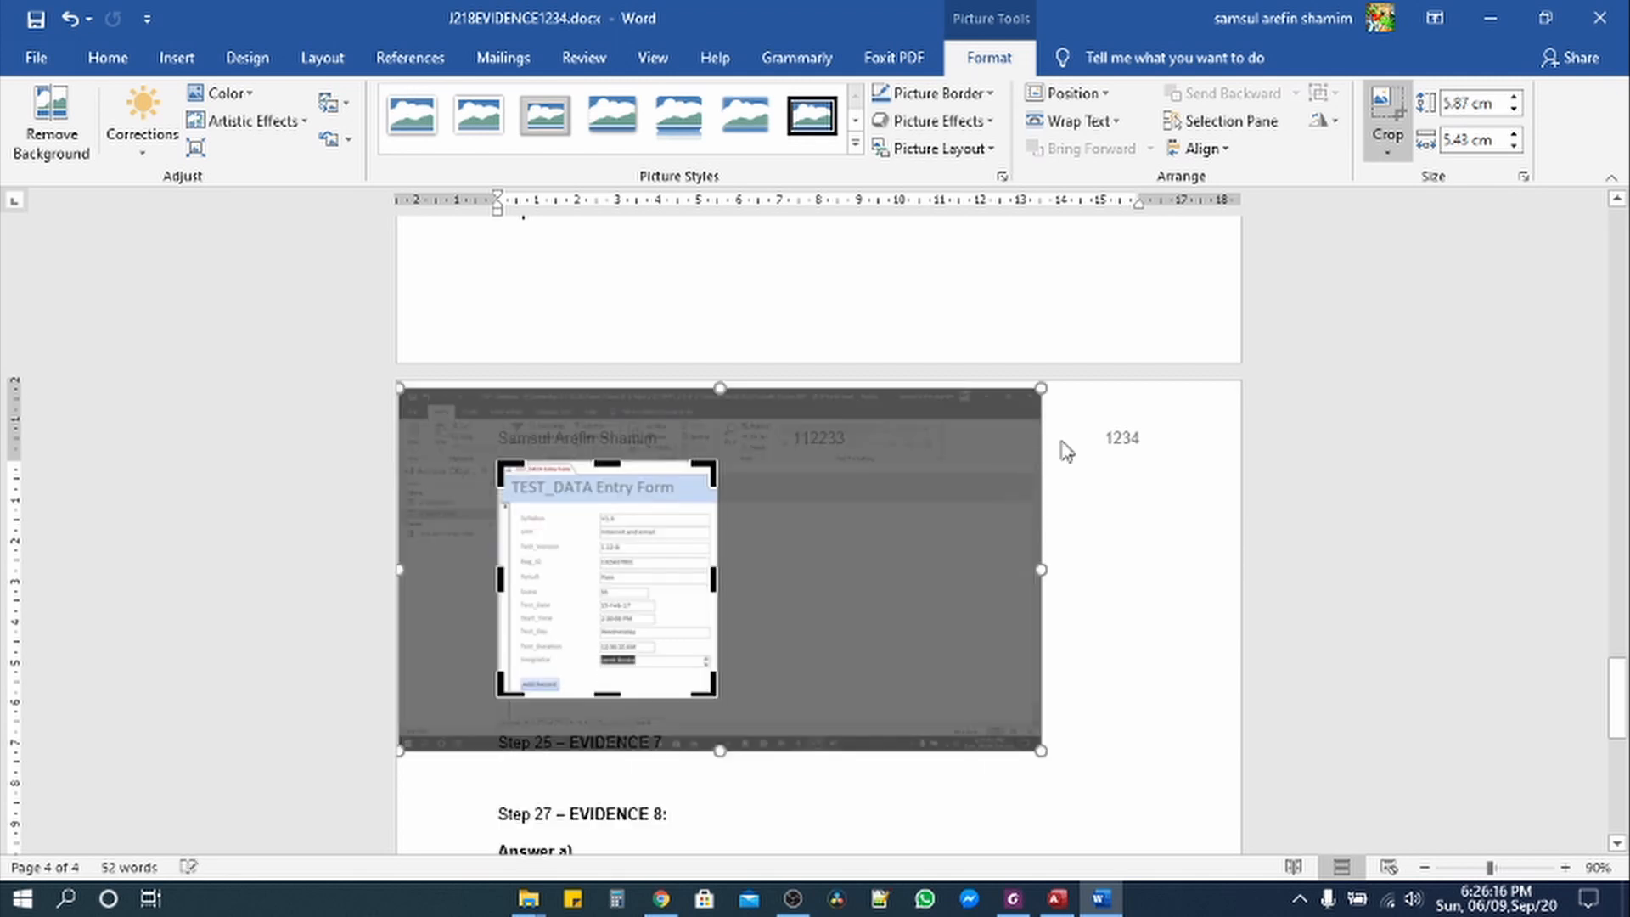
click(1376, 121)
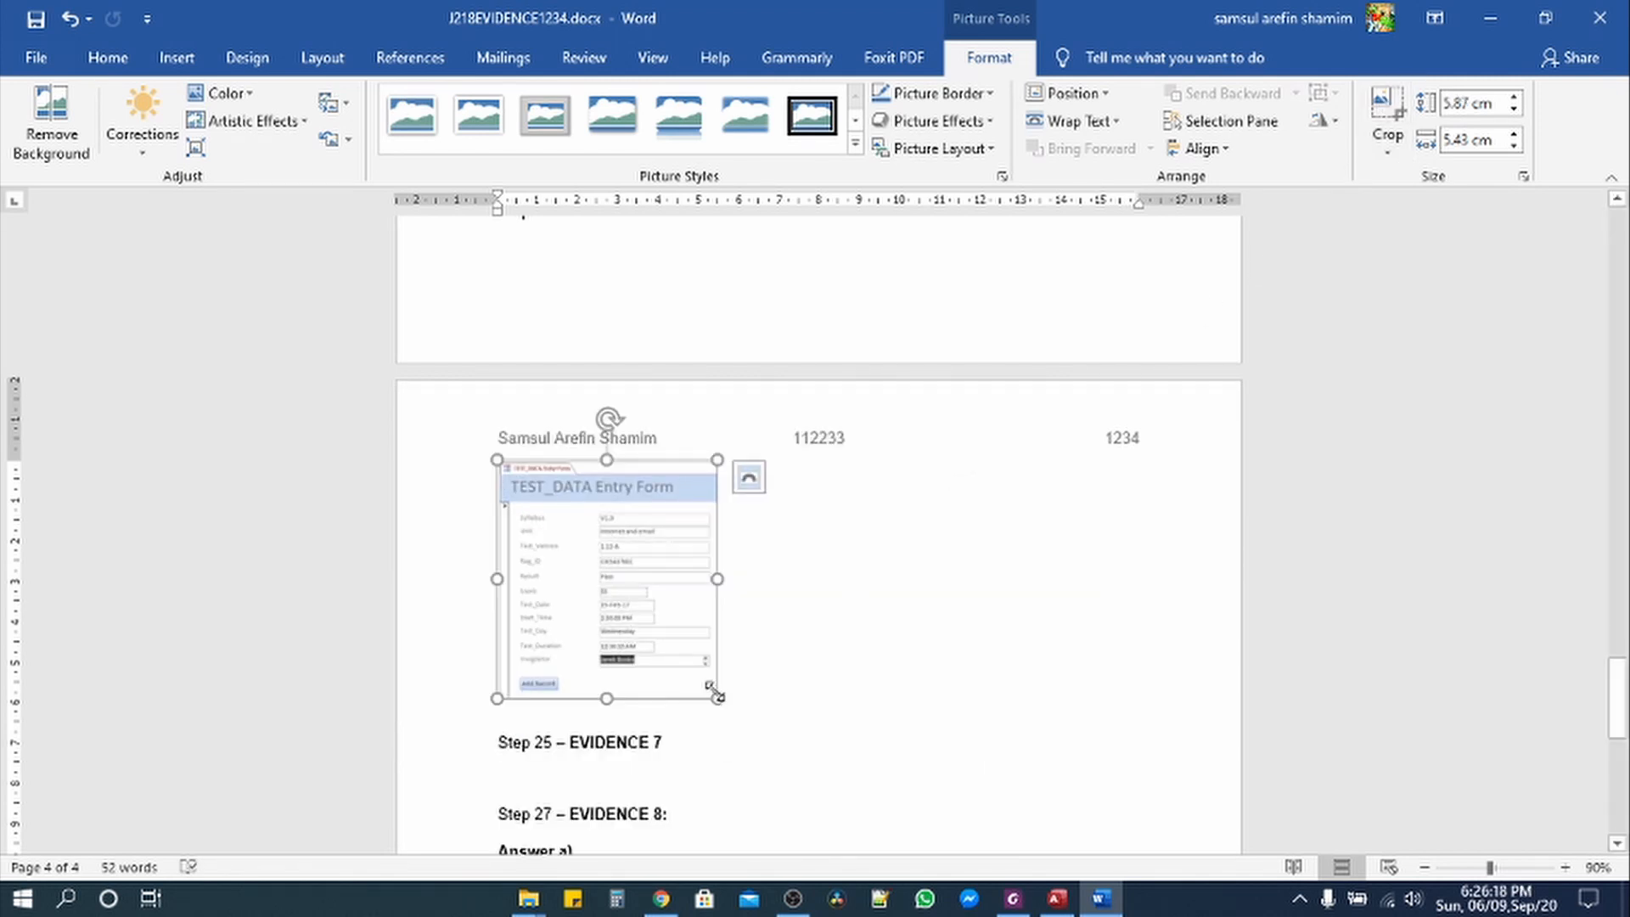
Step: Enlarge the cropped screenshot to about 17.12 x 15.83 cm and select the EVIDENCE 6 instructions
drag(717, 698, 1135, 806)
scroll(876, 733, down, 5)
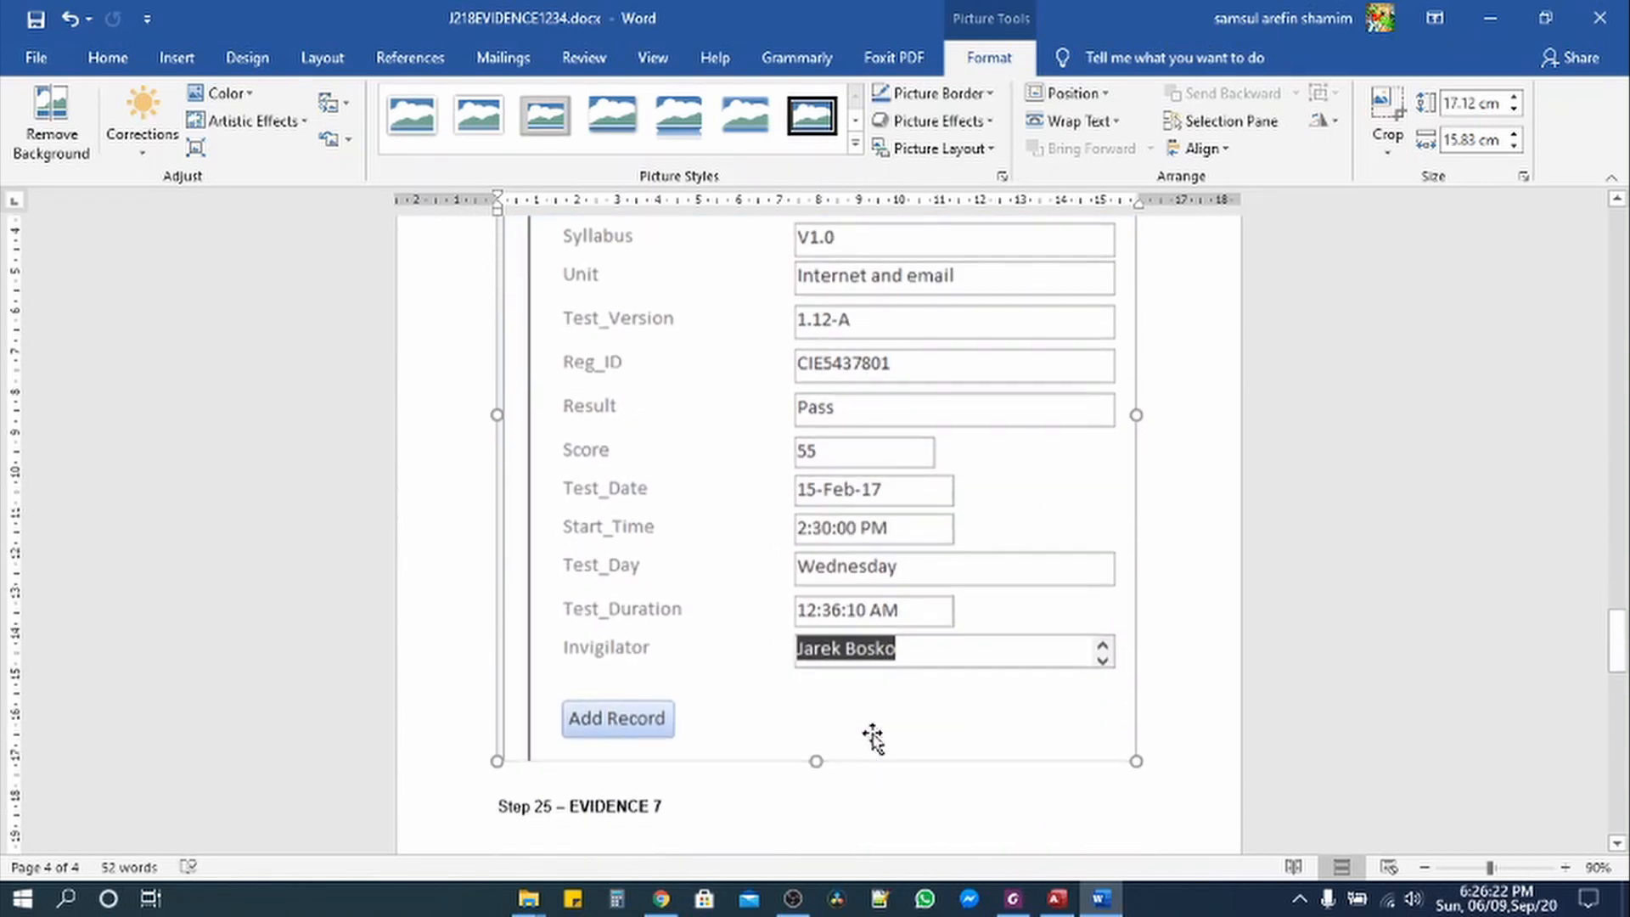
click(1013, 899)
drag(524, 569, 1146, 622)
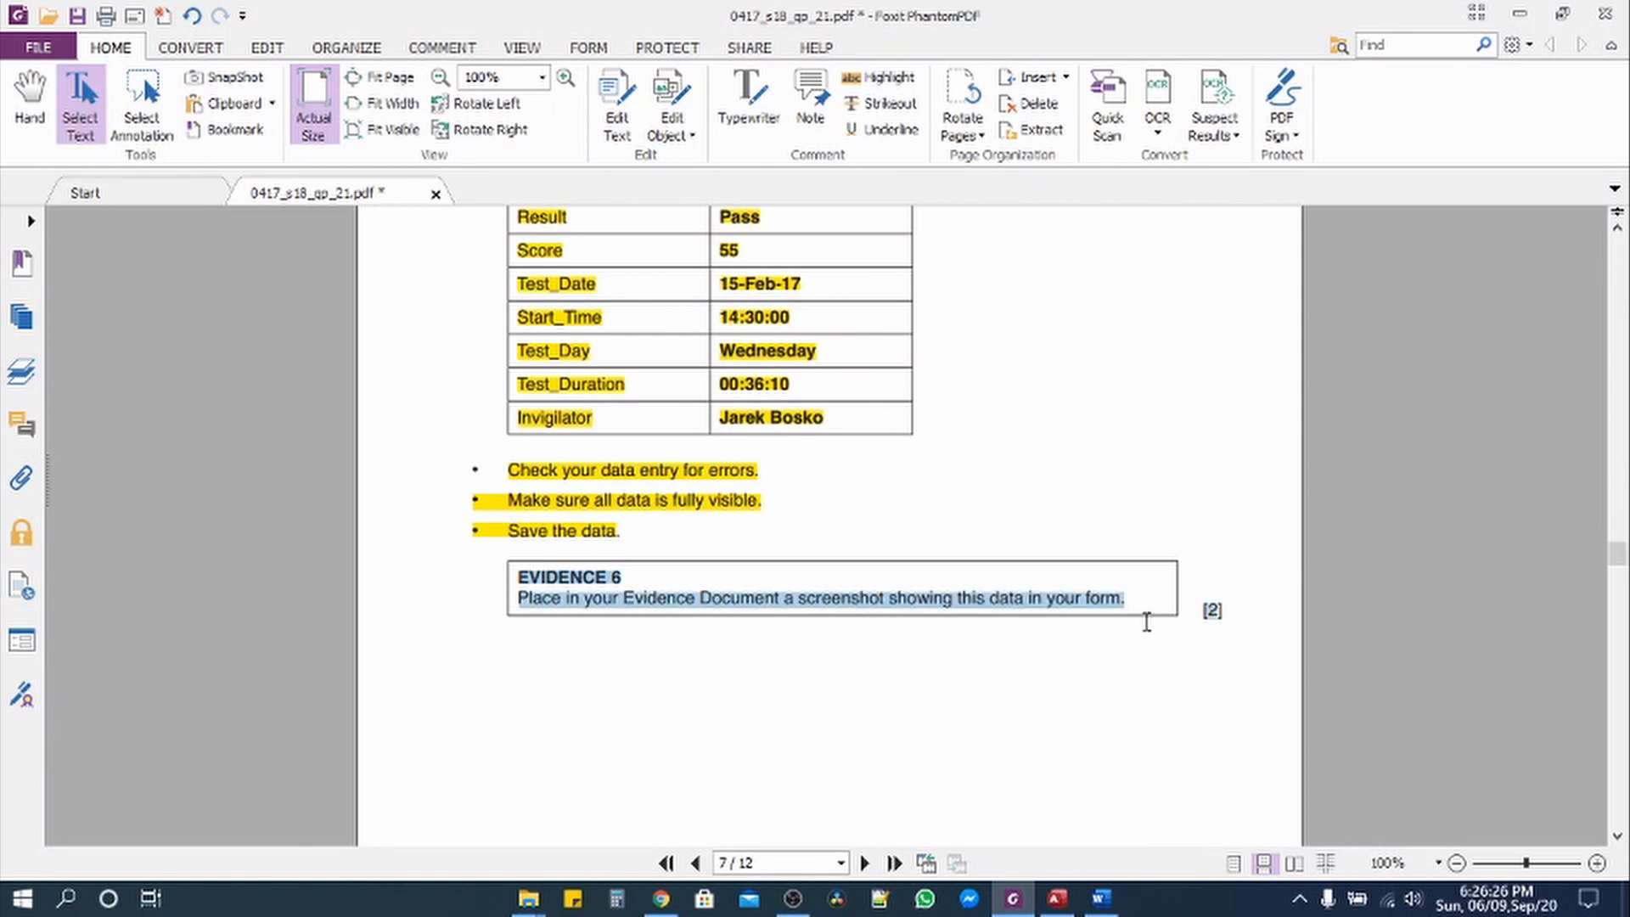
Step: Select question 25's %_Mark calculated-field requirement on page 8, then go back to the Access form
scroll(808, 608, down, 10)
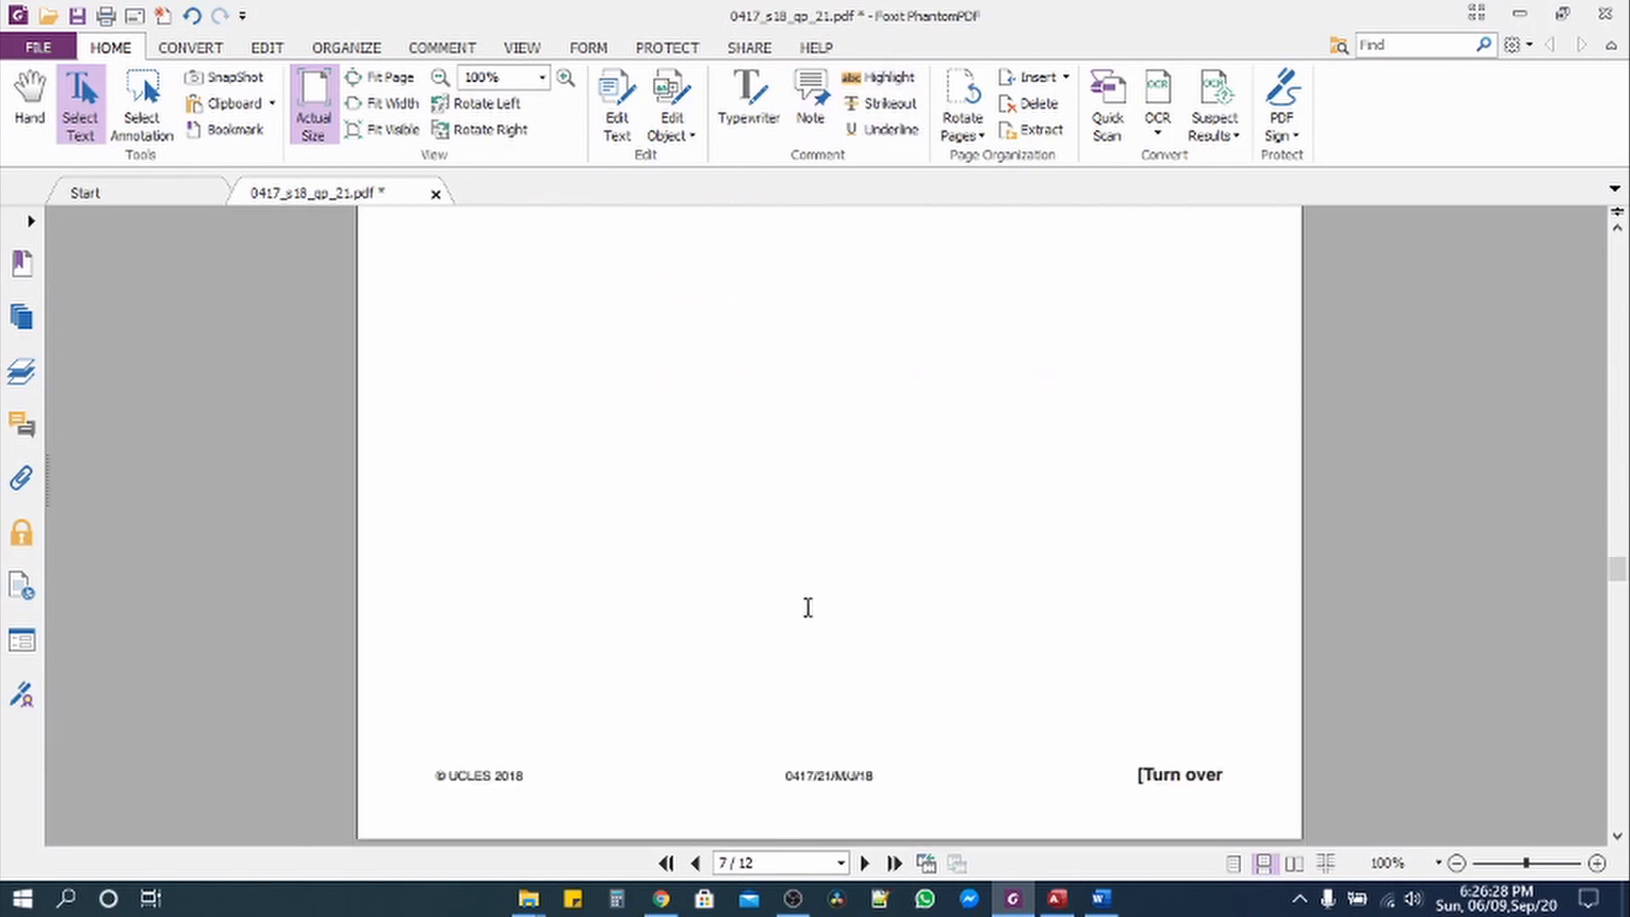
scroll(807, 608, down, 3)
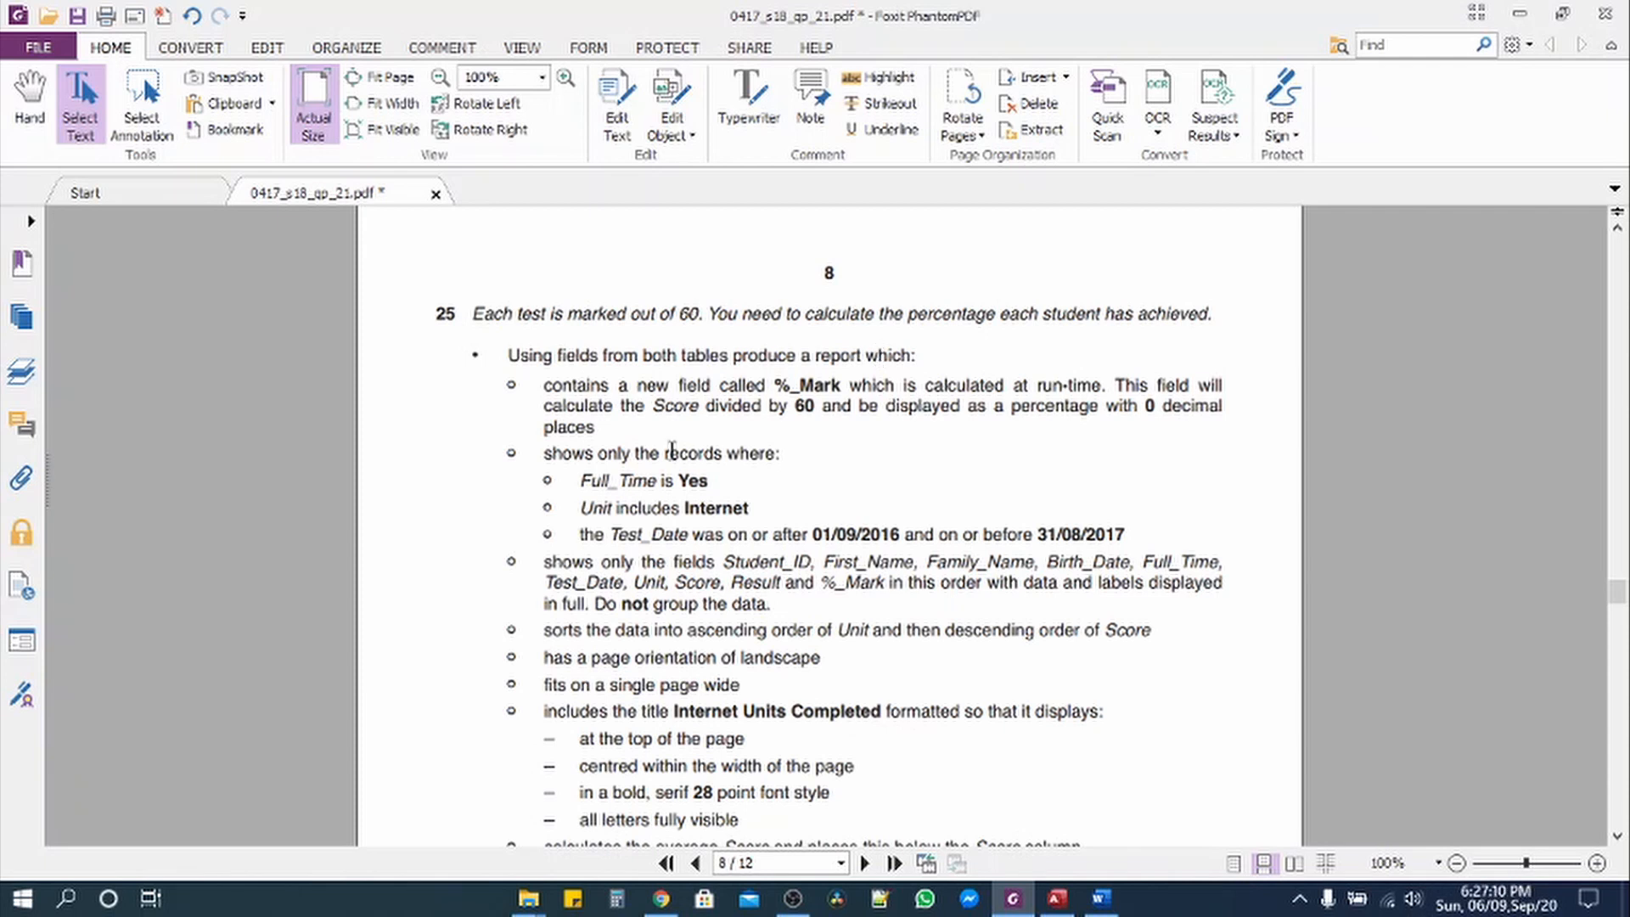
drag(544, 386, 612, 429)
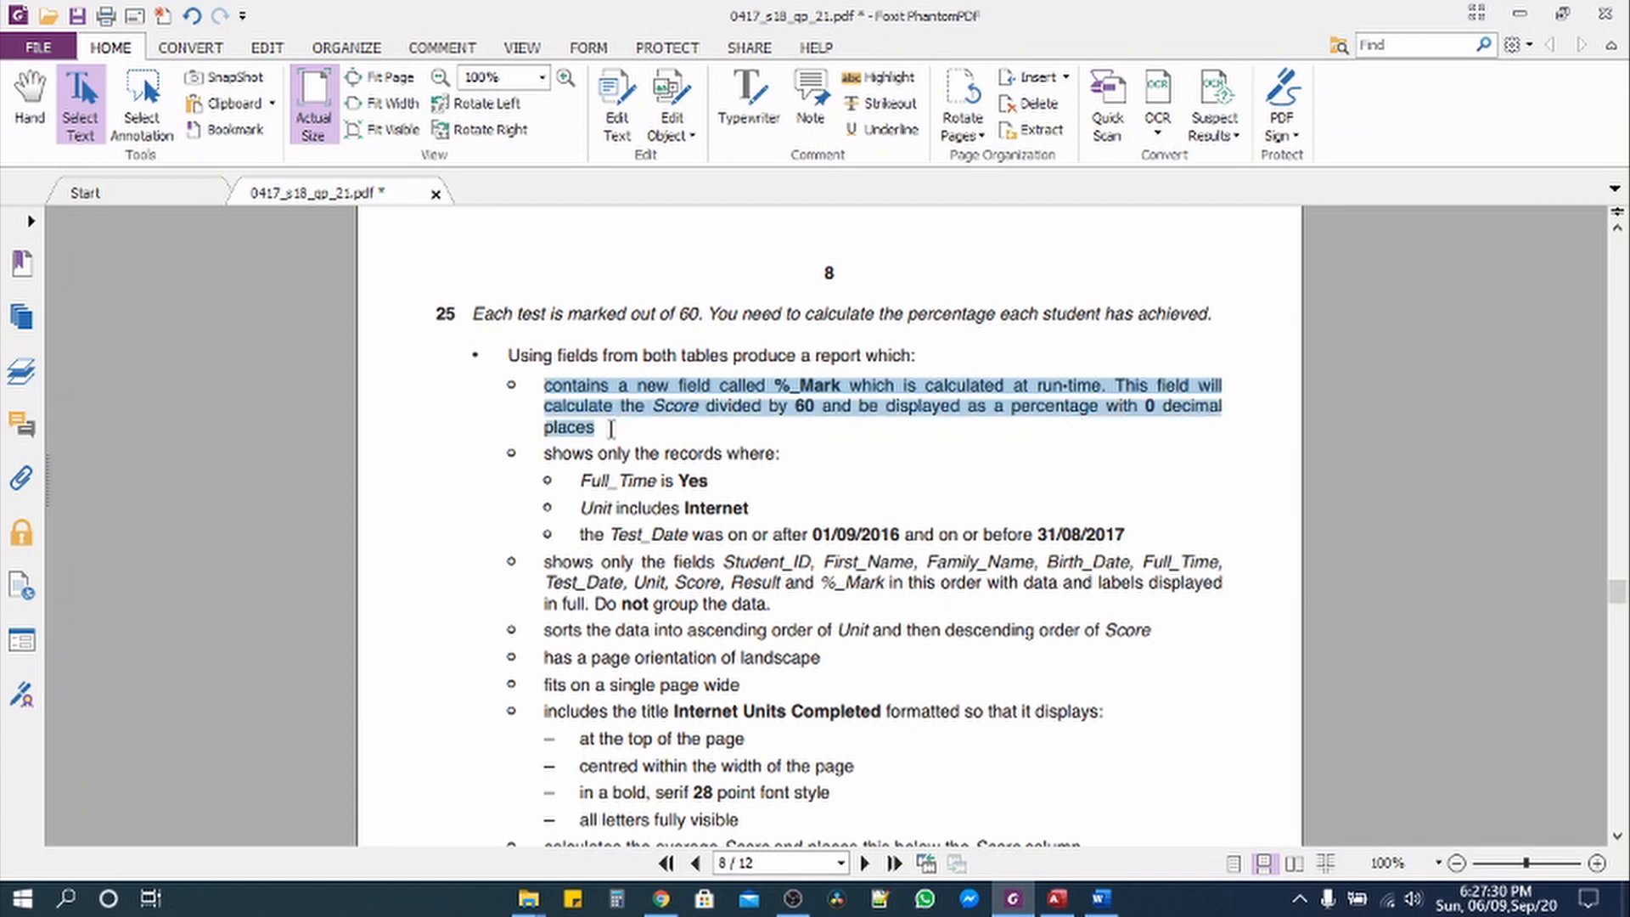
click(1057, 898)
right_click(394, 201)
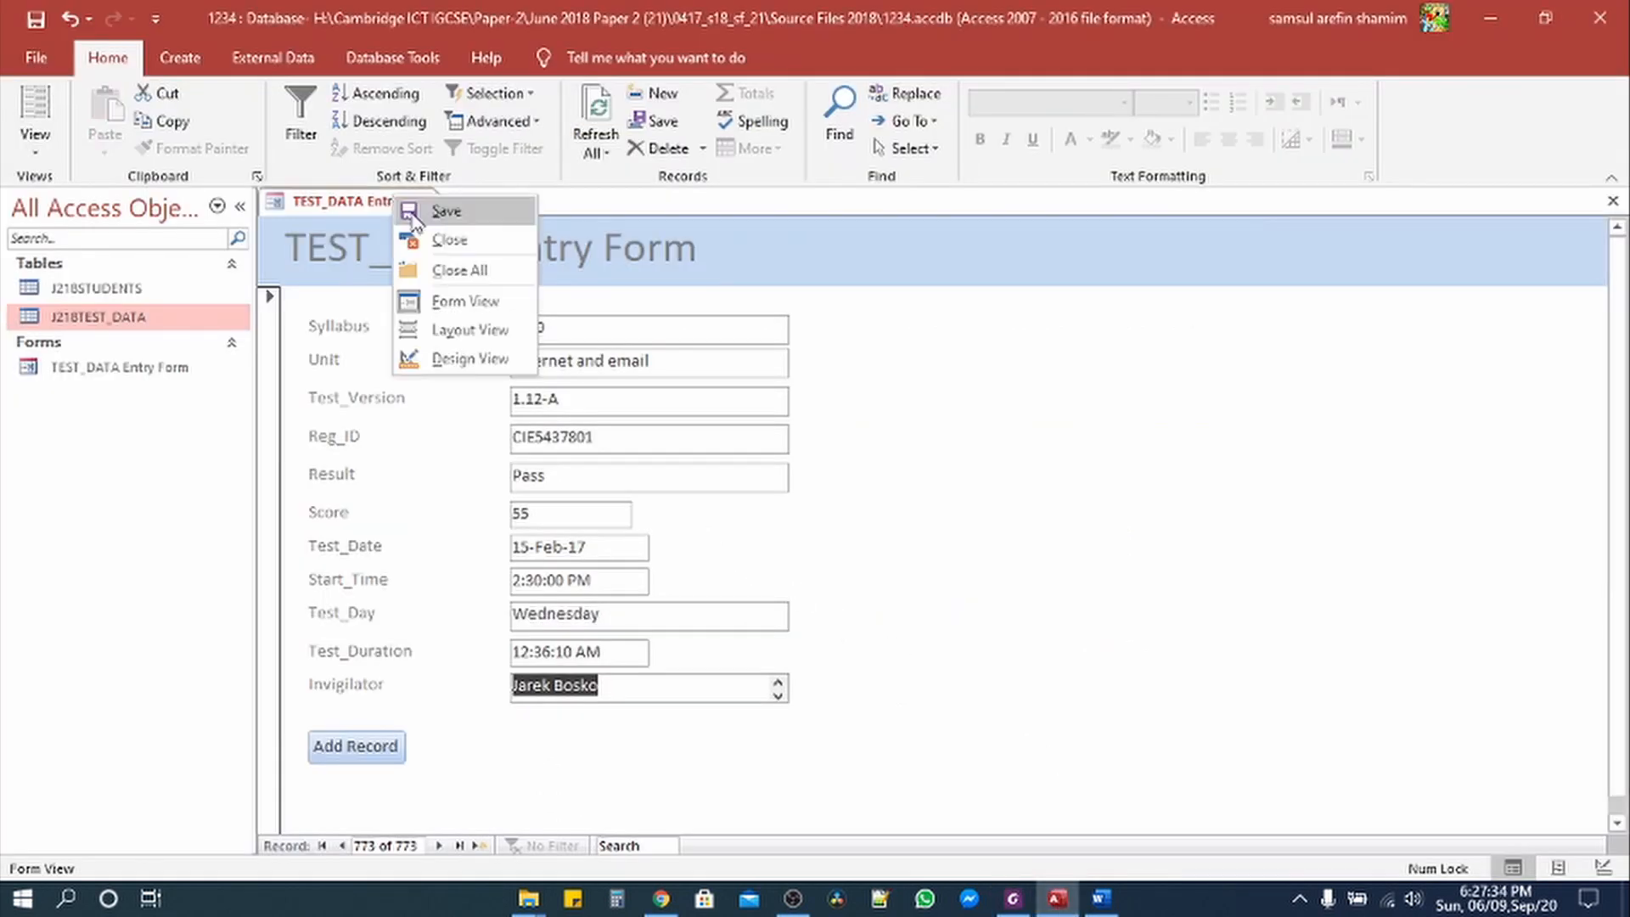
Step: Close the TEST_DATA Entry Form and open the J218TEST_DATA and J218STUDENTS tables to check fields
click(437, 245)
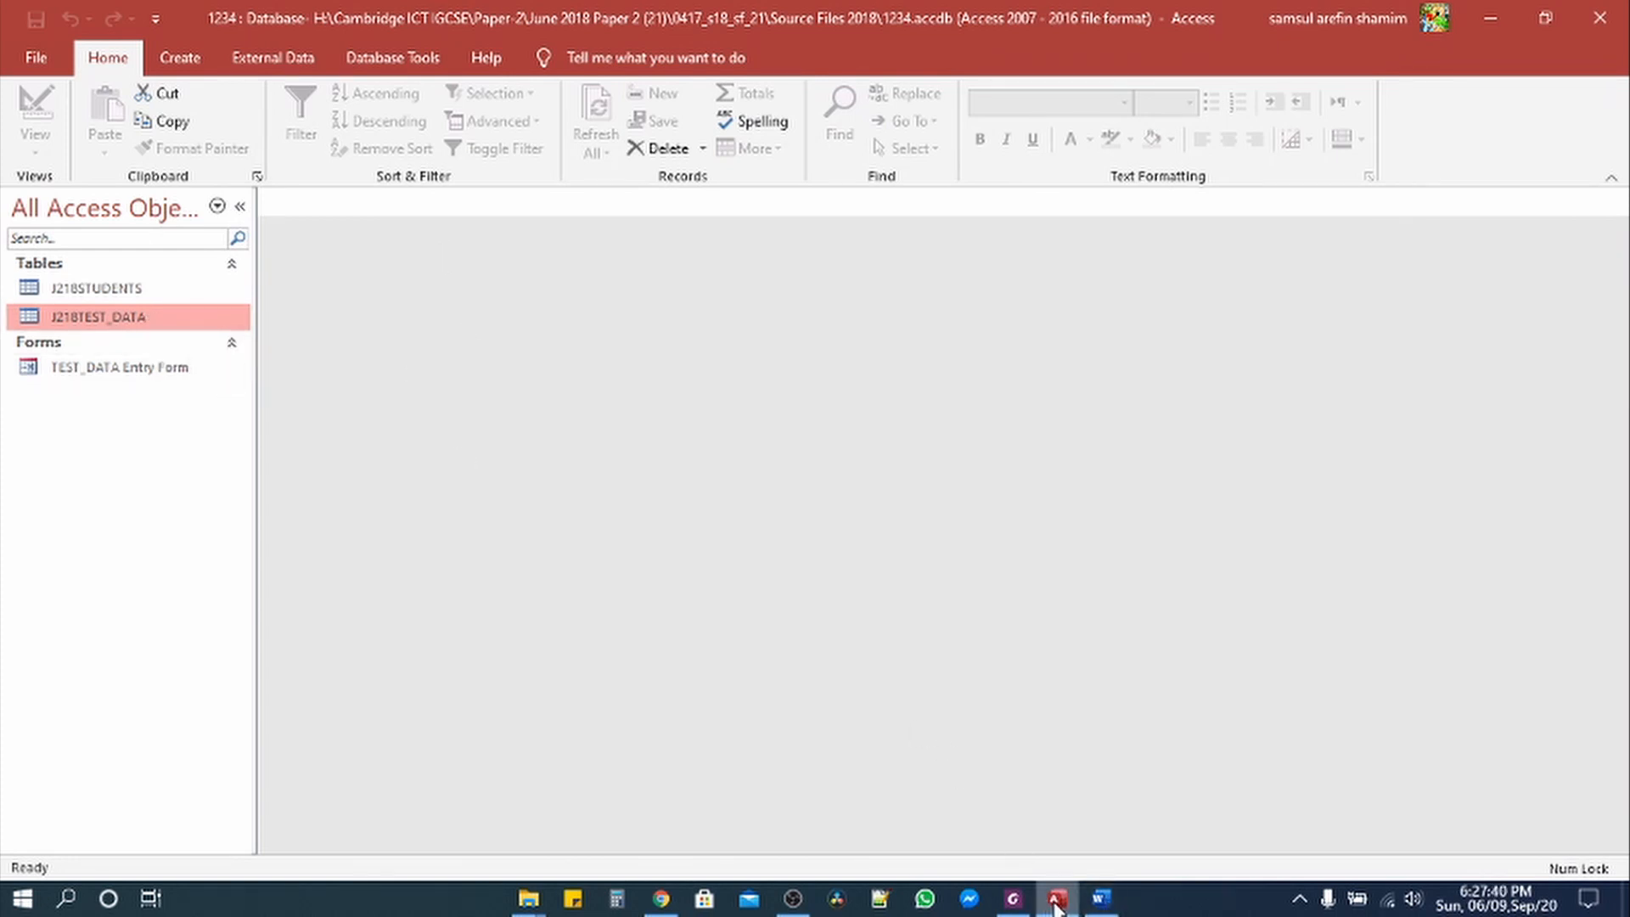
double_click(98, 317)
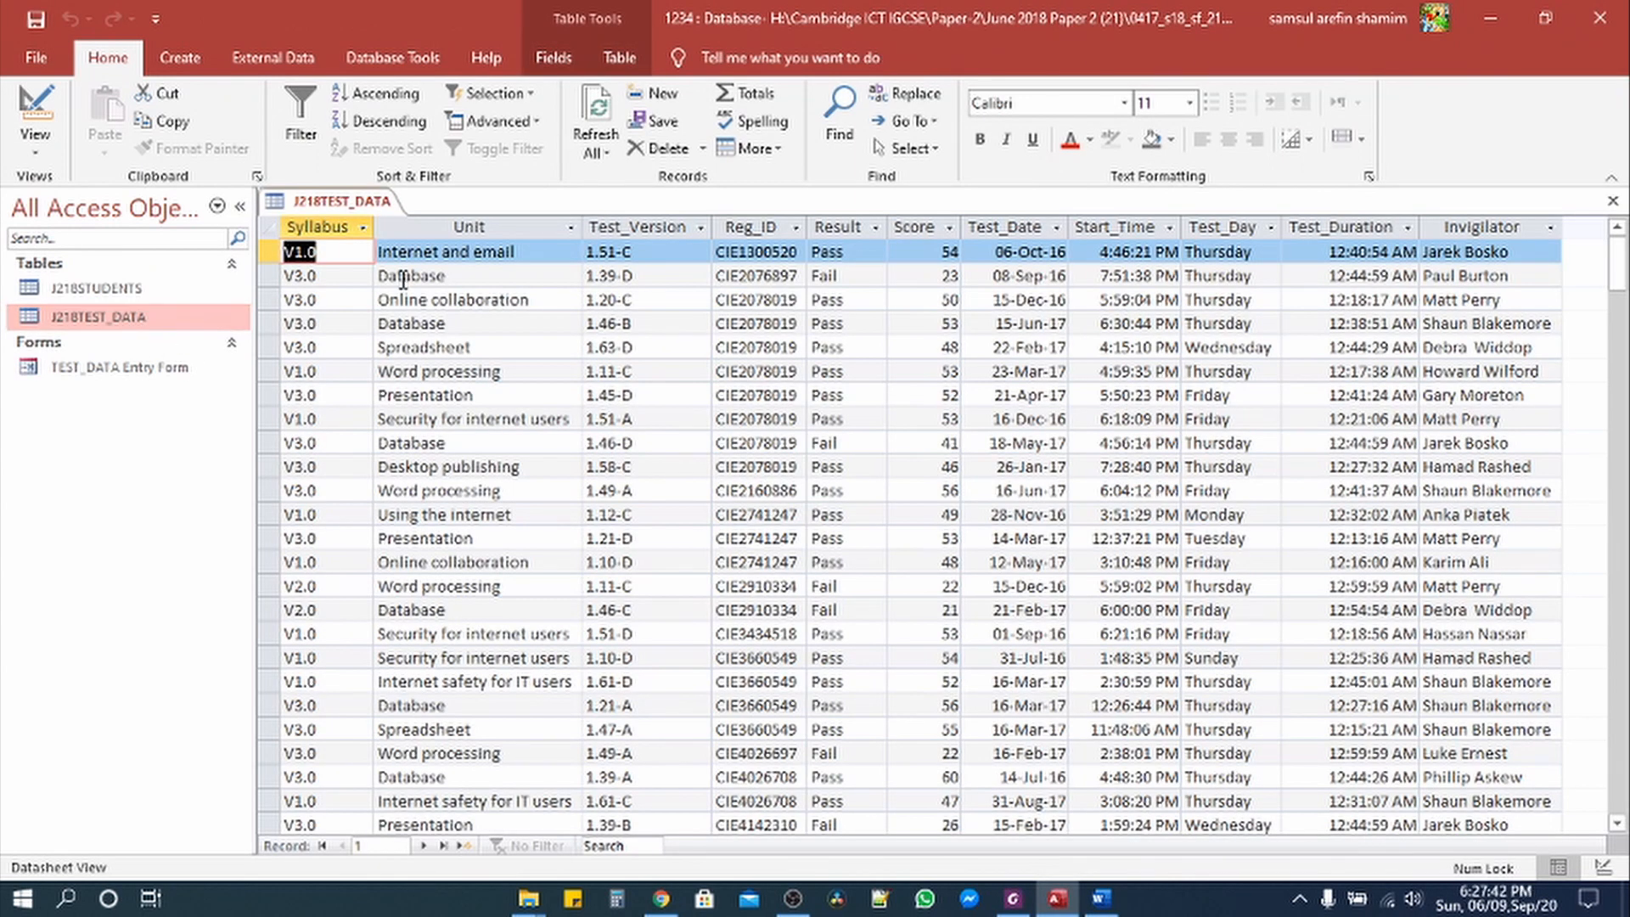
double_click(134, 288)
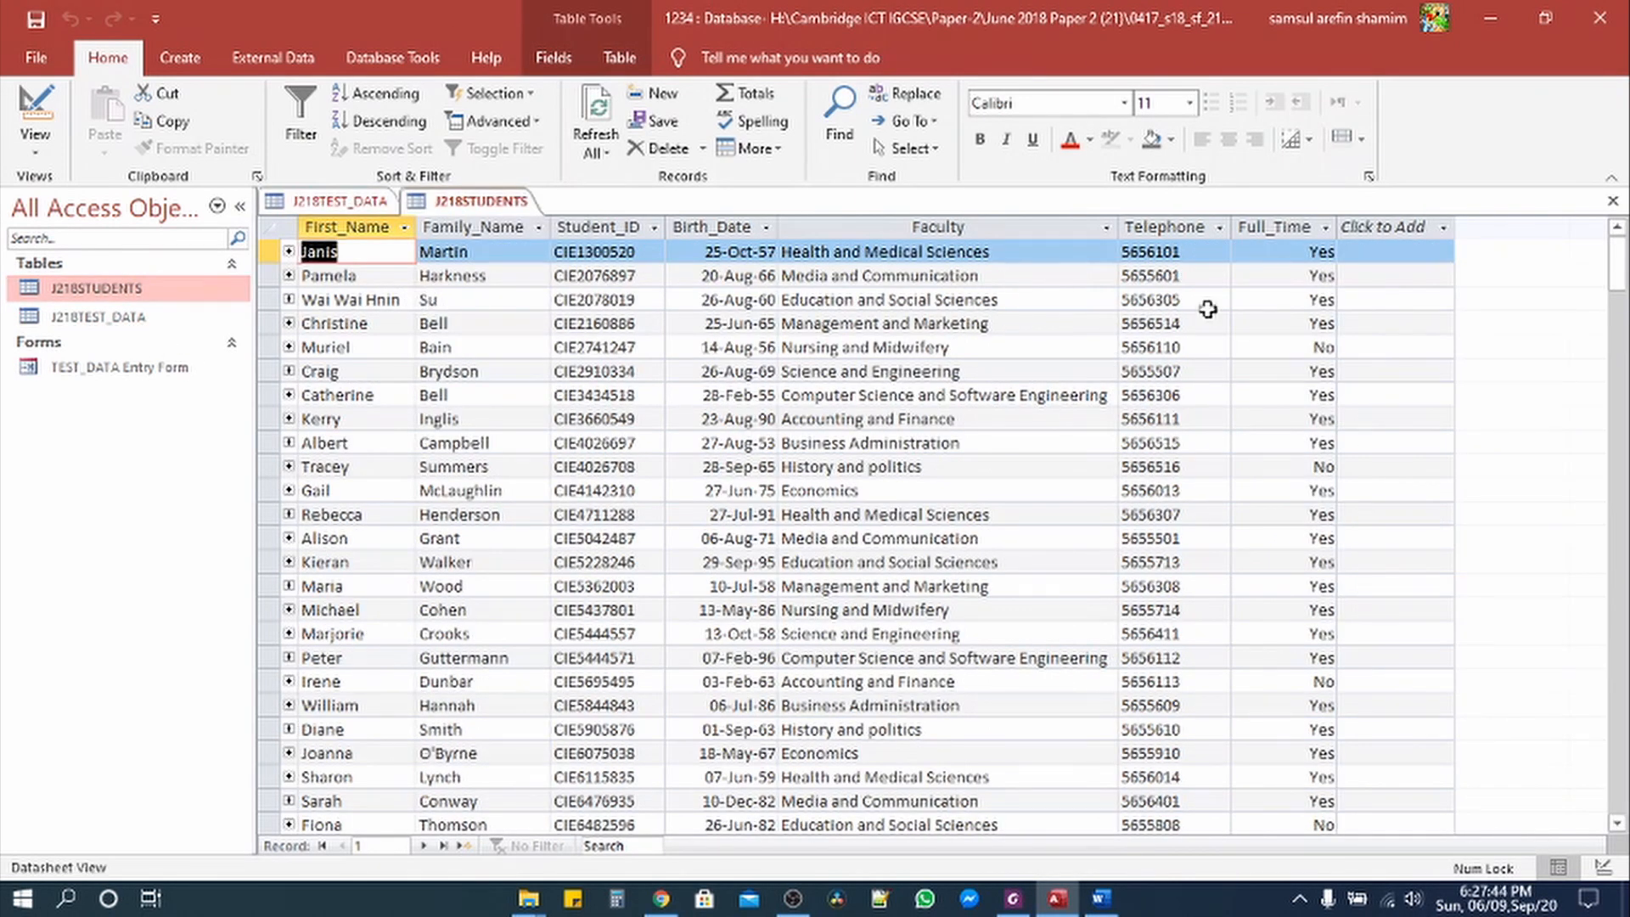
click(318, 202)
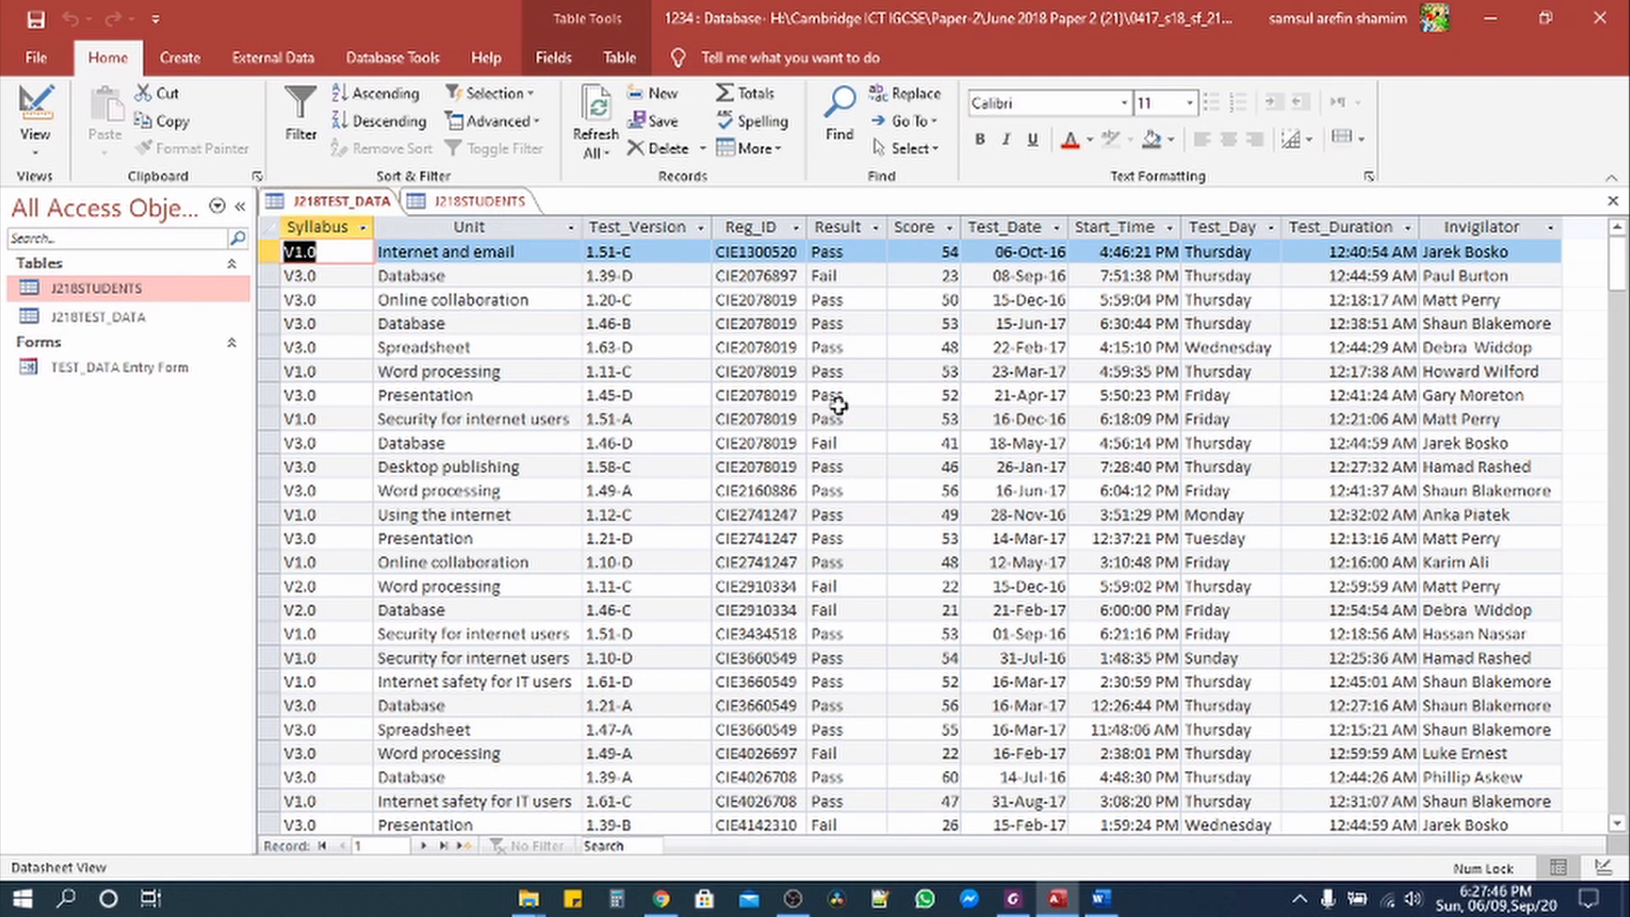
click(1013, 898)
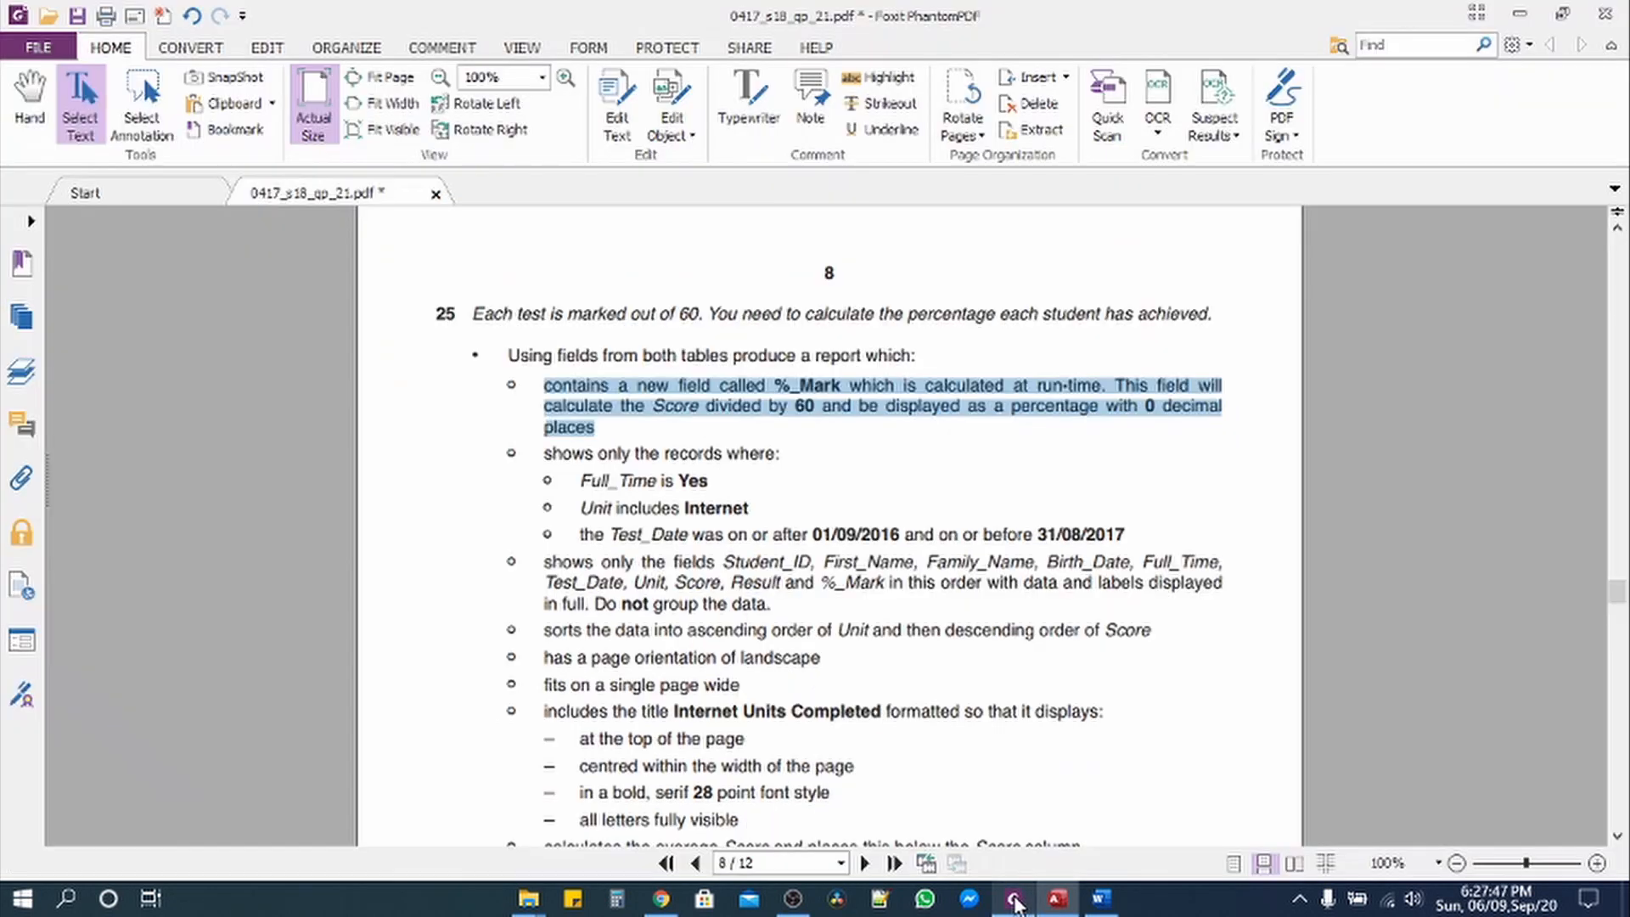
Step: Add a typewriter note '%_Mark:[Score]/60' beside question 25's %_Mark requirement
click(797, 411)
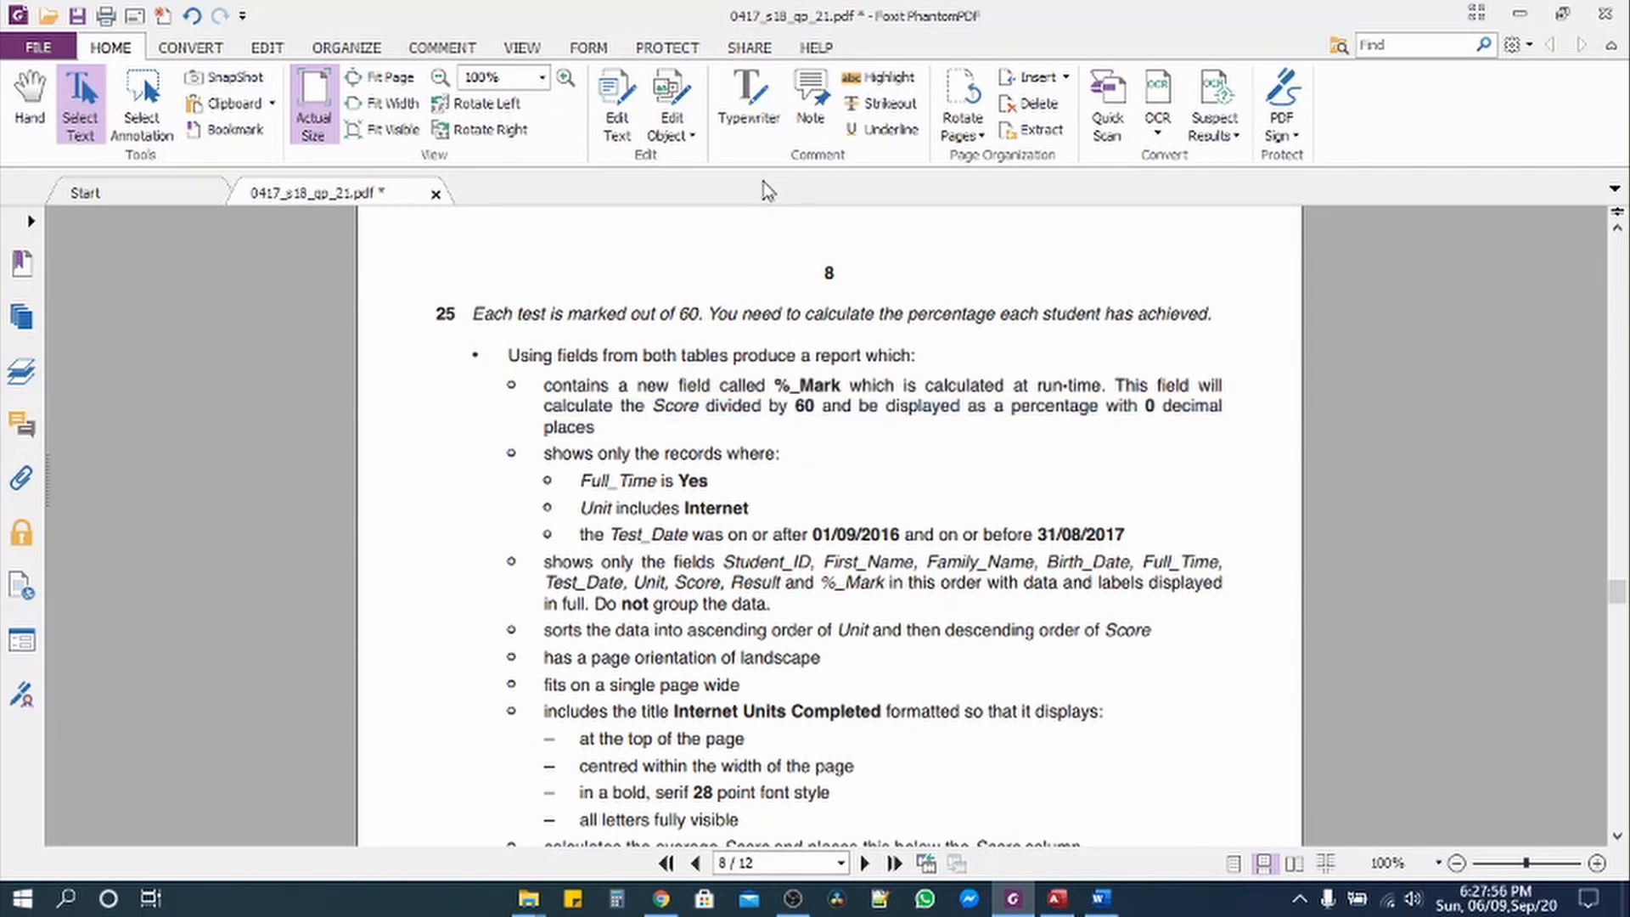
click(749, 108)
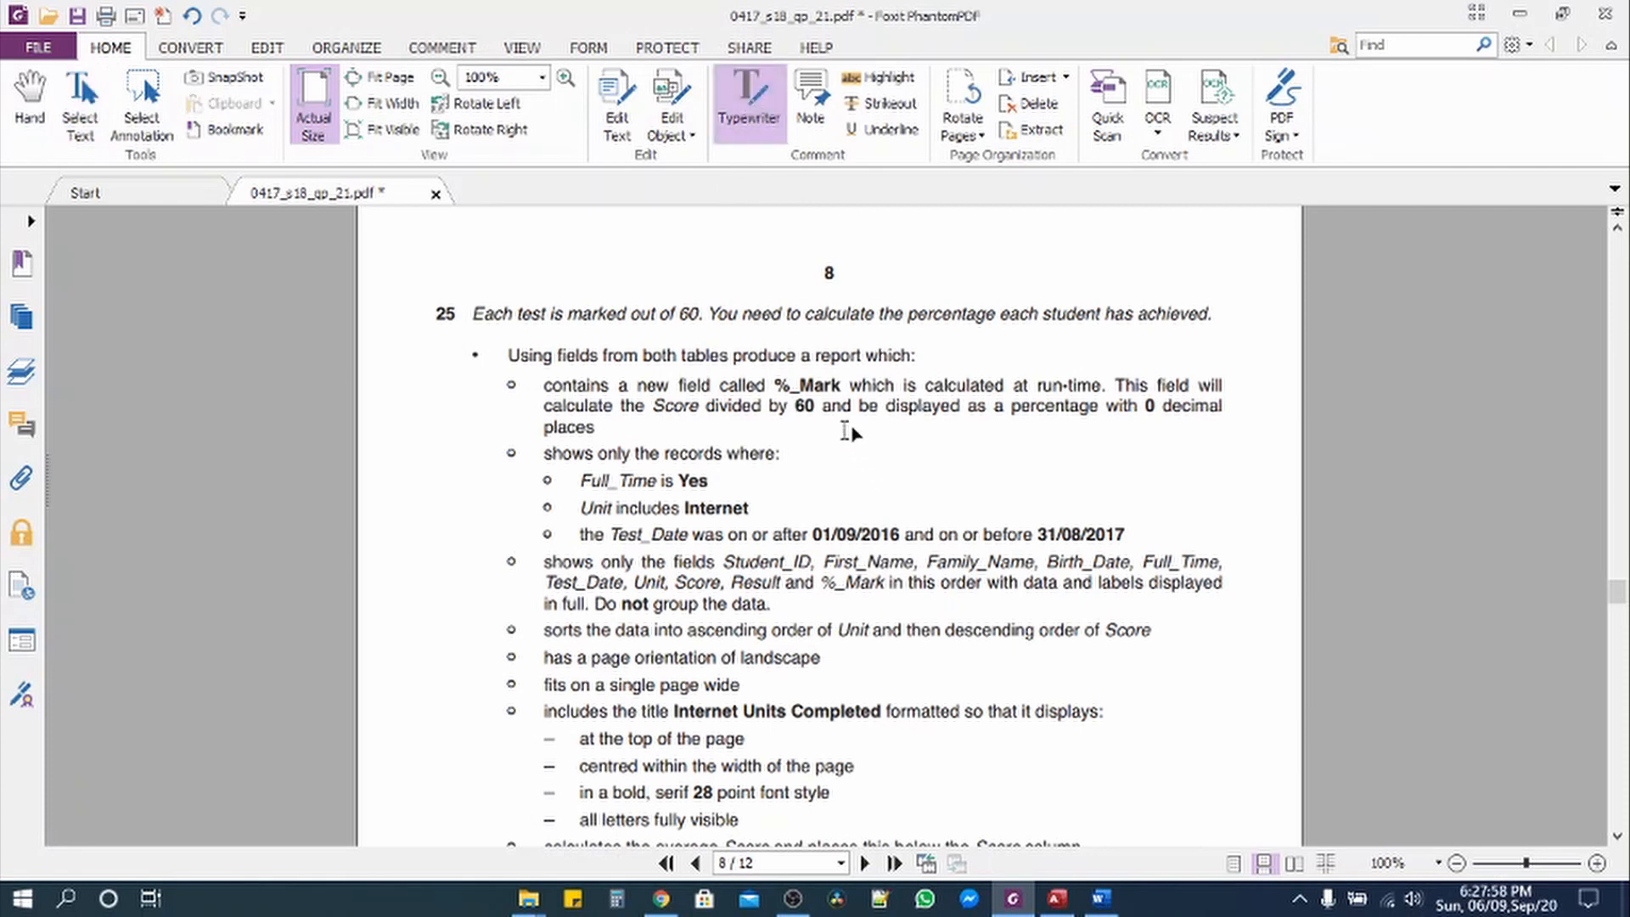
click(843, 430)
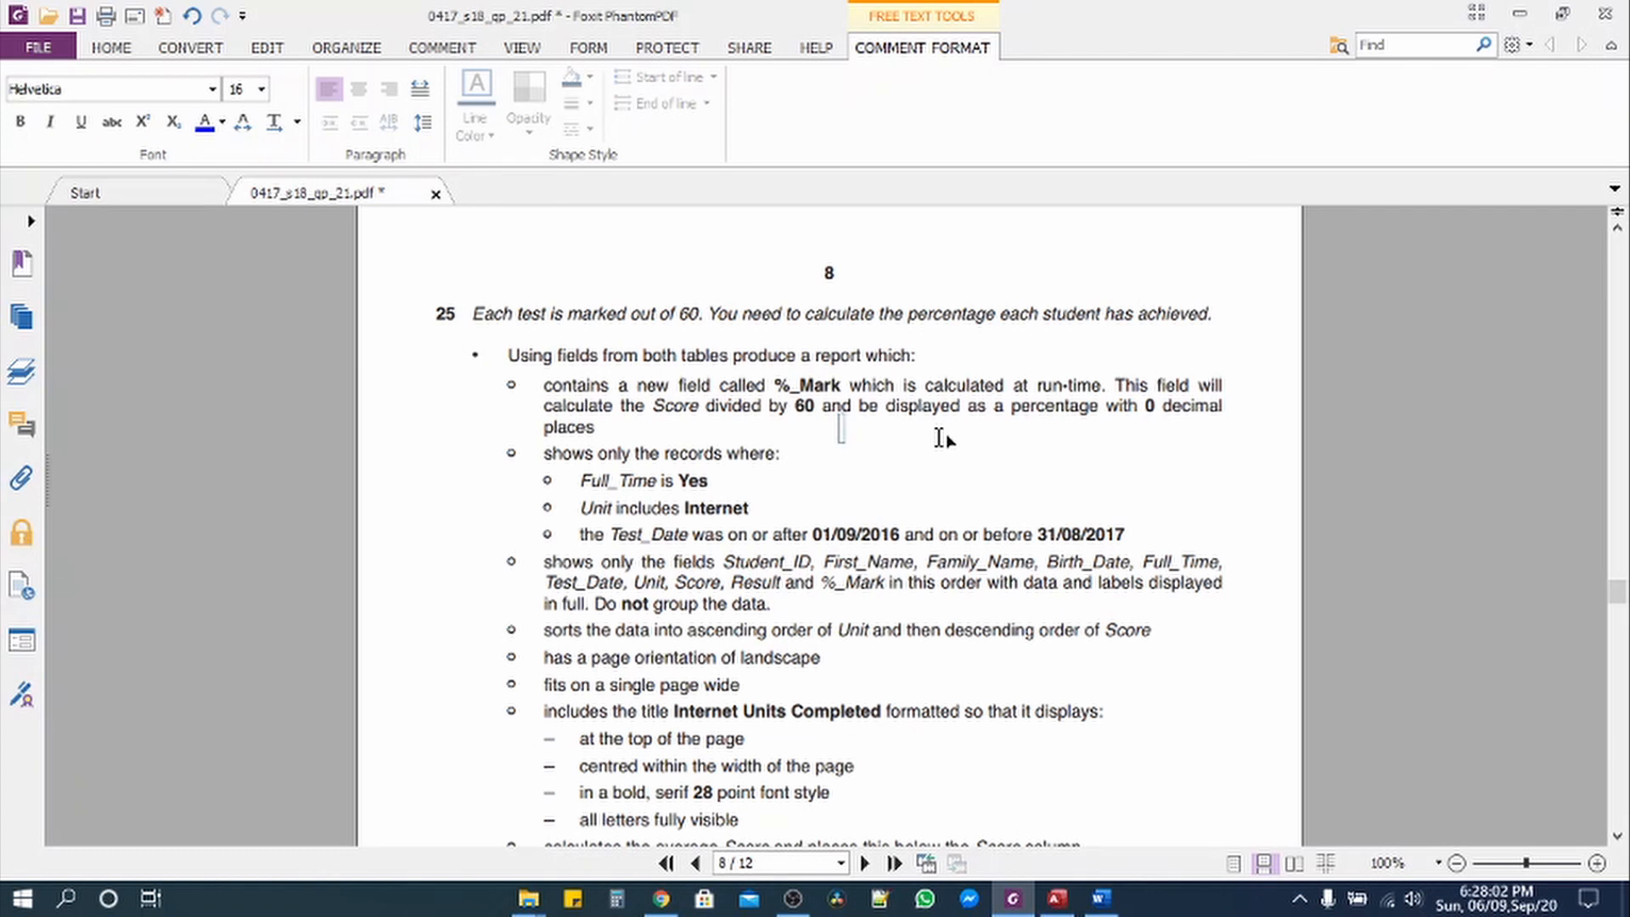
text(%_Mark)
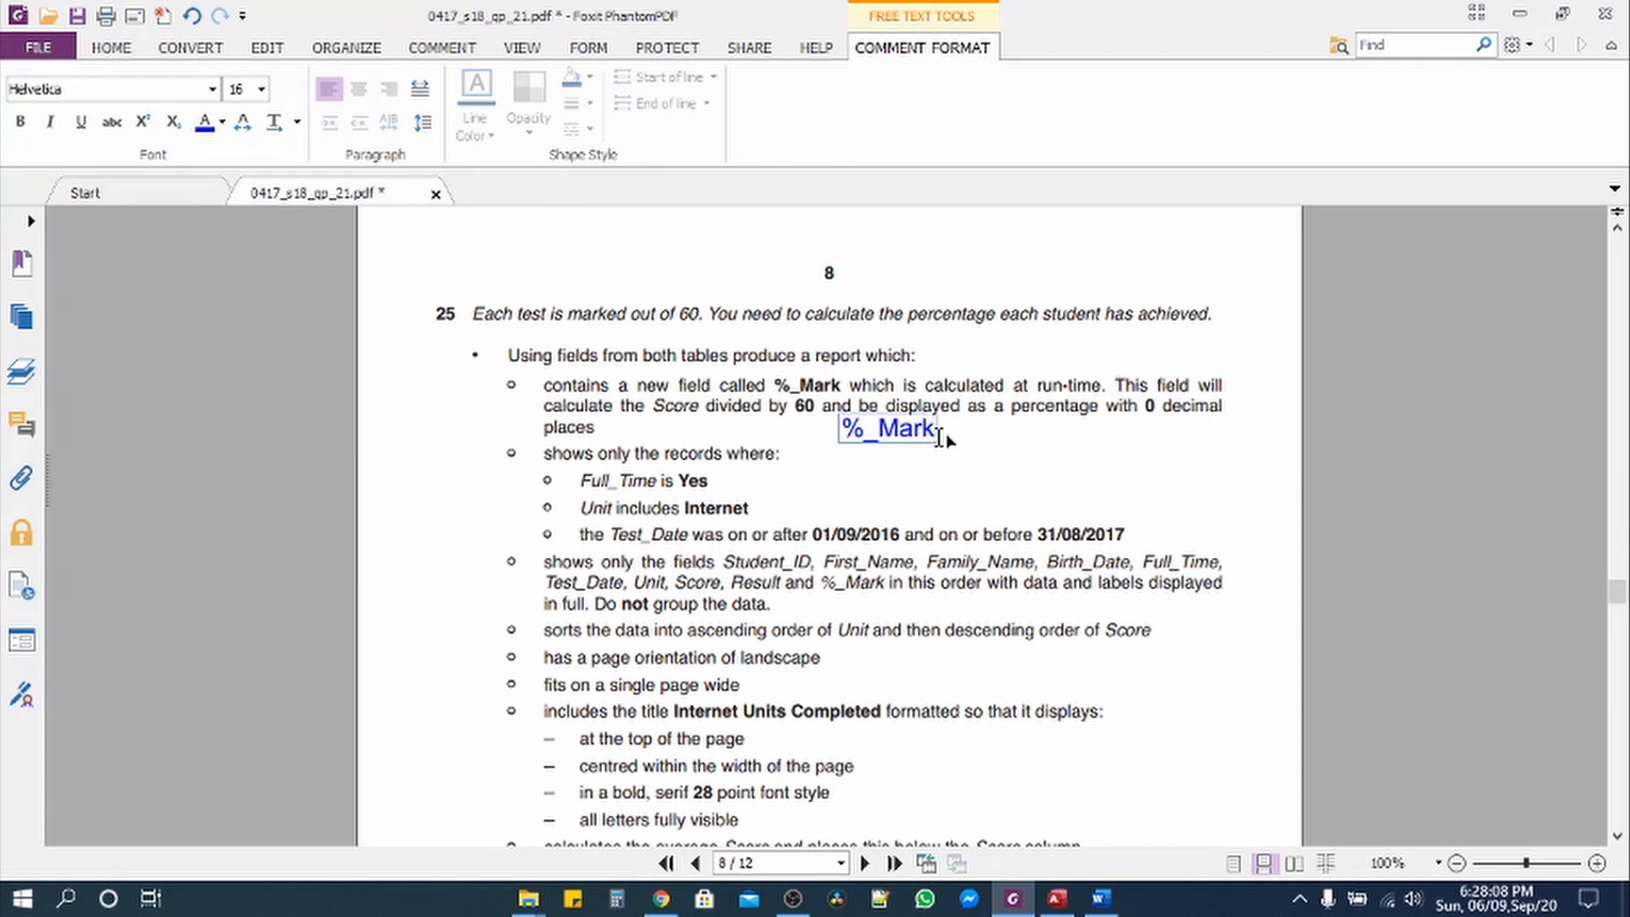
text(:[)
text(Score]/)
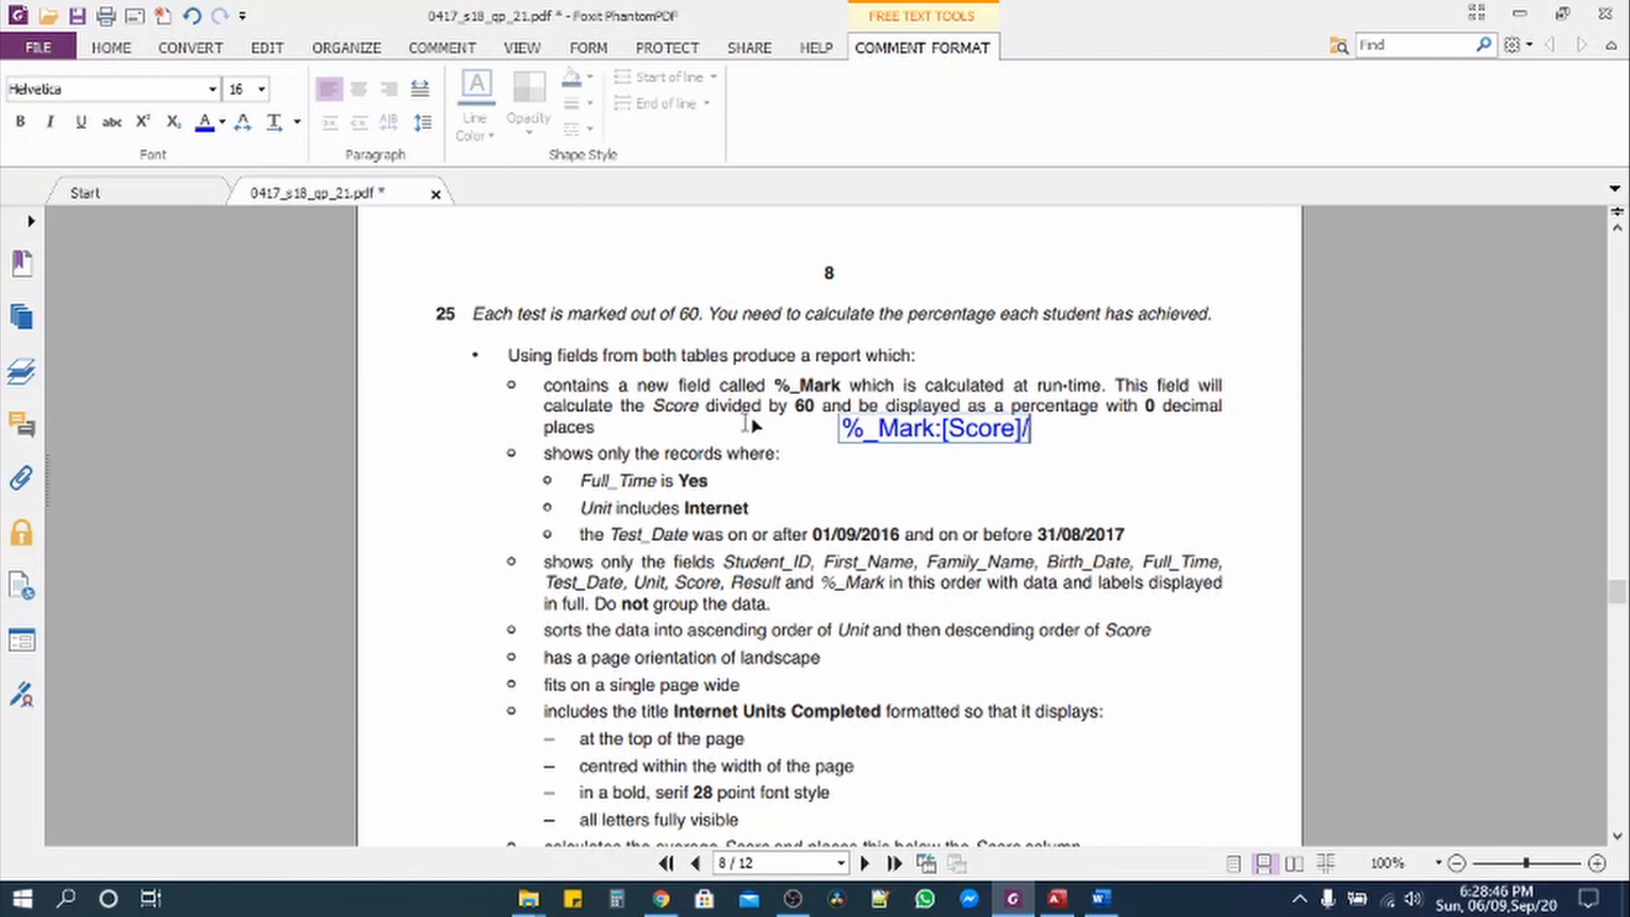
text(60)
click(1061, 463)
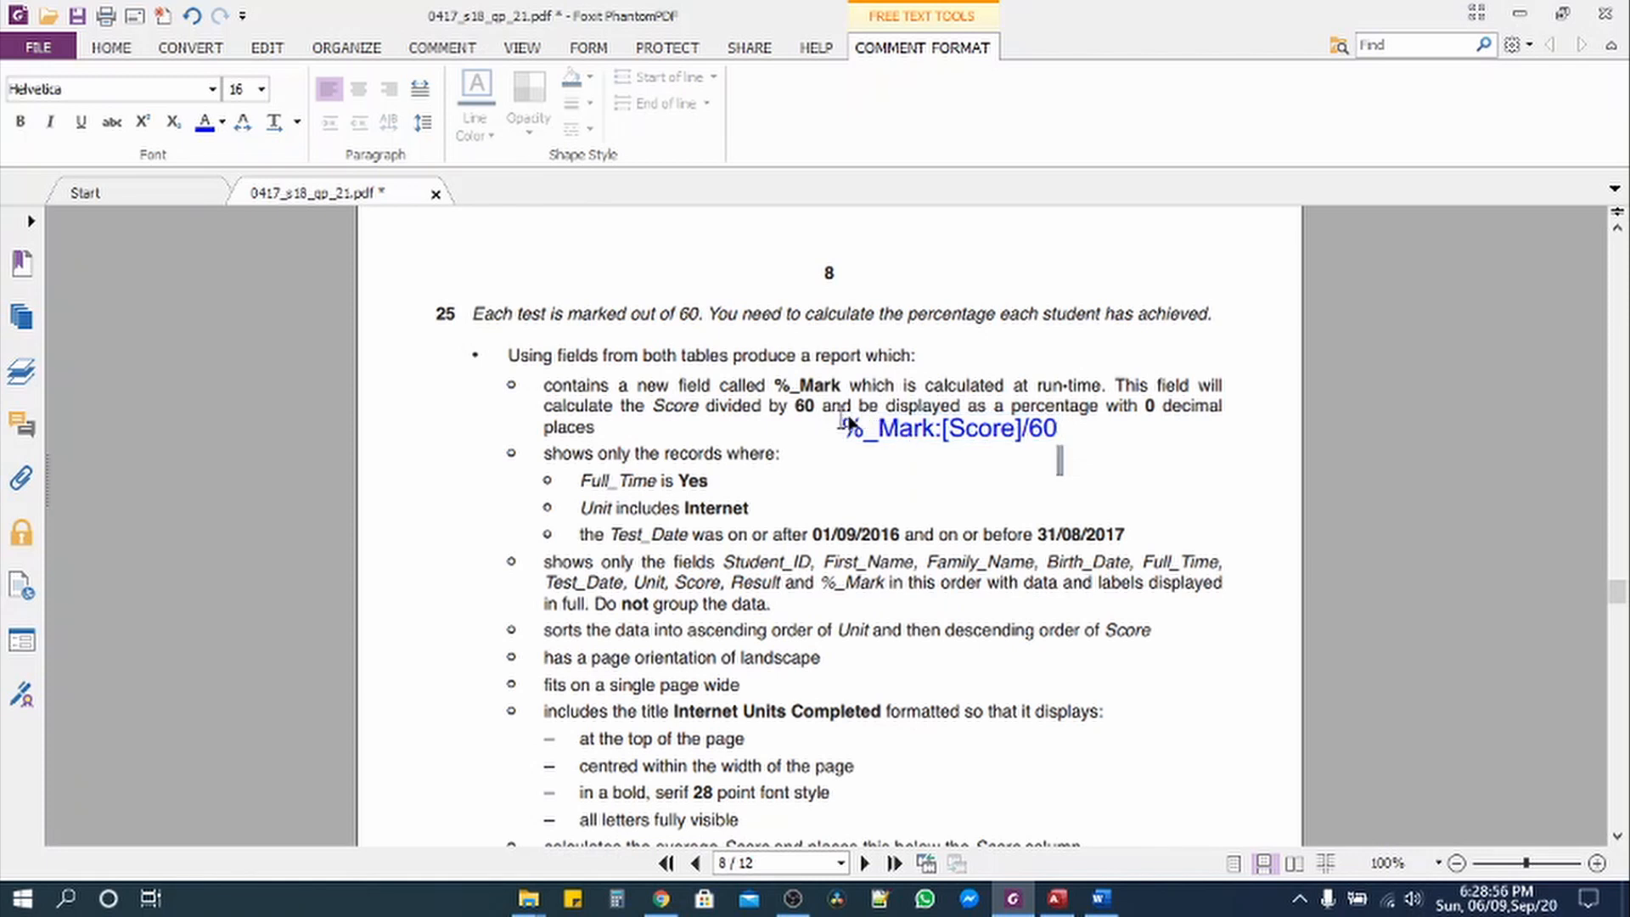
click(113, 50)
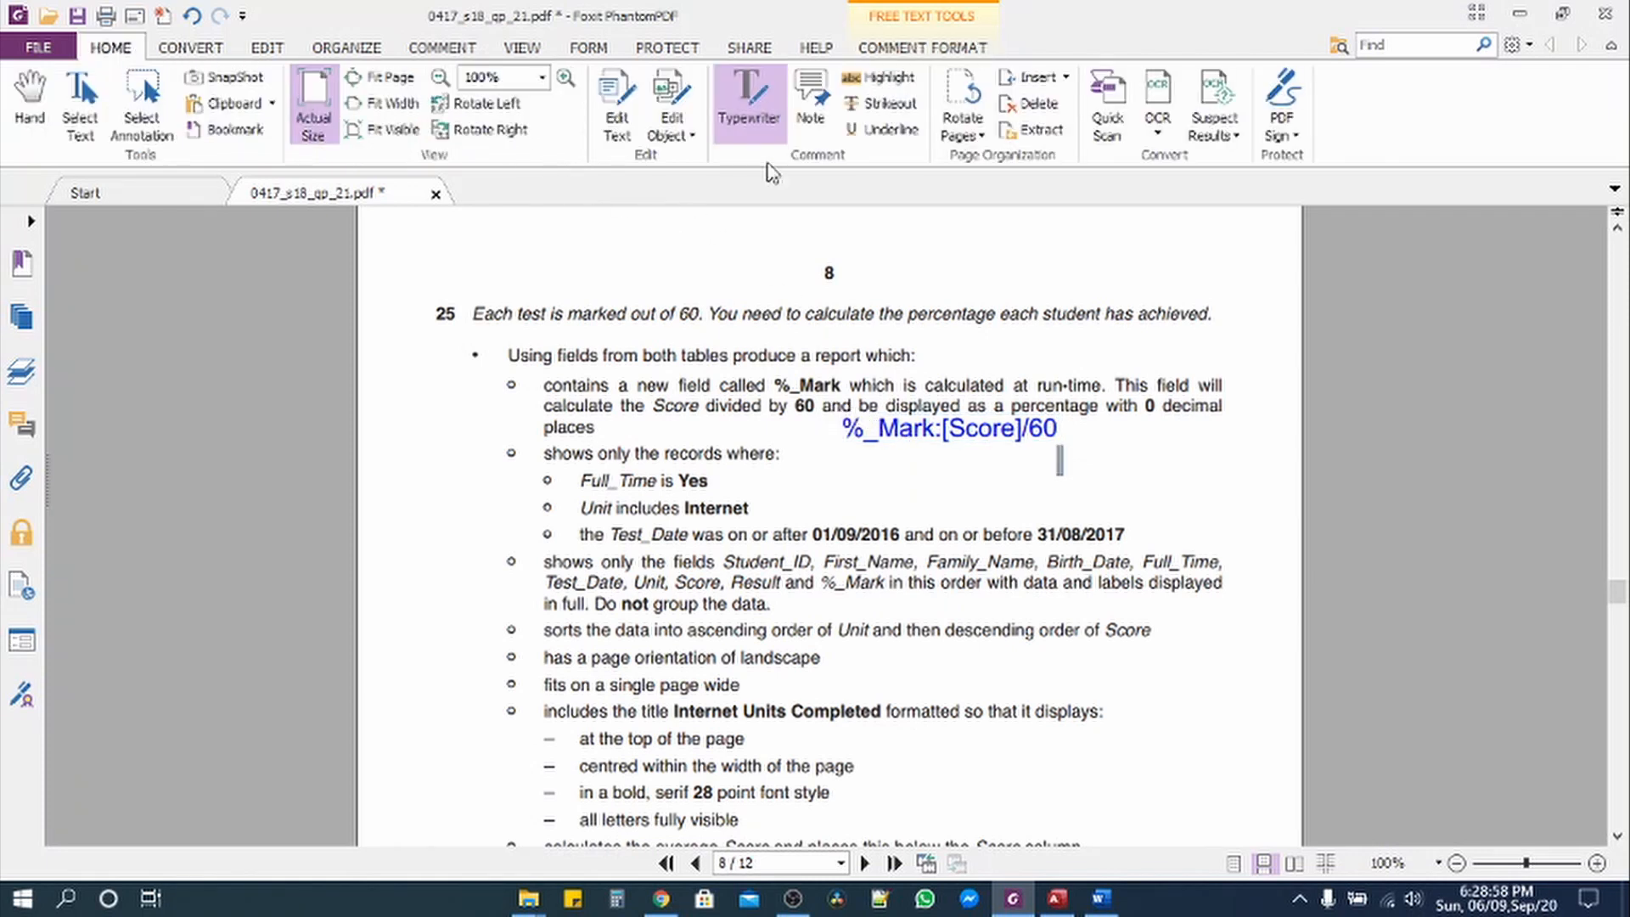
click(96, 103)
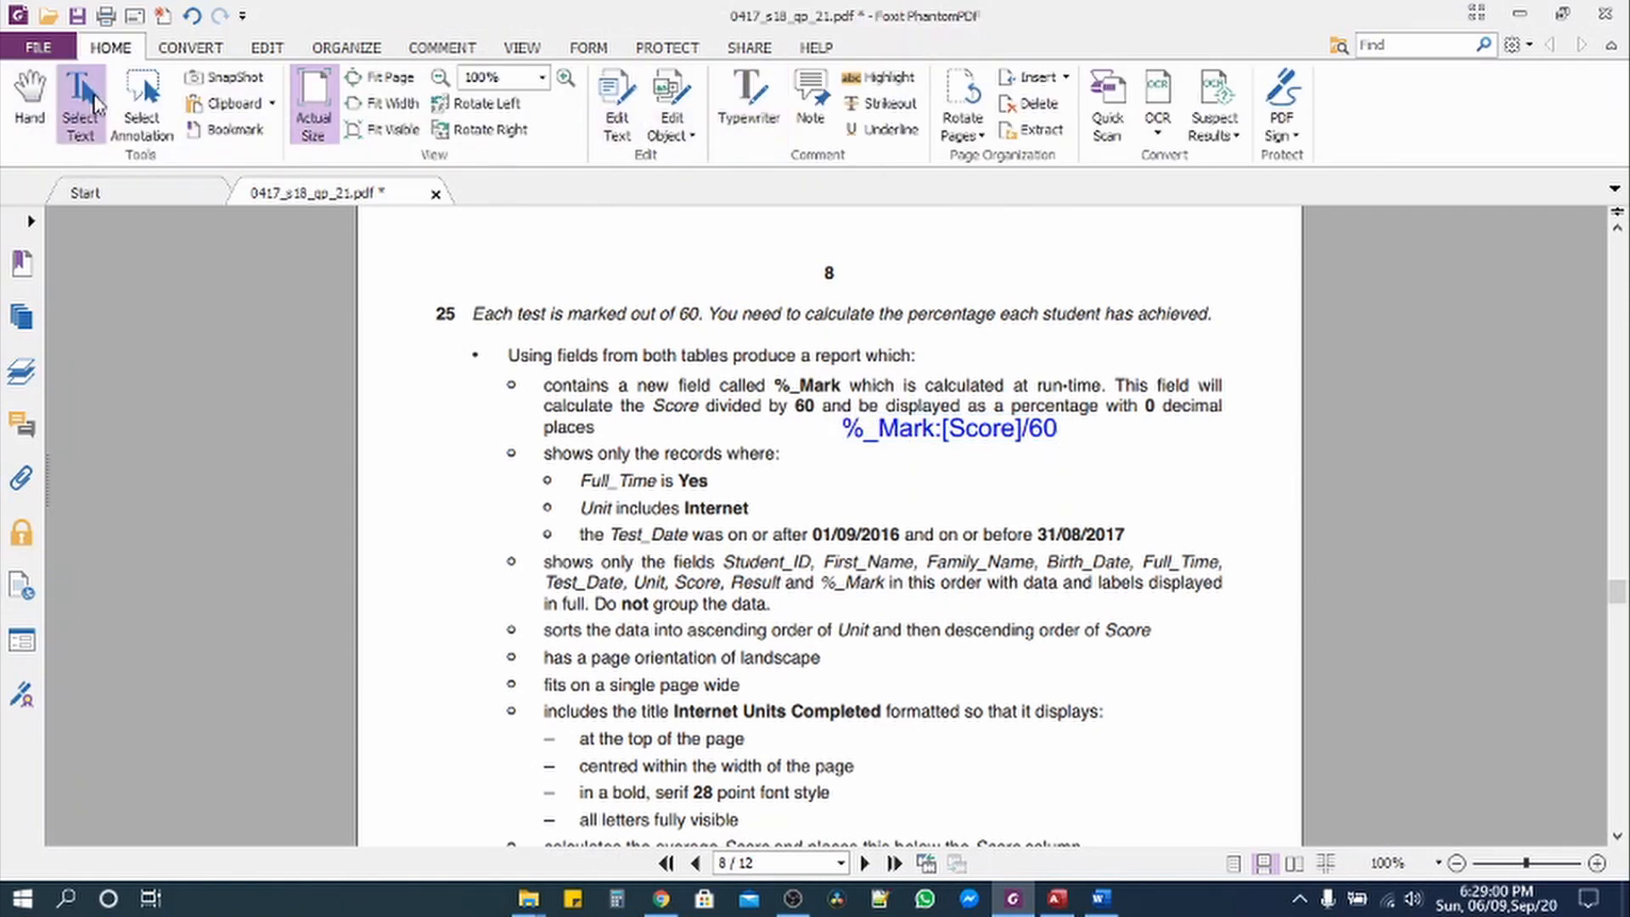
Step: Review question 25's record criteria and required field list in the PDF, then return to Access
drag(540, 458, 813, 558)
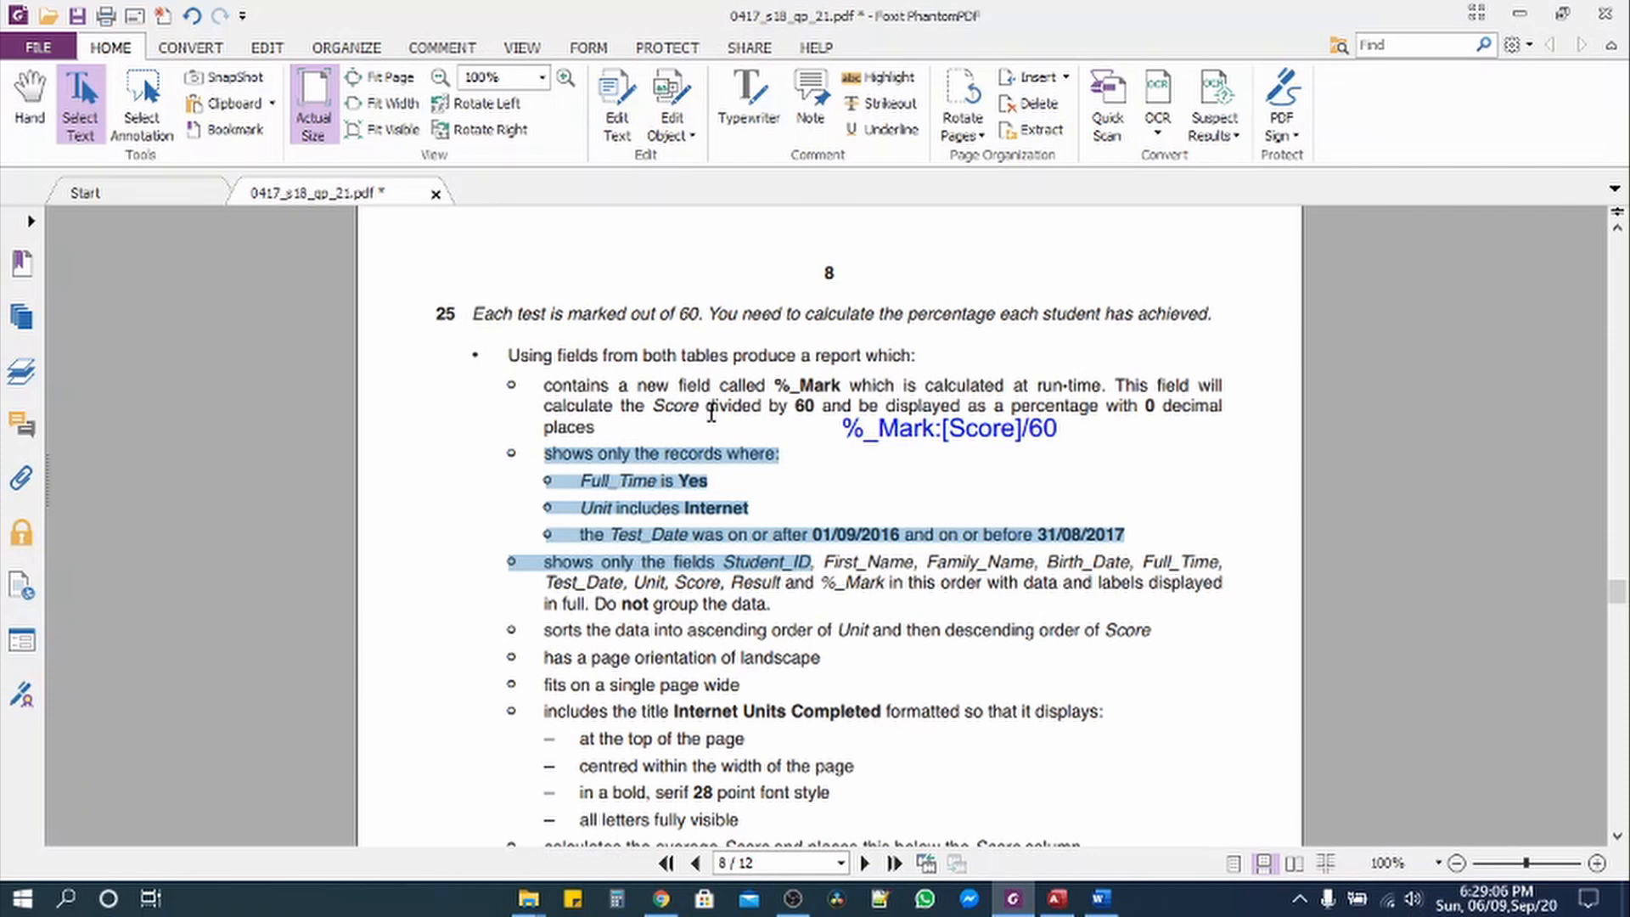
scroll(712, 413, down, 3)
click(578, 390)
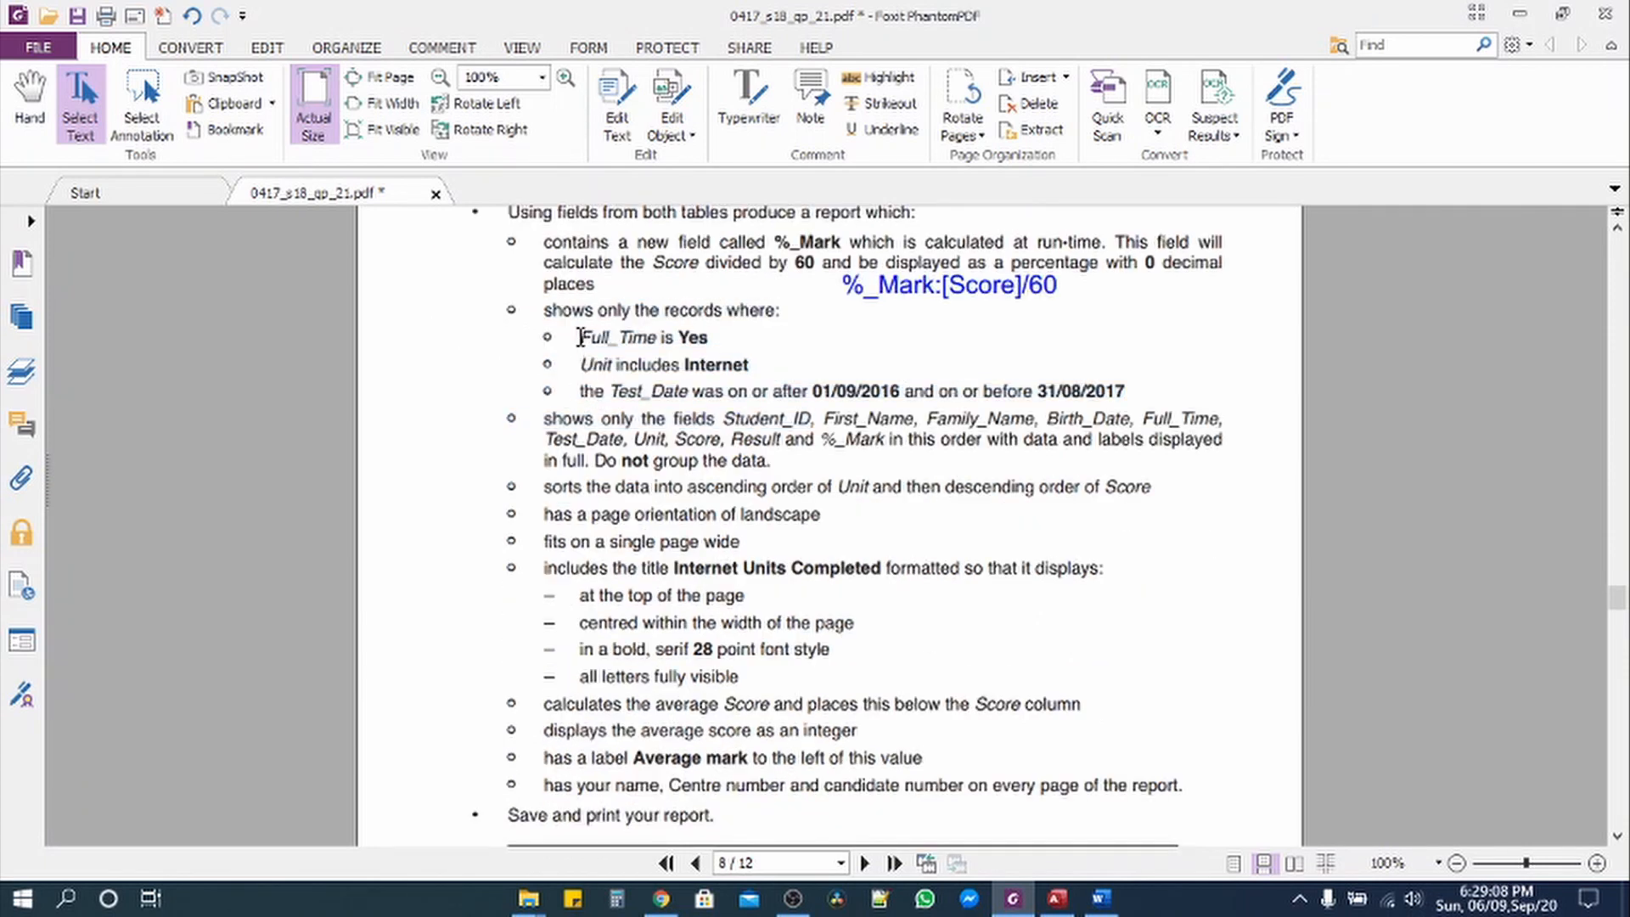
drag(541, 317, 1129, 393)
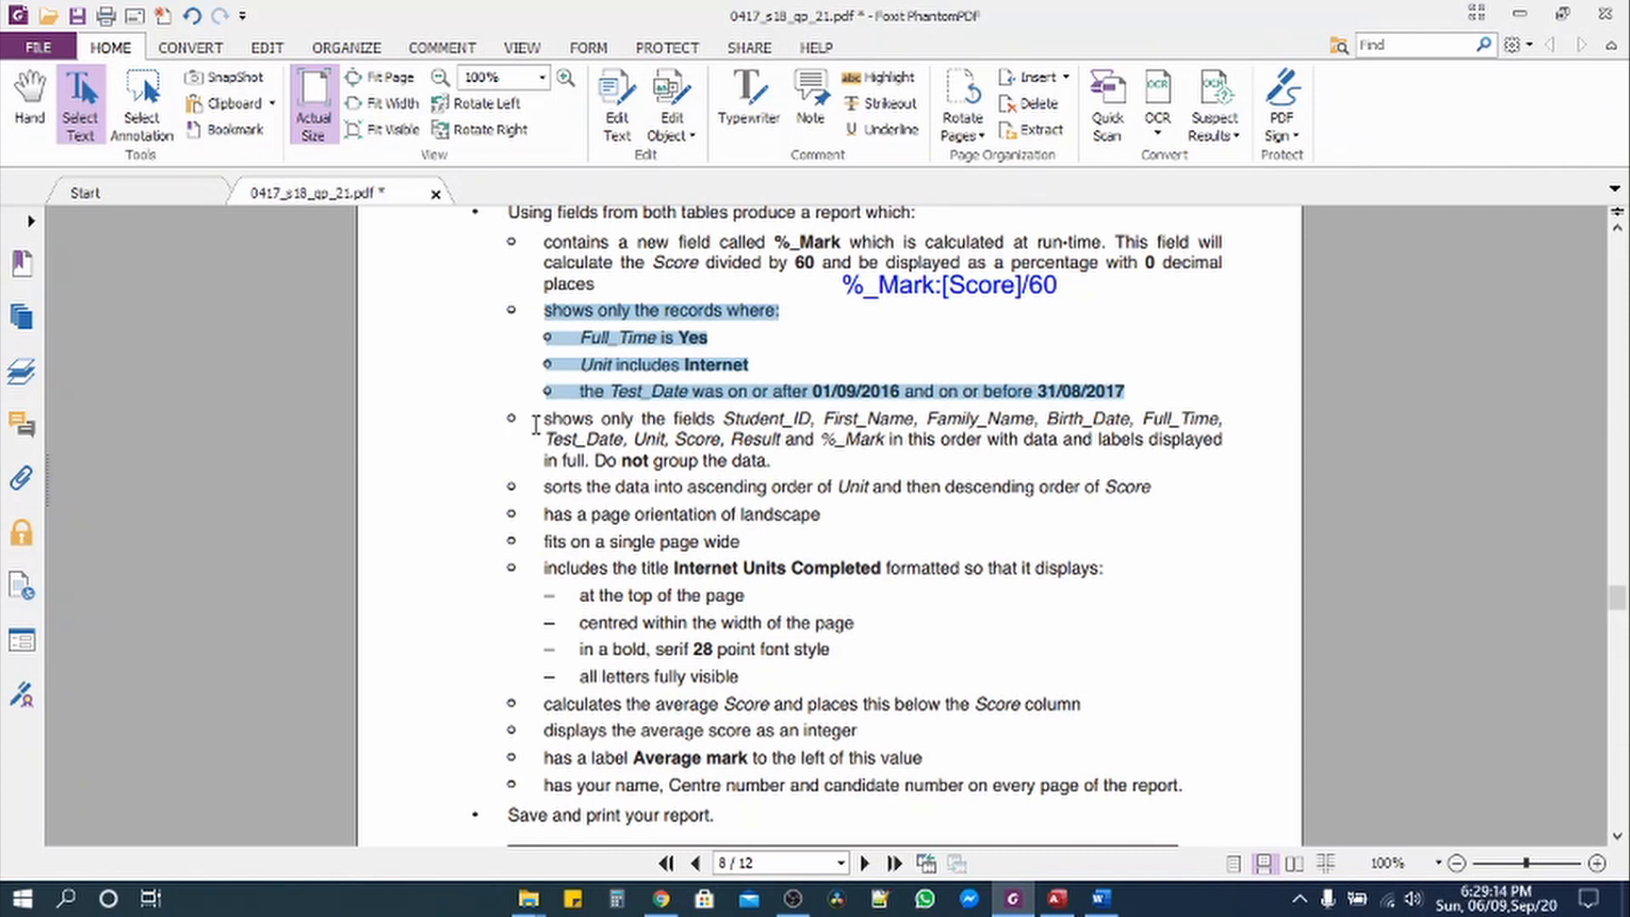
drag(535, 425, 880, 452)
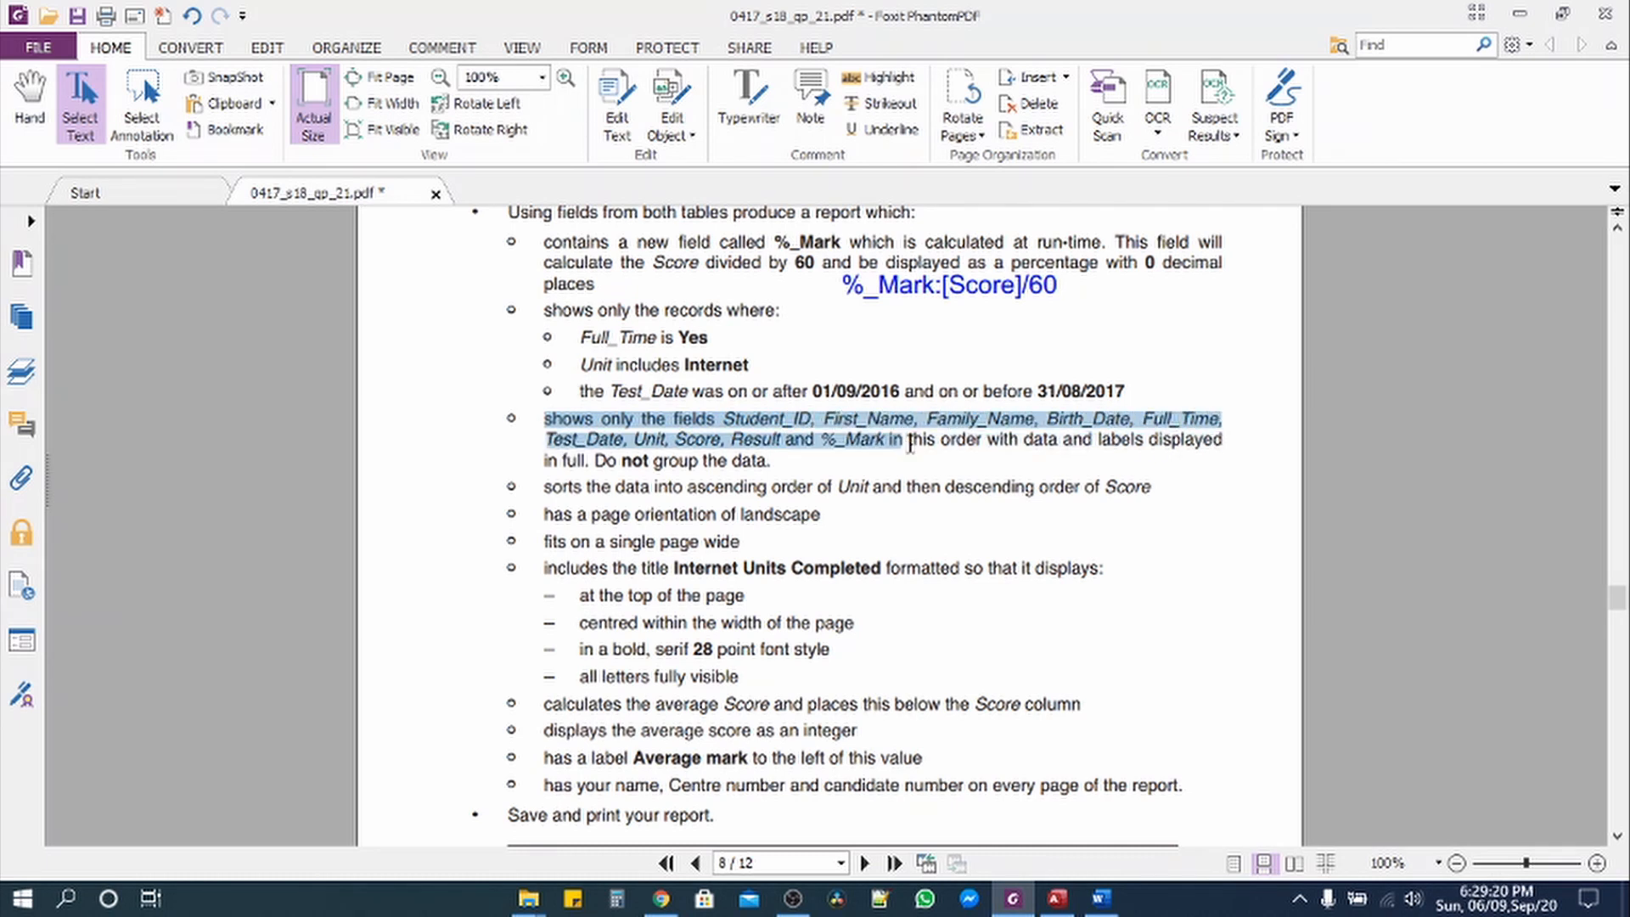
click(1057, 898)
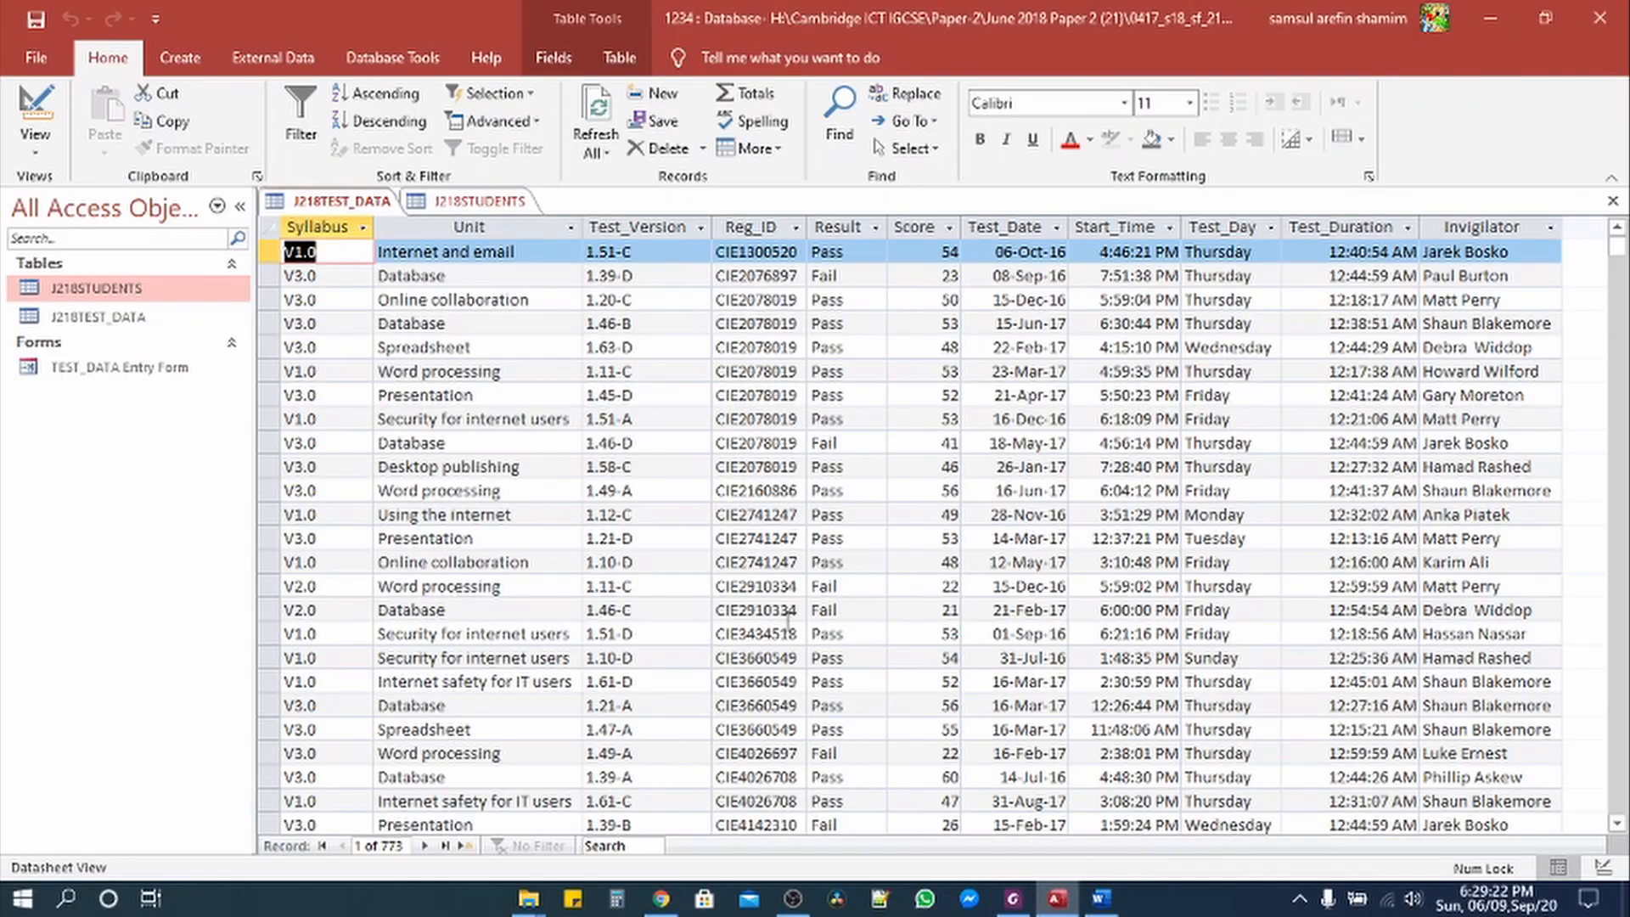
right_click(456, 207)
Step: Close the open tables and launch the Simple Query Wizard
click(519, 274)
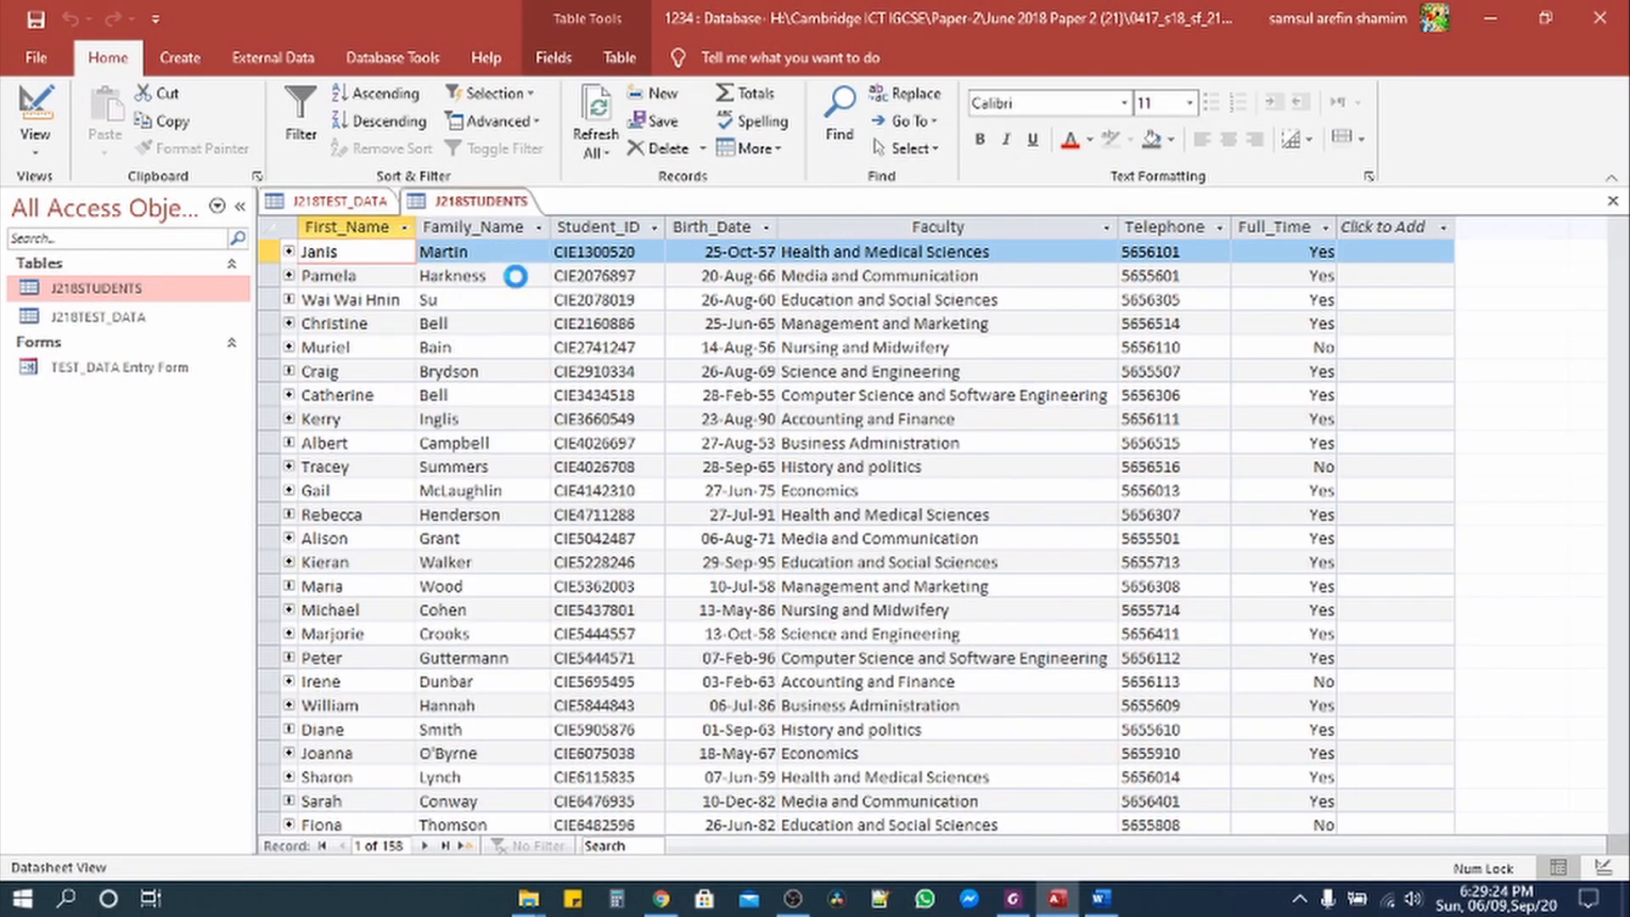
click(181, 59)
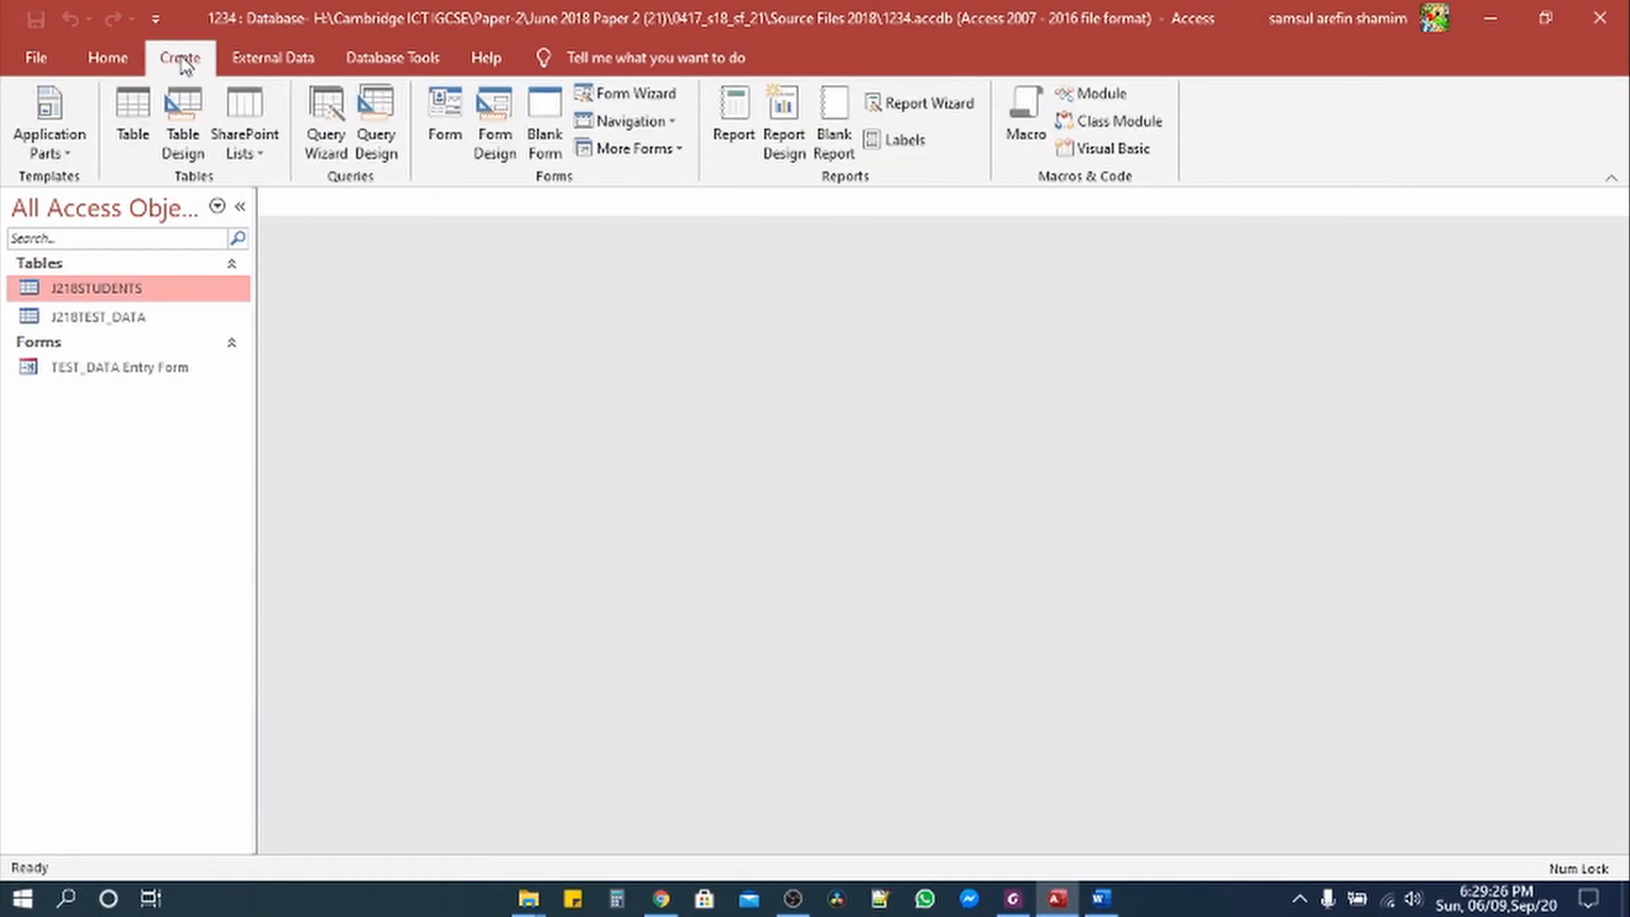
click(333, 149)
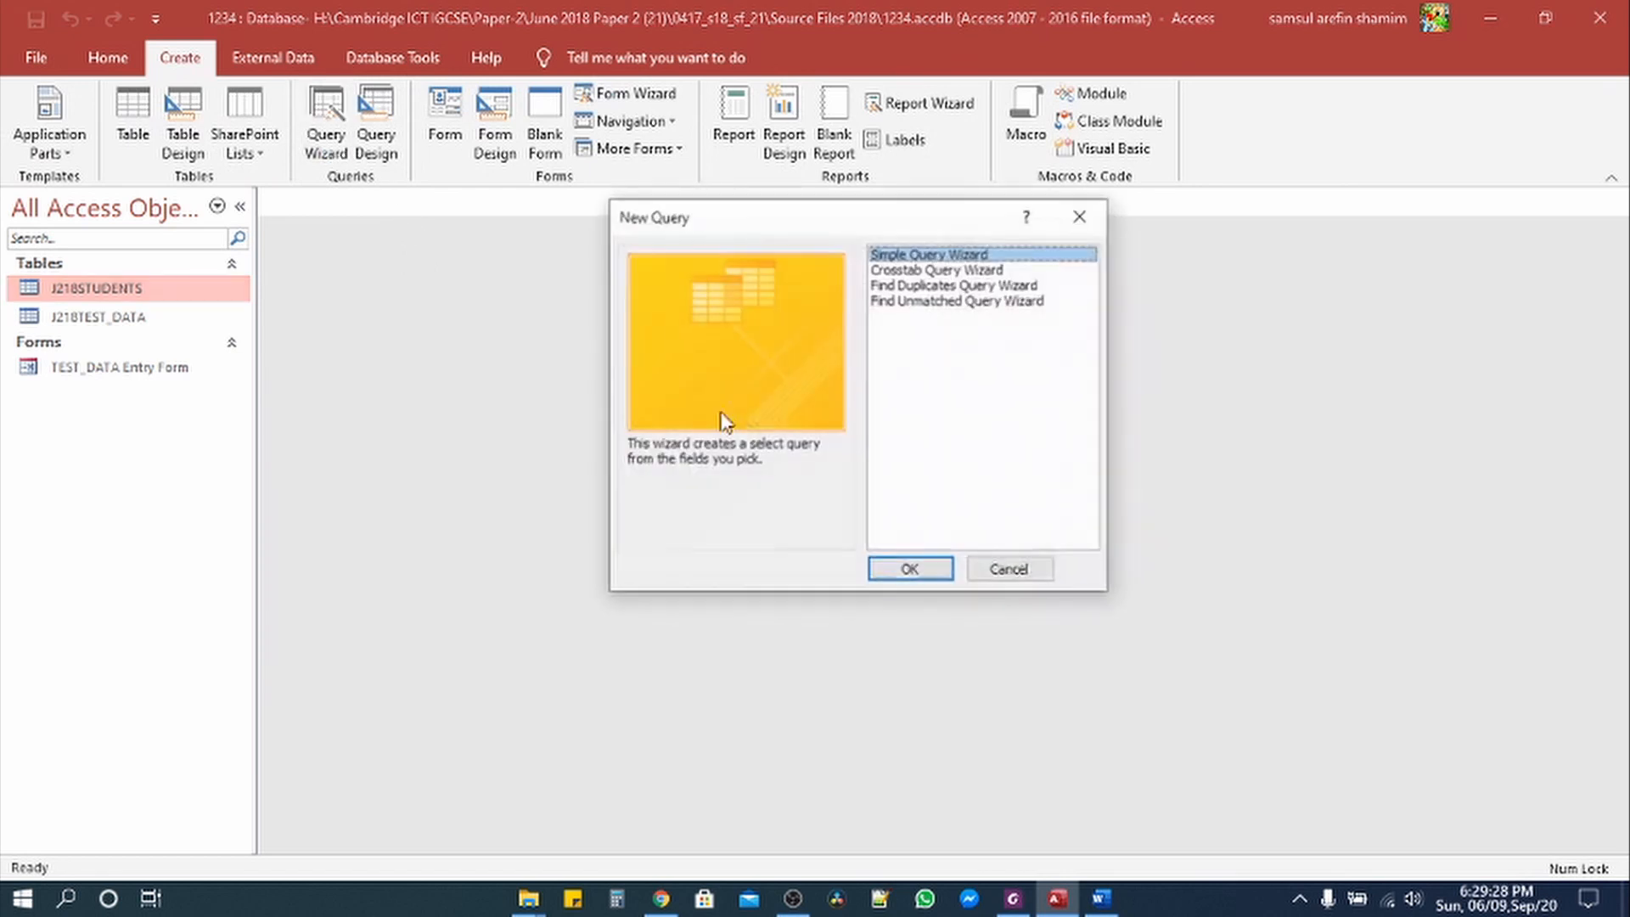
click(910, 571)
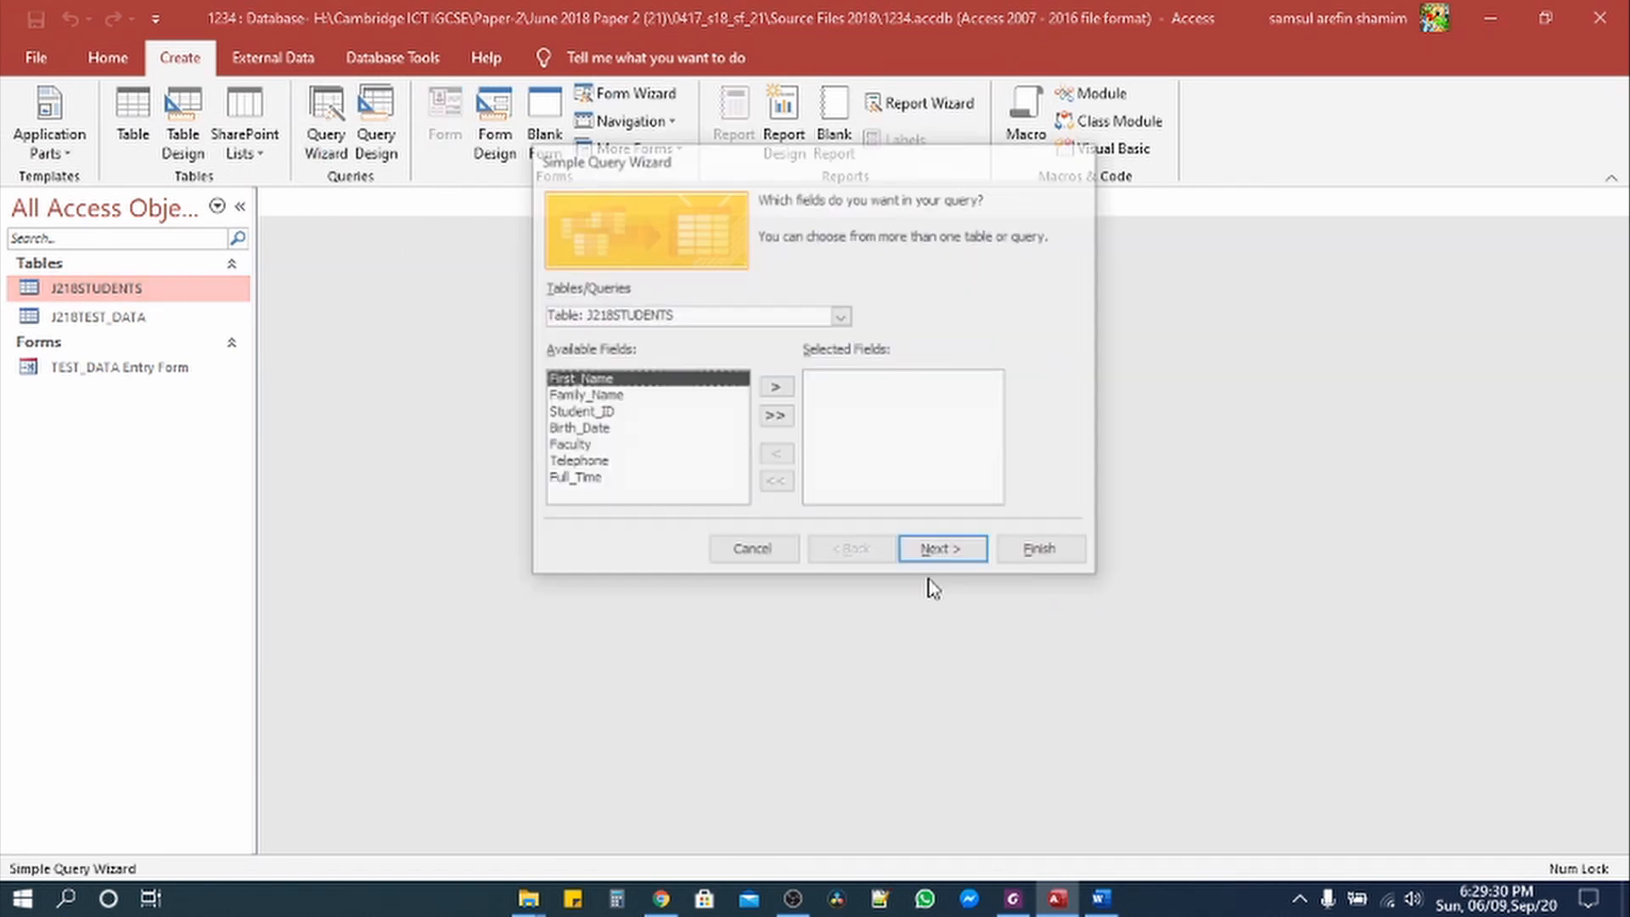
Step: Add Student_ID, First_Name and Family_Name from J218STUDENTS to the selected fields
click(1013, 898)
click(556, 419)
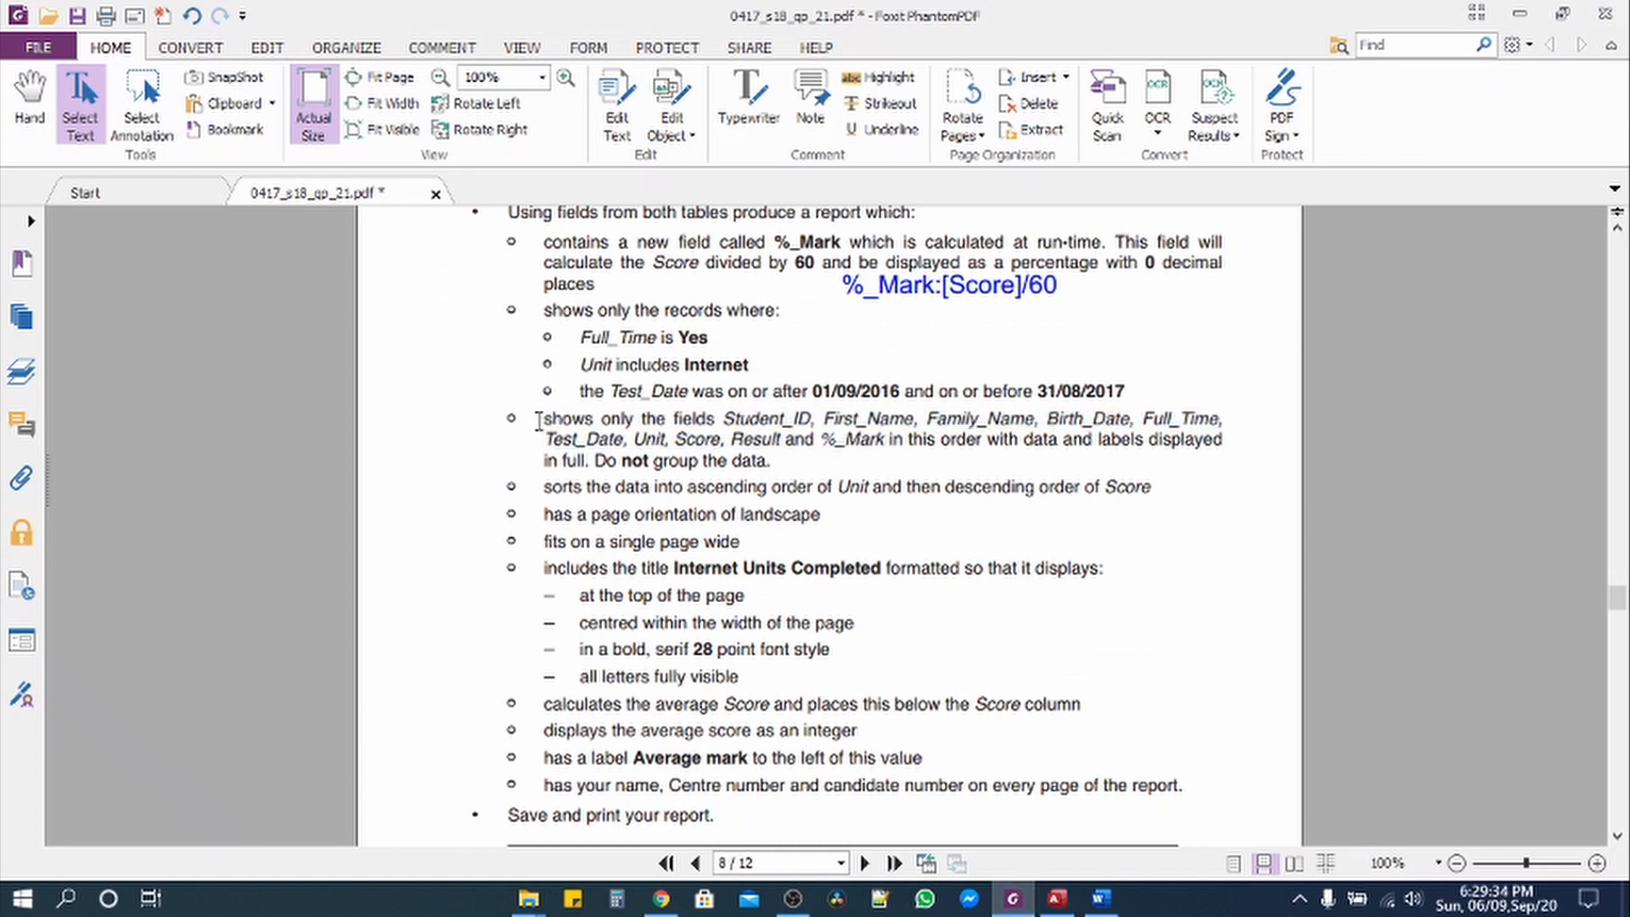
drag(726, 420, 1029, 420)
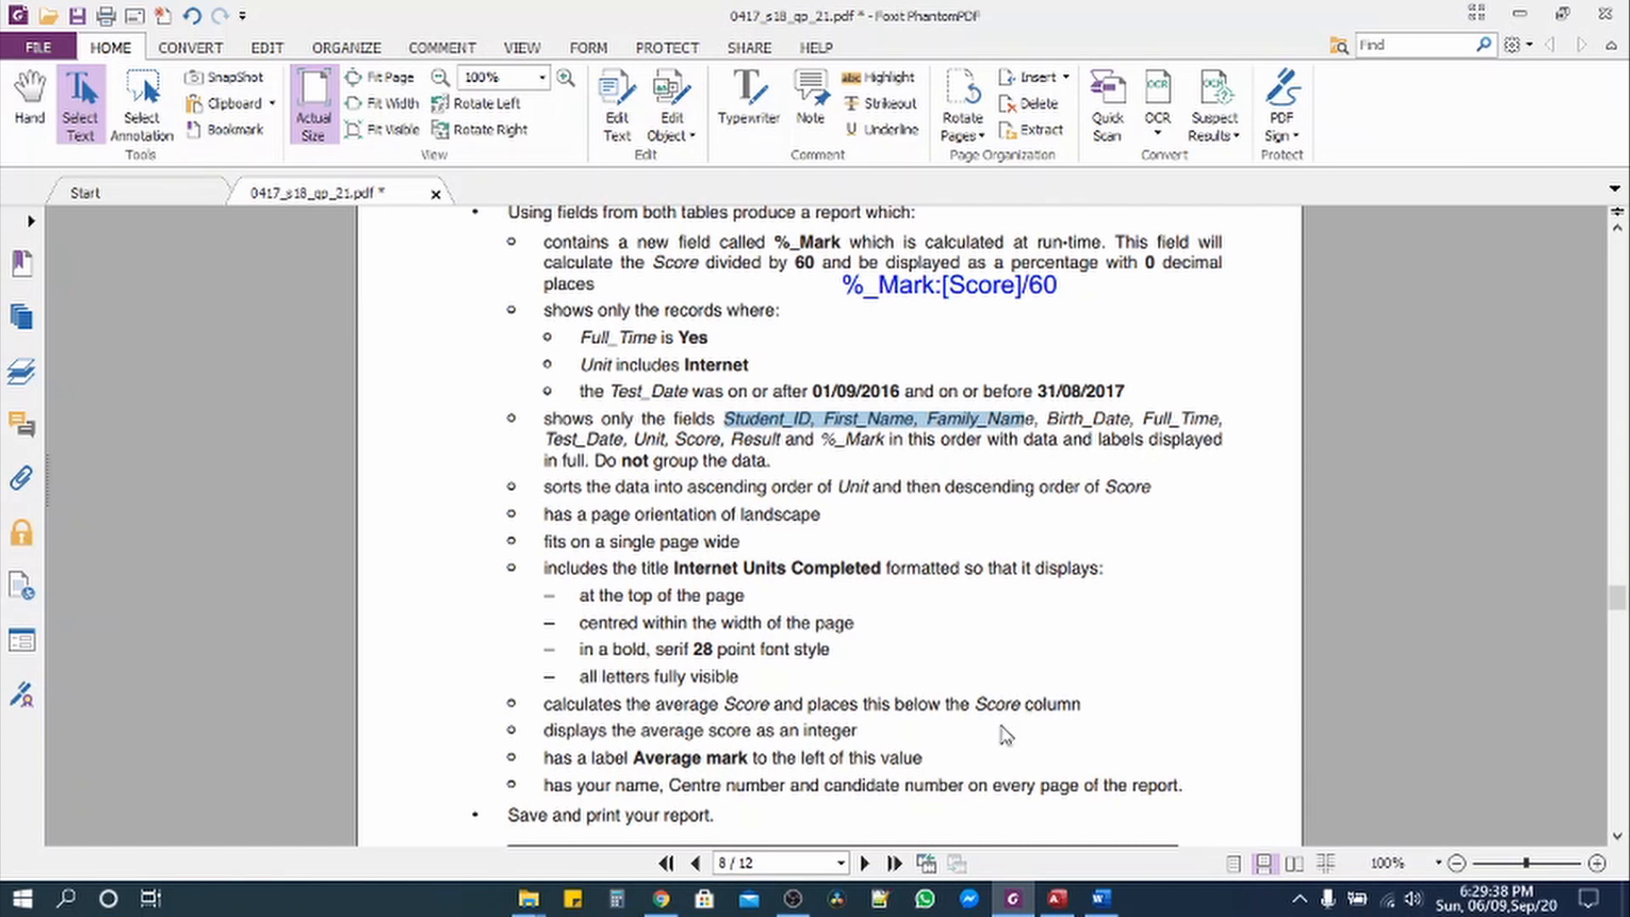
click(1057, 898)
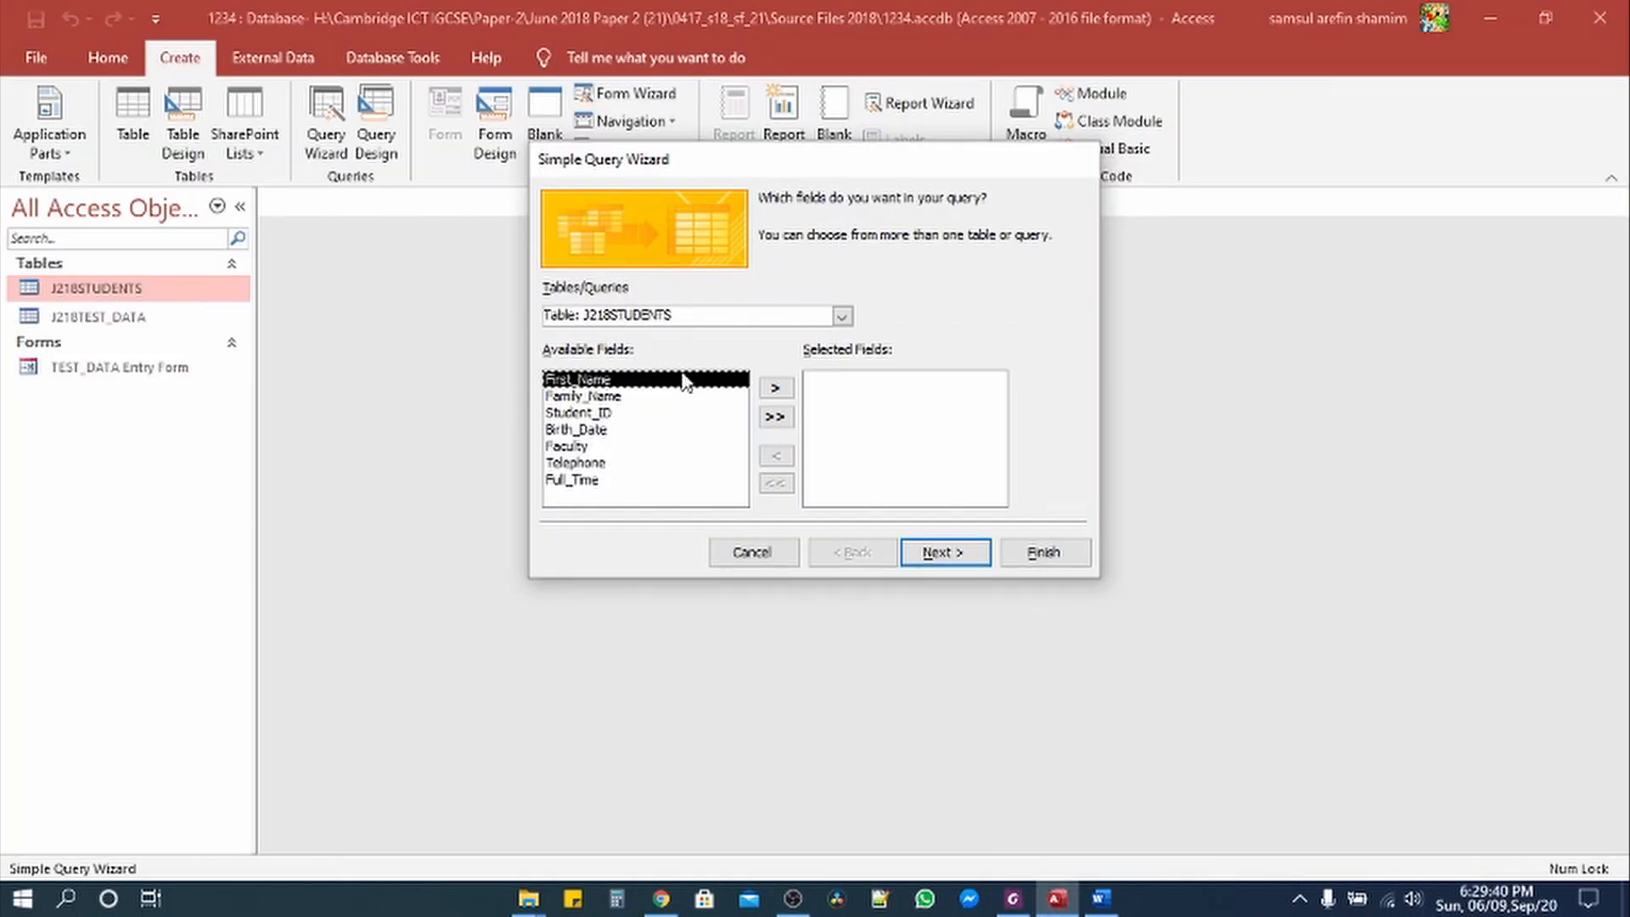
double_click(607, 414)
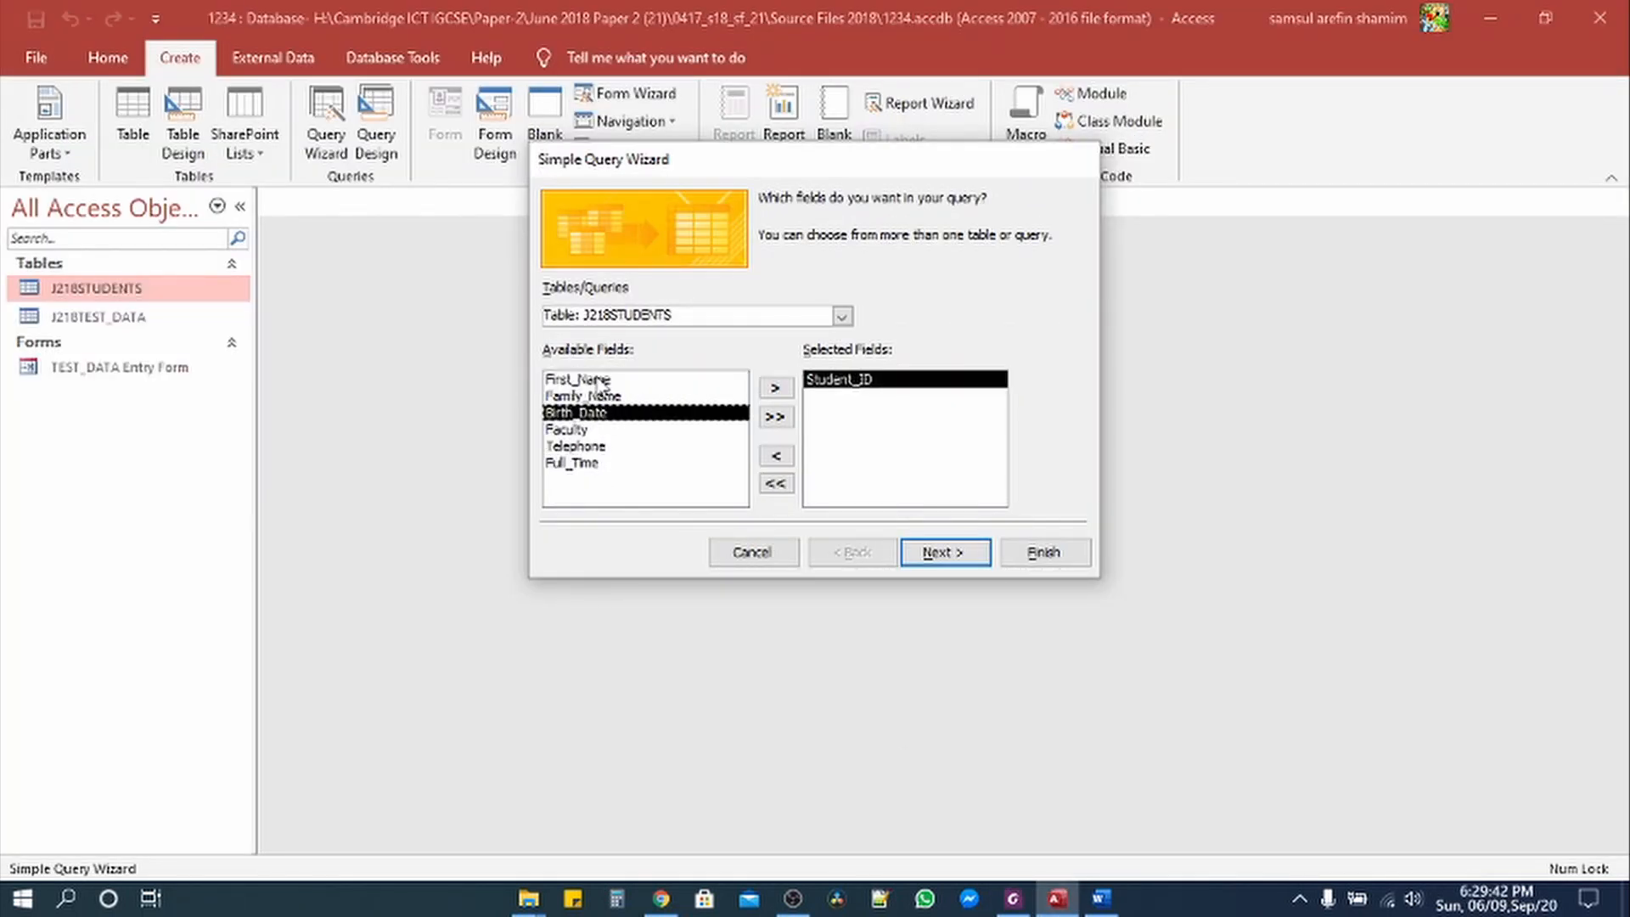
double_click(598, 379)
double_click(606, 382)
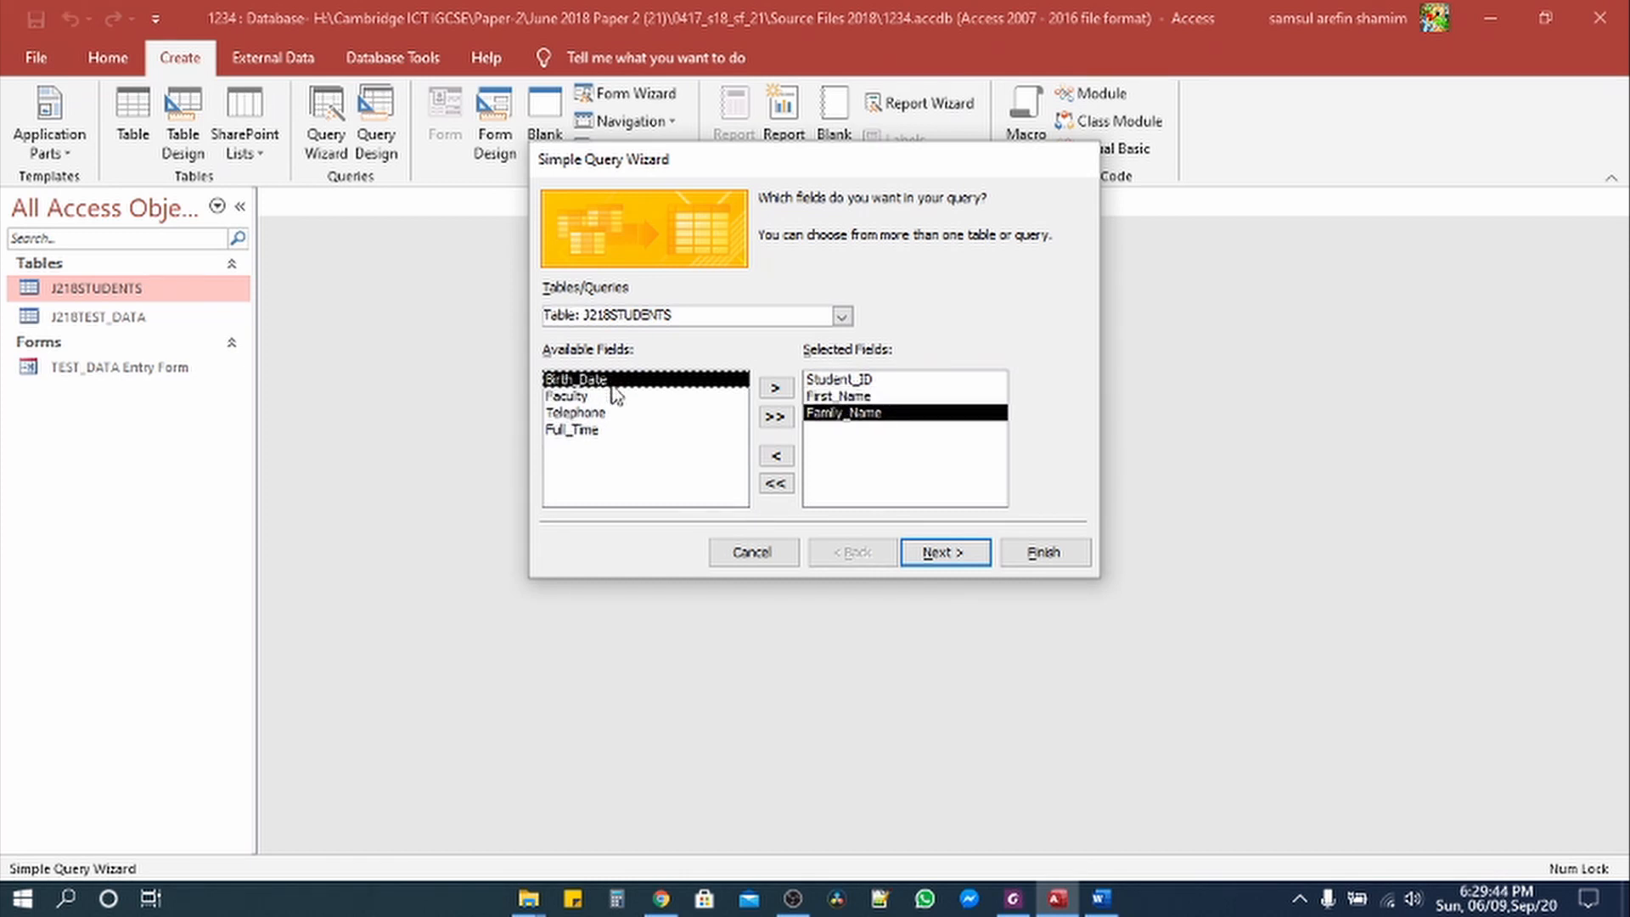
Step: Add Birth_Date and Full_Time from J218STUDENTS to the selected fields
click(1015, 900)
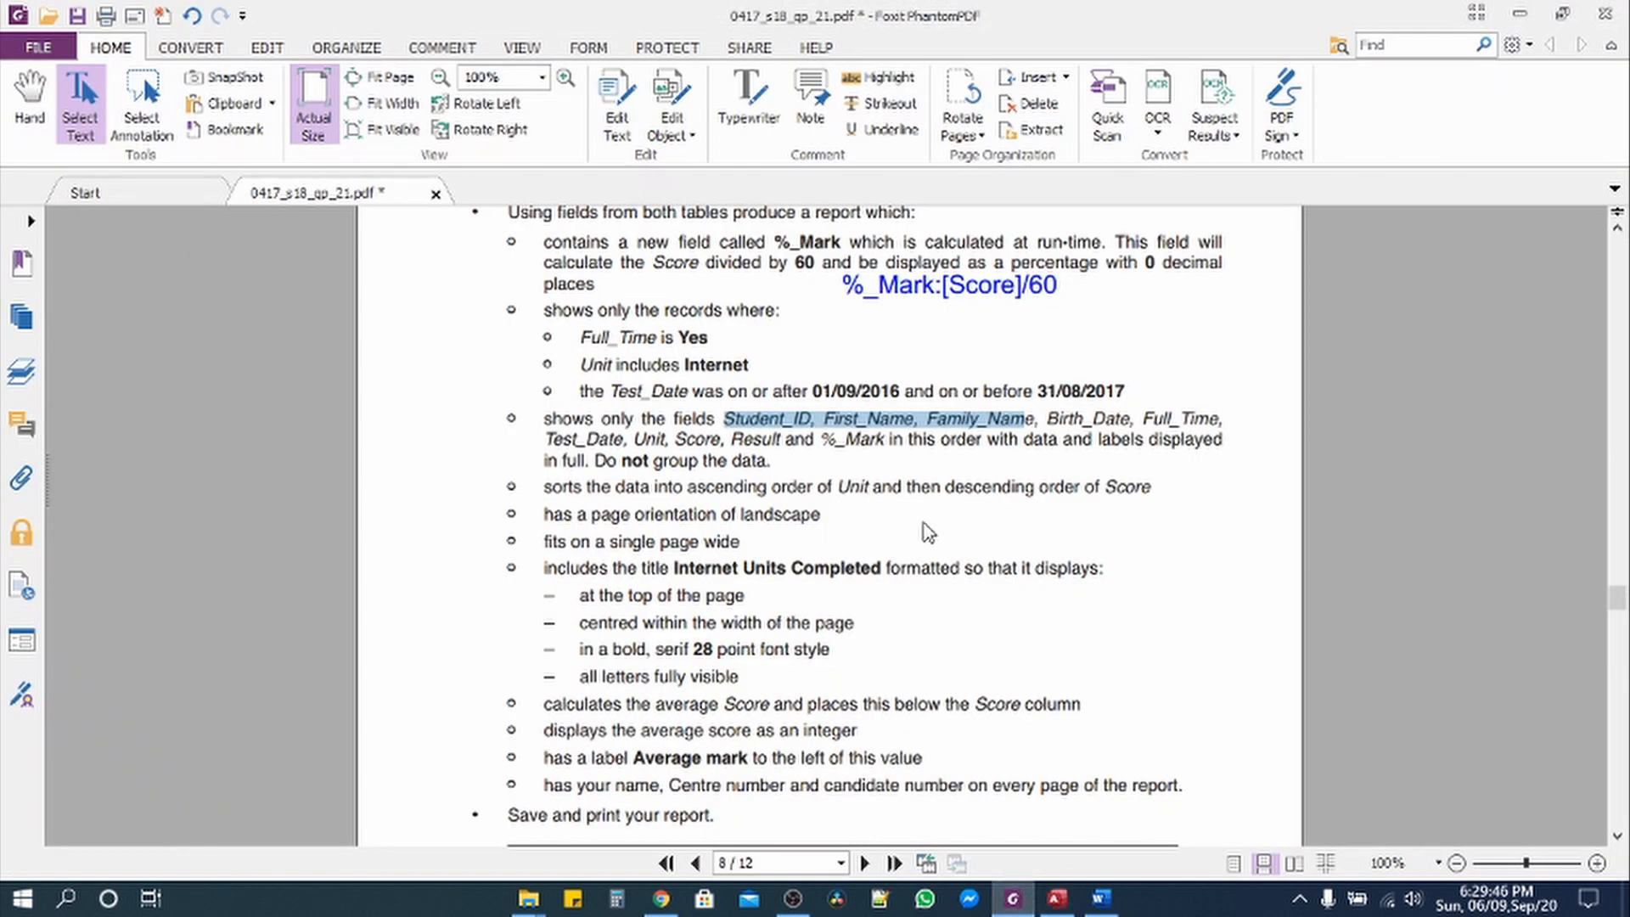
drag(1050, 420, 627, 440)
click(1057, 899)
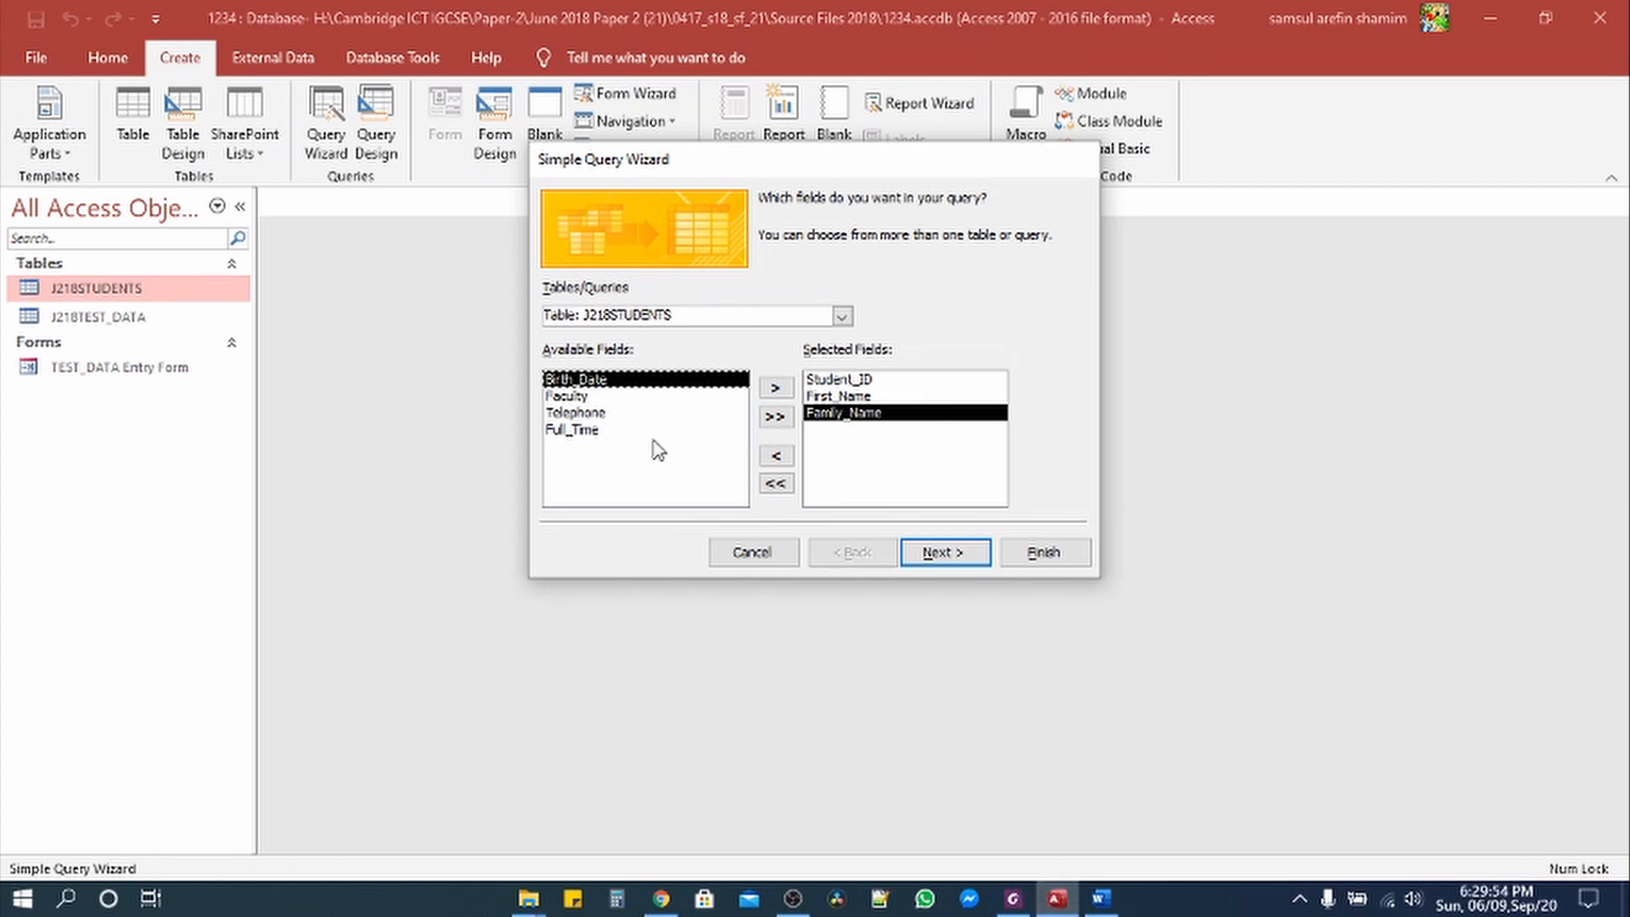
double_click(599, 379)
click(1013, 898)
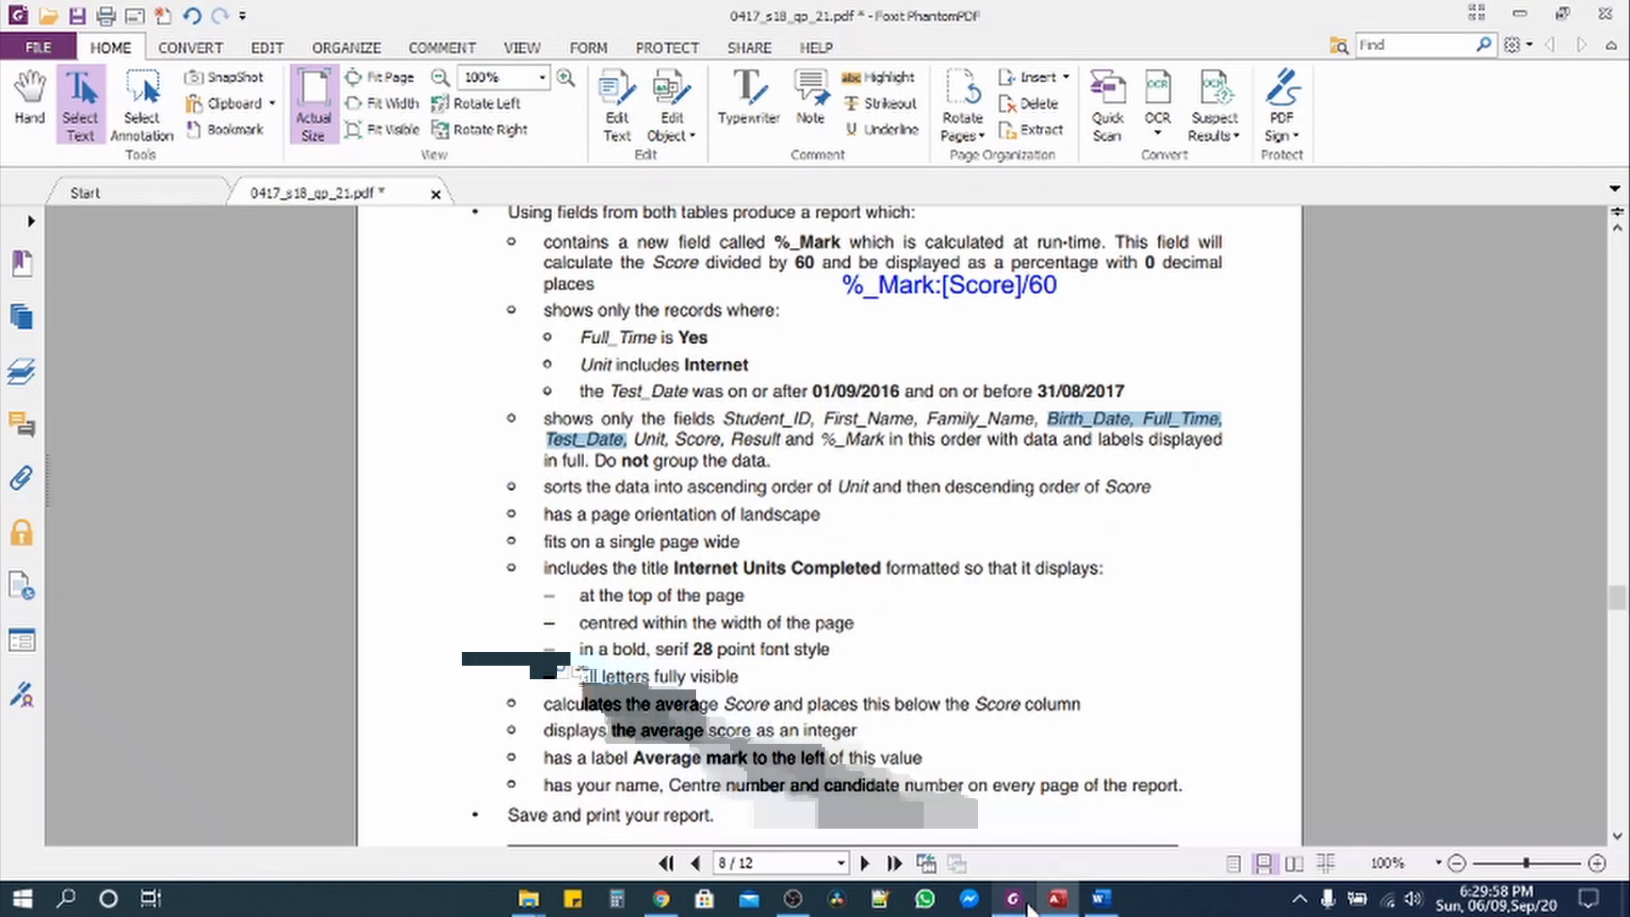
click(1023, 902)
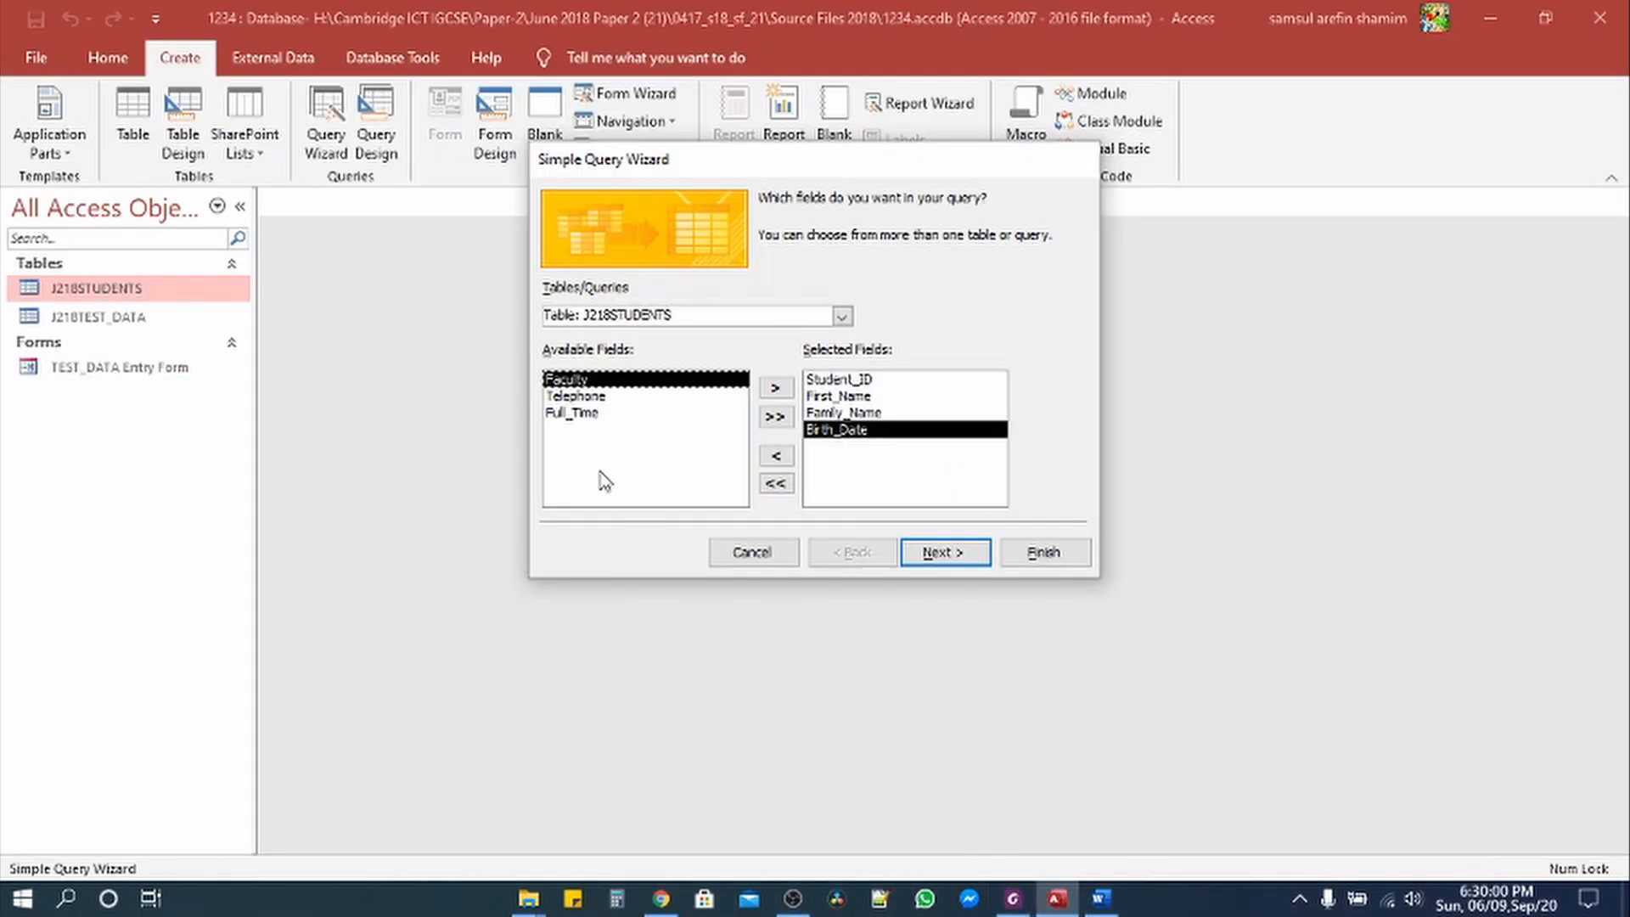
double_click(581, 414)
click(1014, 900)
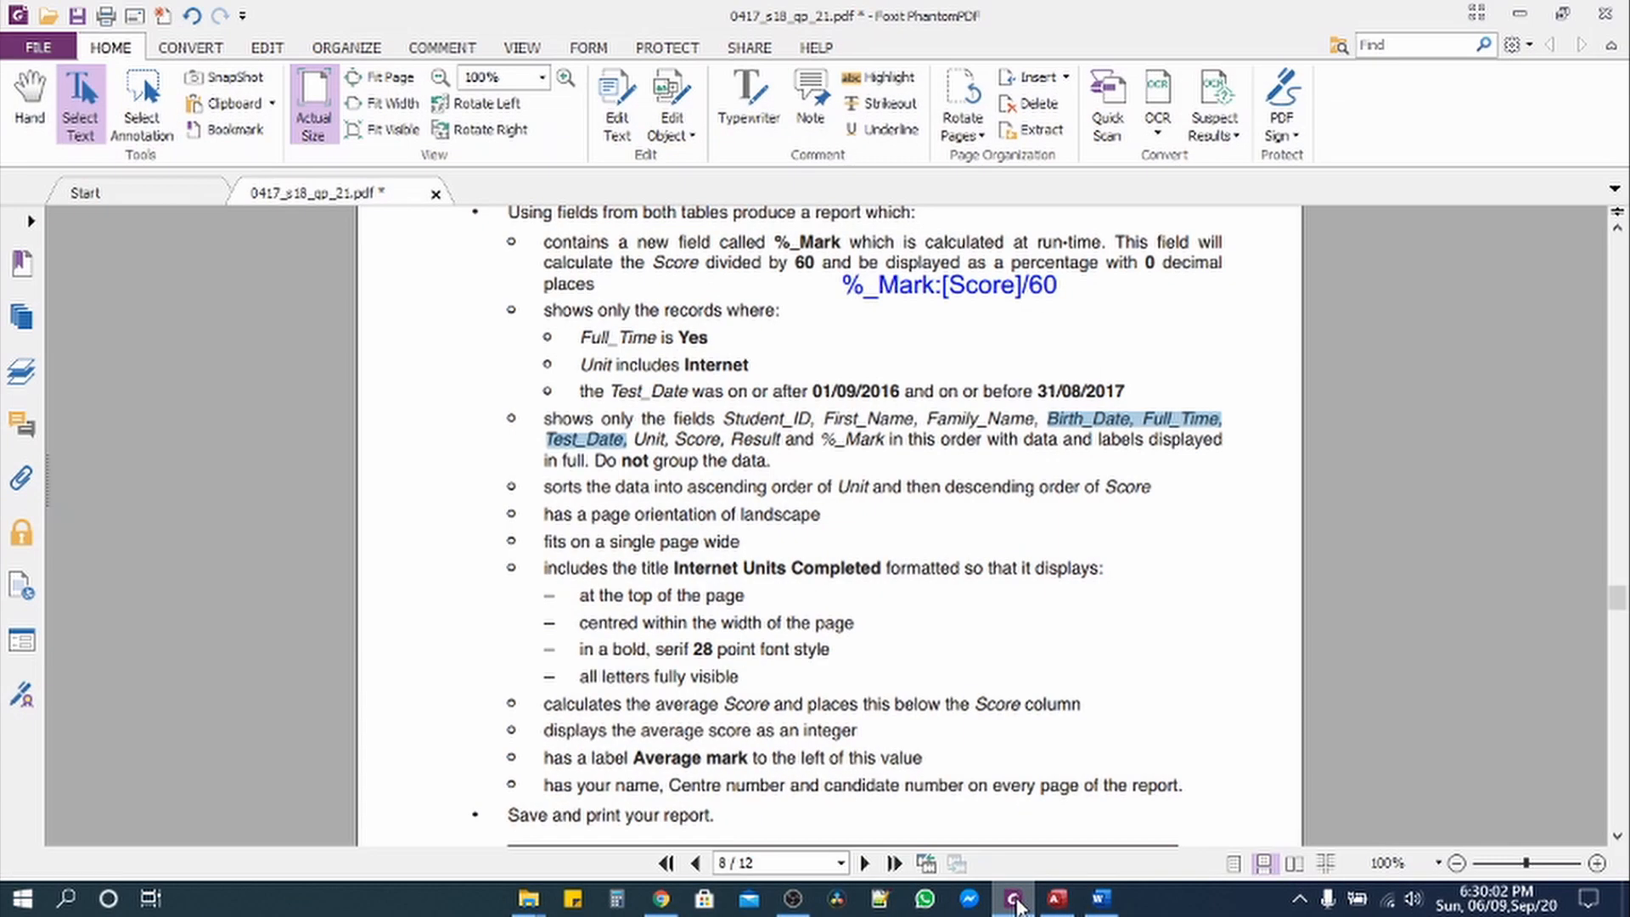
click(1016, 903)
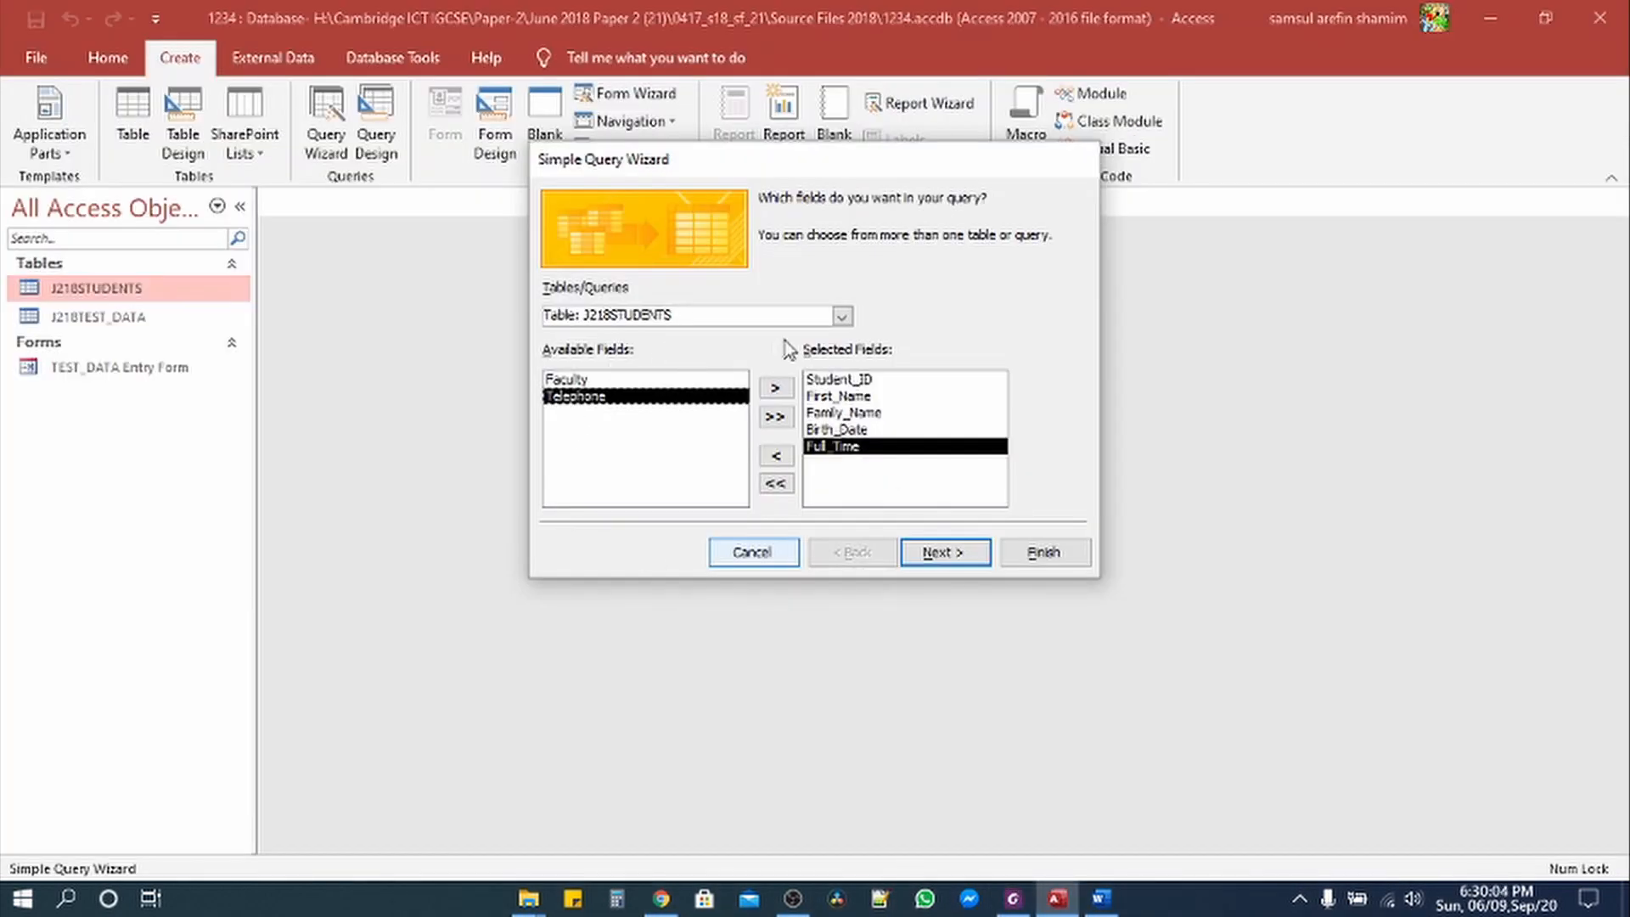
click(841, 316)
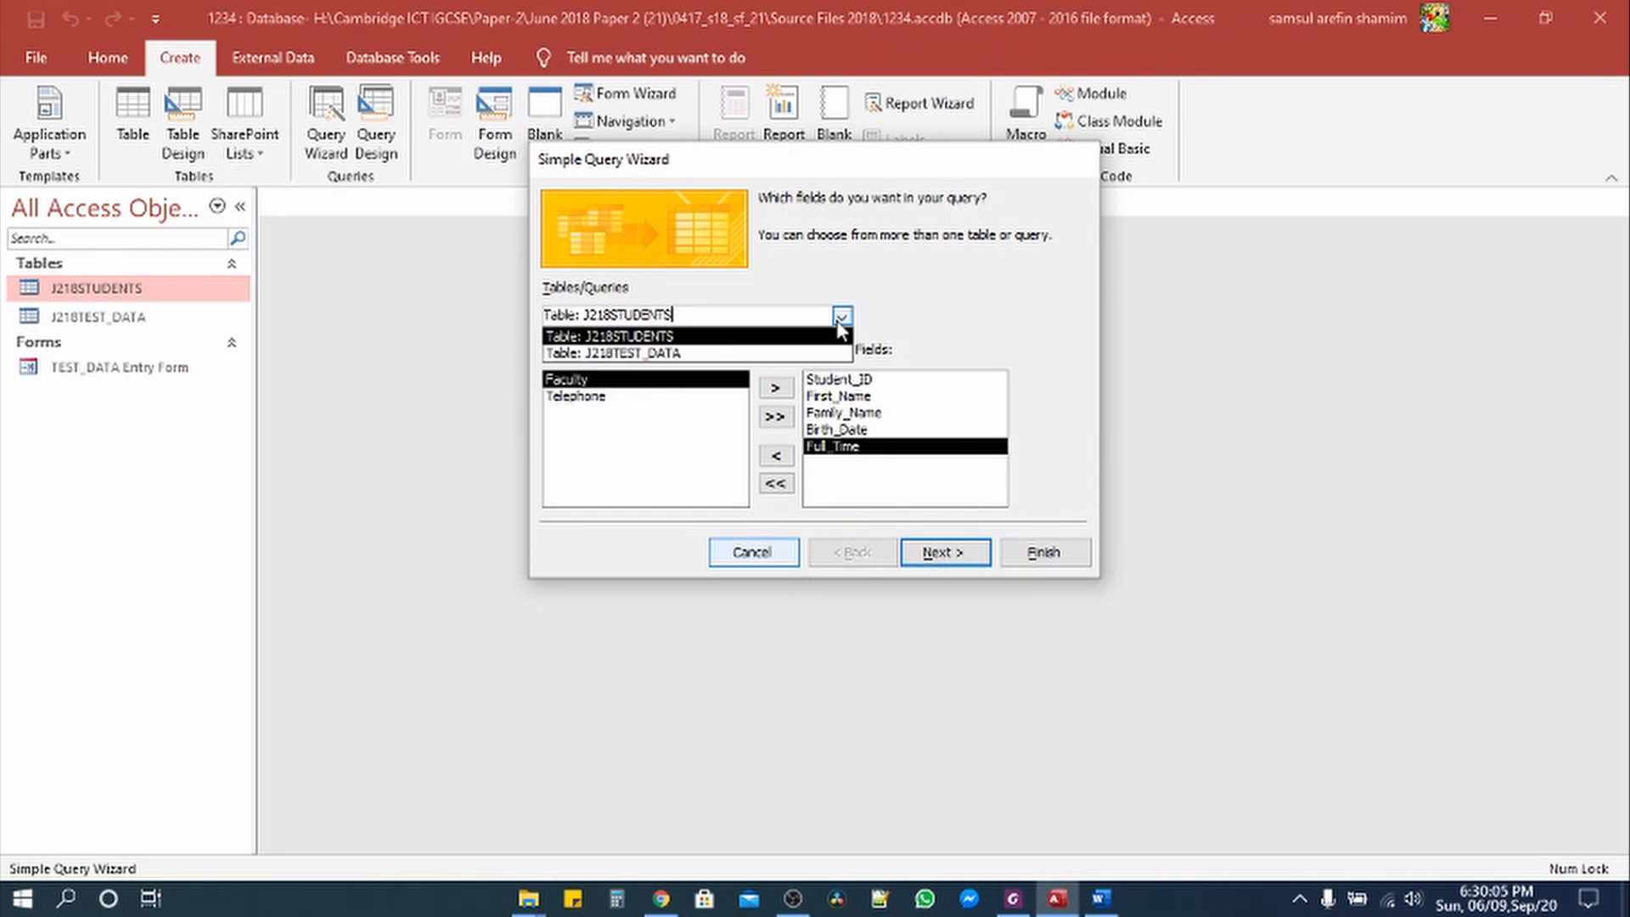
Step: Switch to J218TEST_DATA and add Test_Date, Unit, Score and Result to the selected fields
click(686, 354)
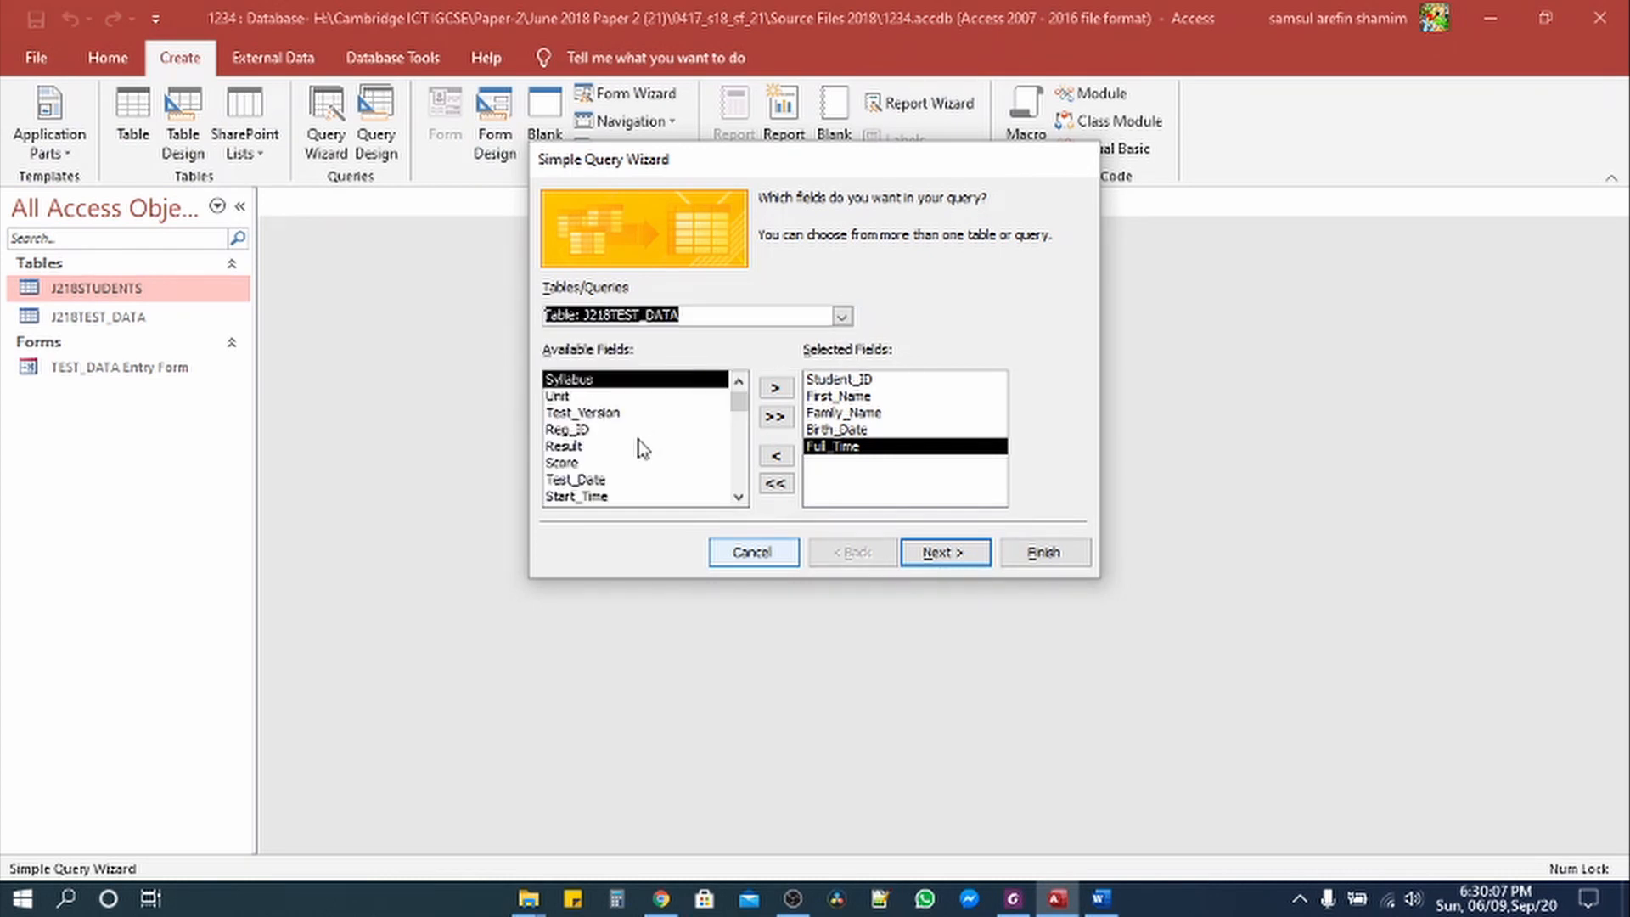
double_click(592, 484)
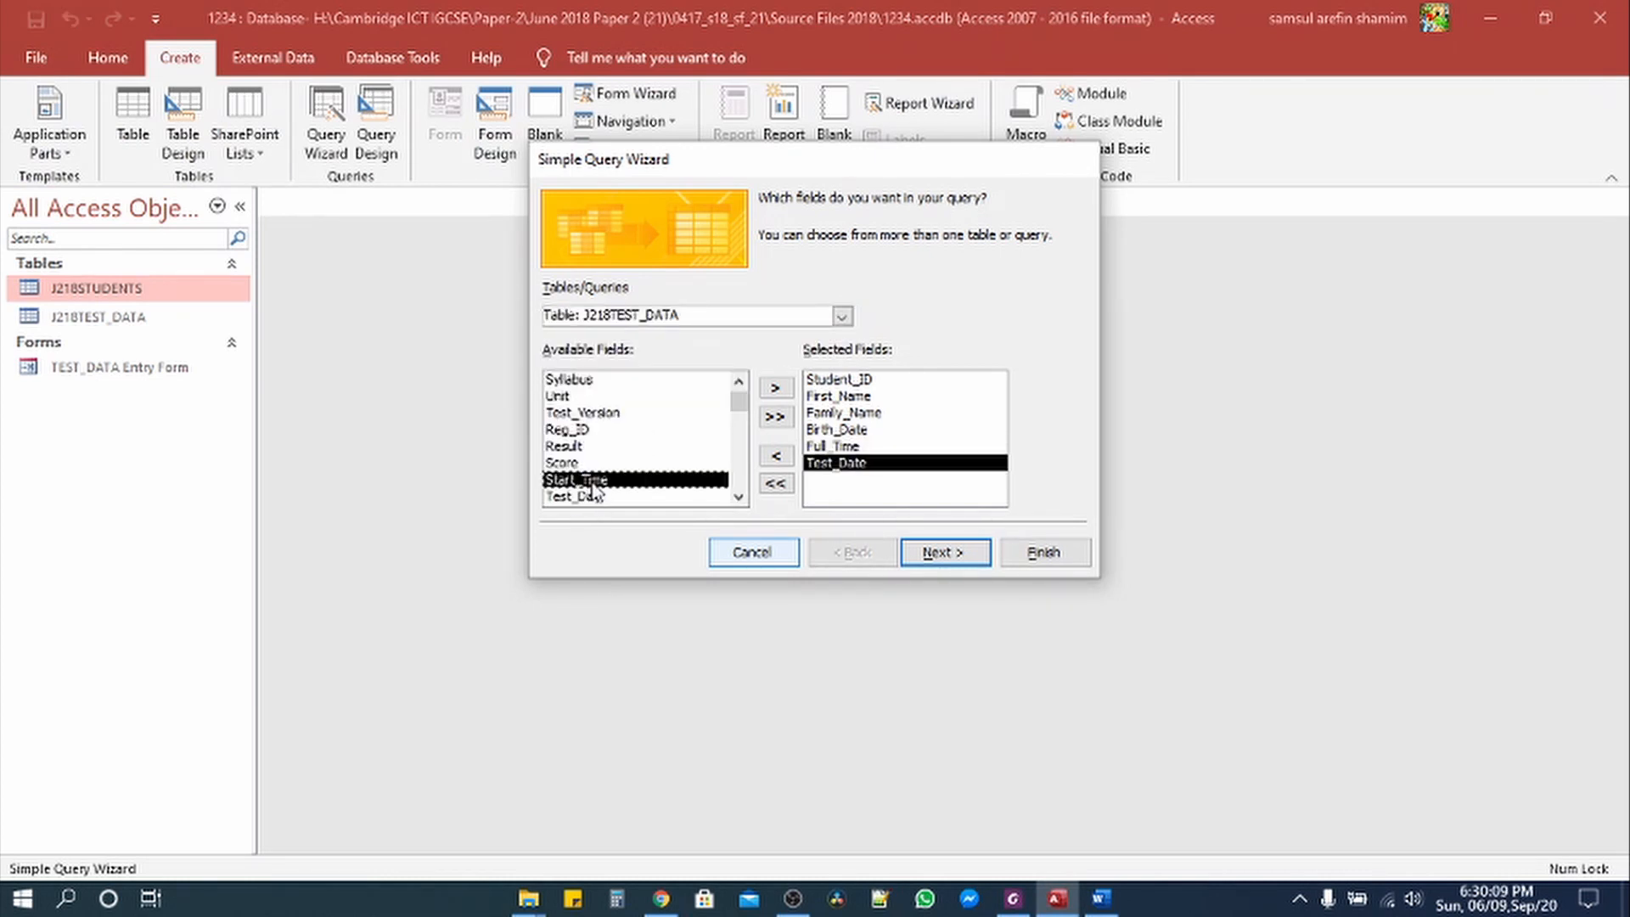
click(1012, 900)
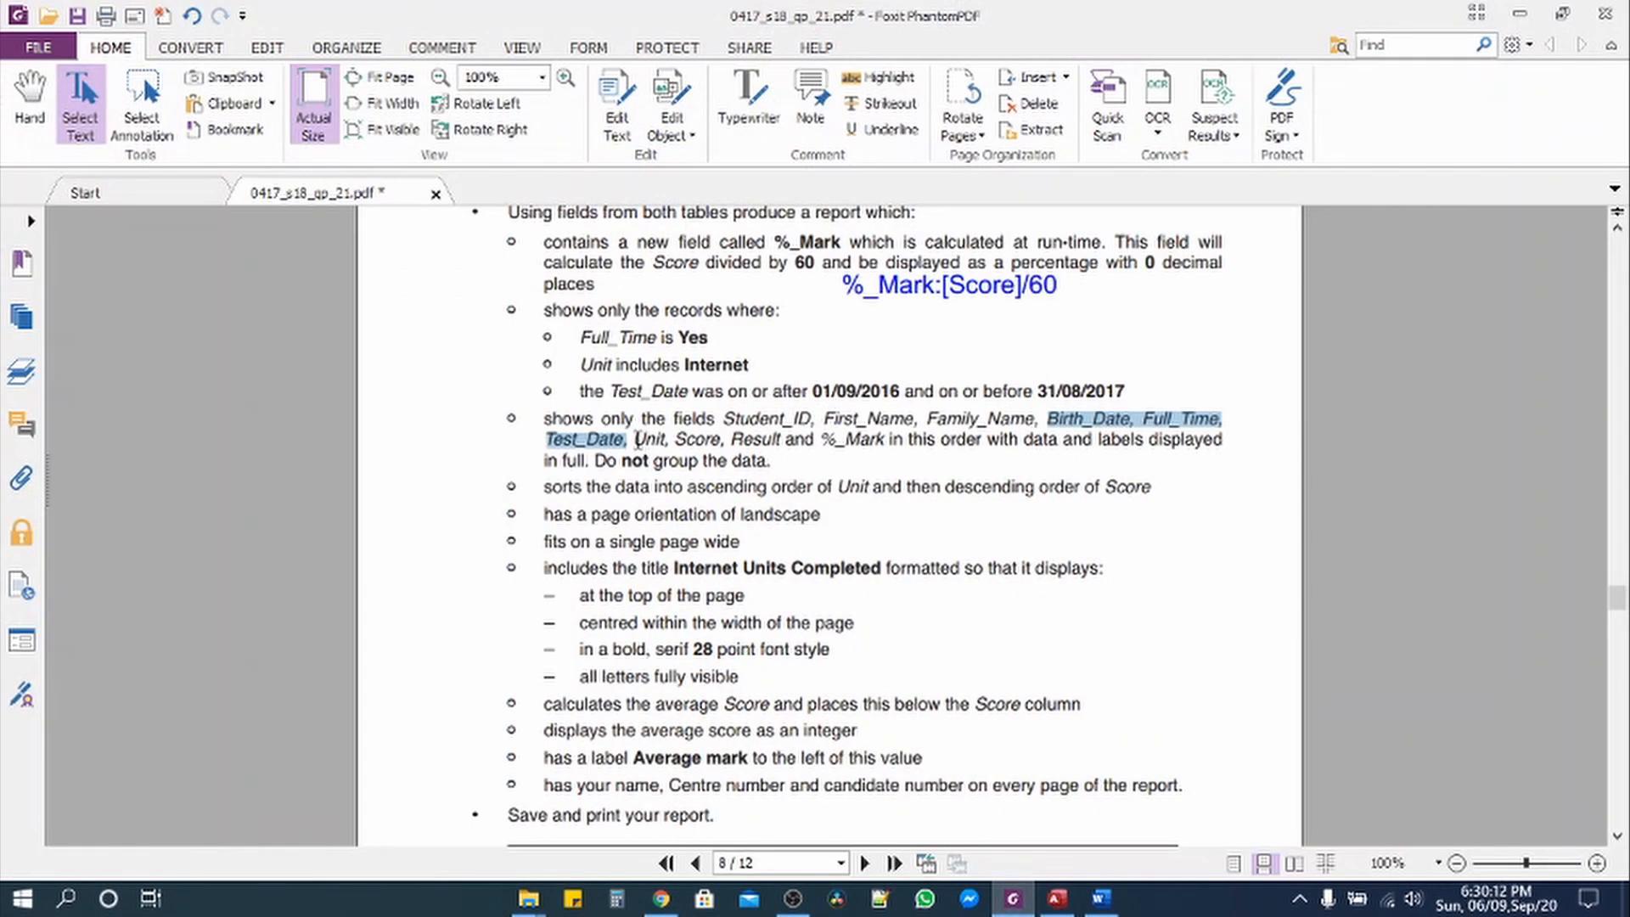
drag(635, 439, 771, 443)
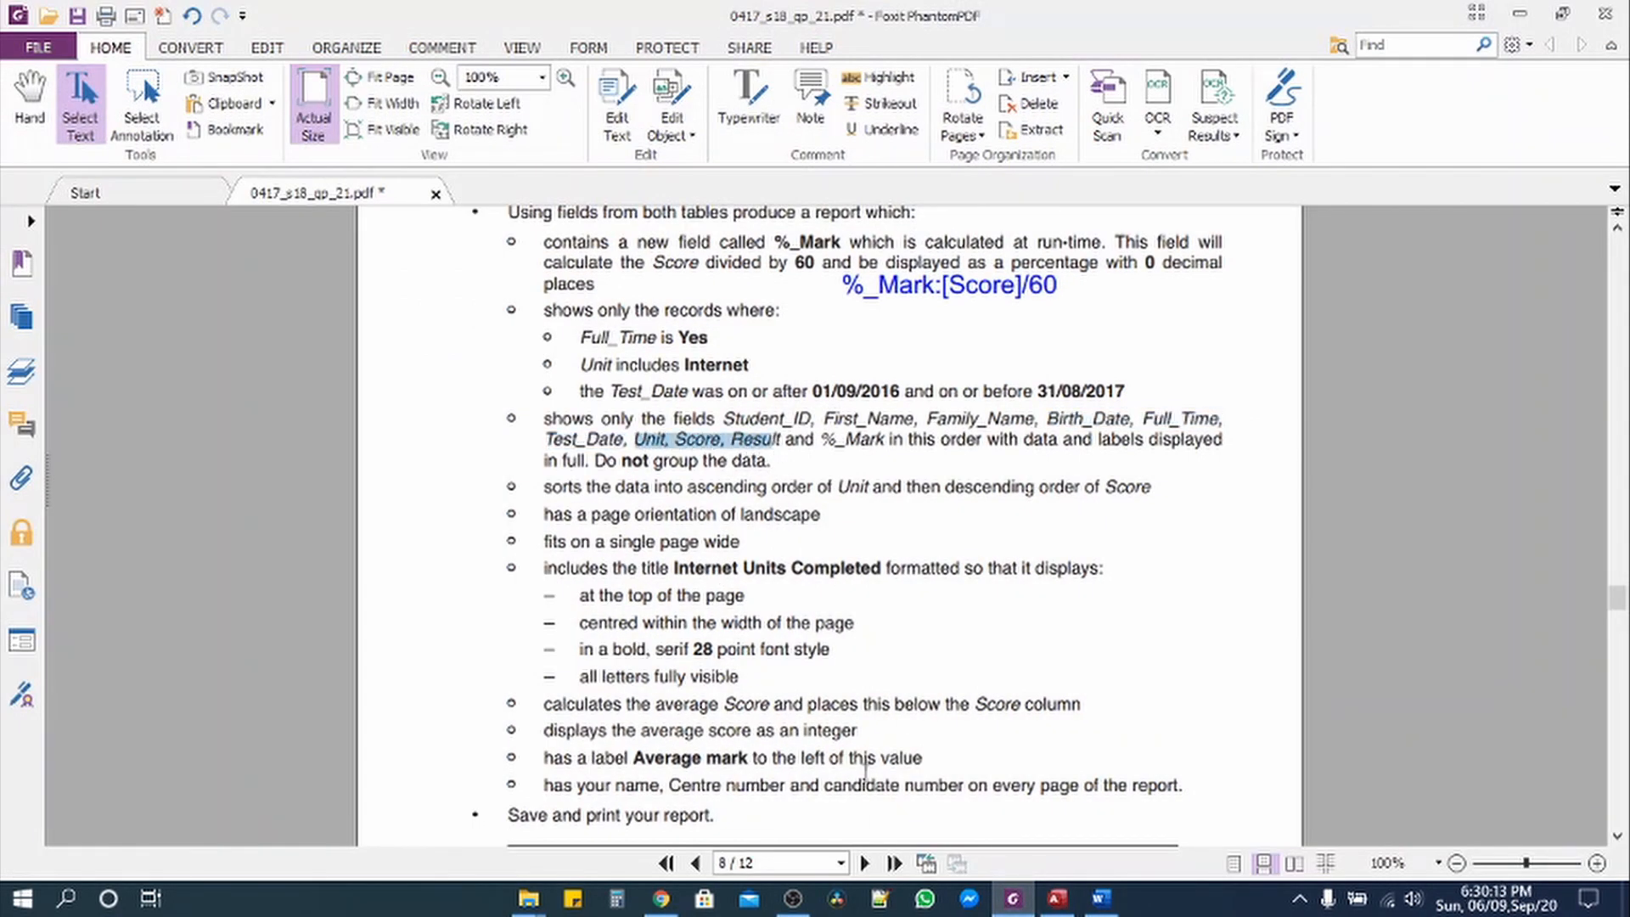
click(1012, 899)
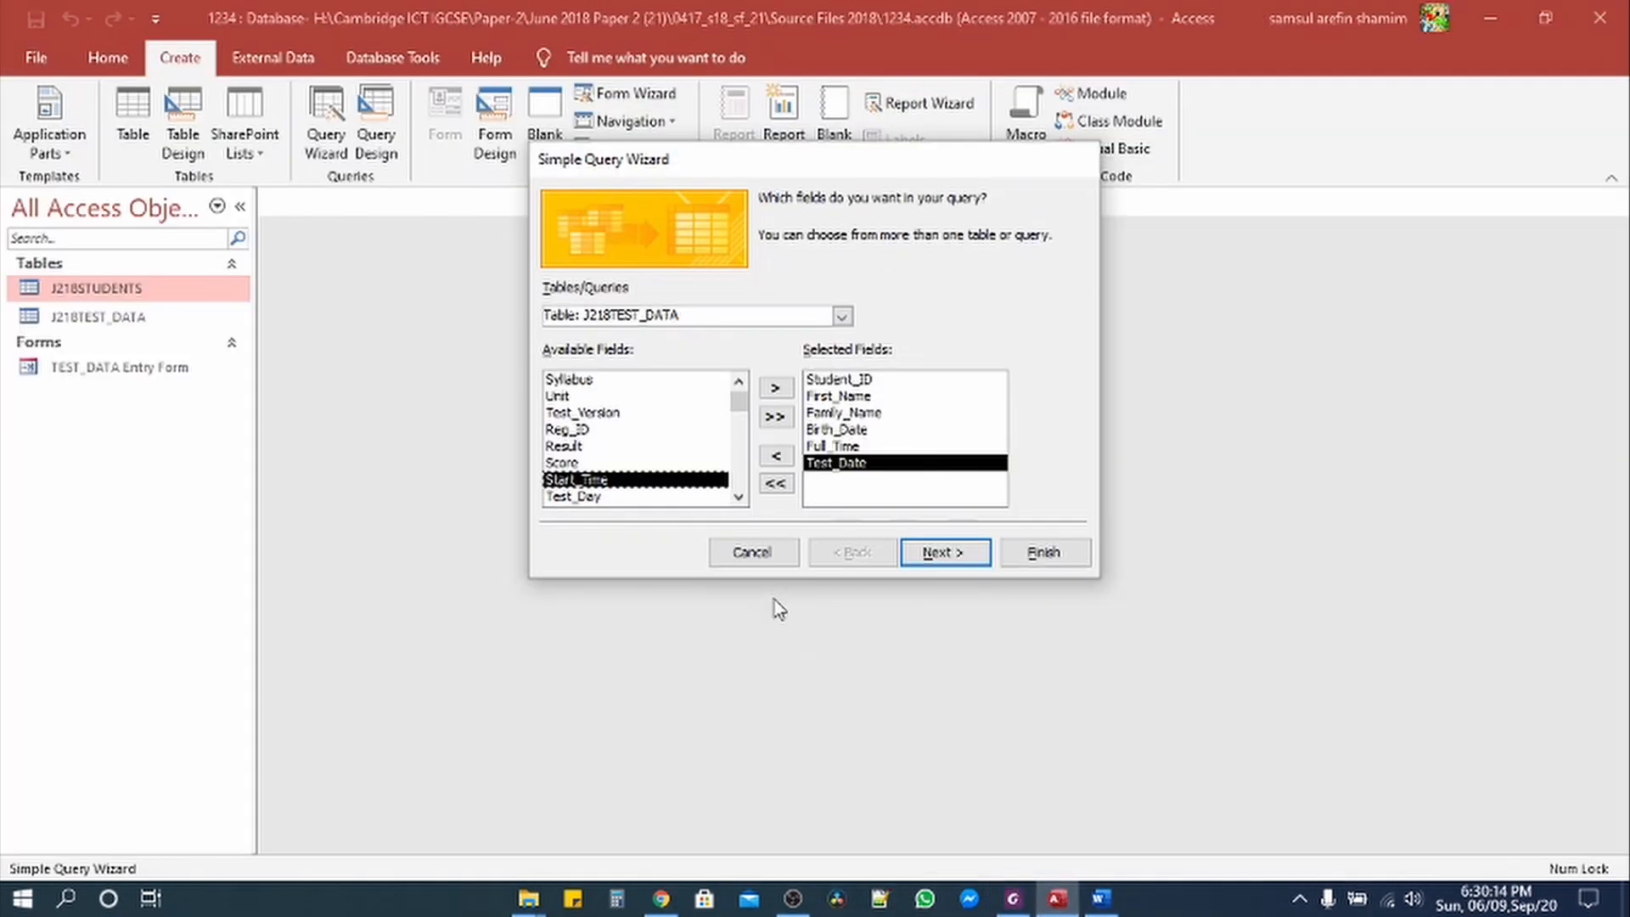
double_click(560, 395)
double_click(575, 447)
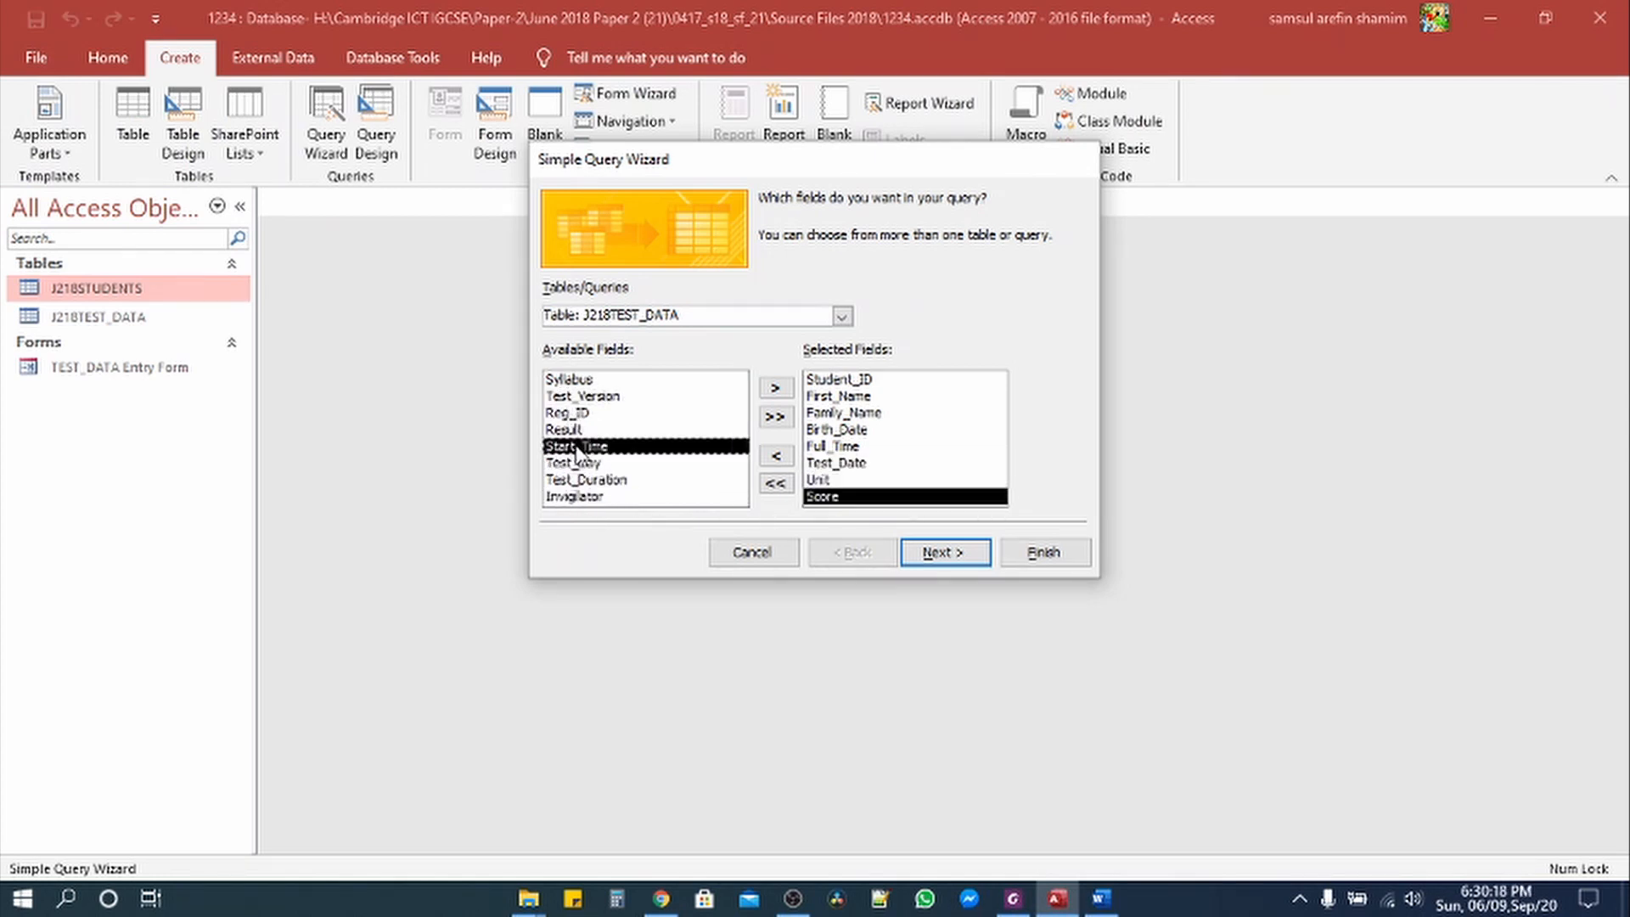
double_click(565, 430)
Step: Highlight 'Do not group the data' in yellow in the PDF, then advance the wizard
click(1012, 898)
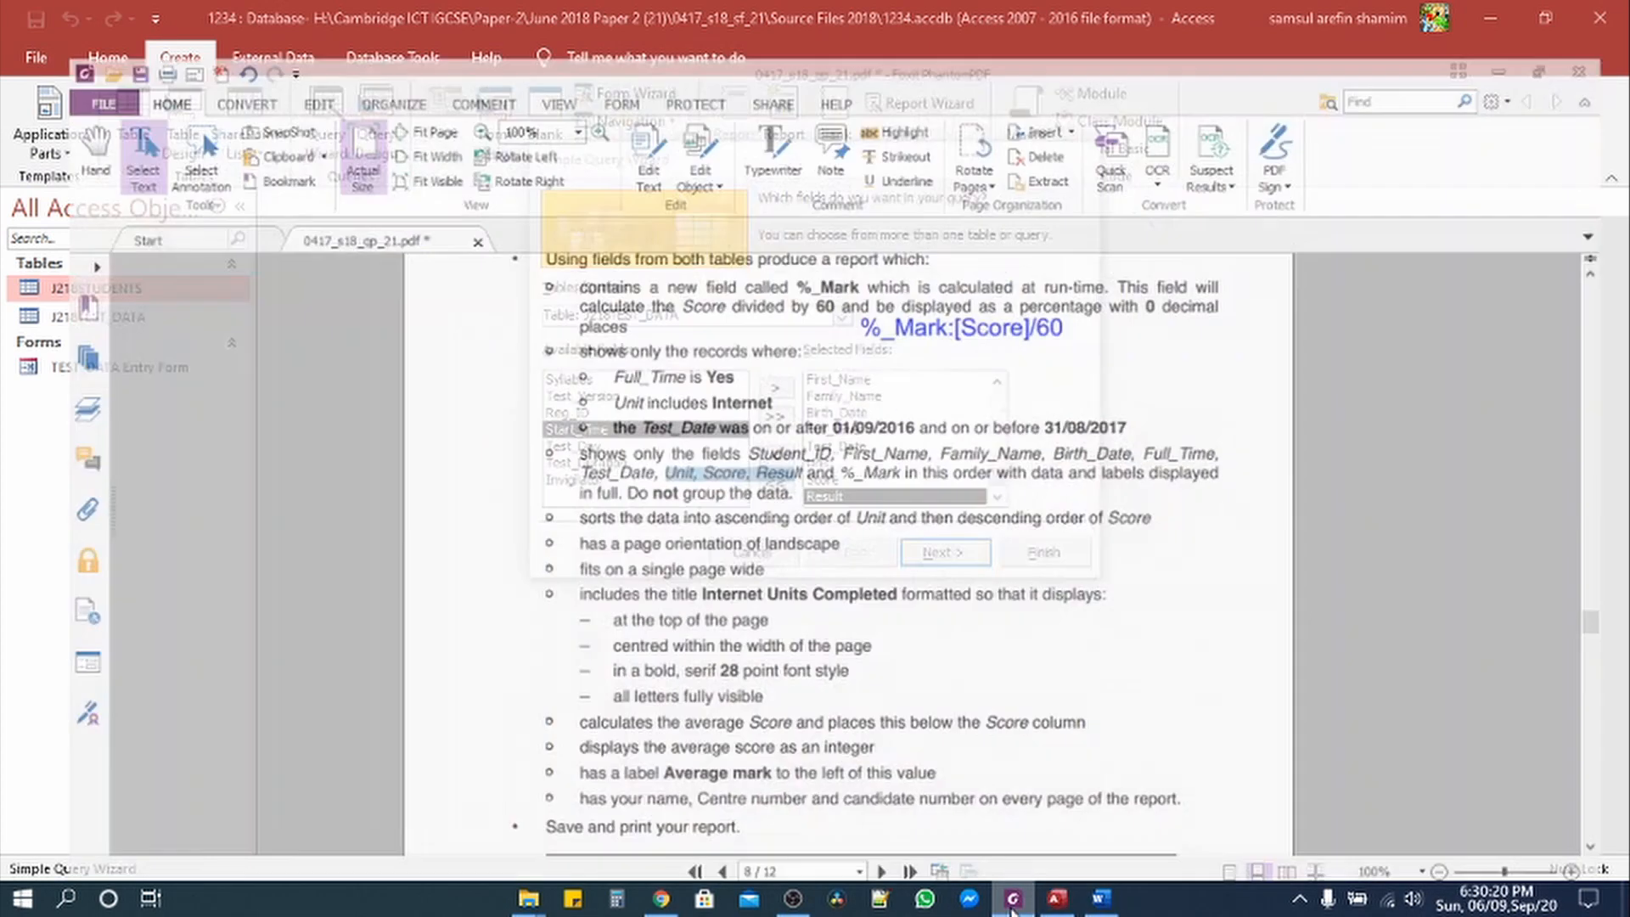
drag(822, 439, 888, 448)
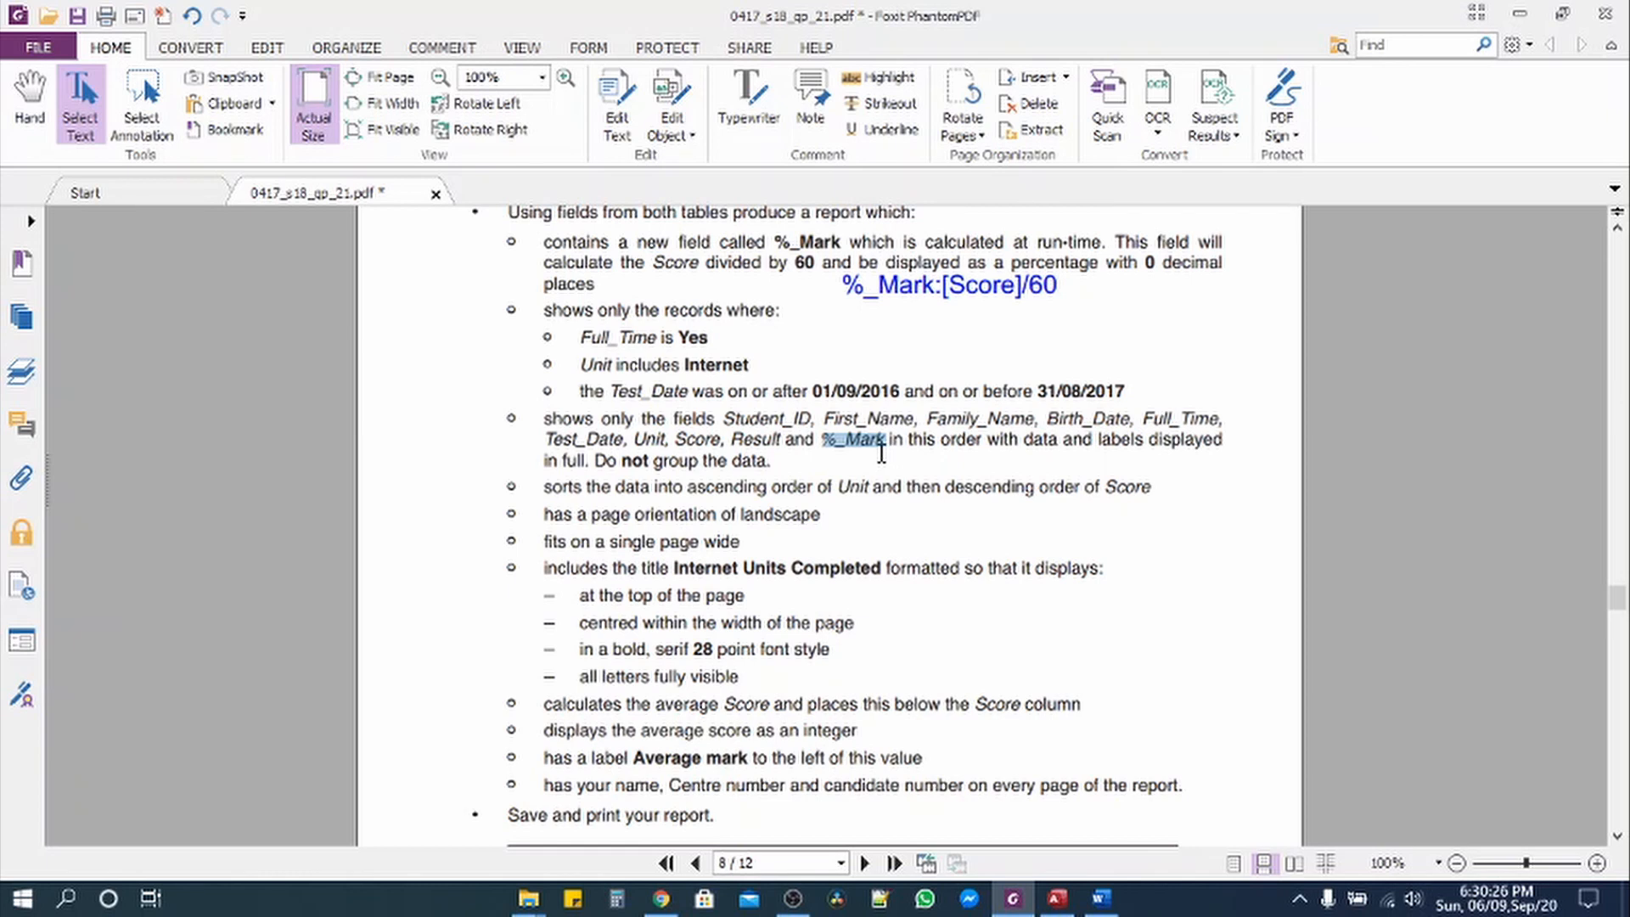
click(597, 461)
drag(597, 461, 770, 461)
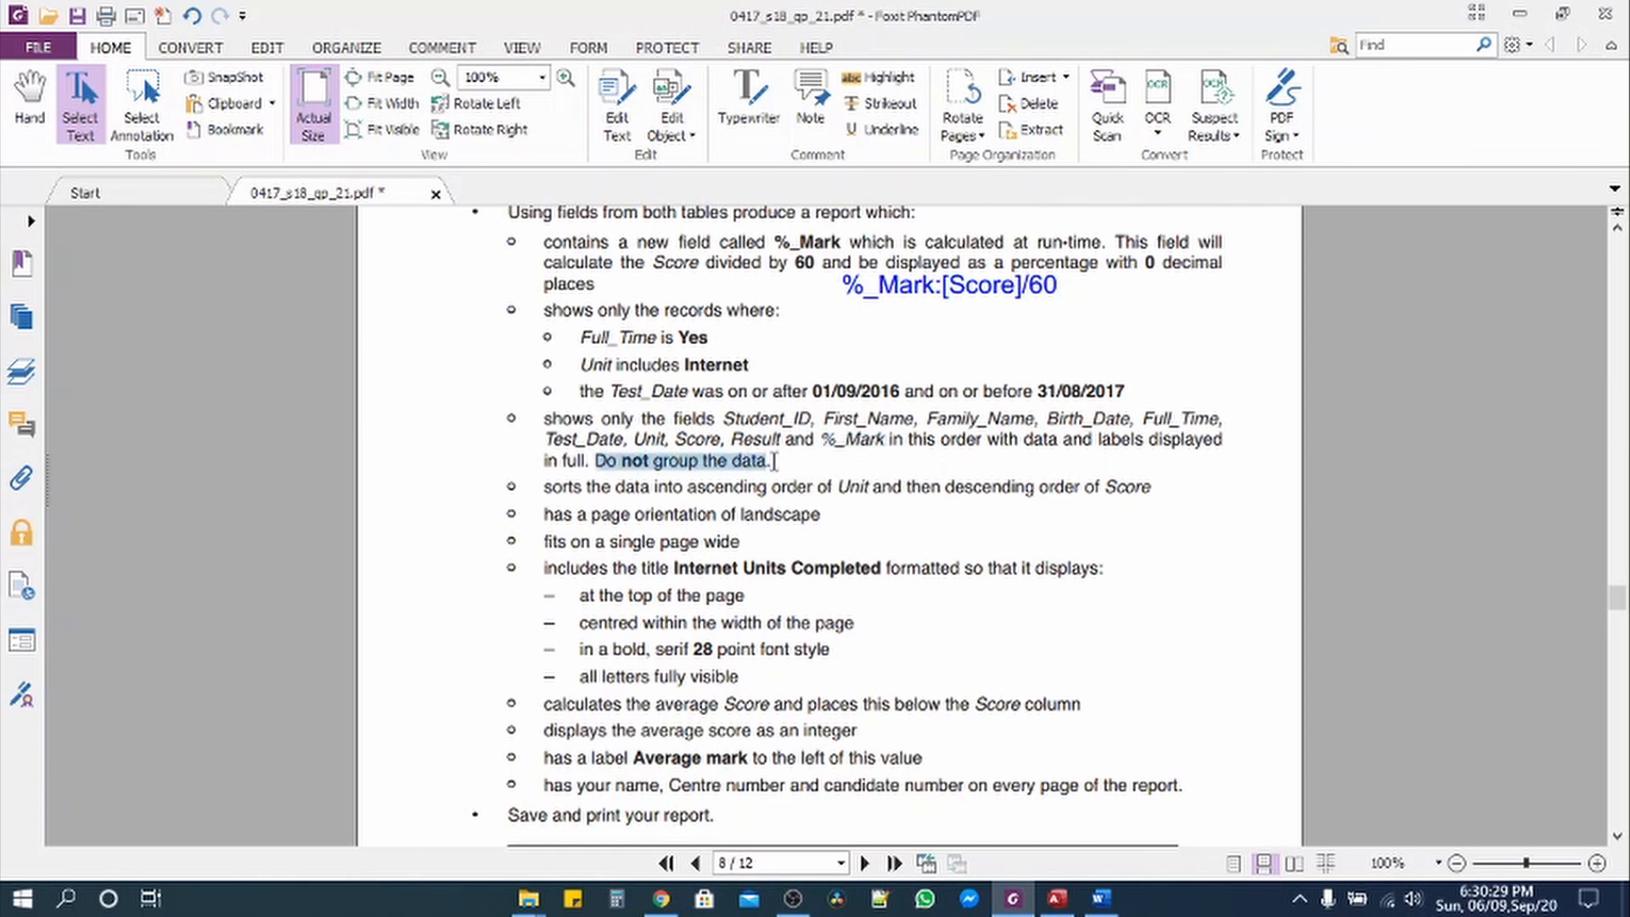
click(869, 82)
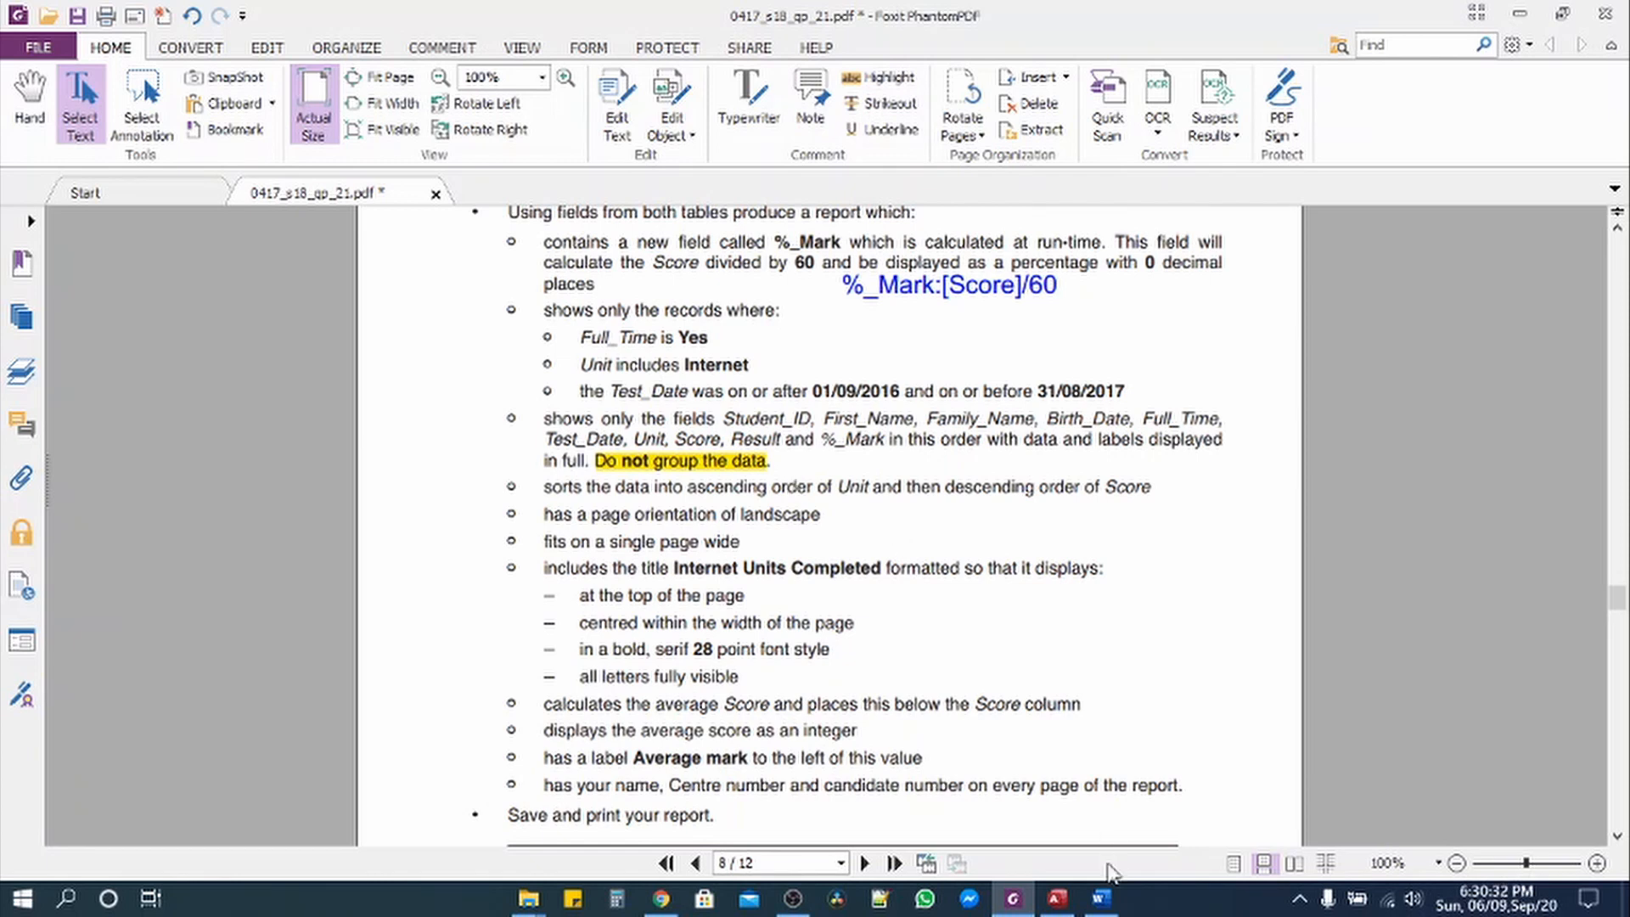
click(1051, 904)
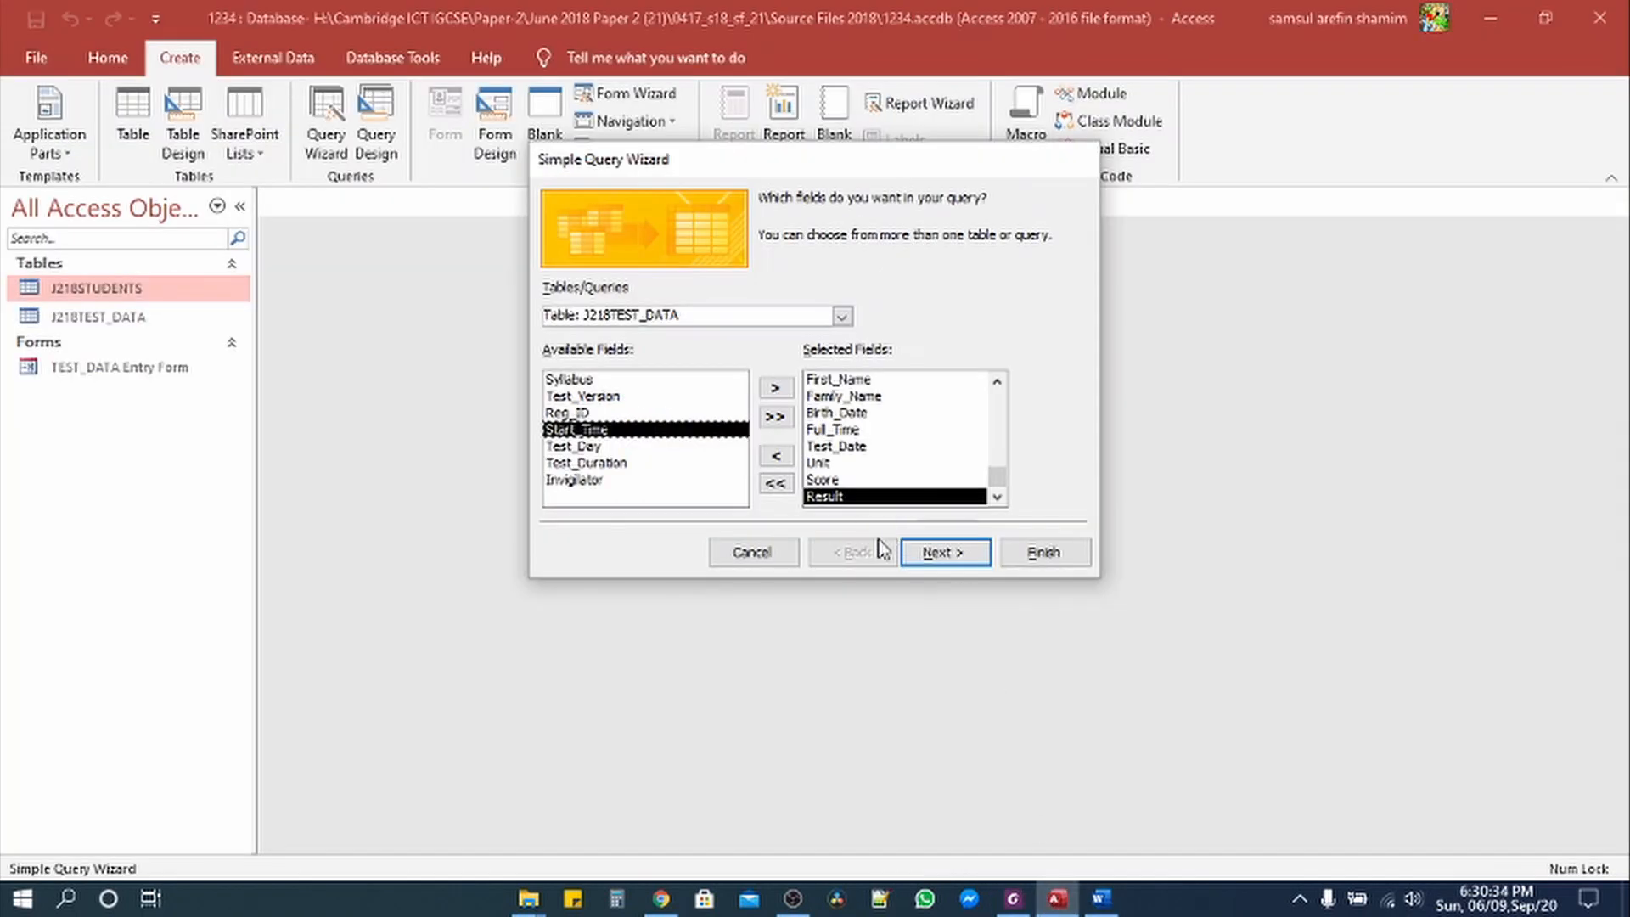
click(941, 553)
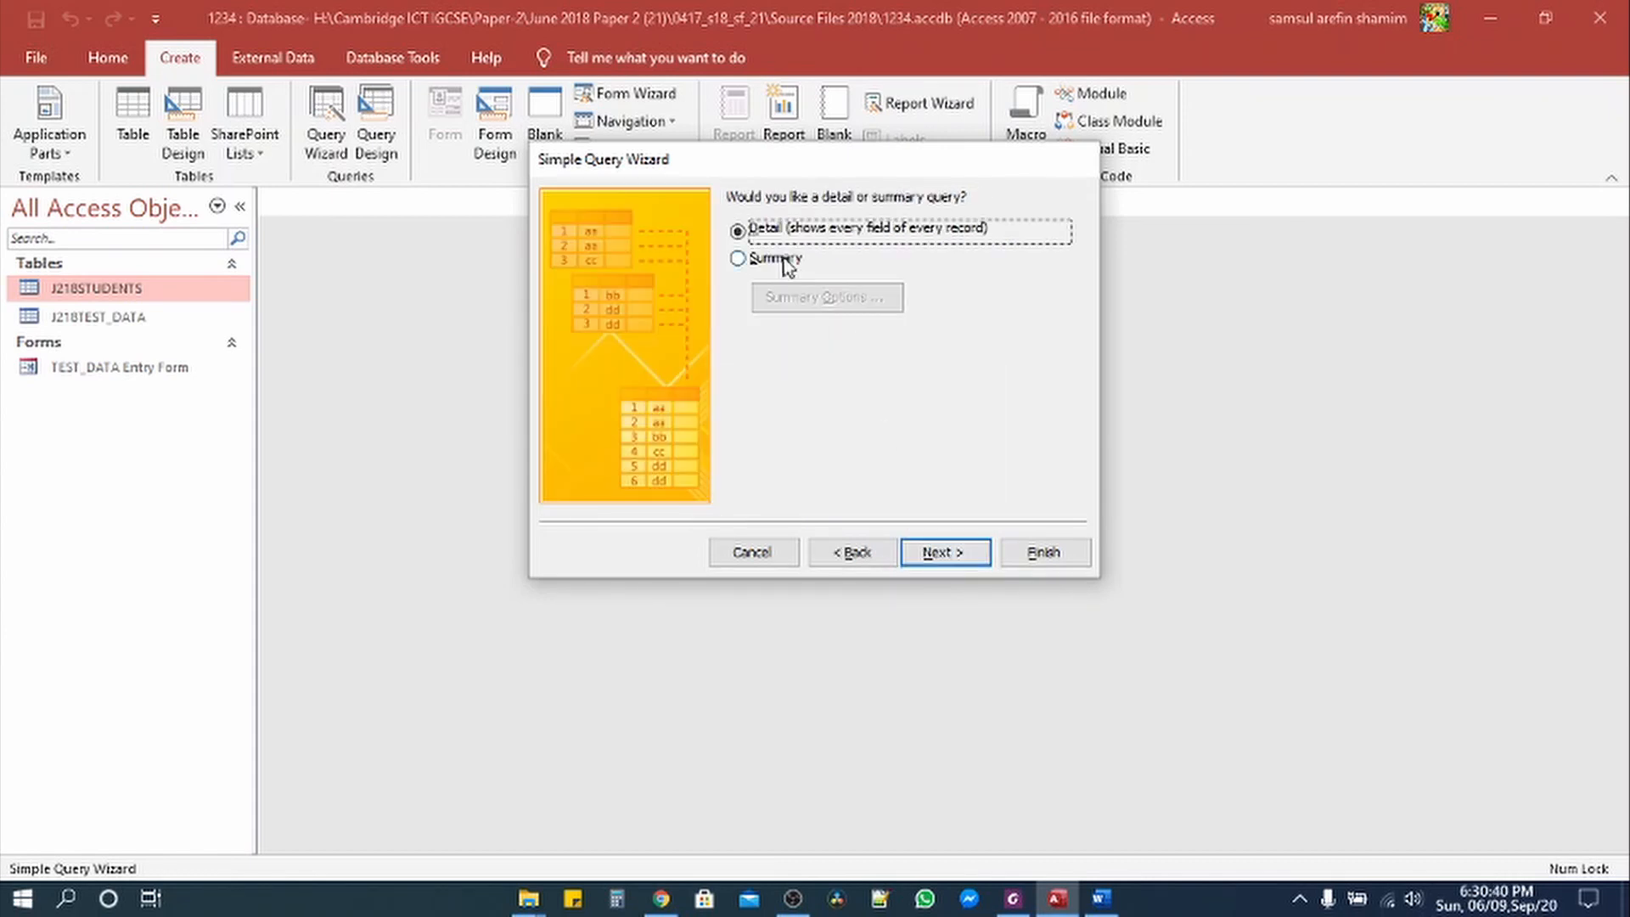
Step: Keep the detail query, title it 'Internet Units Completed' and finish to open it
click(940, 554)
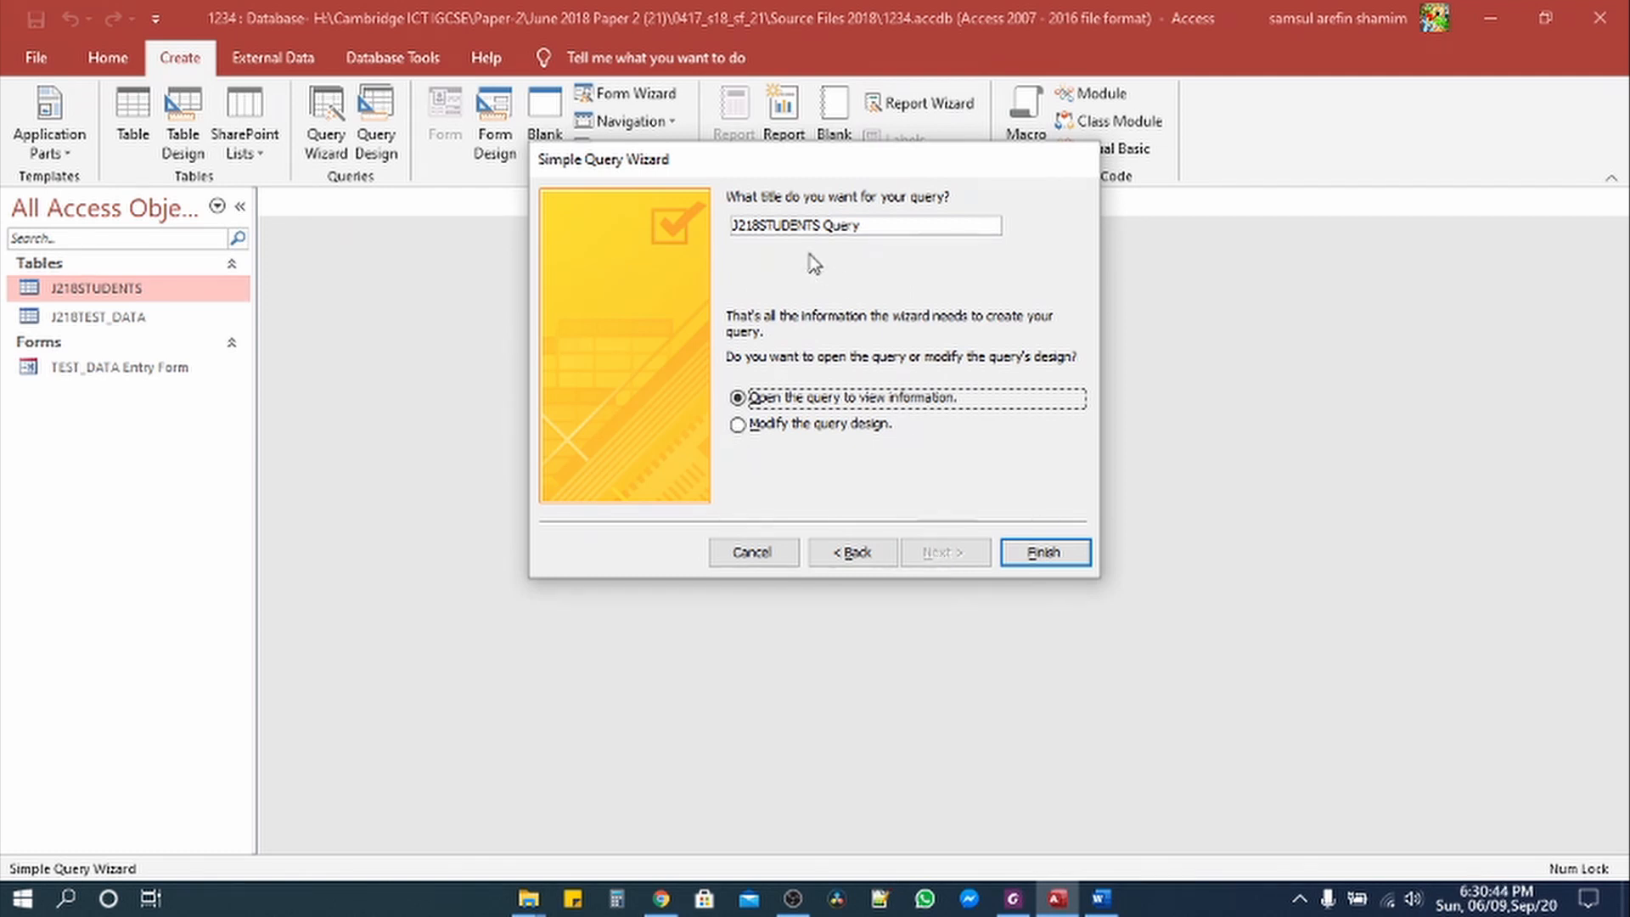
drag(867, 226, 703, 236)
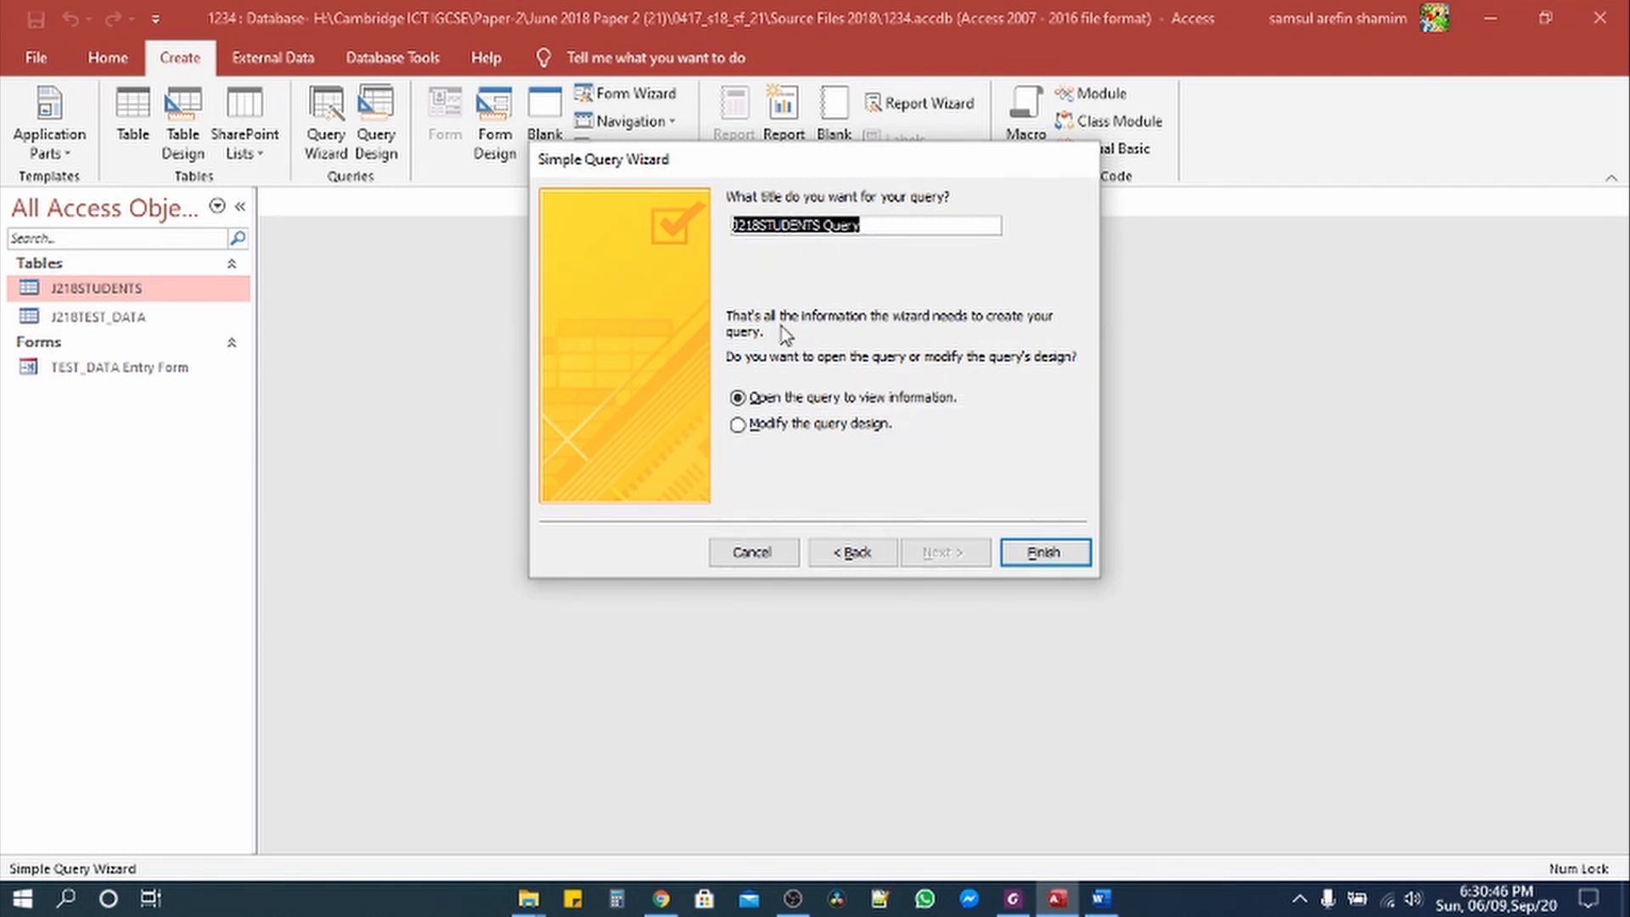
key(BackSpace)
click(1014, 902)
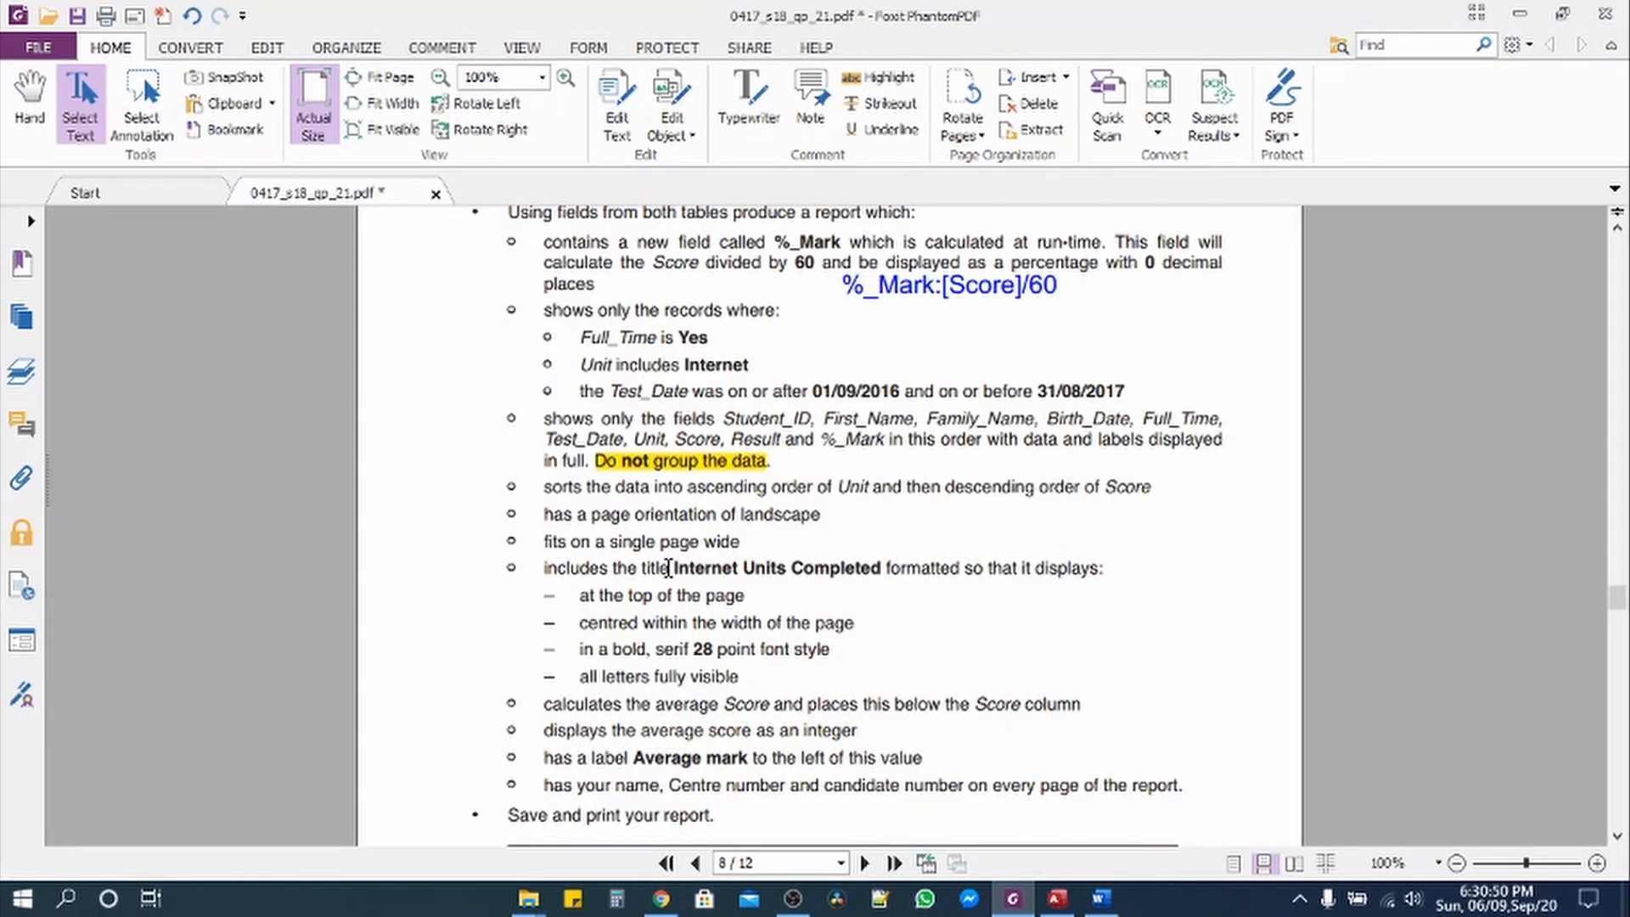
drag(675, 568, 877, 575)
key(ctrl+c)
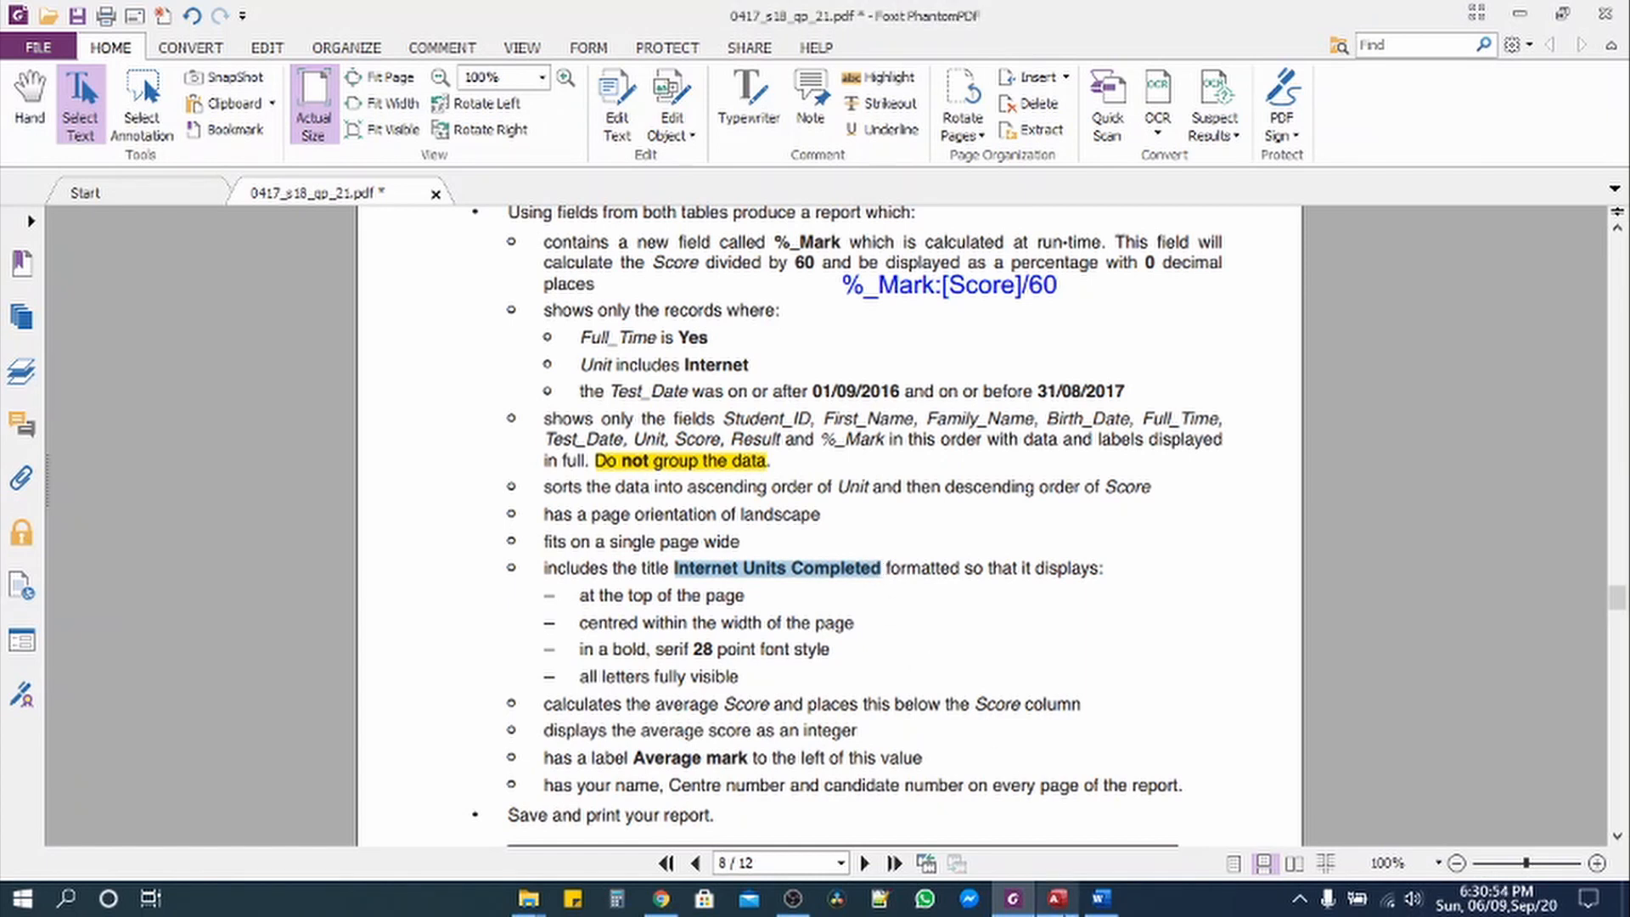
key(alt+Tab)
key(ctrl+v)
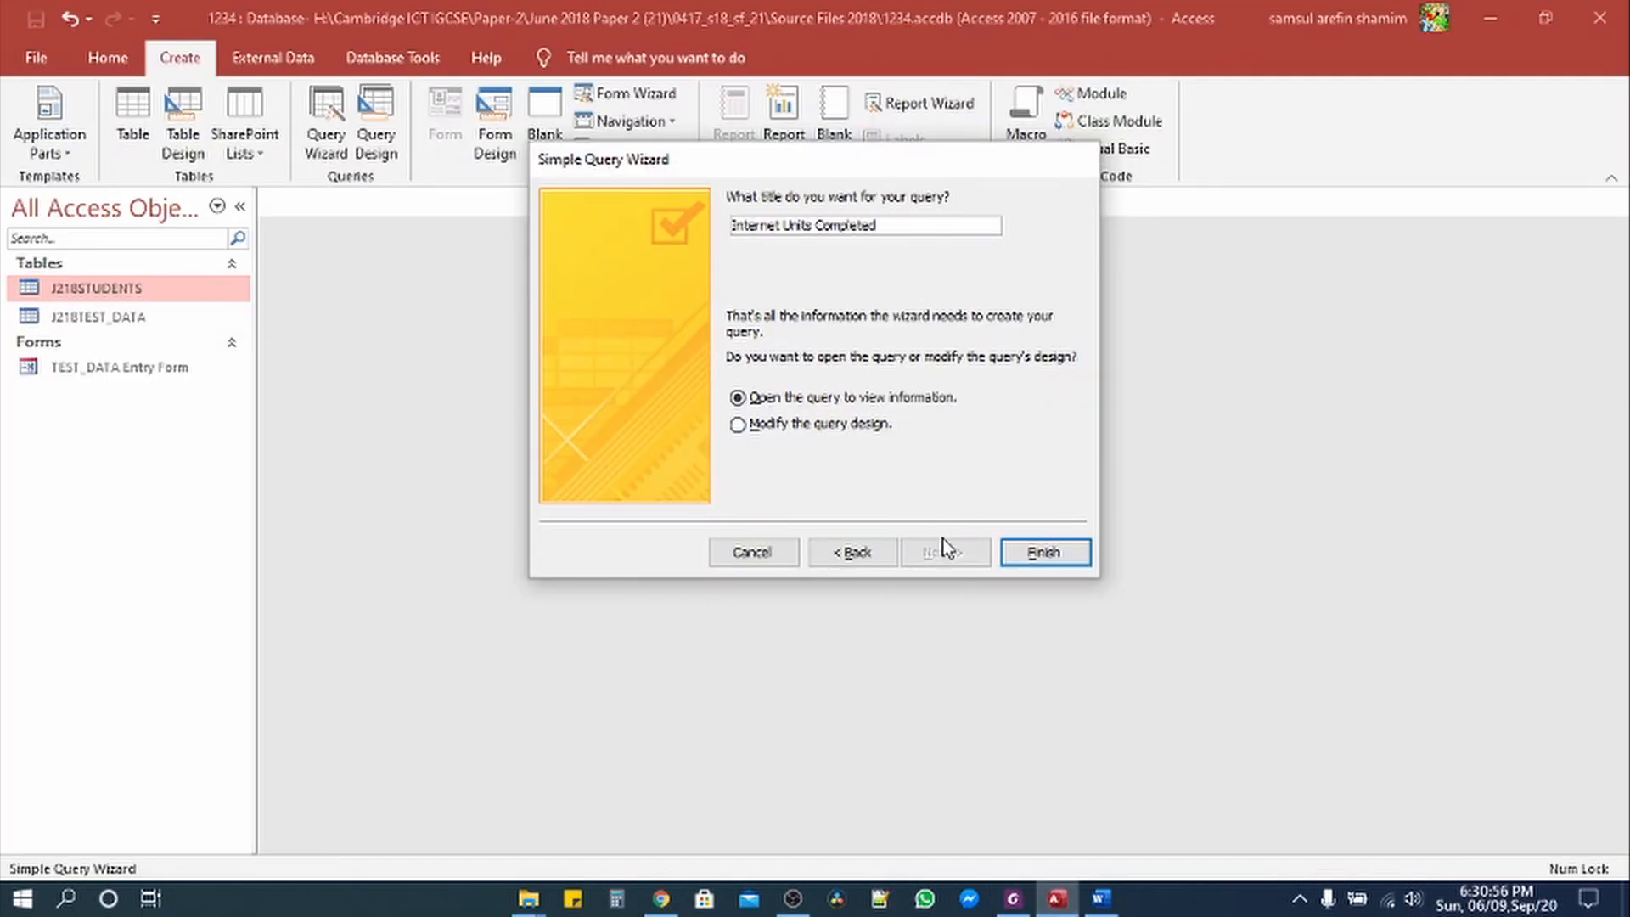
click(1036, 553)
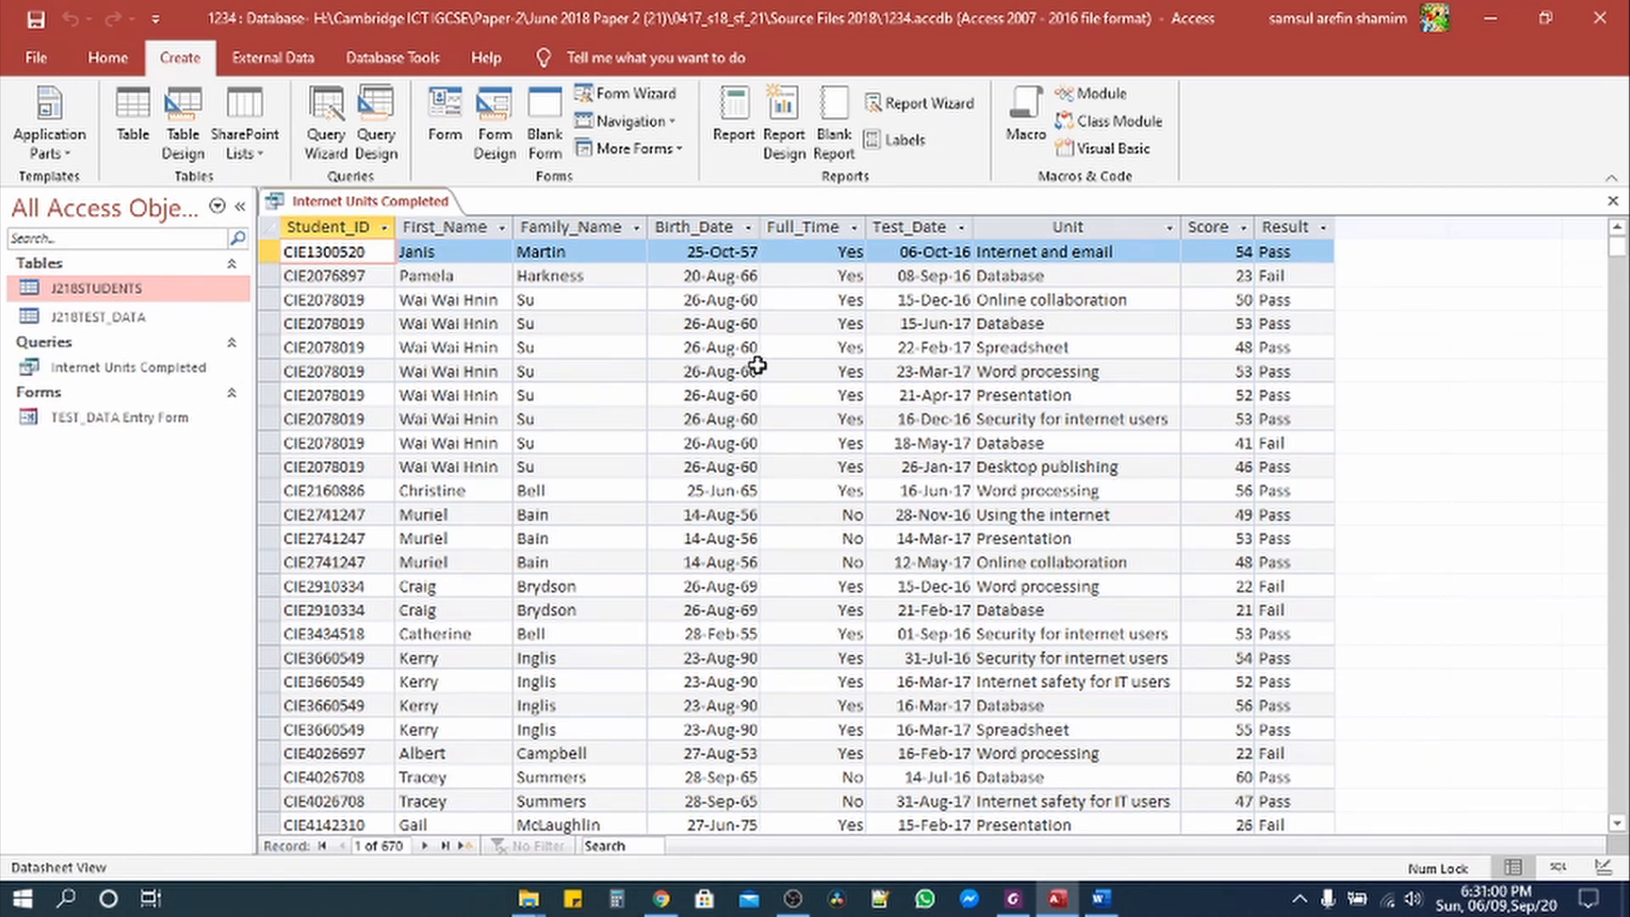
Step: Recheck the exam paper's remaining requirements, then switch Internet Units Completed to Design view
click(1026, 904)
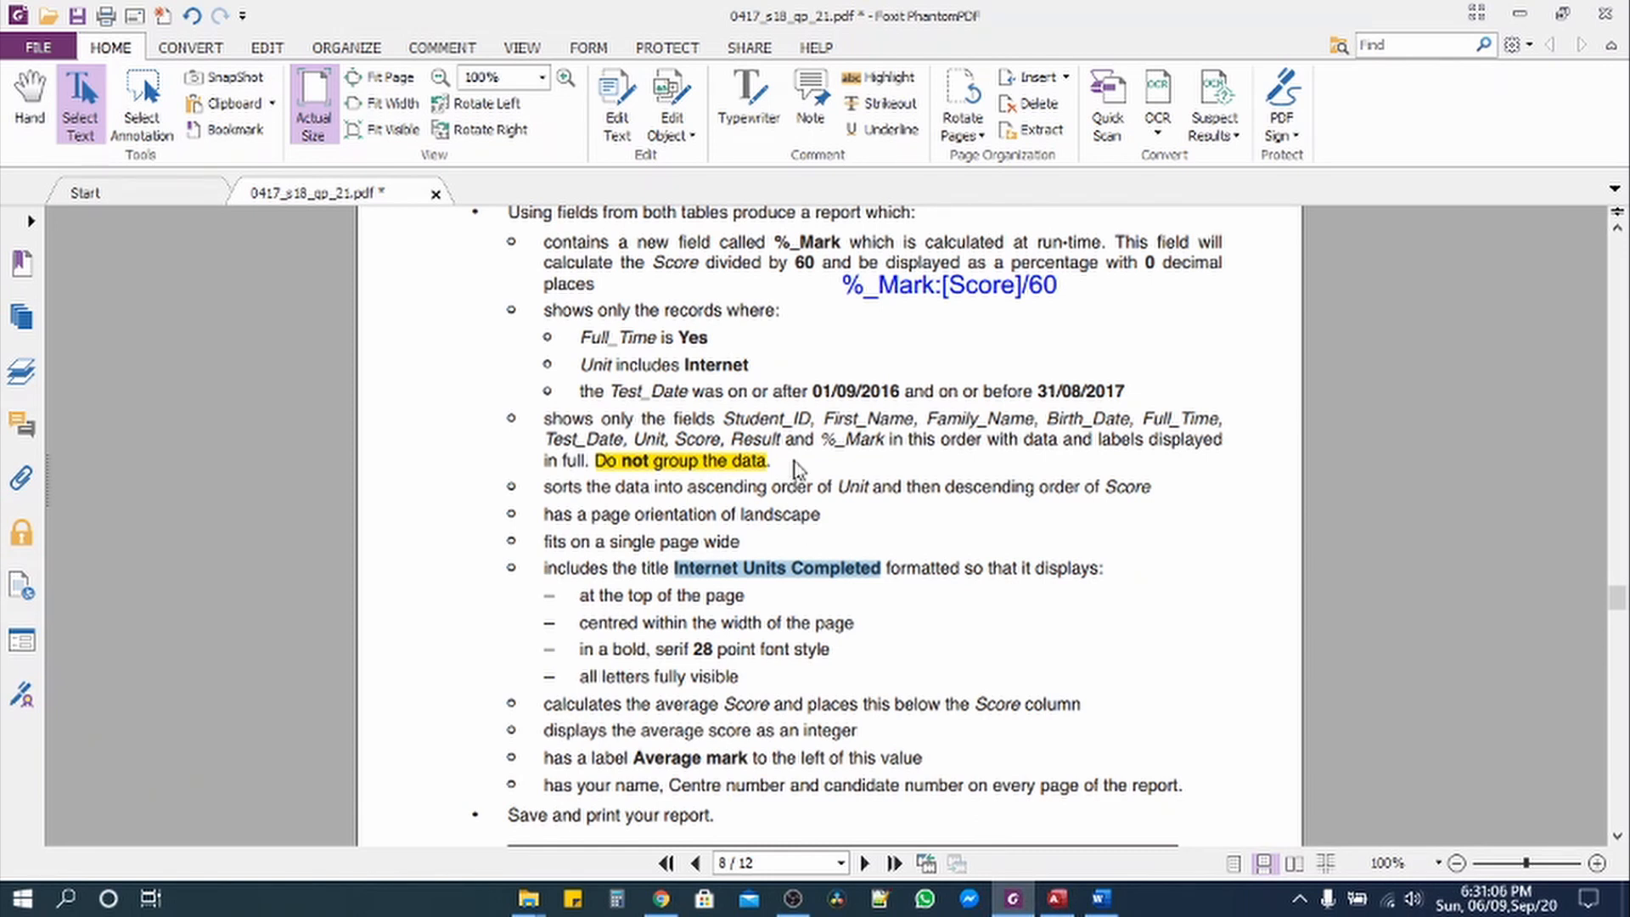
scroll(793, 462, up, 1)
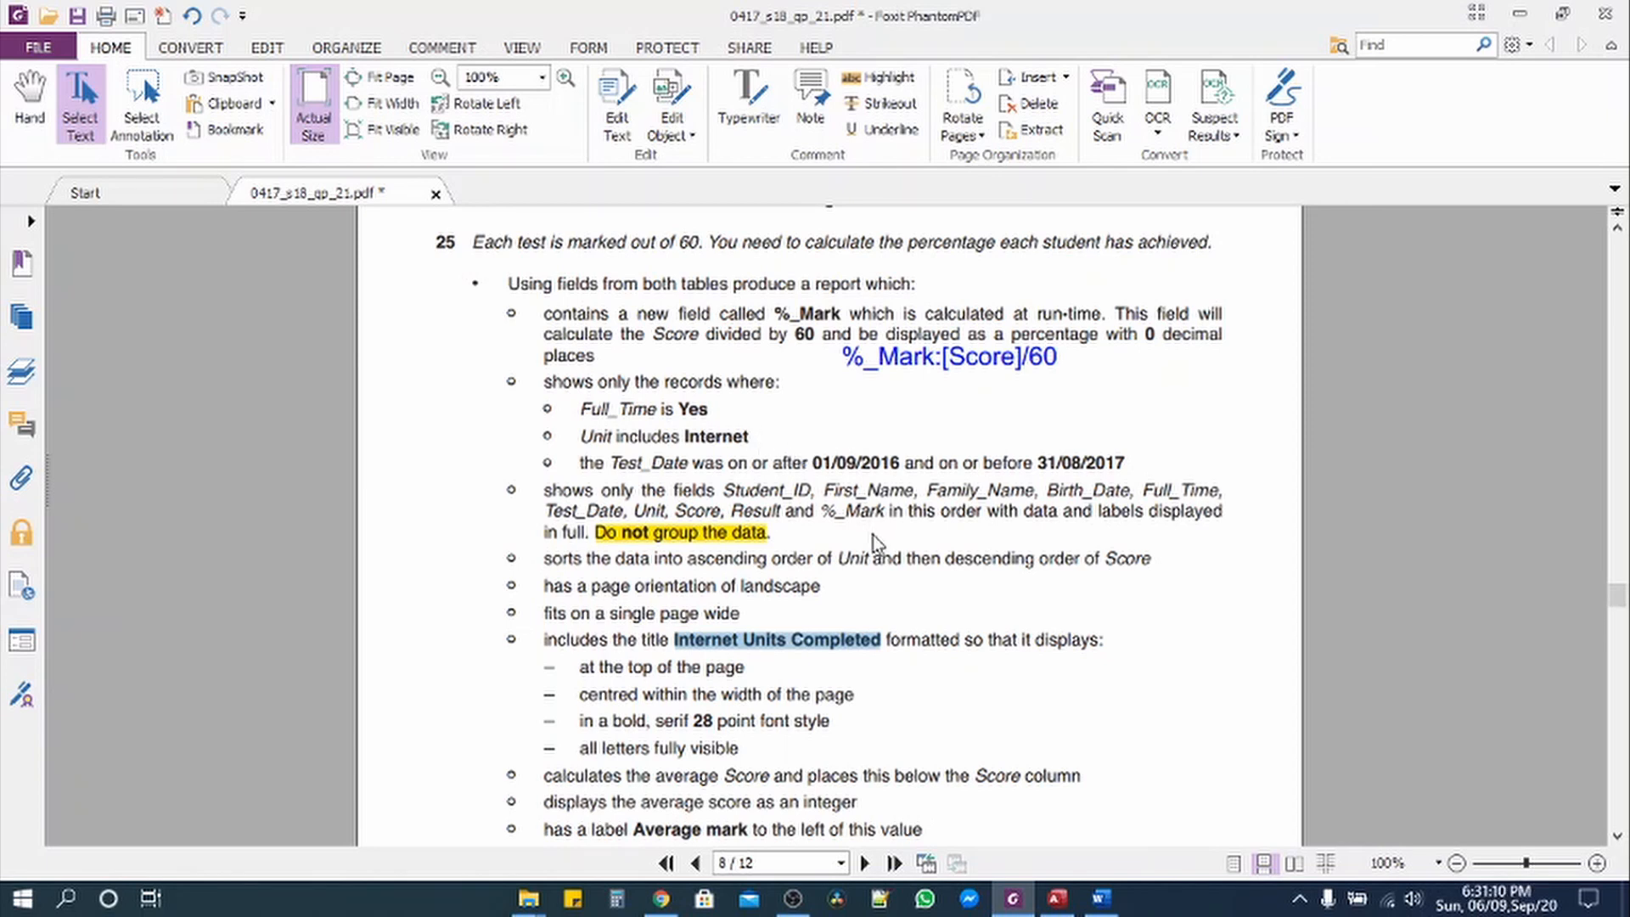
click(1050, 910)
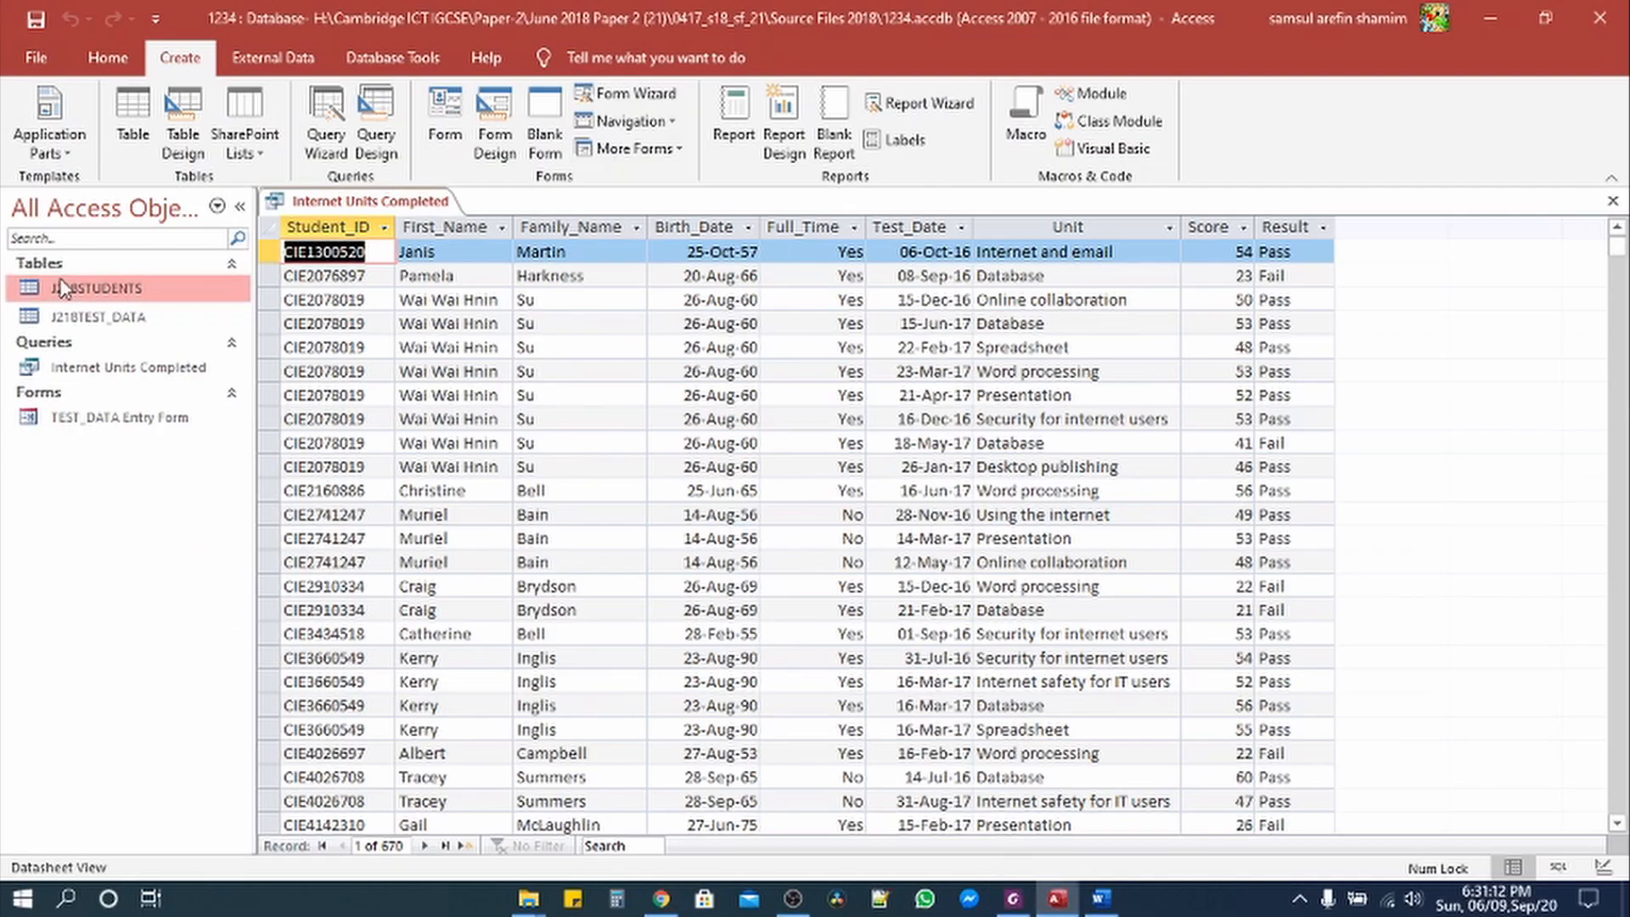
click(108, 58)
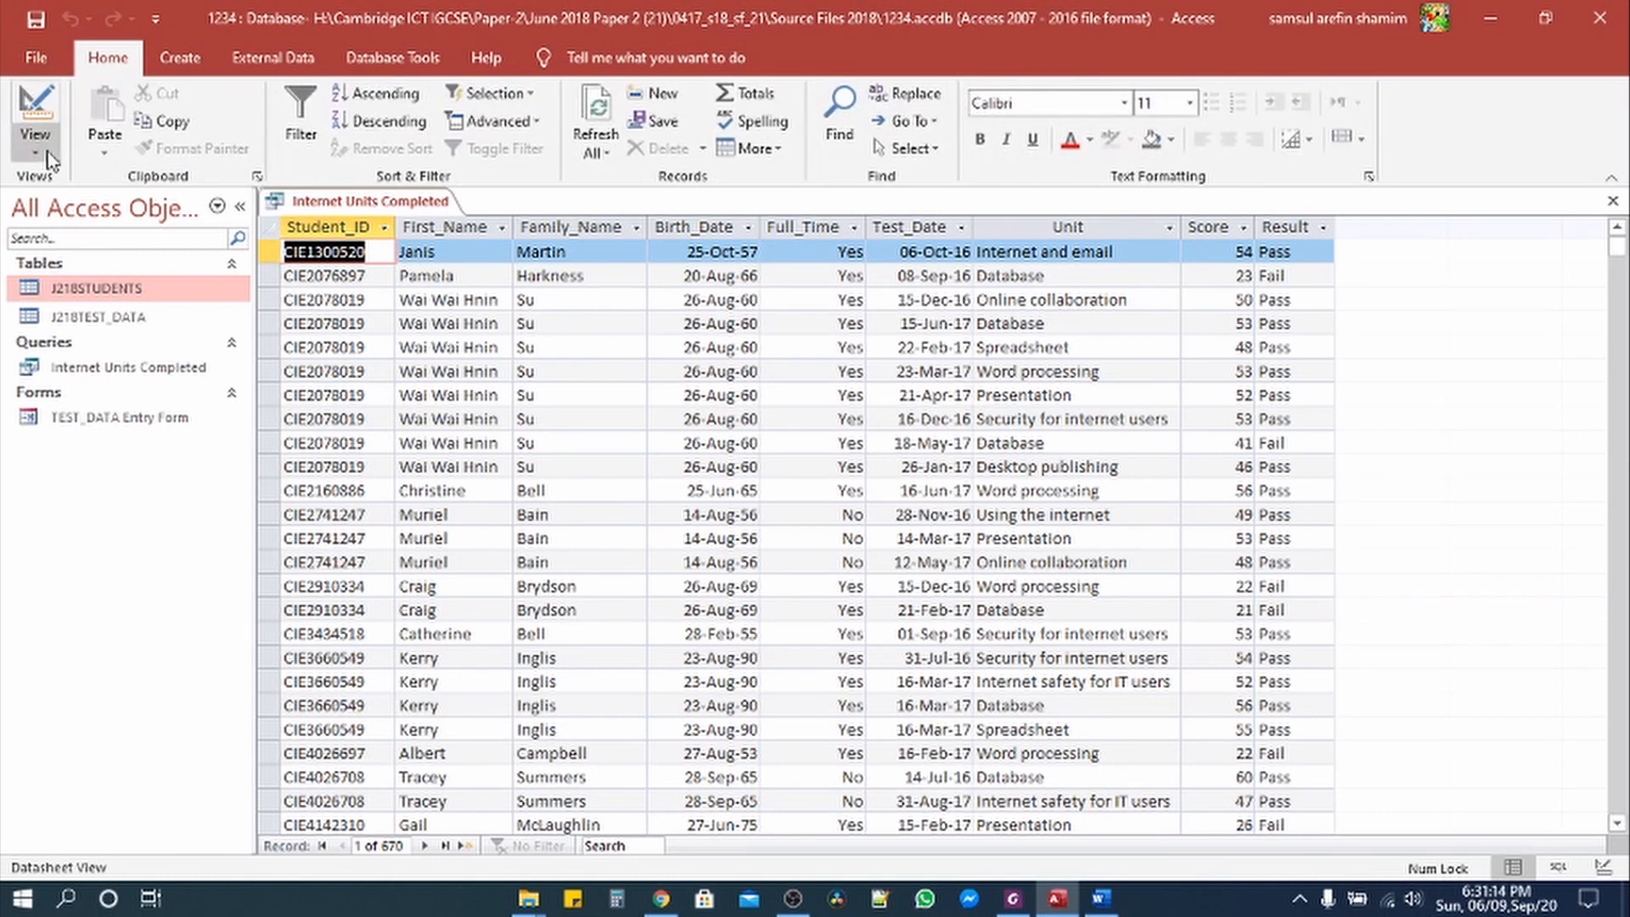
click(35, 148)
click(81, 297)
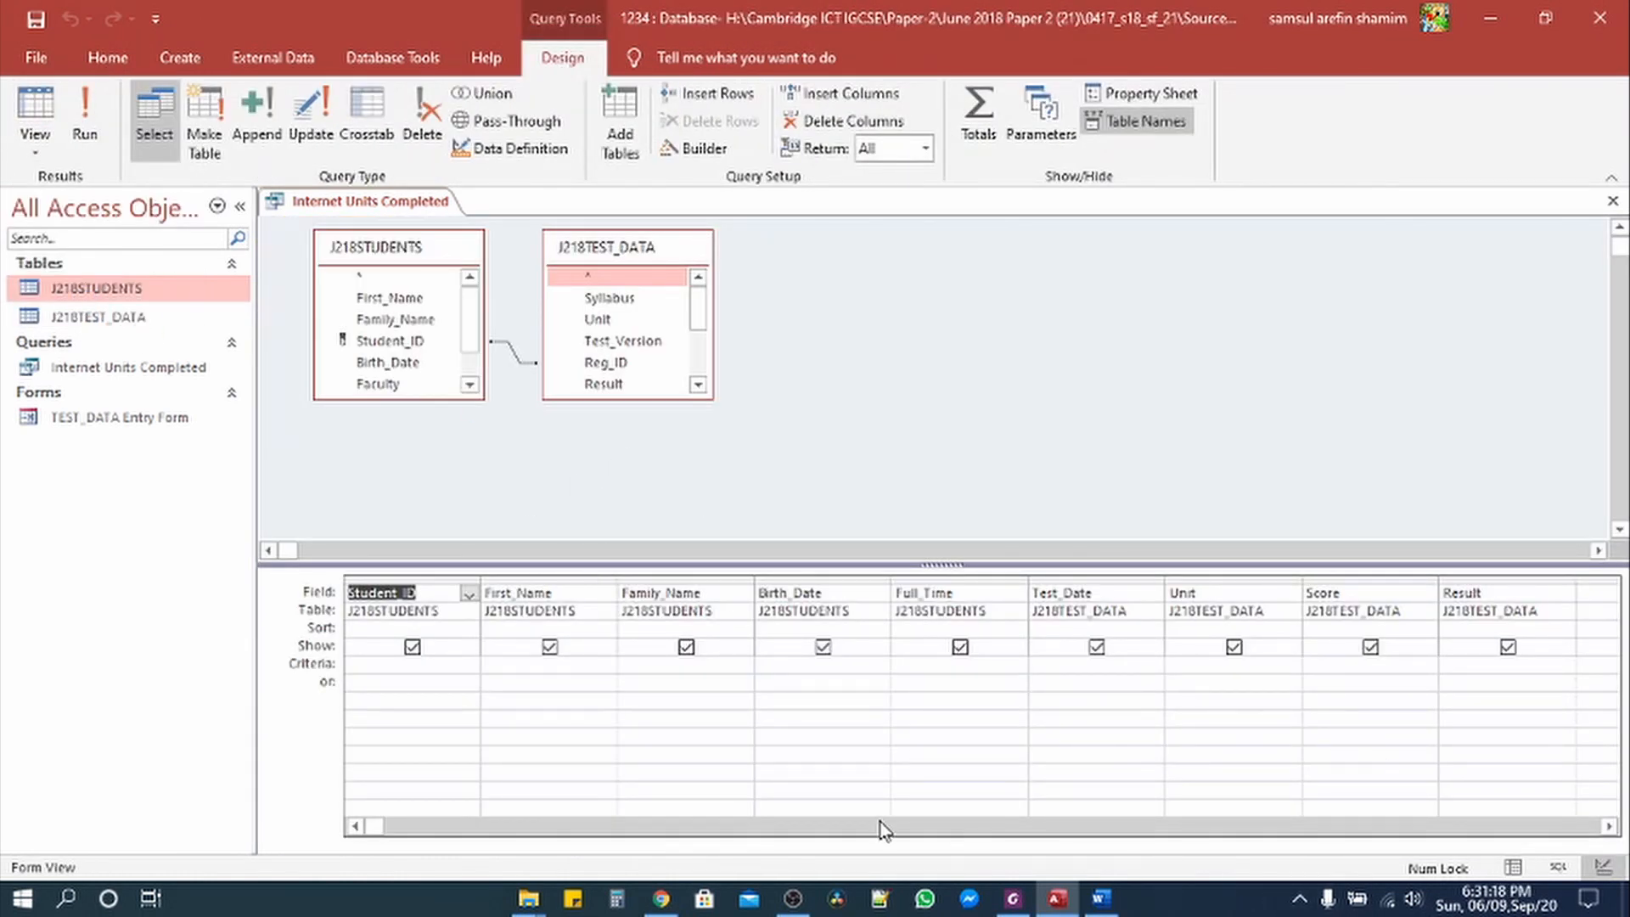
Step: Select the empty Field cell in the query grid, then select the %_Mark:[Score]/60 note in the PDF
click(1609, 828)
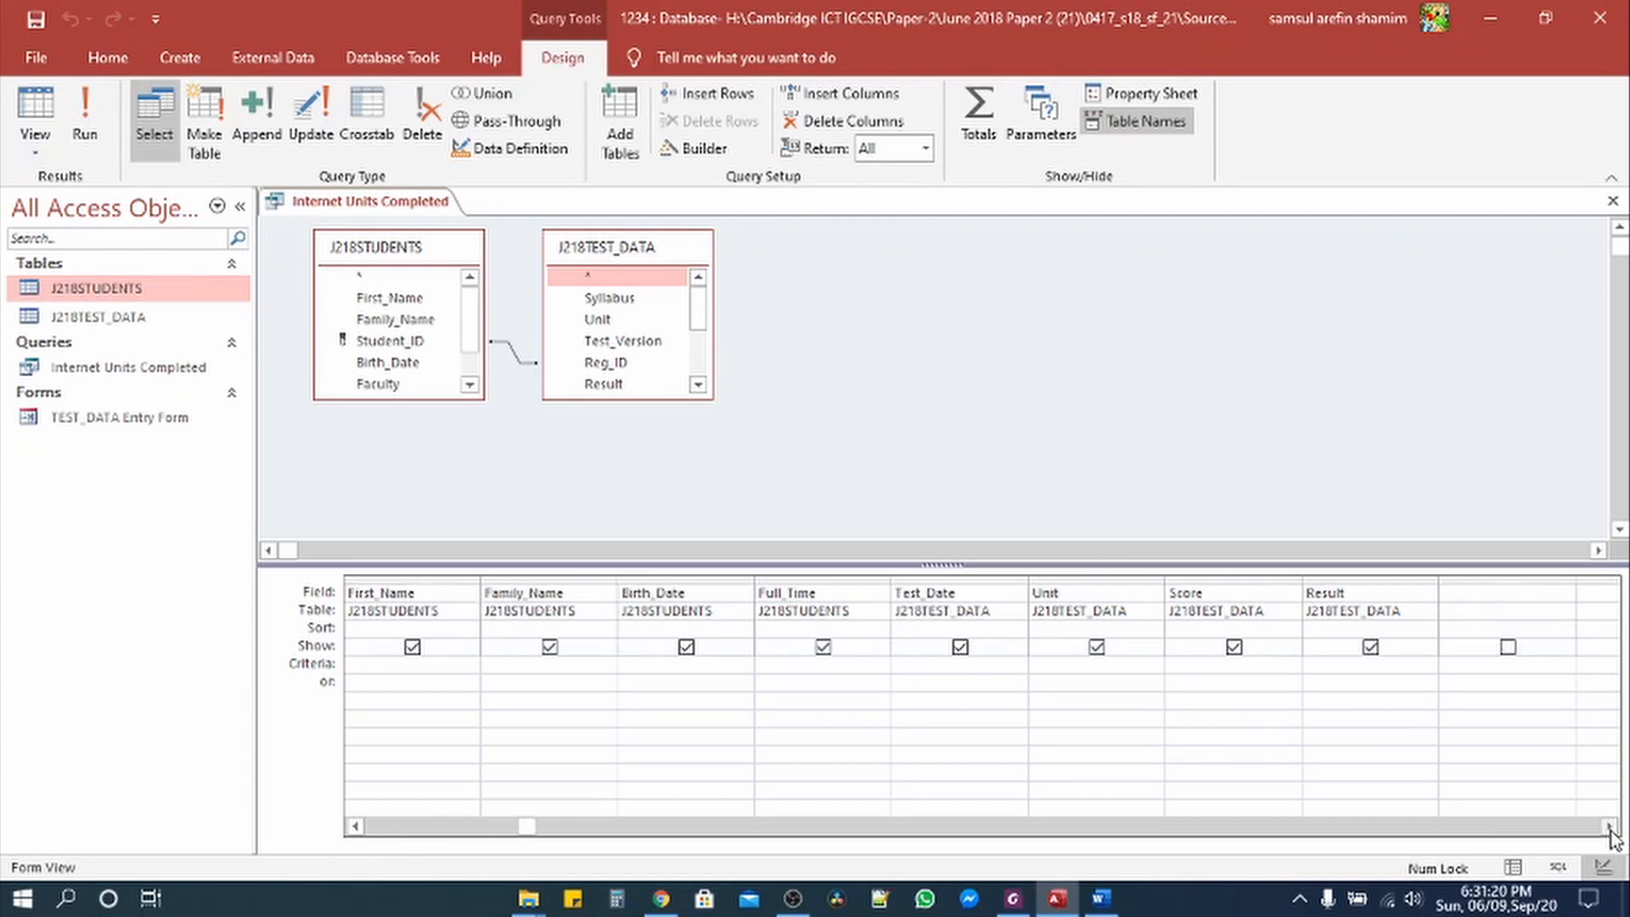
click(1487, 597)
click(1013, 898)
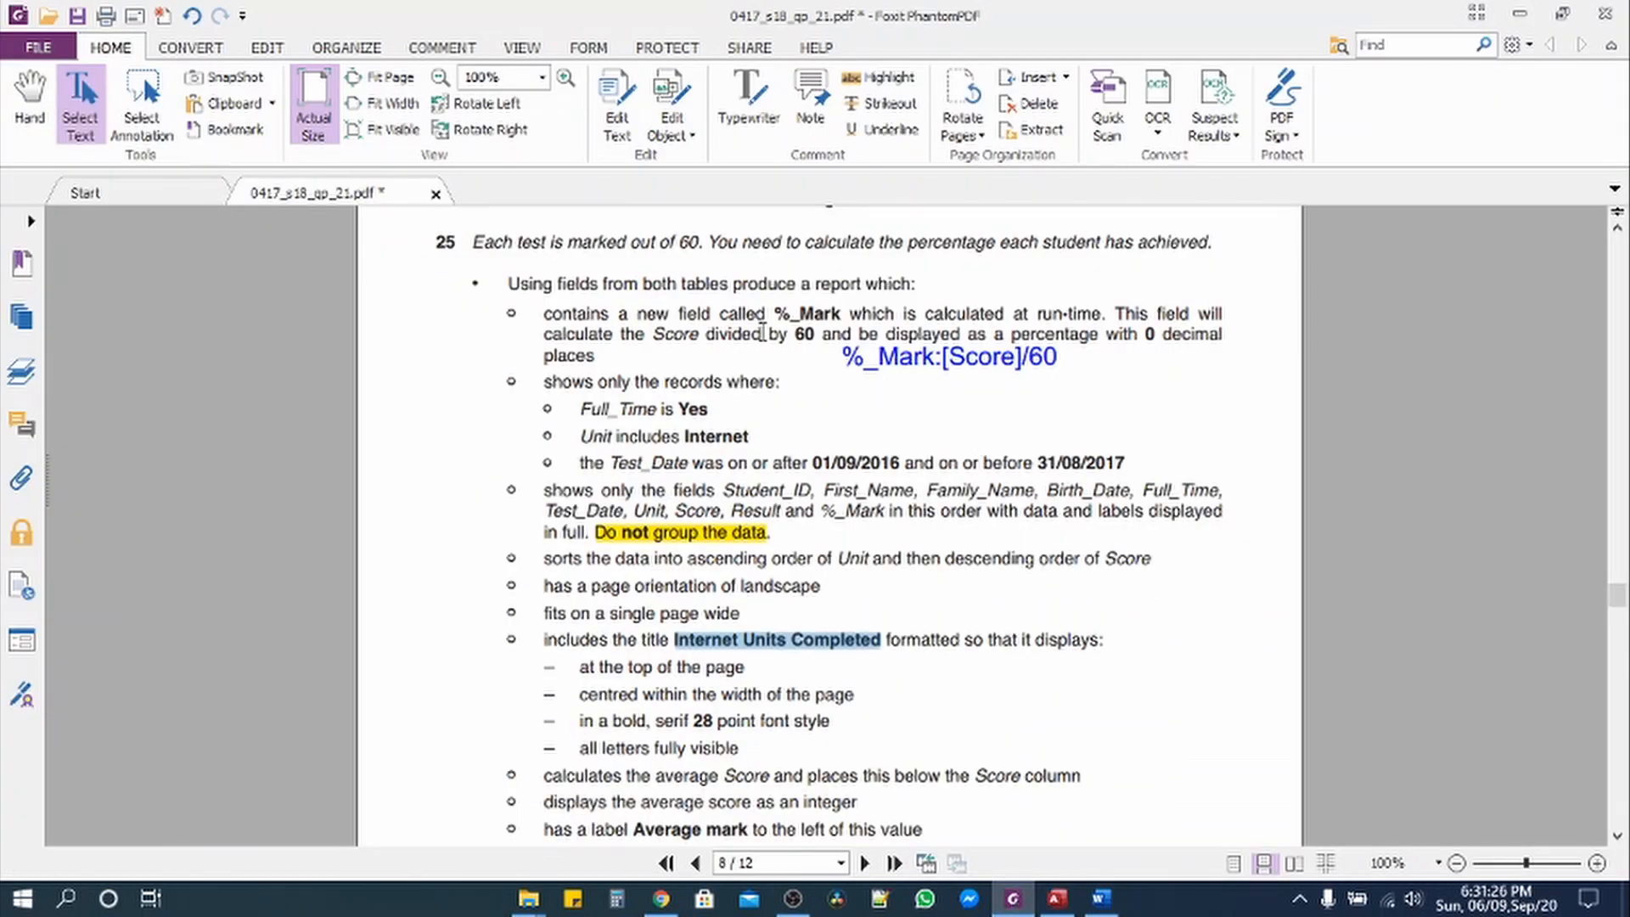
drag(774, 314, 838, 315)
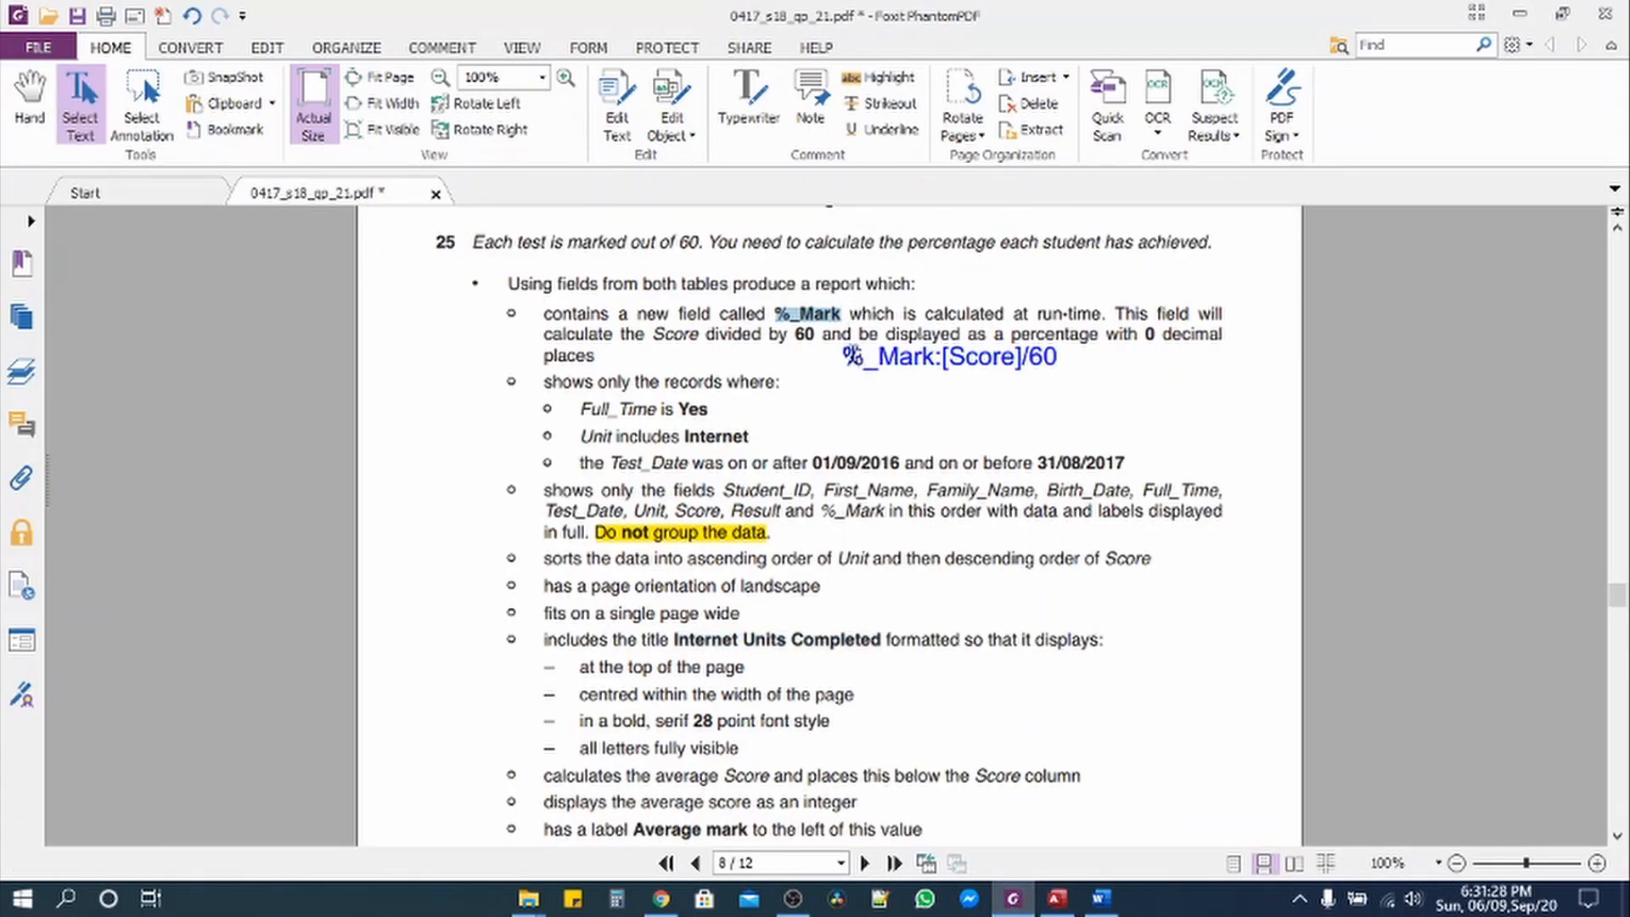
click(849, 361)
drag(845, 355, 954, 364)
click(953, 364)
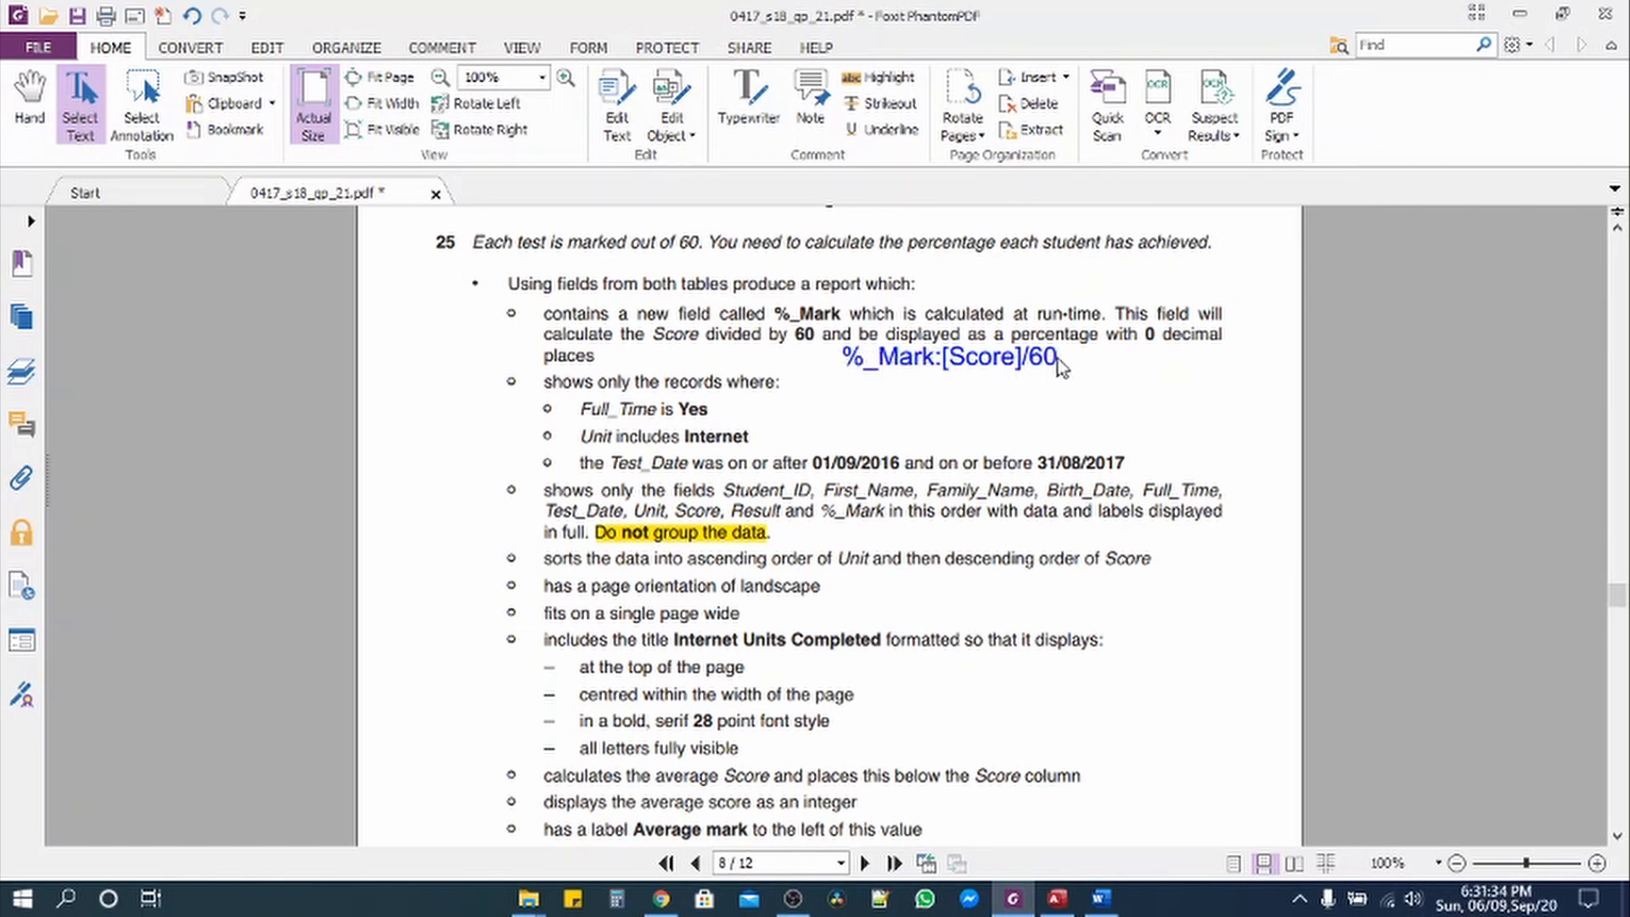
click(749, 111)
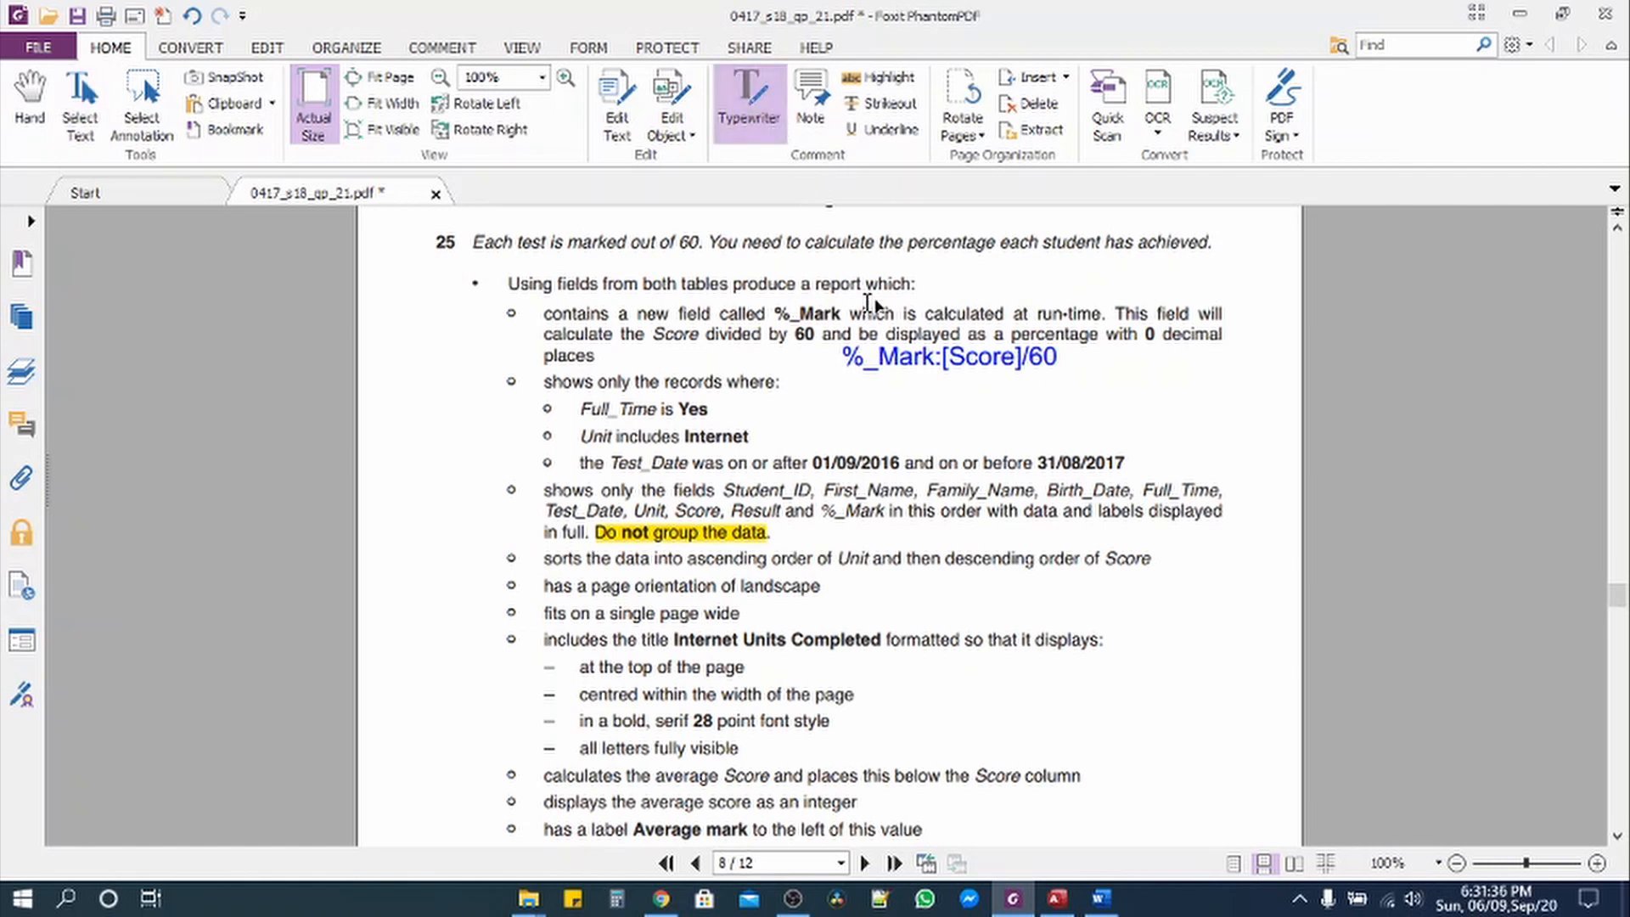
click(852, 358)
drag(852, 358, 1078, 358)
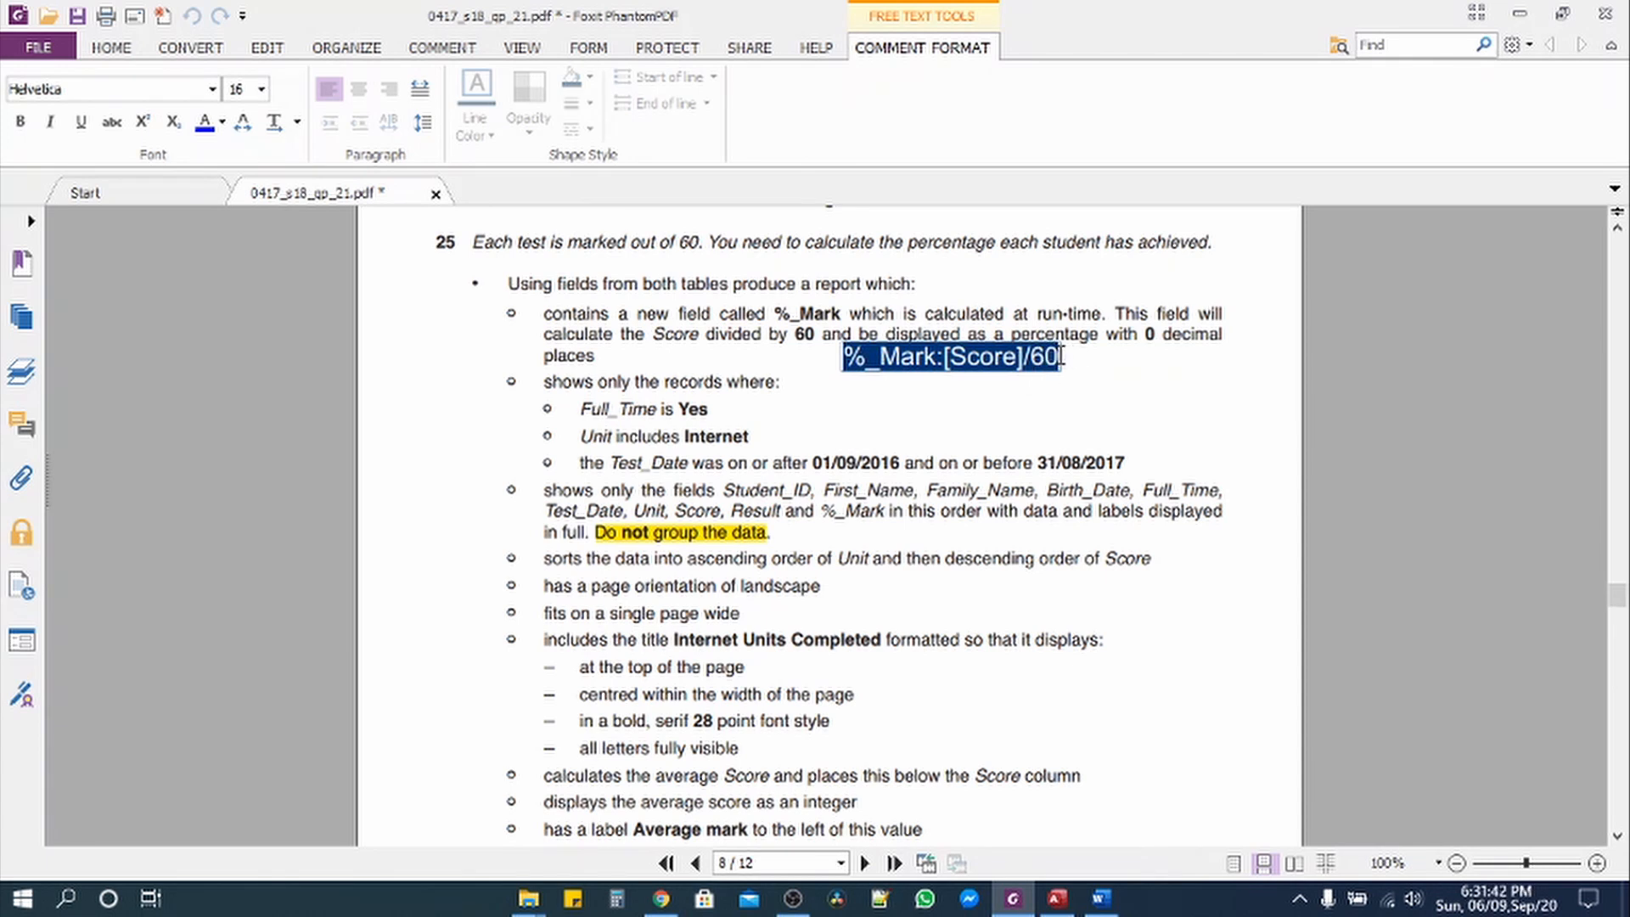
Step: Deselect the %_Mark:[Score]/60 note and return to Foxit's HOME tools
click(1026, 402)
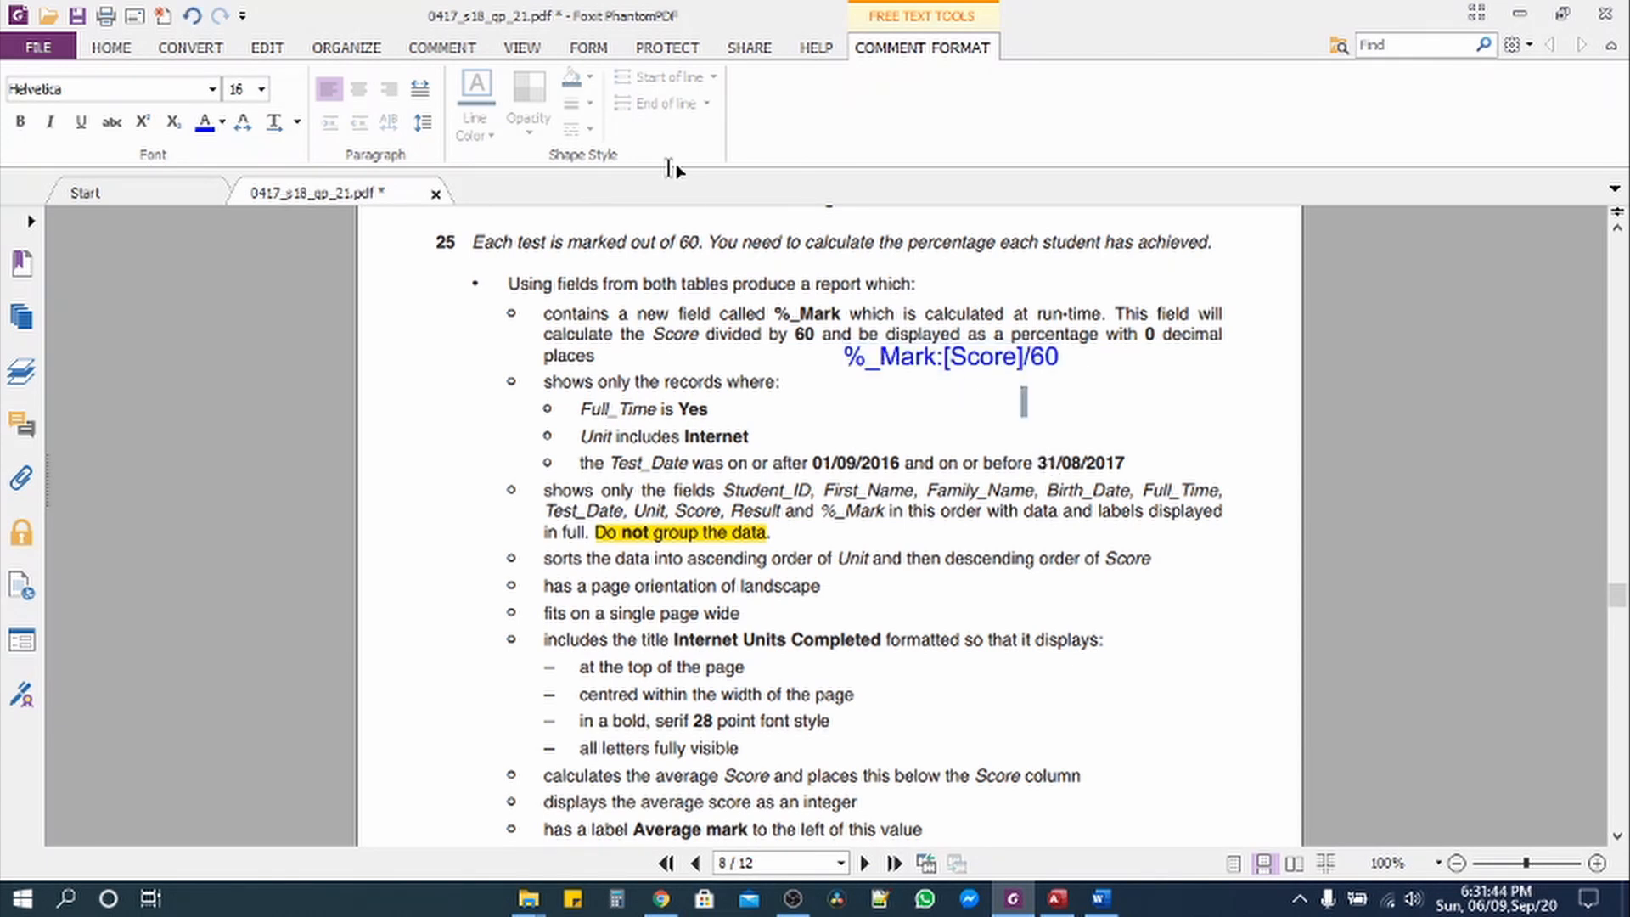
click(129, 52)
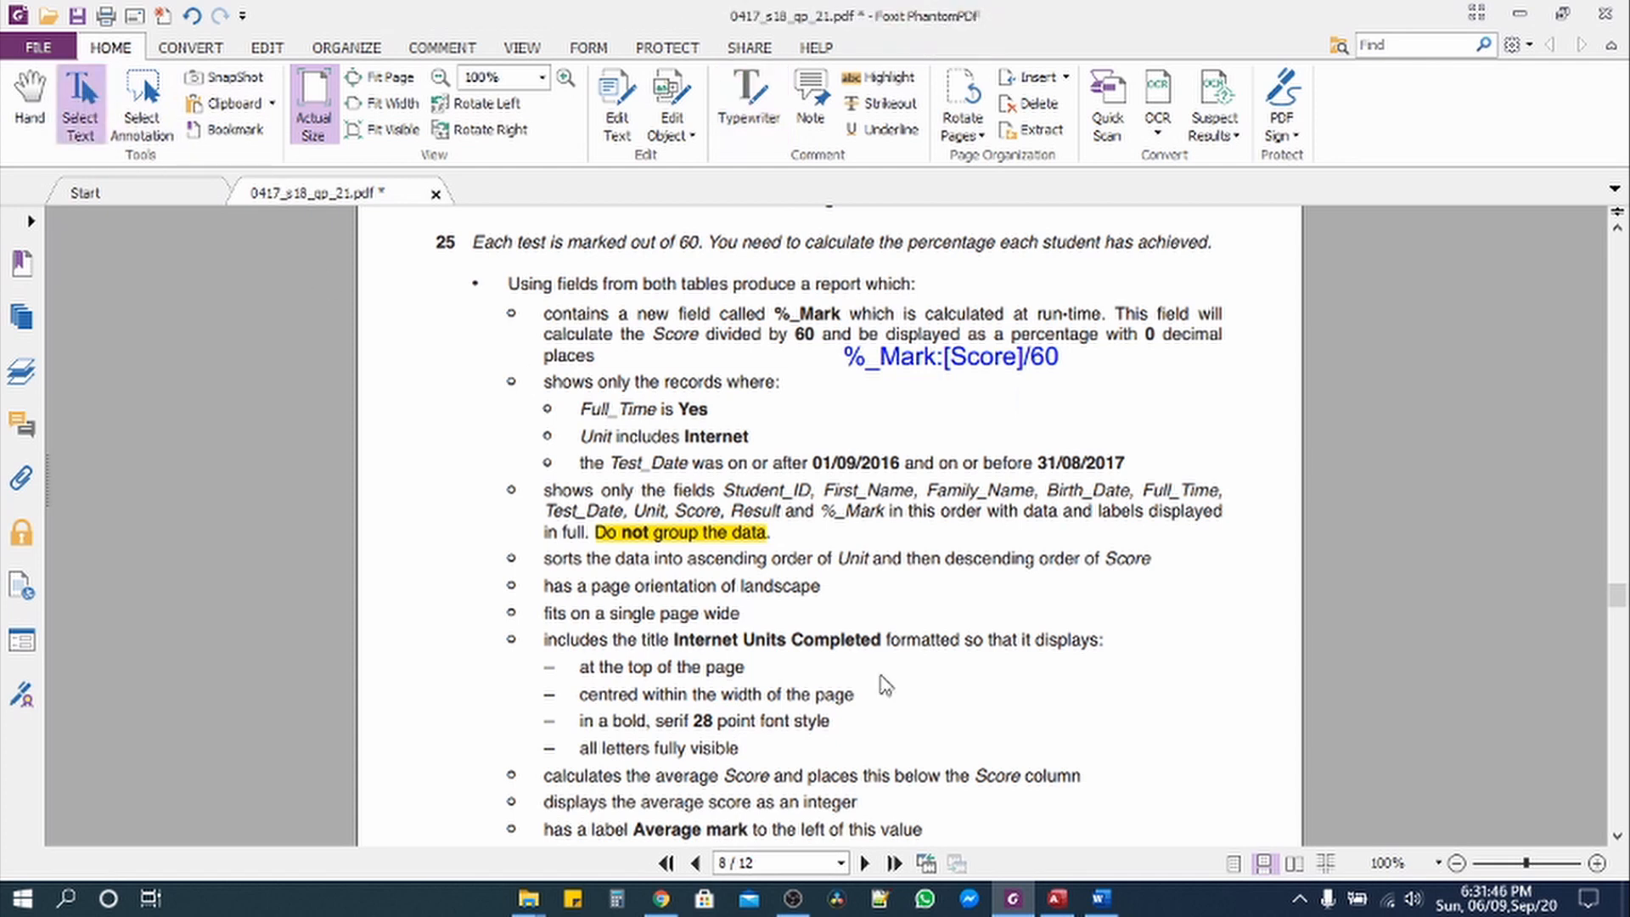
Step: Enter the calculated field %_Mark:[Score]/60 in the query grid and run the query
click(1059, 901)
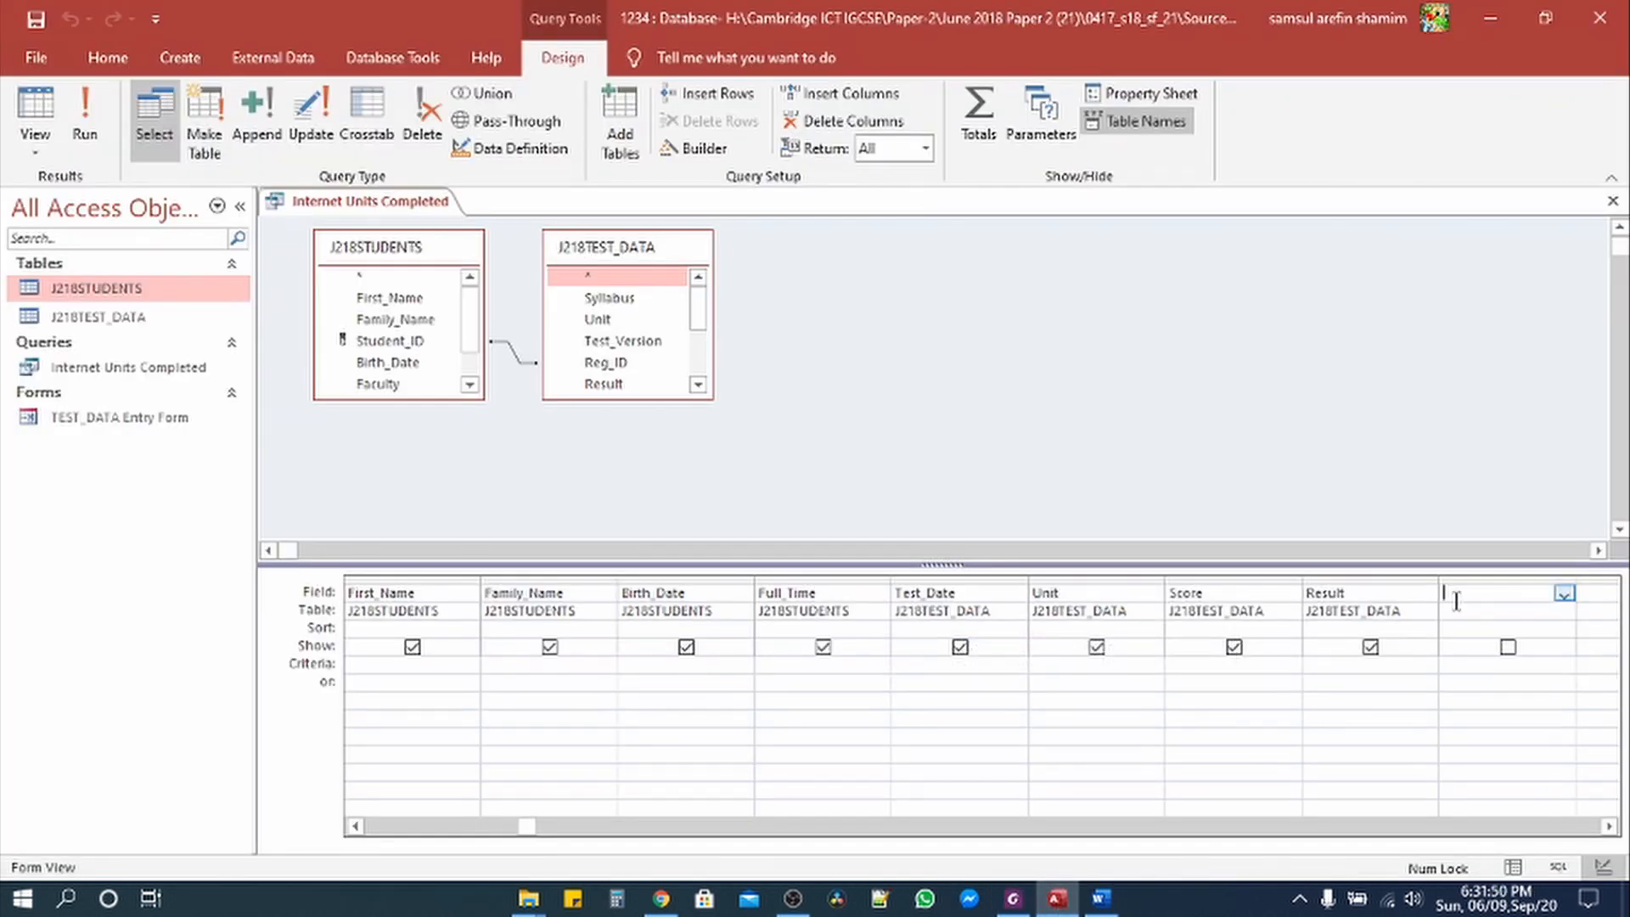
text(%)
text([)
click(1193, 596)
click(860, 520)
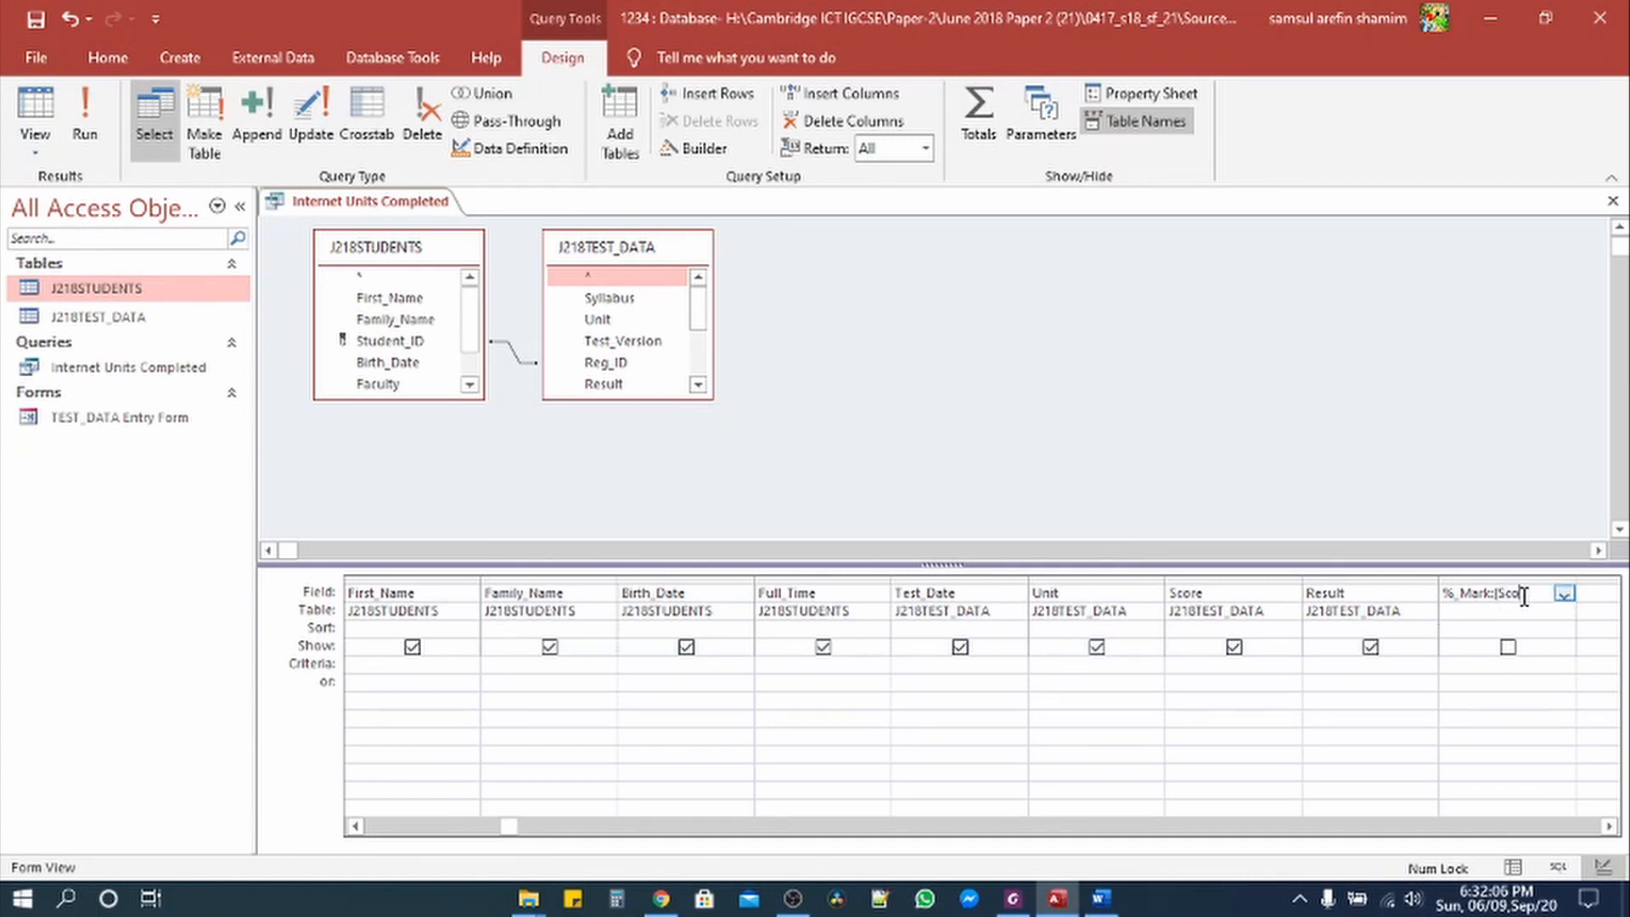
text(Score]/60)
key(Return)
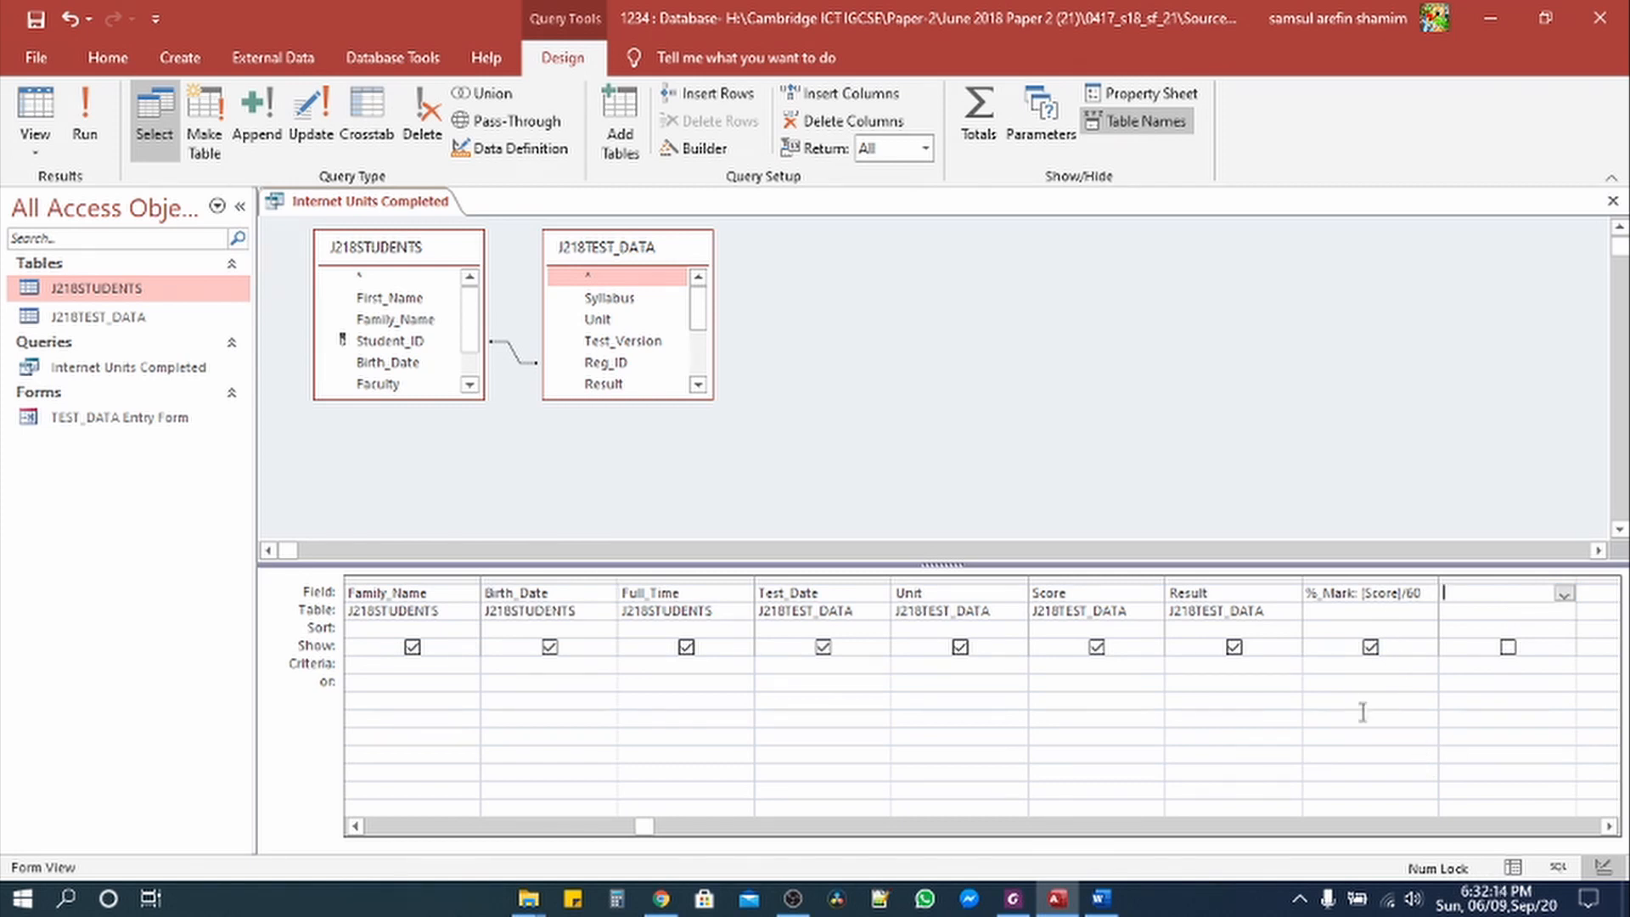
click(85, 114)
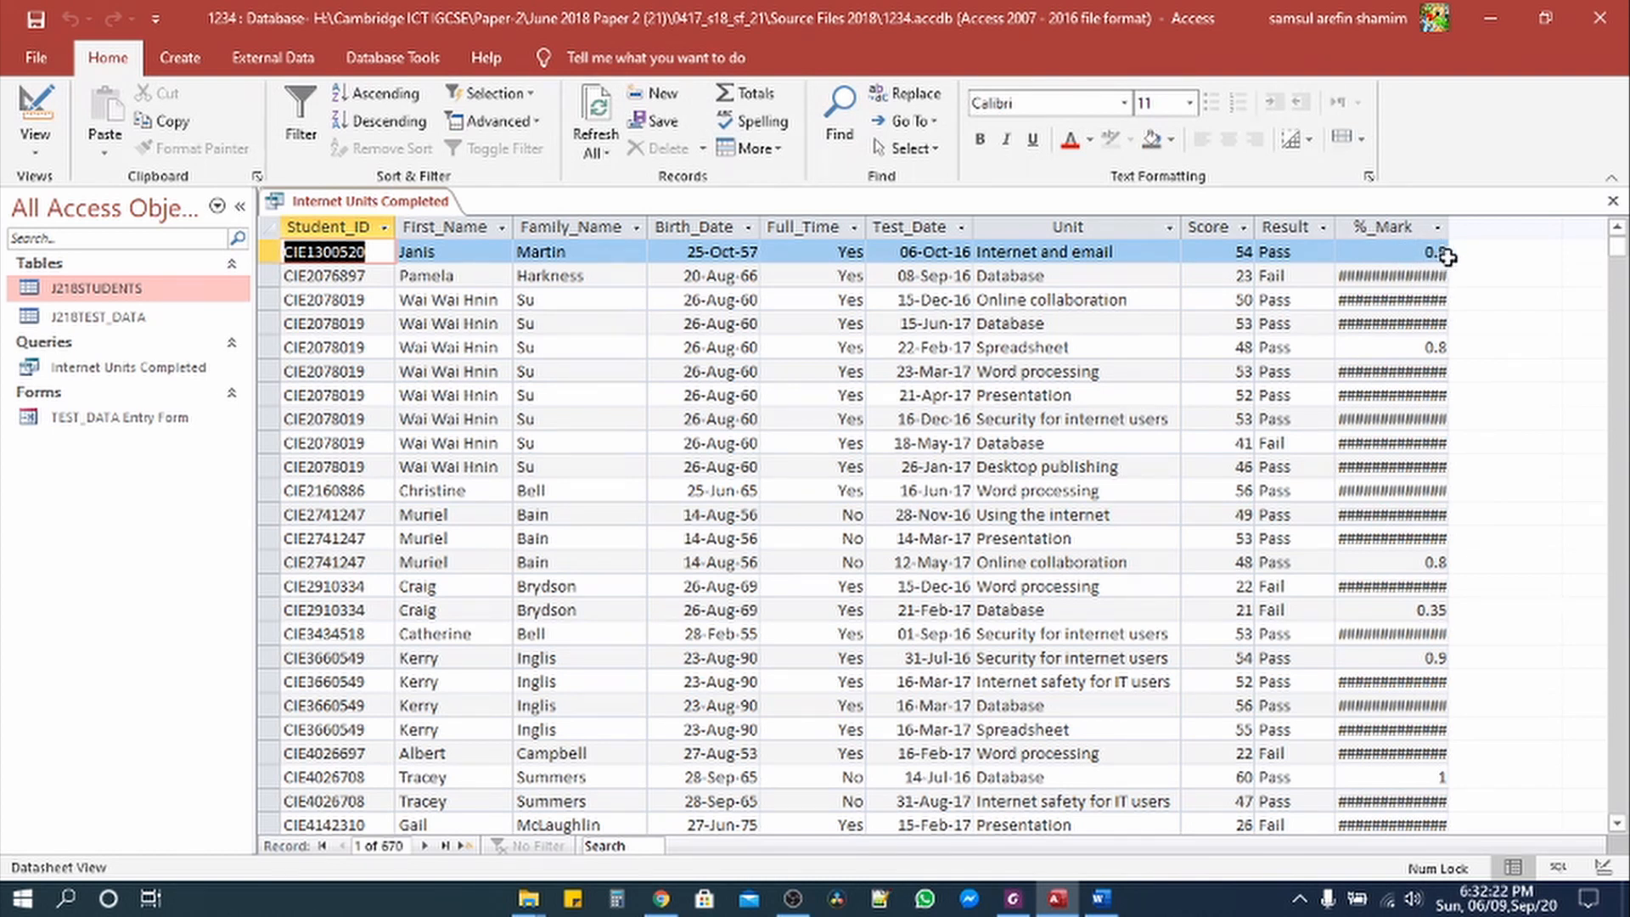
Step: Widen the %_Mark results column and check the PDF's percentage display requirement
drag(1448, 229, 1482, 238)
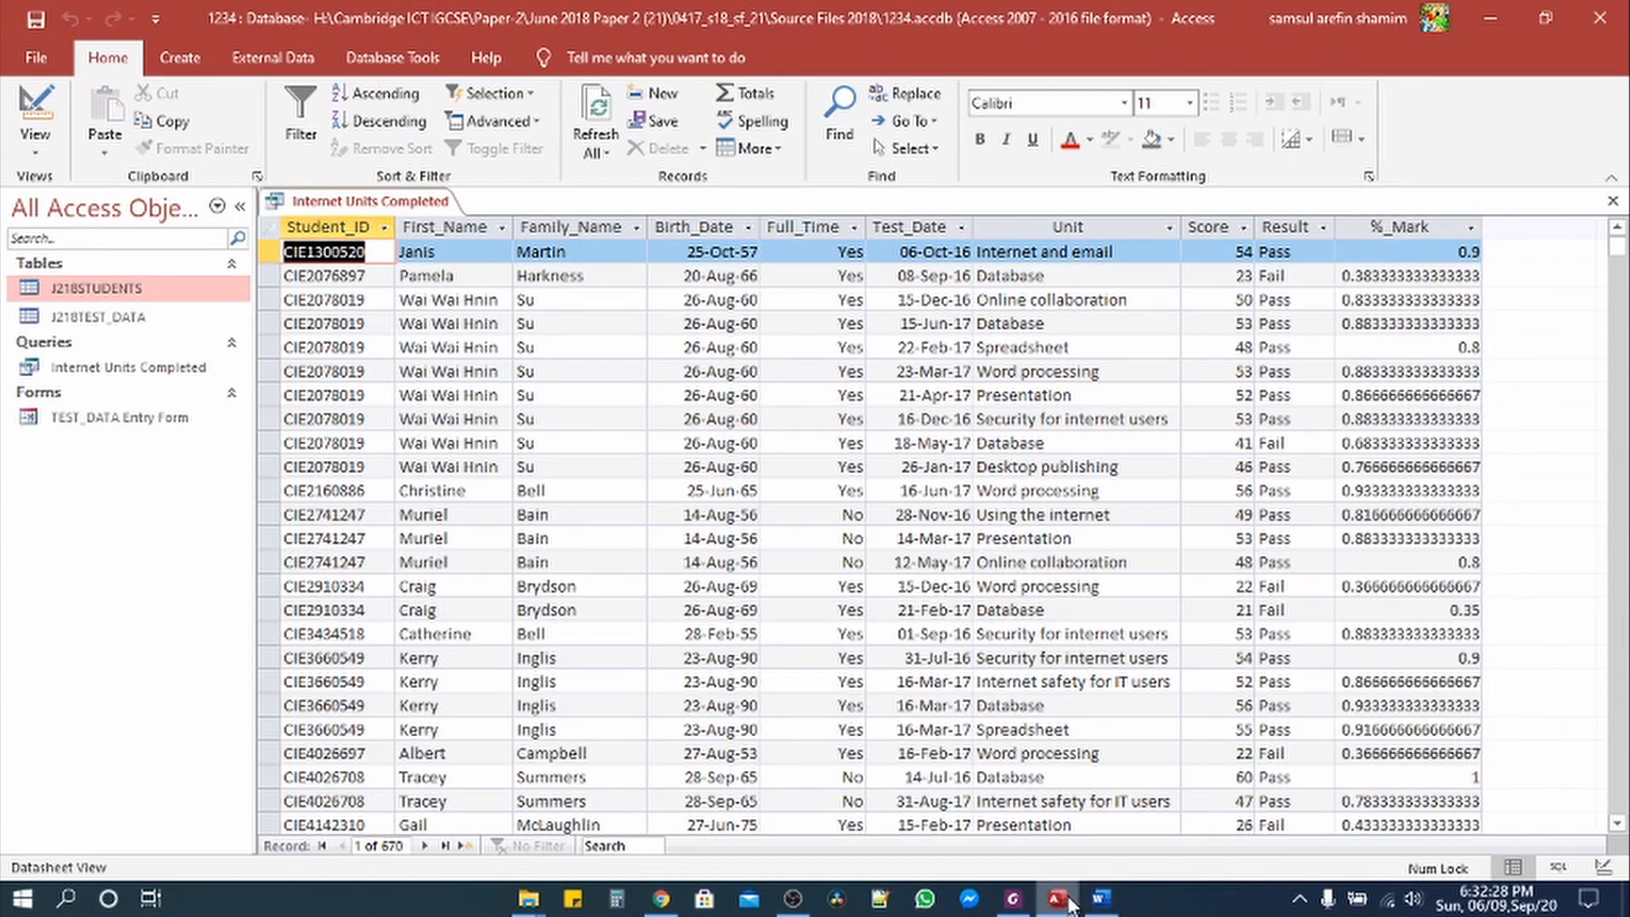
click(1013, 899)
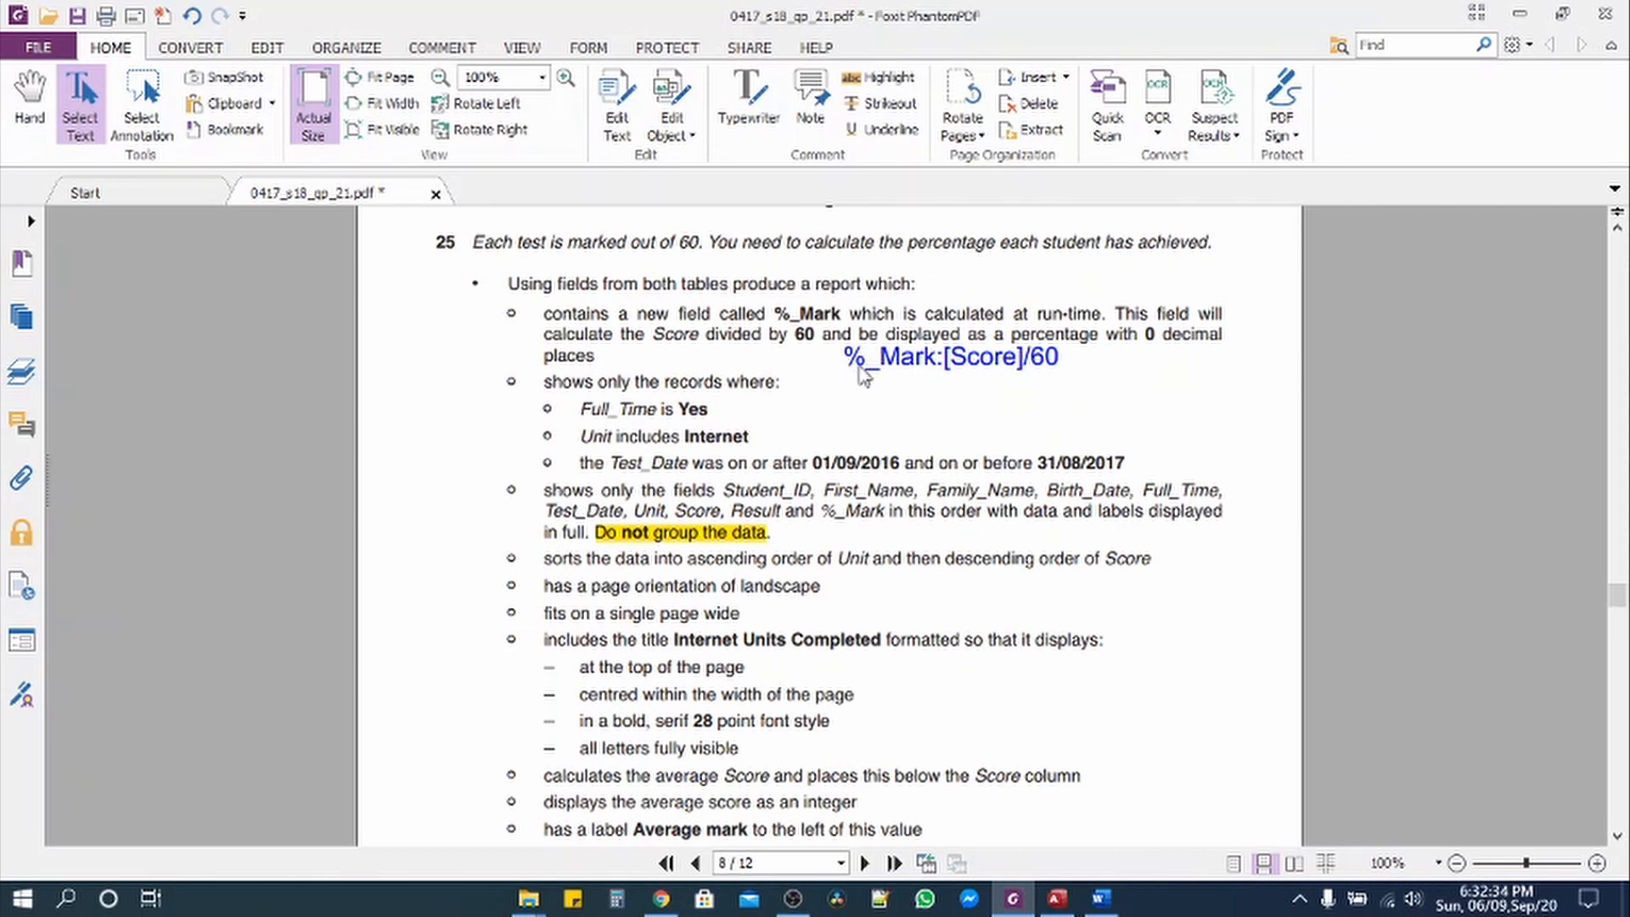
drag(879, 338, 1226, 339)
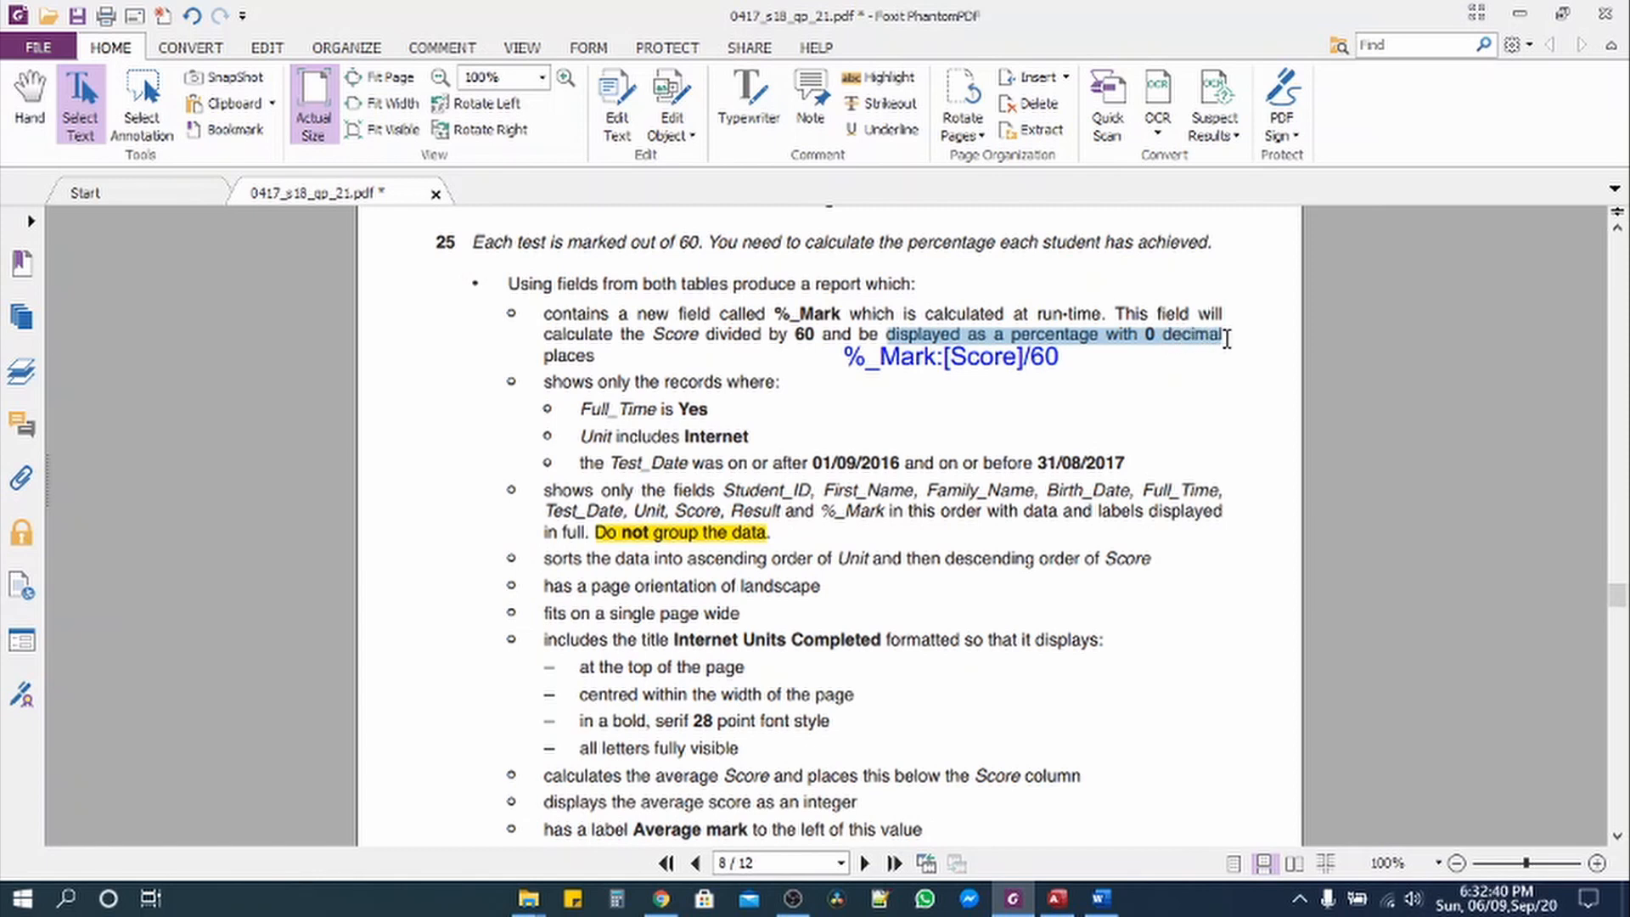
click(1057, 898)
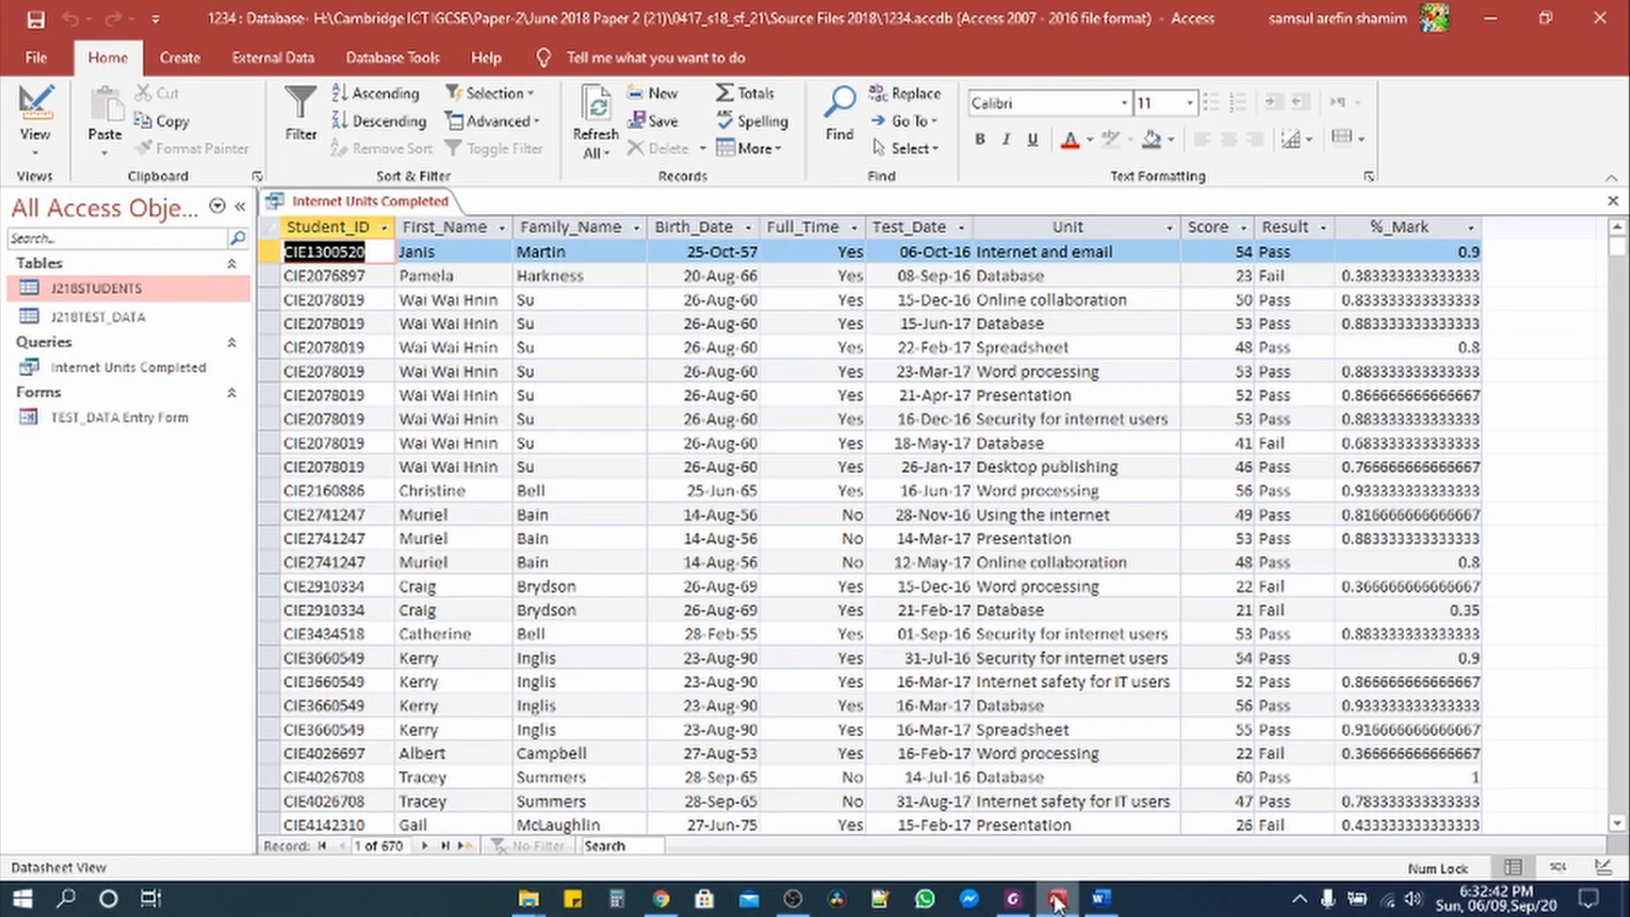
click(52, 151)
Step: Format the %_Mark field as Percent with 0 decimal places and rerun the query
click(99, 281)
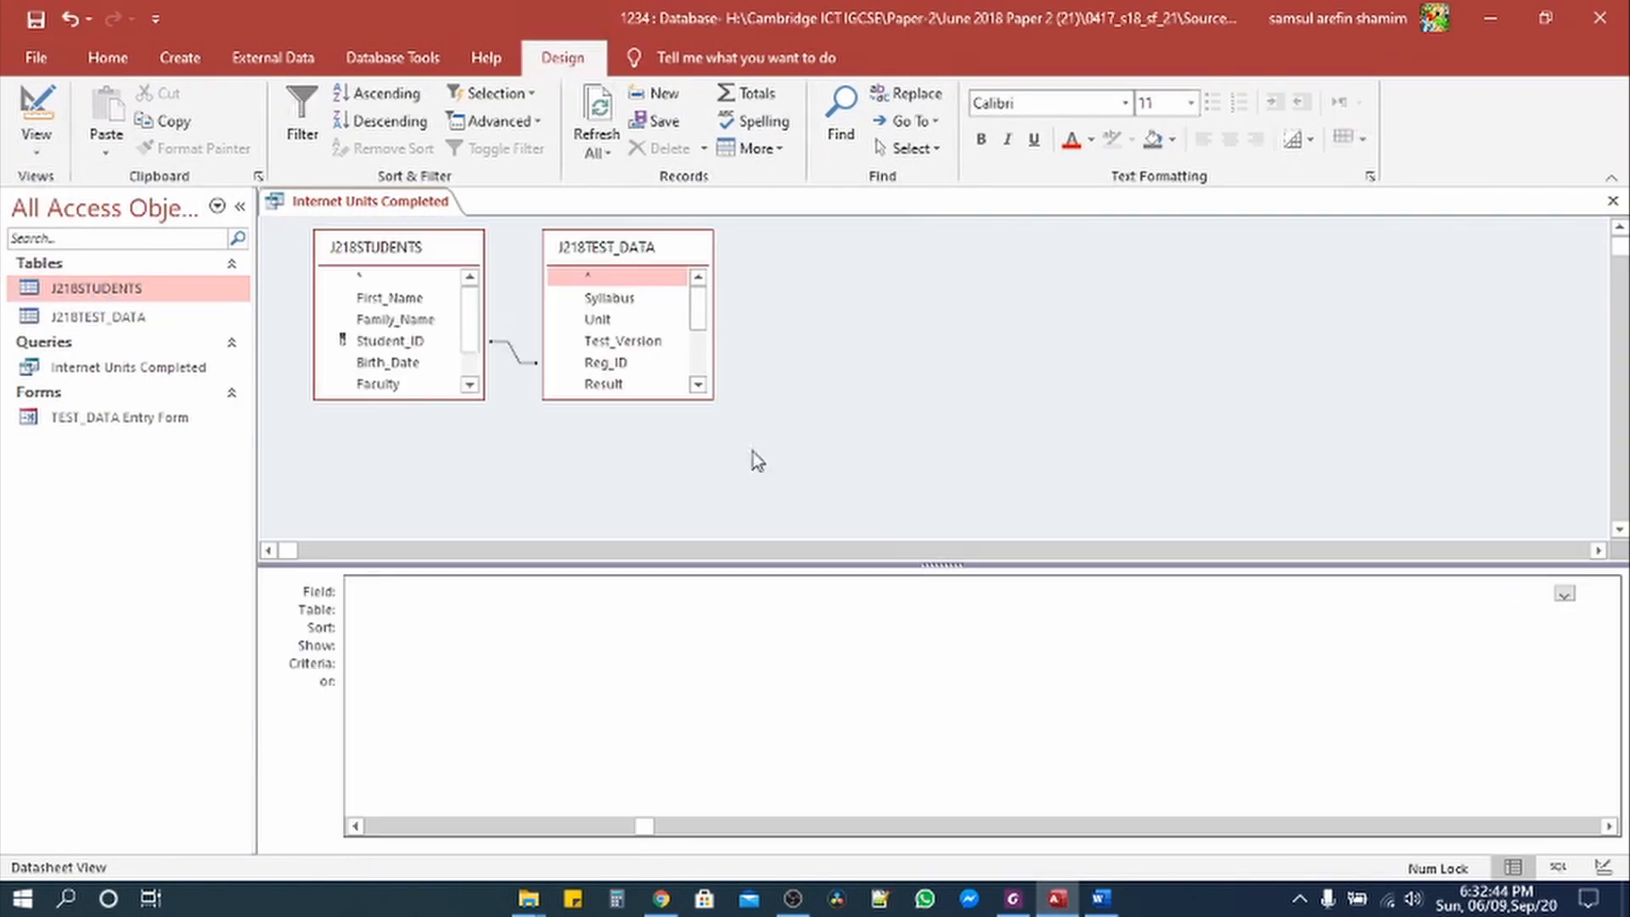
click(1364, 592)
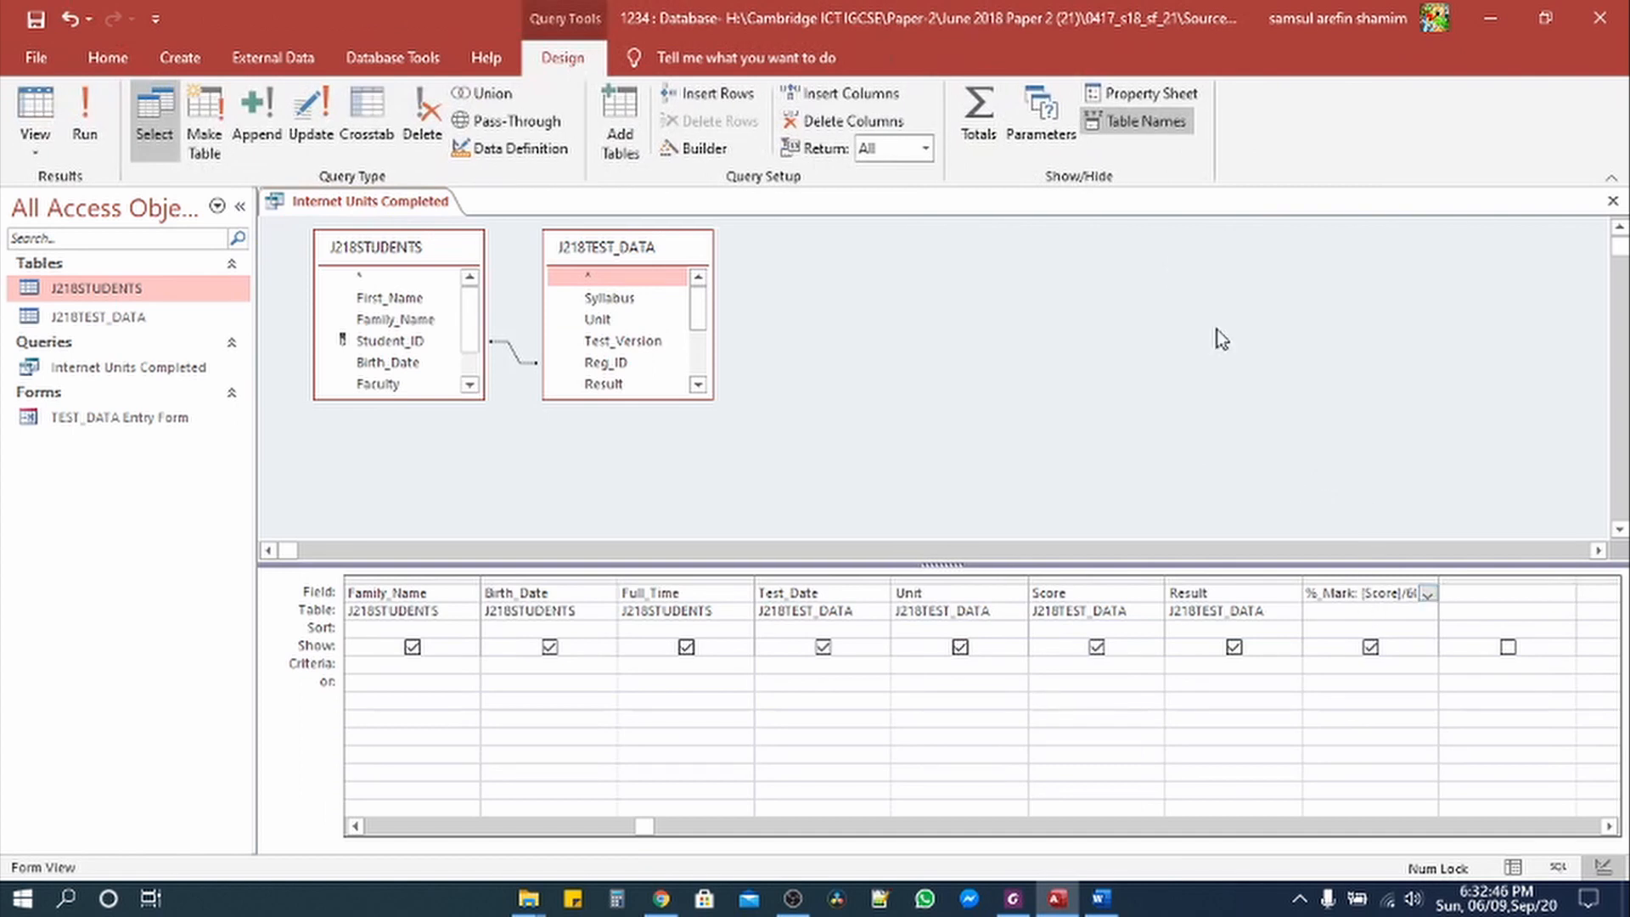
click(1123, 96)
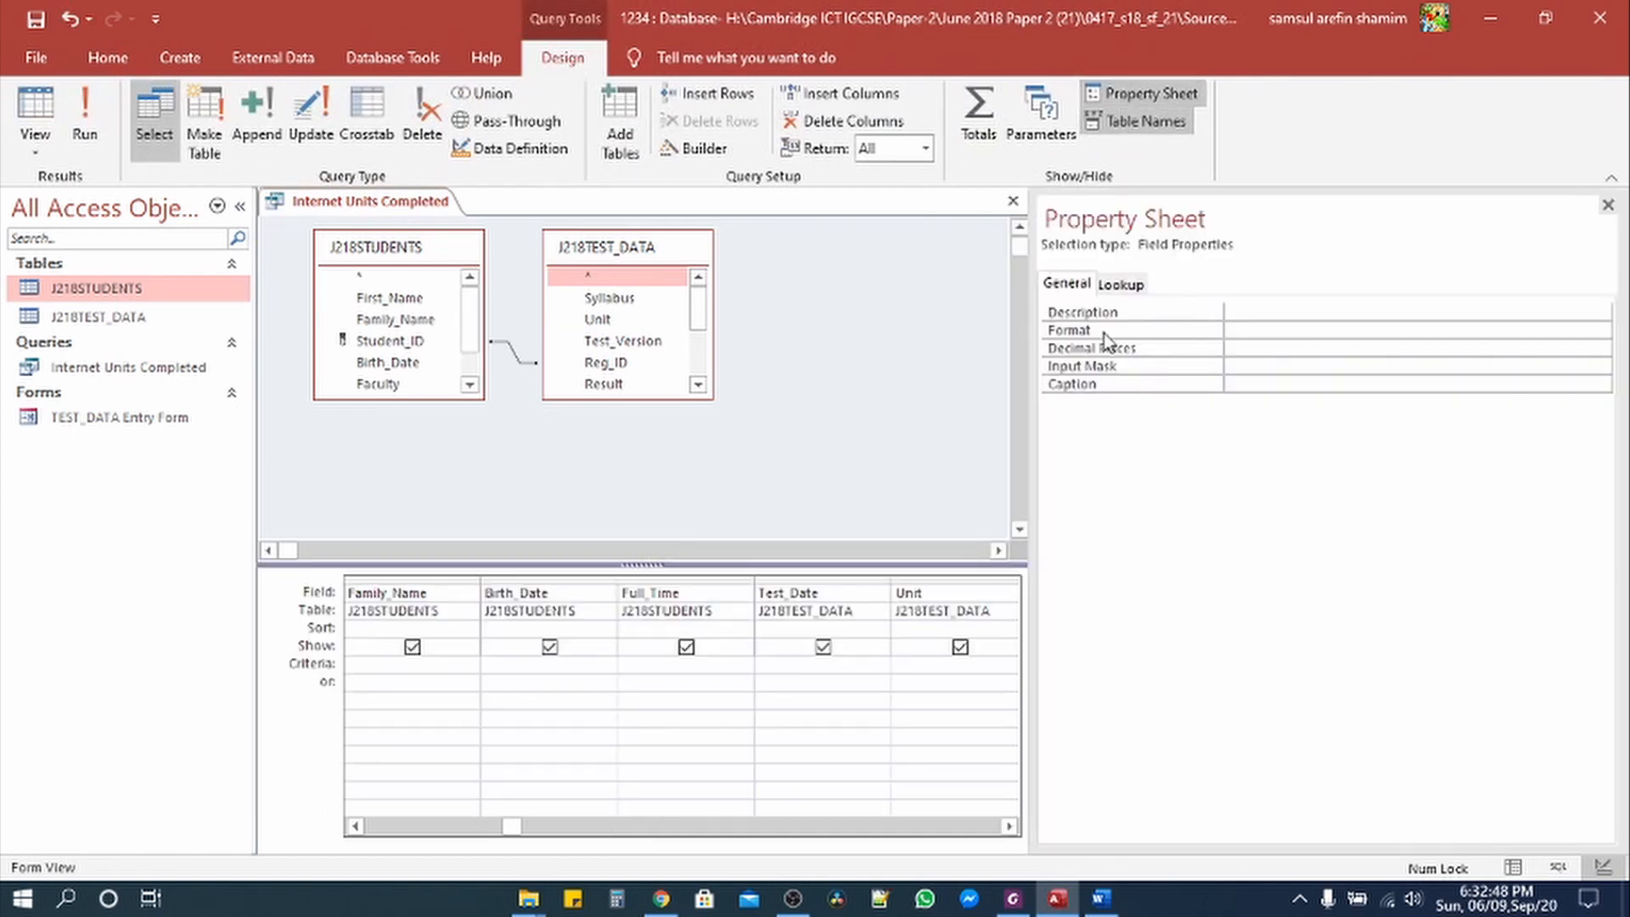
click(1299, 328)
click(1599, 332)
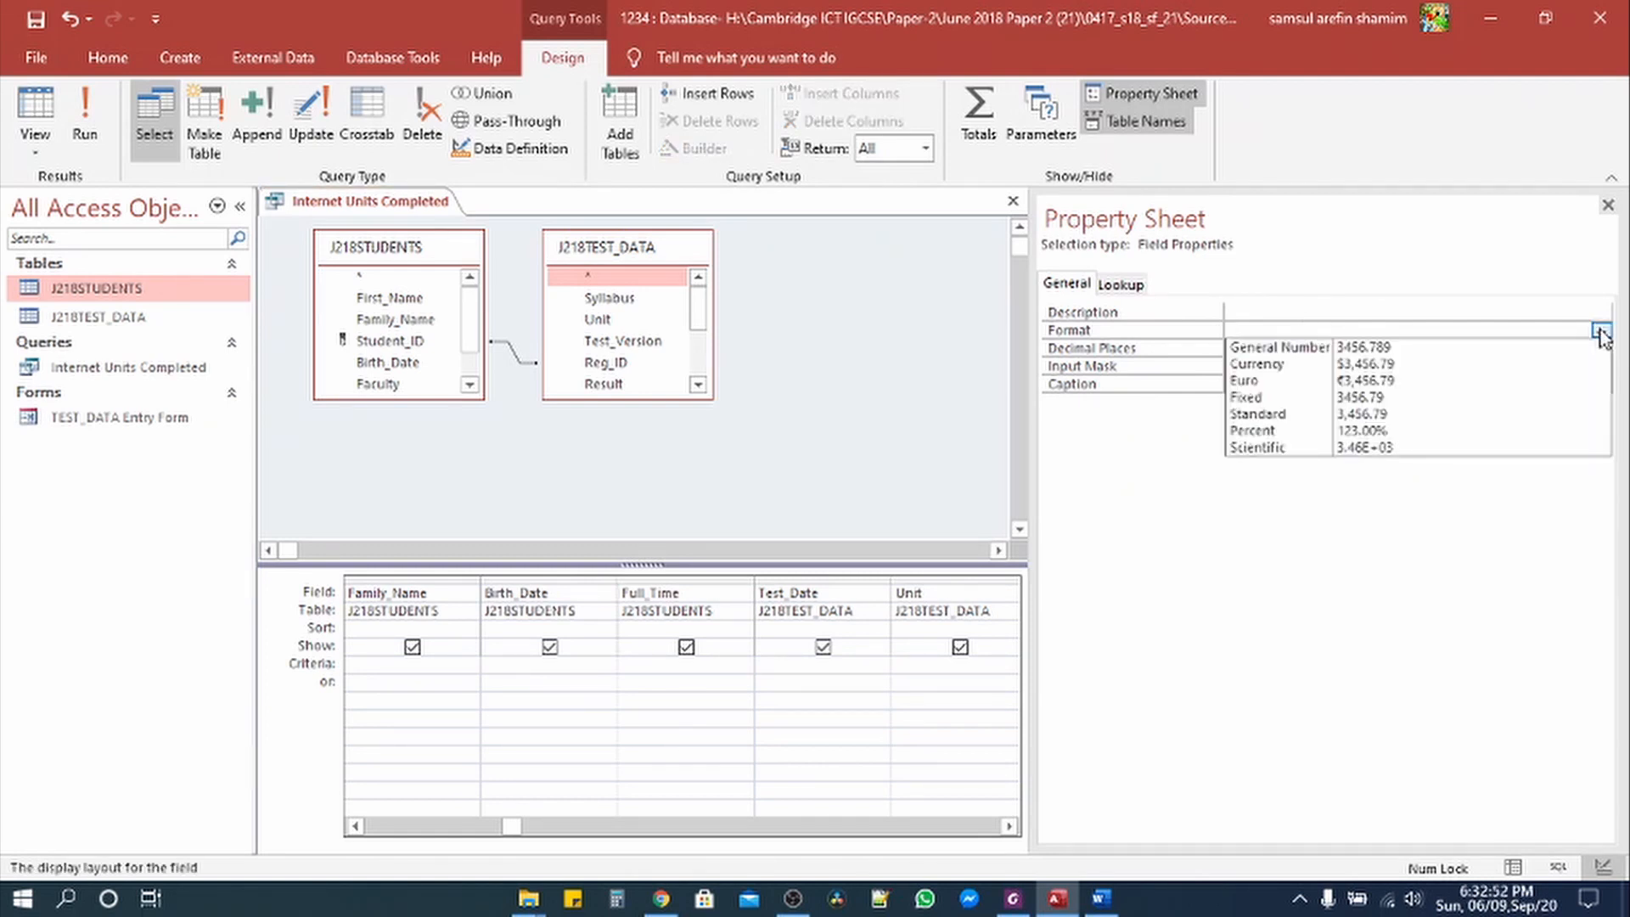
click(1363, 430)
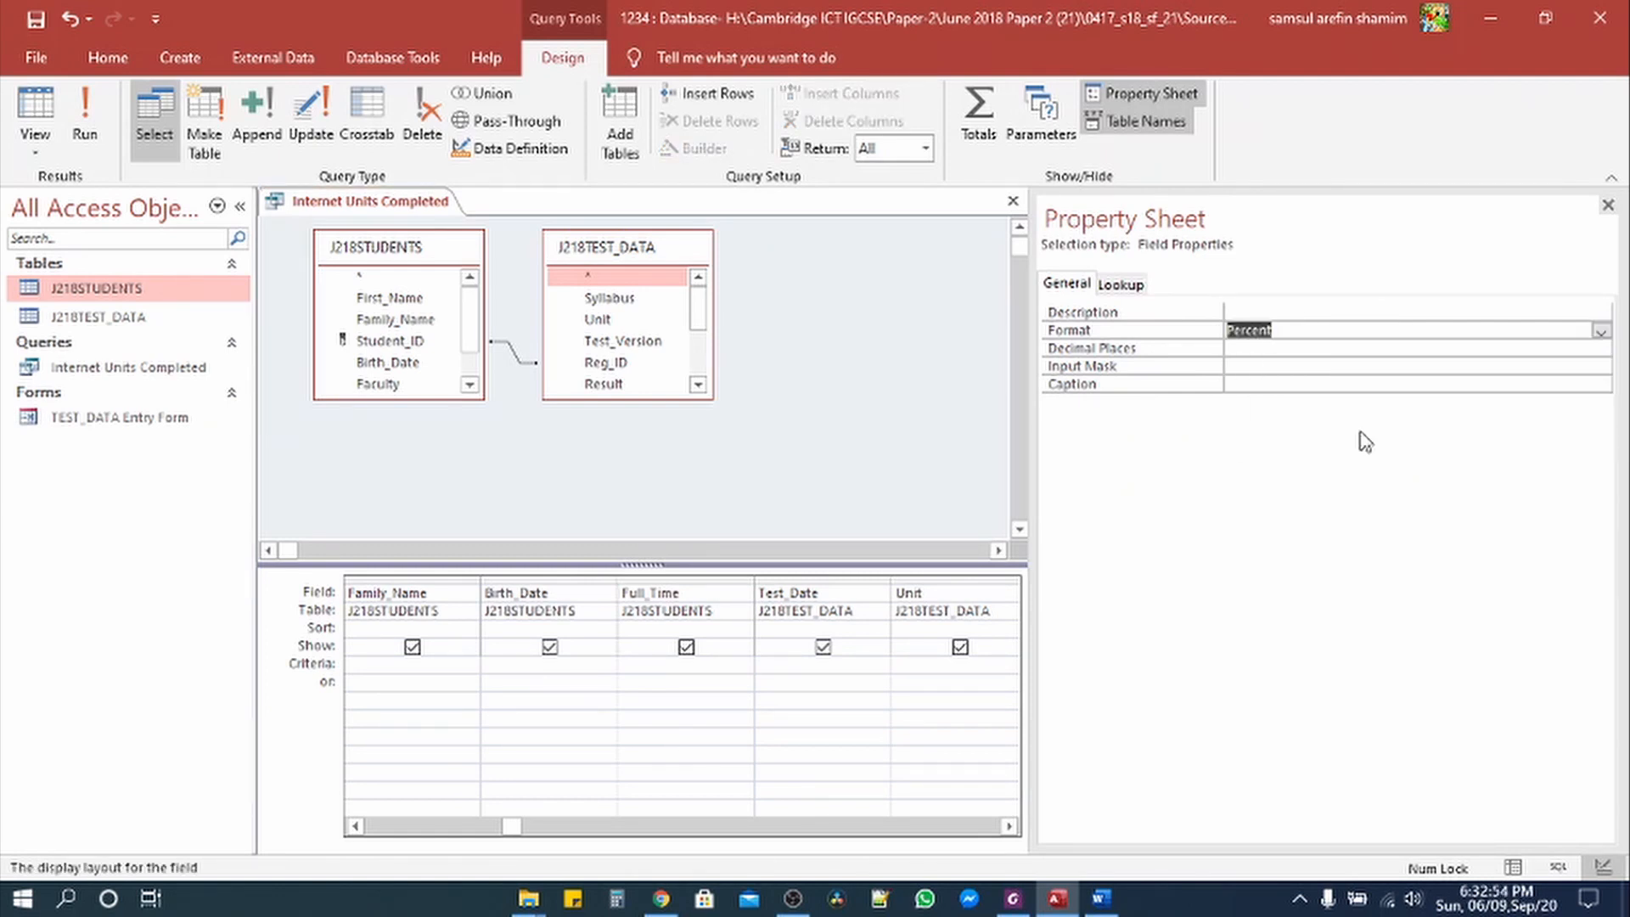
click(1585, 349)
click(1601, 348)
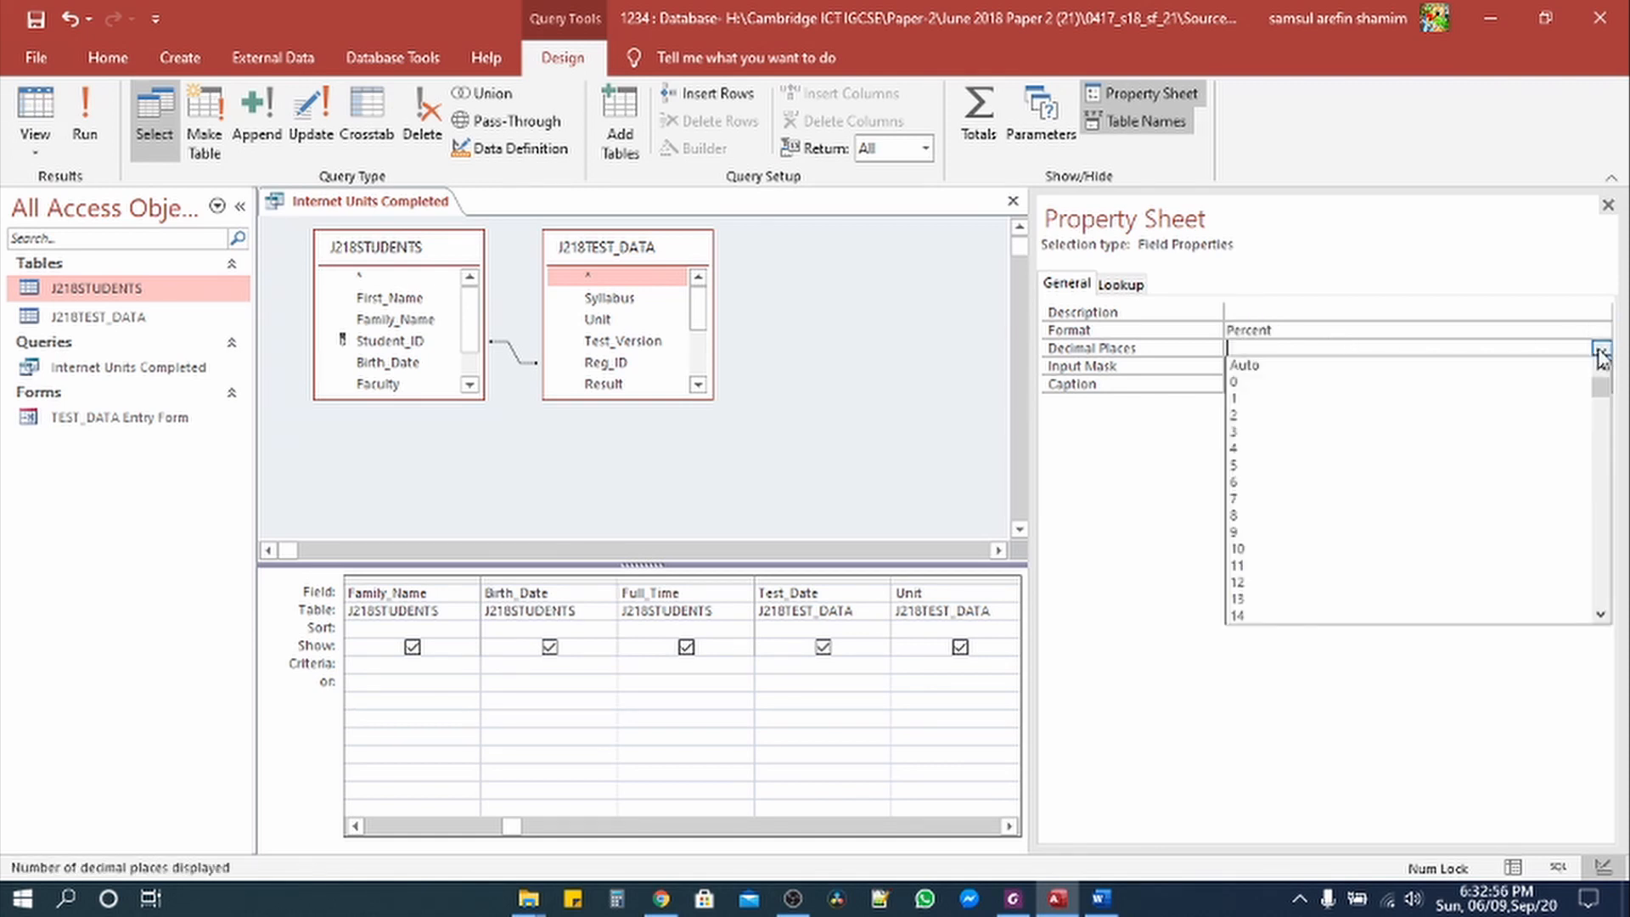
click(1444, 383)
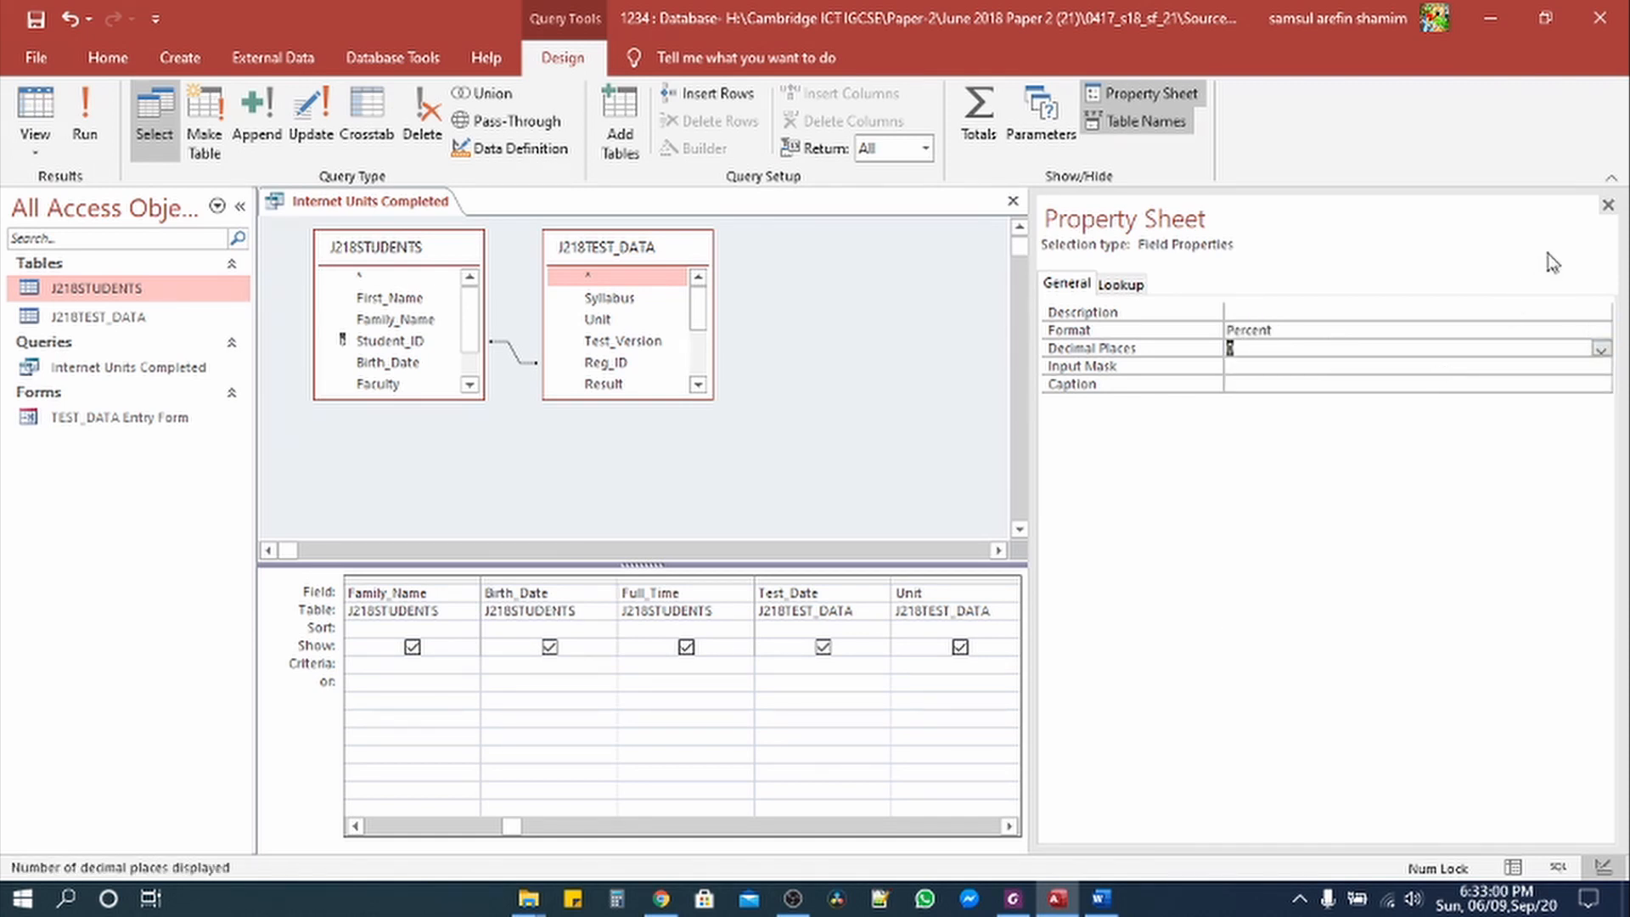
click(1607, 205)
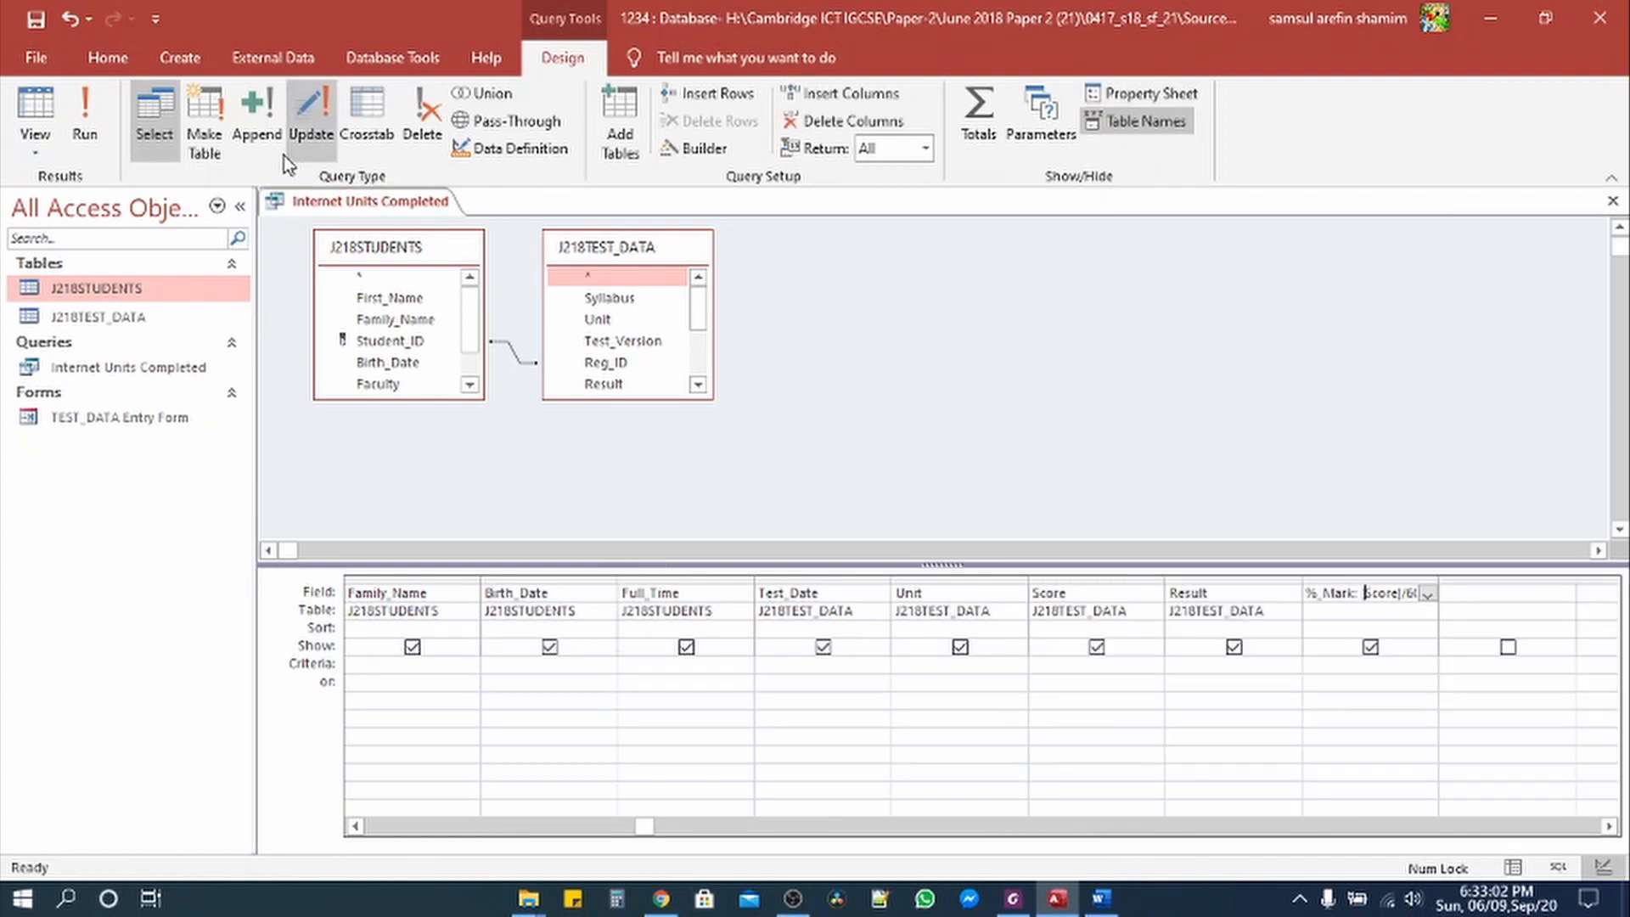
click(88, 115)
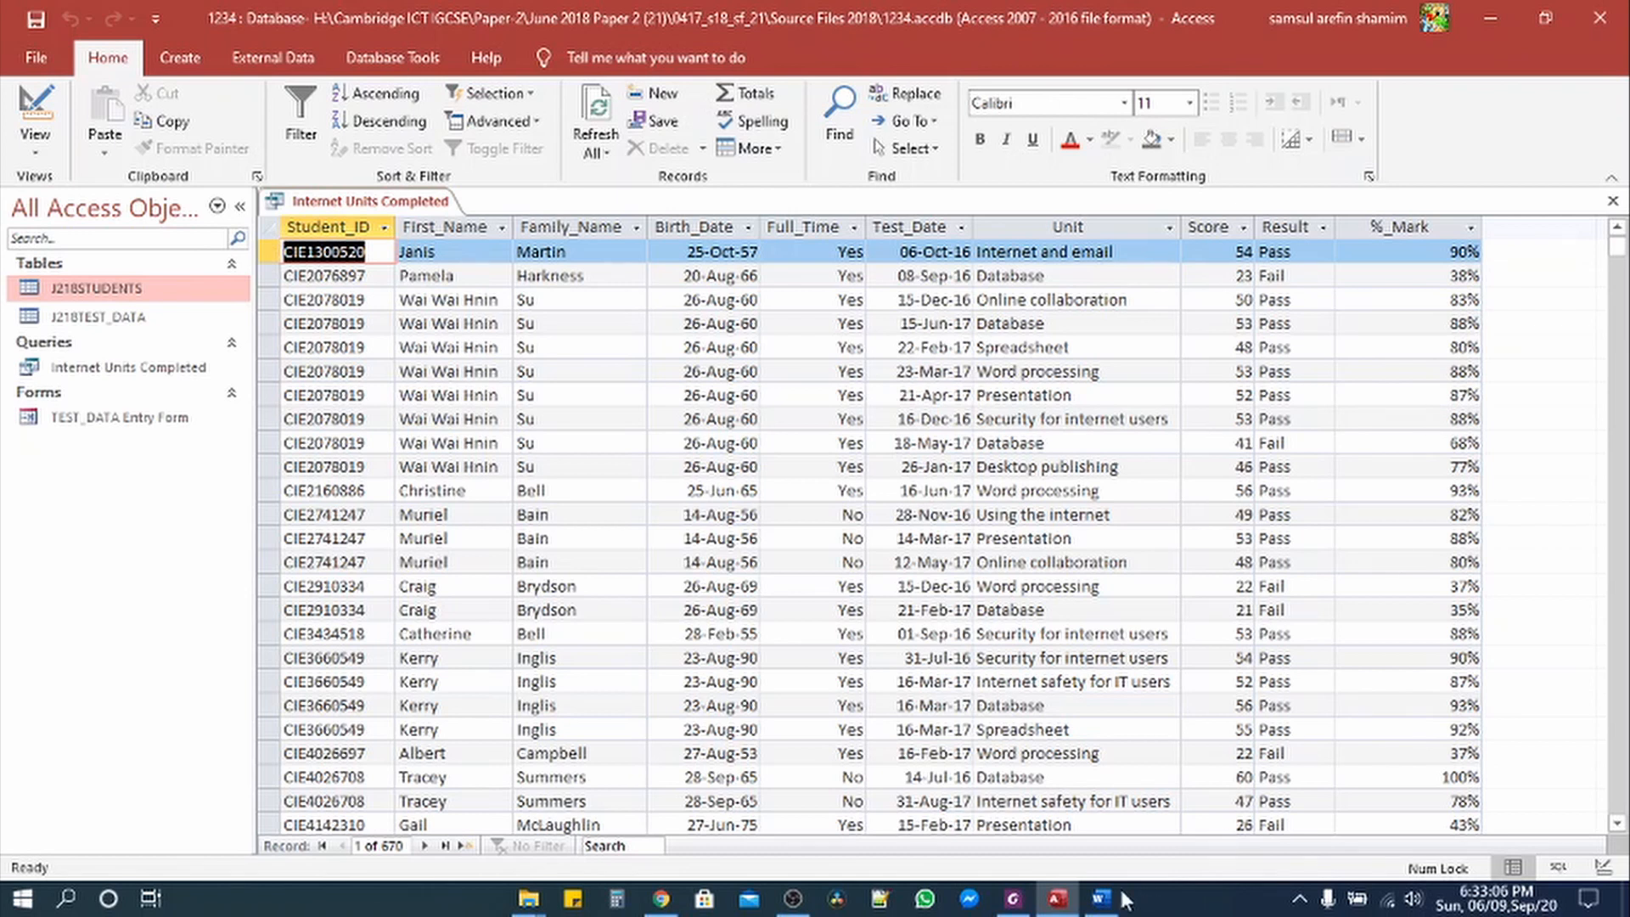
Step: Highlight the %_Mark requirement bullet in yellow and select the Full_Time is Yes line
click(1012, 898)
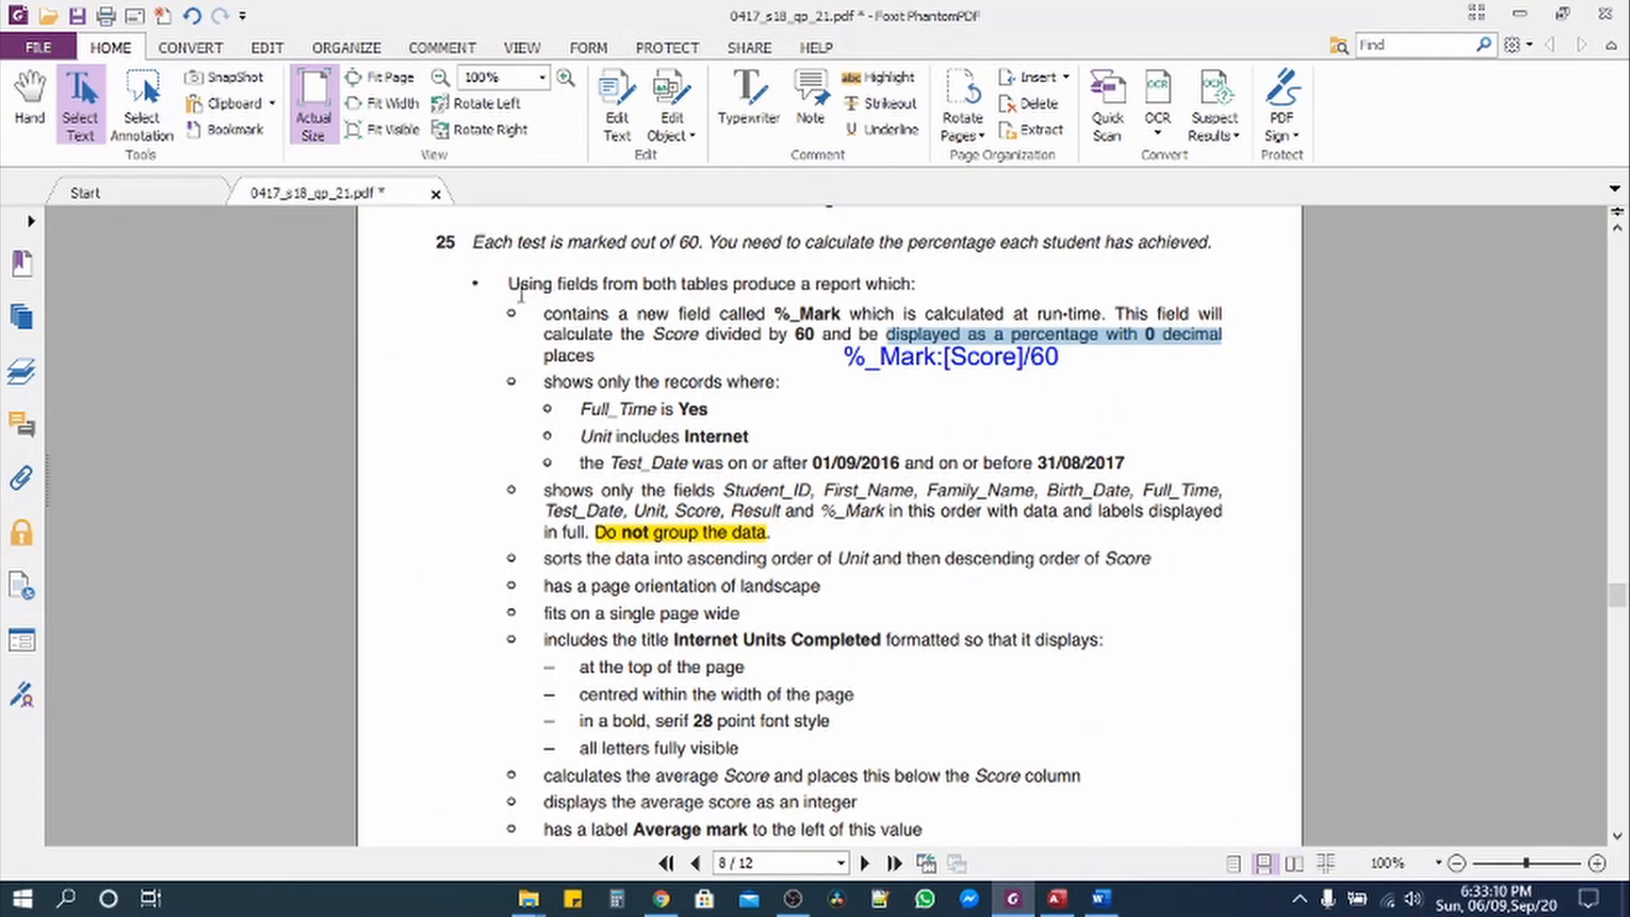
drag(528, 312, 650, 359)
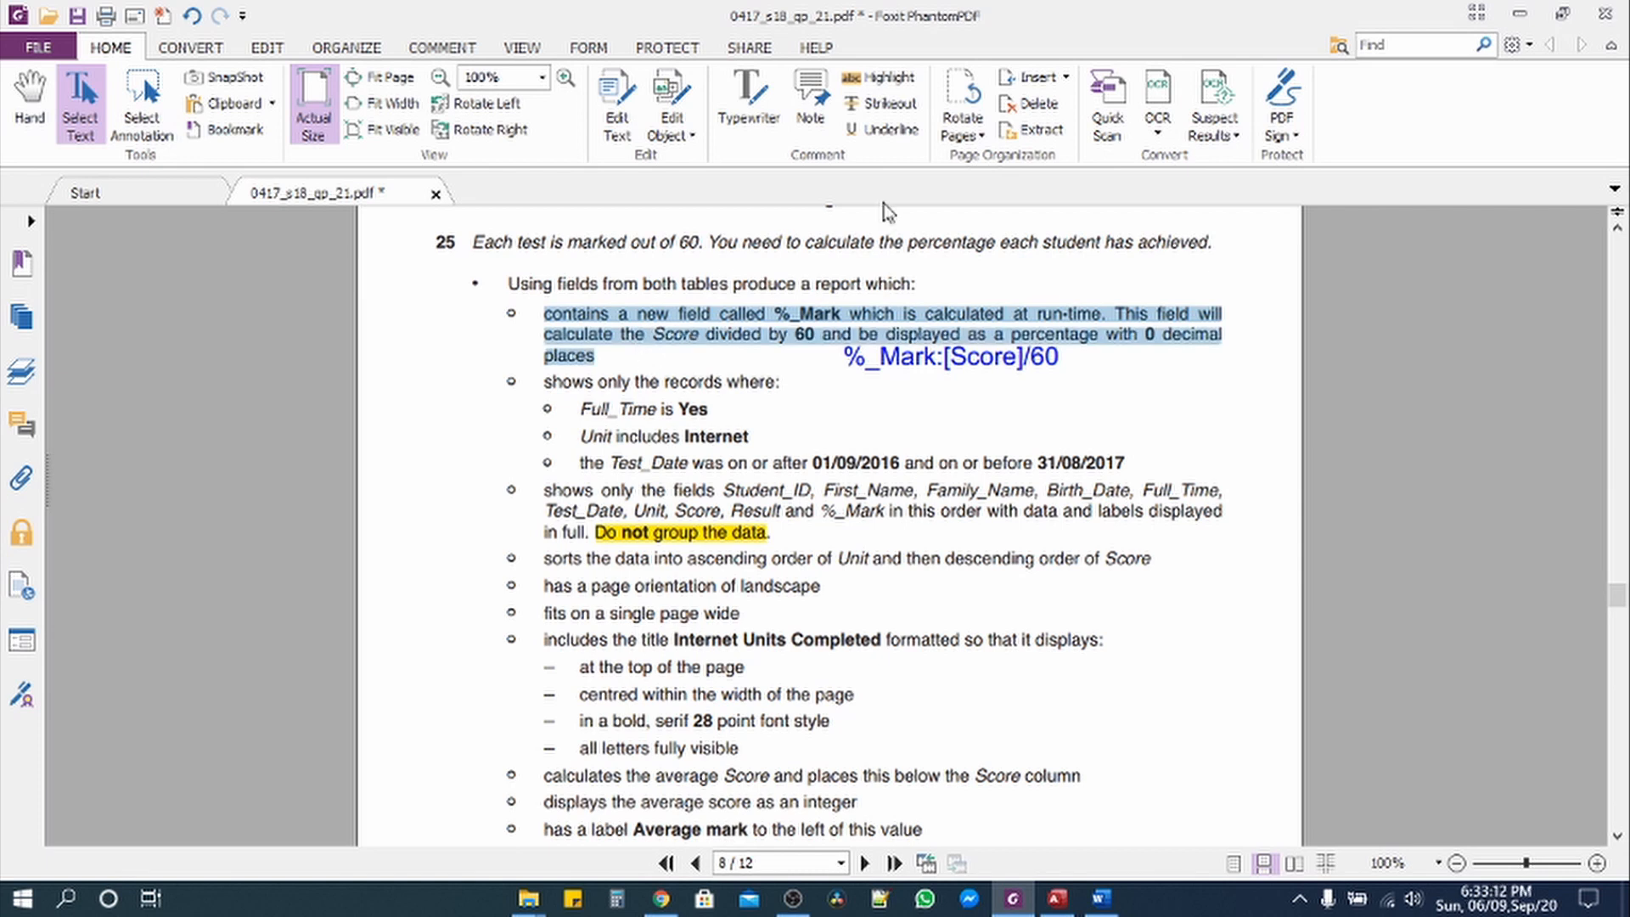
click(878, 79)
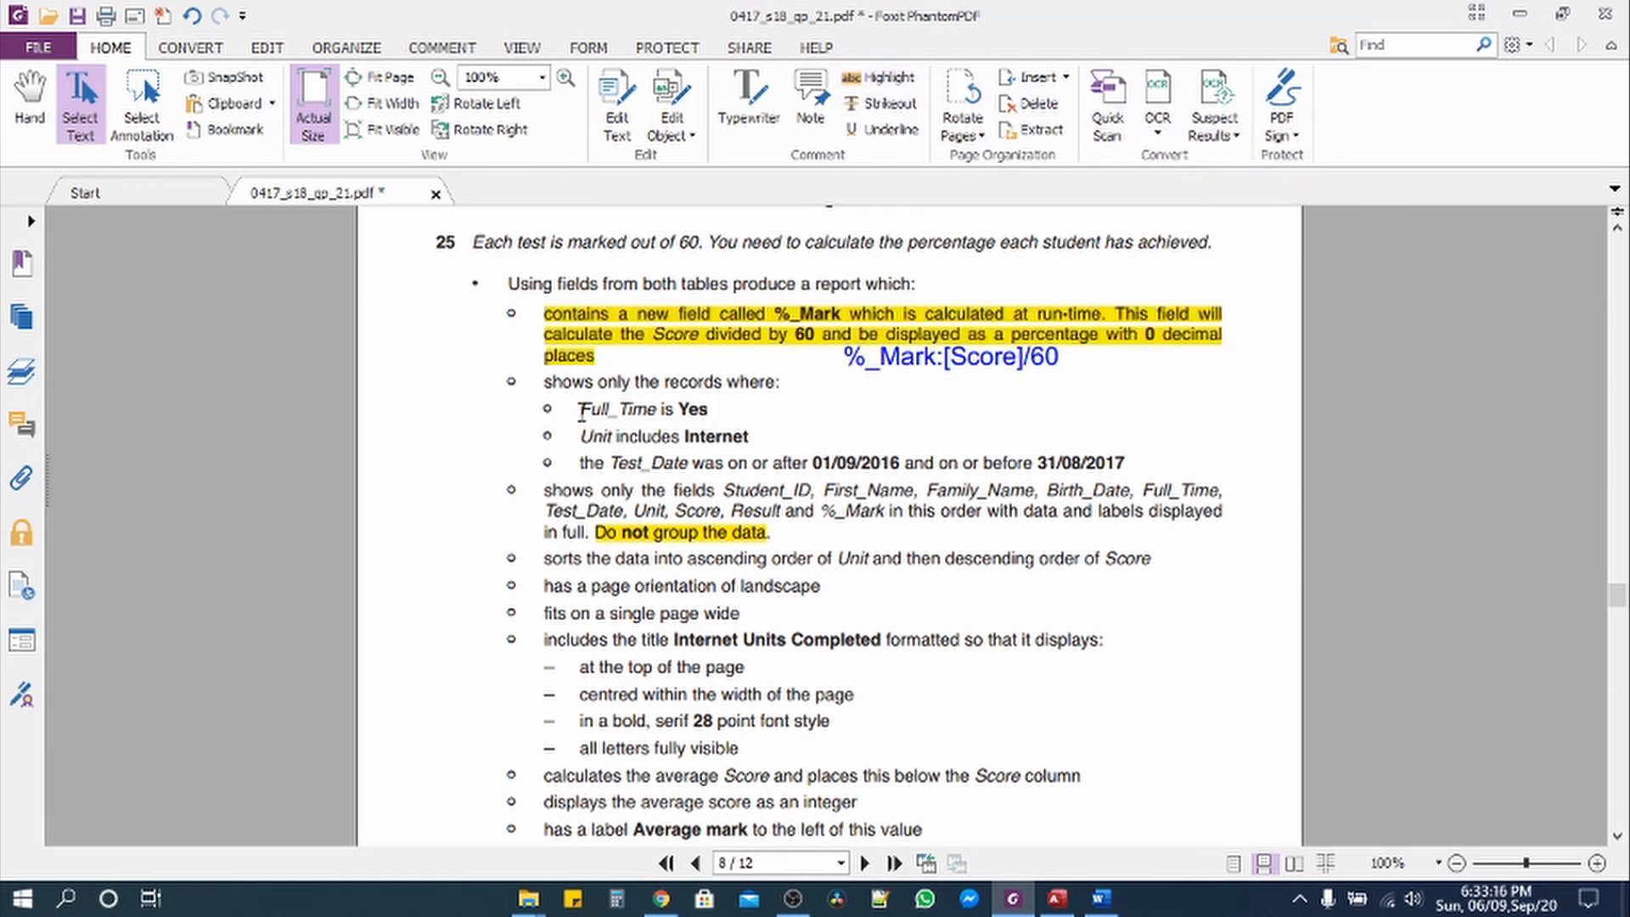
drag(580, 413, 706, 414)
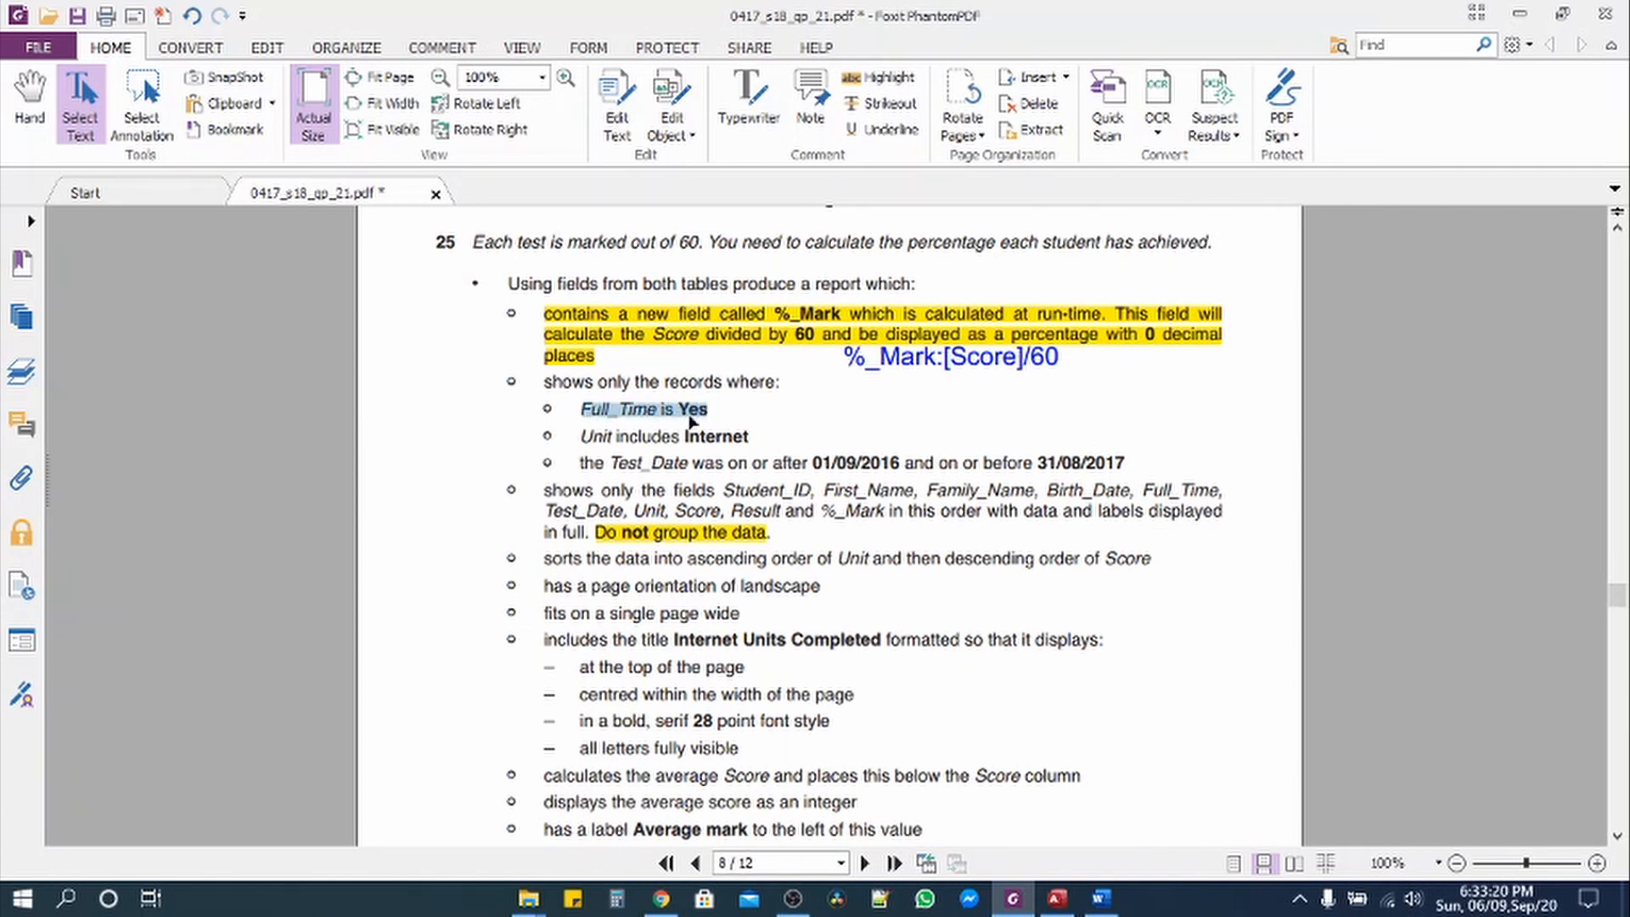
key(alt+Tab)
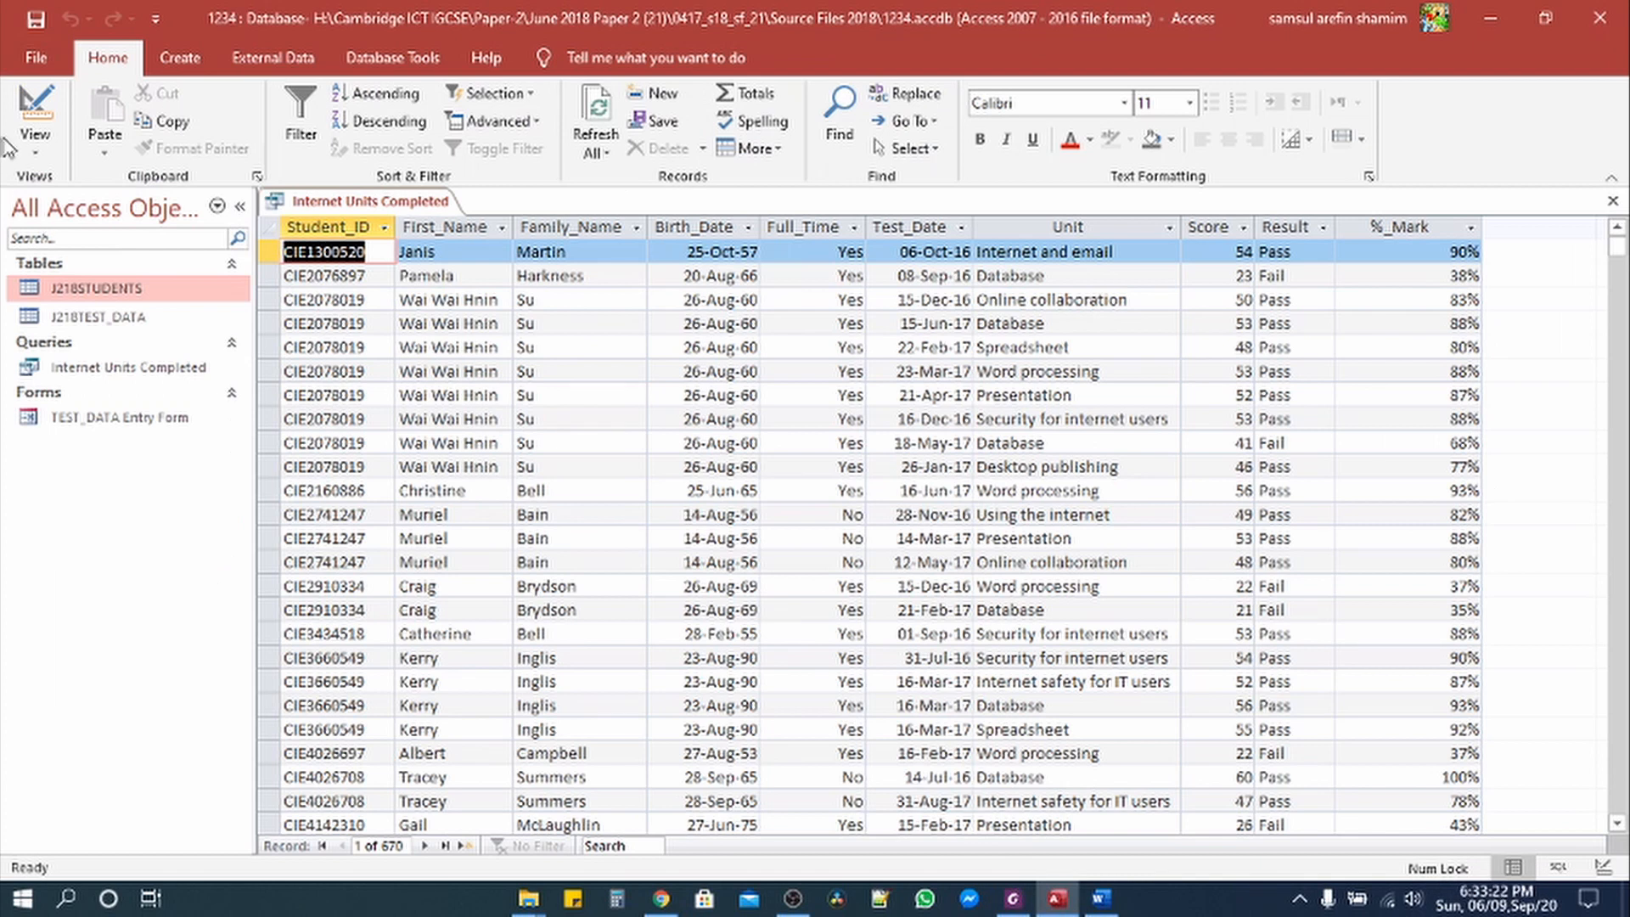
Step: Enter Yes as the Full_Time criterion and run the query, leaving 554 full-time records
click(38, 137)
click(93, 295)
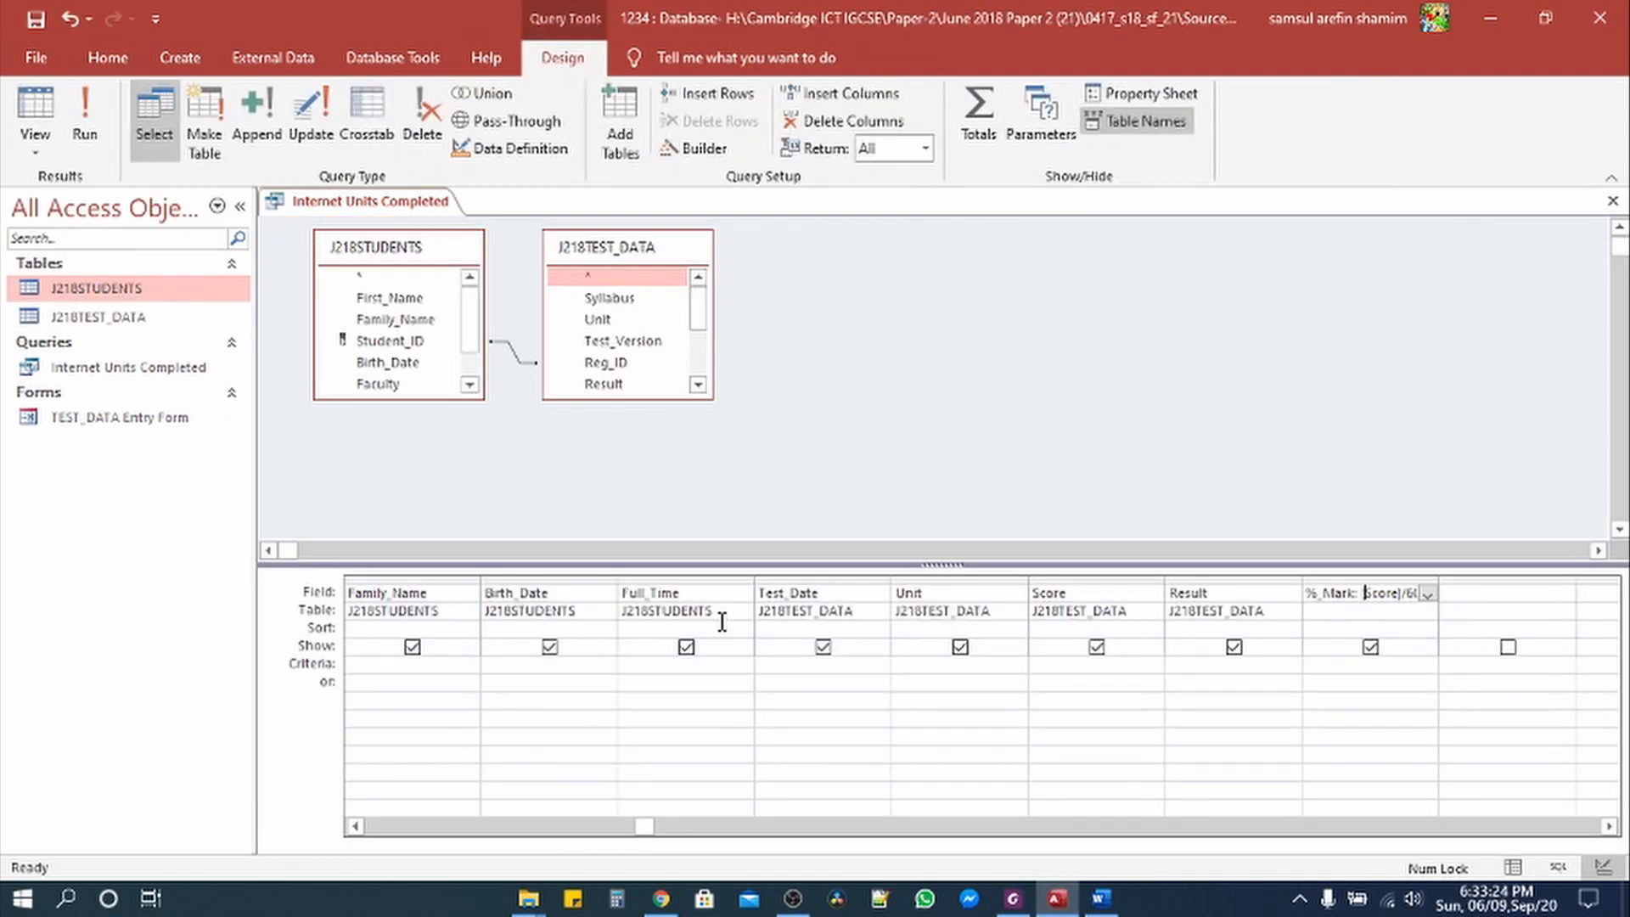
click(666, 665)
text(yes)
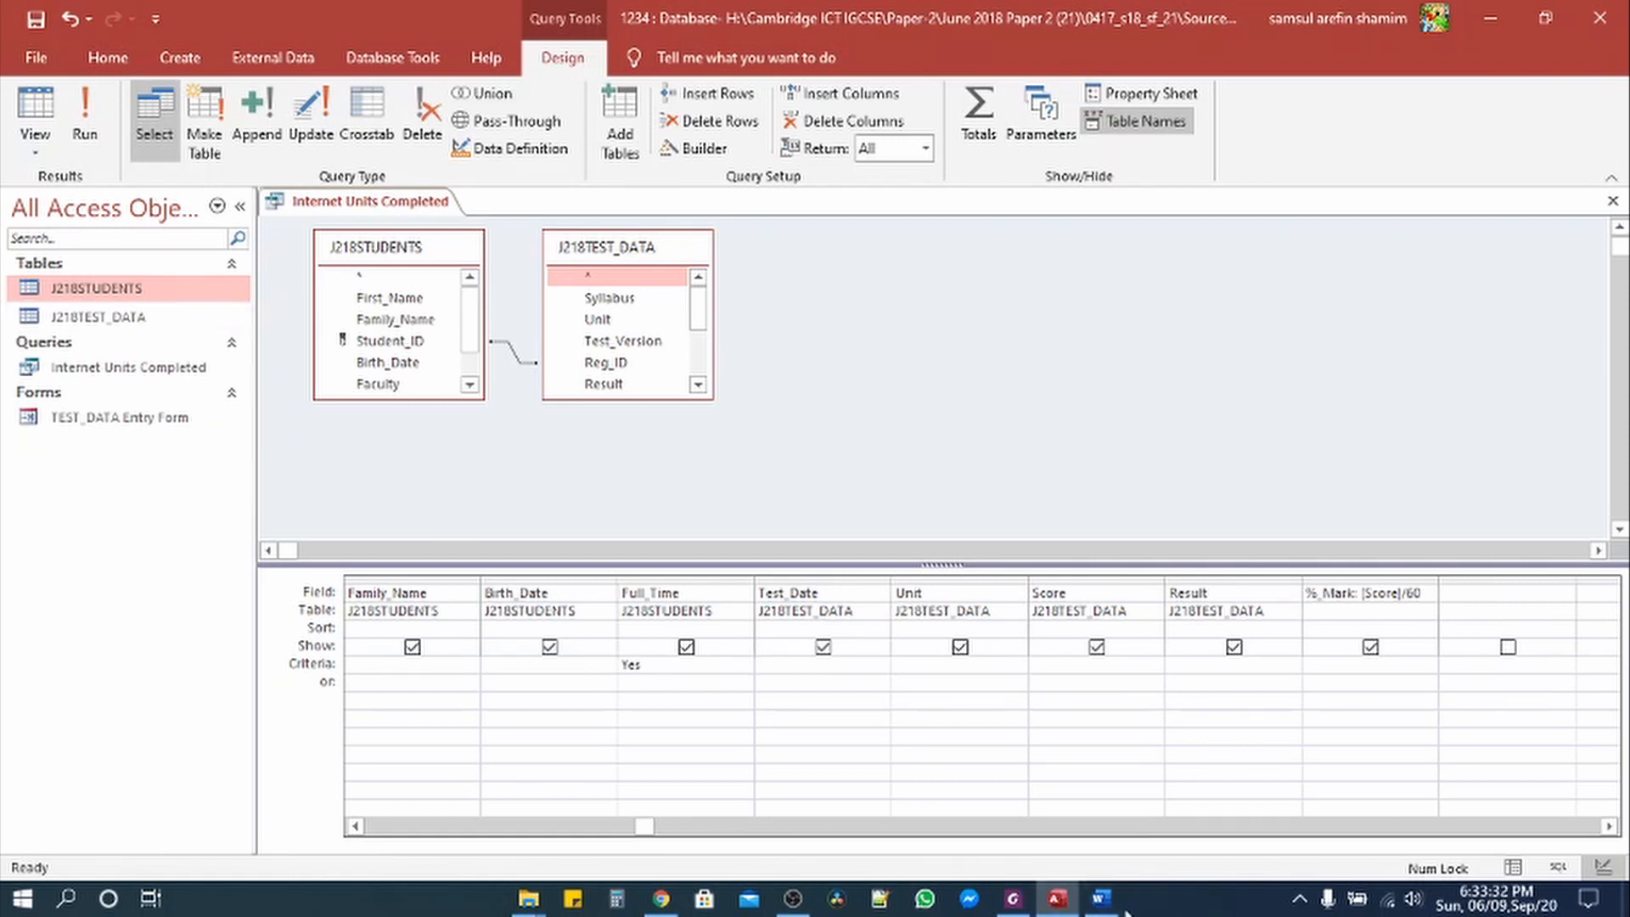
click(1027, 902)
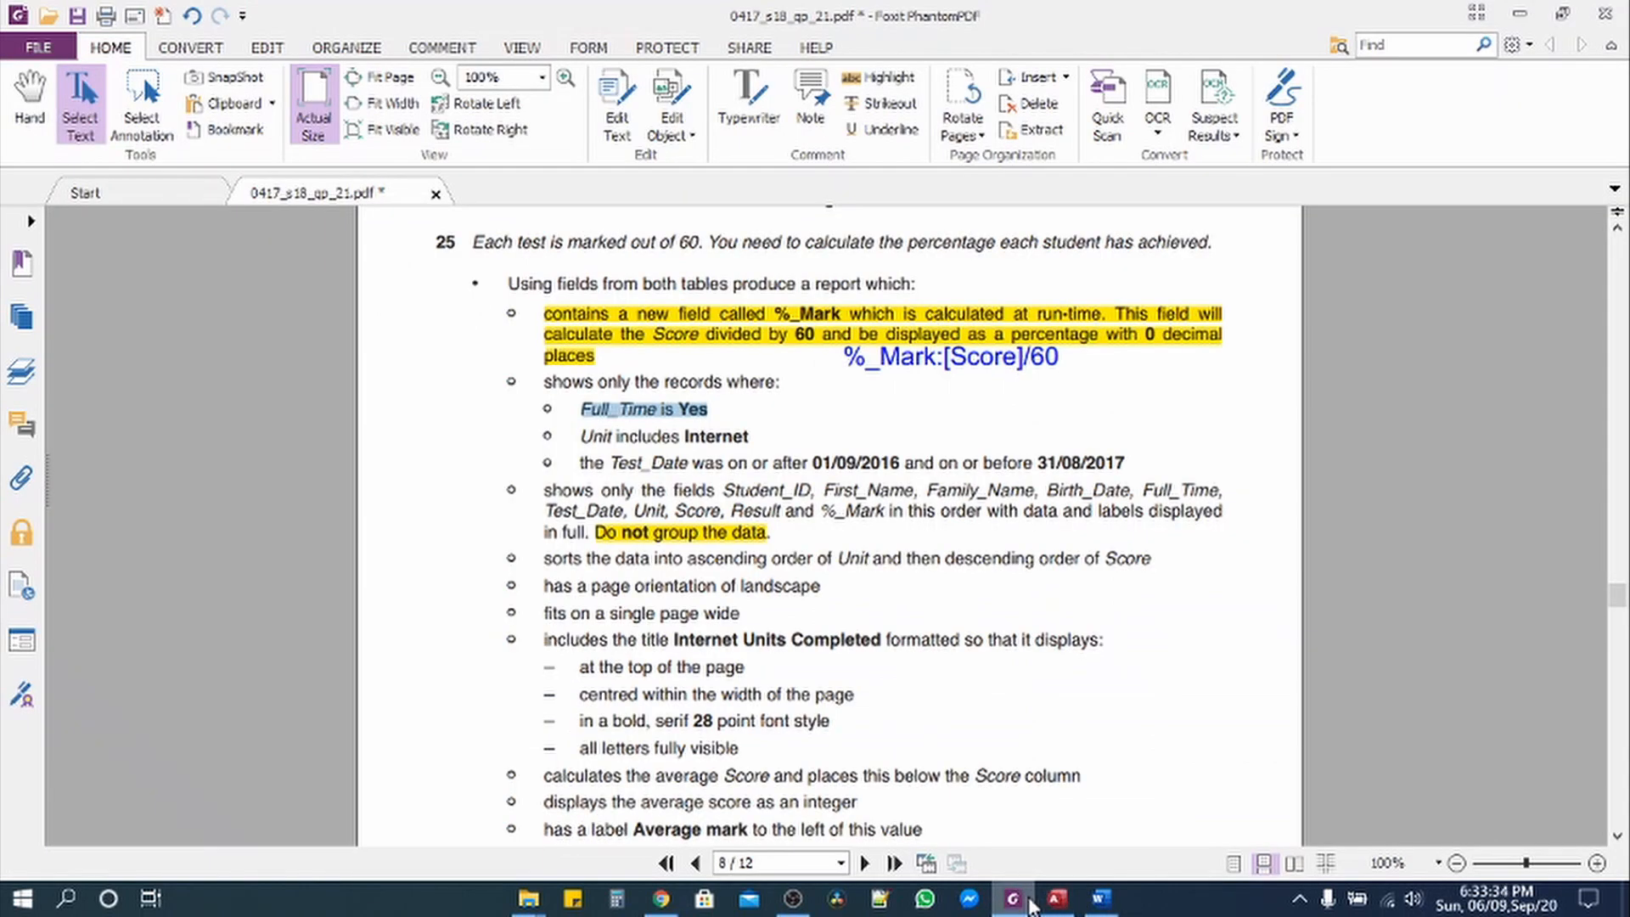
click(1057, 898)
click(99, 126)
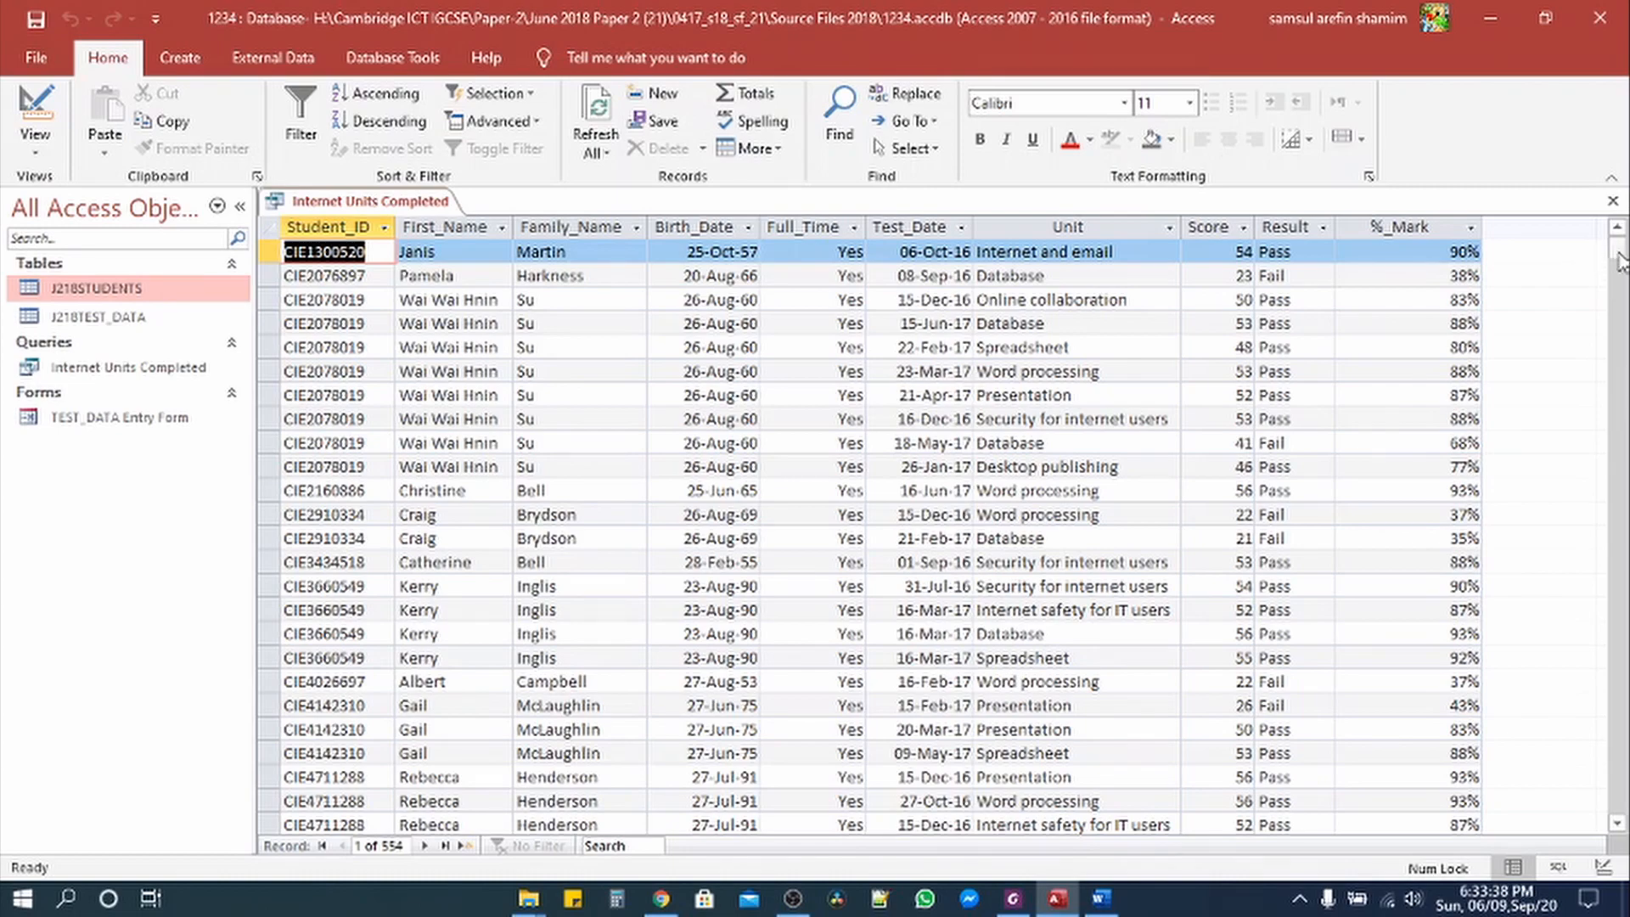
mouse_move(1621, 259)
mouse_down()
mouse_move(1626, 658)
mouse_move(1626, 234)
mouse_up()
Step: Select the word Internet in the question's record conditions
click(1013, 899)
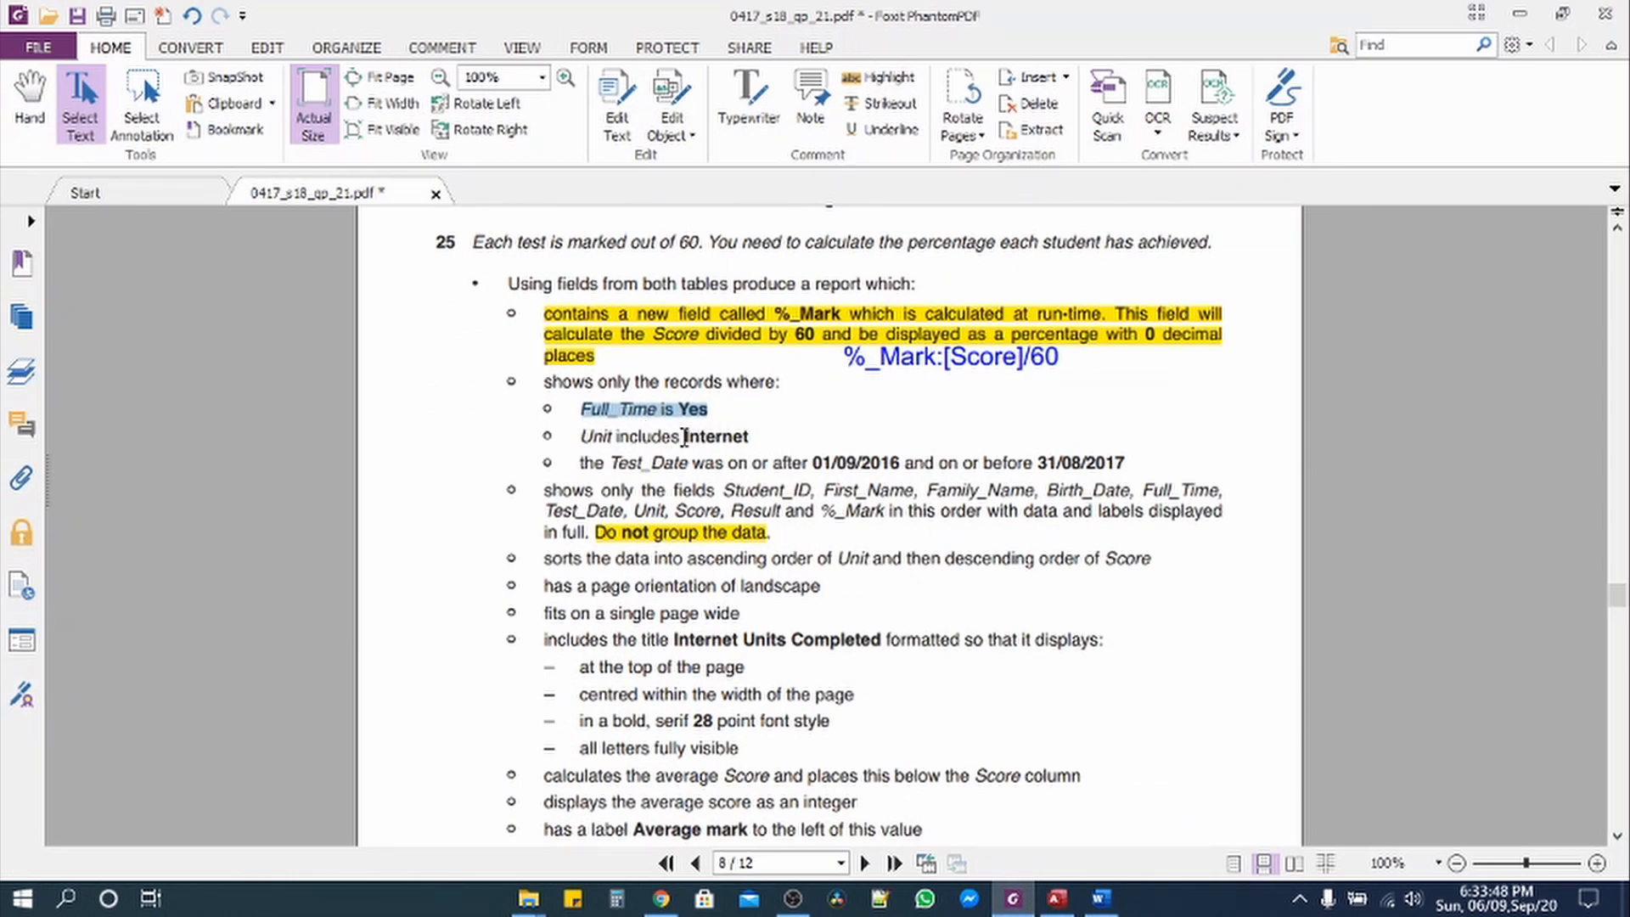
drag(684, 437, 741, 437)
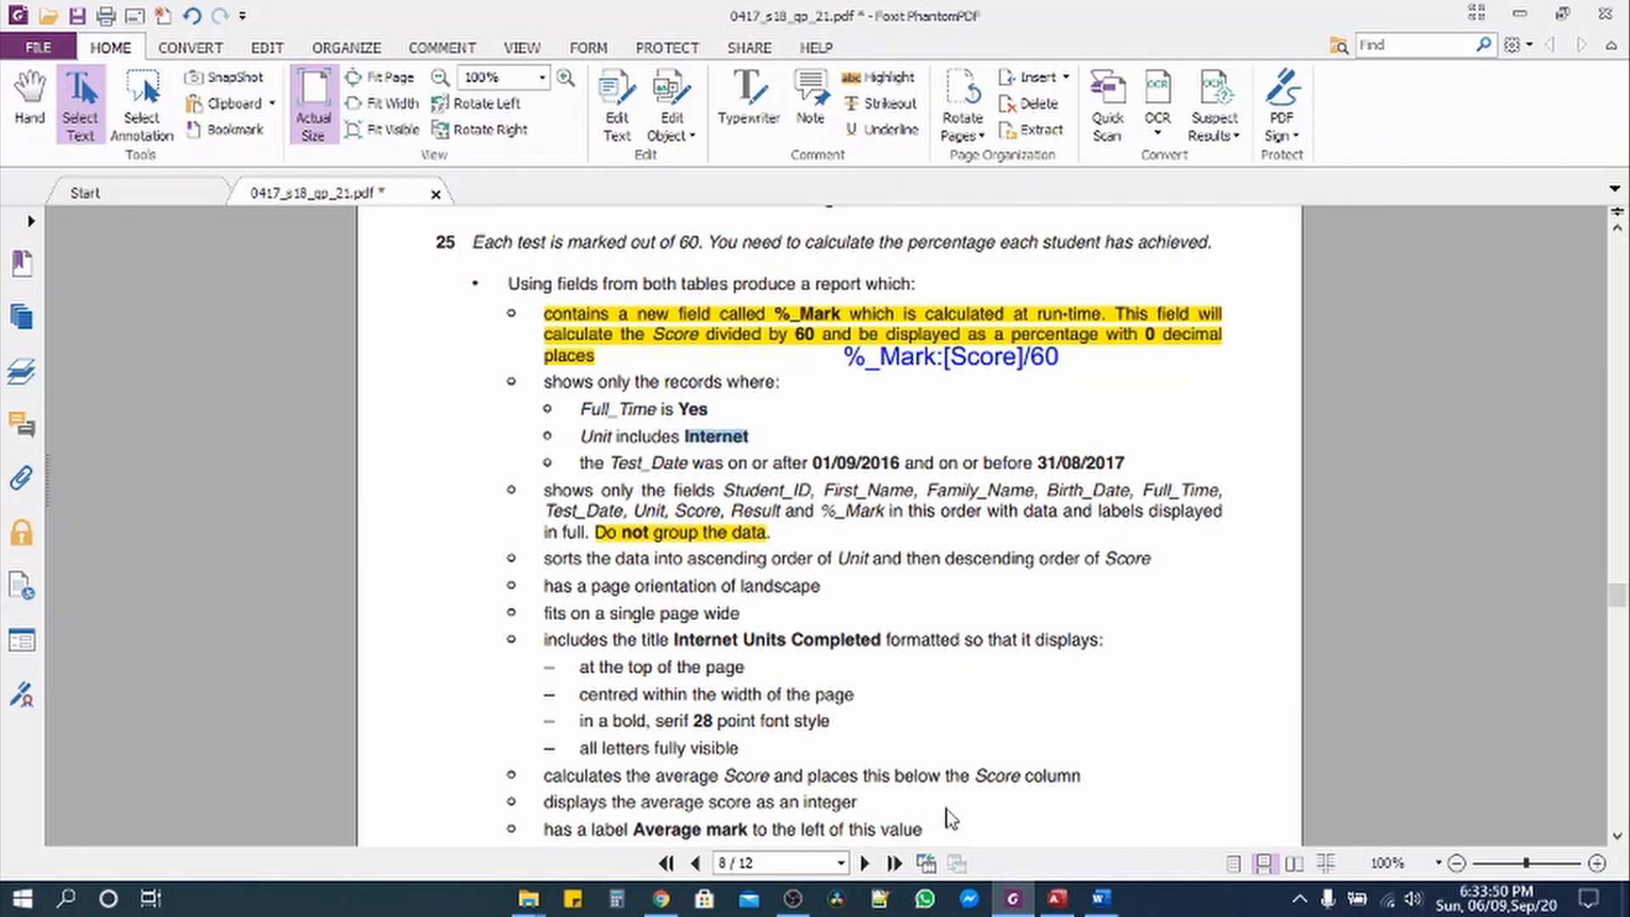
click(1057, 898)
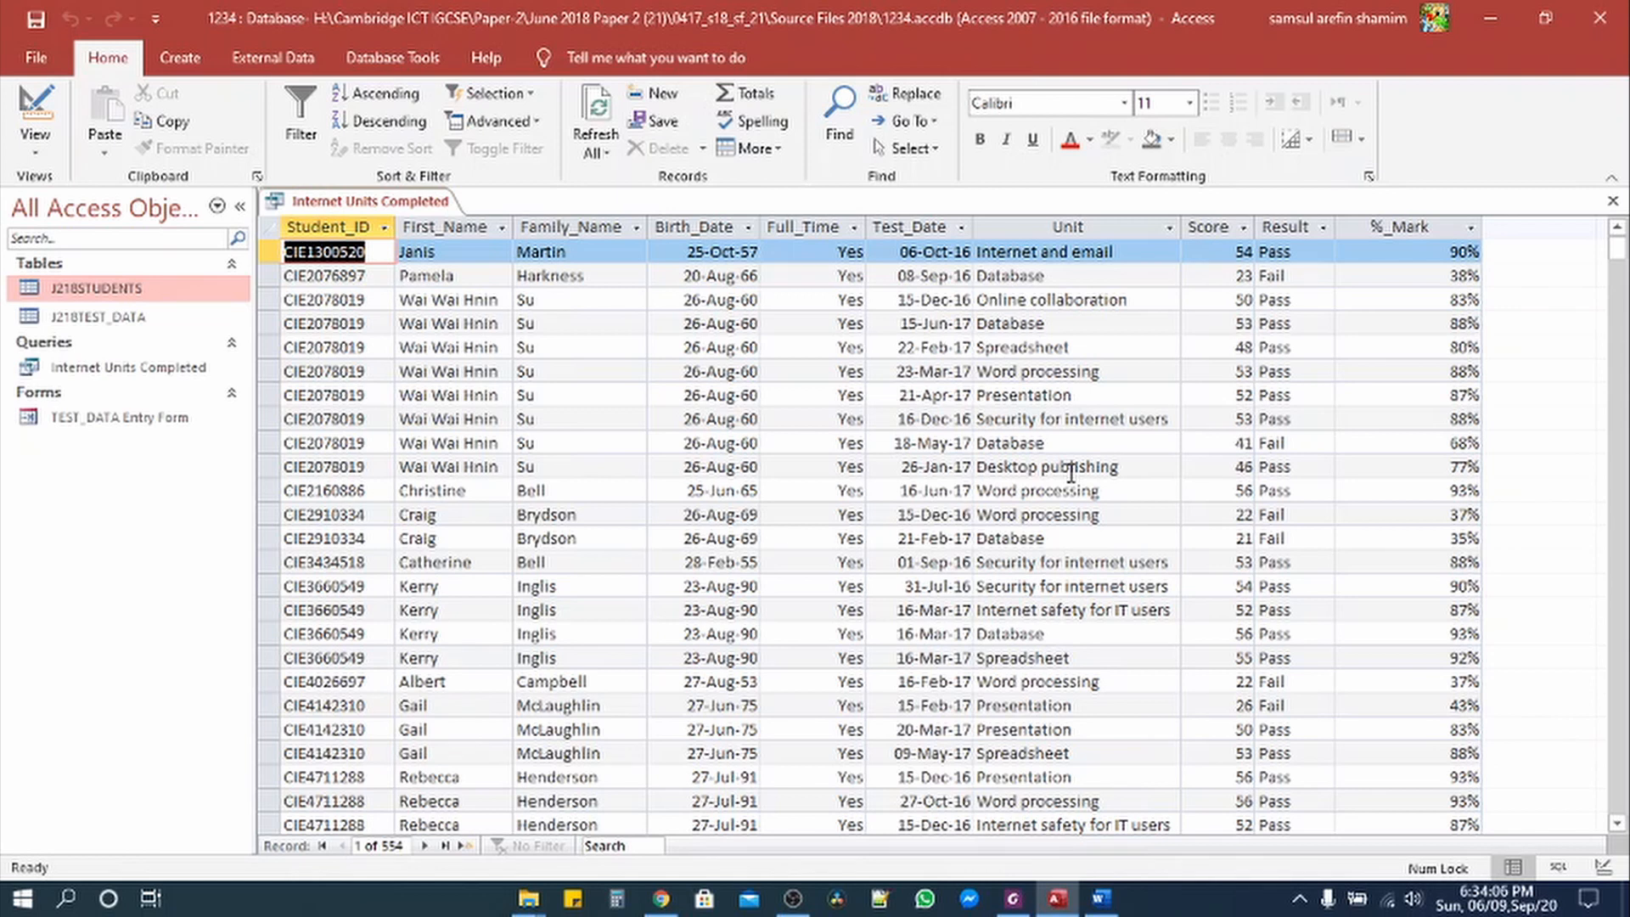
Step: Enter *Internet* as the Unit criterion and run the query, leaving 65 records
click(49, 150)
click(98, 314)
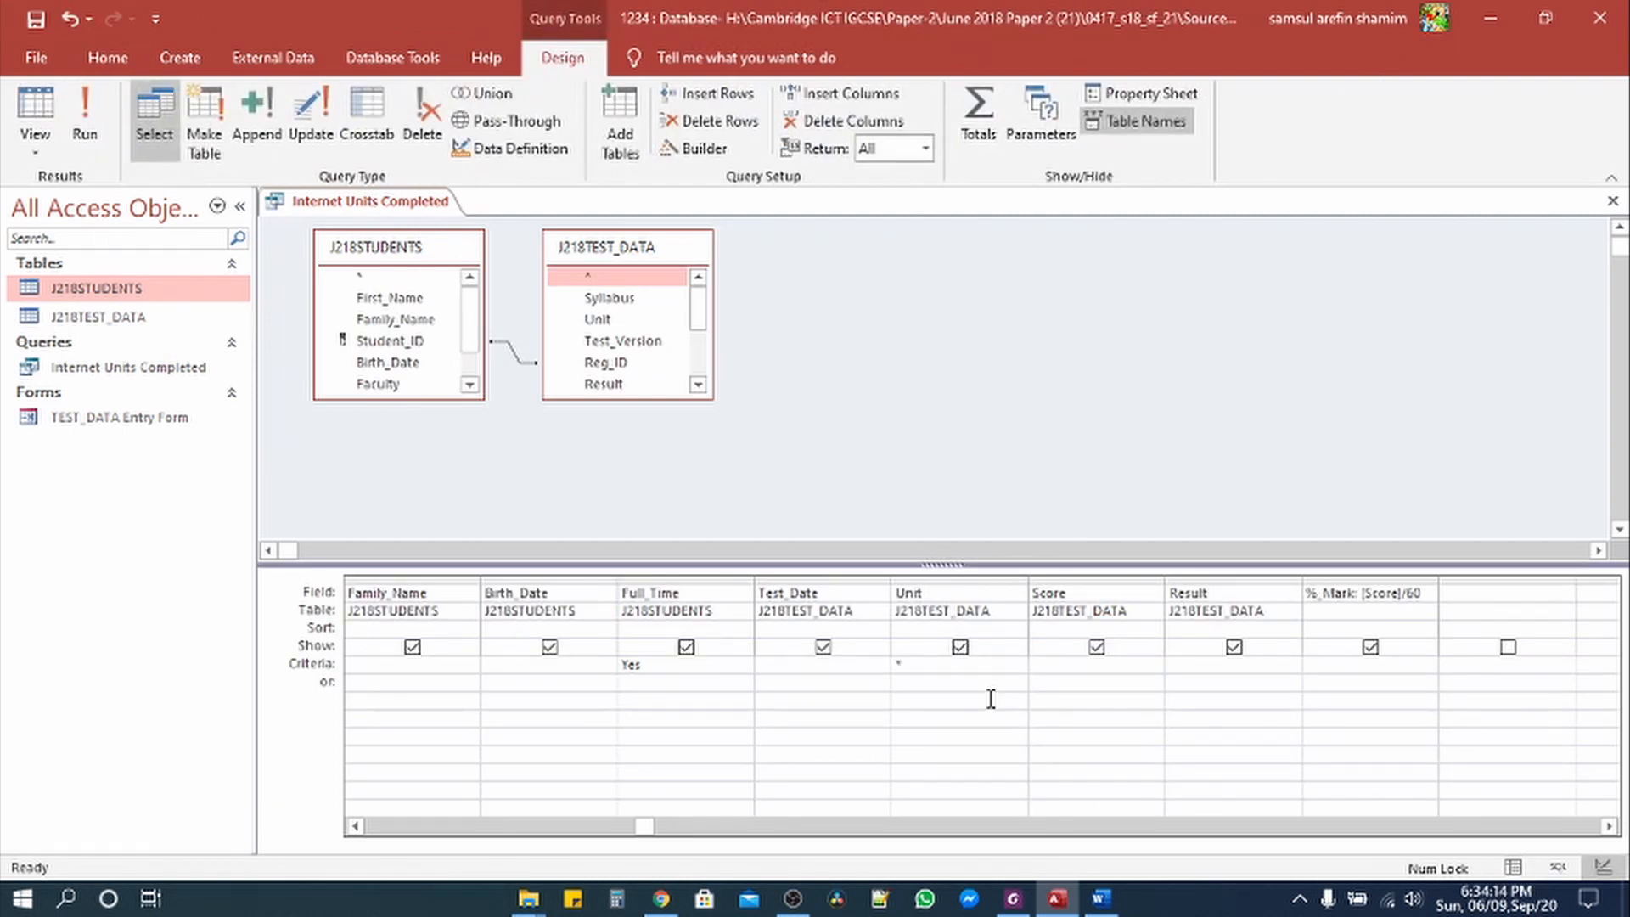
text(*I)
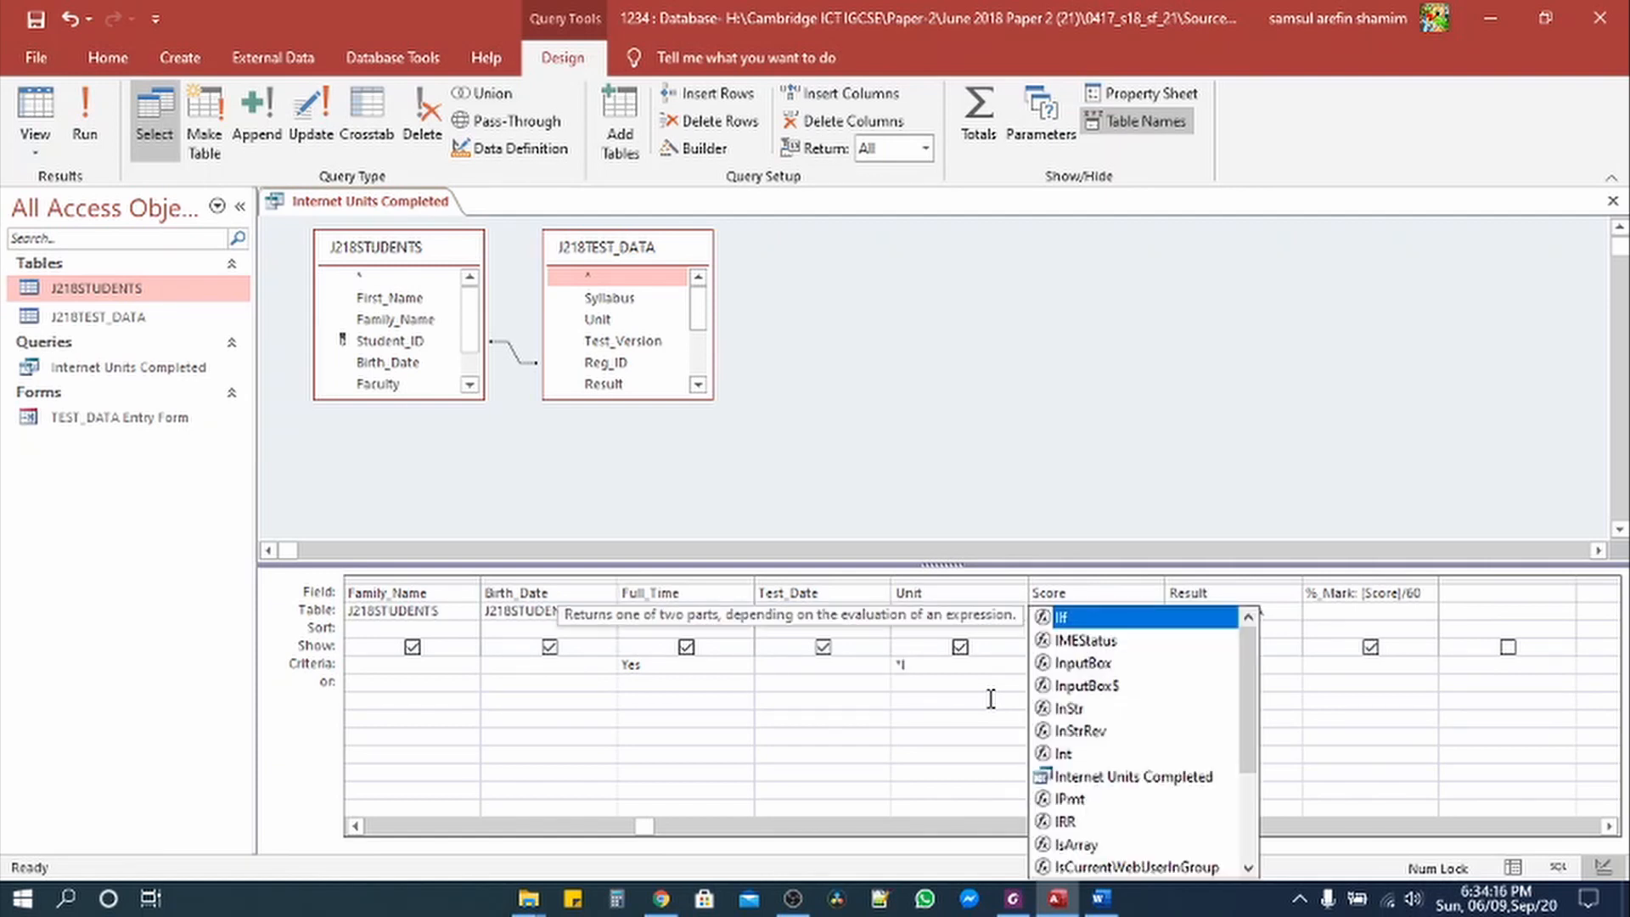
text(nterne)
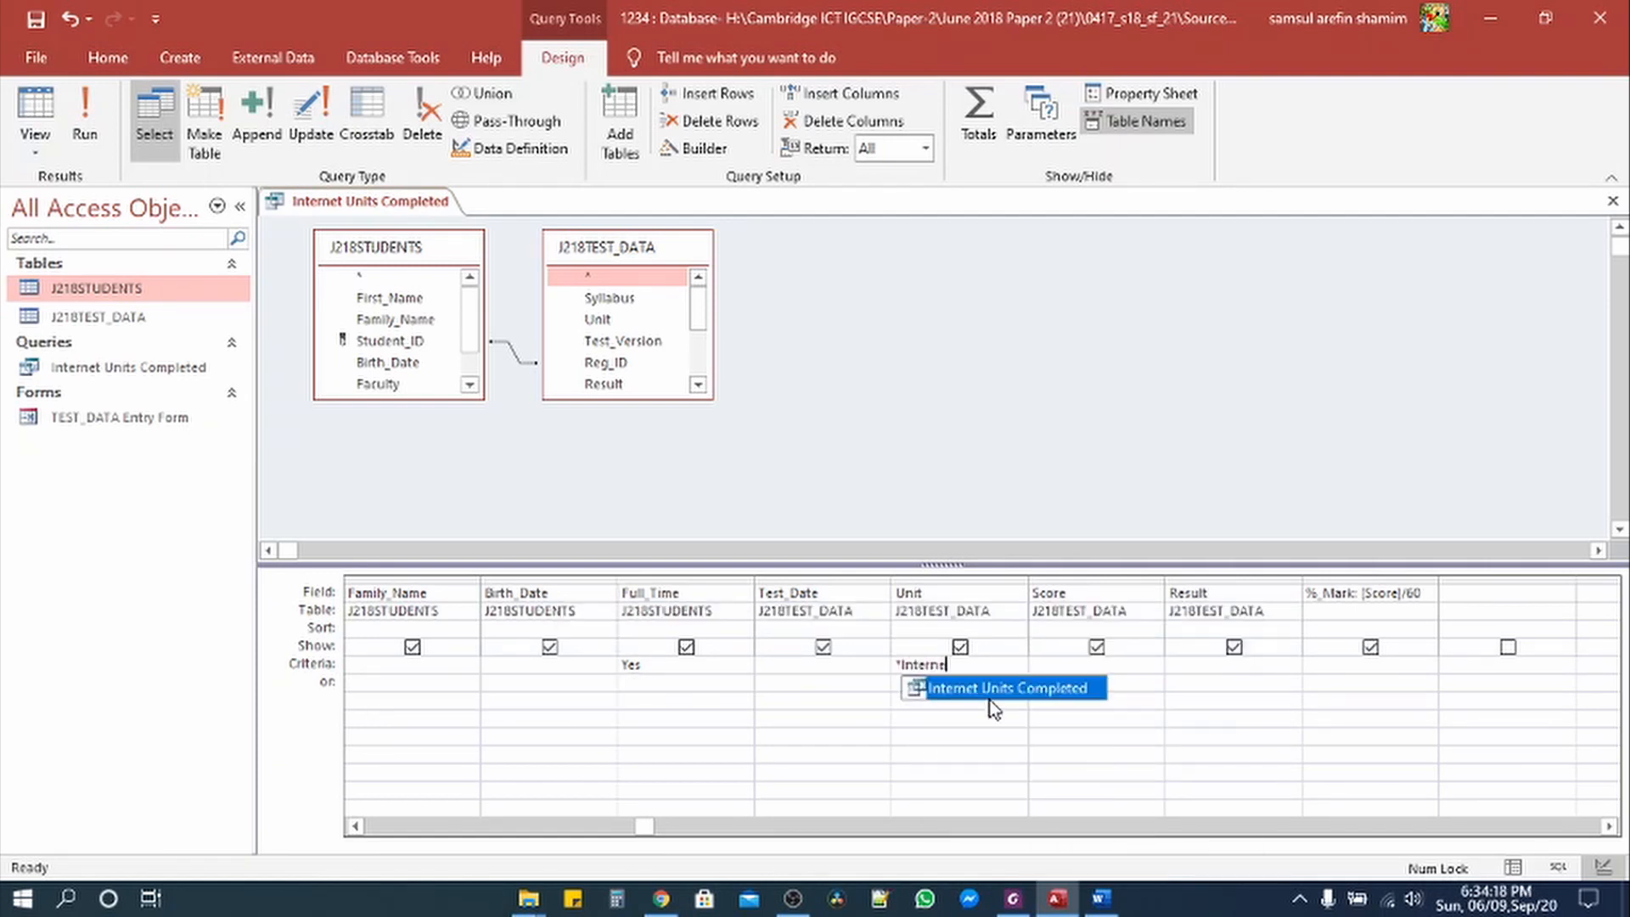
text(t*)
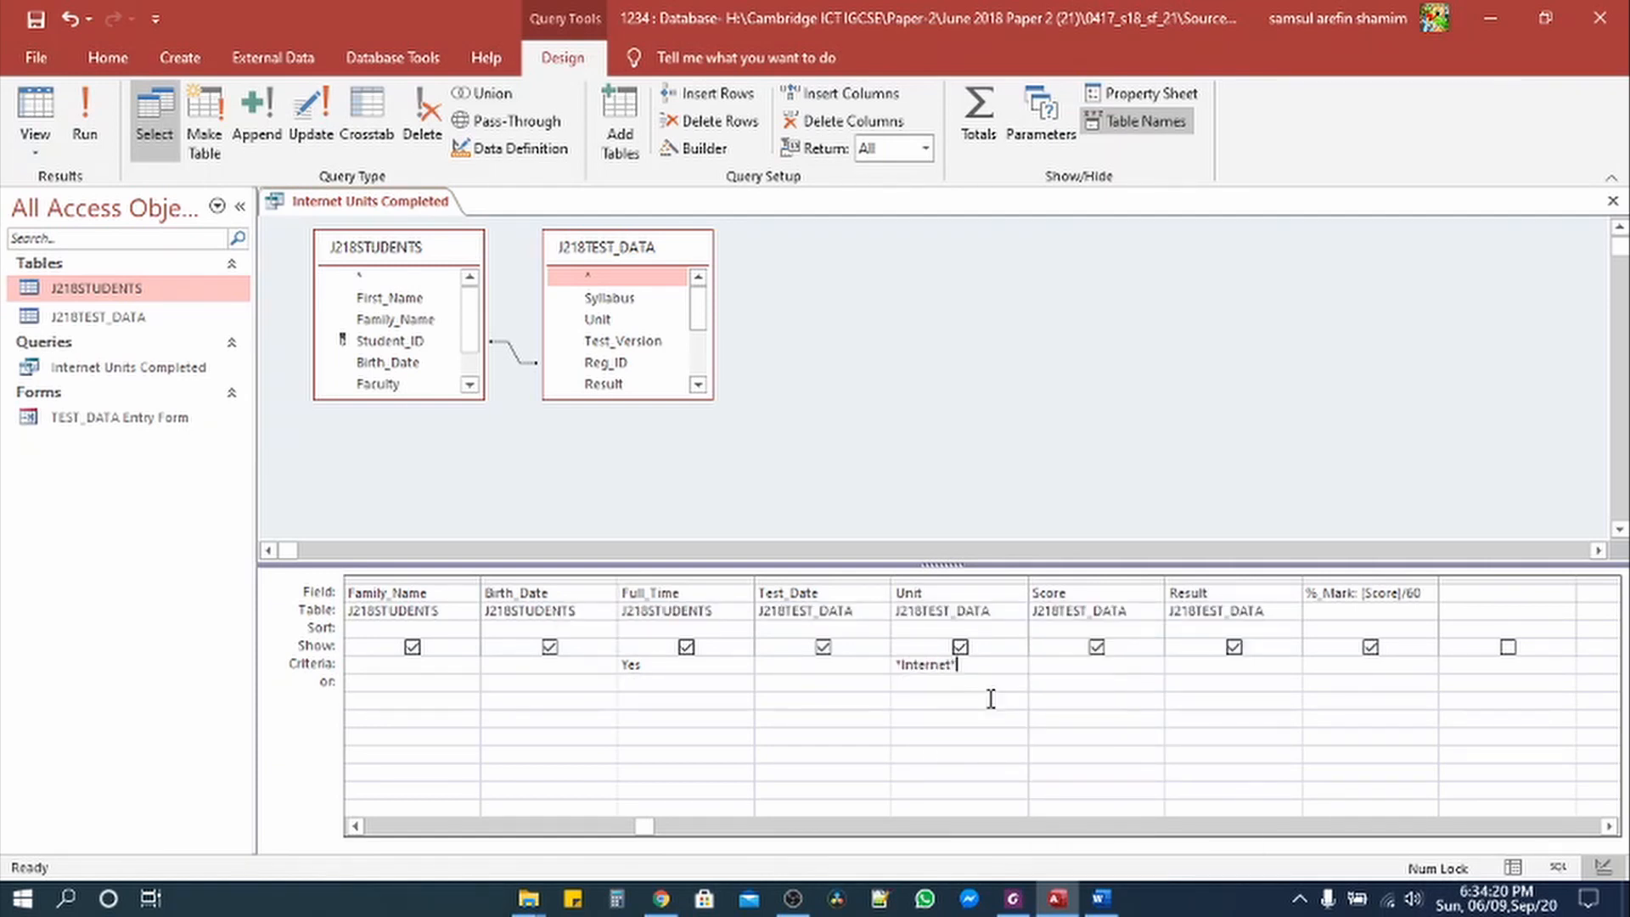
key(Tab)
click(85, 110)
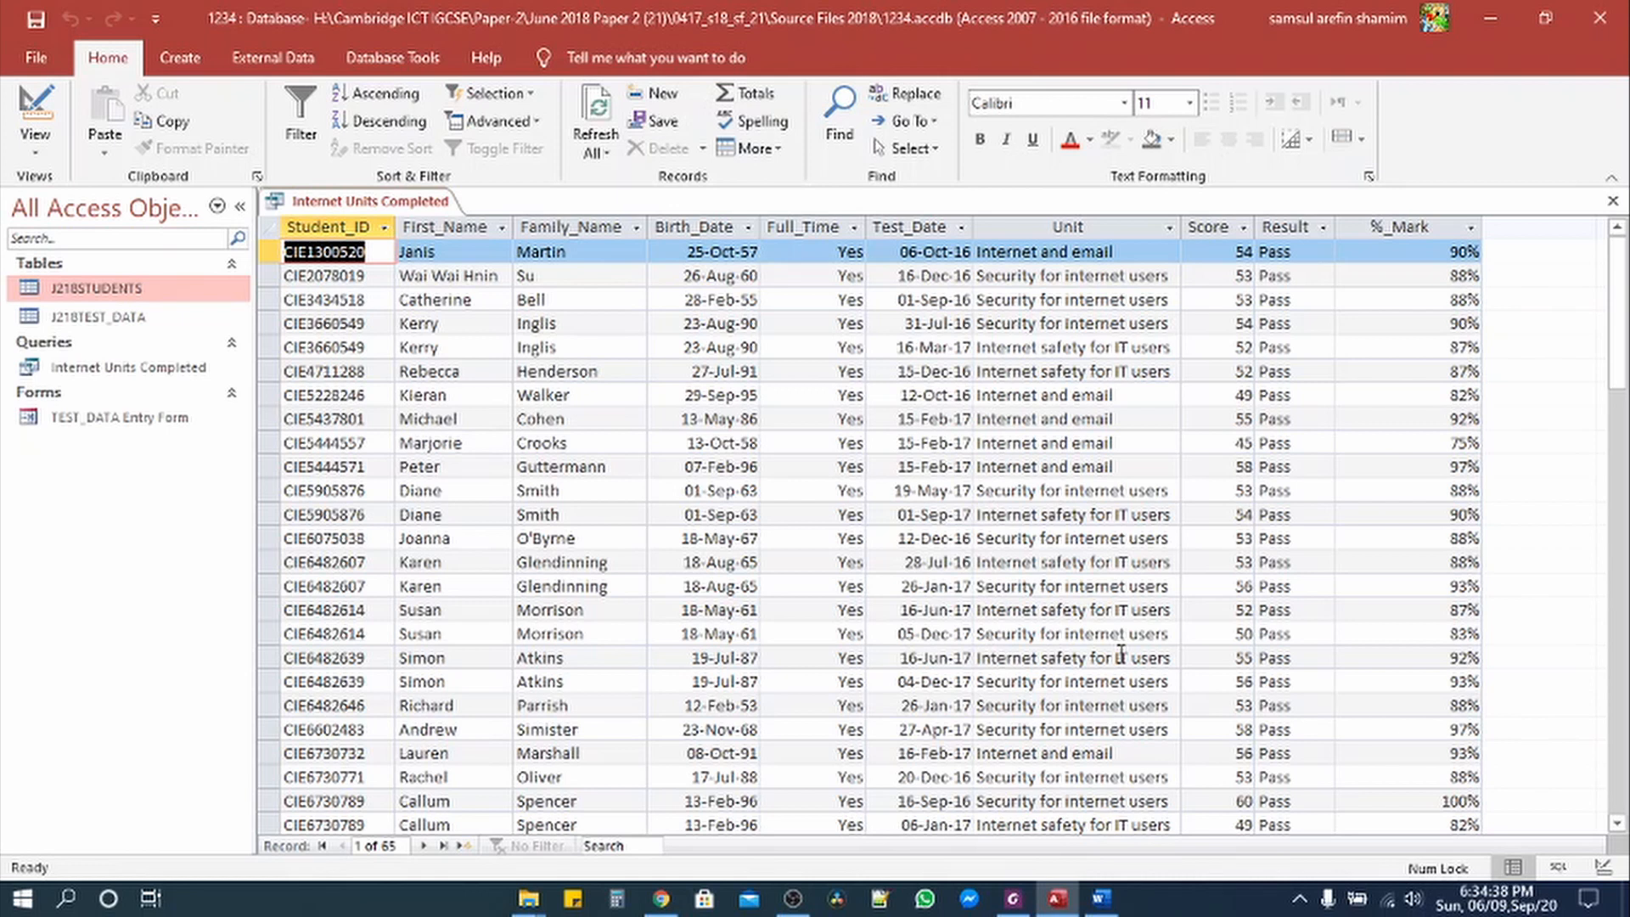
click(1013, 898)
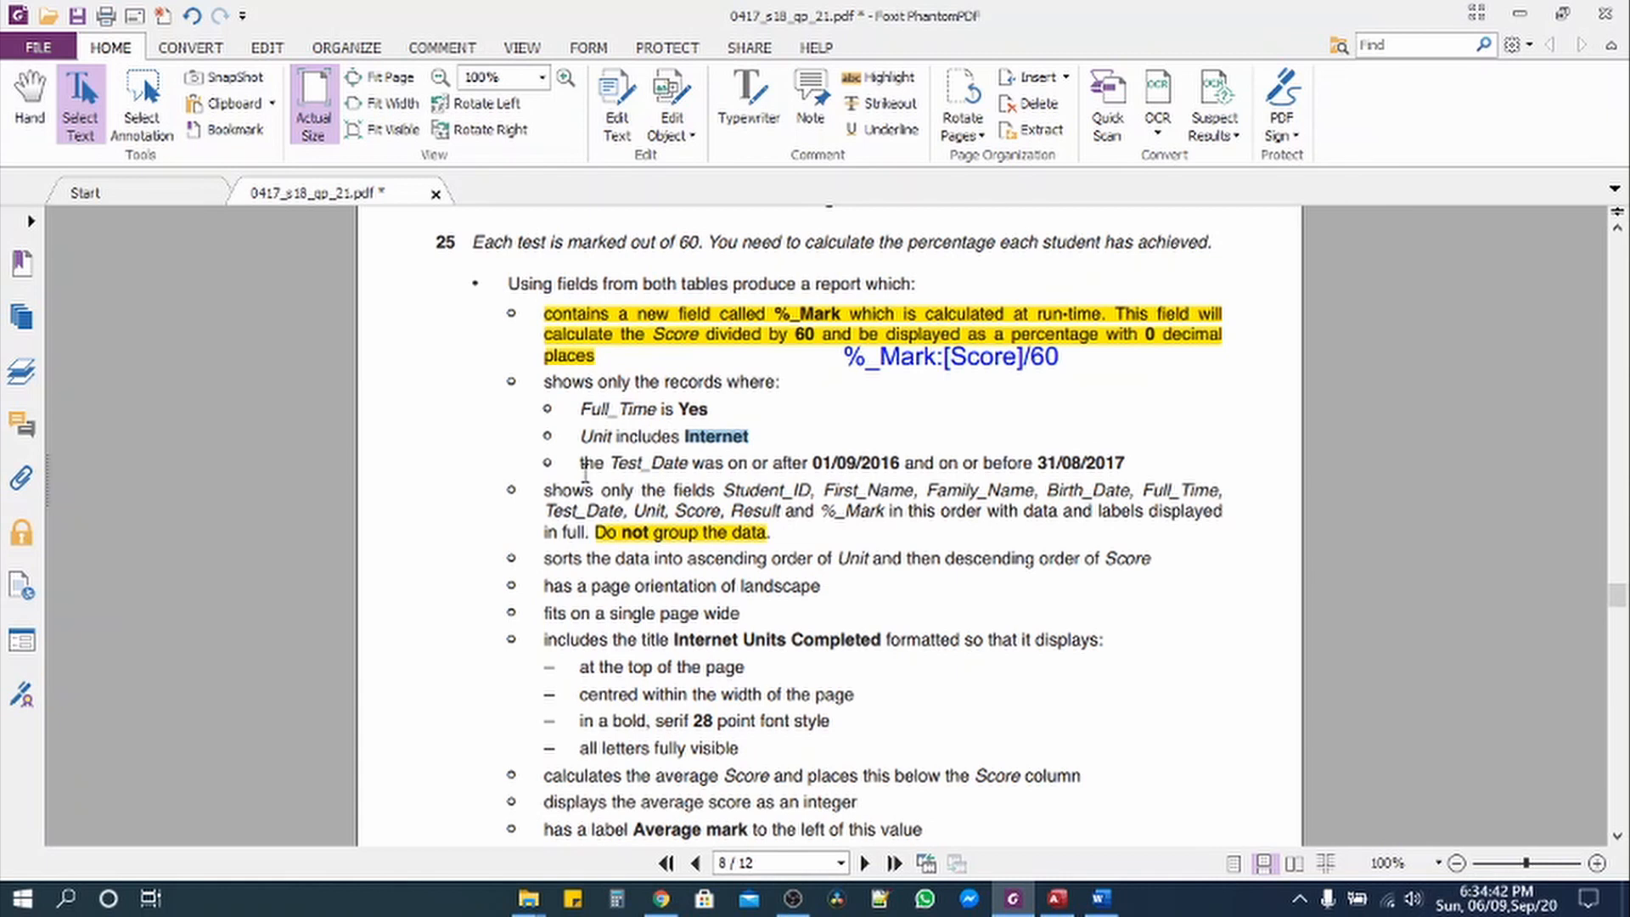
Step: Select the Test_Date condition text containing start date 01/09/2016 in the question
drag(579, 463, 901, 464)
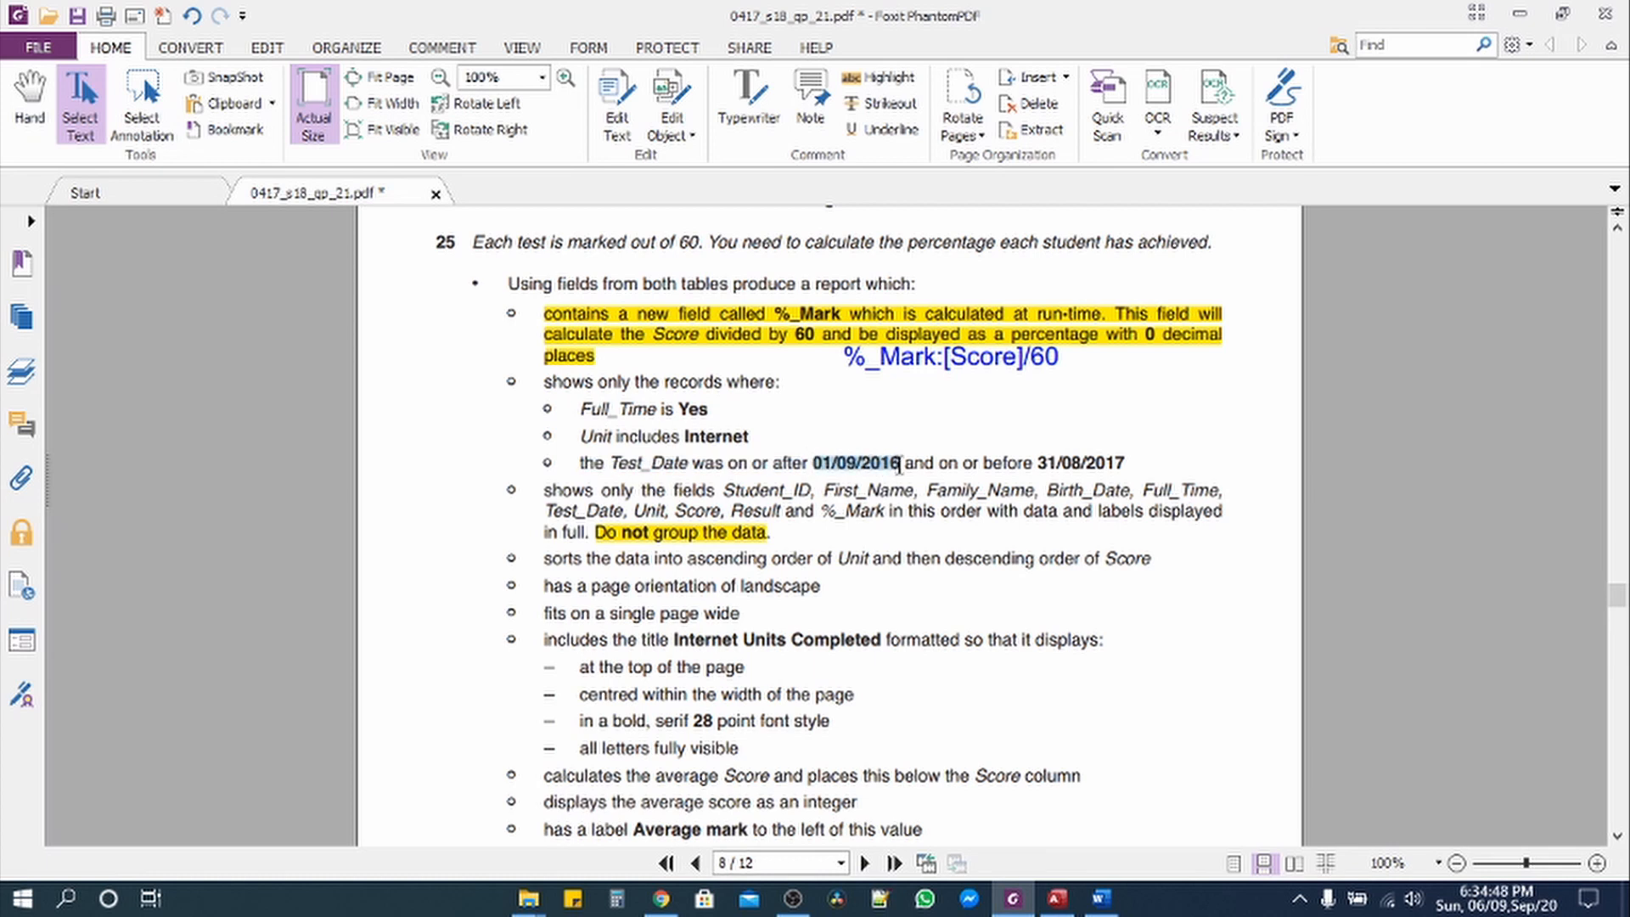
right_click(870, 471)
click(895, 485)
click(1058, 902)
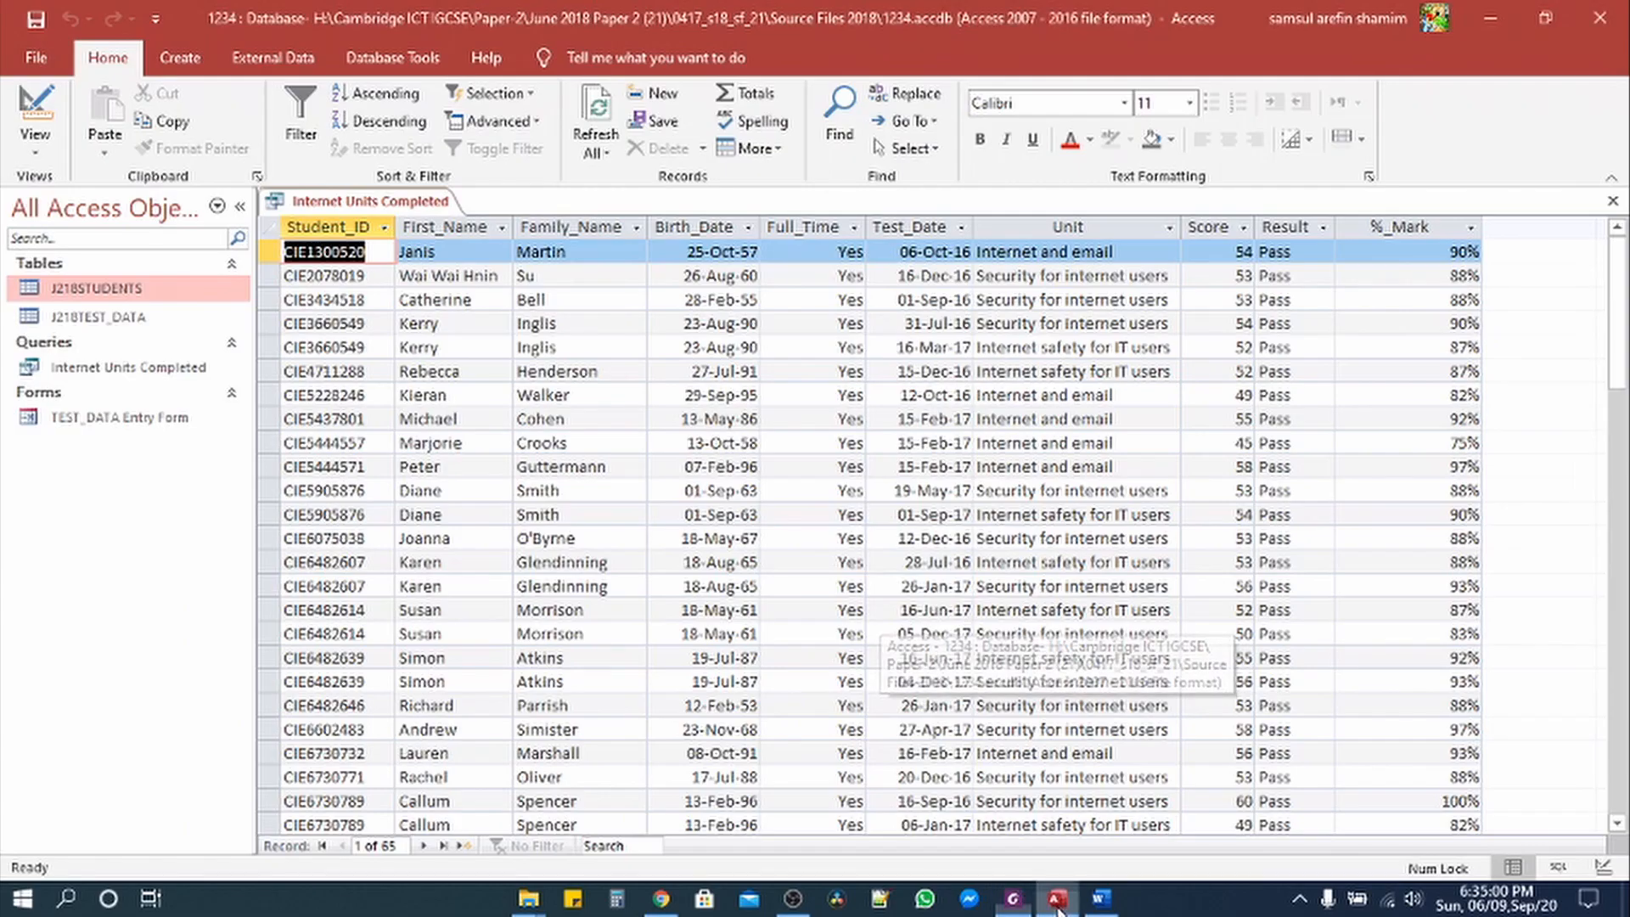
Step: Begin the Test_Date criterion as 'Between 01/09/2016 and', then enter the candidate's name and number
click(34, 140)
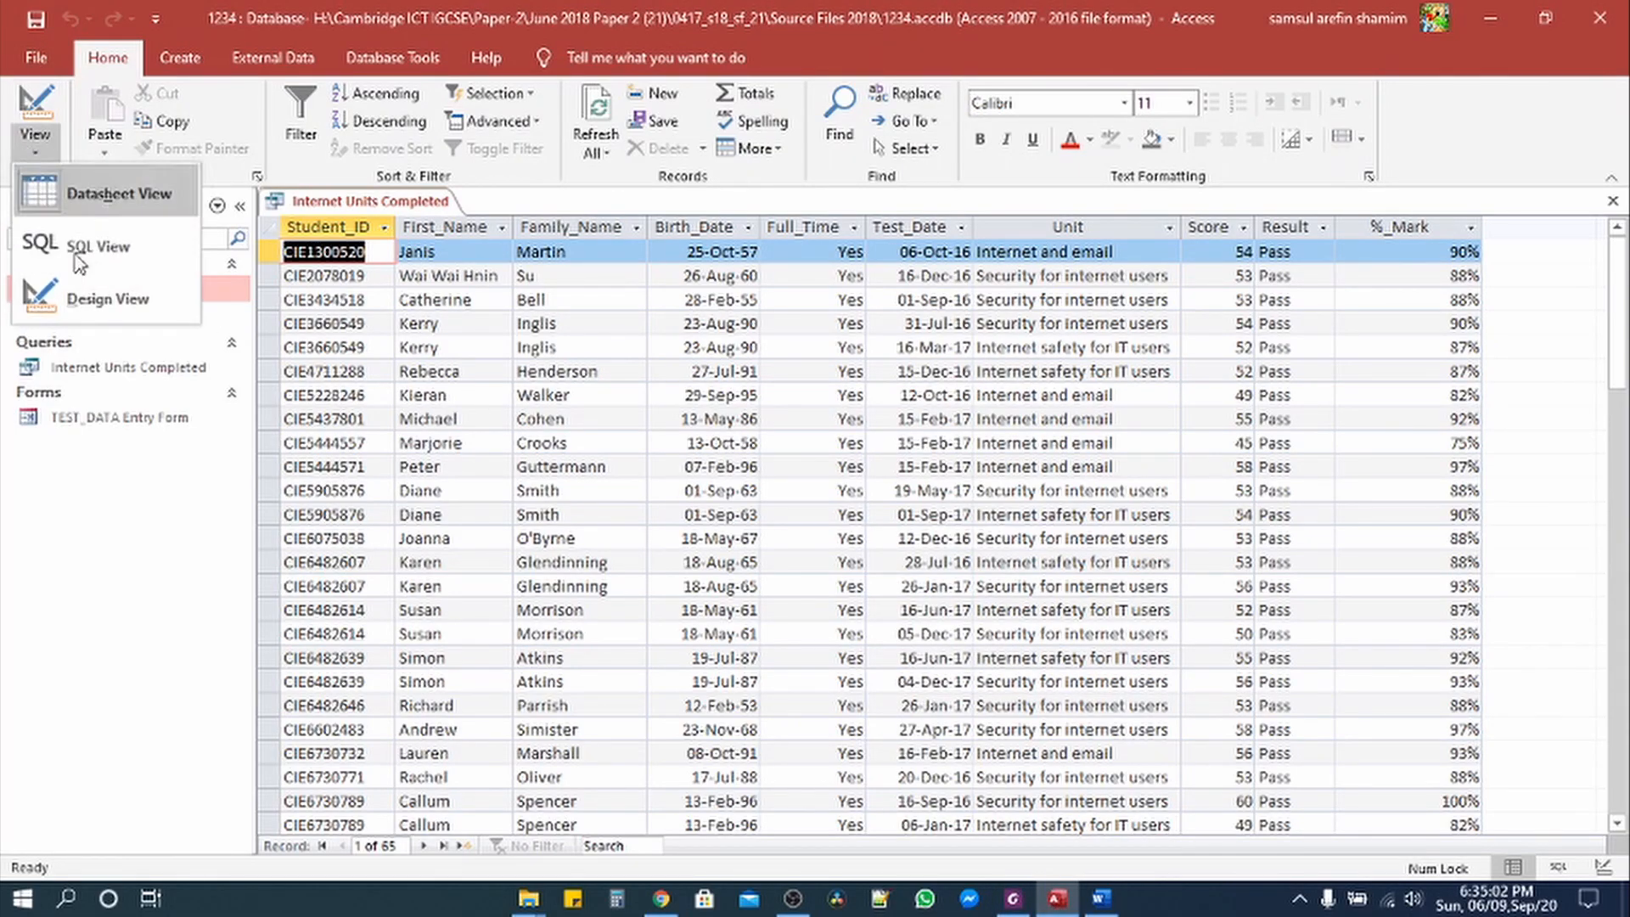
click(64, 293)
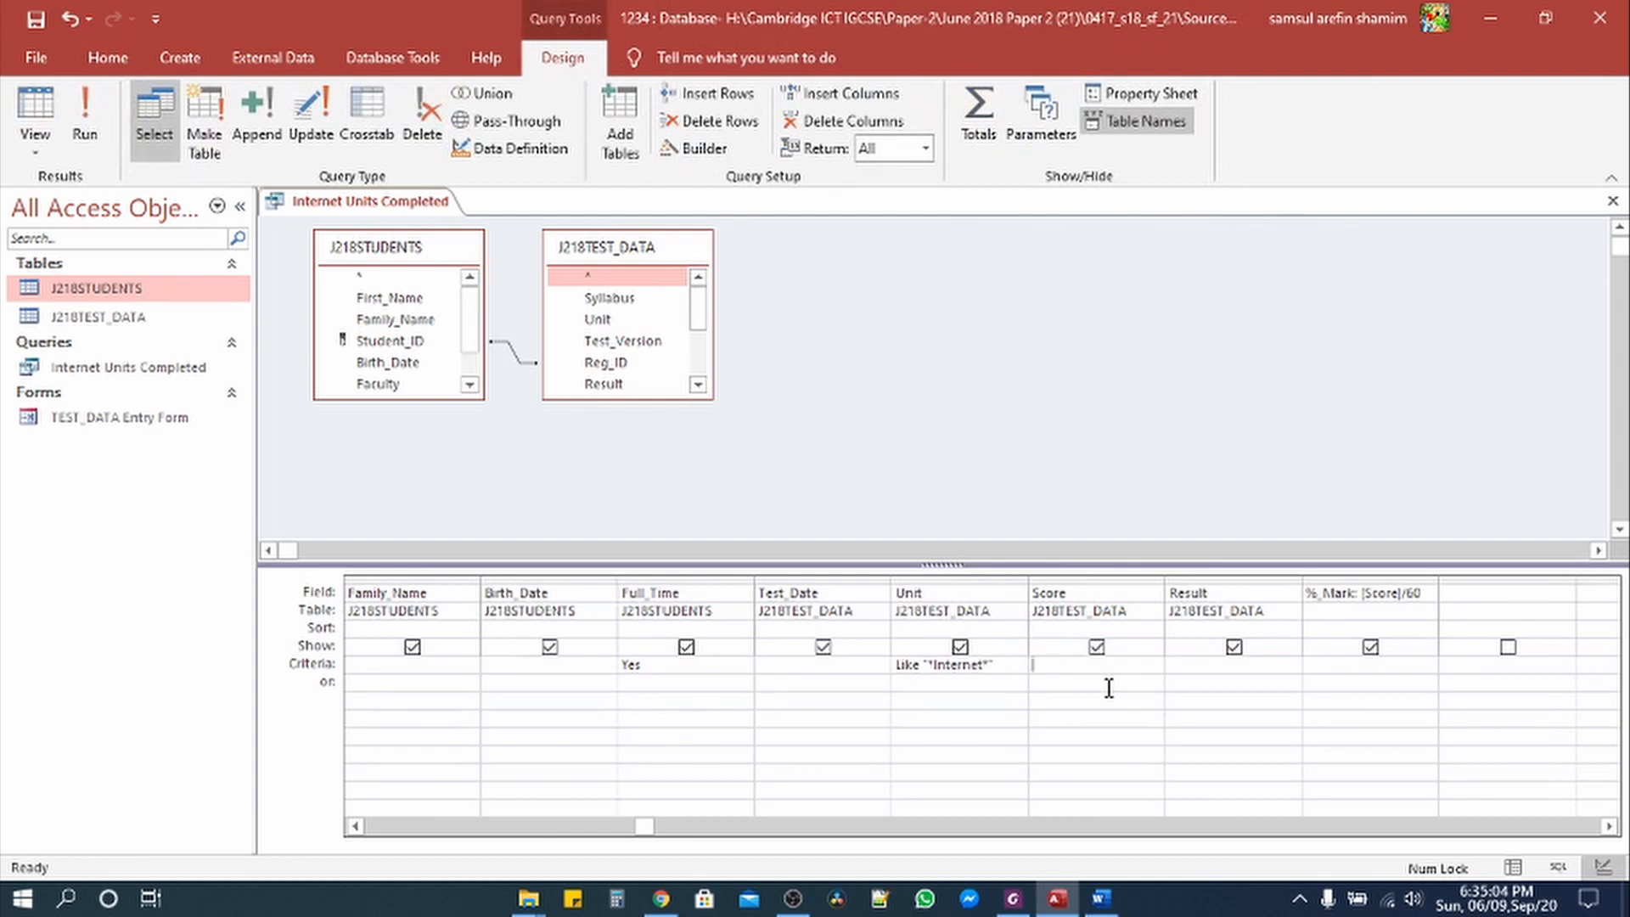
click(1016, 900)
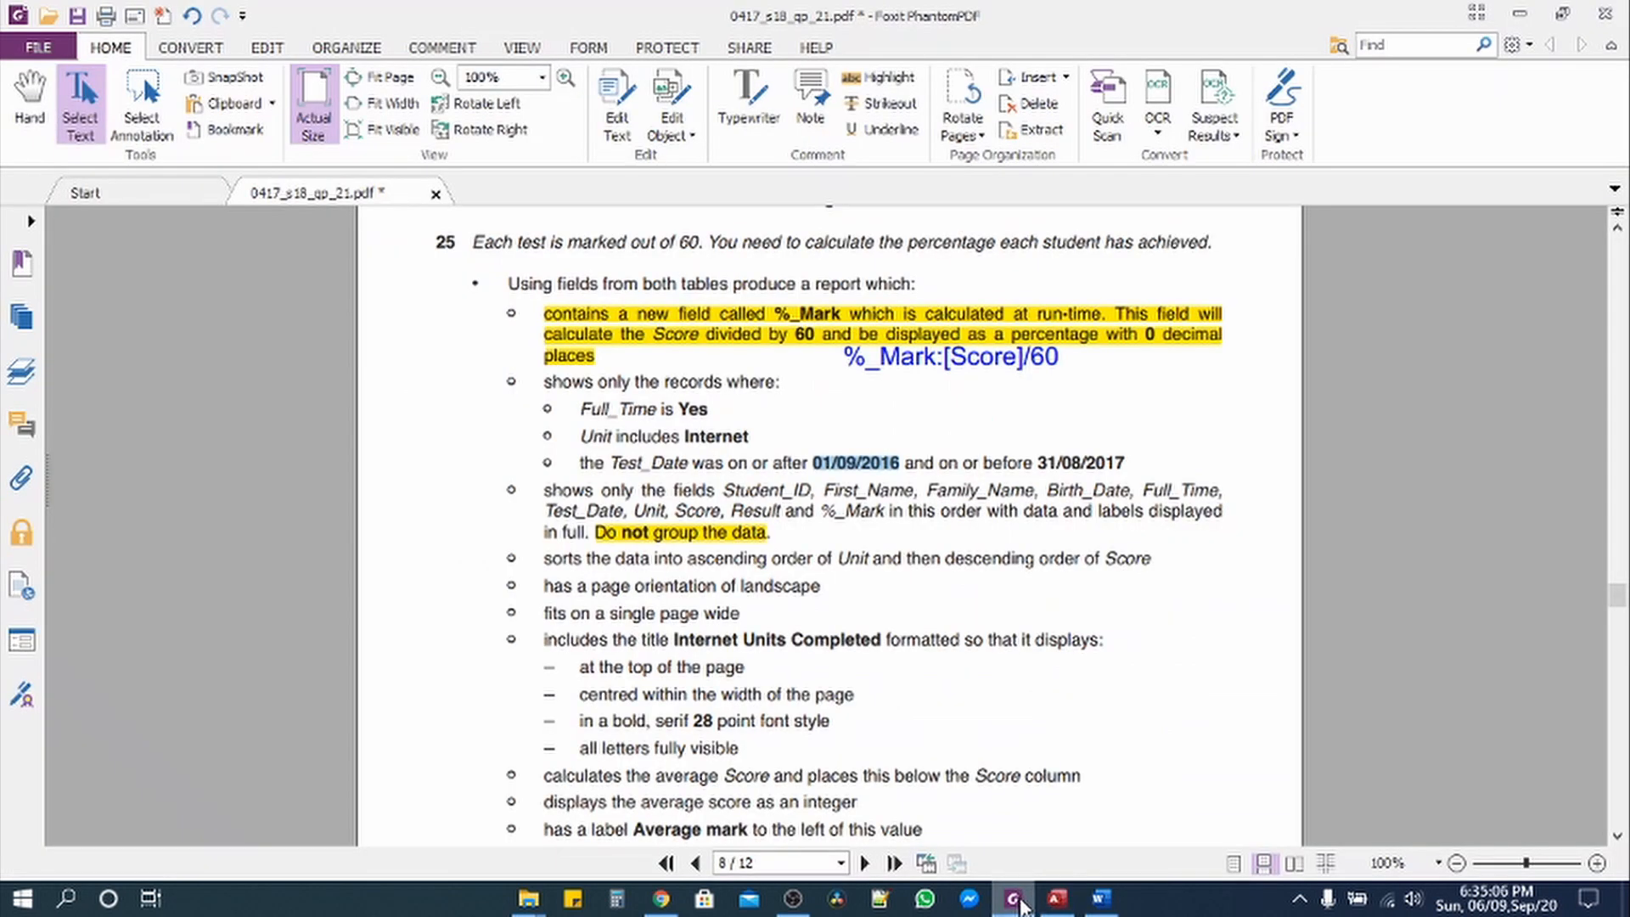
click(1058, 900)
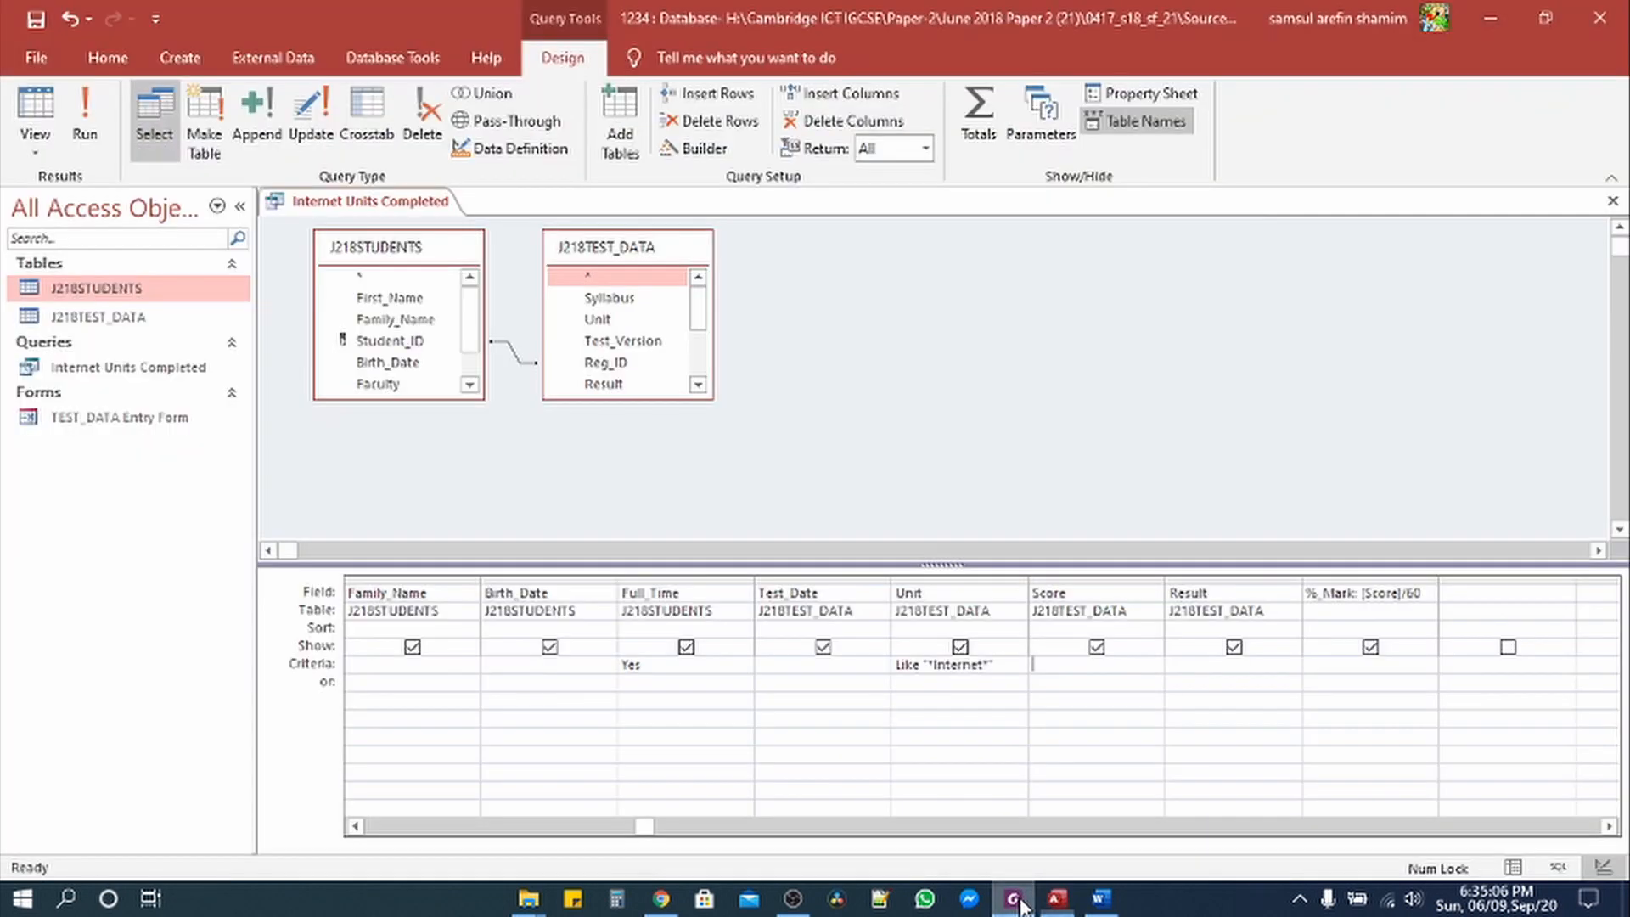
click(807, 666)
text(d)
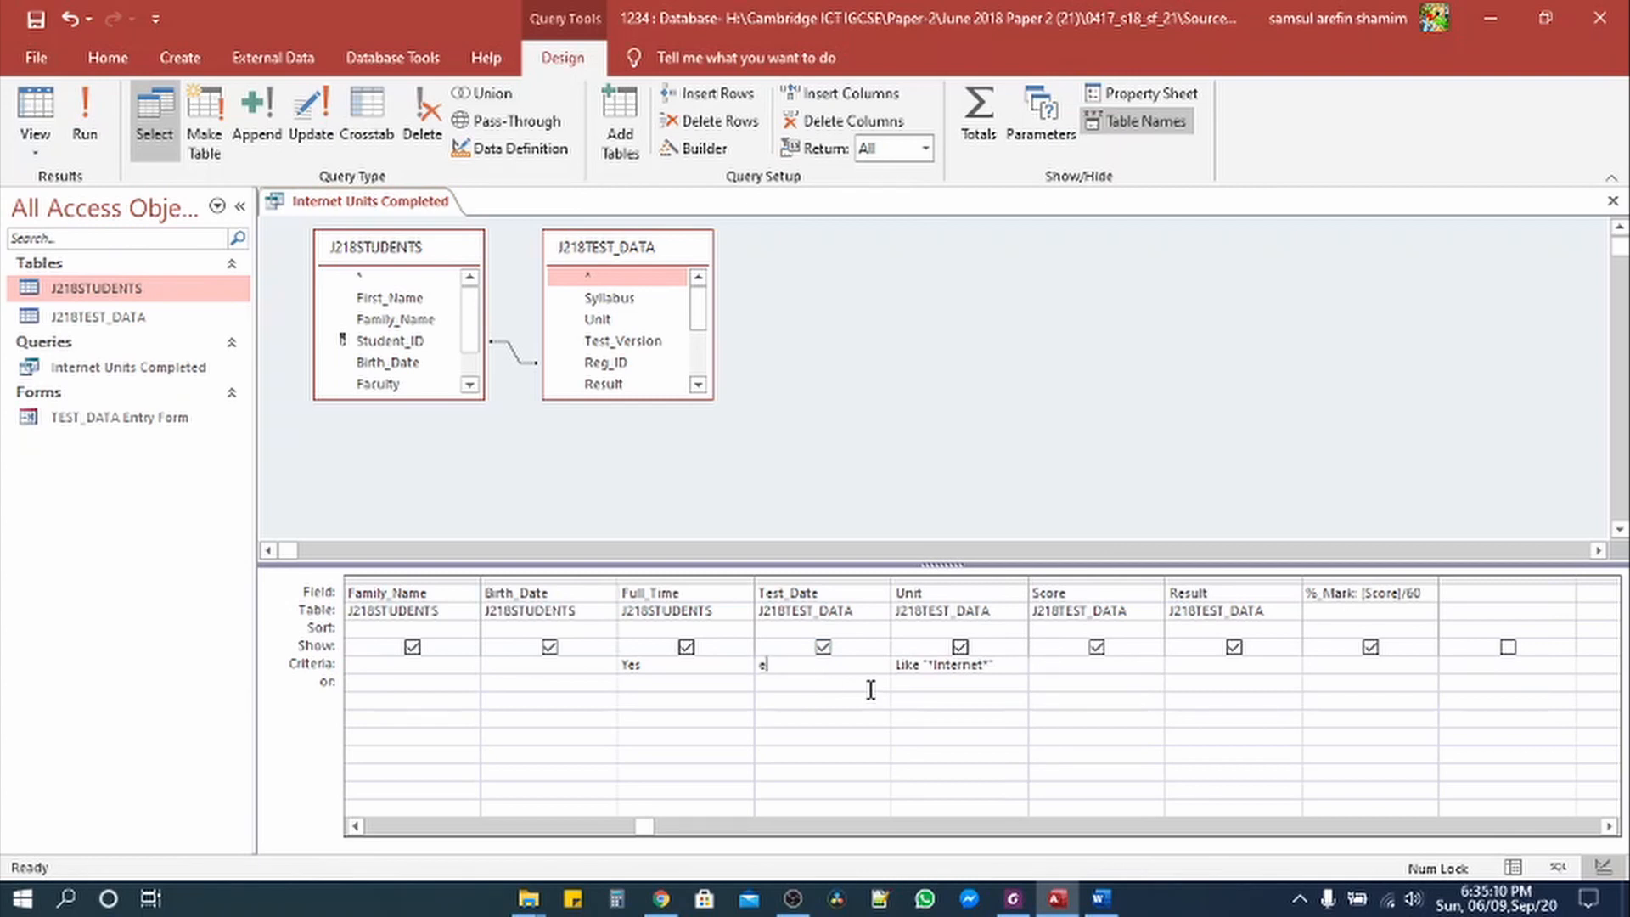
key(BackSpace)
text(Between 01/09/2016)
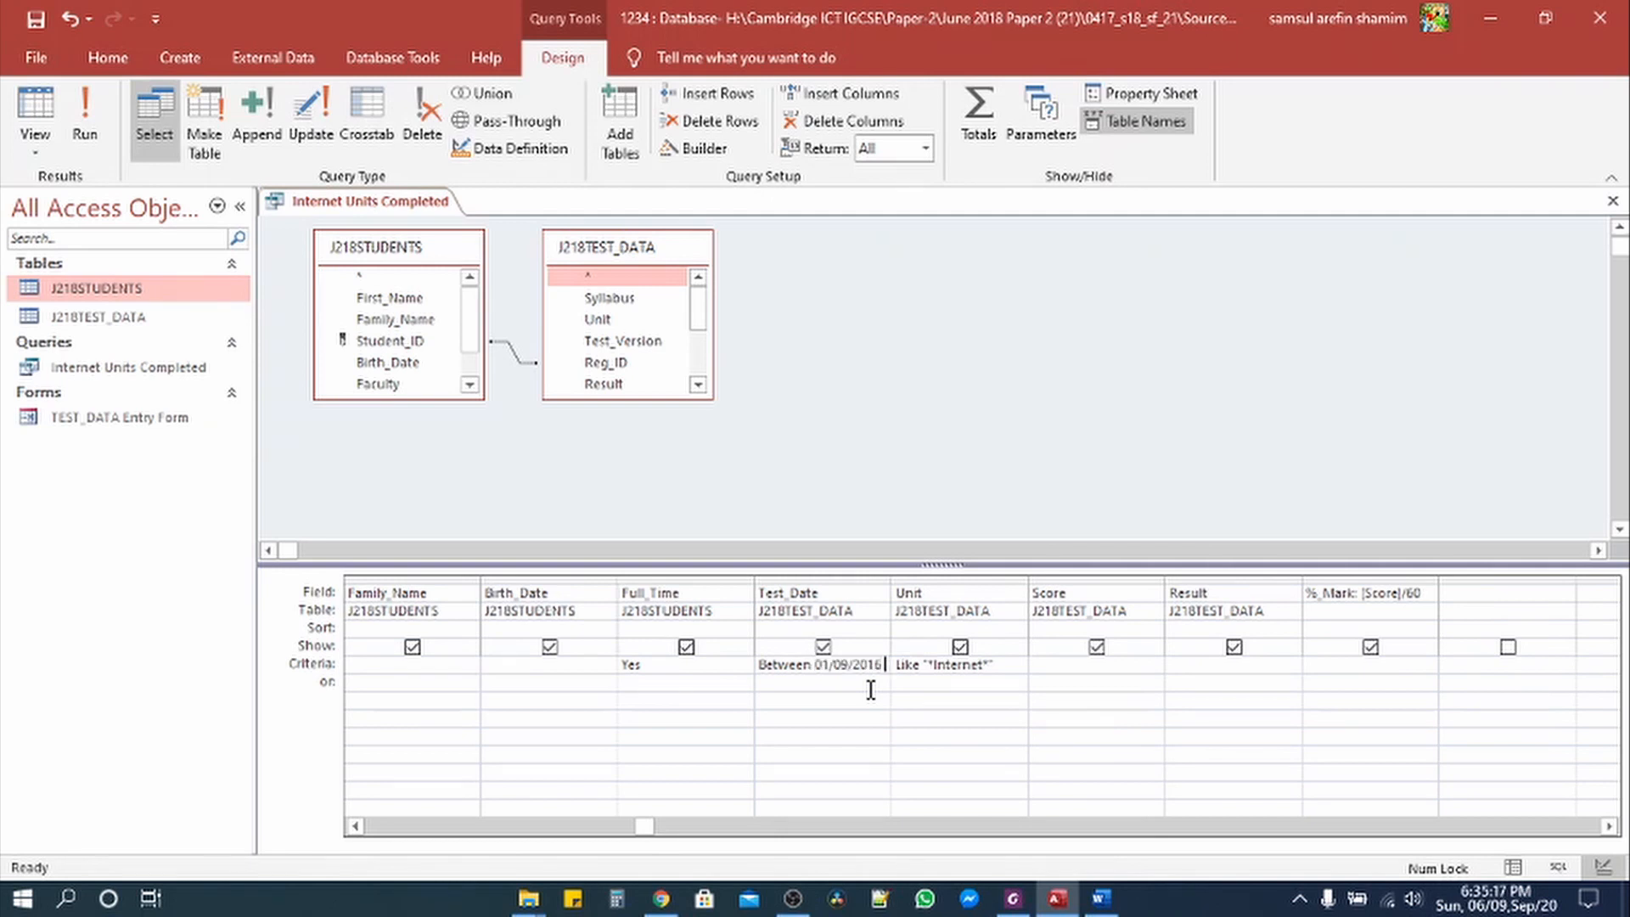
text( and)
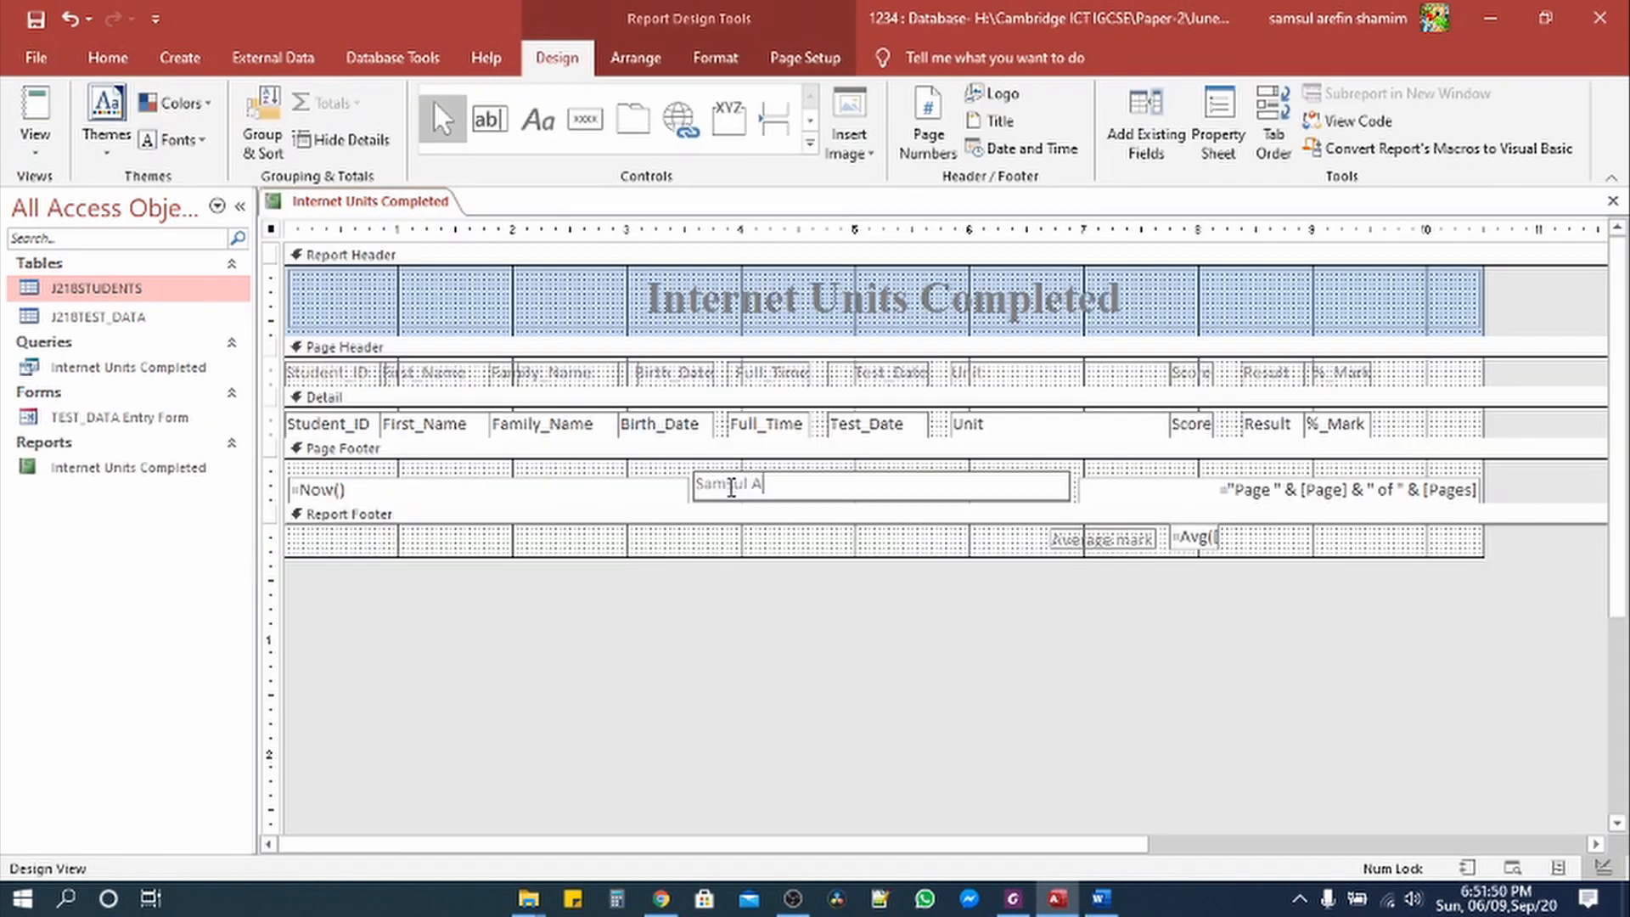
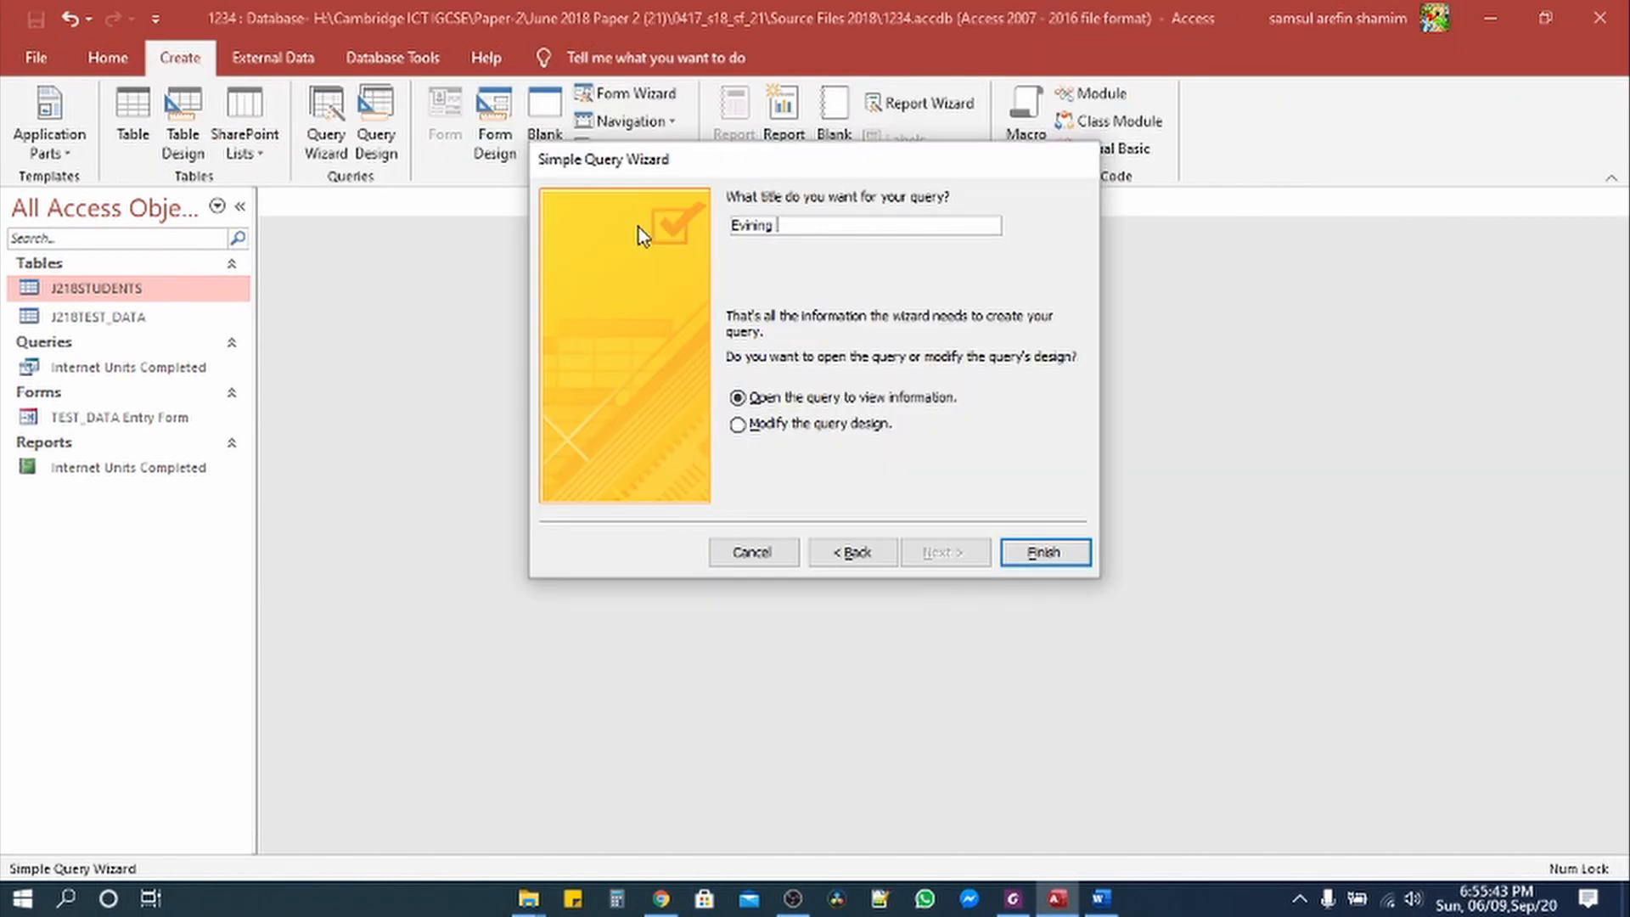
Step: Title the new query 'Evining Testing Session' and finish the wizard, giving 670 records
click(1013, 899)
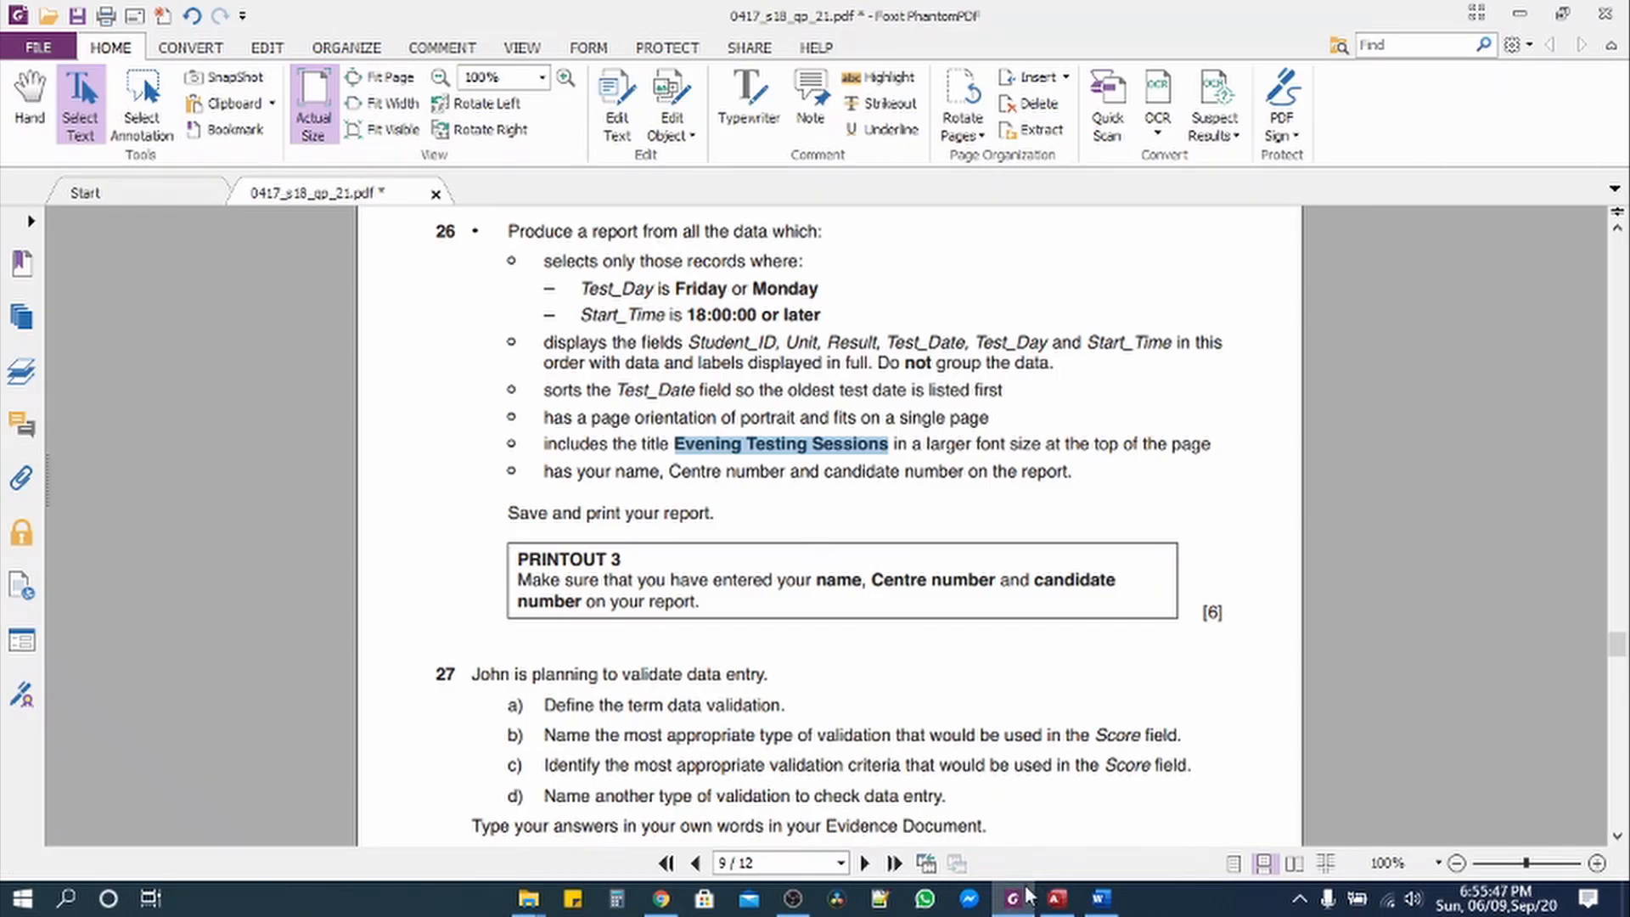
click(1057, 898)
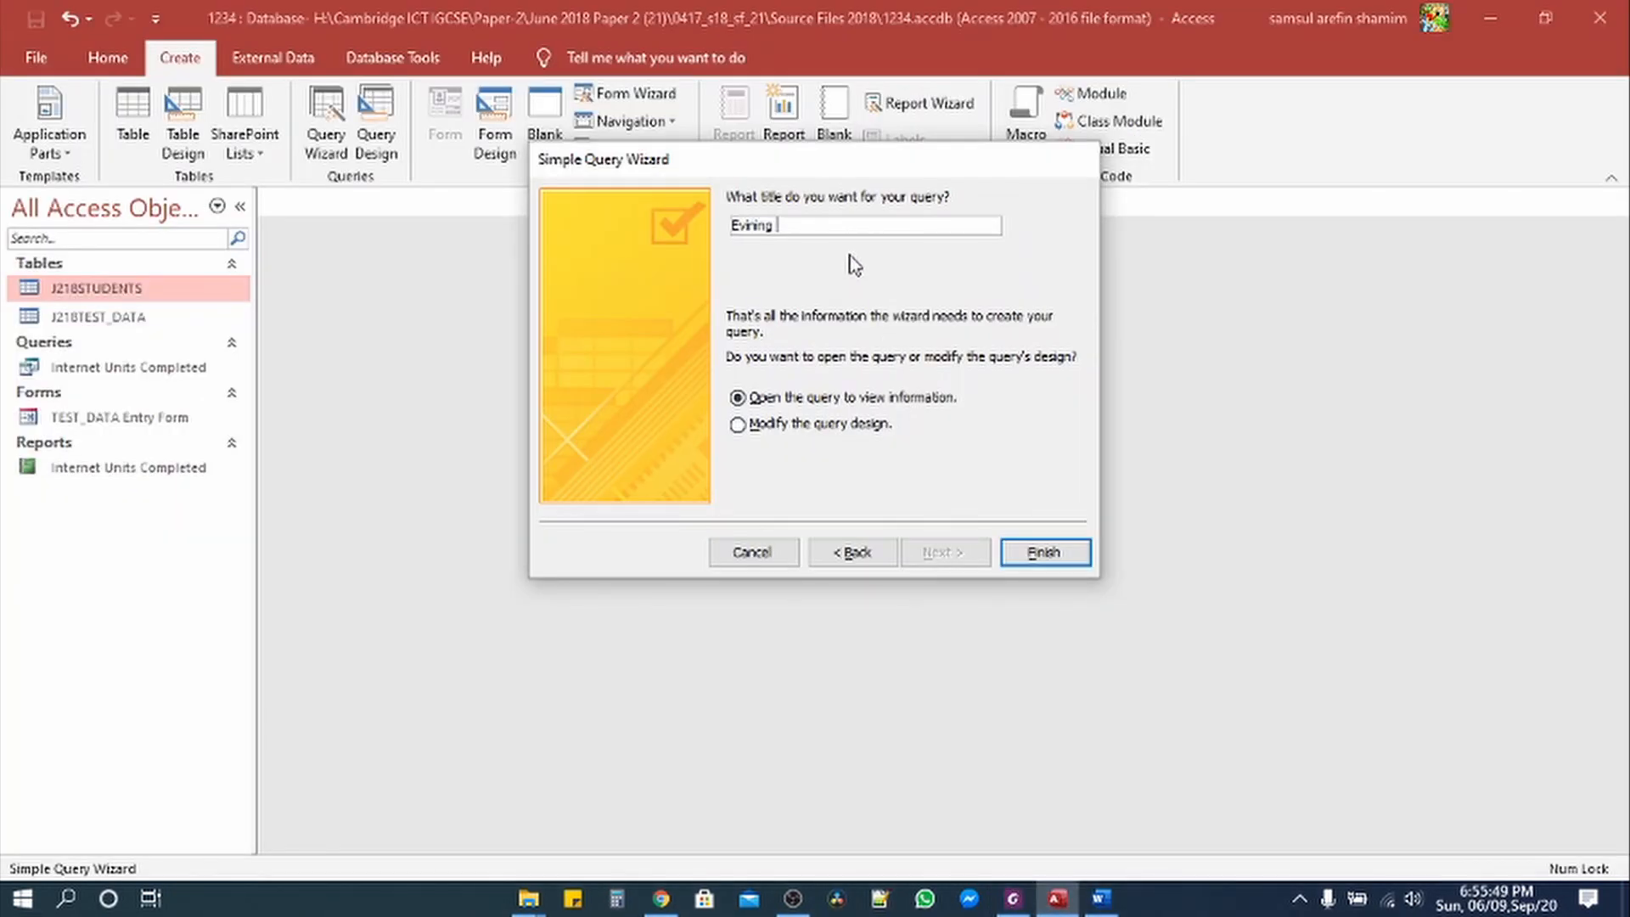
text(Testing Session)
click(1029, 556)
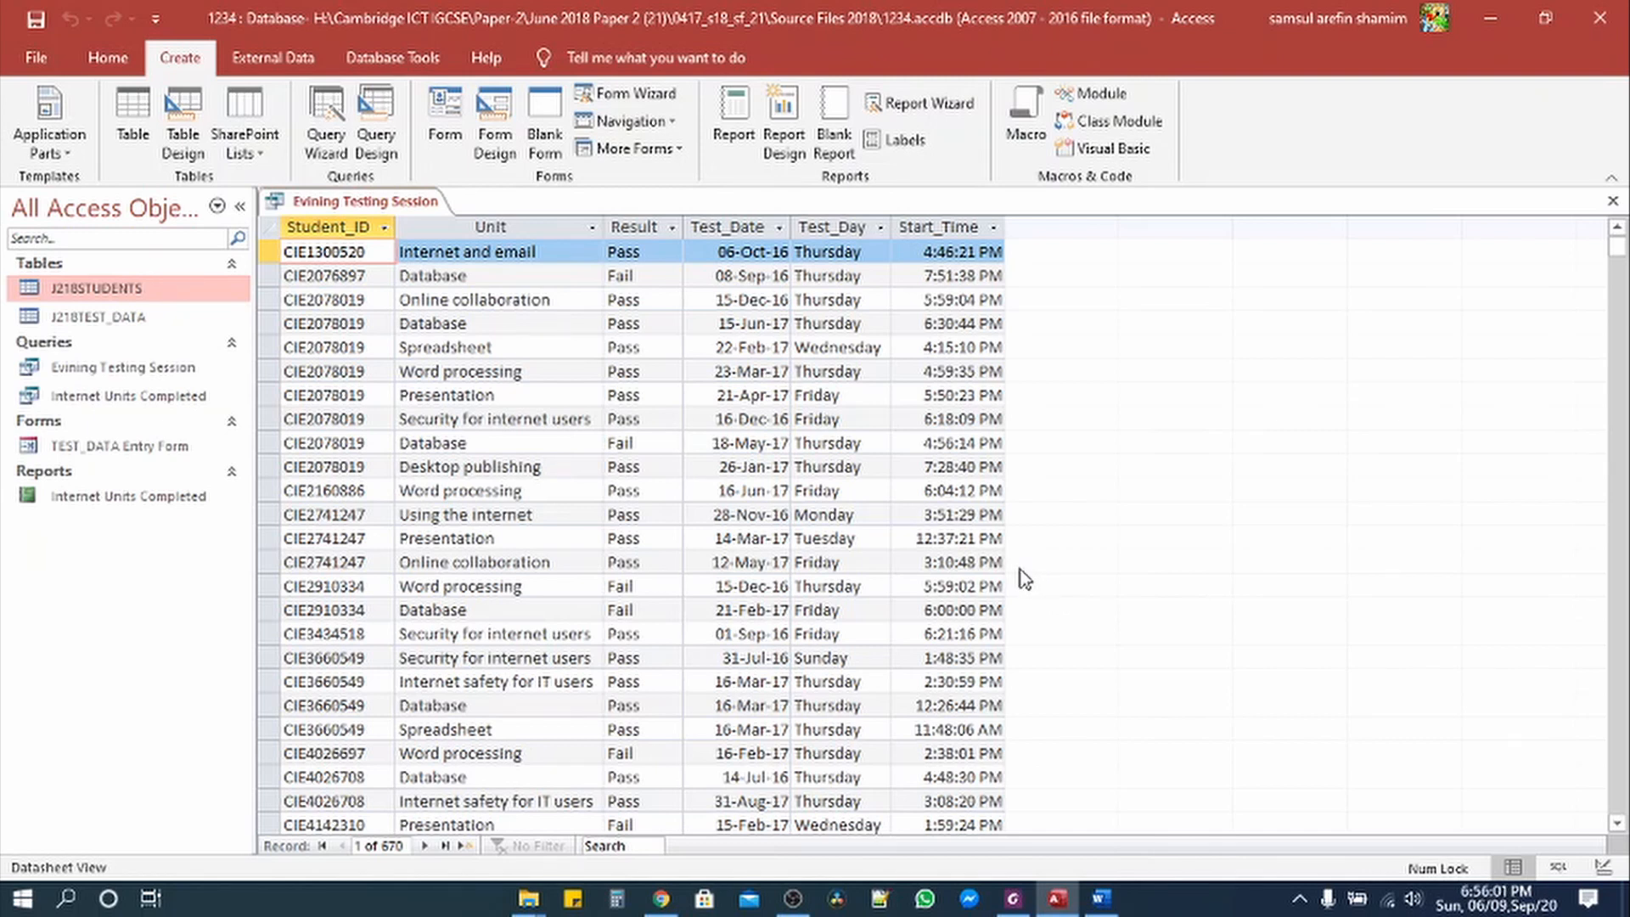
click(1057, 900)
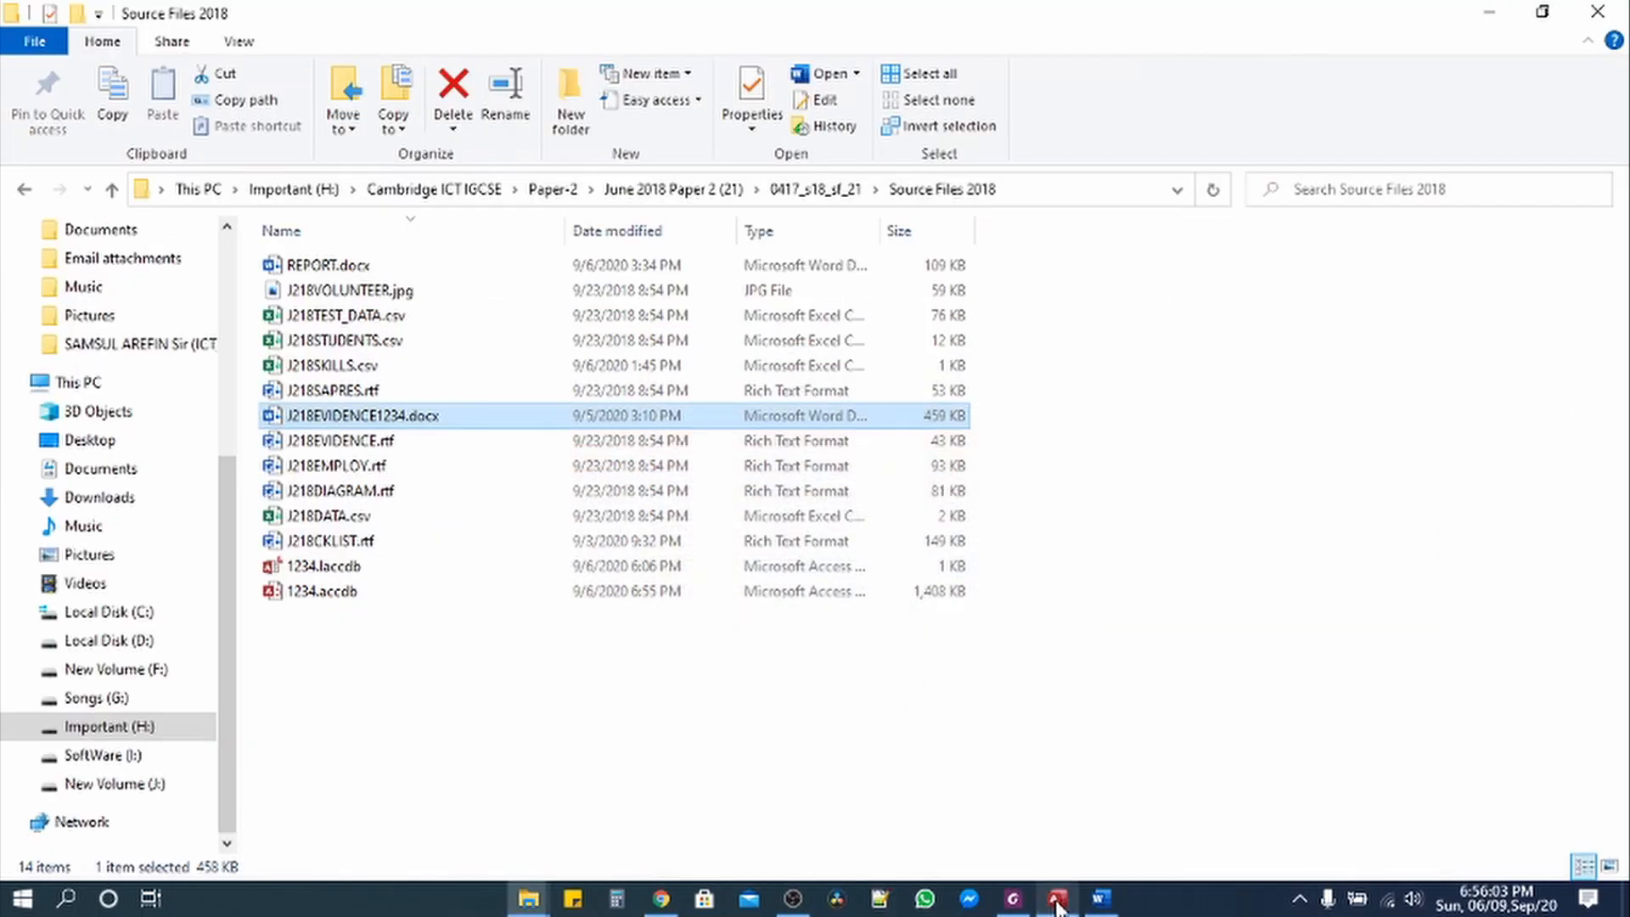
Step: Select question 26's Test_Day Friday or Monday requirement
click(1057, 900)
click(1013, 898)
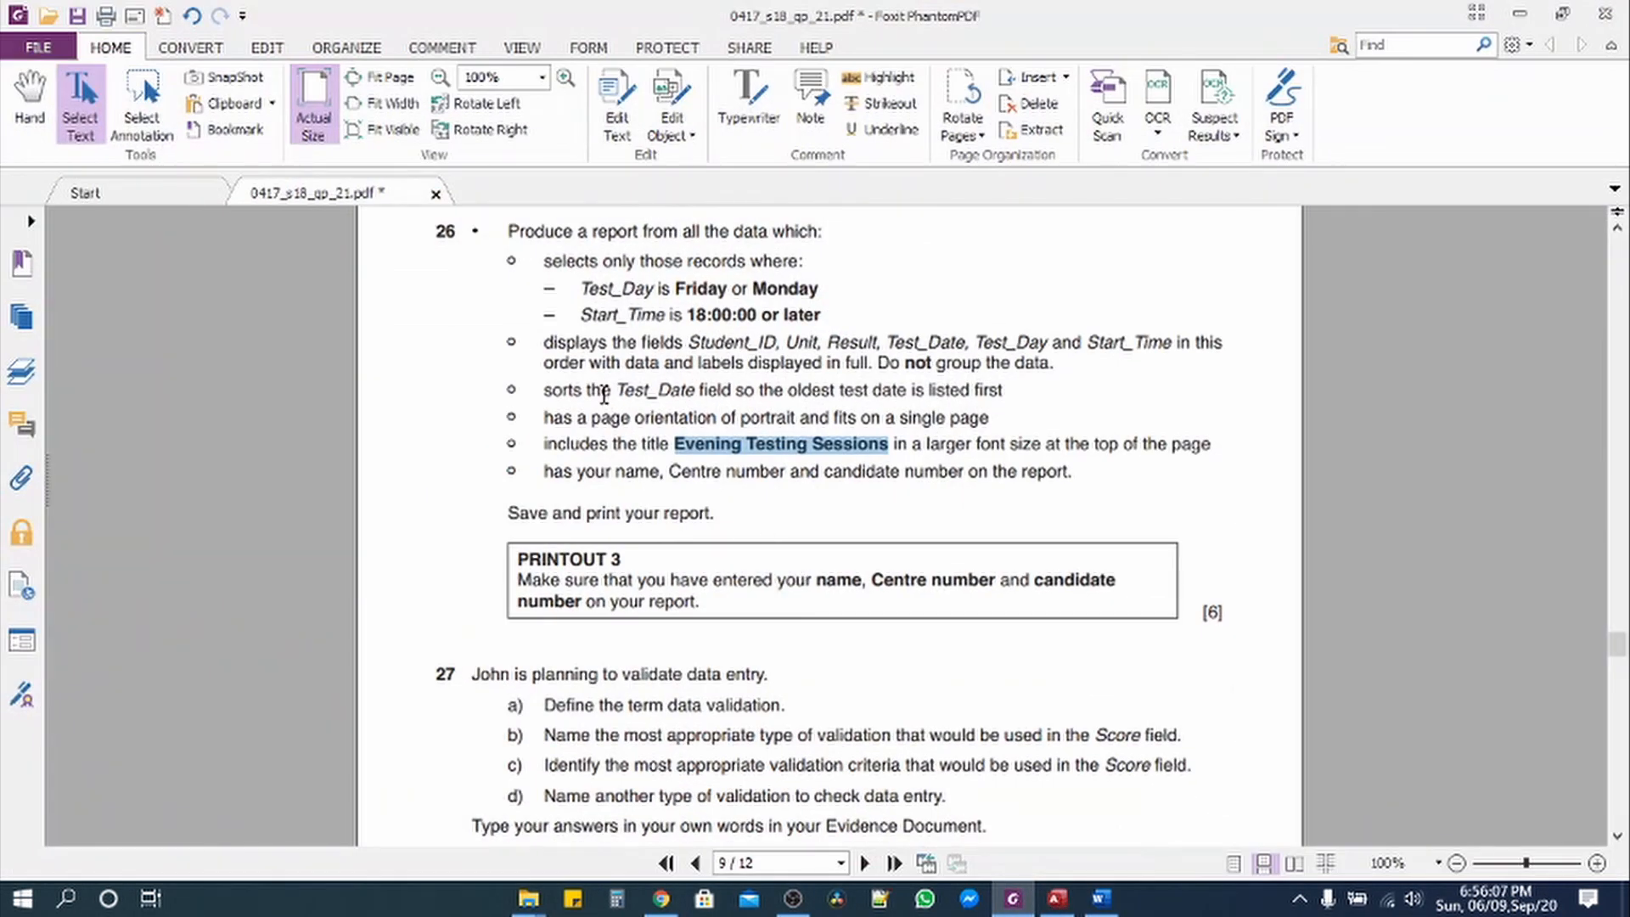
scroll(603, 394, up, 2)
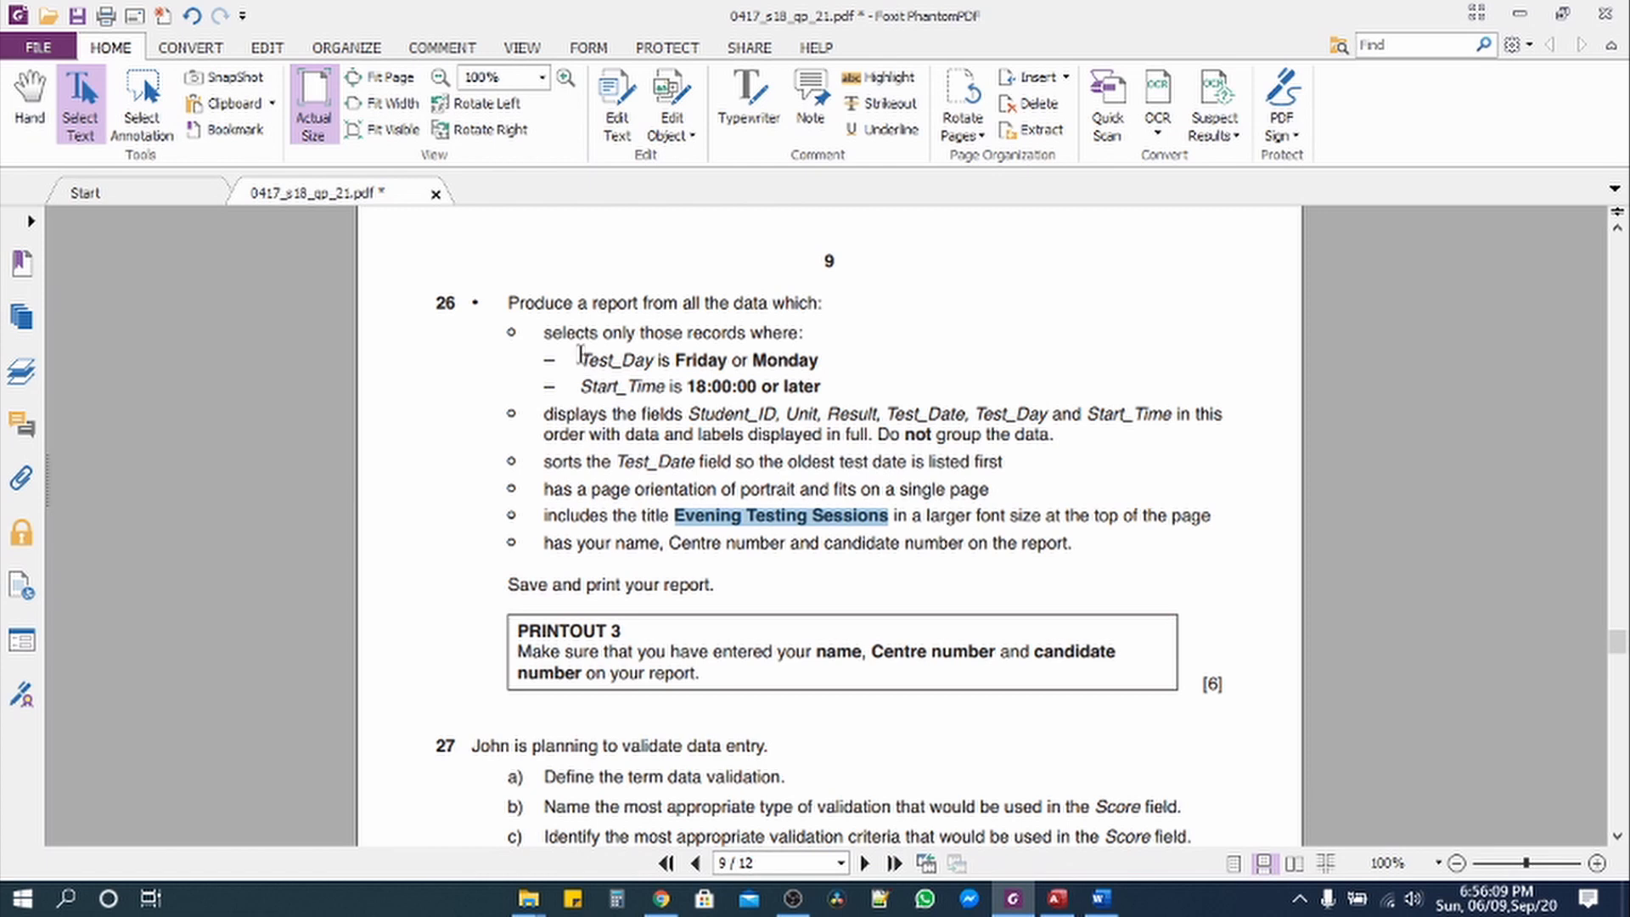
drag(582, 362, 656, 364)
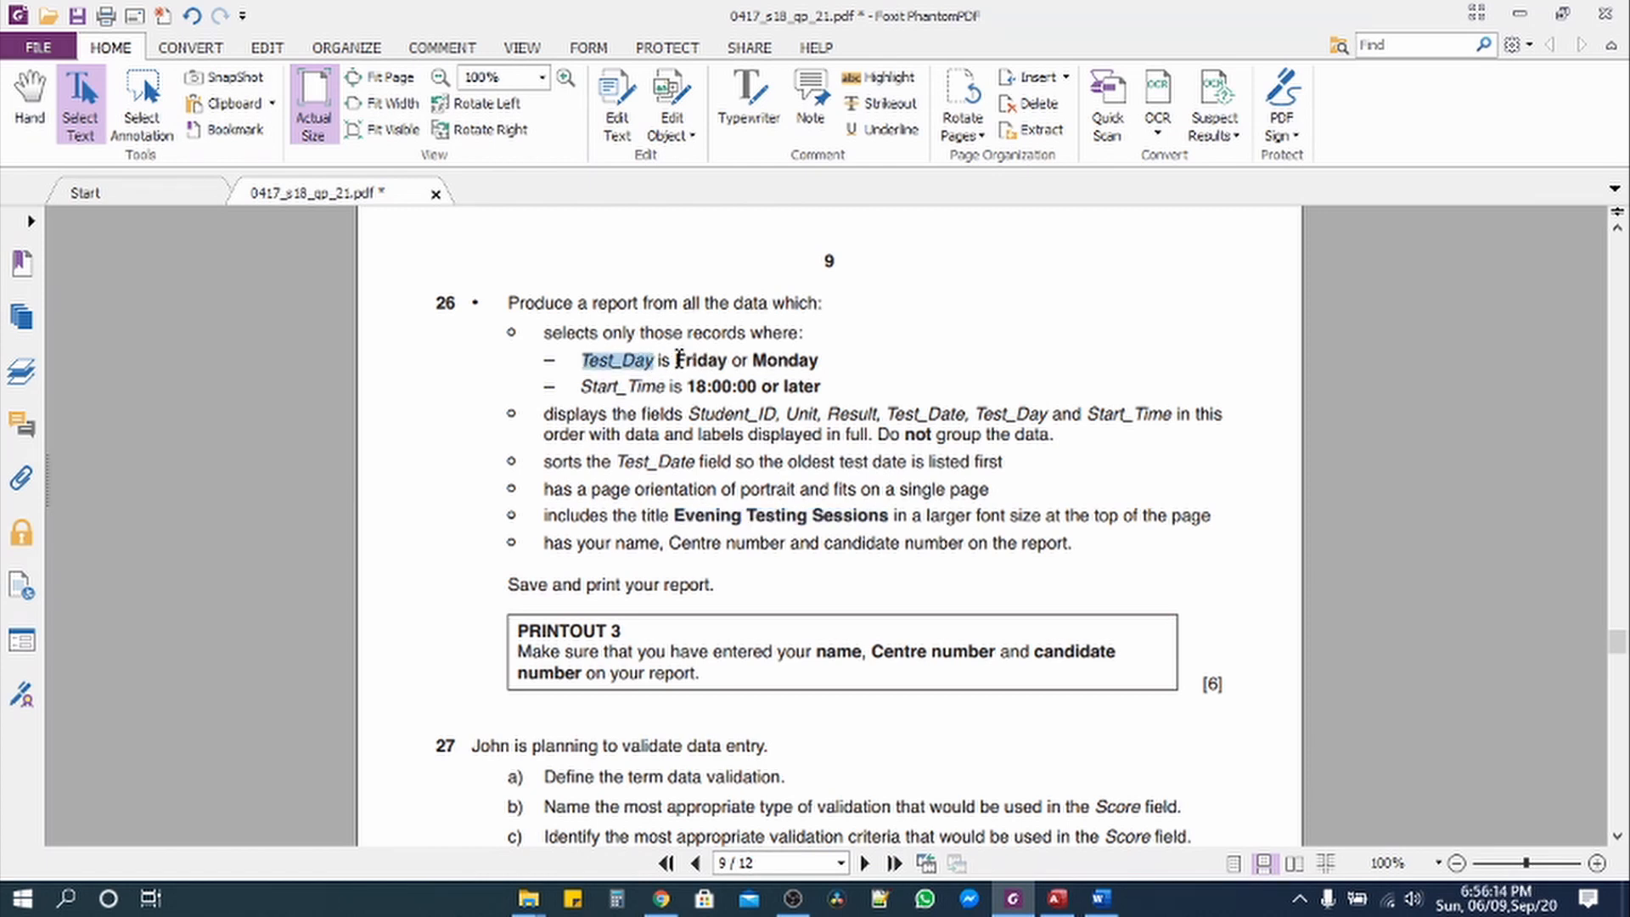
drag(675, 358, 821, 363)
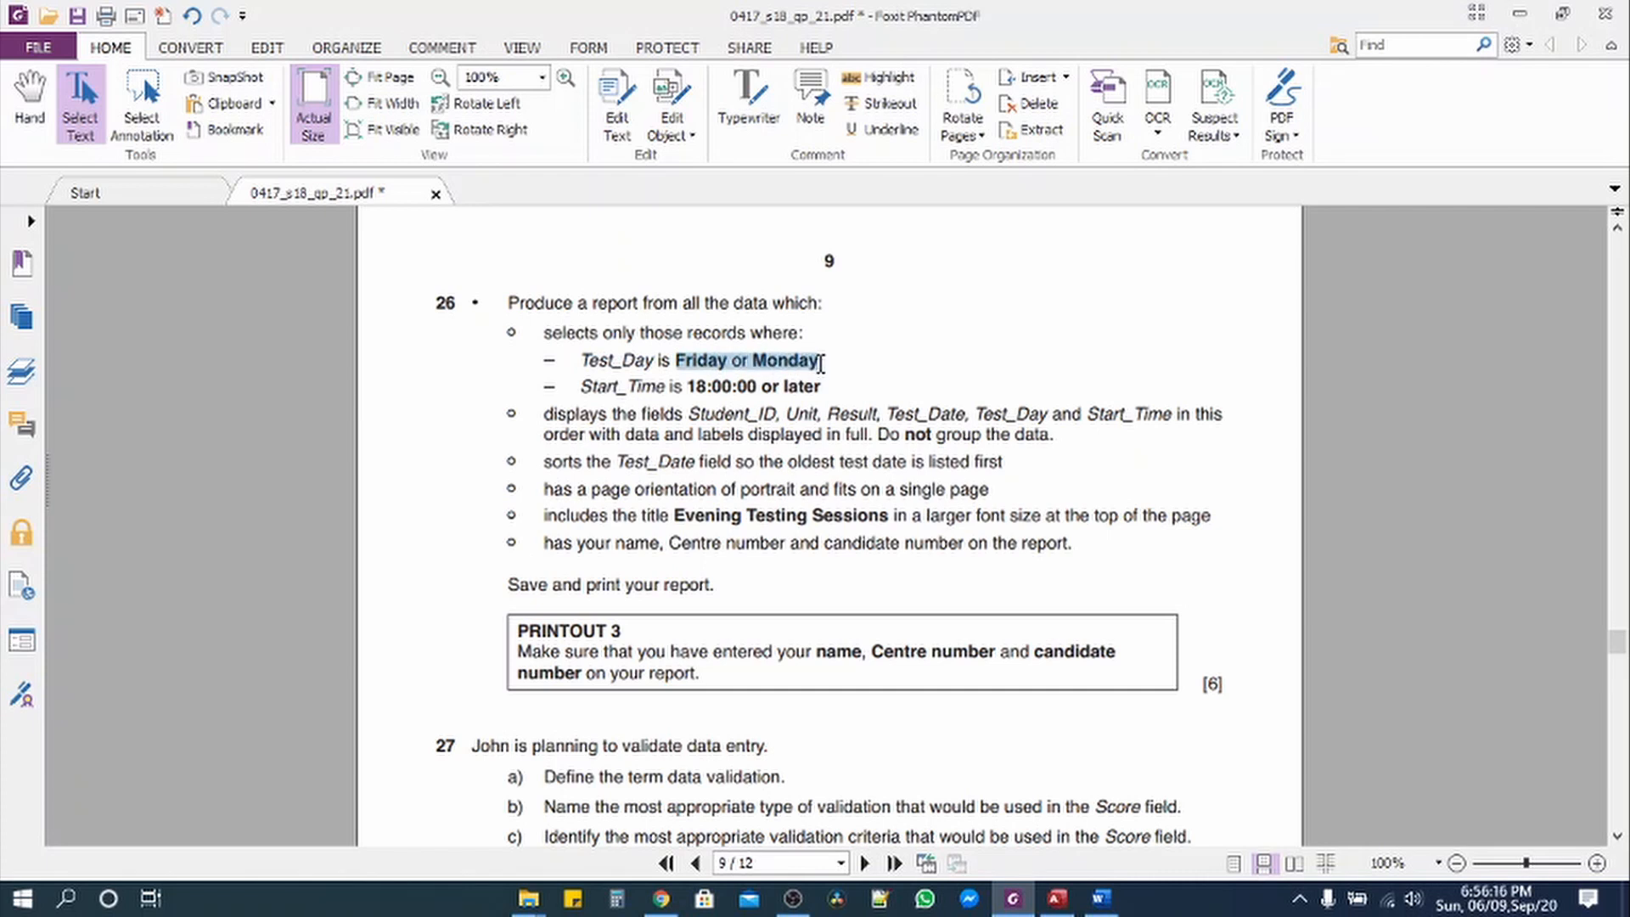
click(1004, 905)
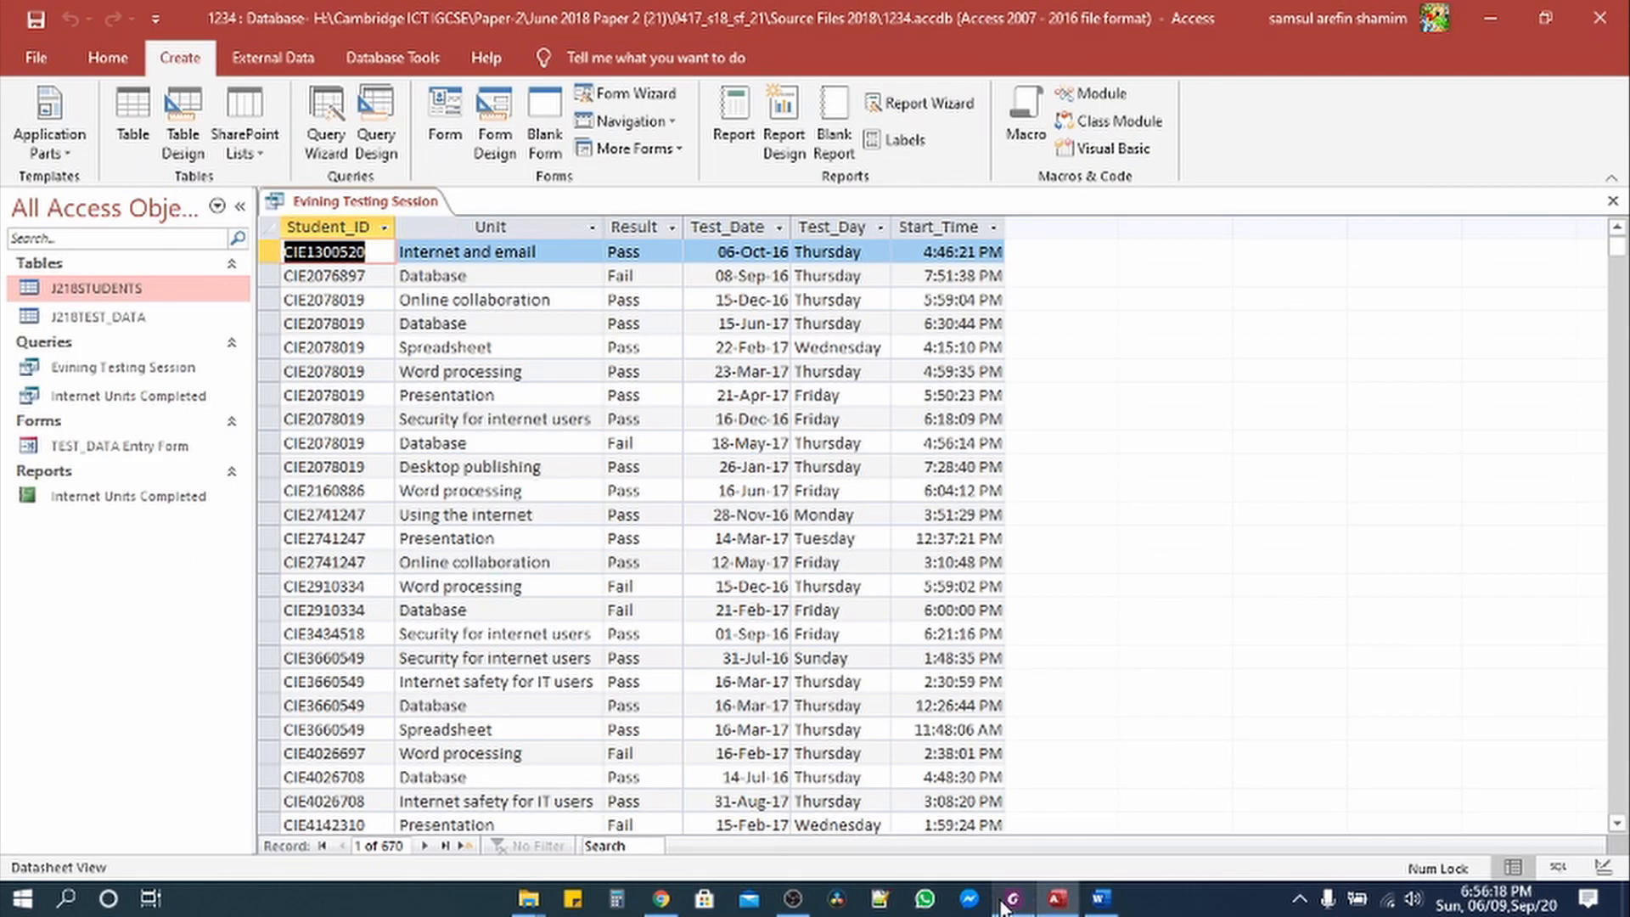
Step: Paste "Friday" Or "Monday" as the Test_Day criterion and run, leaving 55 records
click(111, 57)
click(35, 143)
click(93, 295)
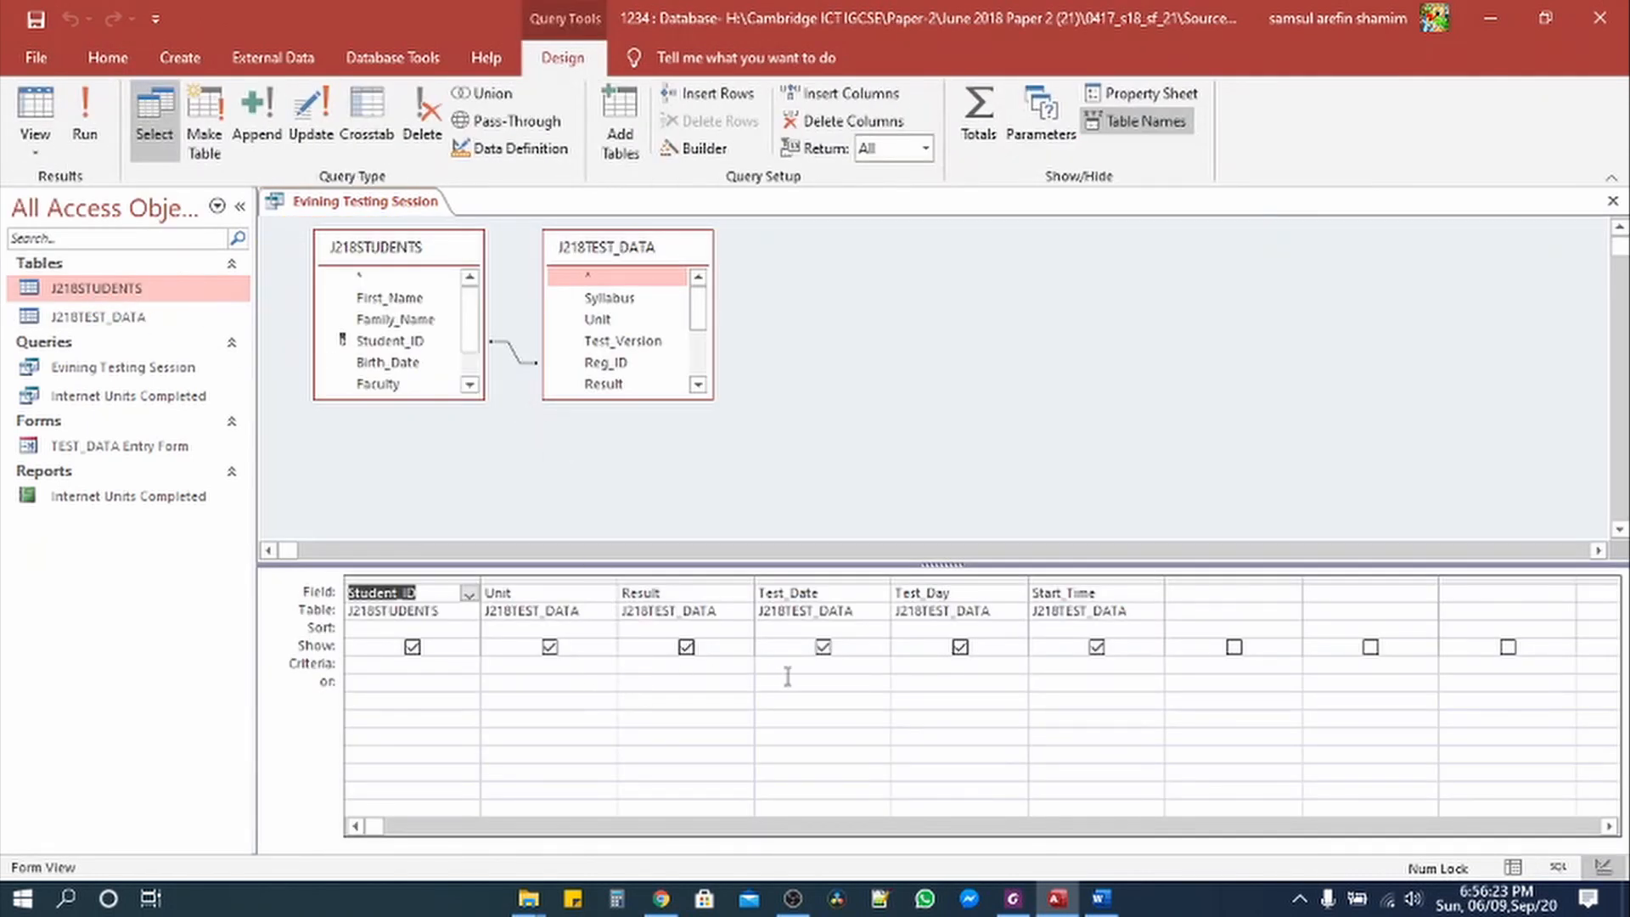
click(930, 669)
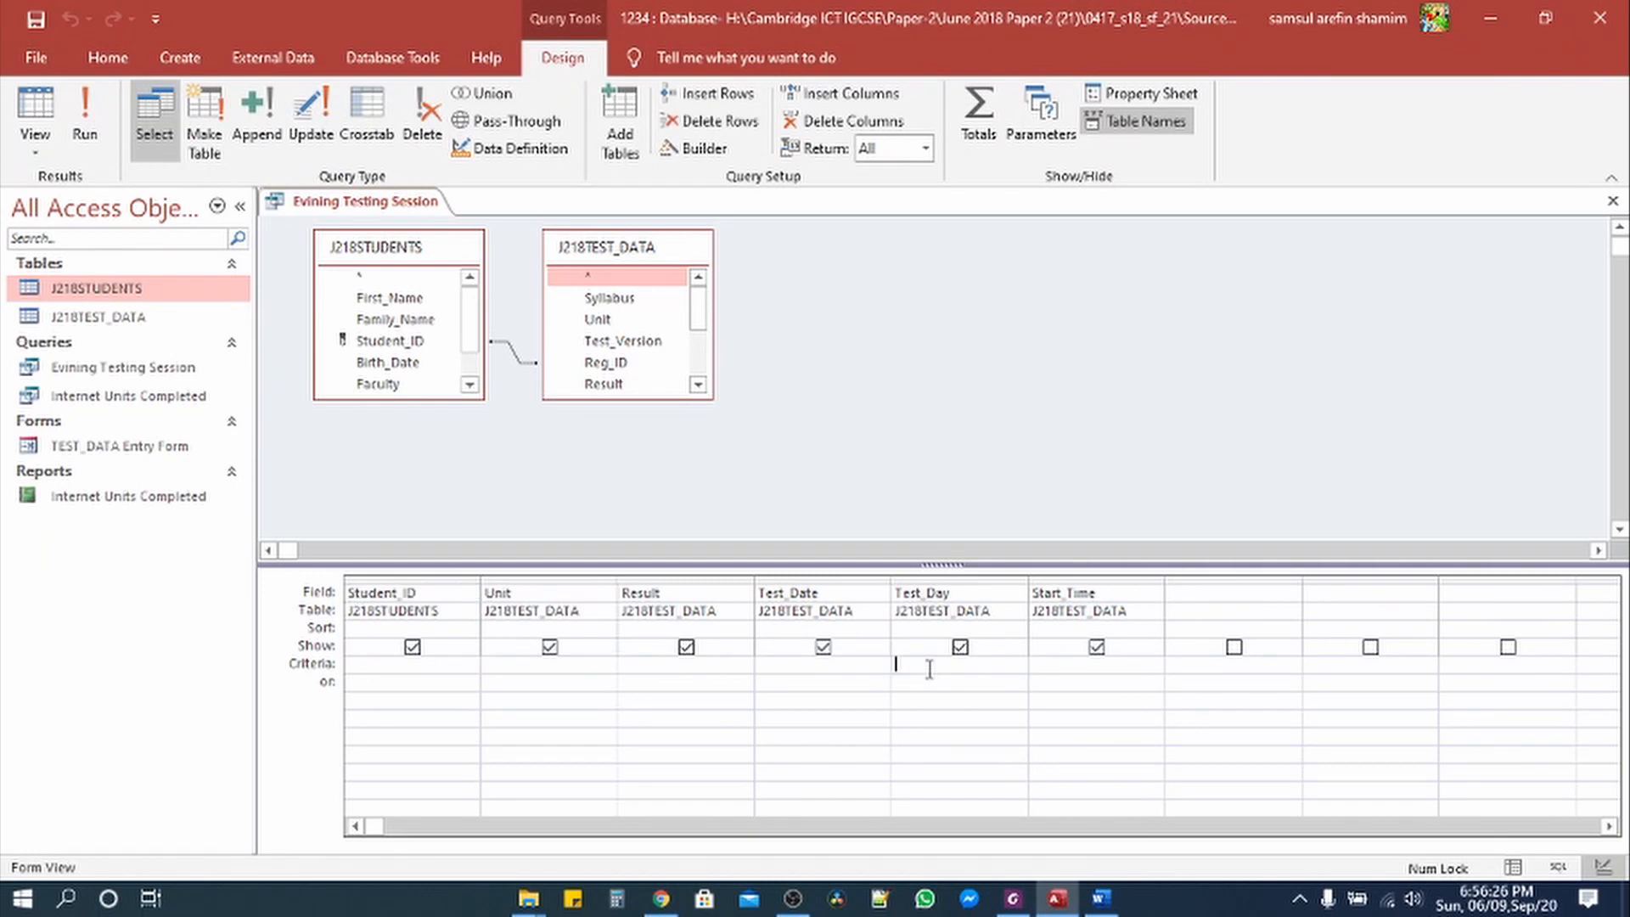
key(ctrl+v)
click(84, 115)
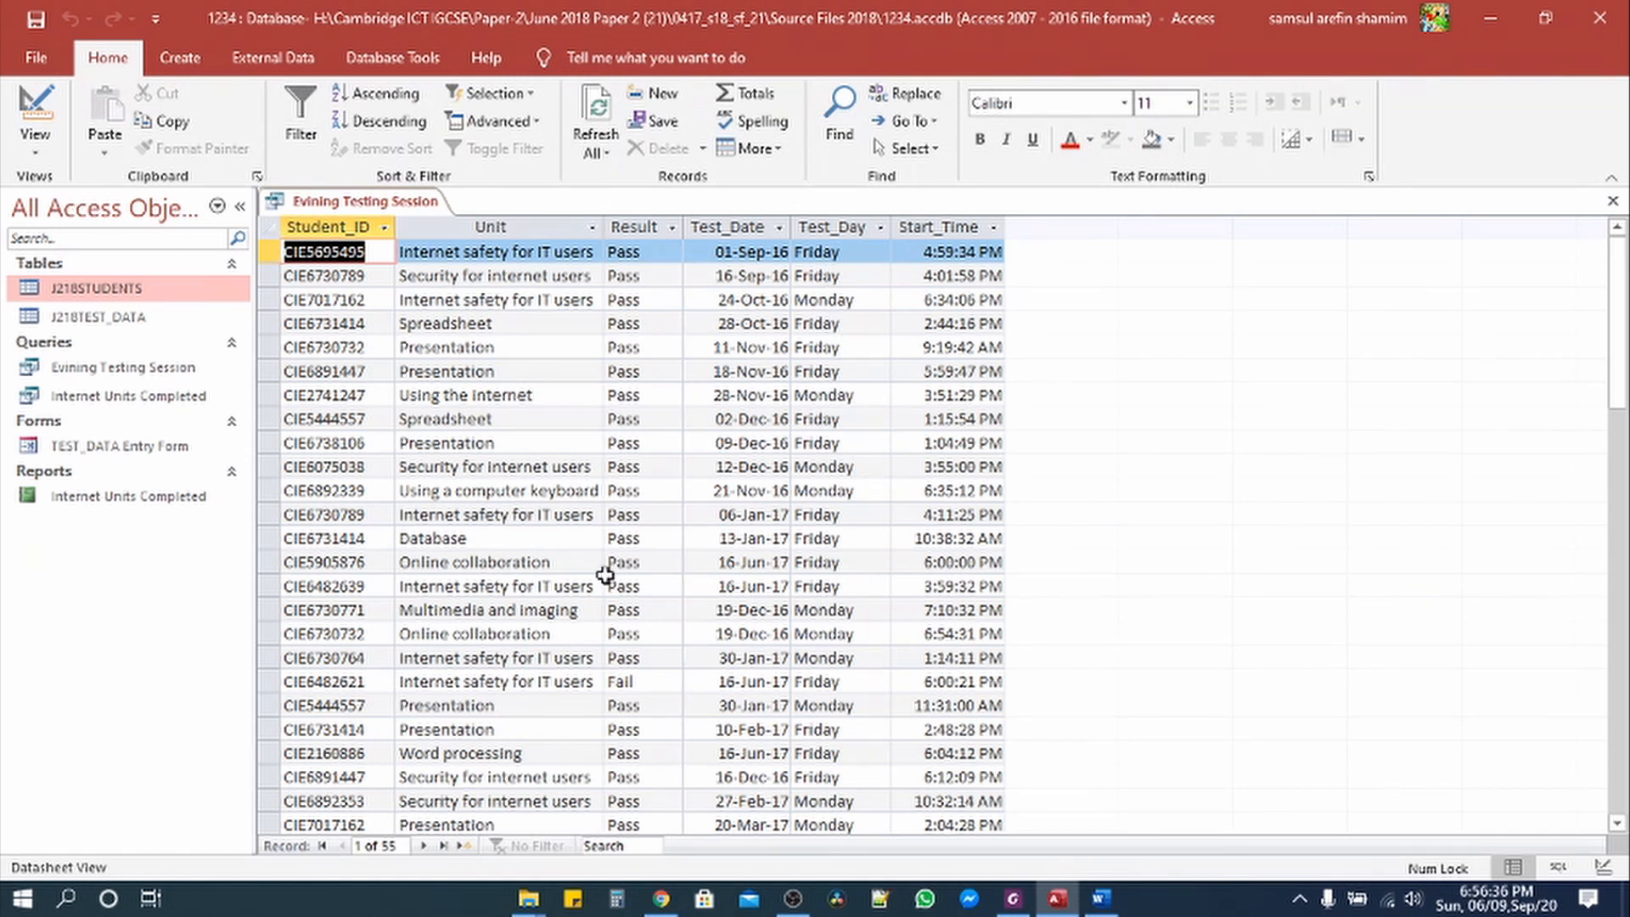
Step: Select the 18:00:00 start time requirement in question 26
click(1013, 905)
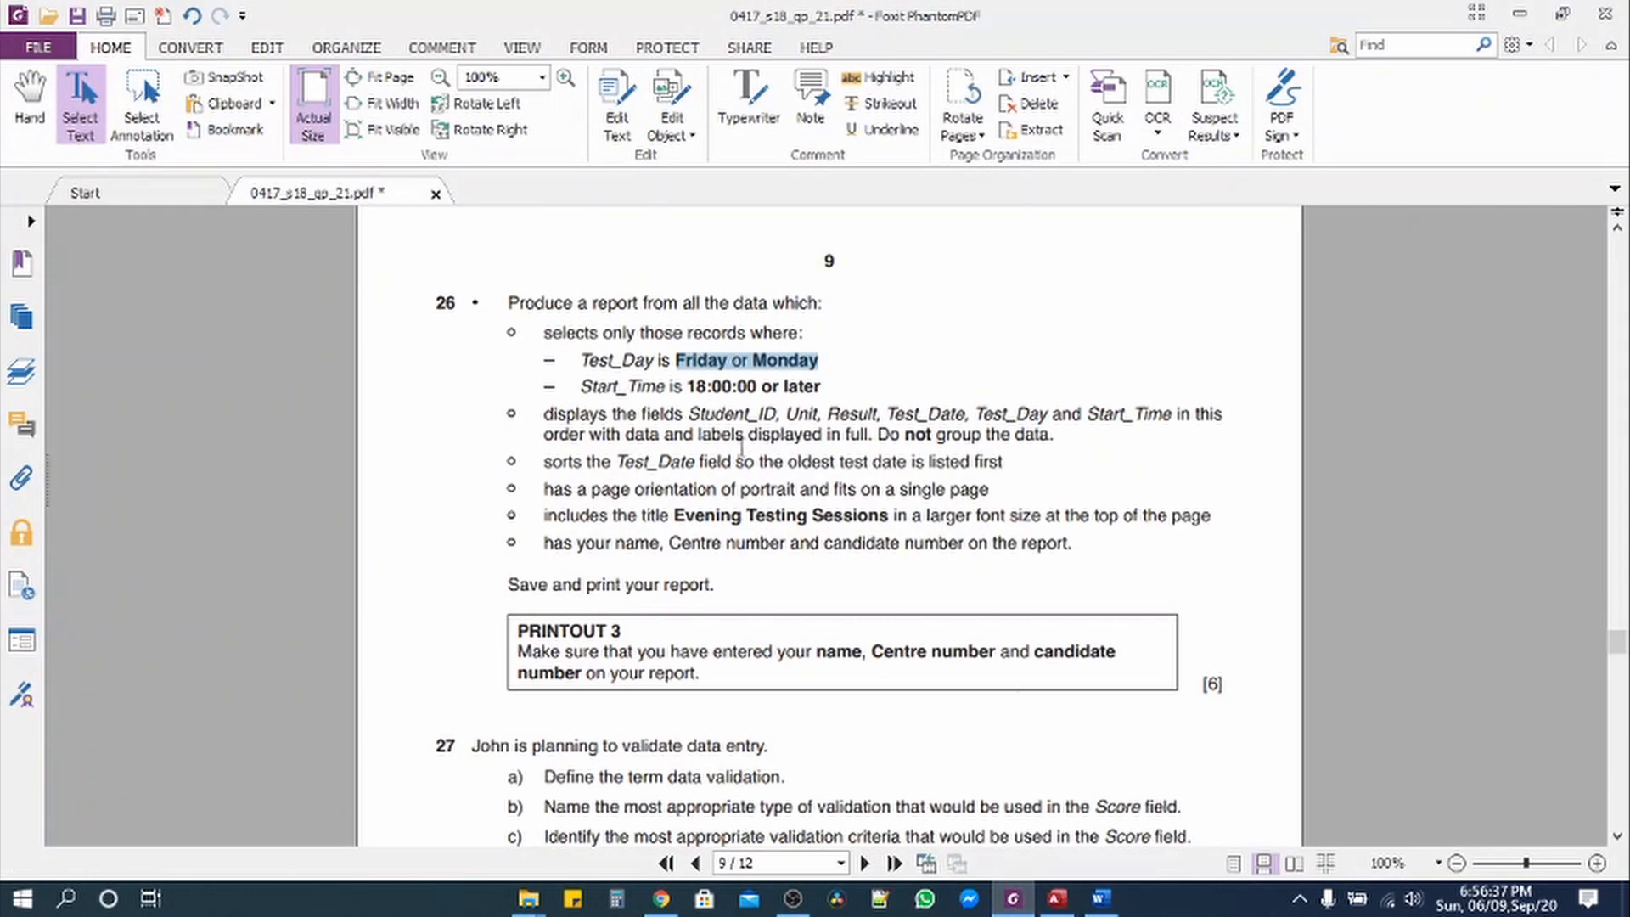
click(692, 388)
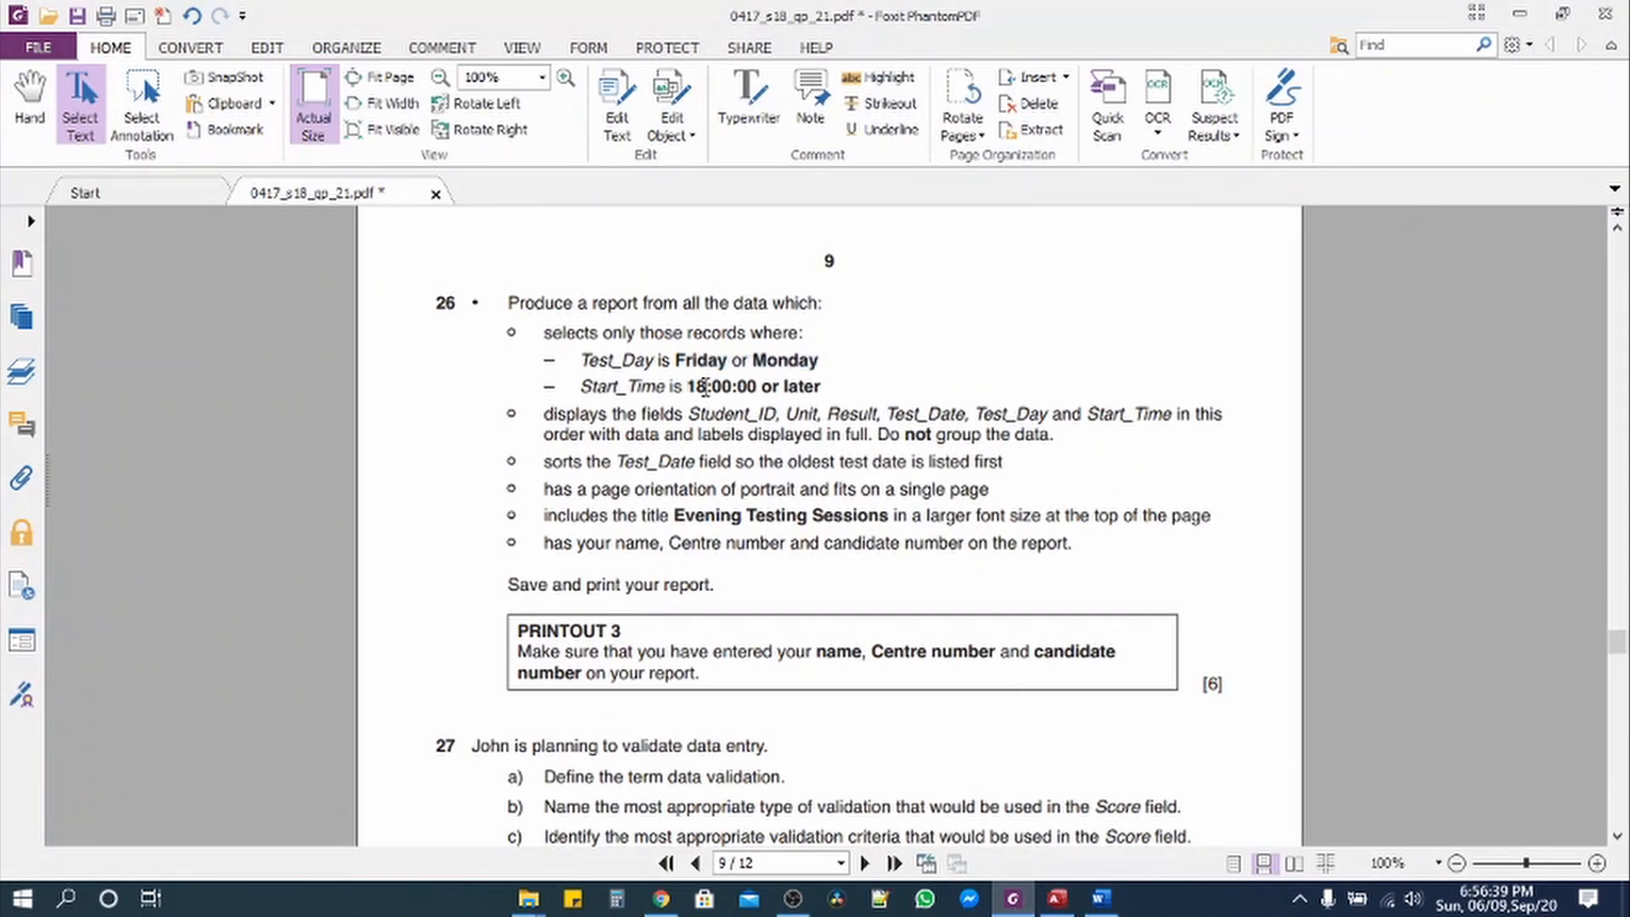
drag(705, 387, 758, 391)
click(1057, 898)
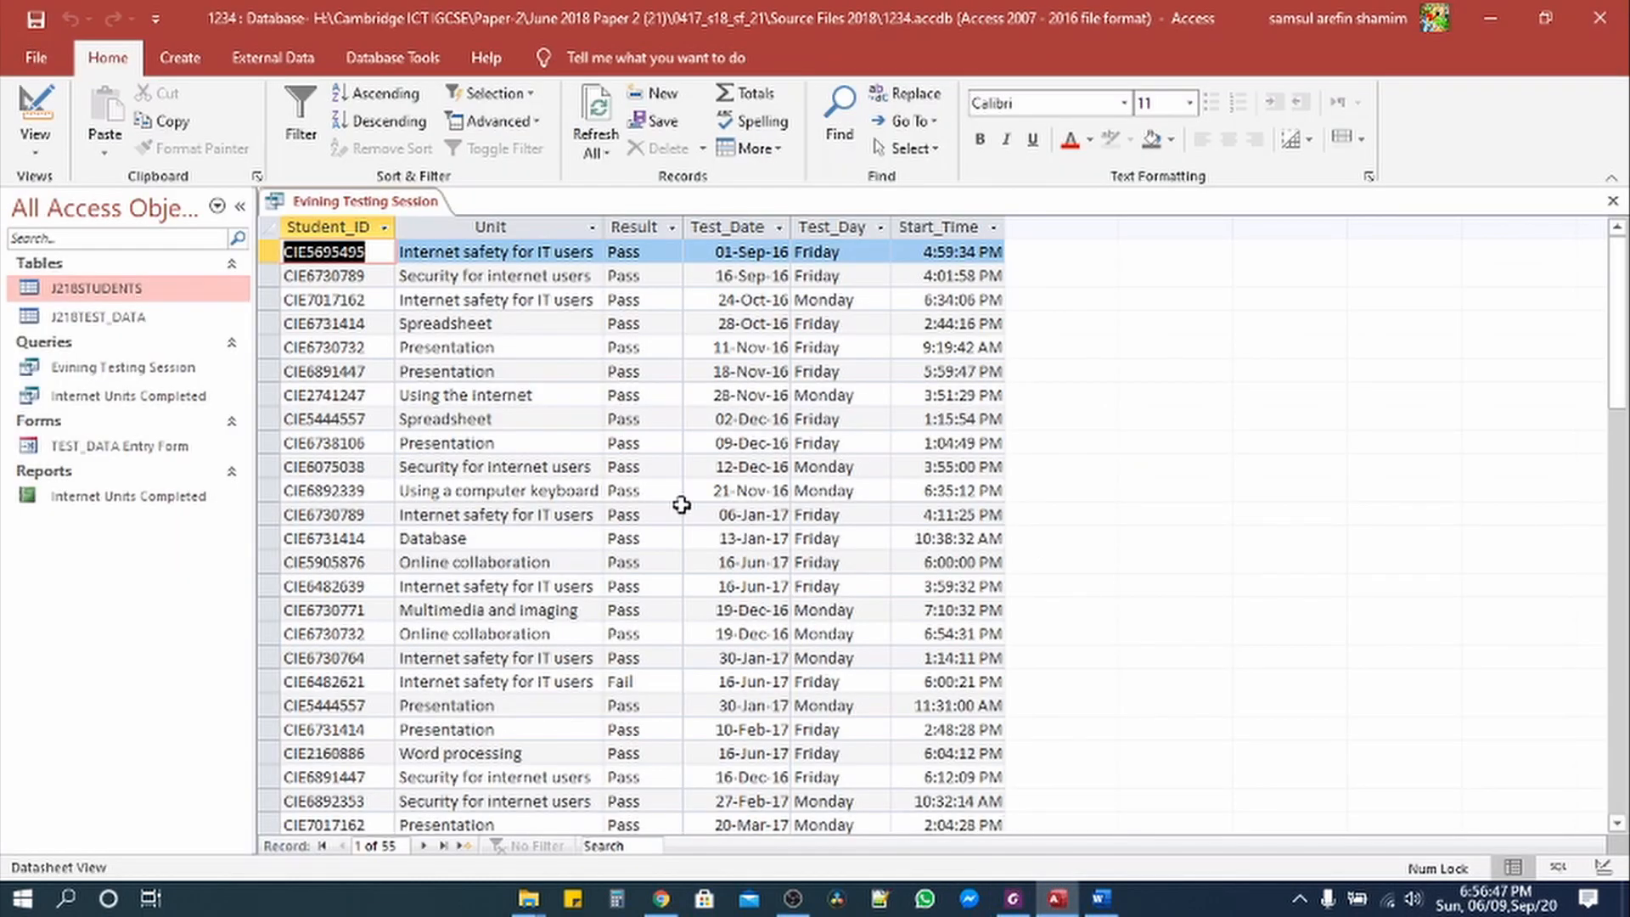
Step: Add >=#6:00:00 PM# as the Start_Time criterion and run, leaving 17 records
click(35, 145)
click(92, 288)
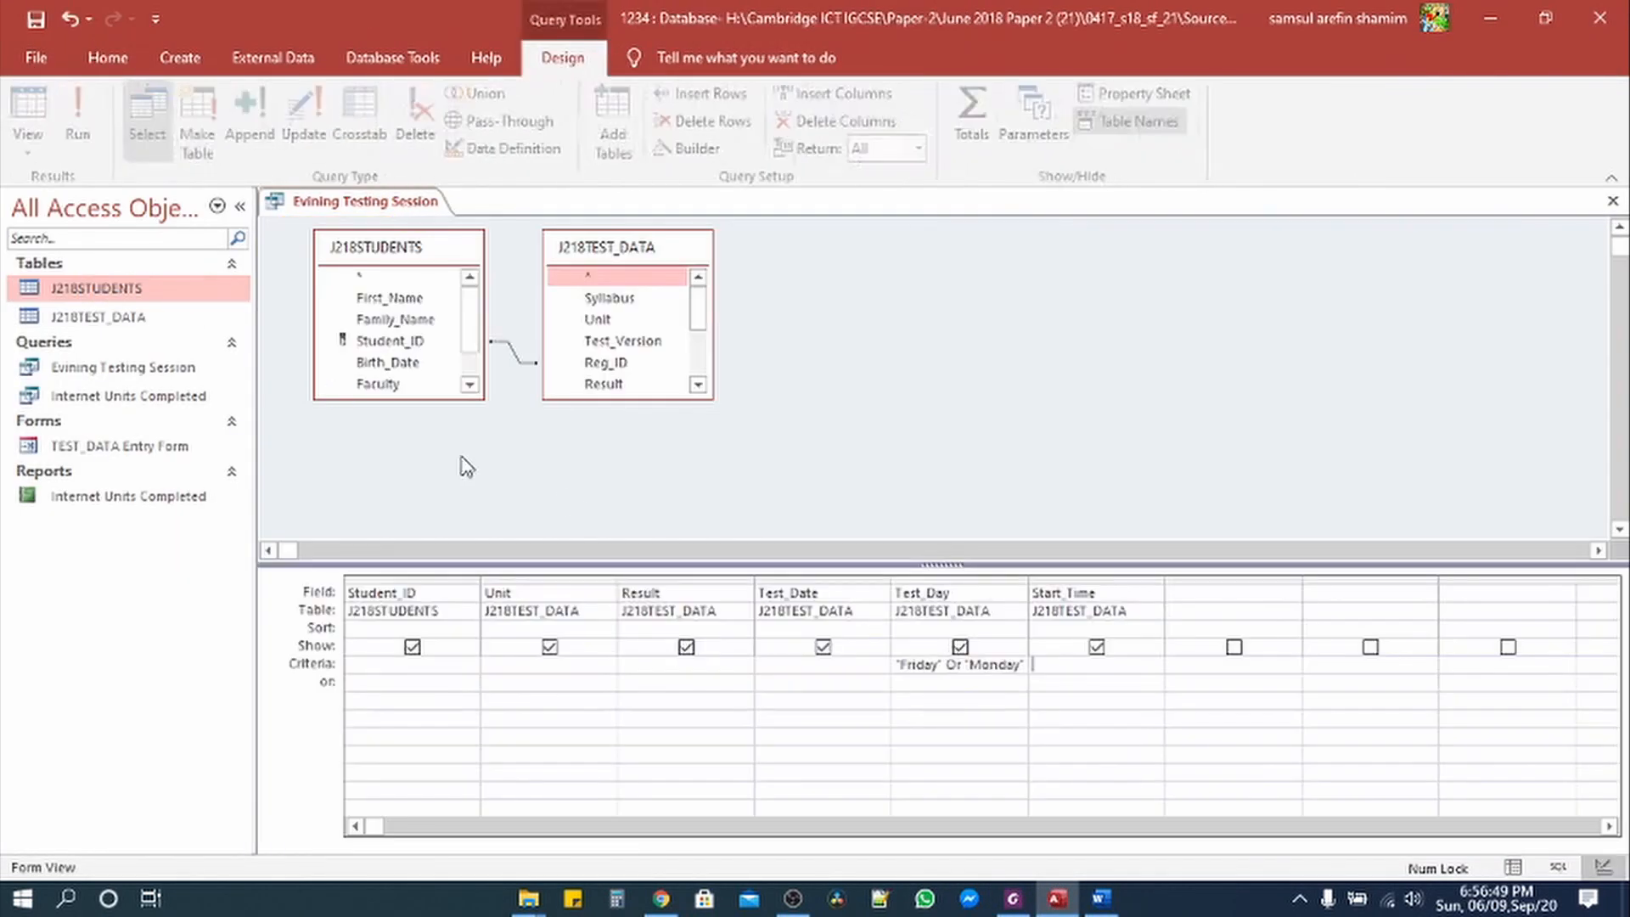
click(1015, 900)
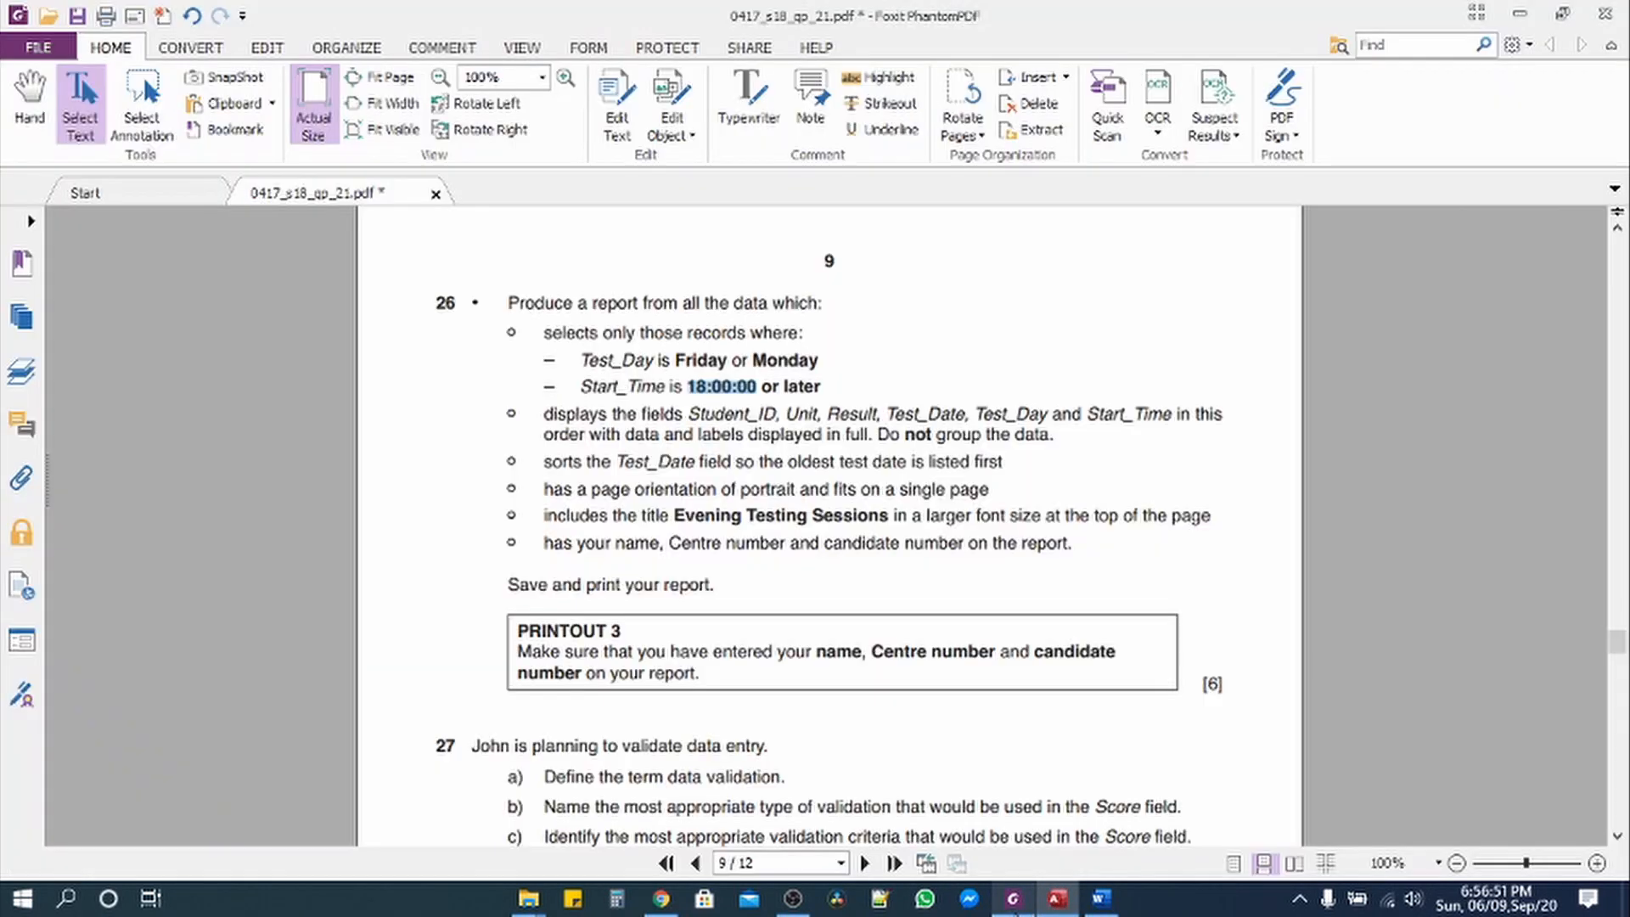
click(1016, 909)
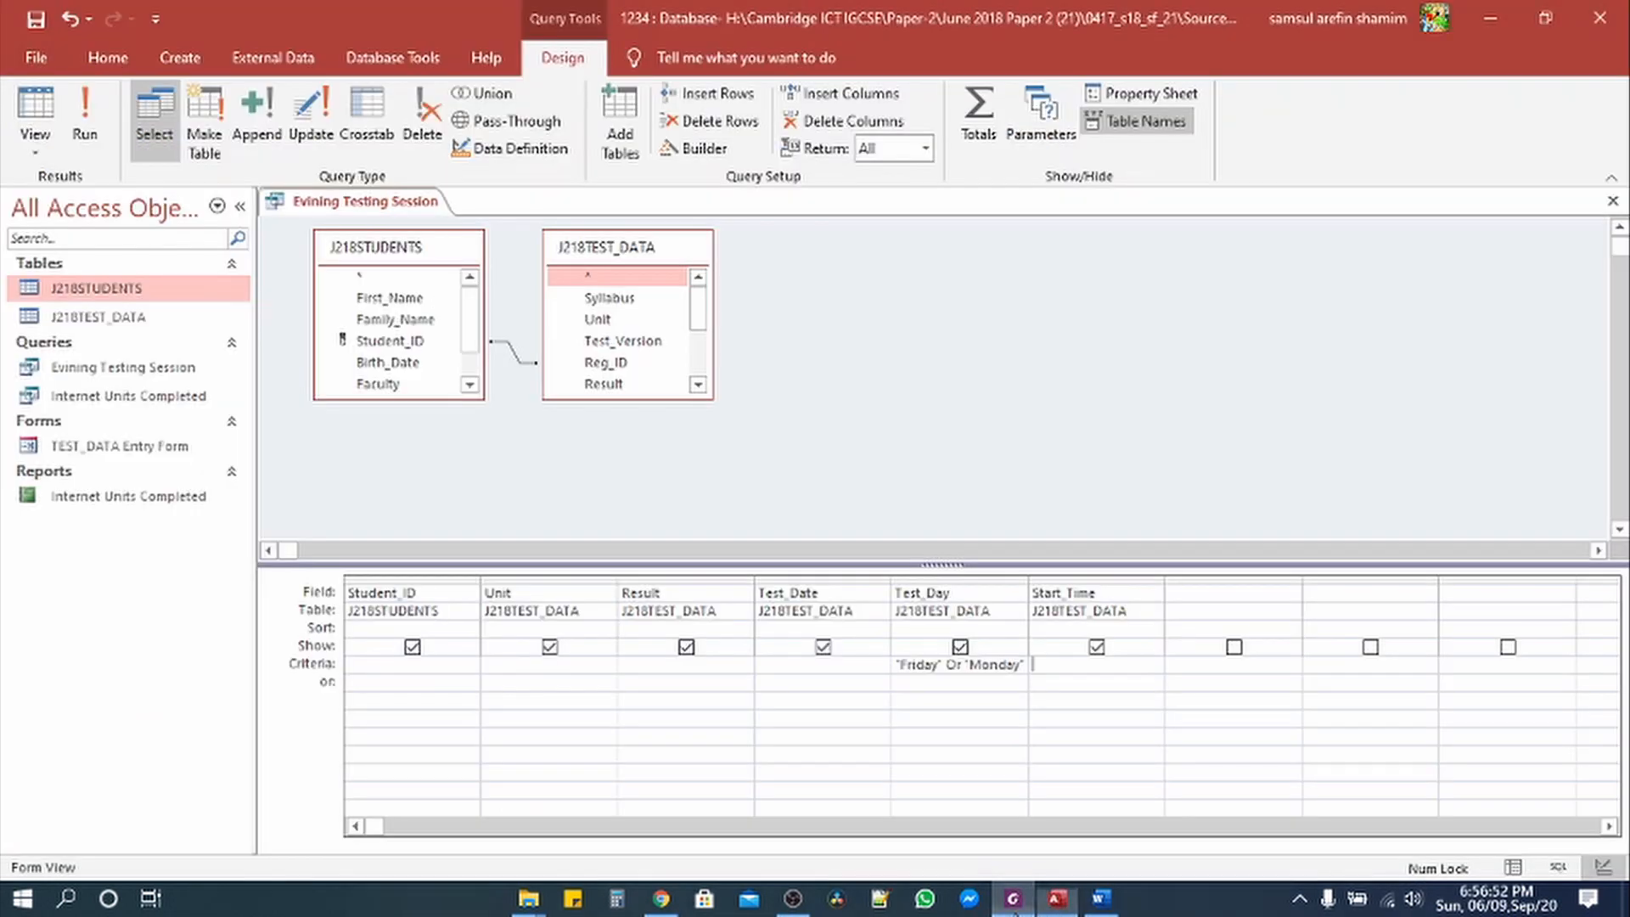
click(1053, 666)
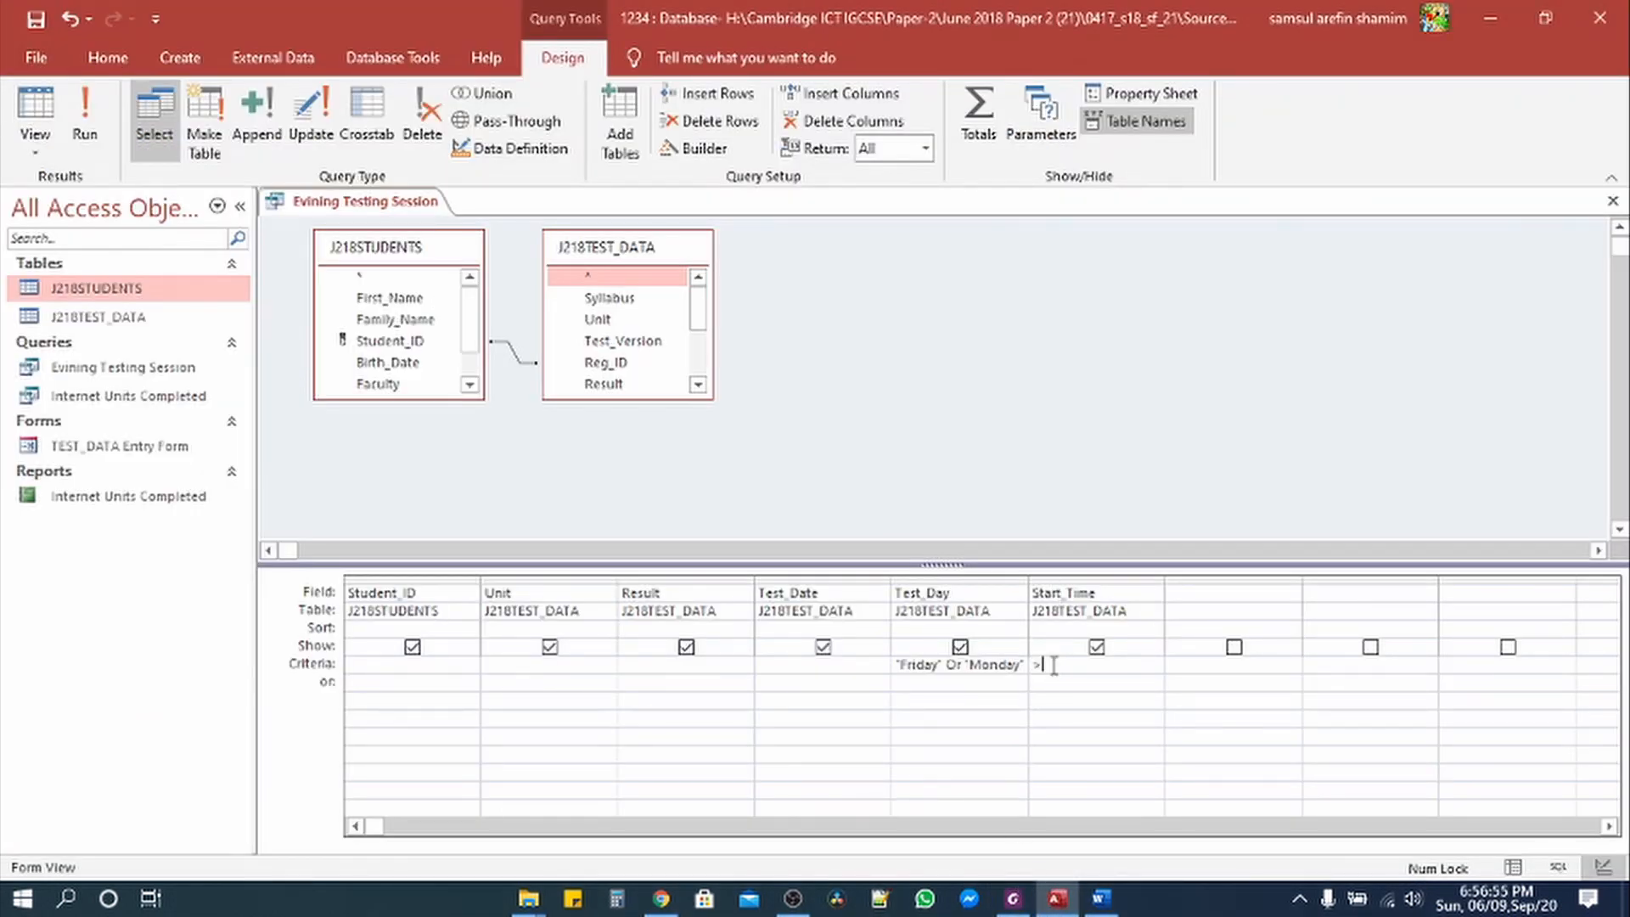
text(>=#6:00:00 PM)
key(Tab)
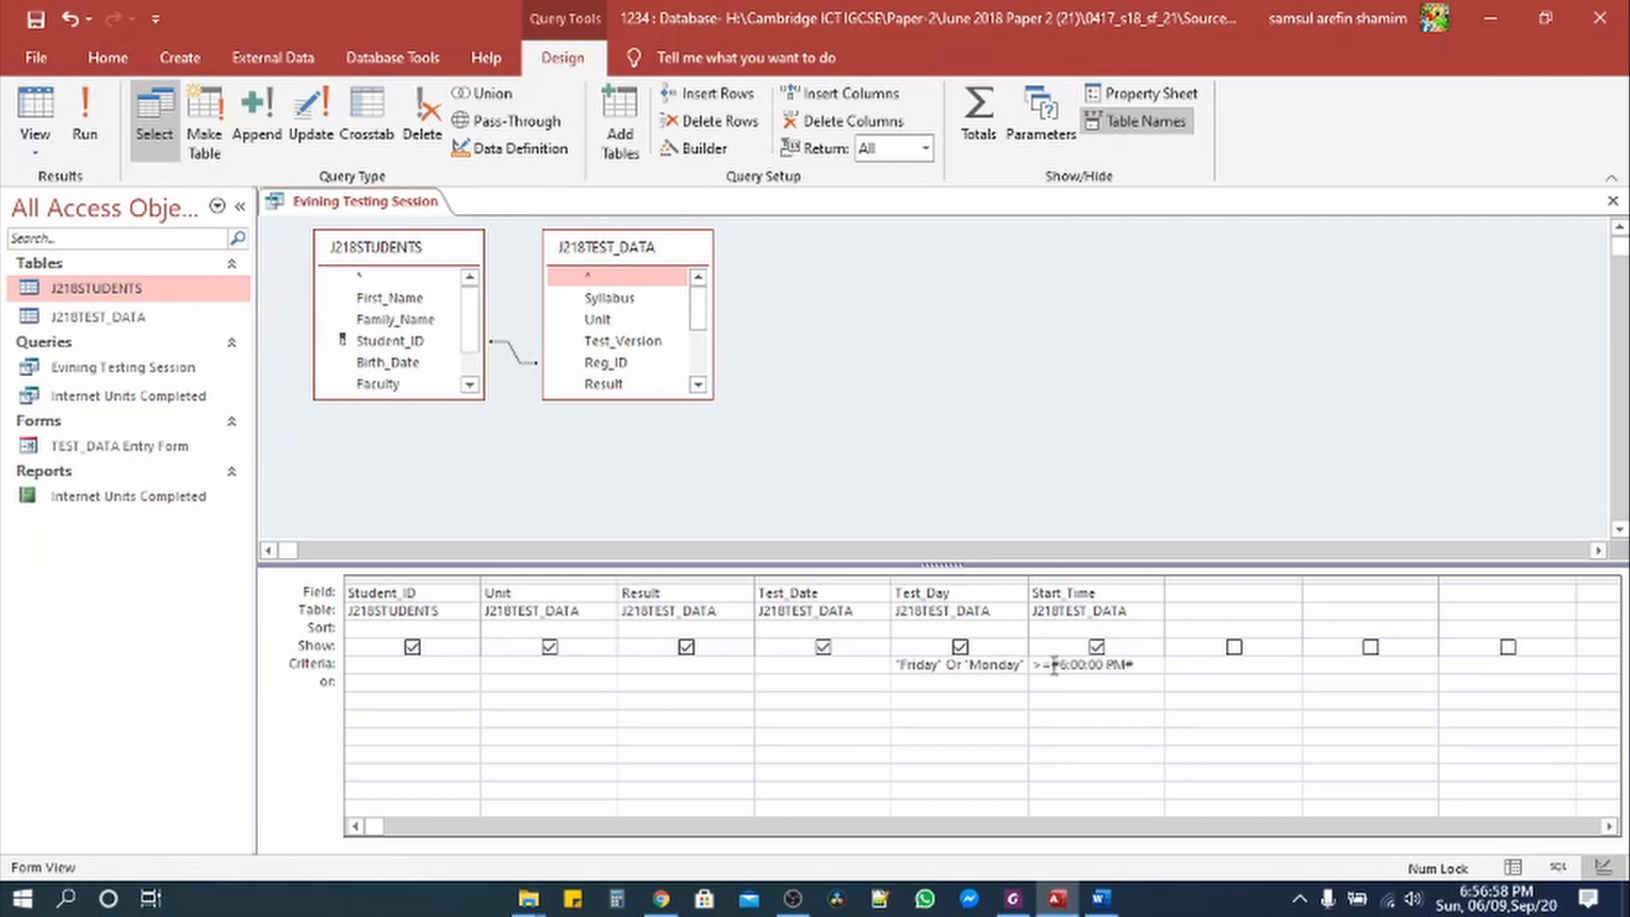
click(85, 115)
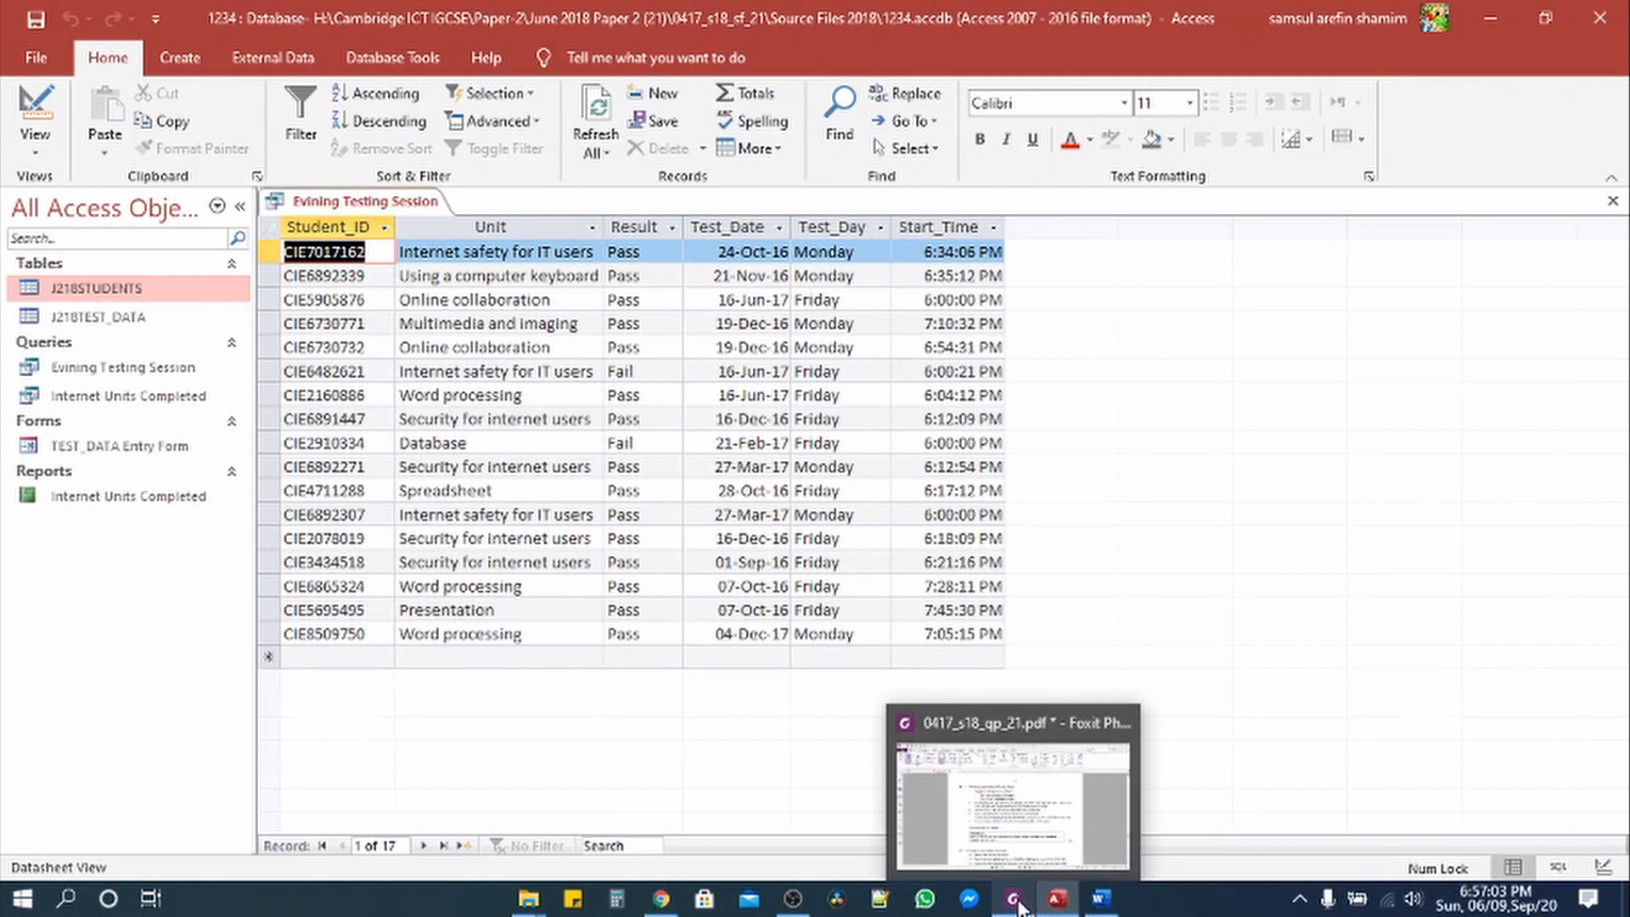
click(1018, 764)
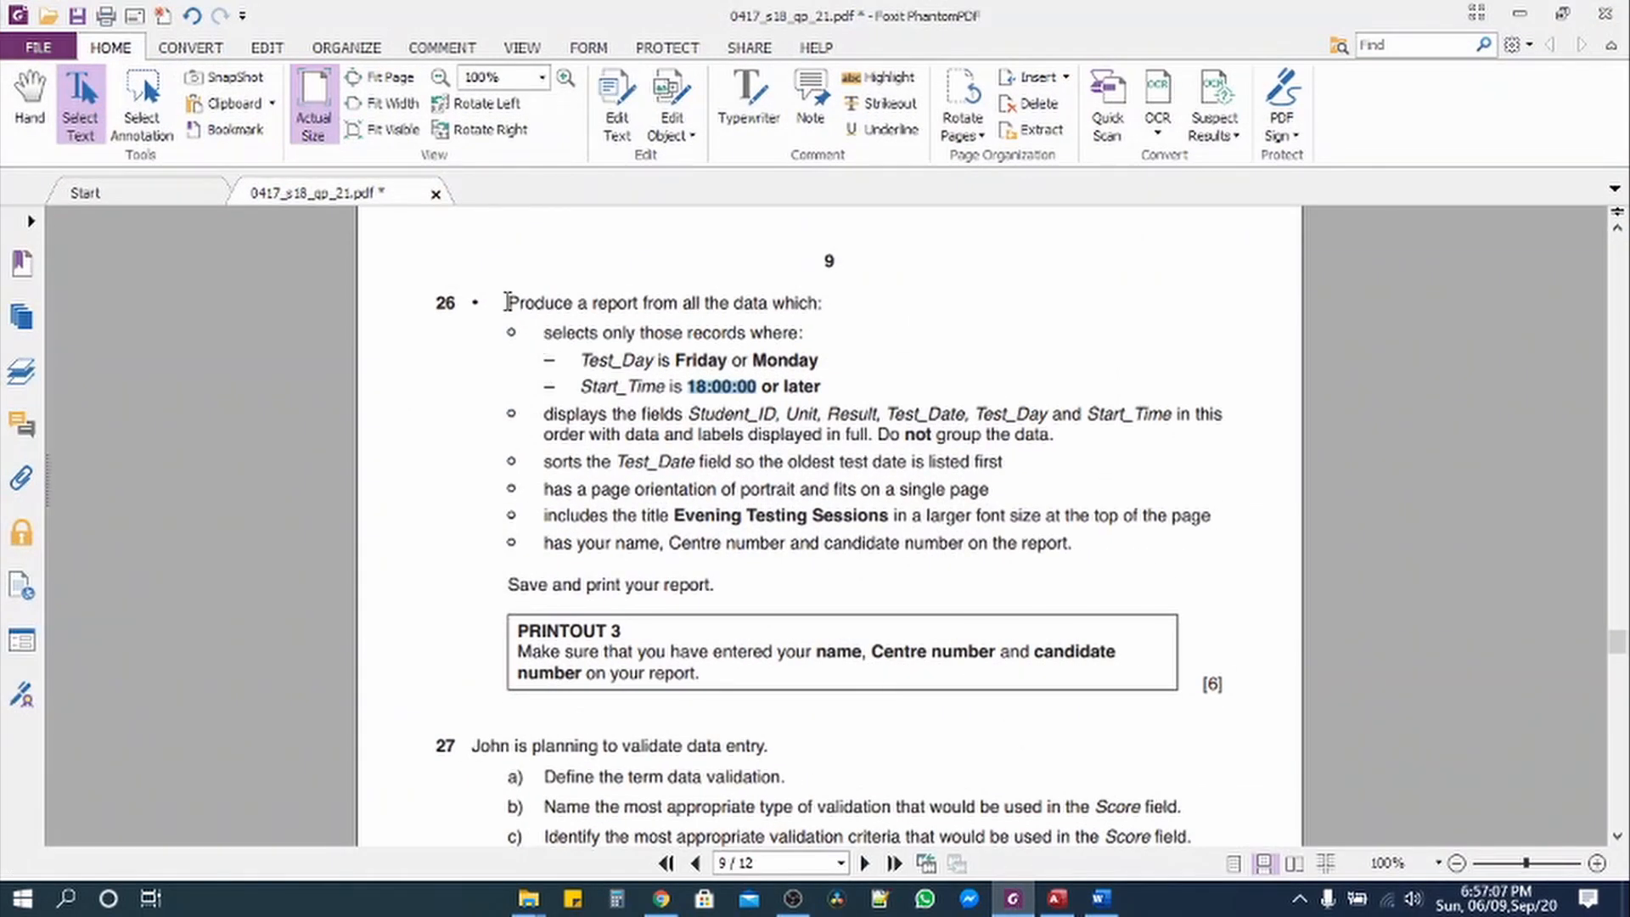
Step: Highlight question 26's completed requirements in yellow and select the Test_Date sorting line
drag(507, 303, 1062, 434)
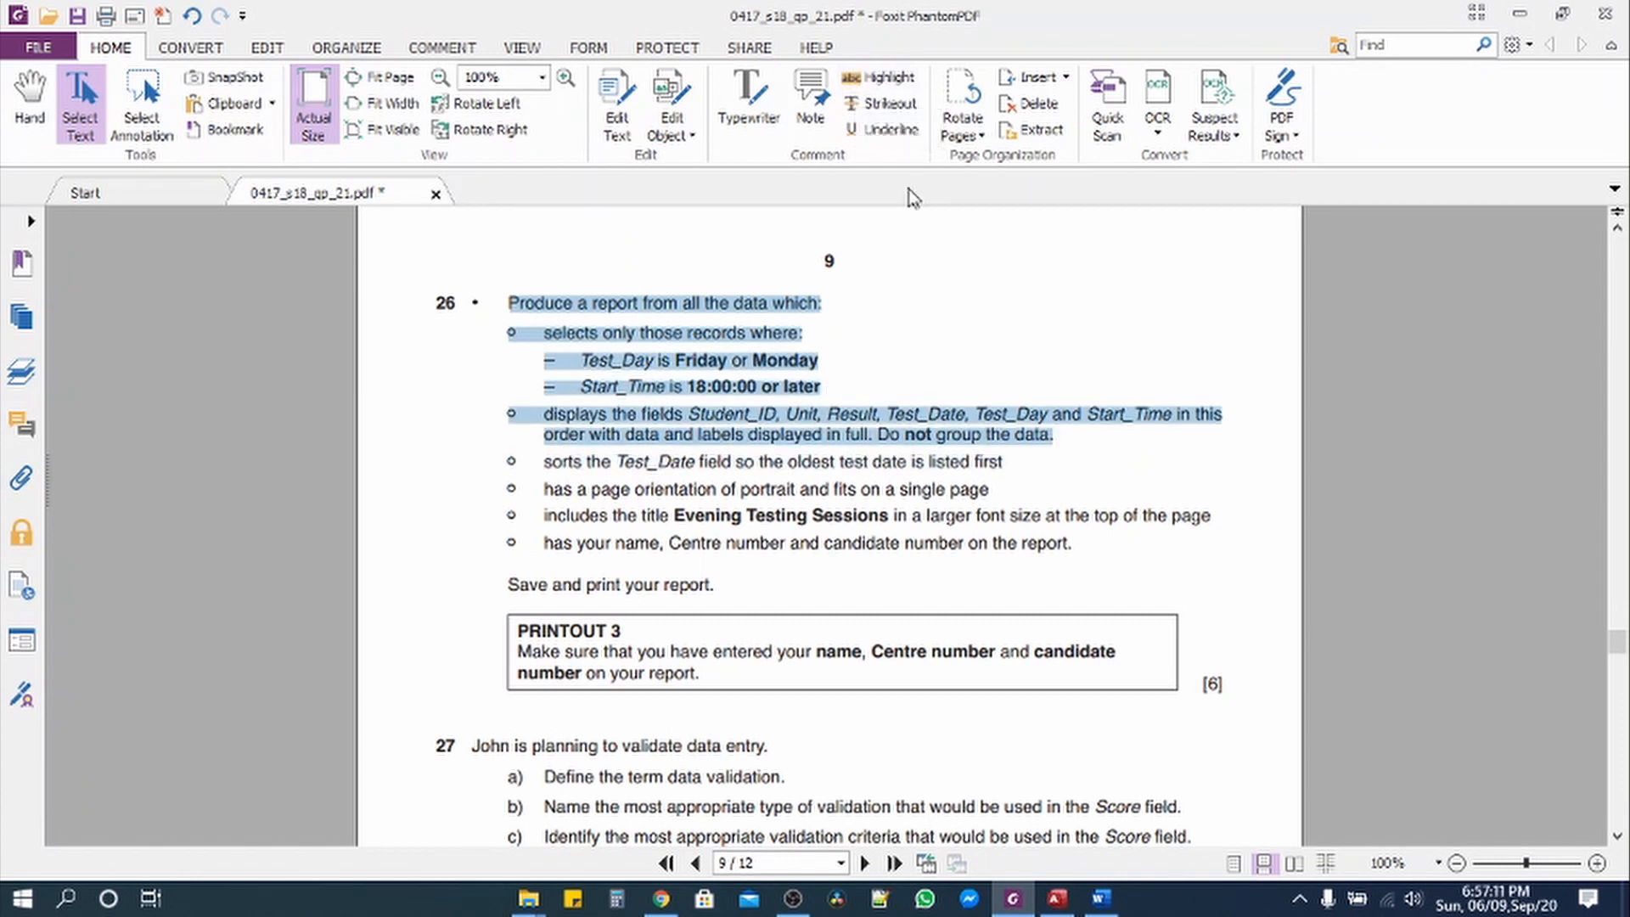
click(870, 78)
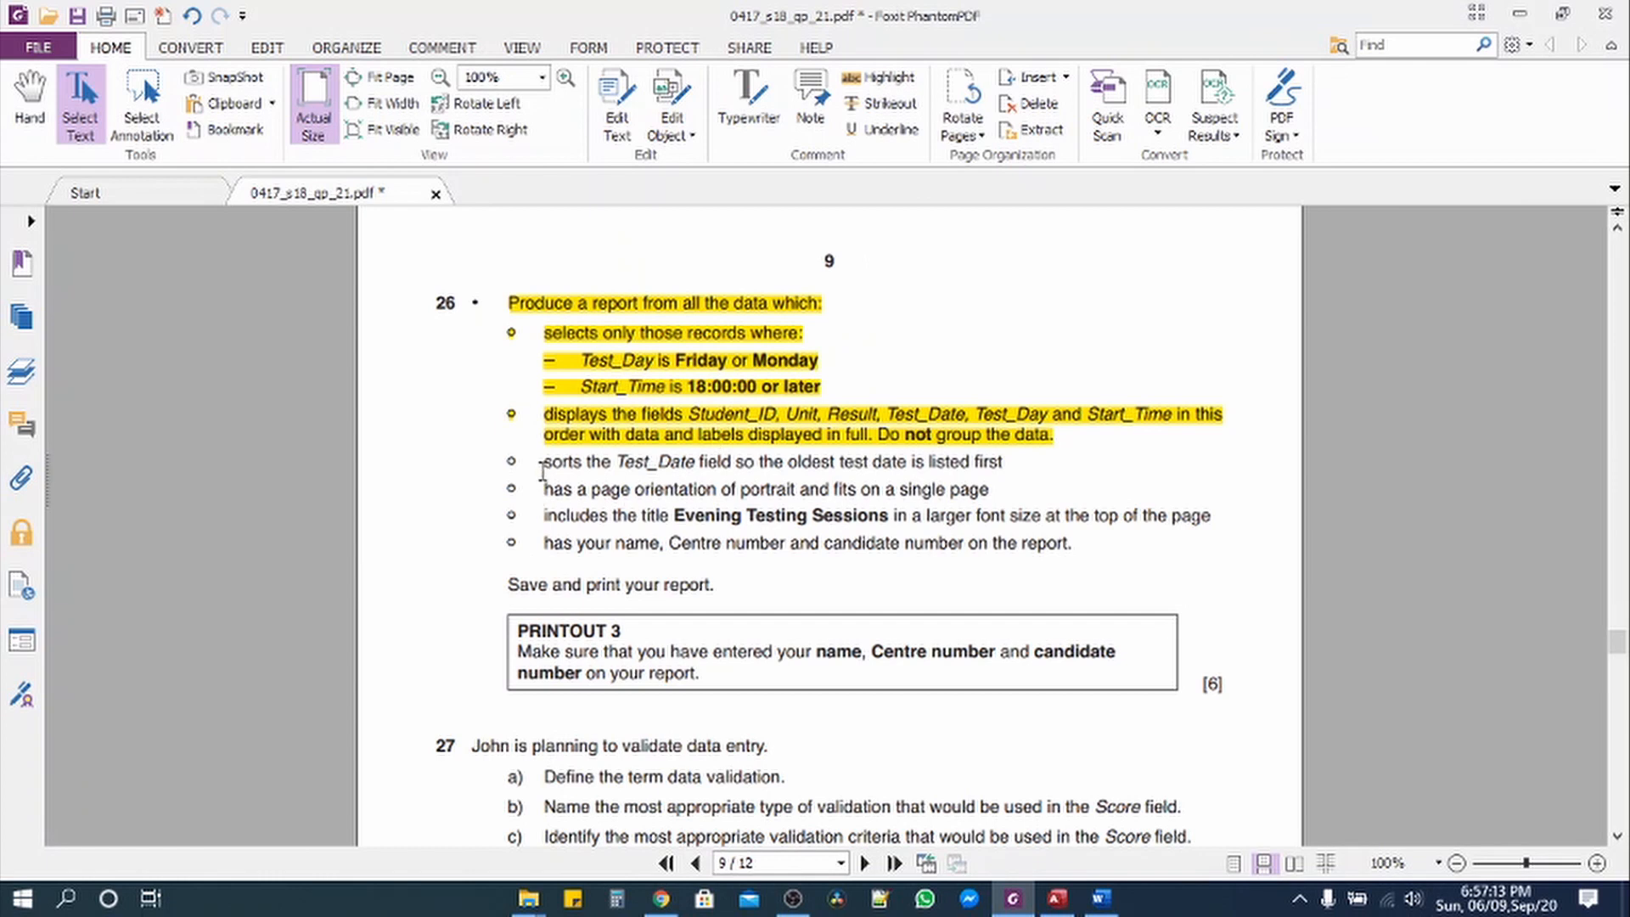
drag(547, 463, 1010, 469)
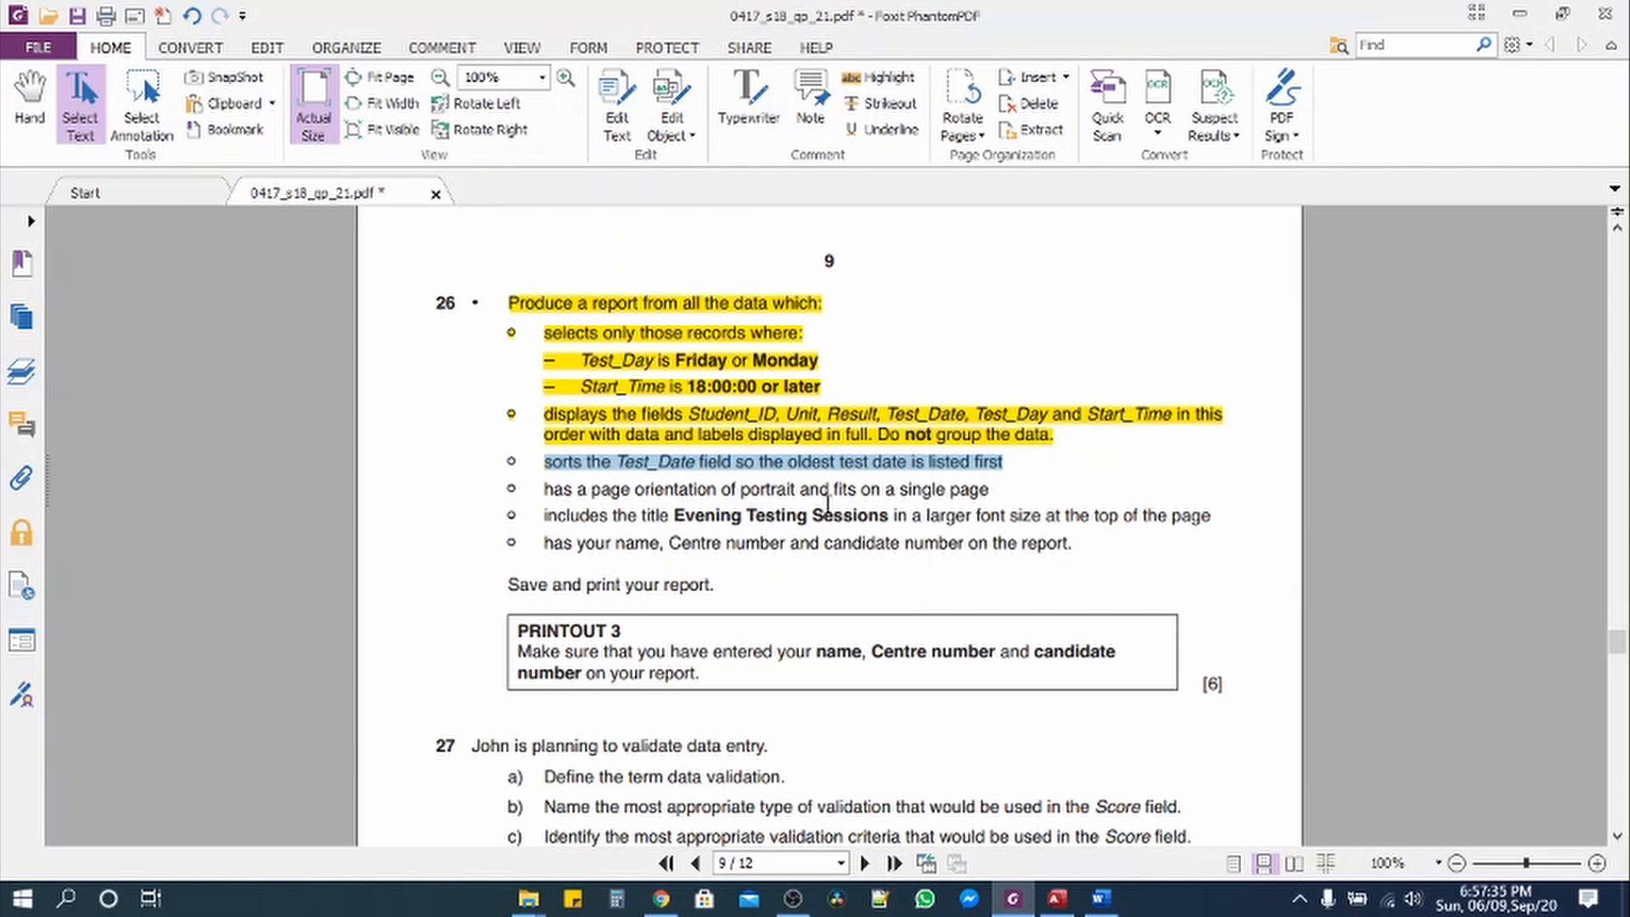
key(alt+Tab)
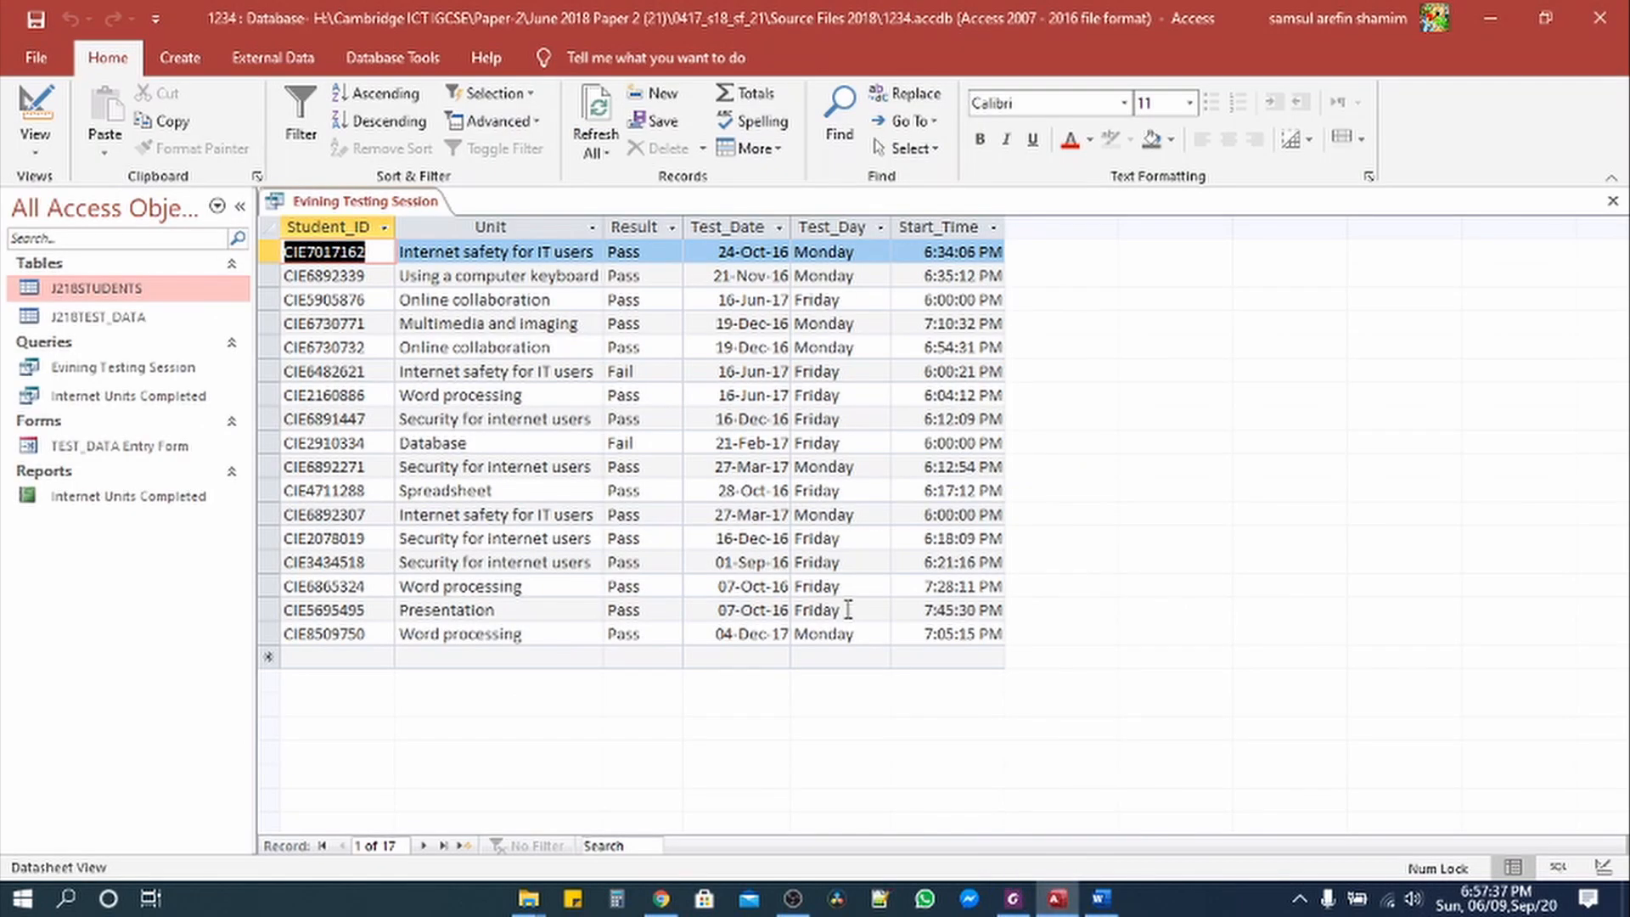
Step: Close the Evining Testing Session query and save its design changes
right_click(360, 202)
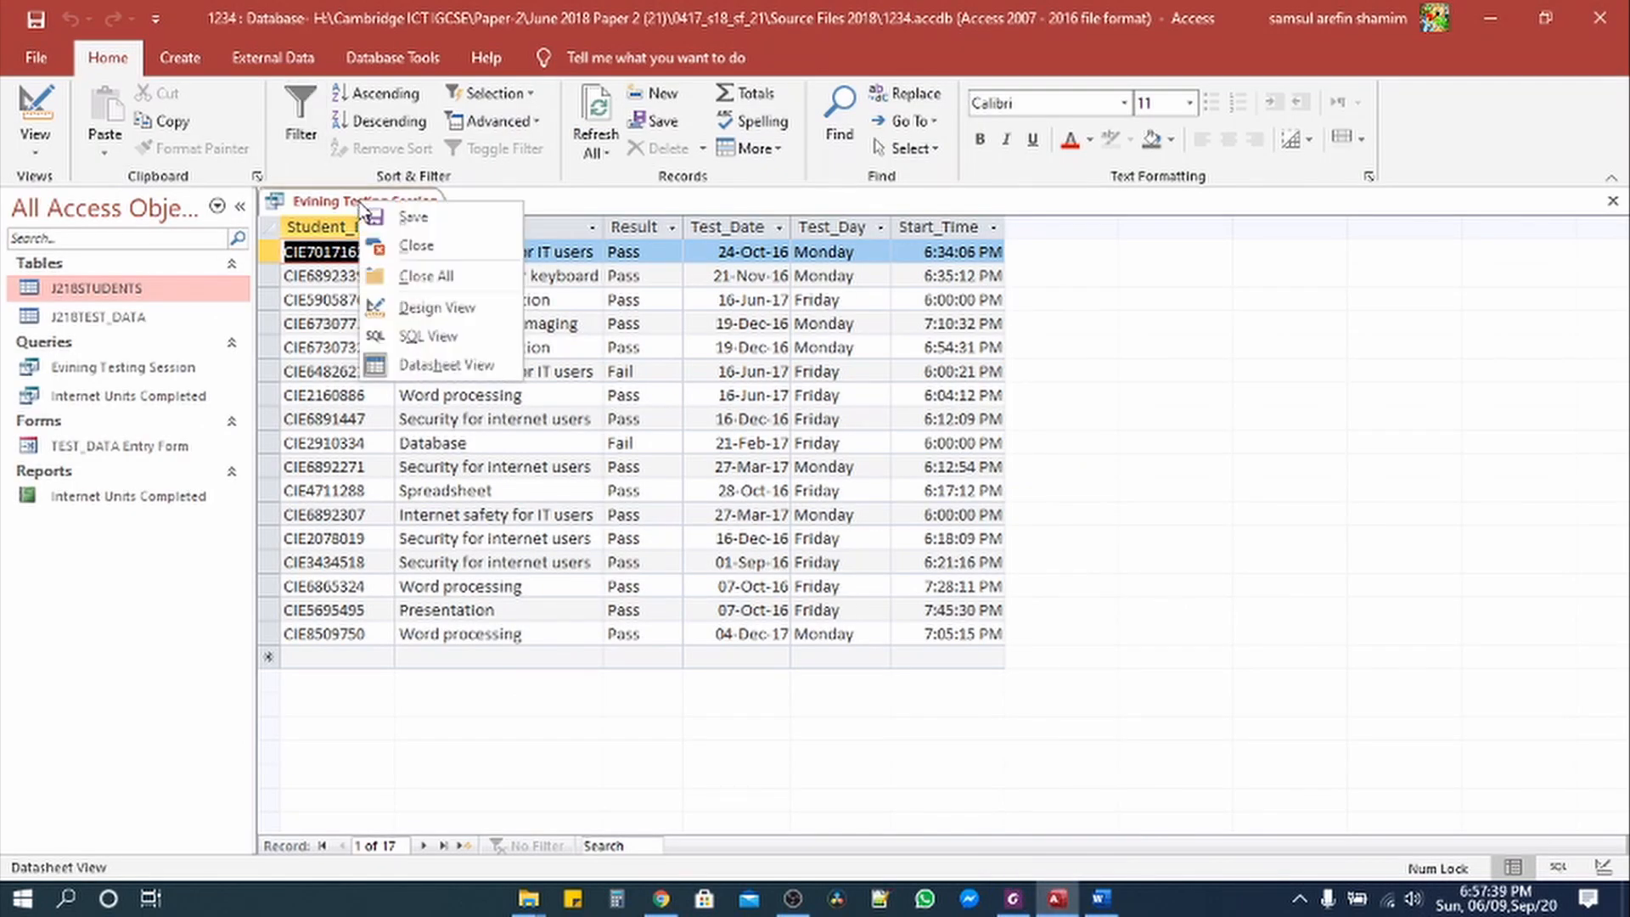
click(390, 246)
click(727, 517)
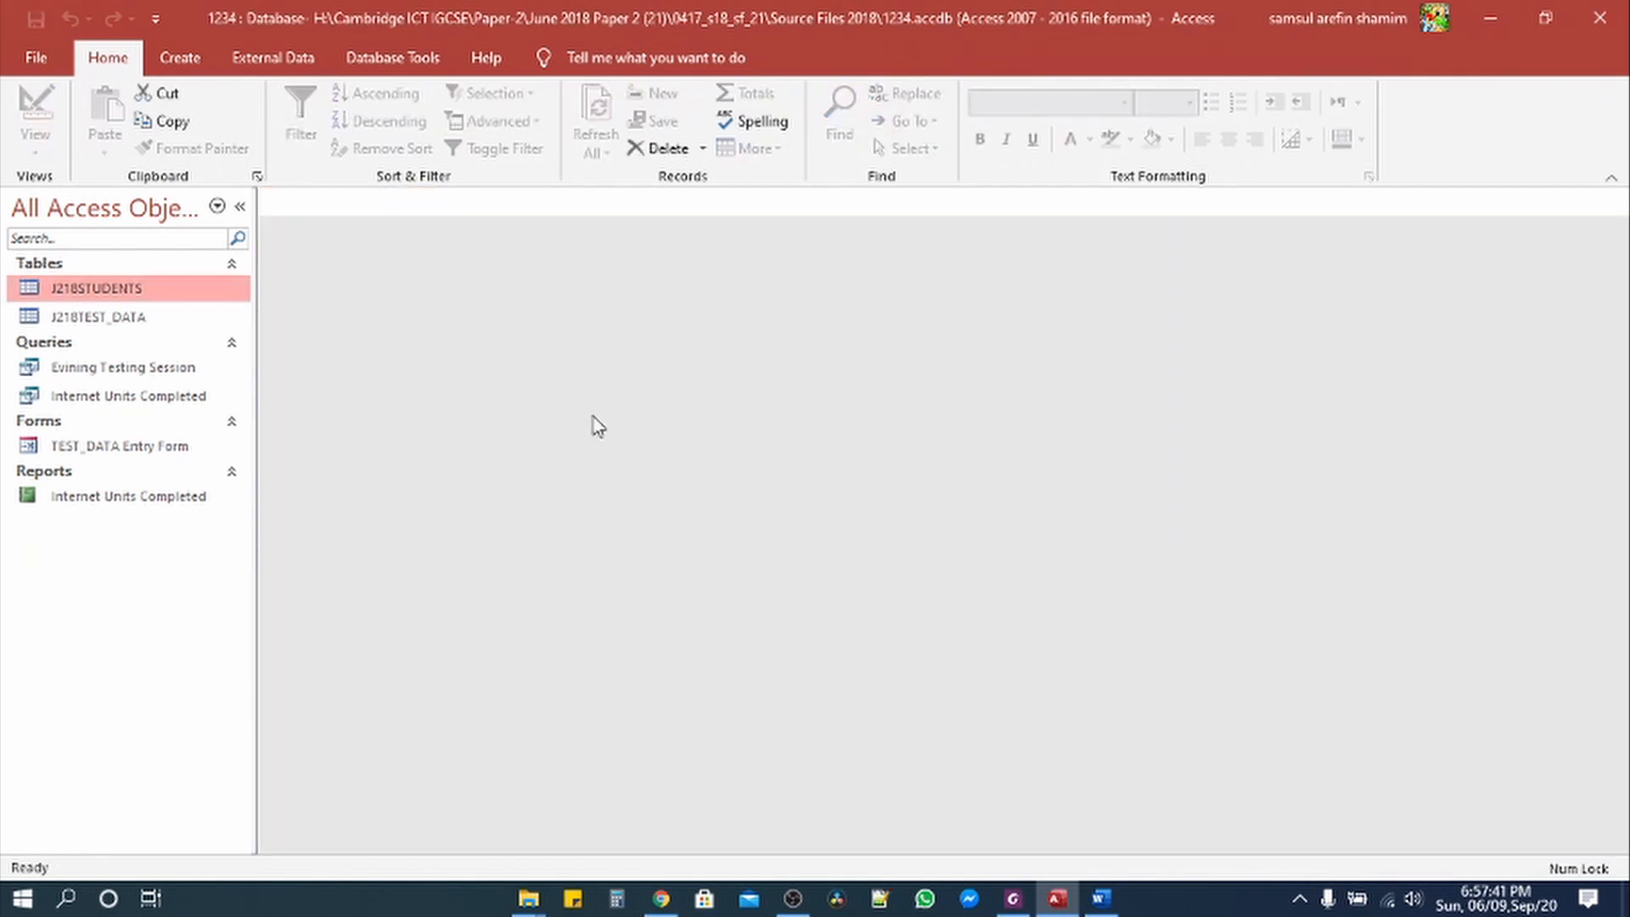
Step: Start a Report Wizard report on the Evining Testing Session query with all six fields
click(177, 59)
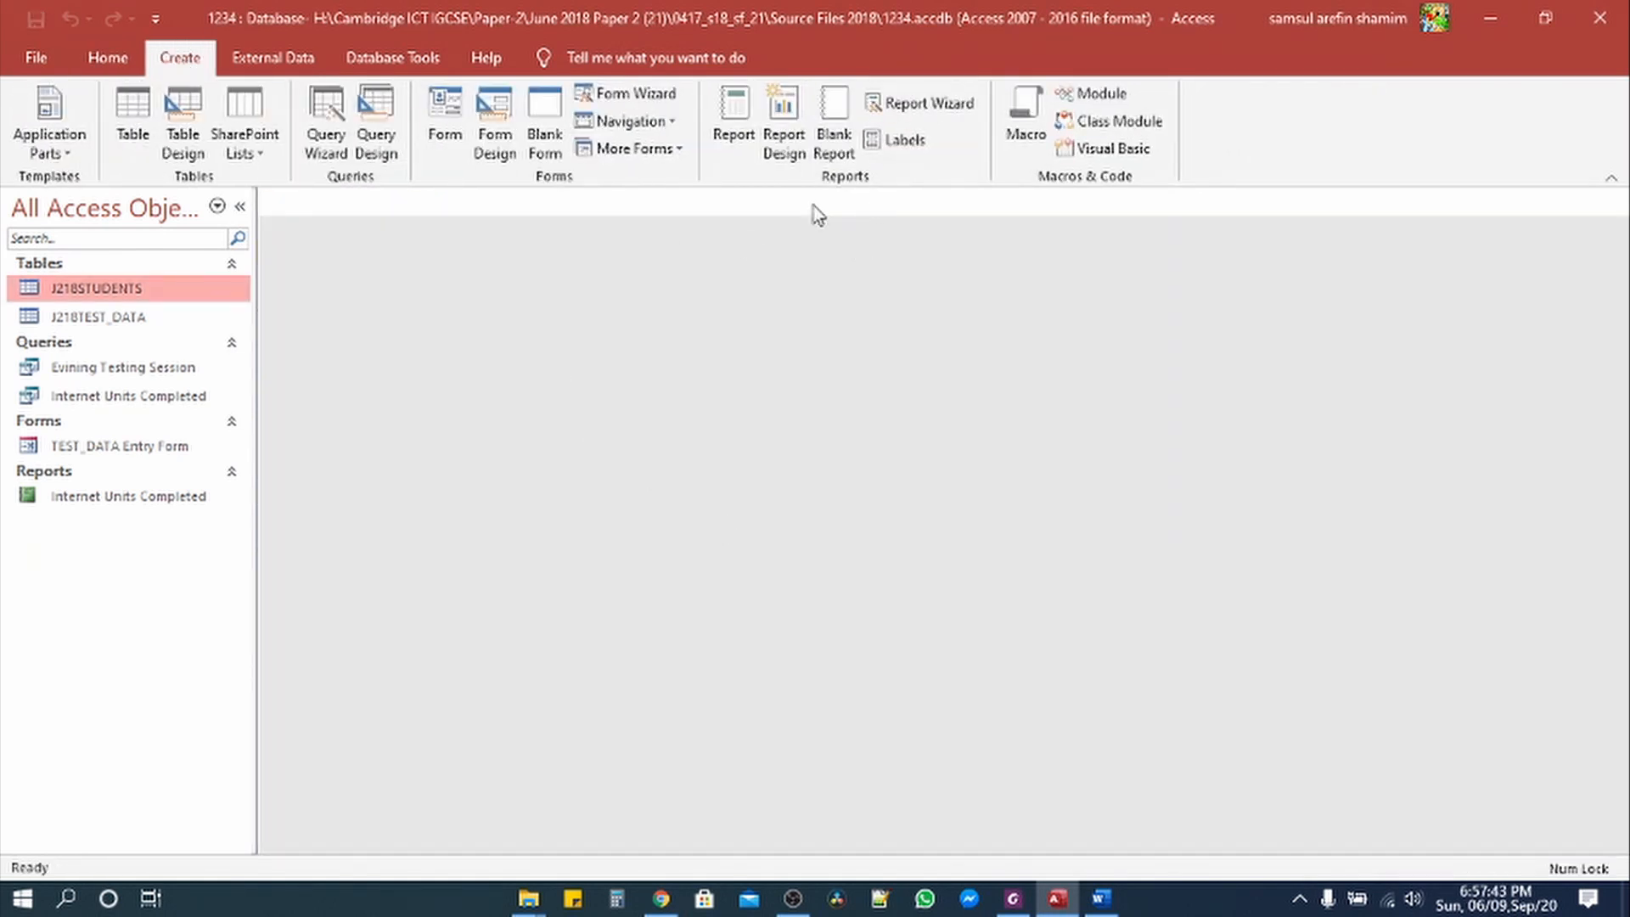
click(929, 105)
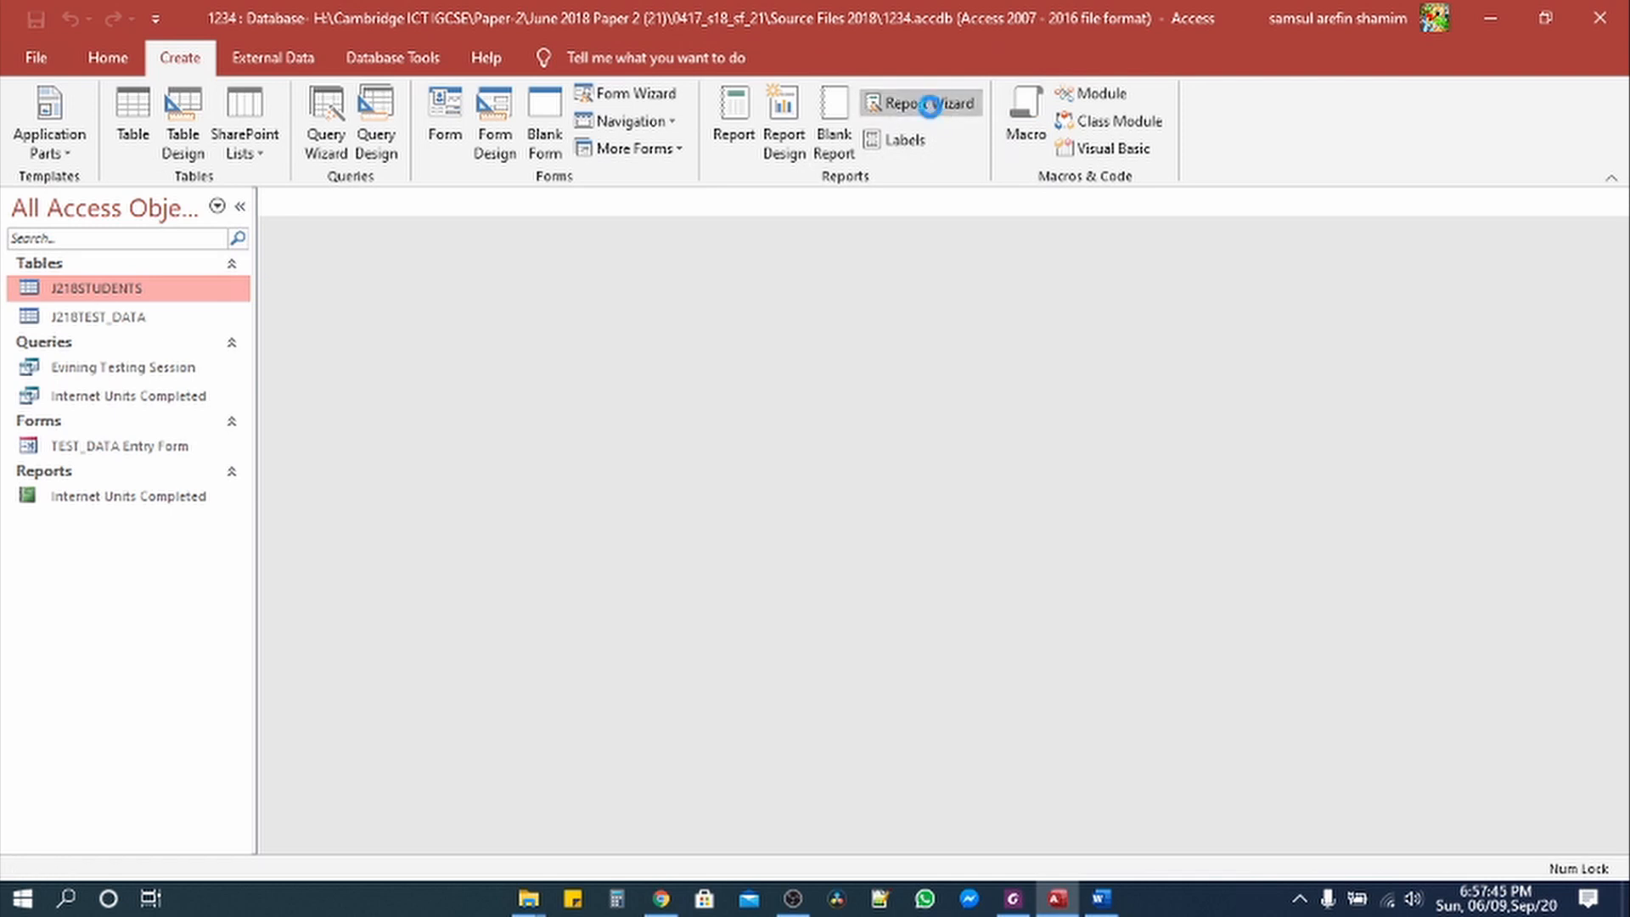
click(843, 317)
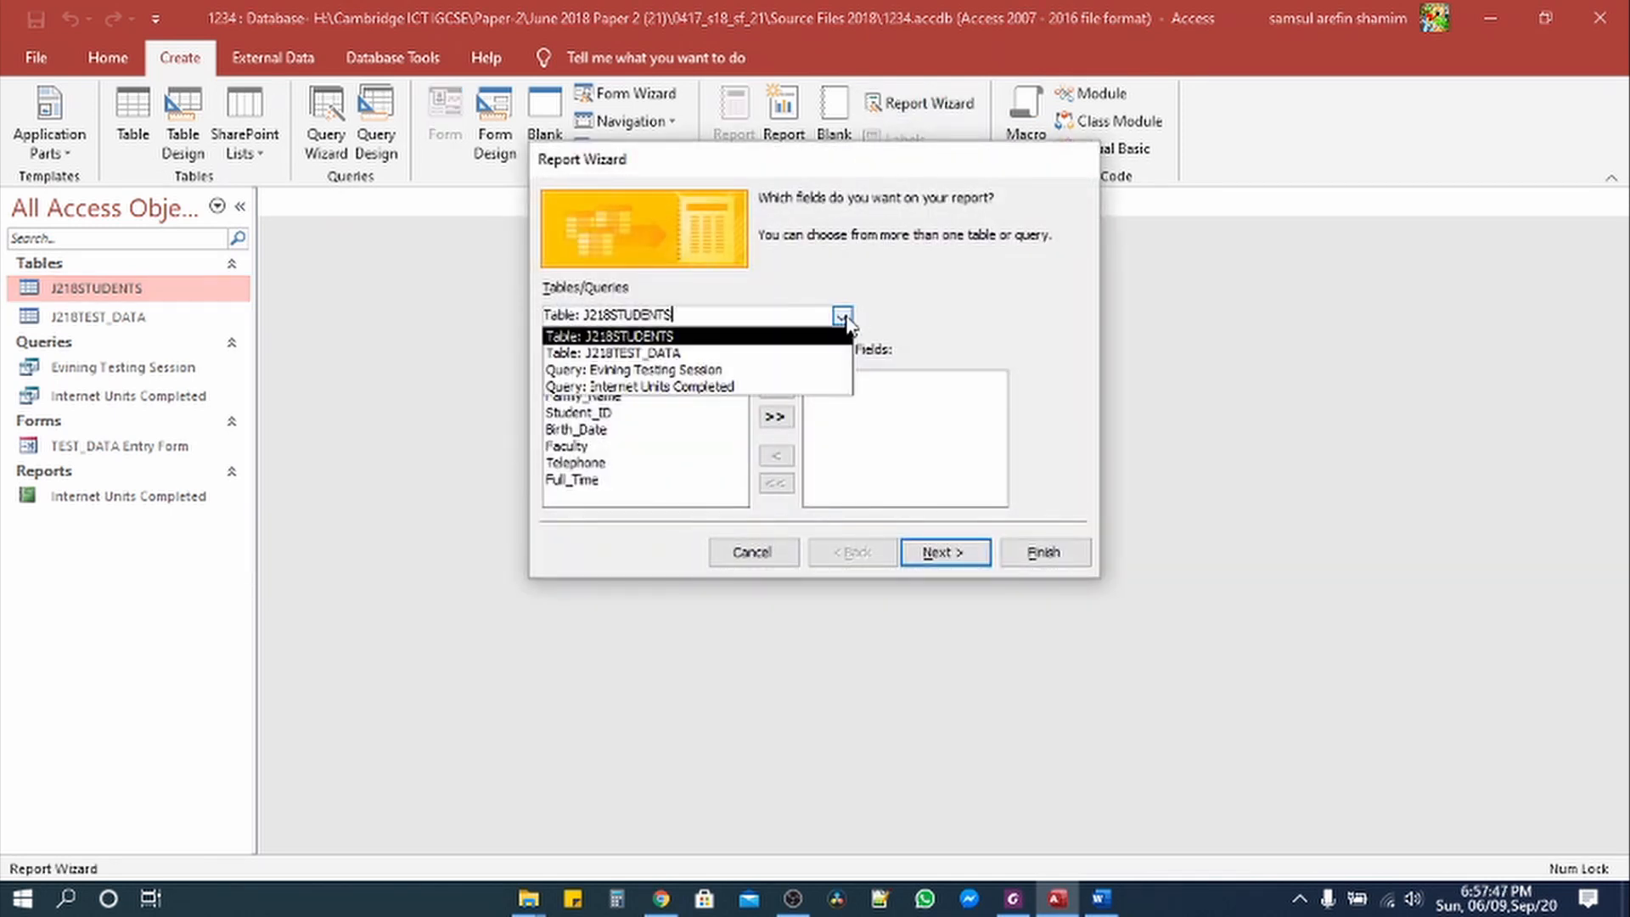
click(735, 371)
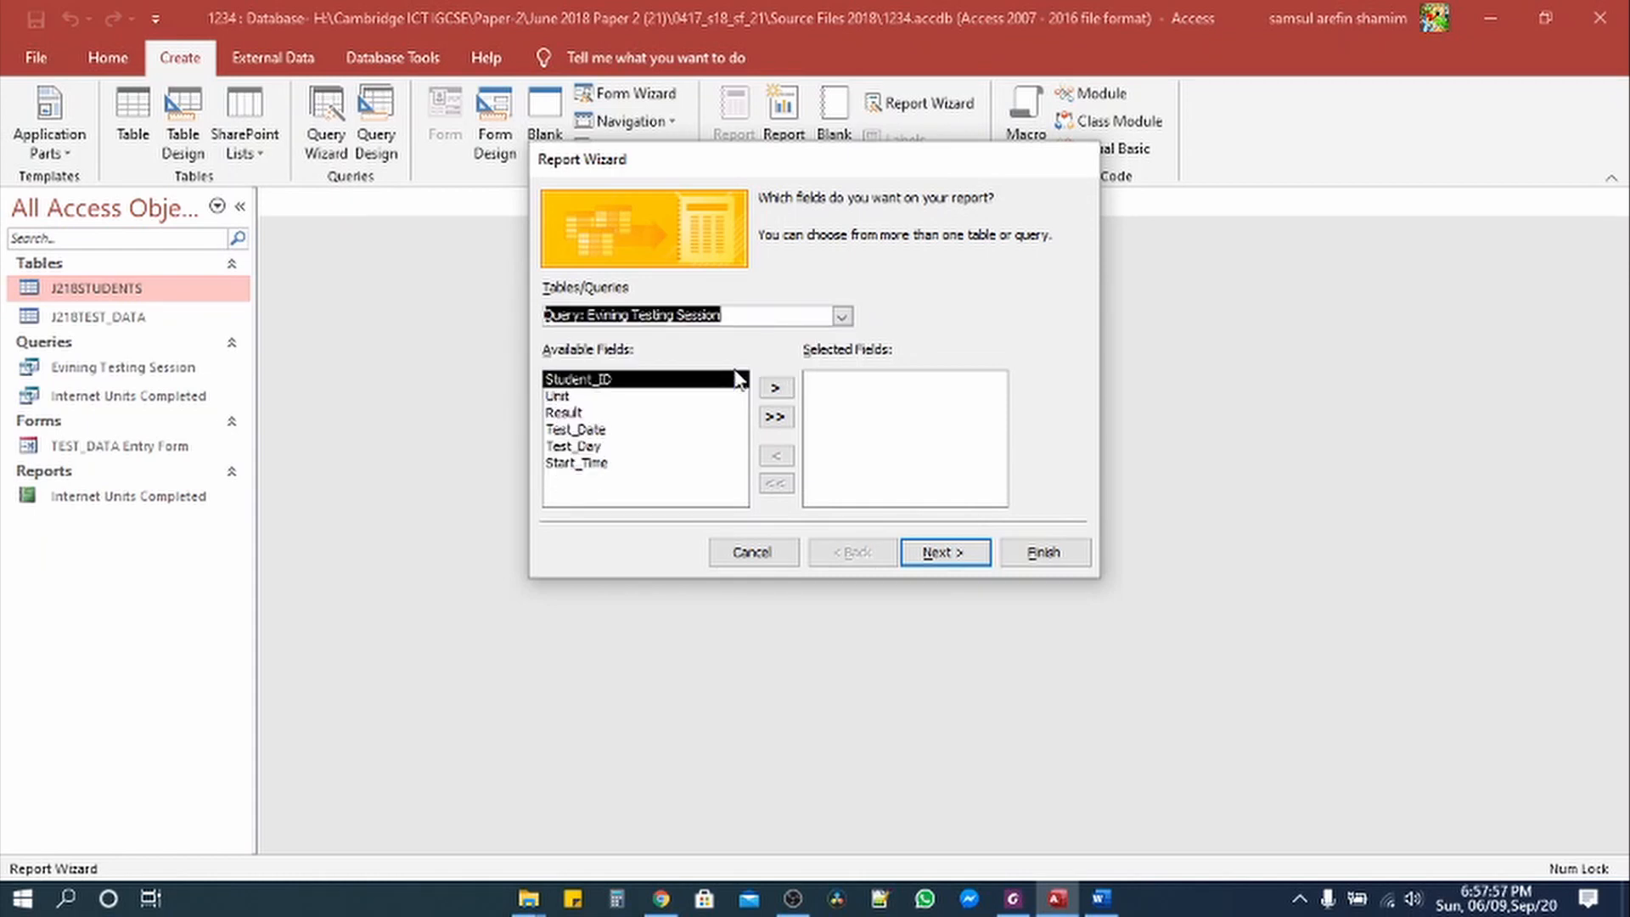
click(774, 416)
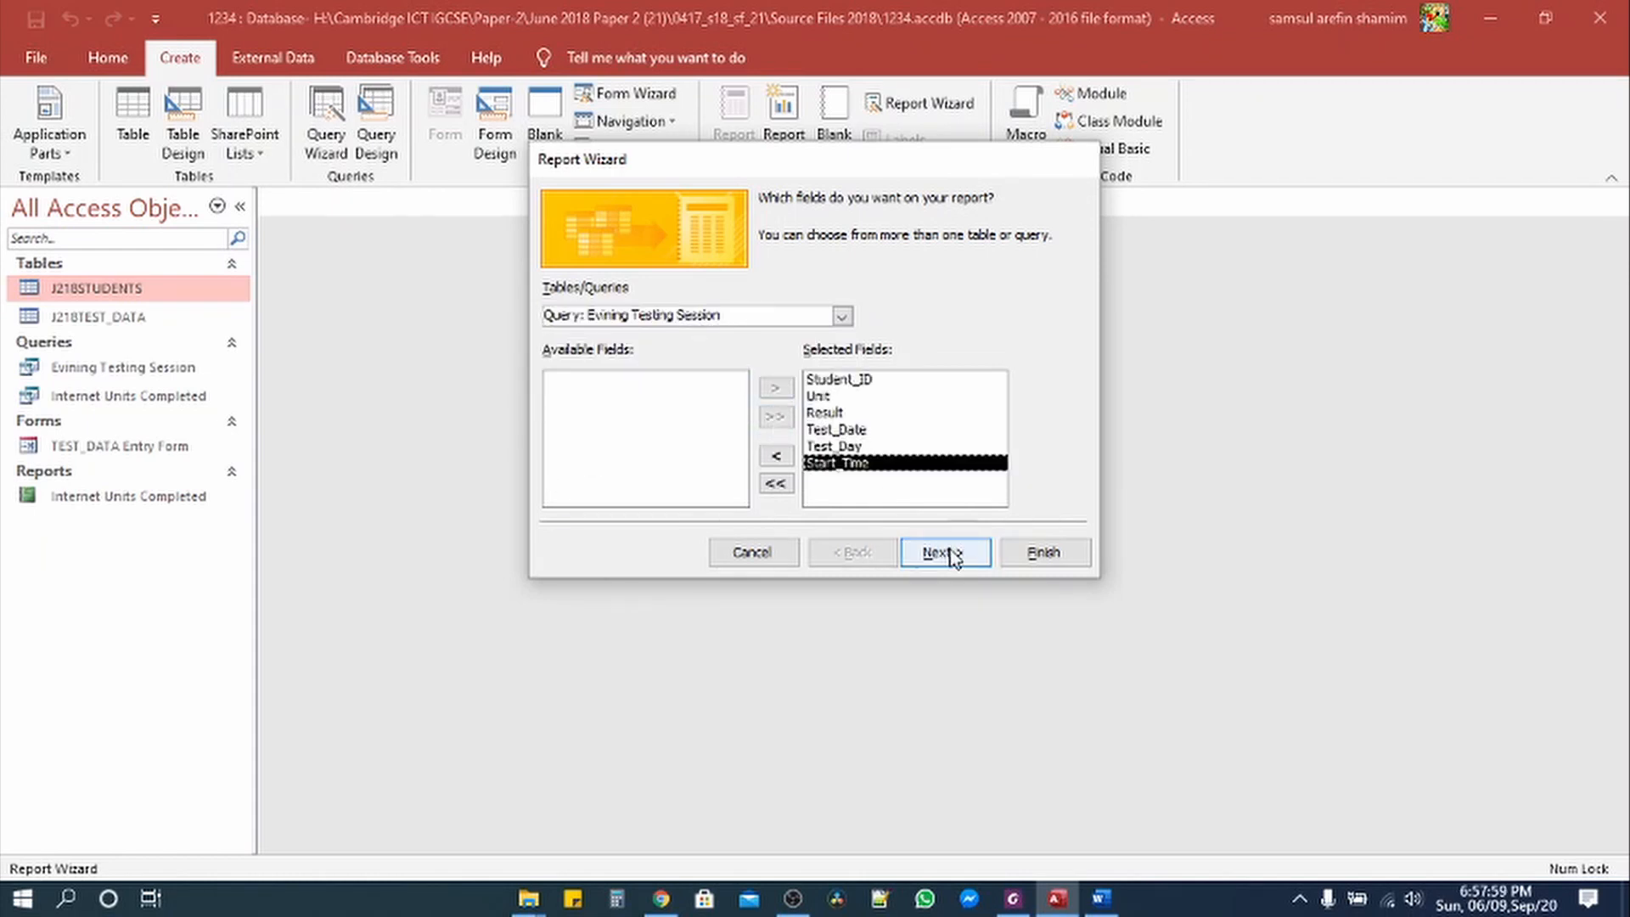
Step: View data by J218TEST_DATA with no grouping levels, then check the PDF's sorting requirement
click(951, 554)
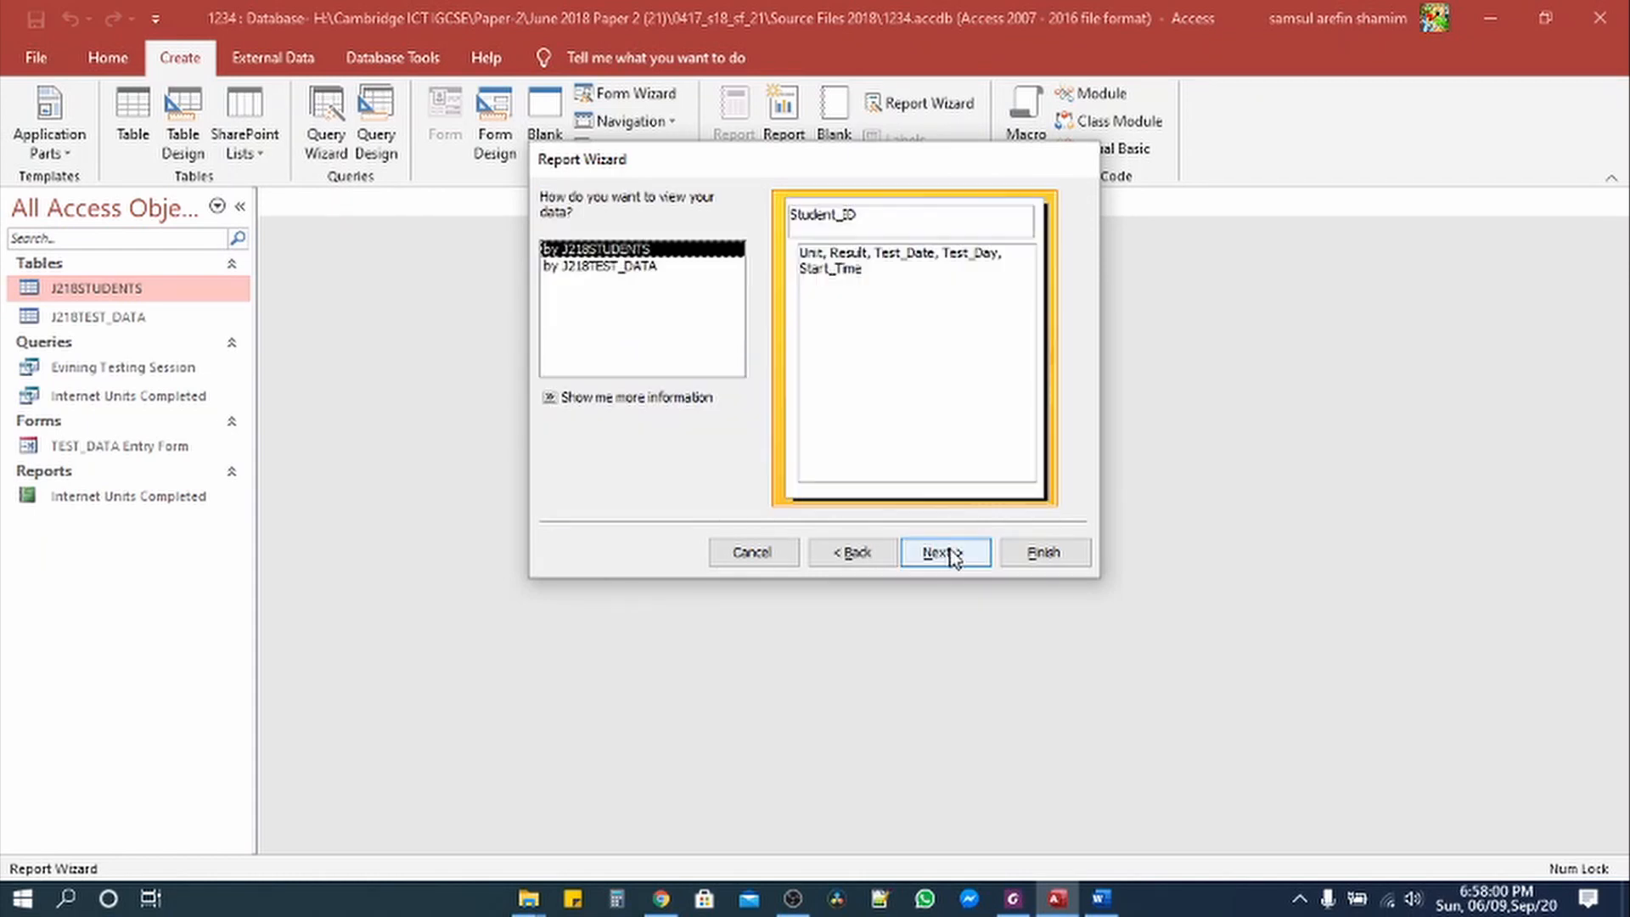
click(624, 266)
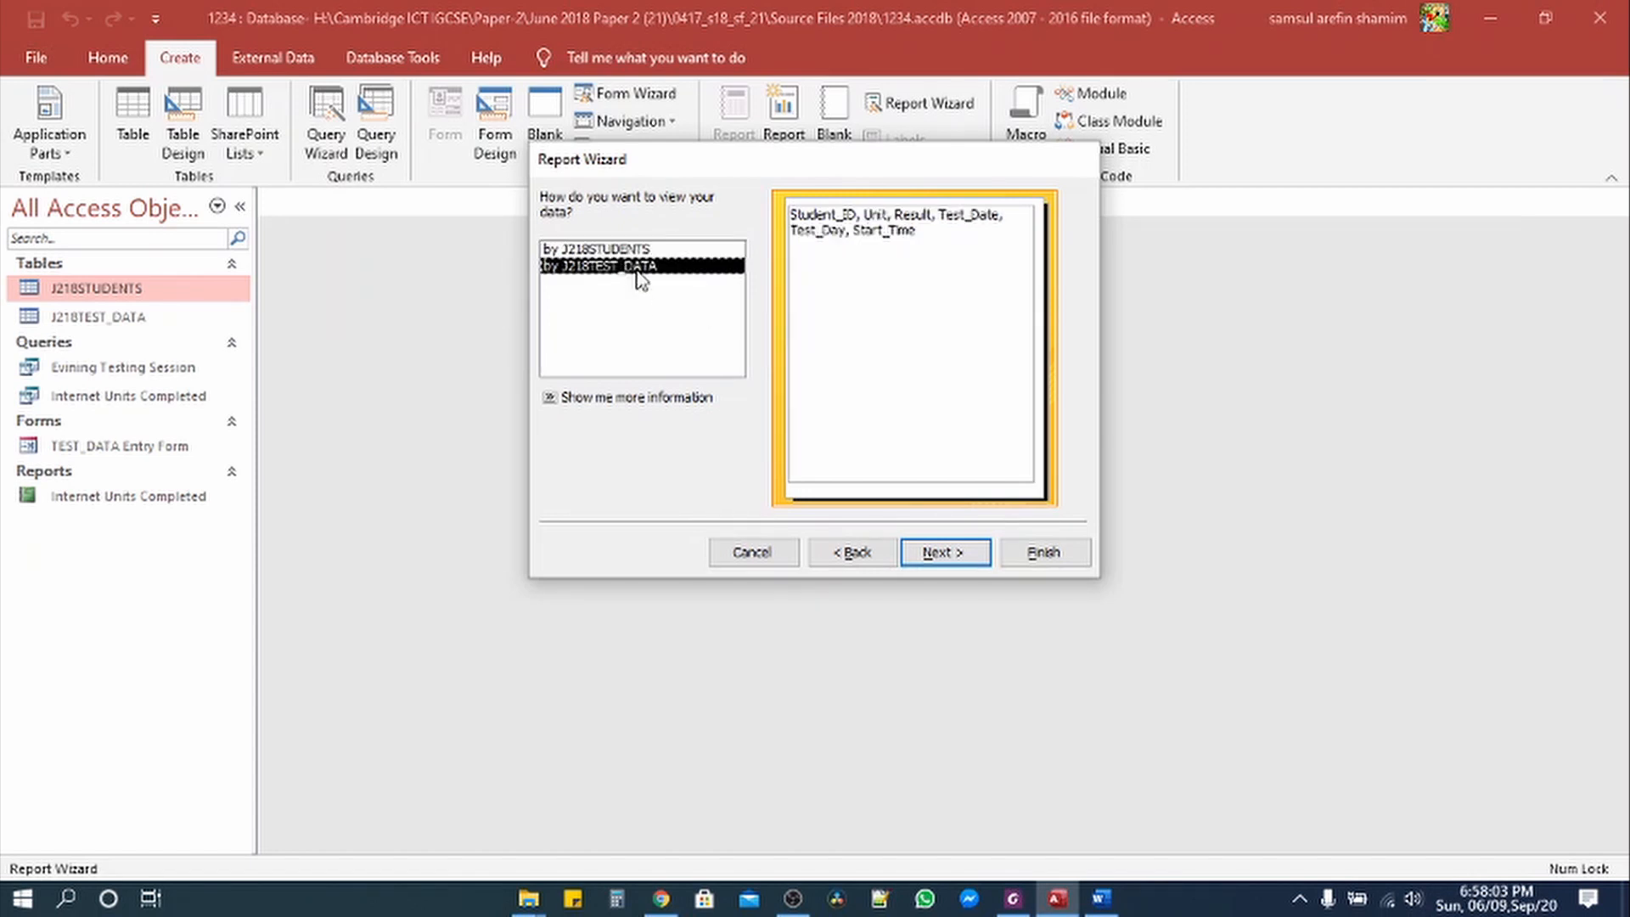
click(960, 557)
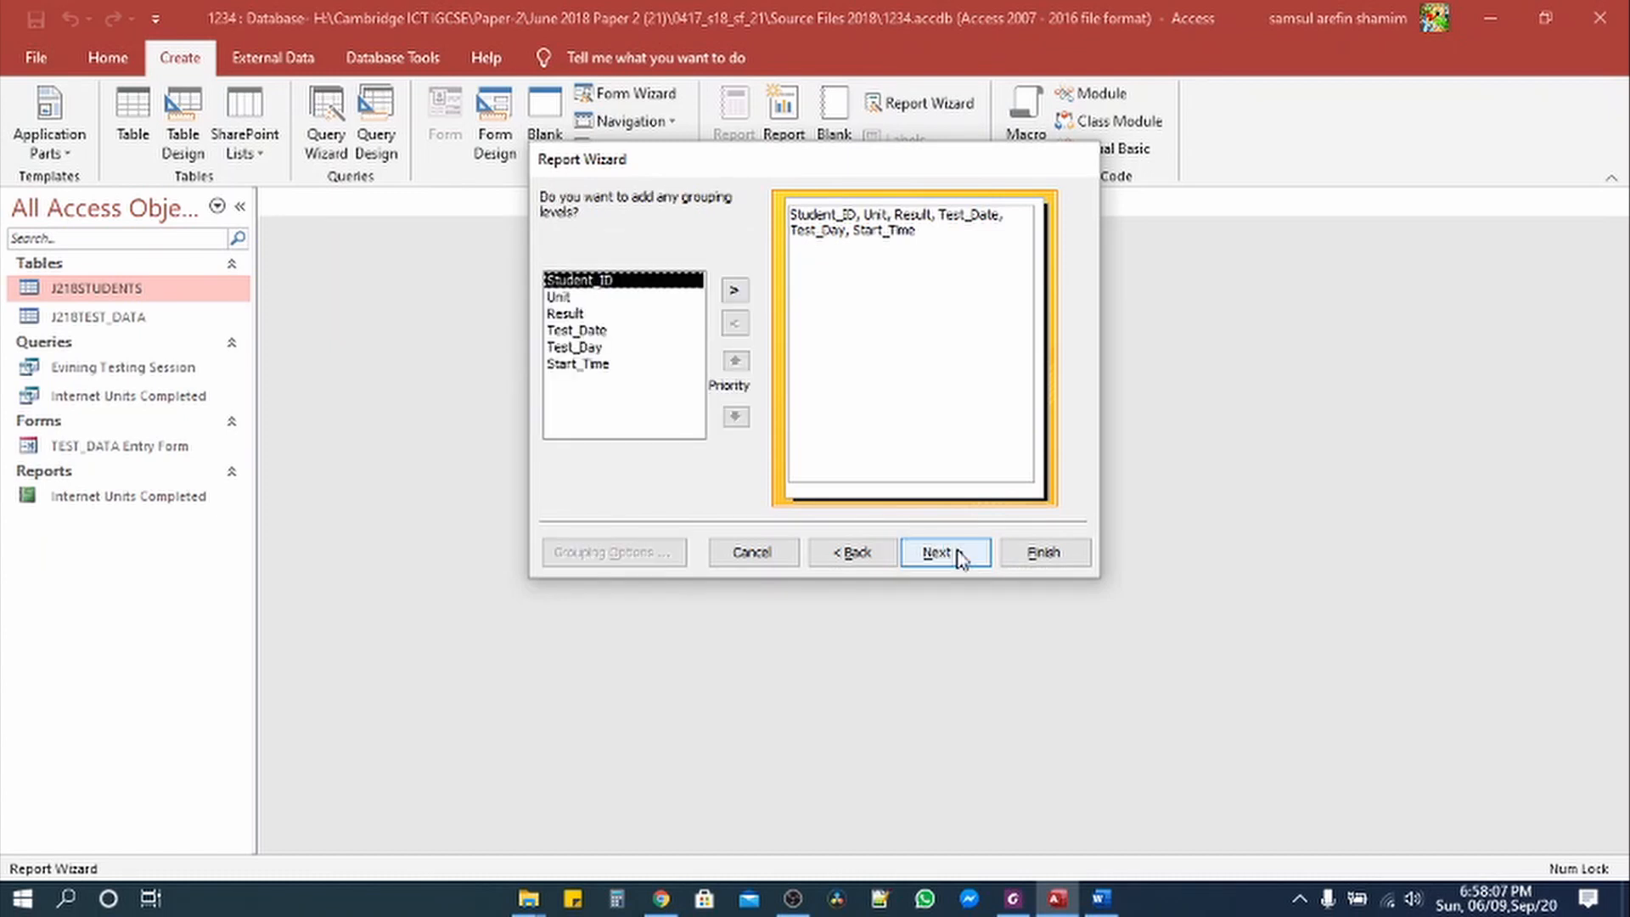
click(960, 557)
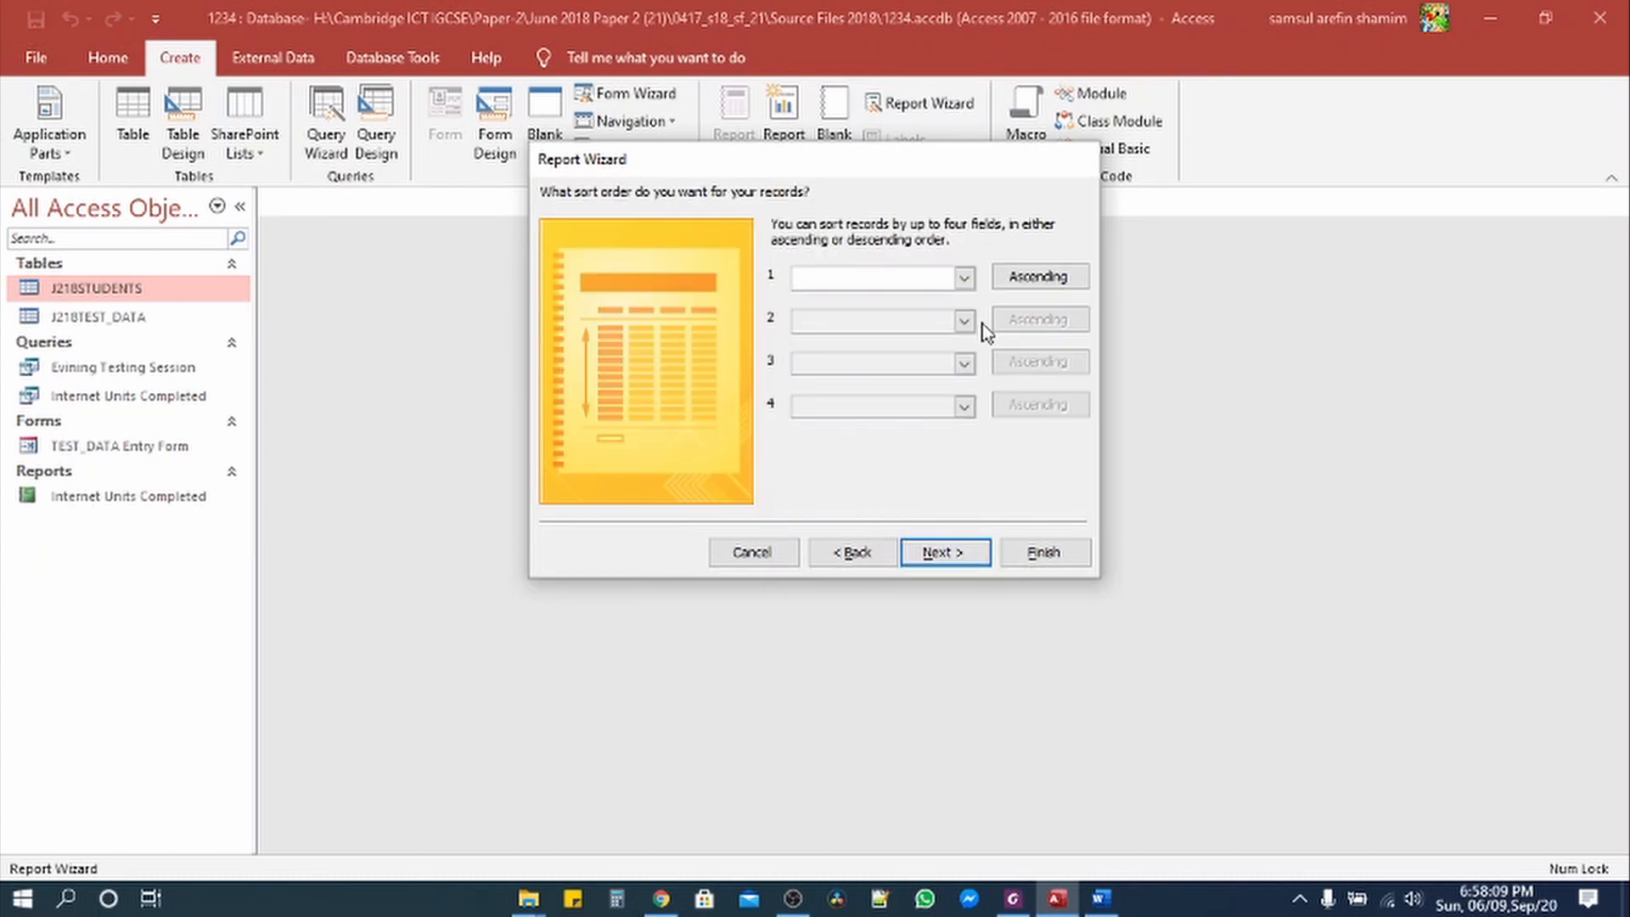
click(1014, 898)
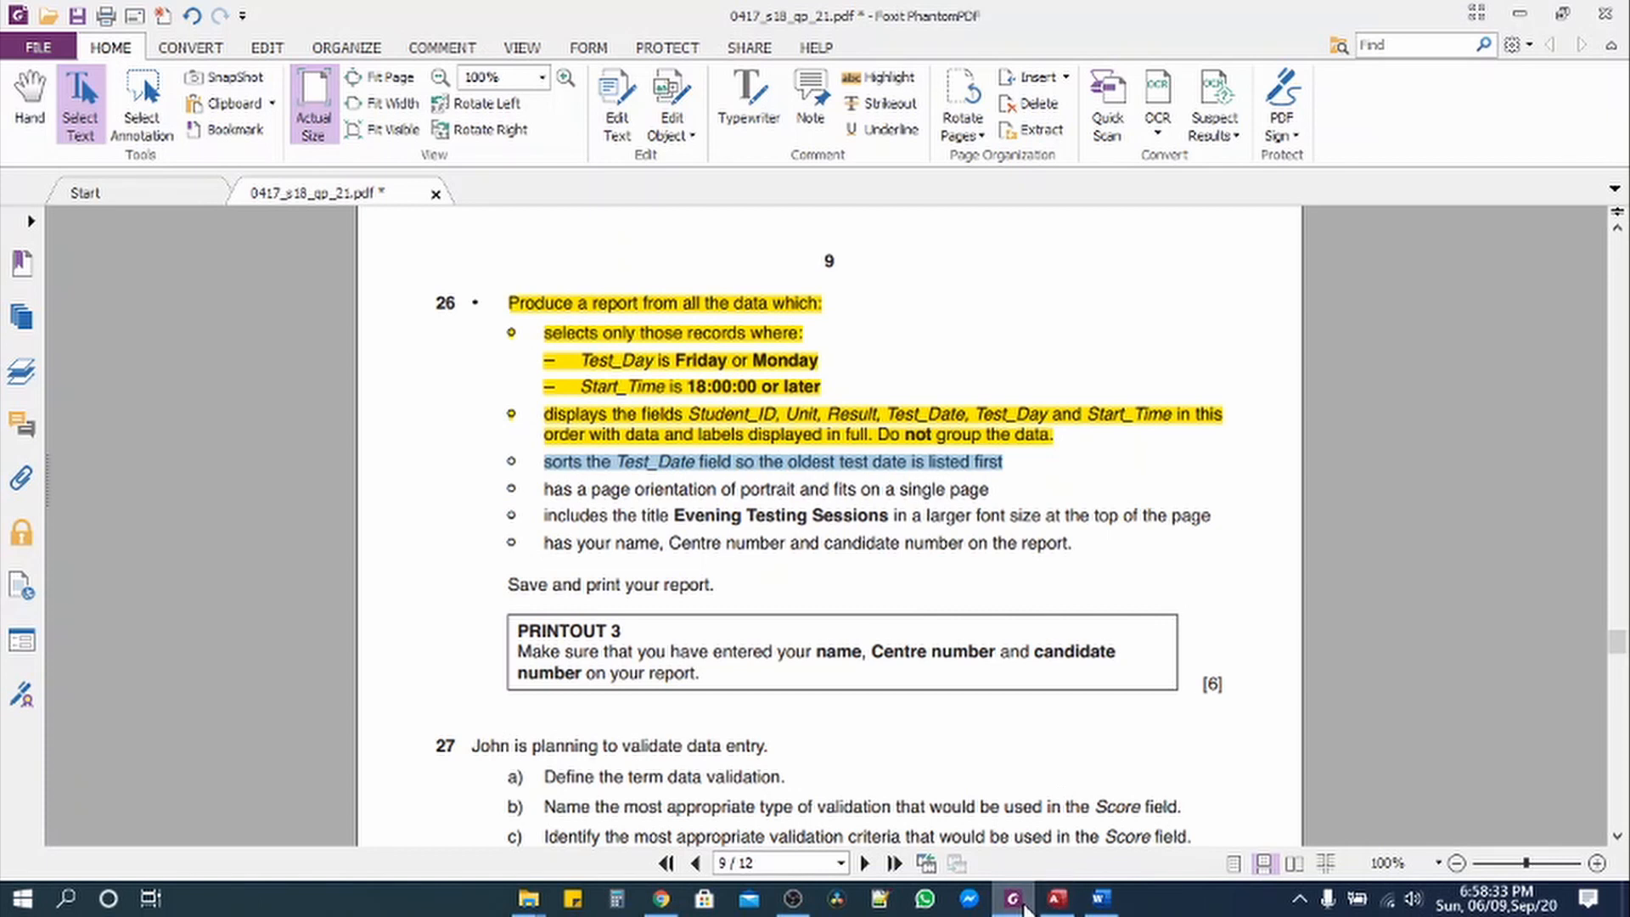
Step: Sort the report records by Test_Date and switch the sort order to descending
click(1057, 898)
click(968, 280)
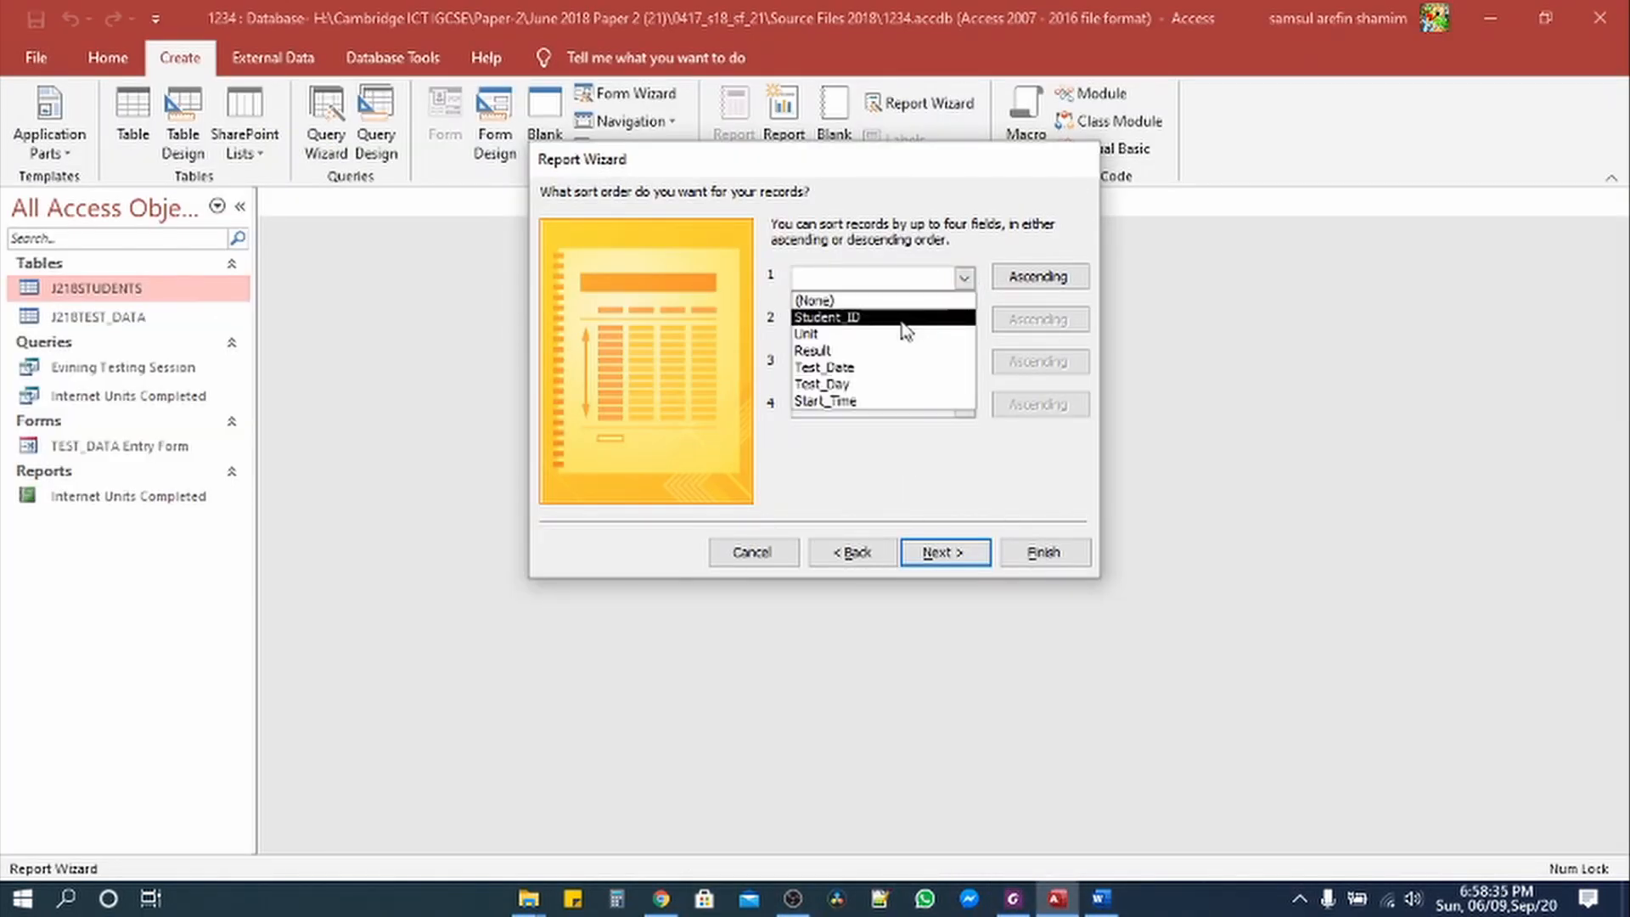
click(1019, 902)
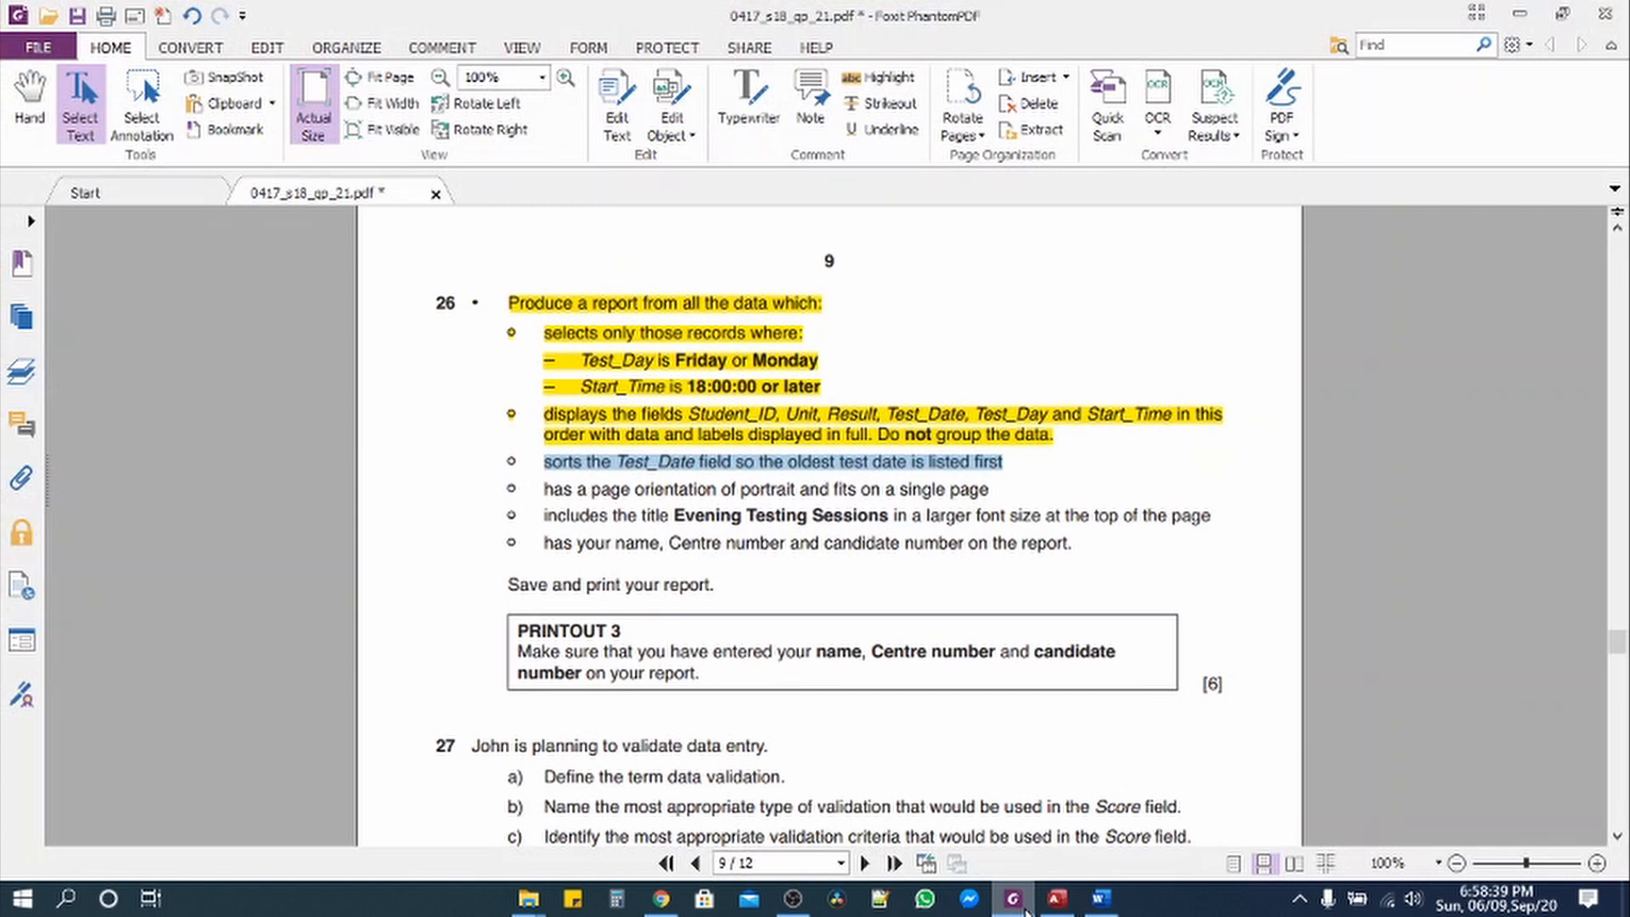
click(1057, 898)
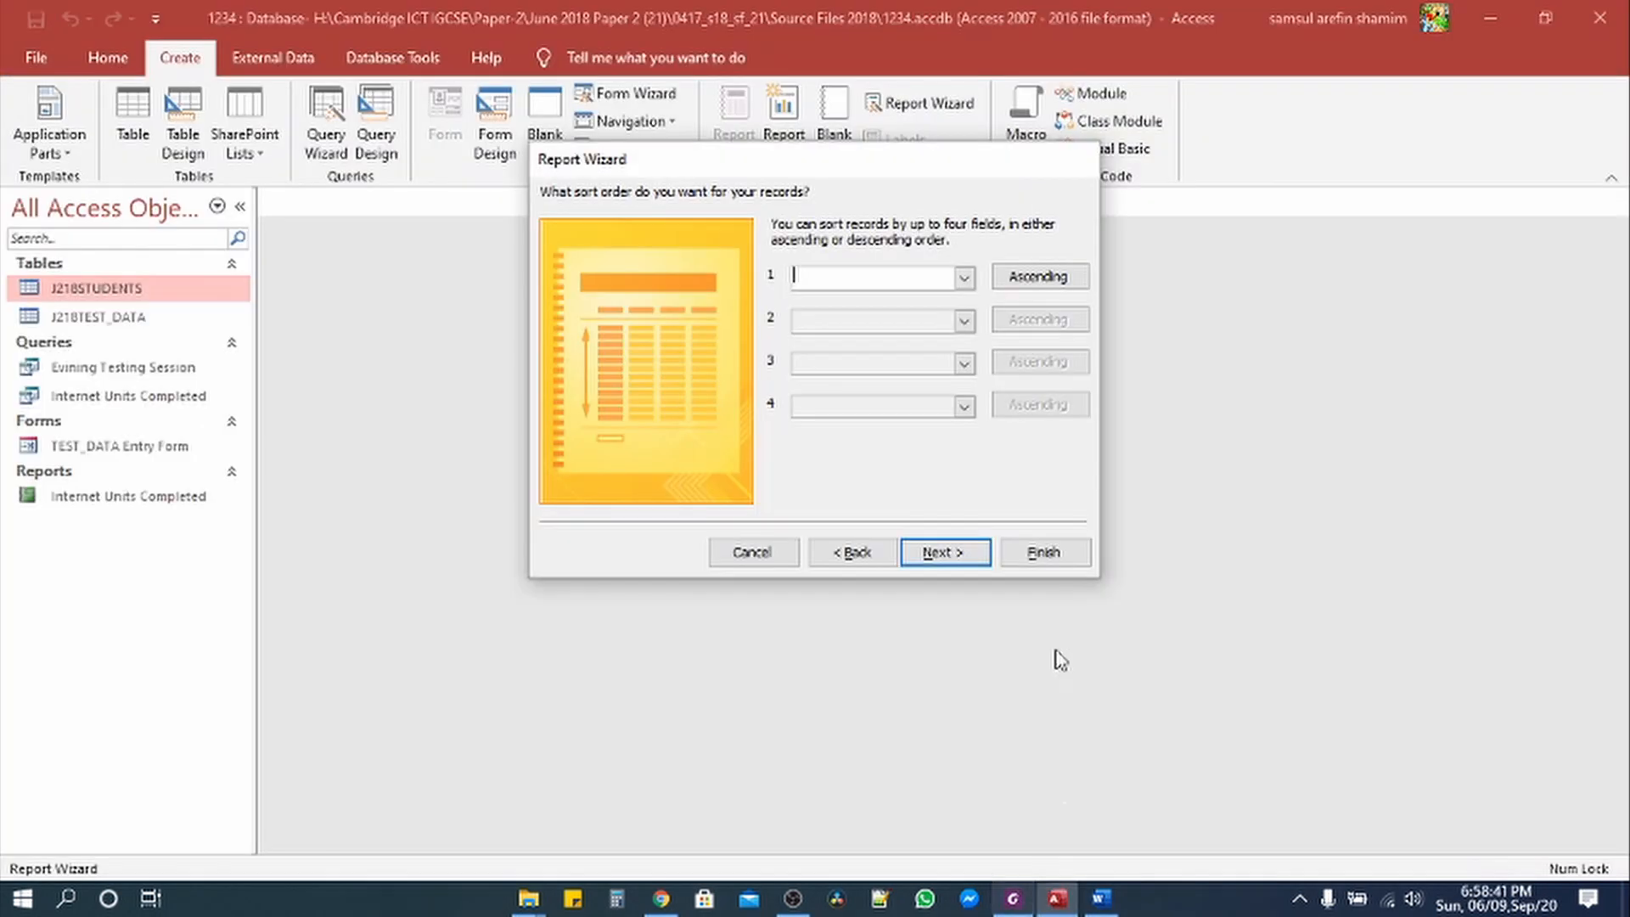
click(964, 278)
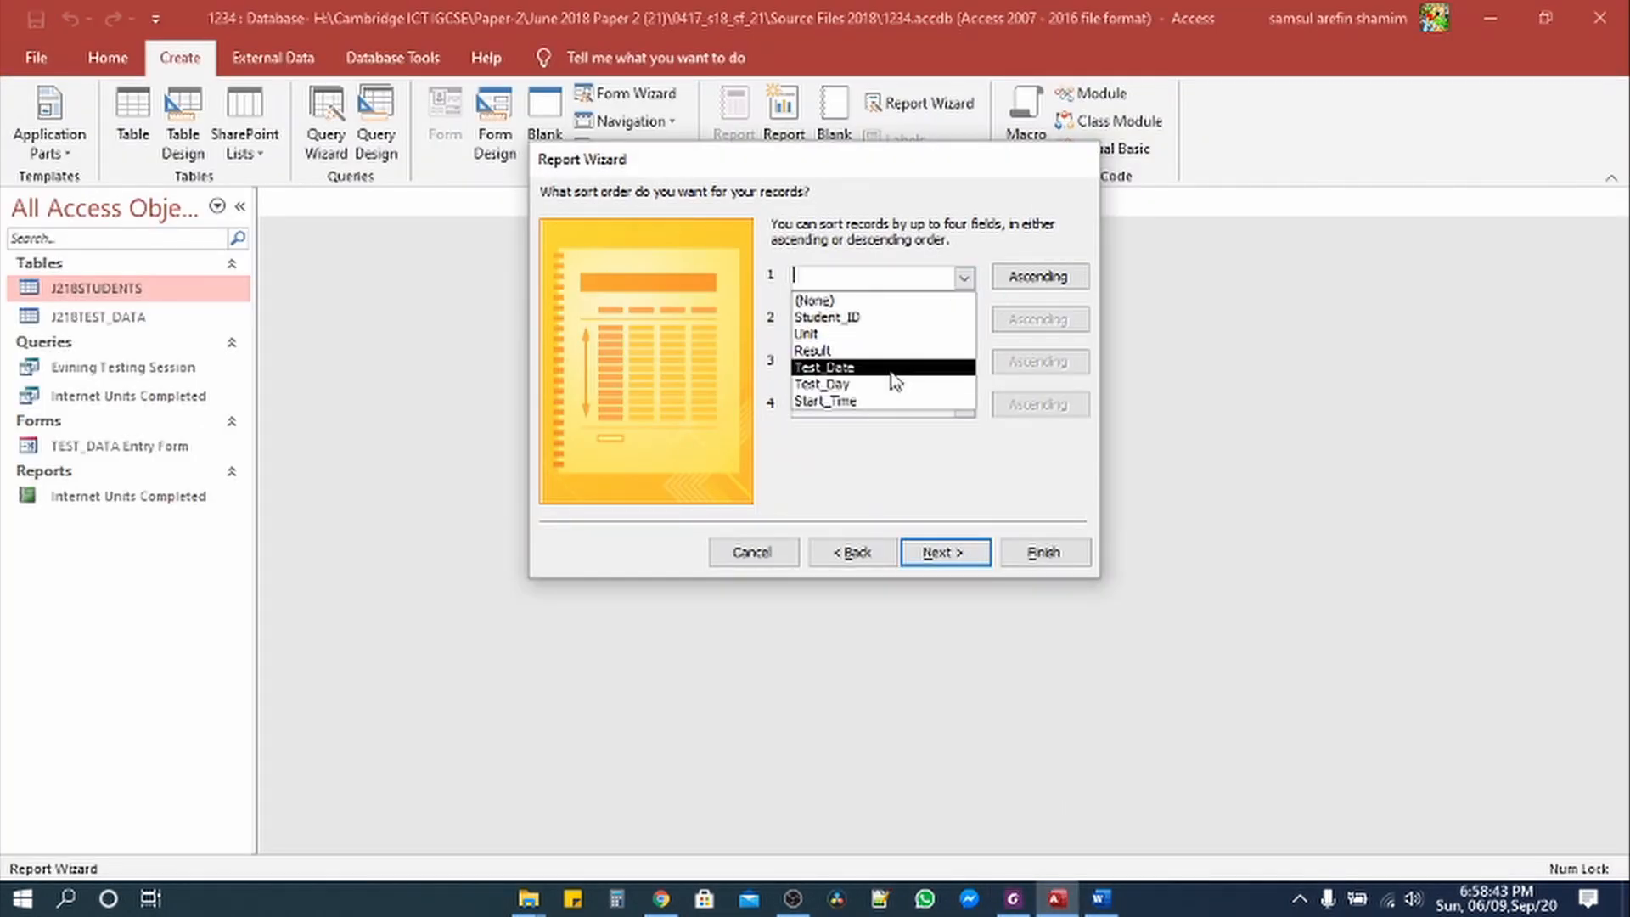
click(889, 367)
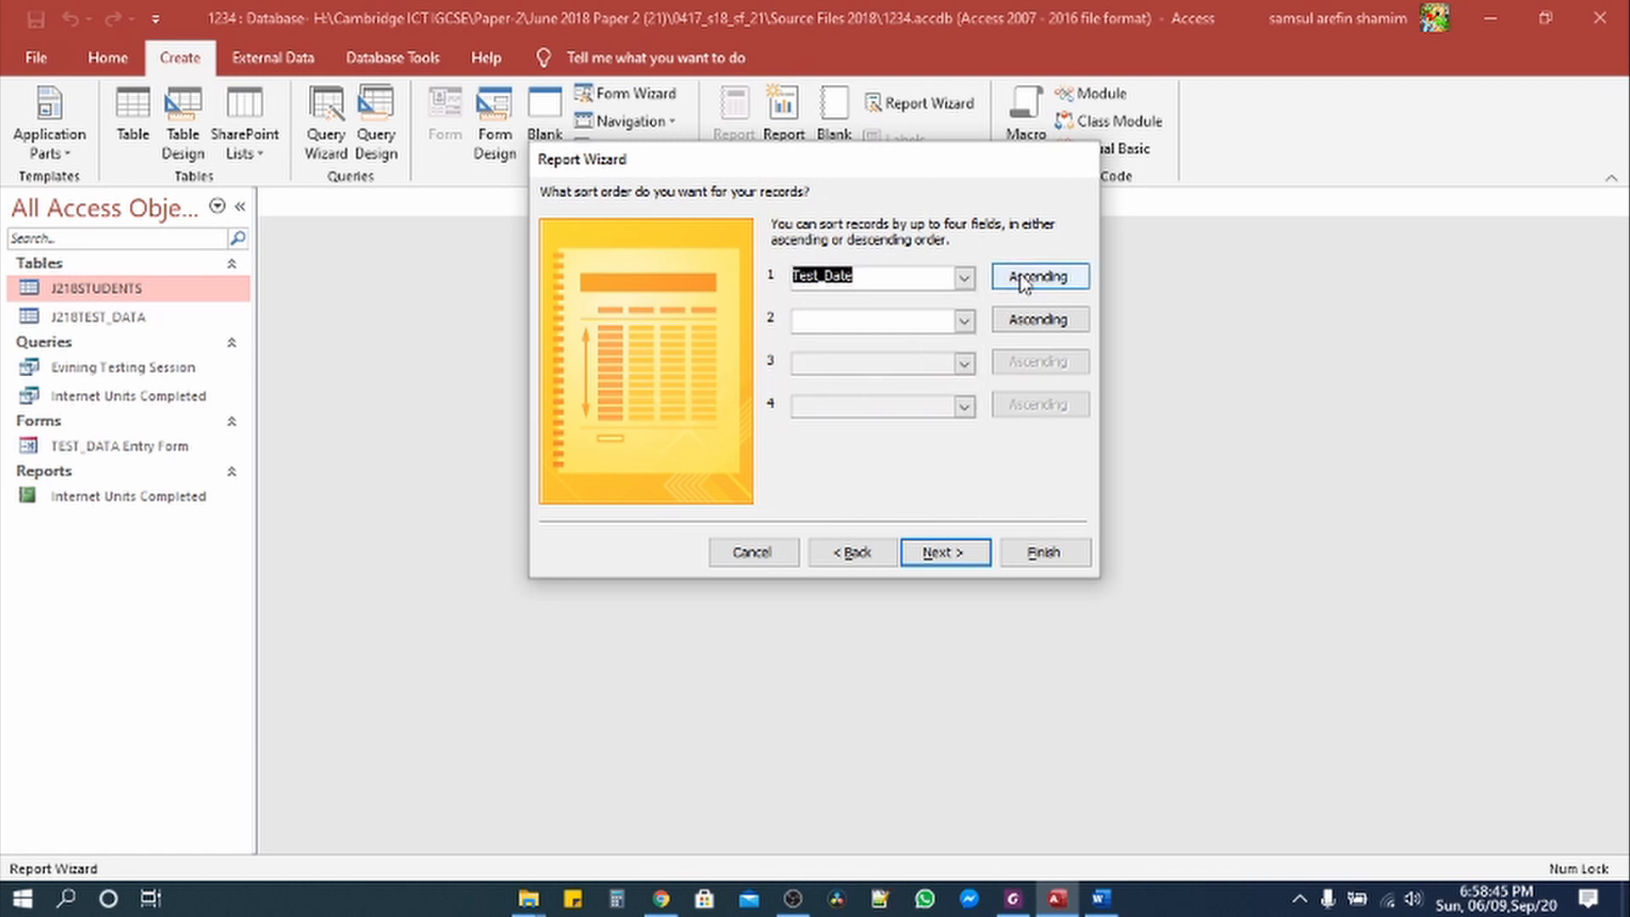
click(1023, 283)
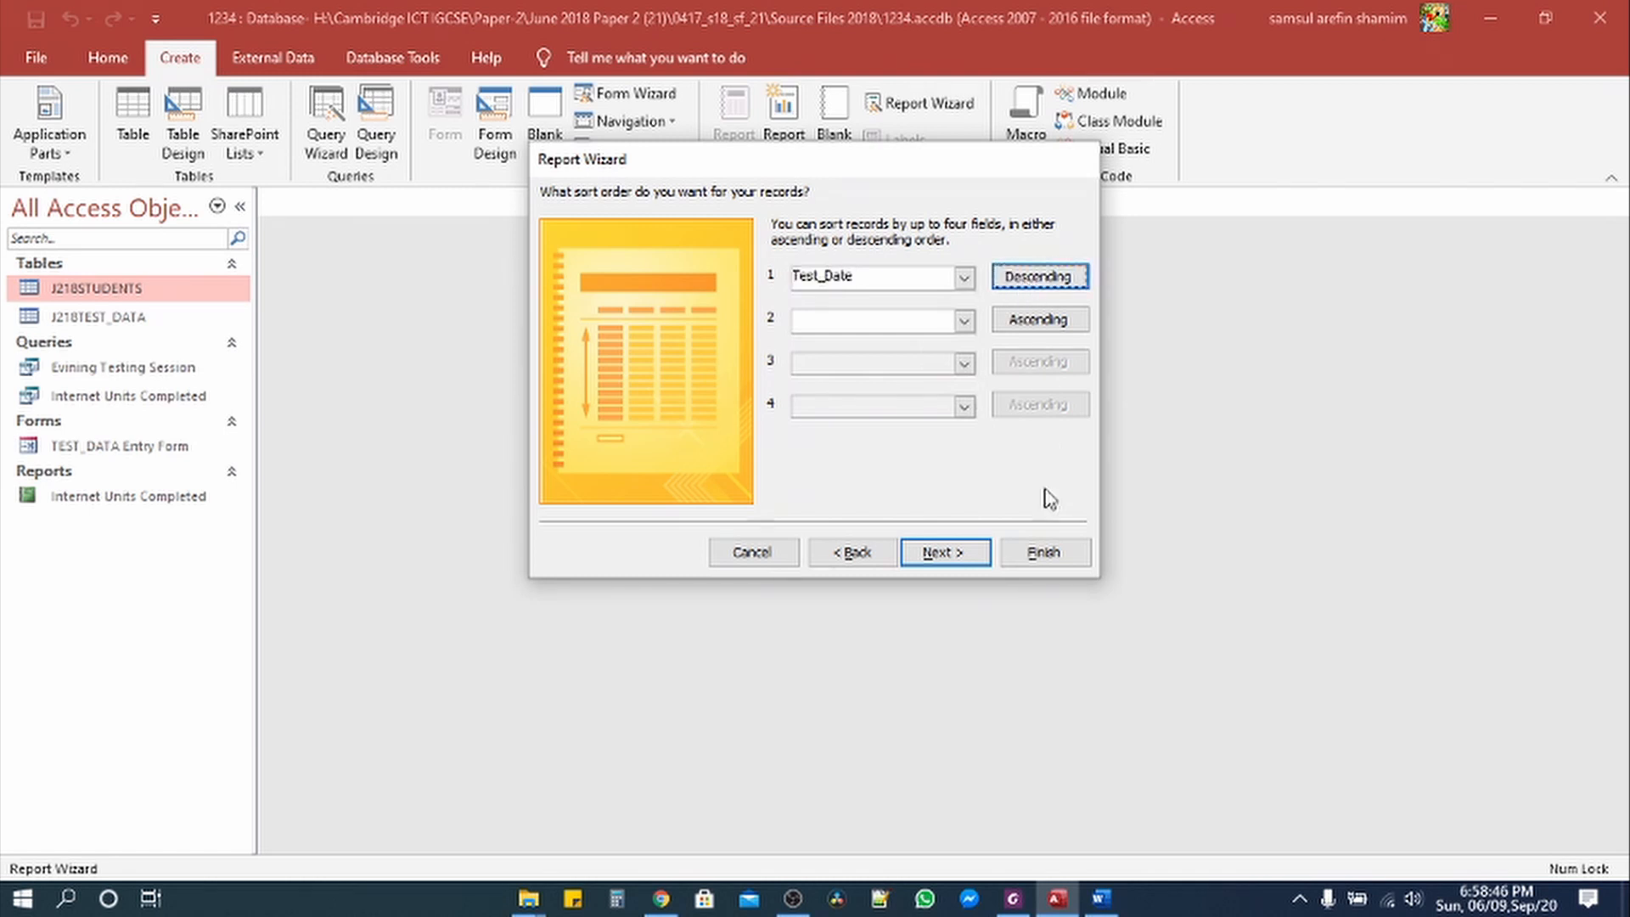
Step: Advance the wizard to the layout step and check the question paper's requirements
click(949, 557)
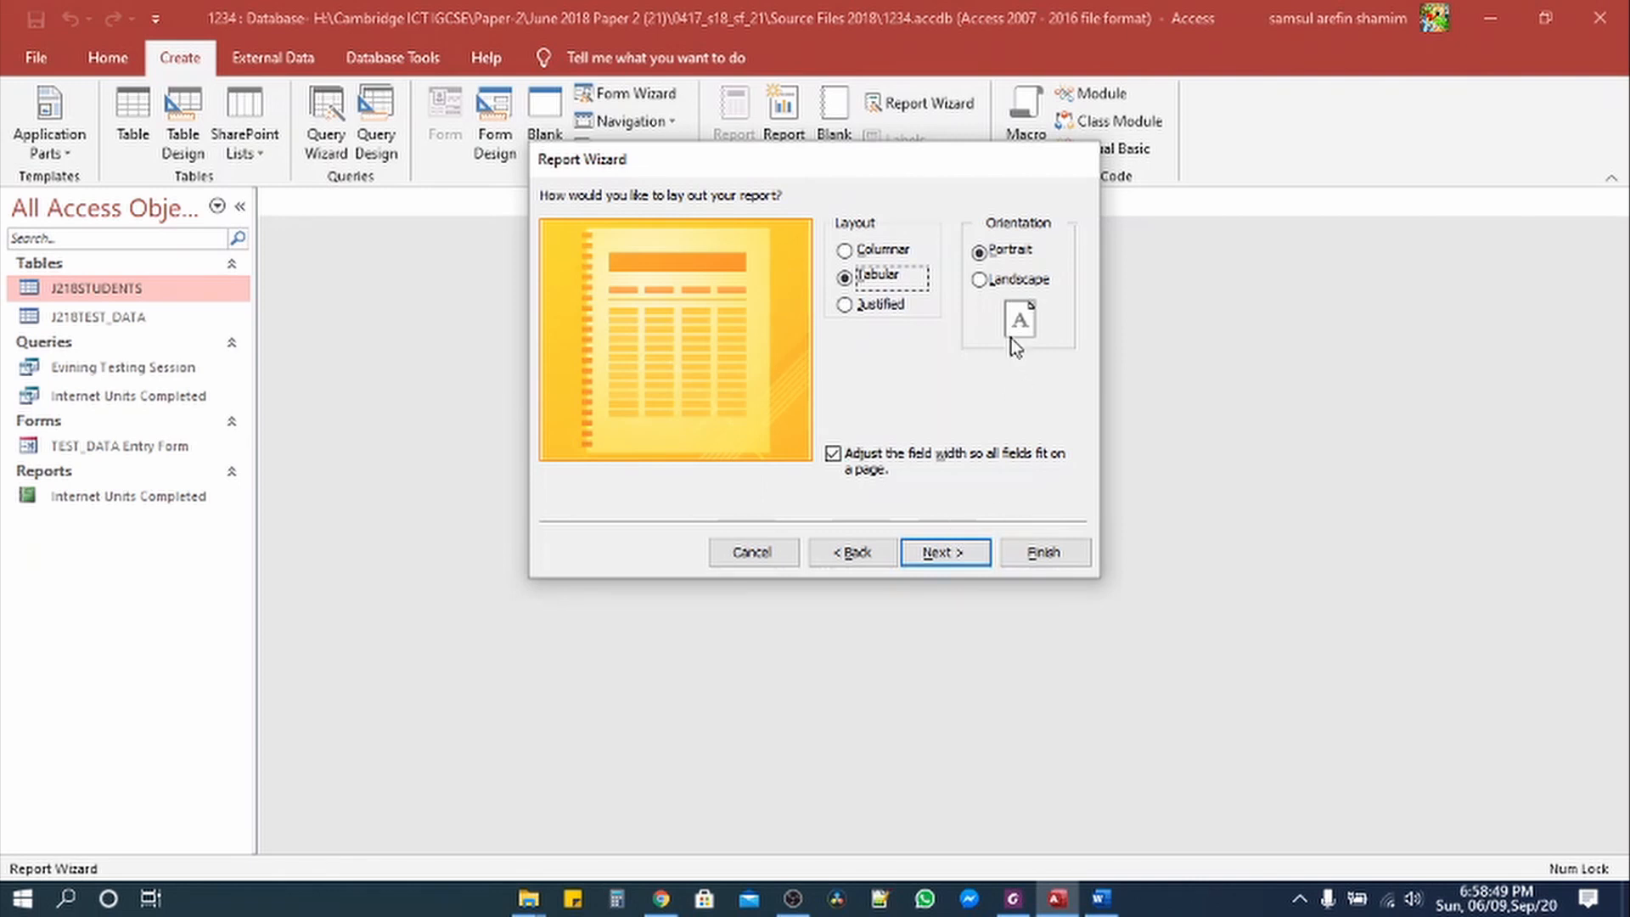
click(1013, 899)
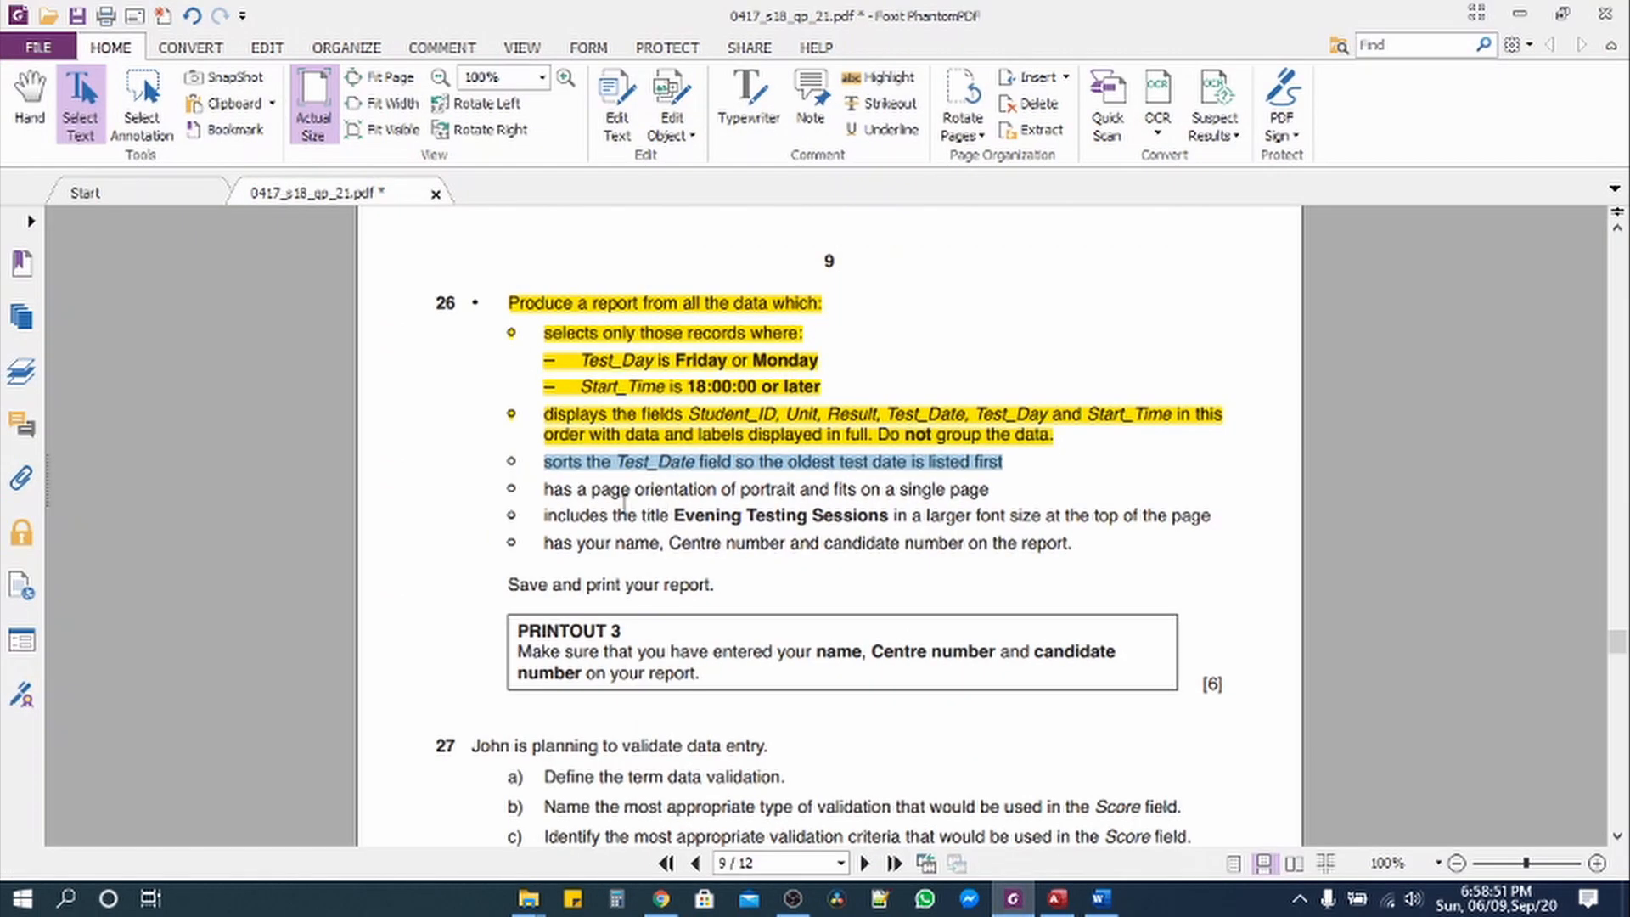
click(1013, 899)
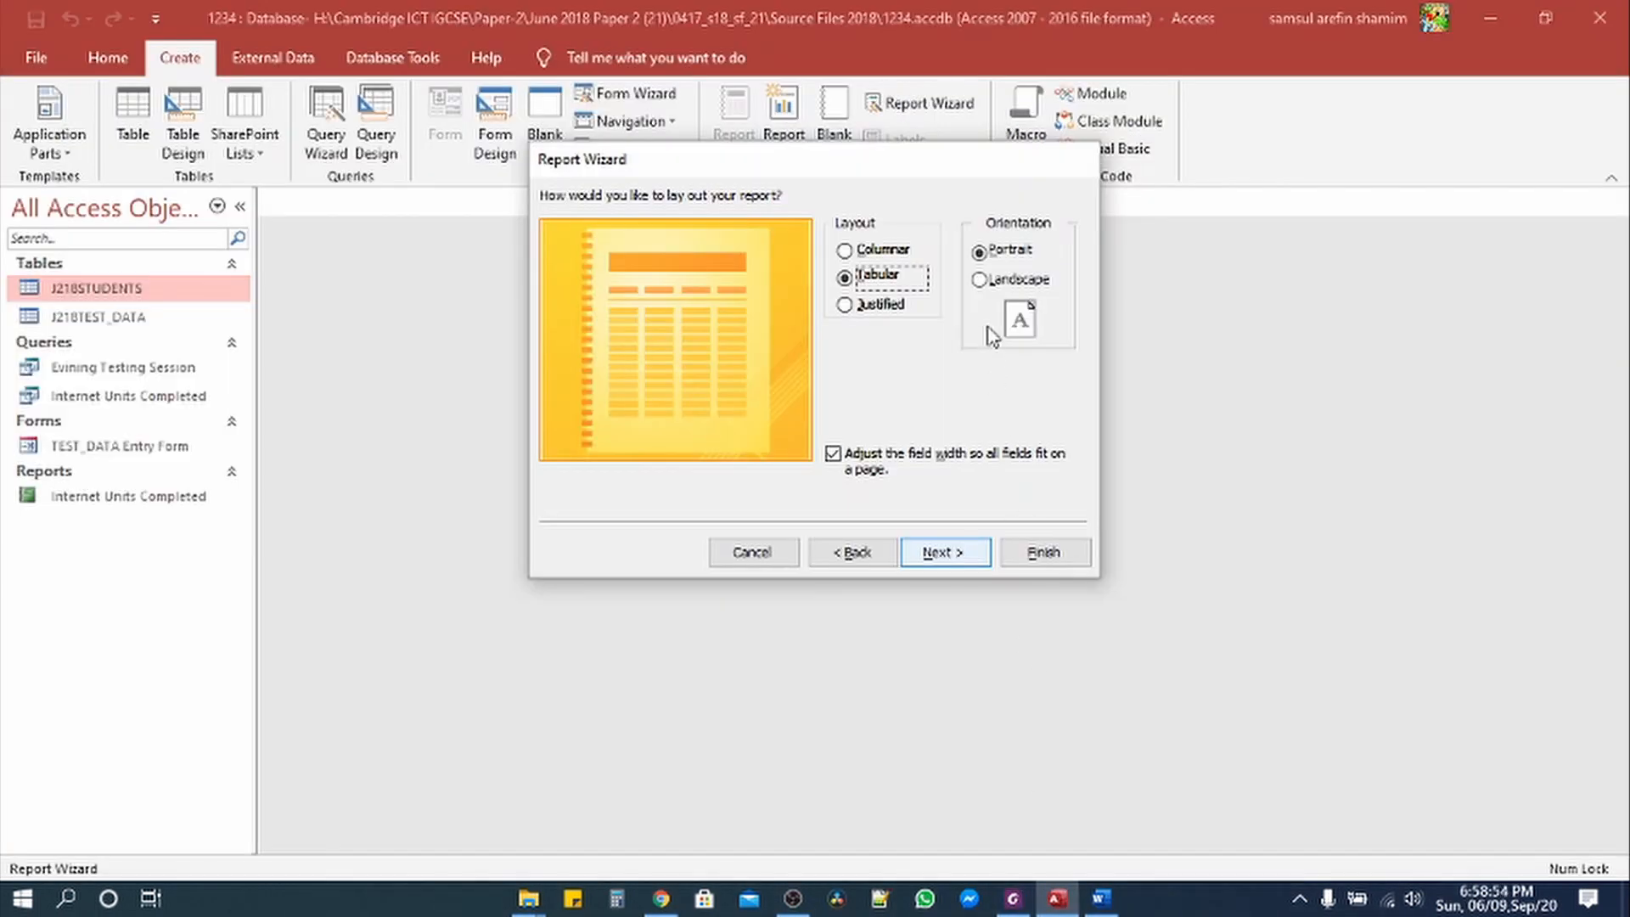
click(1014, 898)
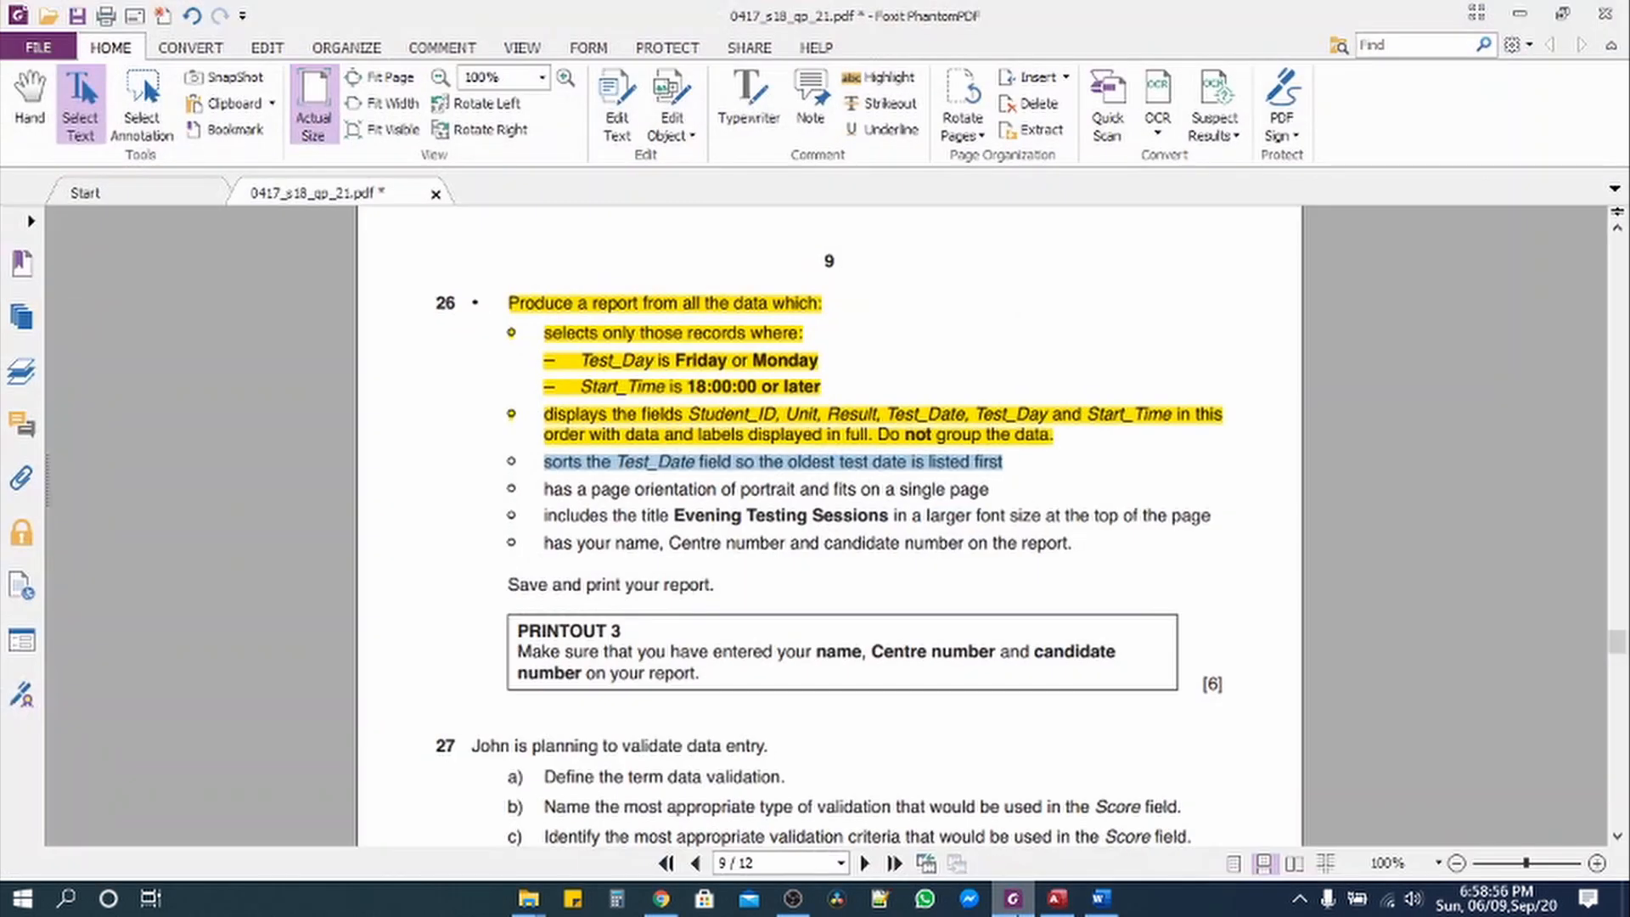
Step: Highlight the sorting and portrait-orientation lines yellow and select the title 'Evening Testing Sessions'
drag(543, 467, 983, 484)
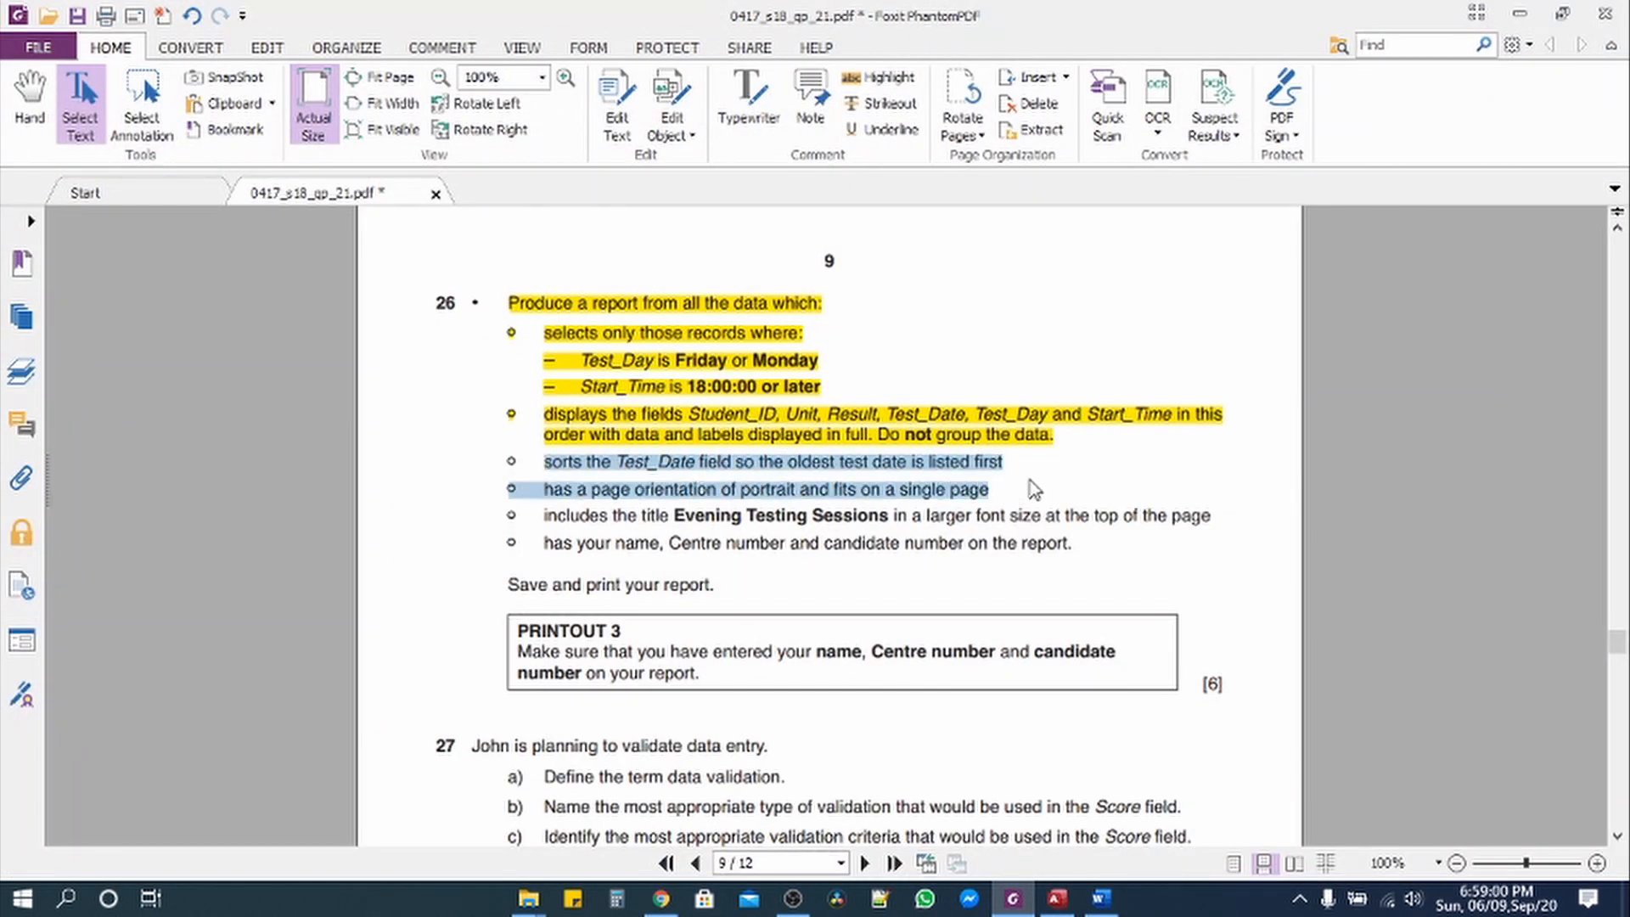
click(881, 77)
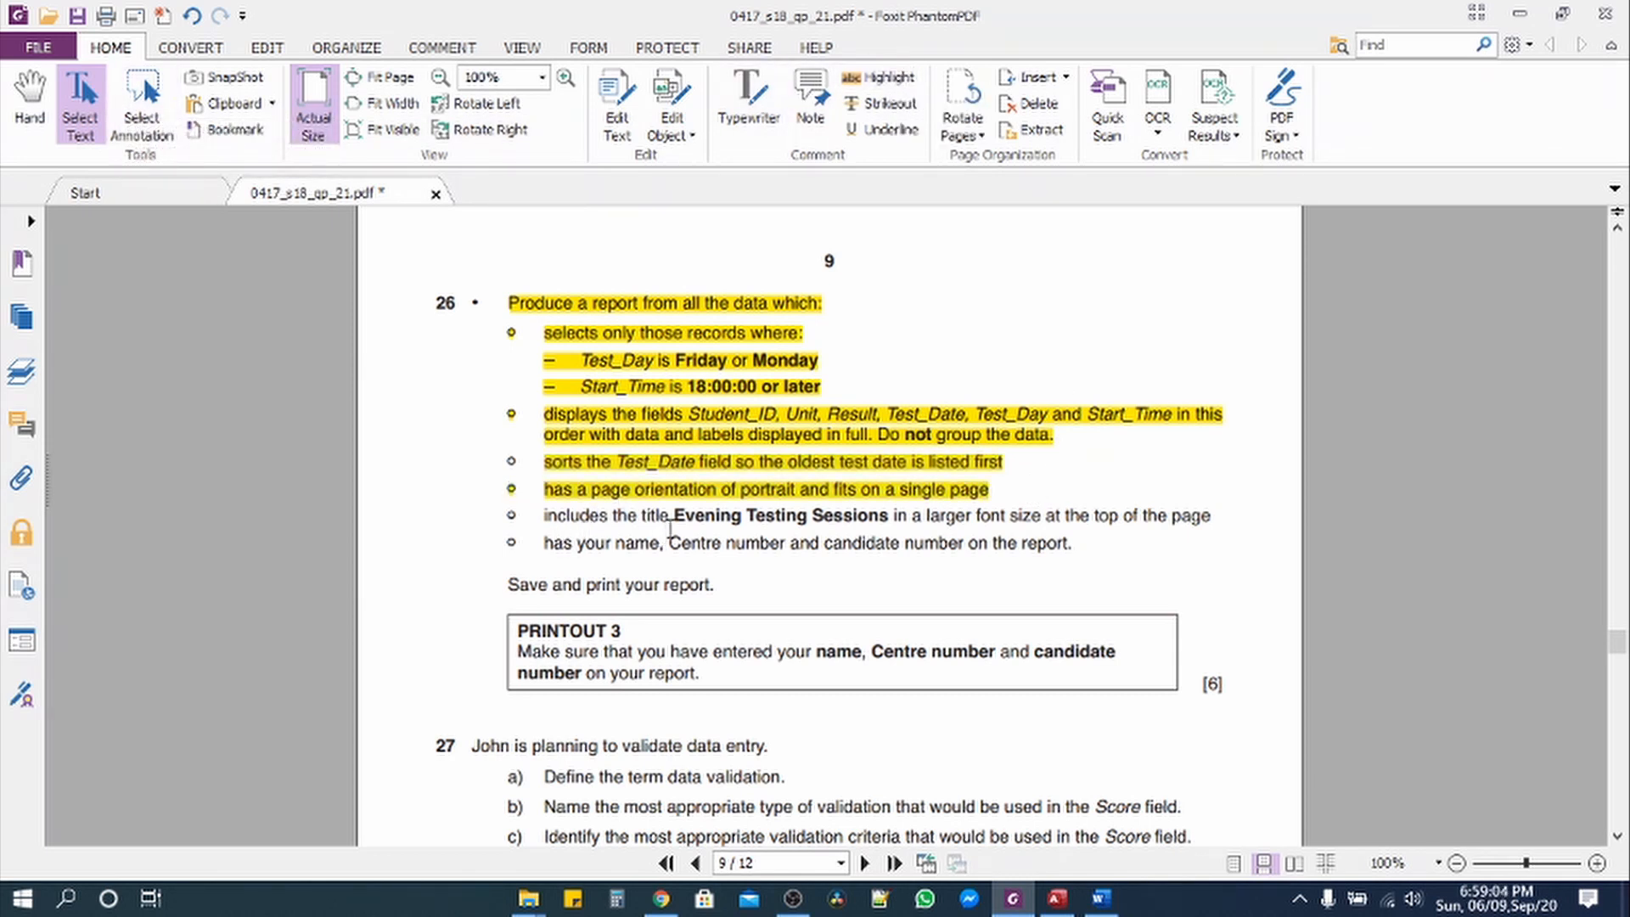
drag(677, 519, 885, 519)
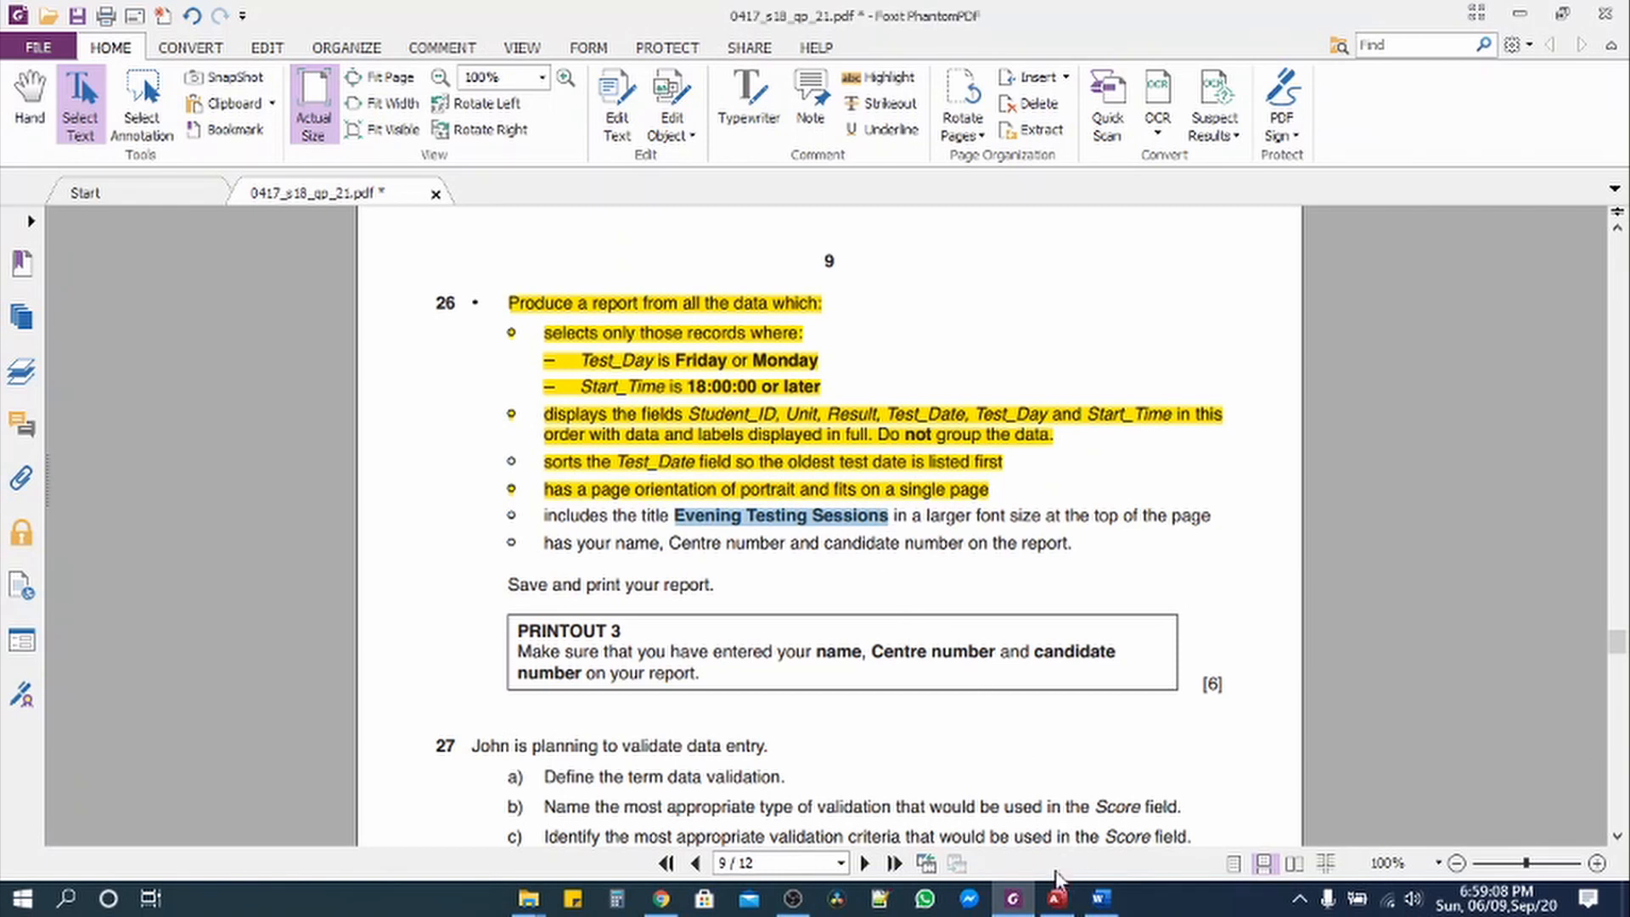
click(1057, 902)
Step: Title the report 'Evening Testing Sessions' and finish the wizard, closing the print preview
click(939, 552)
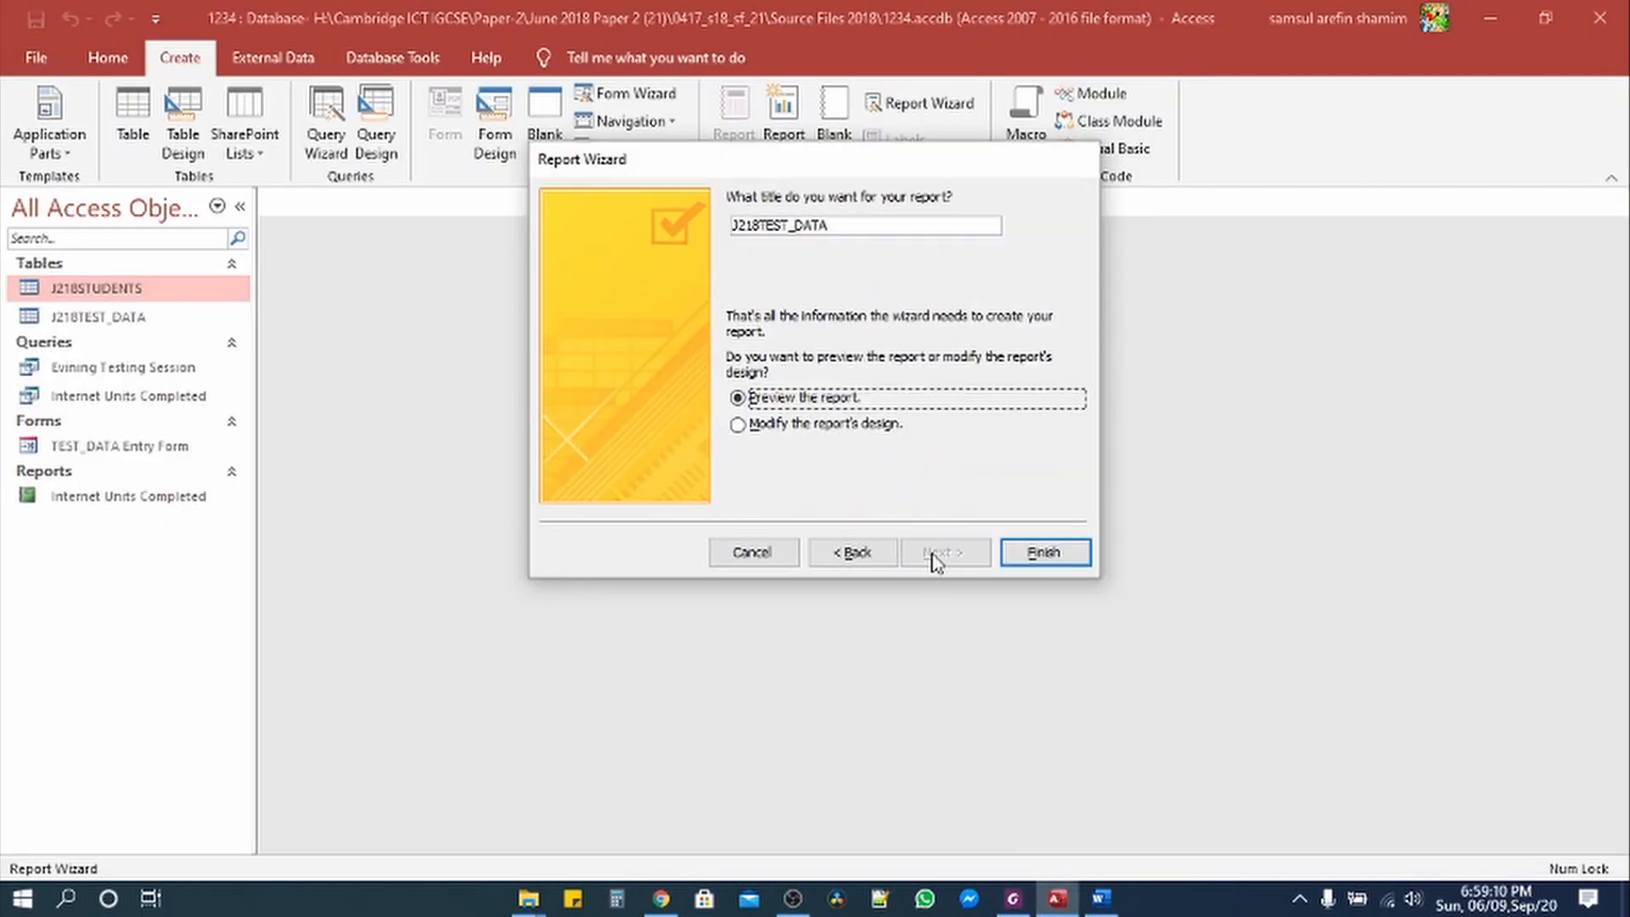
drag(846, 226, 653, 226)
text(Evening Testing Sessions)
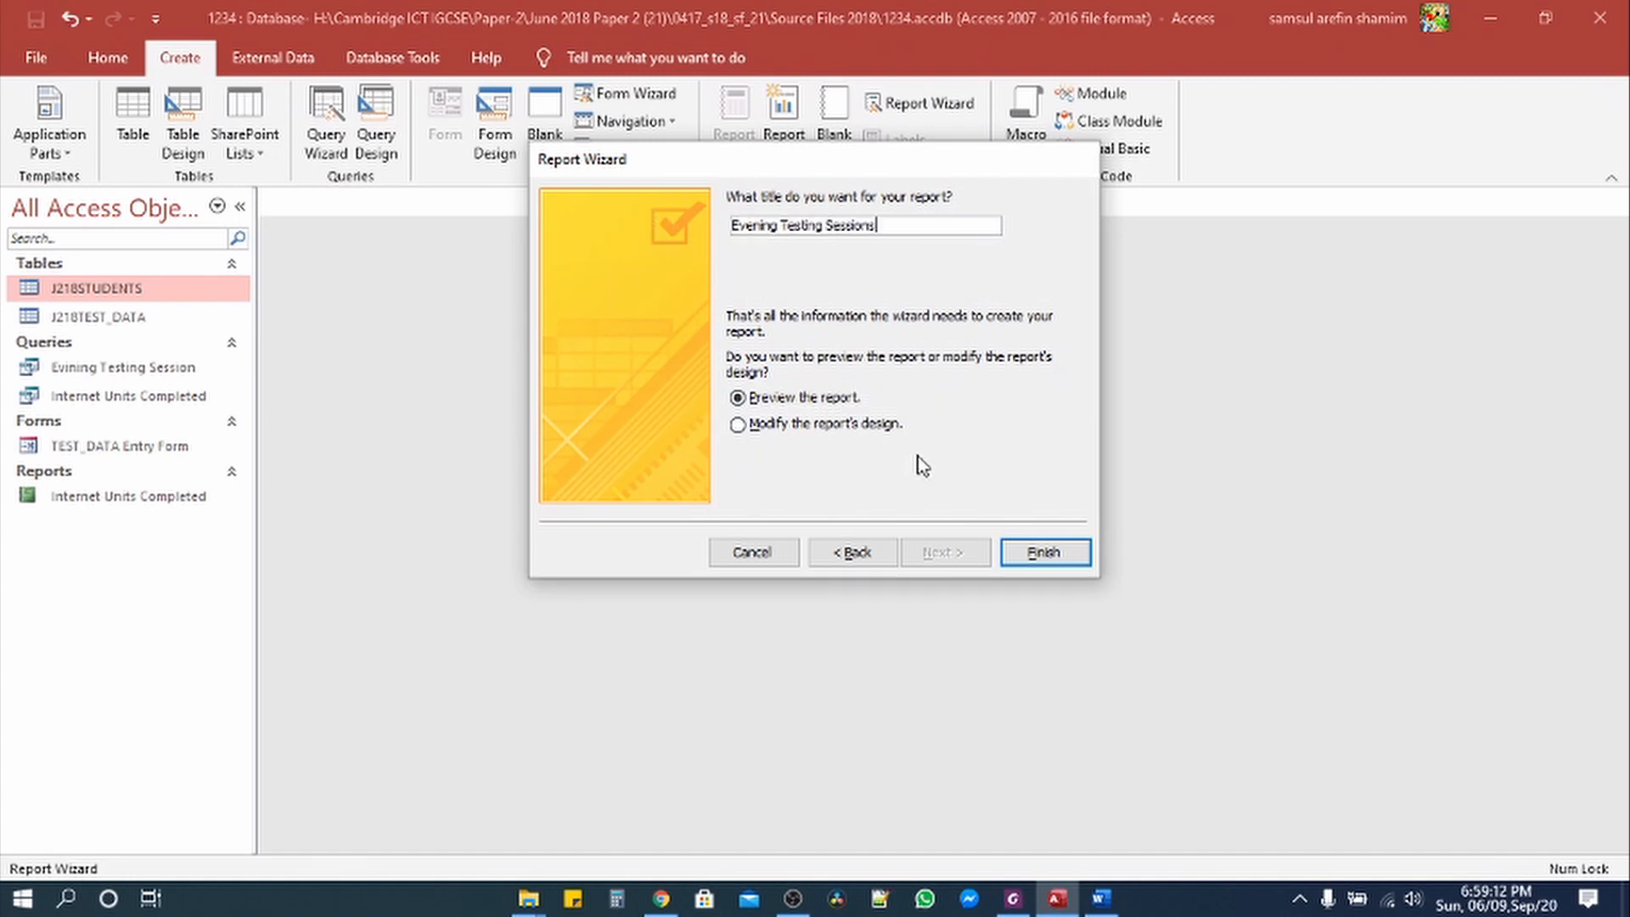
click(1041, 565)
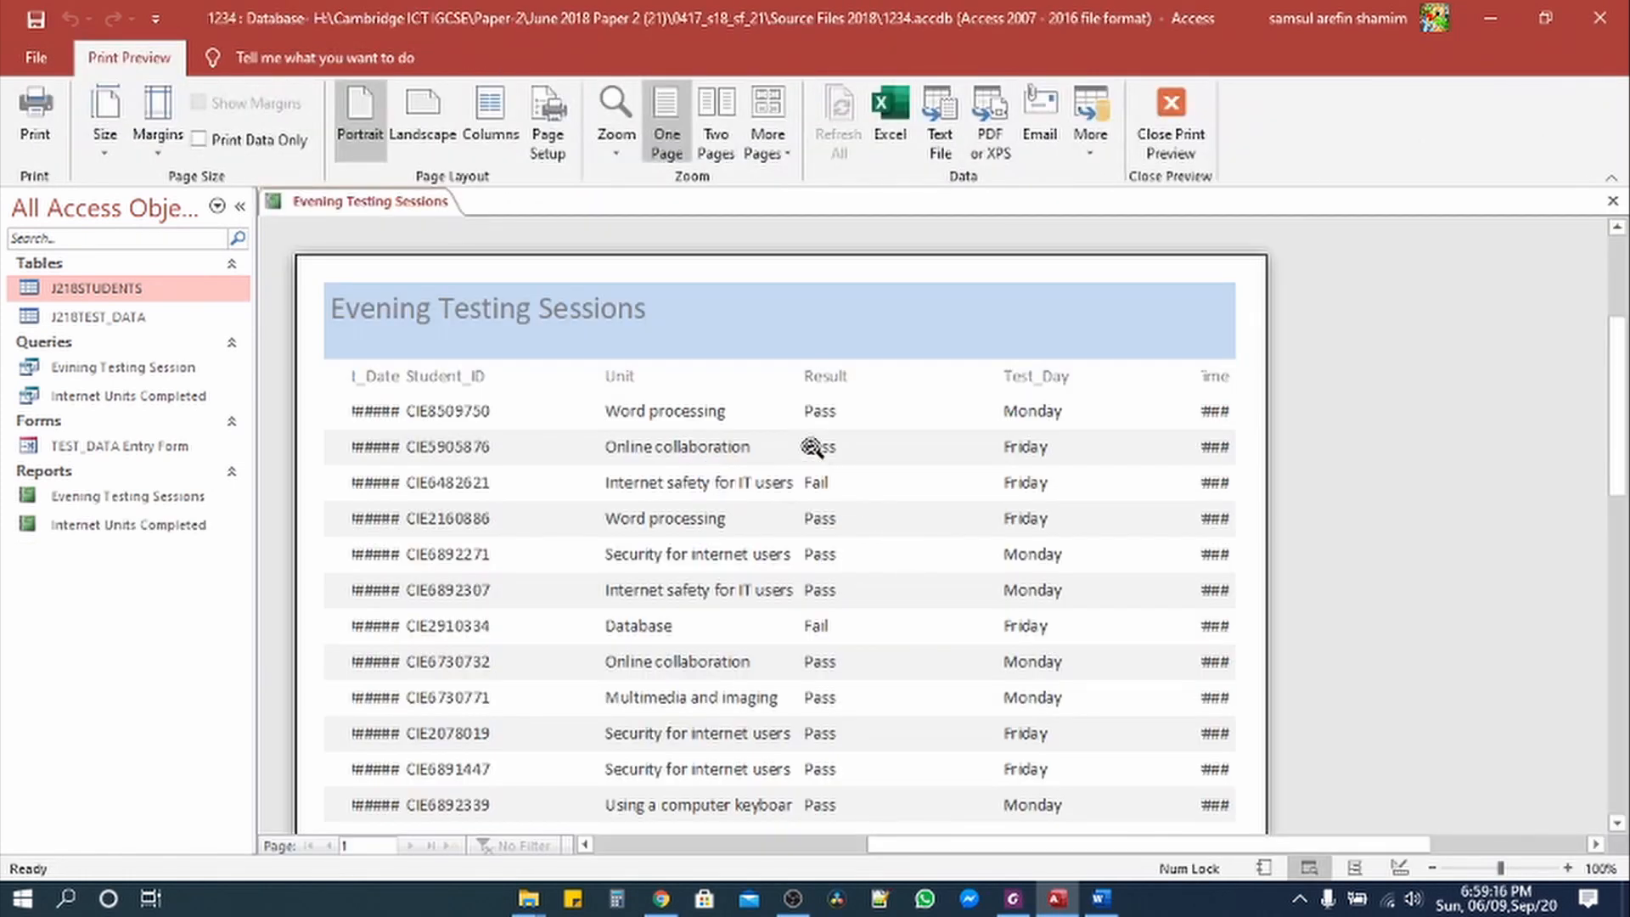
click(1171, 118)
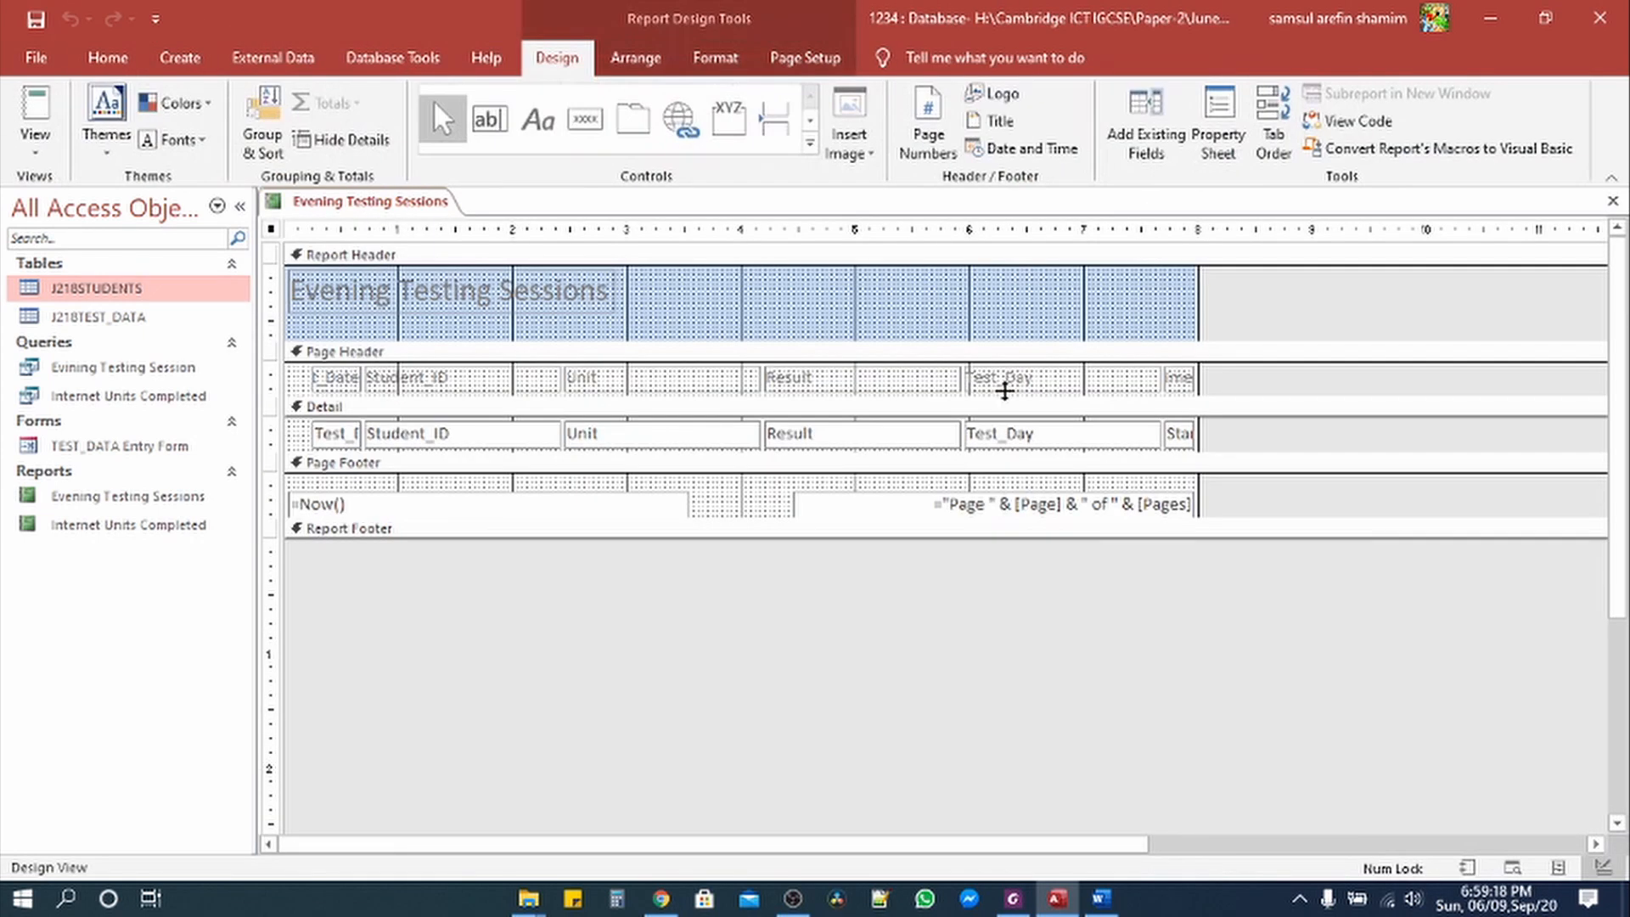
Step: Show the report in Report View, then select the required-fields list in the question
click(38, 149)
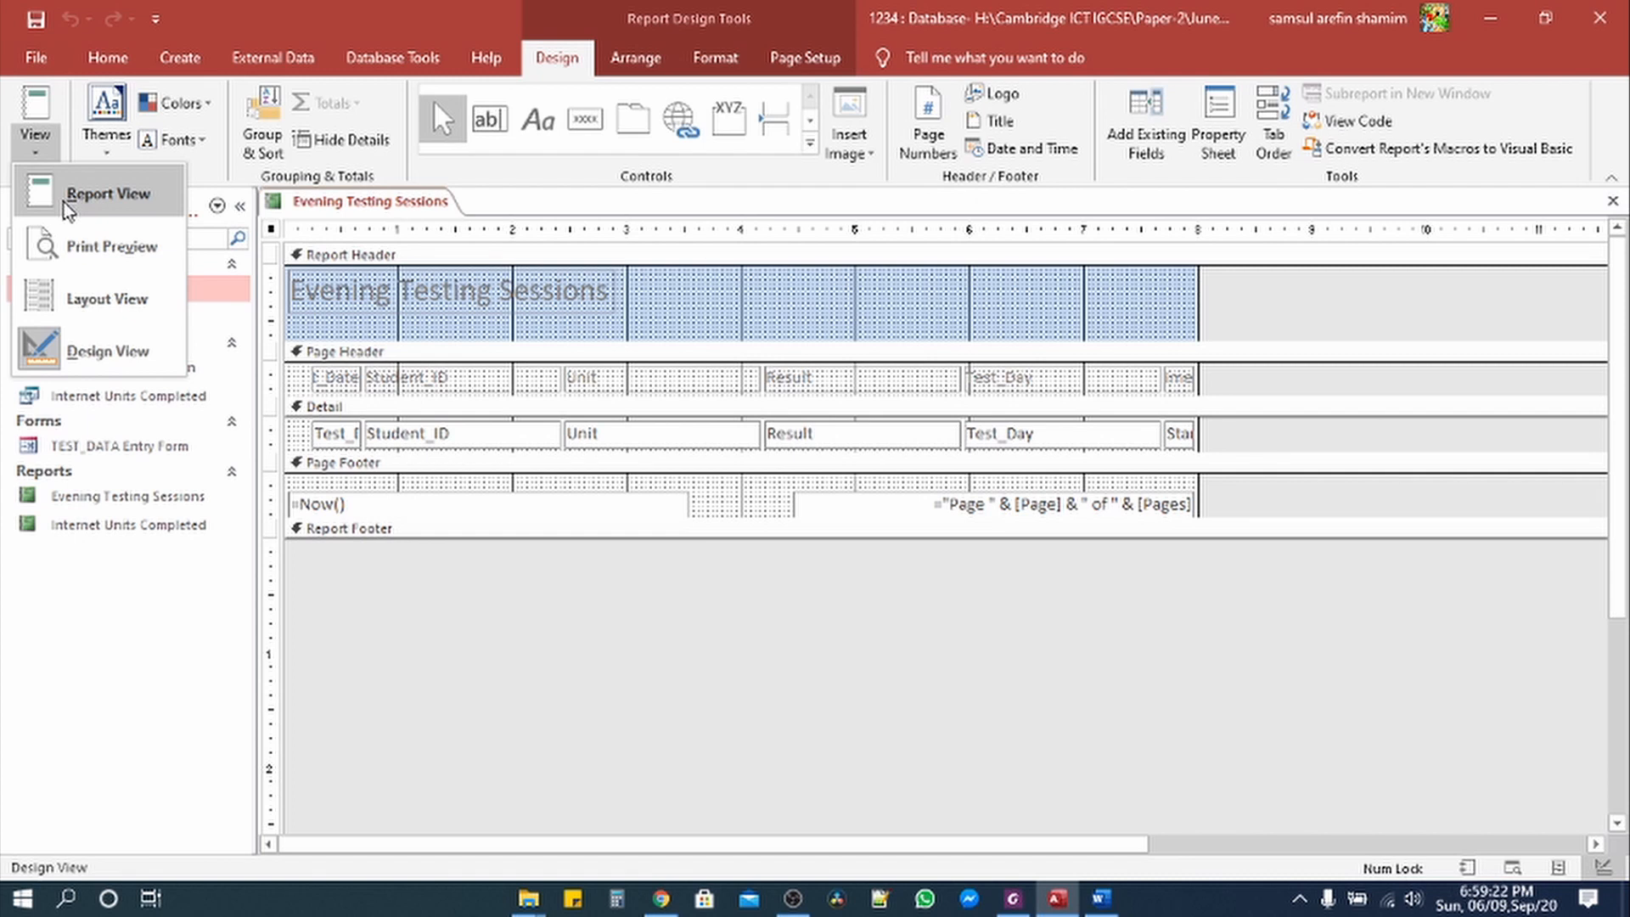
click(44, 114)
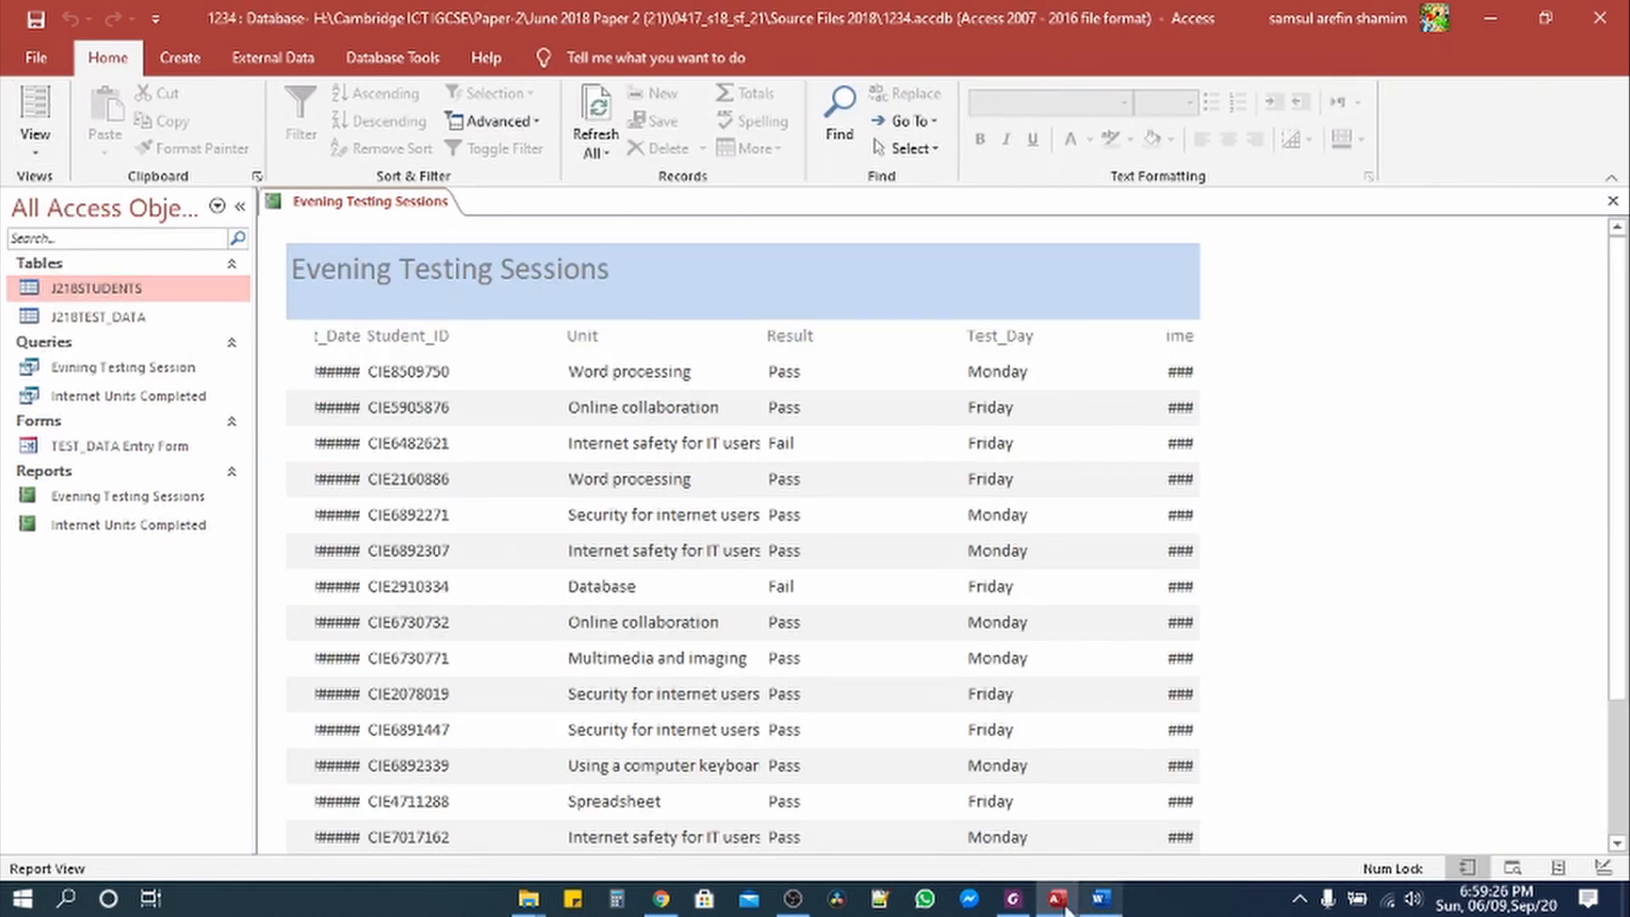
click(1013, 898)
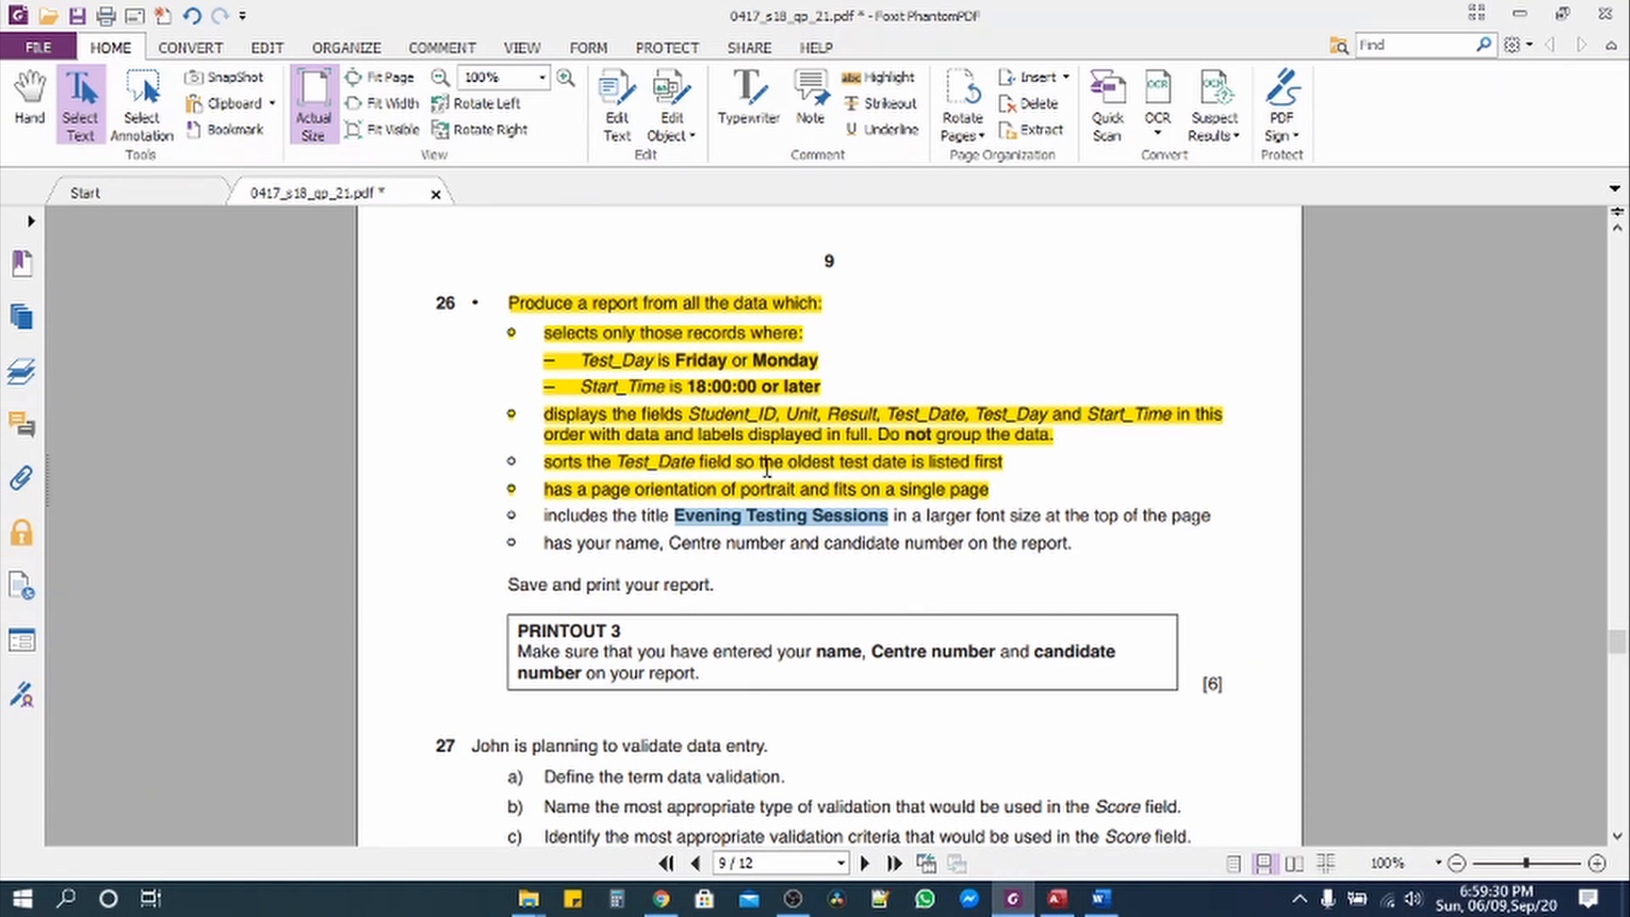
click(694, 413)
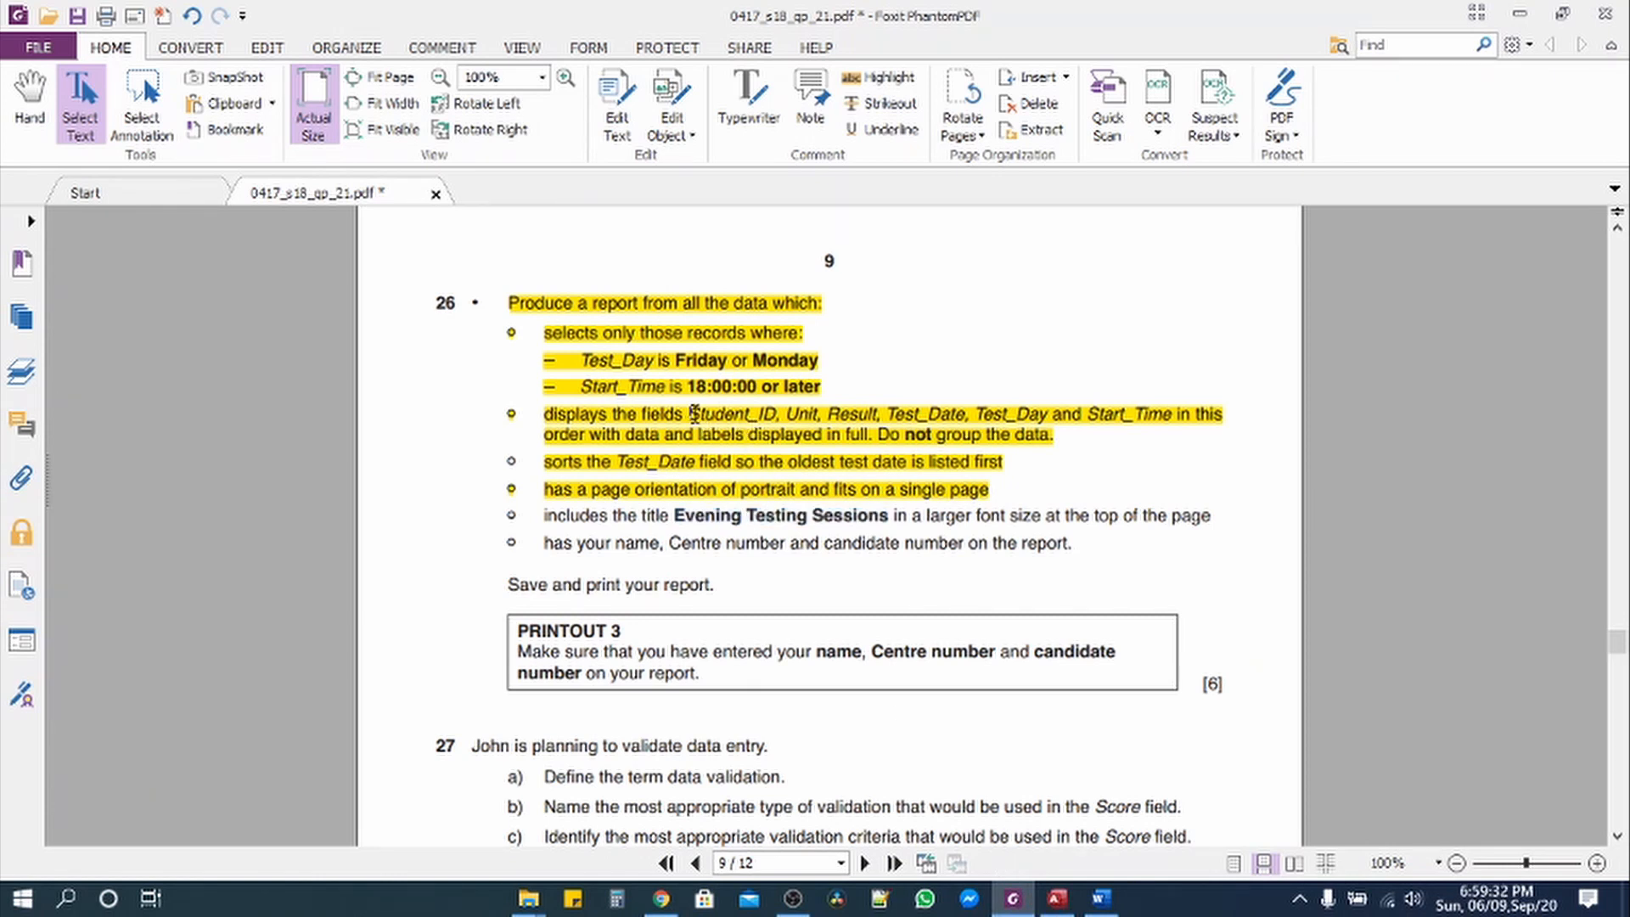
drag(689, 414, 1172, 414)
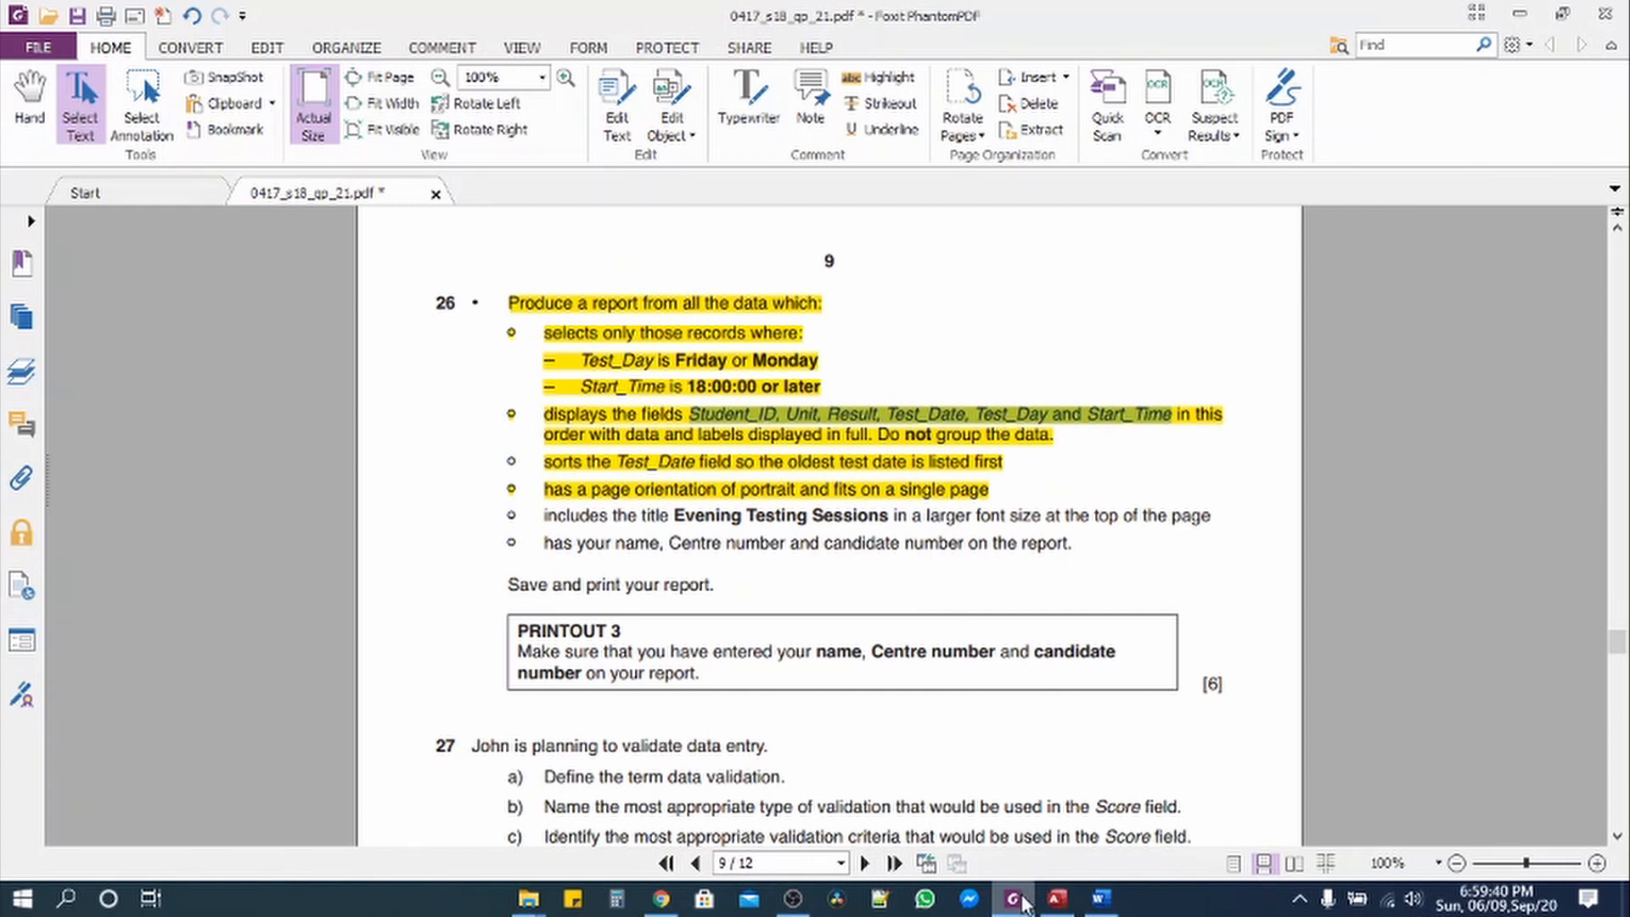
Step: Switch the Evening Testing Sessions report to Layout View after checking the required fields
click(1057, 898)
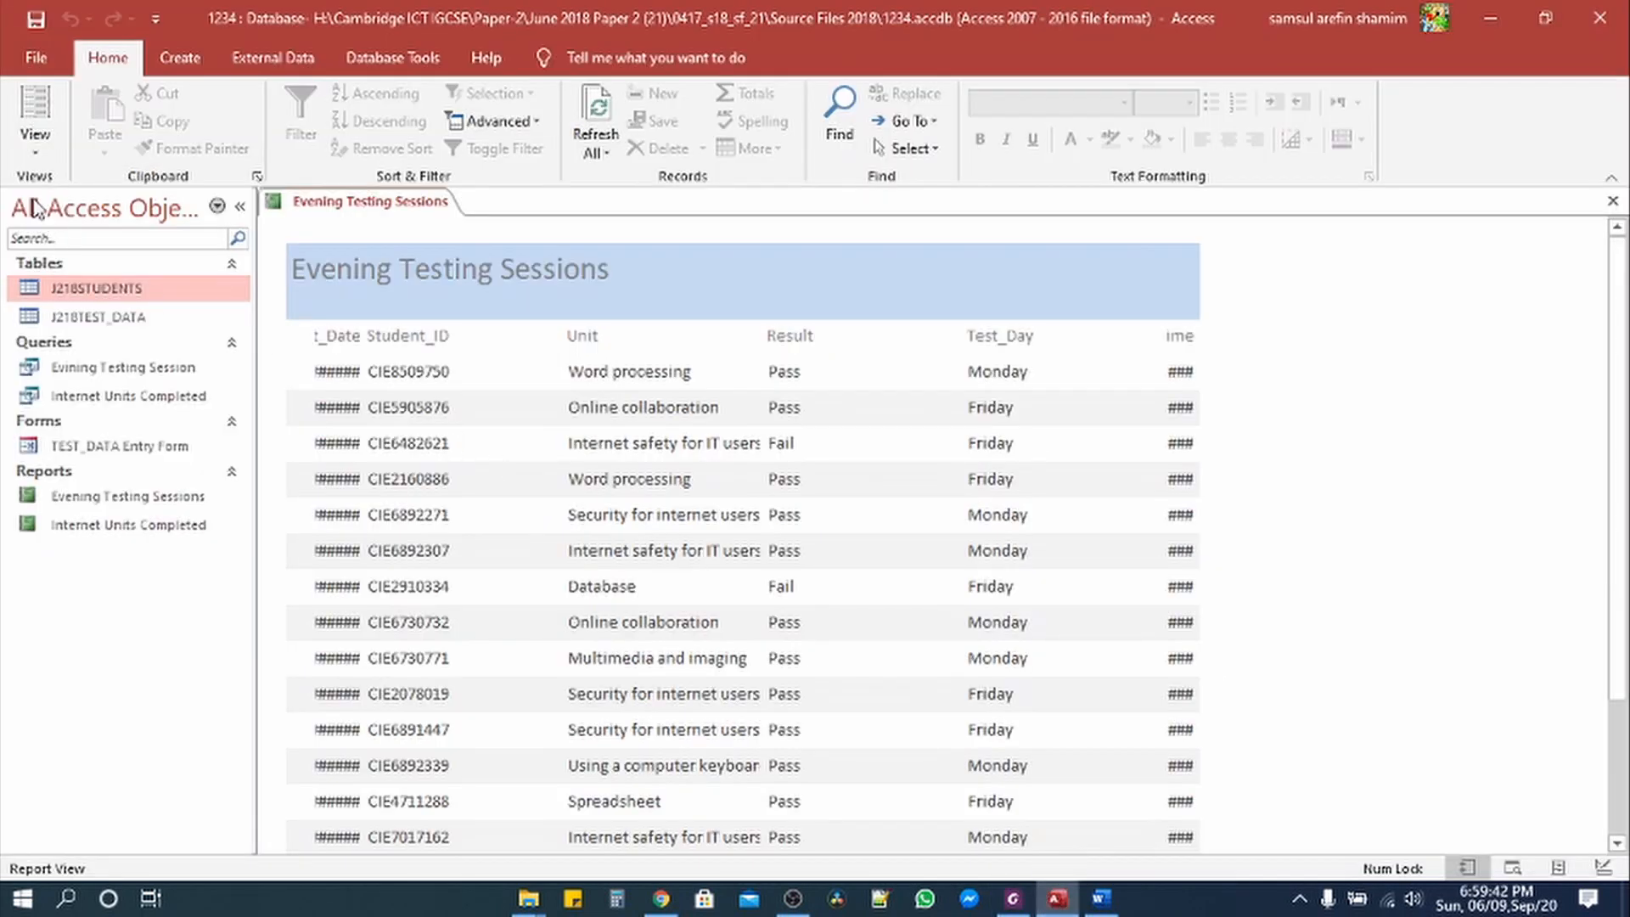
click(35, 143)
click(91, 299)
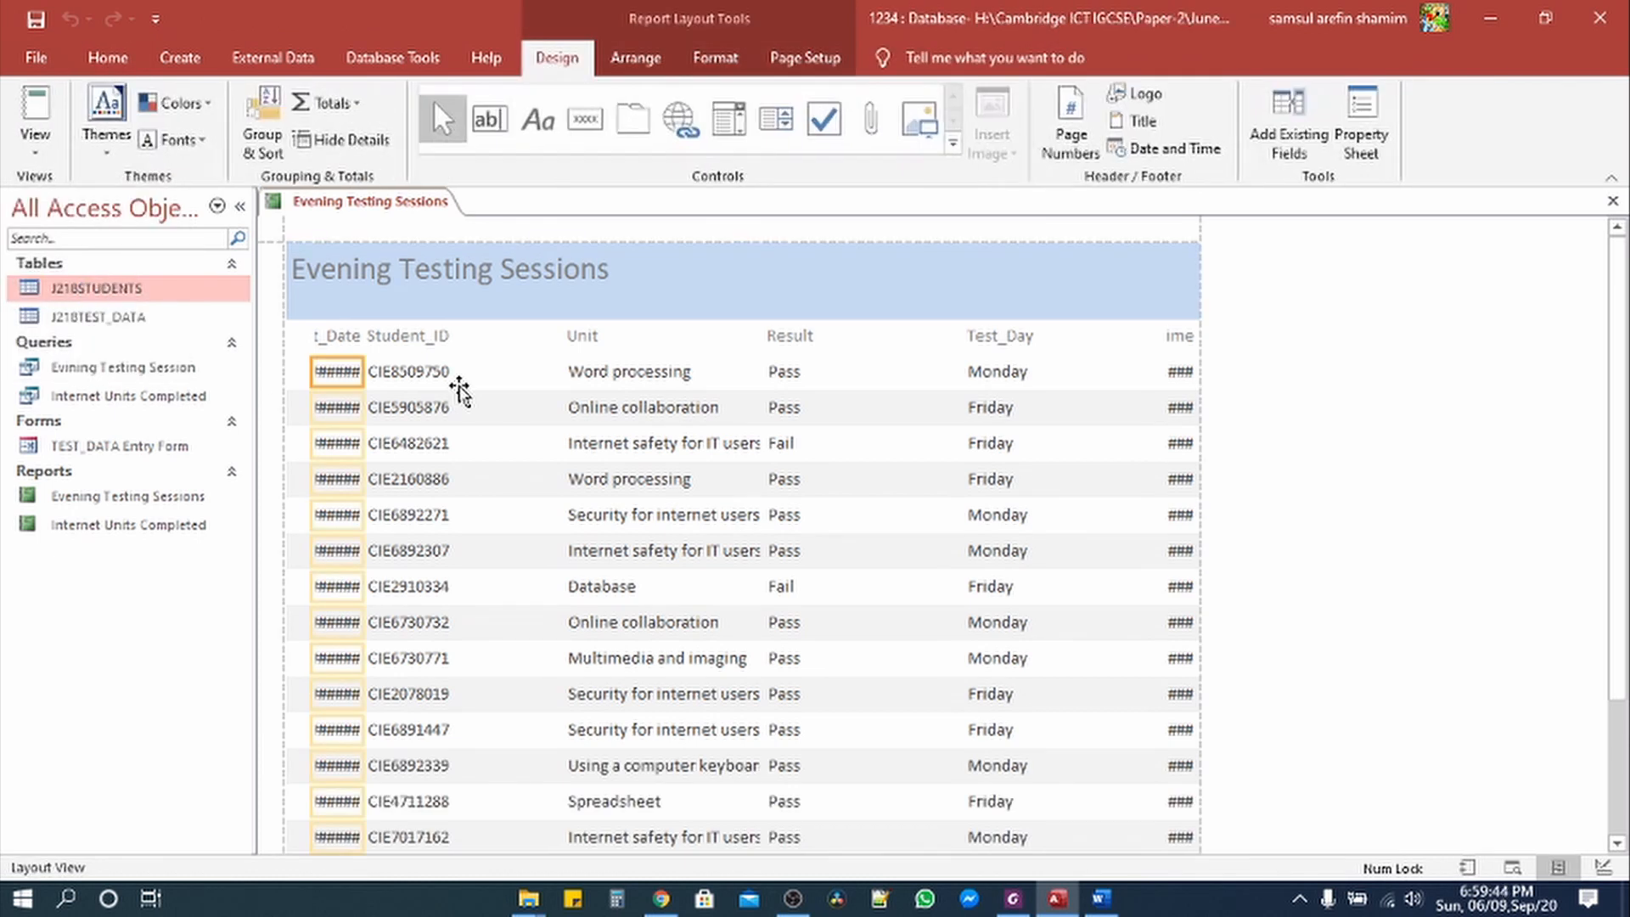
click(1019, 900)
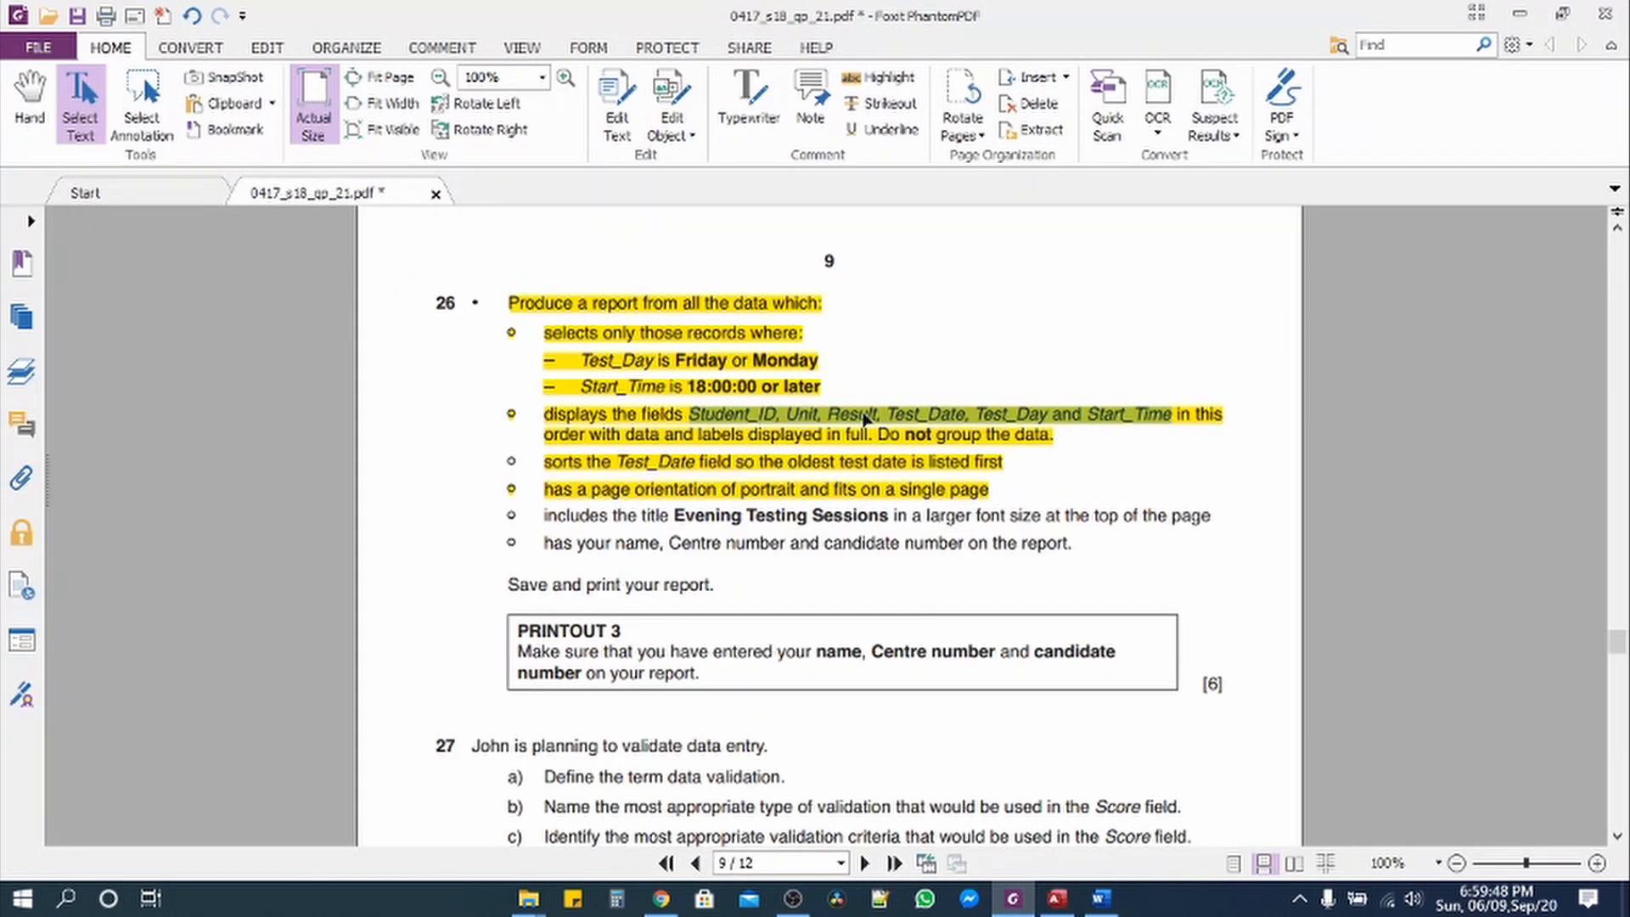
click(1057, 898)
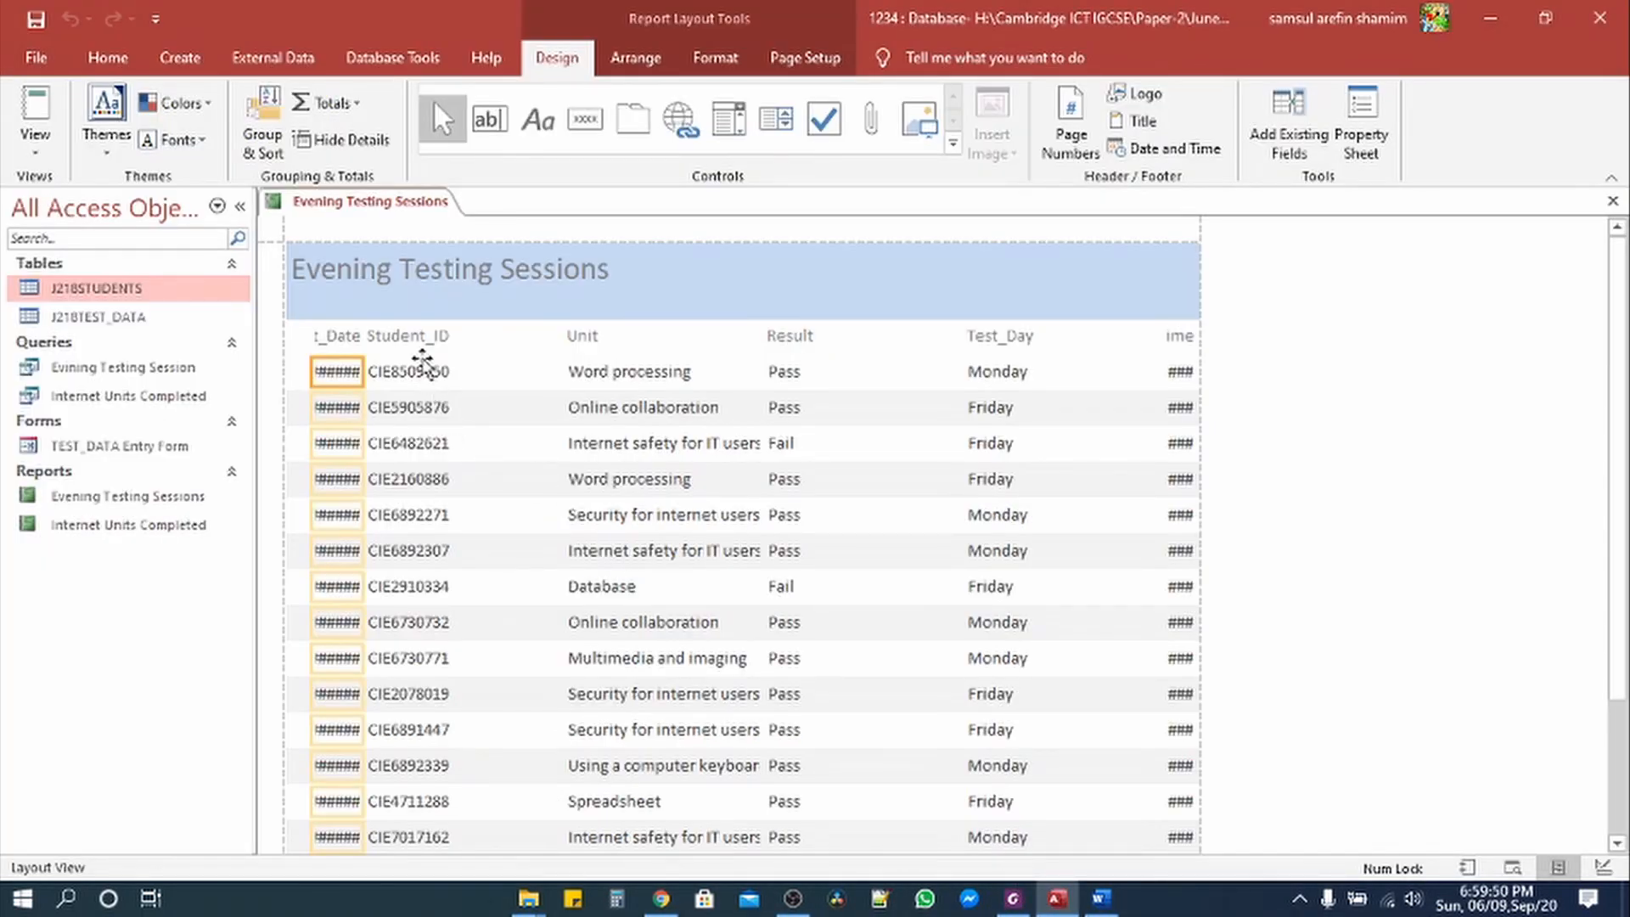
Step: Move the Test_Date column between Result and Test_Day
click(416, 340)
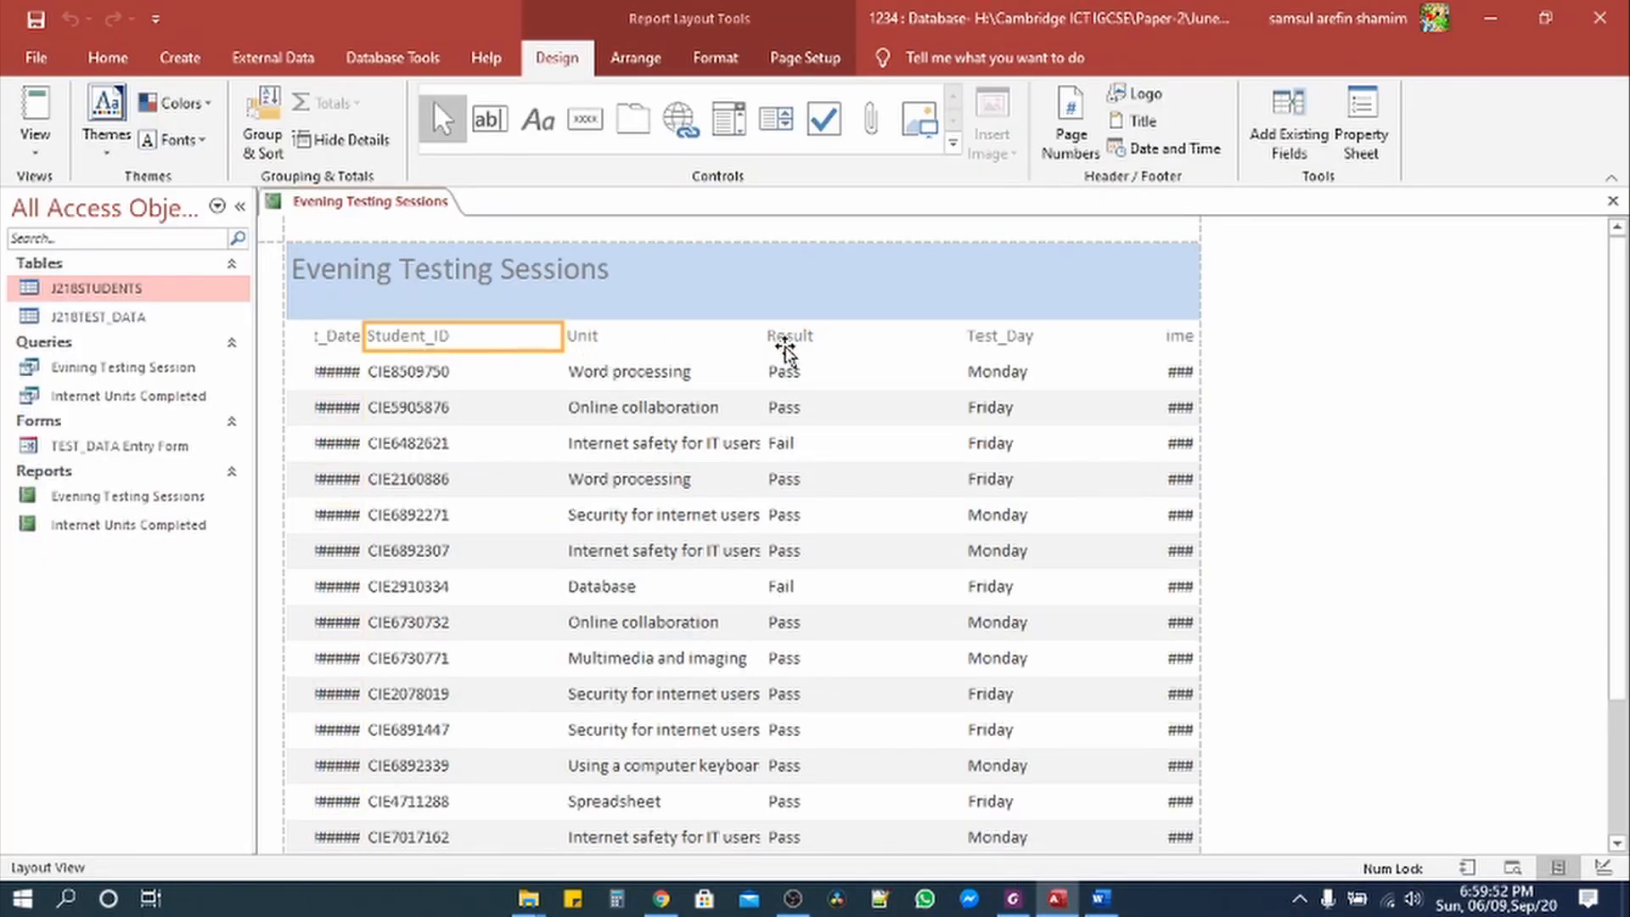
click(337, 337)
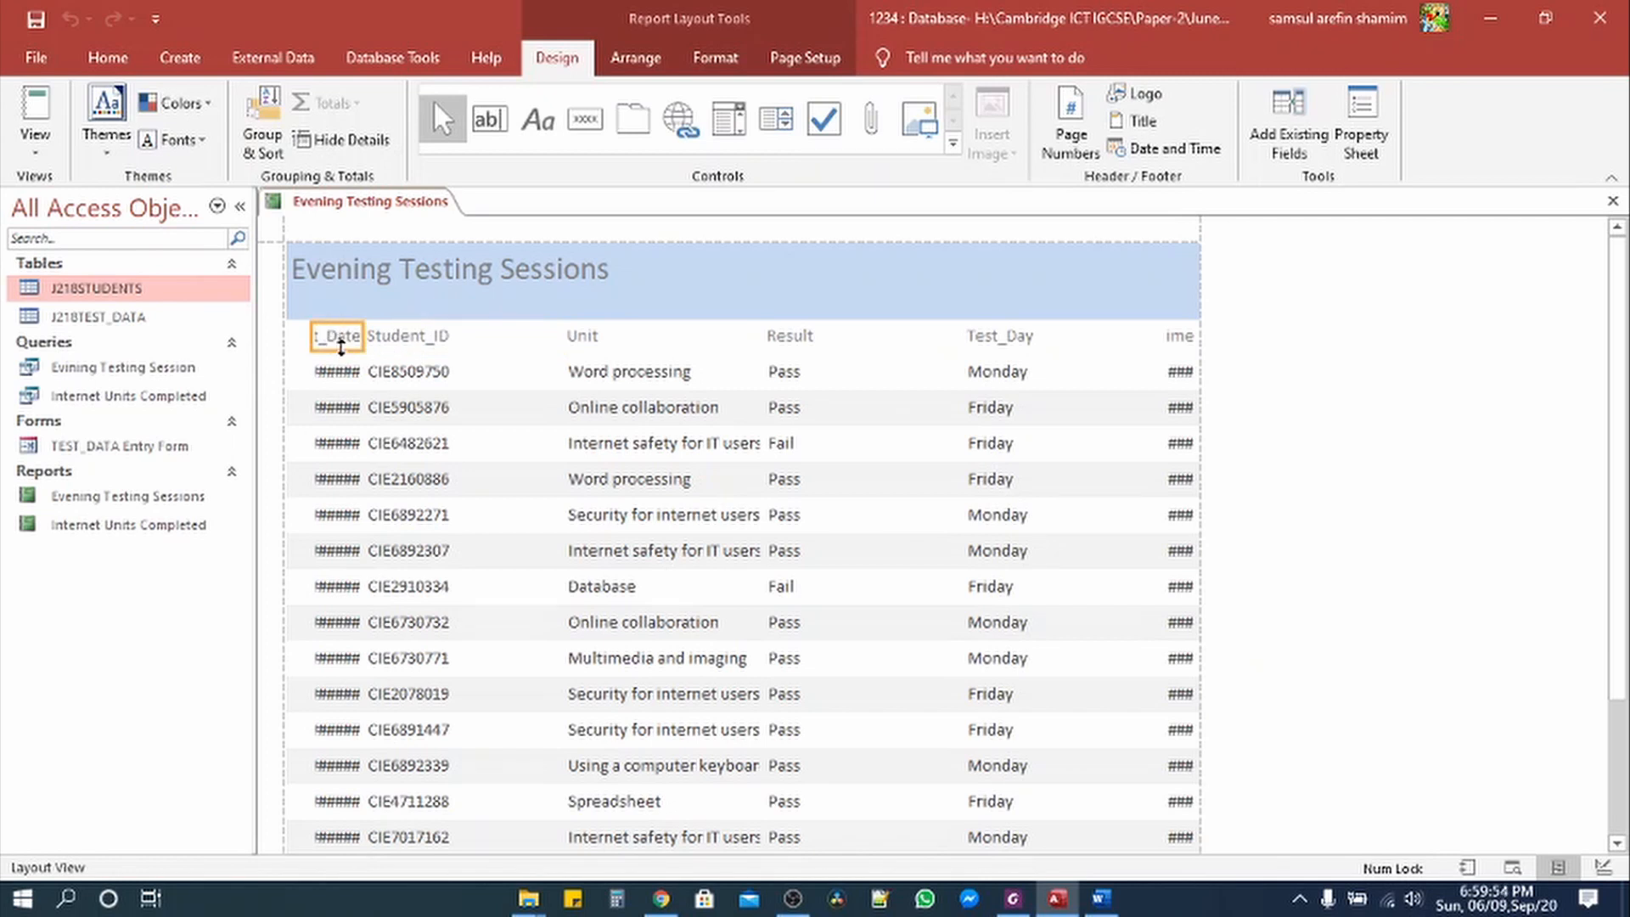
drag(369, 337, 960, 339)
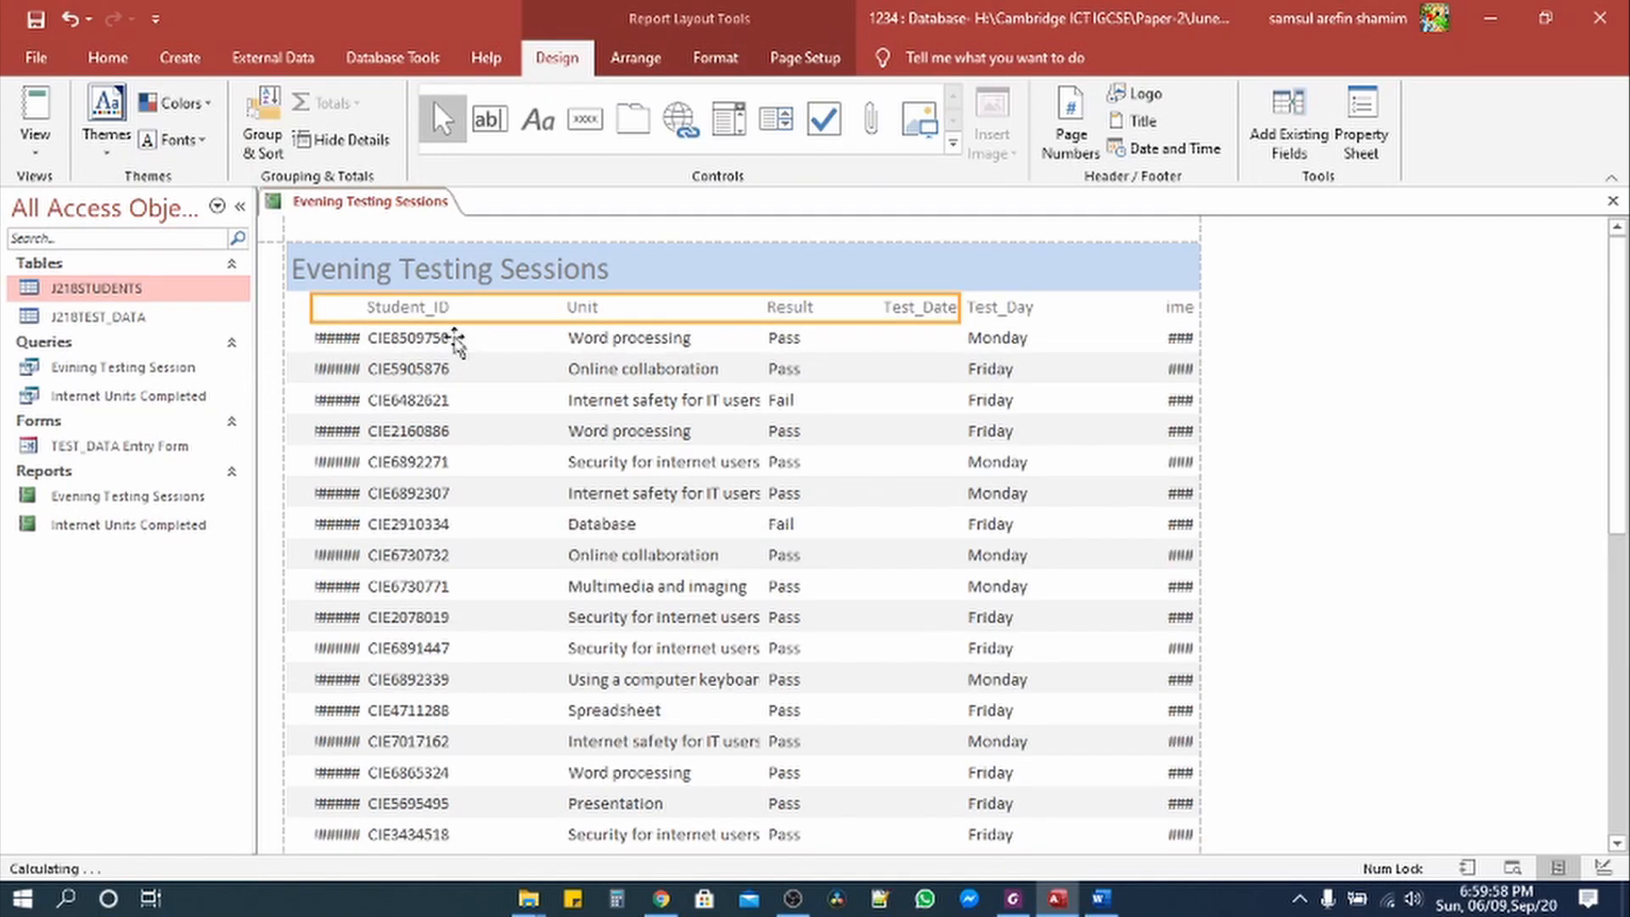
key(ctrl+z)
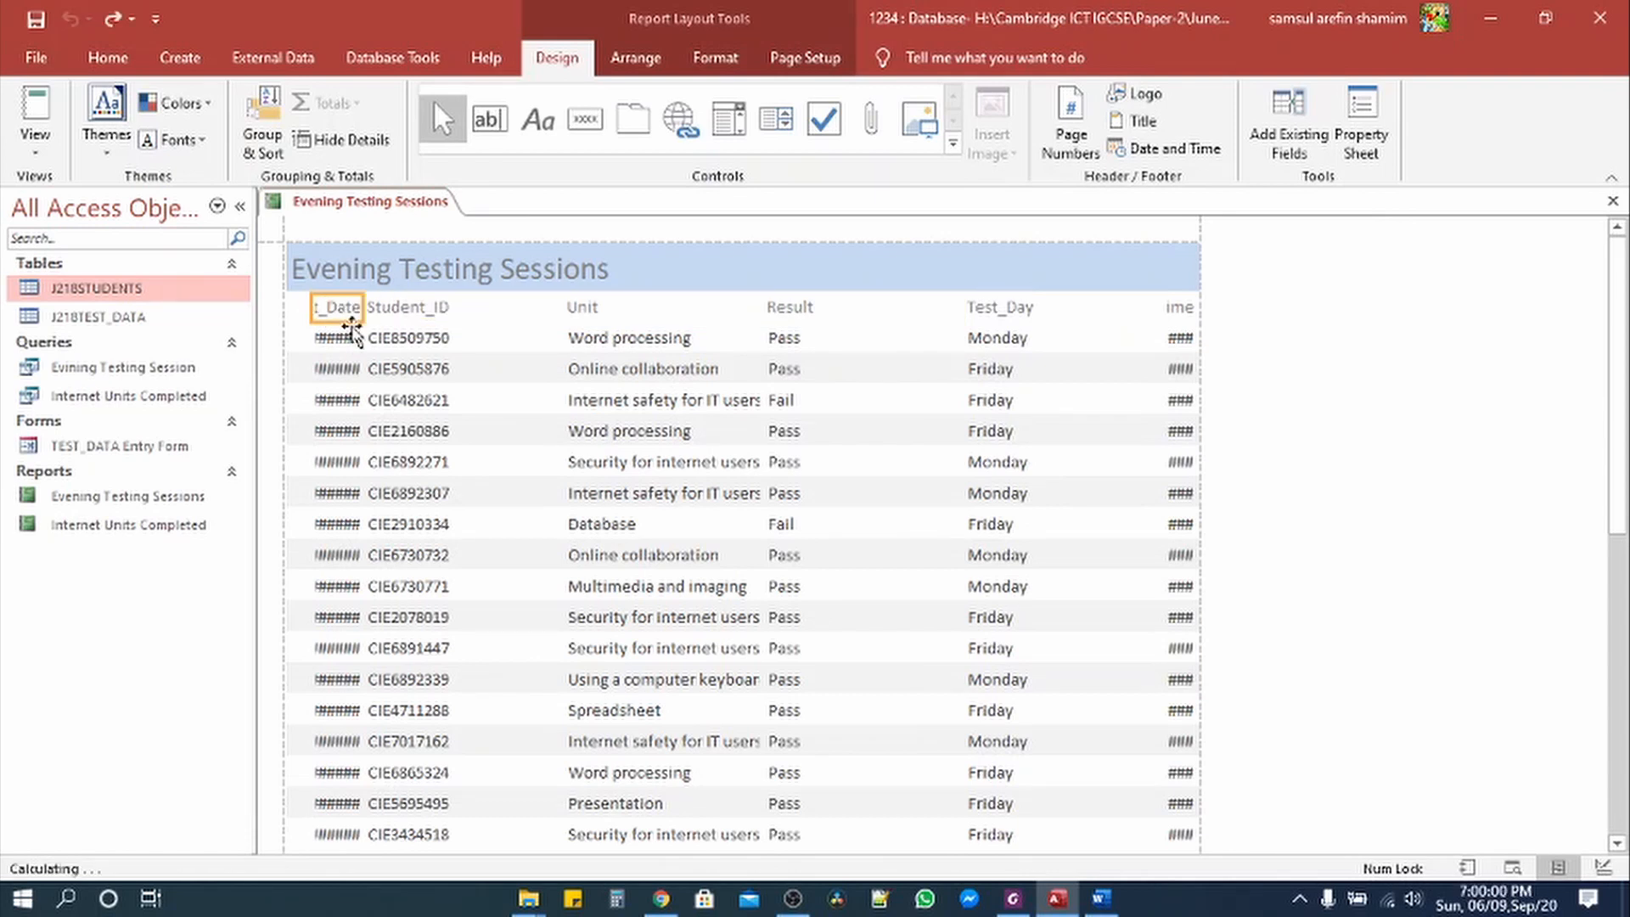
drag(348, 310, 954, 307)
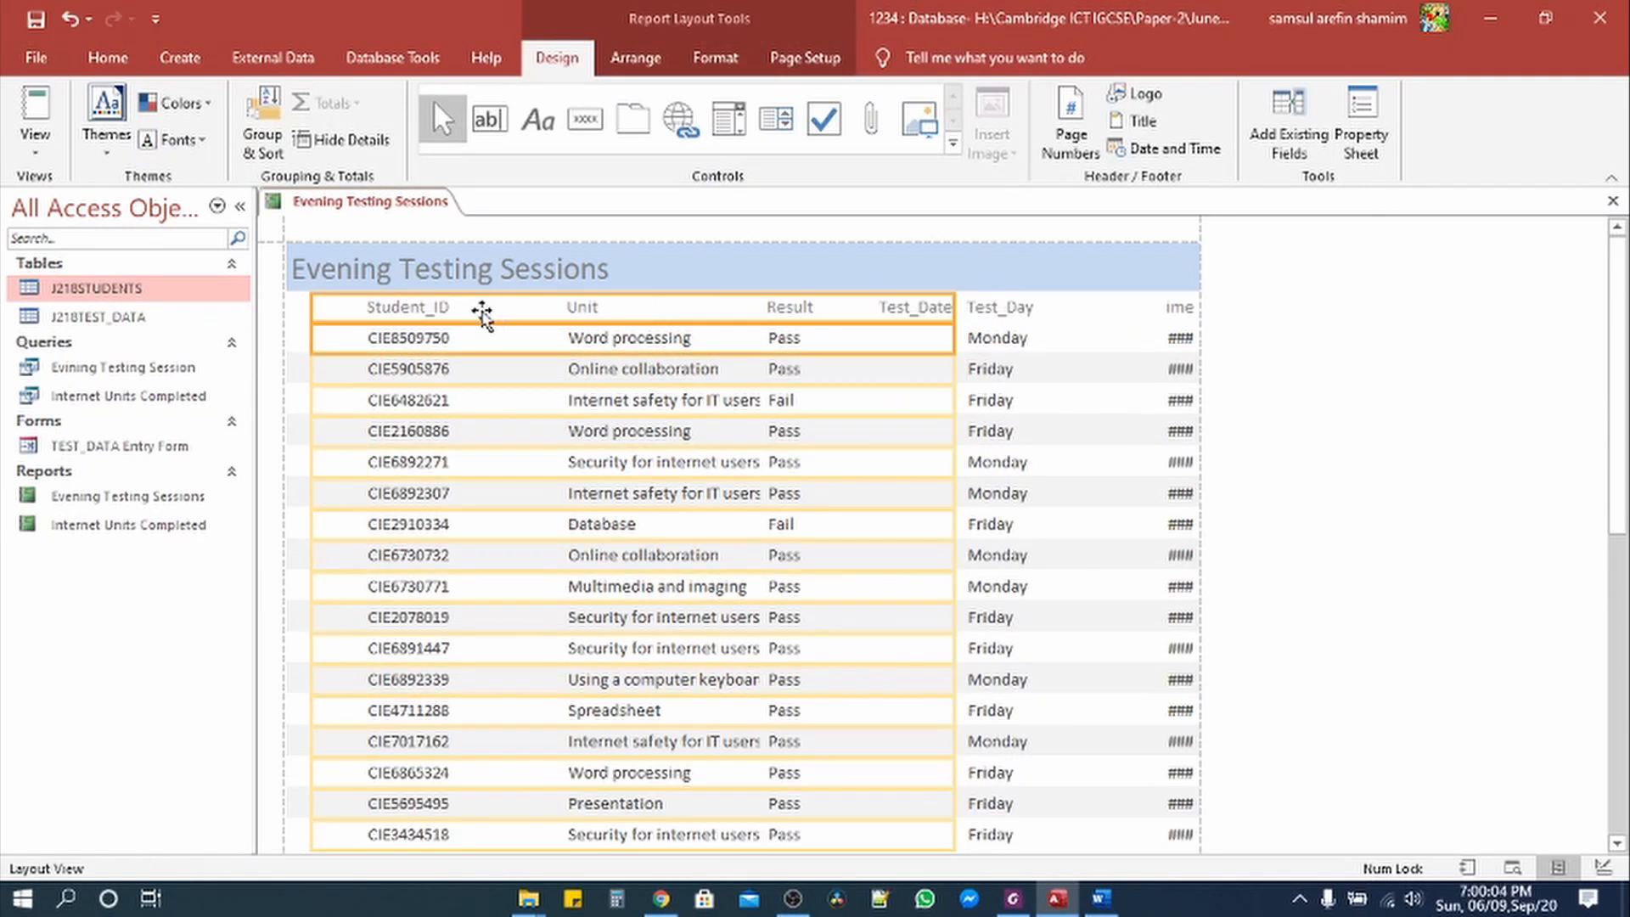
drag(316, 303, 866, 307)
Step: Resize the Student_ID and Unit columns so they sit left and fit their text
click(414, 310)
shift+click(429, 331)
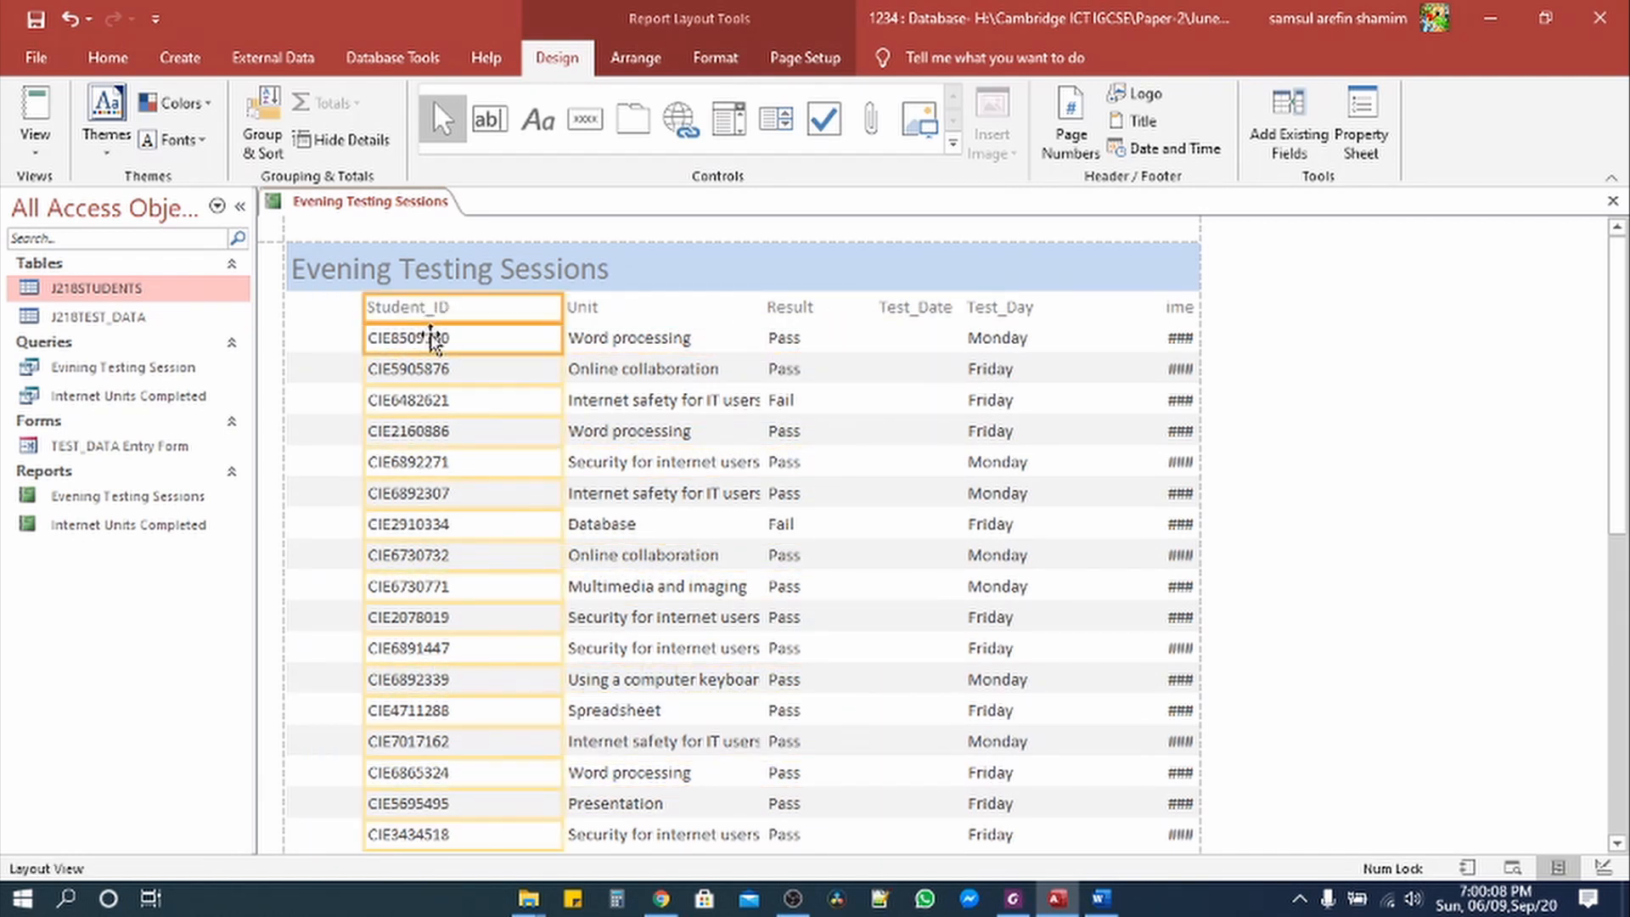
drag(363, 309, 285, 296)
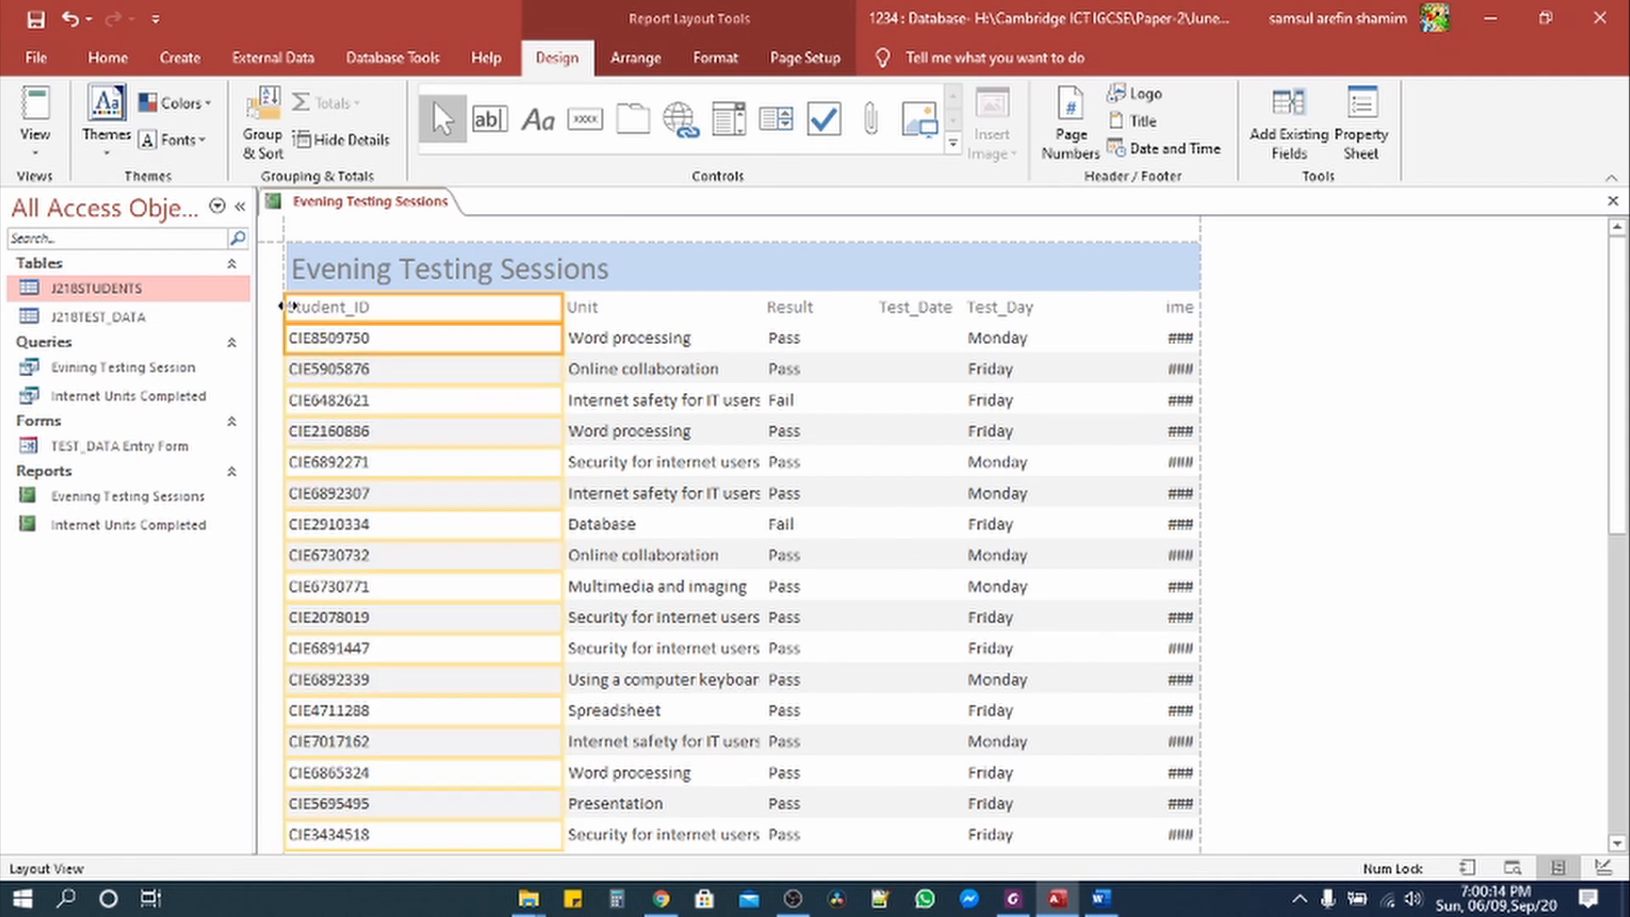
drag(561, 307, 389, 306)
click(593, 313)
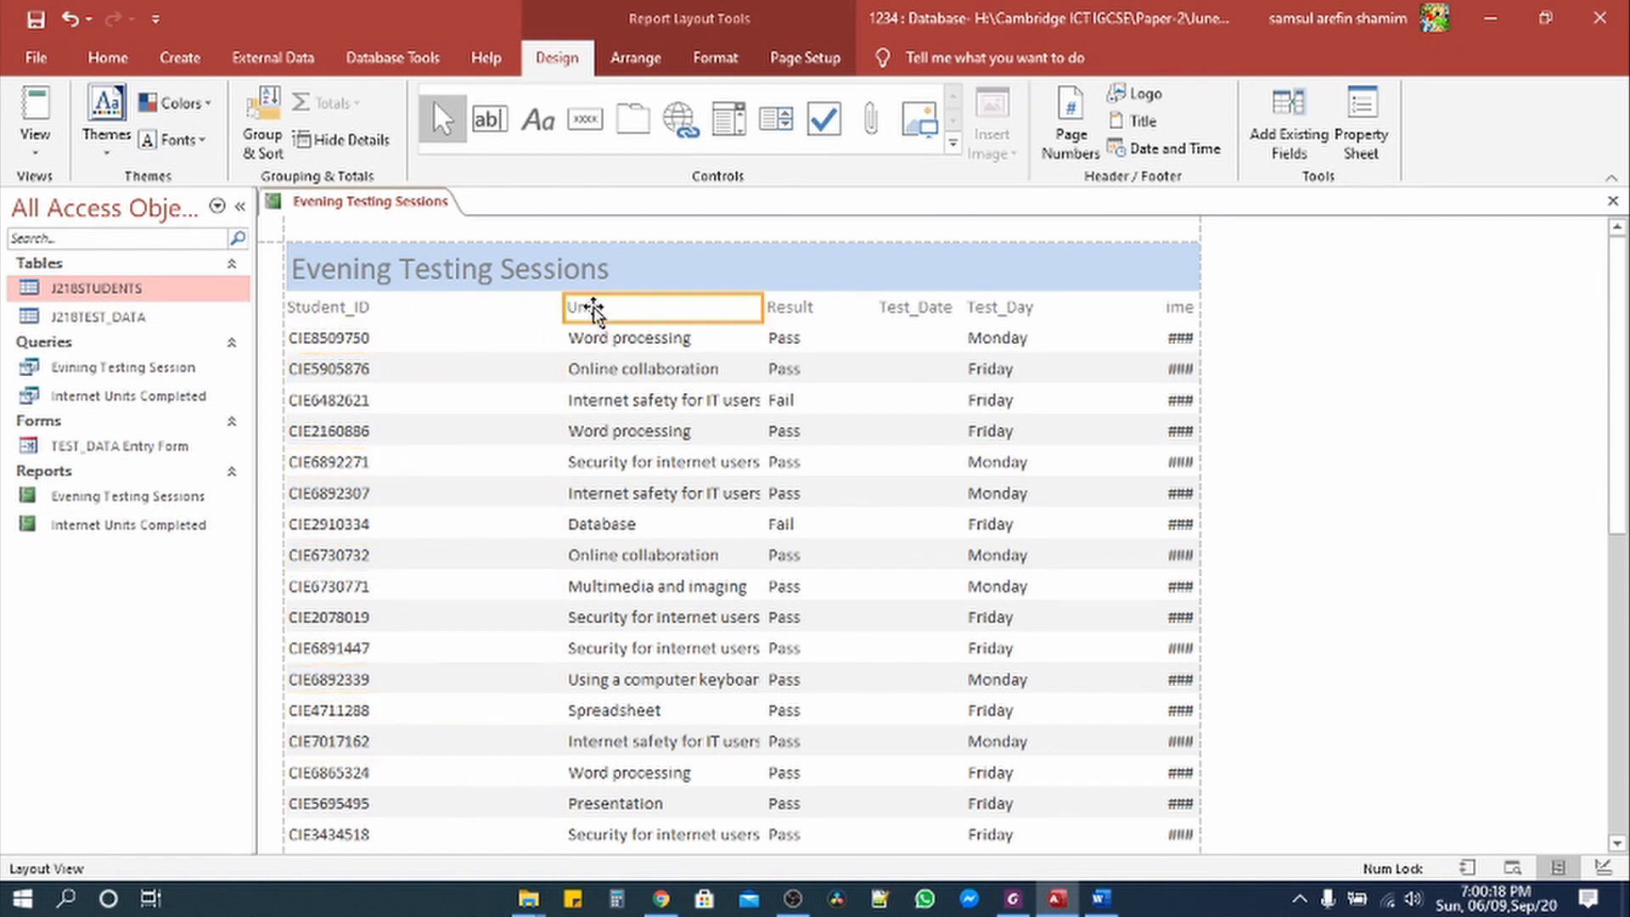
click(601, 340)
drag(560, 307, 379, 308)
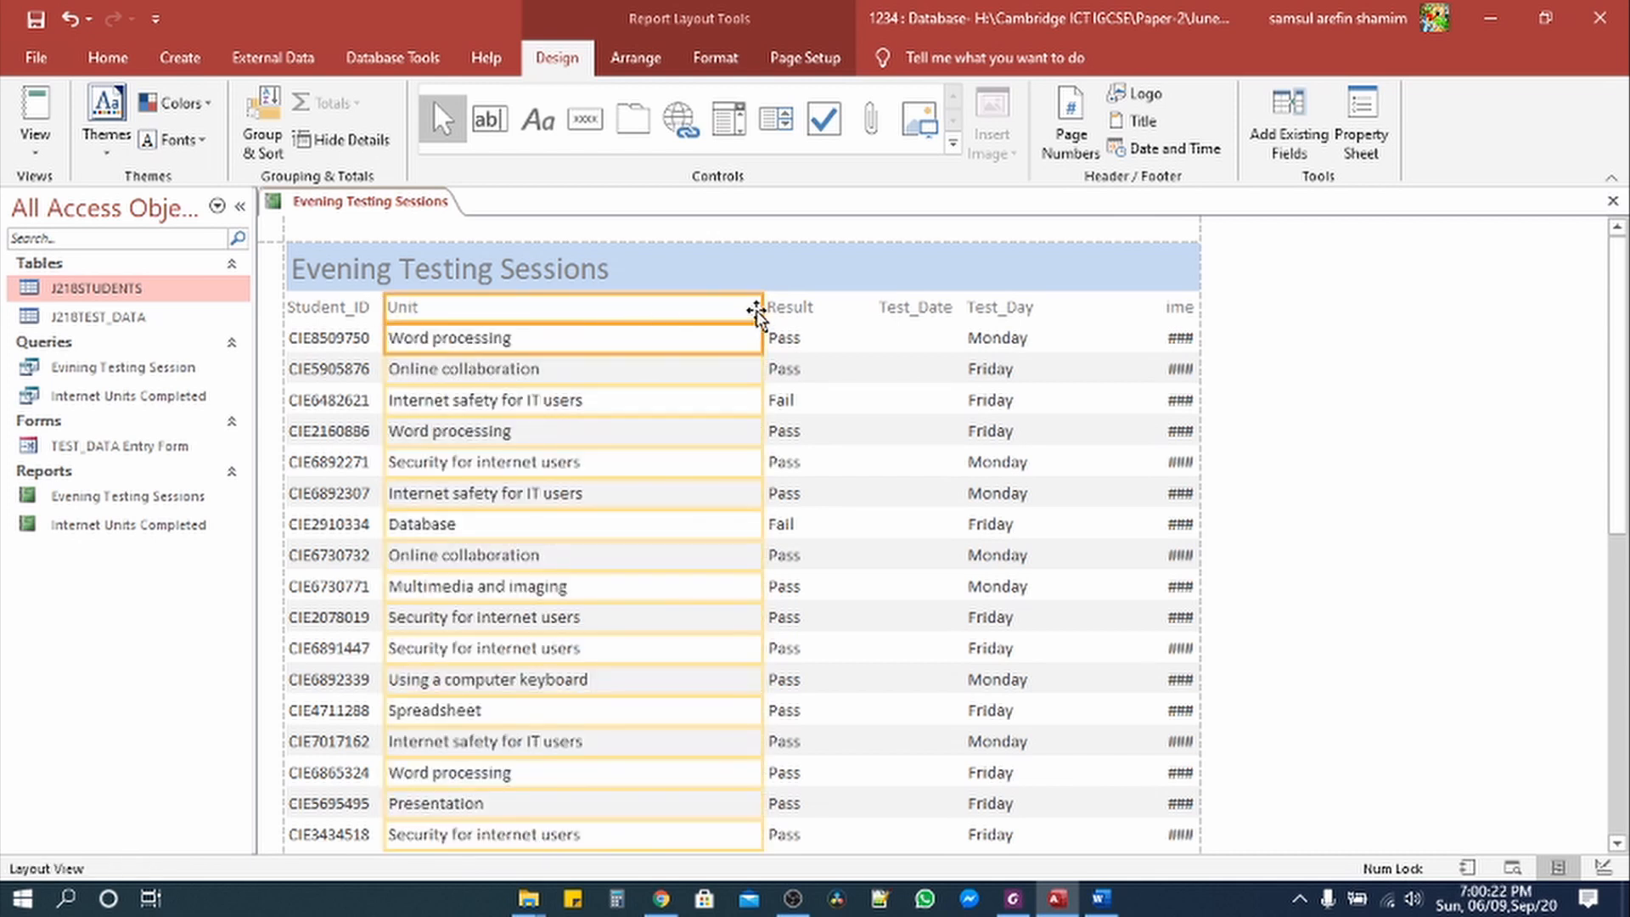
drag(764, 307, 618, 306)
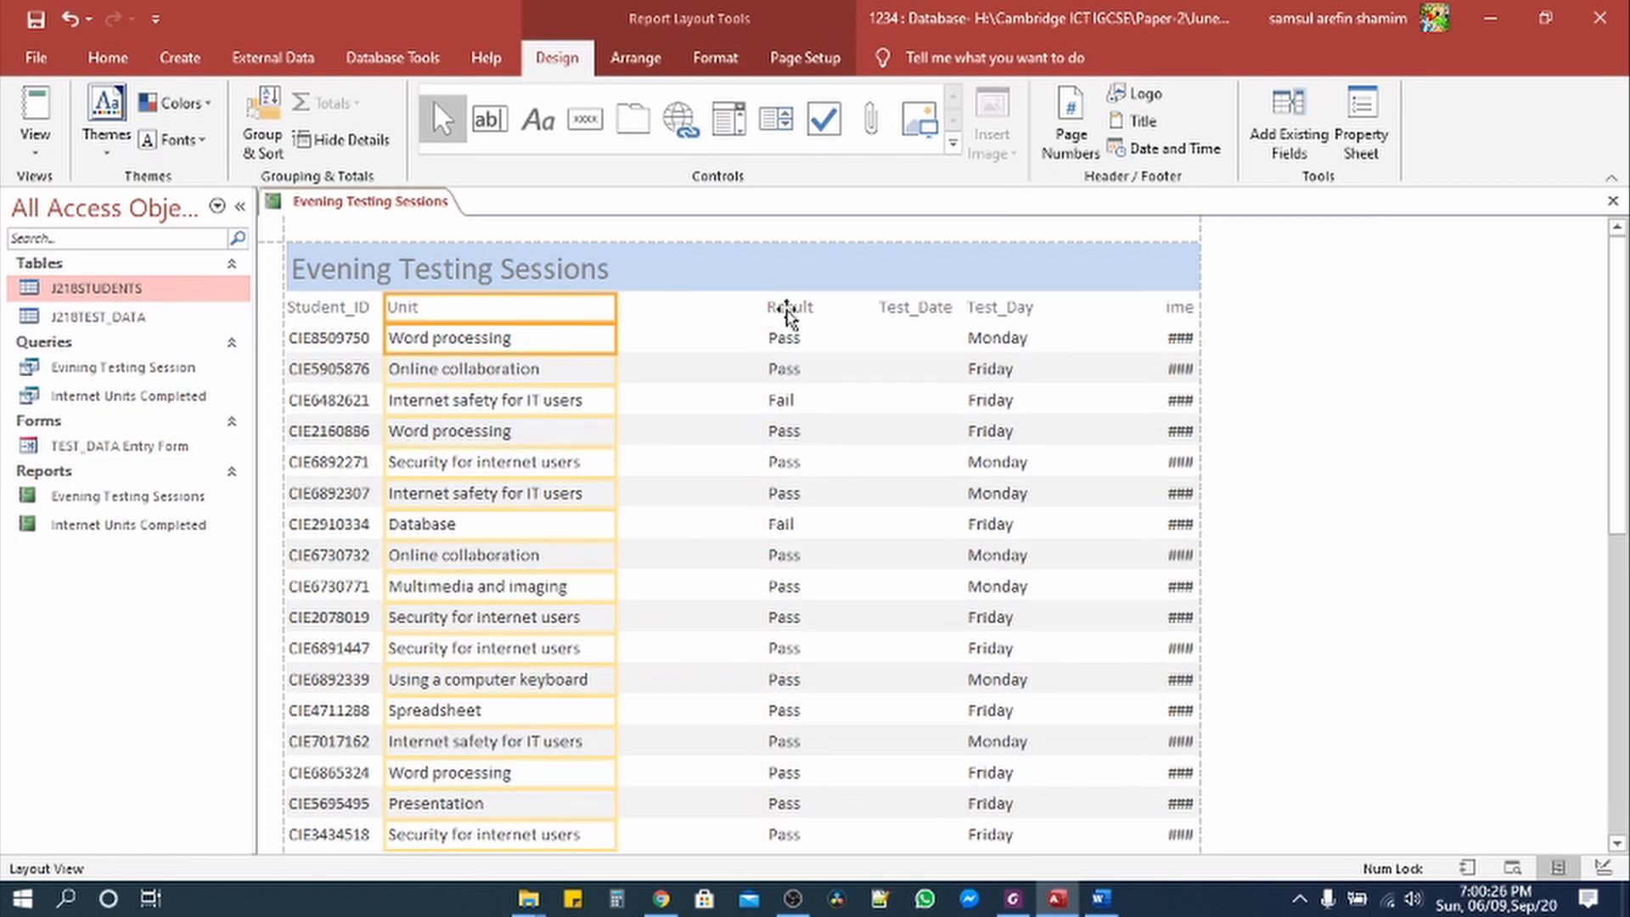
Step: Resize the Result column to sit beside Unit and fit its values
click(788, 316)
click(785, 340)
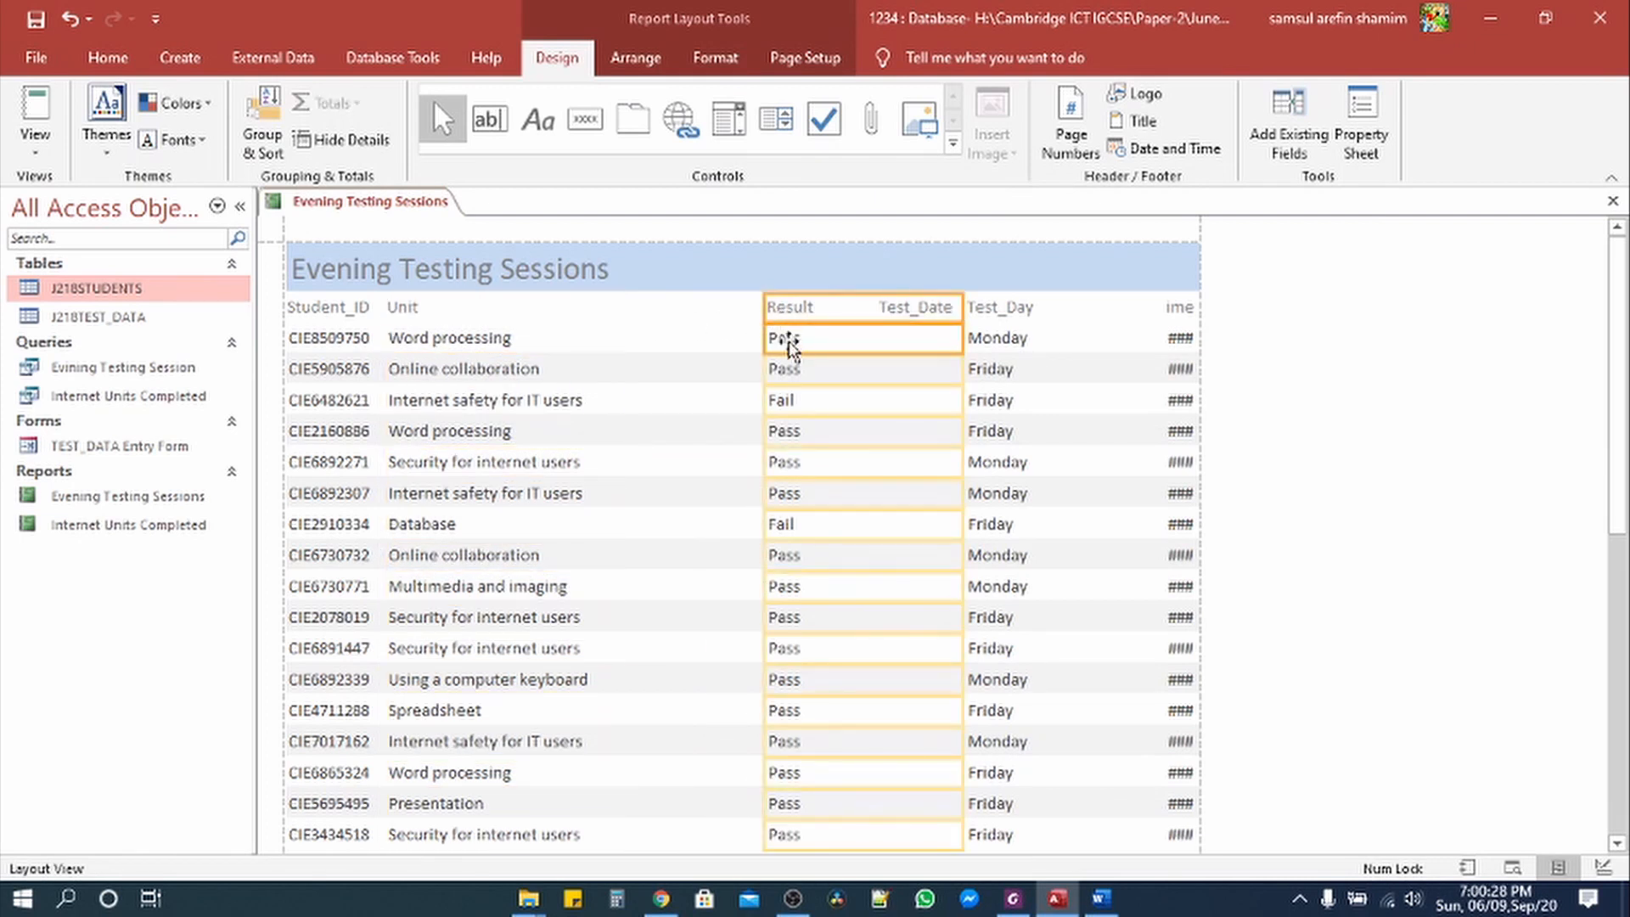
drag(765, 311, 603, 310)
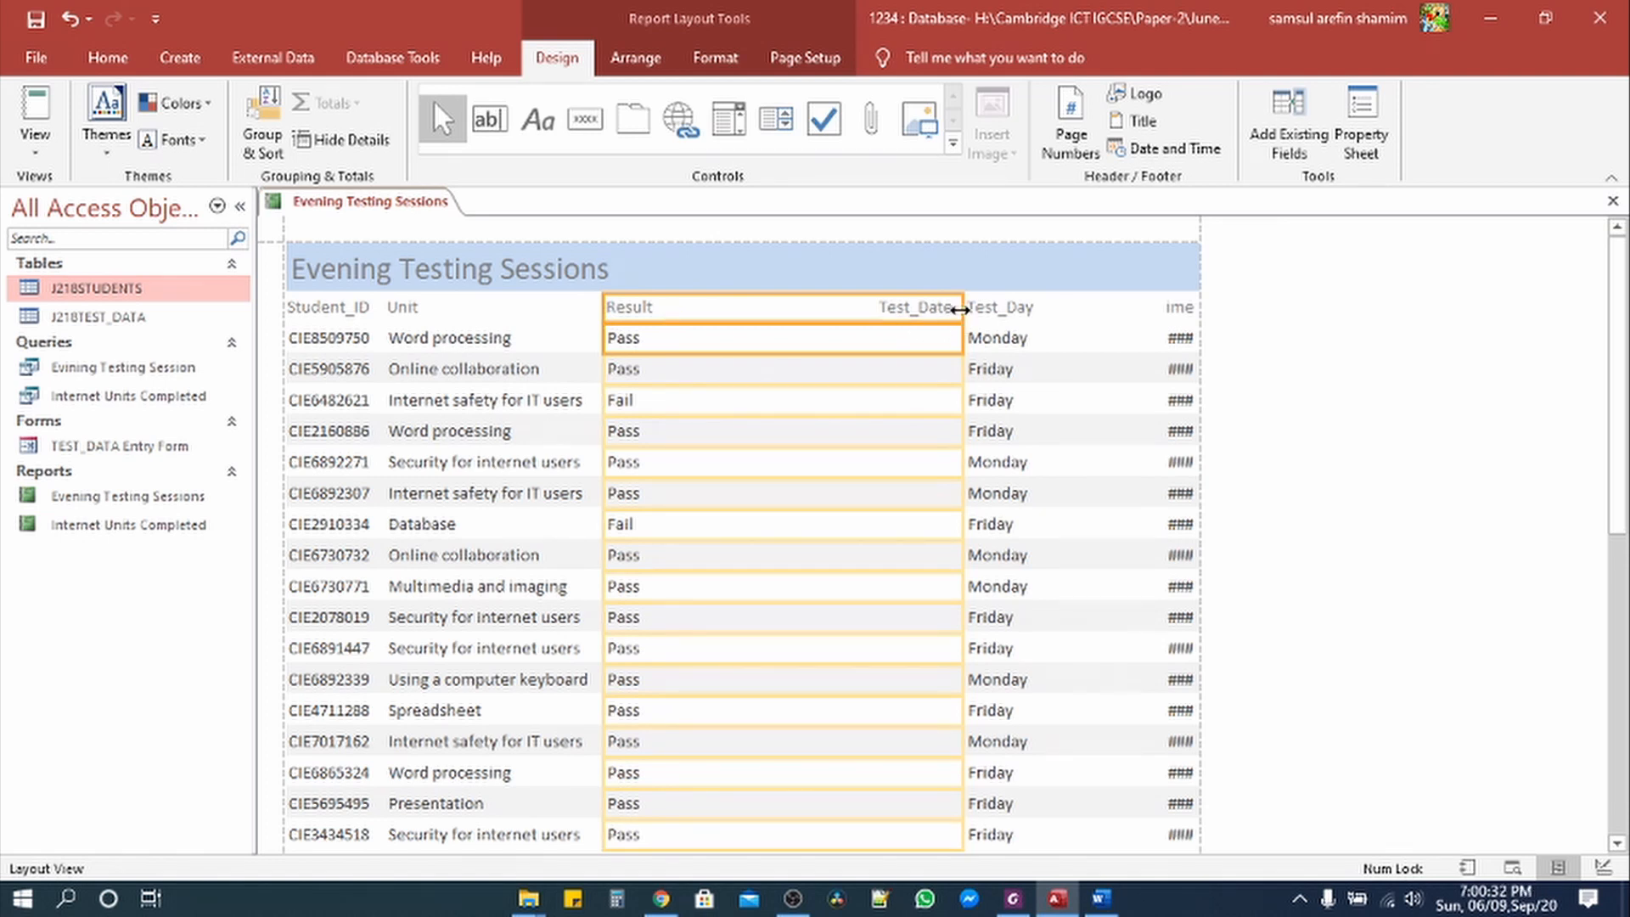
drag(959, 310, 676, 313)
click(1013, 898)
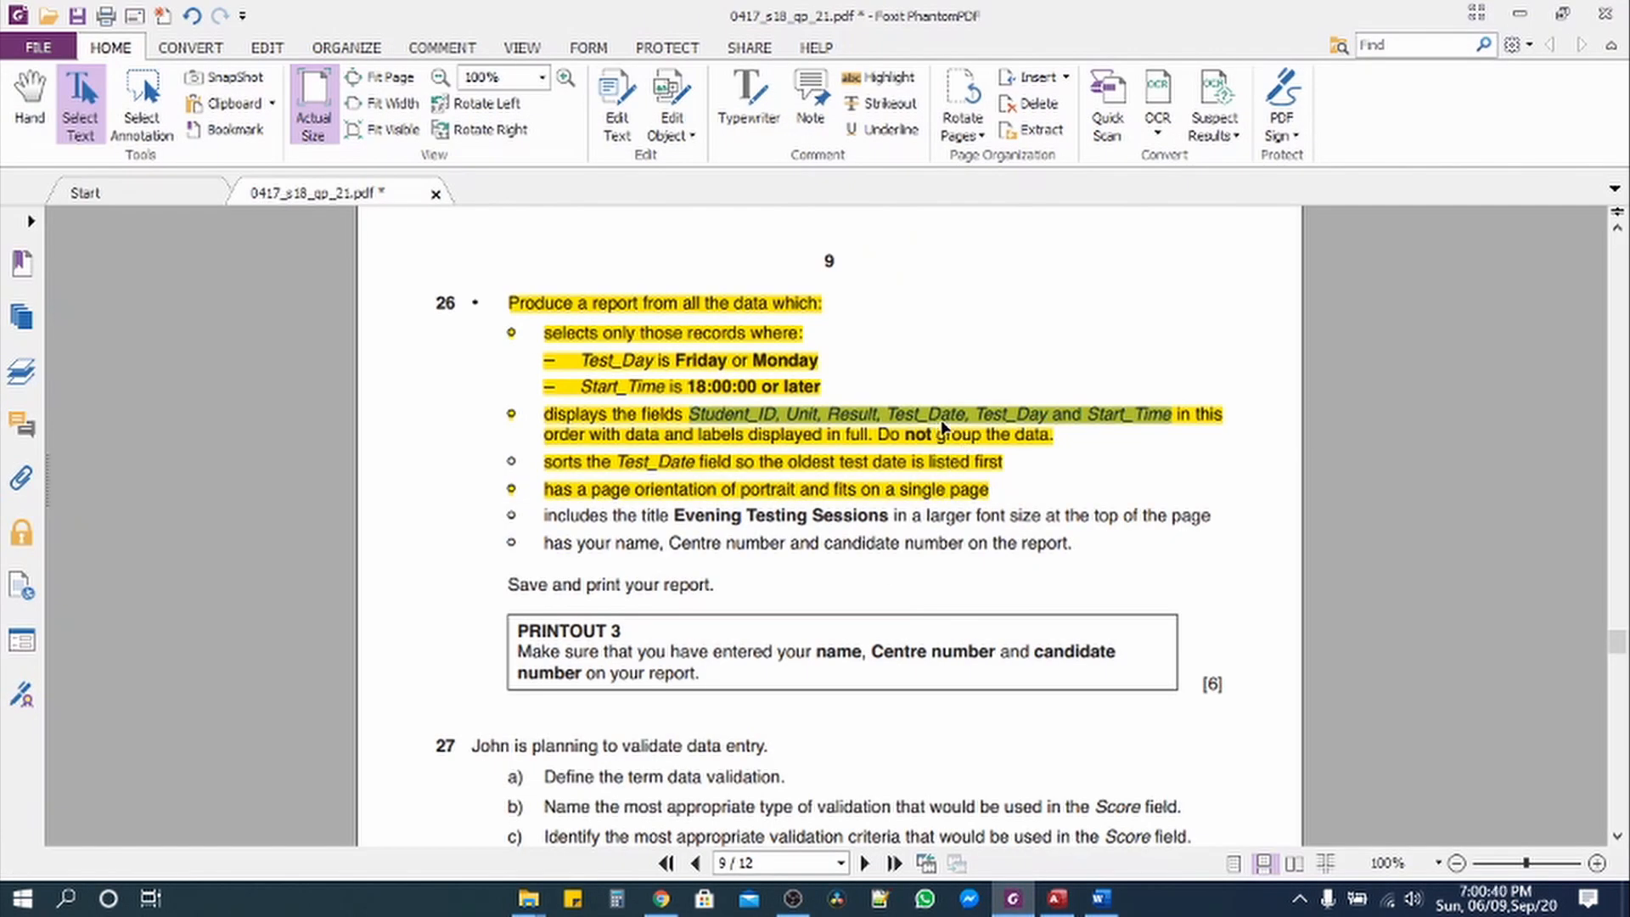
click(1013, 902)
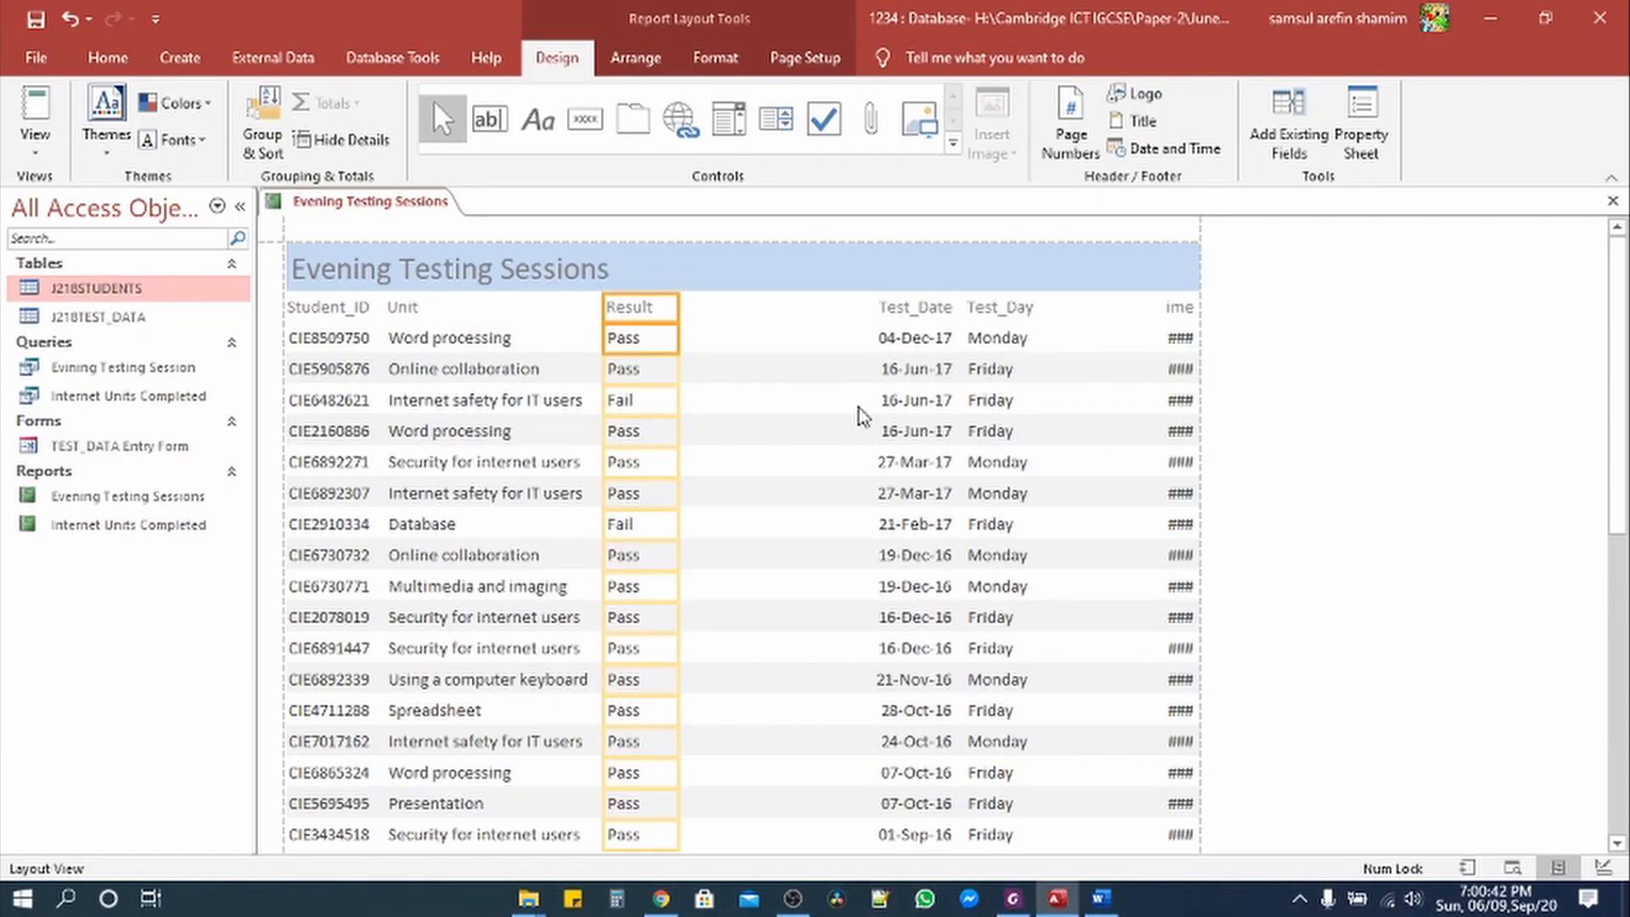
Step: Resize the Test_Date and Test_Day columns so dates and days show fully
click(918, 311)
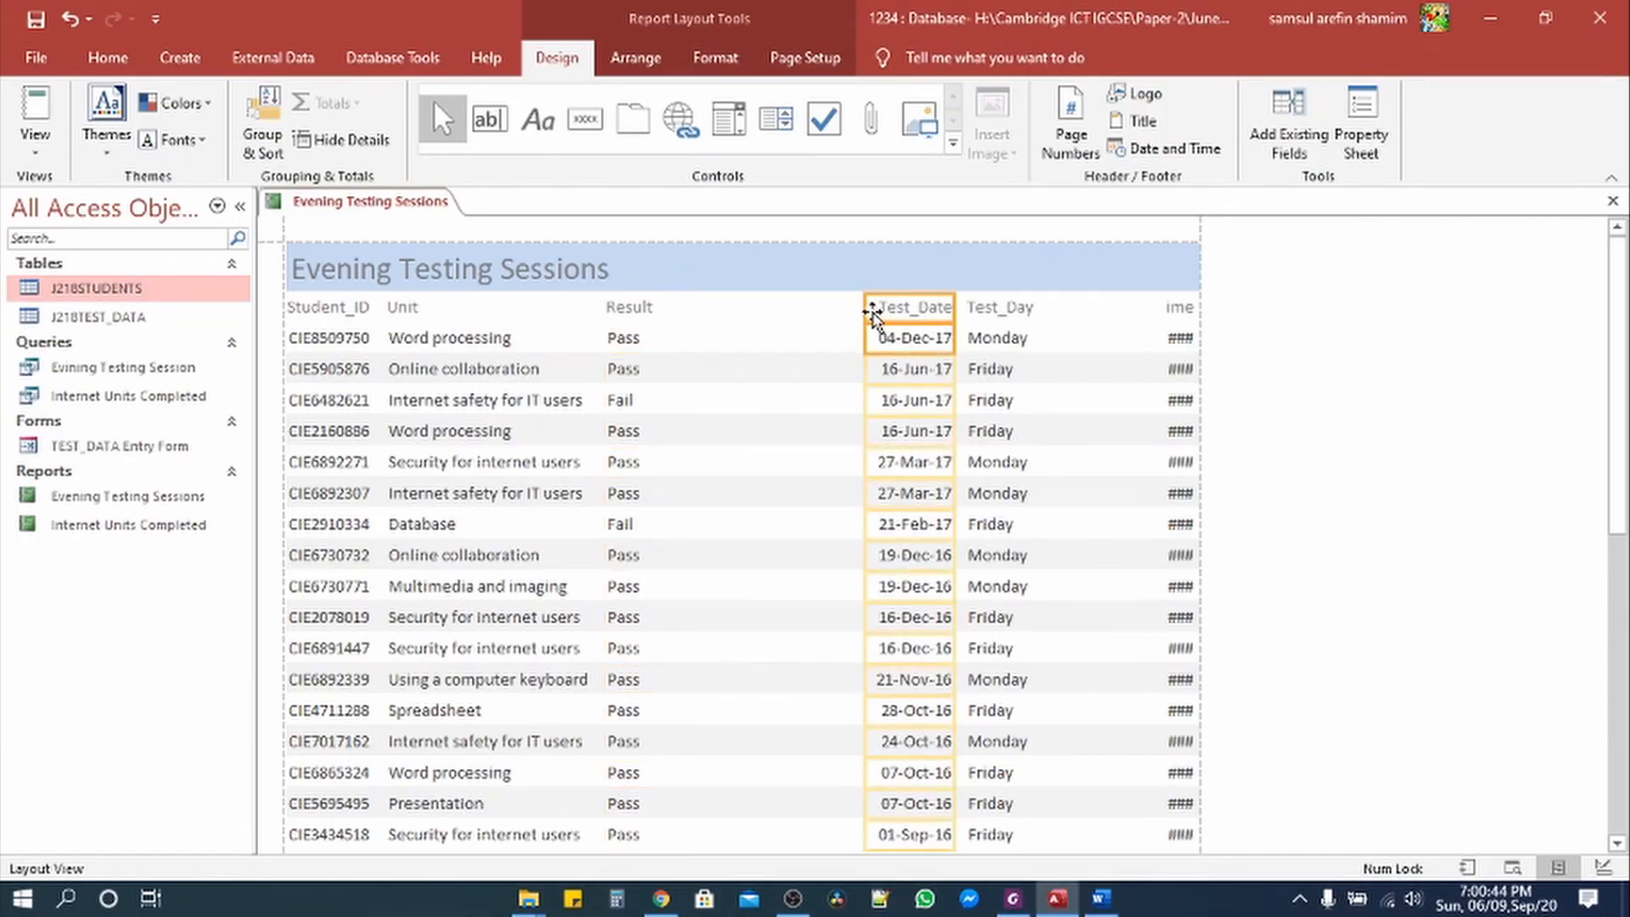
drag(864, 313, 682, 315)
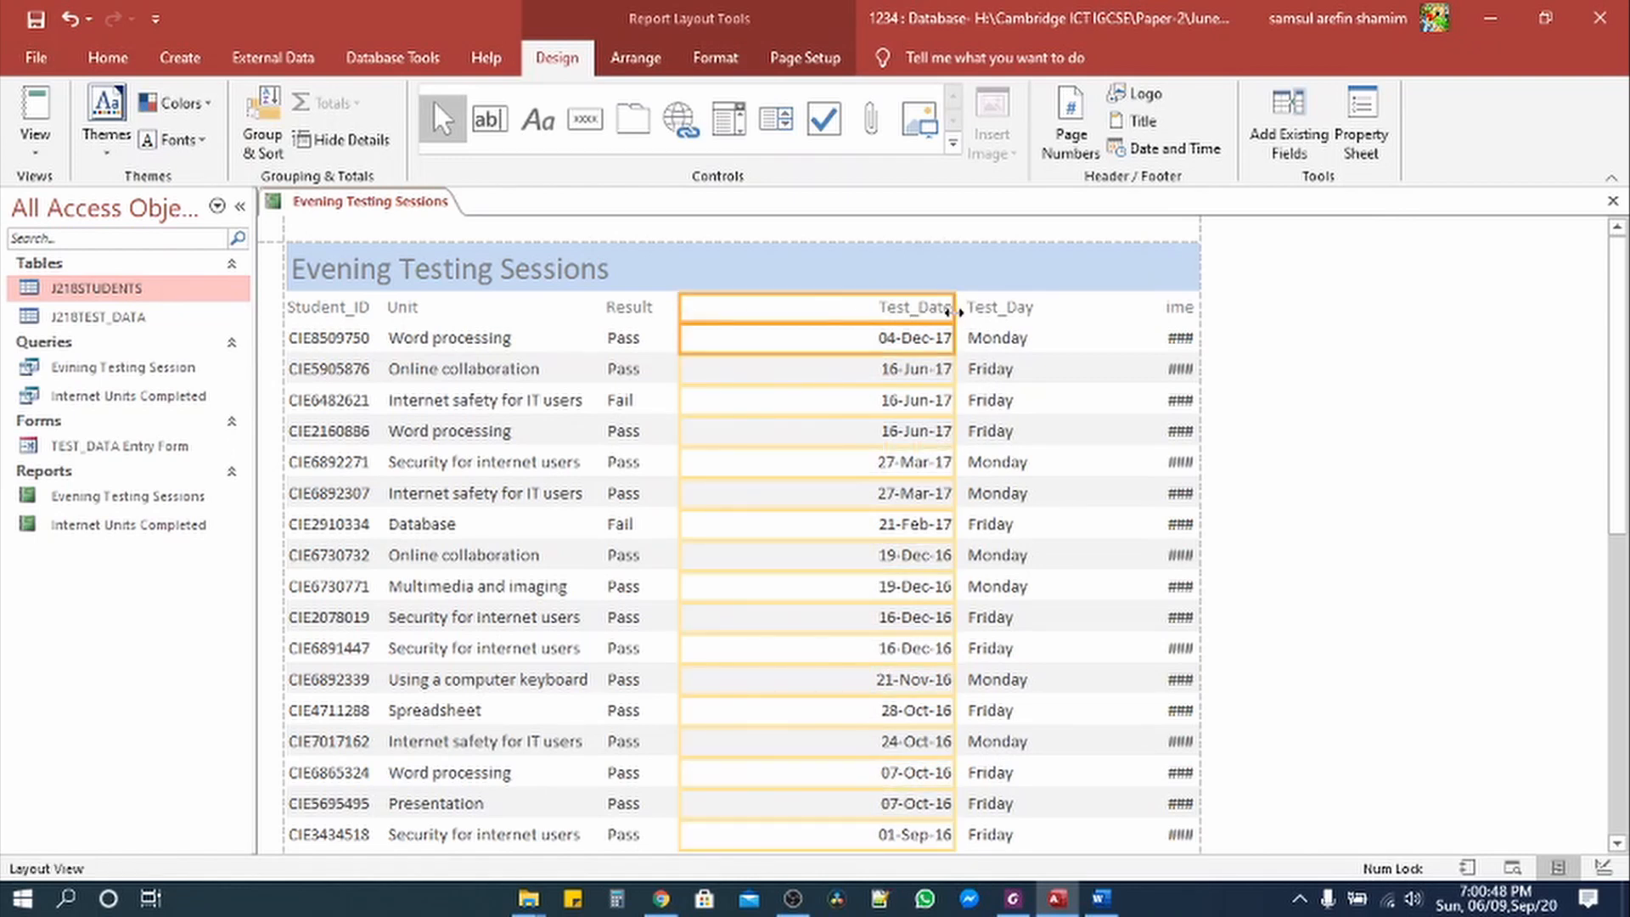
drag(955, 312, 780, 312)
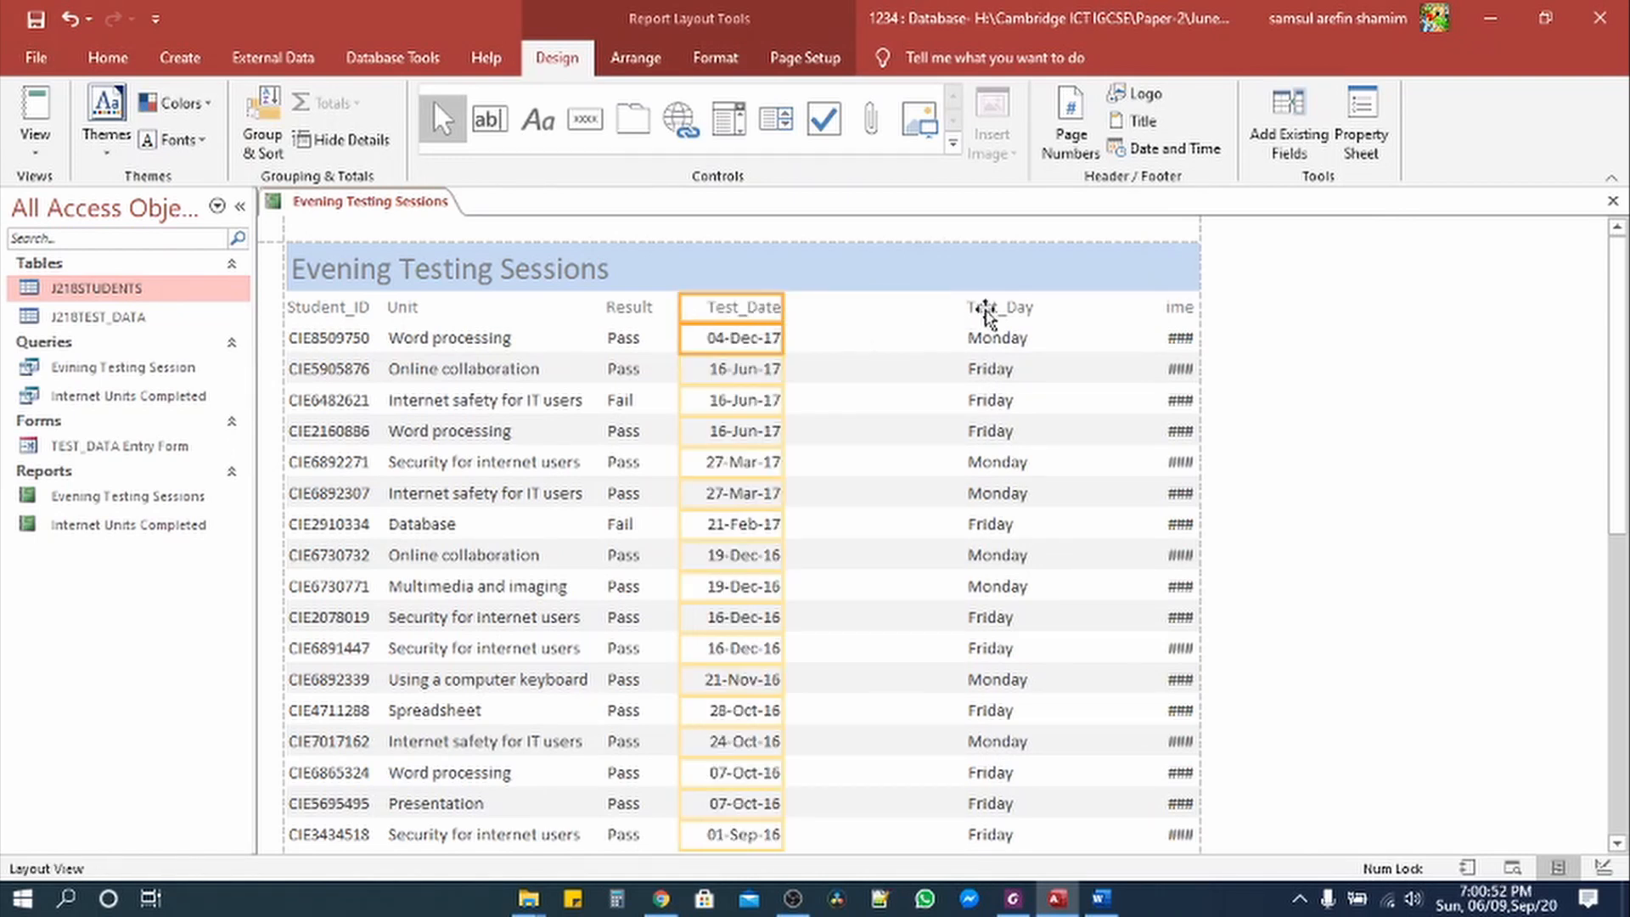
click(976, 333)
drag(962, 306, 804, 308)
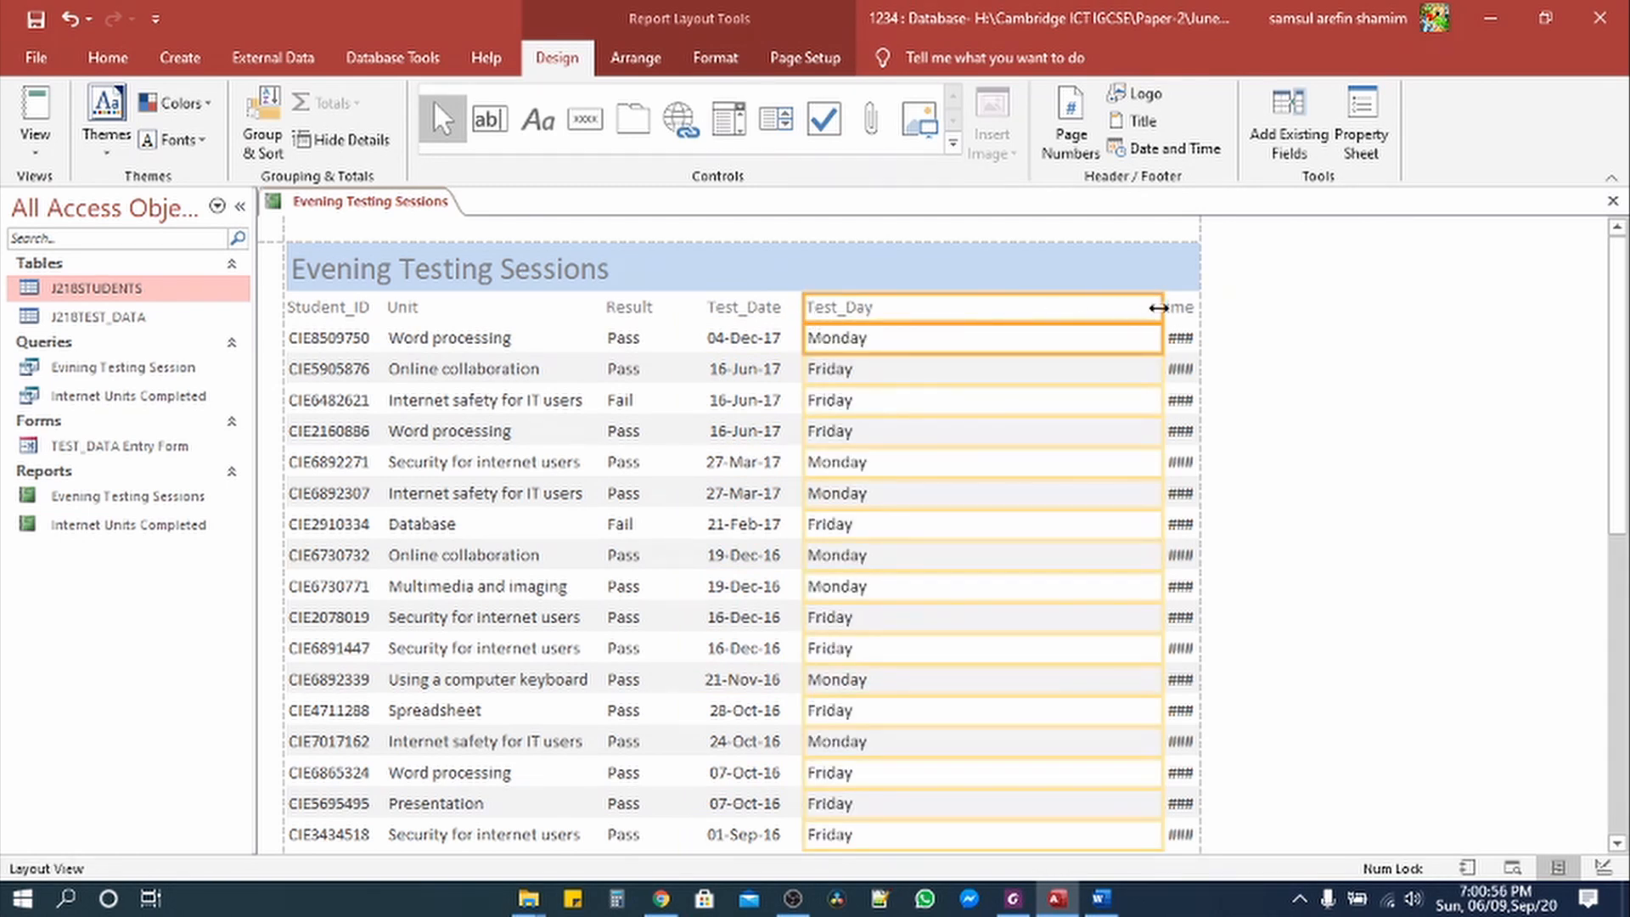
drag(1162, 307, 901, 309)
Step: Resize the Start_Time column so its times show fully within the page width
click(1167, 322)
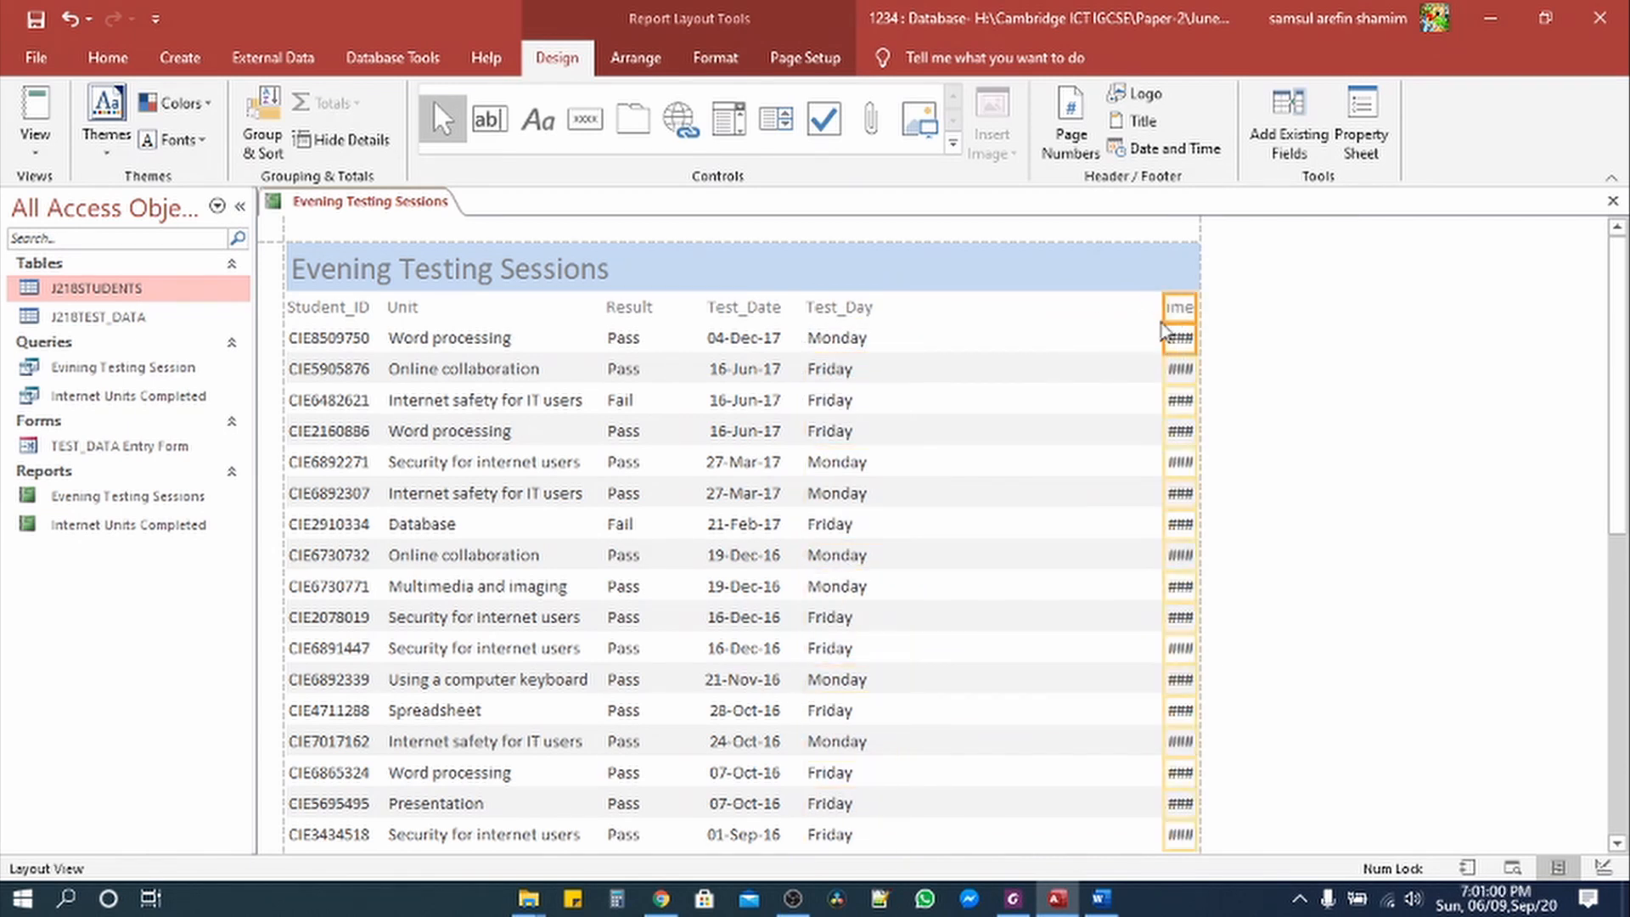
drag(1163, 307, 893, 308)
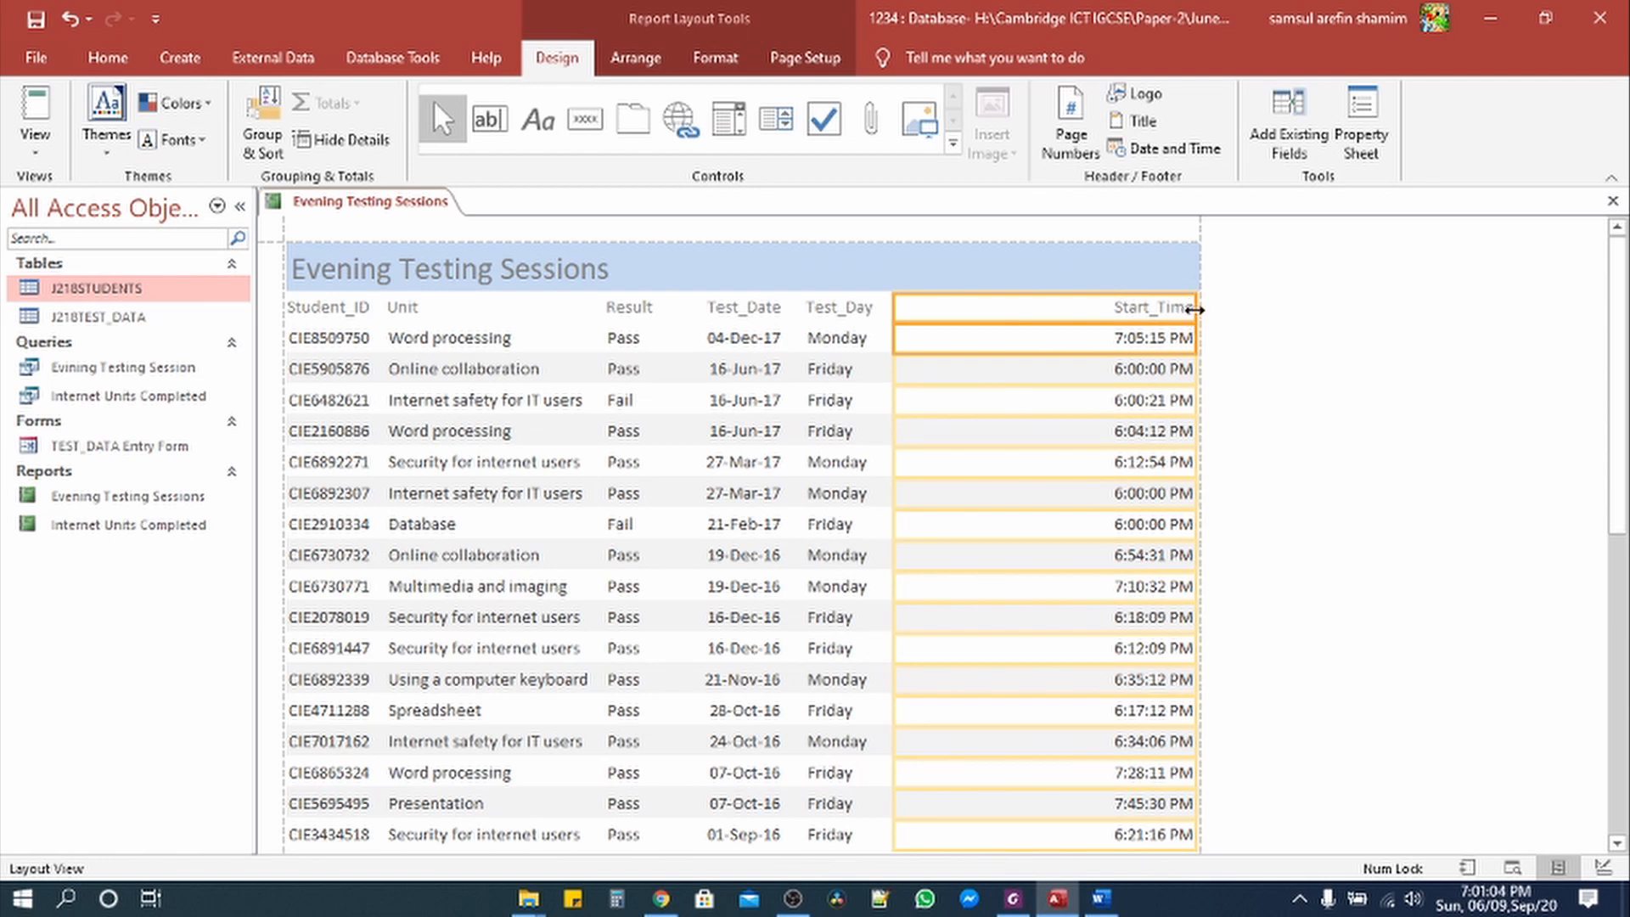
drag(1195, 310, 1000, 308)
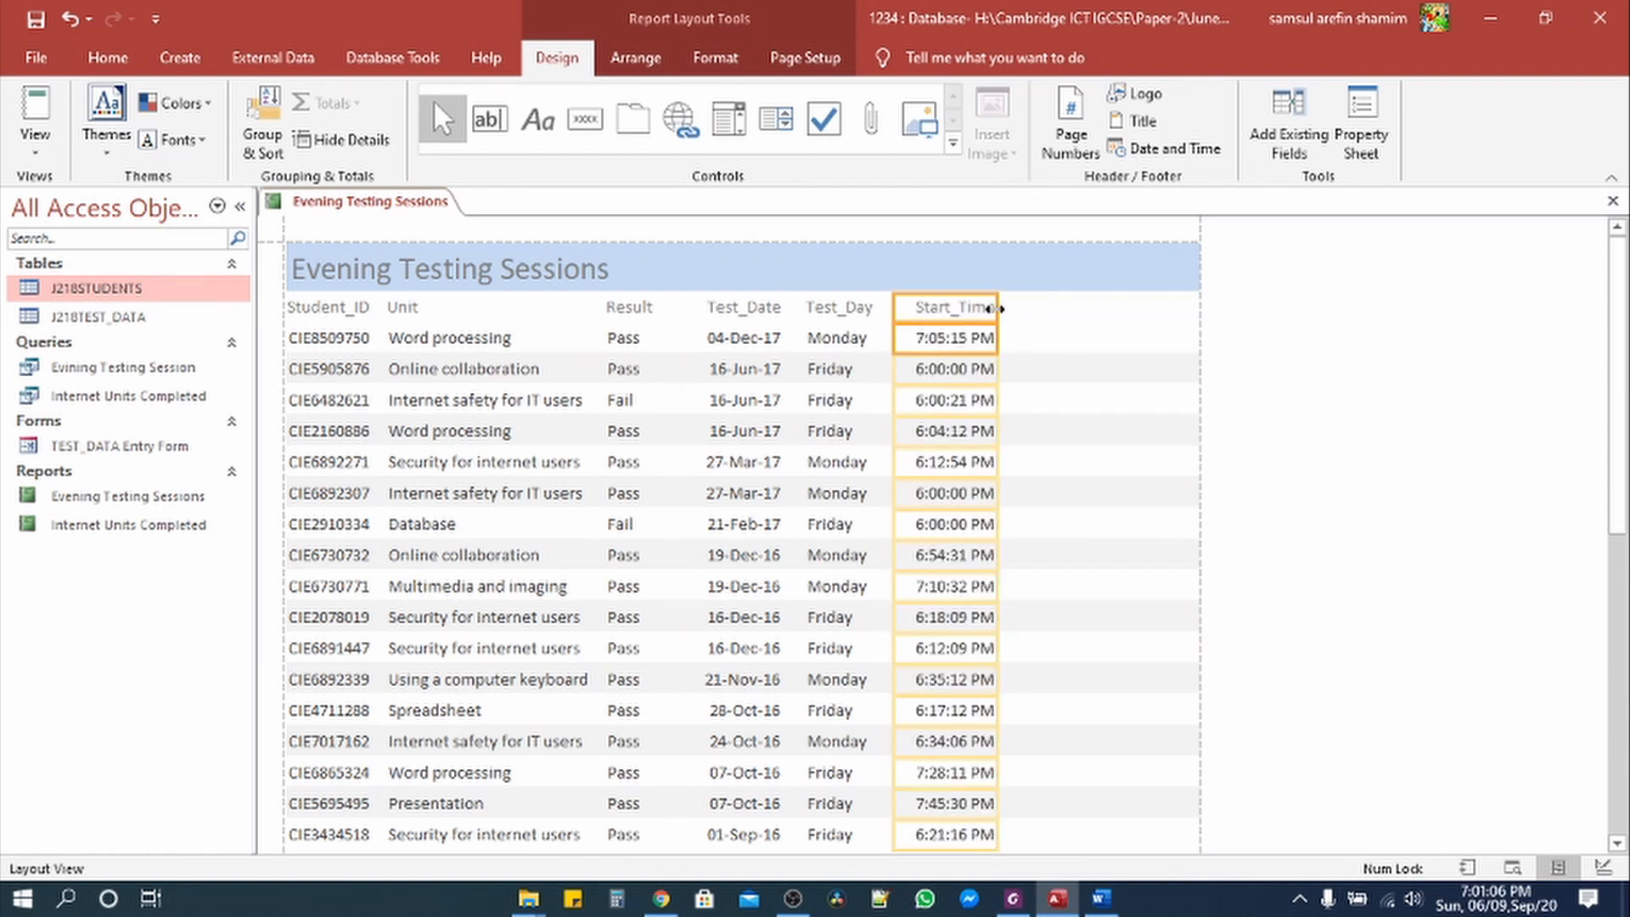
click(1012, 898)
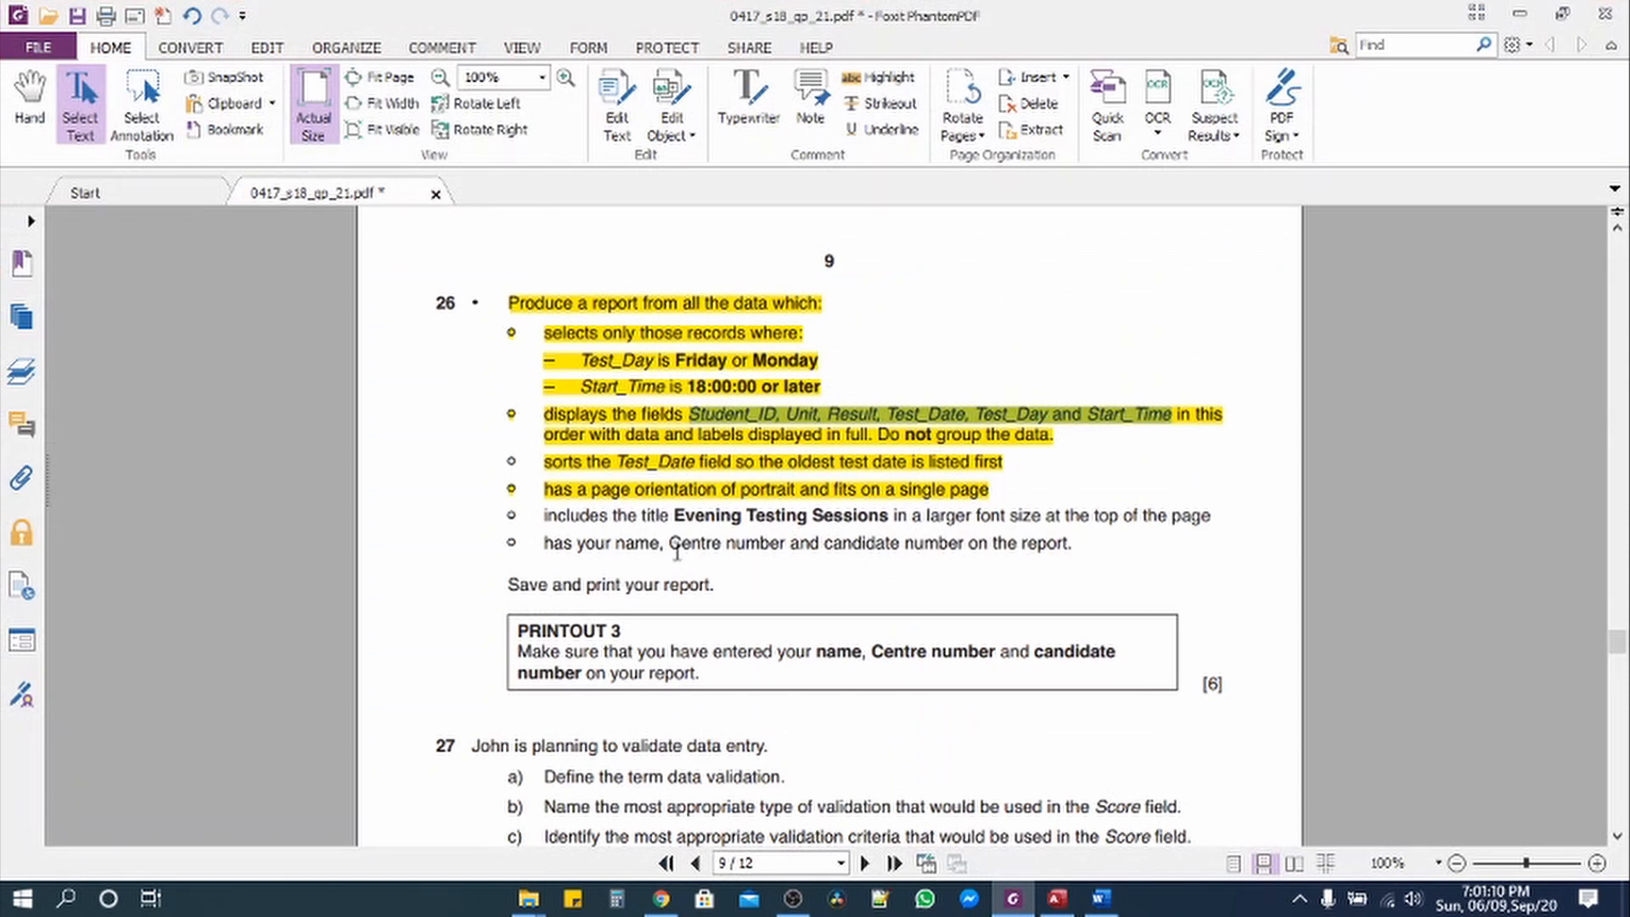
Step: Select the larger-title requirement in the question, then return to the Access report
drag(546, 515, 1235, 510)
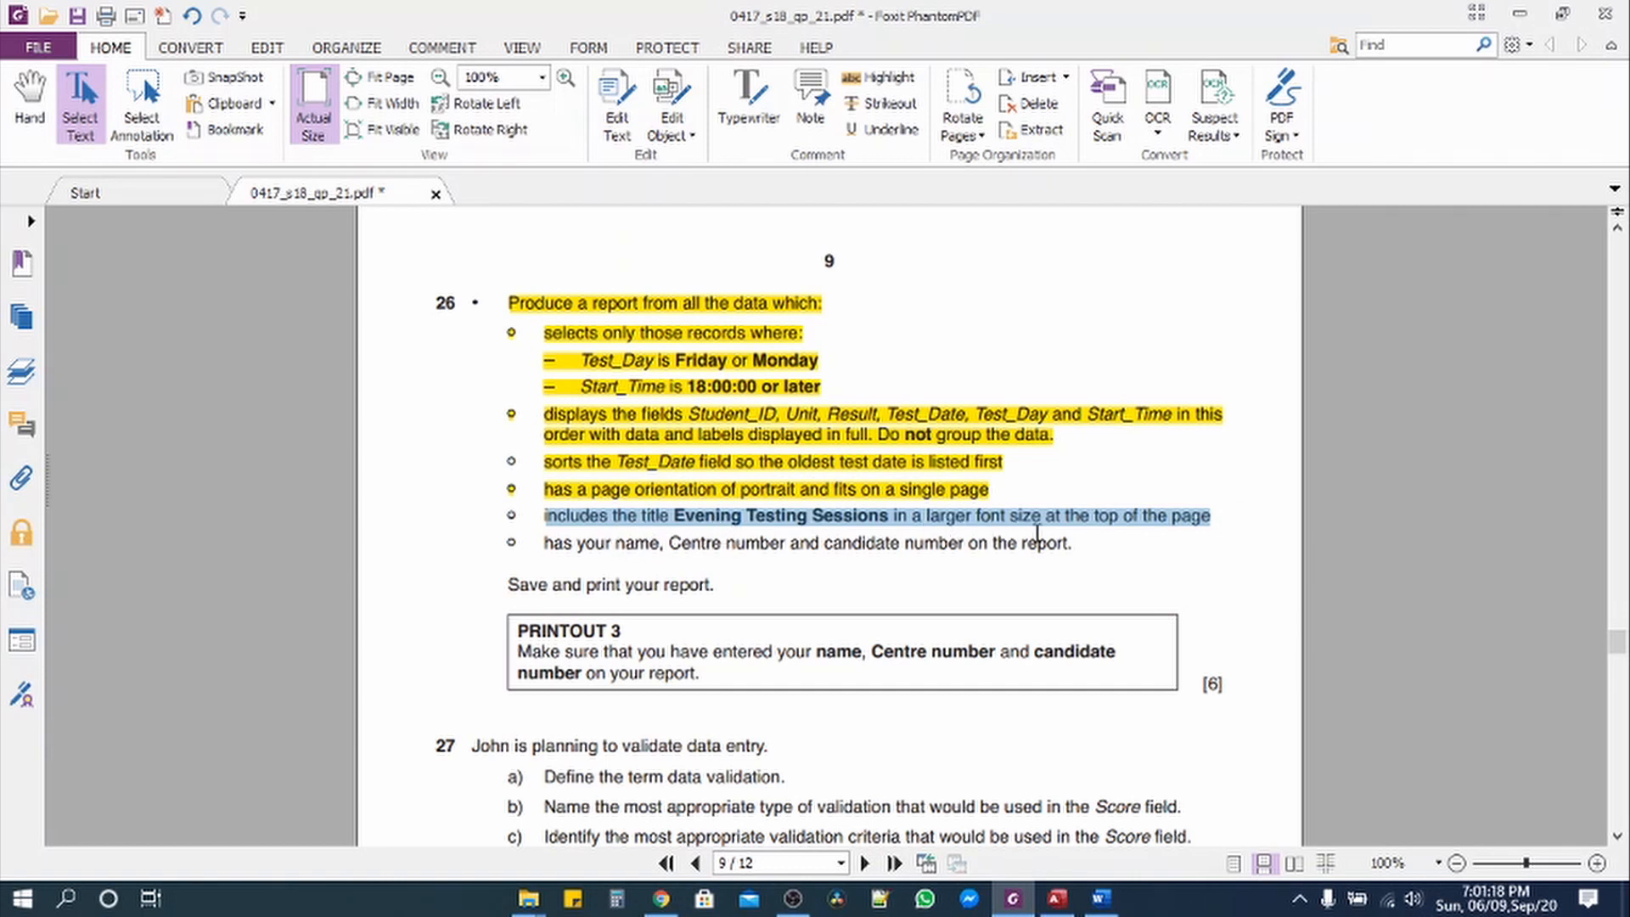
click(1057, 898)
click(48, 149)
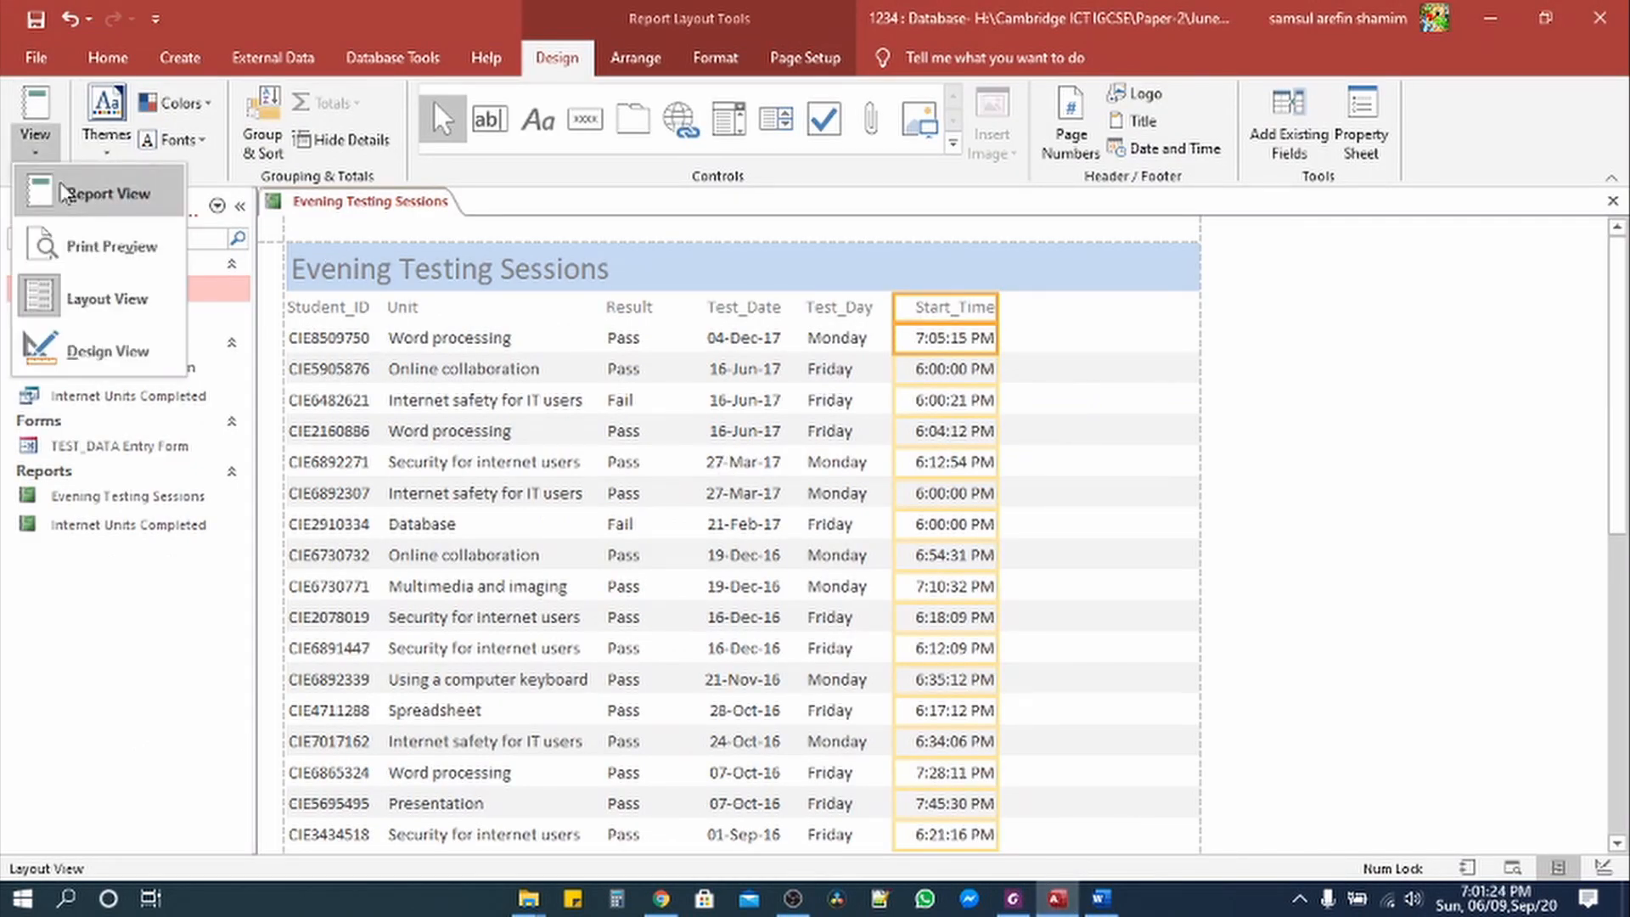
Step: In Design View, widen the Evening Testing Sessions title label and set its font size to 36
click(100, 343)
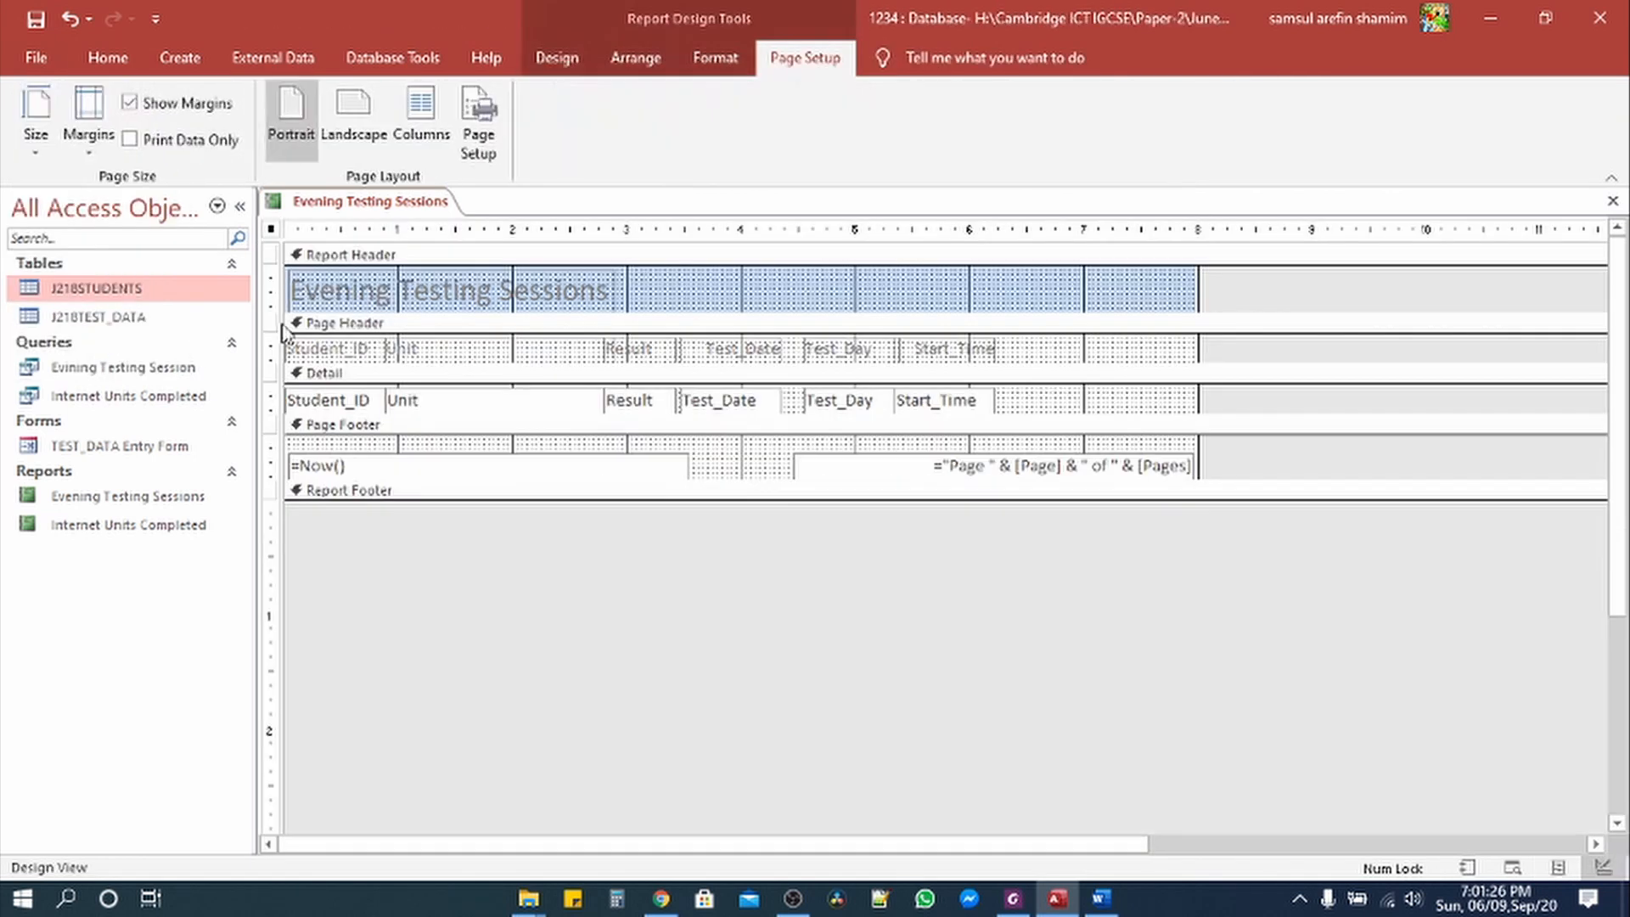
click(480, 298)
drag(615, 289, 1086, 288)
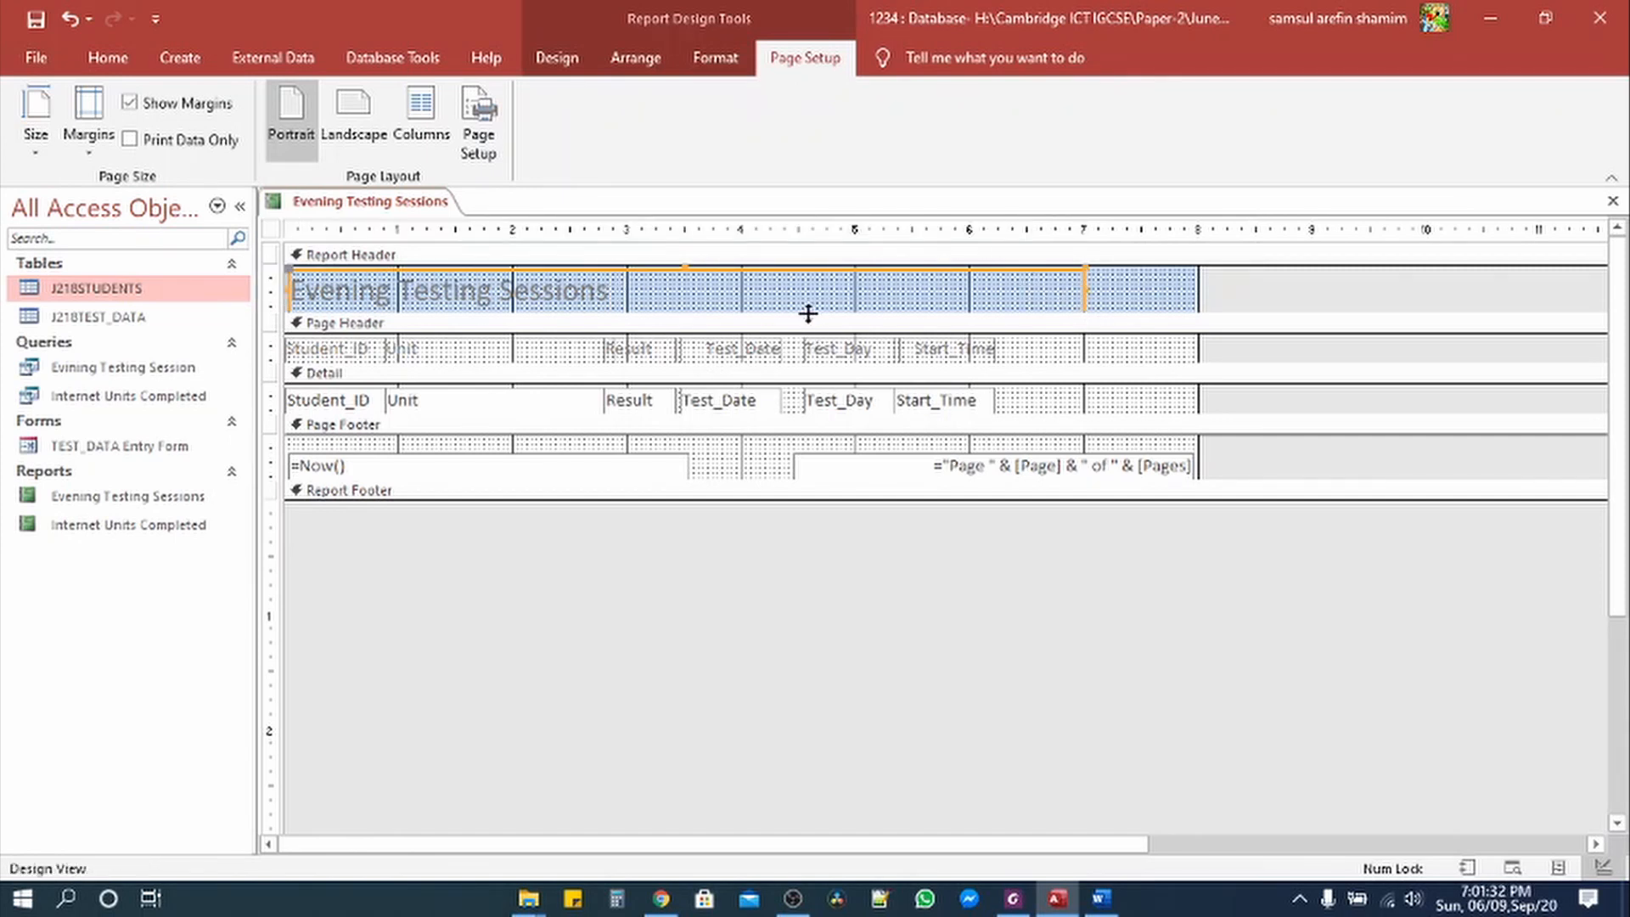
drag(809, 313, 809, 336)
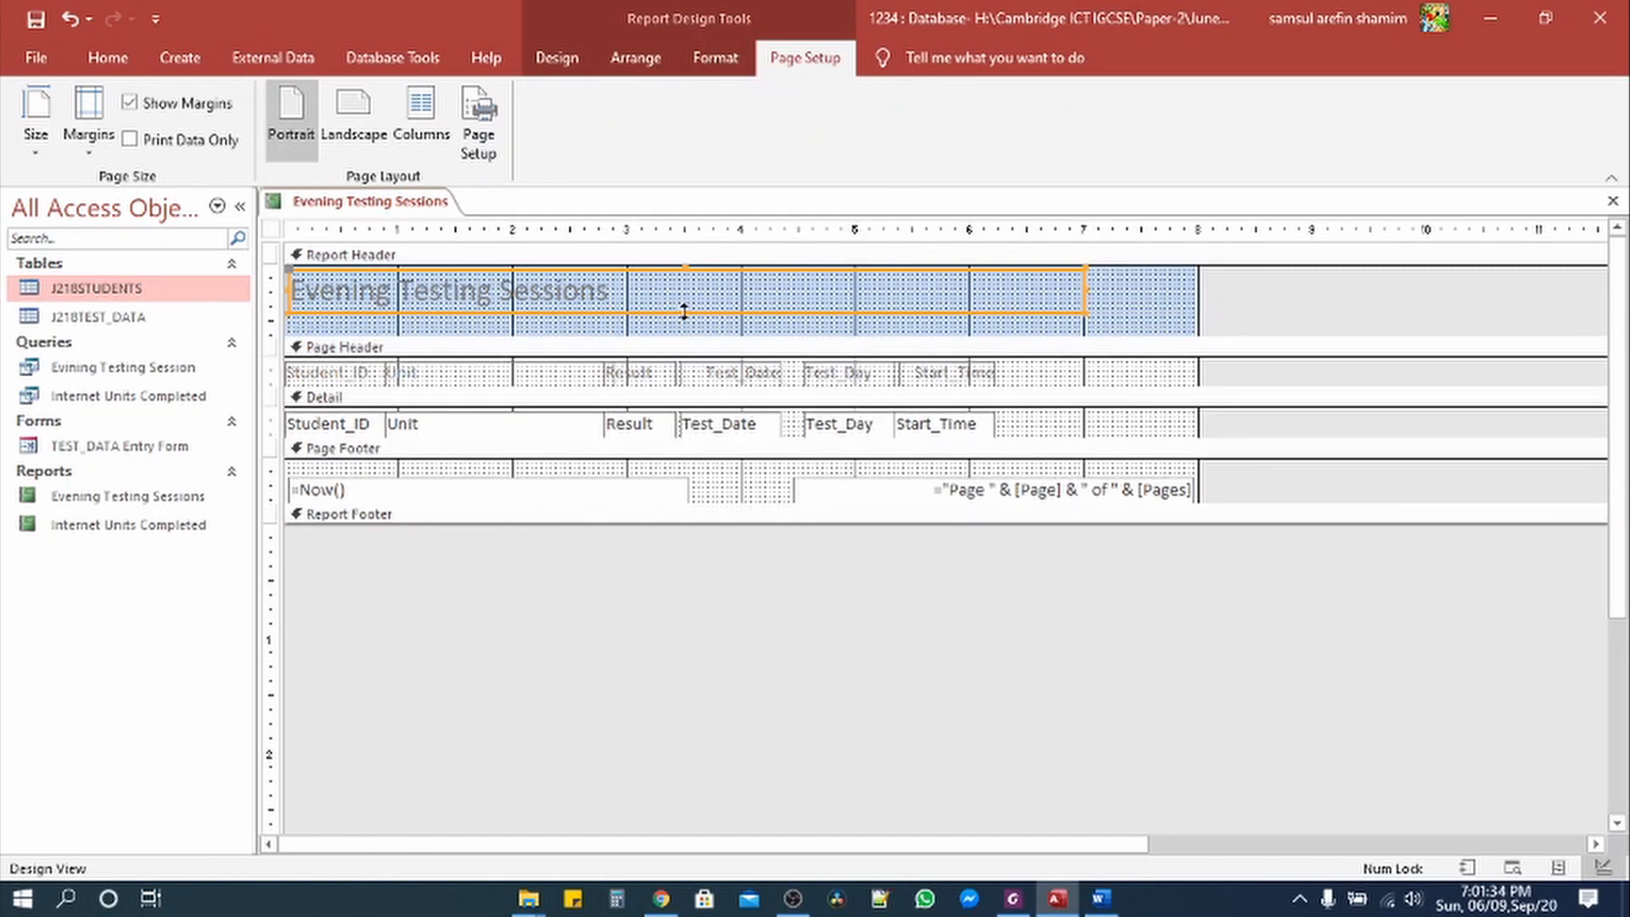
drag(684, 312, 287, 295)
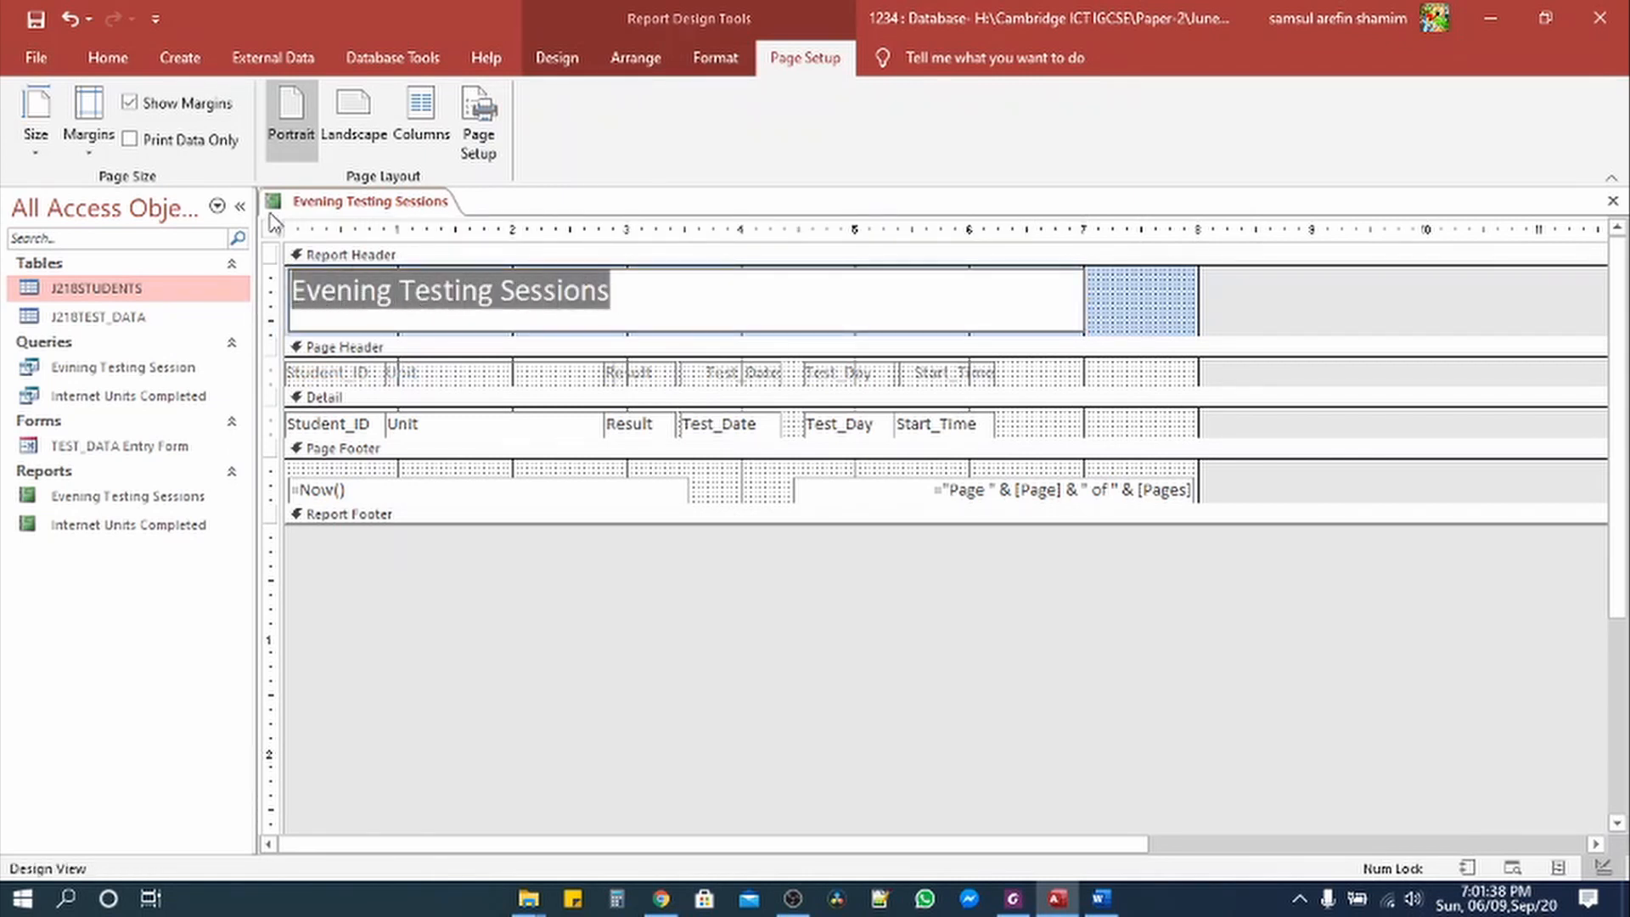
click(102, 61)
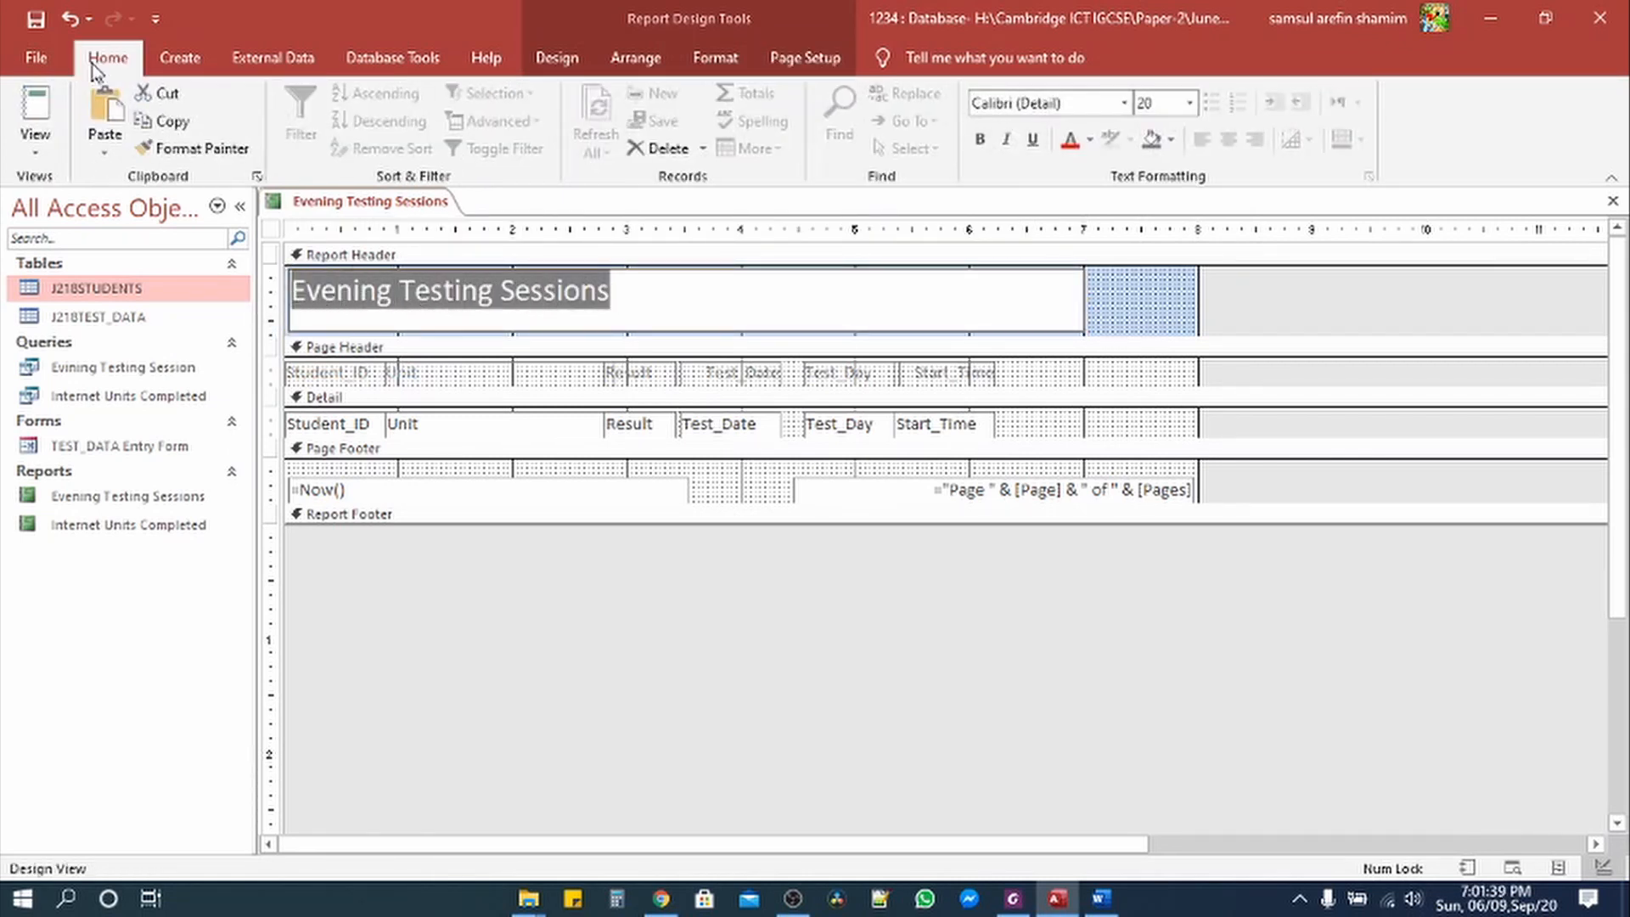
click(1190, 103)
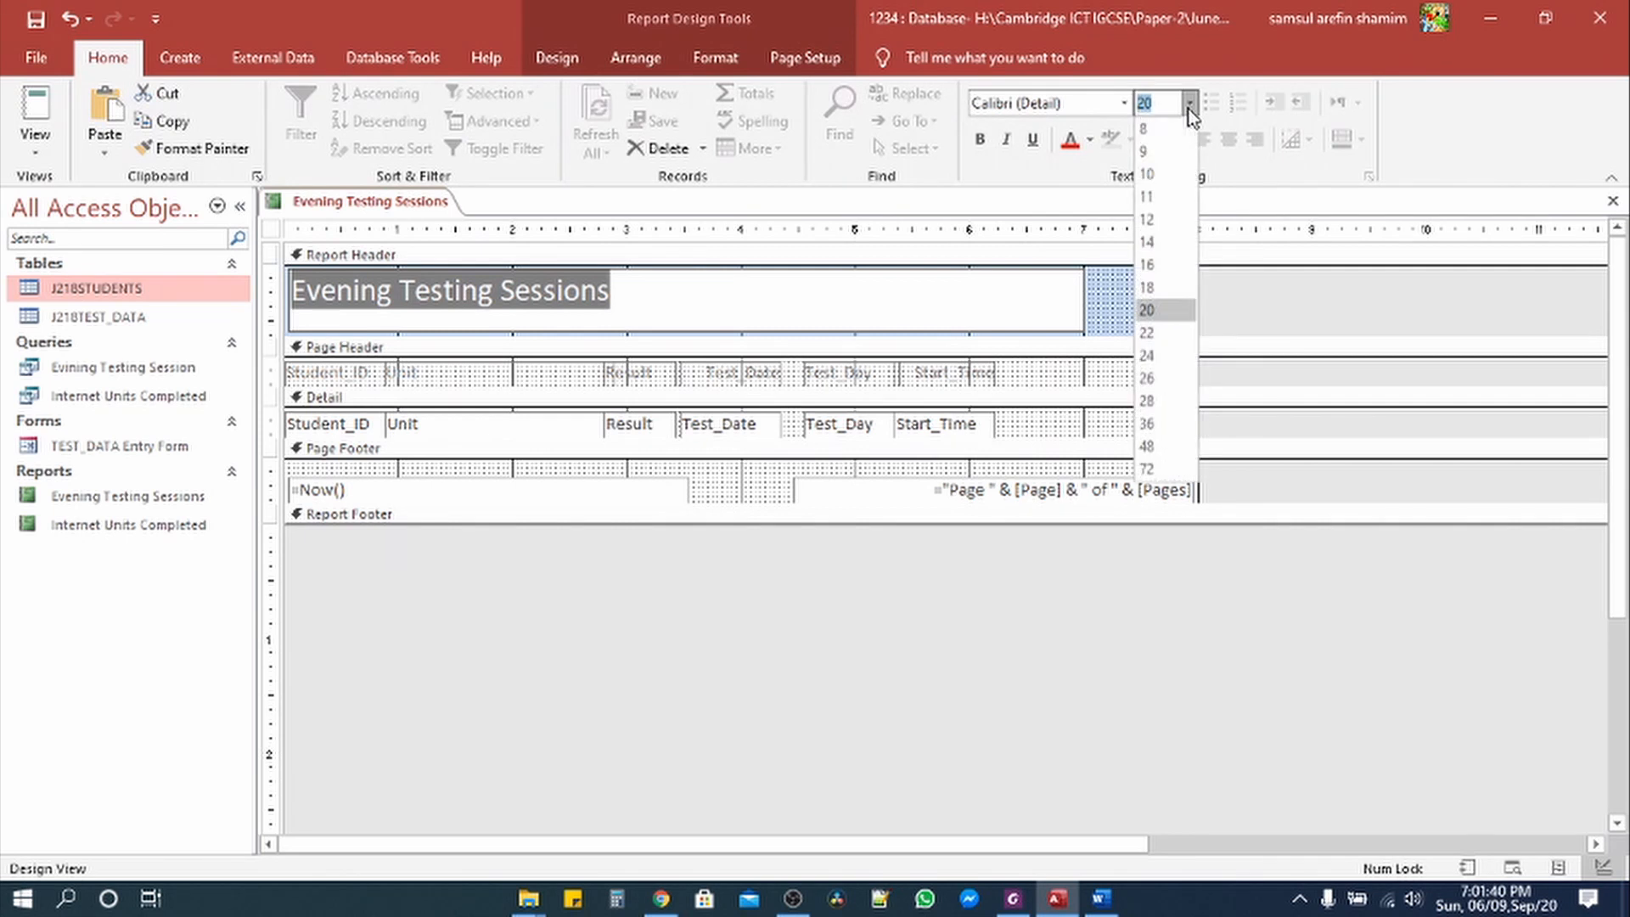
click(1151, 424)
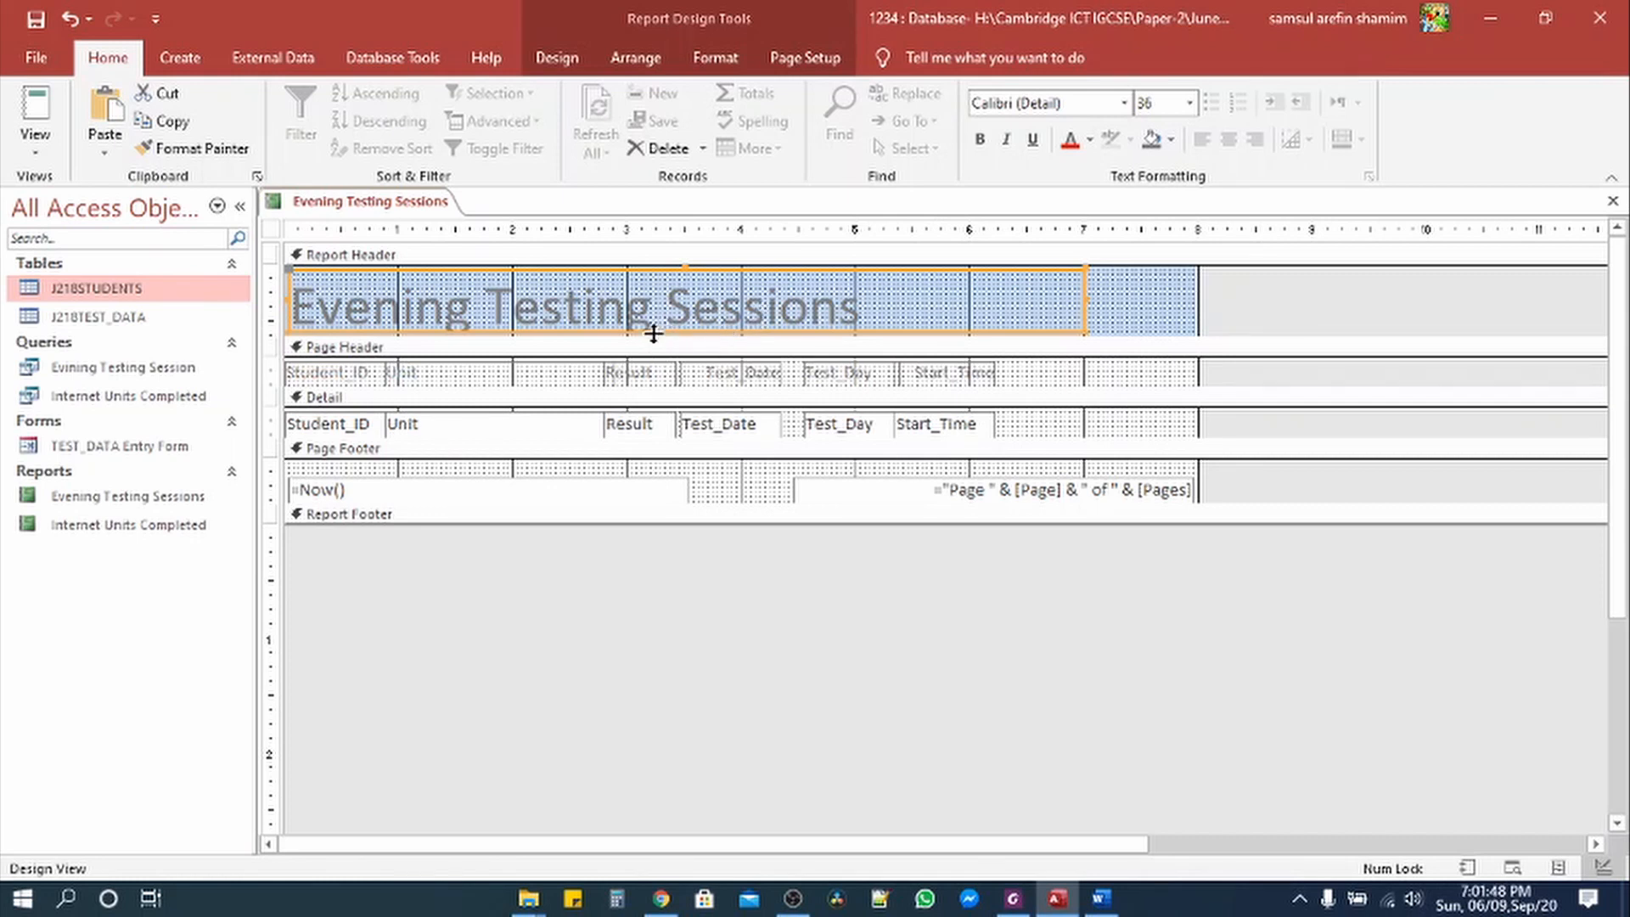
Step: Fit the title label and Report Header height to the 36 pt title text
drag(653, 334, 653, 349)
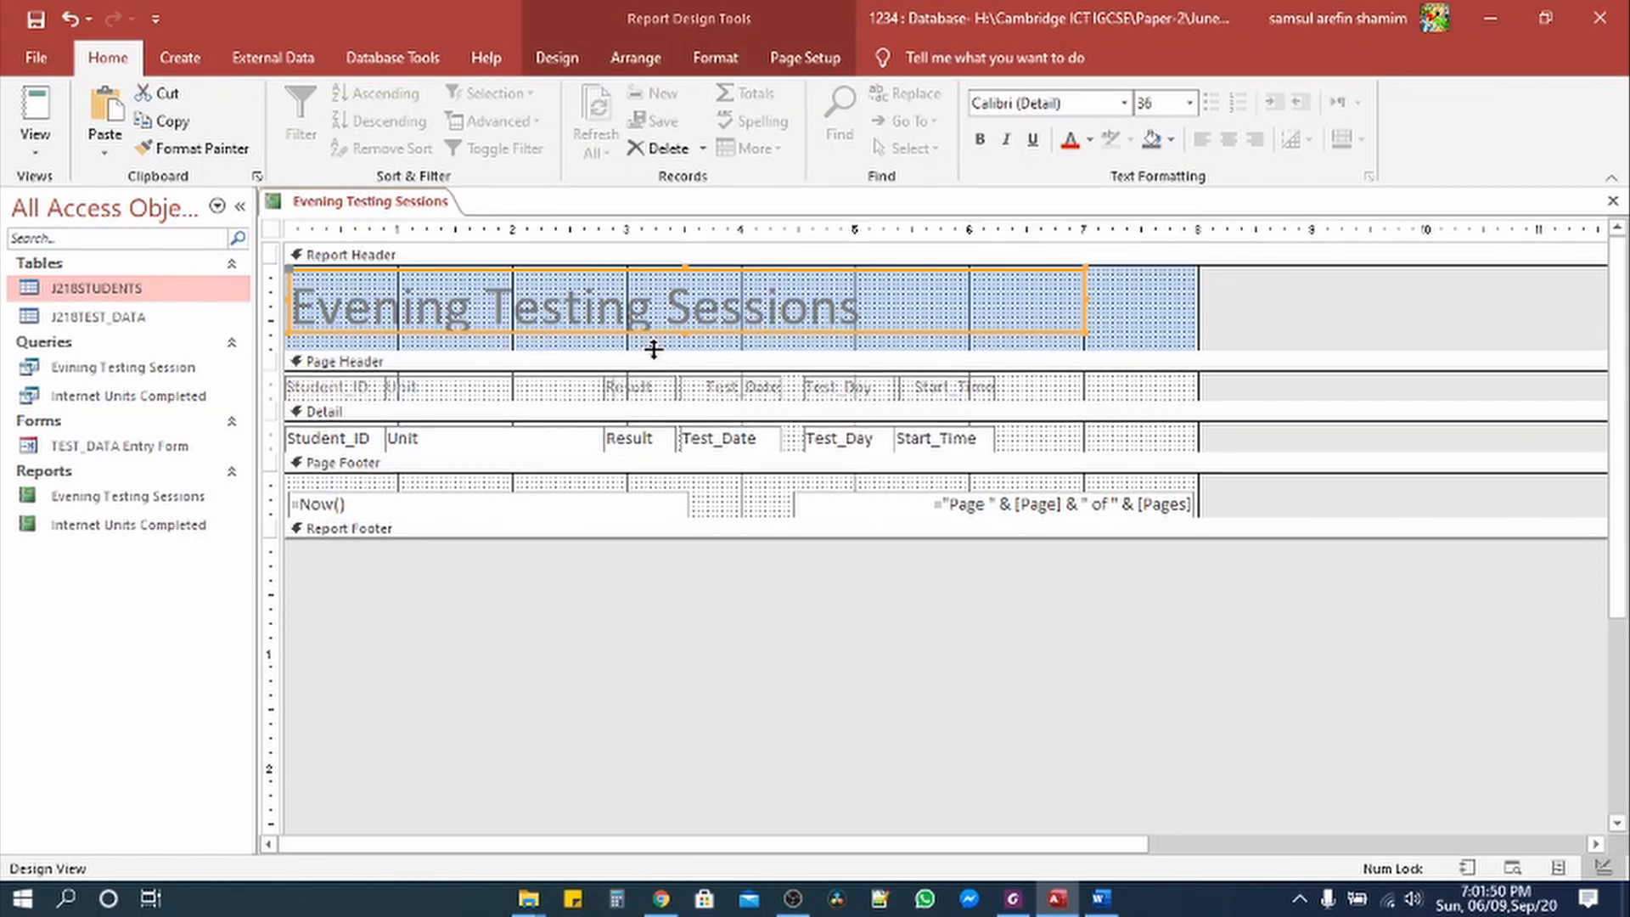
click(685, 339)
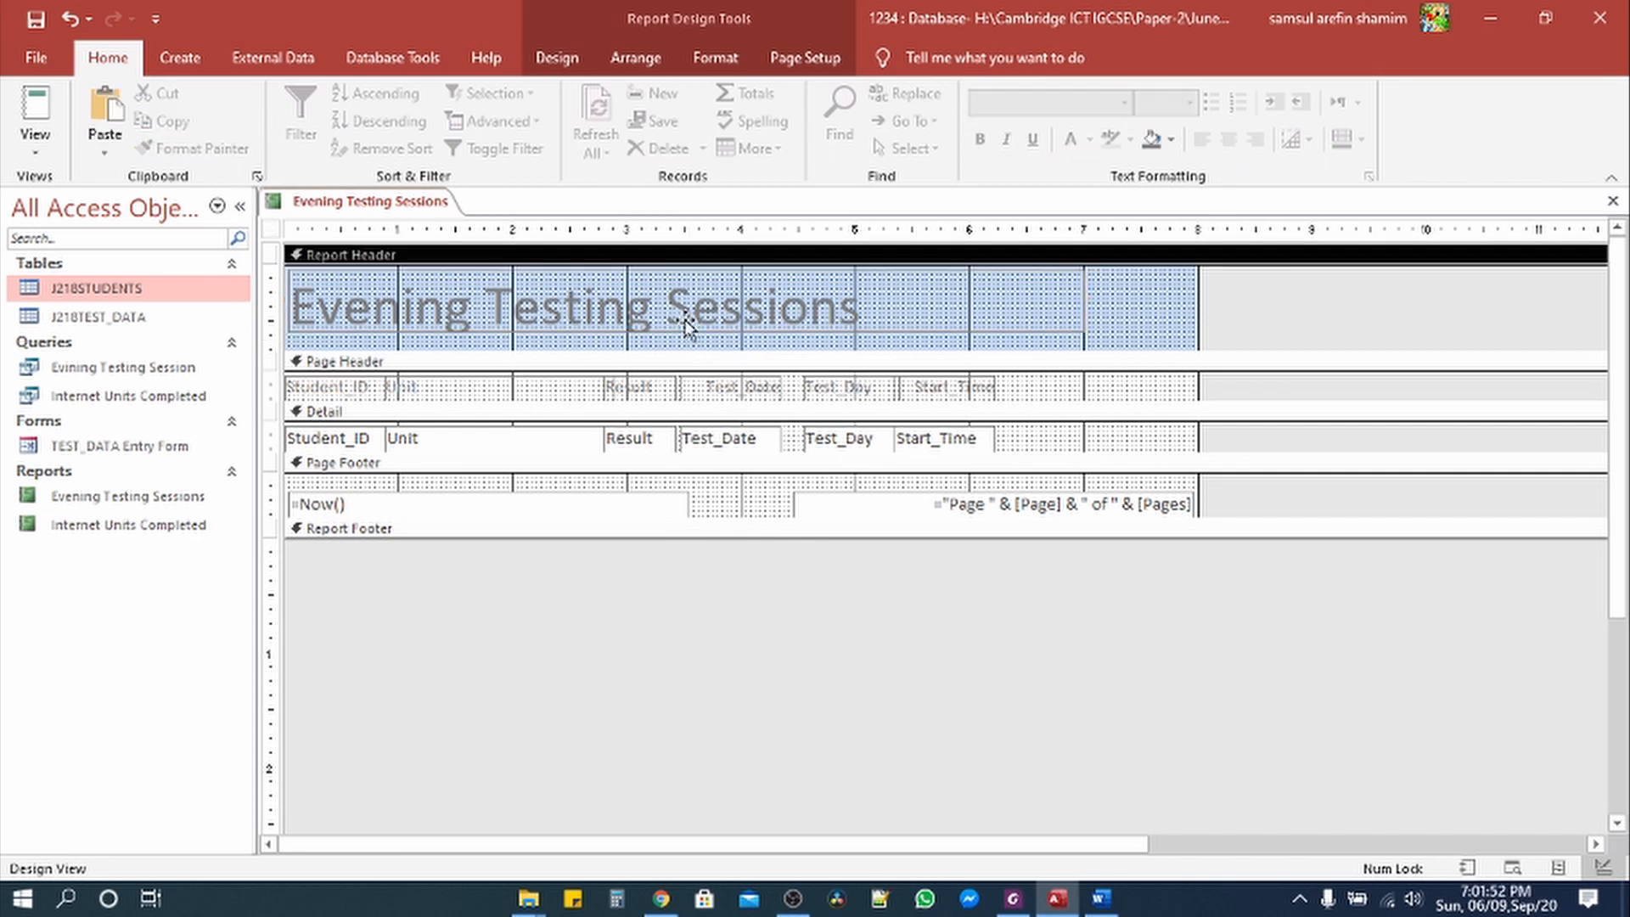
click(689, 326)
drag(684, 331, 684, 343)
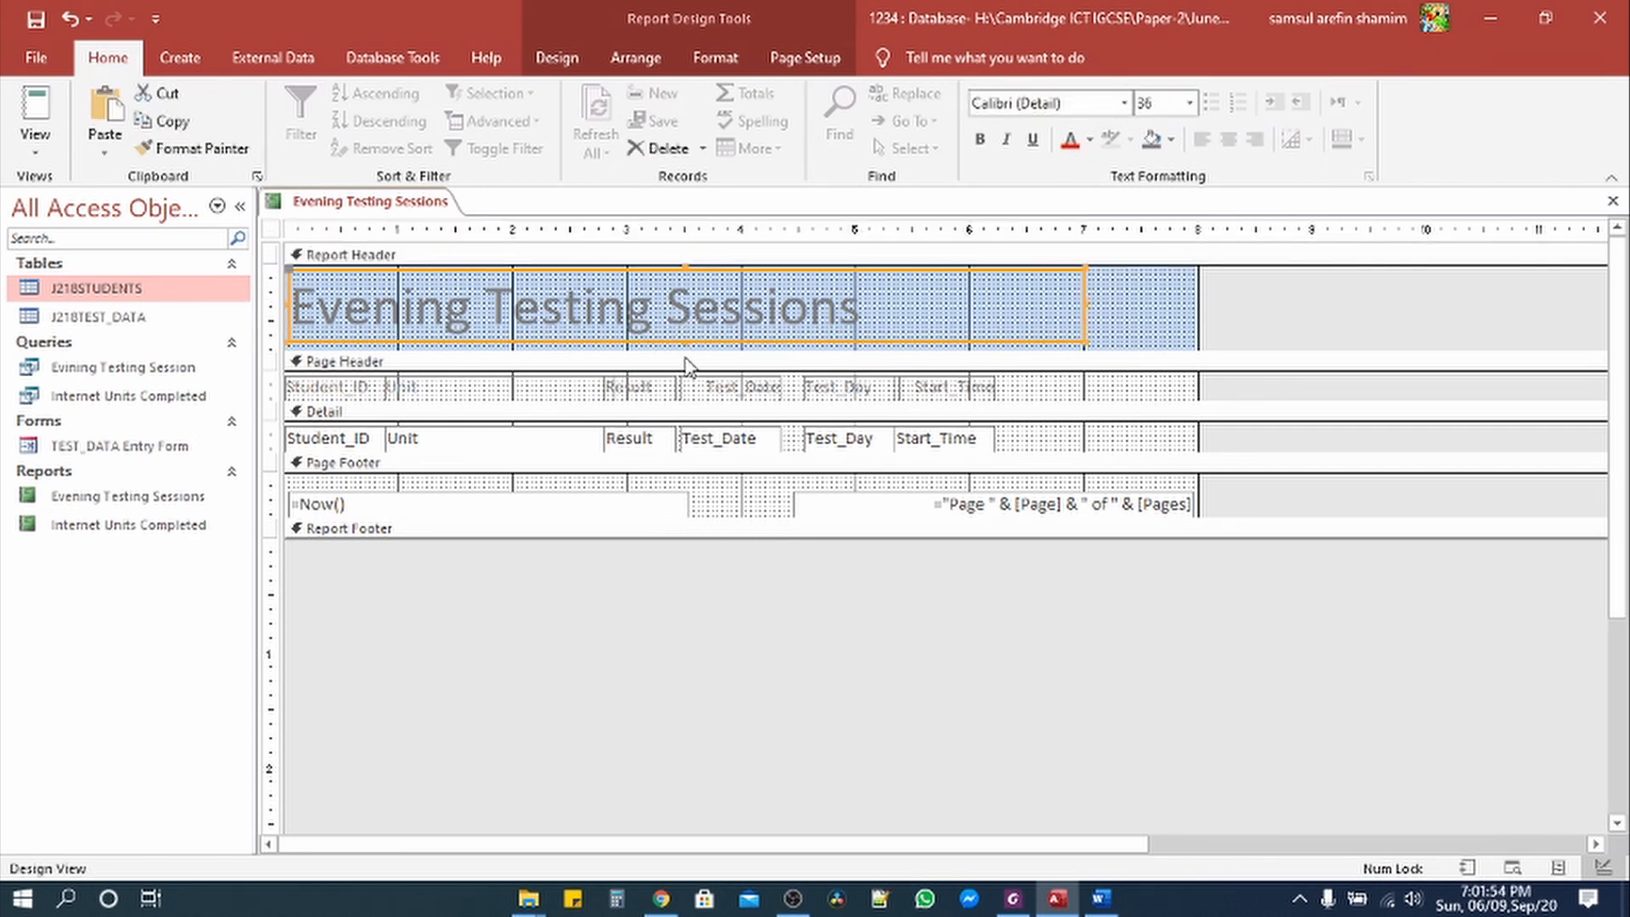
click(687, 350)
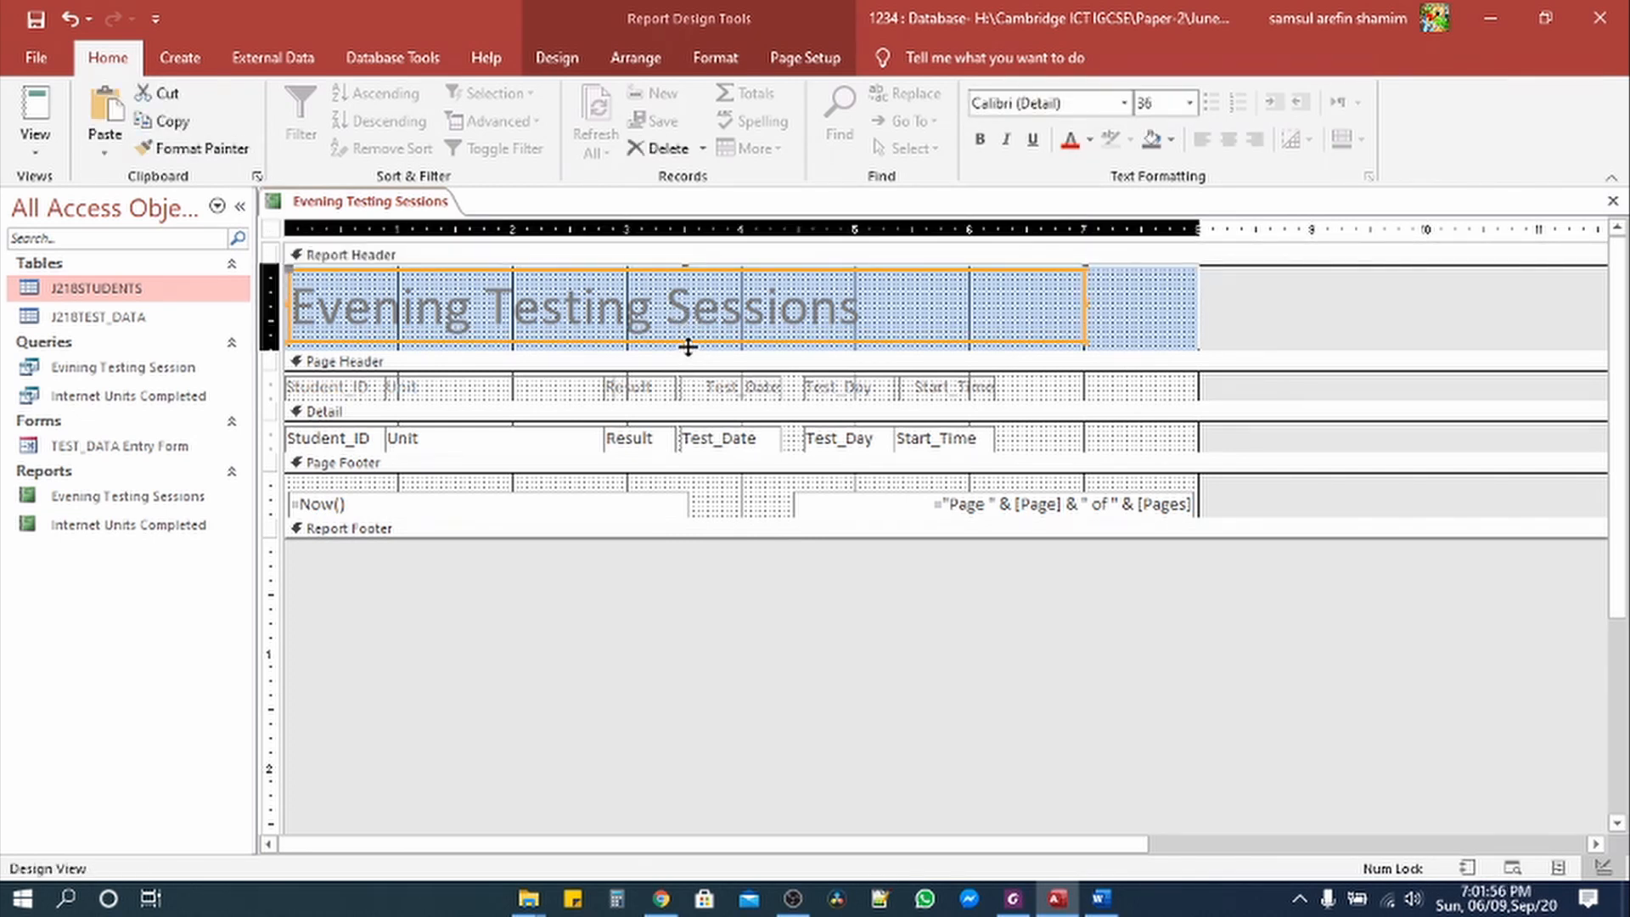
drag(687, 346, 688, 342)
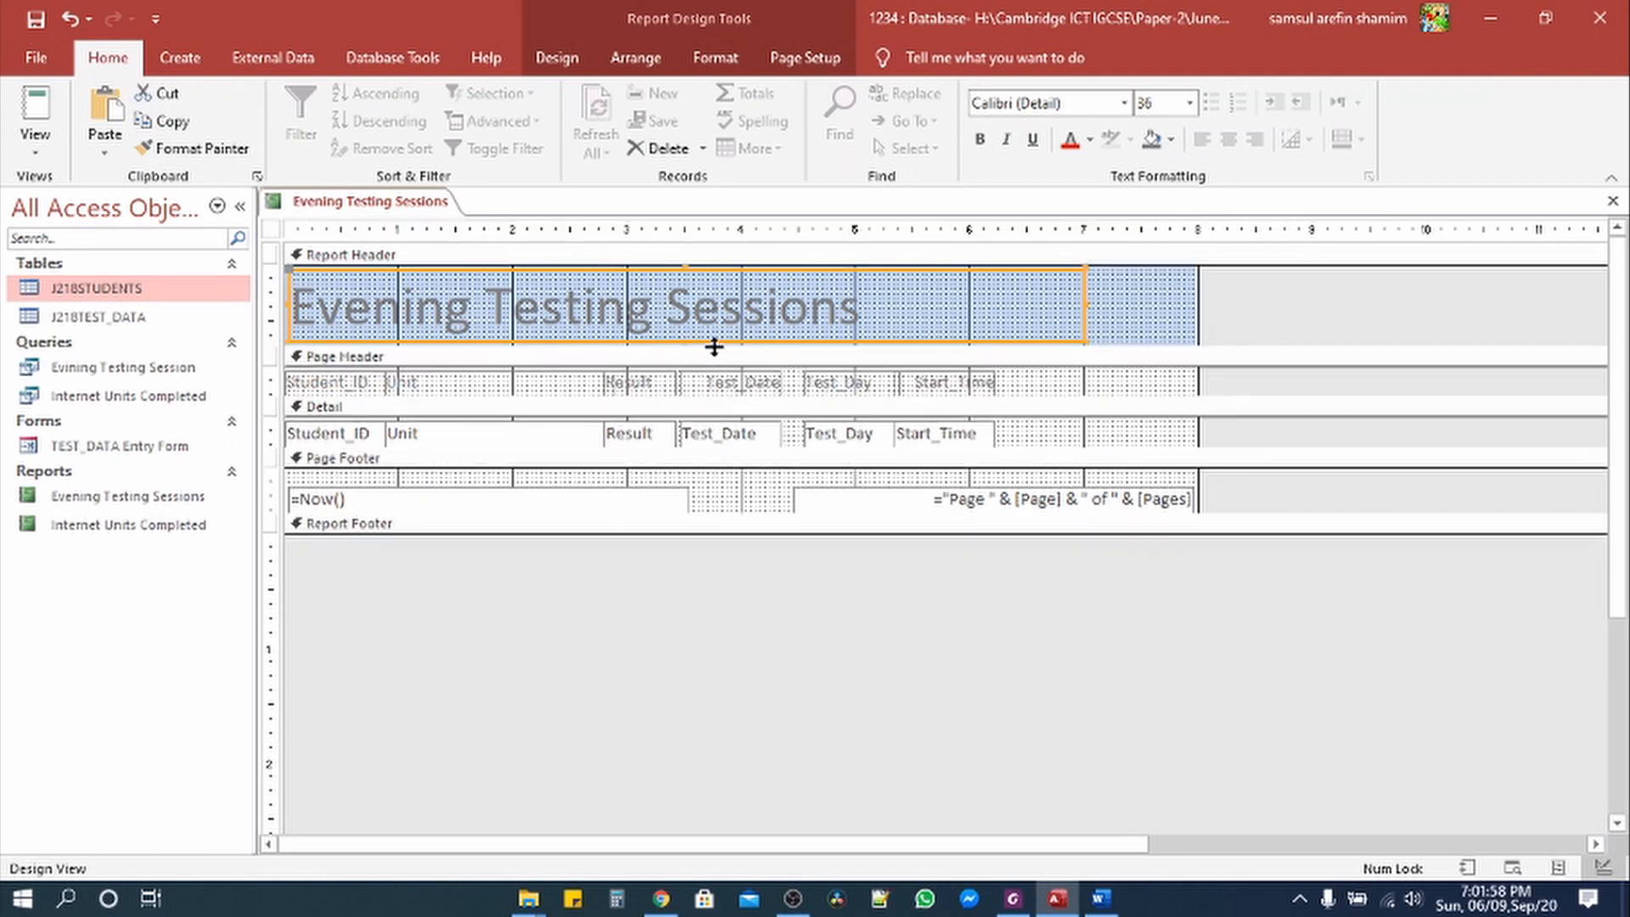
click(1007, 900)
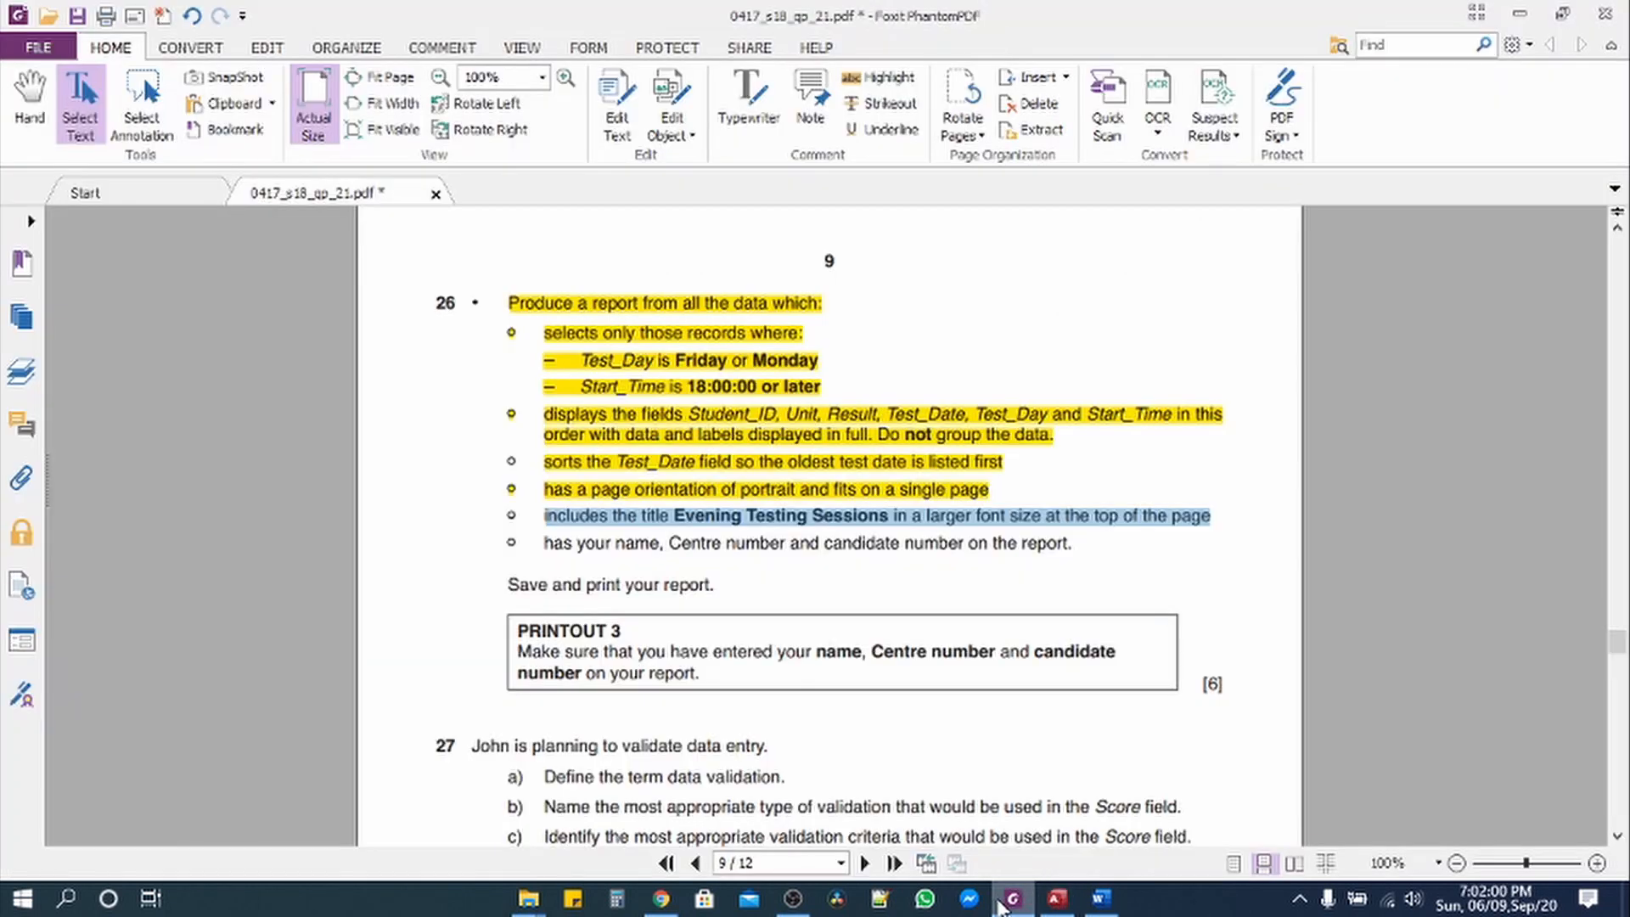
Step: Highlight the larger-title requirement yellow and return to the Access report design
click(881, 77)
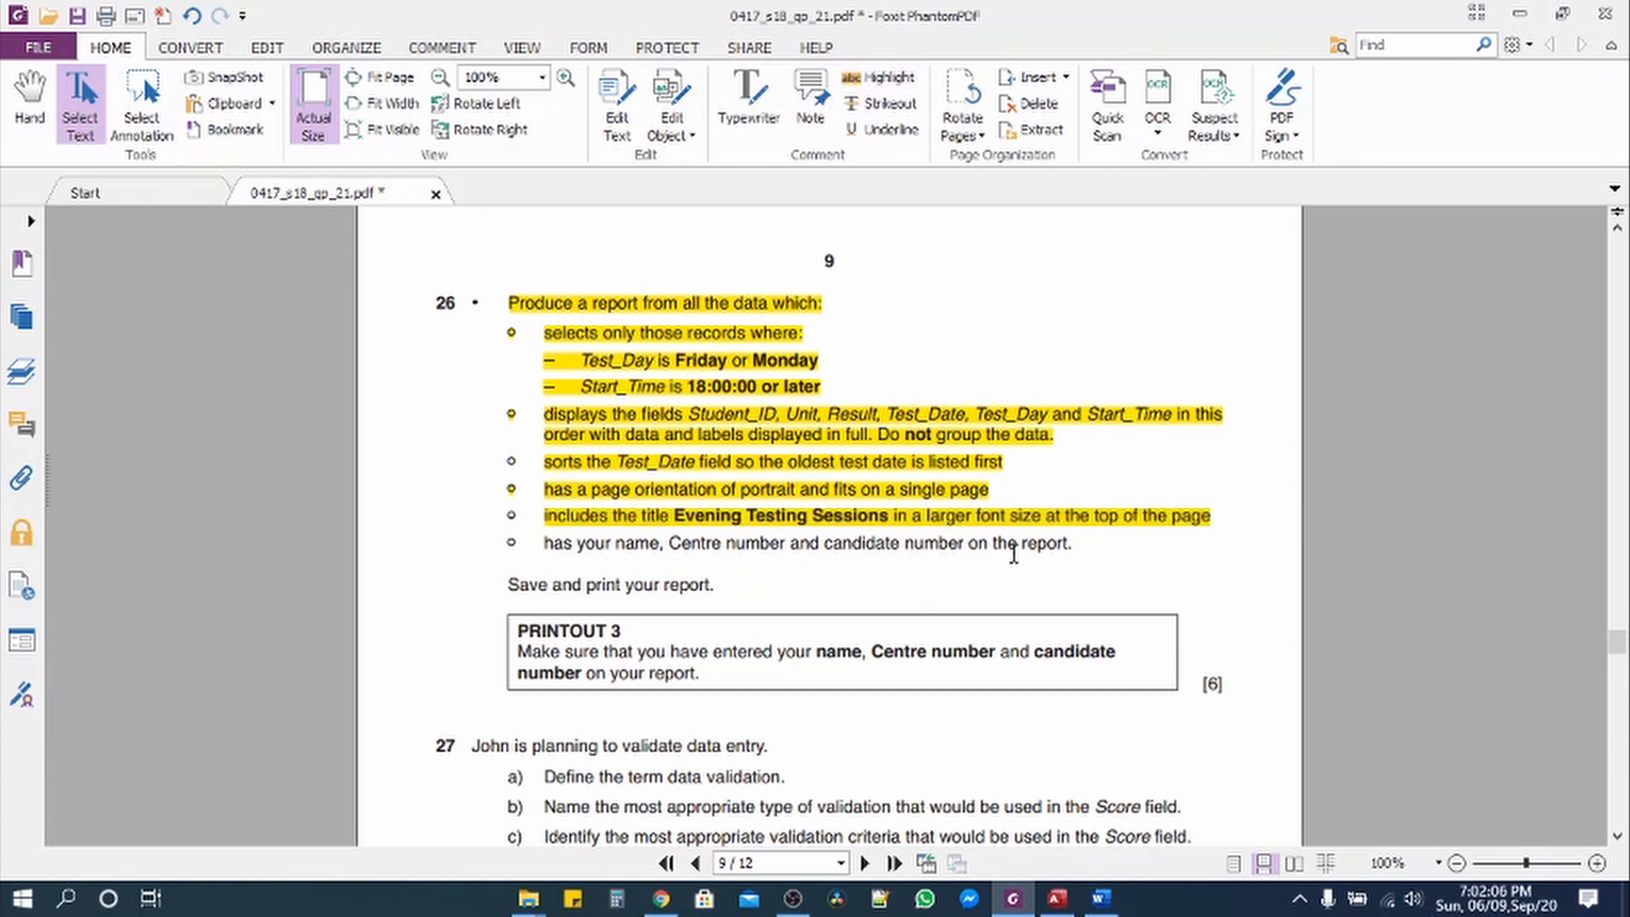
click(1057, 899)
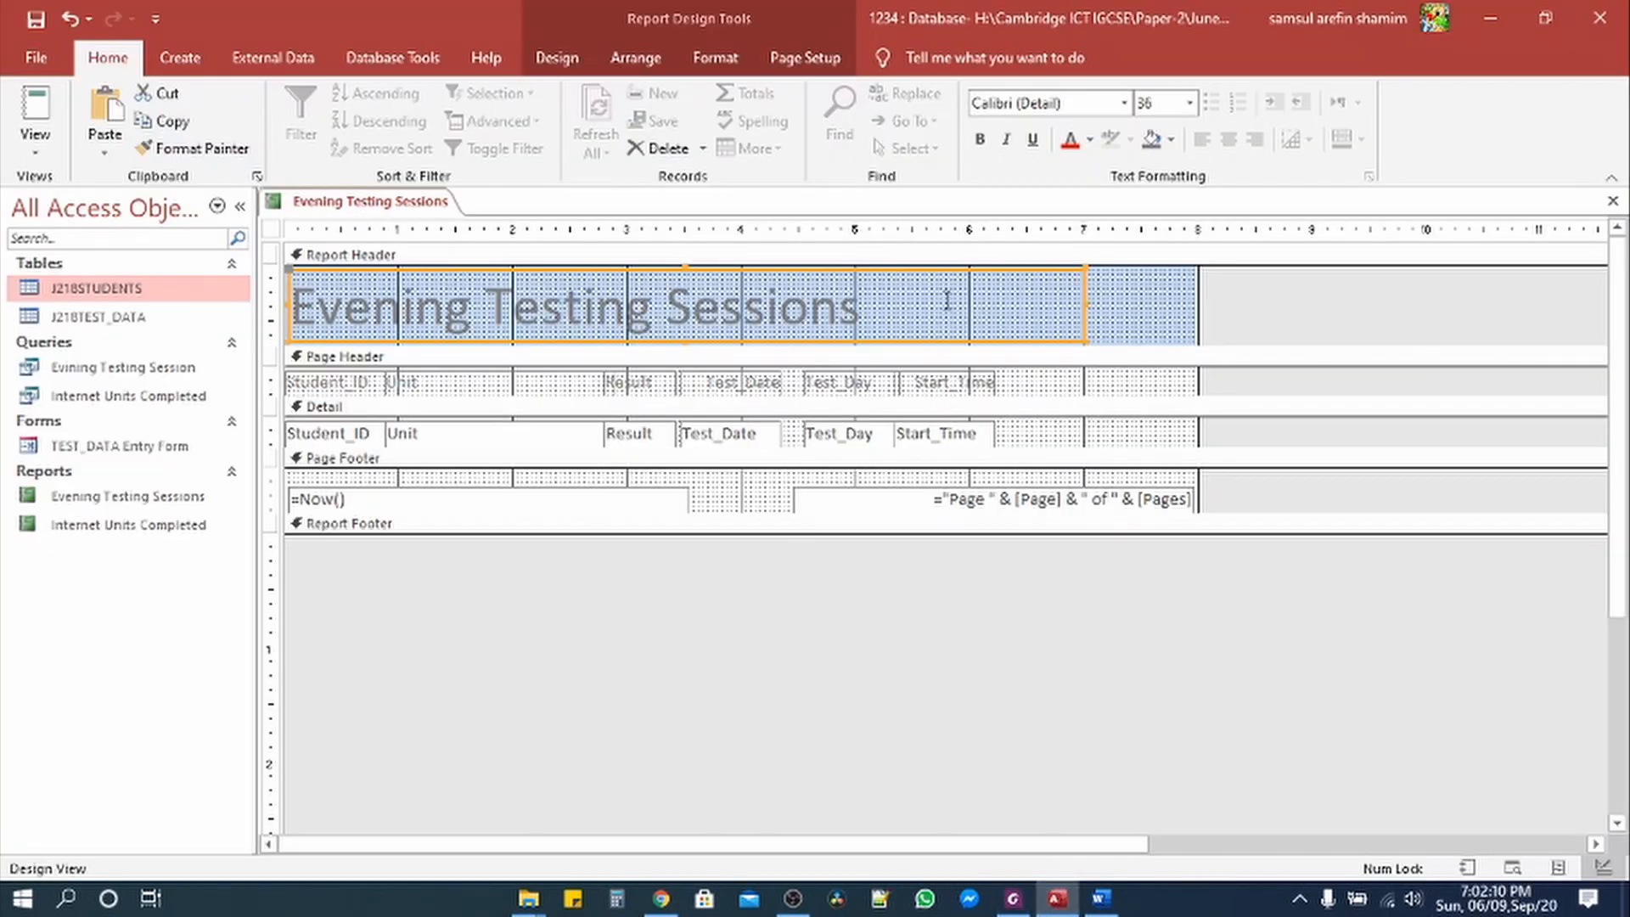
Step: Draw a trial label box beside the title in the Report Header, then discard it
click(1129, 320)
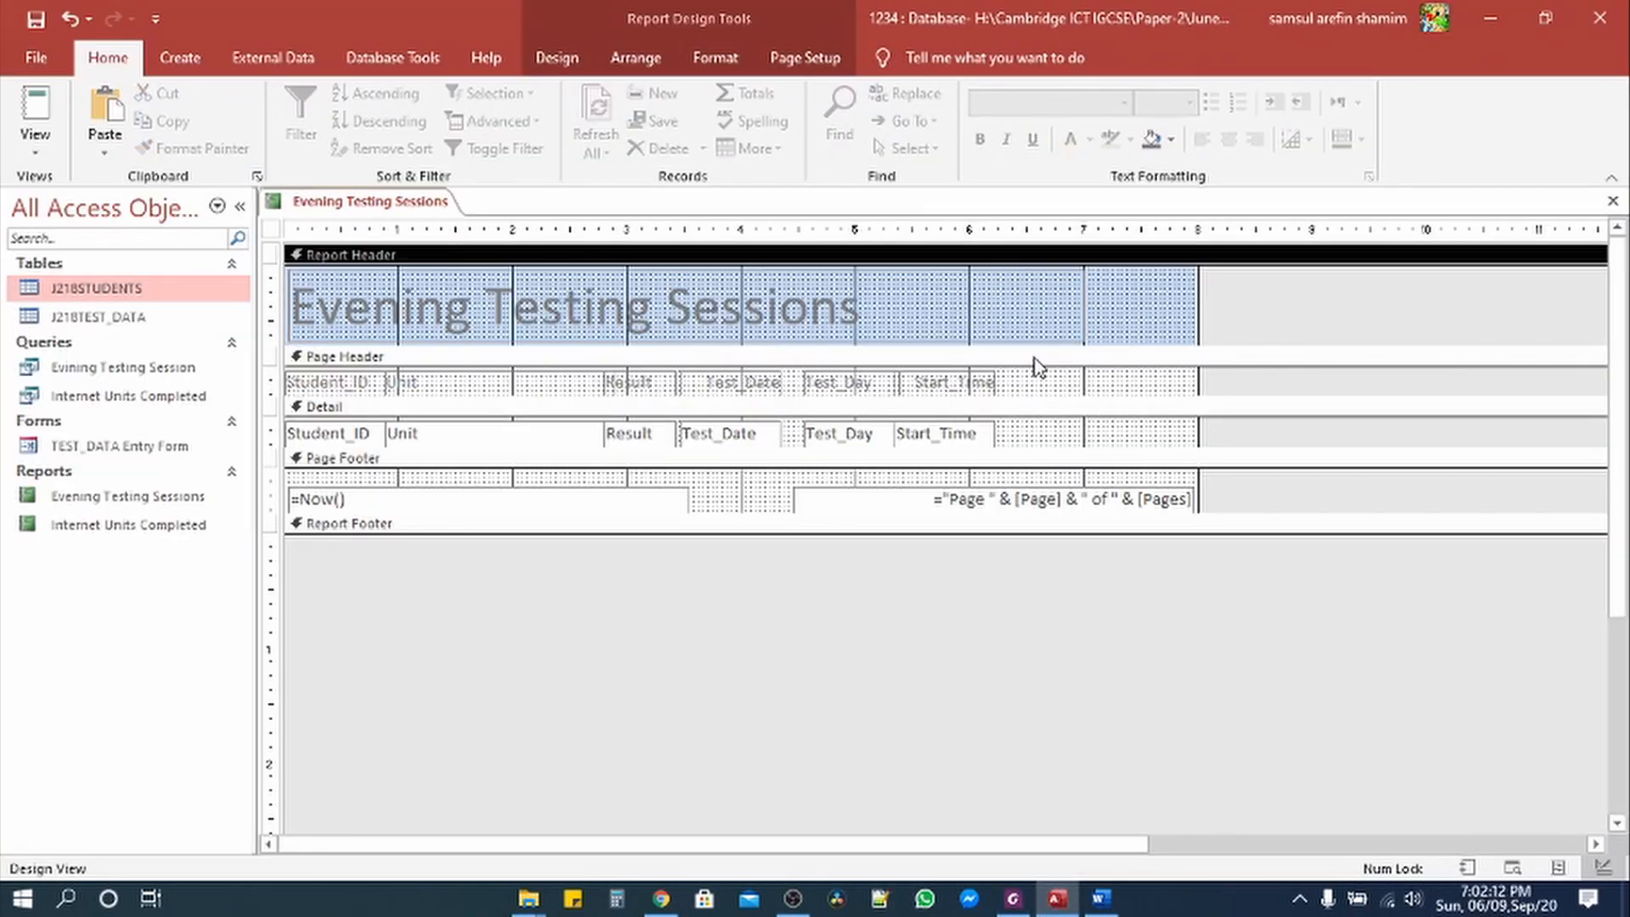
click(557, 57)
click(537, 119)
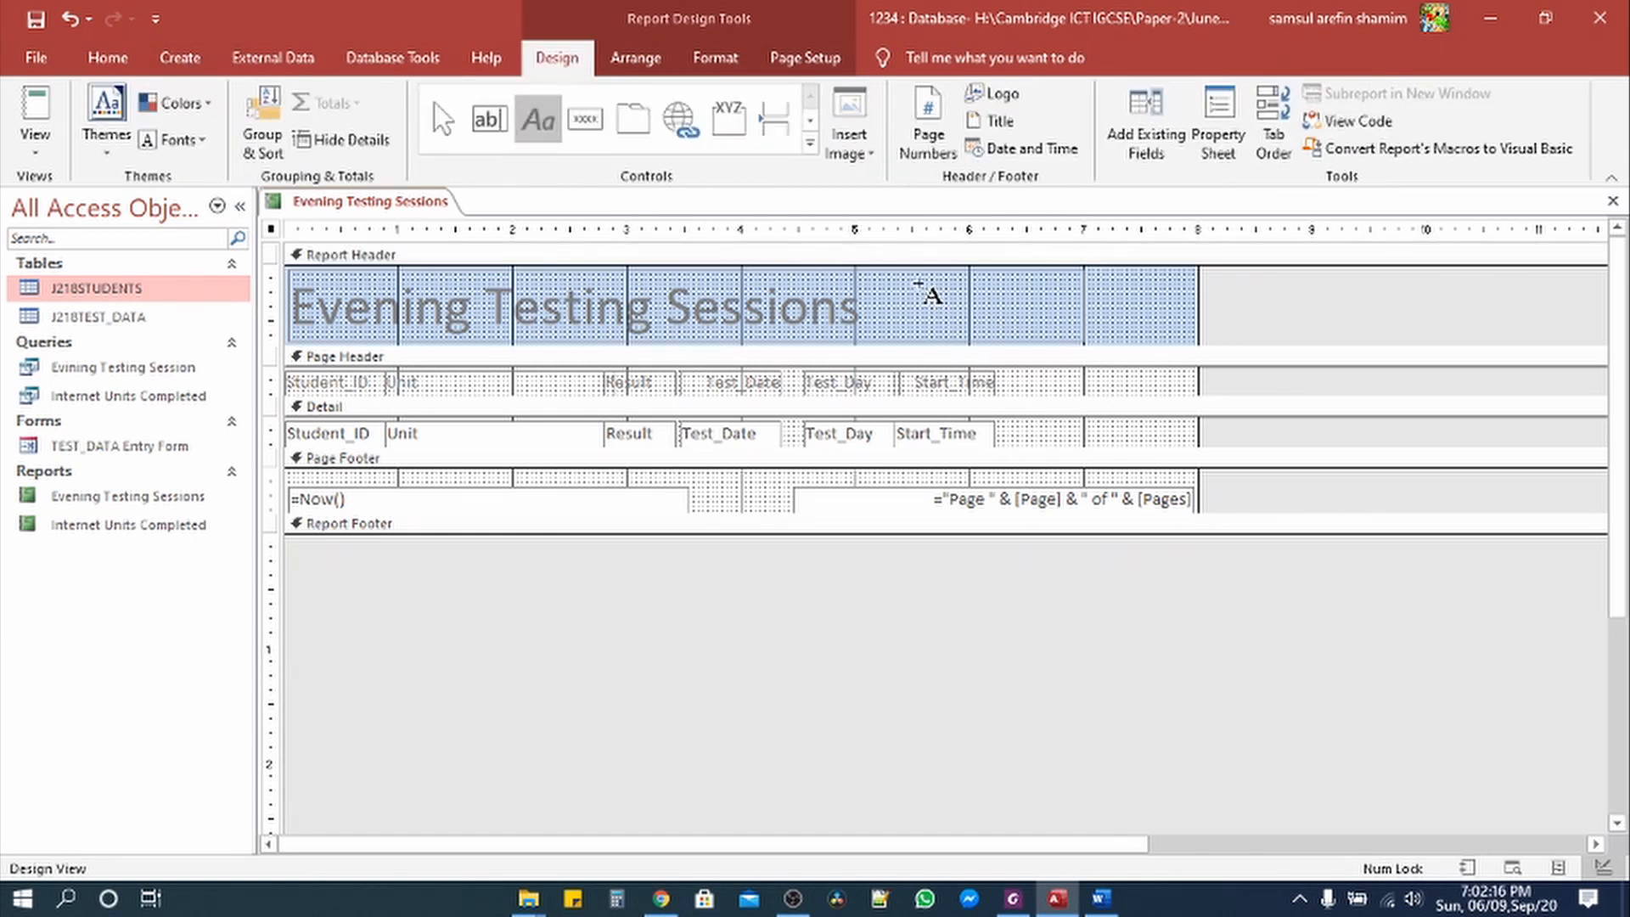
mouse_move(912, 289)
mouse_down()
mouse_move(978, 314)
mouse_move(1194, 321)
mouse_up()
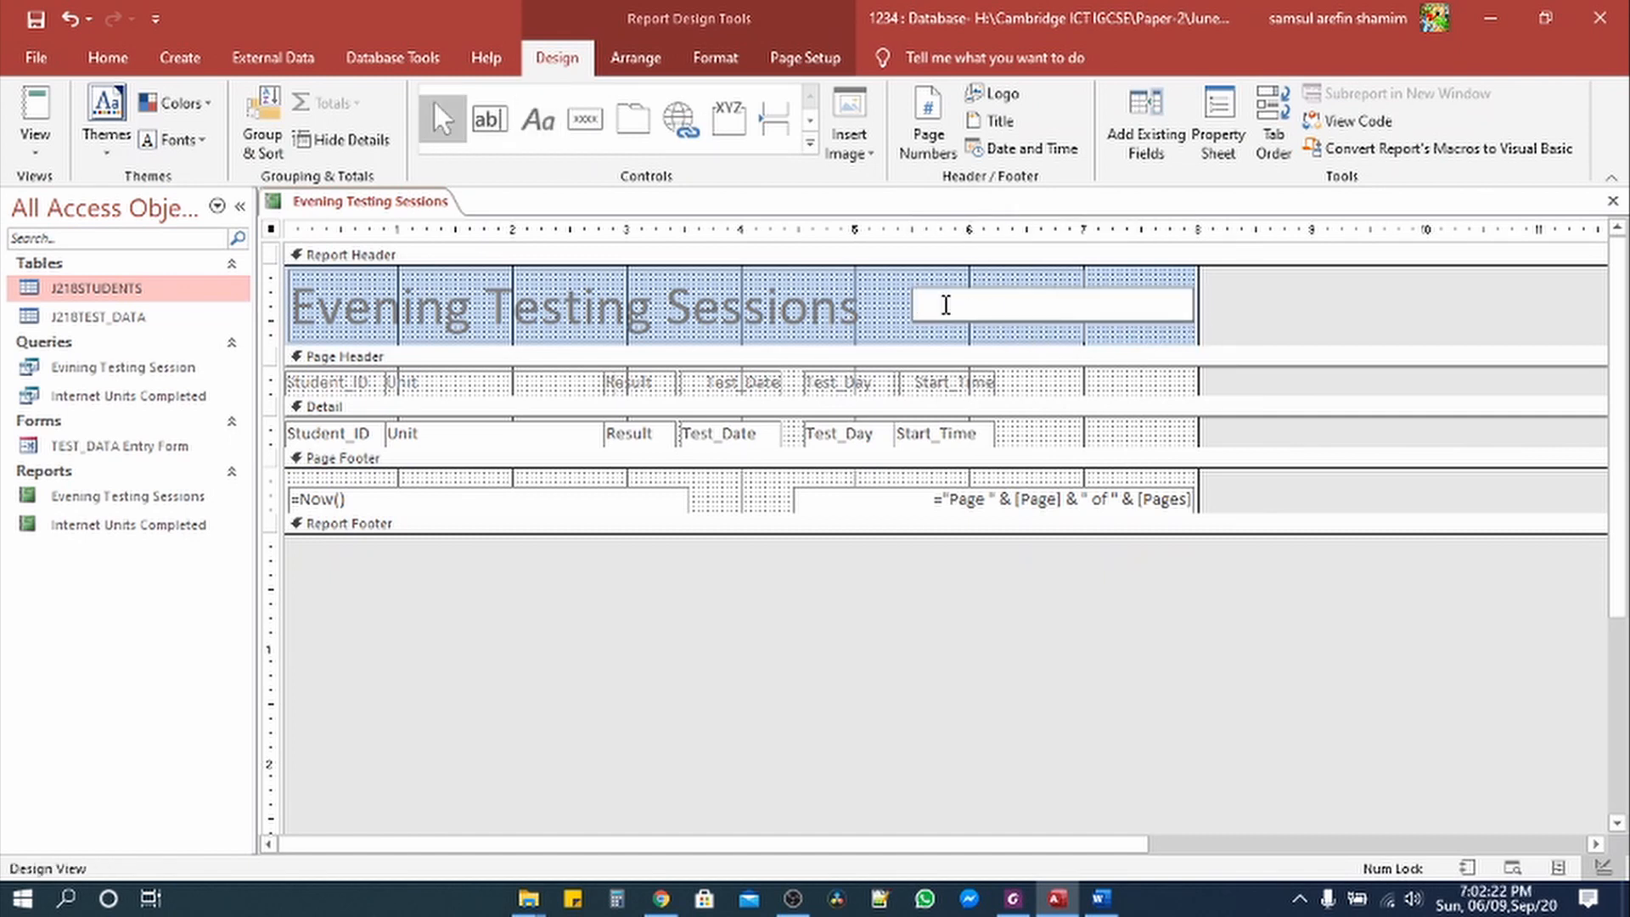
click(953, 283)
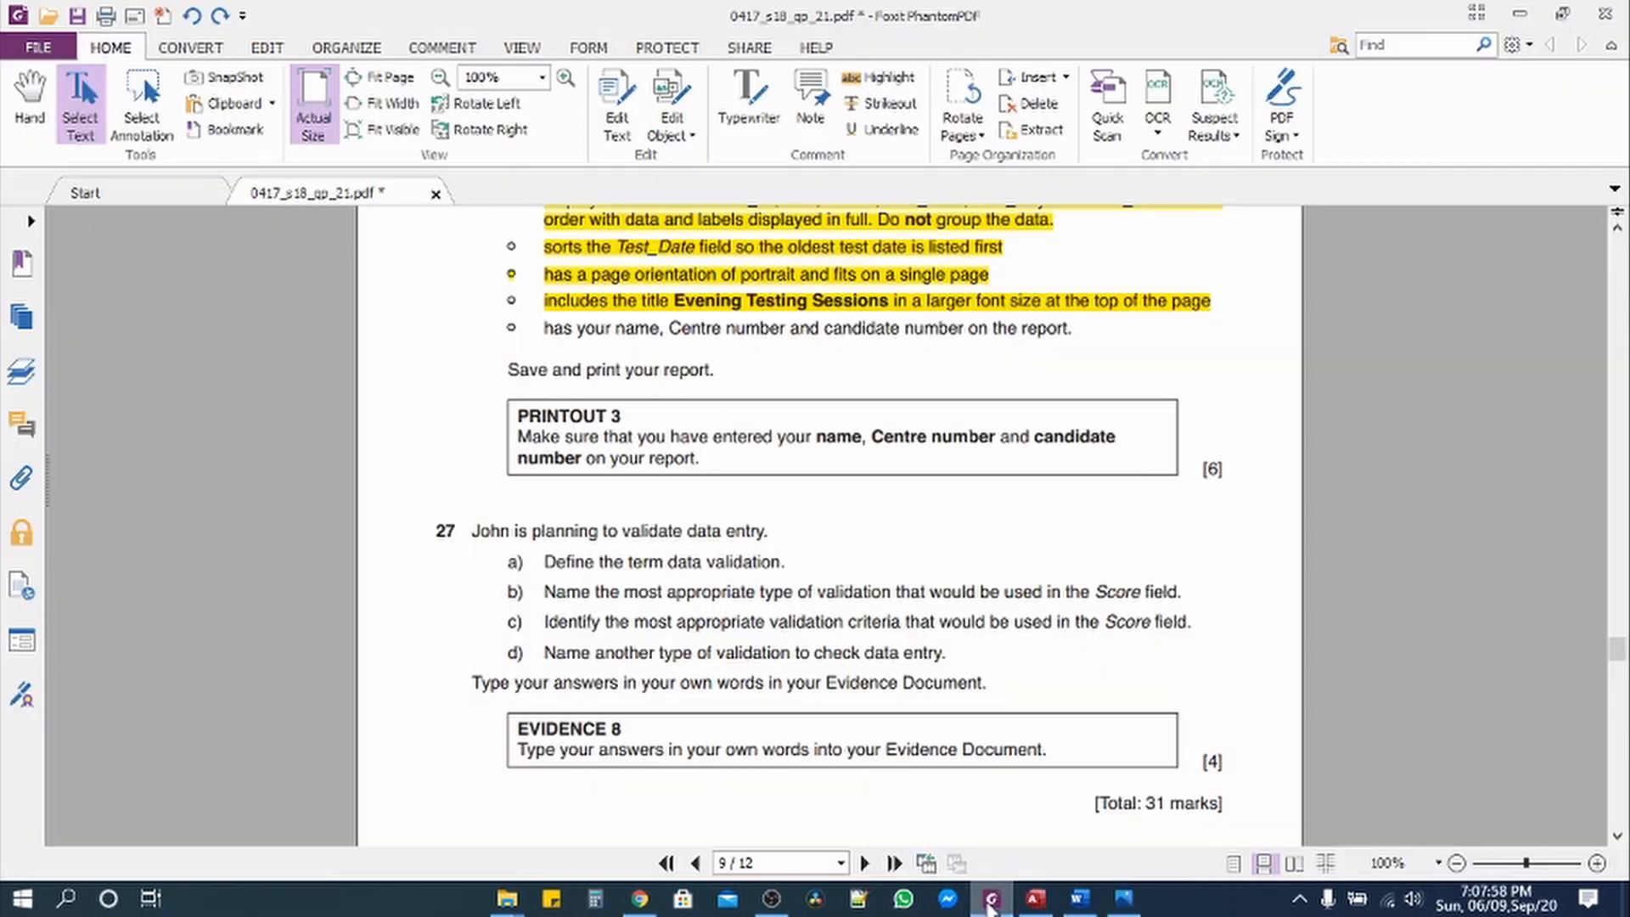
Step: Return to the Access report and switch back to editing its layout
mouse_move(990, 903)
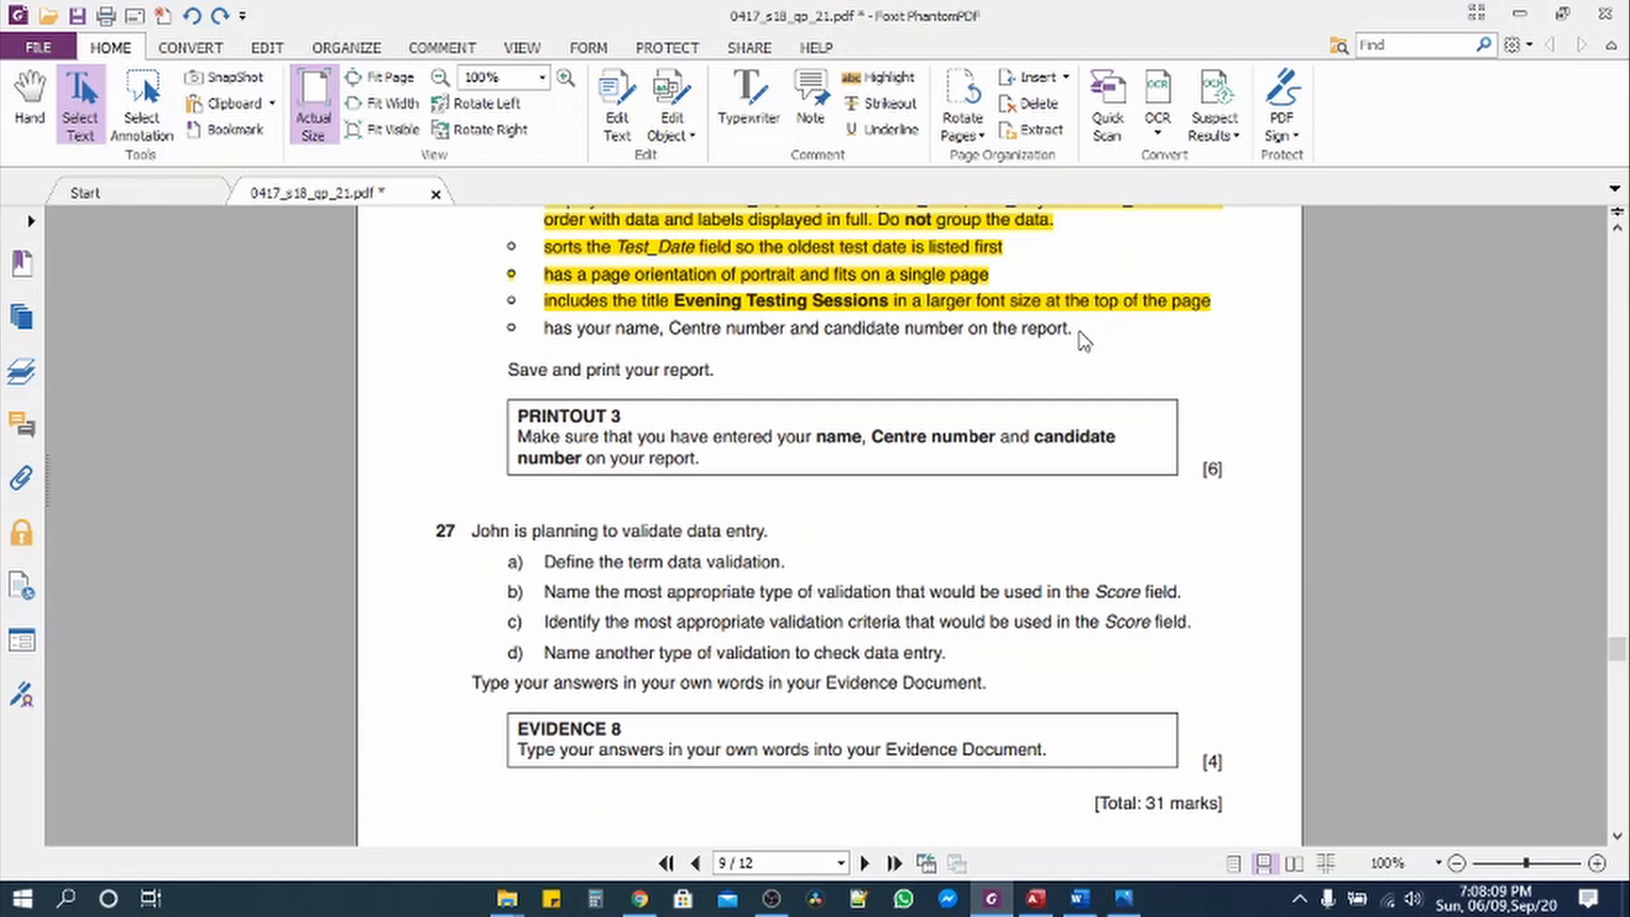
click(1036, 898)
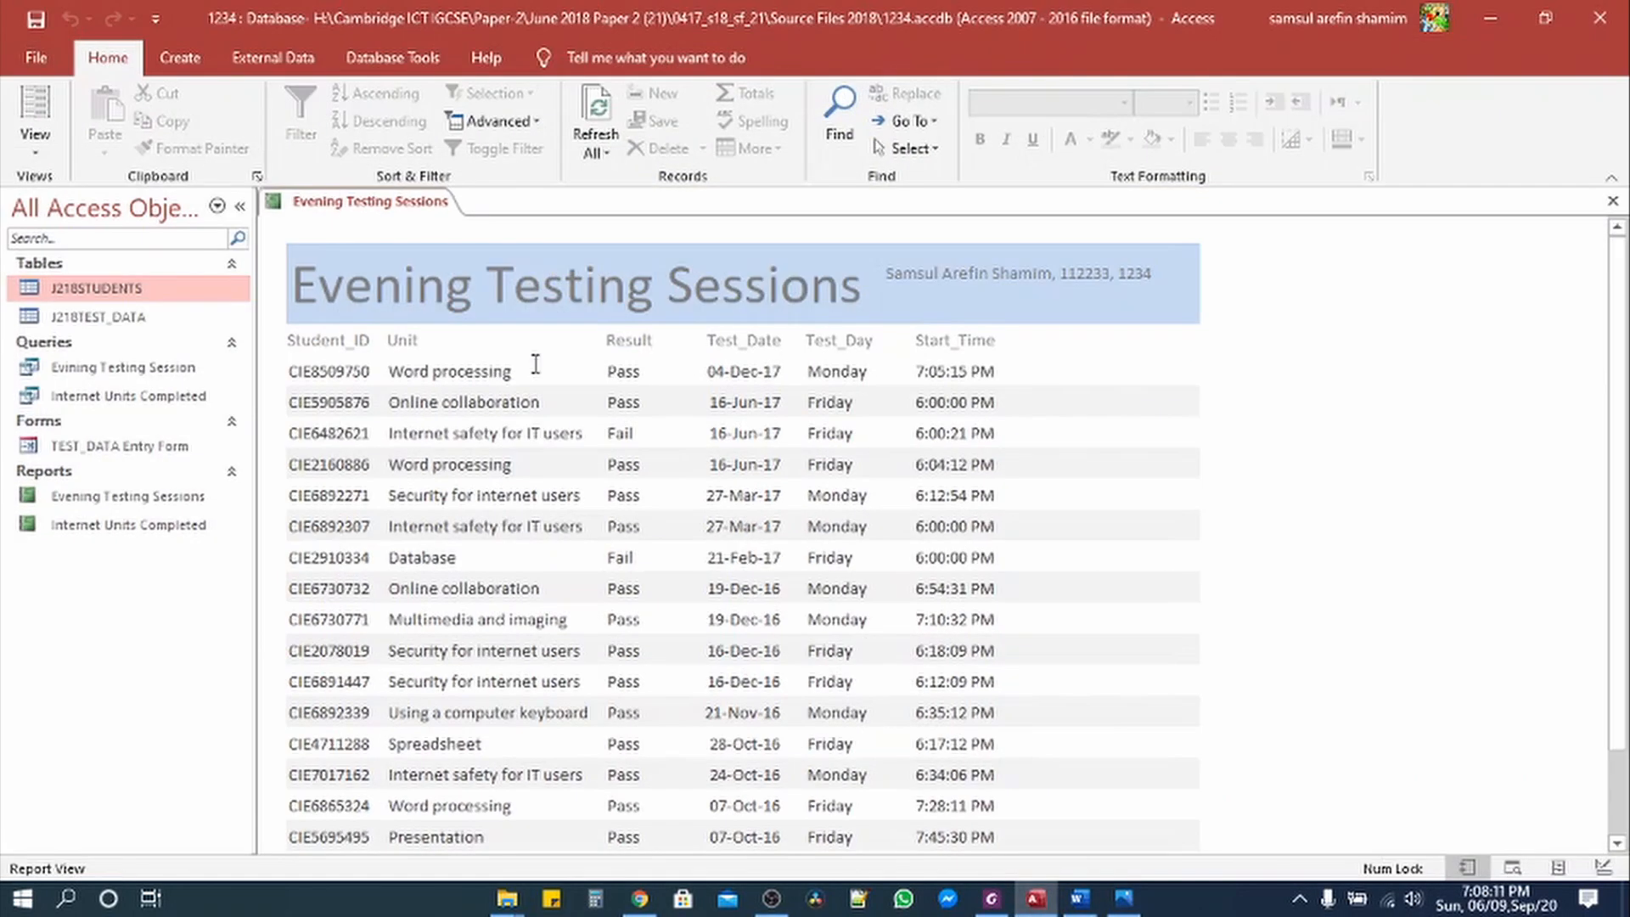
click(35, 146)
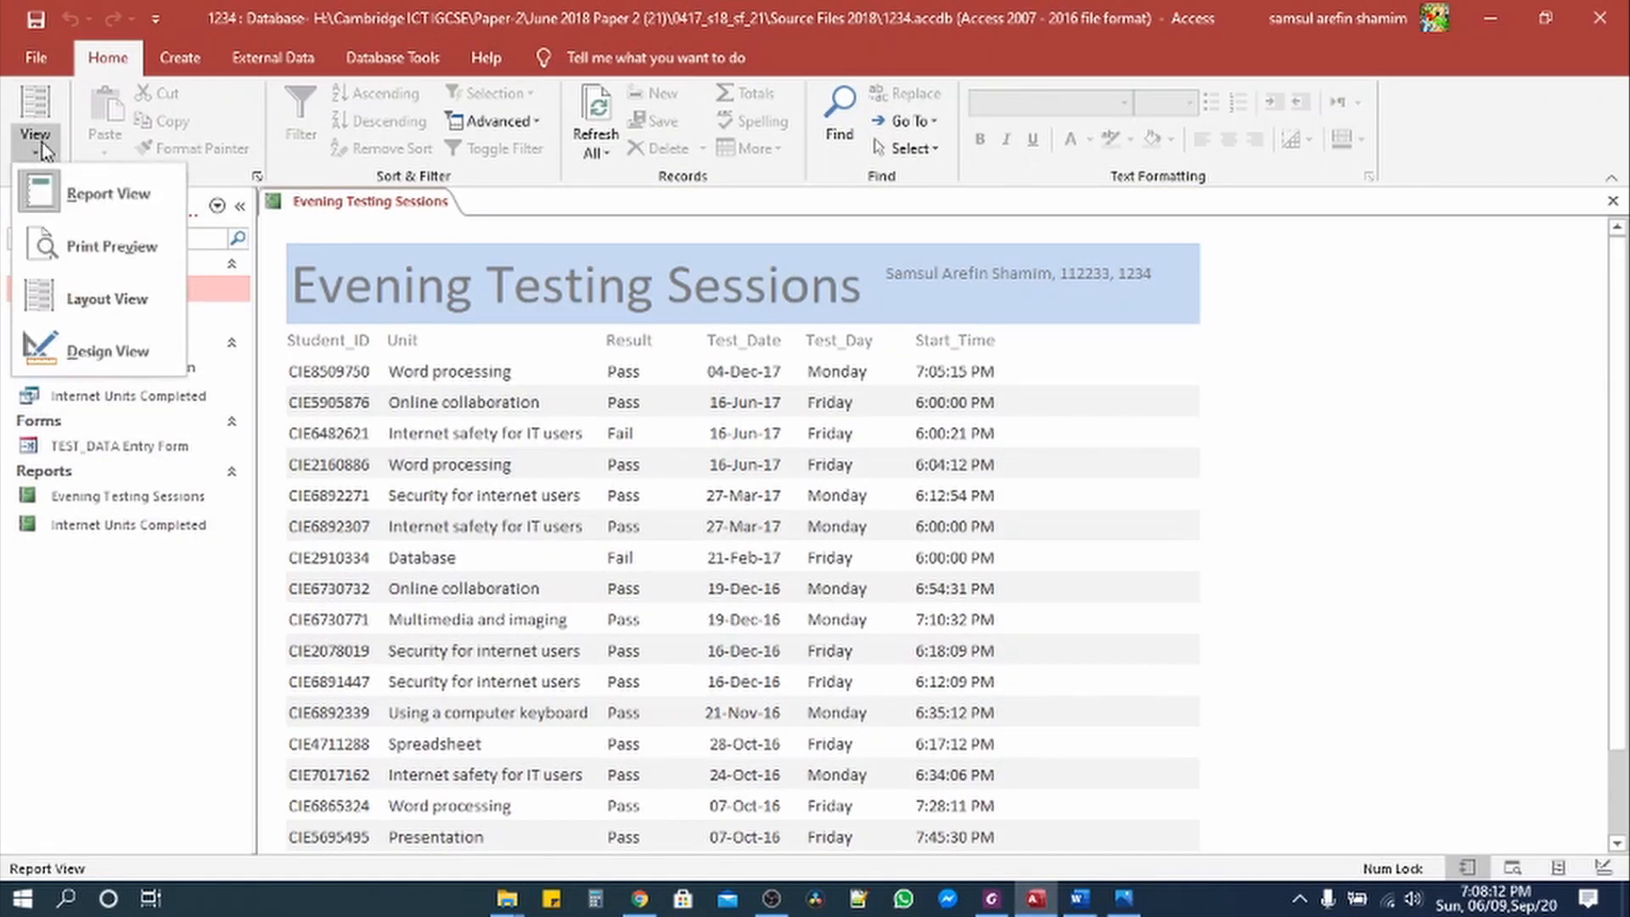
click(110, 354)
Step: Delete the existing name-and-ID label beside the title
click(910, 303)
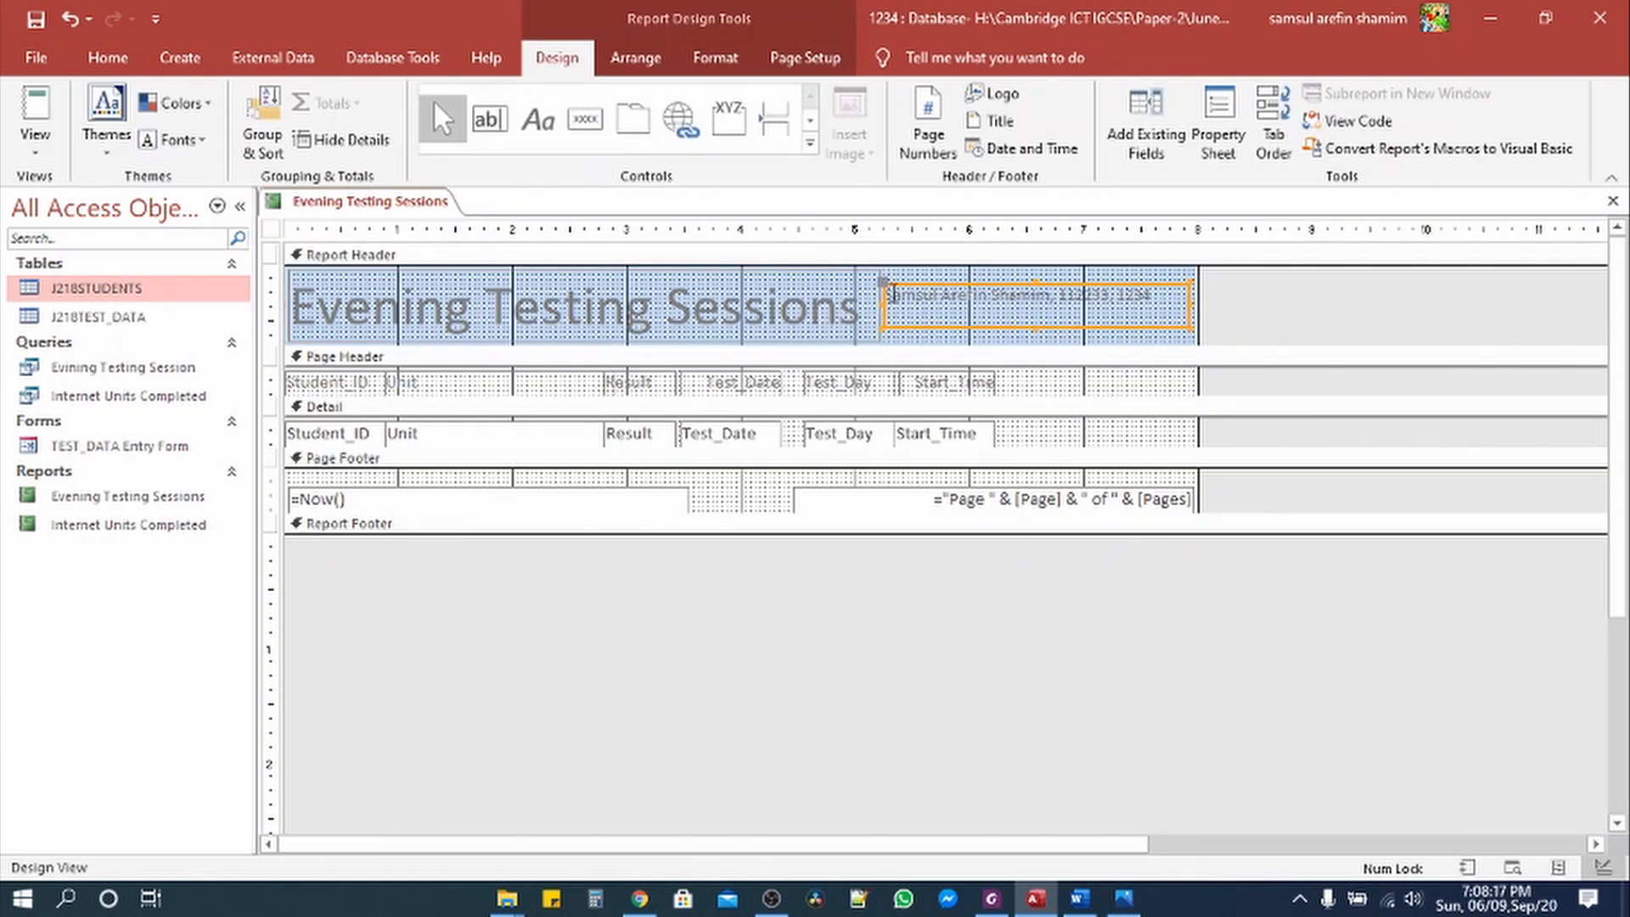
click(937, 339)
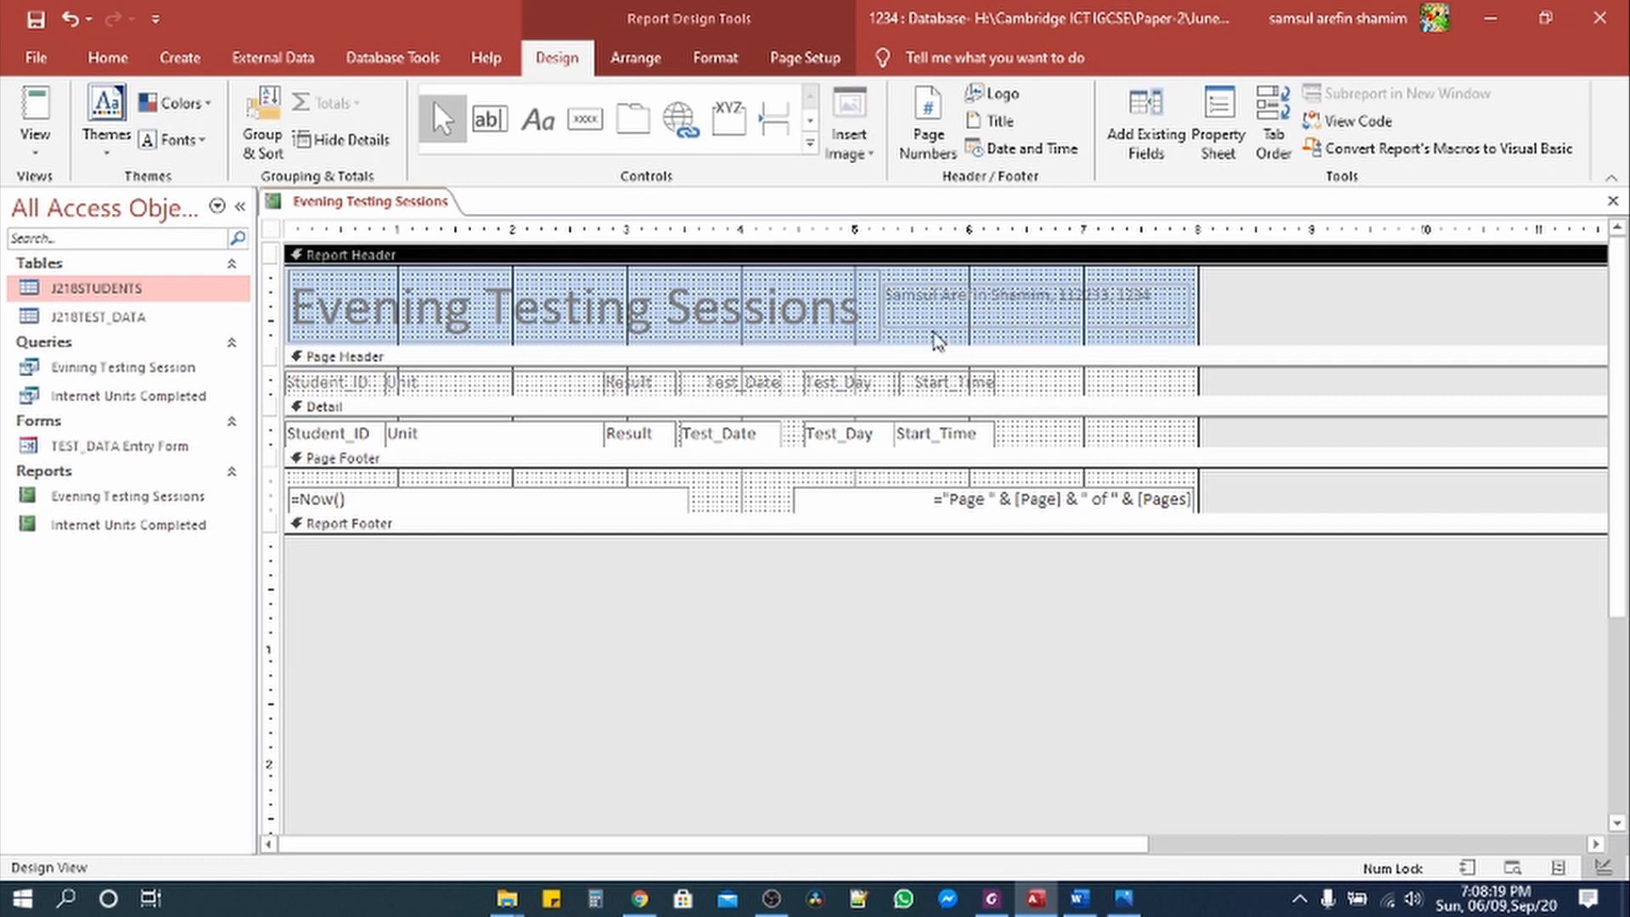
click(934, 329)
click(941, 338)
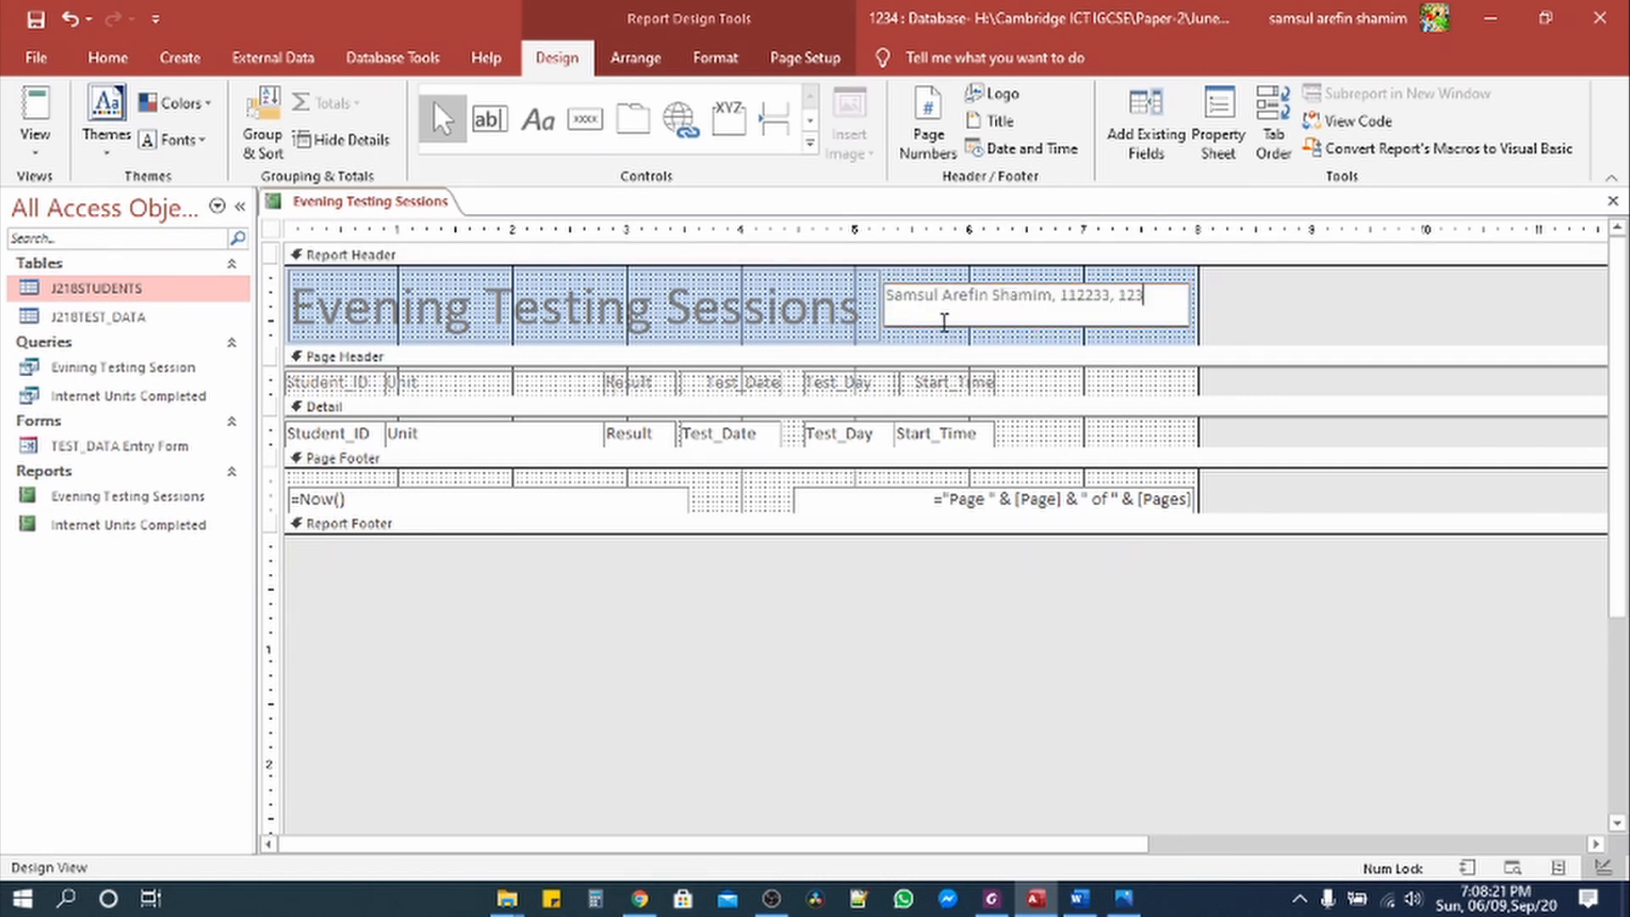
click(952, 328)
key(Return)
key(BackSpace)
click(958, 327)
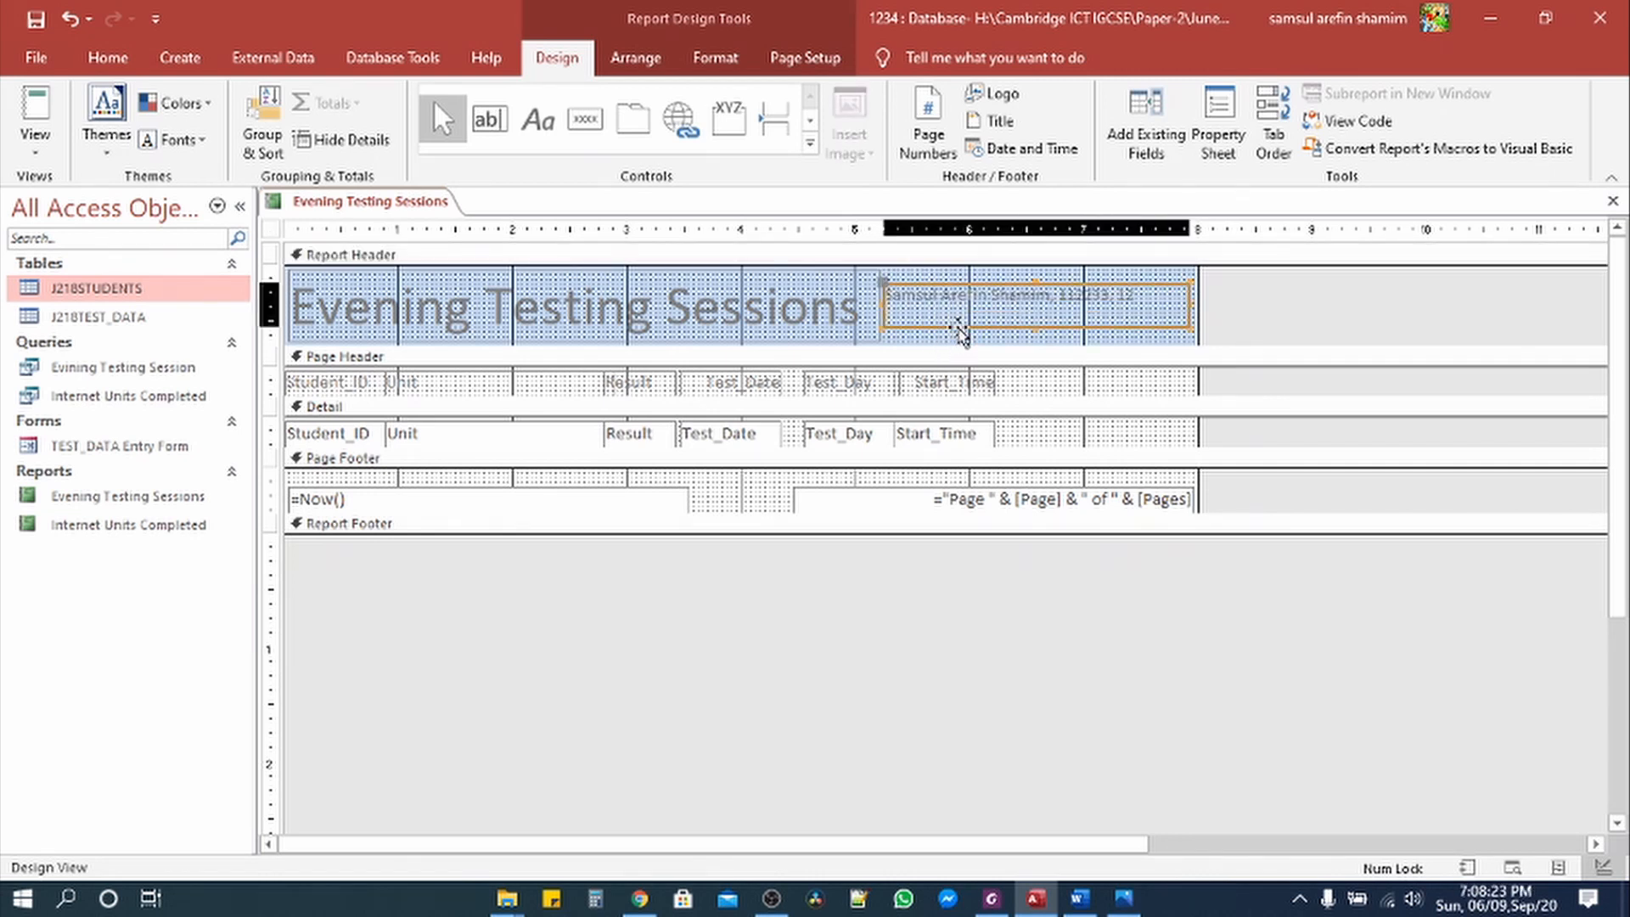
key(Delete)
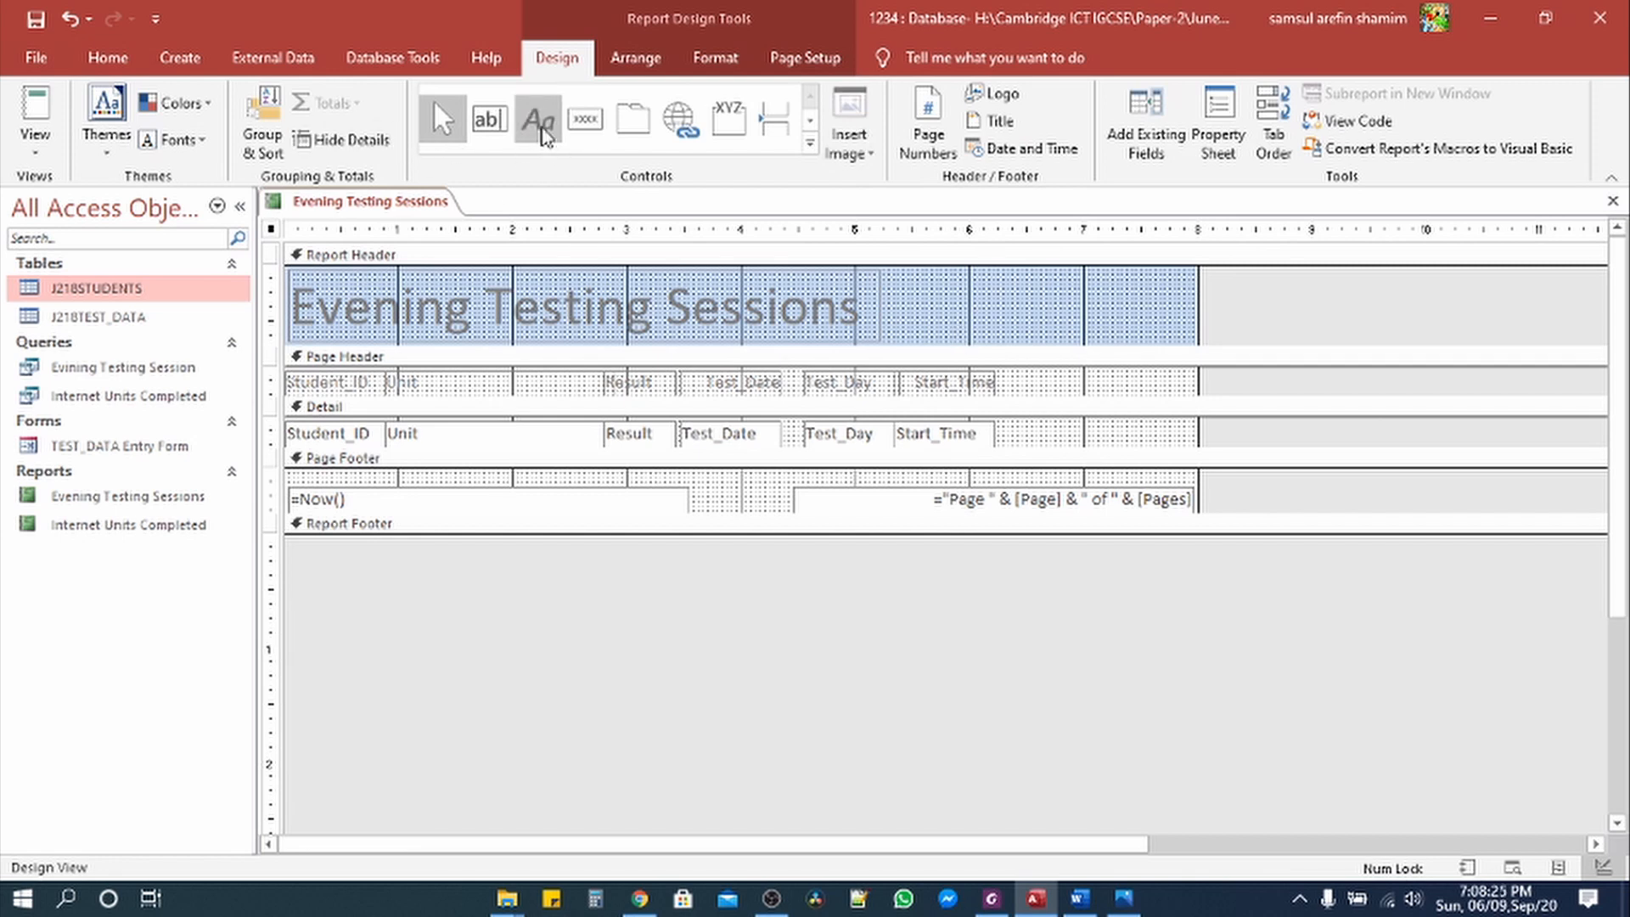
Step: Draw a new label beside the title with the candidate's name, centre number and candidate number
click(539, 119)
drag(888, 282, 1190, 325)
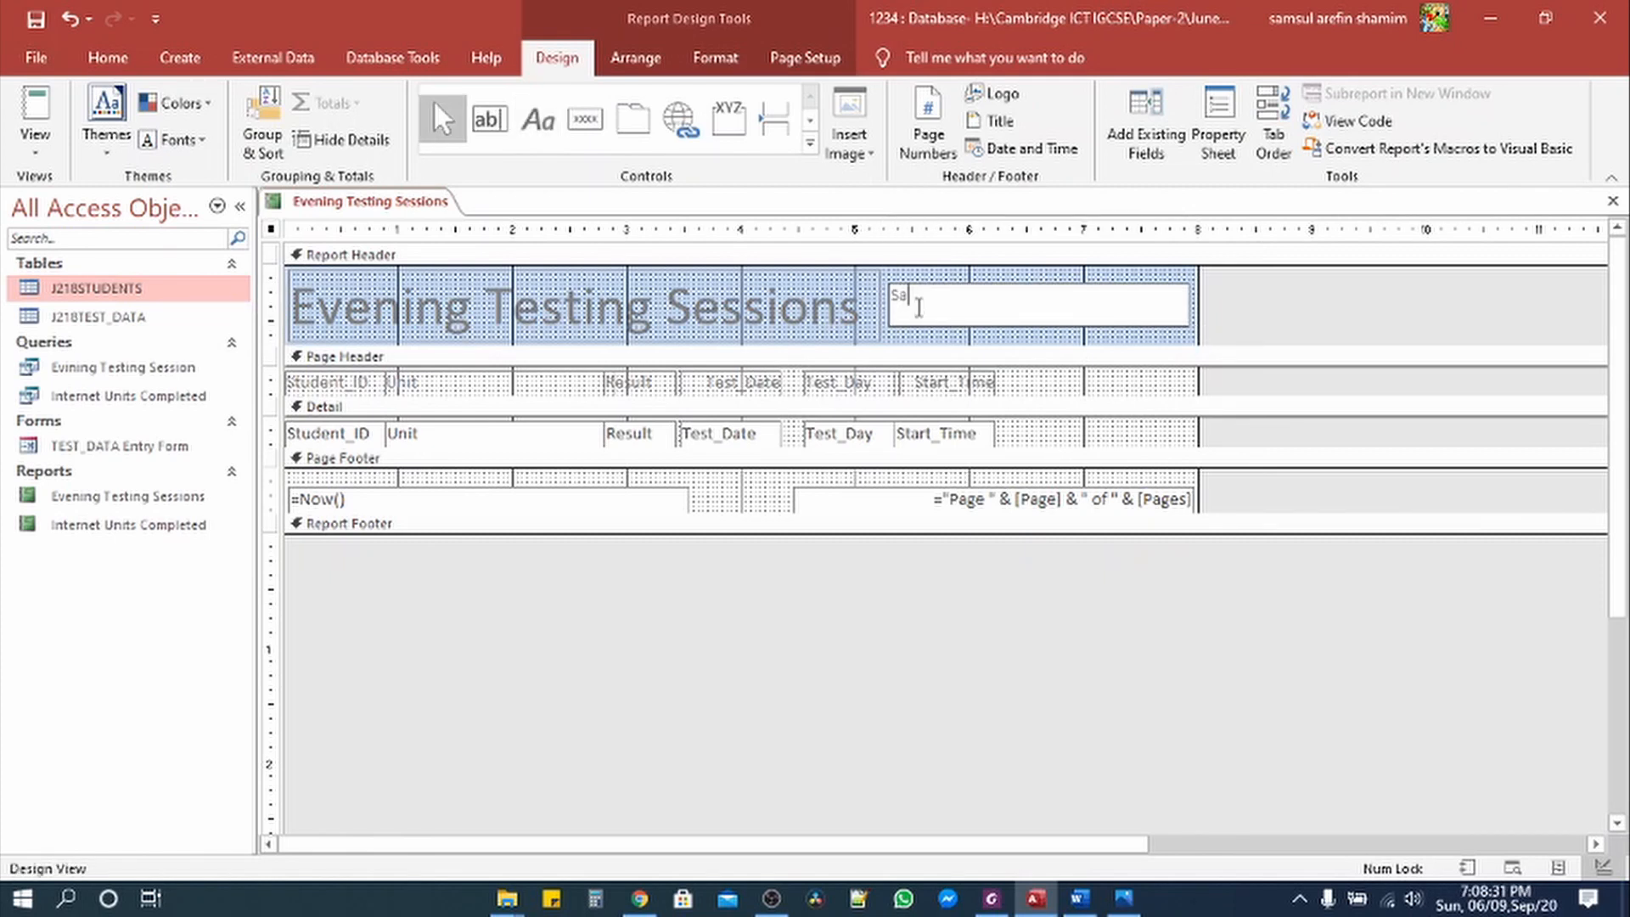
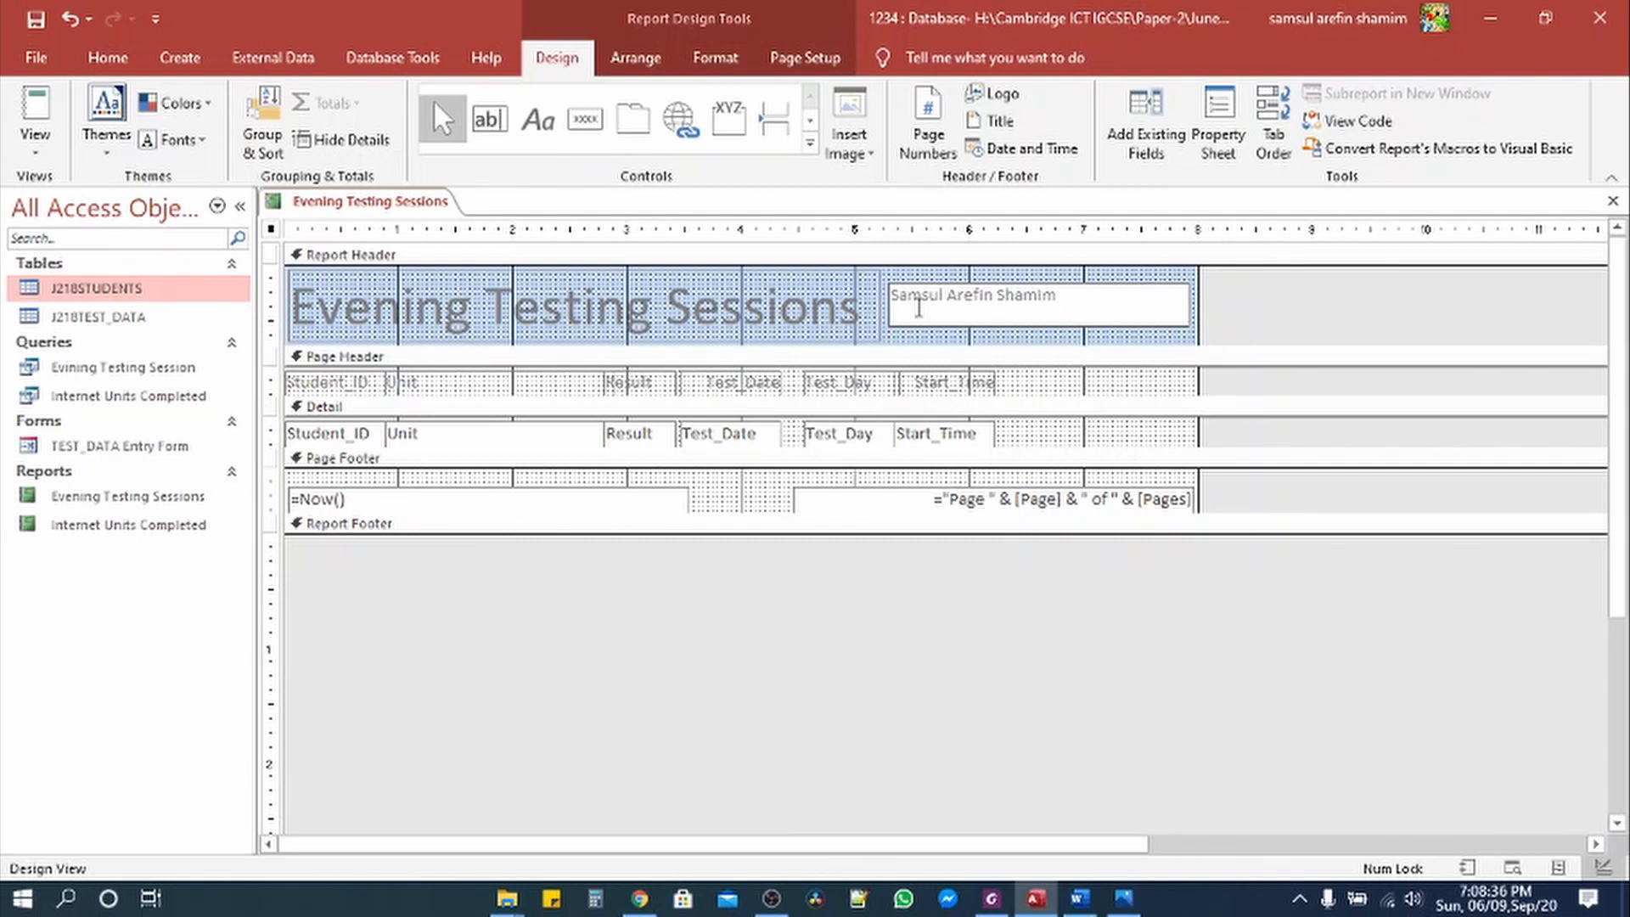
click(942, 338)
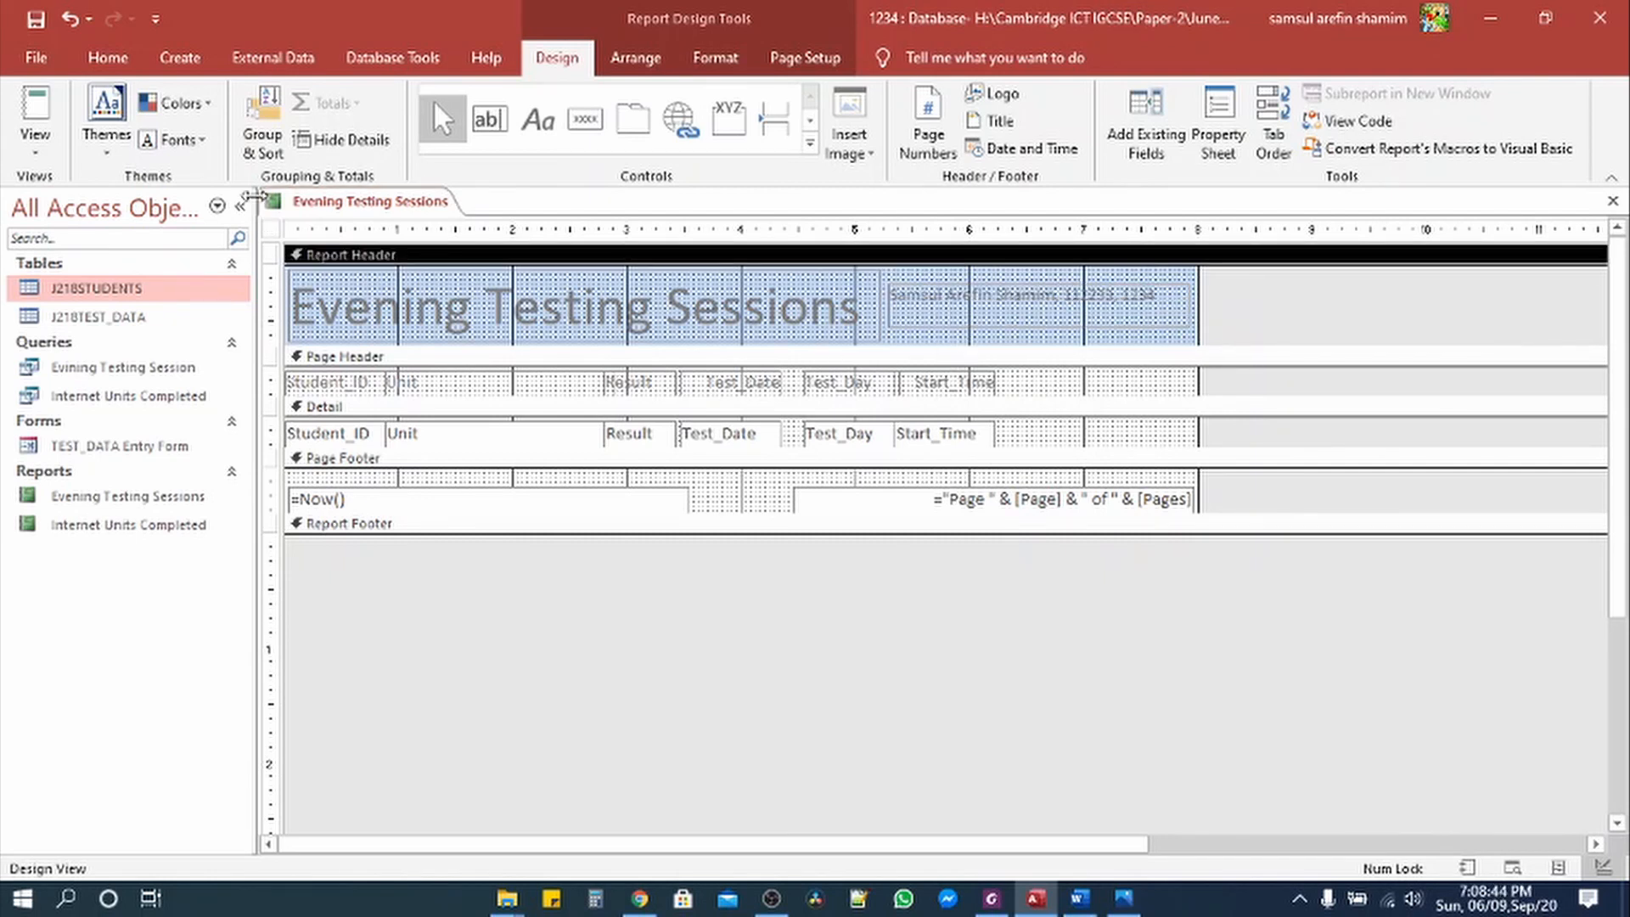
click(48, 151)
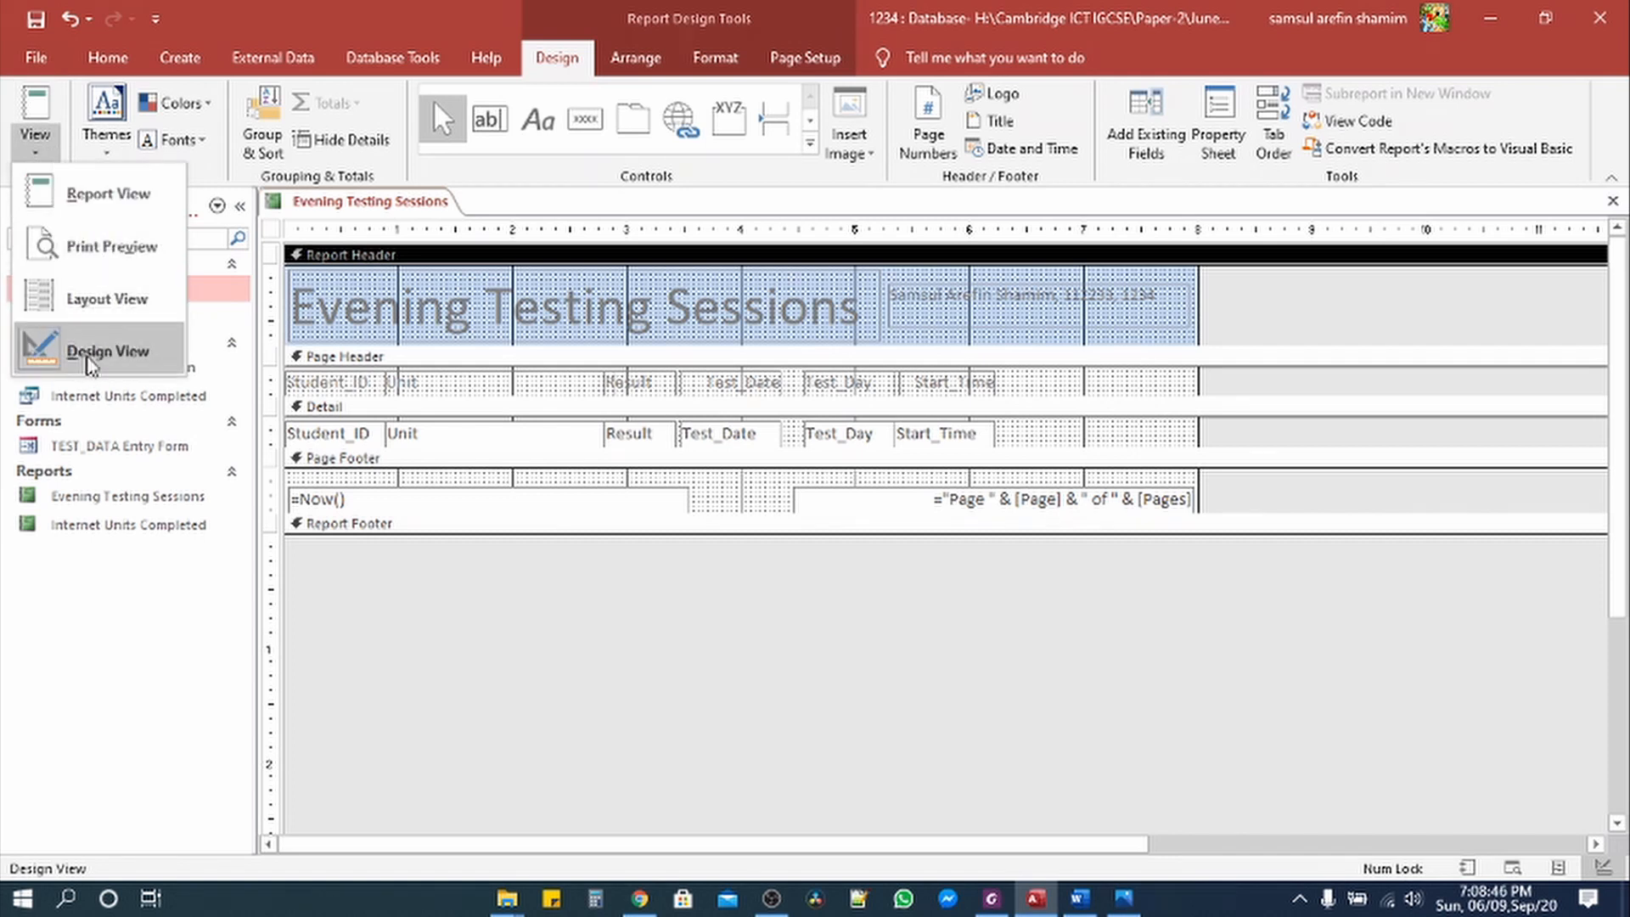
Step: View the report with data, then highlight the name-and-candidate-number requirement in the question
click(94, 192)
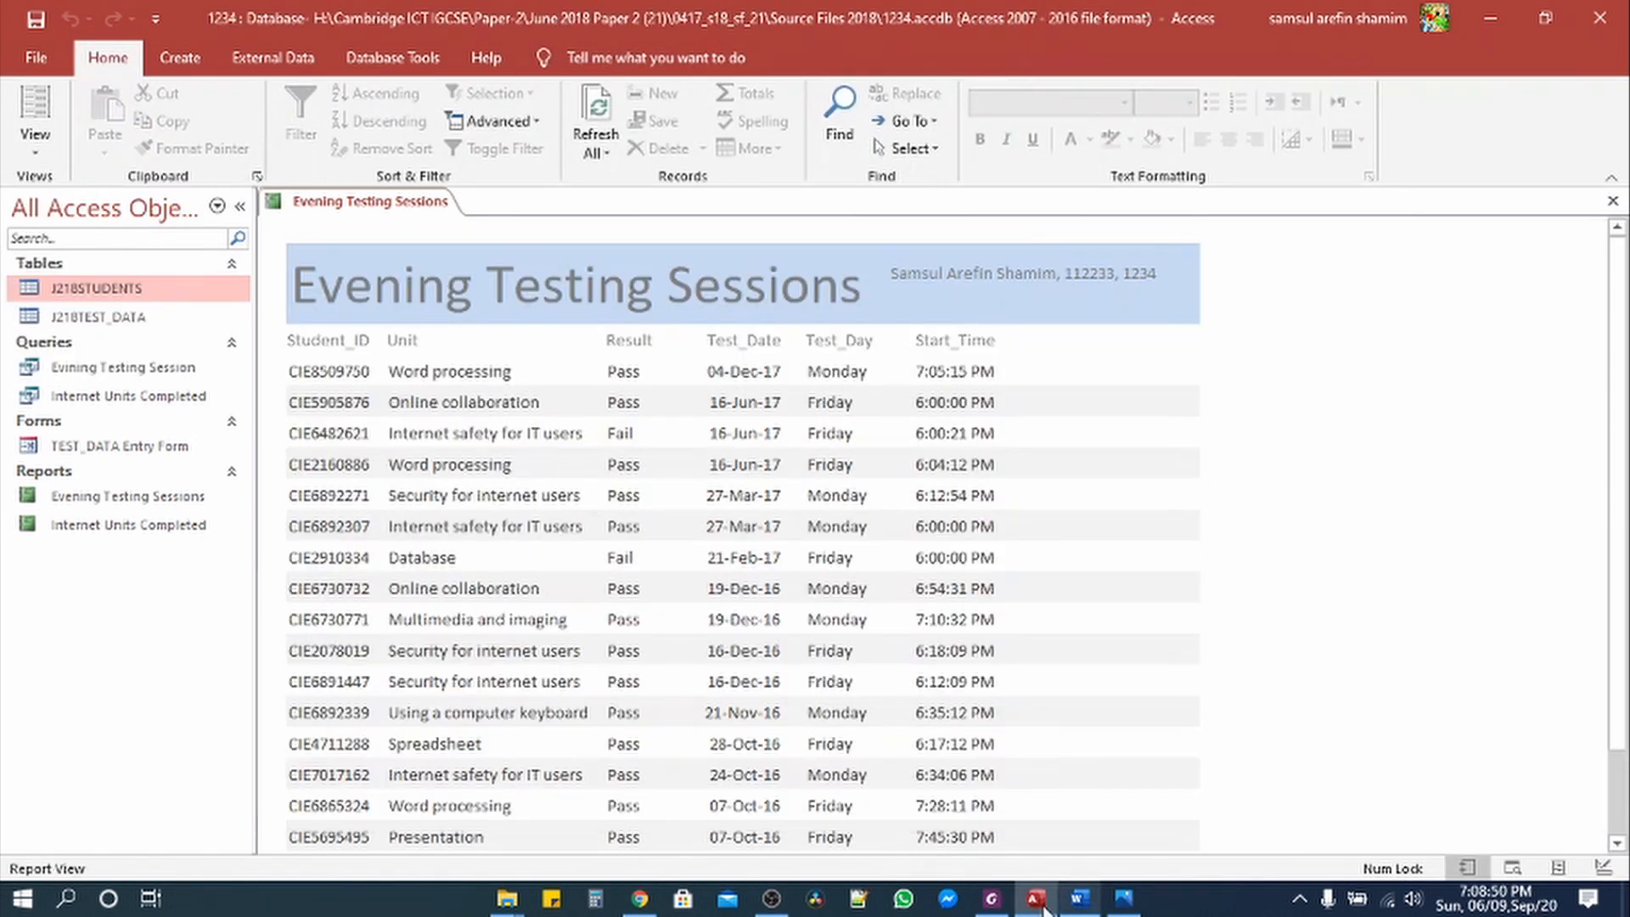
click(991, 899)
drag(544, 328, 1072, 328)
click(881, 77)
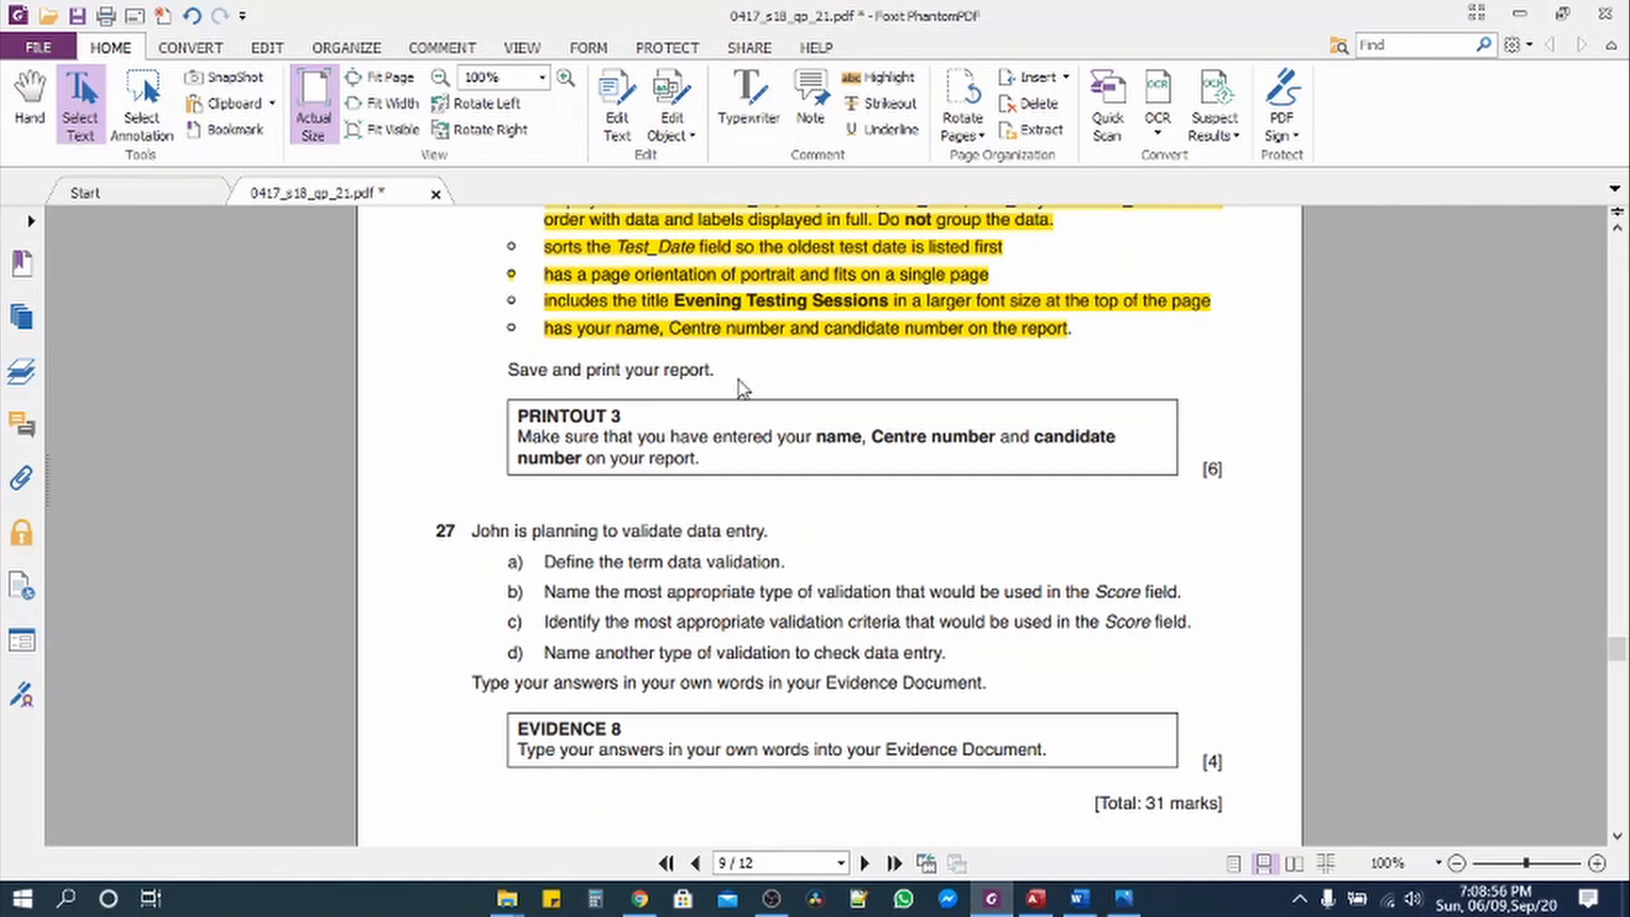
click(1036, 899)
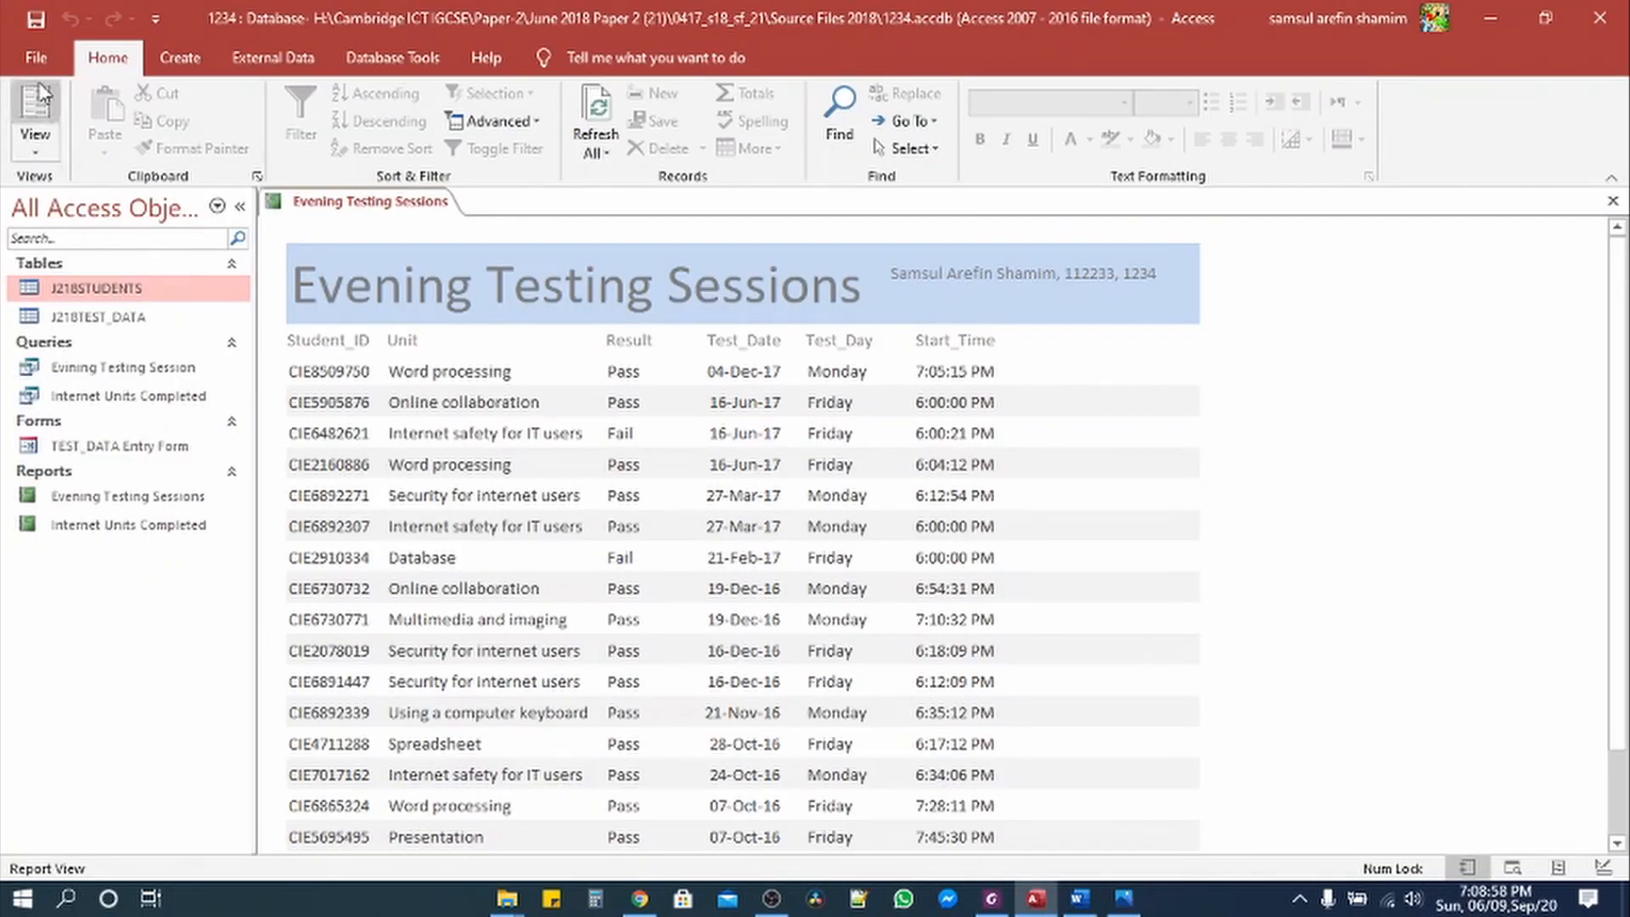
Step: Save the report and confirm in Print Preview that it fits one portrait page
click(36, 56)
click(38, 337)
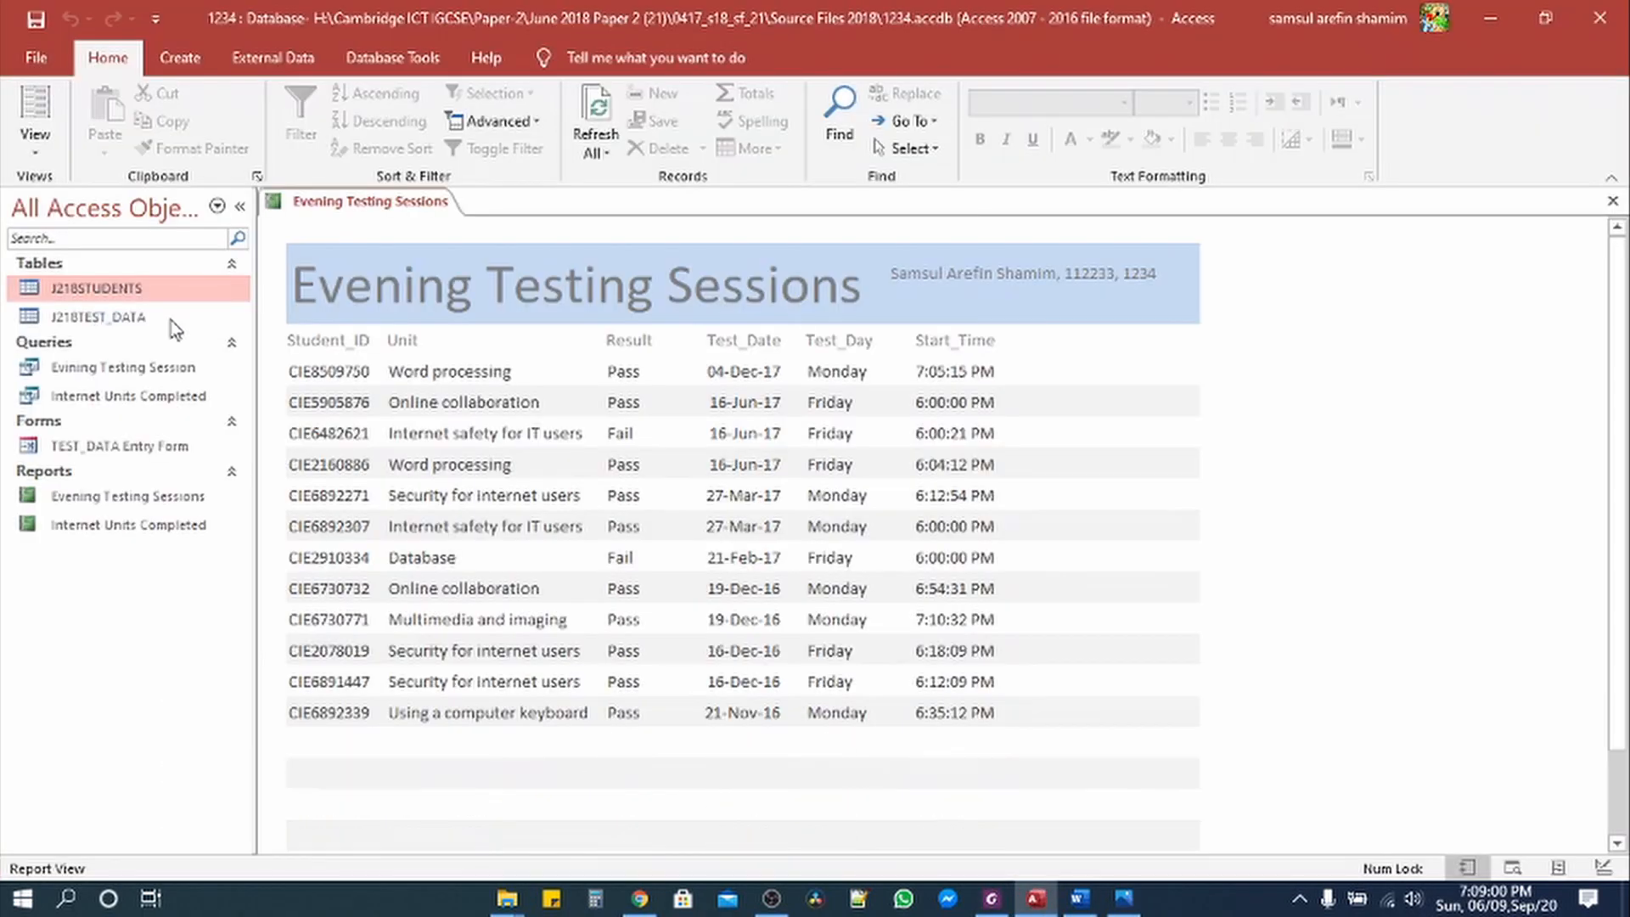
click(35, 57)
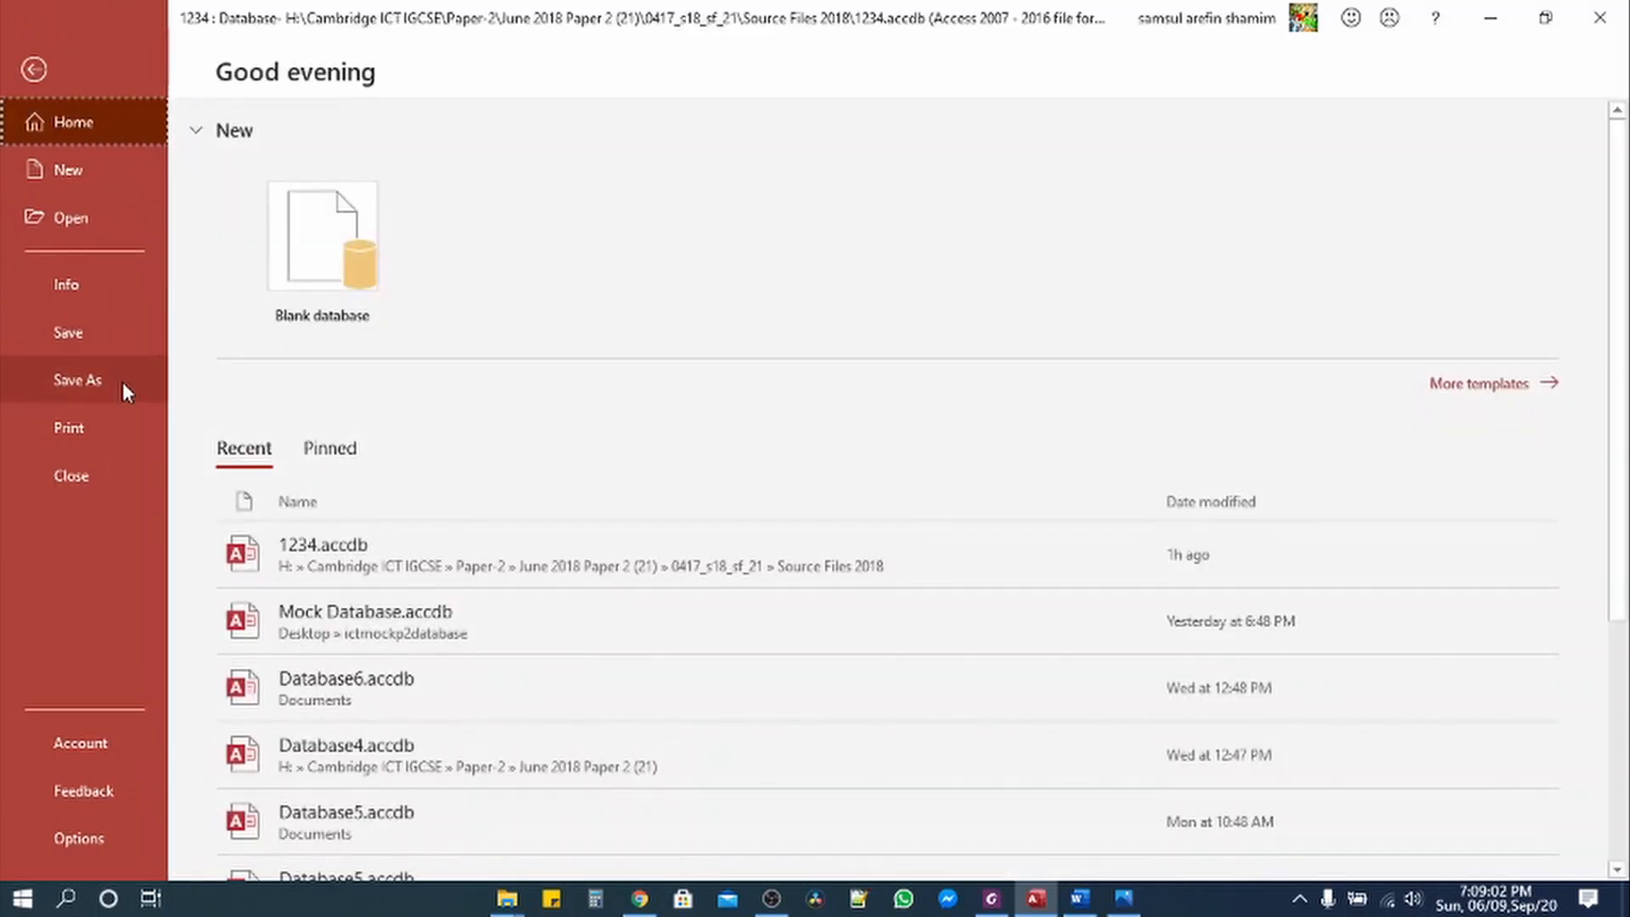
click(95, 426)
click(375, 378)
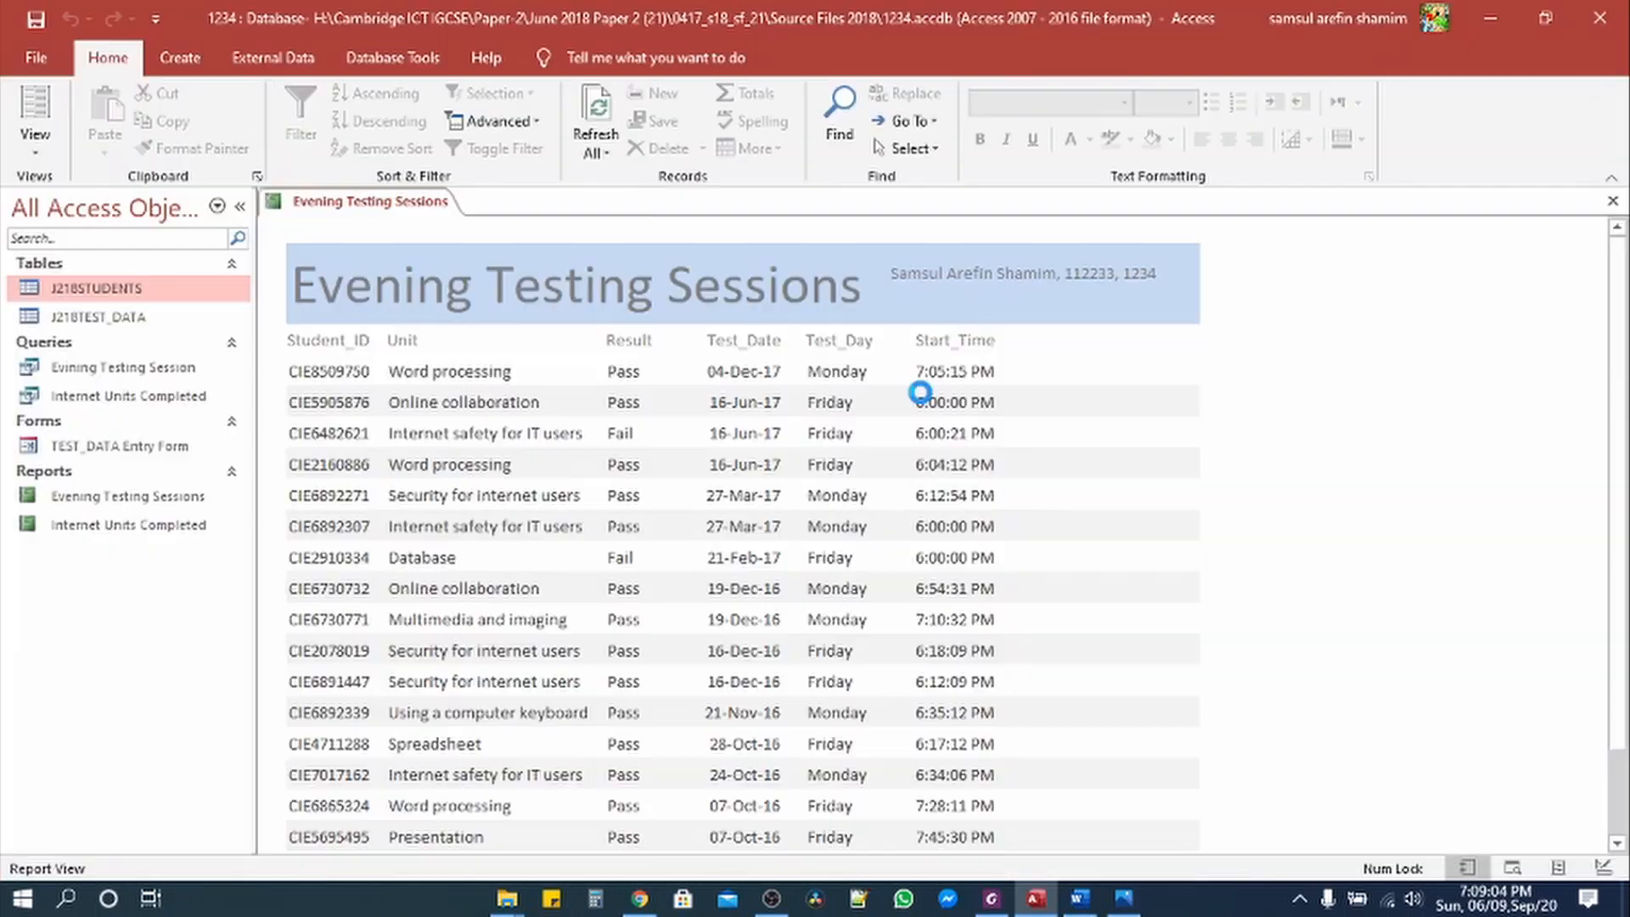
scroll(928, 470, down, 5)
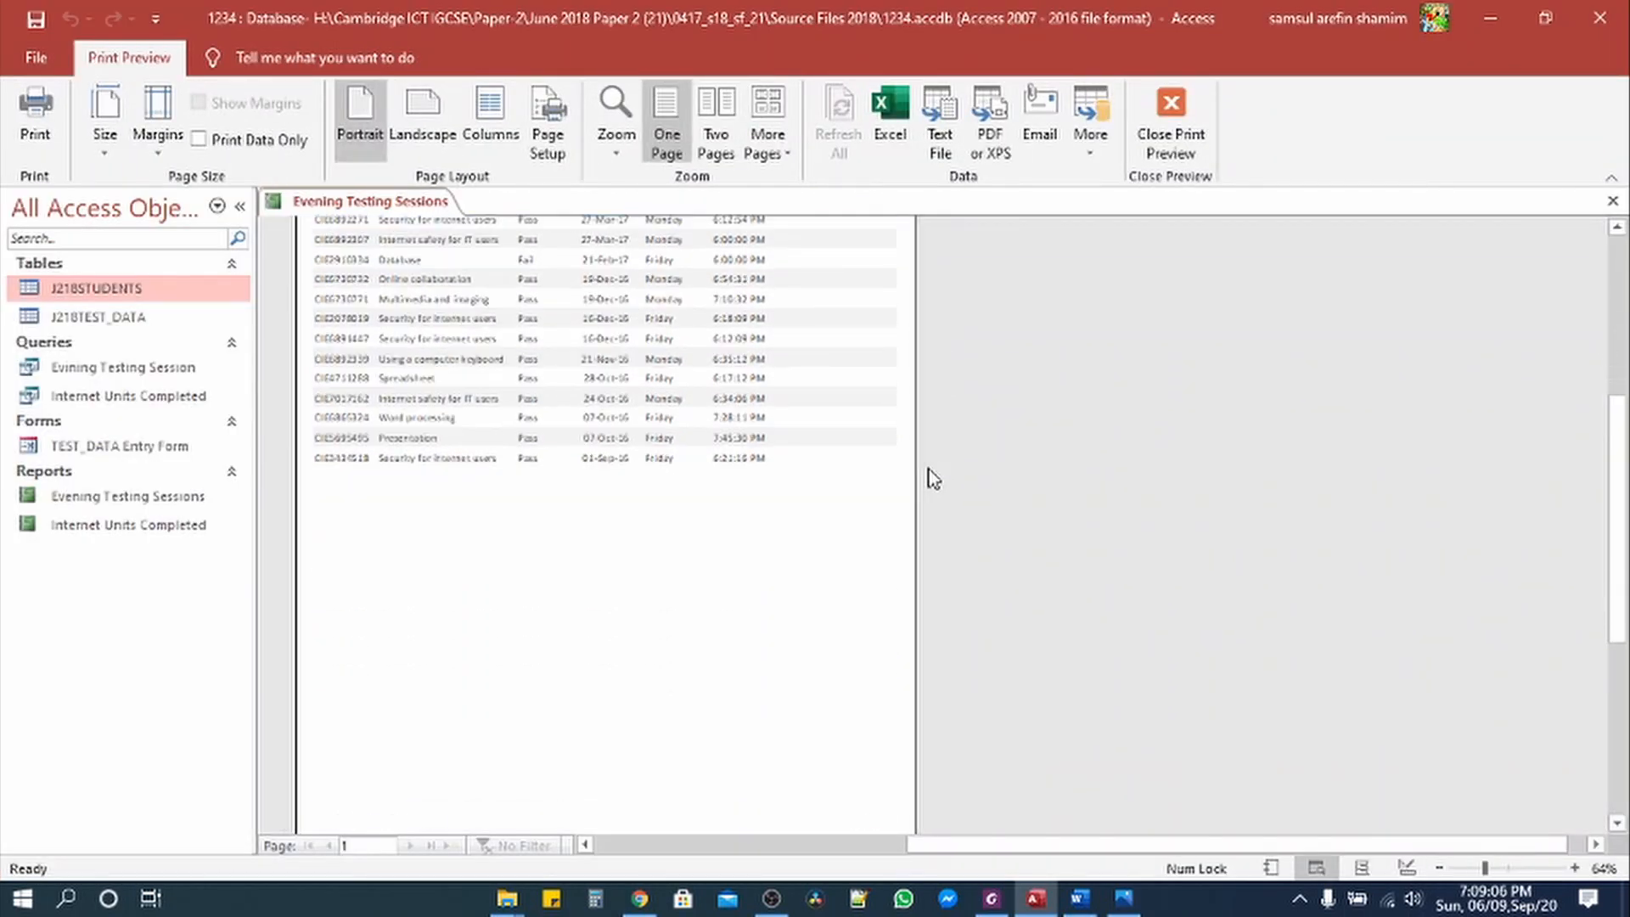
scroll(929, 471, up, 5)
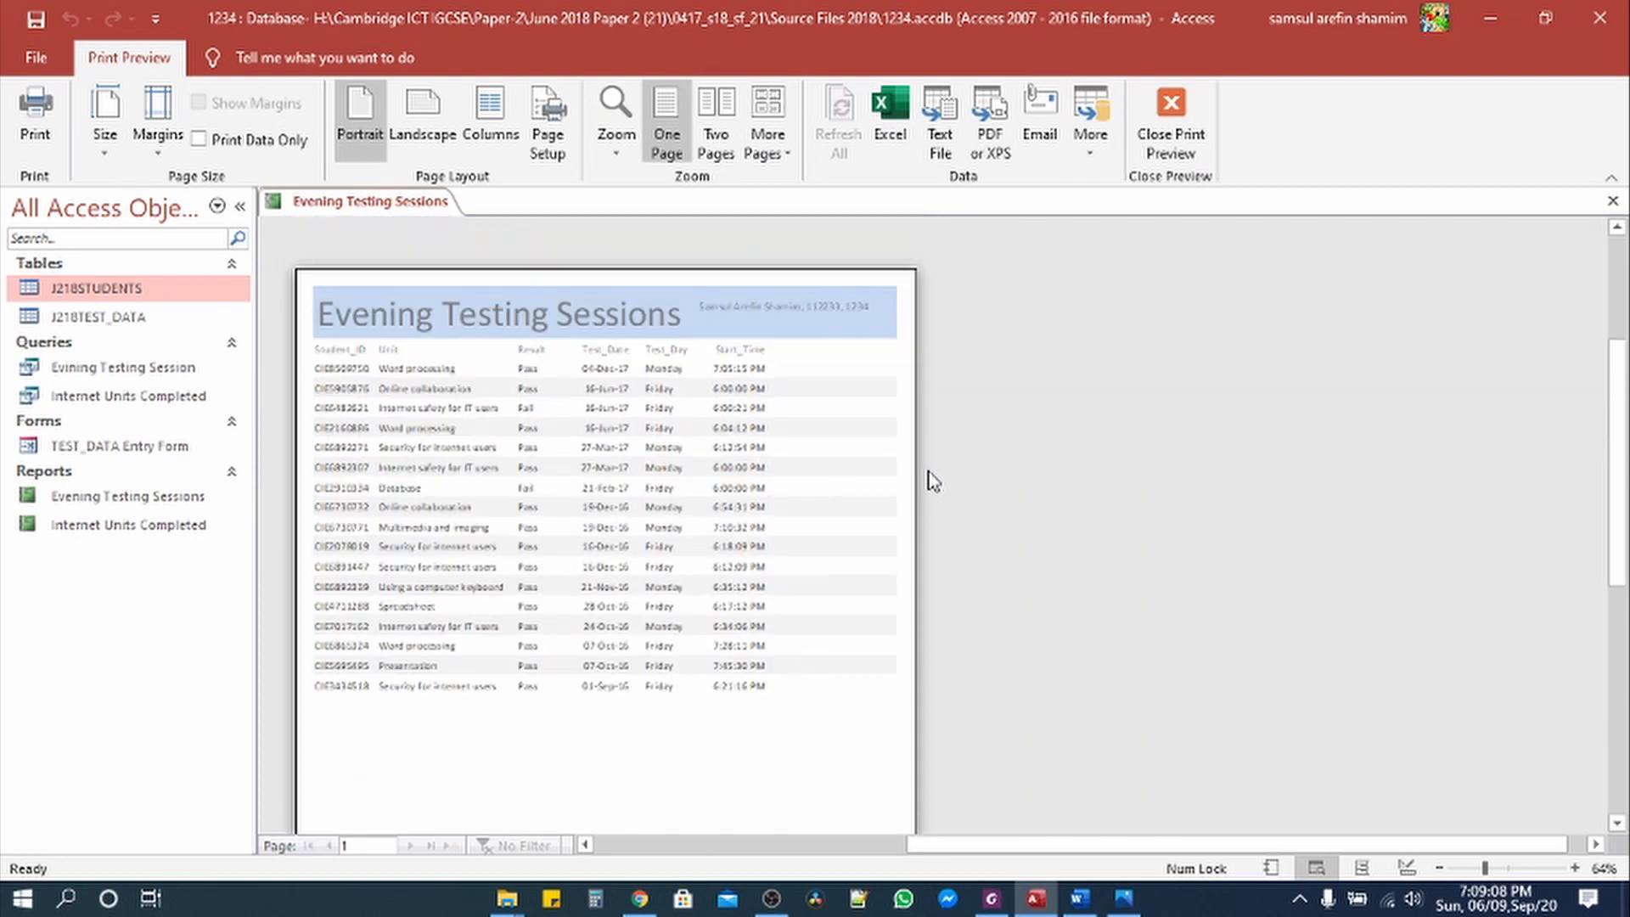
click(1171, 119)
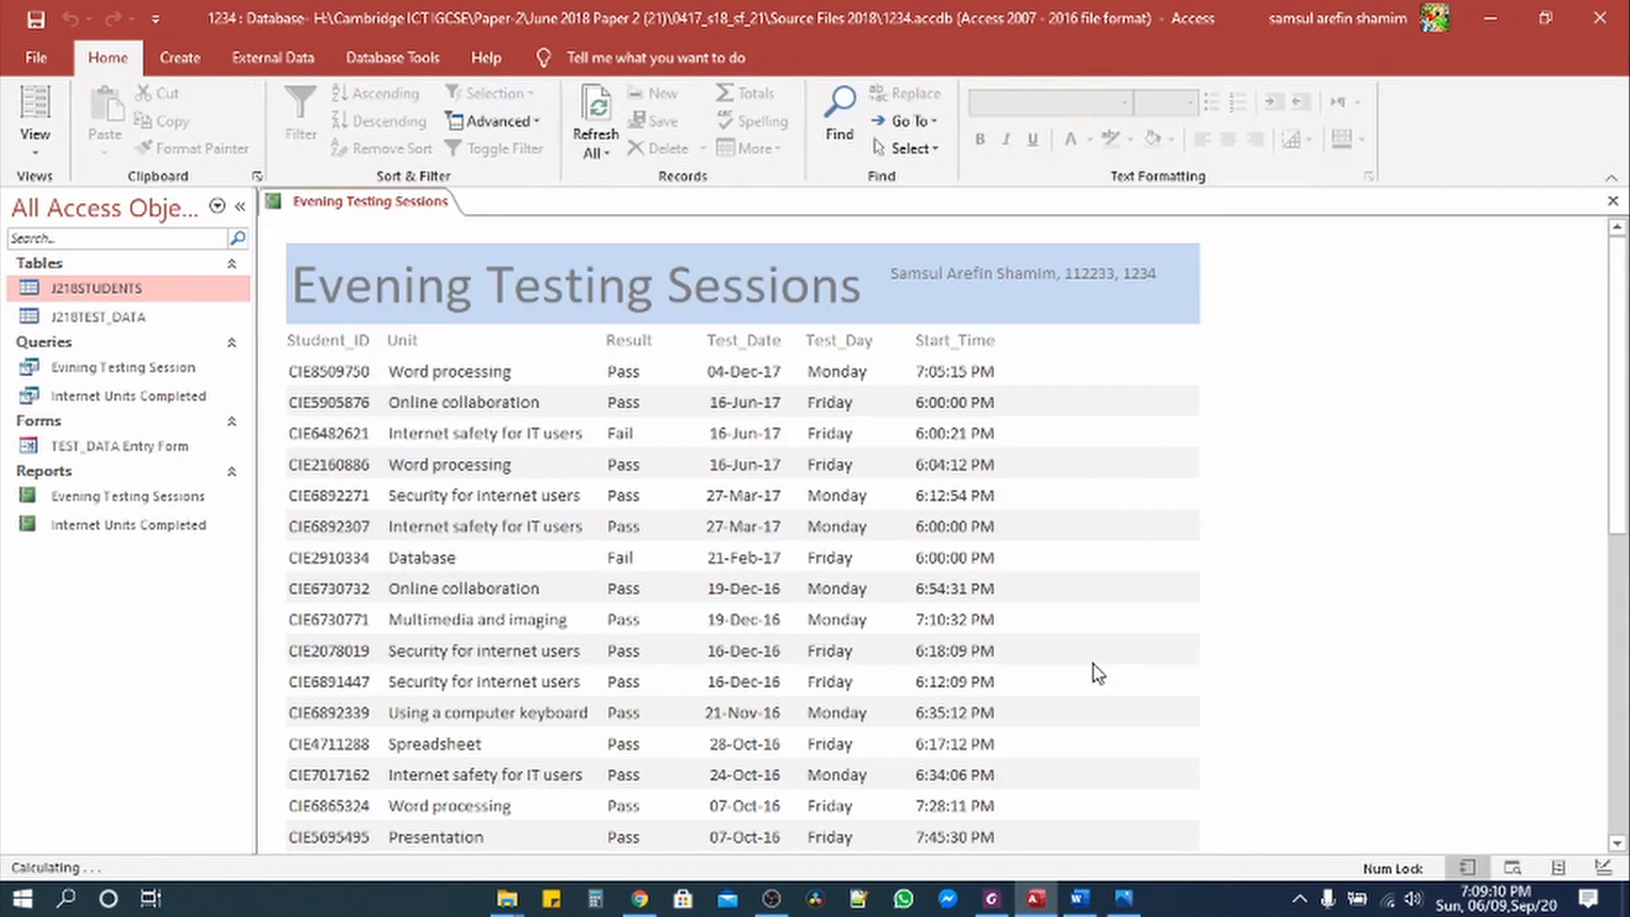
Step: Highlight 'Save and print your report' and the PRINTOUT 3 reminder in yellow
click(991, 900)
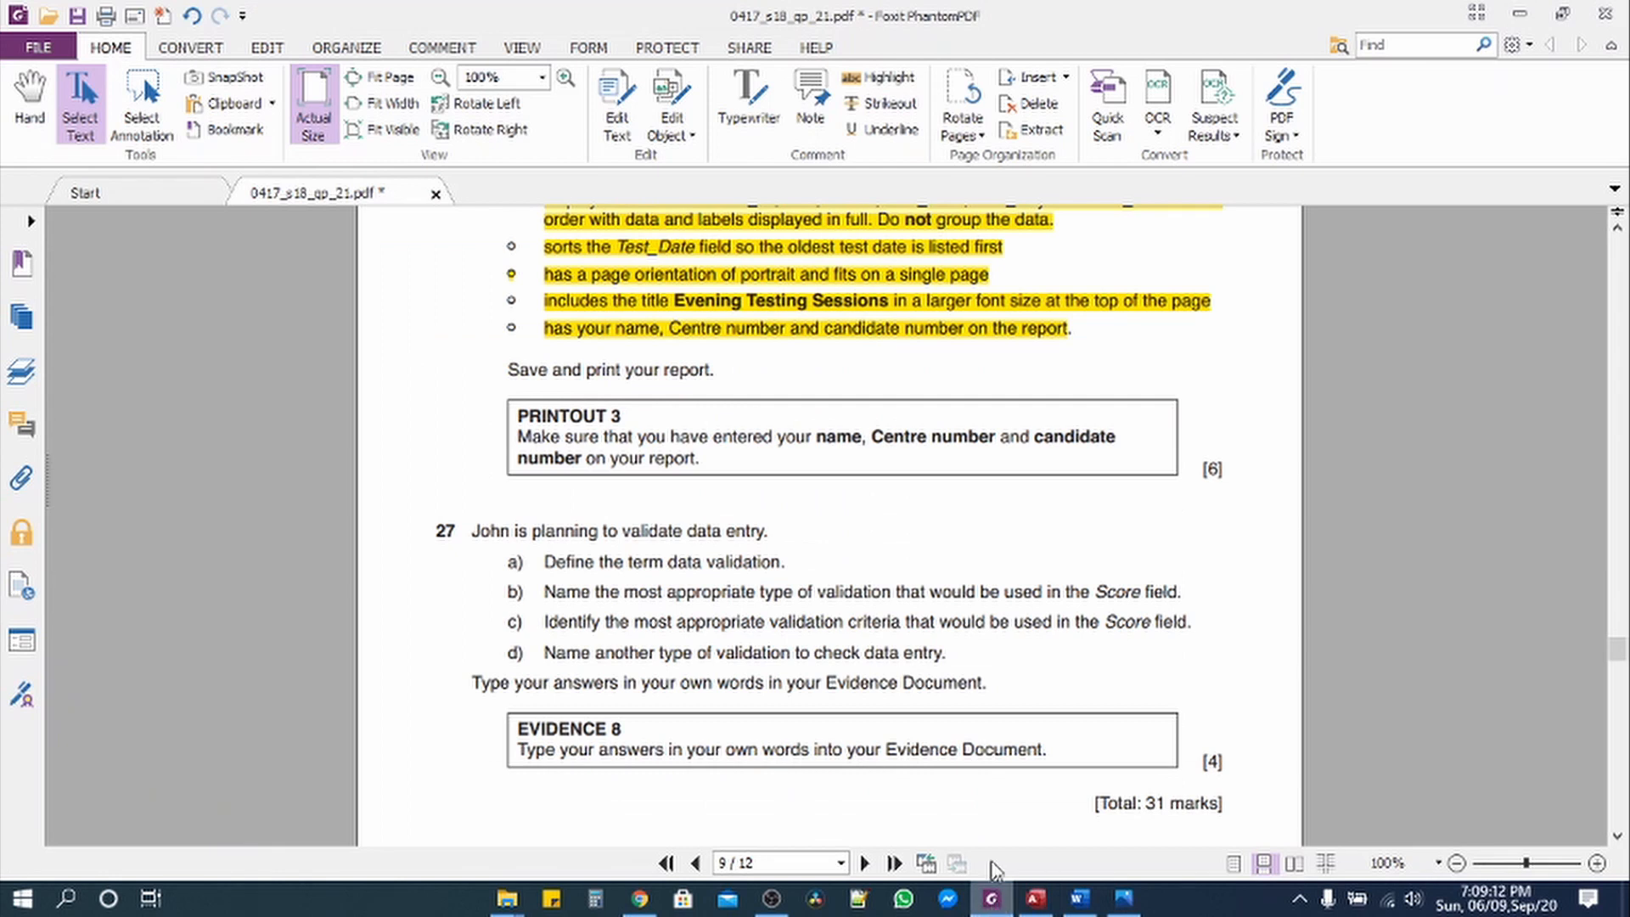
drag(509, 370, 709, 374)
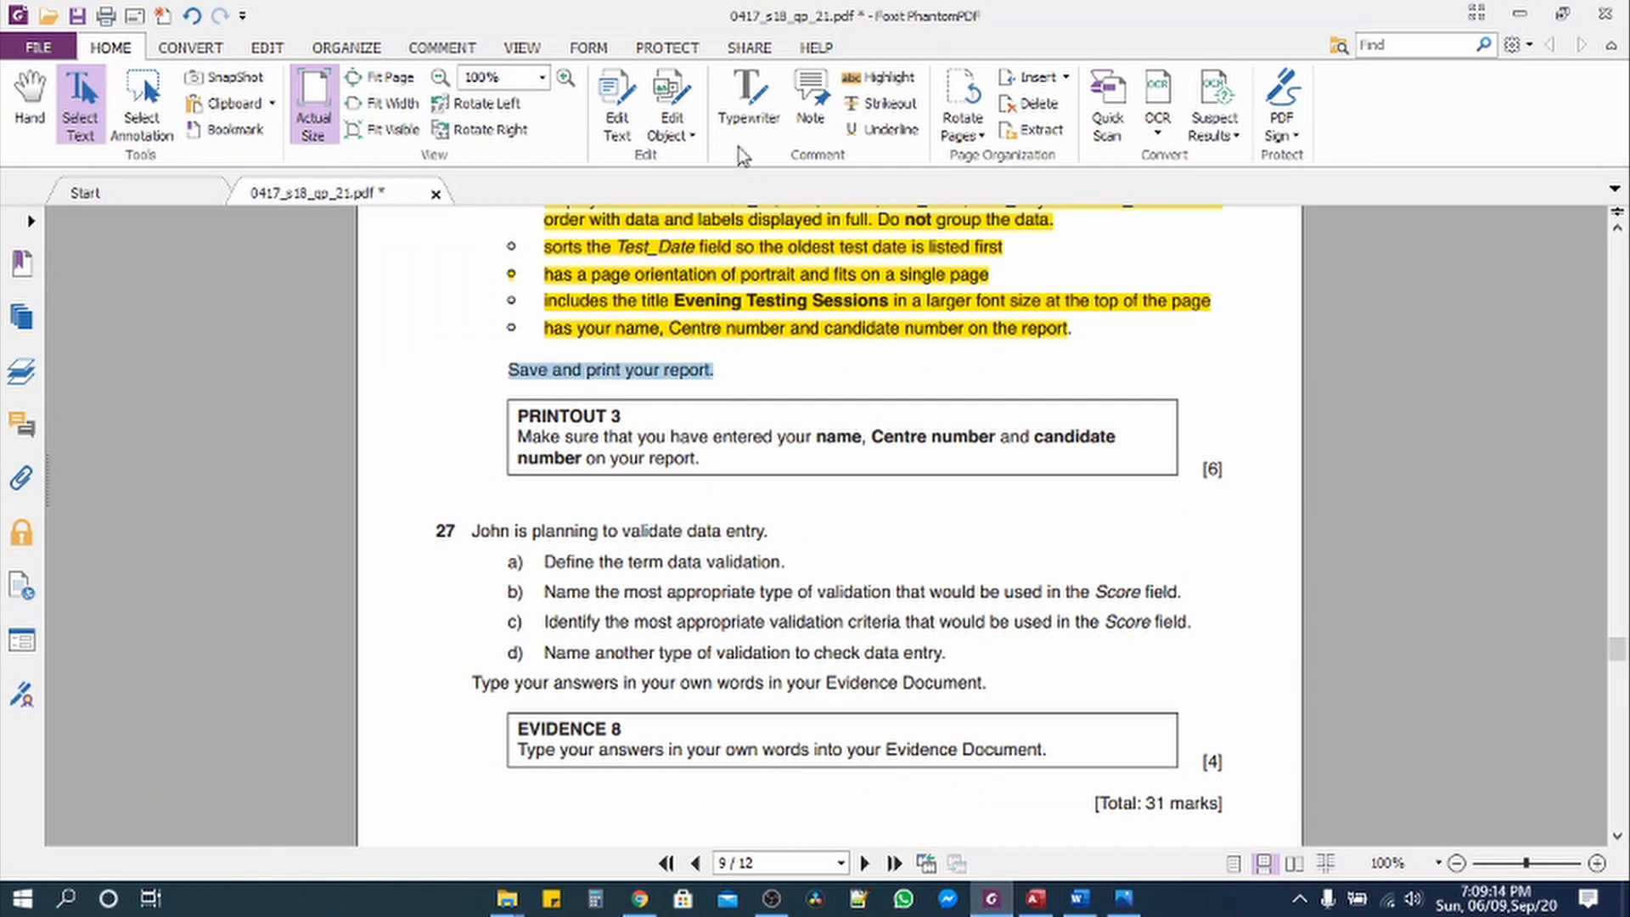
click(880, 77)
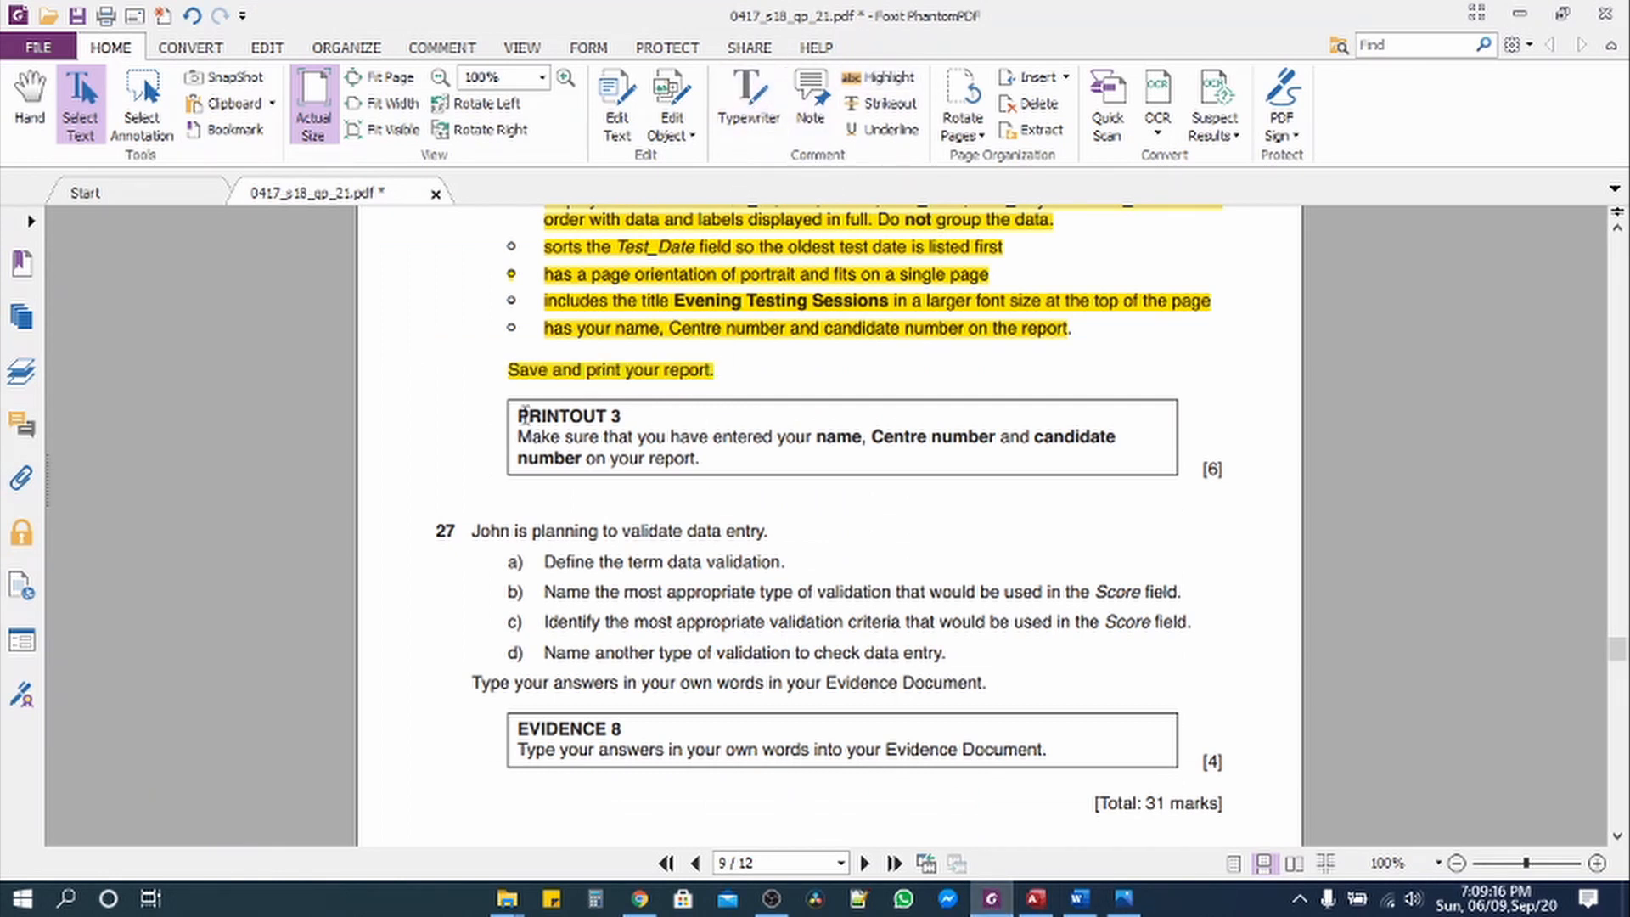
drag(531, 416, 716, 458)
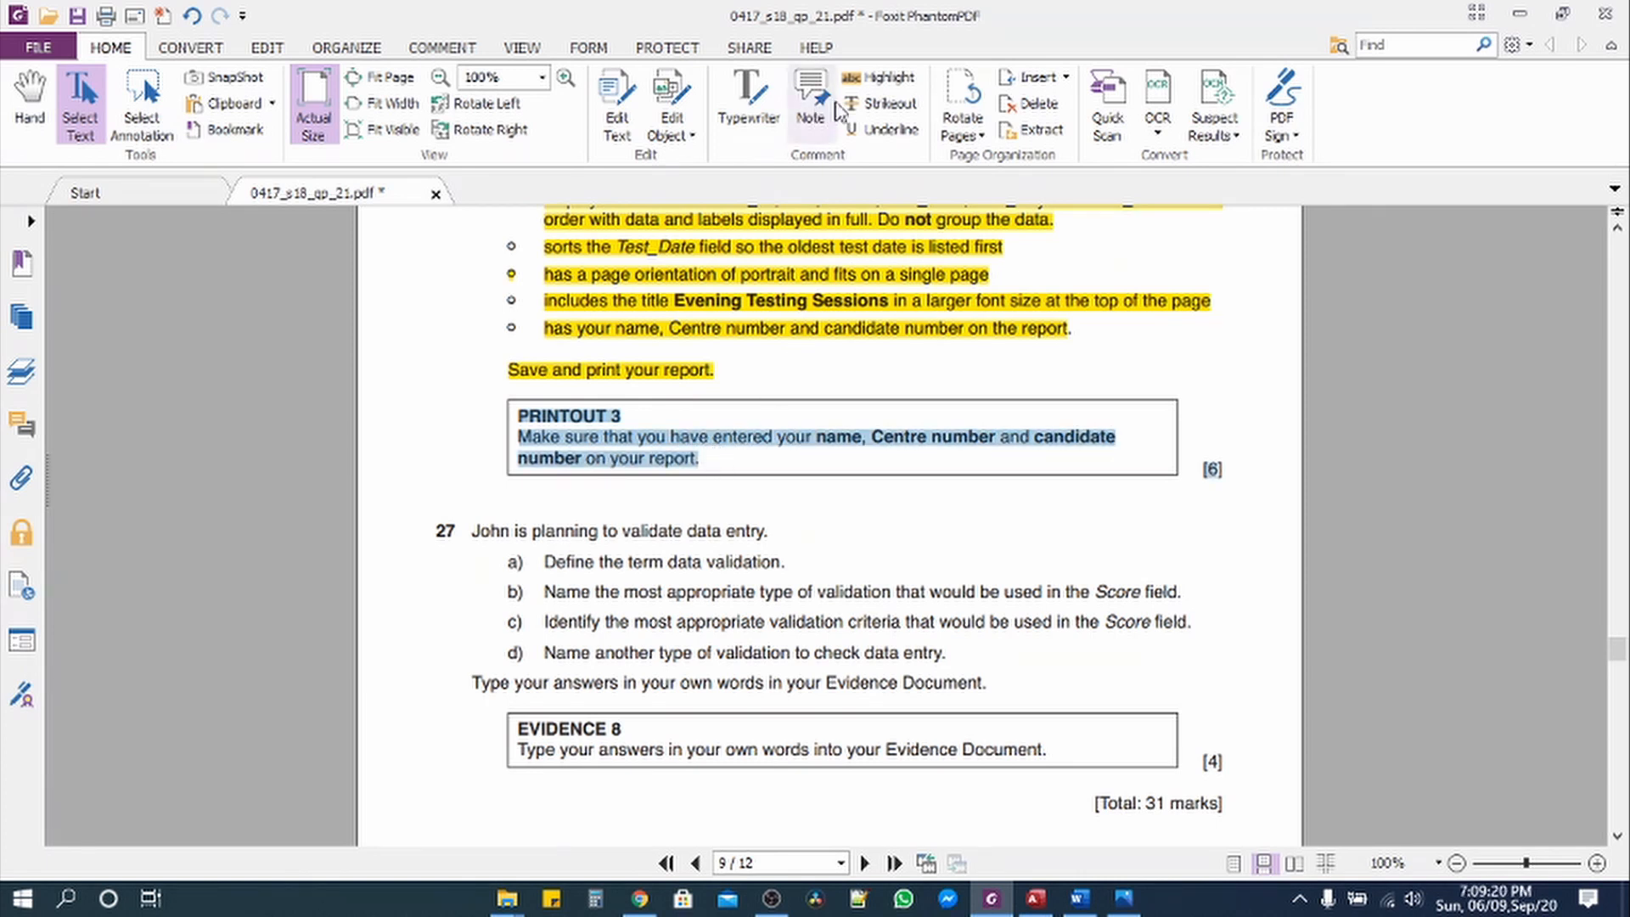
click(879, 77)
Step: Review question 27 by selecting its data validation parts a) and b)
scroll(706, 416, down, 3)
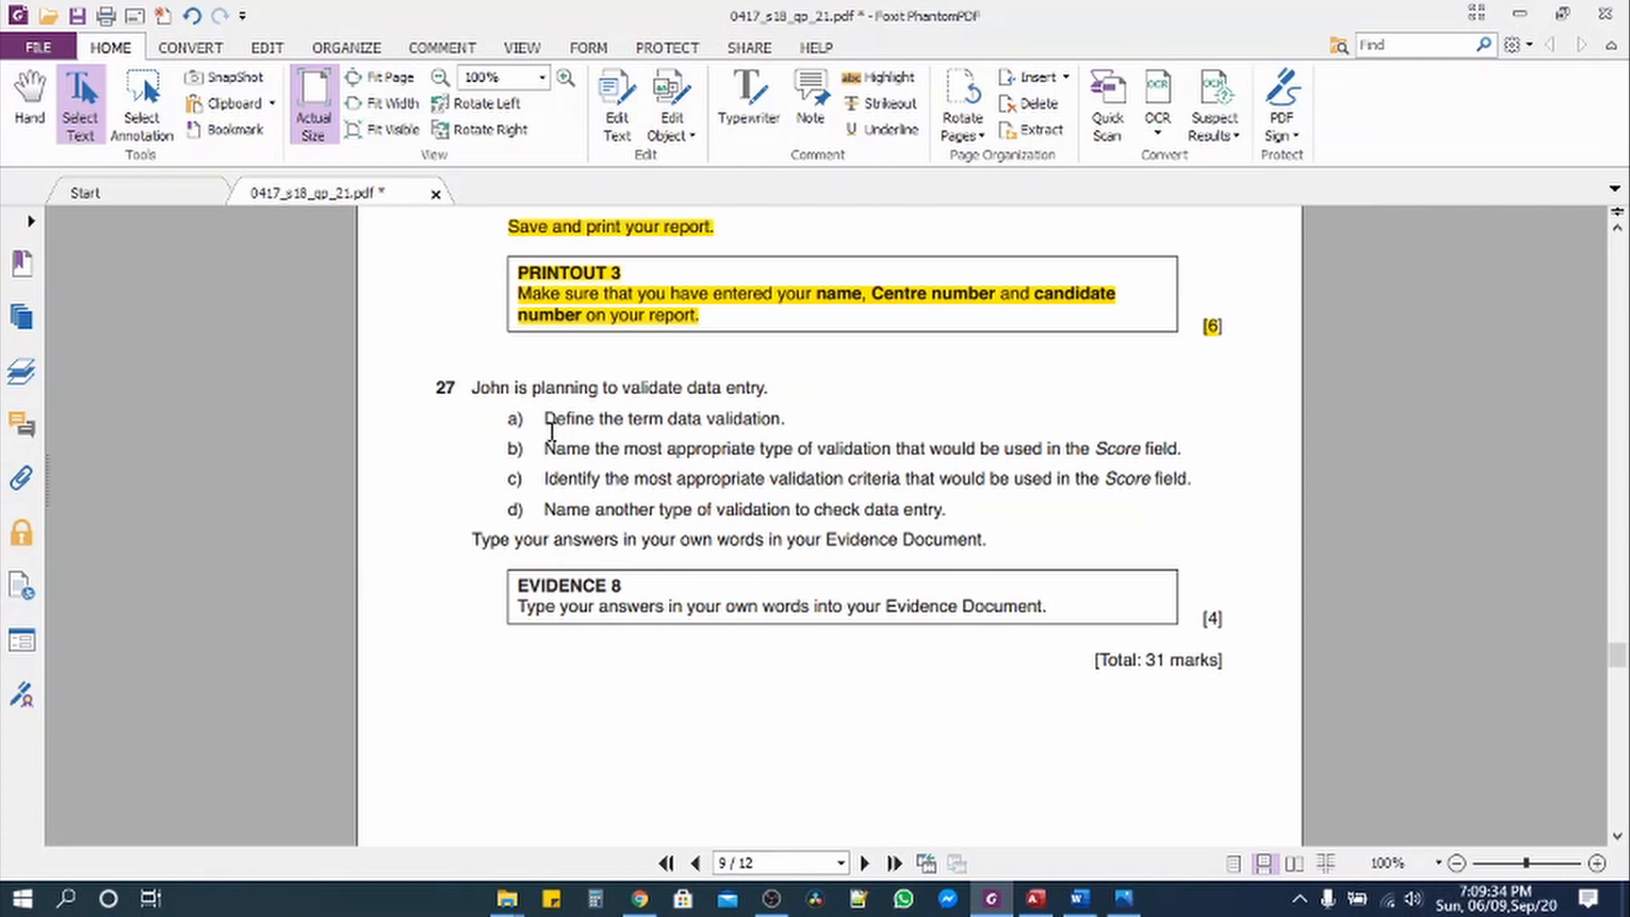
drag(545, 422, 786, 422)
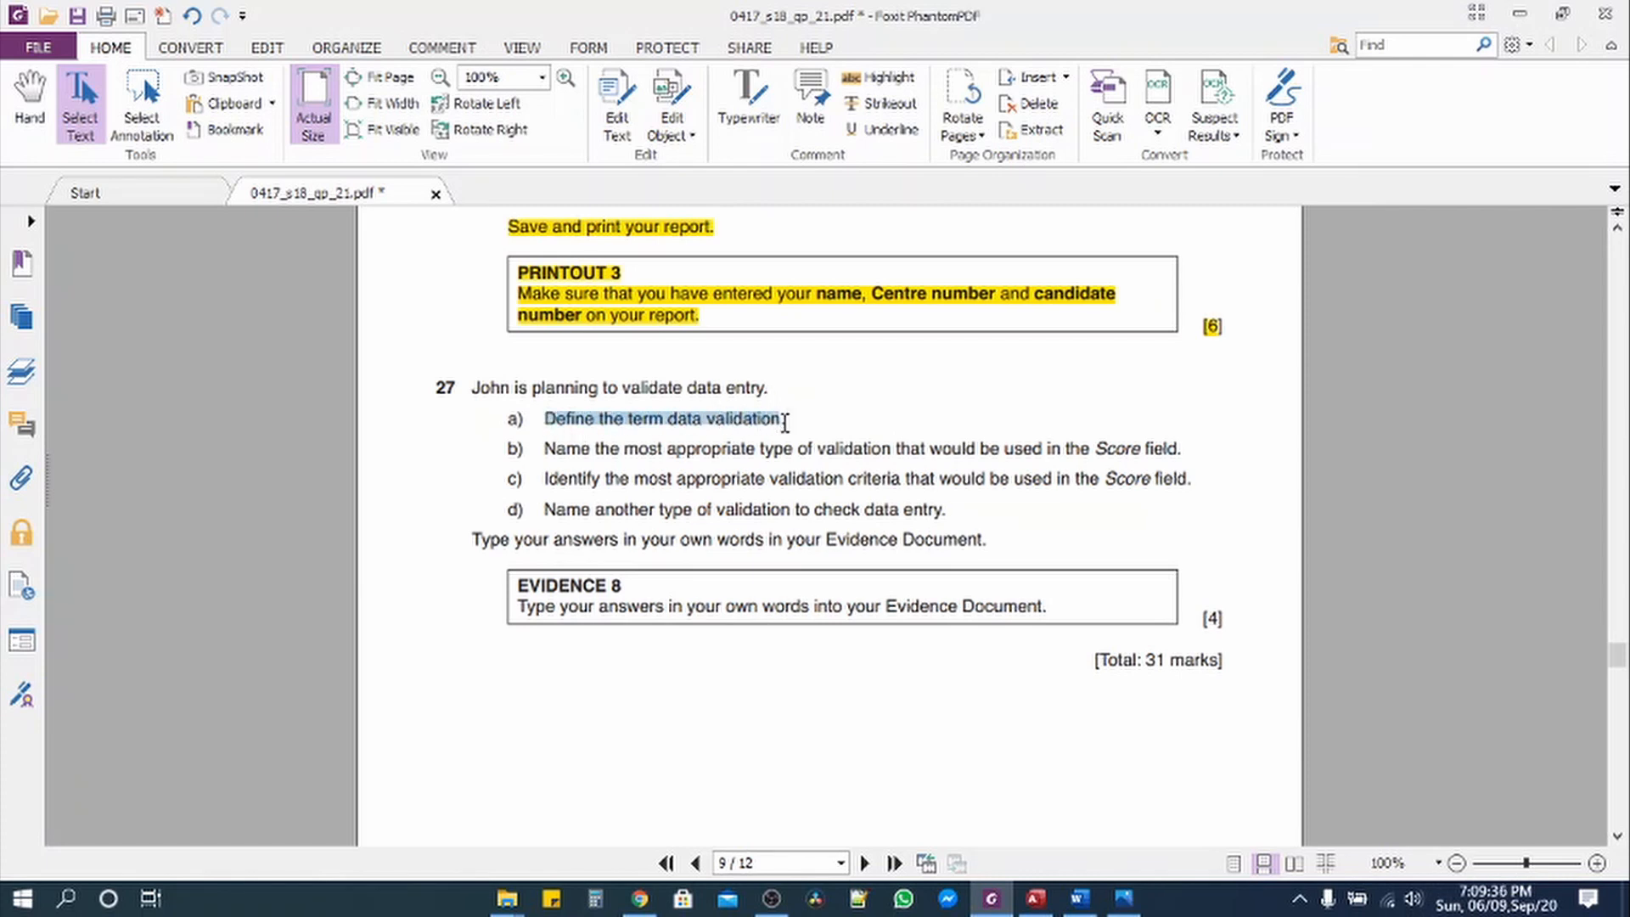
drag(543, 449, 1186, 448)
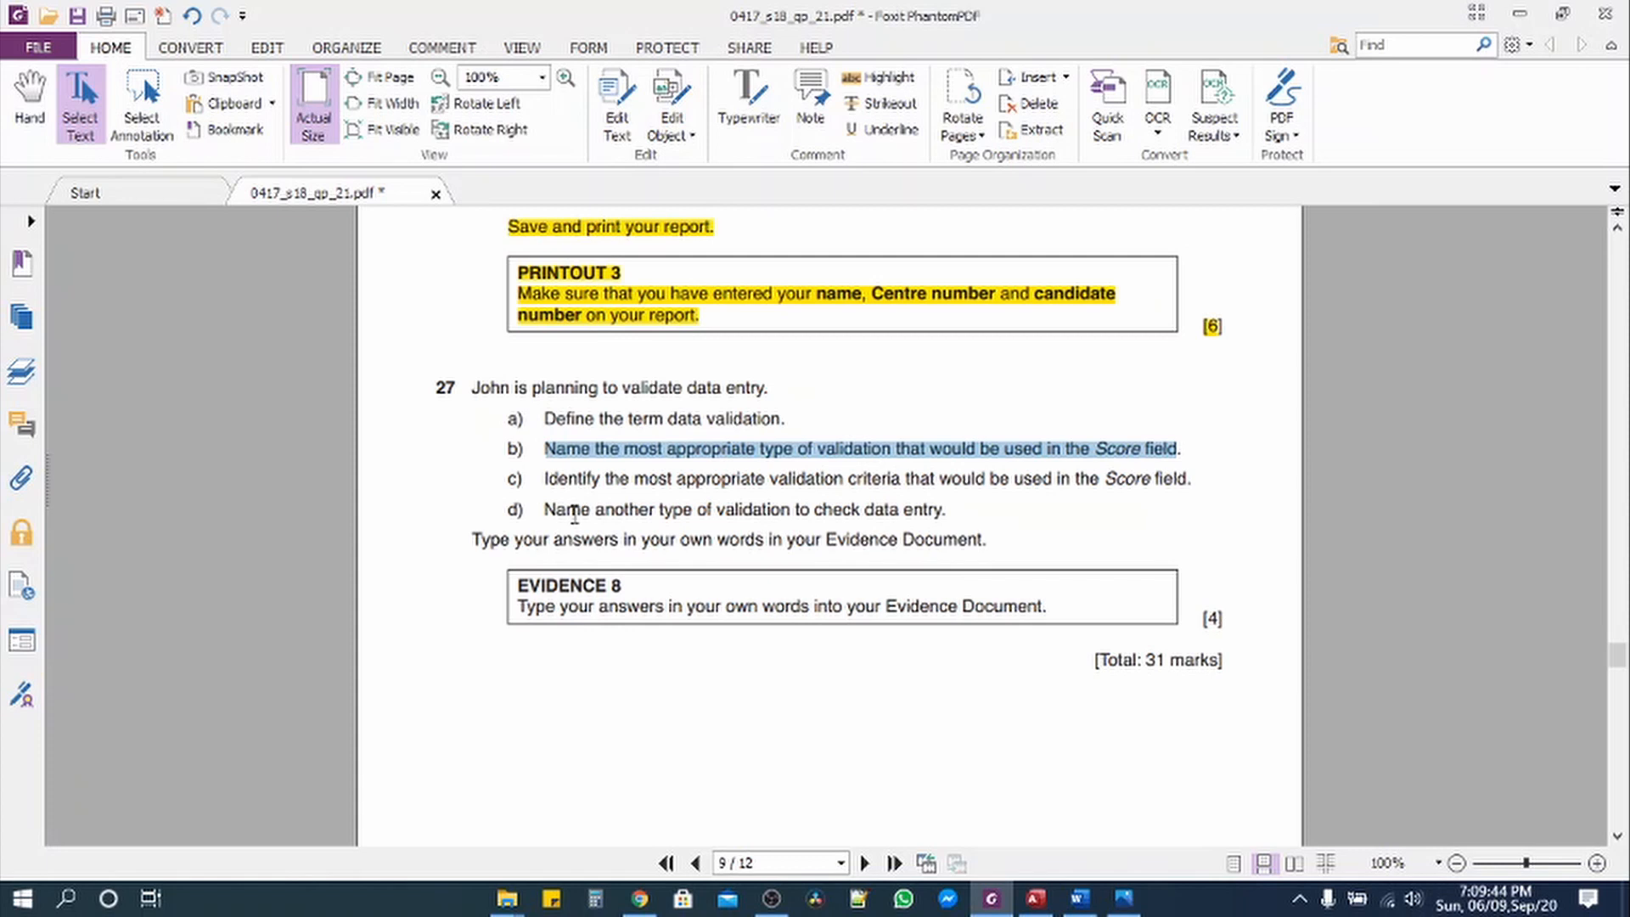
drag(544, 425, 792, 419)
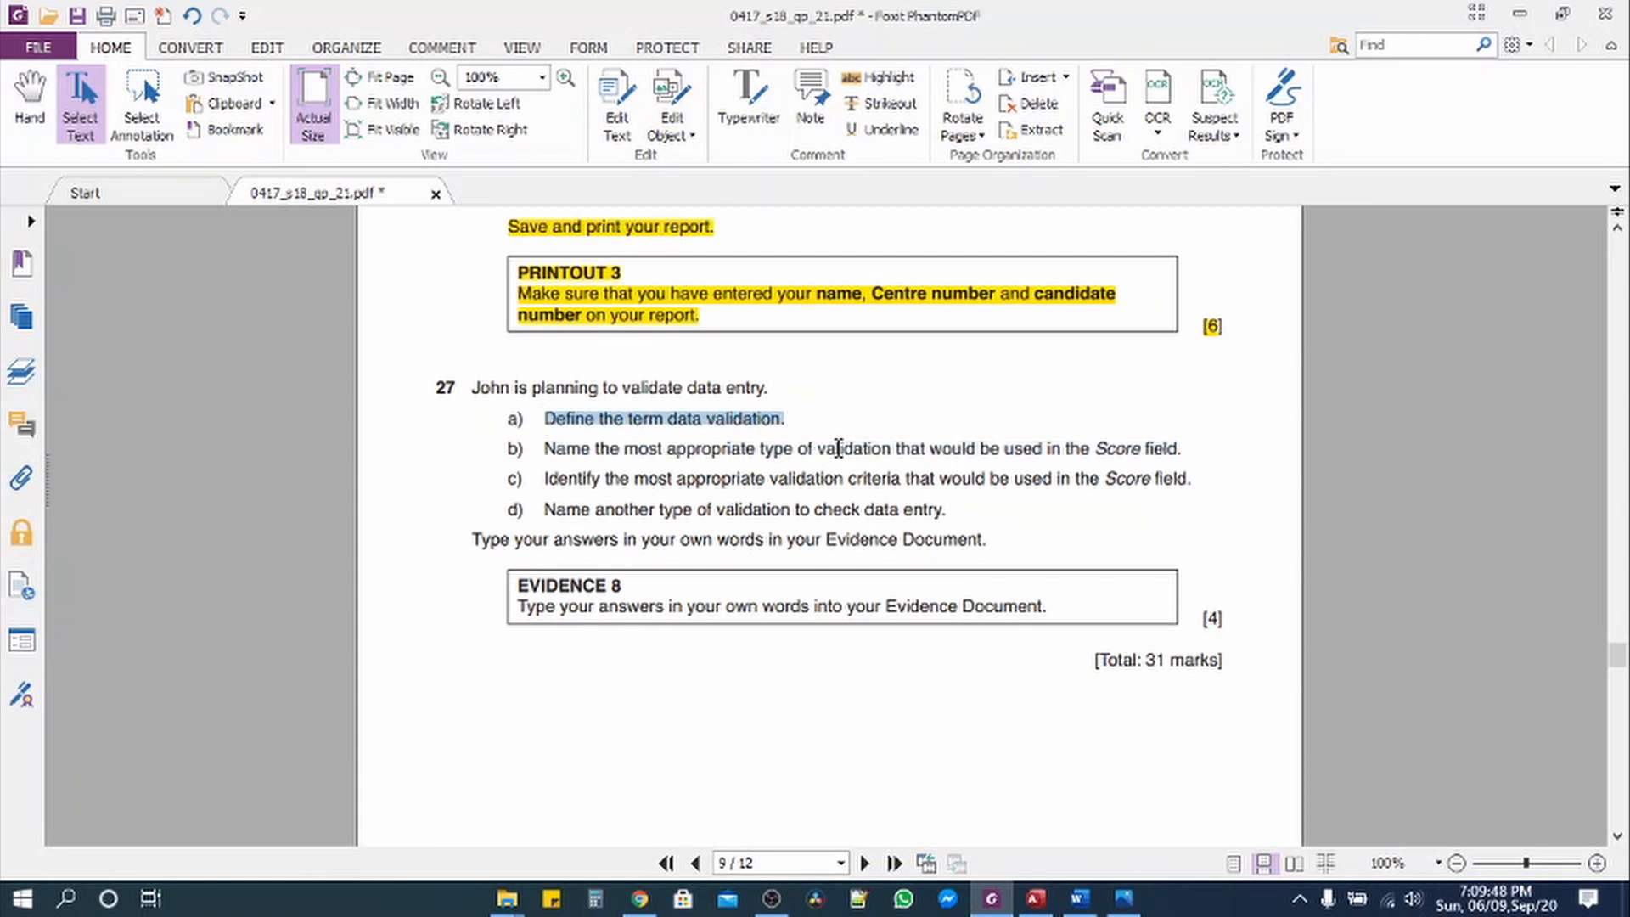
click(1126, 902)
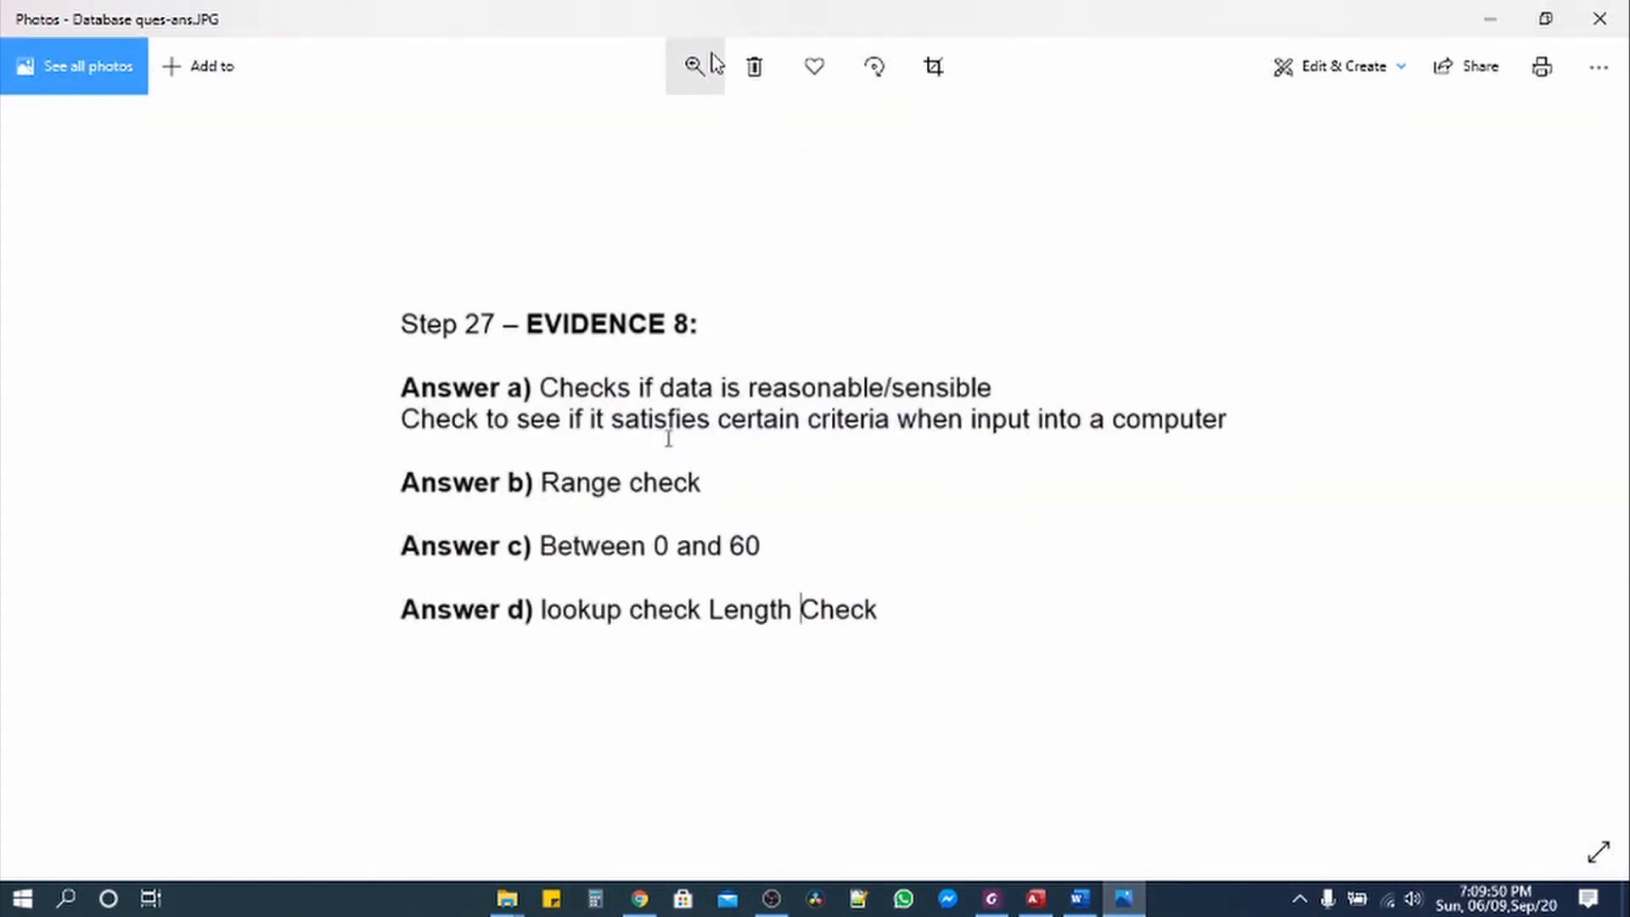
drag(702, 25, 1124, 51)
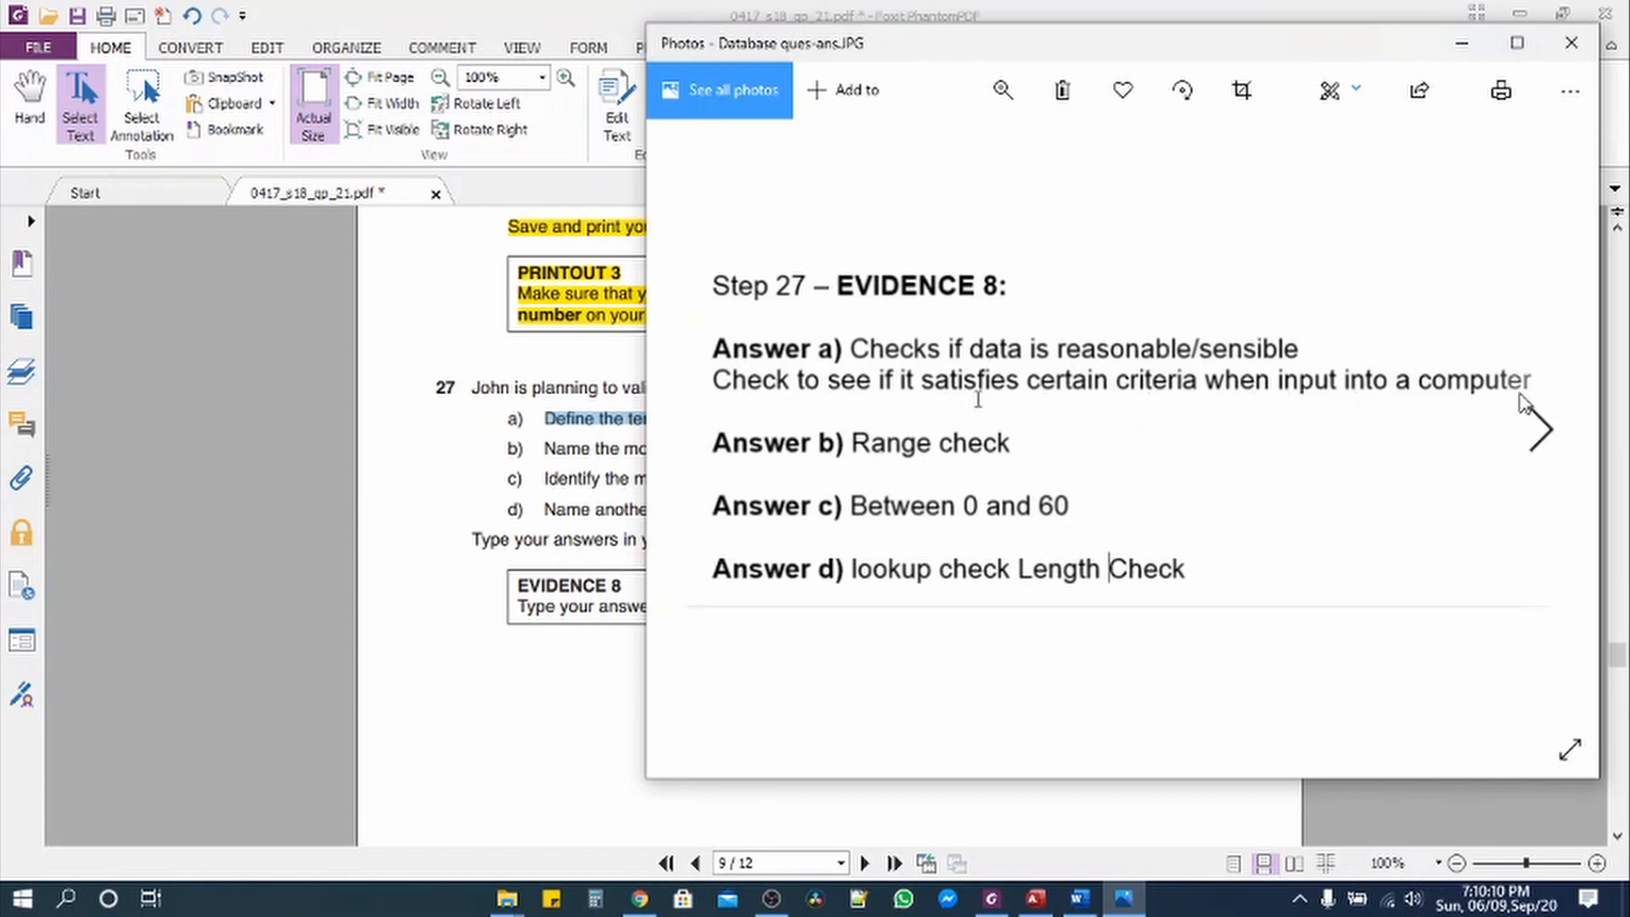
drag(1057, 56, 729, 605)
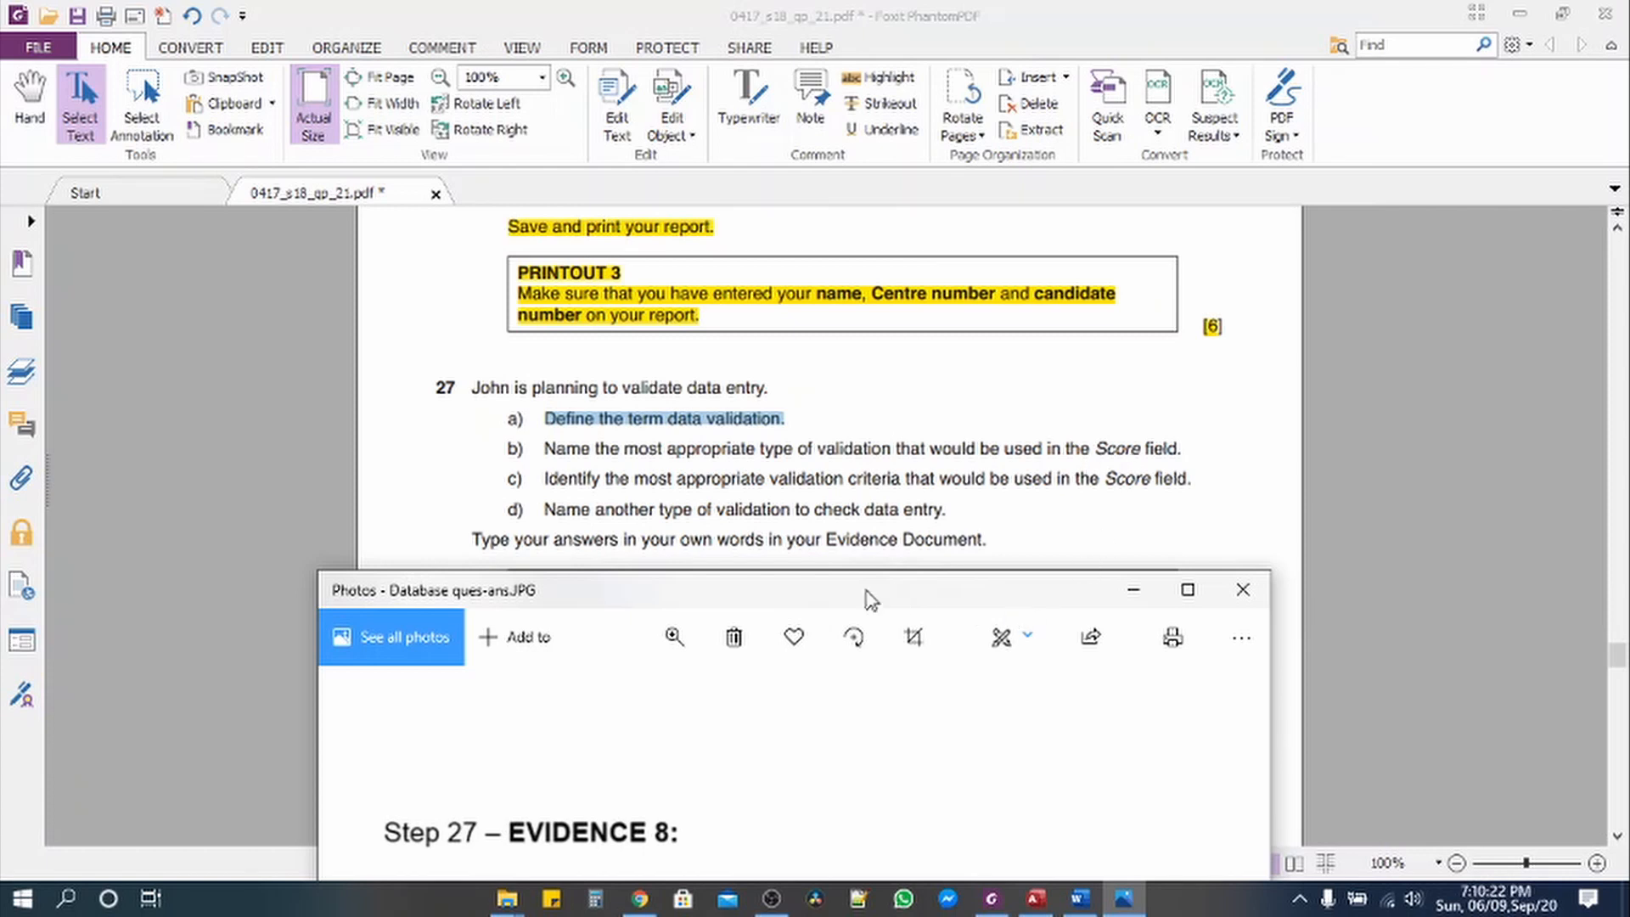
drag(849, 597, 904, 181)
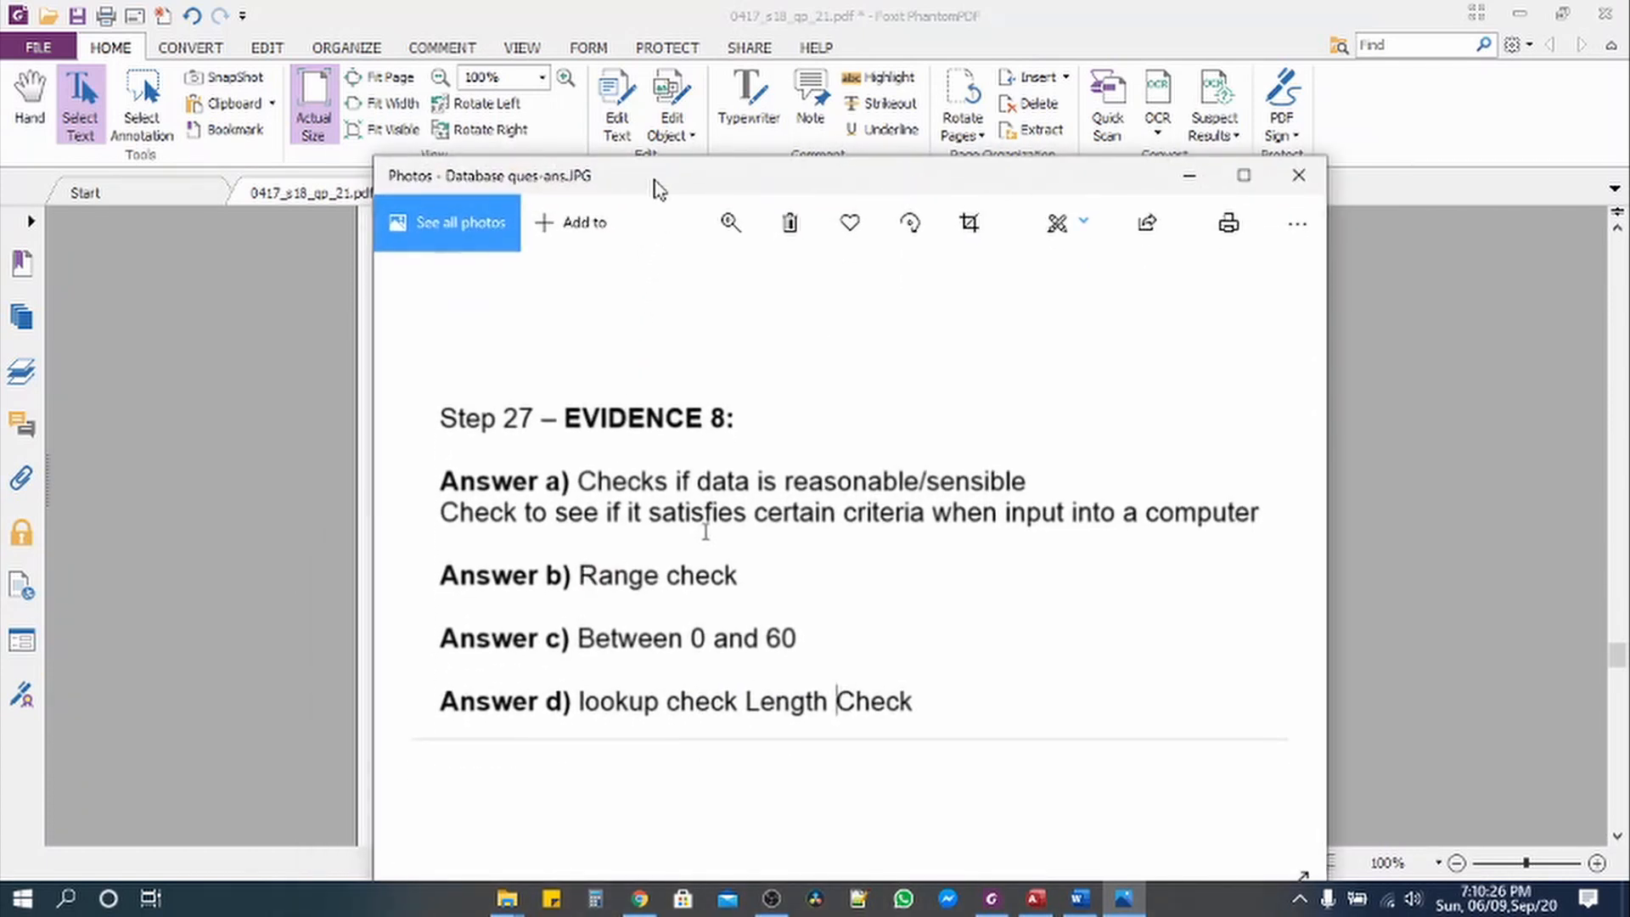
drag(656, 185, 659, 599)
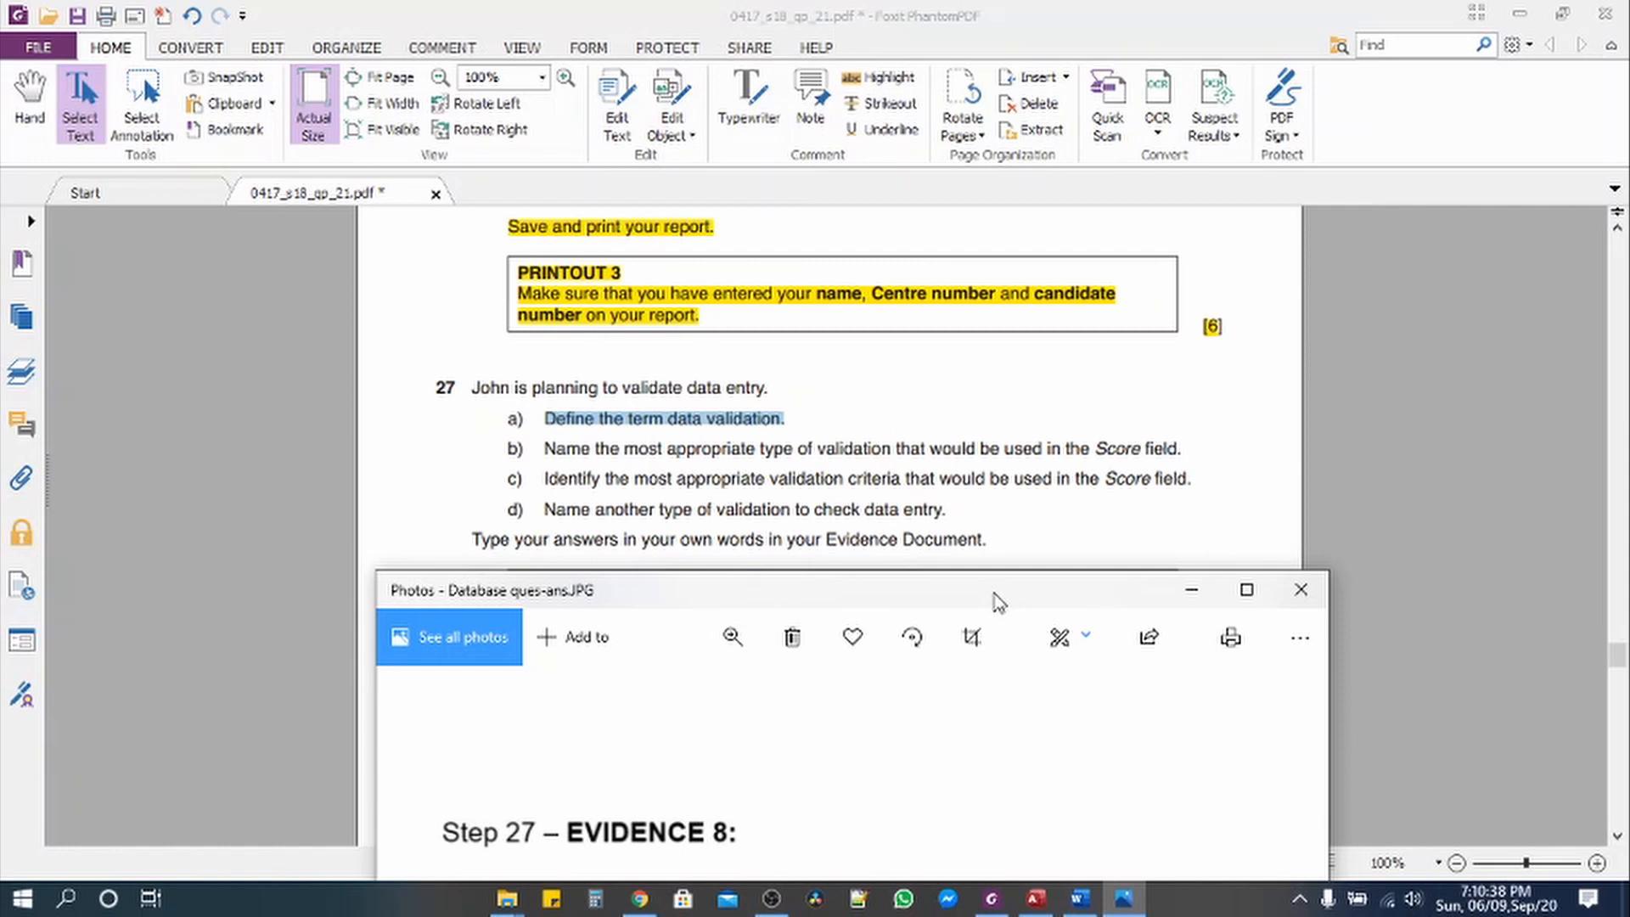
drag(998, 601, 1021, 181)
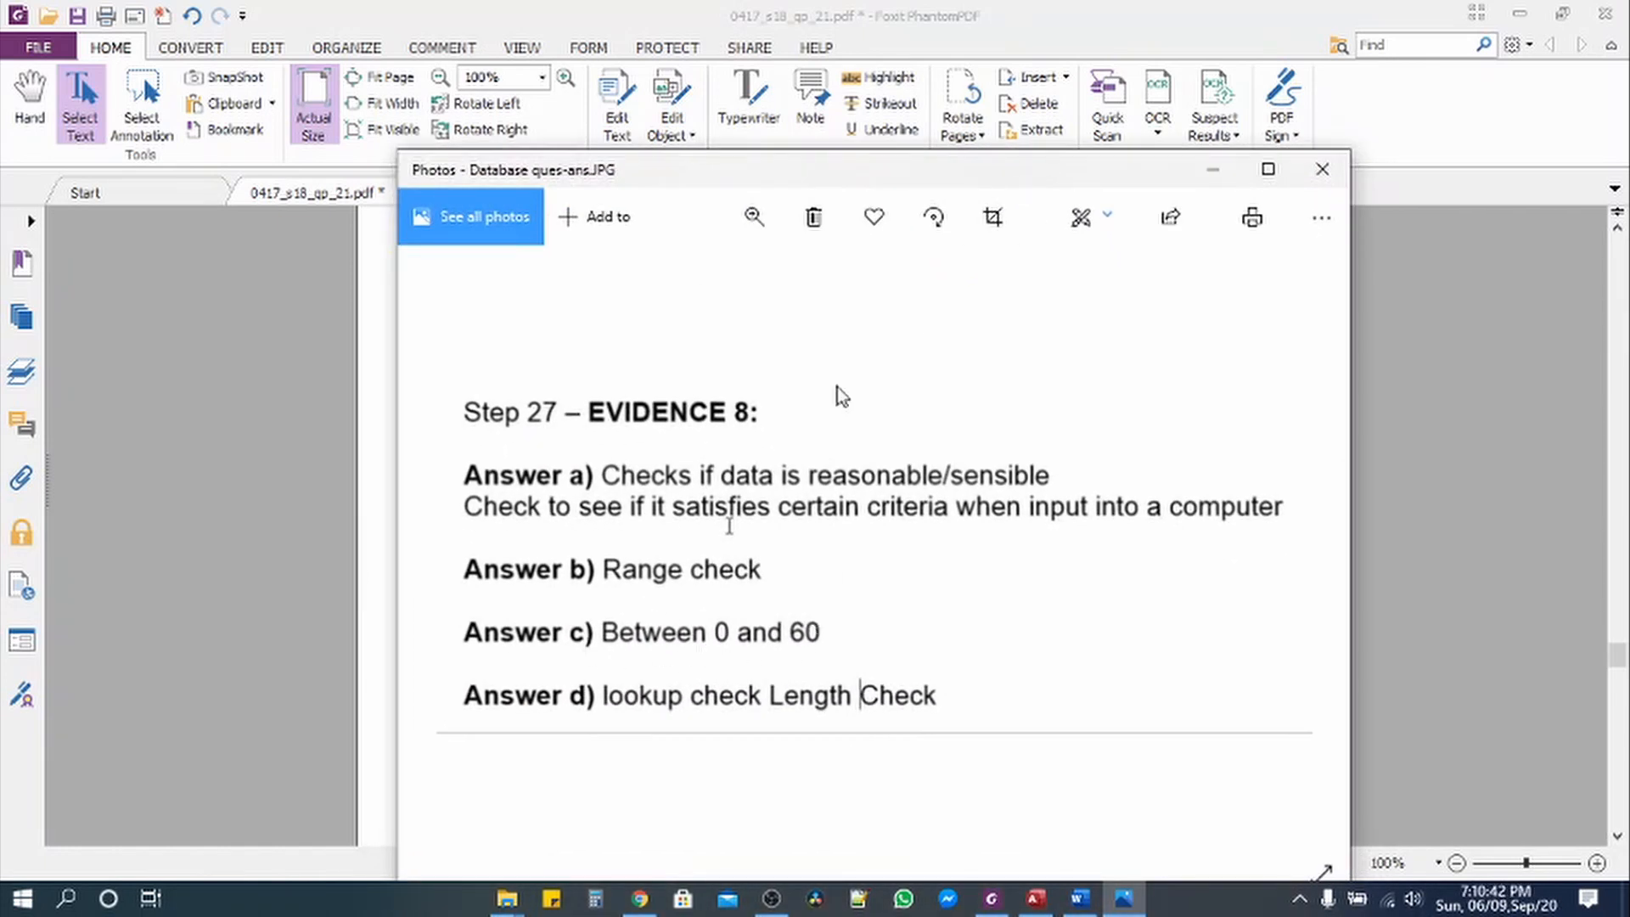
drag(852, 189, 846, 605)
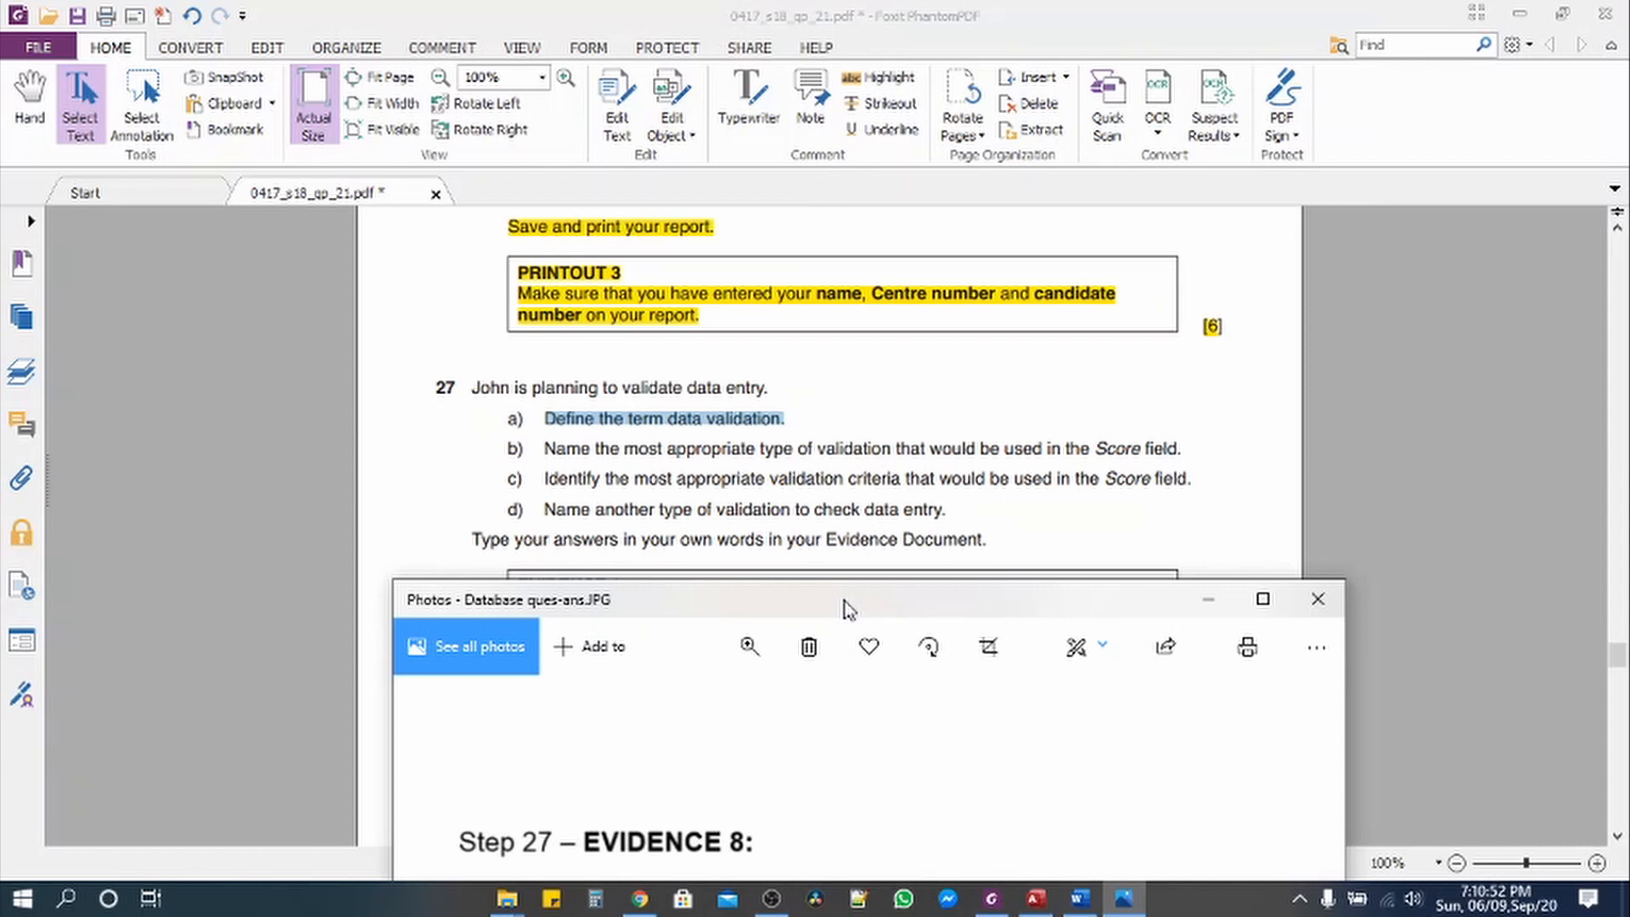
drag(847, 608, 737, 592)
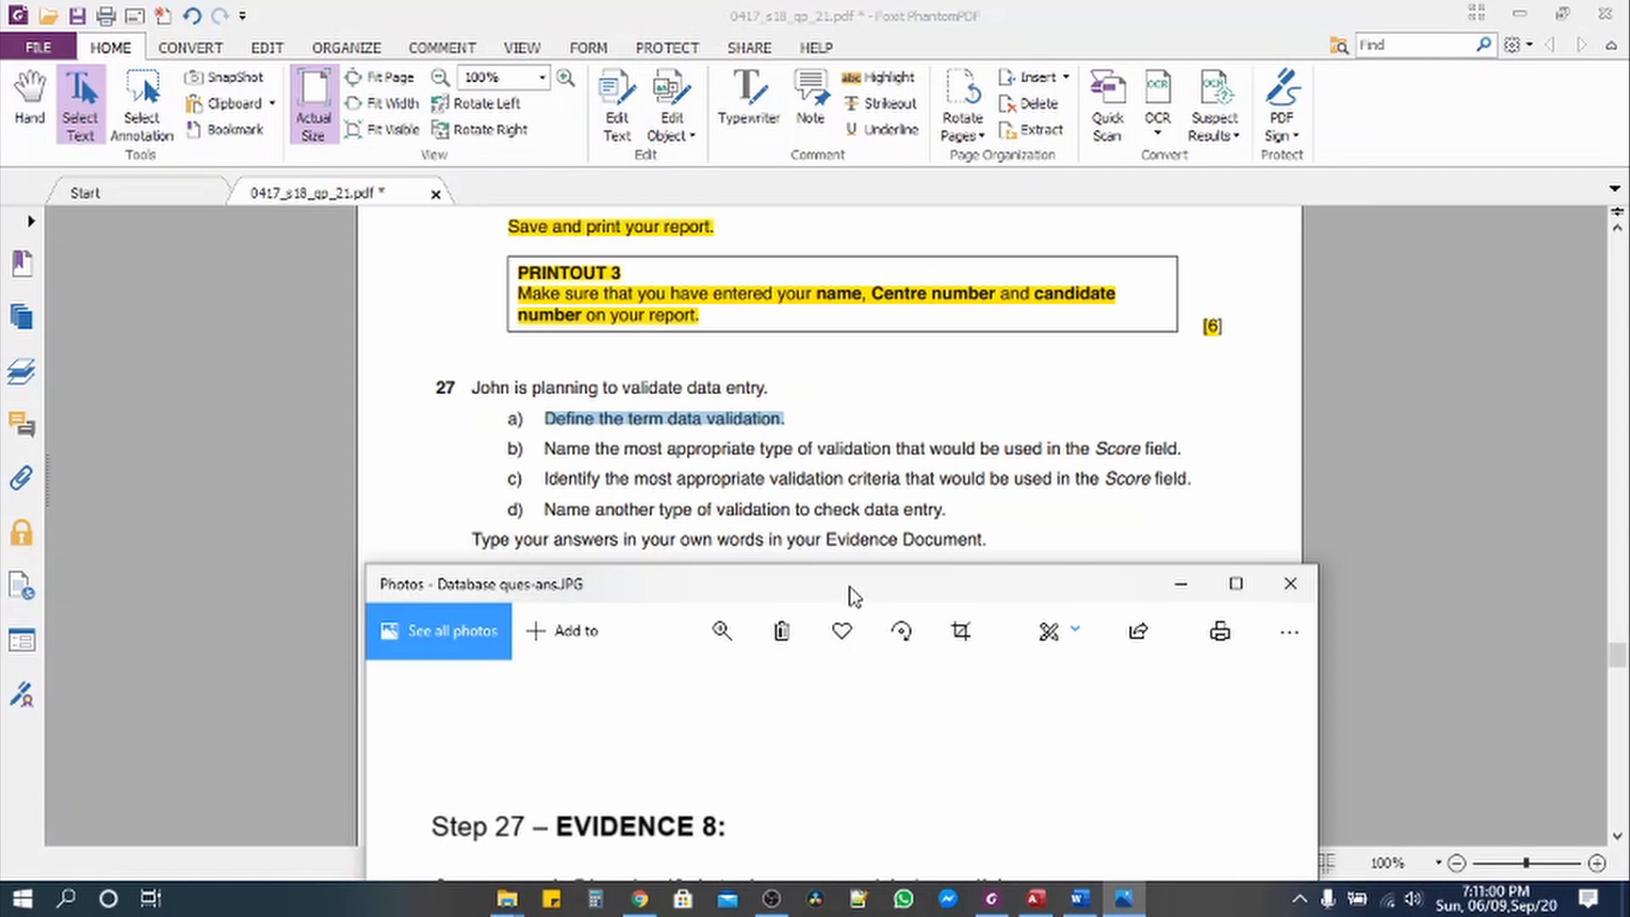
drag(853, 594, 843, 197)
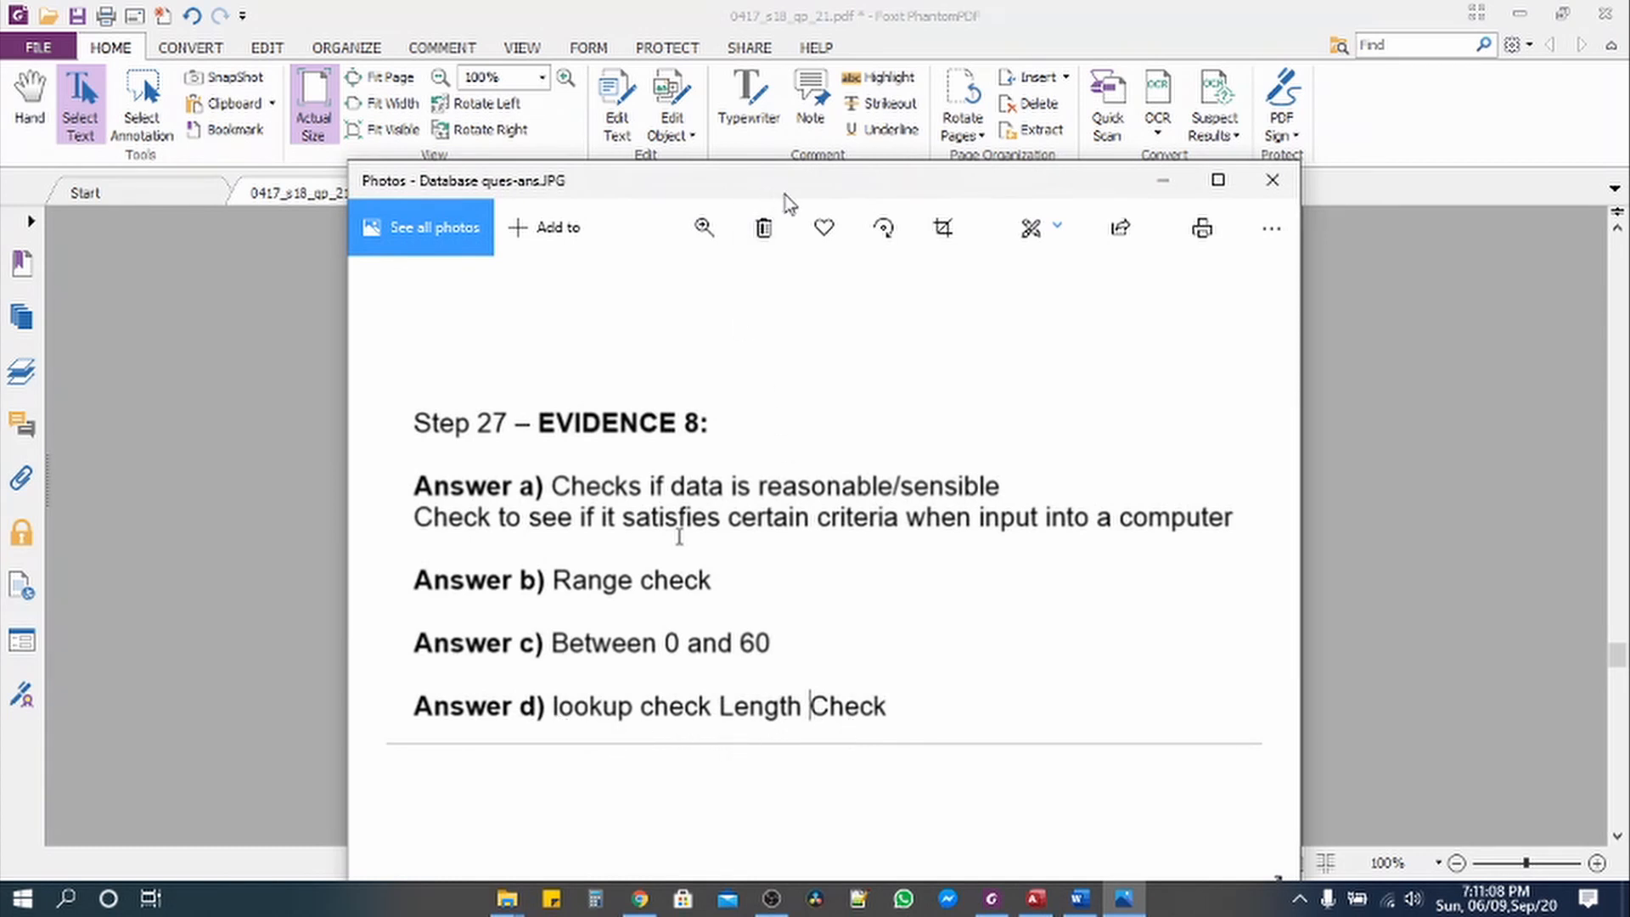
drag(873, 185, 935, 619)
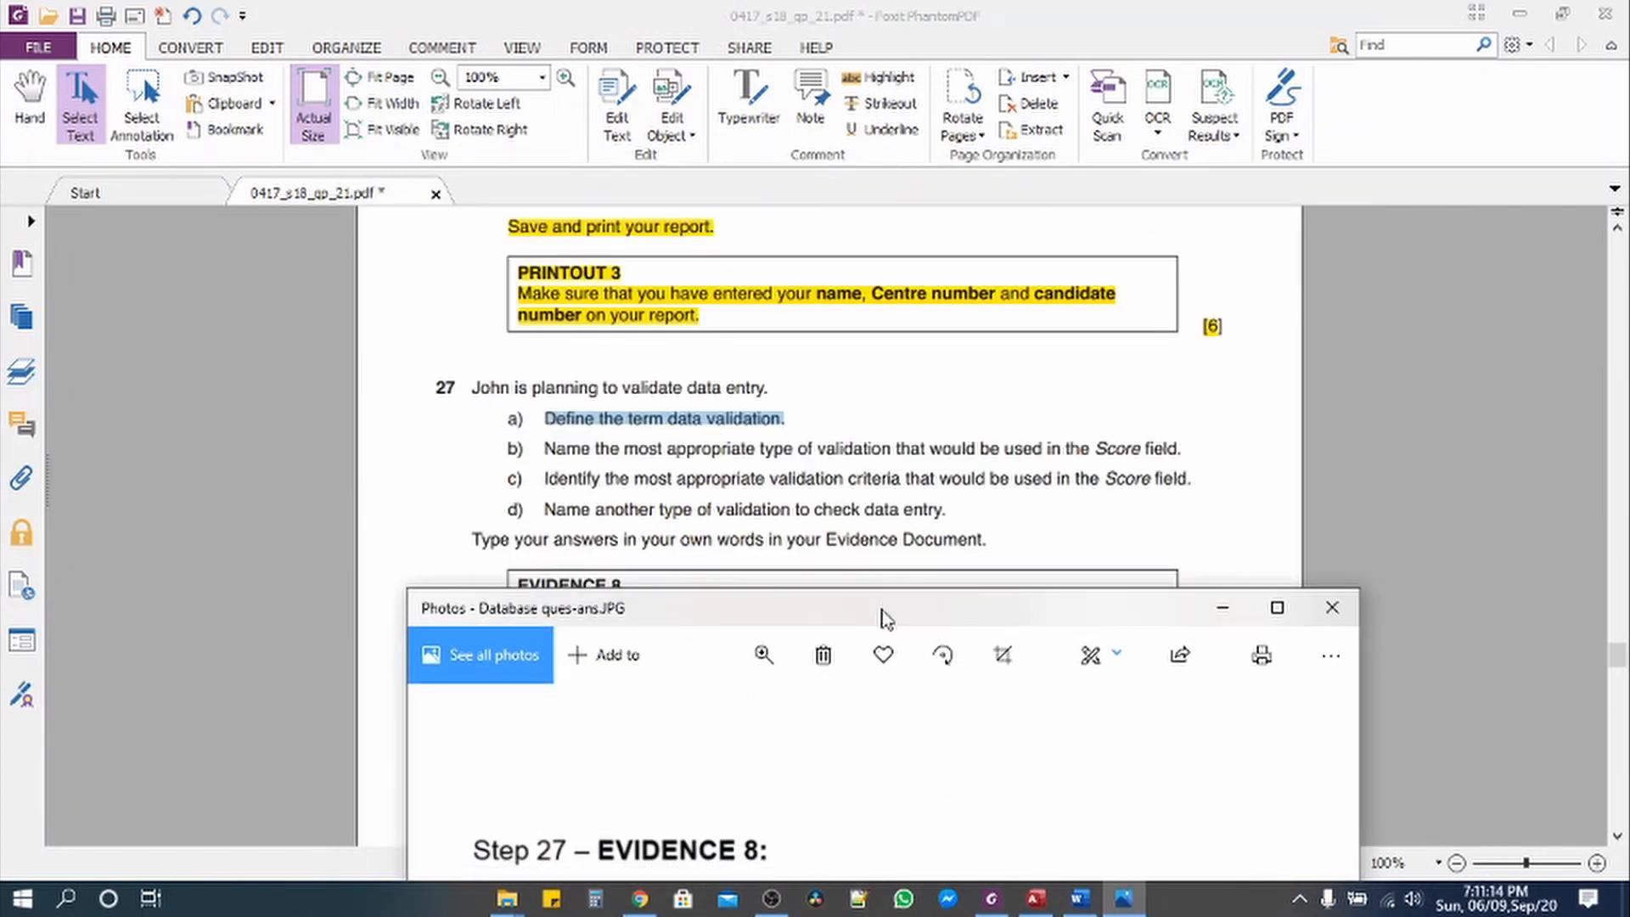
drag(884, 617, 873, 87)
click(1217, 74)
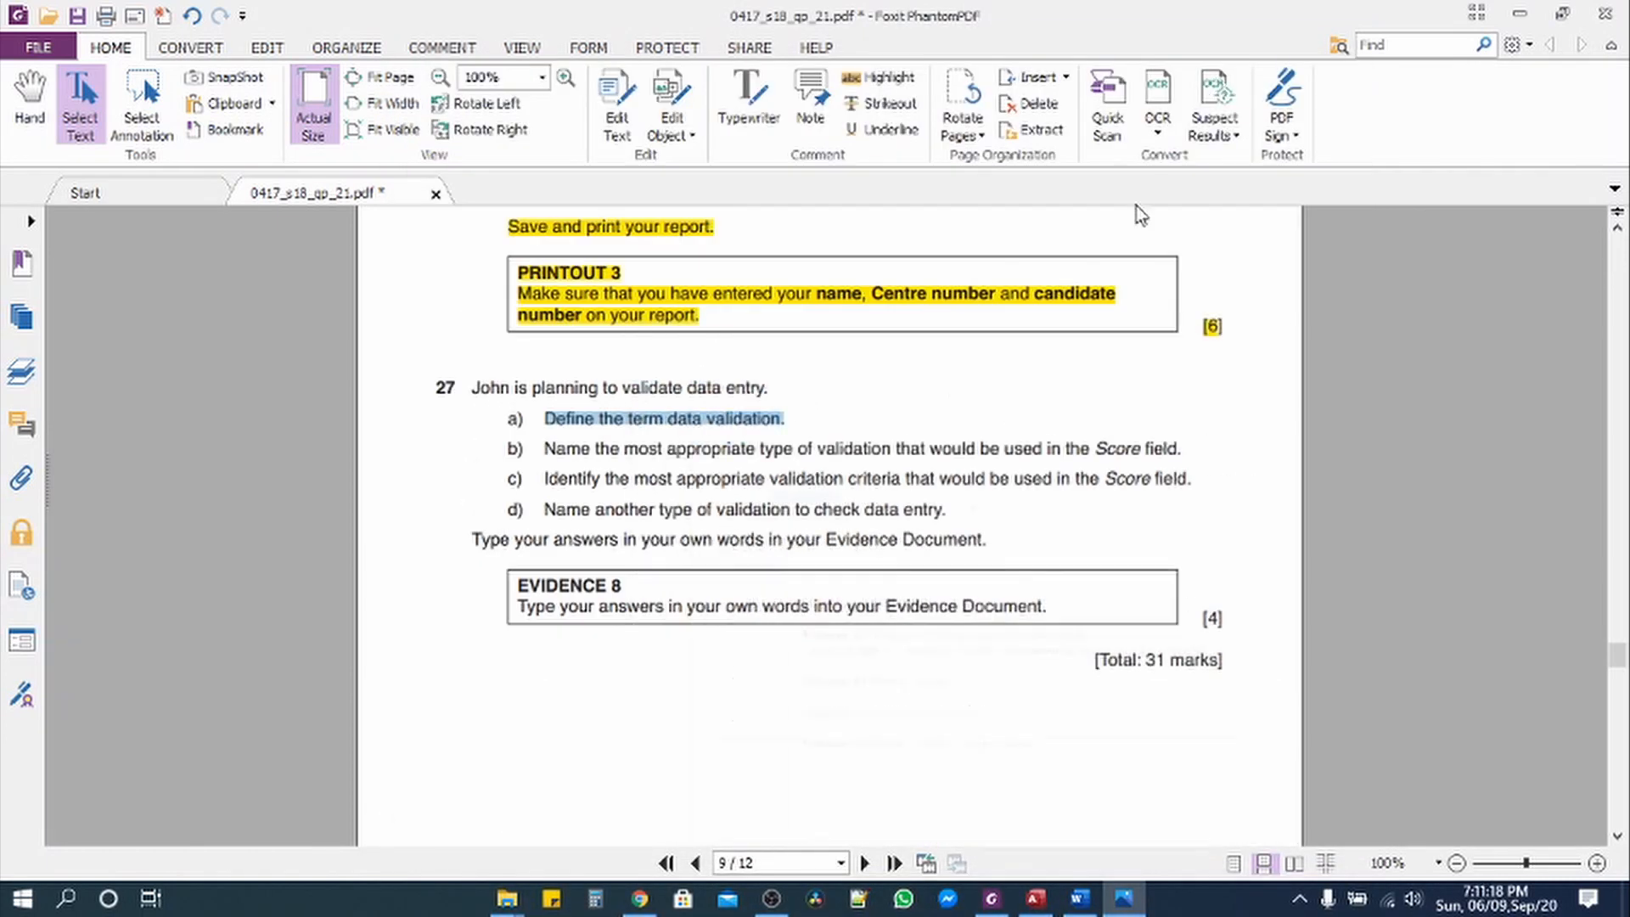
Step: Highlight question 27's stem and its parts a) to d) in yellow in the question paper
drag(474, 387, 970, 514)
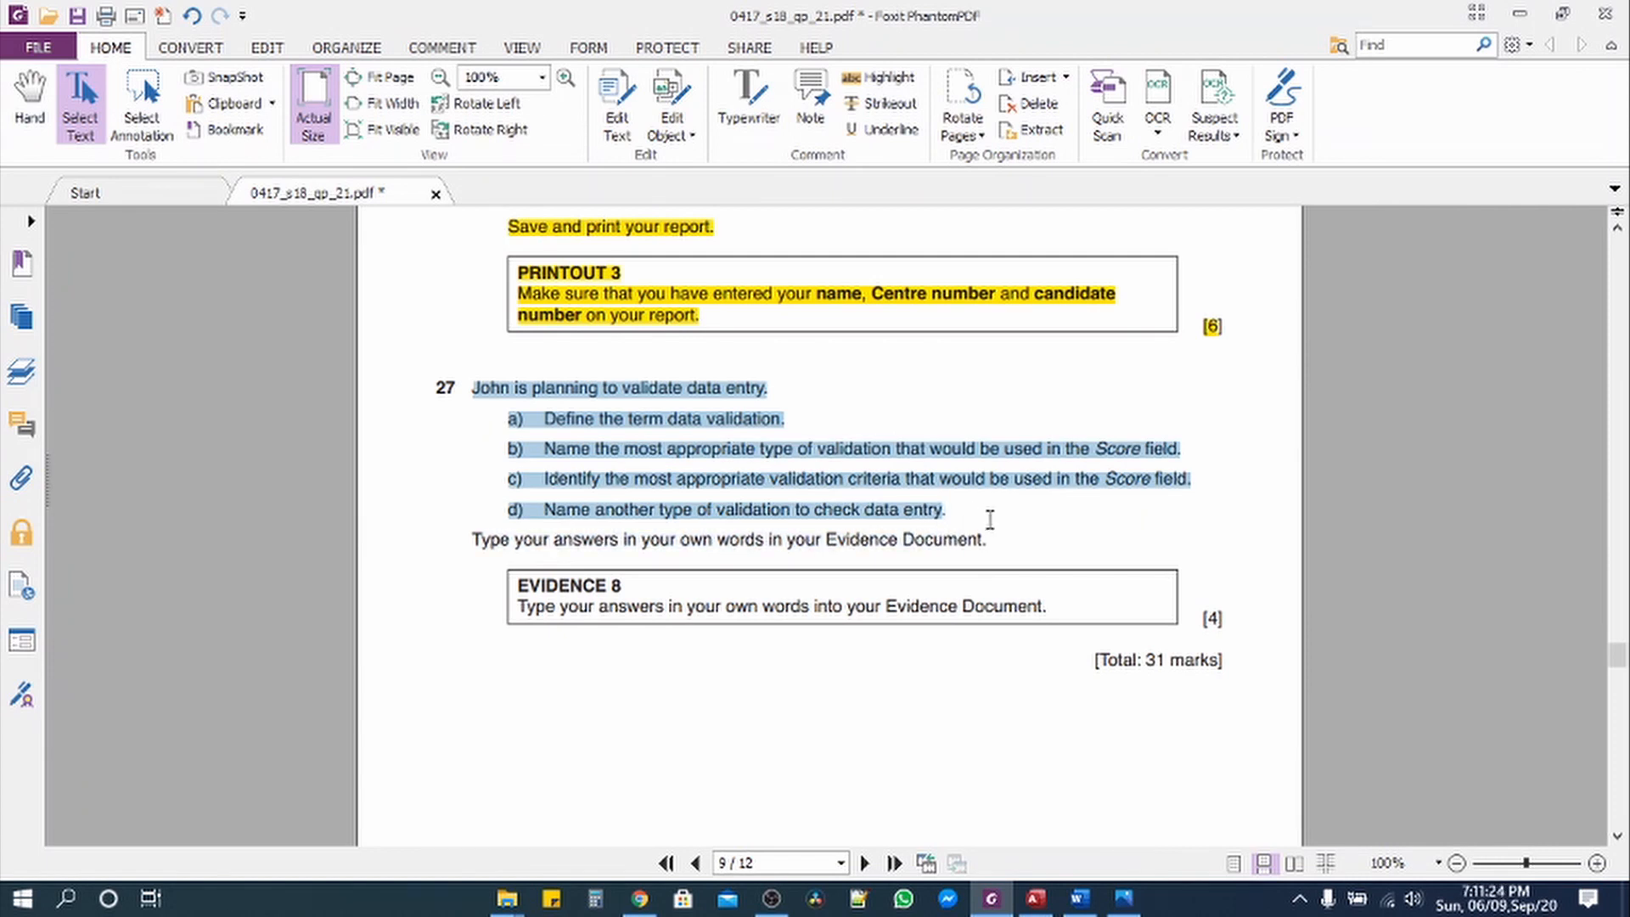
click(883, 77)
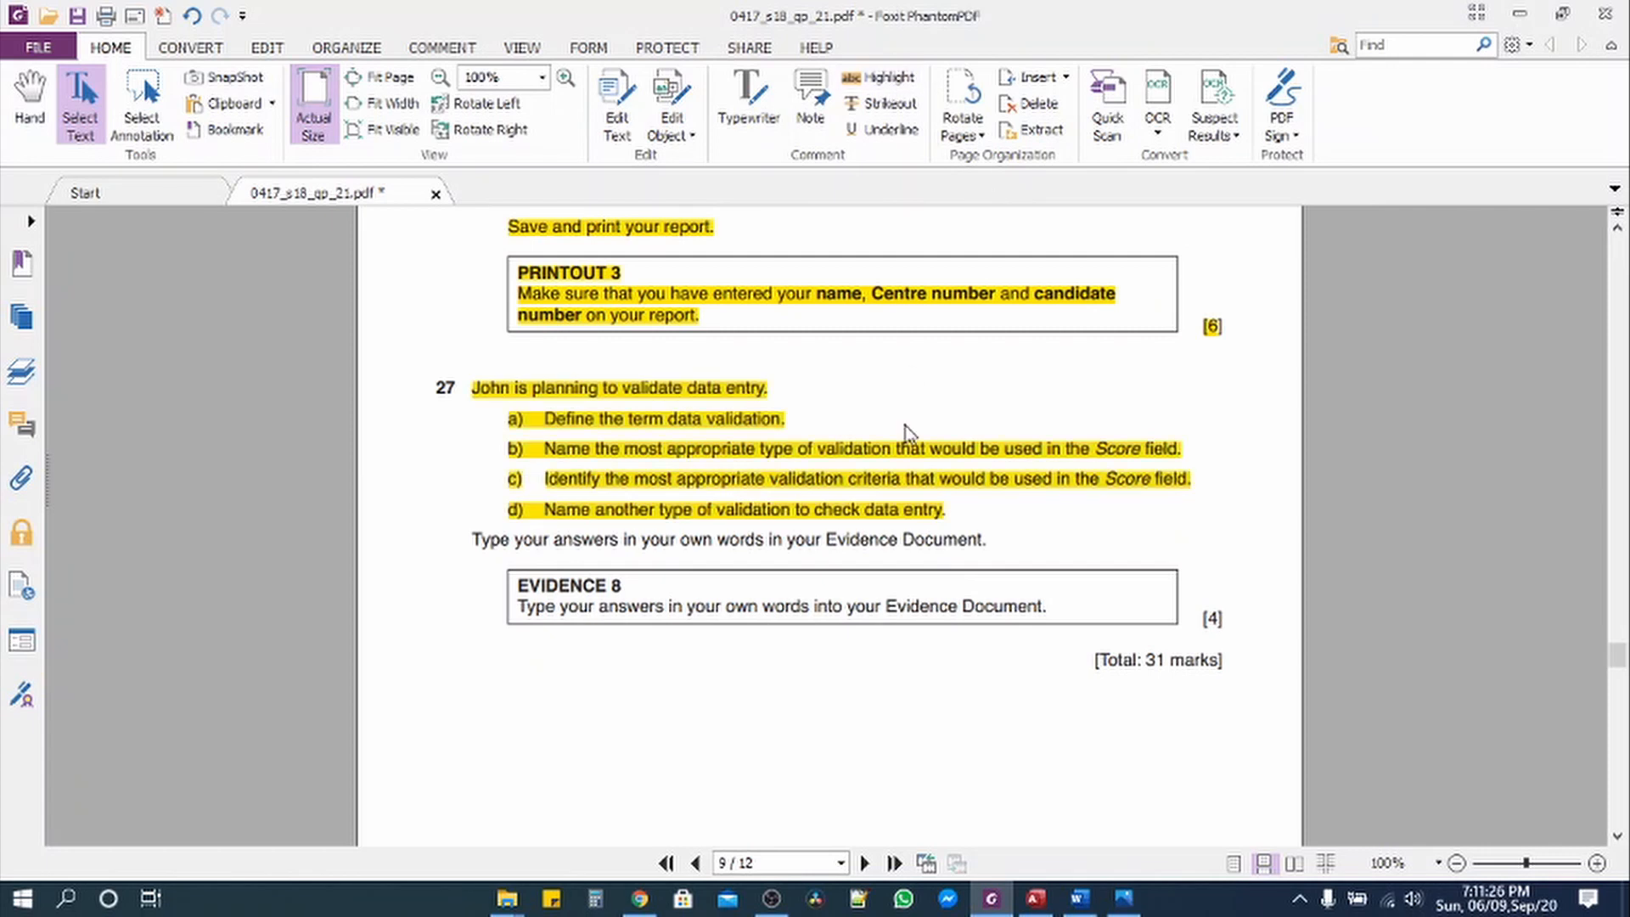